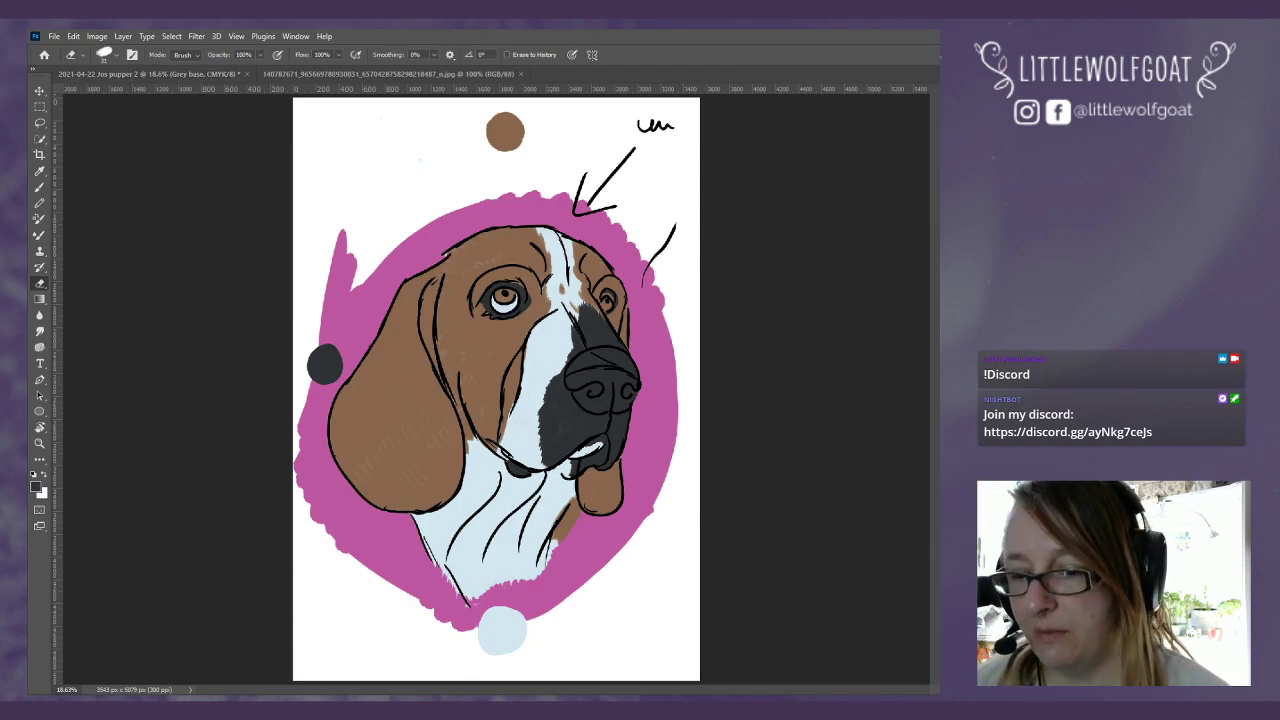
Step: Move the basset hound reference photo over the canvas toward the lower right, undoing an accidental erase
{"action": "mouse_move", "coordinate": [811, 315]}
{"action": "left_mouse_down"}
{"action": "mouse_move", "coordinate": [581, 123]}
{"action": "mouse_move", "coordinate": [763, 155]}
{"action": "mouse_move", "coordinate": [669, 124]}
{"action": "mouse_move", "coordinate": [553, 140]}
{"action": "mouse_move", "coordinate": [453, 120]}
{"action": "mouse_move", "coordinate": [115, 122]}
{"action": "mouse_move", "coordinate": [127, 127]}
{"action": "left_mouse_up"}
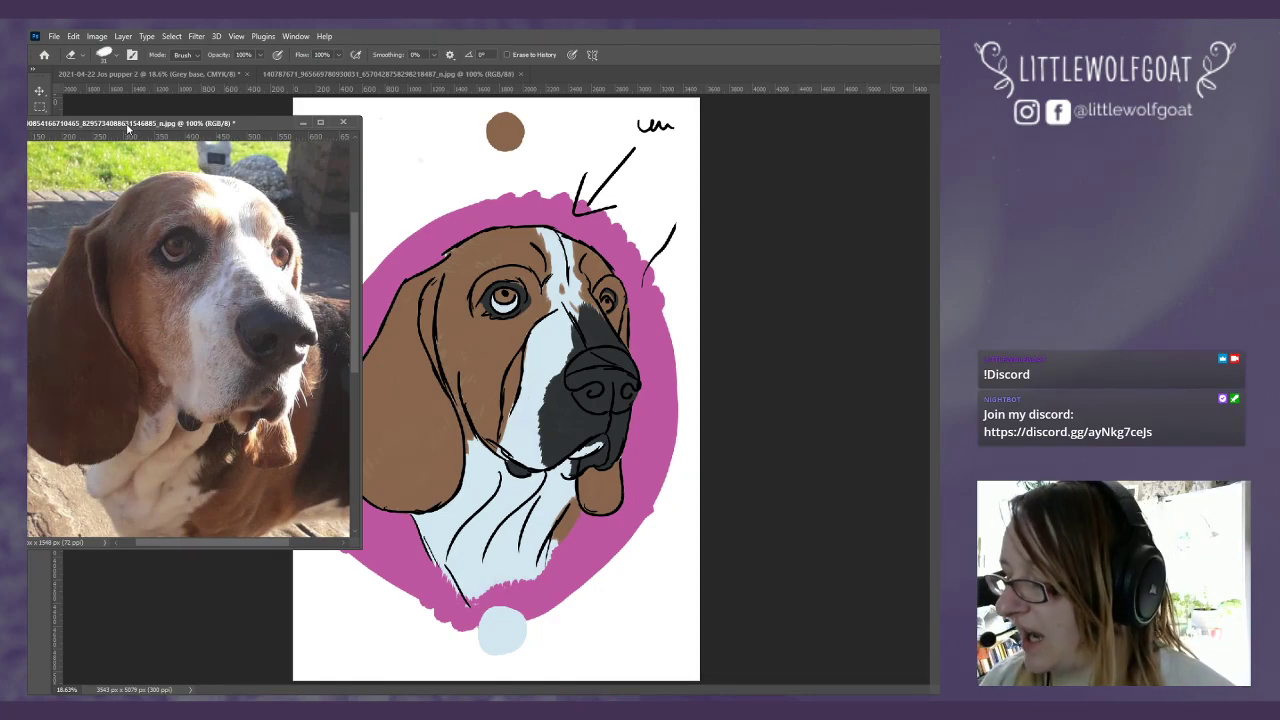
{"action": "left_click_drag", "start_coordinate": [240, 350], "coordinate": [222, 385]}
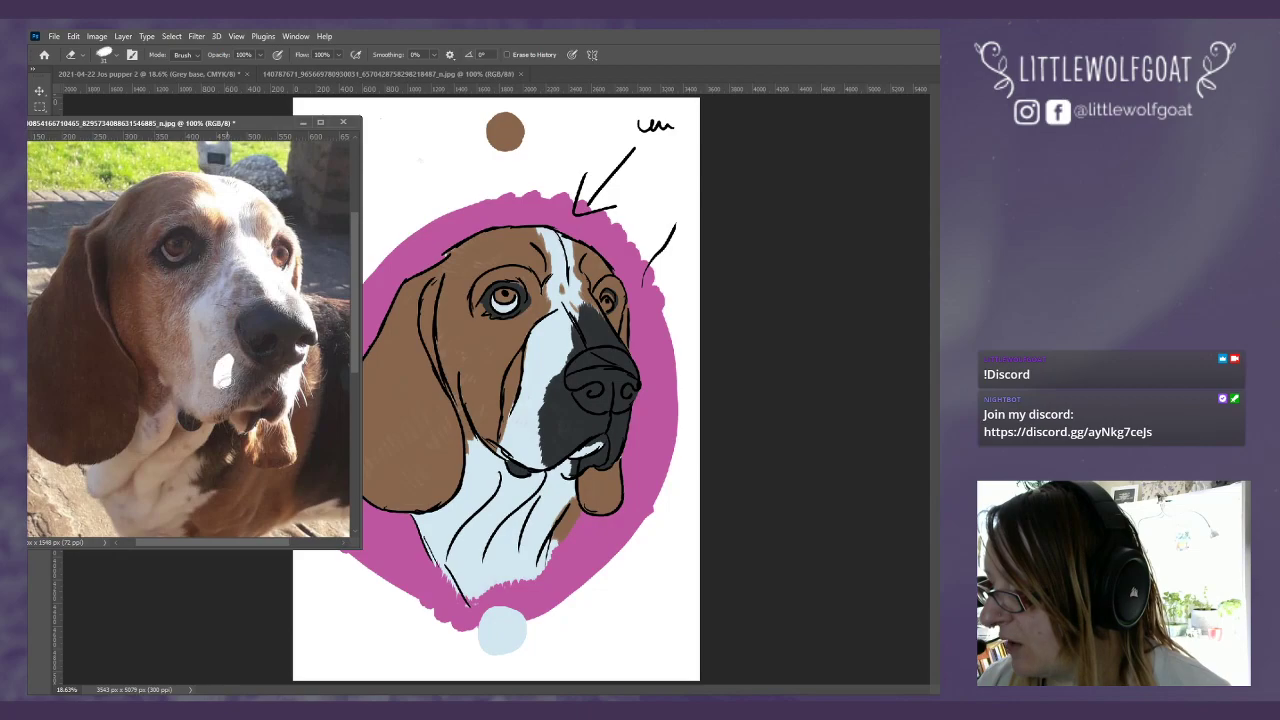
{"action": "left_click", "coordinate": [73, 36]}
{"action": "left_click", "coordinate": [85, 52]}
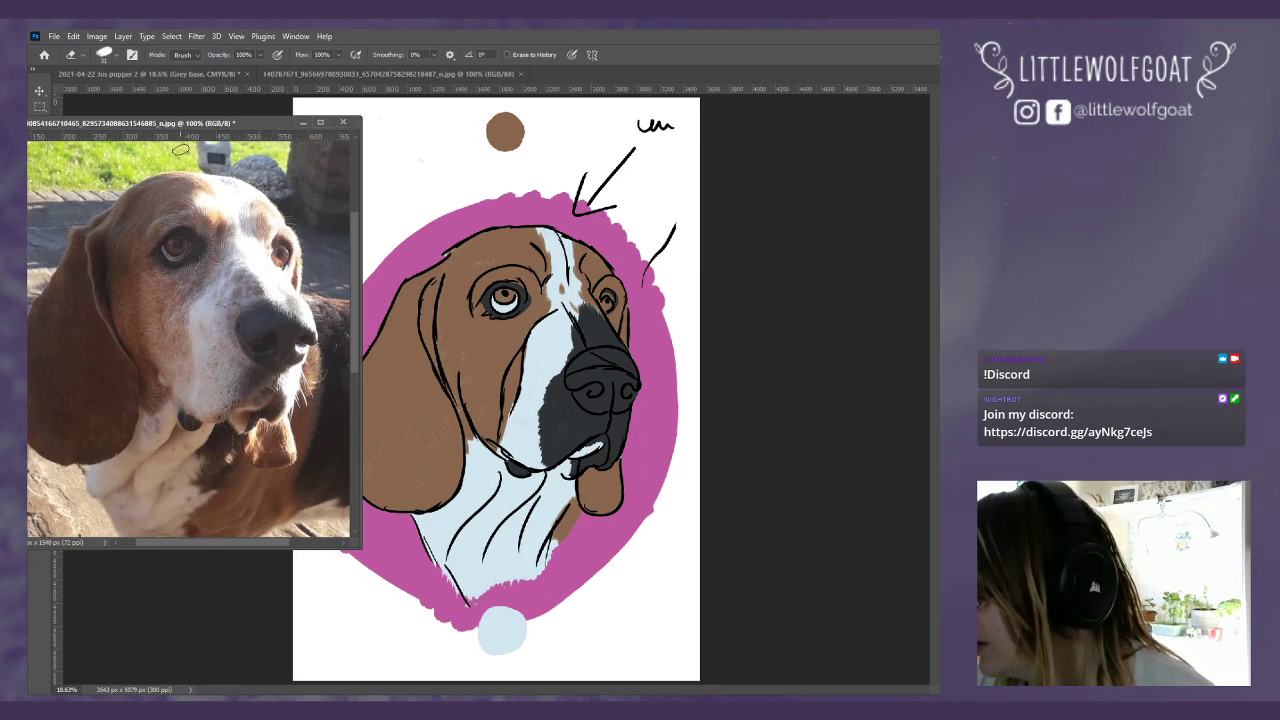
{"action": "left_click_drag", "start_coordinate": [234, 123], "coordinate": [1000, 310]}
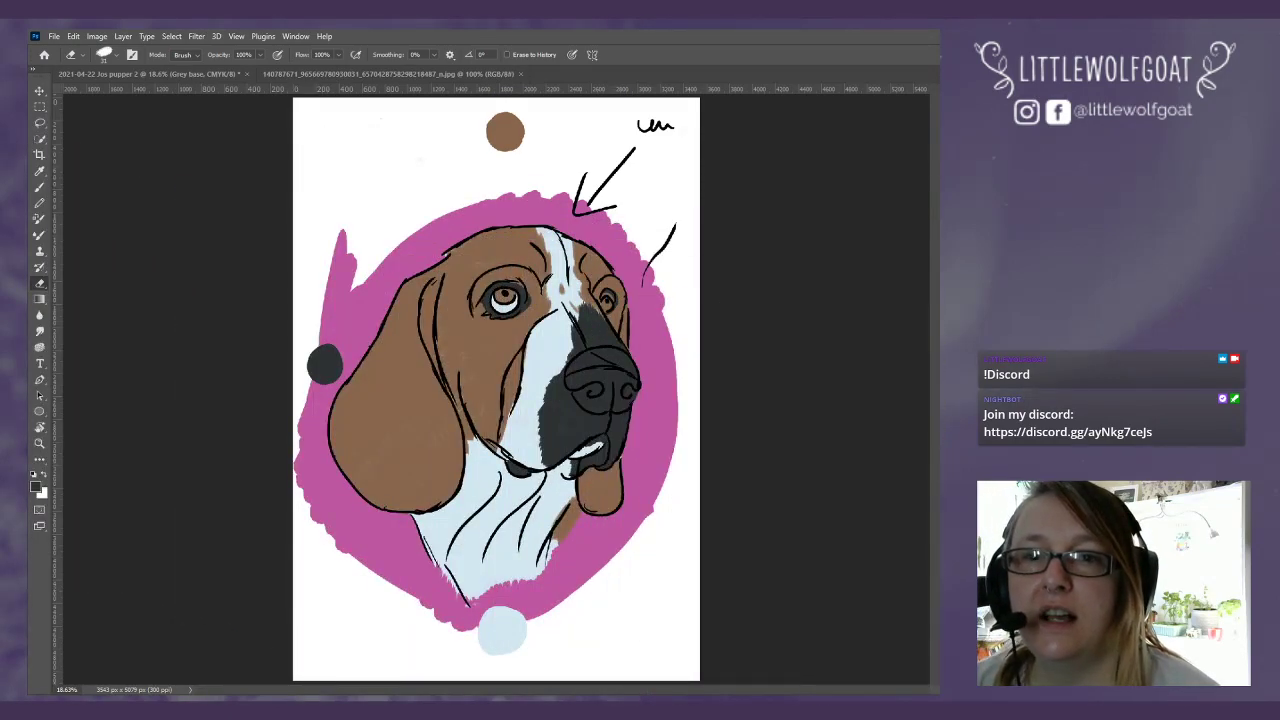
Step: Back in the portrait, hide the black muzzle and brown fur colours and select the White Base layer
{"action": "left_click", "coordinate": [152, 73]}
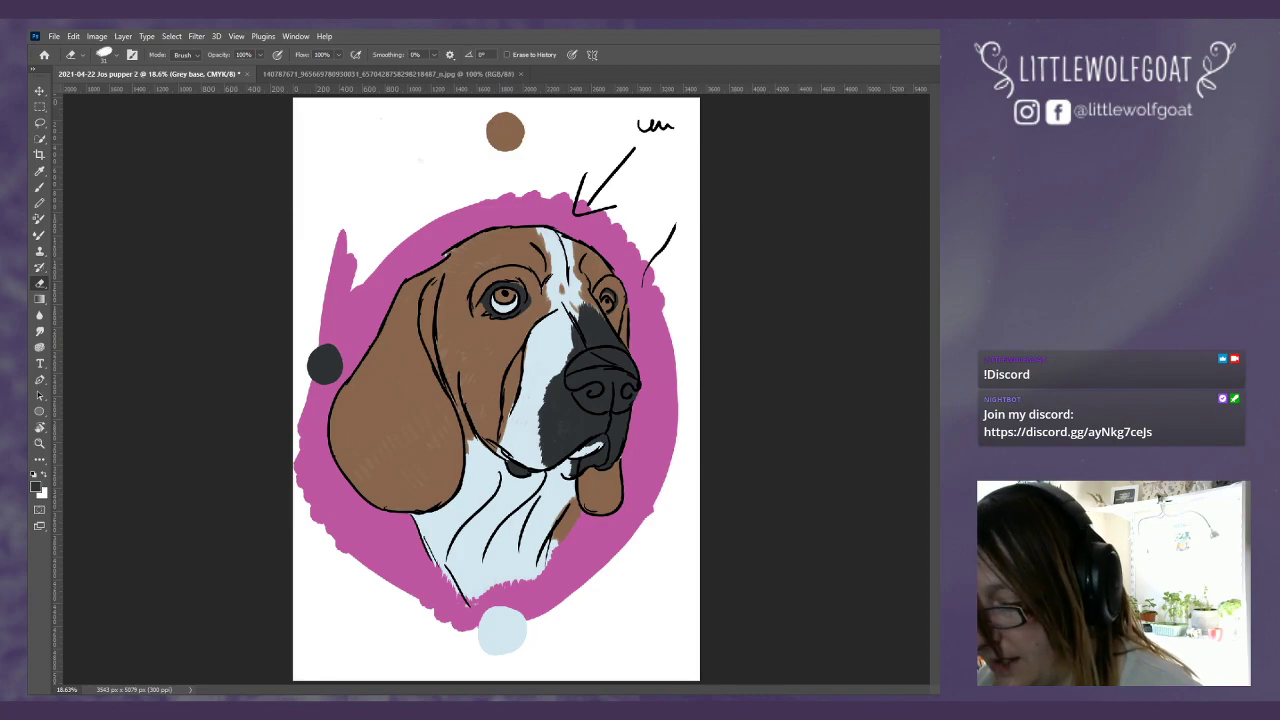
{"action": "key", "text": "ctrl+z"}
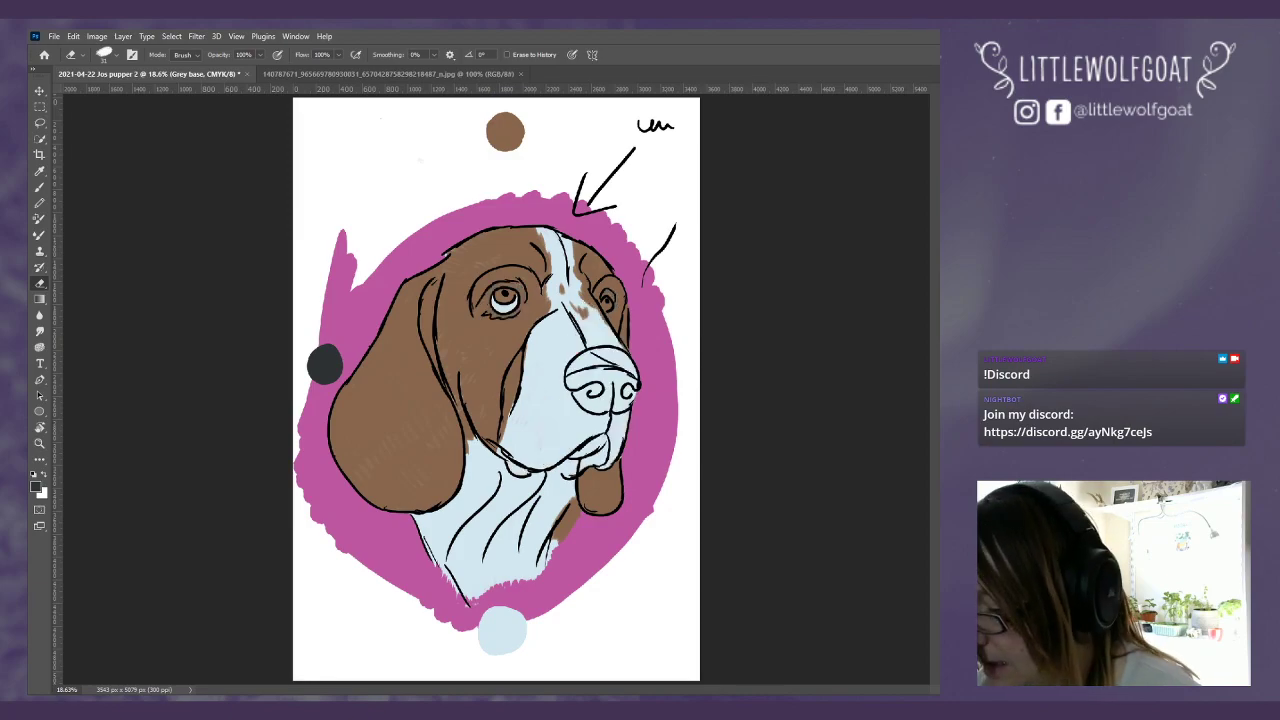
{"action": "key", "text": "ctrl+z"}
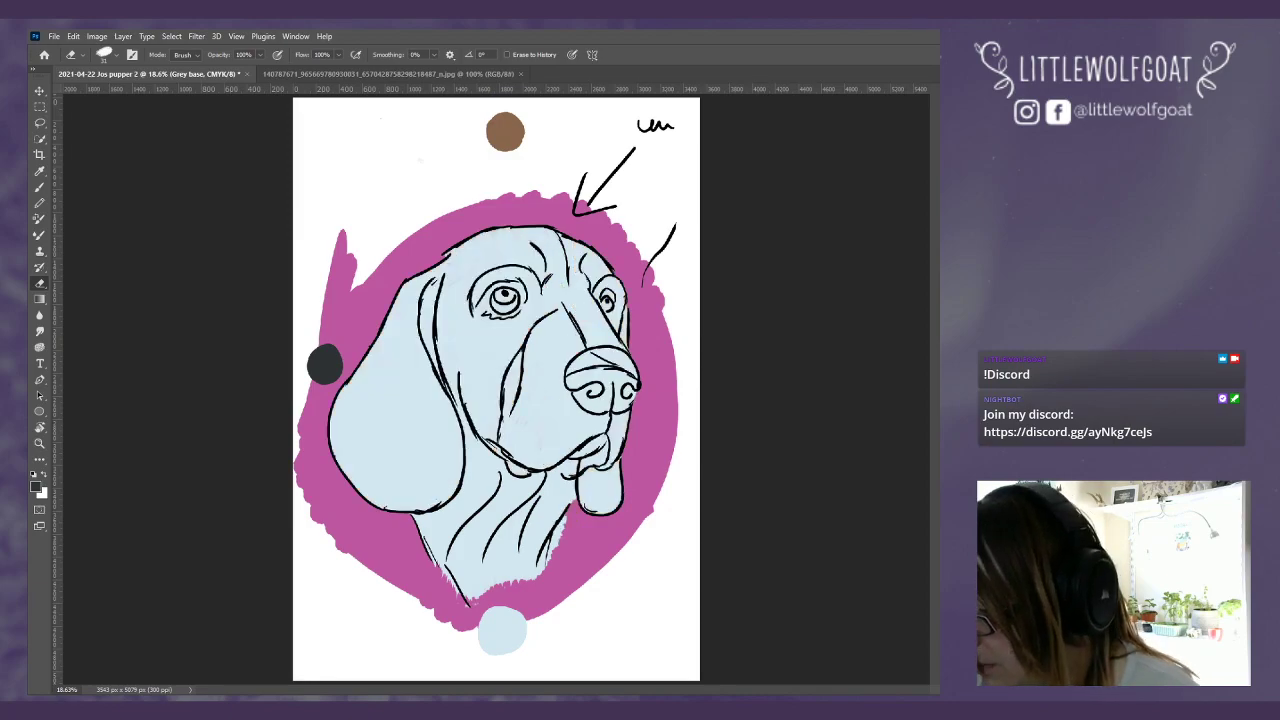
{"action": "key", "text": "alt+bracketleft"}
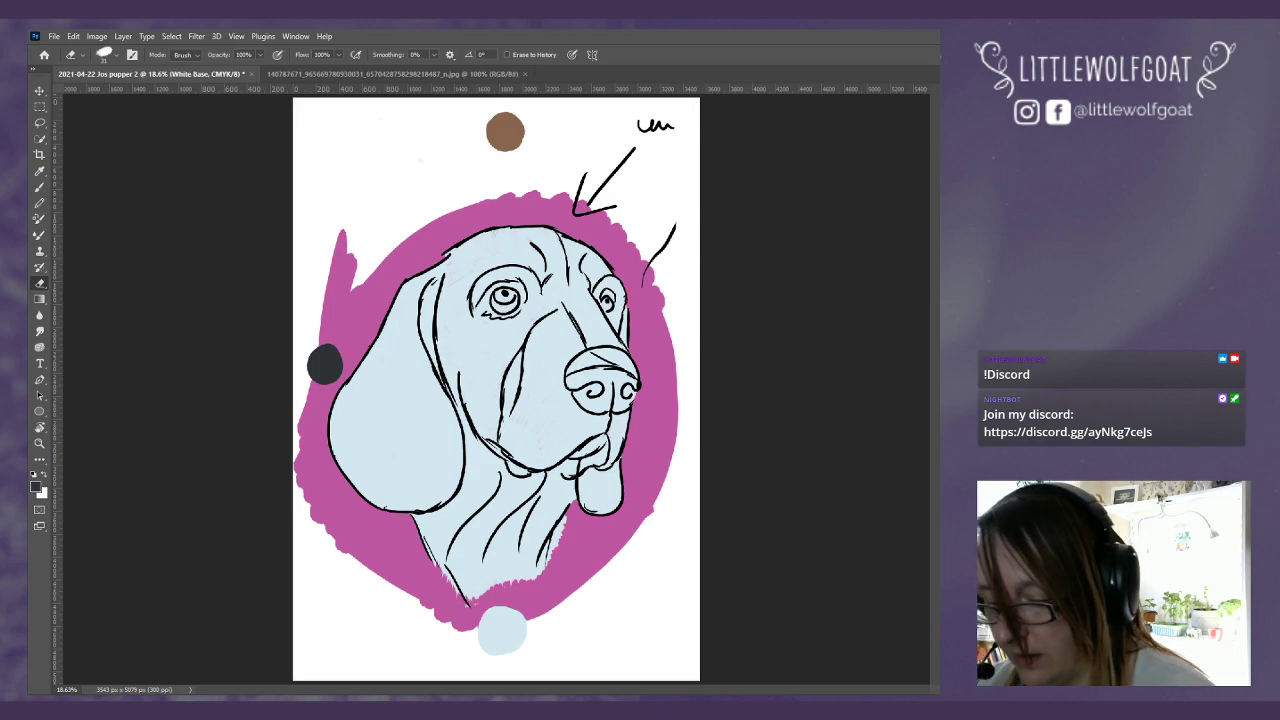
Step: Create a new empty layer named 'White Dark 1' from the Layer > New menu
{"action": "left_click", "coordinate": [124, 37]}
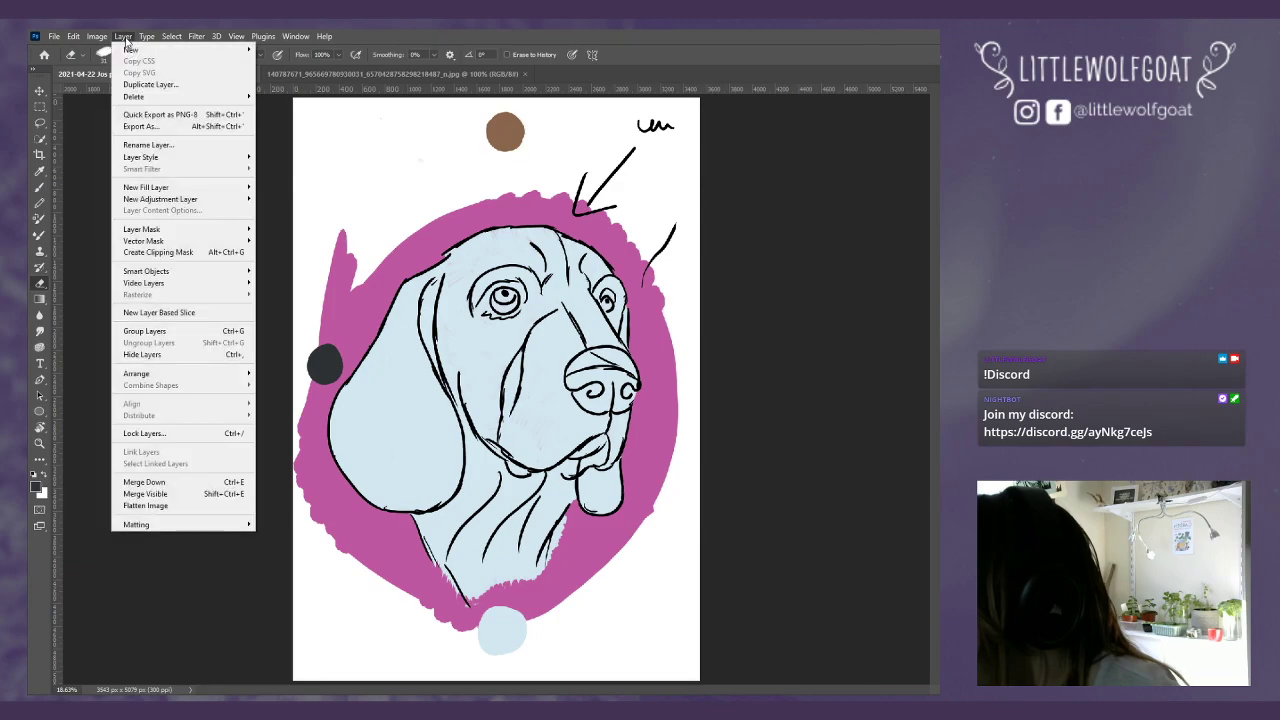
{"action": "mouse_move", "coordinate": [250, 49]}
{"action": "left_click", "coordinate": [275, 50]}
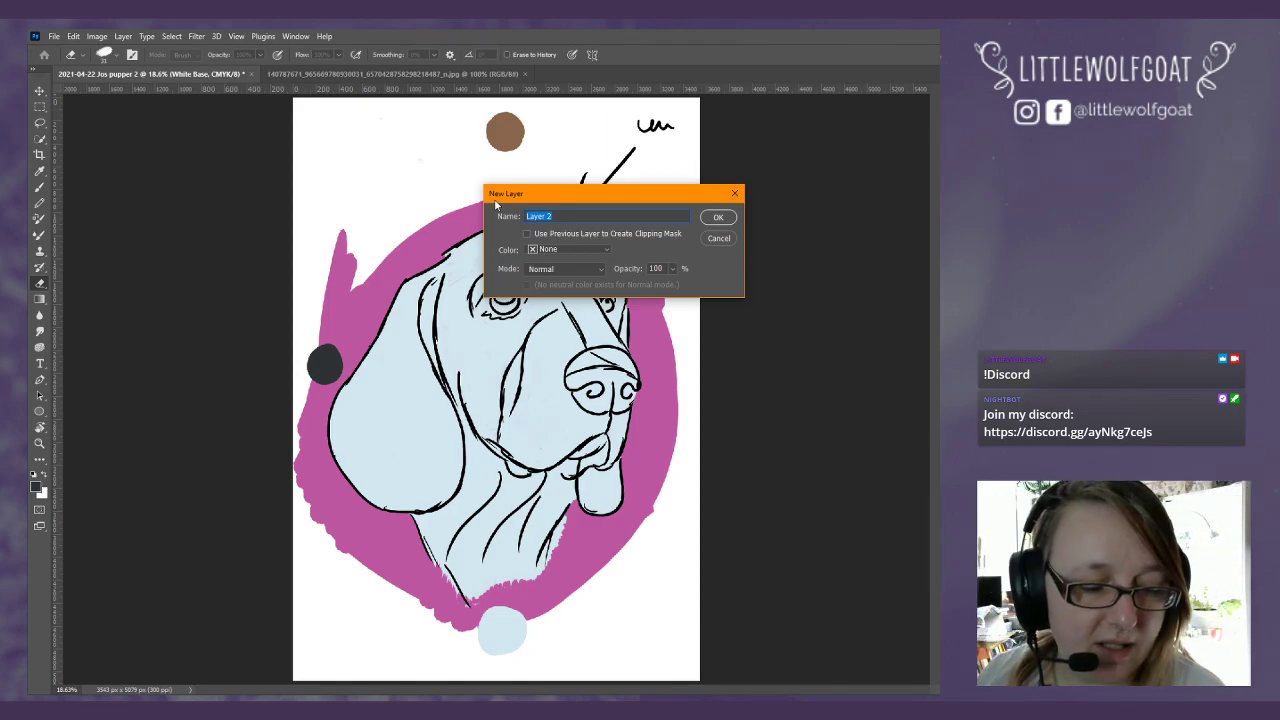
{"action": "key", "text": "BackSpace"}
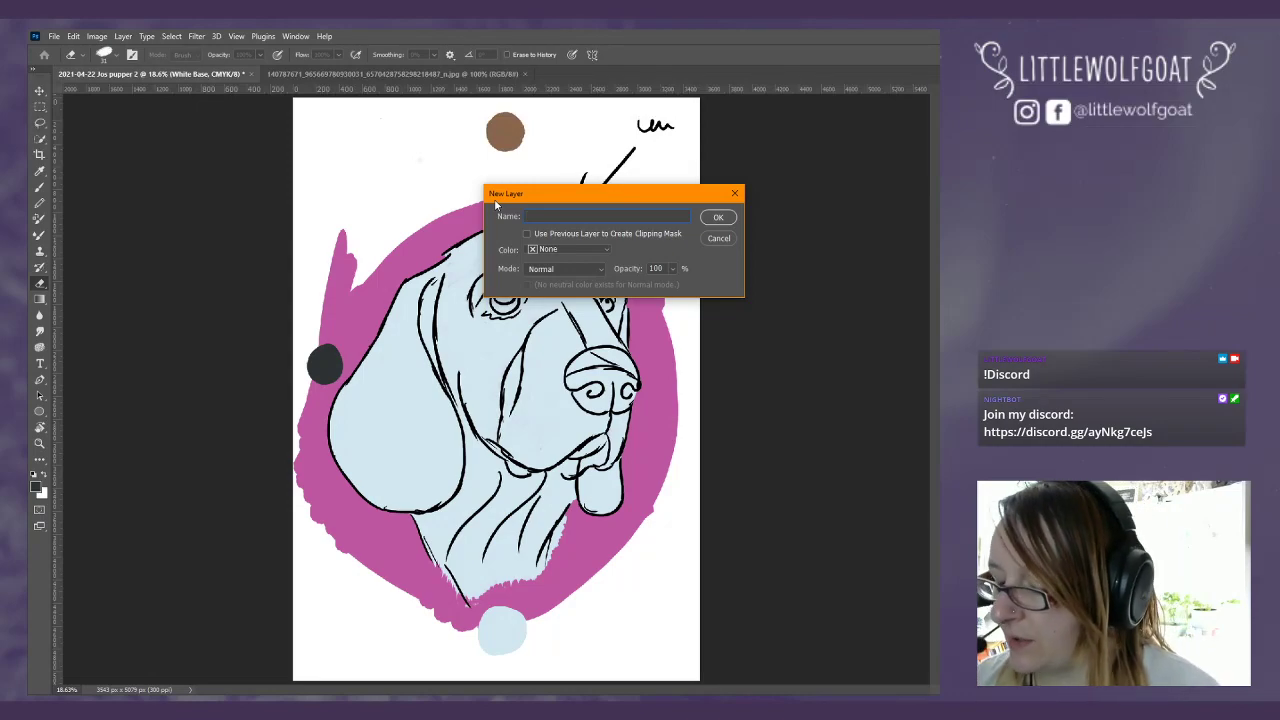
{"action": "type", "text": "W"}
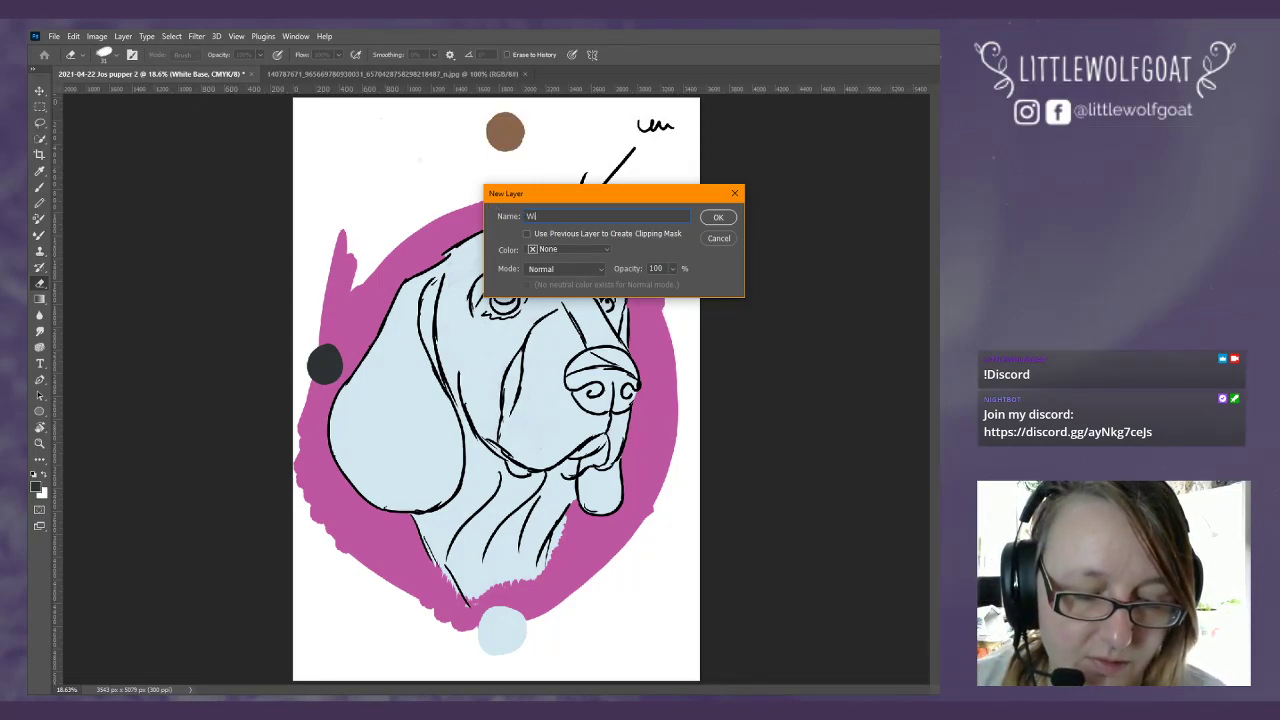
{"action": "type", "text": "hite"}
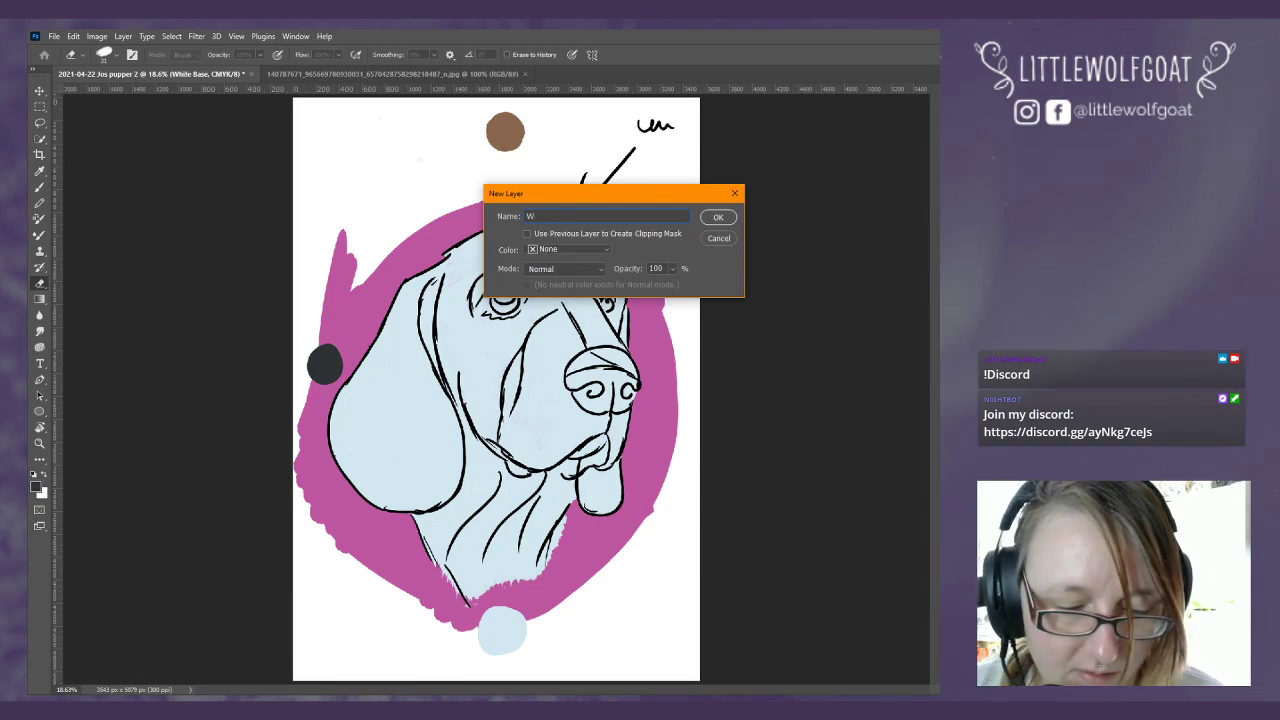
{"action": "type", "text": " Da"}
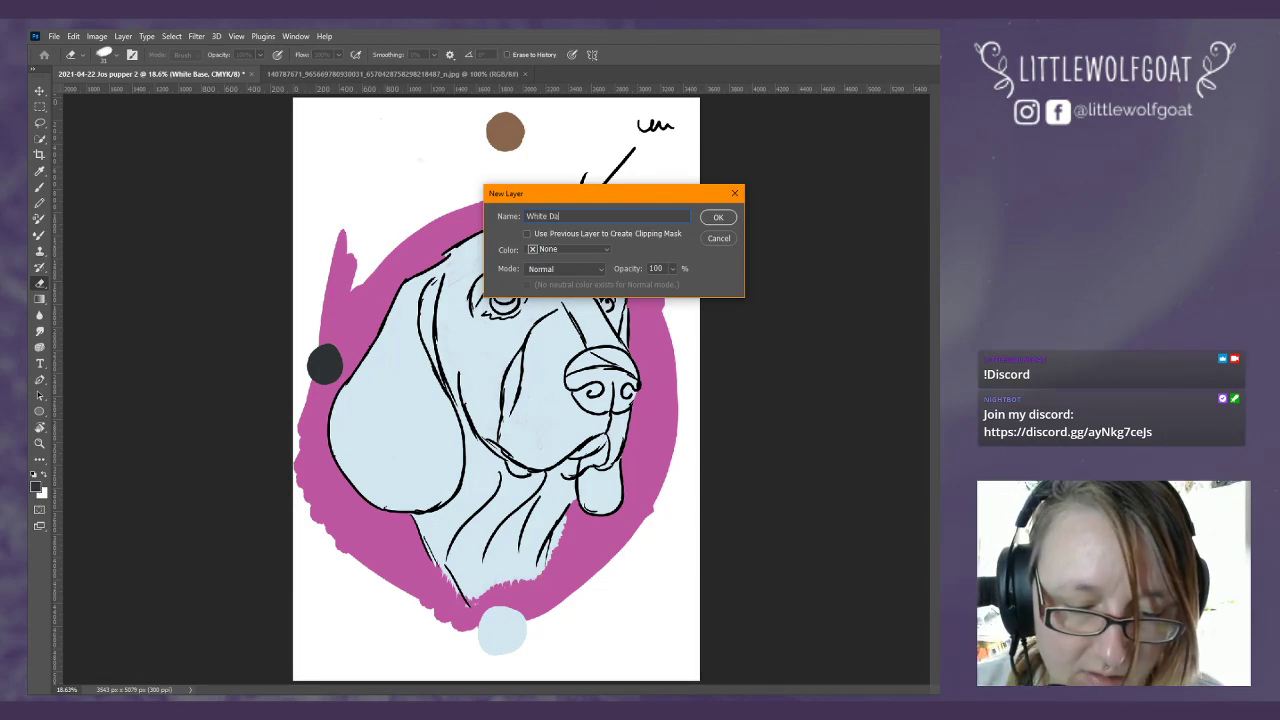
{"action": "type", "text": "rk 1"}
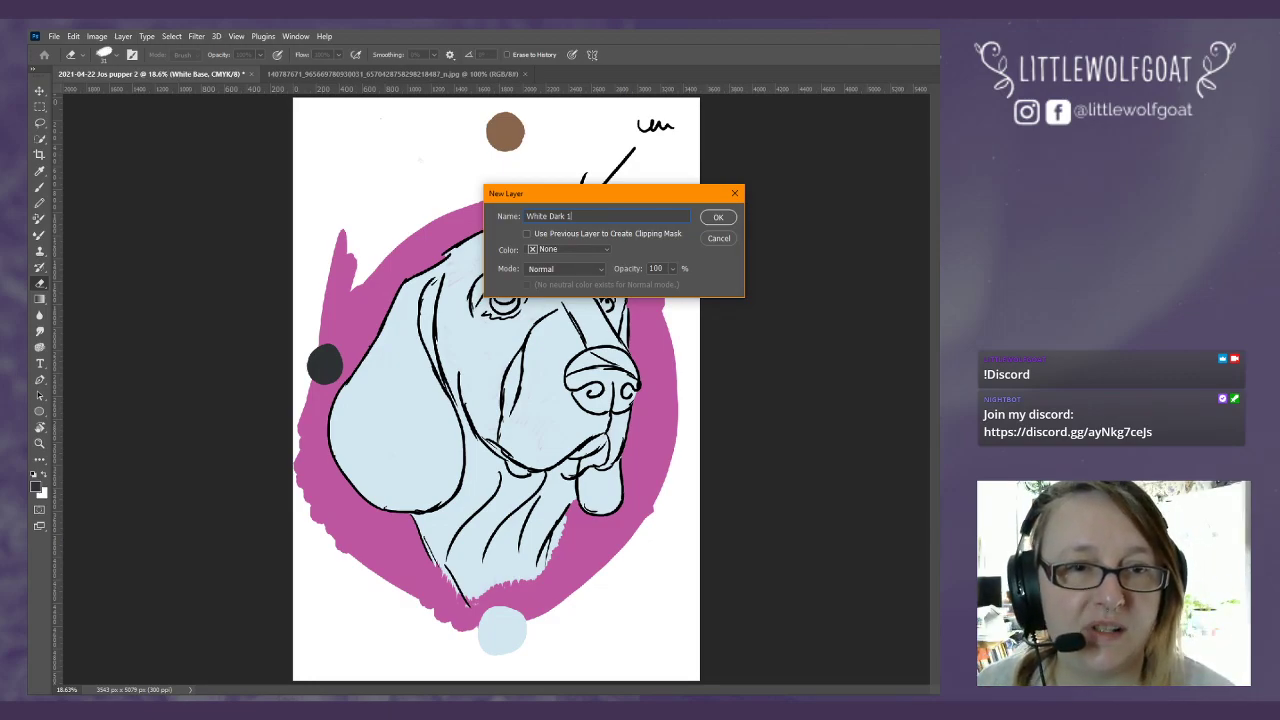
{"action": "key", "text": "Return"}
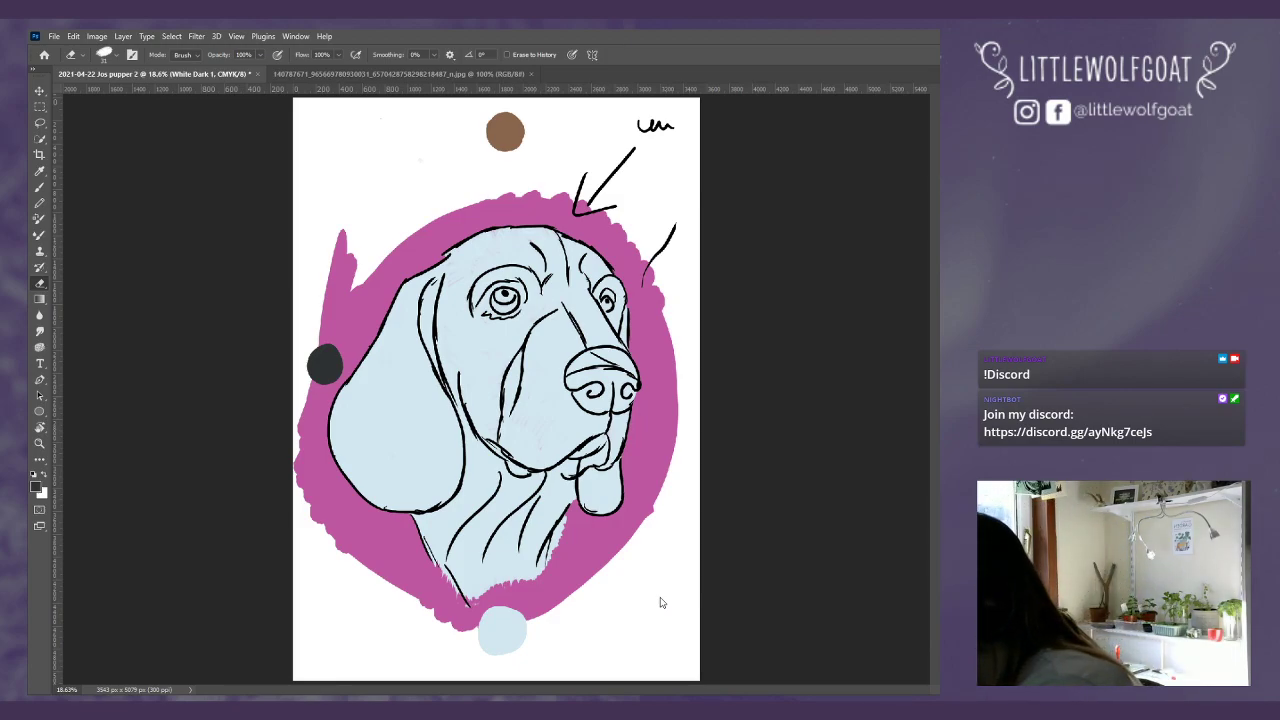
{"action": "left_click", "coordinate": [40, 187]}
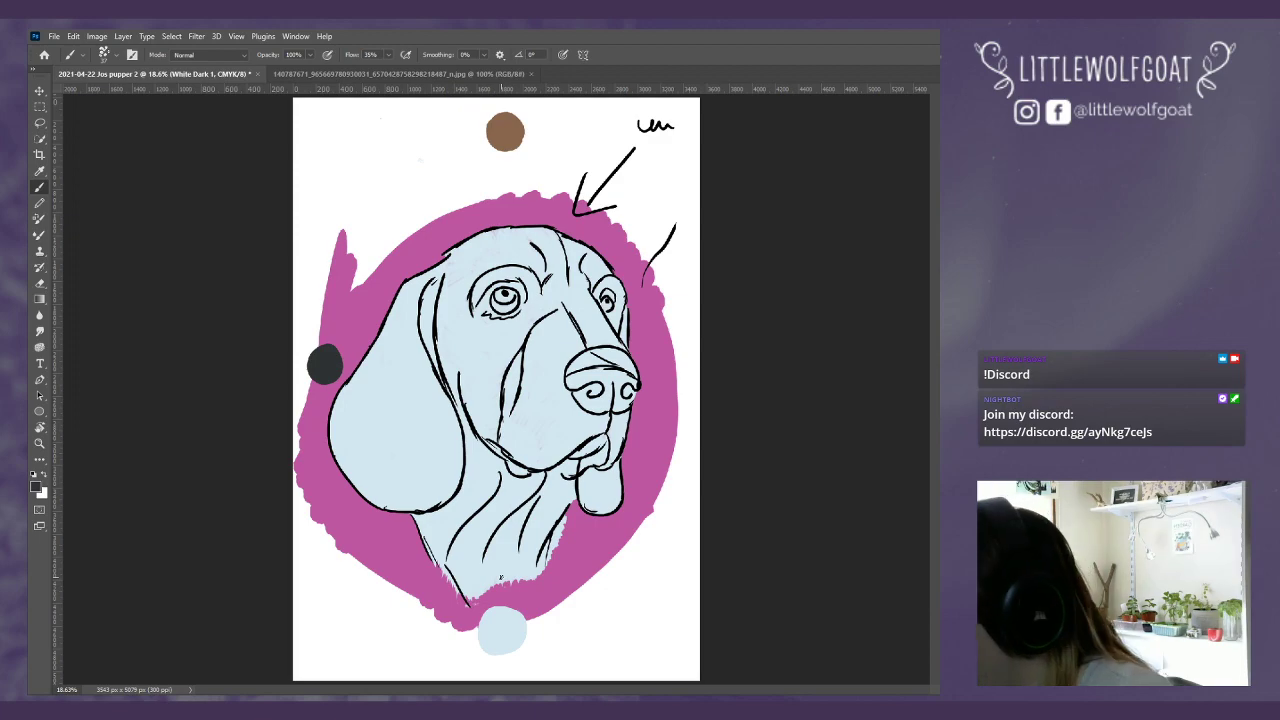
{"action": "left_click", "coordinate": [40, 172]}
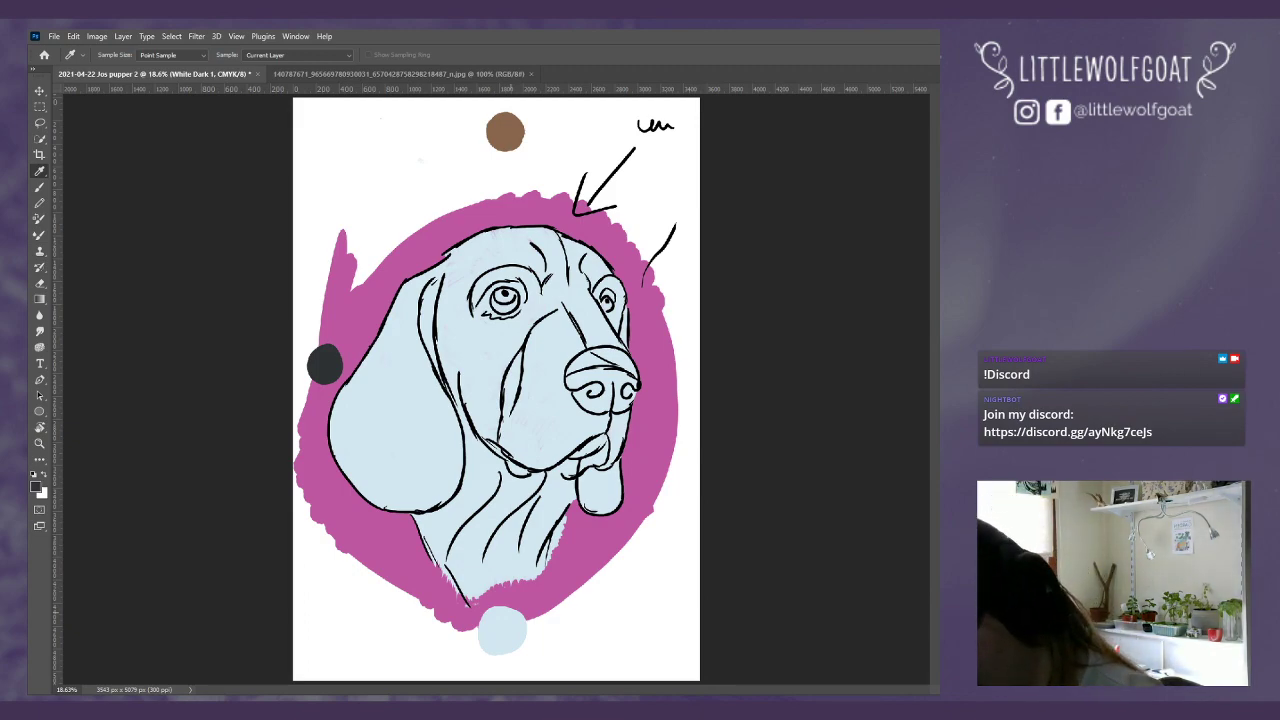
{"action": "key", "text": "alt+bracketleft"}
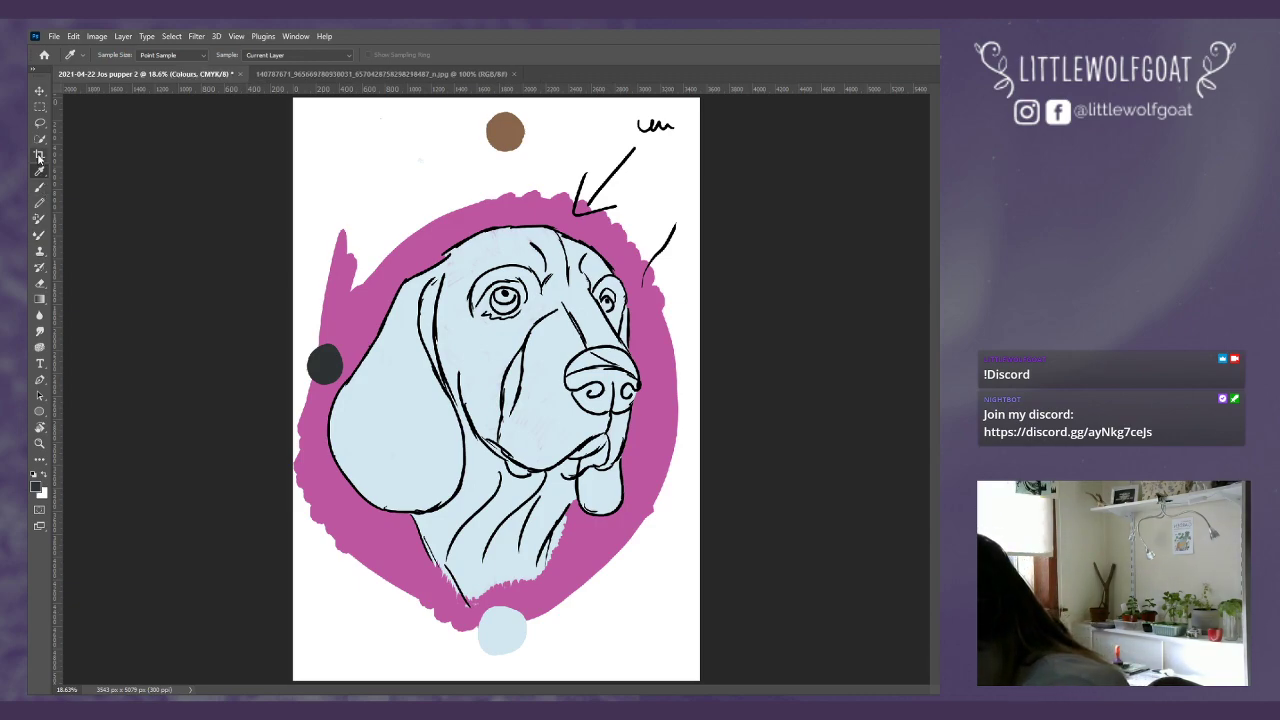
Step: Sample the pale blue from the small circle and return to the Colours layer
{"action": "left_click", "coordinate": [511, 624]}
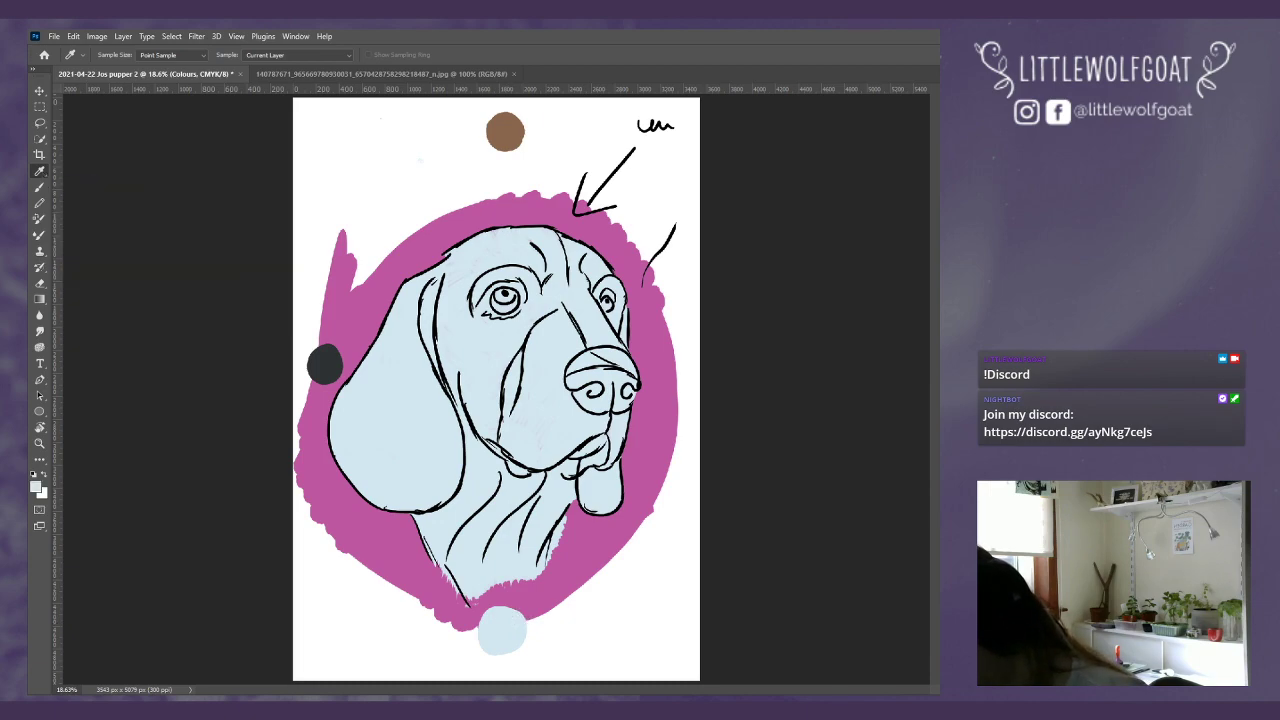
{"action": "key", "text": "alt+]"}
{"action": "key", "text": "alt+["}
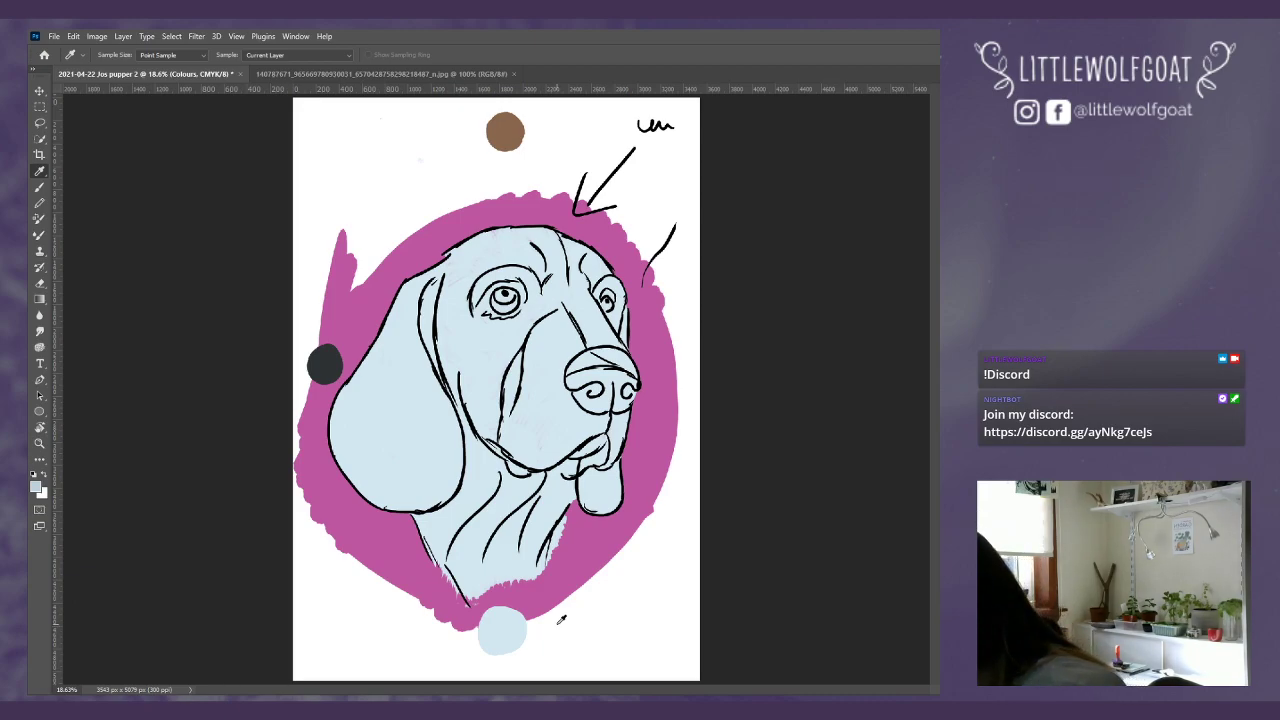
Step: Brush a grey-blue blob left of the pale-blue circle, undoing two stray strokes first
{"action": "left_click", "coordinate": [39, 189]}
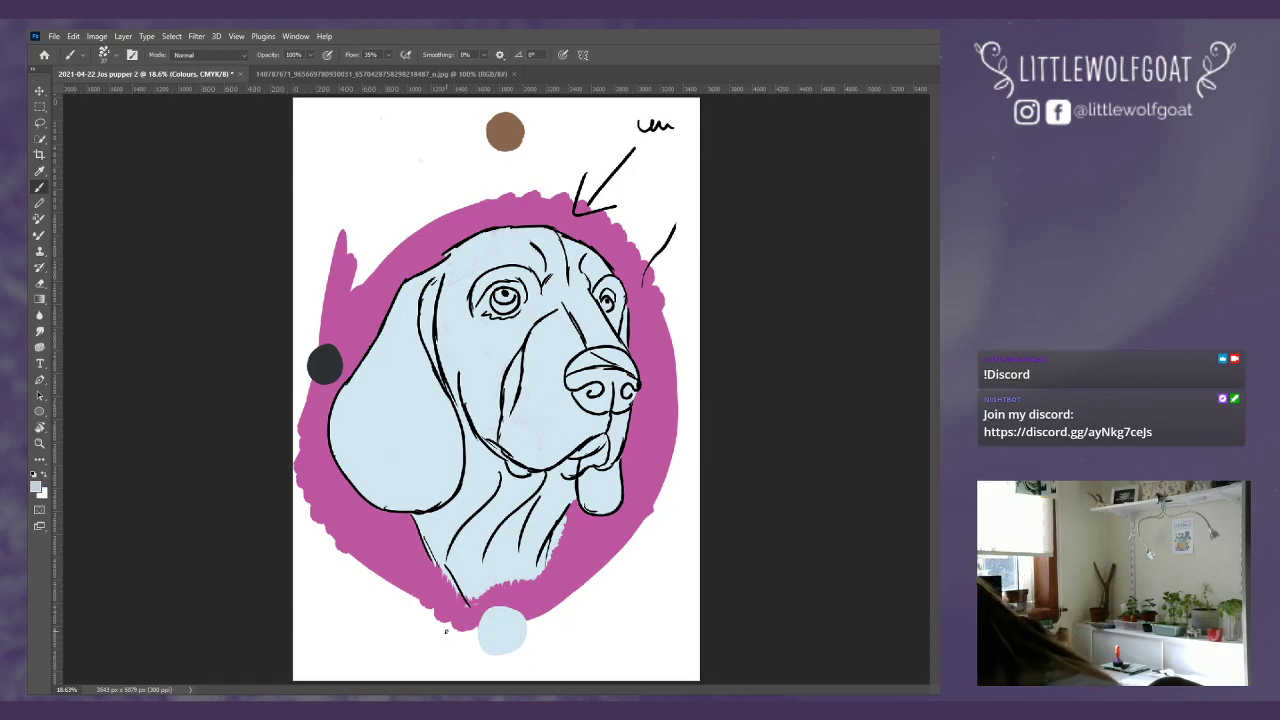
{"action": "mouse_move", "coordinate": [446, 631]}
{"action": "left_mouse_down"}
{"action": "mouse_move", "coordinate": [498, 652]}
{"action": "mouse_move", "coordinate": [505, 634]}
{"action": "left_mouse_up"}
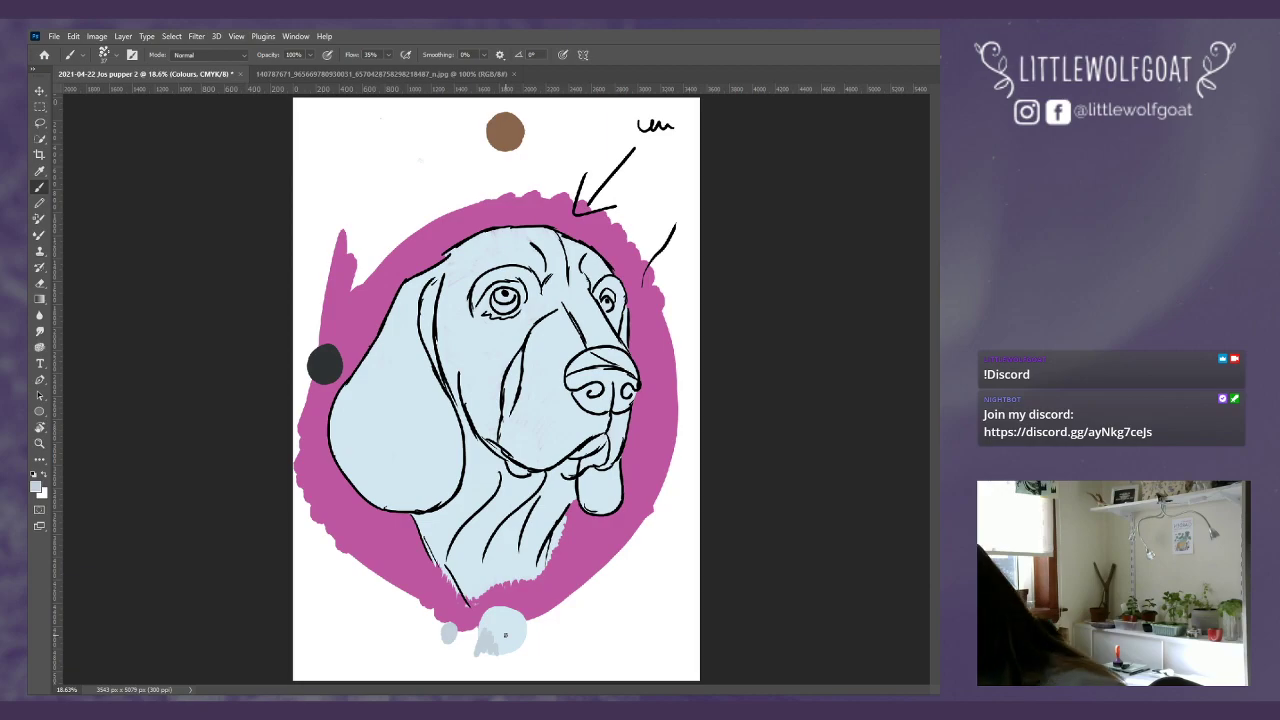
{"action": "left_click", "coordinate": [77, 37]}
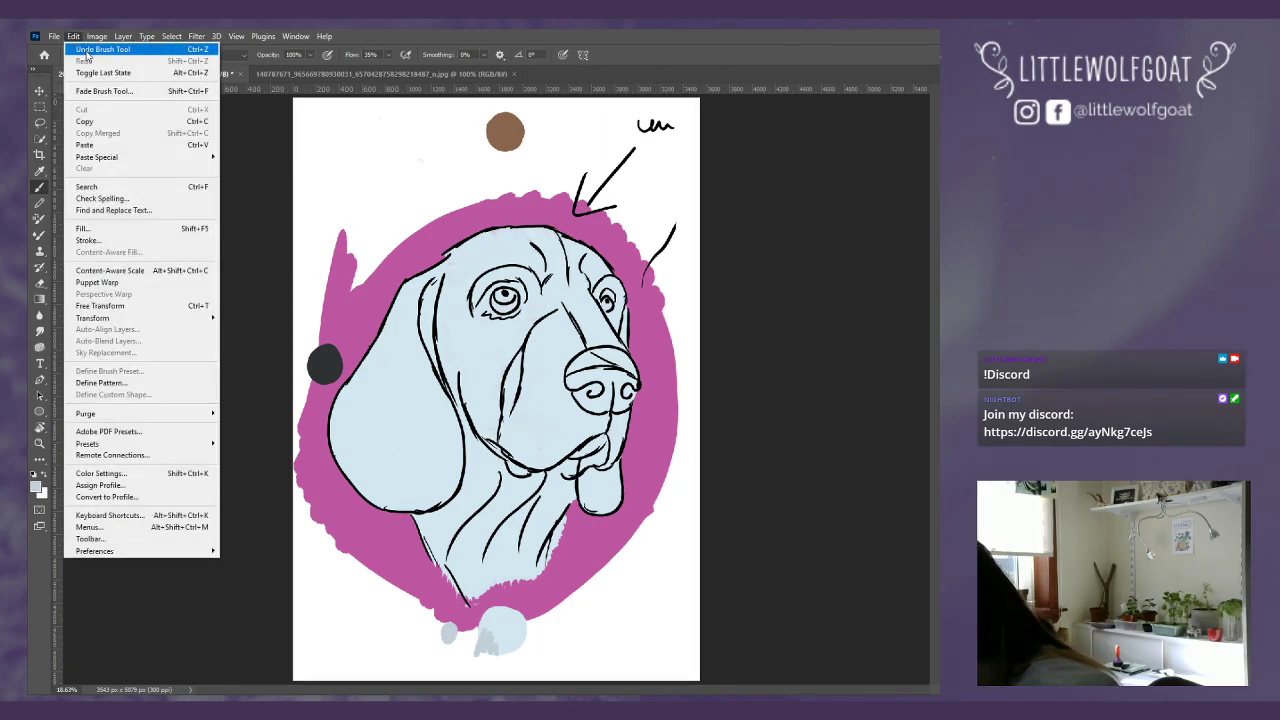
{"action": "left_click", "coordinate": [85, 49]}
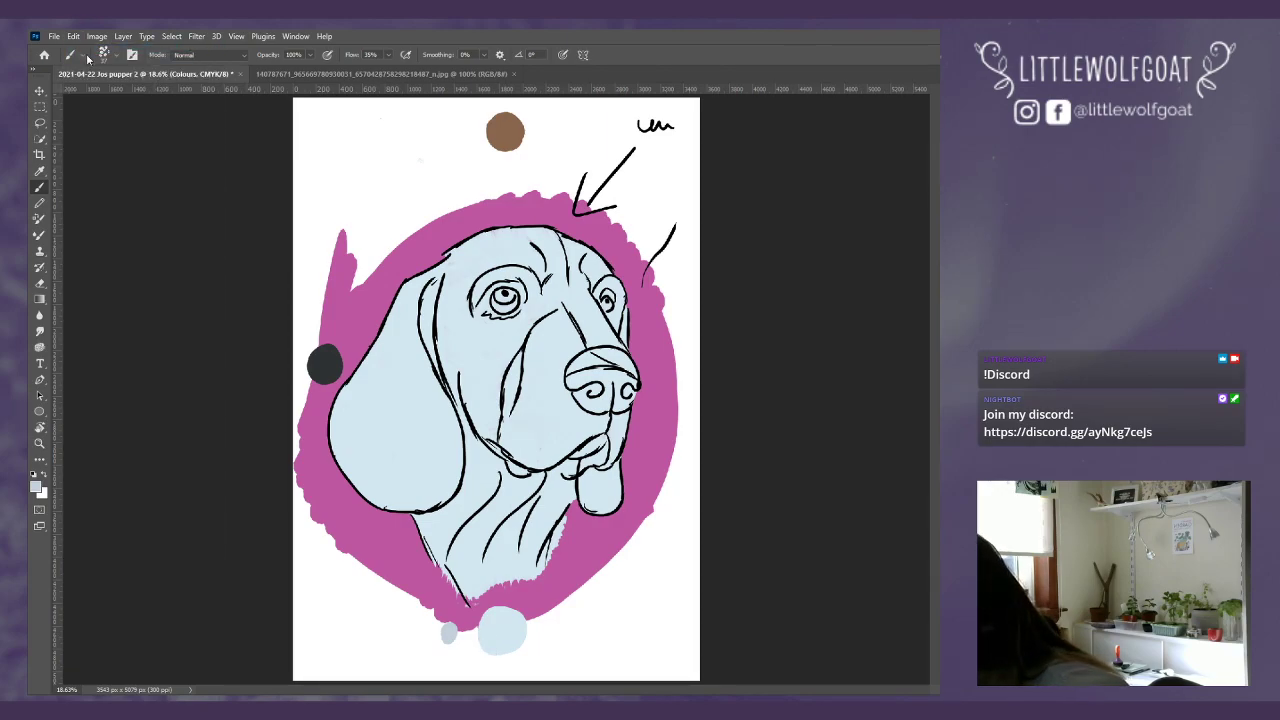
{"action": "left_click", "coordinate": [74, 37]}
{"action": "left_click", "coordinate": [86, 52]}
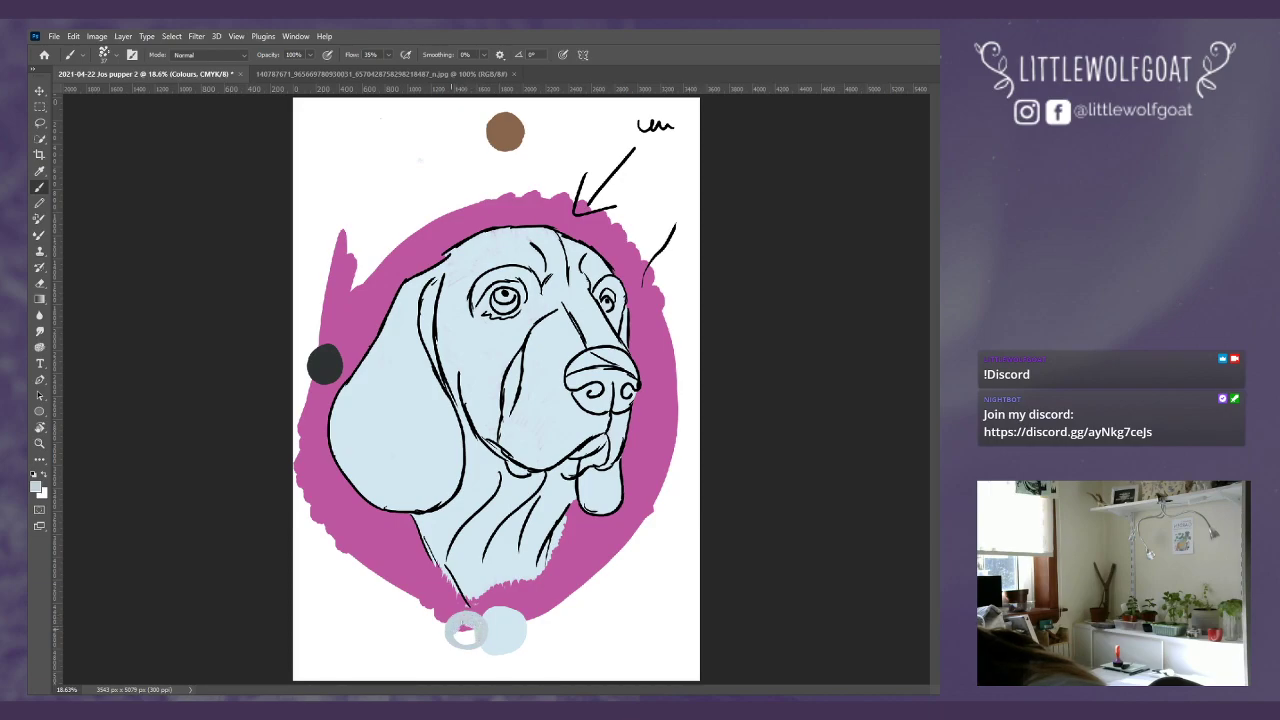
{"action": "left_click_drag", "start_coordinate": [462, 631], "coordinate": [468, 636]}
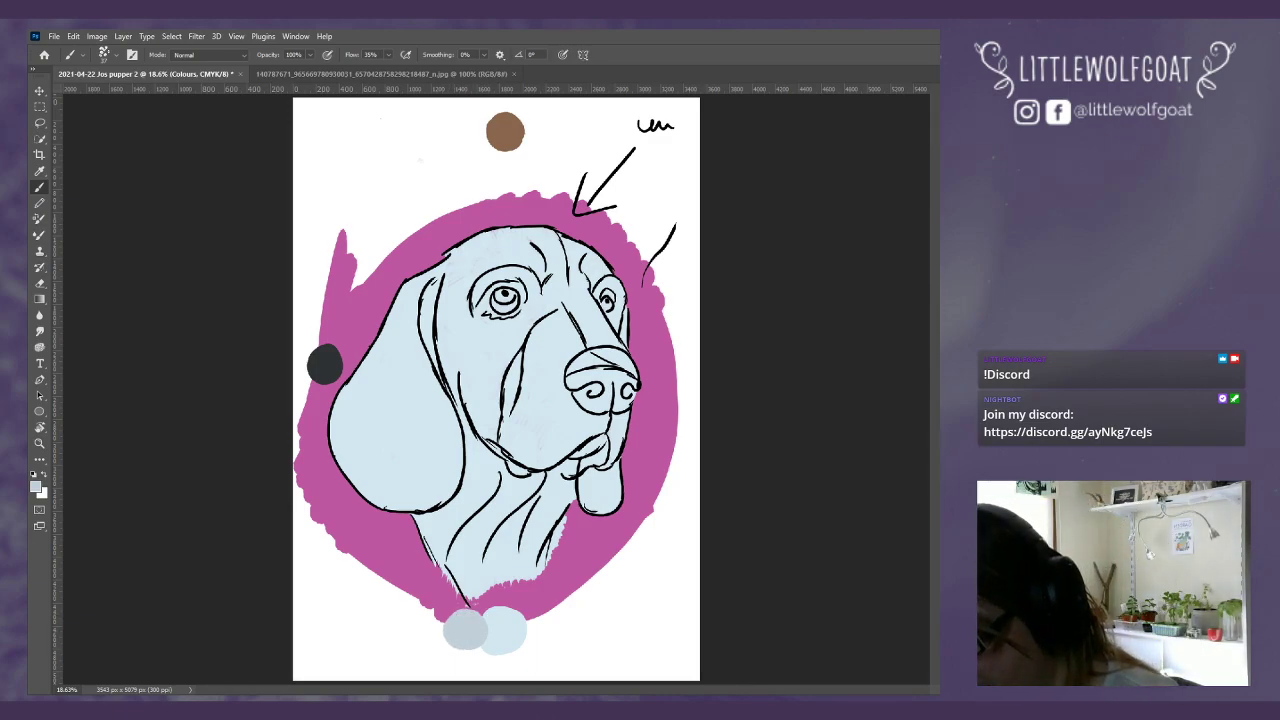
{"action": "left_click", "coordinate": [108, 56]}
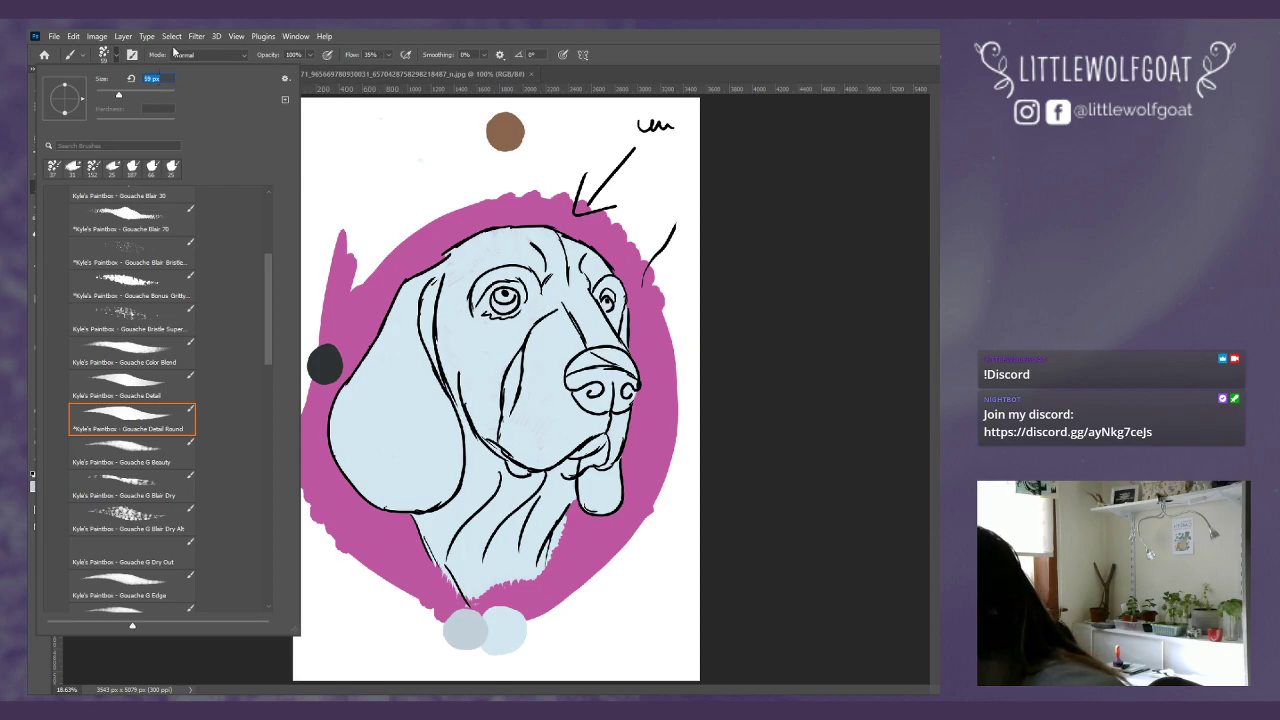
{"action": "left_click", "coordinate": [616, 71]}
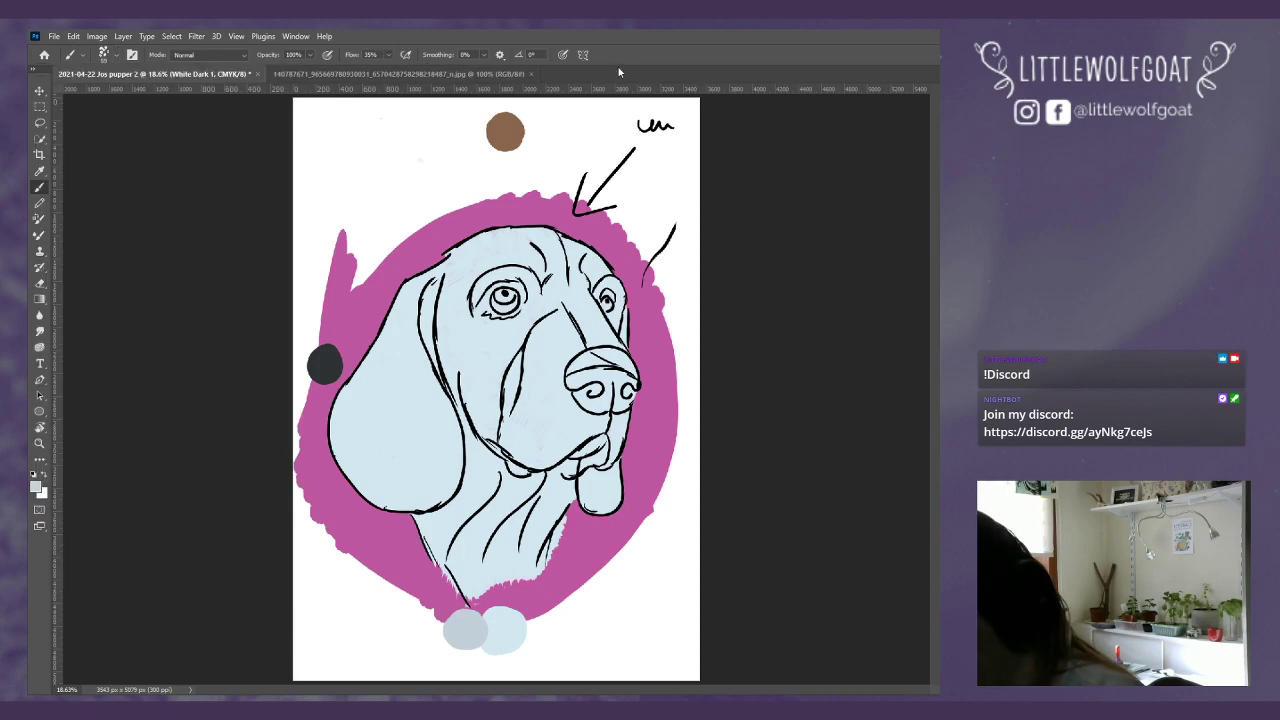
Step: Zoom the view from 18.6% to 33.3% so the dog's face fills the window
{"action": "left_click", "coordinate": [237, 36]}
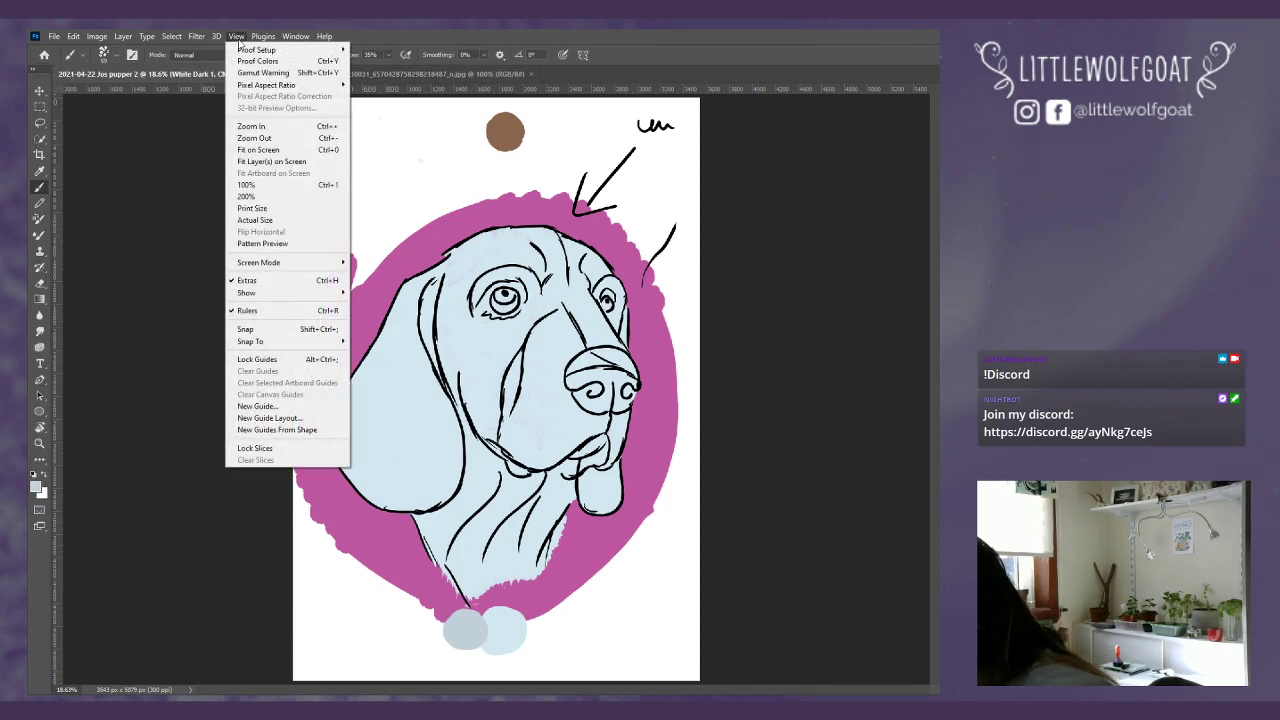
{"action": "left_click", "coordinate": [273, 151]}
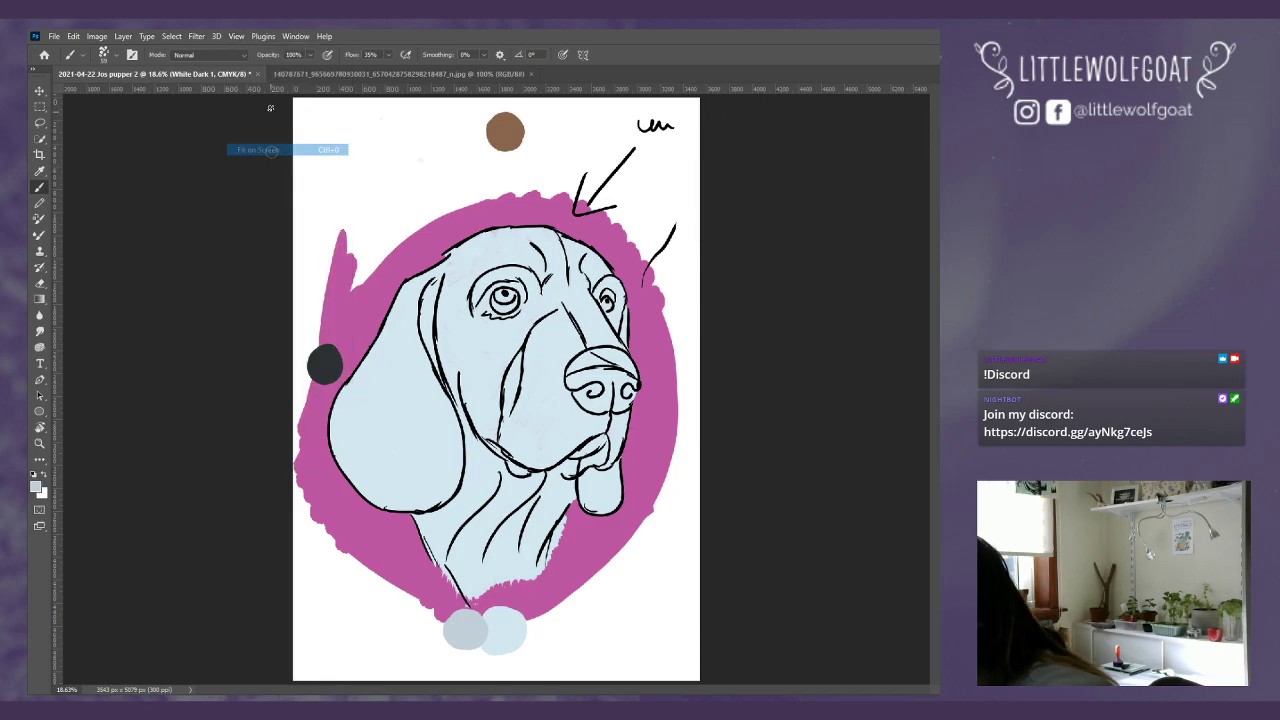
{"action": "left_click", "coordinate": [241, 38]}
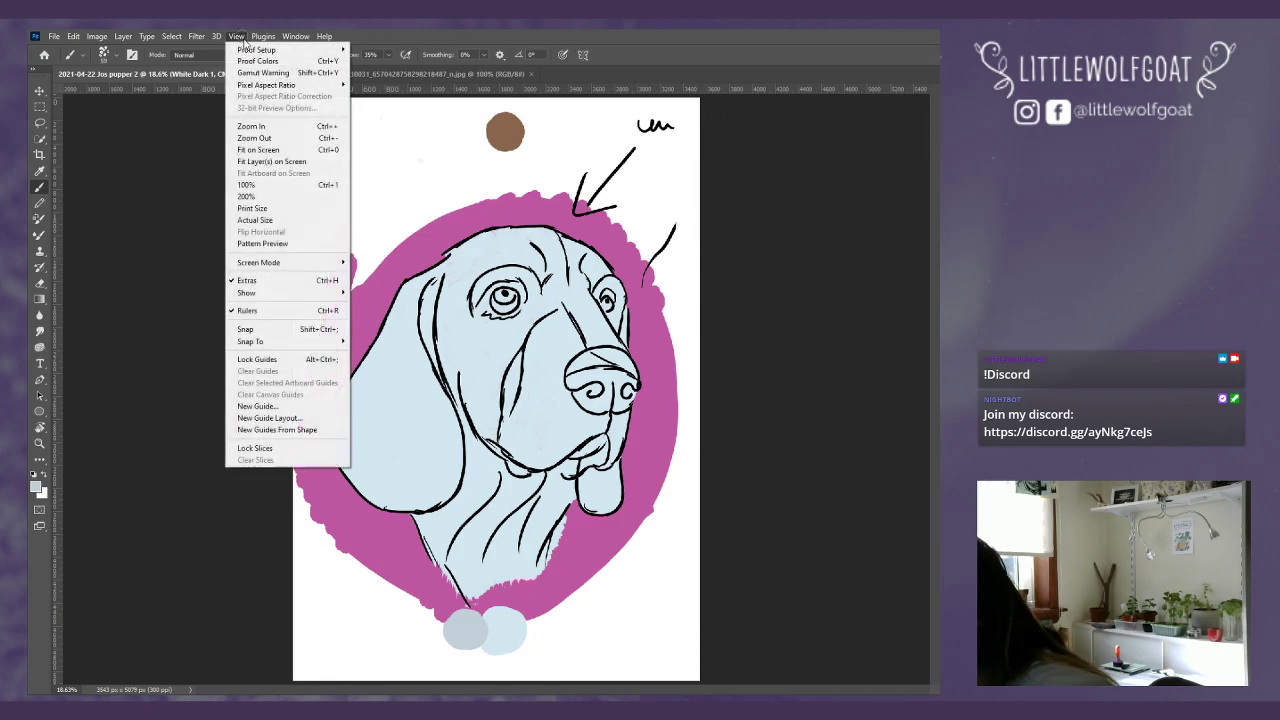
{"action": "left_click", "coordinate": [251, 126]}
{"action": "left_click", "coordinate": [244, 38]}
{"action": "left_click", "coordinate": [251, 126]}
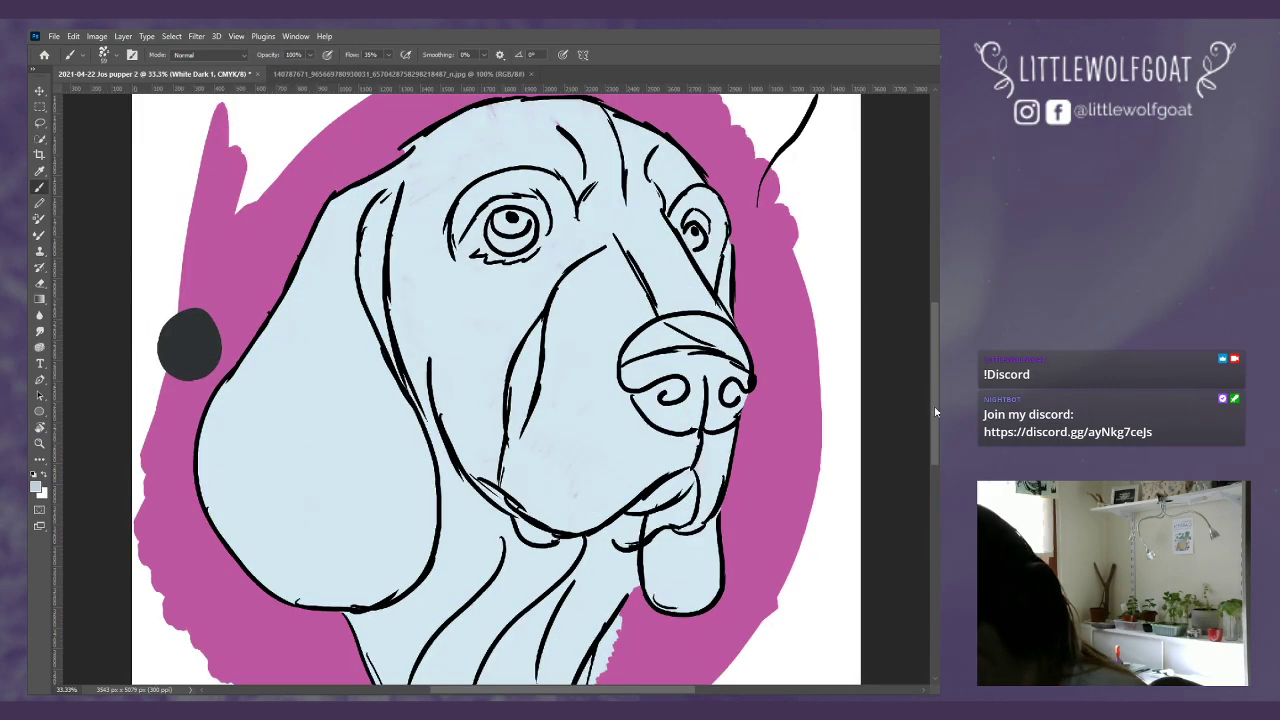
Step: Paint grey shading down the nose bridge, along the muzzle's left edge and over the lower jowl
{"action": "left_click_drag", "start_coordinate": [935, 412], "coordinate": [935, 393]}
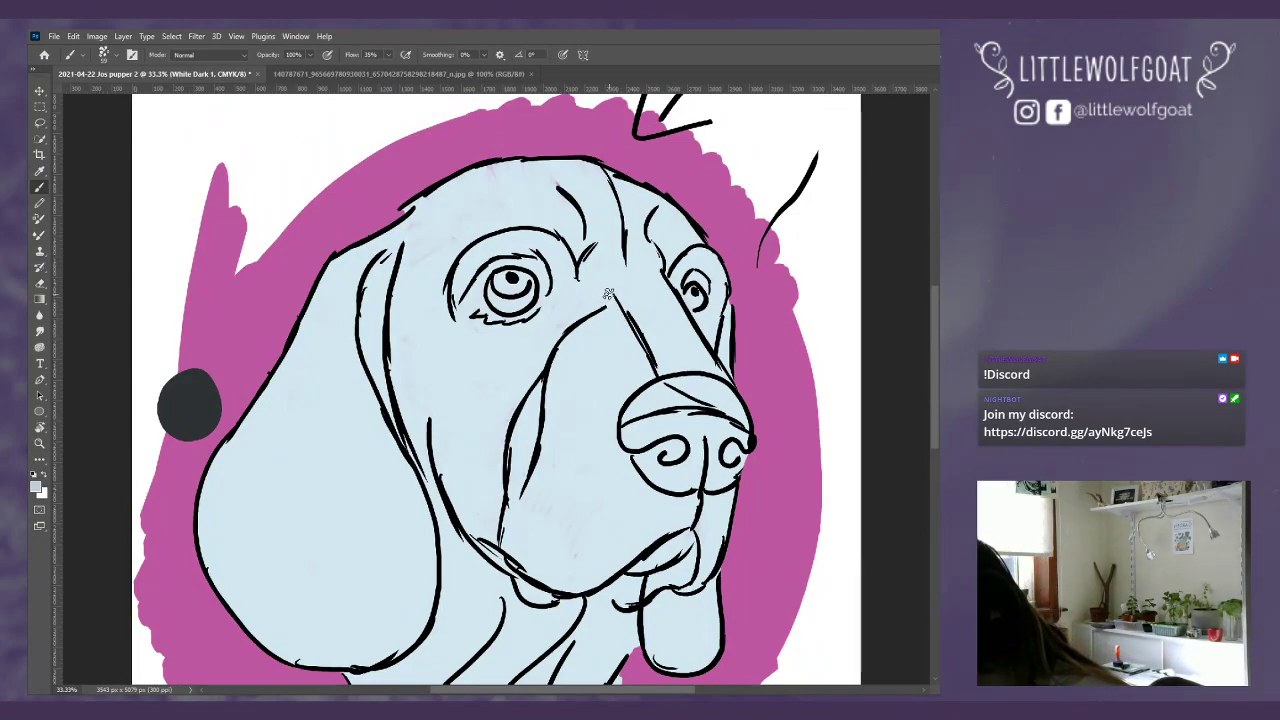
{"action": "left_click_drag", "start_coordinate": [608, 293], "coordinate": [627, 330]}
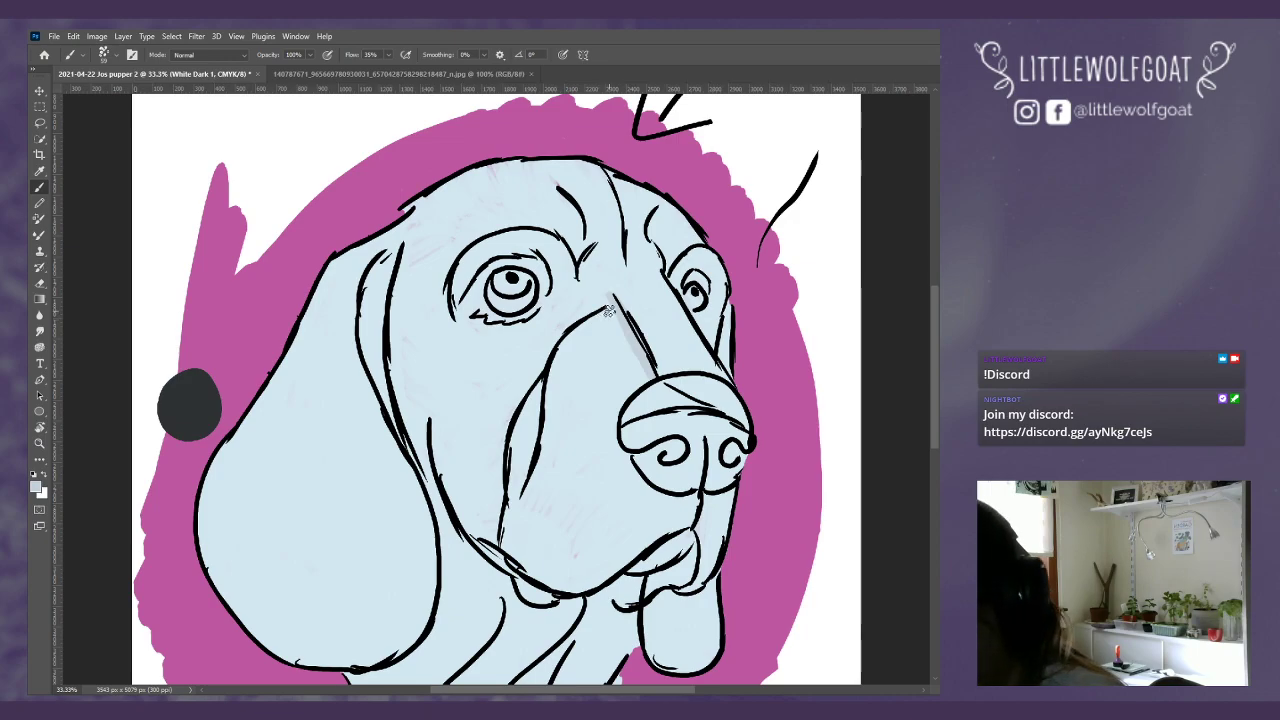
{"action": "mouse_move", "coordinate": [620, 319]}
{"action": "left_mouse_down"}
{"action": "mouse_move", "coordinate": [597, 337]}
{"action": "mouse_move", "coordinate": [628, 332]}
{"action": "mouse_move", "coordinate": [592, 368]}
{"action": "mouse_move", "coordinate": [634, 350]}
{"action": "mouse_move", "coordinate": [618, 372]}
{"action": "mouse_move", "coordinate": [645, 365]}
{"action": "mouse_move", "coordinate": [641, 381]}
{"action": "left_mouse_up"}
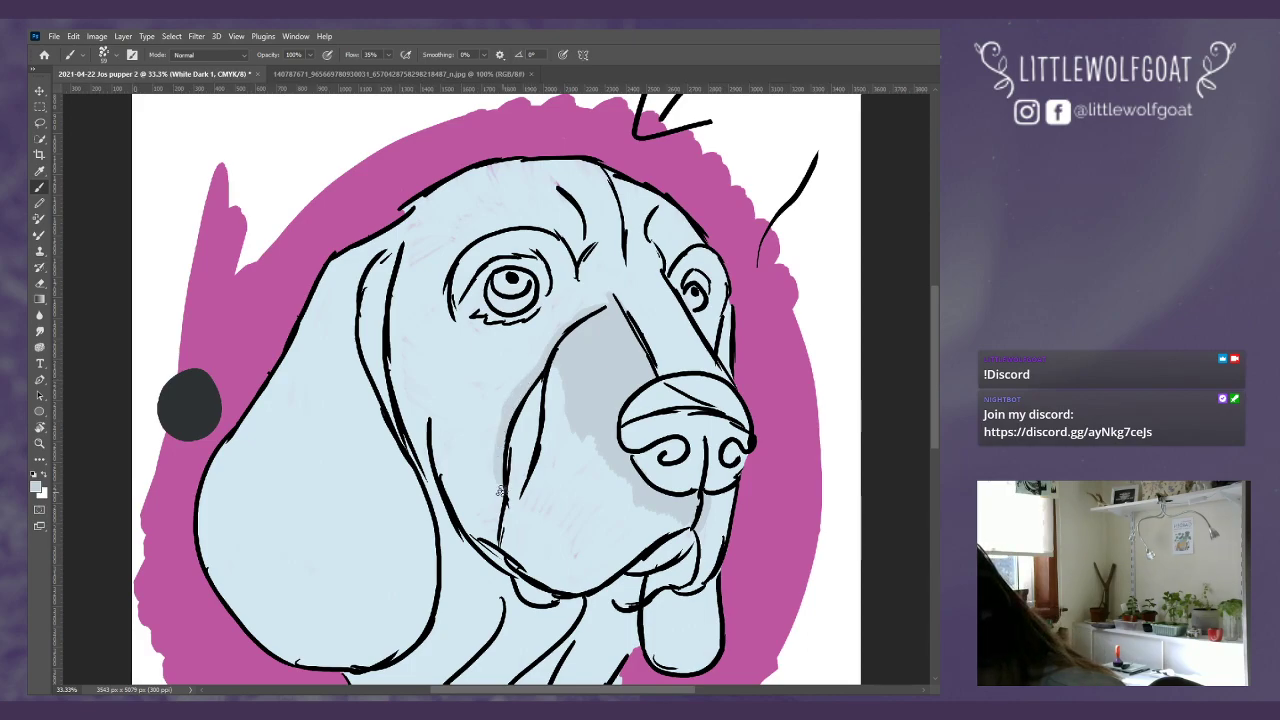
{"action": "mouse_move", "coordinate": [499, 490]}
{"action": "left_mouse_down"}
{"action": "mouse_move", "coordinate": [493, 547]}
{"action": "mouse_move", "coordinate": [515, 438]}
{"action": "mouse_move", "coordinate": [556, 359]}
{"action": "mouse_move", "coordinate": [522, 418]}
{"action": "mouse_move", "coordinate": [519, 448]}
{"action": "mouse_move", "coordinate": [568, 387]}
{"action": "mouse_move", "coordinate": [537, 474]}
{"action": "mouse_move", "coordinate": [564, 475]}
{"action": "mouse_move", "coordinate": [621, 557]}
{"action": "mouse_move", "coordinate": [674, 526]}
{"action": "mouse_move", "coordinate": [570, 587]}
{"action": "mouse_move", "coordinate": [512, 553]}
{"action": "left_mouse_up"}
{"action": "mouse_move", "coordinate": [512, 465]}
{"action": "left_mouse_down"}
{"action": "mouse_move", "coordinate": [505, 530]}
{"action": "mouse_move", "coordinate": [499, 512]}
{"action": "mouse_move", "coordinate": [515, 546]}
{"action": "mouse_move", "coordinate": [572, 510]}
{"action": "mouse_move", "coordinate": [610, 536]}
{"action": "left_mouse_up"}
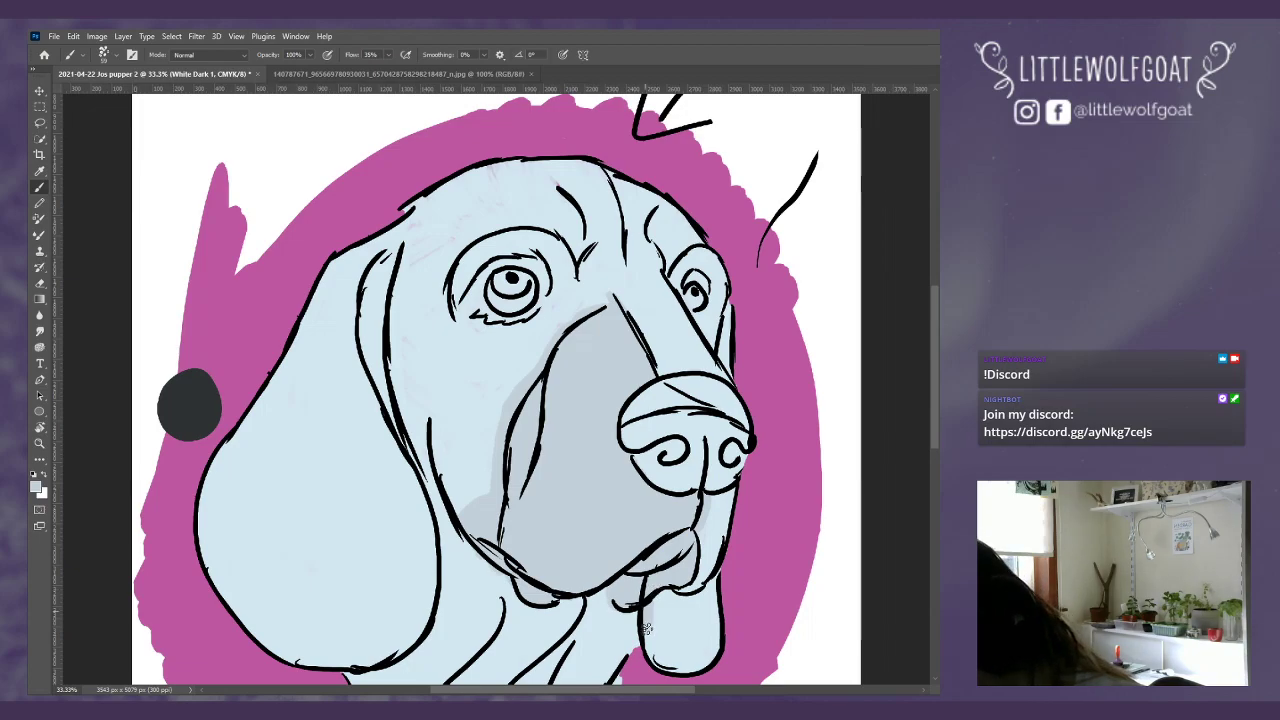
{"action": "mouse_move", "coordinate": [666, 626]}
{"action": "left_mouse_down"}
{"action": "mouse_move", "coordinate": [684, 668]}
{"action": "mouse_move", "coordinate": [687, 624]}
{"action": "mouse_move", "coordinate": [713, 645]}
{"action": "left_mouse_up"}
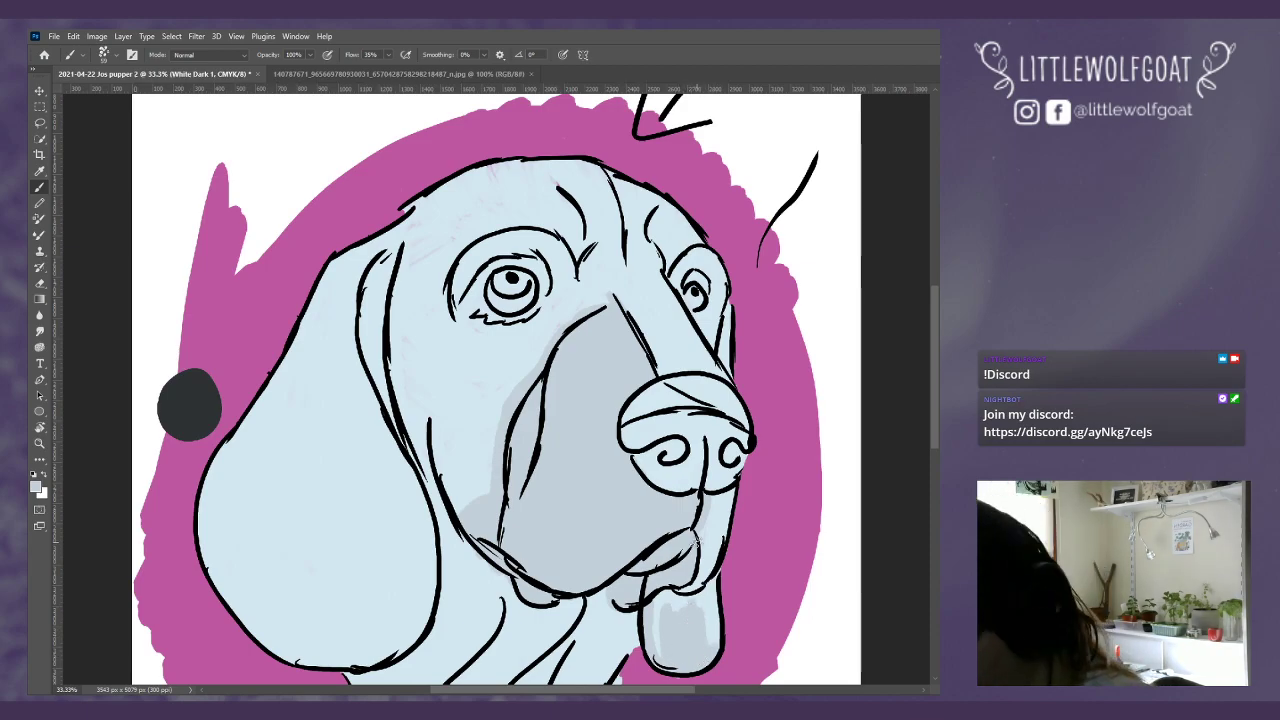
Step: Brush grey-blue shadow down the throat and left side of the neck beneath the jaw
{"action": "scroll", "coordinate": [934, 440], "scroll_direction": "down", "scroll_amount": 3}
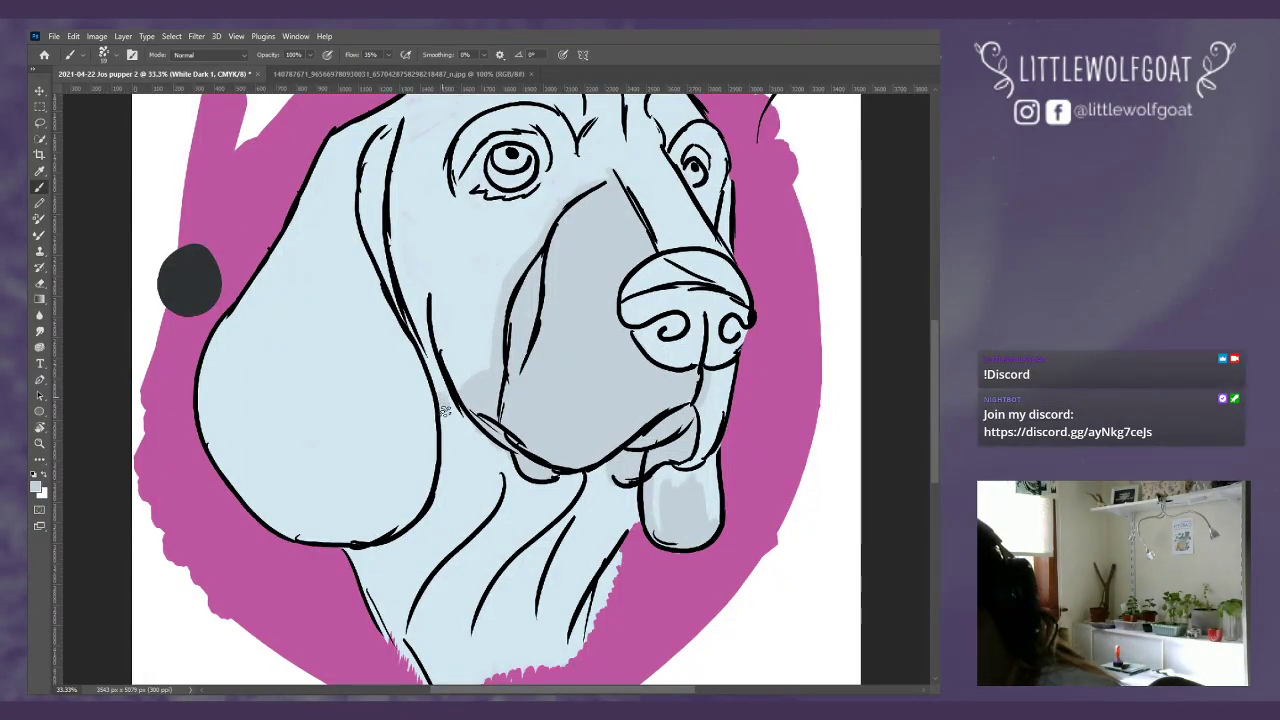
{"action": "mouse_move", "coordinate": [448, 436]}
{"action": "left_mouse_down"}
{"action": "mouse_move", "coordinate": [488, 492]}
{"action": "mouse_move", "coordinate": [497, 470]}
{"action": "mouse_move", "coordinate": [484, 462]}
{"action": "mouse_move", "coordinate": [491, 543]}
{"action": "mouse_move", "coordinate": [457, 445]}
{"action": "mouse_move", "coordinate": [460, 485]}
{"action": "mouse_move", "coordinate": [447, 452]}
{"action": "mouse_move", "coordinate": [471, 523]}
{"action": "mouse_move", "coordinate": [448, 487]}
{"action": "mouse_move", "coordinate": [480, 525]}
{"action": "mouse_move", "coordinate": [438, 506]}
{"action": "mouse_move", "coordinate": [476, 520]}
{"action": "mouse_move", "coordinate": [436, 519]}
{"action": "mouse_move", "coordinate": [468, 493]}
{"action": "mouse_move", "coordinate": [493, 494]}
{"action": "mouse_move", "coordinate": [458, 469]}
{"action": "mouse_move", "coordinate": [429, 515]}
{"action": "mouse_move", "coordinate": [455, 537]}
{"action": "mouse_move", "coordinate": [417, 531]}
{"action": "mouse_move", "coordinate": [439, 527]}
{"action": "mouse_move", "coordinate": [439, 559]}
{"action": "mouse_move", "coordinate": [406, 535]}
{"action": "mouse_move", "coordinate": [439, 544]}
{"action": "mouse_move", "coordinate": [400, 540]}
{"action": "mouse_move", "coordinate": [405, 563]}
{"action": "mouse_move", "coordinate": [399, 540]}
{"action": "mouse_move", "coordinate": [416, 579]}
{"action": "mouse_move", "coordinate": [385, 541]}
{"action": "mouse_move", "coordinate": [424, 584]}
{"action": "mouse_move", "coordinate": [371, 546]}
{"action": "mouse_move", "coordinate": [403, 601]}
{"action": "mouse_move", "coordinate": [373, 547]}
{"action": "mouse_move", "coordinate": [373, 586]}
{"action": "mouse_move", "coordinate": [405, 559]}
{"action": "mouse_move", "coordinate": [351, 550]}
{"action": "mouse_move", "coordinate": [361, 574]}
{"action": "mouse_move", "coordinate": [350, 549]}
{"action": "mouse_move", "coordinate": [390, 630]}
{"action": "mouse_move", "coordinate": [371, 589]}
{"action": "mouse_move", "coordinate": [408, 628]}
{"action": "left_mouse_up"}
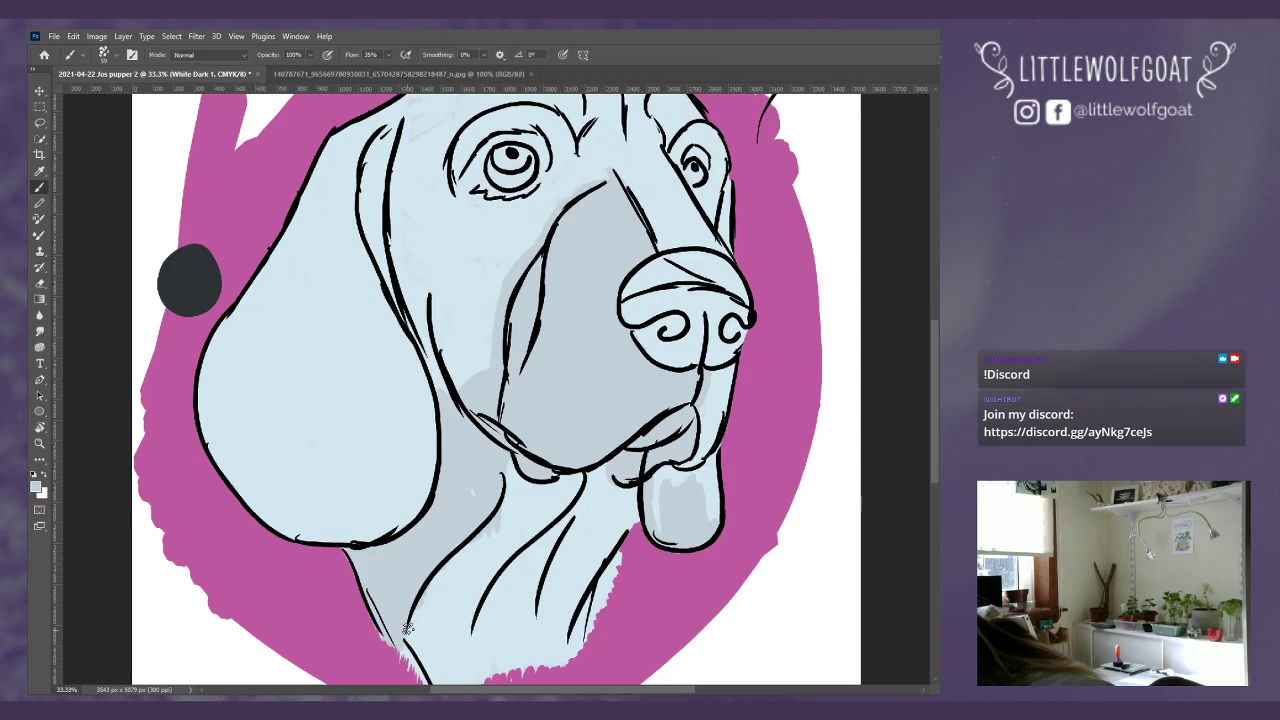
Step: Shade the whole lower neck grey down to a ragged fur edge and draw a fur line on it
{"action": "scroll", "coordinate": [461, 453], "scroll_direction": "down", "scroll_amount": 2}
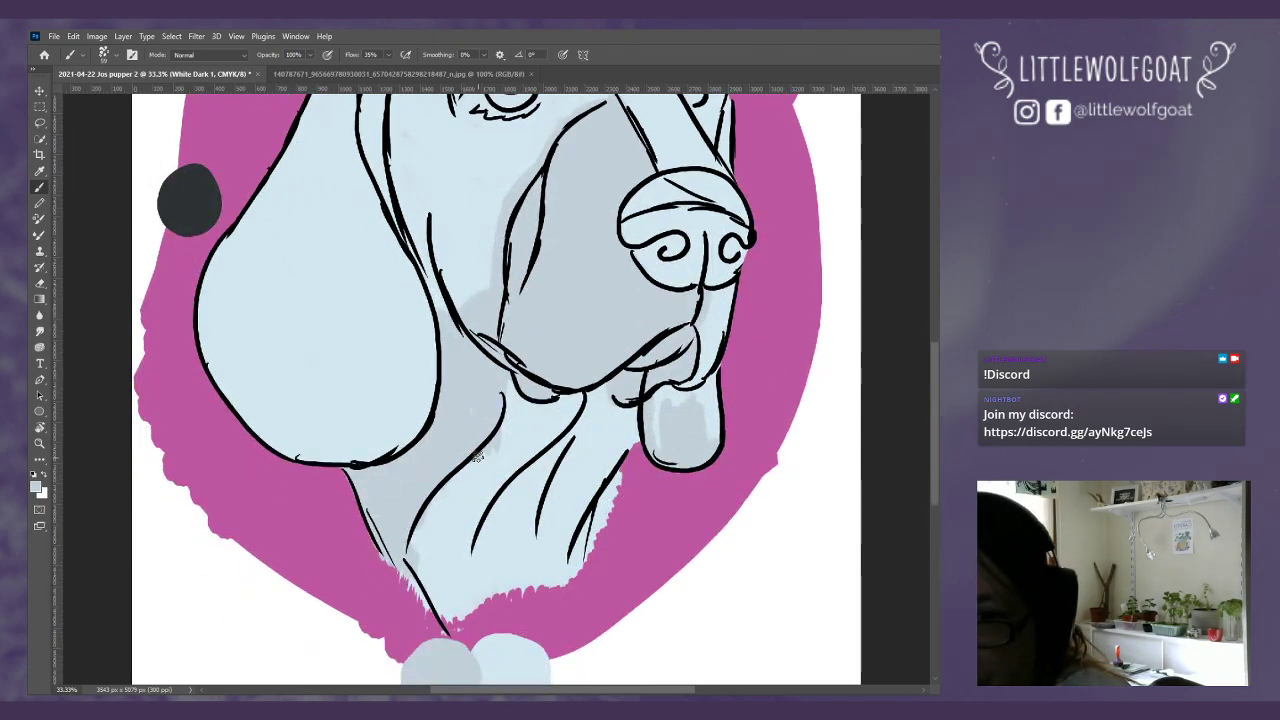
{"action": "left_click_drag", "start_coordinate": [500, 418], "coordinate": [522, 440]}
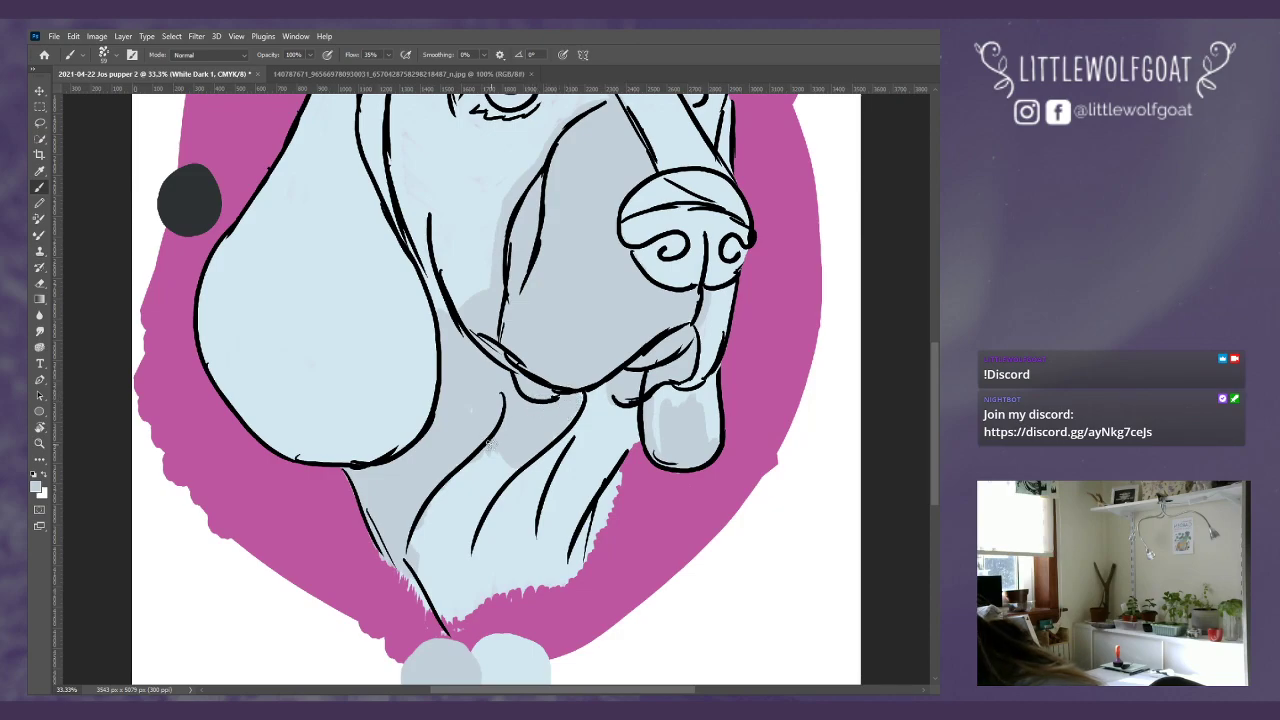
{"action": "mouse_move", "coordinate": [510, 465]}
{"action": "left_mouse_down"}
{"action": "mouse_move", "coordinate": [477, 471]}
{"action": "mouse_move", "coordinate": [480, 459]}
{"action": "mouse_move", "coordinate": [498, 504]}
{"action": "mouse_move", "coordinate": [471, 405]}
{"action": "left_mouse_up"}
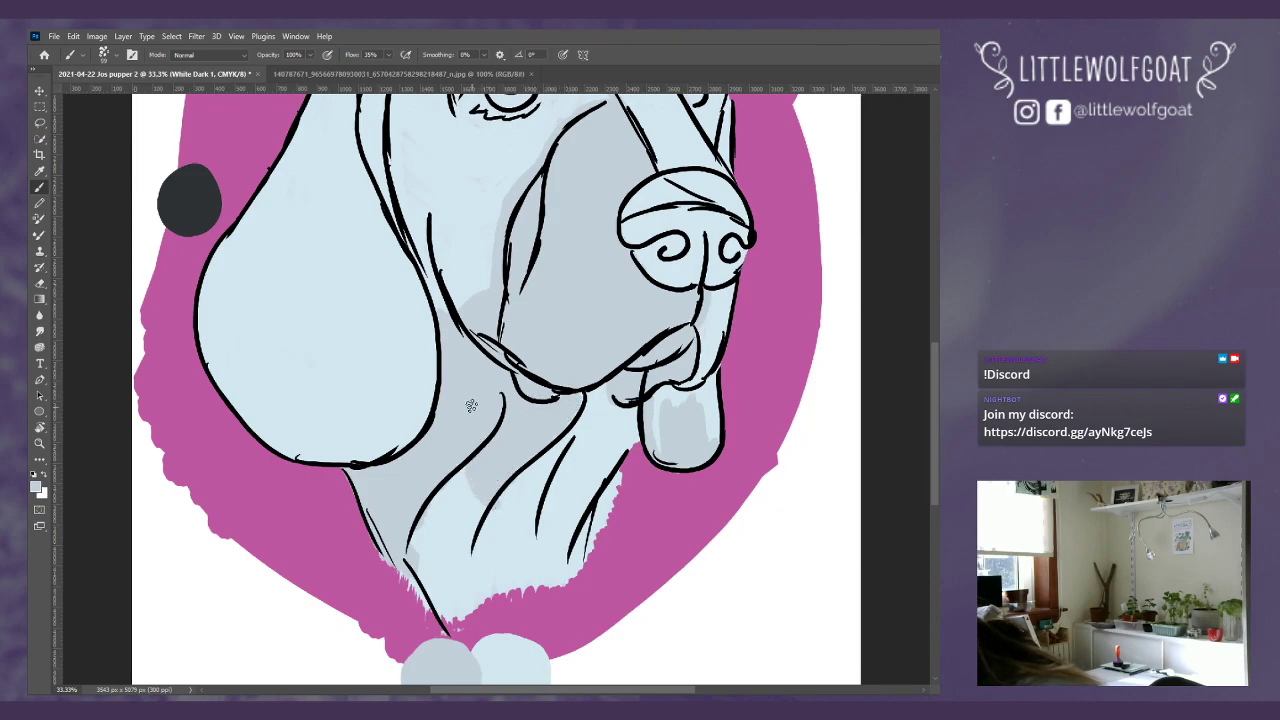
{"action": "mouse_move", "coordinate": [465, 483]}
{"action": "left_mouse_down"}
{"action": "mouse_move", "coordinate": [489, 508]}
{"action": "mouse_move", "coordinate": [454, 479]}
{"action": "mouse_move", "coordinate": [486, 515]}
{"action": "mouse_move", "coordinate": [449, 498]}
{"action": "mouse_move", "coordinate": [479, 508]}
{"action": "mouse_move", "coordinate": [436, 509]}
{"action": "mouse_move", "coordinate": [437, 528]}
{"action": "mouse_move", "coordinate": [450, 510]}
{"action": "mouse_move", "coordinate": [427, 510]}
{"action": "mouse_move", "coordinate": [463, 558]}
{"action": "mouse_move", "coordinate": [426, 523]}
{"action": "mouse_move", "coordinate": [437, 561]}
{"action": "mouse_move", "coordinate": [418, 531]}
{"action": "mouse_move", "coordinate": [445, 573]}
{"action": "mouse_move", "coordinate": [410, 545]}
{"action": "mouse_move", "coordinate": [451, 572]}
{"action": "mouse_move", "coordinate": [426, 581]}
{"action": "mouse_move", "coordinate": [443, 549]}
{"action": "left_mouse_up"}
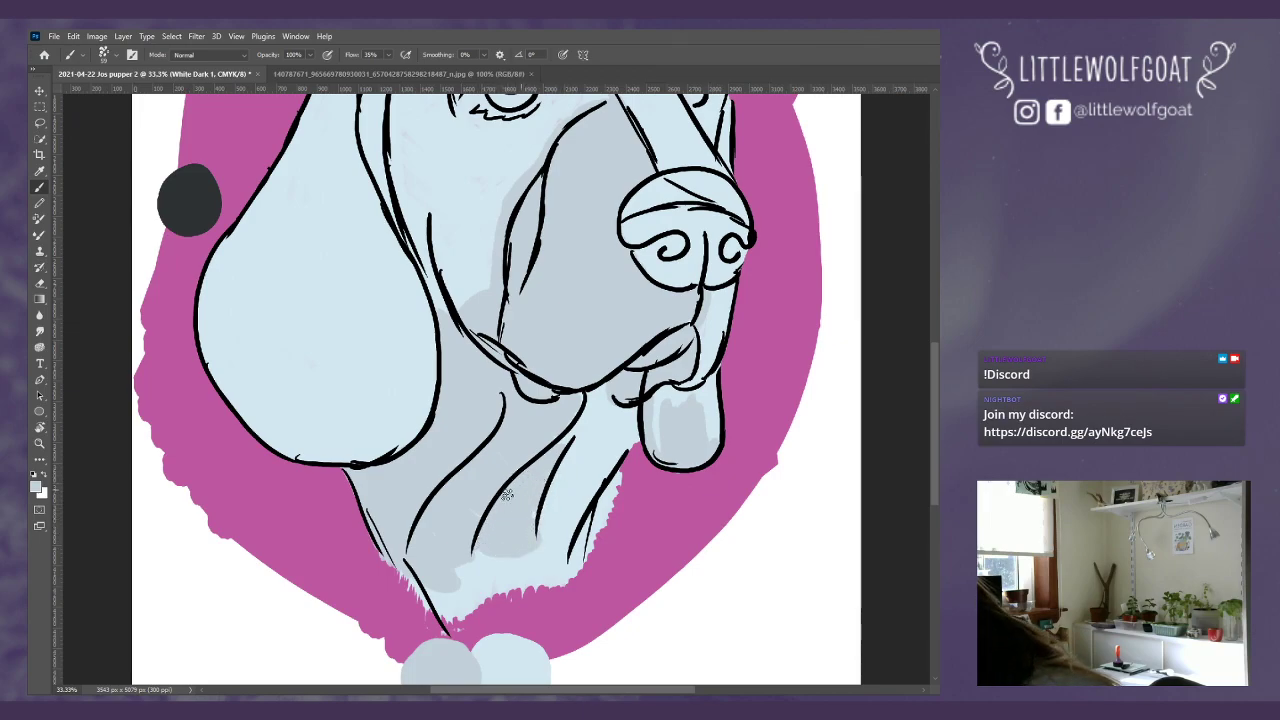
{"action": "left_click_drag", "start_coordinate": [512, 562], "coordinate": [478, 551]}
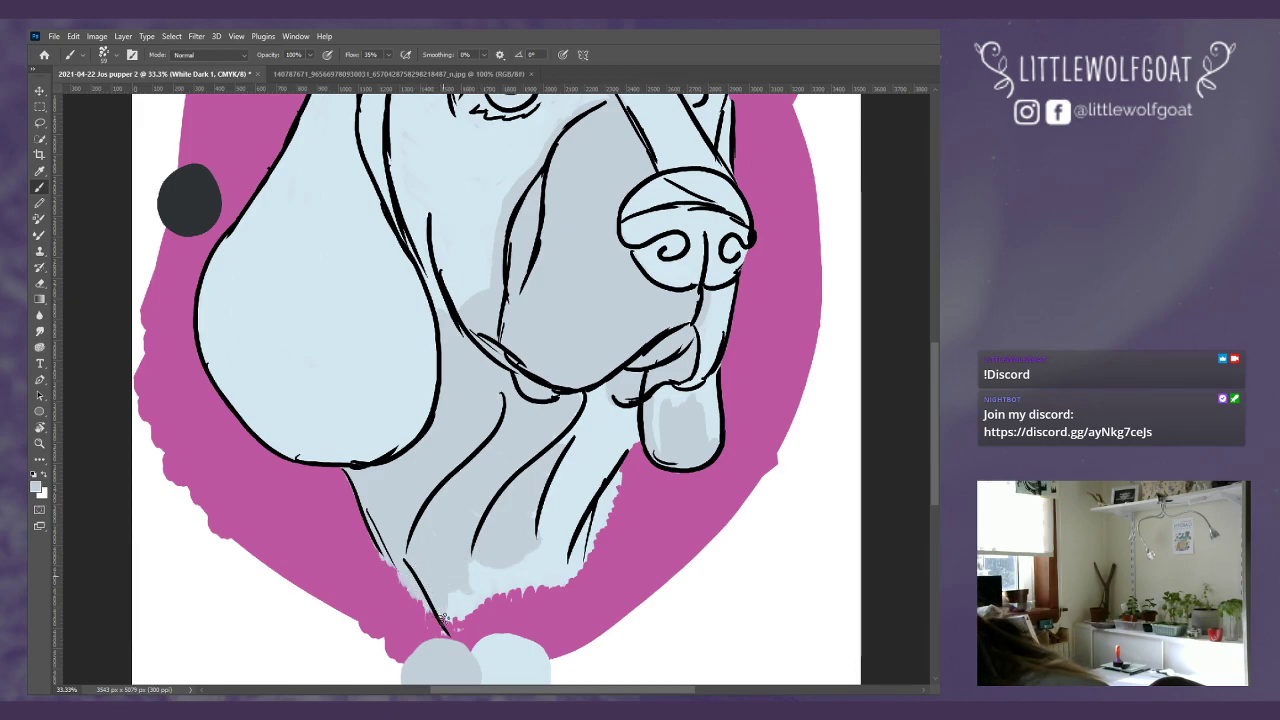
{"action": "left_click_drag", "start_coordinate": [462, 622], "coordinate": [510, 560]}
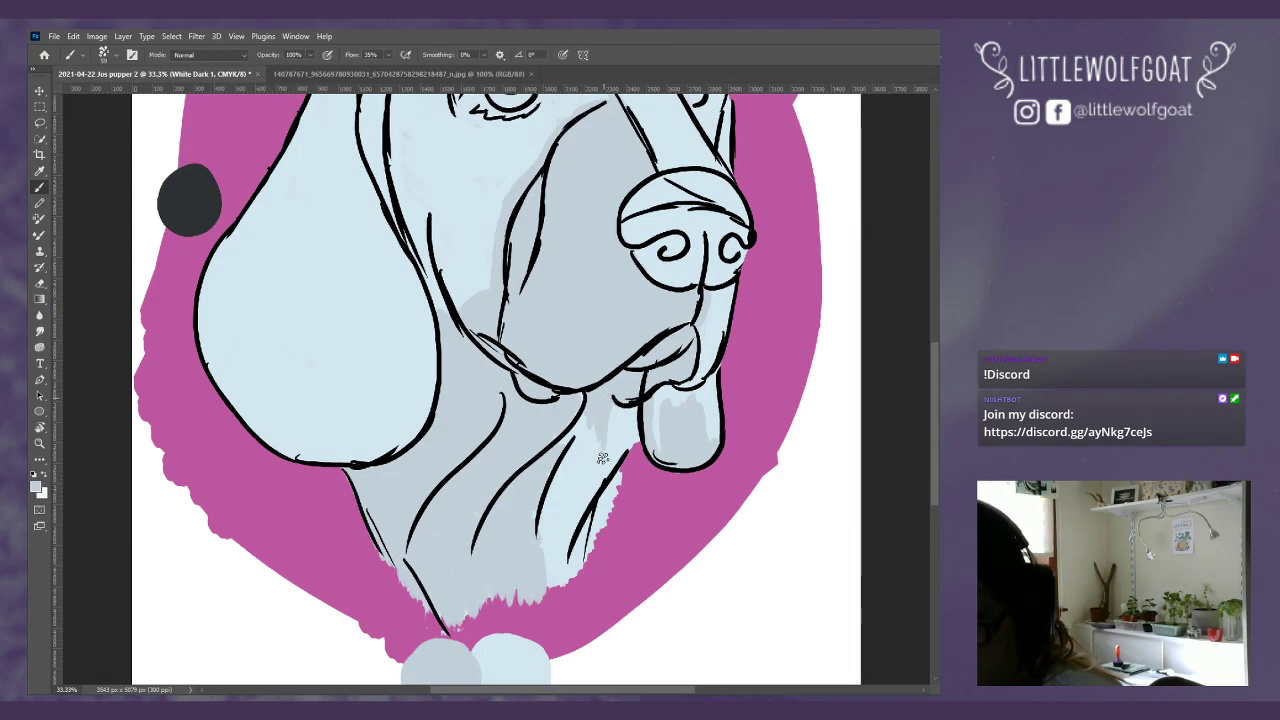
{"action": "mouse_move", "coordinate": [598, 403]}
{"action": "left_mouse_down"}
{"action": "mouse_move", "coordinate": [604, 458]}
{"action": "mouse_move", "coordinate": [583, 416]}
{"action": "mouse_move", "coordinate": [563, 436]}
{"action": "mouse_move", "coordinate": [593, 390]}
{"action": "mouse_move", "coordinate": [589, 464]}
{"action": "mouse_move", "coordinate": [589, 429]}
{"action": "mouse_move", "coordinate": [621, 446]}
{"action": "mouse_move", "coordinate": [608, 405]}
{"action": "mouse_move", "coordinate": [634, 436]}
{"action": "mouse_move", "coordinate": [585, 424]}
{"action": "mouse_move", "coordinate": [583, 463]}
{"action": "mouse_move", "coordinate": [571, 440]}
{"action": "mouse_move", "coordinate": [594, 490]}
{"action": "mouse_move", "coordinate": [583, 498]}
{"action": "mouse_move", "coordinate": [562, 476]}
{"action": "mouse_move", "coordinate": [586, 508]}
{"action": "mouse_move", "coordinate": [552, 488]}
{"action": "mouse_move", "coordinate": [568, 522]}
{"action": "mouse_move", "coordinate": [534, 506]}
{"action": "mouse_move", "coordinate": [558, 526]}
{"action": "left_mouse_up"}
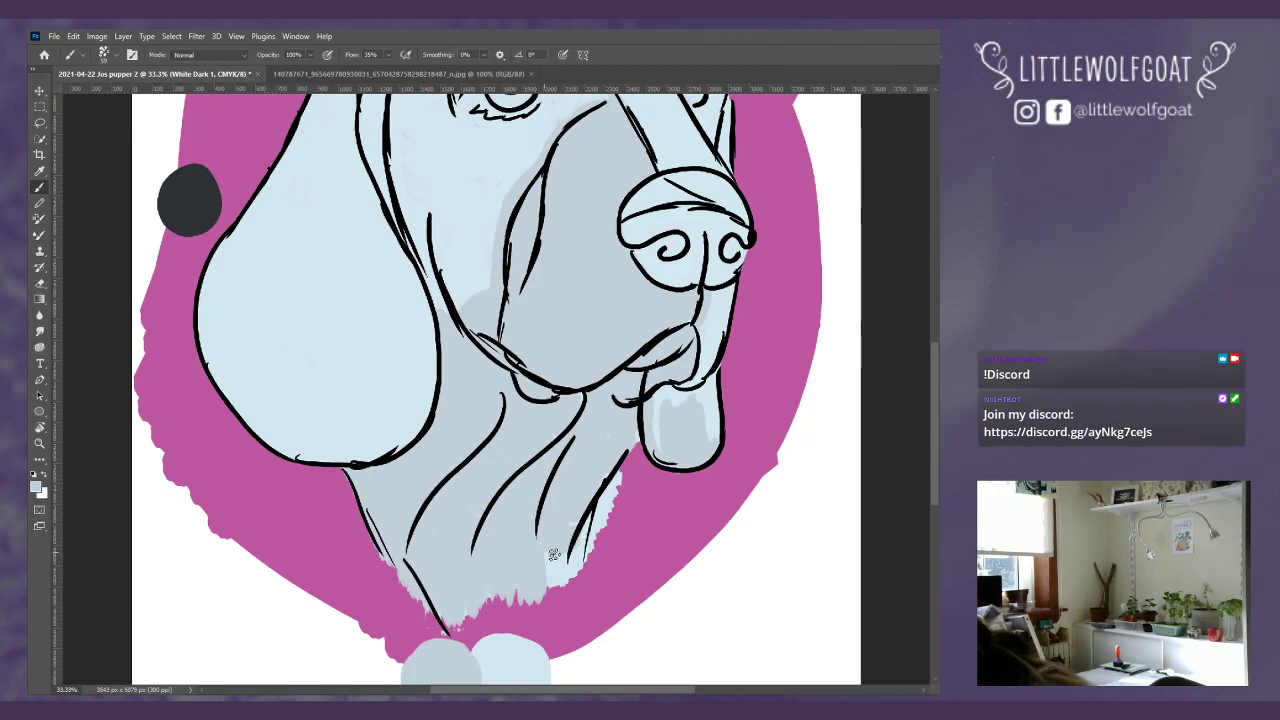
{"action": "left_click_drag", "start_coordinate": [566, 576], "coordinate": [604, 500]}
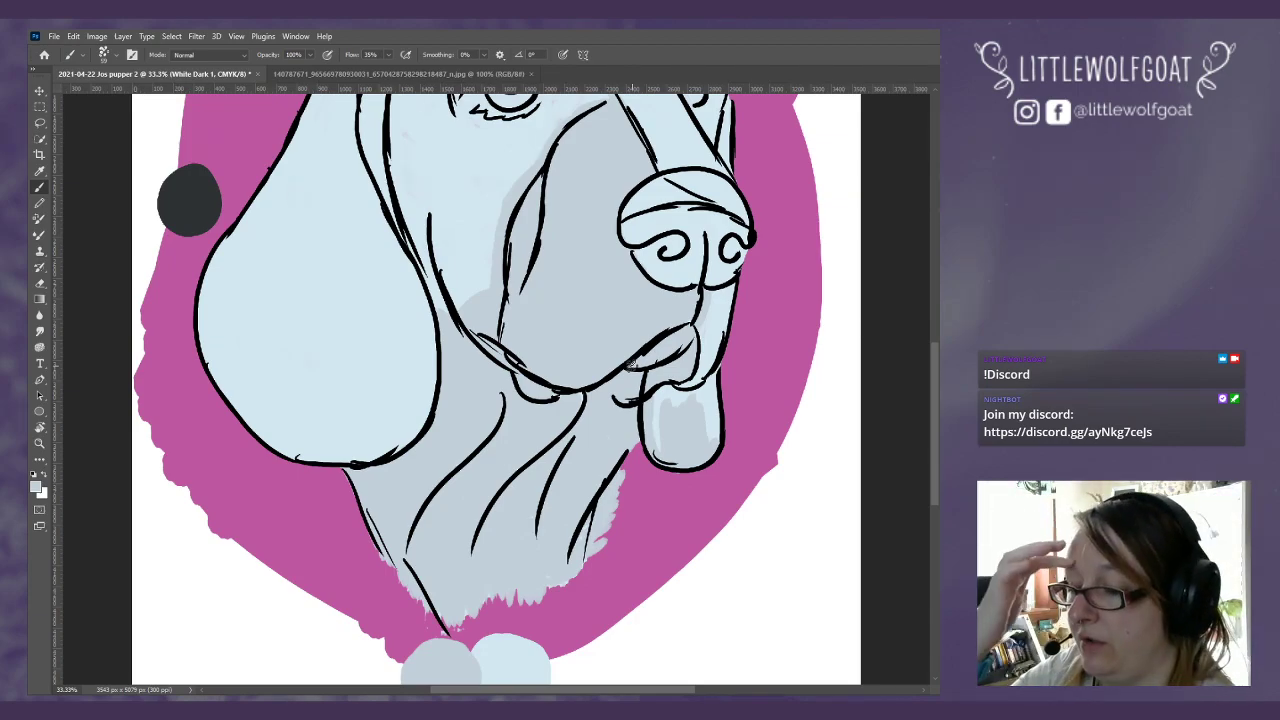
{"action": "left_click_drag", "start_coordinate": [933, 397], "coordinate": [936, 333]}
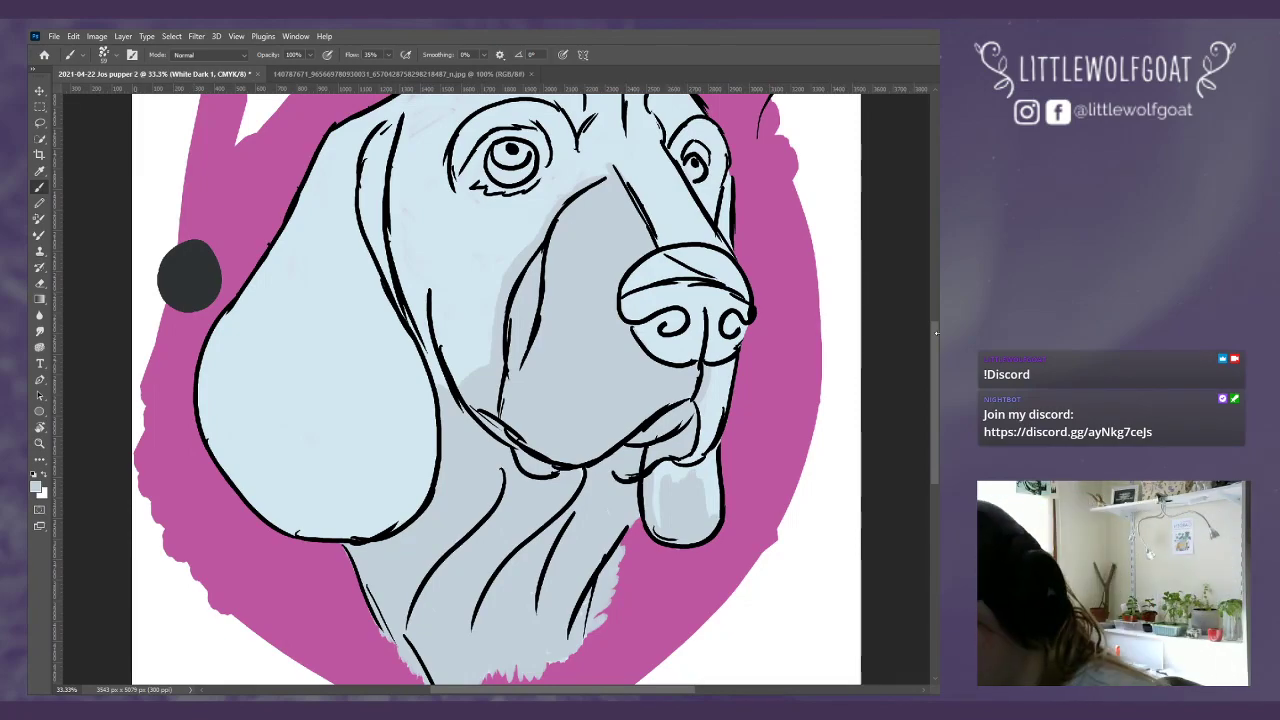
{"action": "left_click_drag", "start_coordinate": [934, 344], "coordinate": [931, 320]}
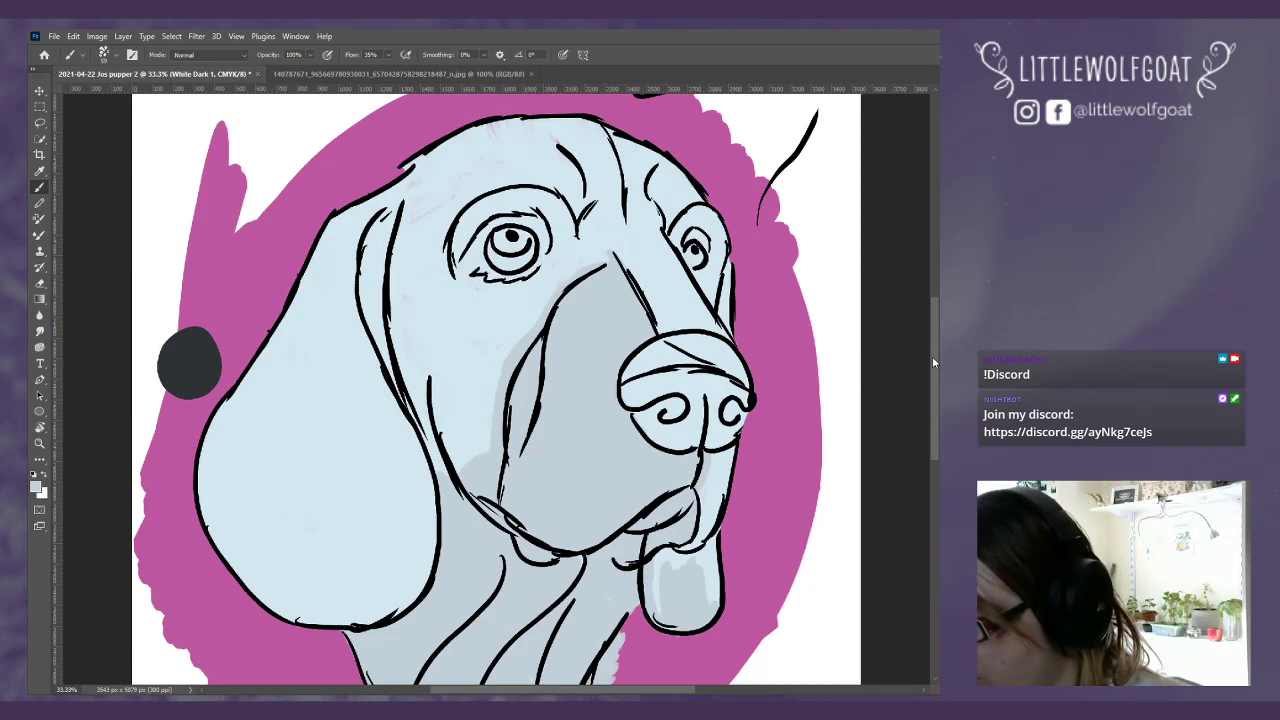
{"action": "left_click_drag", "start_coordinate": [932, 356], "coordinate": [927, 324]}
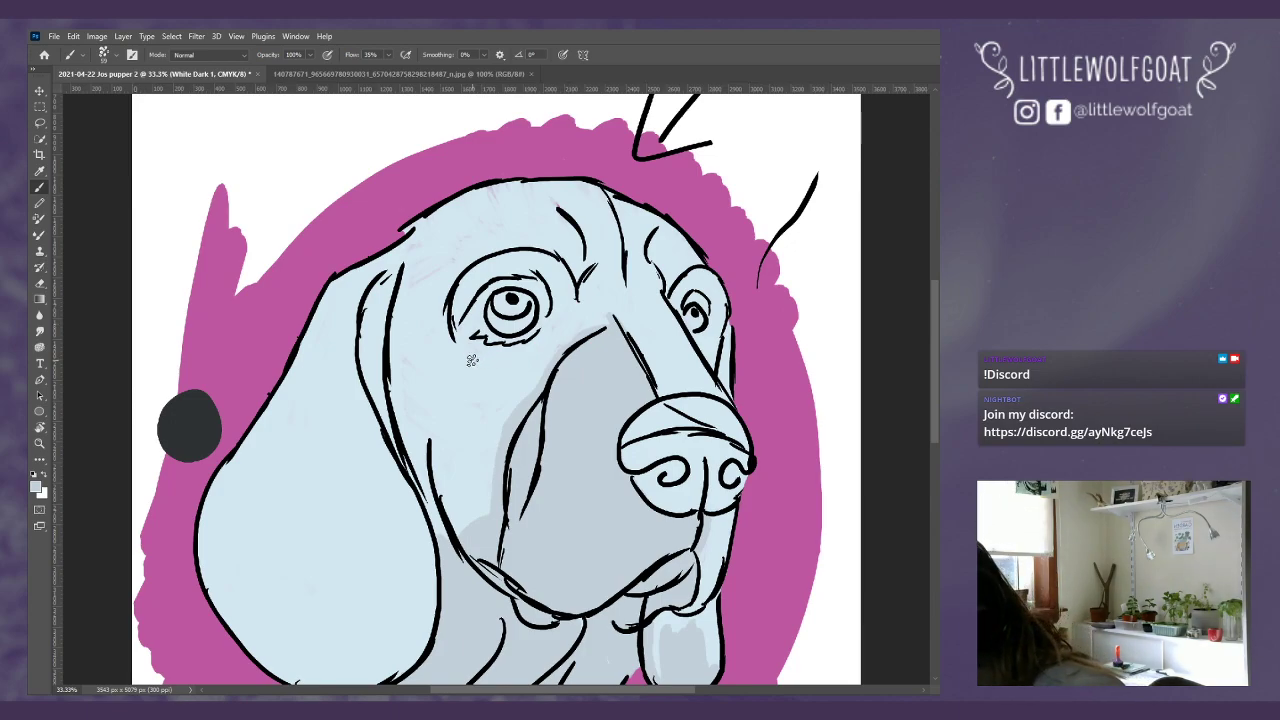
Step: Shade grey under the left eye, down the cheek and around the eye socket
{"action": "mouse_move", "coordinate": [463, 342]}
{"action": "left_mouse_down"}
{"action": "mouse_move", "coordinate": [512, 345]}
{"action": "mouse_move", "coordinate": [553, 326]}
{"action": "mouse_move", "coordinate": [508, 366]}
{"action": "mouse_move", "coordinate": [563, 340]}
{"action": "mouse_move", "coordinate": [519, 396]}
{"action": "mouse_move", "coordinate": [497, 360]}
{"action": "mouse_move", "coordinate": [508, 387]}
{"action": "mouse_move", "coordinate": [459, 351]}
{"action": "mouse_move", "coordinate": [516, 369]}
{"action": "mouse_move", "coordinate": [456, 333]}
{"action": "mouse_move", "coordinate": [506, 405]}
{"action": "mouse_move", "coordinate": [454, 376]}
{"action": "mouse_move", "coordinate": [499, 424]}
{"action": "mouse_move", "coordinate": [468, 391]}
{"action": "left_mouse_up"}
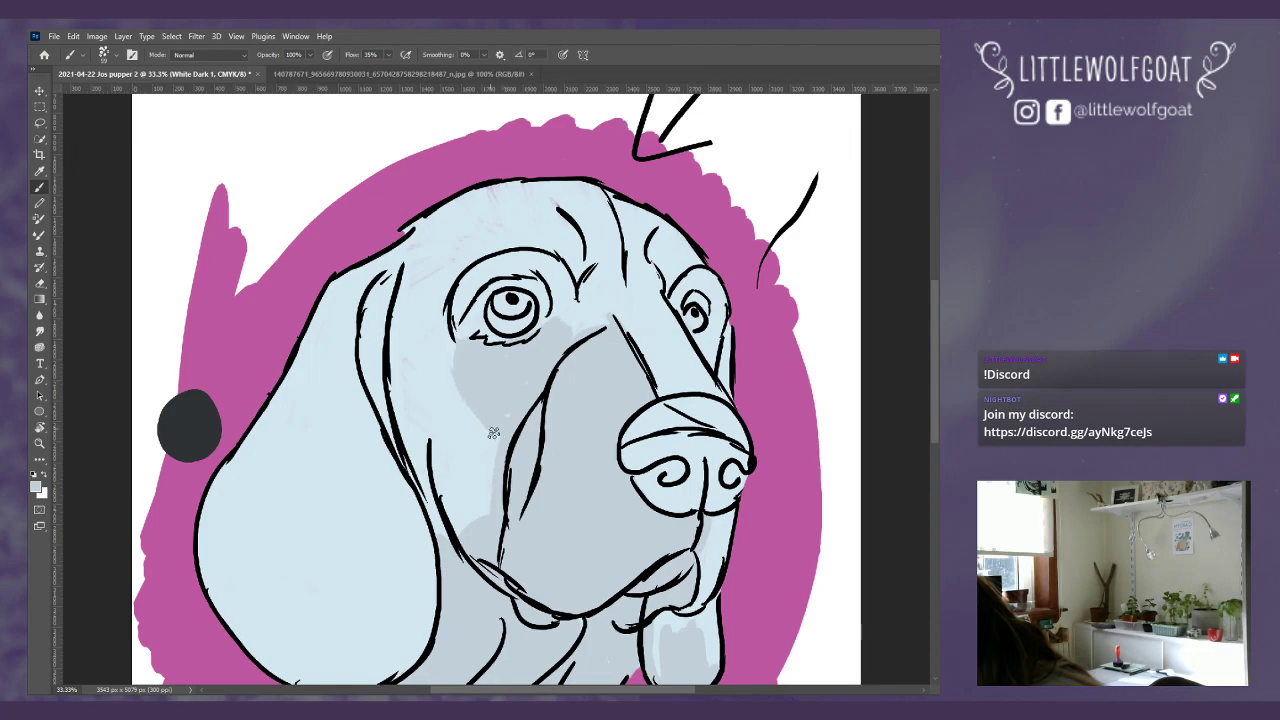
{"action": "mouse_move", "coordinate": [493, 432]}
{"action": "left_mouse_down"}
{"action": "mouse_move", "coordinate": [460, 398]}
{"action": "mouse_move", "coordinate": [465, 460]}
{"action": "mouse_move", "coordinate": [428, 386]}
{"action": "left_mouse_up"}
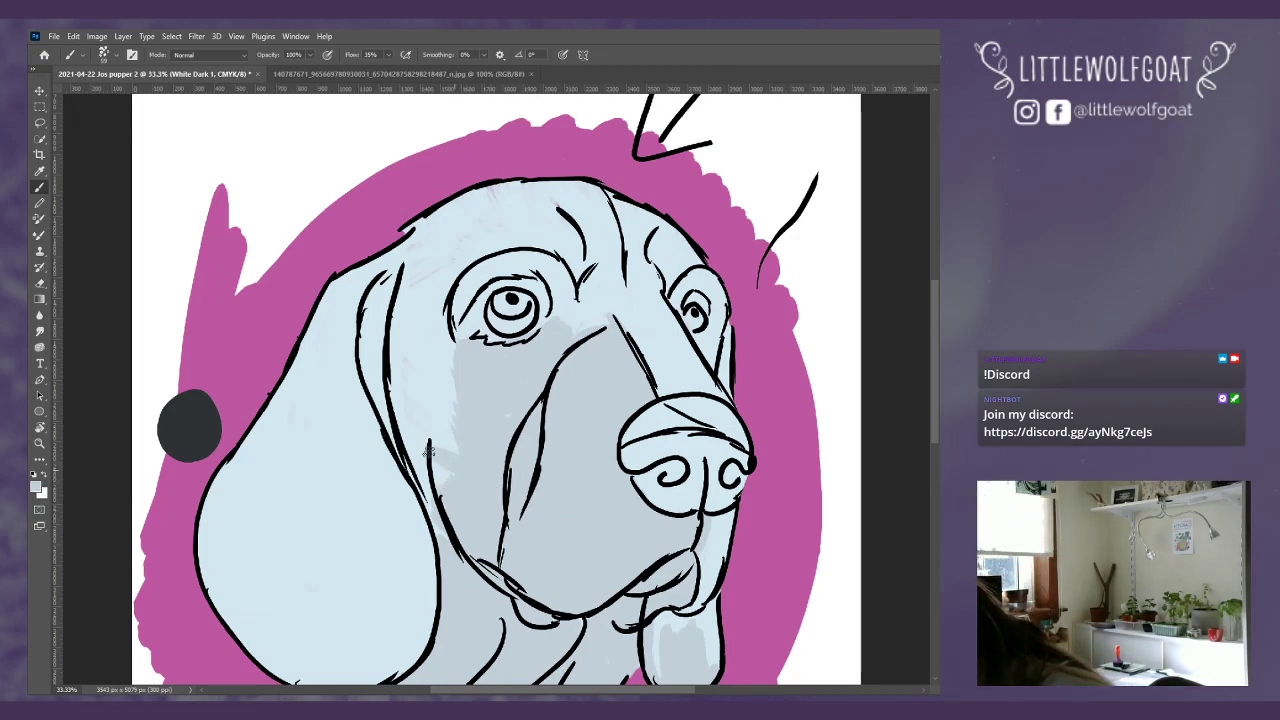
{"action": "left_click_drag", "start_coordinate": [431, 441], "coordinate": [463, 414]}
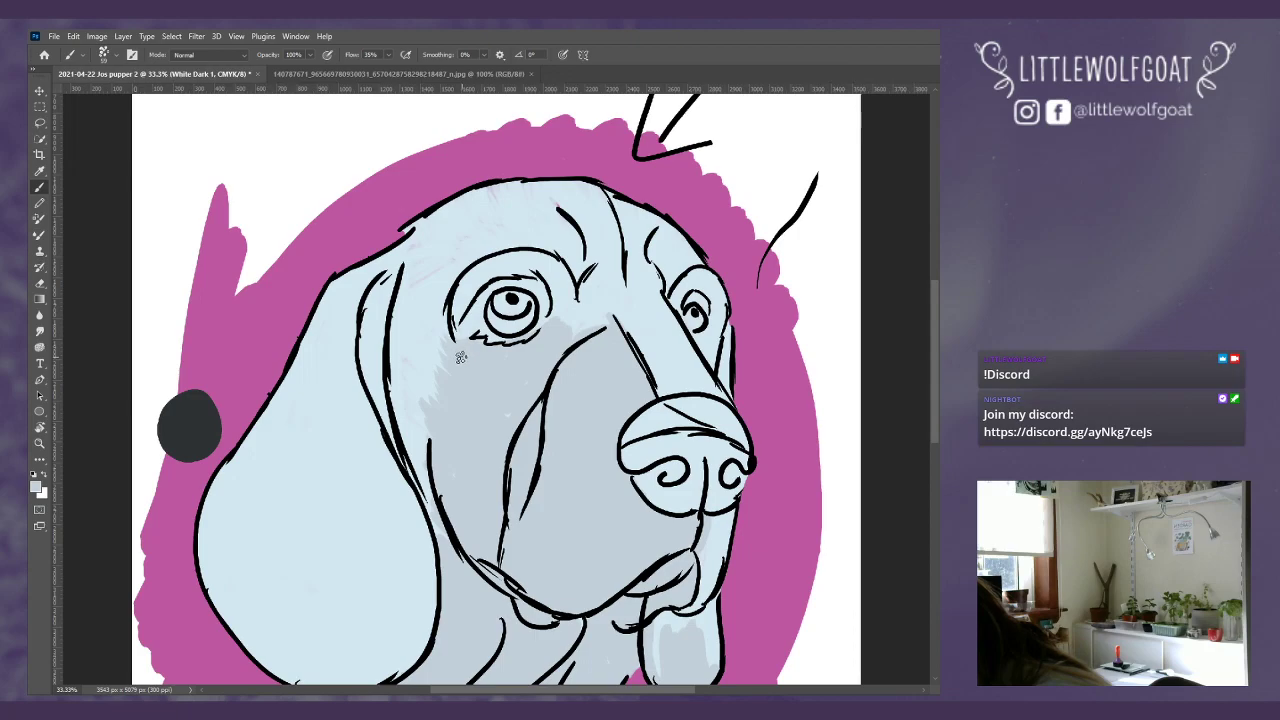
{"action": "right_click", "coordinate": [452, 358]}
{"action": "mouse_move", "coordinate": [445, 383]}
{"action": "left_mouse_down"}
{"action": "mouse_move", "coordinate": [423, 380]}
{"action": "mouse_move", "coordinate": [432, 415]}
{"action": "mouse_move", "coordinate": [396, 365]}
{"action": "left_mouse_up"}
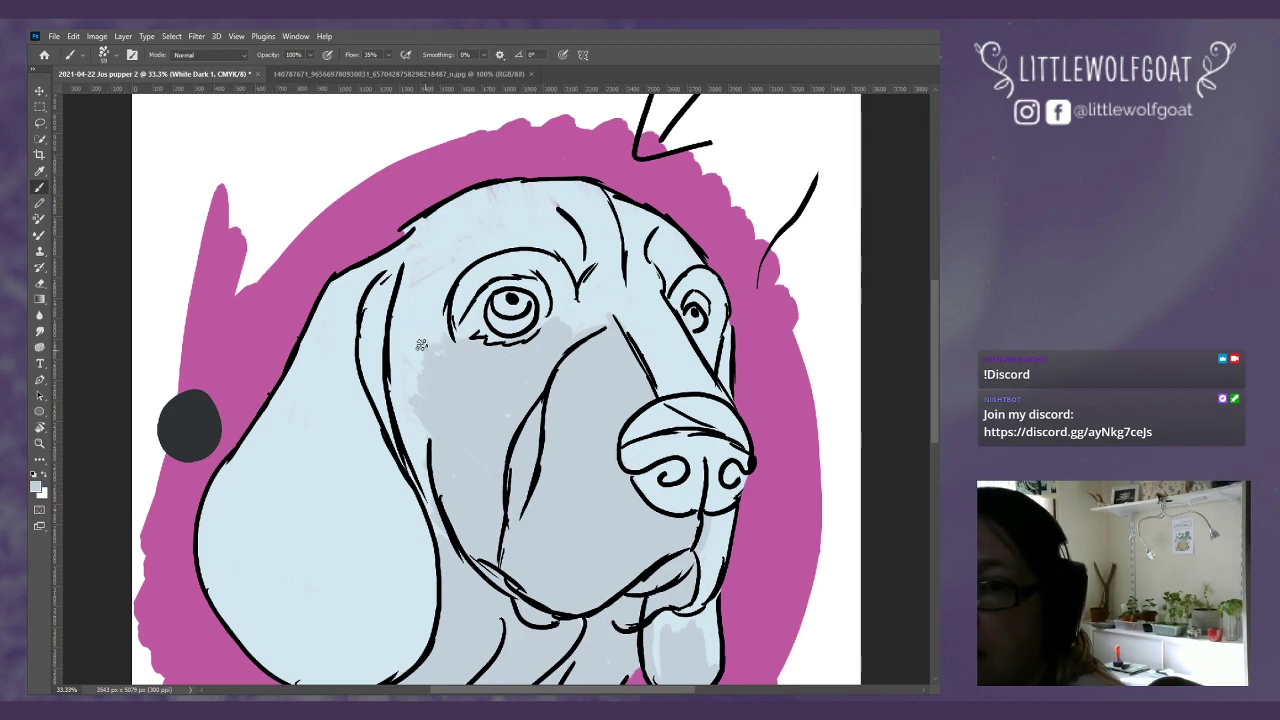
{"action": "mouse_move", "coordinate": [410, 287]}
{"action": "left_mouse_down"}
{"action": "mouse_move", "coordinate": [409, 321]}
{"action": "mouse_move", "coordinate": [440, 299]}
{"action": "mouse_move", "coordinate": [437, 360]}
{"action": "mouse_move", "coordinate": [420, 375]}
{"action": "mouse_move", "coordinate": [404, 367]}
{"action": "mouse_move", "coordinate": [414, 316]}
{"action": "mouse_move", "coordinate": [393, 329]}
{"action": "mouse_move", "coordinate": [394, 375]}
{"action": "mouse_move", "coordinate": [399, 348]}
{"action": "mouse_move", "coordinate": [408, 355]}
{"action": "mouse_move", "coordinate": [410, 432]}
{"action": "left_mouse_up"}
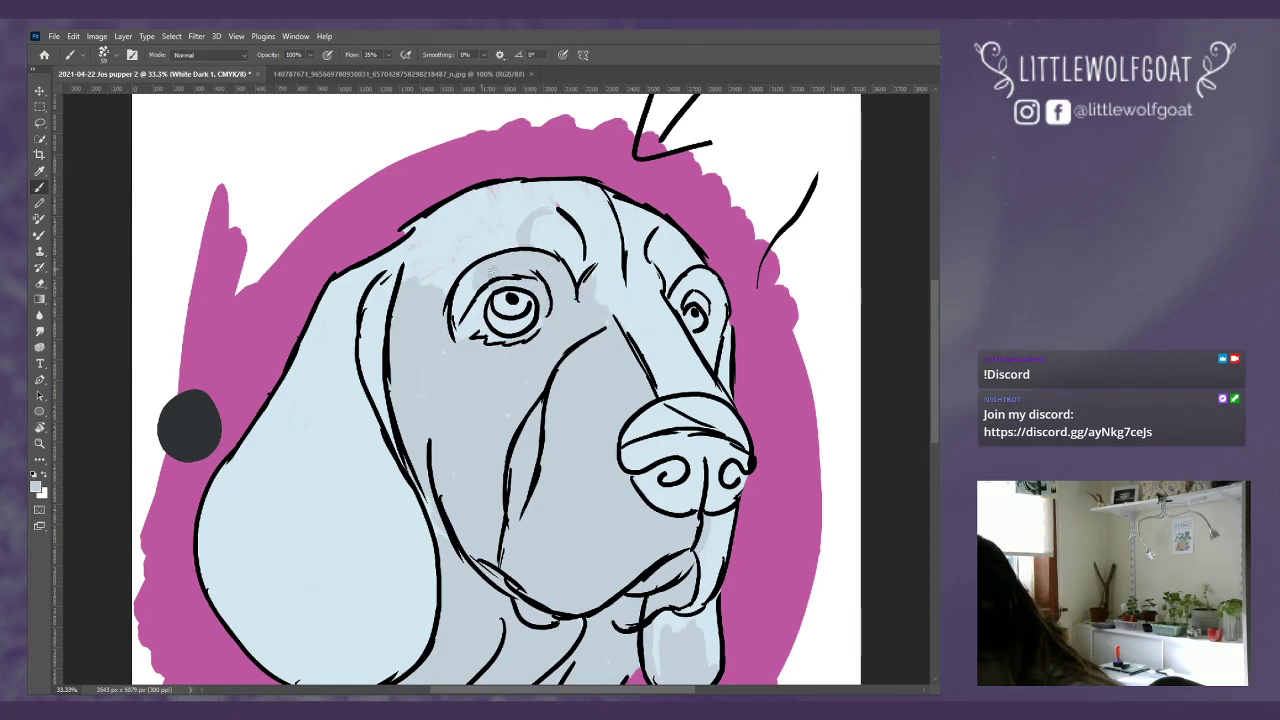
{"action": "mouse_move", "coordinate": [466, 282]}
{"action": "left_mouse_down"}
{"action": "mouse_move", "coordinate": [460, 325]}
{"action": "mouse_move", "coordinate": [486, 290]}
{"action": "mouse_move", "coordinate": [500, 312]}
{"action": "left_mouse_up"}
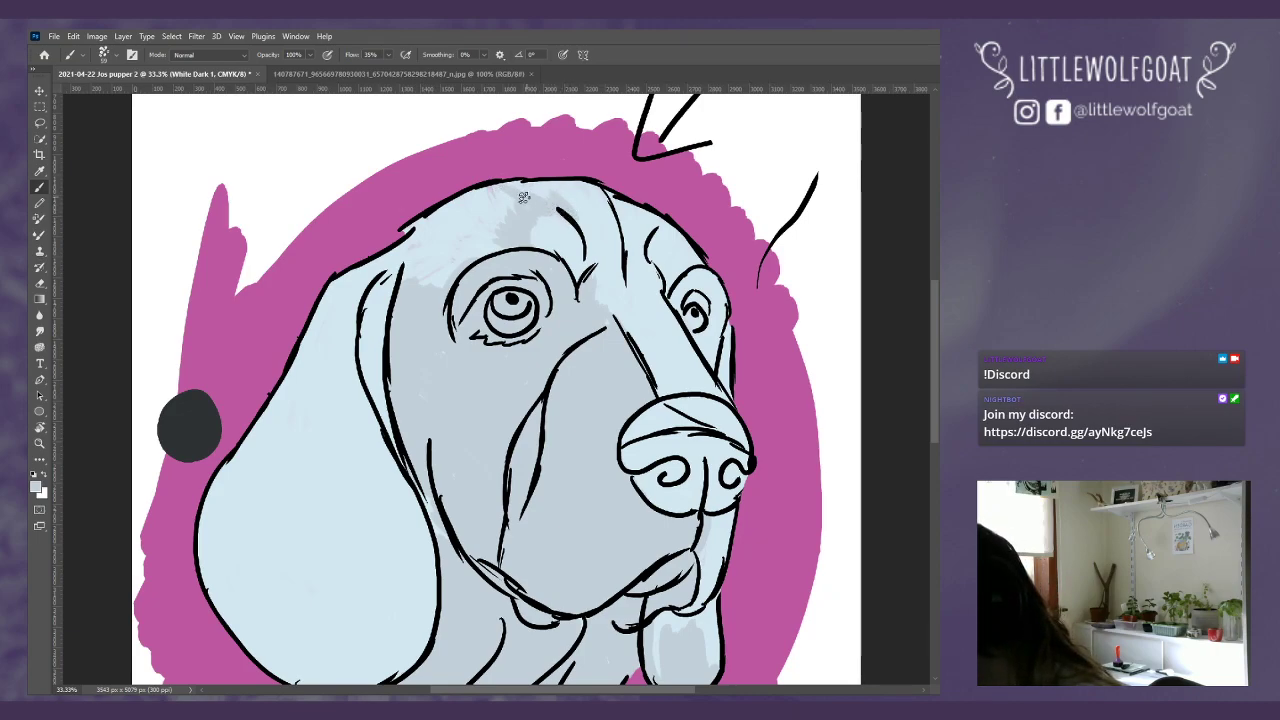
Step: Shade the upper forehead grey and hatch grey along and across the left ear
{"action": "mouse_move", "coordinate": [509, 209]}
{"action": "left_mouse_down"}
{"action": "mouse_move", "coordinate": [486, 228]}
{"action": "mouse_move", "coordinate": [502, 246]}
{"action": "mouse_move", "coordinate": [467, 257]}
{"action": "mouse_move", "coordinate": [432, 244]}
{"action": "mouse_move", "coordinate": [431, 289]}
{"action": "left_mouse_up"}
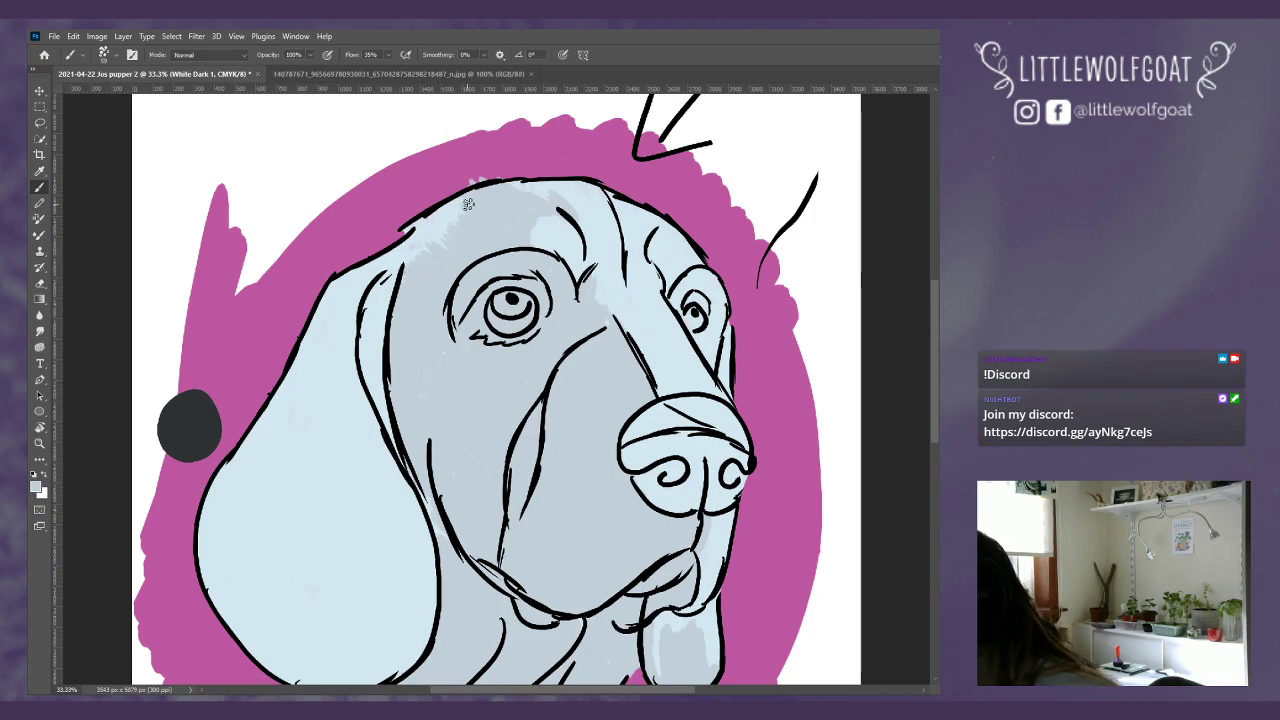
{"action": "mouse_move", "coordinate": [410, 220]}
{"action": "left_mouse_down"}
{"action": "mouse_move", "coordinate": [408, 240]}
{"action": "mouse_move", "coordinate": [462, 213]}
{"action": "left_mouse_up"}
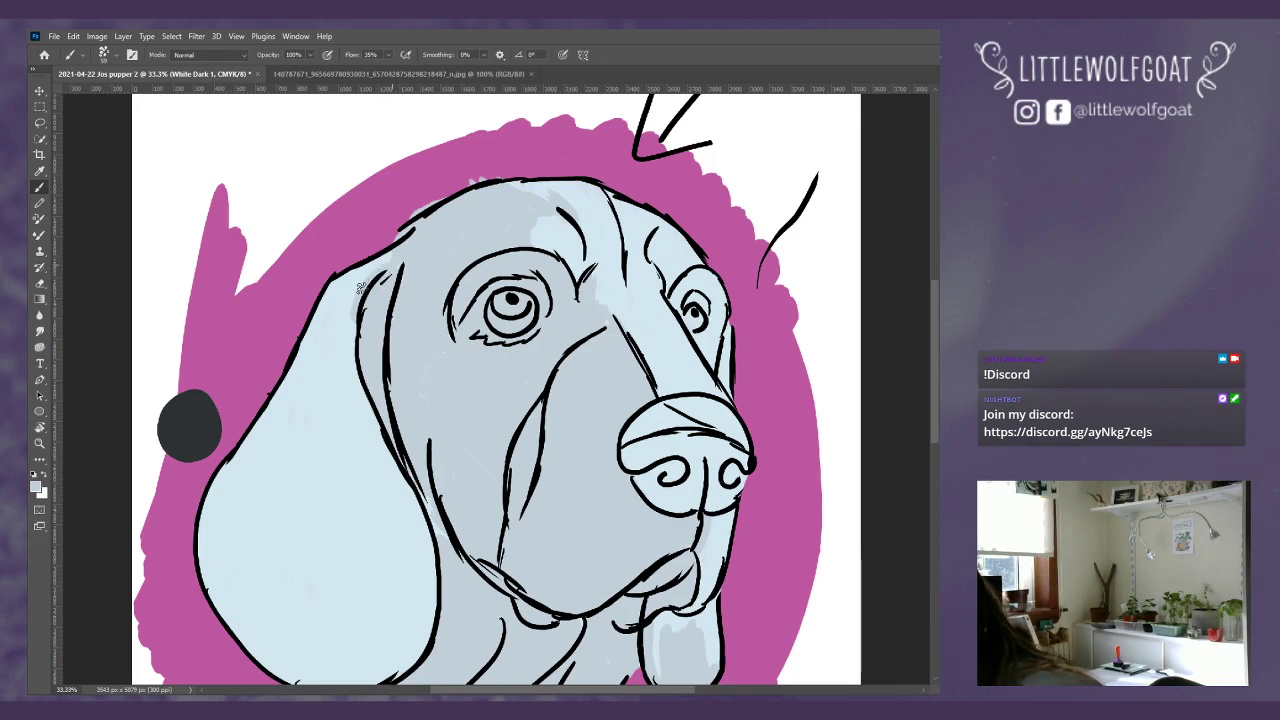
{"action": "mouse_move", "coordinate": [326, 292]}
{"action": "left_mouse_down"}
{"action": "mouse_move", "coordinate": [305, 362]}
{"action": "mouse_move", "coordinate": [340, 286]}
{"action": "mouse_move", "coordinate": [329, 347]}
{"action": "mouse_move", "coordinate": [355, 280]}
{"action": "mouse_move", "coordinate": [337, 362]}
{"action": "mouse_move", "coordinate": [350, 289]}
{"action": "mouse_move", "coordinate": [353, 388]}
{"action": "mouse_move", "coordinate": [358, 300]}
{"action": "left_mouse_up"}
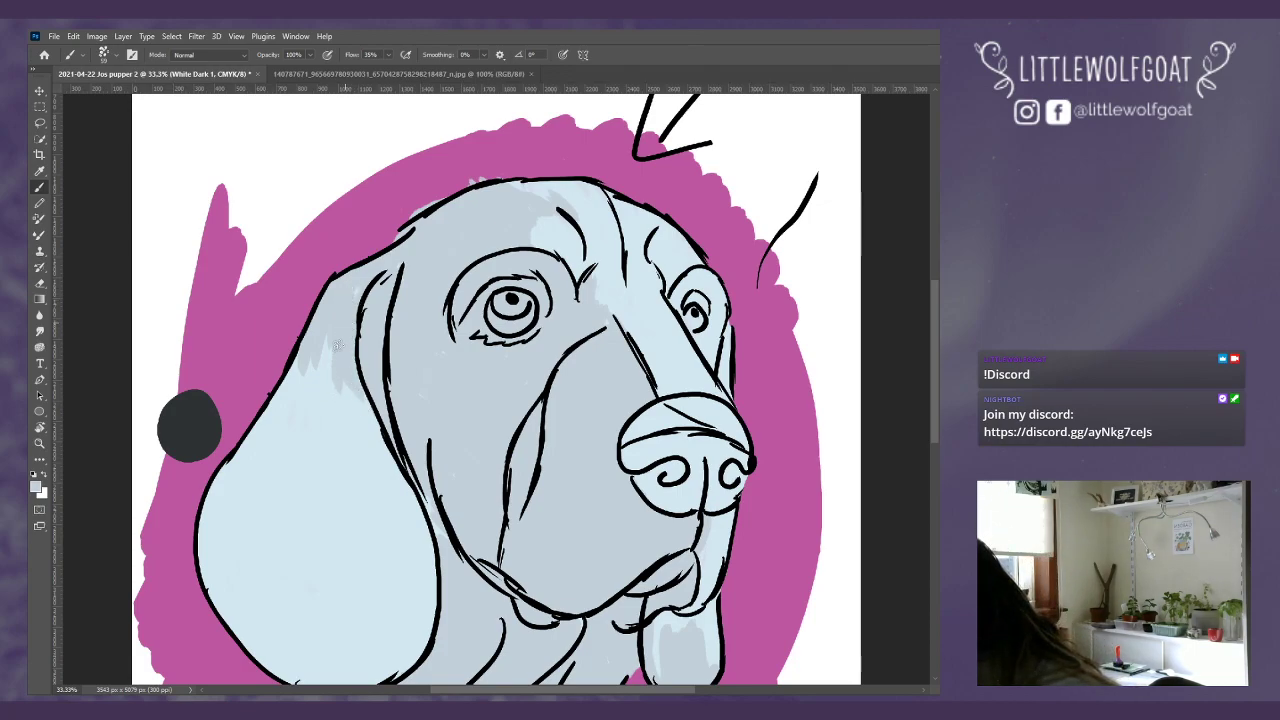
{"action": "mouse_move", "coordinate": [345, 400]}
{"action": "left_mouse_down"}
{"action": "mouse_move", "coordinate": [307, 365]}
{"action": "mouse_move", "coordinate": [309, 337]}
{"action": "mouse_move", "coordinate": [311, 430]}
{"action": "mouse_move", "coordinate": [289, 375]}
{"action": "mouse_move", "coordinate": [292, 462]}
{"action": "mouse_move", "coordinate": [276, 458]}
{"action": "mouse_move", "coordinate": [266, 413]}
{"action": "mouse_move", "coordinate": [260, 495]}
{"action": "mouse_move", "coordinate": [231, 461]}
{"action": "mouse_move", "coordinate": [216, 531]}
{"action": "mouse_move", "coordinate": [201, 531]}
{"action": "mouse_move", "coordinate": [204, 509]}
{"action": "mouse_move", "coordinate": [224, 588]}
{"action": "left_mouse_up"}
{"action": "mouse_move", "coordinate": [210, 511]}
{"action": "left_mouse_down"}
{"action": "mouse_move", "coordinate": [241, 602]}
{"action": "mouse_move", "coordinate": [223, 518]}
{"action": "mouse_move", "coordinate": [229, 499]}
{"action": "mouse_move", "coordinate": [260, 592]}
{"action": "mouse_move", "coordinate": [248, 486]}
{"action": "mouse_move", "coordinate": [281, 569]}
{"action": "mouse_move", "coordinate": [263, 465]}
{"action": "mouse_move", "coordinate": [304, 548]}
{"action": "mouse_move", "coordinate": [279, 443]}
{"action": "mouse_move", "coordinate": [324, 524]}
{"action": "mouse_move", "coordinate": [309, 425]}
{"action": "mouse_move", "coordinate": [355, 500]}
{"action": "mouse_move", "coordinate": [315, 383]}
{"action": "mouse_move", "coordinate": [368, 482]}
{"action": "mouse_move", "coordinate": [355, 390]}
{"action": "mouse_move", "coordinate": [398, 472]}
{"action": "left_mouse_up"}
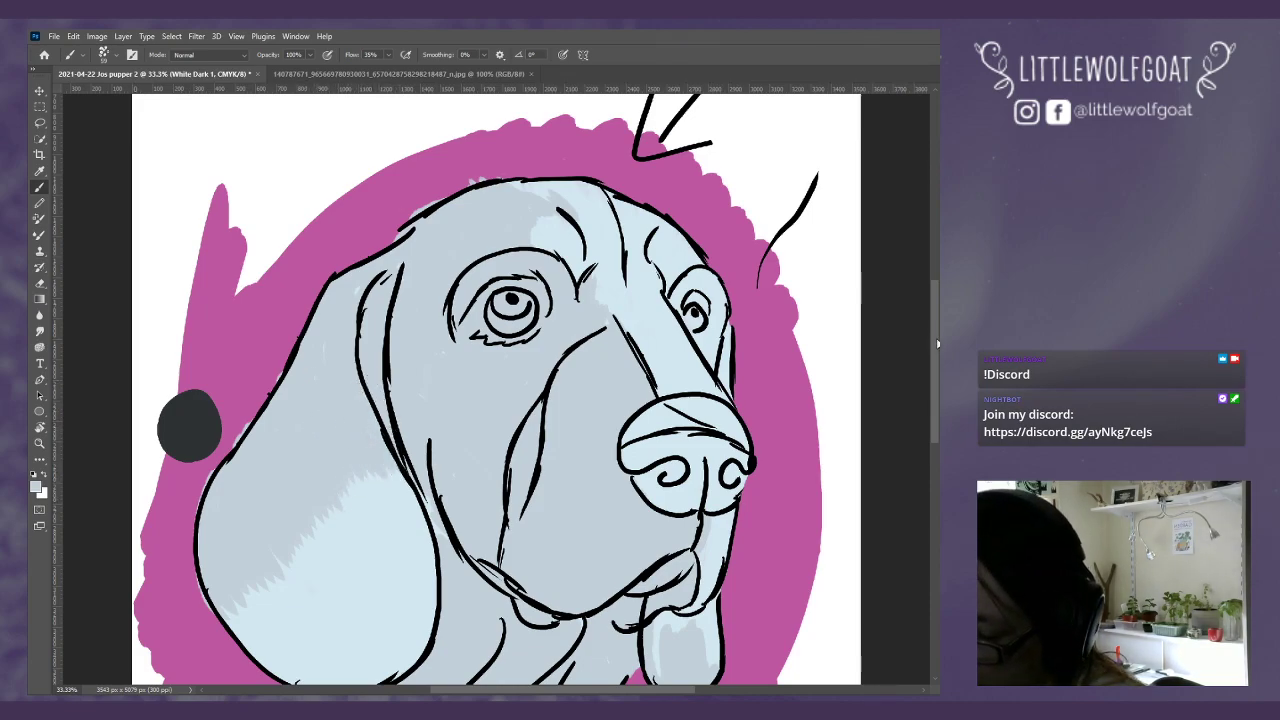
Step: Fill the lower left ear and its bottom edge with grey, keeping a thin light rim along the outline
{"action": "scroll", "coordinate": [930, 384], "scroll_direction": "down", "scroll_amount": 3}
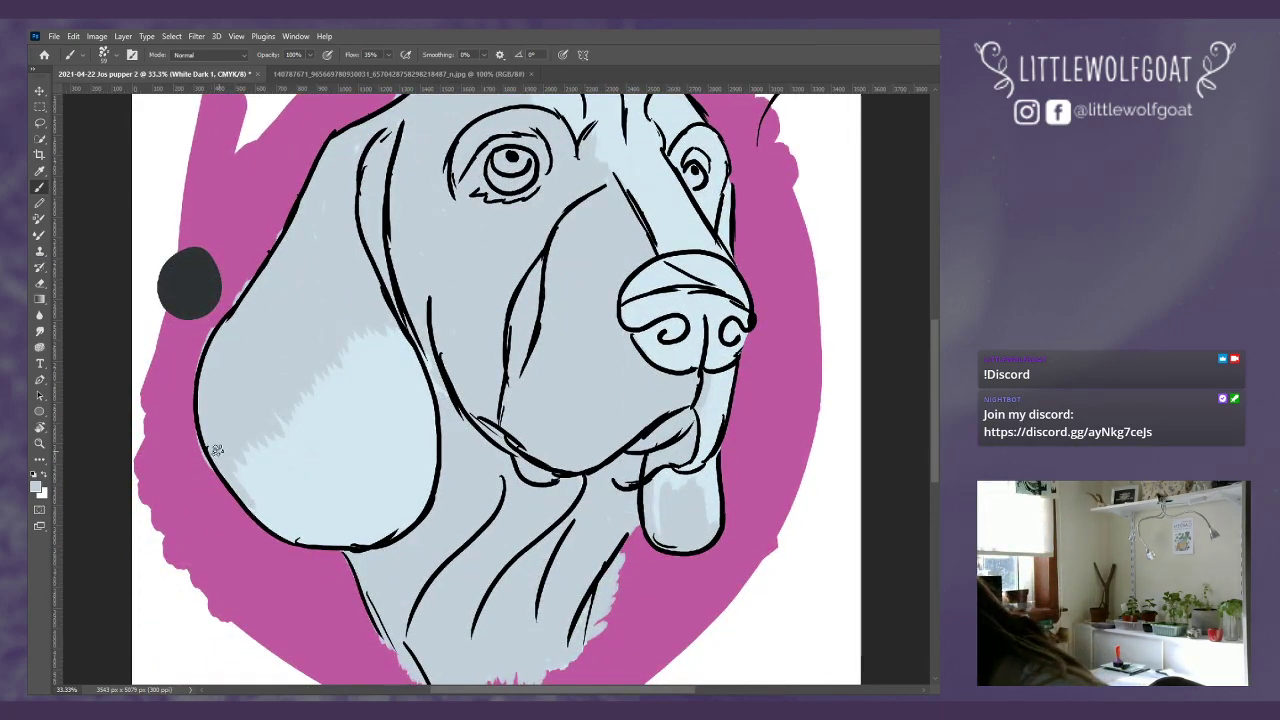
{"action": "mouse_move", "coordinate": [267, 506]}
{"action": "left_mouse_down"}
{"action": "mouse_move", "coordinate": [234, 434]}
{"action": "mouse_move", "coordinate": [280, 491]}
{"action": "mouse_move", "coordinate": [271, 418]}
{"action": "mouse_move", "coordinate": [294, 466]}
{"action": "mouse_move", "coordinate": [320, 478]}
{"action": "mouse_move", "coordinate": [302, 396]}
{"action": "mouse_move", "coordinate": [351, 463]}
{"action": "mouse_move", "coordinate": [362, 444]}
{"action": "left_mouse_up"}
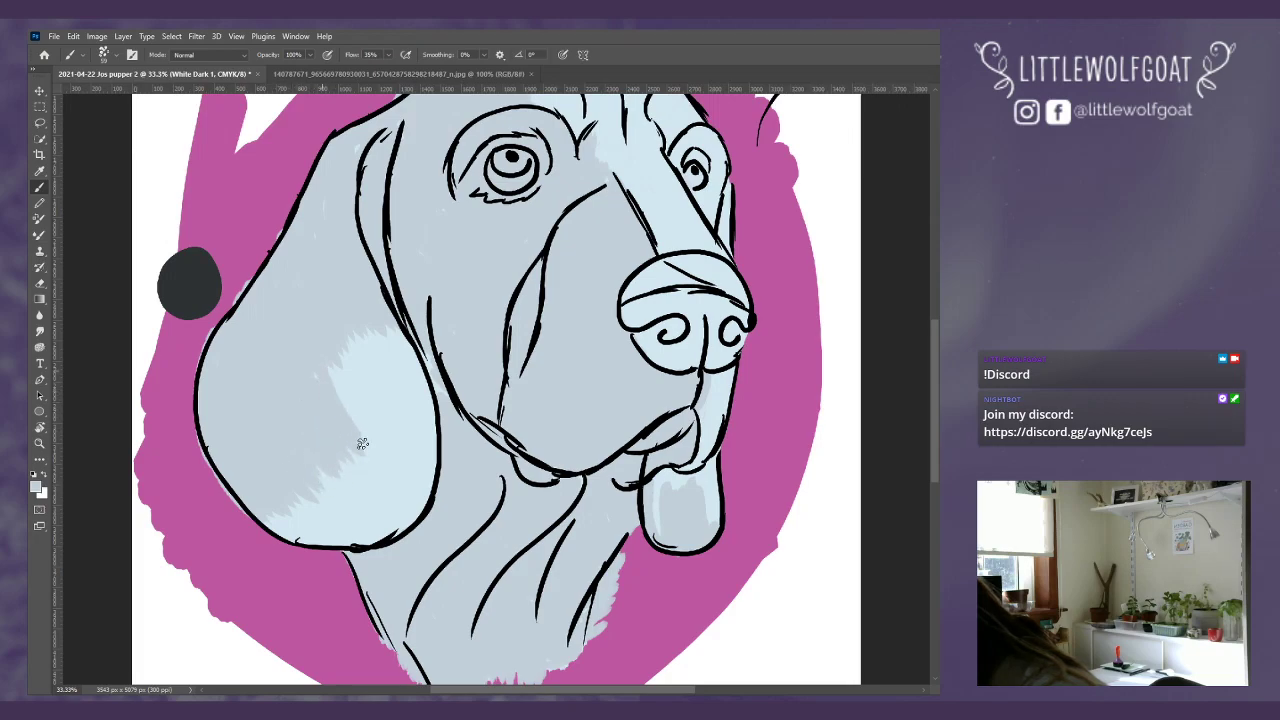
{"action": "mouse_move", "coordinate": [325, 372]}
{"action": "left_mouse_down"}
{"action": "mouse_move", "coordinate": [334, 357]}
{"action": "mouse_move", "coordinate": [389, 417]}
{"action": "mouse_move", "coordinate": [377, 370]}
{"action": "mouse_move", "coordinate": [400, 340]}
{"action": "mouse_move", "coordinate": [425, 395]}
{"action": "mouse_move", "coordinate": [410, 350]}
{"action": "mouse_move", "coordinate": [365, 420]}
{"action": "left_mouse_up"}
{"action": "mouse_move", "coordinate": [260, 514]}
{"action": "left_mouse_down"}
{"action": "mouse_move", "coordinate": [313, 552]}
{"action": "mouse_move", "coordinate": [278, 527]}
{"action": "mouse_move", "coordinate": [285, 510]}
{"action": "mouse_move", "coordinate": [327, 540]}
{"action": "mouse_move", "coordinate": [299, 528]}
{"action": "mouse_move", "coordinate": [291, 502]}
{"action": "mouse_move", "coordinate": [326, 476]}
{"action": "mouse_move", "coordinate": [363, 525]}
{"action": "mouse_move", "coordinate": [375, 521]}
{"action": "mouse_move", "coordinate": [365, 524]}
{"action": "mouse_move", "coordinate": [372, 418]}
{"action": "mouse_move", "coordinate": [416, 474]}
{"action": "mouse_move", "coordinate": [425, 408]}
{"action": "left_mouse_up"}
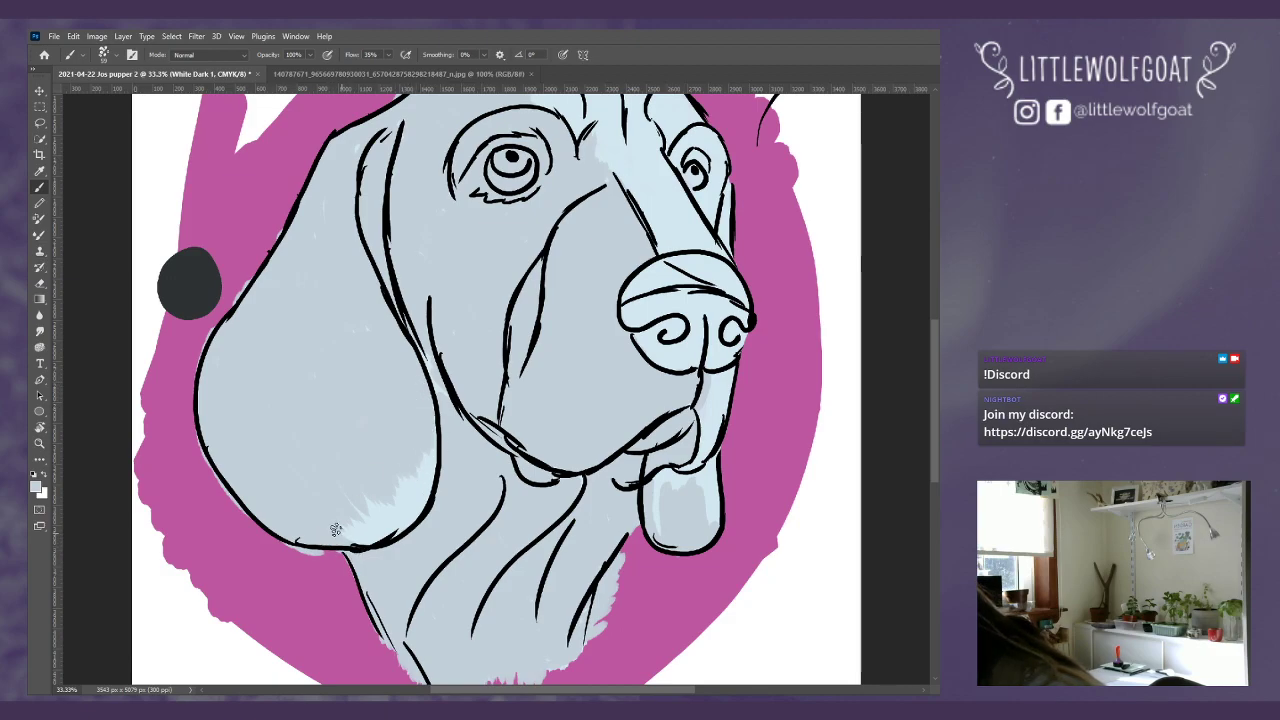
{"action": "mouse_move", "coordinate": [336, 529]}
{"action": "left_mouse_down"}
{"action": "mouse_move", "coordinate": [364, 512]}
{"action": "mouse_move", "coordinate": [360, 496]}
{"action": "mouse_move", "coordinate": [372, 516]}
{"action": "mouse_move", "coordinate": [409, 497]}
{"action": "left_mouse_up"}
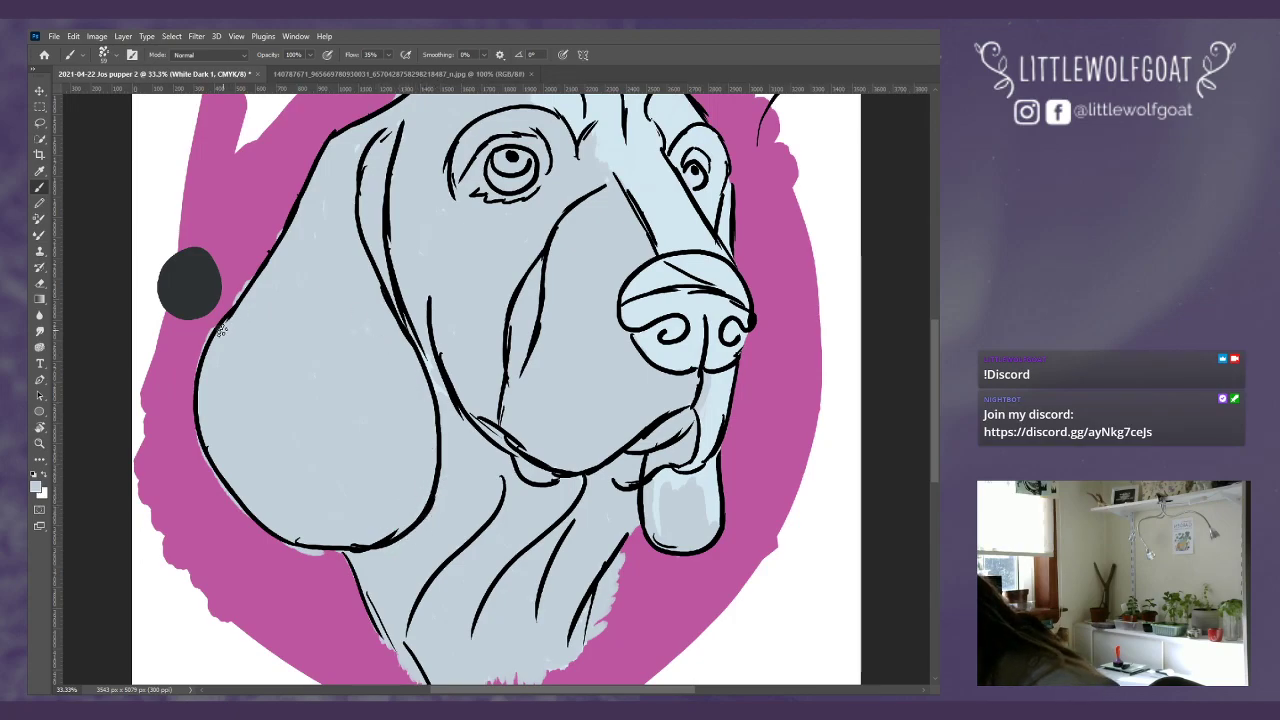
{"action": "mouse_move", "coordinate": [193, 408]}
{"action": "left_mouse_down"}
{"action": "mouse_move", "coordinate": [214, 478]}
{"action": "mouse_move", "coordinate": [247, 519]}
{"action": "mouse_move", "coordinate": [335, 552]}
{"action": "left_mouse_up"}
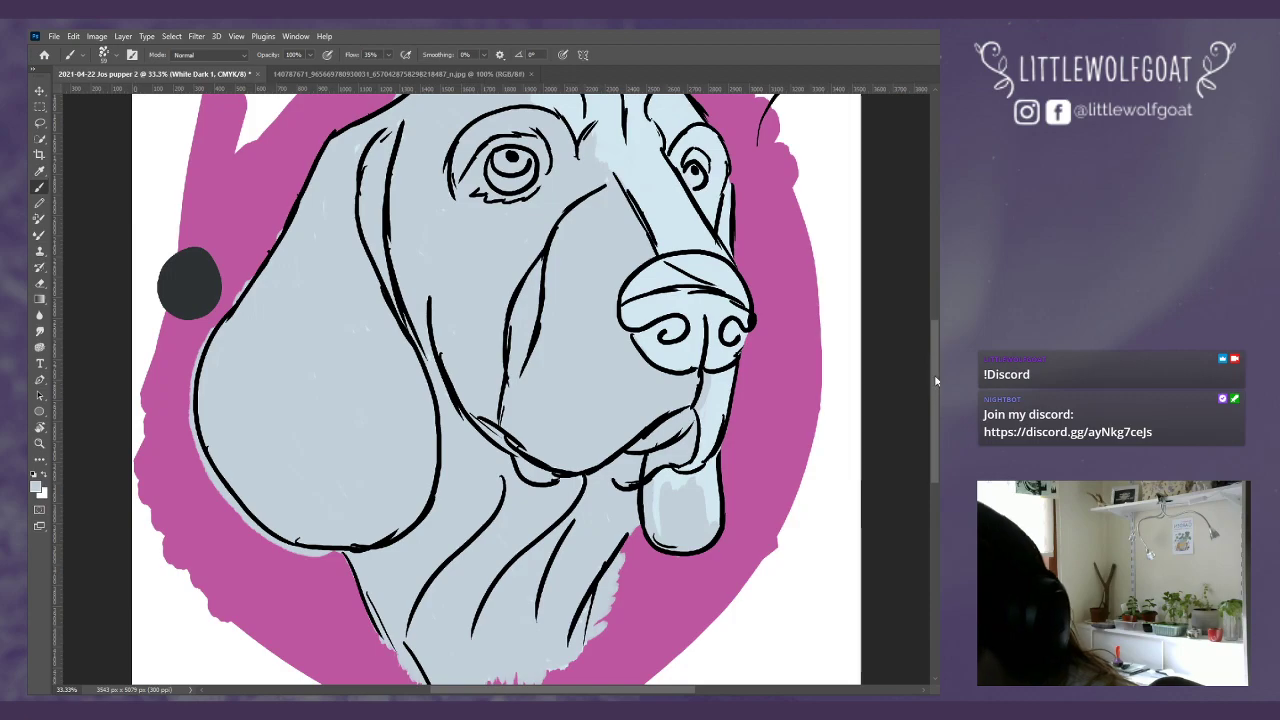
{"action": "left_click_drag", "start_coordinate": [932, 385], "coordinate": [931, 335]}
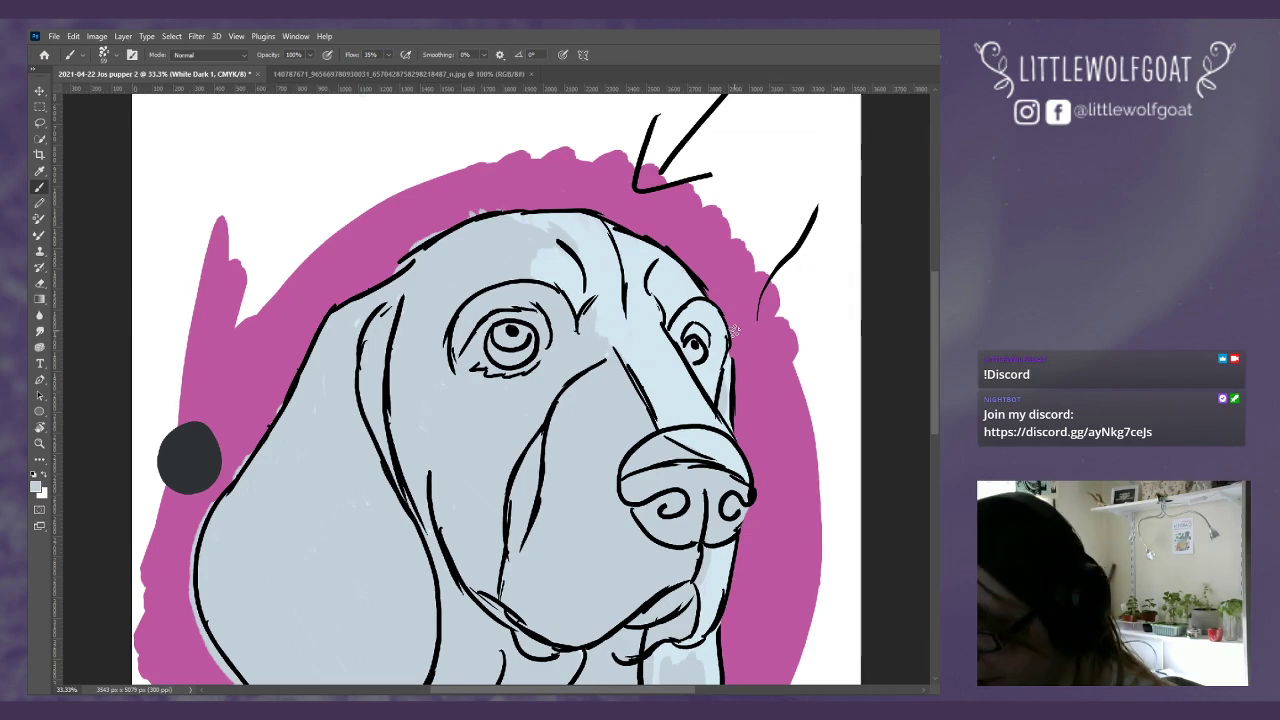
Step: Create a new empty layer named 'White dark 2' from the Layer > New menu
{"action": "scroll", "coordinate": [932, 355], "scroll_direction": "down", "scroll_amount": 2}
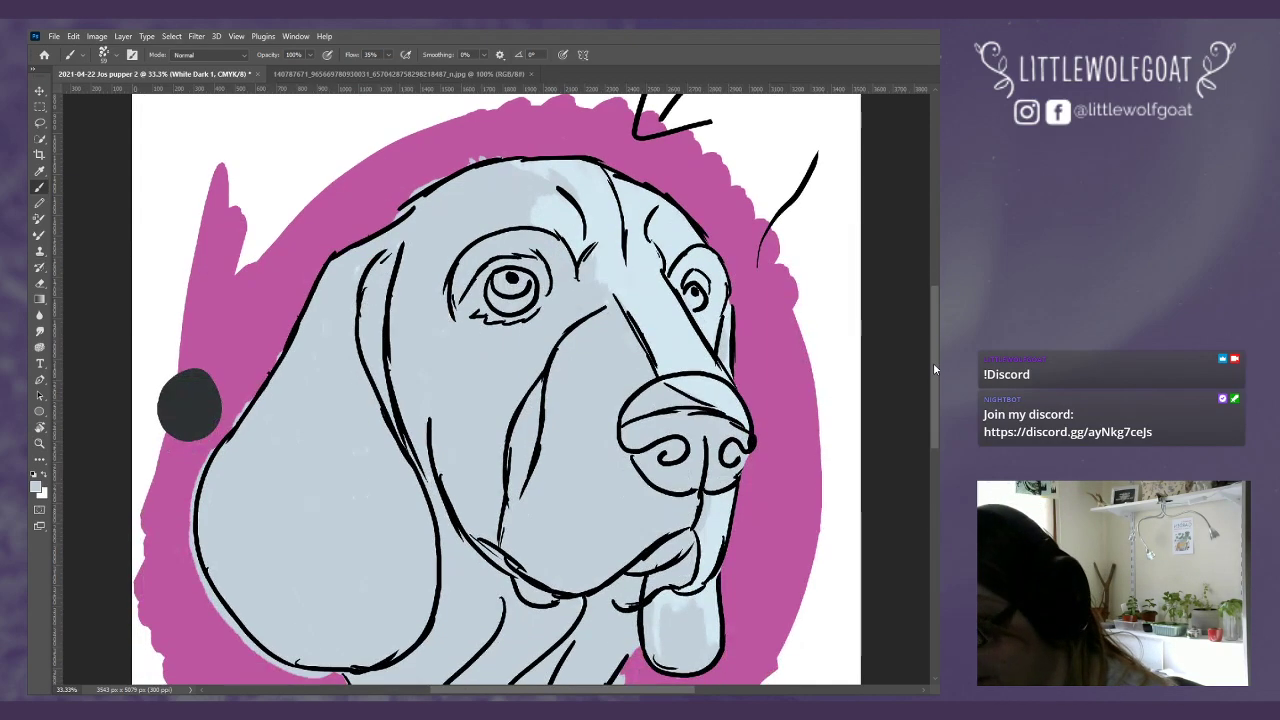
{"action": "left_click", "coordinate": [126, 38]}
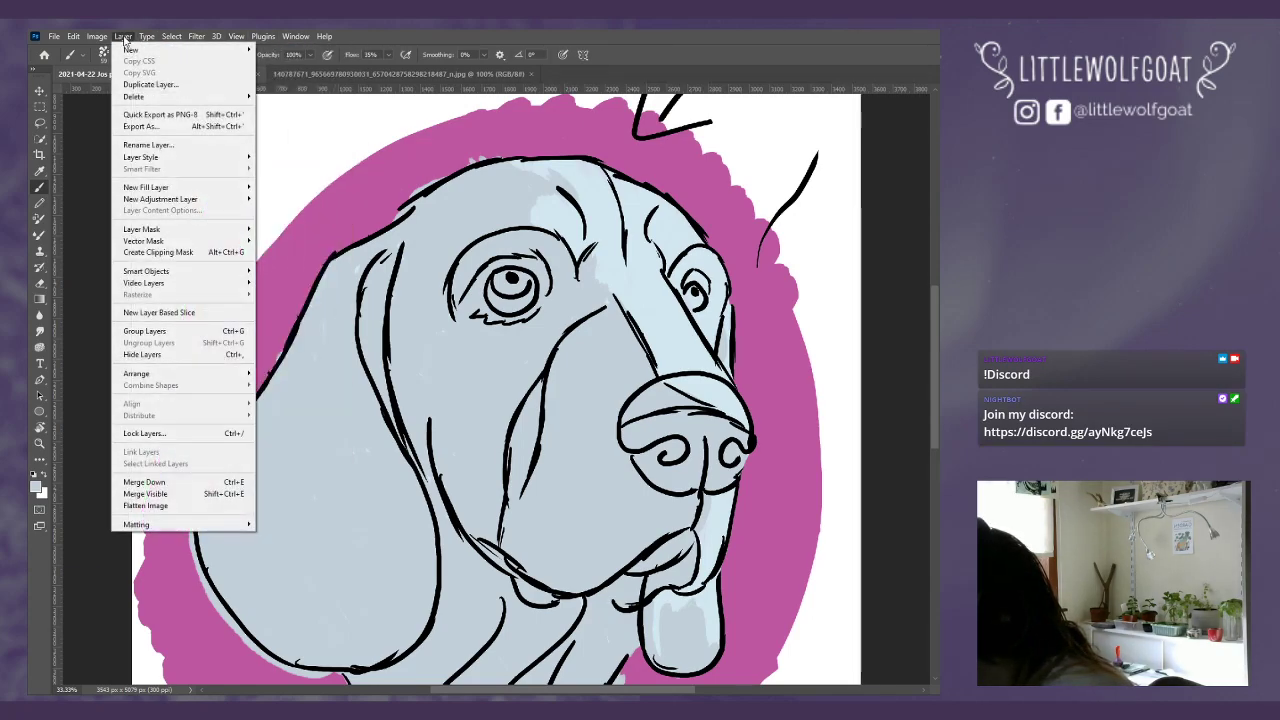
{"action": "left_click", "coordinate": [289, 51]}
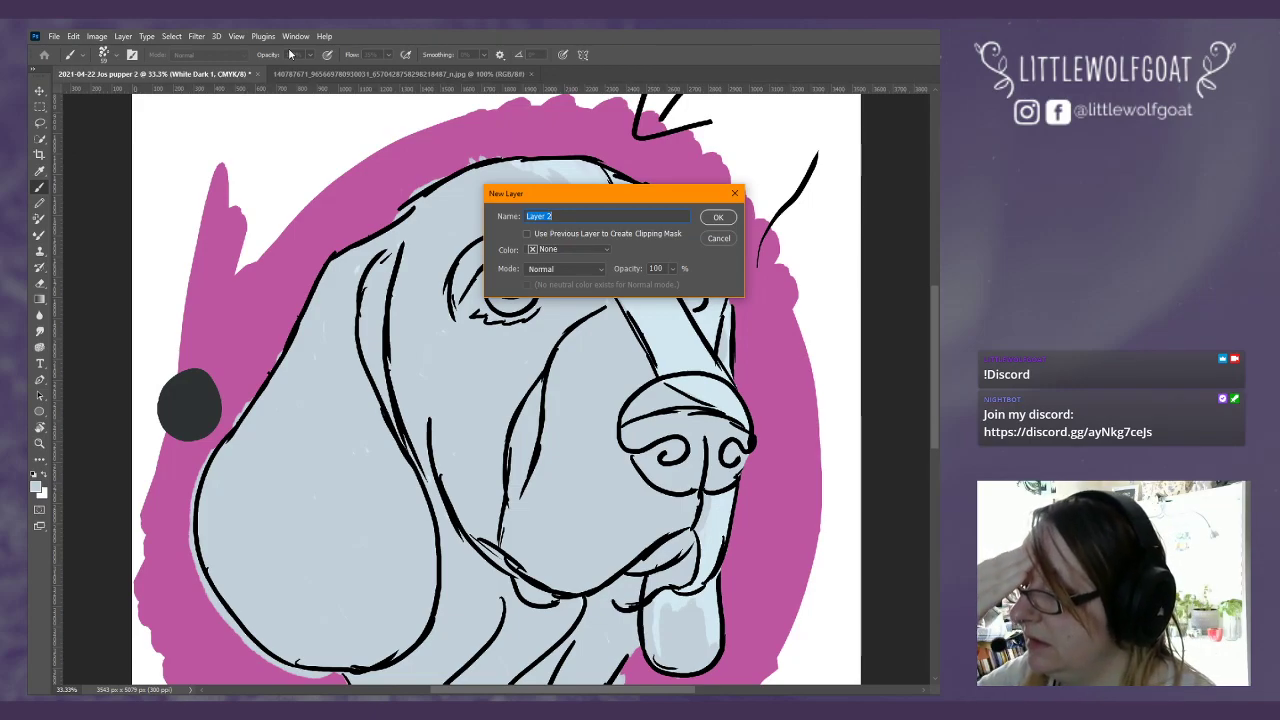
{"action": "type", "text": "W"}
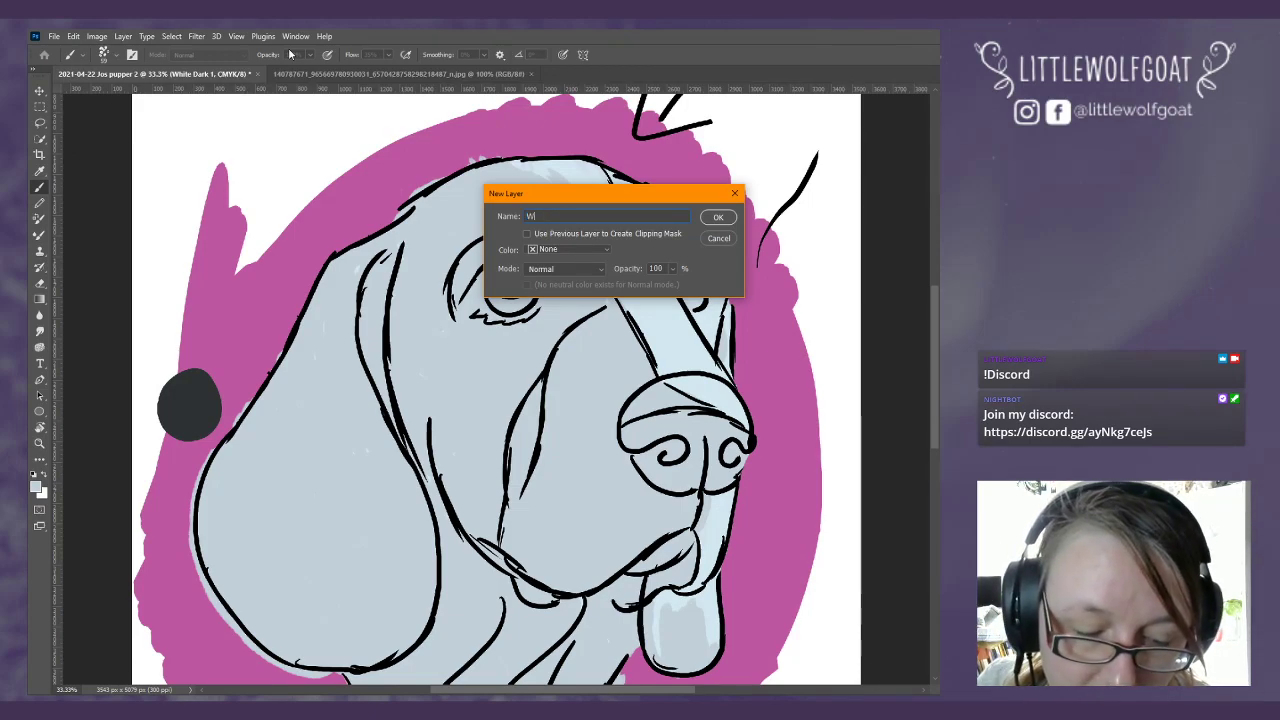
{"action": "type", "text": "hite "}
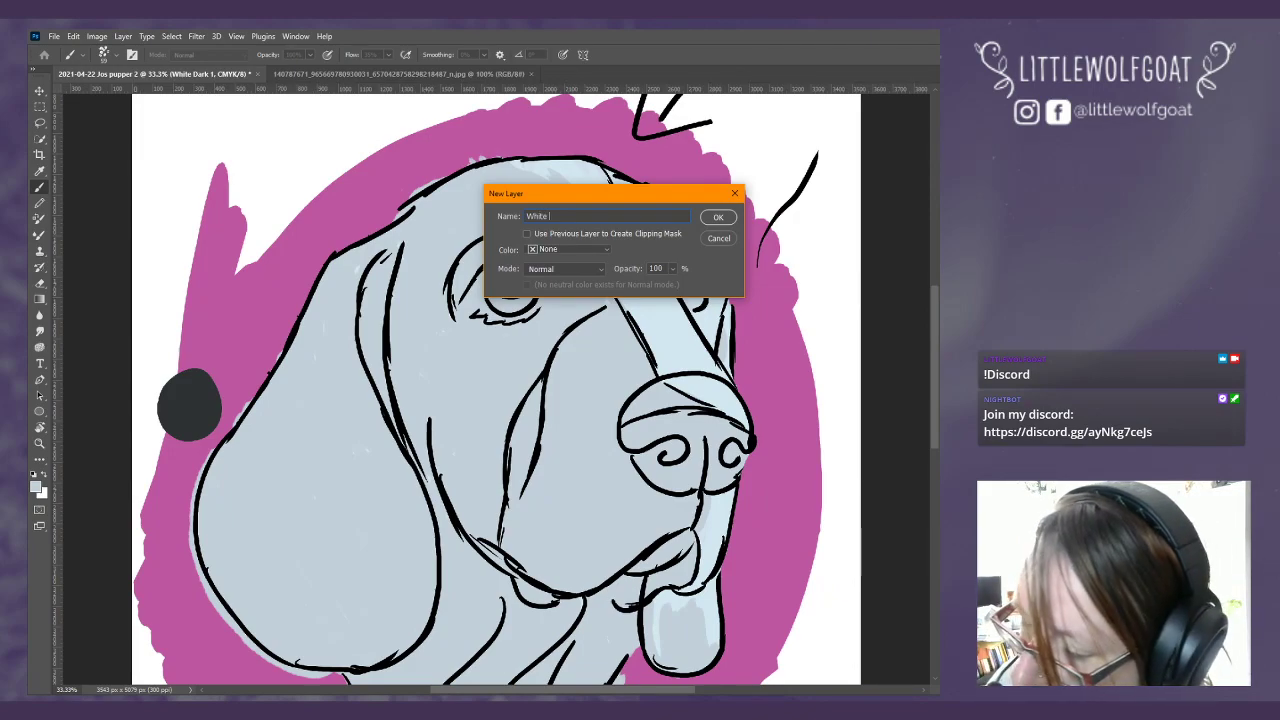
{"action": "type", "text": "dark"}
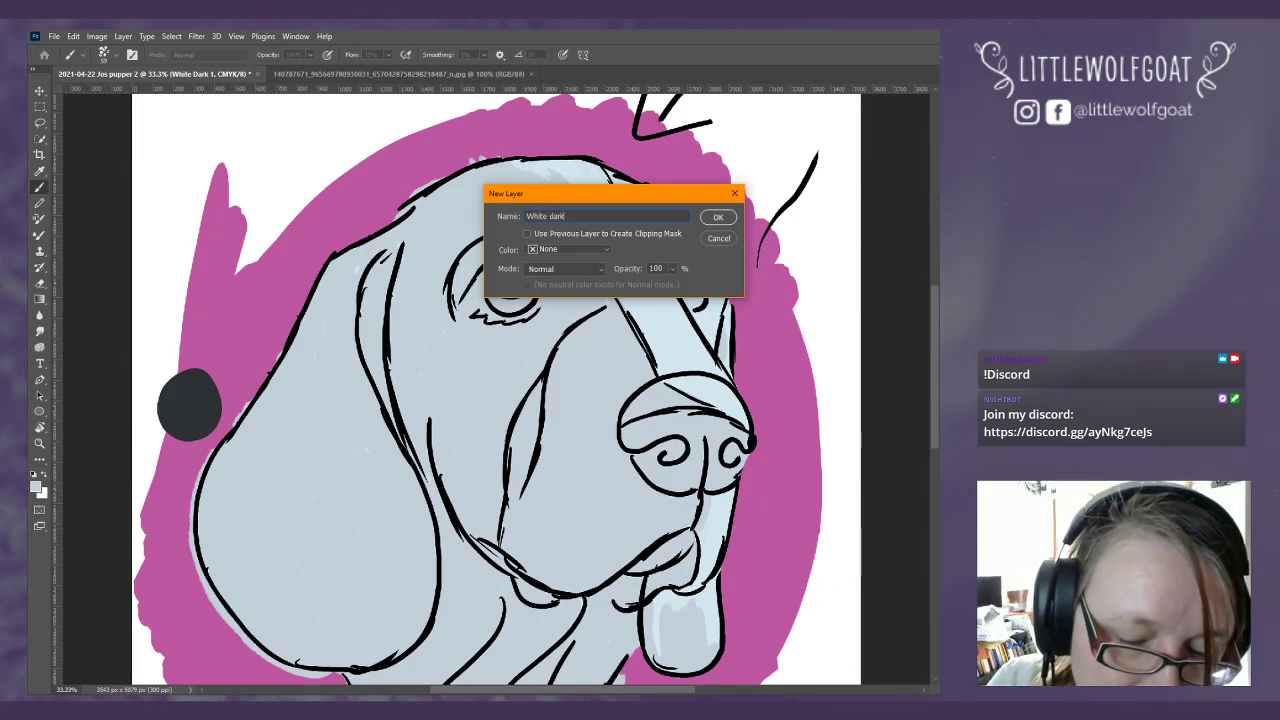
{"action": "type", "text": " 2"}
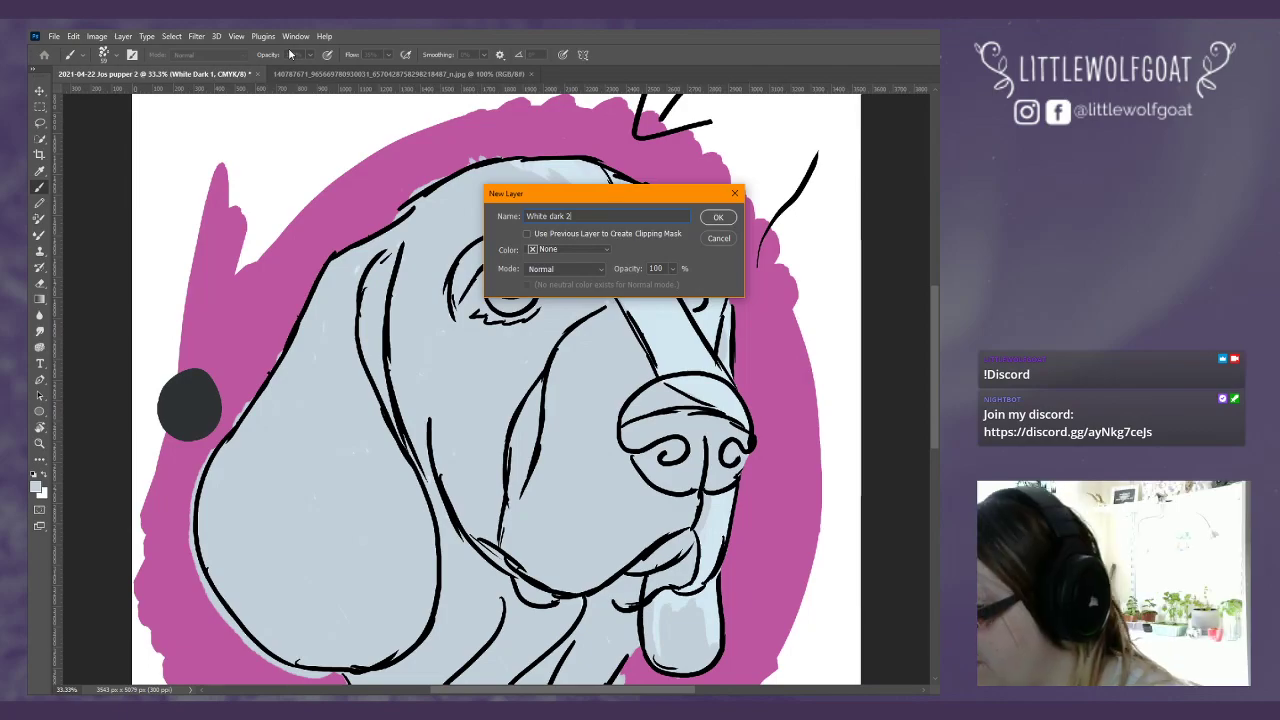
{"action": "key", "text": "Return"}
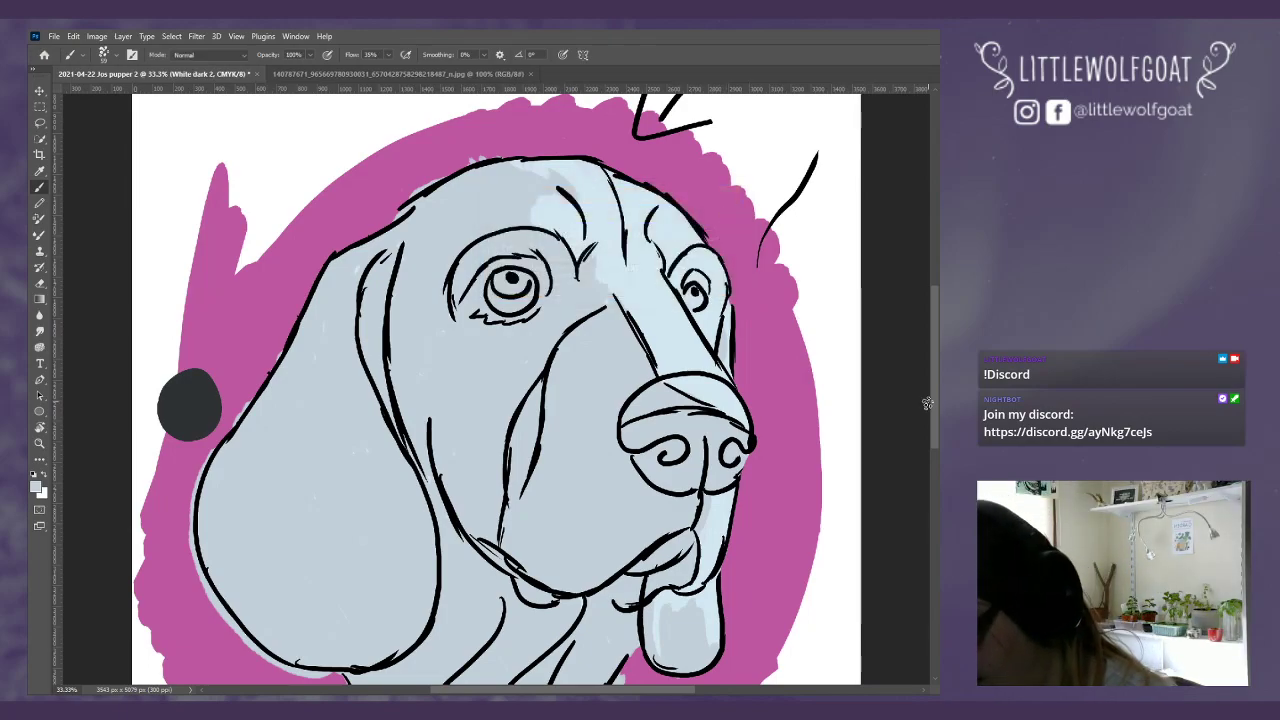
Step: On the Colours layer, paint a darker grey swatch left of the chin's colour circles
{"action": "left_click_drag", "start_coordinate": [928, 403], "coordinate": [933, 520]}
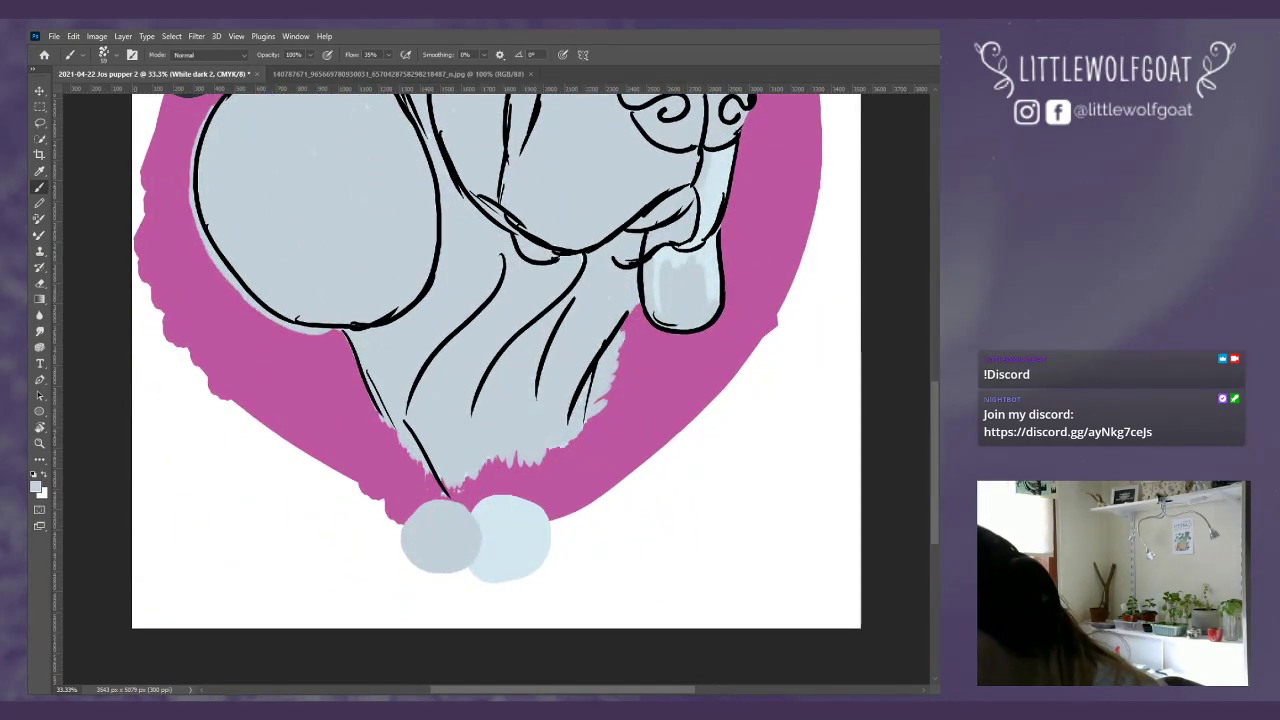
{"action": "key", "text": "alt+["}
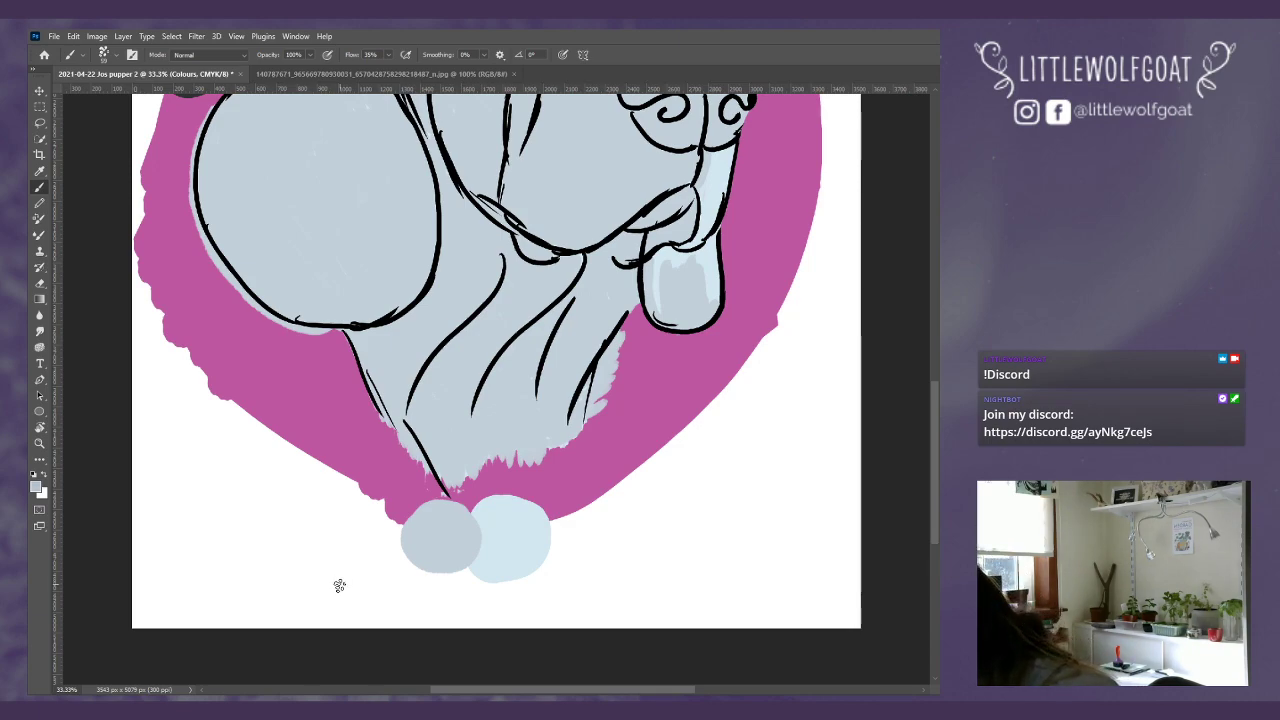
{"action": "mouse_move", "coordinate": [372, 530]}
{"action": "left_mouse_down"}
{"action": "mouse_move", "coordinate": [375, 548]}
{"action": "mouse_move", "coordinate": [361, 535]}
{"action": "mouse_move", "coordinate": [395, 552]}
{"action": "left_mouse_up"}
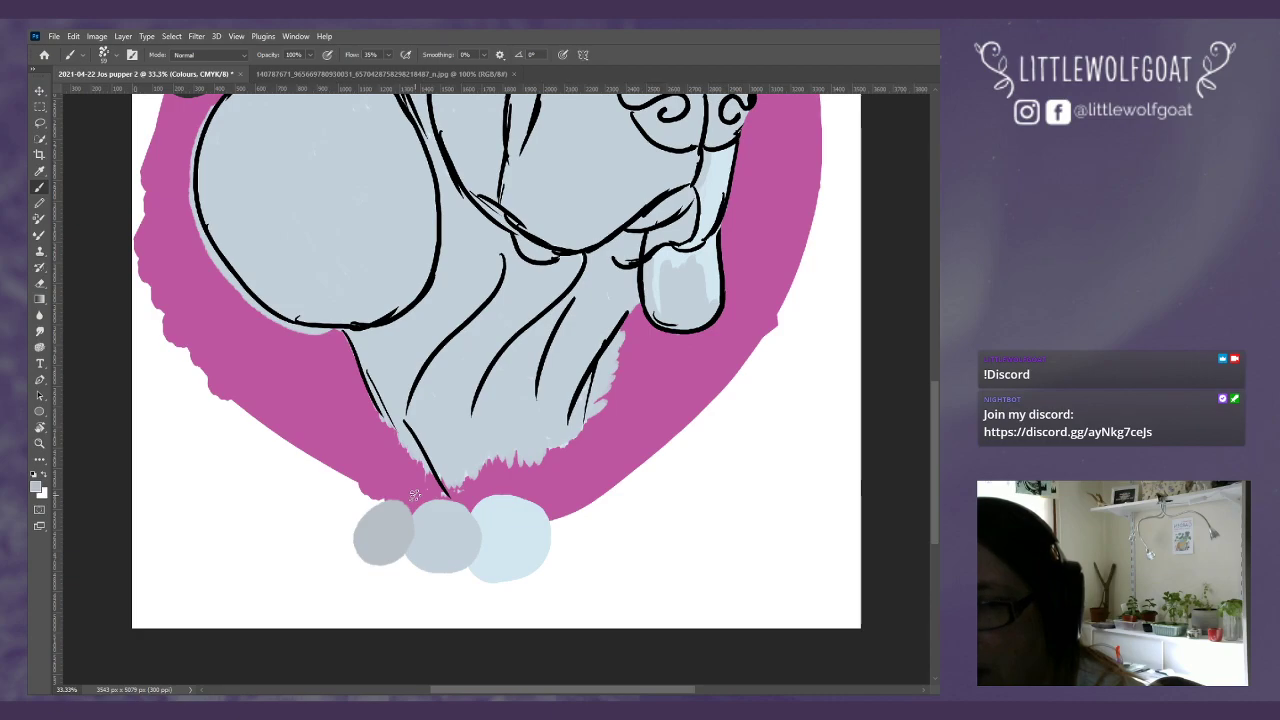
{"action": "left_click_drag", "start_coordinate": [932, 414], "coordinate": [935, 295]}
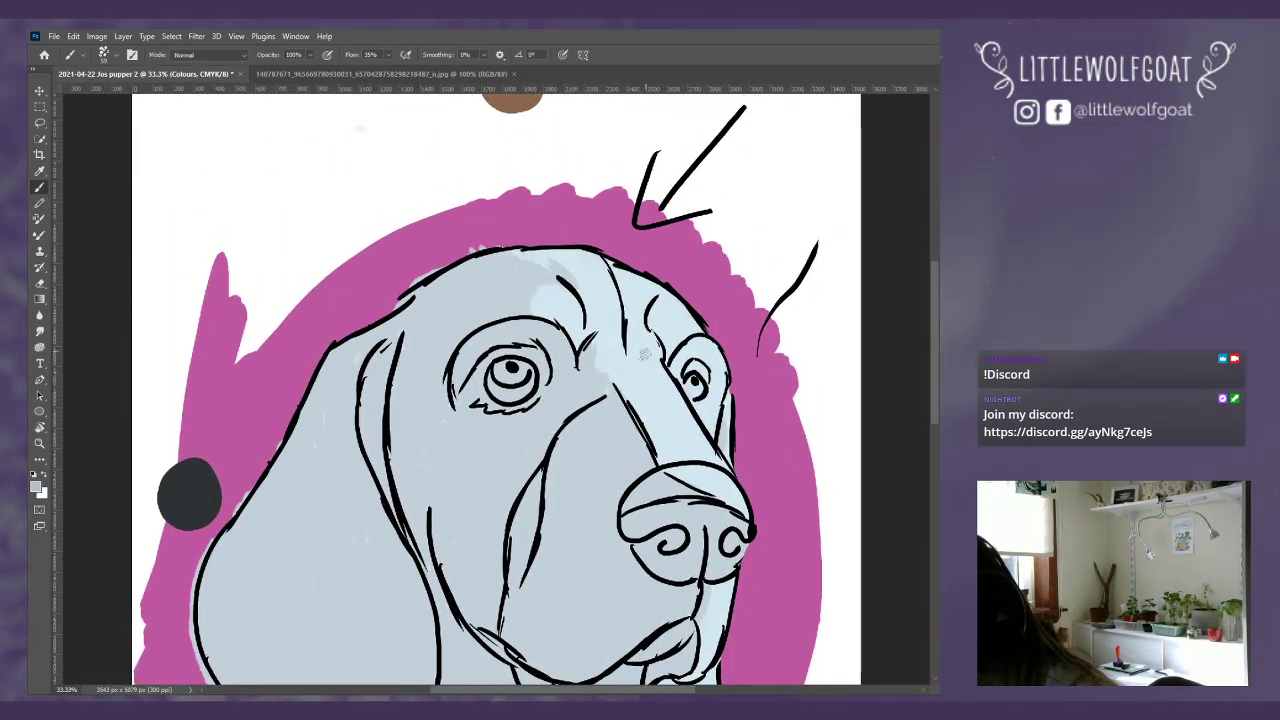
Step: On the White dark 2 layer, shade the forehead, jaw and under-nose area grey
{"action": "left_click_drag", "start_coordinate": [646, 316], "coordinate": [650, 328]}
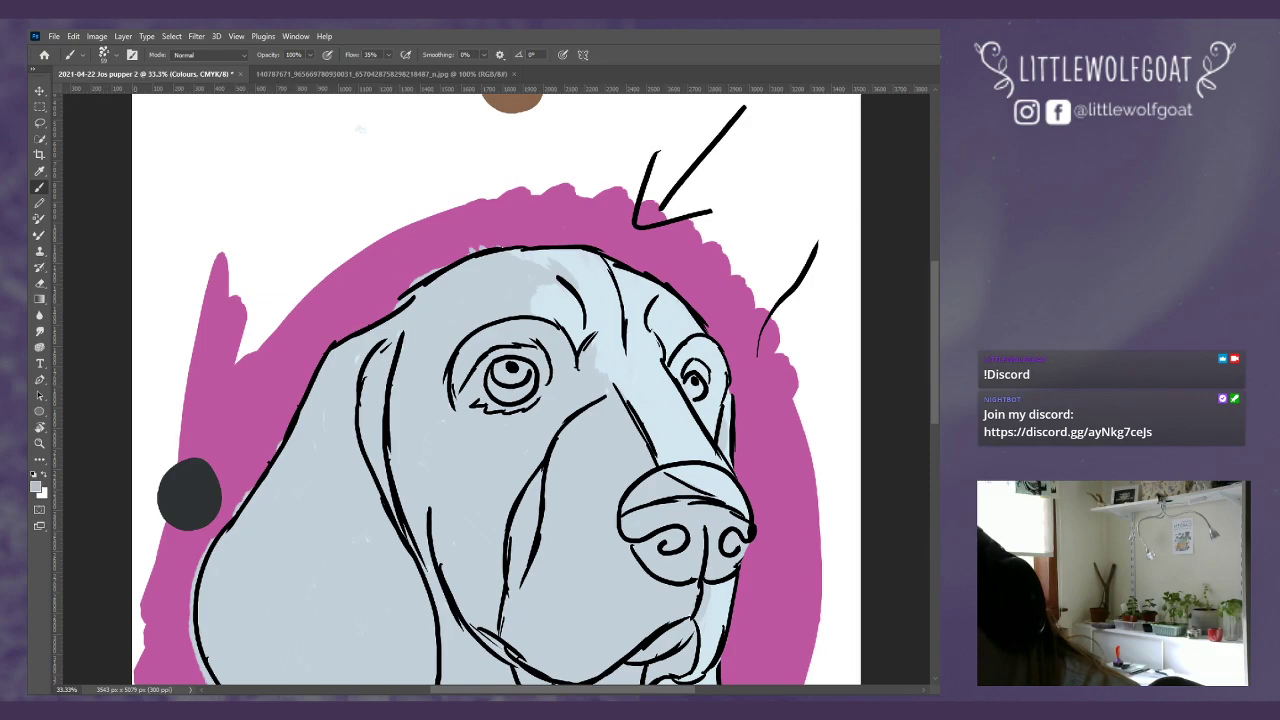
{"action": "key", "text": "alt+bracketleft"}
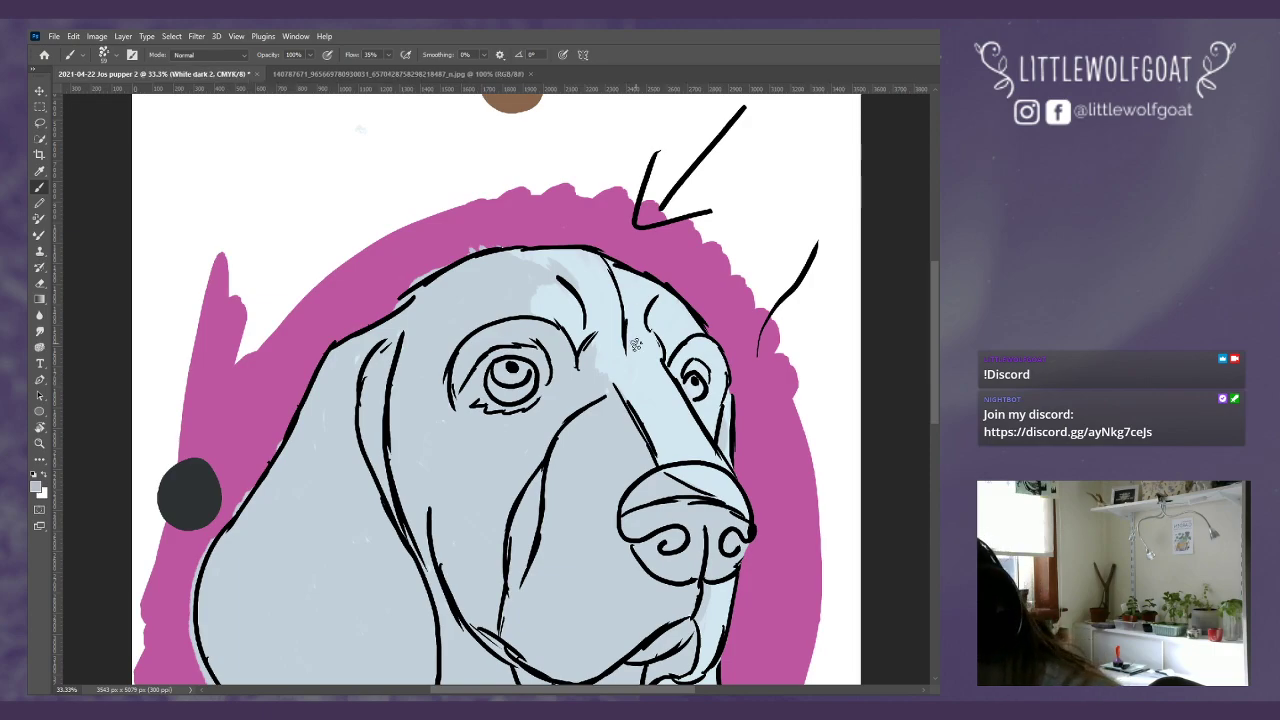
{"action": "left_click_drag", "start_coordinate": [635, 345], "coordinate": [650, 322]}
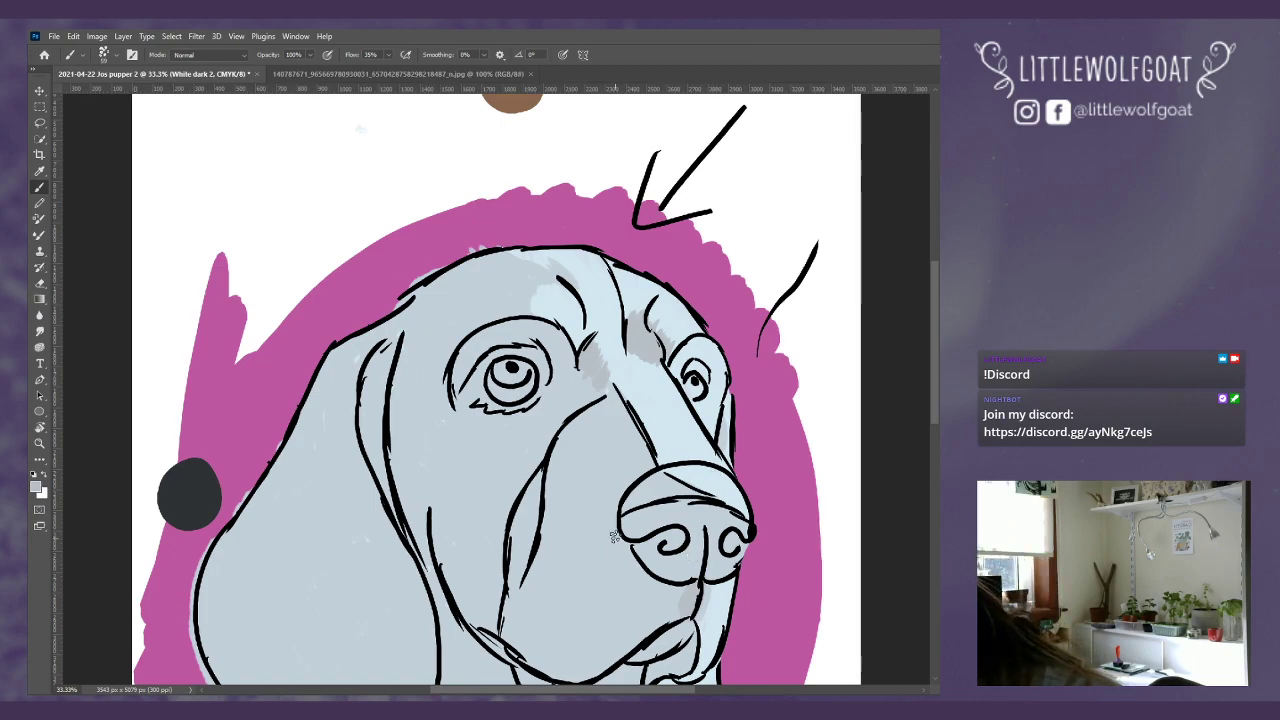
{"action": "mouse_move", "coordinate": [614, 548]}
{"action": "left_mouse_down"}
{"action": "mouse_move", "coordinate": [577, 682]}
{"action": "mouse_move", "coordinate": [621, 641]}
{"action": "left_mouse_up"}
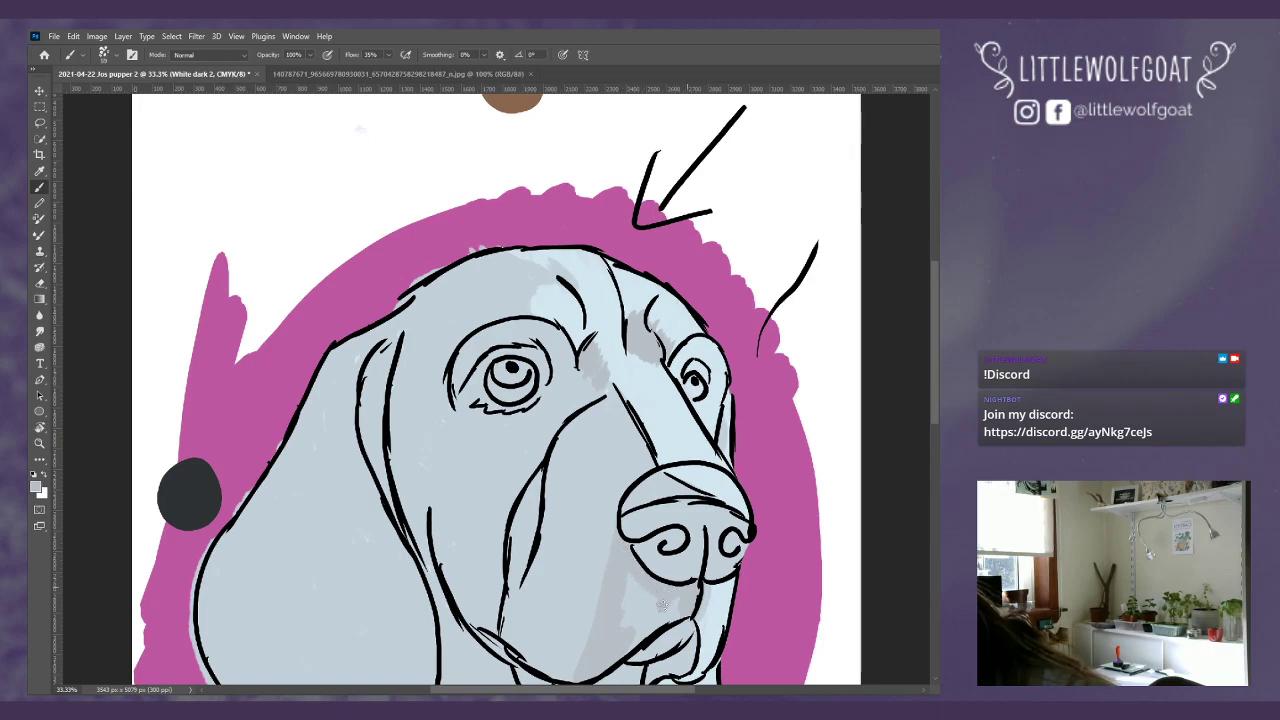
{"action": "mouse_move", "coordinate": [662, 605]}
{"action": "left_mouse_down"}
{"action": "mouse_move", "coordinate": [630, 637]}
{"action": "mouse_move", "coordinate": [632, 578]}
{"action": "left_mouse_up"}
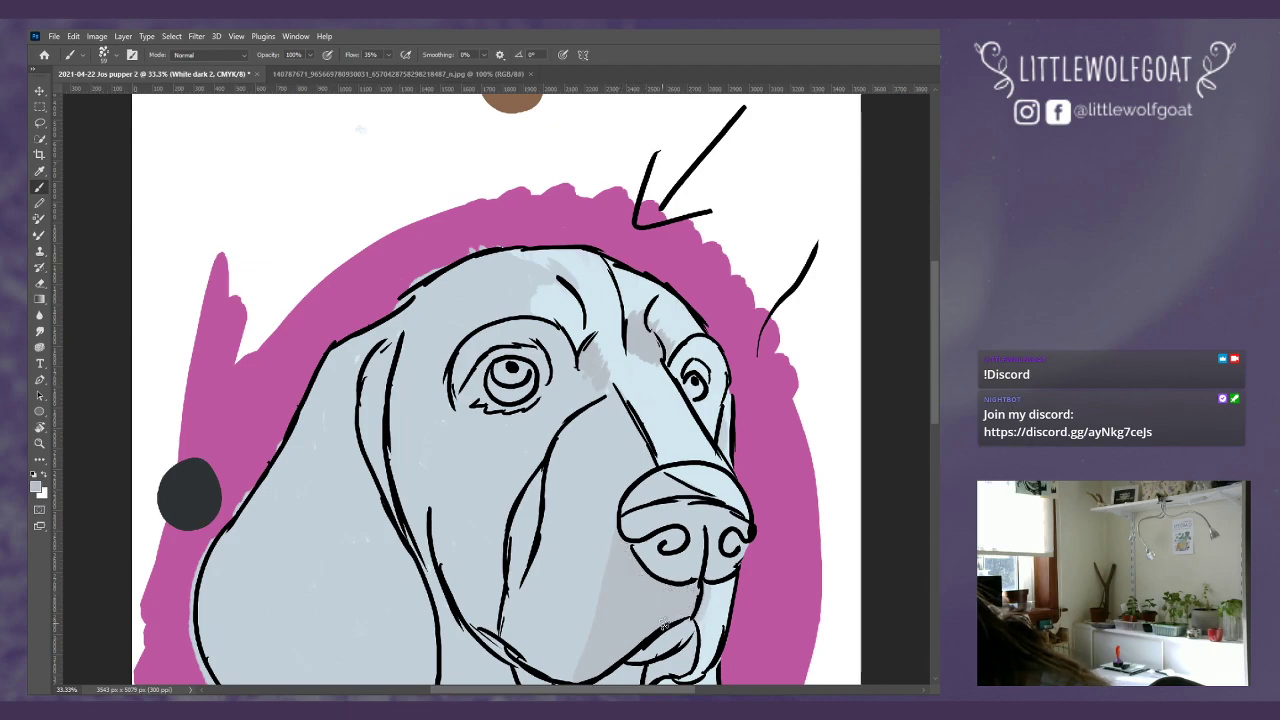
Step: Deepen the grey shading across the lower muzzle and add soft shading below the left eye
{"action": "scroll", "coordinate": [938, 418], "scroll_direction": "down", "scroll_amount": 1}
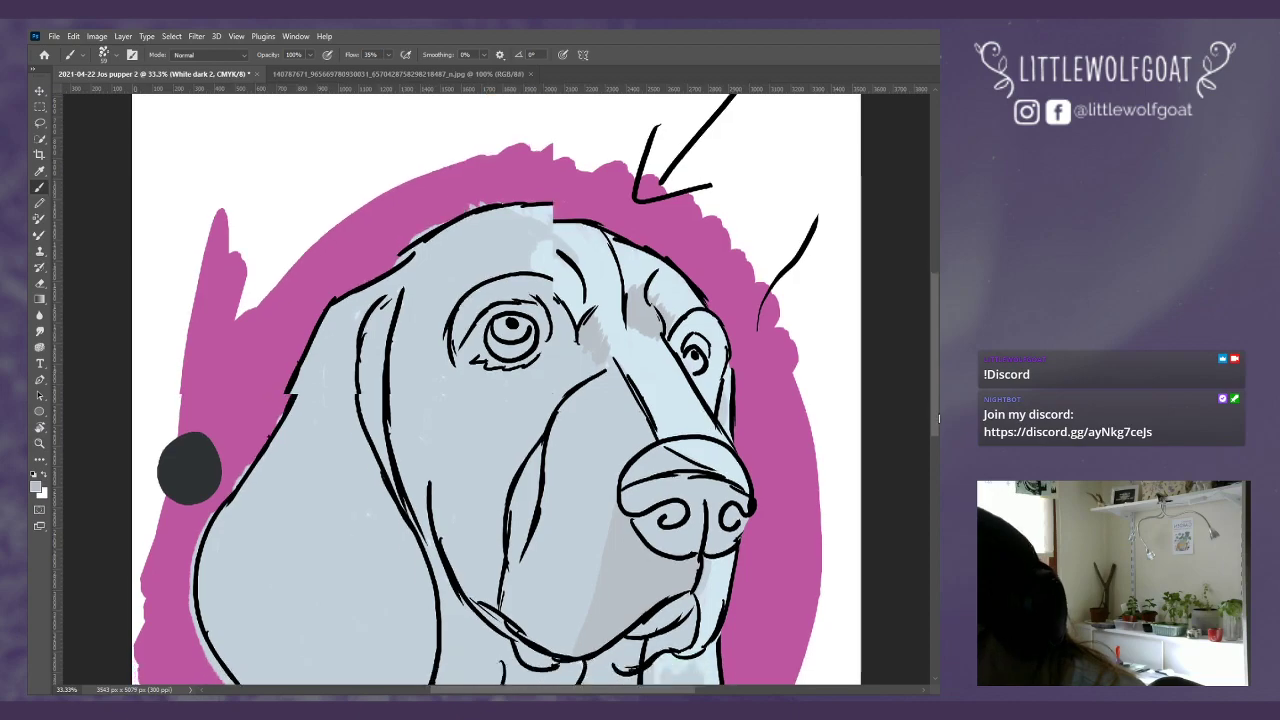
{"action": "scroll", "coordinate": [938, 418], "scroll_direction": "down", "scroll_amount": 3}
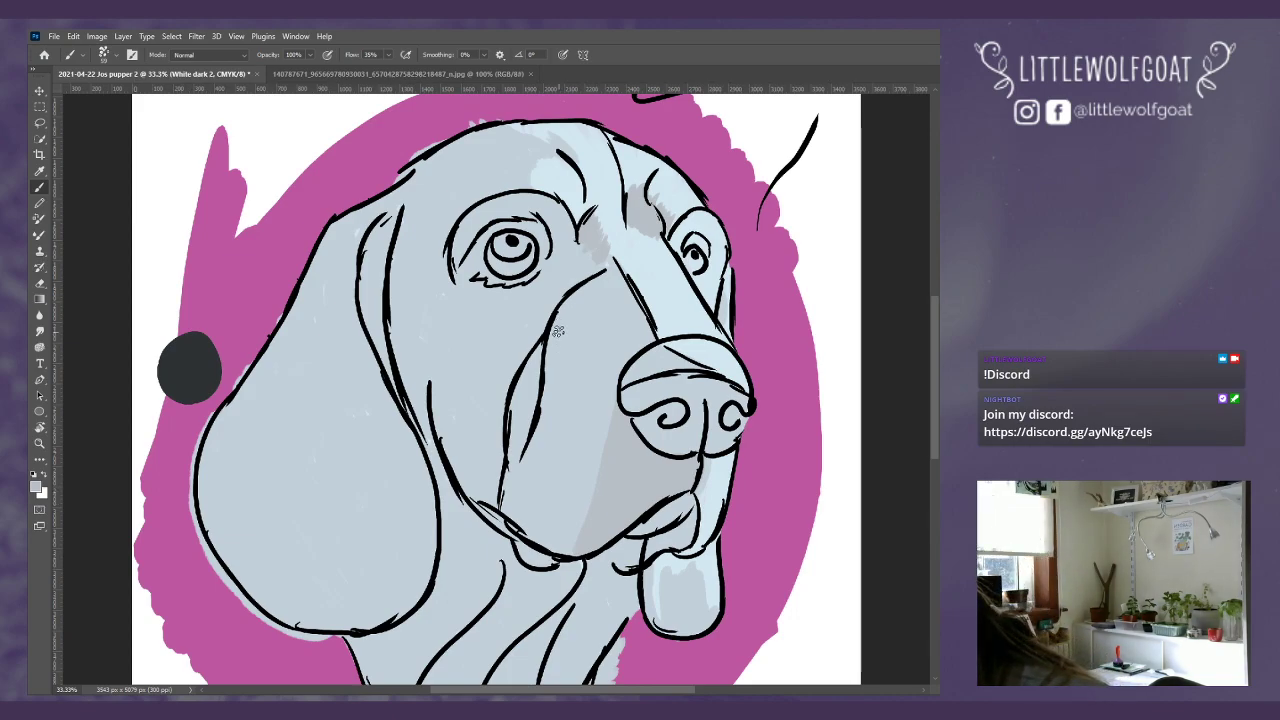
{"action": "left_click_drag", "start_coordinate": [560, 318], "coordinate": [552, 405]}
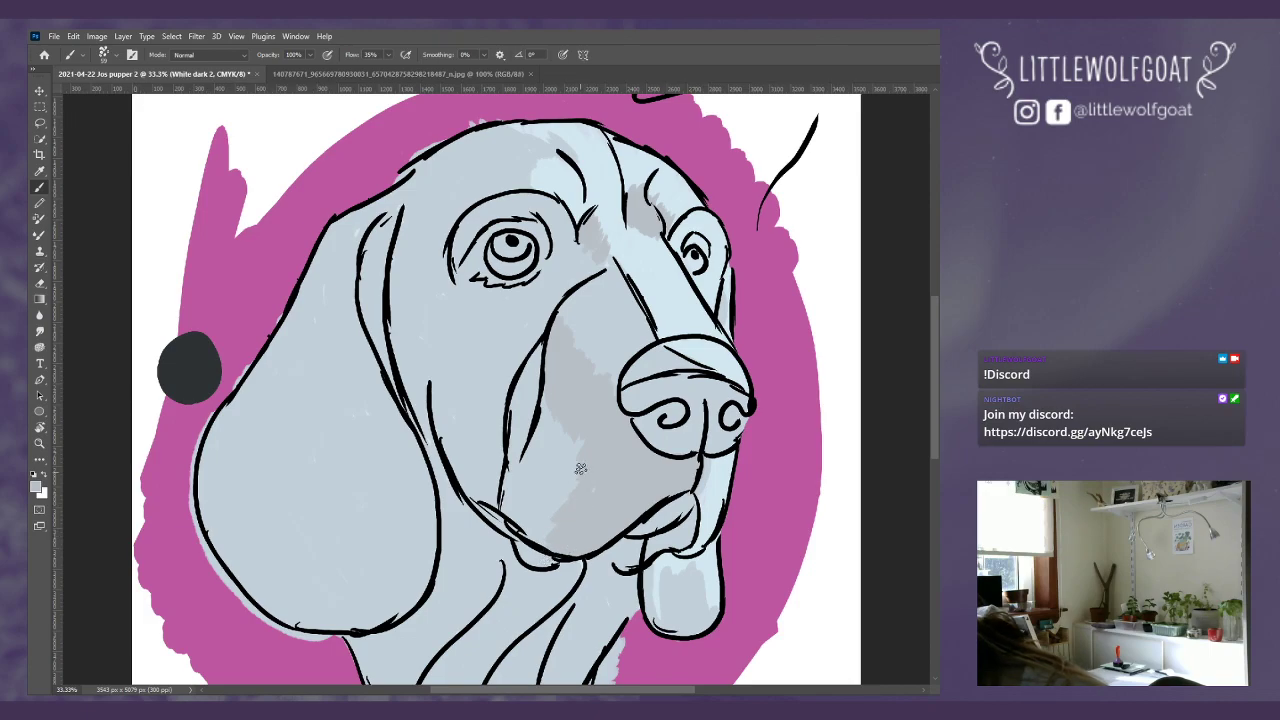
{"action": "mouse_move", "coordinate": [547, 456]}
{"action": "left_mouse_down"}
{"action": "mouse_move", "coordinate": [566, 429]}
{"action": "mouse_move", "coordinate": [538, 402]}
{"action": "left_mouse_up"}
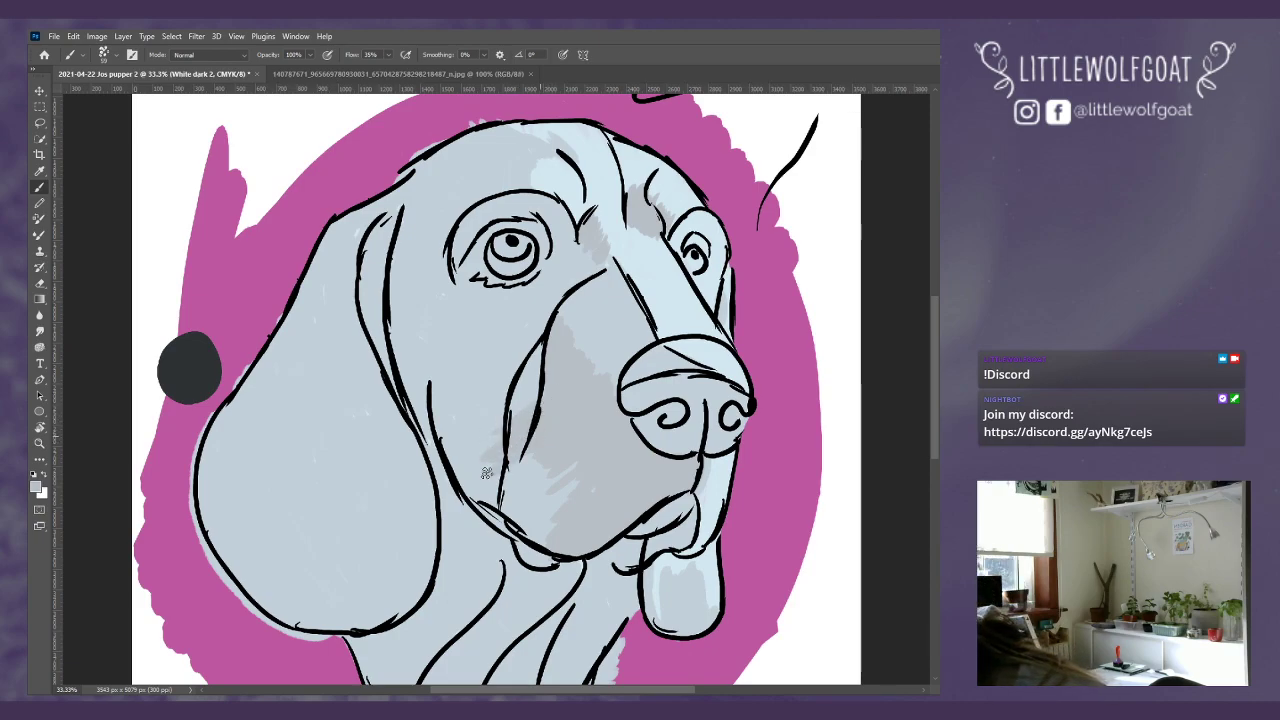
{"action": "mouse_move", "coordinate": [486, 472]}
{"action": "left_mouse_down"}
{"action": "mouse_move", "coordinate": [529, 457]}
{"action": "mouse_move", "coordinate": [482, 500]}
{"action": "left_mouse_up"}
{"action": "mouse_move", "coordinate": [556, 464]}
{"action": "left_mouse_down"}
{"action": "mouse_move", "coordinate": [519, 501]}
{"action": "mouse_move", "coordinate": [578, 468]}
{"action": "mouse_move", "coordinate": [522, 520]}
{"action": "mouse_move", "coordinate": [582, 478]}
{"action": "mouse_move", "coordinate": [524, 532]}
{"action": "left_mouse_up"}
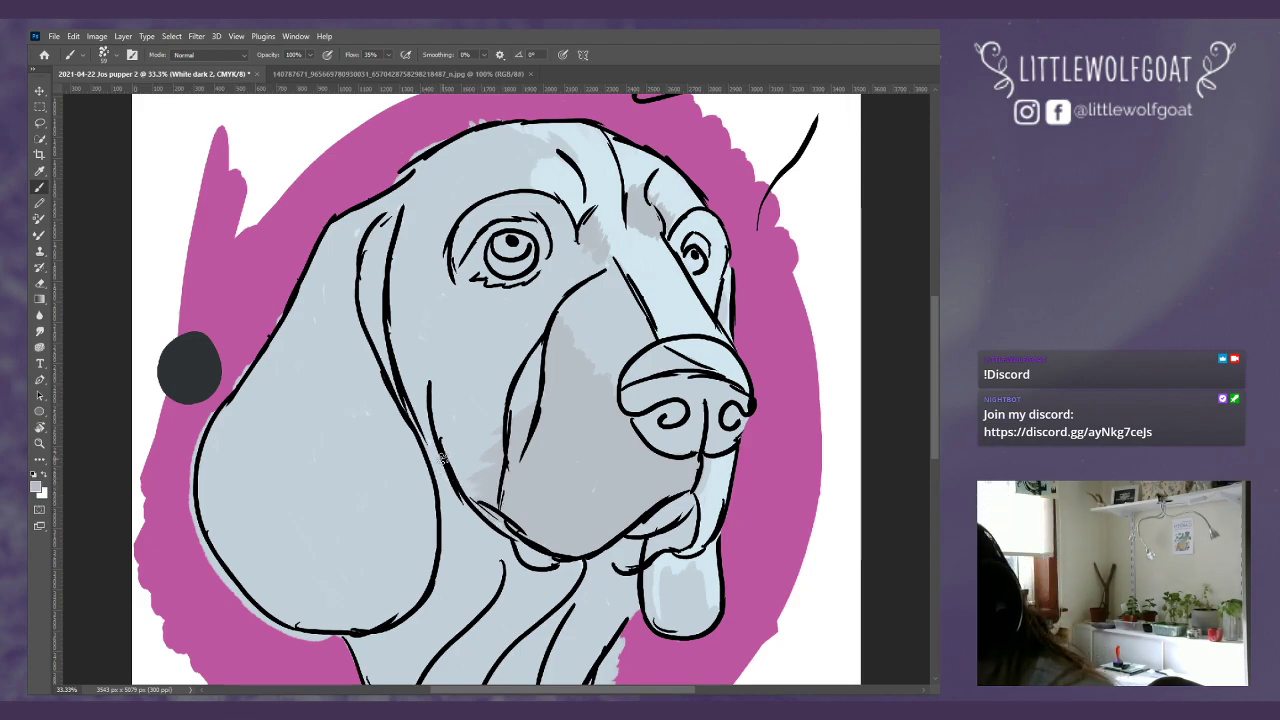
{"action": "mouse_move", "coordinate": [540, 289]}
{"action": "left_mouse_down"}
{"action": "mouse_move", "coordinate": [514, 342]}
{"action": "mouse_move", "coordinate": [559, 283]}
{"action": "mouse_move", "coordinate": [524, 370]}
{"action": "mouse_move", "coordinate": [552, 301]}
{"action": "mouse_move", "coordinate": [517, 336]}
{"action": "mouse_move", "coordinate": [529, 329]}
{"action": "mouse_move", "coordinate": [499, 326]}
{"action": "mouse_move", "coordinate": [513, 241]}
{"action": "mouse_move", "coordinate": [475, 315]}
{"action": "left_mouse_up"}
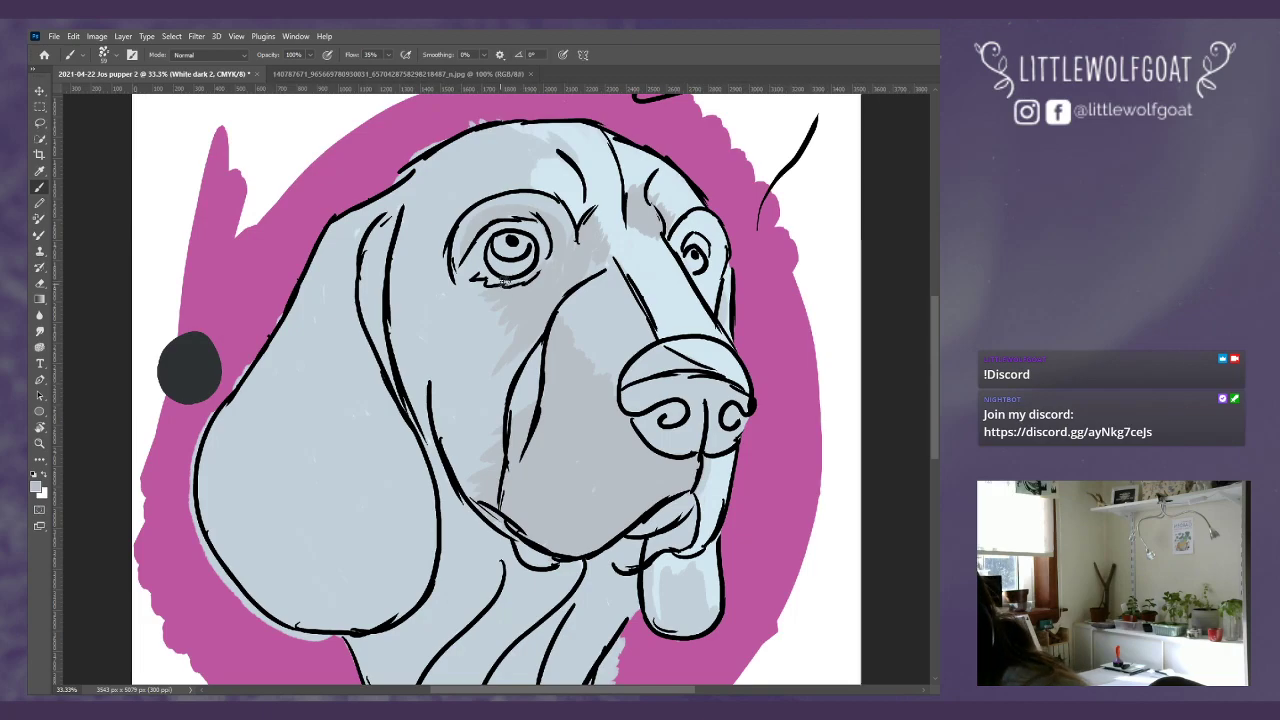
{"action": "left_click_drag", "start_coordinate": [510, 296], "coordinate": [505, 308]}
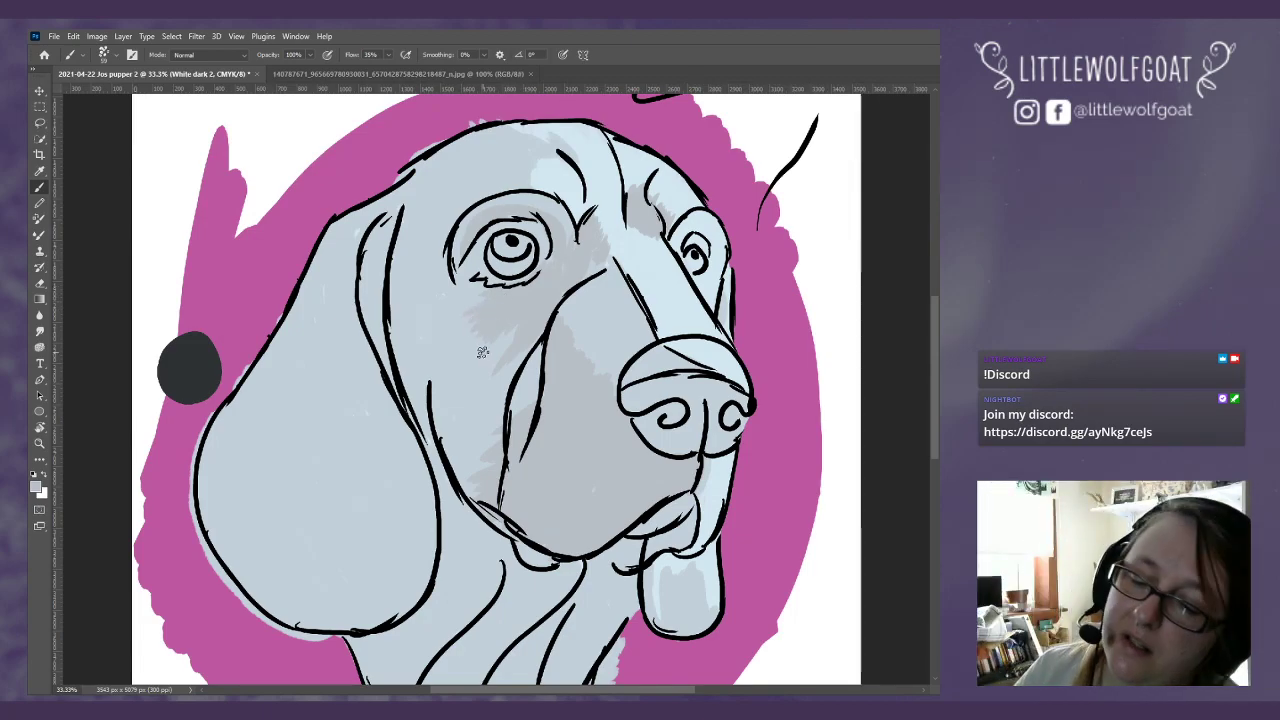
Step: Play the StreamBeats - Ambient playlist in Spotify, then minimize Spotify
{"action": "key", "text": "alt+Tab"}
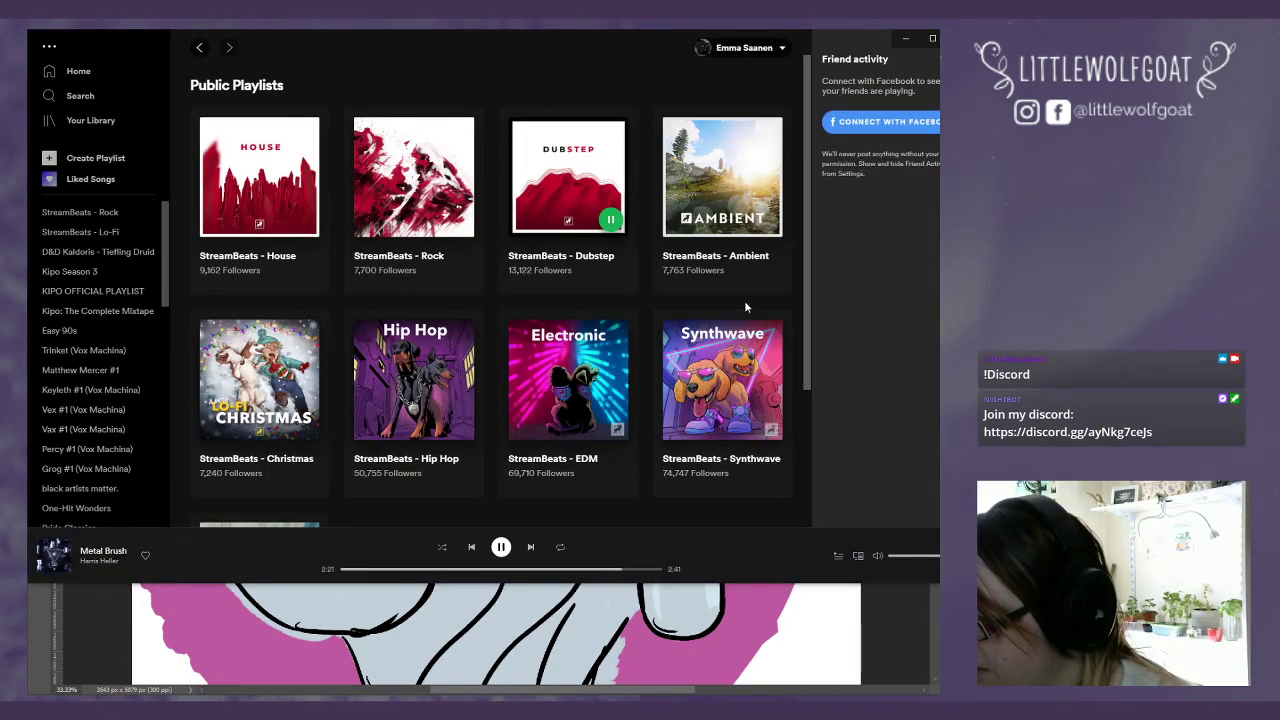
{"action": "left_click", "coordinate": [744, 205]}
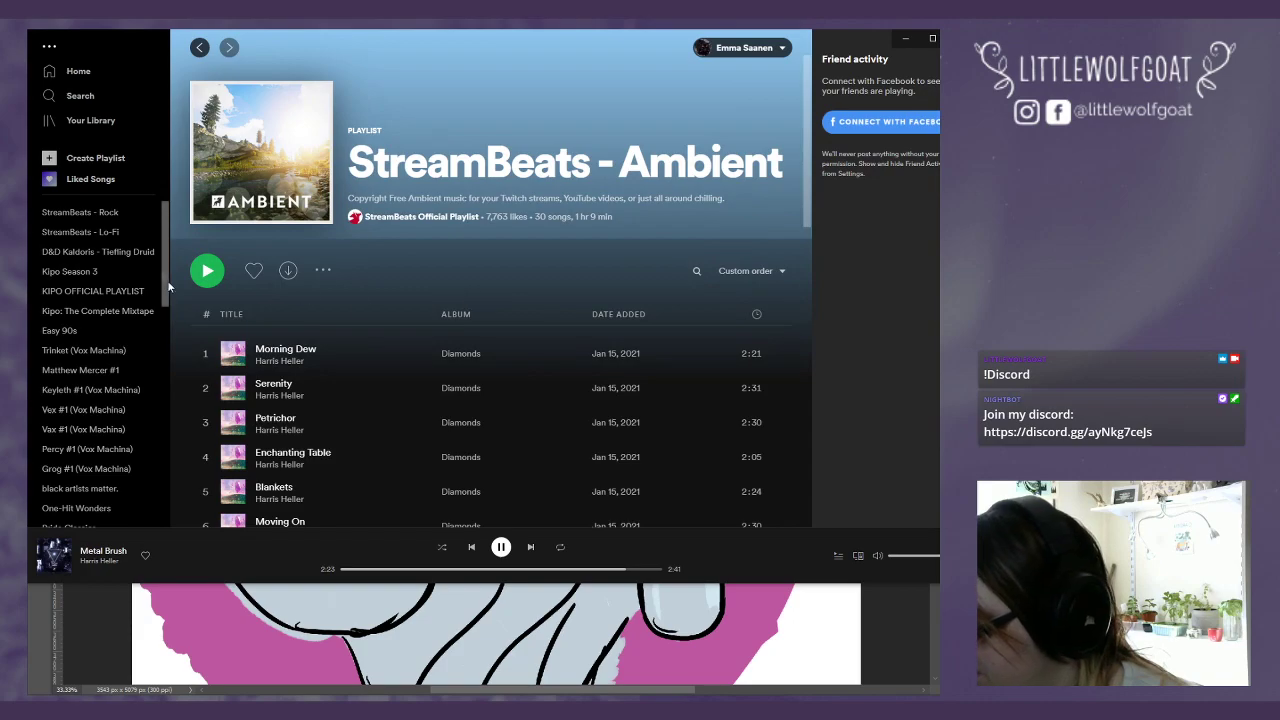
{"action": "left_click", "coordinate": [207, 270]}
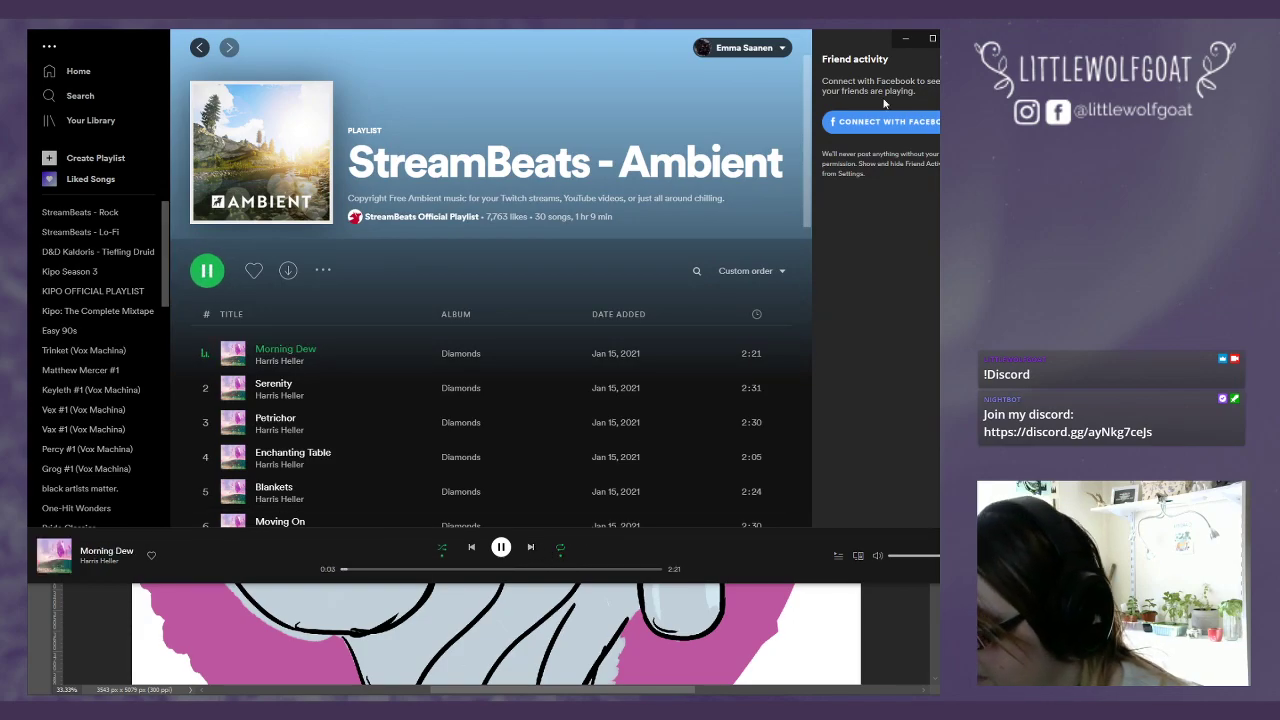
{"action": "left_click", "coordinate": [901, 40]}
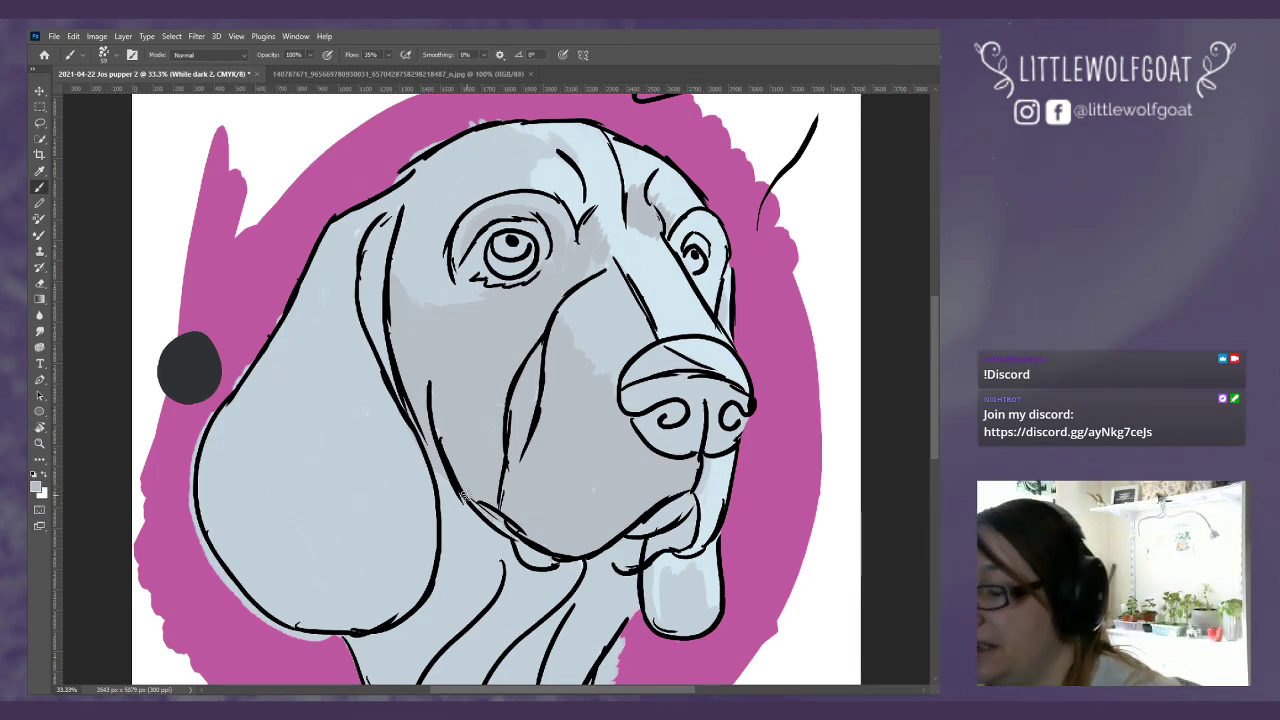
Step: Lightly shade beside the left eye, on the forehead and under the eye
{"action": "mouse_move", "coordinate": [417, 208]}
{"action": "left_mouse_down"}
{"action": "mouse_move", "coordinate": [405, 282]}
{"action": "mouse_move", "coordinate": [445, 236]}
{"action": "mouse_move", "coordinate": [454, 195]}
{"action": "mouse_move", "coordinate": [423, 225]}
{"action": "mouse_move", "coordinate": [441, 170]}
{"action": "mouse_move", "coordinate": [407, 188]}
{"action": "mouse_move", "coordinate": [433, 166]}
{"action": "left_mouse_up"}
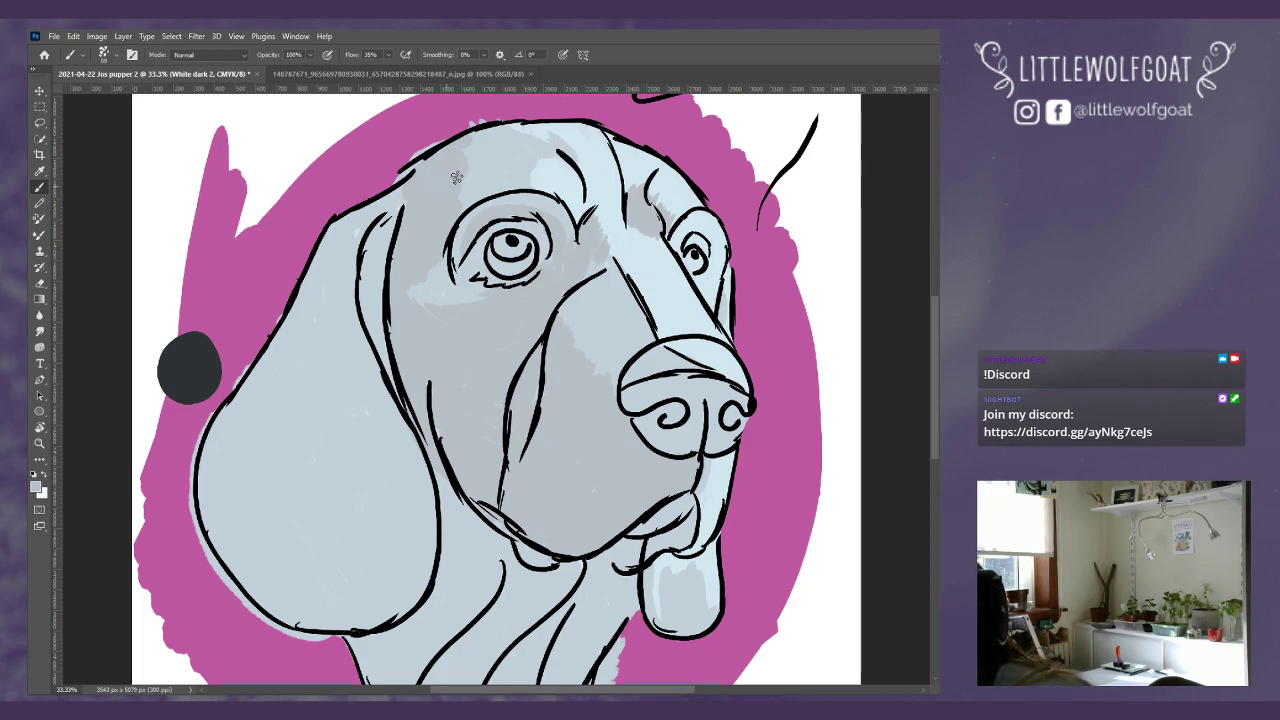
{"action": "left_click_drag", "start_coordinate": [465, 179], "coordinate": [461, 200]}
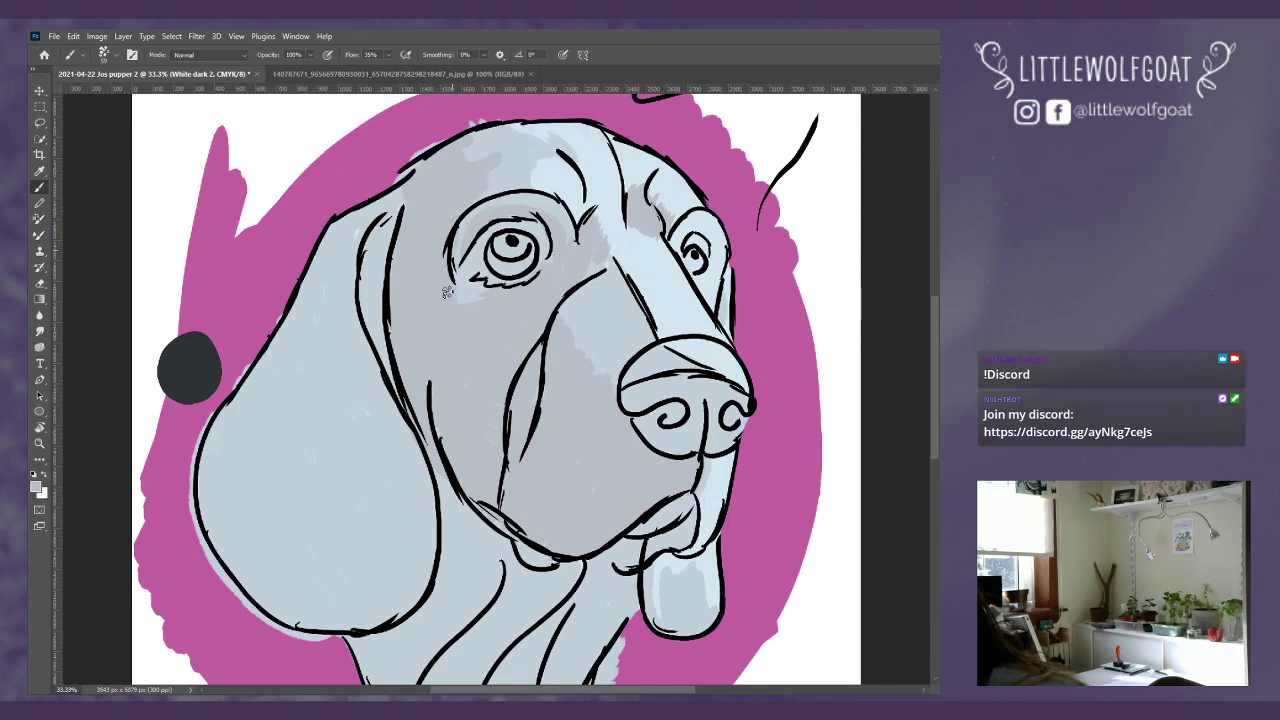
{"action": "mouse_move", "coordinate": [447, 292]}
{"action": "left_mouse_down"}
{"action": "mouse_move", "coordinate": [455, 311]}
{"action": "mouse_move", "coordinate": [463, 295]}
{"action": "mouse_move", "coordinate": [505, 295]}
{"action": "mouse_move", "coordinate": [490, 289]}
{"action": "left_mouse_up"}
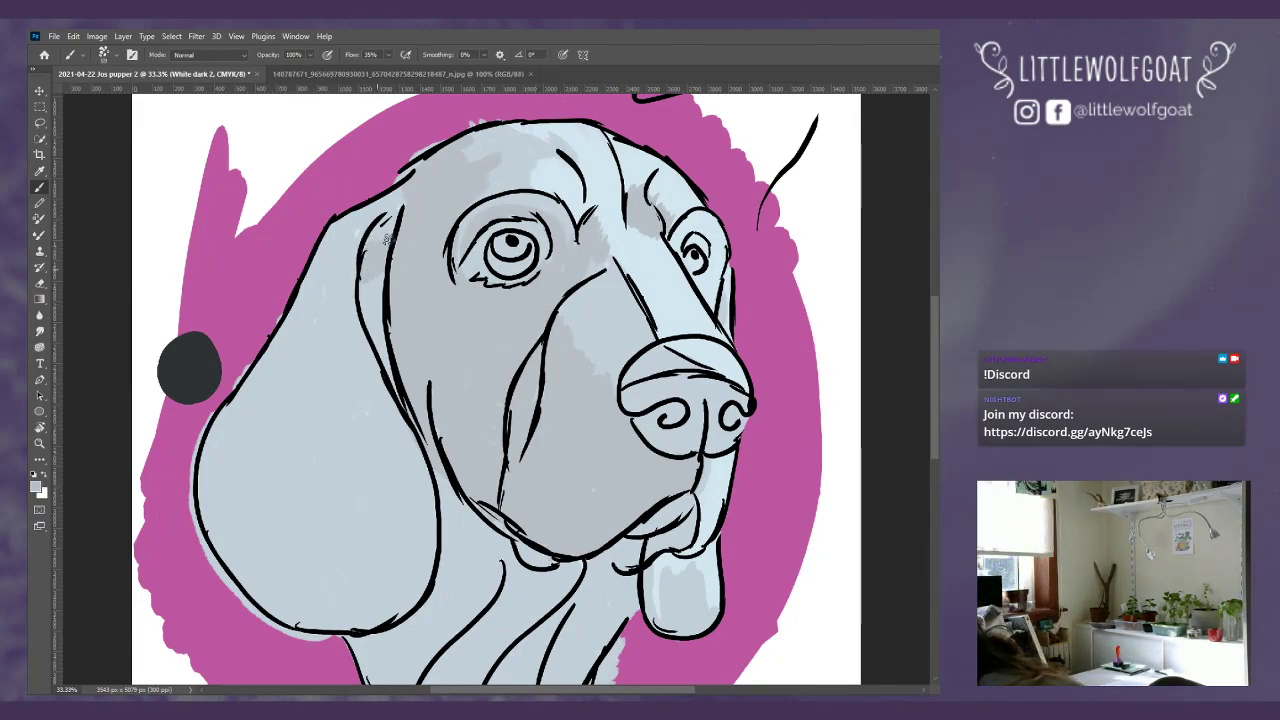
Step: Darken the ear's inner and outer edges with grey strokes running down its length
{"action": "left_click_drag", "start_coordinate": [363, 287], "coordinate": [378, 340]}
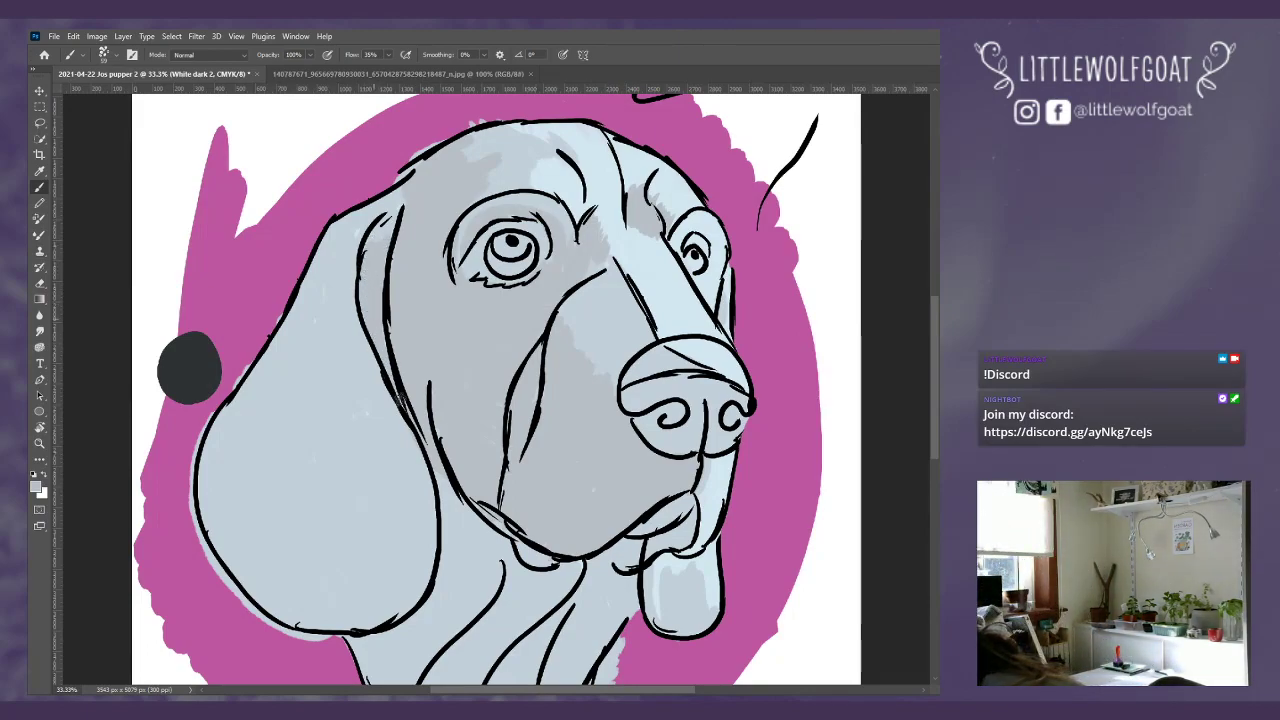
{"action": "left_click_drag", "start_coordinate": [358, 224], "coordinate": [344, 273]}
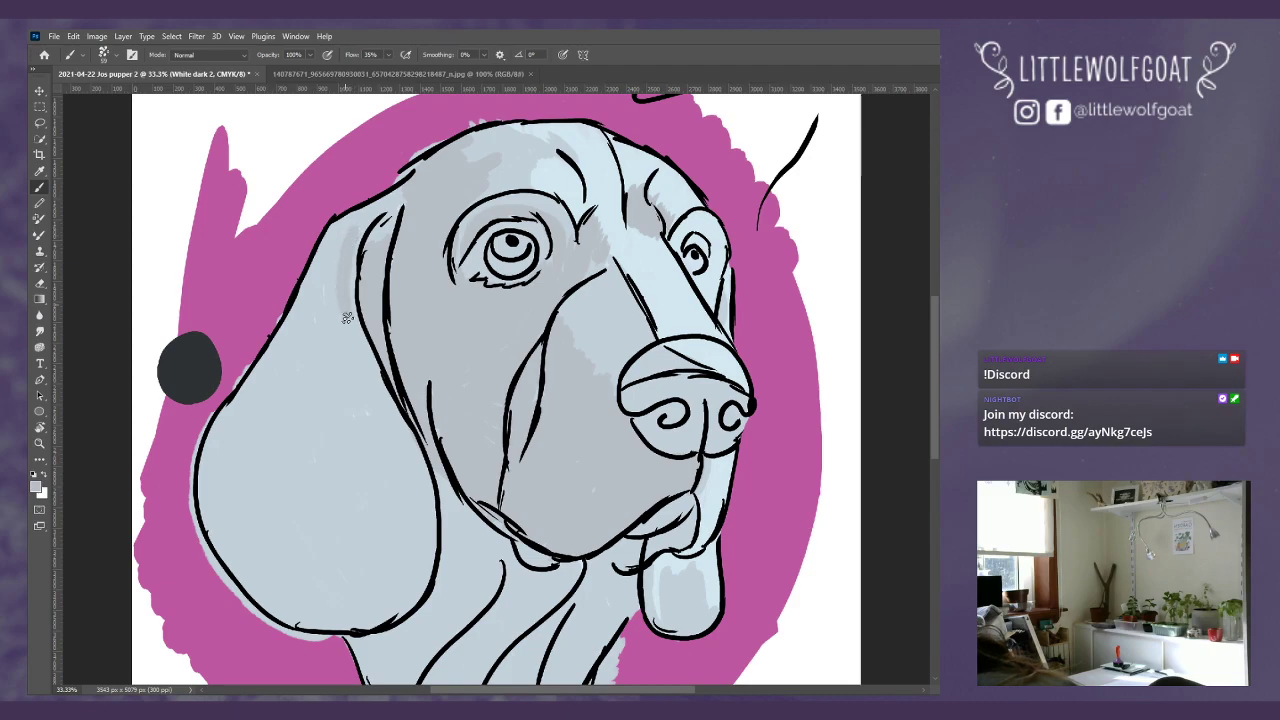
{"action": "left_click_drag", "start_coordinate": [357, 351], "coordinate": [434, 545]}
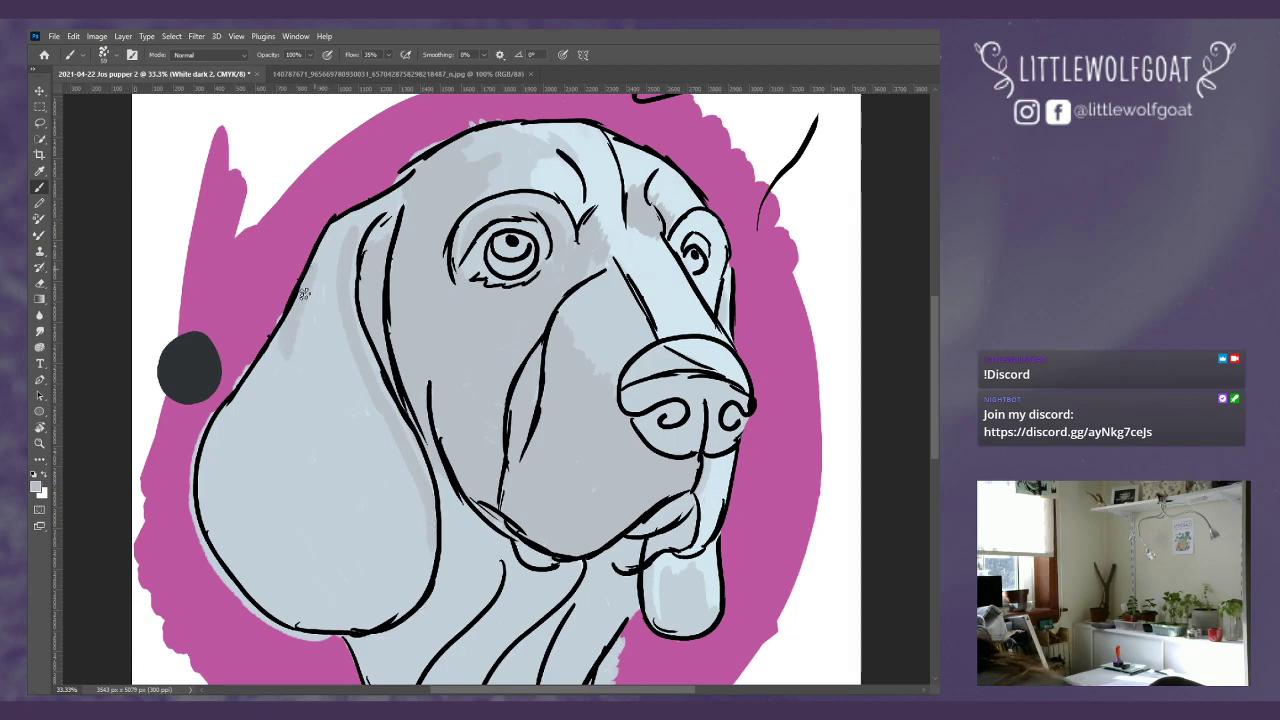
{"action": "mouse_move", "coordinate": [303, 293]}
{"action": "left_mouse_down"}
{"action": "mouse_move", "coordinate": [309, 354]}
{"action": "mouse_move", "coordinate": [326, 364]}
{"action": "left_mouse_up"}
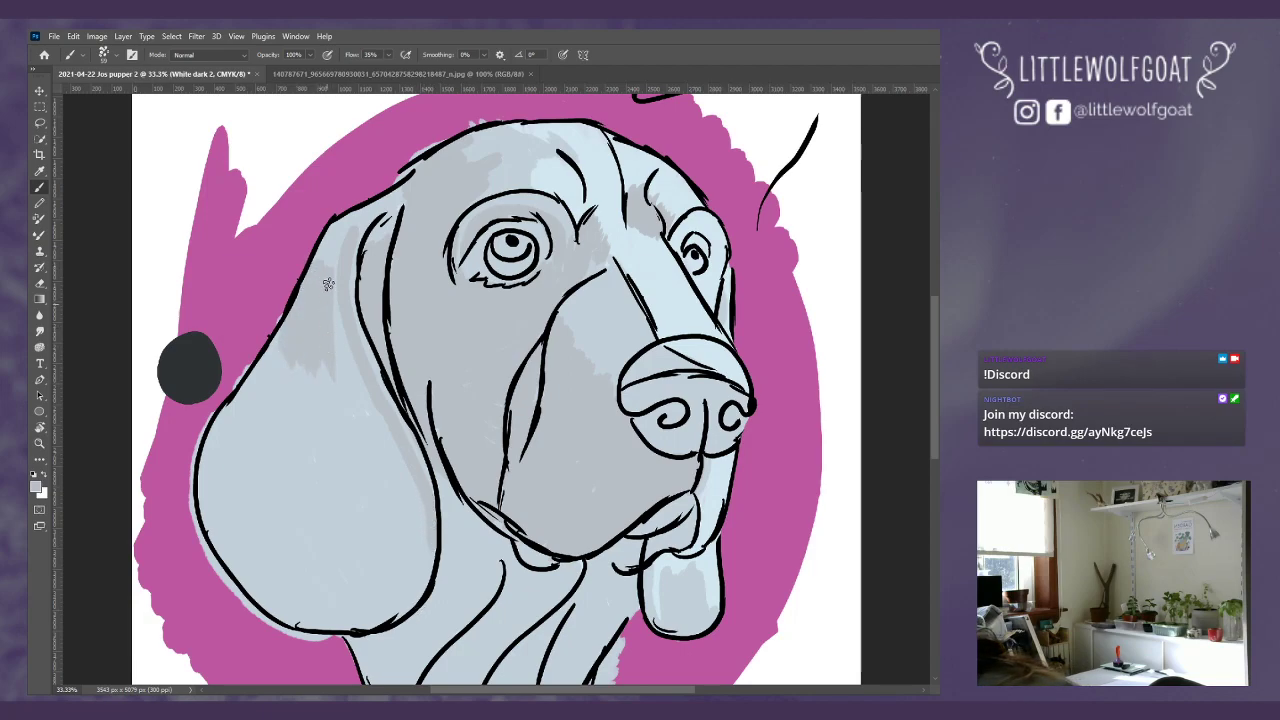
{"action": "mouse_move", "coordinate": [328, 284]}
{"action": "left_mouse_down"}
{"action": "mouse_move", "coordinate": [347, 372]}
{"action": "mouse_move", "coordinate": [350, 358]}
{"action": "left_mouse_up"}
{"action": "left_click_drag", "start_coordinate": [288, 330], "coordinate": [262, 382]}
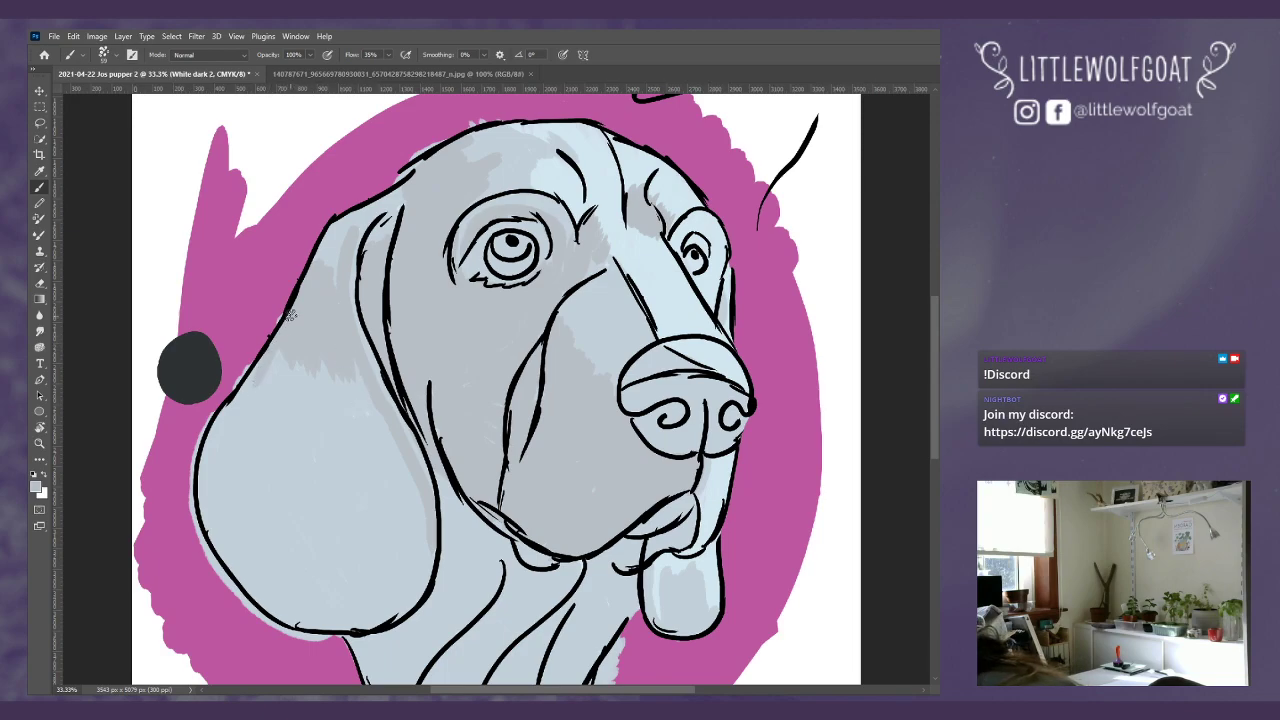
{"action": "mouse_move", "coordinate": [287, 339]}
{"action": "left_mouse_down"}
{"action": "mouse_move", "coordinate": [258, 430]}
{"action": "mouse_move", "coordinate": [302, 346]}
{"action": "mouse_move", "coordinate": [281, 444]}
{"action": "mouse_move", "coordinate": [318, 352]}
{"action": "mouse_move", "coordinate": [295, 470]}
{"action": "mouse_move", "coordinate": [329, 361]}
{"action": "mouse_move", "coordinate": [323, 475]}
{"action": "mouse_move", "coordinate": [333, 376]}
{"action": "mouse_move", "coordinate": [353, 483]}
{"action": "mouse_move", "coordinate": [350, 377]}
{"action": "mouse_move", "coordinate": [378, 446]}
{"action": "mouse_move", "coordinate": [360, 375]}
{"action": "mouse_move", "coordinate": [377, 430]}
{"action": "left_mouse_up"}
{"action": "mouse_move", "coordinate": [265, 385]}
{"action": "left_mouse_down"}
{"action": "mouse_move", "coordinate": [247, 427]}
{"action": "mouse_move", "coordinate": [252, 382]}
{"action": "mouse_move", "coordinate": [252, 437]}
{"action": "mouse_move", "coordinate": [233, 463]}
{"action": "mouse_move", "coordinate": [226, 413]}
{"action": "mouse_move", "coordinate": [233, 403]}
{"action": "mouse_move", "coordinate": [212, 485]}
{"action": "mouse_move", "coordinate": [206, 444]}
{"action": "mouse_move", "coordinate": [206, 523]}
{"action": "mouse_move", "coordinate": [207, 473]}
{"action": "mouse_move", "coordinate": [234, 544]}
{"action": "mouse_move", "coordinate": [214, 487]}
{"action": "mouse_move", "coordinate": [220, 458]}
{"action": "mouse_move", "coordinate": [251, 561]}
{"action": "mouse_move", "coordinate": [222, 466]}
{"action": "mouse_move", "coordinate": [263, 546]}
{"action": "mouse_move", "coordinate": [233, 450]}
{"action": "mouse_move", "coordinate": [273, 534]}
{"action": "mouse_move", "coordinate": [242, 437]}
{"action": "mouse_move", "coordinate": [282, 516]}
{"action": "mouse_move", "coordinate": [261, 410]}
{"action": "mouse_move", "coordinate": [291, 490]}
{"action": "mouse_move", "coordinate": [275, 476]}
{"action": "mouse_move", "coordinate": [278, 419]}
{"action": "mouse_move", "coordinate": [315, 506]}
{"action": "mouse_move", "coordinate": [285, 451]}
{"action": "mouse_move", "coordinate": [296, 418]}
{"action": "mouse_move", "coordinate": [334, 507]}
{"action": "mouse_move", "coordinate": [305, 466]}
{"action": "mouse_move", "coordinate": [313, 424]}
{"action": "mouse_move", "coordinate": [352, 512]}
{"action": "mouse_move", "coordinate": [323, 466]}
{"action": "mouse_move", "coordinate": [333, 430]}
{"action": "mouse_move", "coordinate": [372, 505]}
{"action": "mouse_move", "coordinate": [355, 489]}
{"action": "mouse_move", "coordinate": [352, 442]}
{"action": "mouse_move", "coordinate": [384, 500]}
{"action": "mouse_move", "coordinate": [370, 444]}
{"action": "mouse_move", "coordinate": [412, 507]}
{"action": "left_mouse_up"}
Step: Spread grey shading across the lower and lower-left parts of the ear
{"action": "mouse_move", "coordinate": [399, 455]}
{"action": "left_mouse_down"}
{"action": "mouse_move", "coordinate": [398, 500]}
{"action": "mouse_move", "coordinate": [256, 446]}
{"action": "left_mouse_up"}
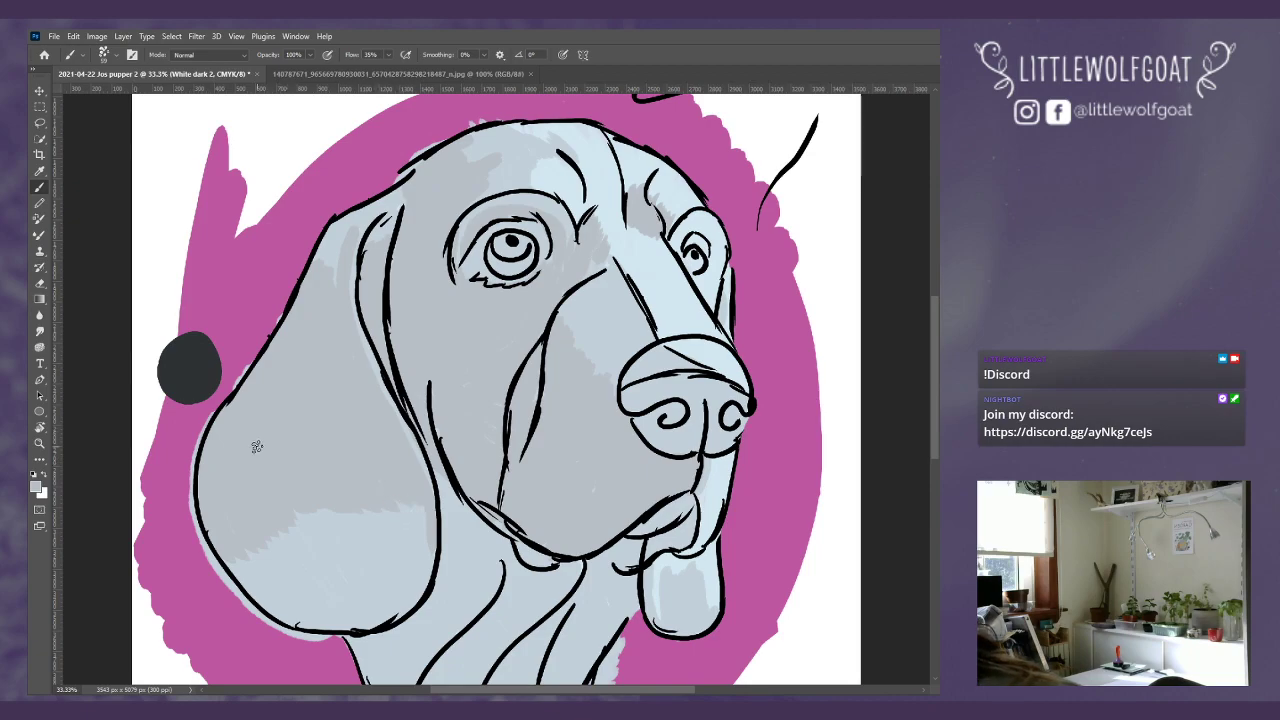
{"action": "mouse_move", "coordinate": [229, 566]}
{"action": "left_mouse_down"}
{"action": "mouse_move", "coordinate": [286, 614]}
{"action": "mouse_move", "coordinate": [246, 531]}
{"action": "mouse_move", "coordinate": [286, 589]}
{"action": "mouse_move", "coordinate": [308, 591]}
{"action": "mouse_move", "coordinate": [280, 558]}
{"action": "left_mouse_up"}
{"action": "mouse_move", "coordinate": [282, 513]}
{"action": "left_mouse_down"}
{"action": "mouse_move", "coordinate": [305, 575]}
{"action": "mouse_move", "coordinate": [340, 585]}
{"action": "mouse_move", "coordinate": [355, 560]}
{"action": "mouse_move", "coordinate": [393, 545]}
{"action": "left_mouse_up"}
{"action": "mouse_move", "coordinate": [387, 498]}
{"action": "left_mouse_down"}
{"action": "mouse_move", "coordinate": [400, 488]}
{"action": "mouse_move", "coordinate": [408, 506]}
{"action": "mouse_move", "coordinate": [403, 497]}
{"action": "left_mouse_up"}
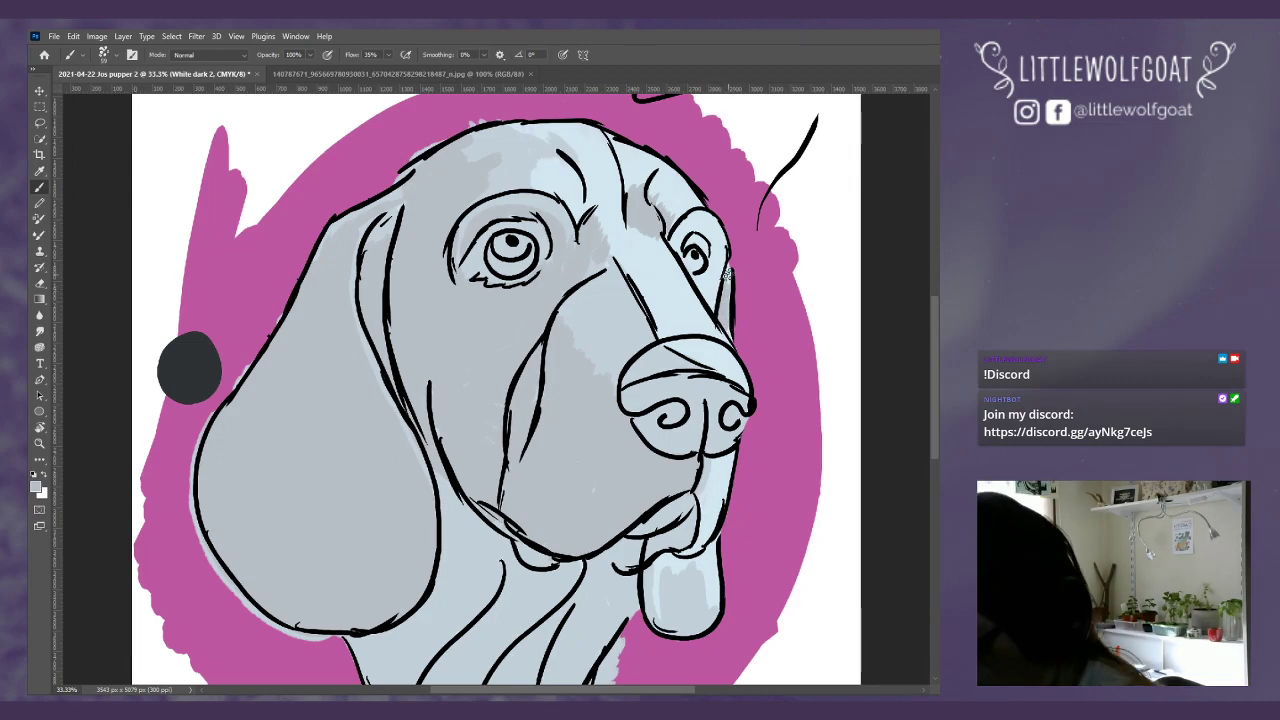
{"action": "key", "text": "ctrl+z"}
{"action": "left_click_drag", "start_coordinate": [935, 405], "coordinate": [937, 422]}
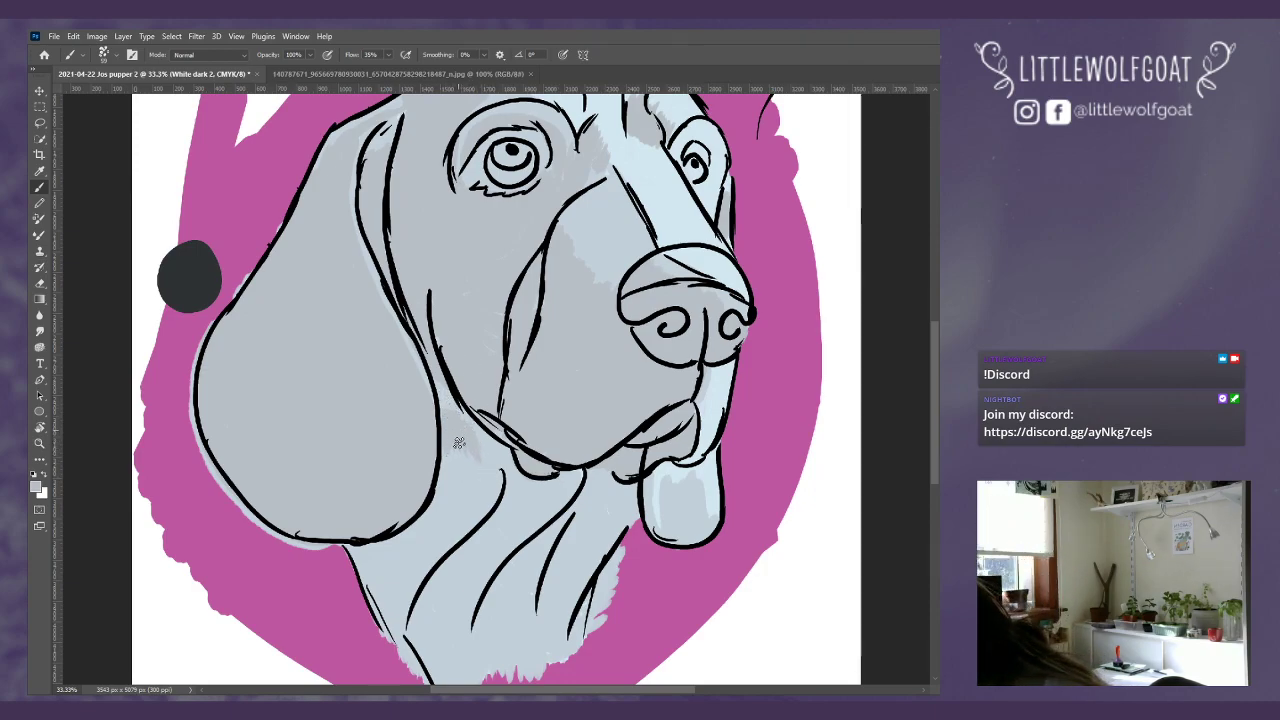
Step: Paint darker grey on the cheek near the jaw, under the jaw and along the neck outline
{"action": "mouse_move", "coordinate": [450, 459]}
{"action": "left_mouse_down"}
{"action": "mouse_move", "coordinate": [467, 504]}
{"action": "mouse_move", "coordinate": [456, 439]}
{"action": "mouse_move", "coordinate": [447, 477]}
{"action": "mouse_move", "coordinate": [455, 524]}
{"action": "left_mouse_up"}
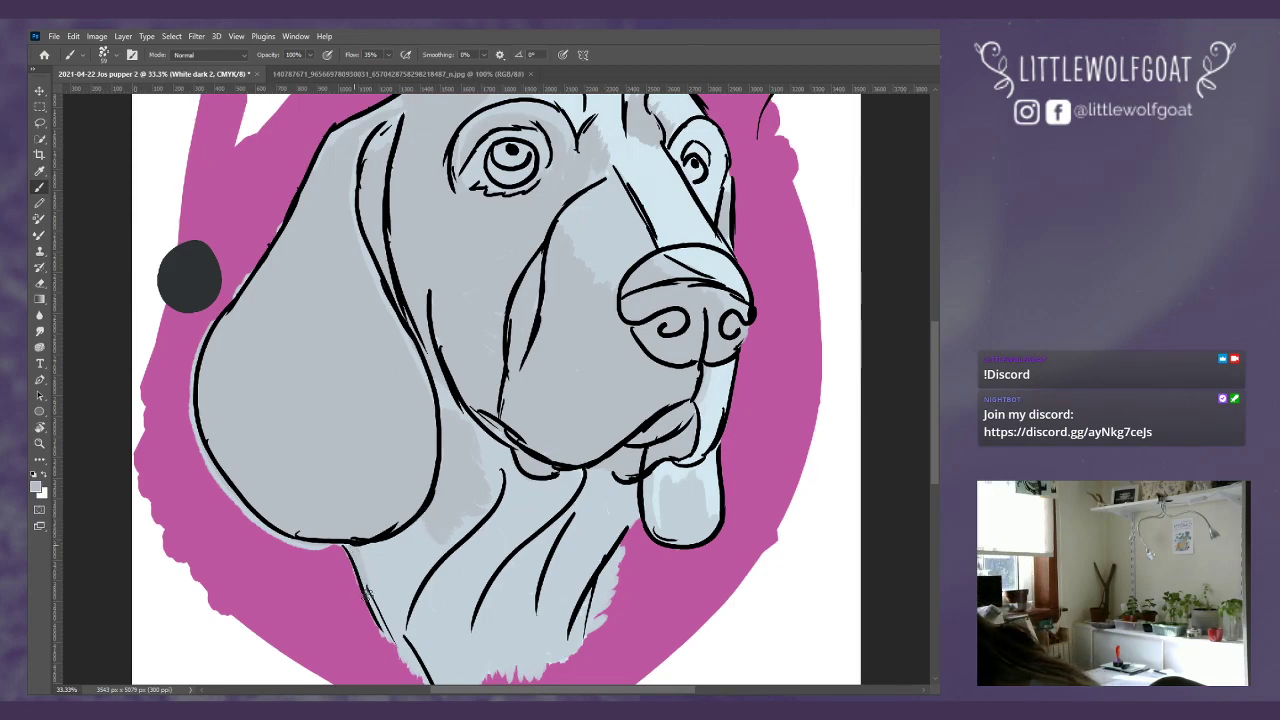
{"action": "mouse_move", "coordinate": [372, 553]}
{"action": "left_mouse_down"}
{"action": "mouse_move", "coordinate": [374, 566]}
{"action": "mouse_move", "coordinate": [404, 534]}
{"action": "left_mouse_up"}
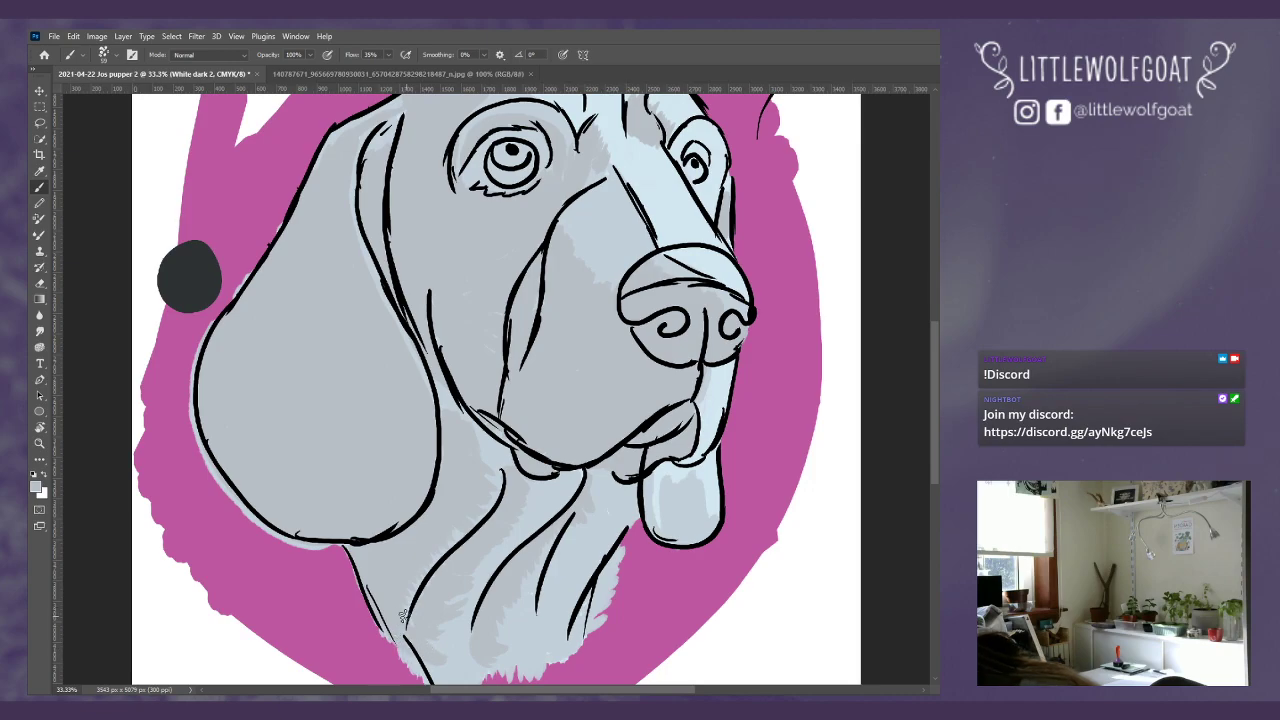
{"action": "left_click_drag", "start_coordinate": [361, 570], "coordinate": [372, 616]}
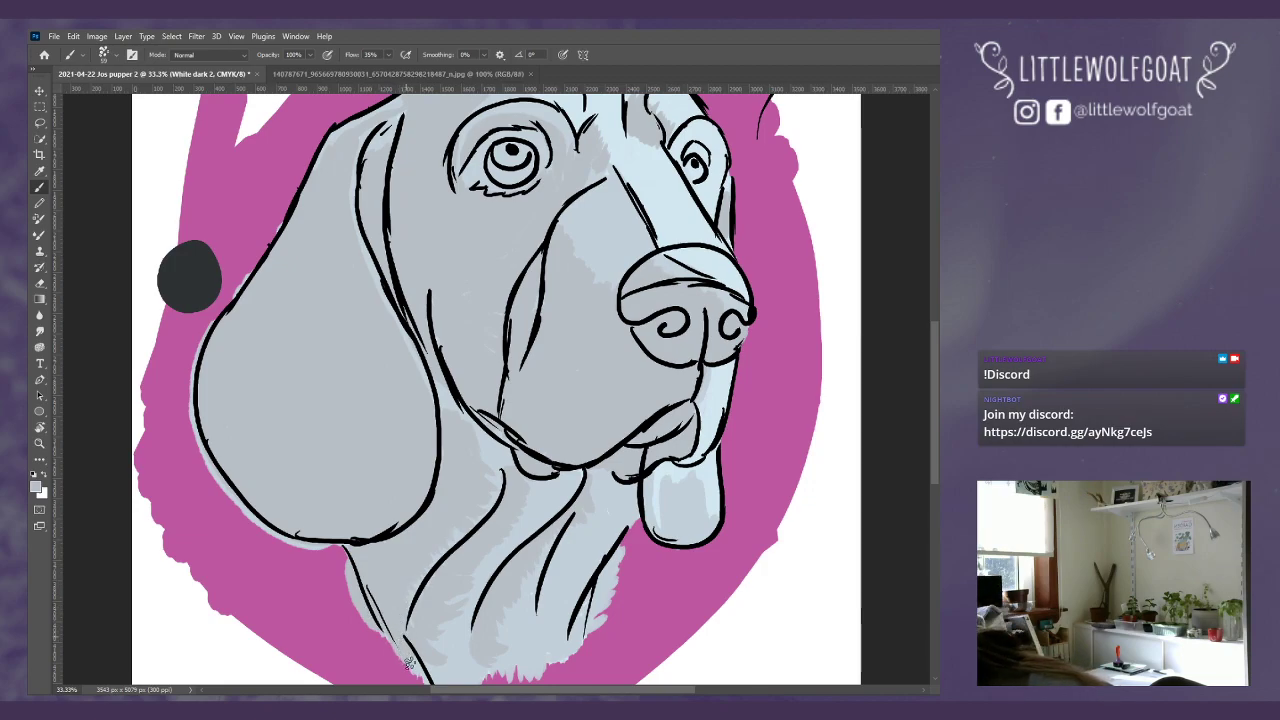
{"action": "left_click_drag", "start_coordinate": [934, 379], "coordinate": [934, 419]}
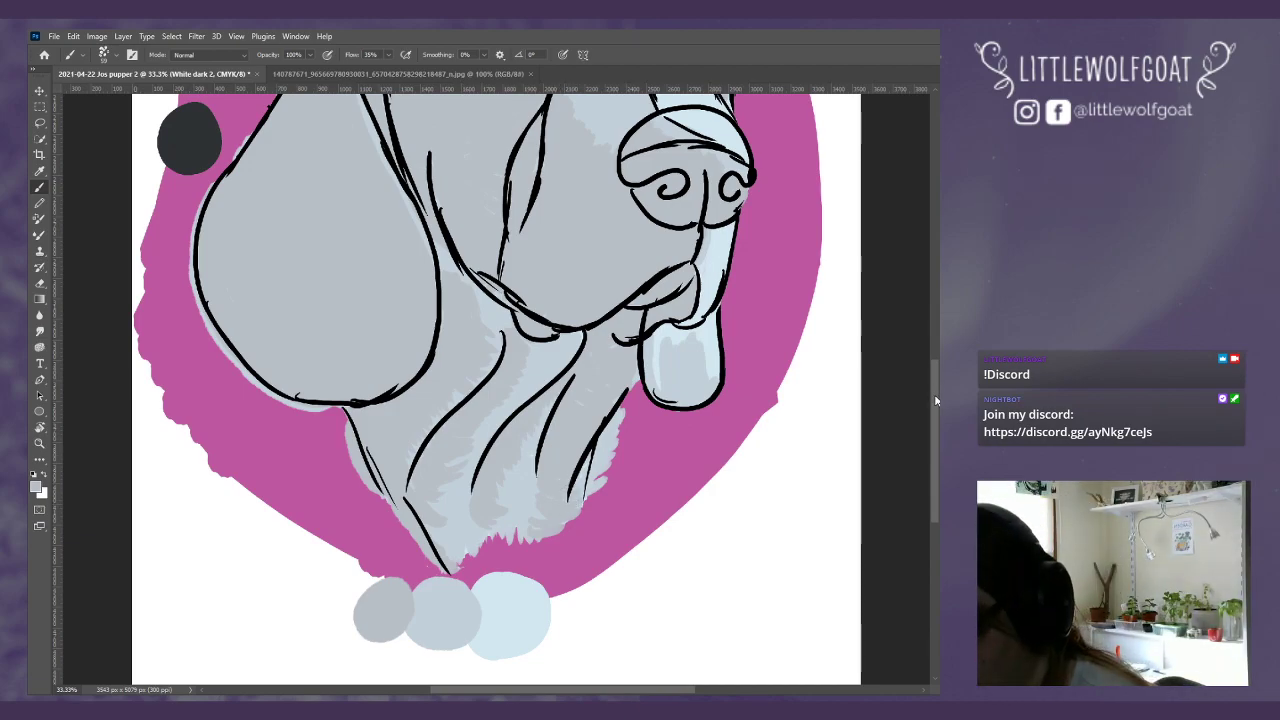
Step: Undo the last light-blue shading stroke and scroll down to the chin and neck
{"action": "scroll", "coordinate": [705, 360], "scroll_direction": "up", "scroll_amount": 5}
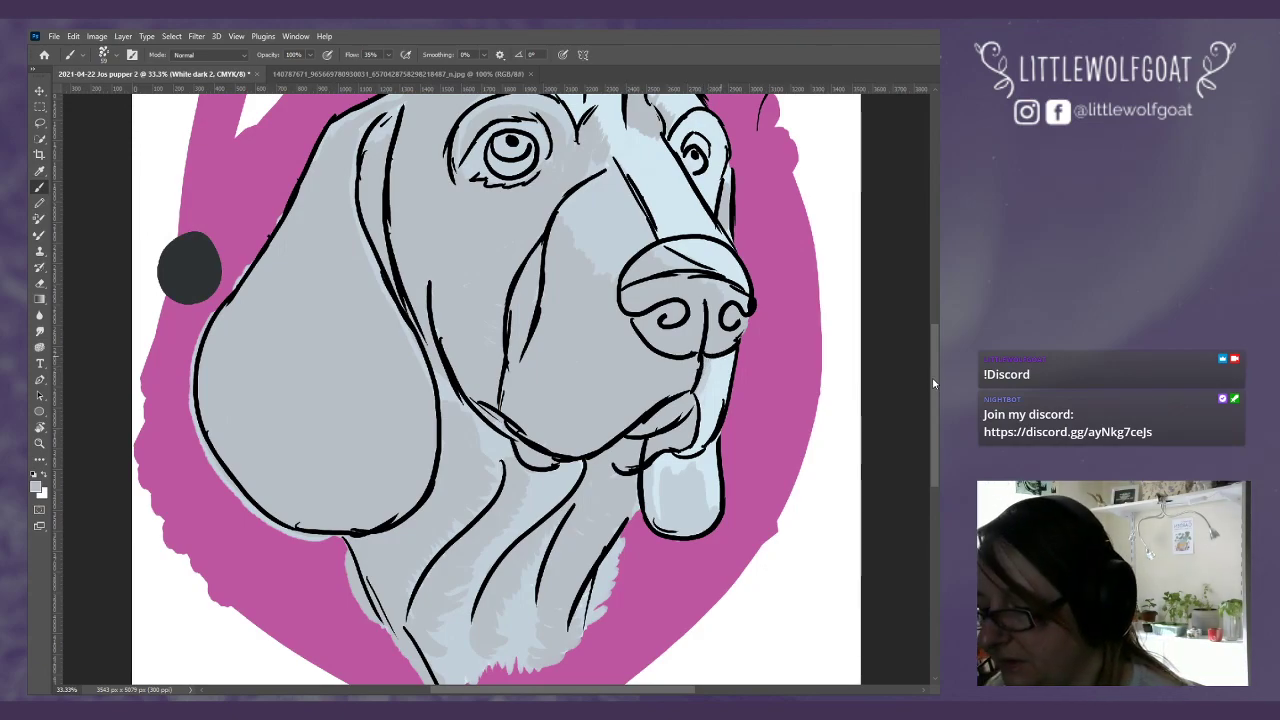
{"action": "scroll", "coordinate": [932, 354], "scroll_direction": "up", "scroll_amount": 6}
{"action": "key", "text": "ctrl+z"}
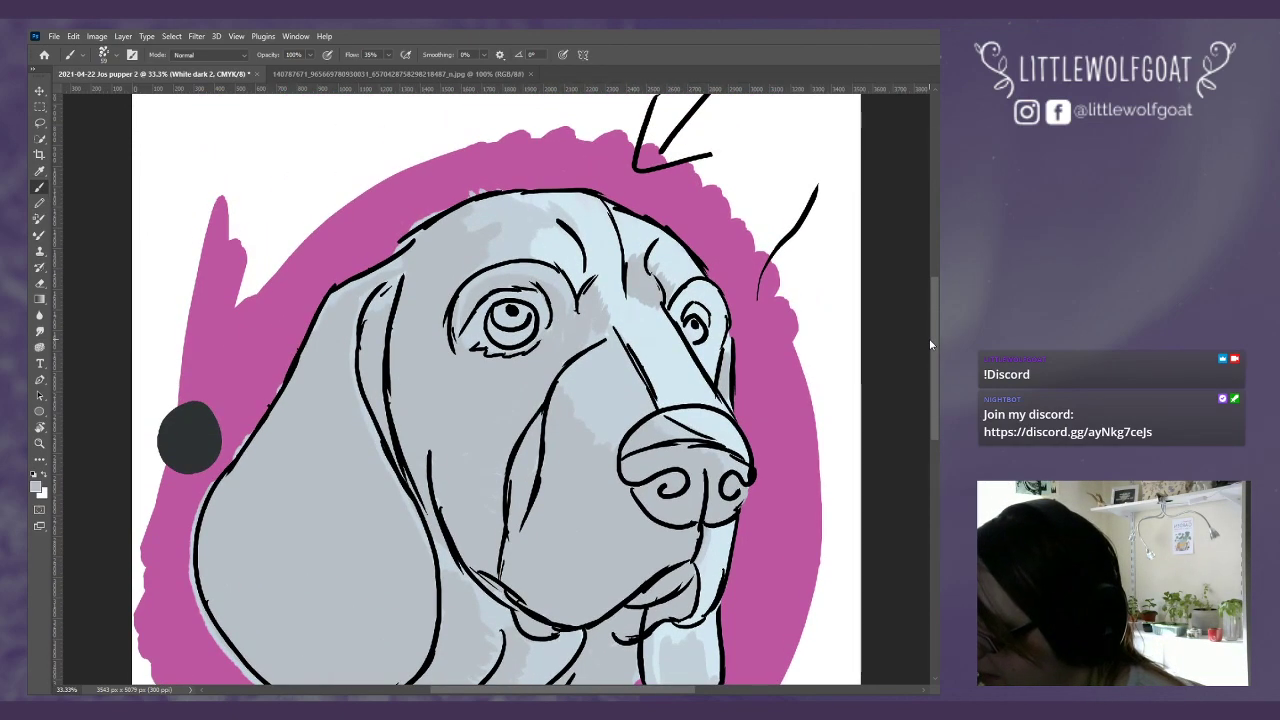
{"action": "left_click_drag", "start_coordinate": [930, 345], "coordinate": [936, 416]}
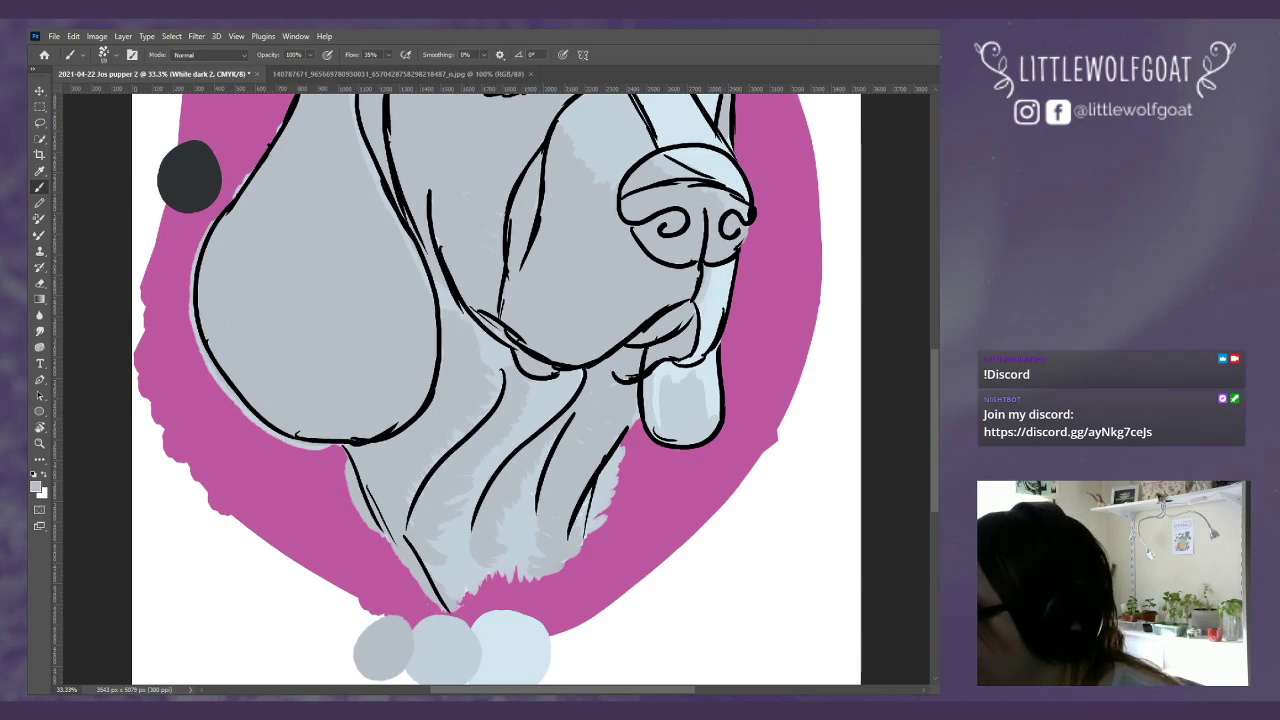
Step: Create a new empty layer named 'White light 1' from the Layer menu
{"action": "left_click", "coordinate": [122, 37]}
{"action": "mouse_move", "coordinate": [160, 46]}
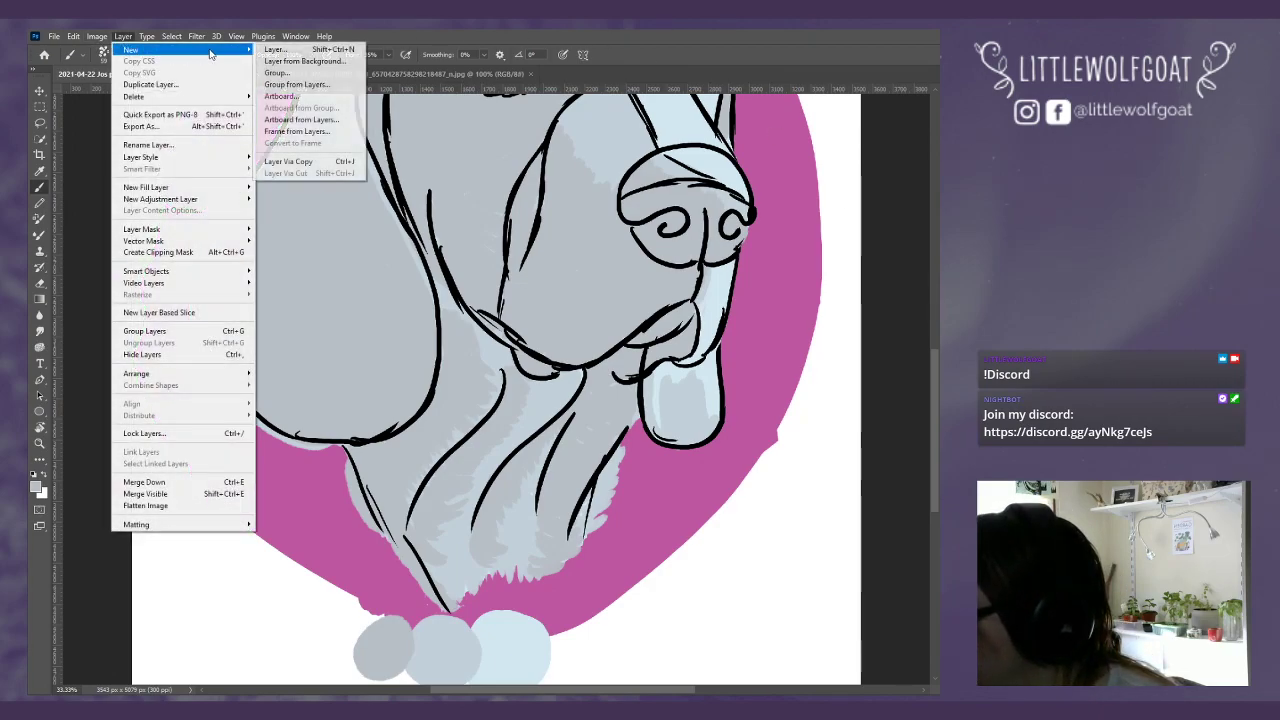
{"action": "left_click", "coordinate": [290, 47]}
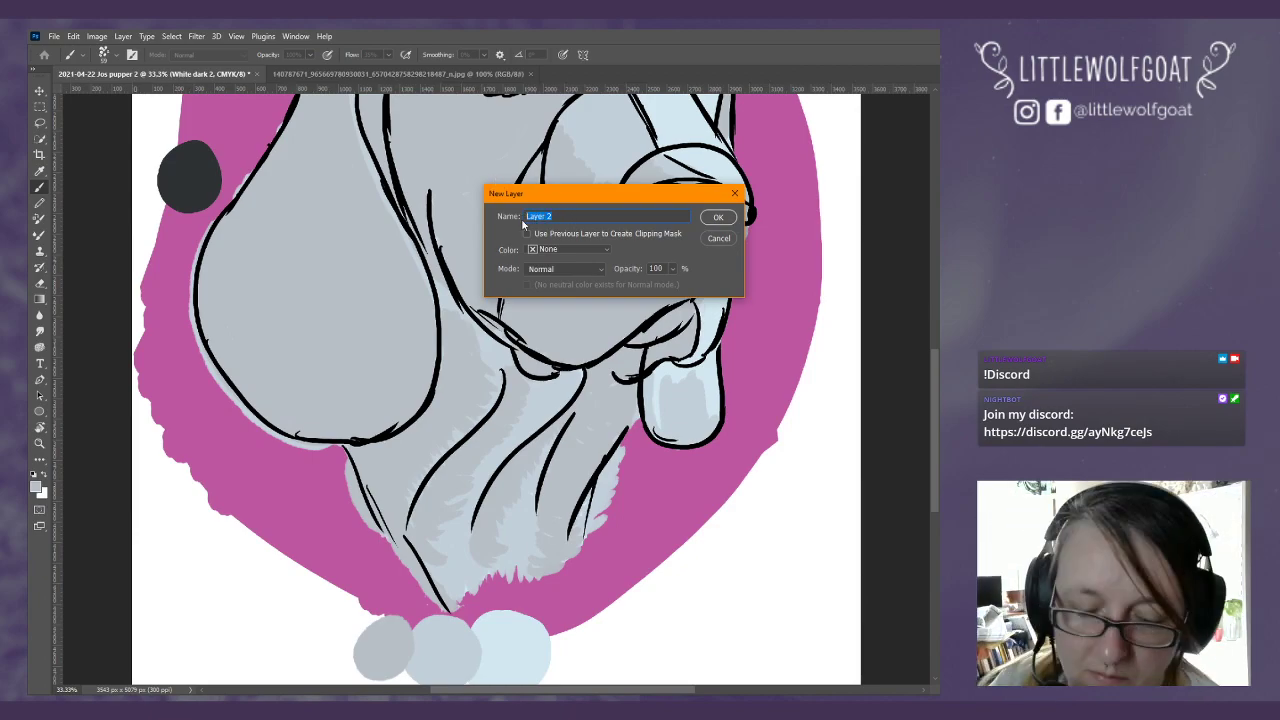
{"action": "type", "text": "White"}
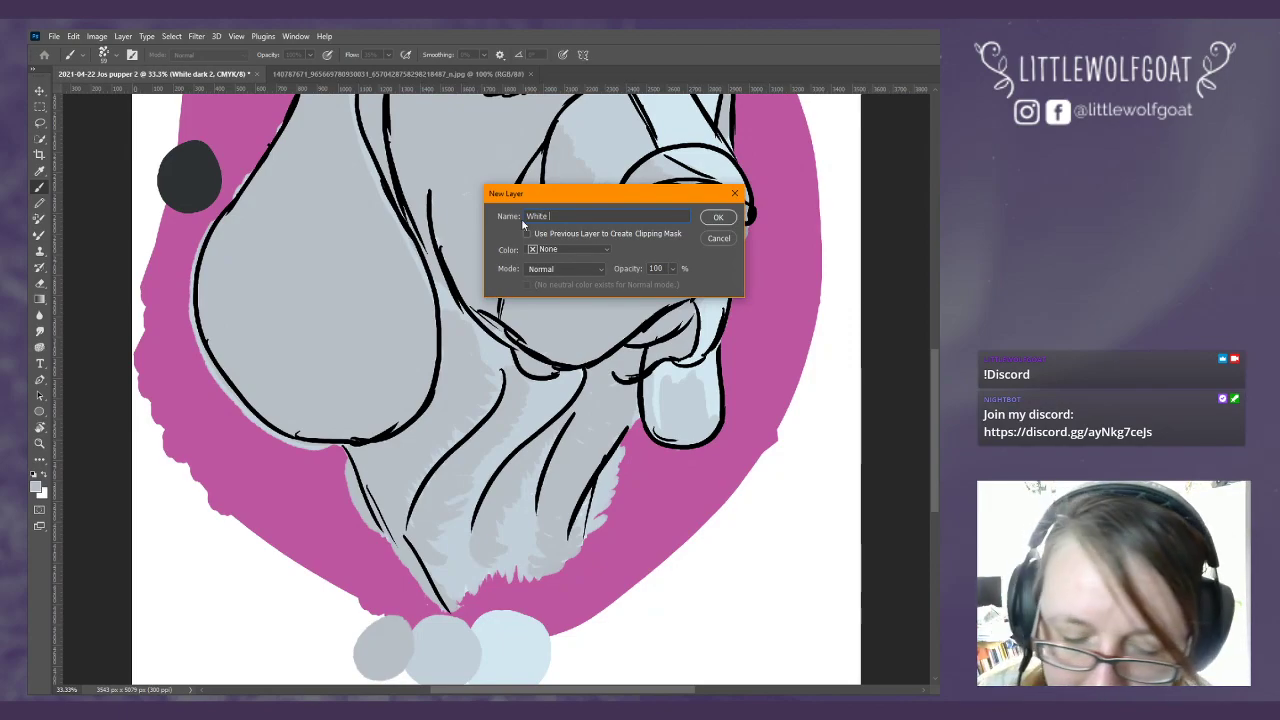
{"action": "type", "text": "light 1"}
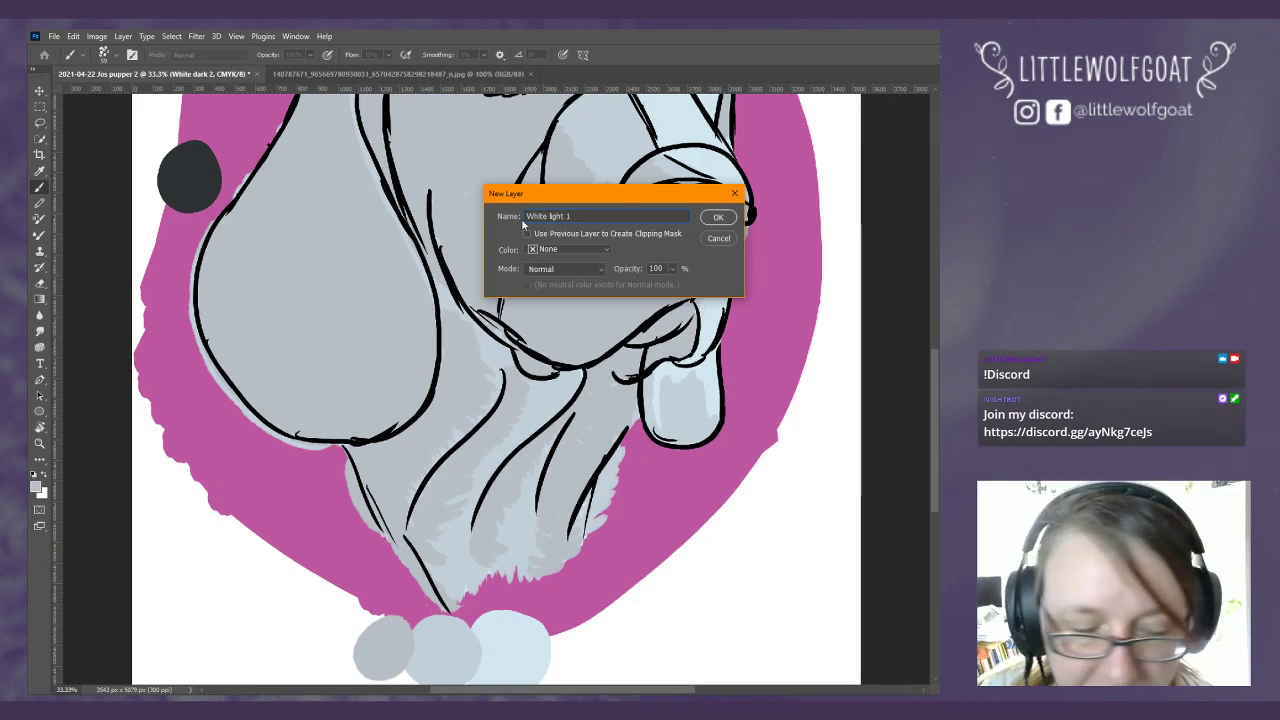
{"action": "key", "text": "Return"}
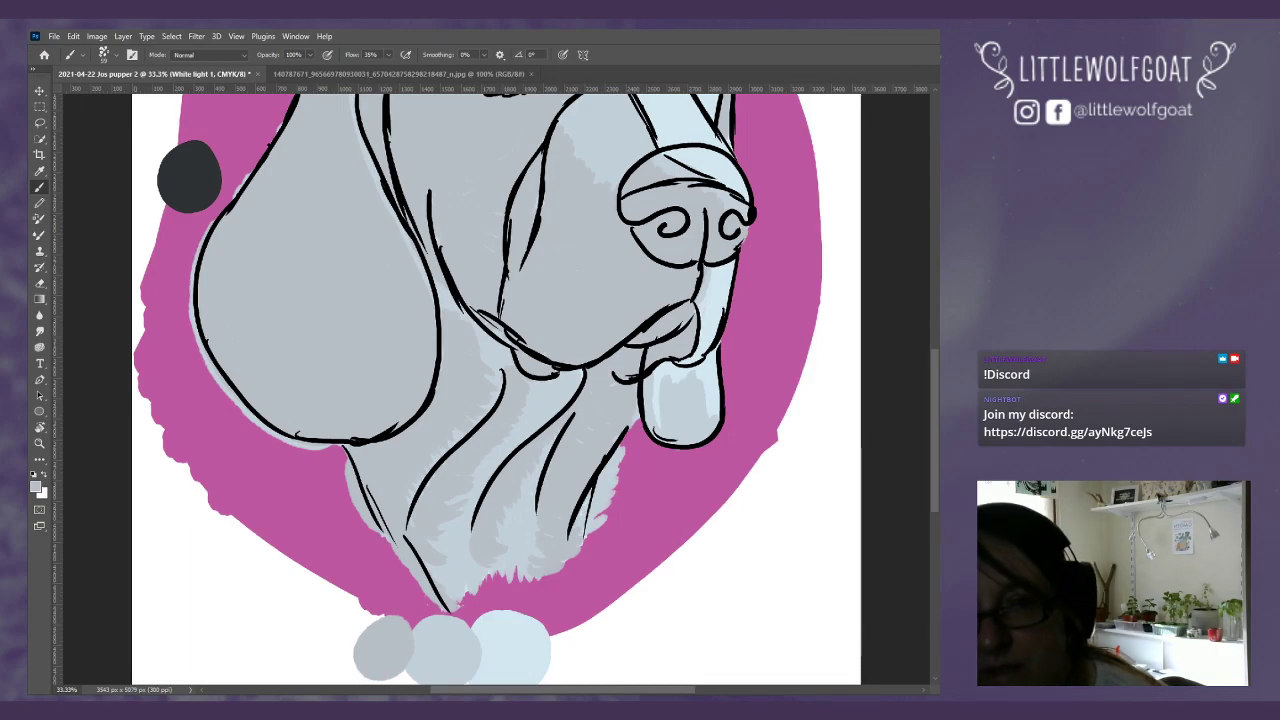
Step: Move from White light 1 through White Base to the Colours layer
{"action": "key", "text": "alt+bracketleft"}
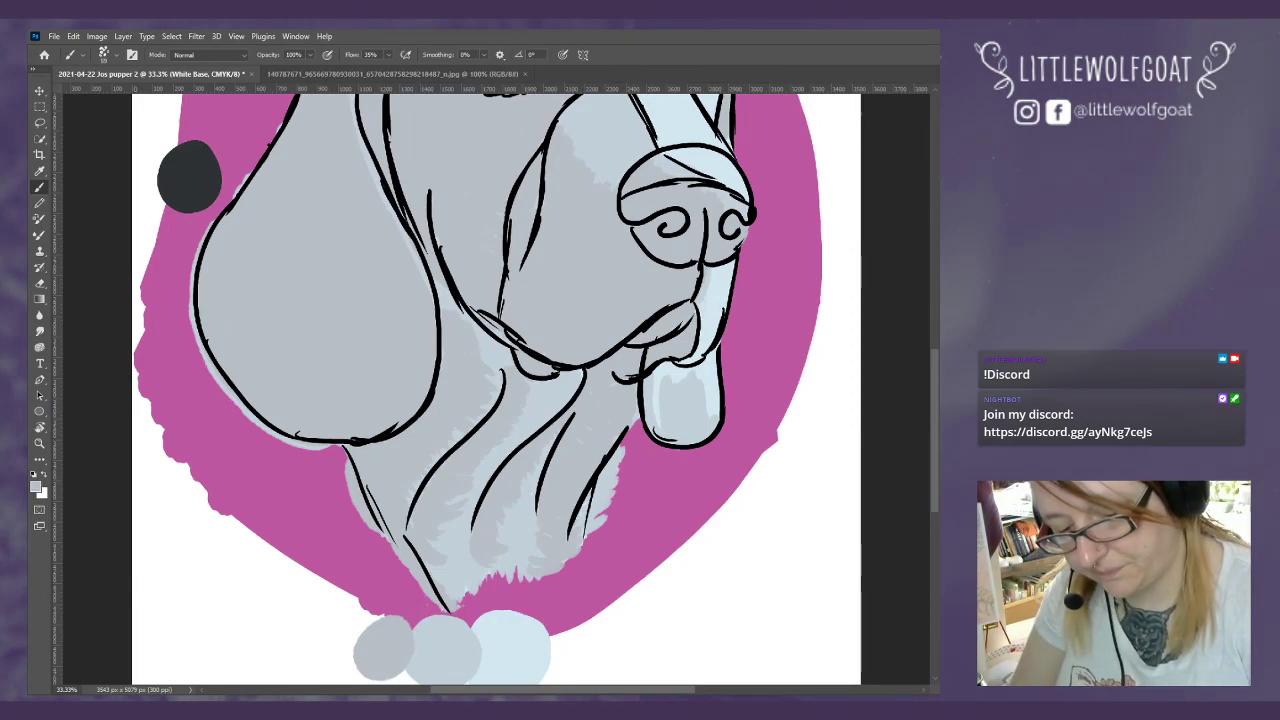
{"action": "key", "text": "alt+bracketright"}
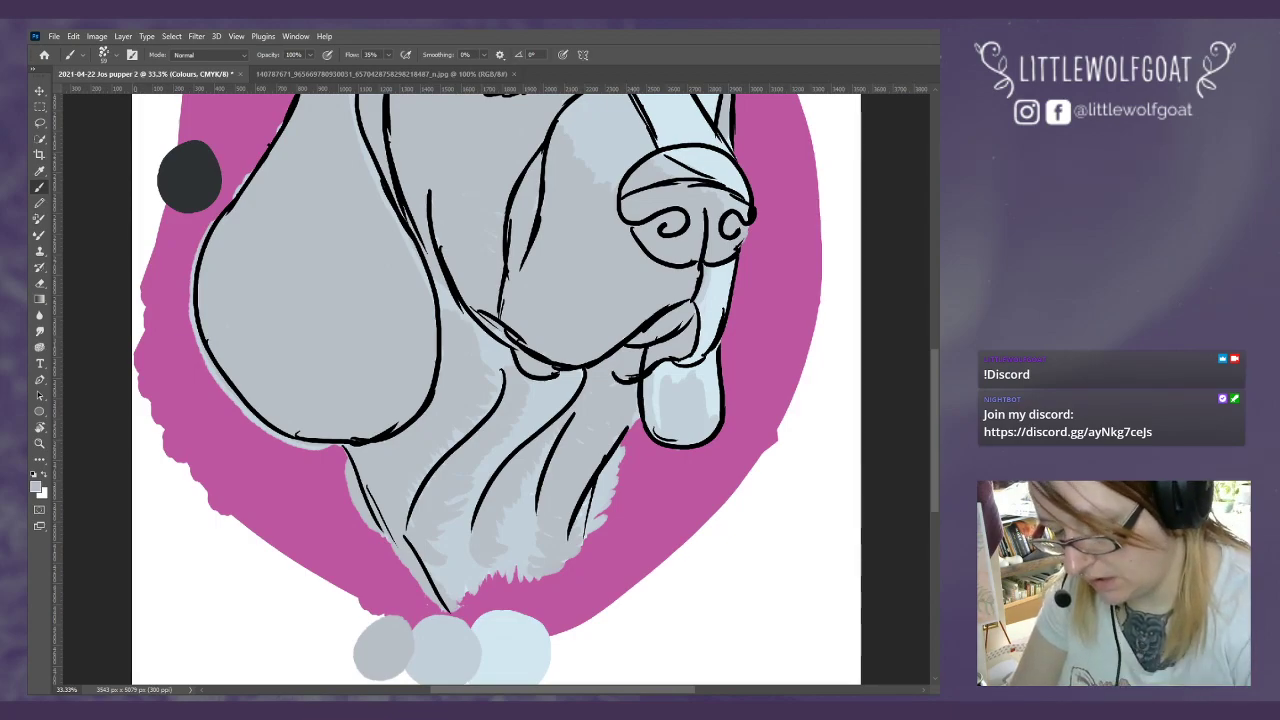
Step: Sample the light-blue swatch circle and brush a lighter swatch beside it
{"action": "left_click", "coordinate": [40, 171]}
{"action": "left_click", "coordinate": [522, 641]}
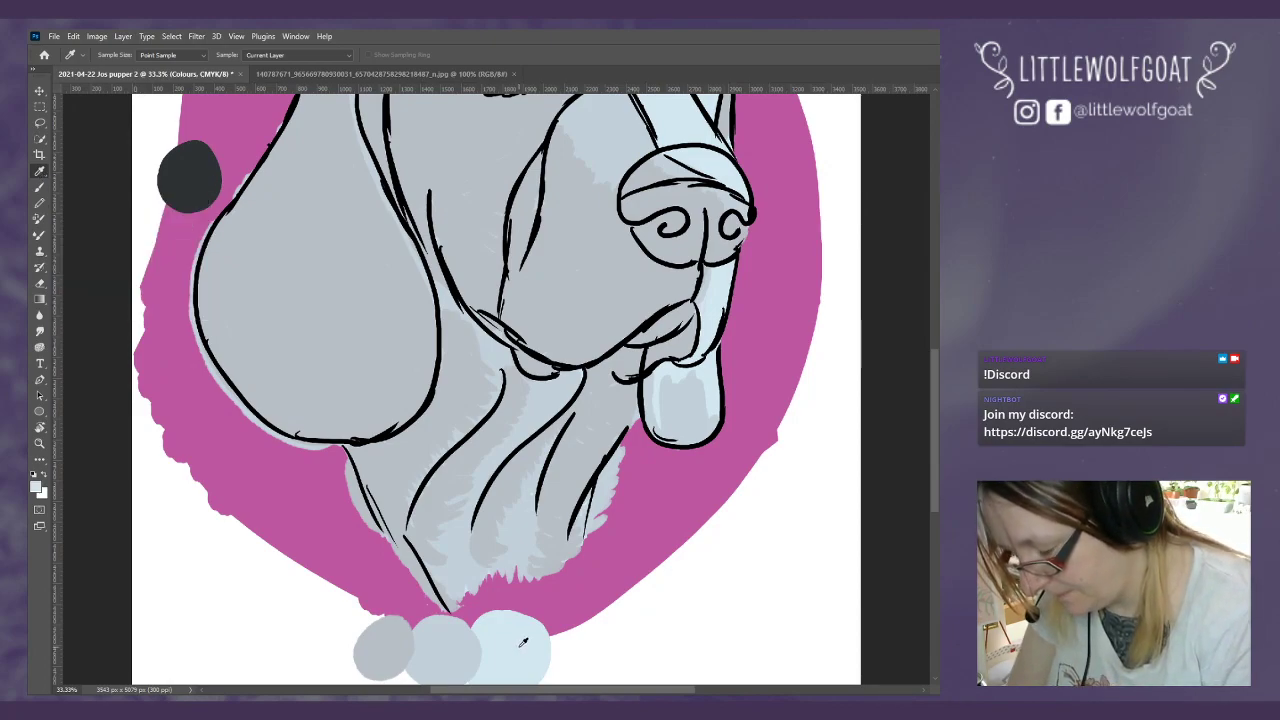
{"action": "left_click", "coordinate": [40, 187]}
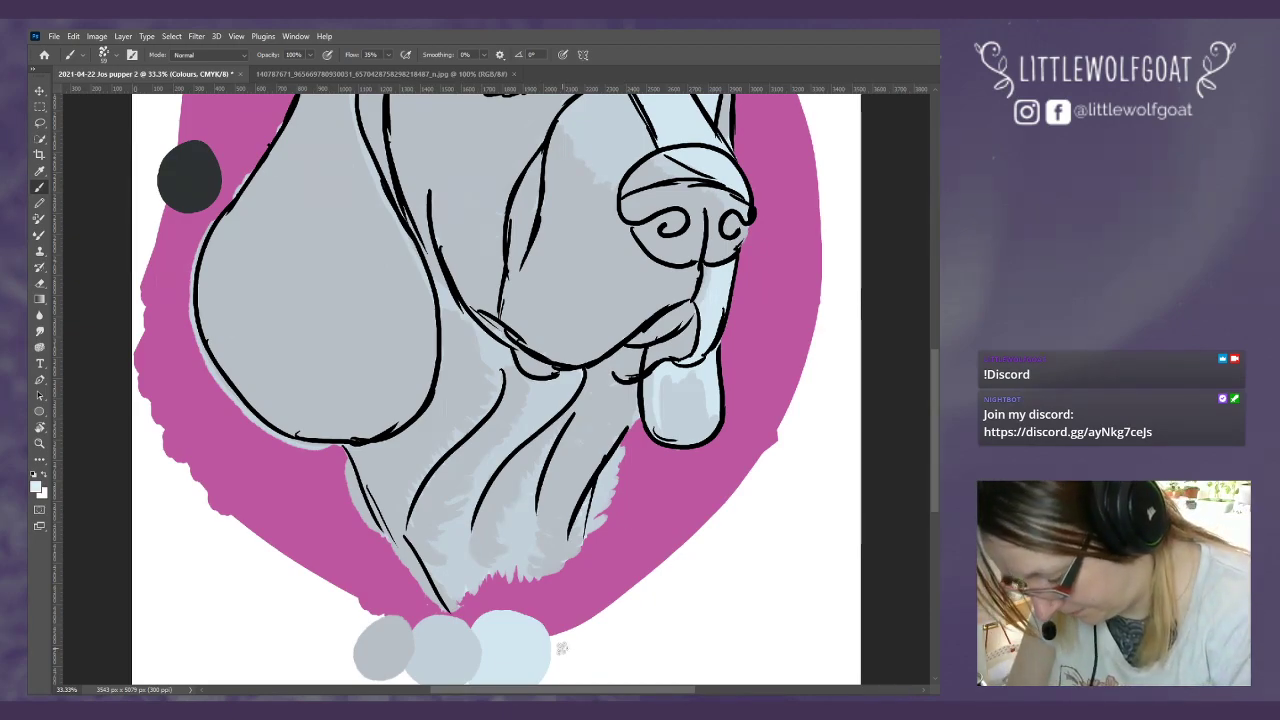
{"action": "mouse_move", "coordinate": [560, 650]}
{"action": "left_mouse_down"}
{"action": "mouse_move", "coordinate": [585, 641]}
{"action": "mouse_move", "coordinate": [568, 663]}
{"action": "mouse_move", "coordinate": [582, 659]}
{"action": "mouse_move", "coordinate": [555, 665]}
{"action": "mouse_move", "coordinate": [551, 634]}
{"action": "left_mouse_up"}
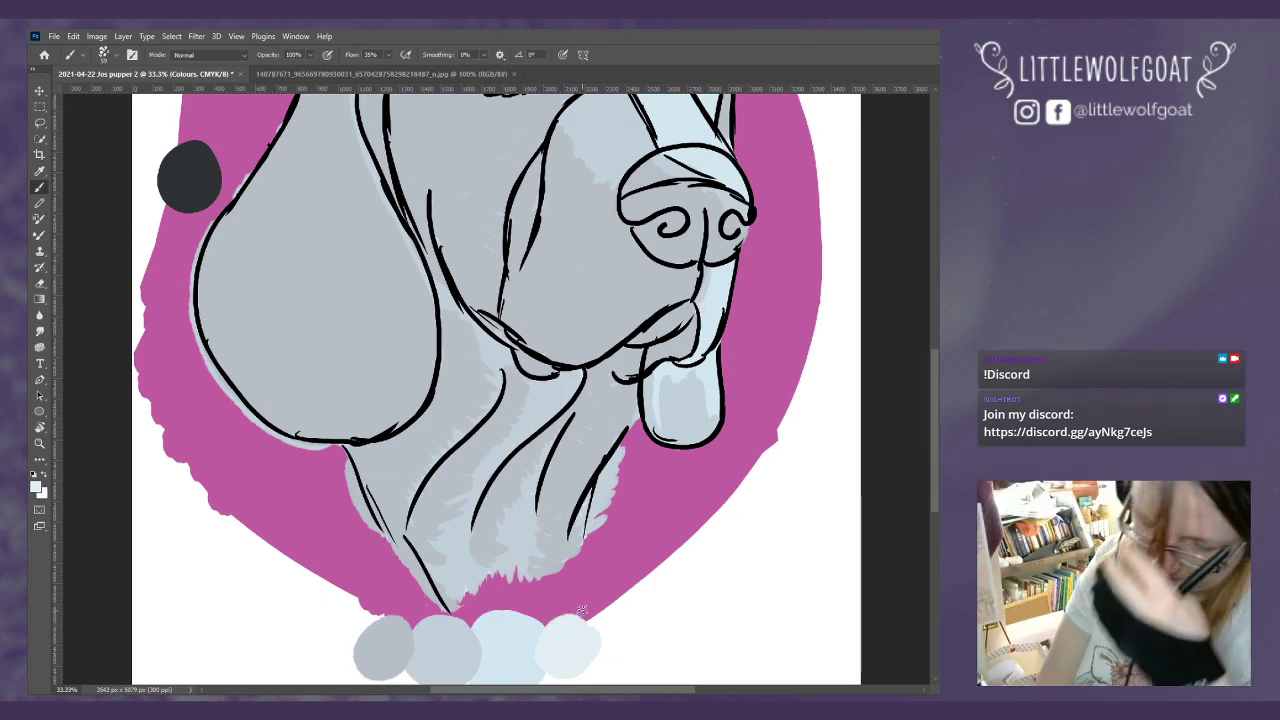
{"action": "left_click_drag", "start_coordinate": [933, 433], "coordinate": [933, 370]}
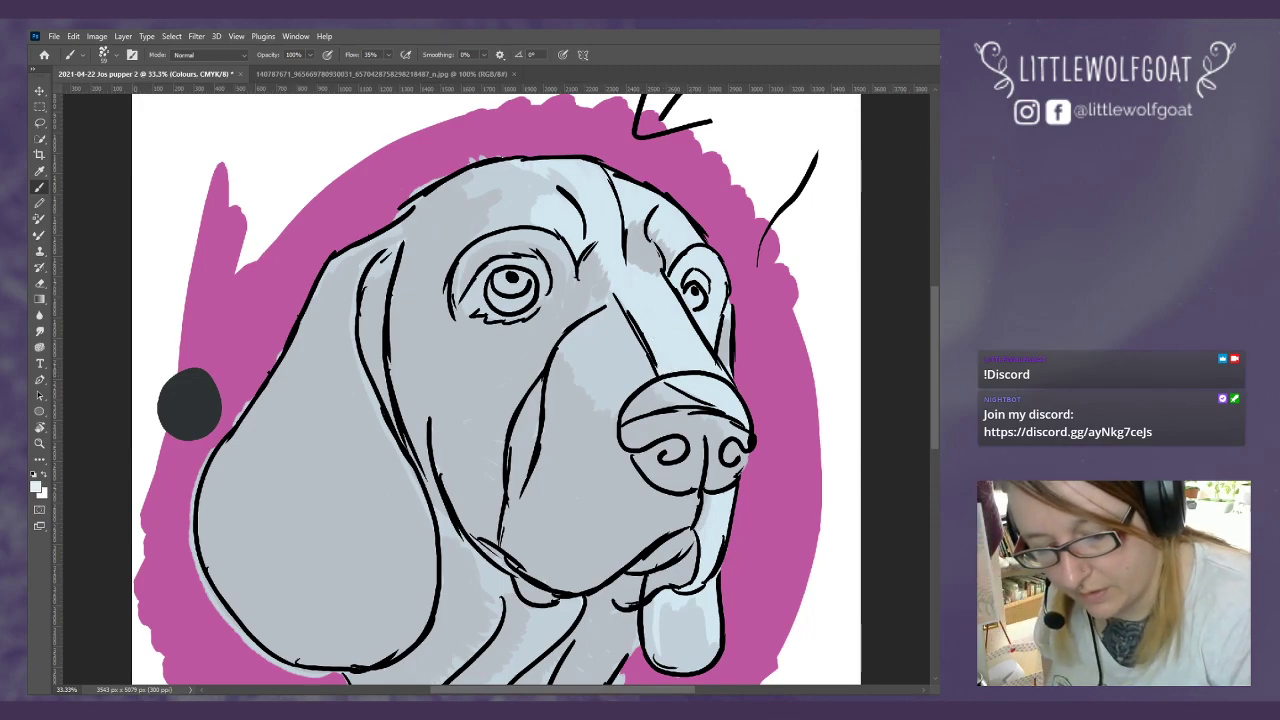
Step: On the White light 1 layer, brush white highlights along the muzzle, forehead and right face
{"action": "key", "text": "alt+]"}
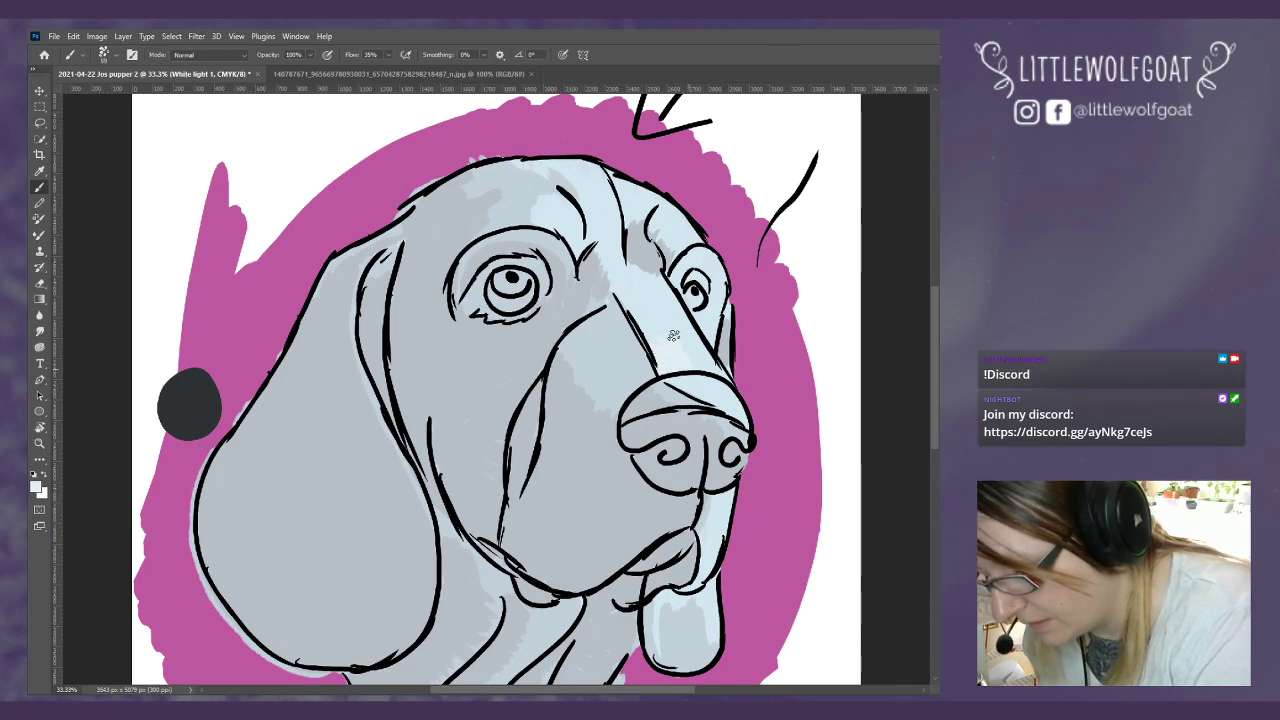
{"action": "left_click_drag", "start_coordinate": [693, 366], "coordinate": [698, 342]}
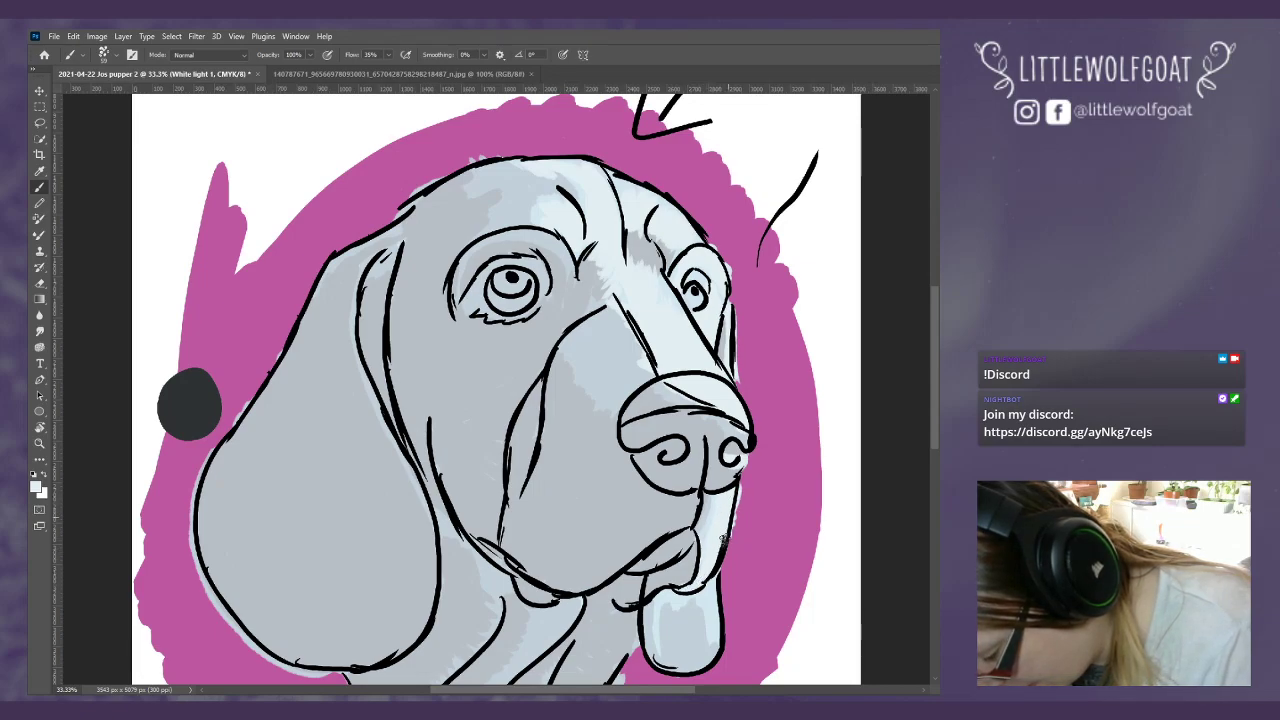
{"action": "scroll", "coordinate": [928, 469], "scroll_direction": "down", "scroll_amount": 5}
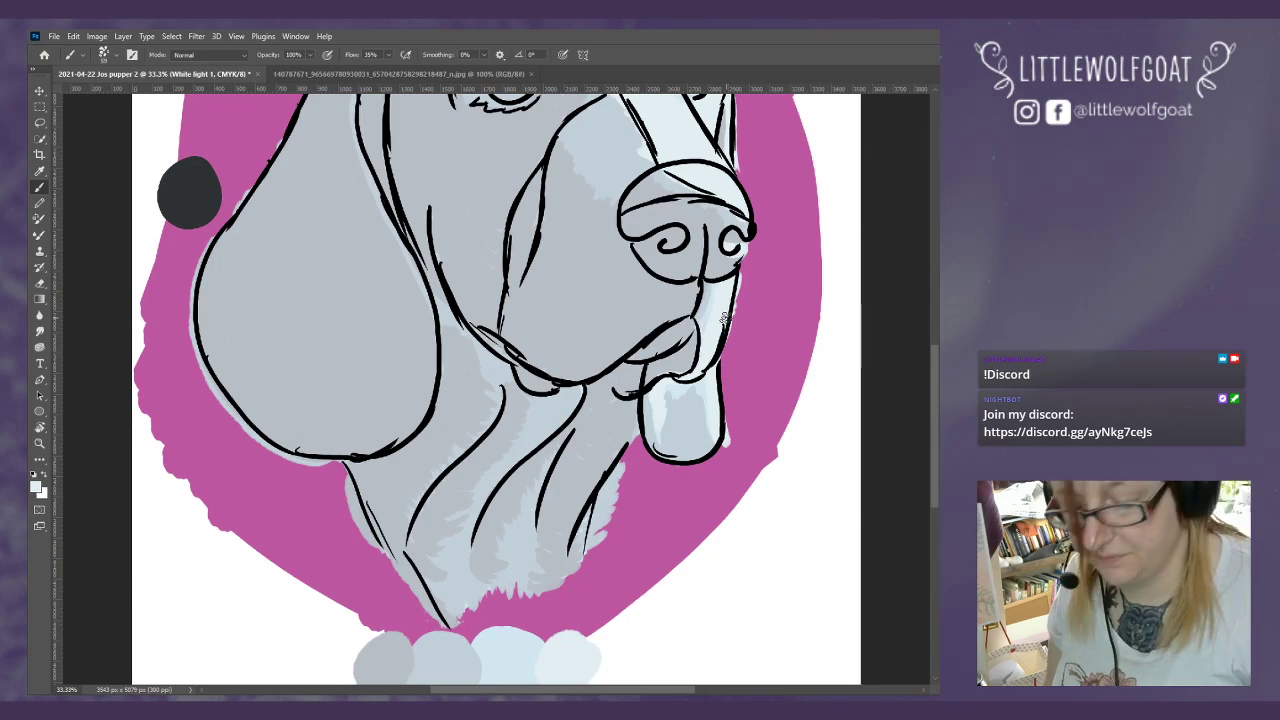
{"action": "left_click_drag", "start_coordinate": [934, 385], "coordinate": [921, 311]}
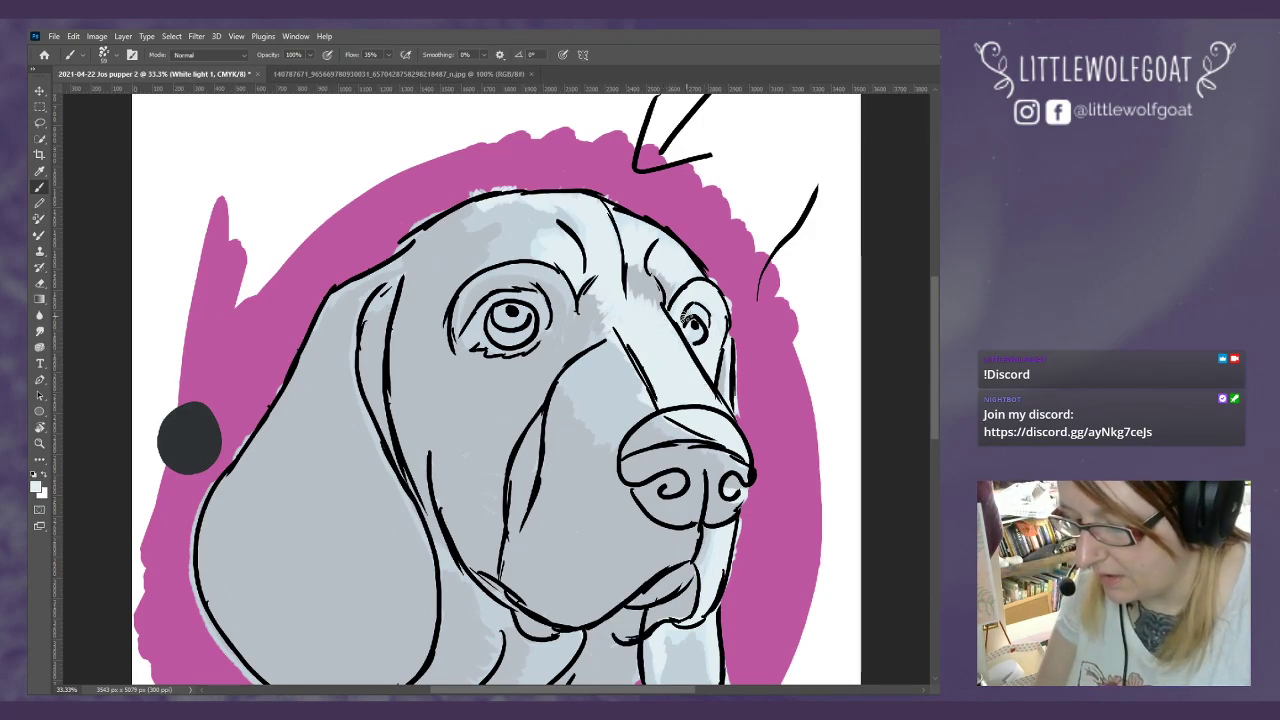
{"action": "scroll", "coordinate": [937, 422], "scroll_direction": "down", "scroll_amount": 3}
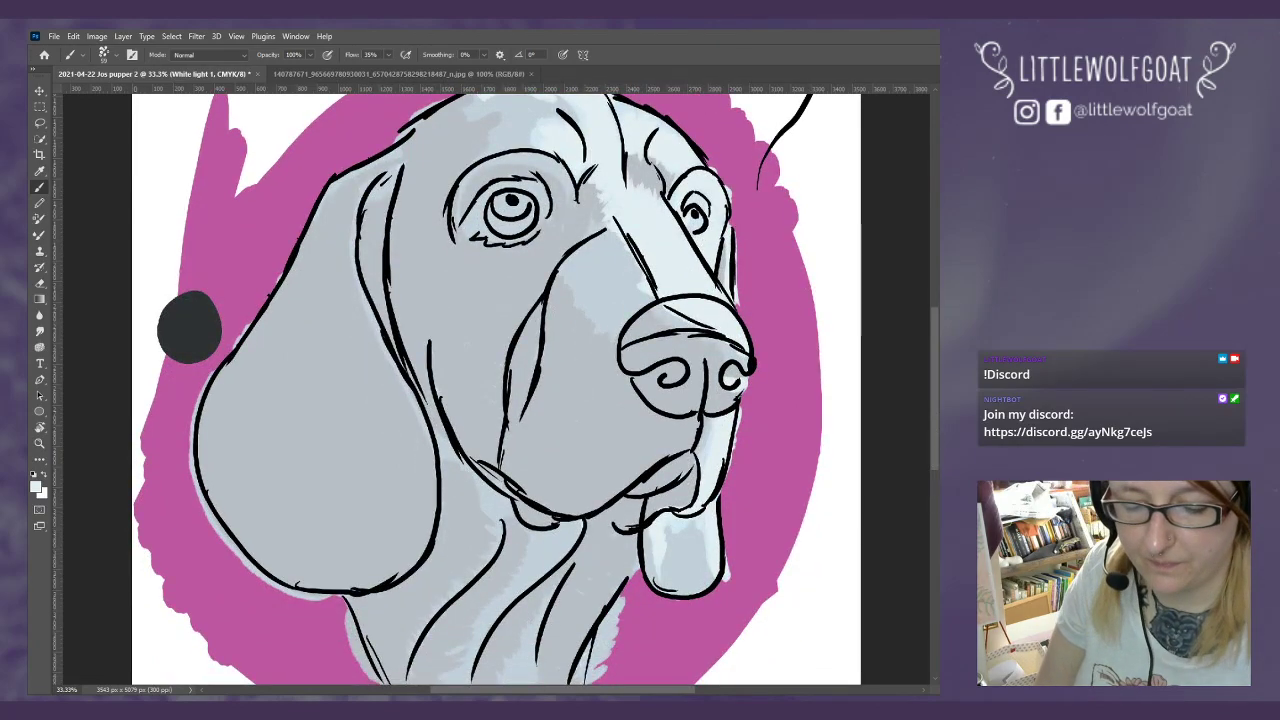
Step: Create a new layer named 'White light 2' from Layer > New > Layer
{"action": "left_click", "coordinate": [124, 37]}
{"action": "mouse_move", "coordinate": [132, 49]}
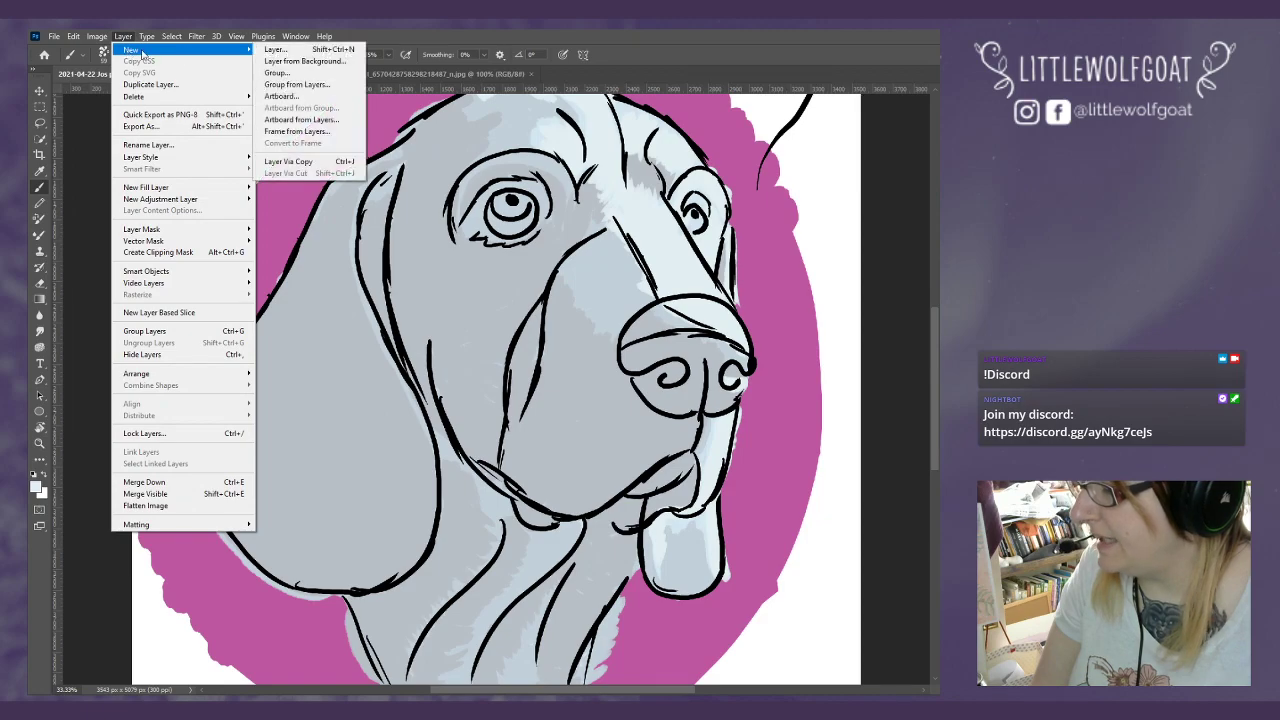
{"action": "left_click", "coordinate": [284, 50]}
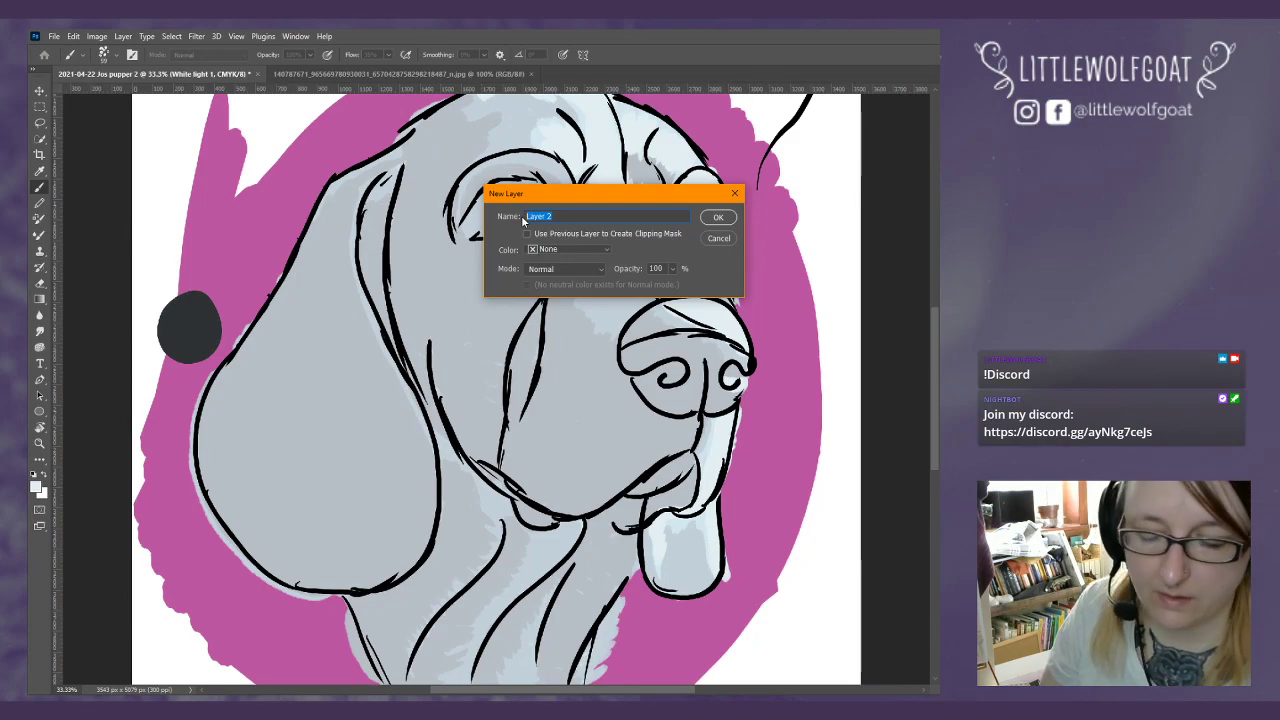
{"action": "left_click", "coordinate": [560, 217]}
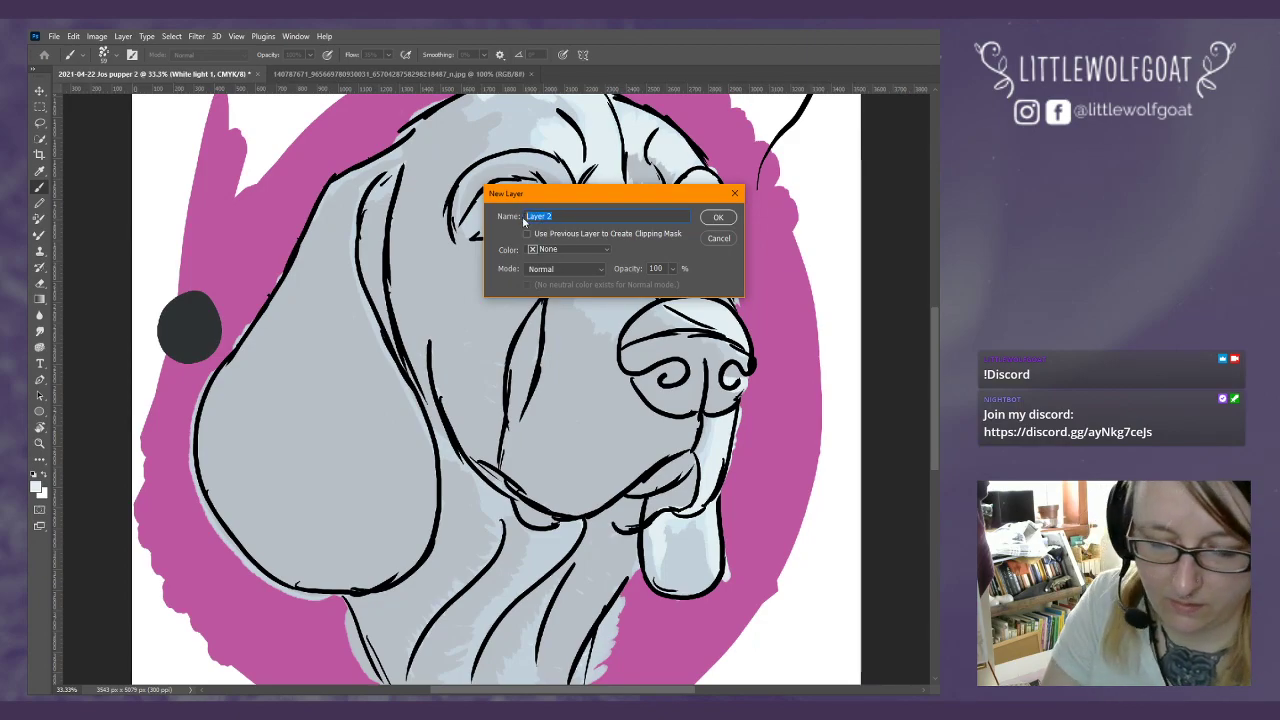
{"action": "type", "text": "W"}
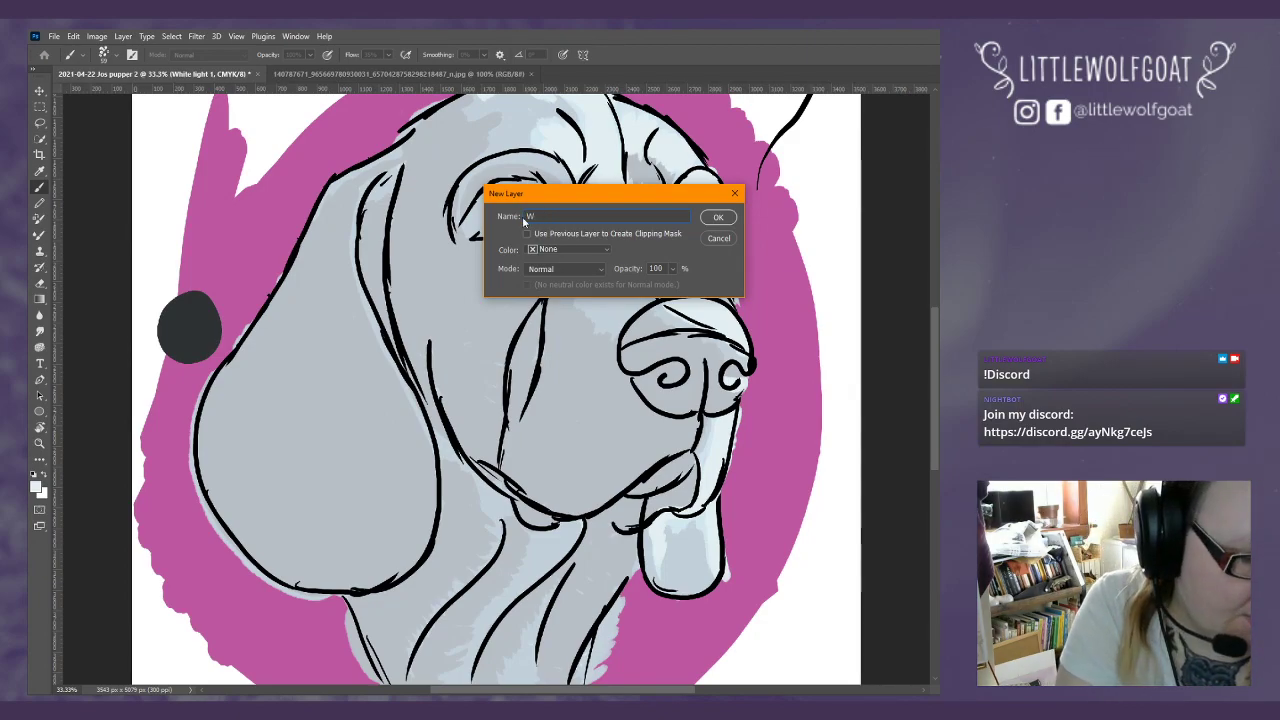
{"action": "type", "text": "hite l"}
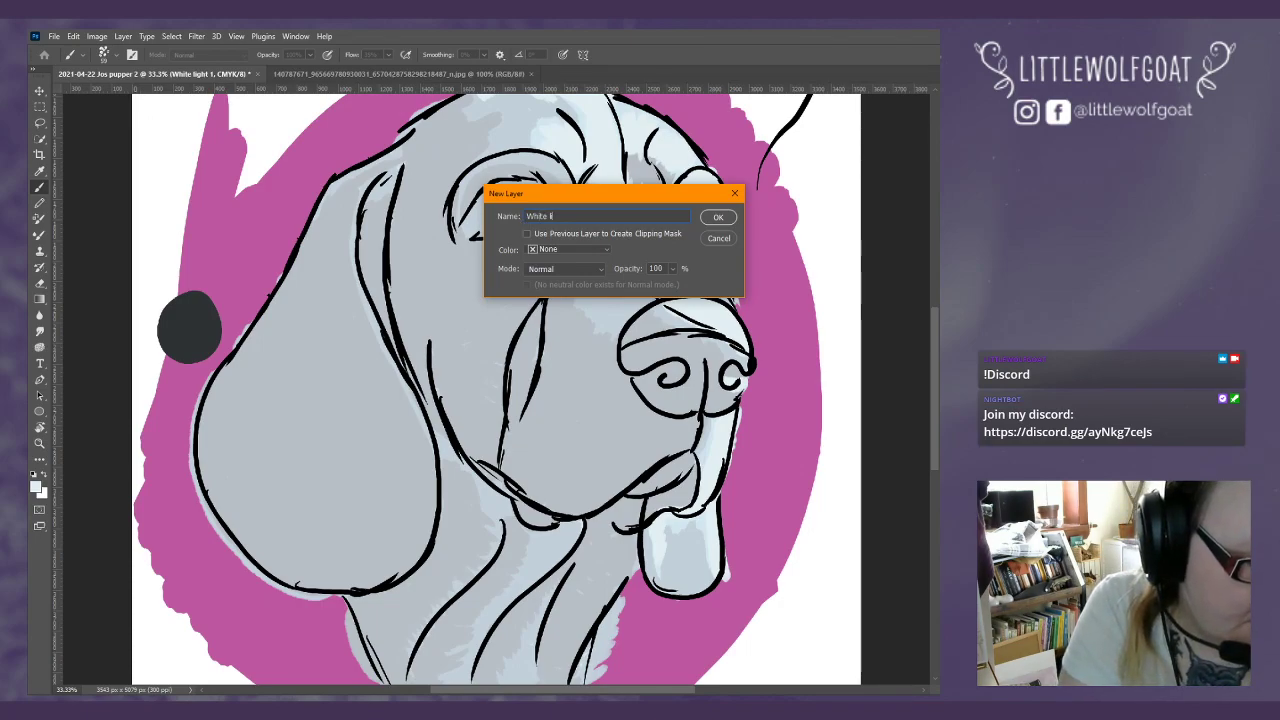
{"action": "type", "text": "ight 2"}
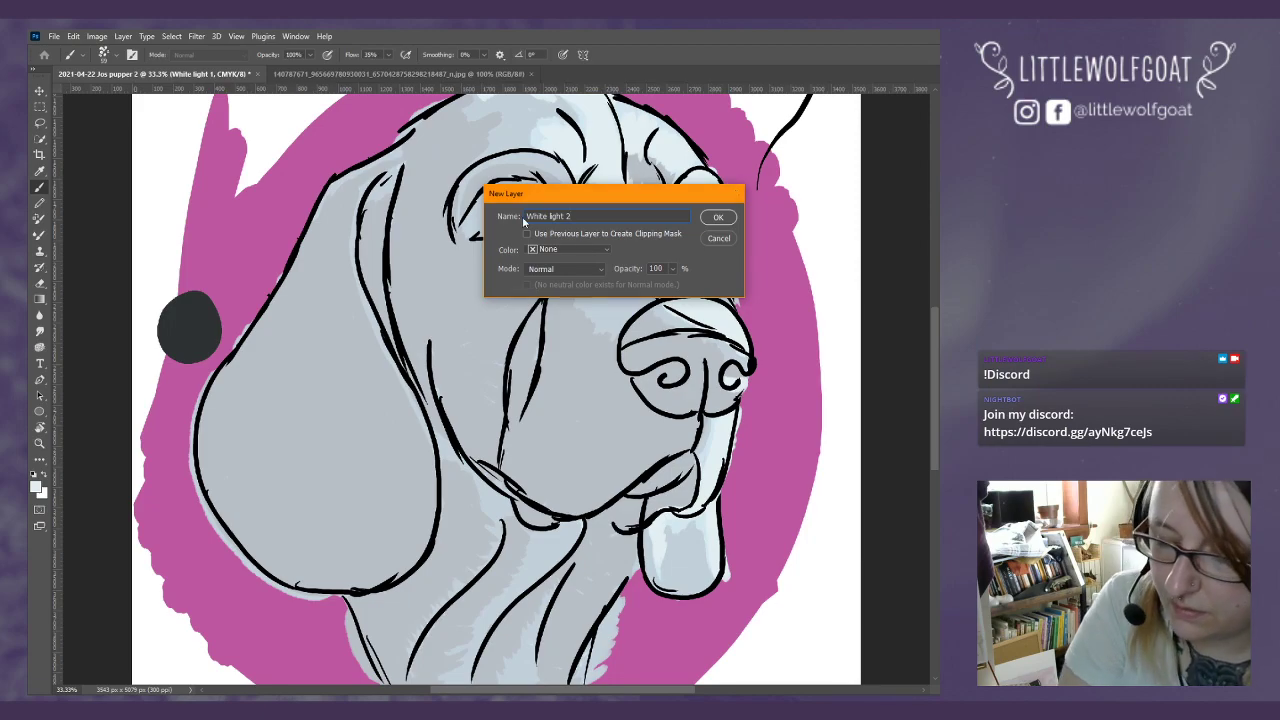
{"action": "key", "text": "Return"}
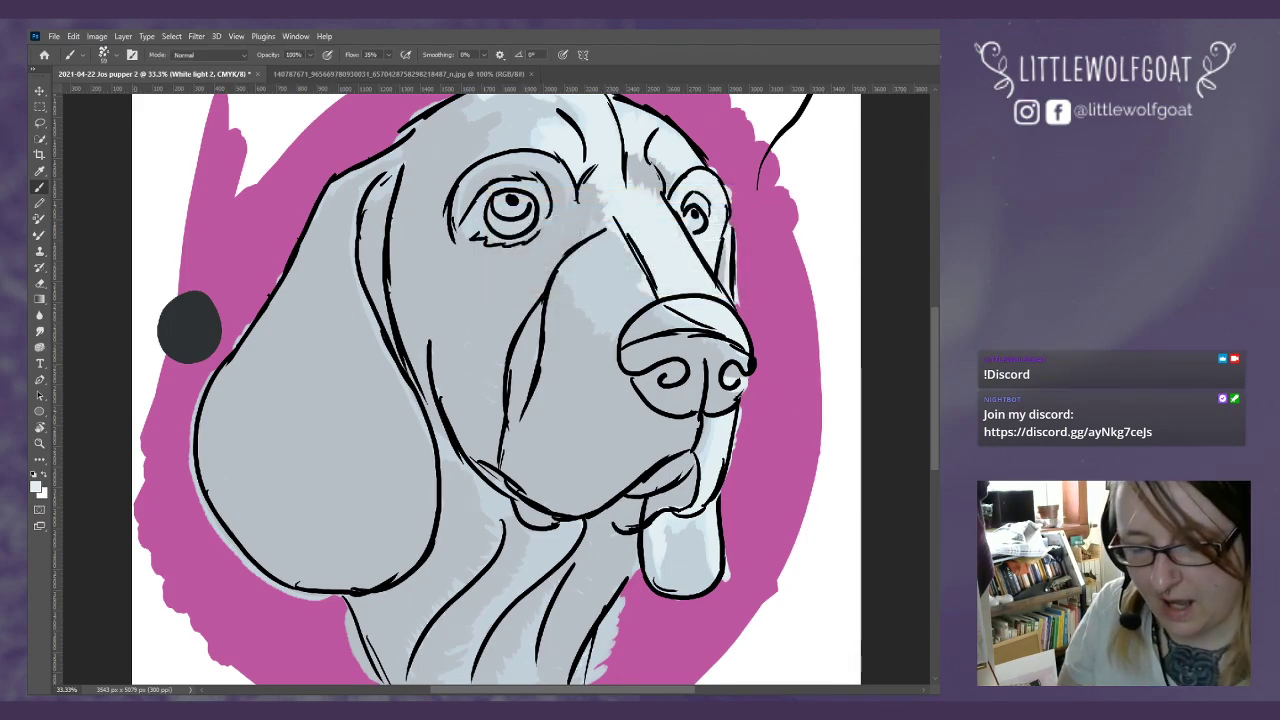
Step: On the Colours layer, paint a paler swatch after the last colour circle, then return to White light 2
{"action": "key", "text": "alt+bracketleft"}
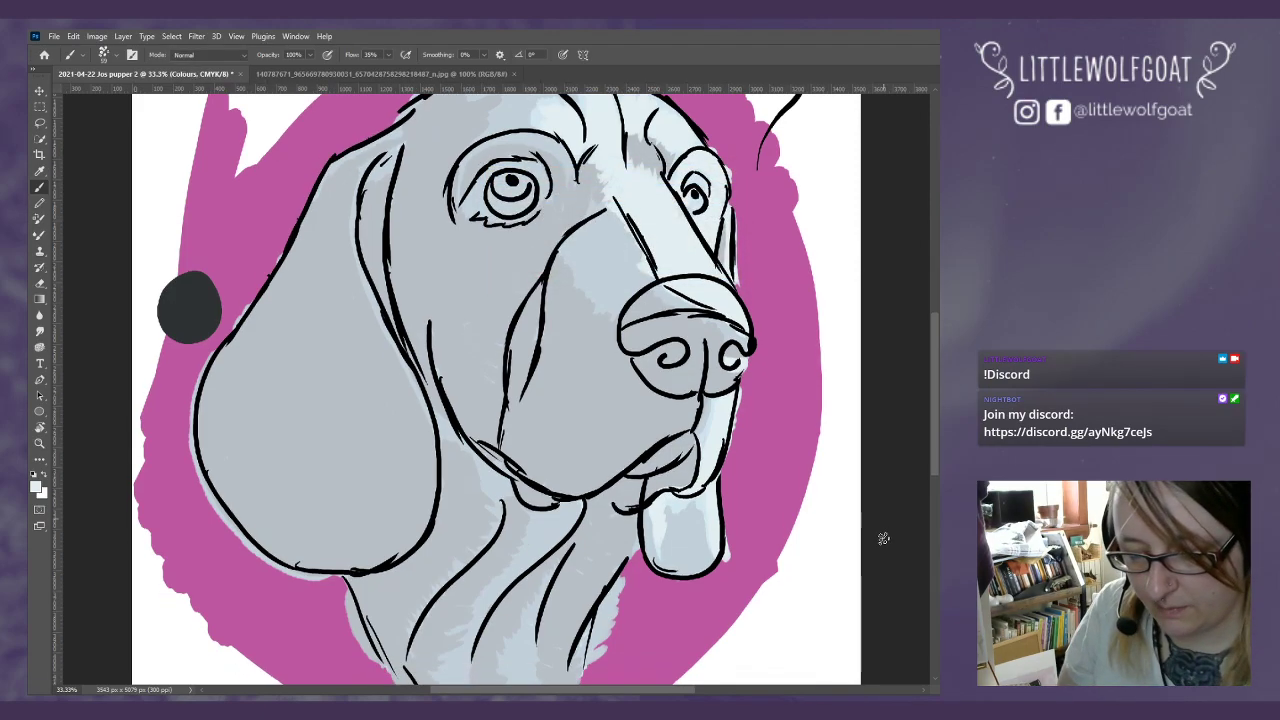
{"action": "scroll", "coordinate": [885, 538], "scroll_direction": "down", "scroll_amount": 5}
{"action": "scroll", "coordinate": [885, 538], "scroll_direction": "down", "scroll_amount": 6}
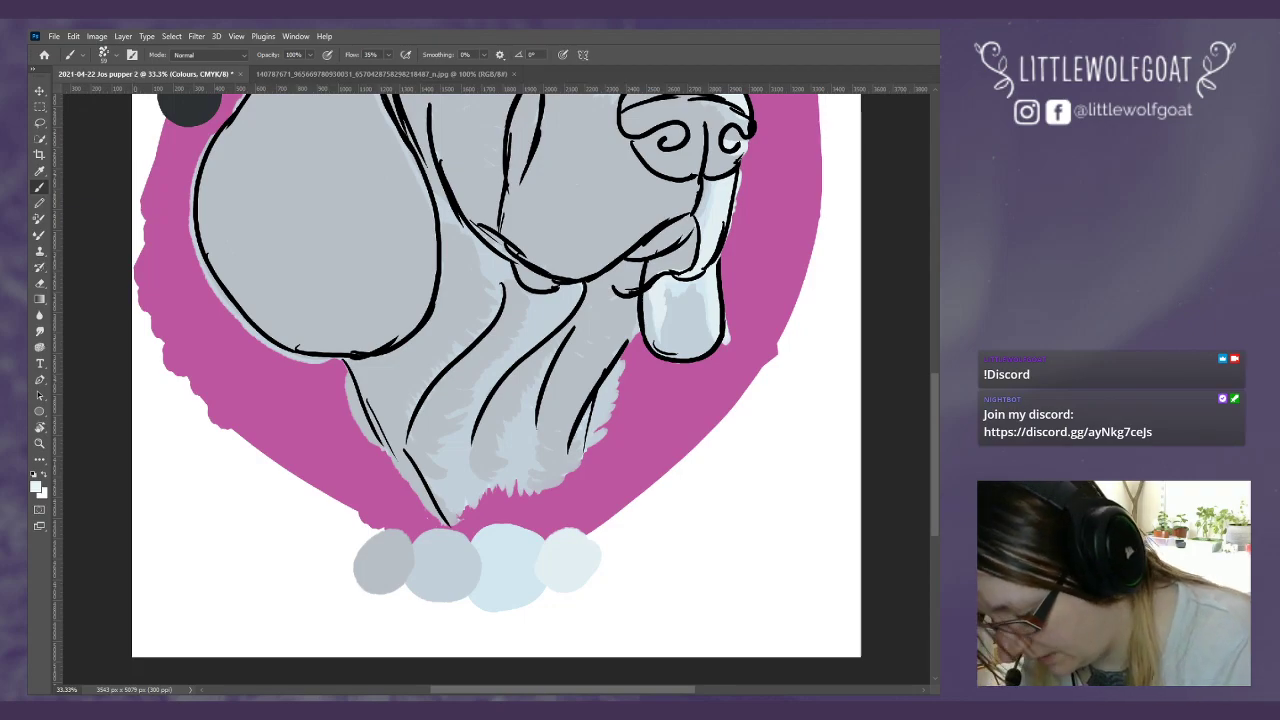
{"action": "left_click", "coordinate": [612, 565]}
{"action": "left_click_drag", "start_coordinate": [629, 569], "coordinate": [617, 591]}
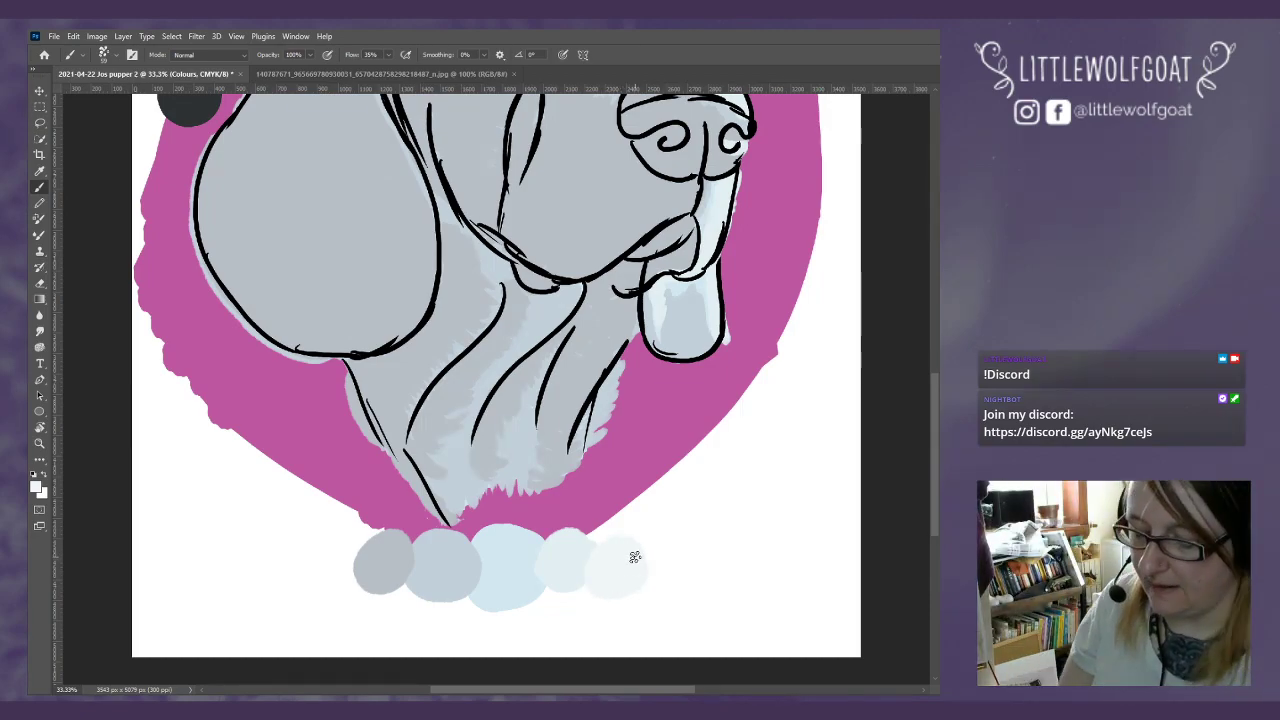
{"action": "left_click_drag", "start_coordinate": [934, 404], "coordinate": [928, 294]}
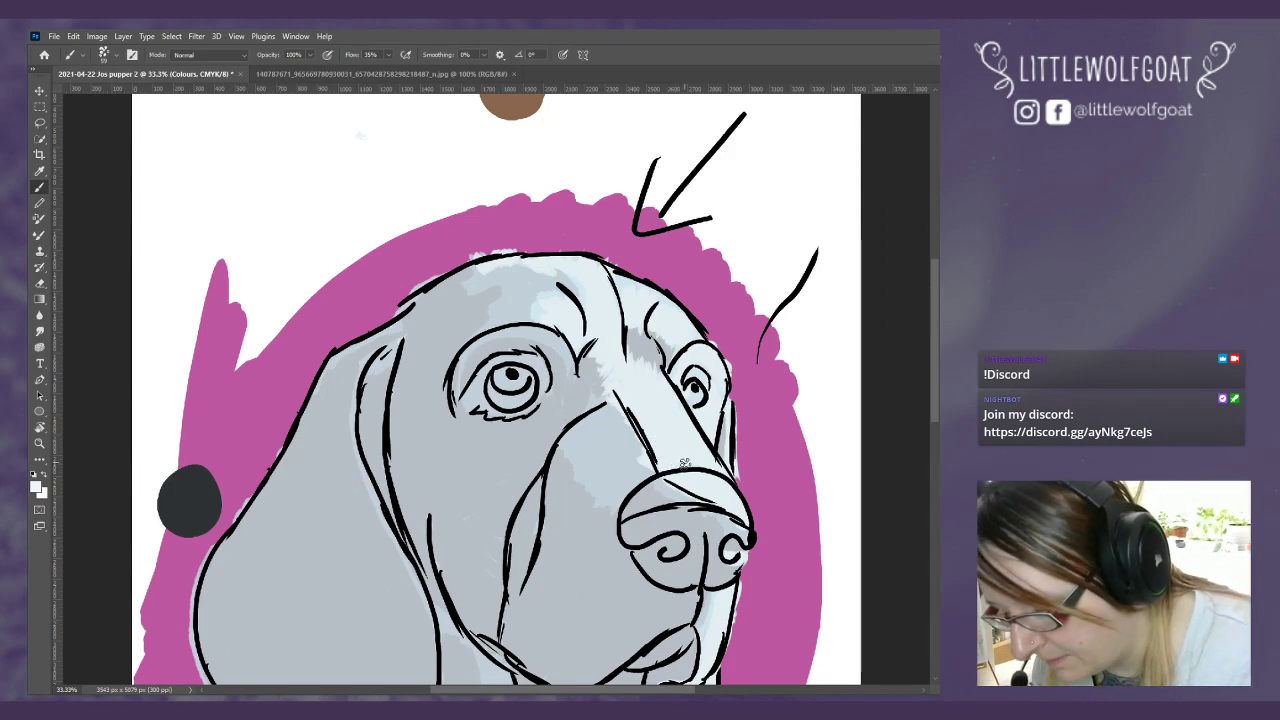
{"action": "key", "text": "alt+bracketright"}
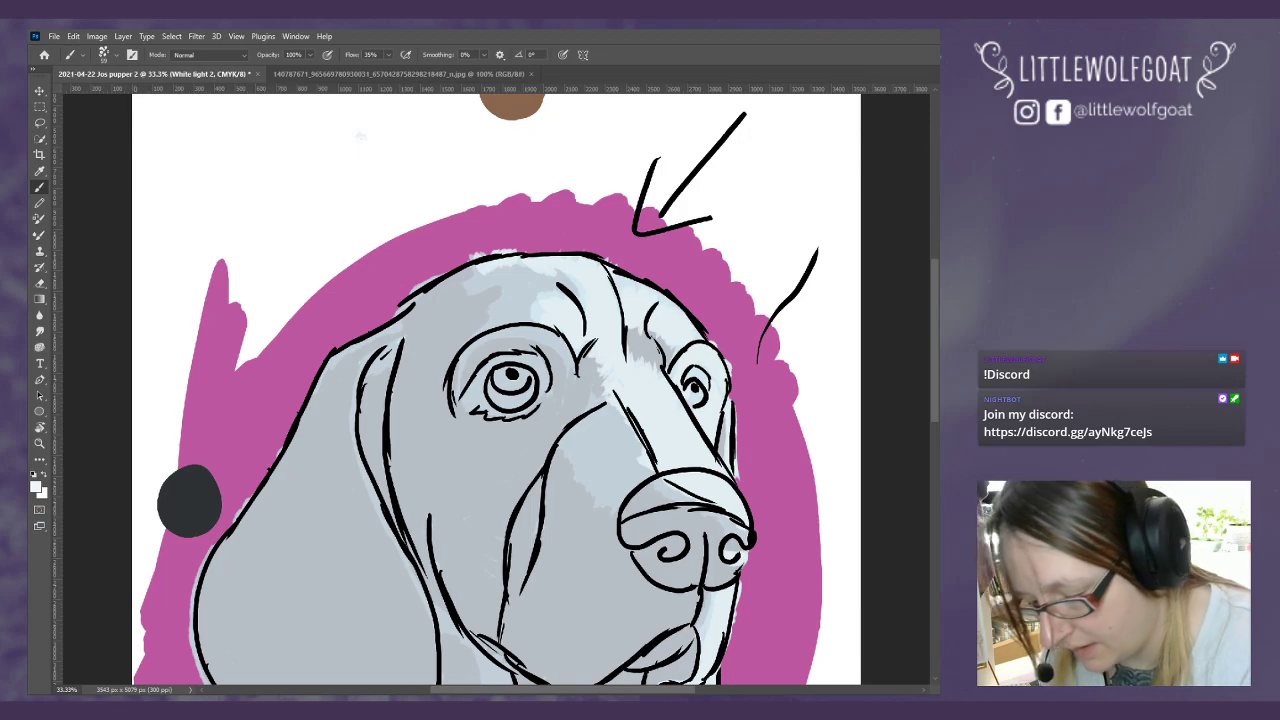
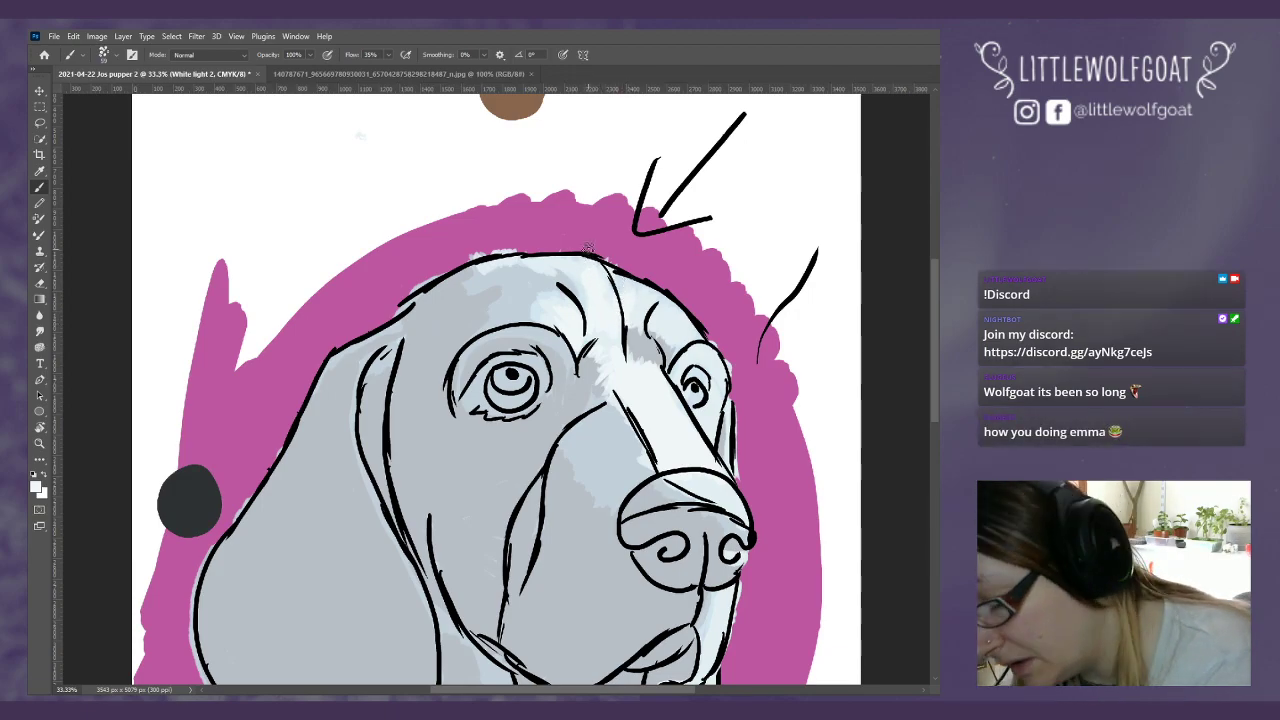
Step: Paint pale blue-white strokes on White light 2 along the forehead's top edge
{"action": "mouse_move", "coordinate": [540, 260]}
{"action": "left_mouse_down"}
{"action": "mouse_move", "coordinate": [570, 243]}
{"action": "mouse_move", "coordinate": [606, 254]}
{"action": "left_mouse_up"}
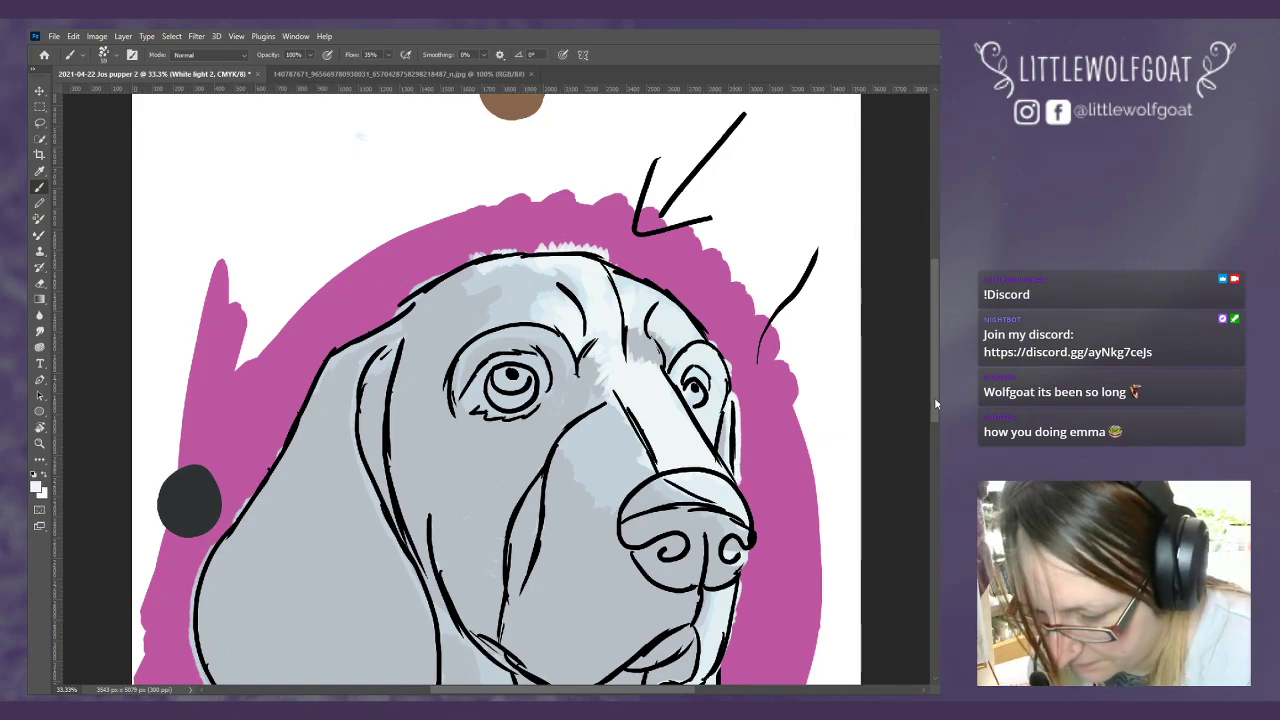
{"action": "scroll", "coordinate": [934, 397], "scroll_direction": "down", "scroll_amount": 2}
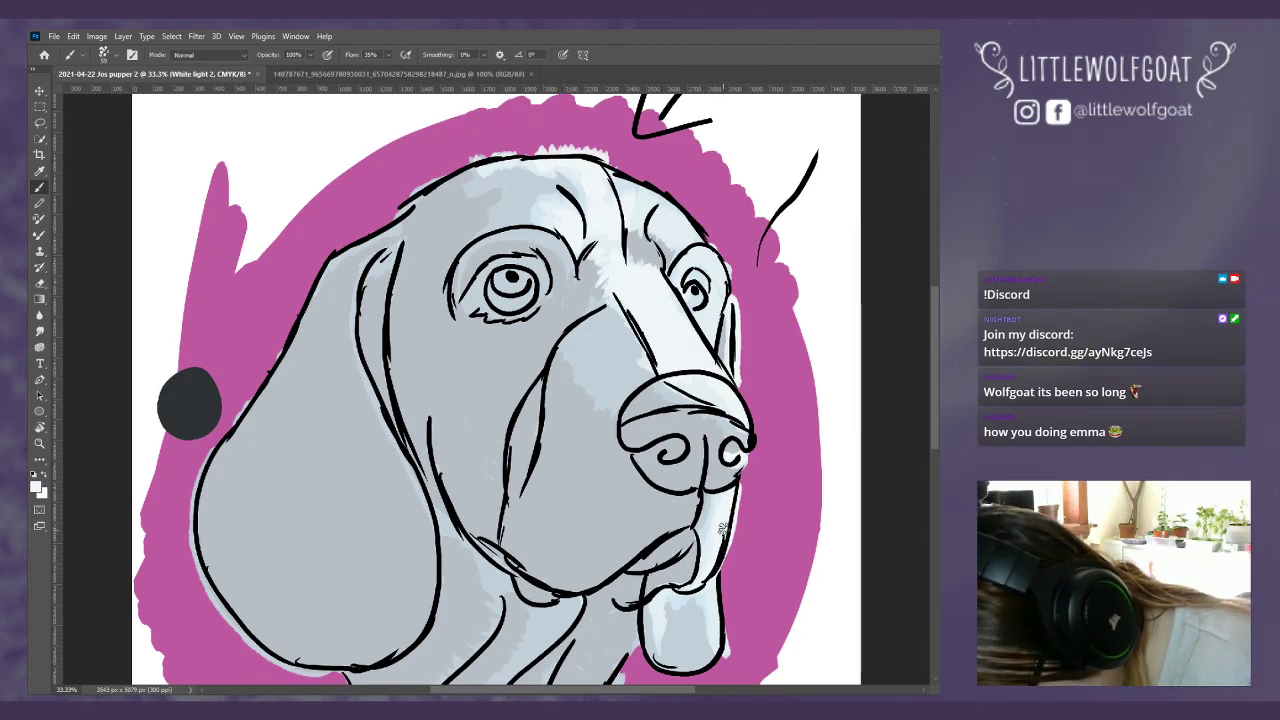
{"action": "left_click_drag", "start_coordinate": [937, 428], "coordinate": [937, 498]}
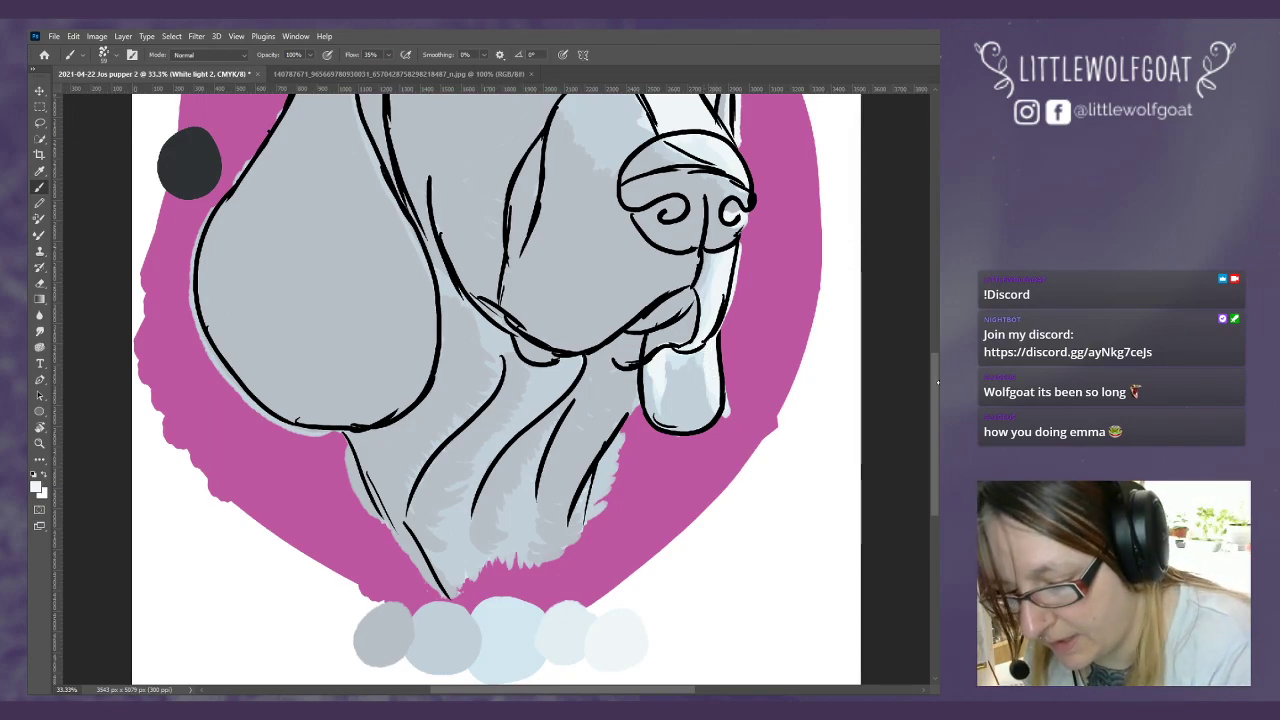
{"action": "left_click_drag", "start_coordinate": [937, 381], "coordinate": [924, 308]}
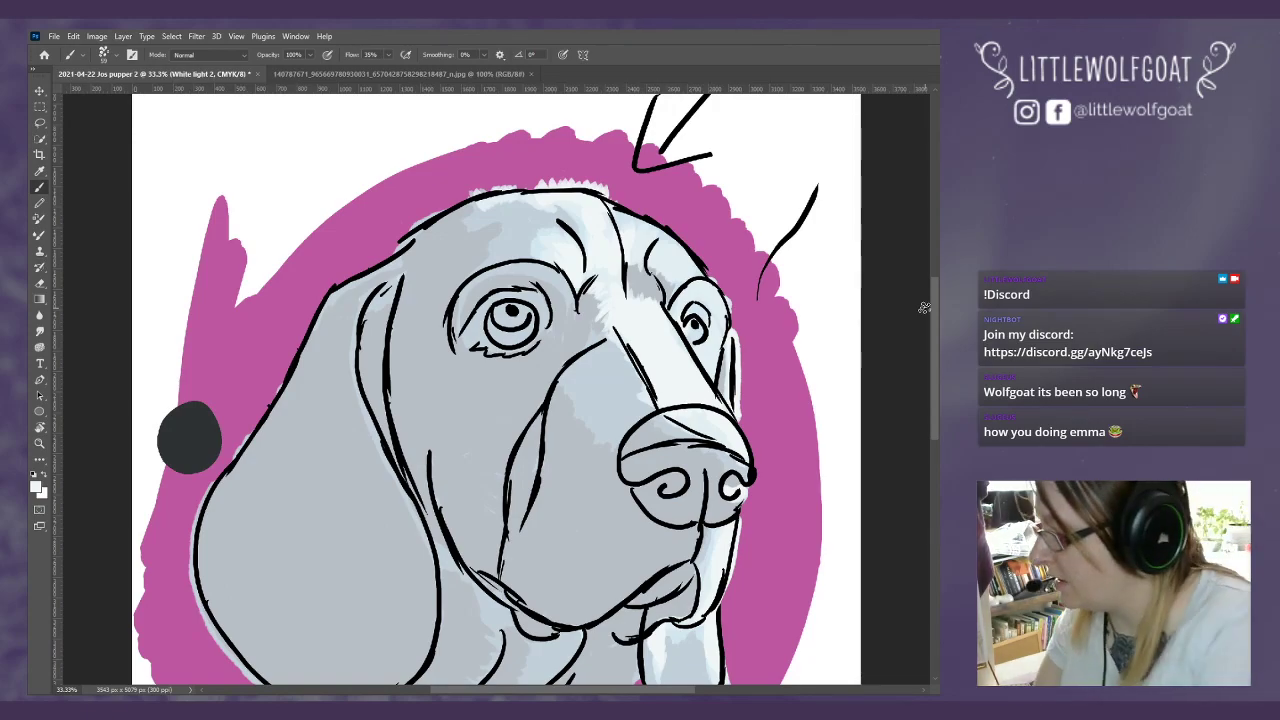
Step: Extend the white fur patch over the hound's forehead, muzzle and right eye
{"action": "left_click", "coordinate": [40, 285]}
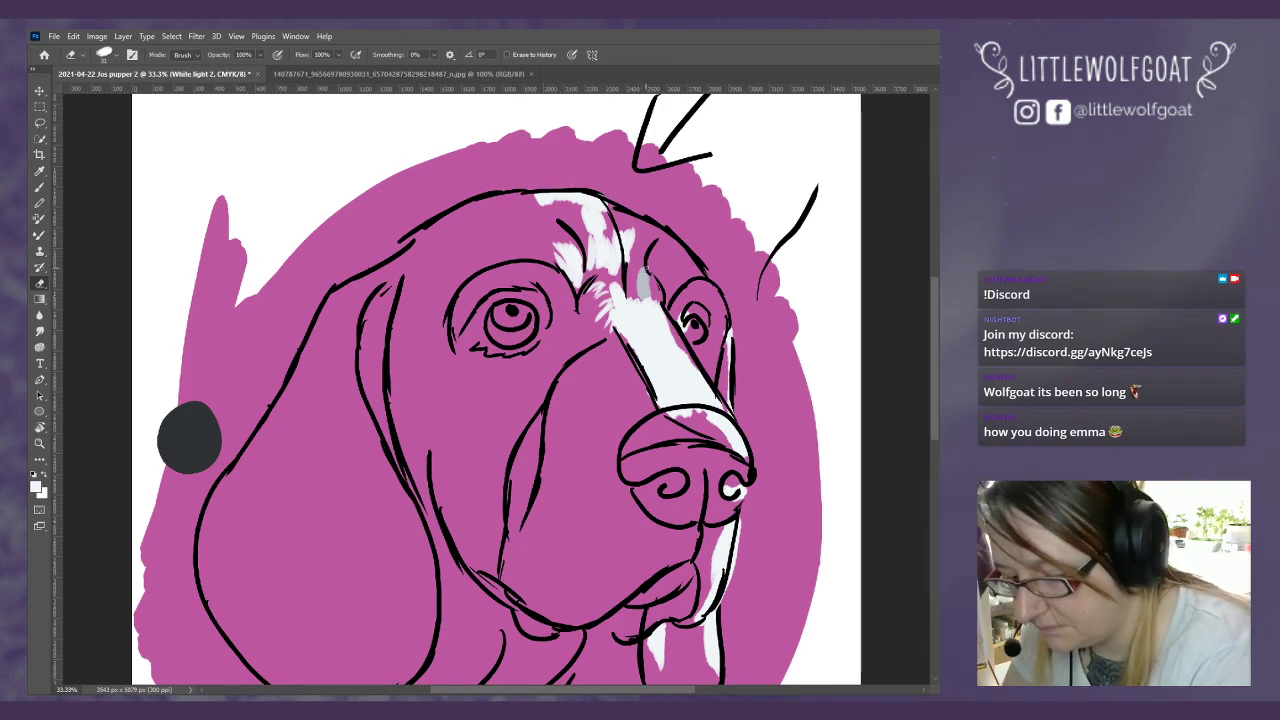
{"action": "scroll", "coordinate": [496, 389], "scroll_direction": "down", "scroll_amount": 5}
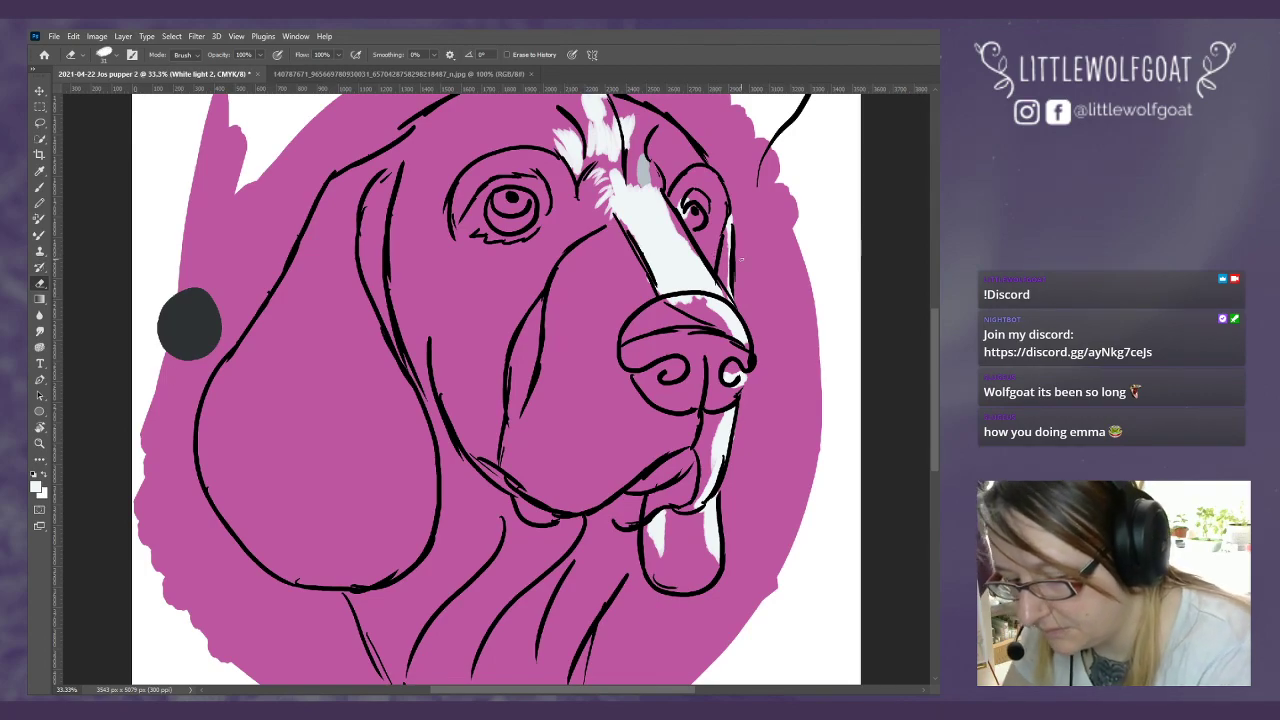
{"action": "left_click_drag", "start_coordinate": [935, 387], "coordinate": [930, 343]}
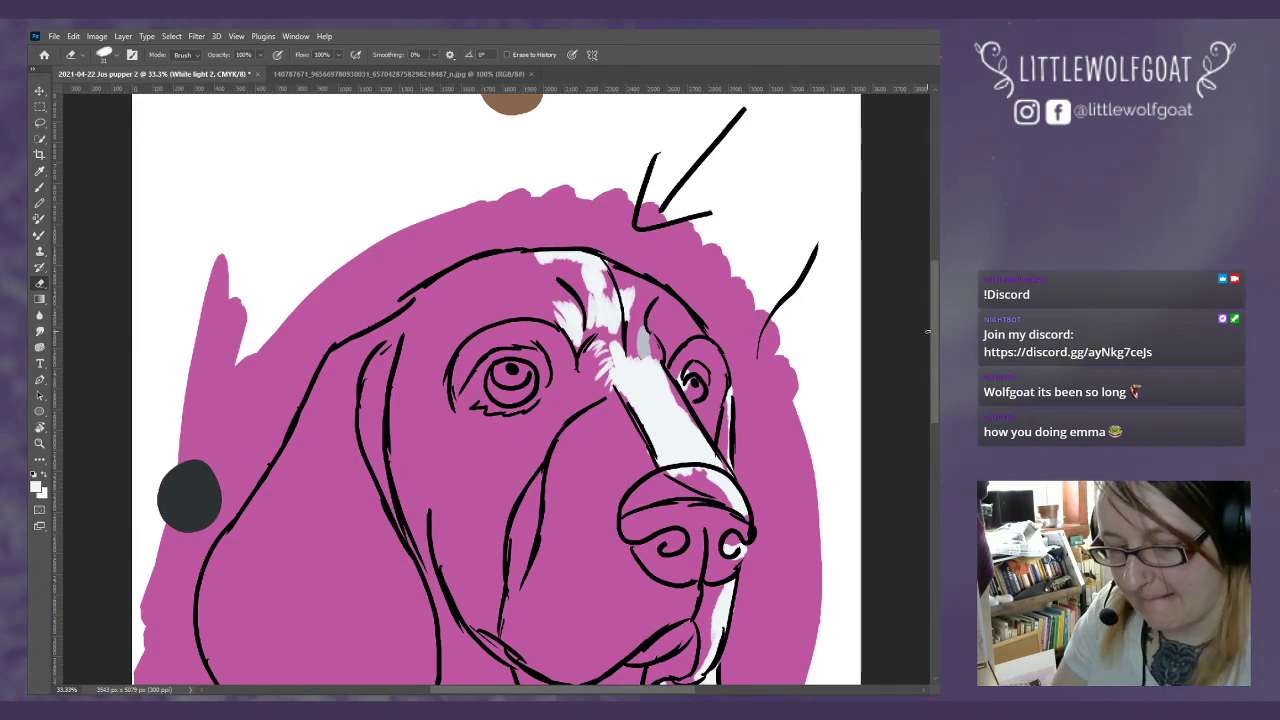
{"action": "left_click", "coordinate": [40, 188]}
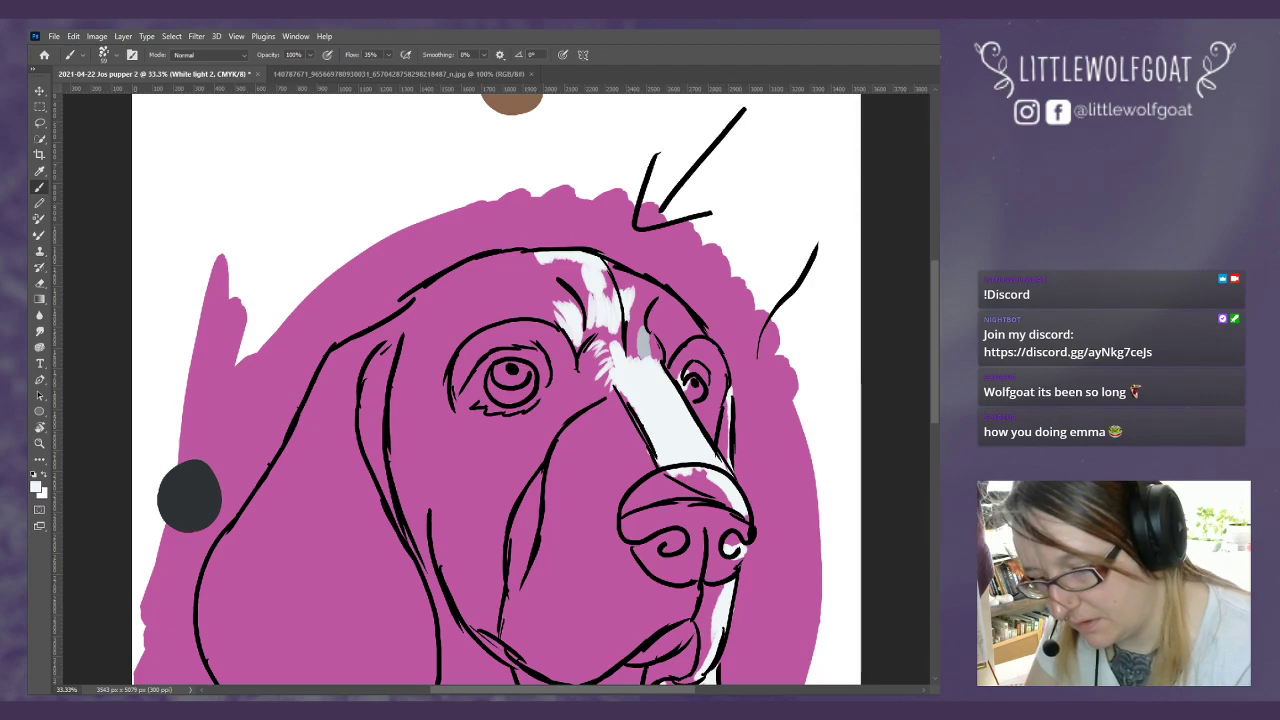
{"action": "key", "text": "ctrl+z"}
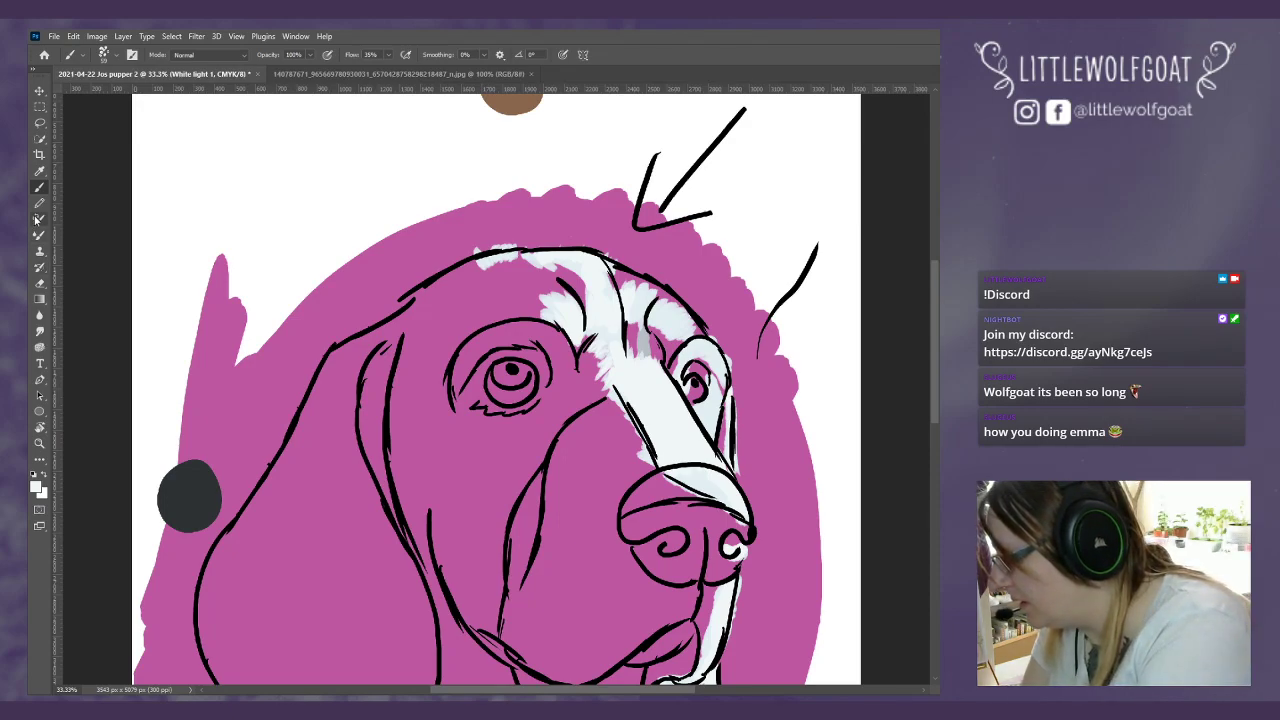
Step: Erase the white blaze's edges near the forehead outline, the muzzle's right edge and the tongue
{"action": "left_click", "coordinate": [41, 285]}
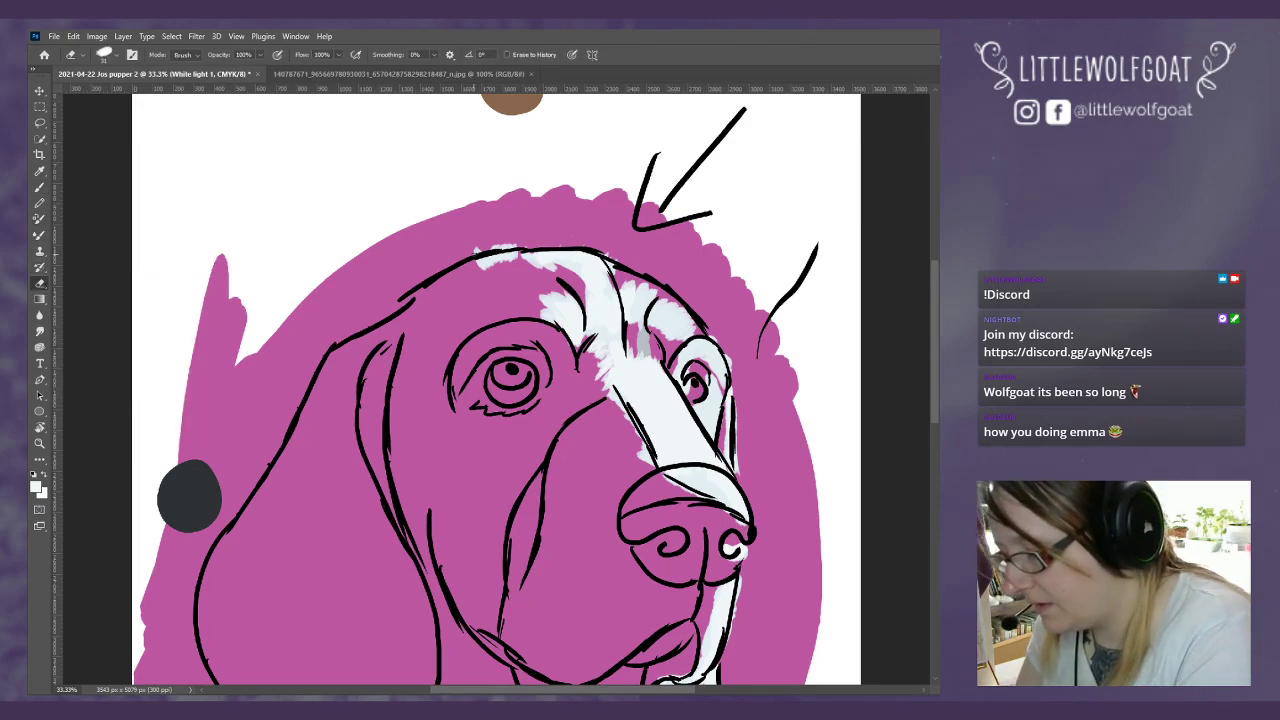
{"action": "left_click_drag", "start_coordinate": [482, 246], "coordinate": [516, 246]}
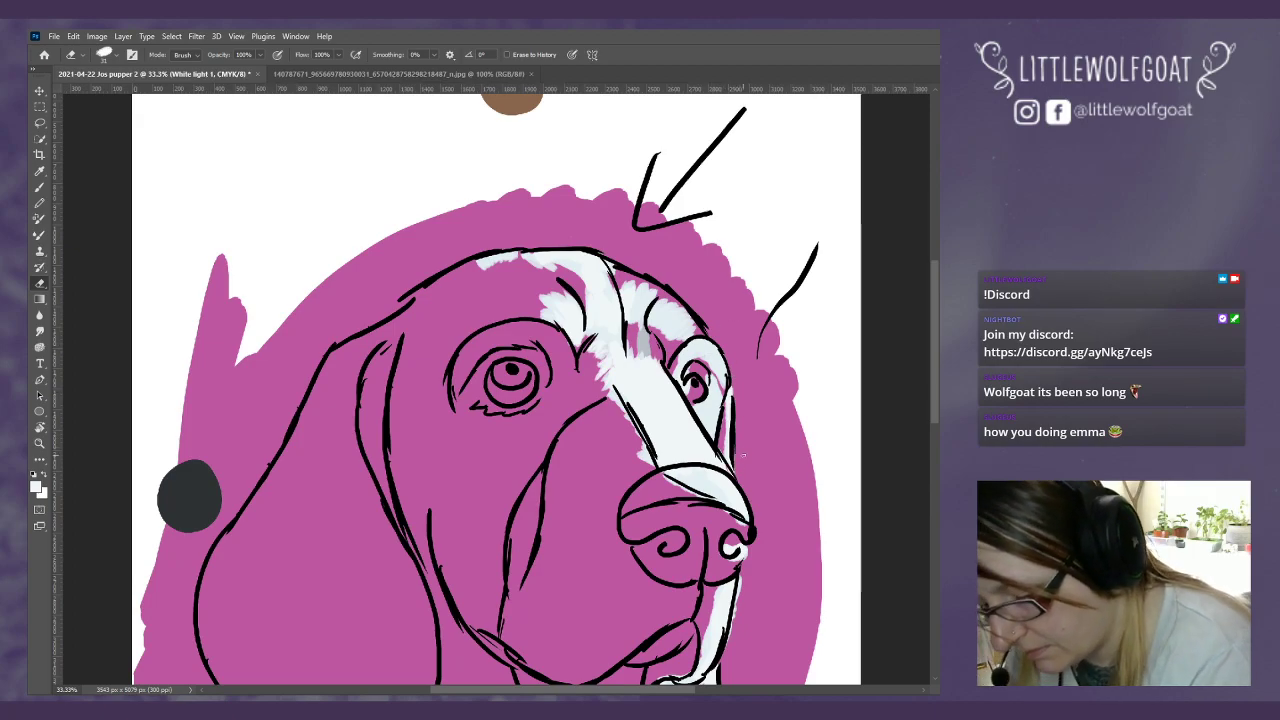
{"action": "scroll", "coordinate": [738, 462], "scroll_direction": "down", "scroll_amount": 3}
{"action": "left_click_drag", "start_coordinate": [738, 424], "coordinate": [727, 508]}
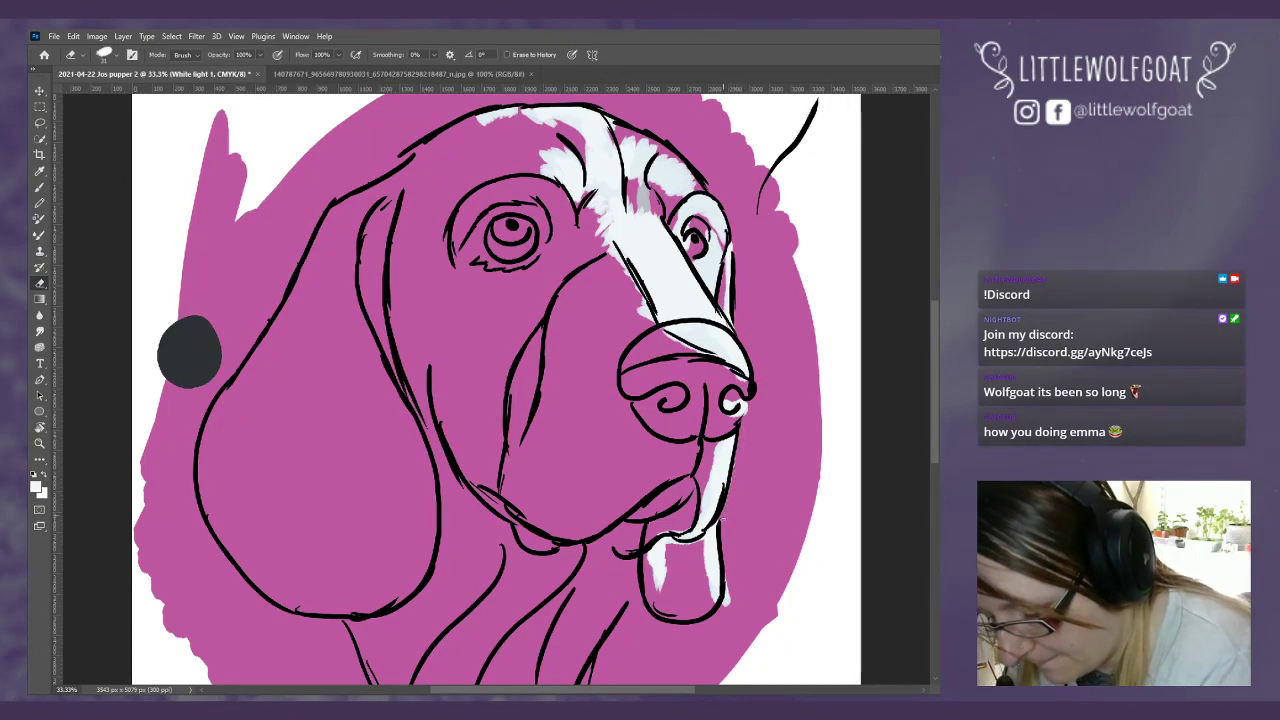
{"action": "left_click_drag", "start_coordinate": [727, 580], "coordinate": [720, 614]}
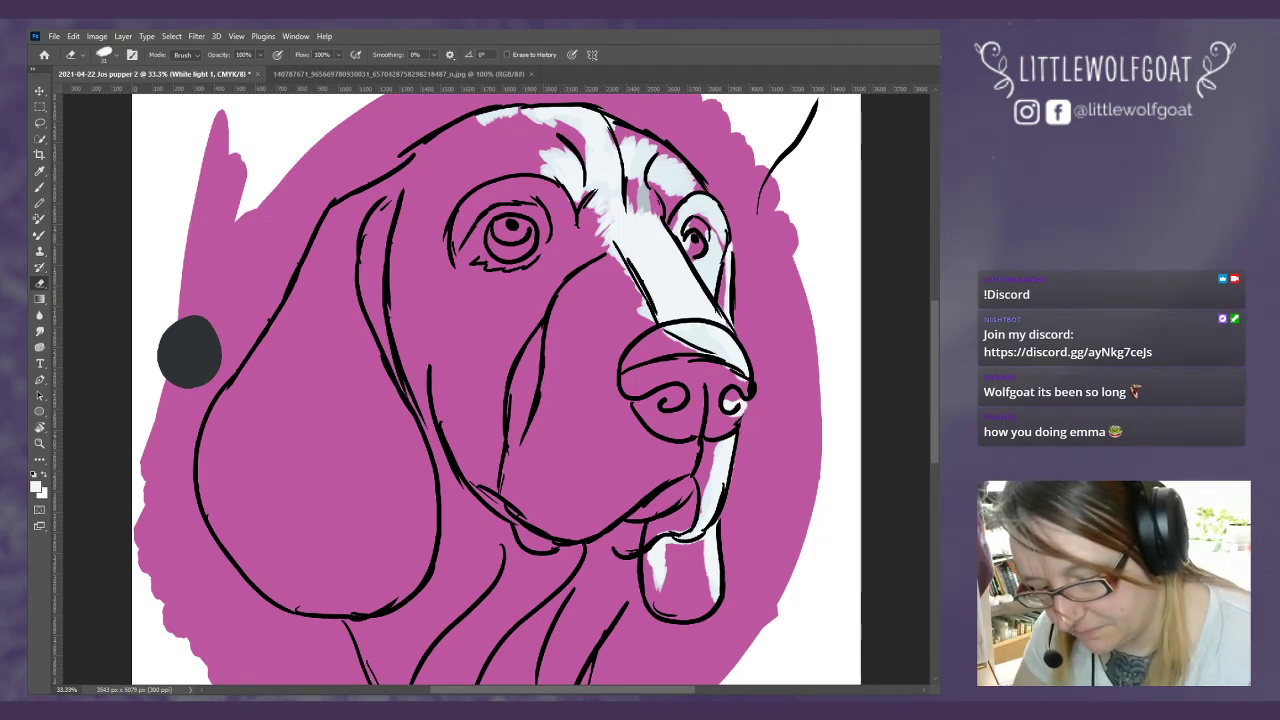
Step: Restore the grey base colours and toggle the White dark 2 and White light layers to compare
{"action": "key", "text": "ctrl+z"}
{"action": "key", "text": "alt+bracketleft"}
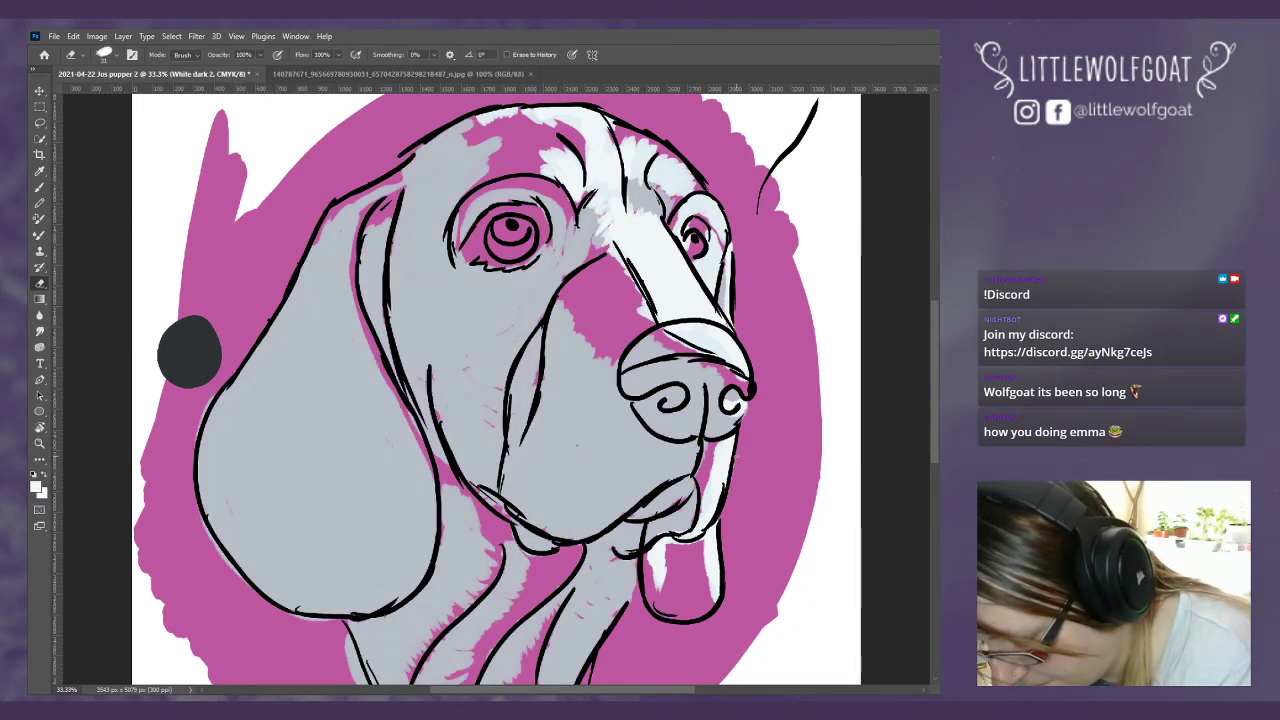
{"action": "key", "text": "ctrl+comma"}
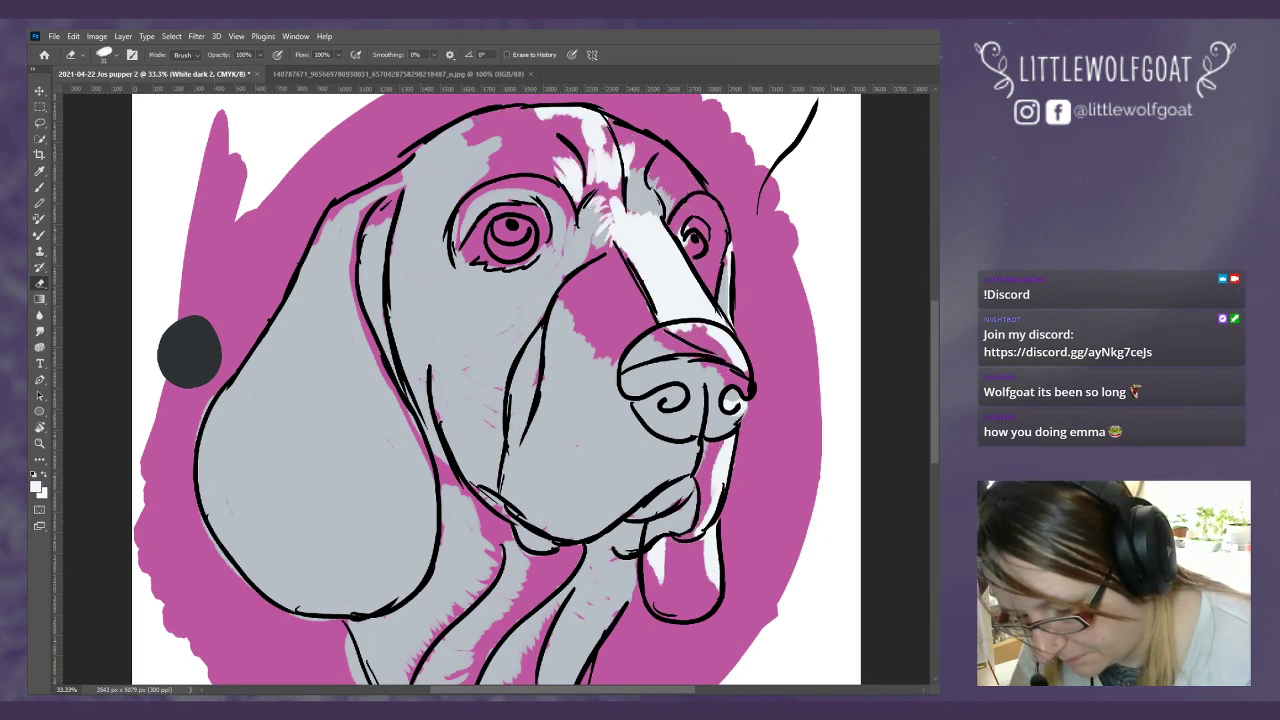
{"action": "key", "text": "ctrl+comma"}
{"action": "key", "text": "ctrl+comma"}
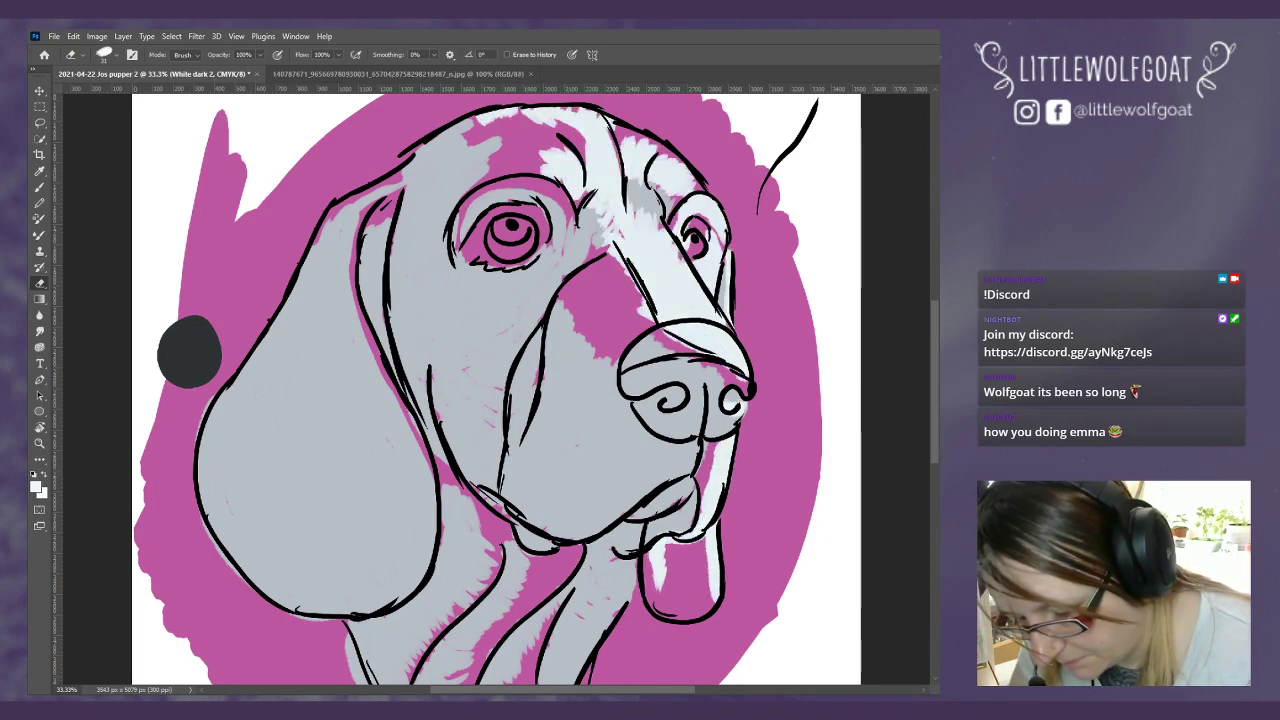
{"action": "key", "text": "ctrl+comma"}
{"action": "key", "text": "alt+bracketright"}
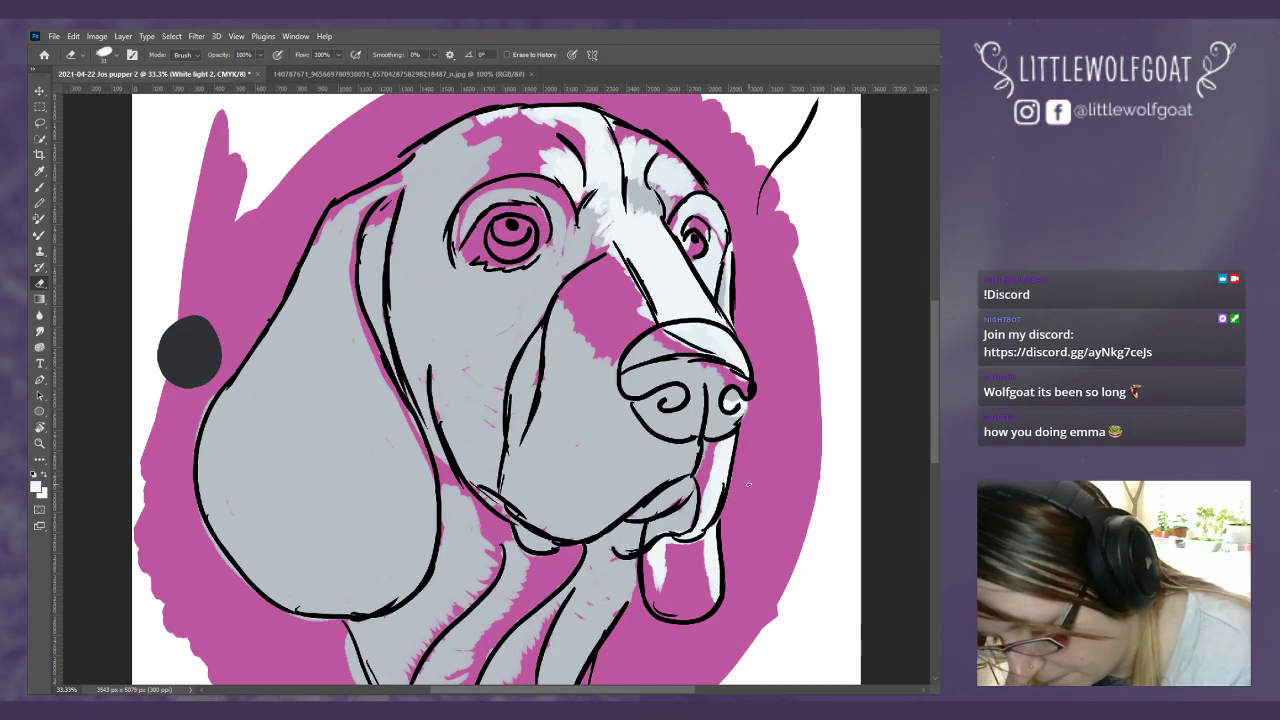
{"action": "key", "text": "ctrl+comma"}
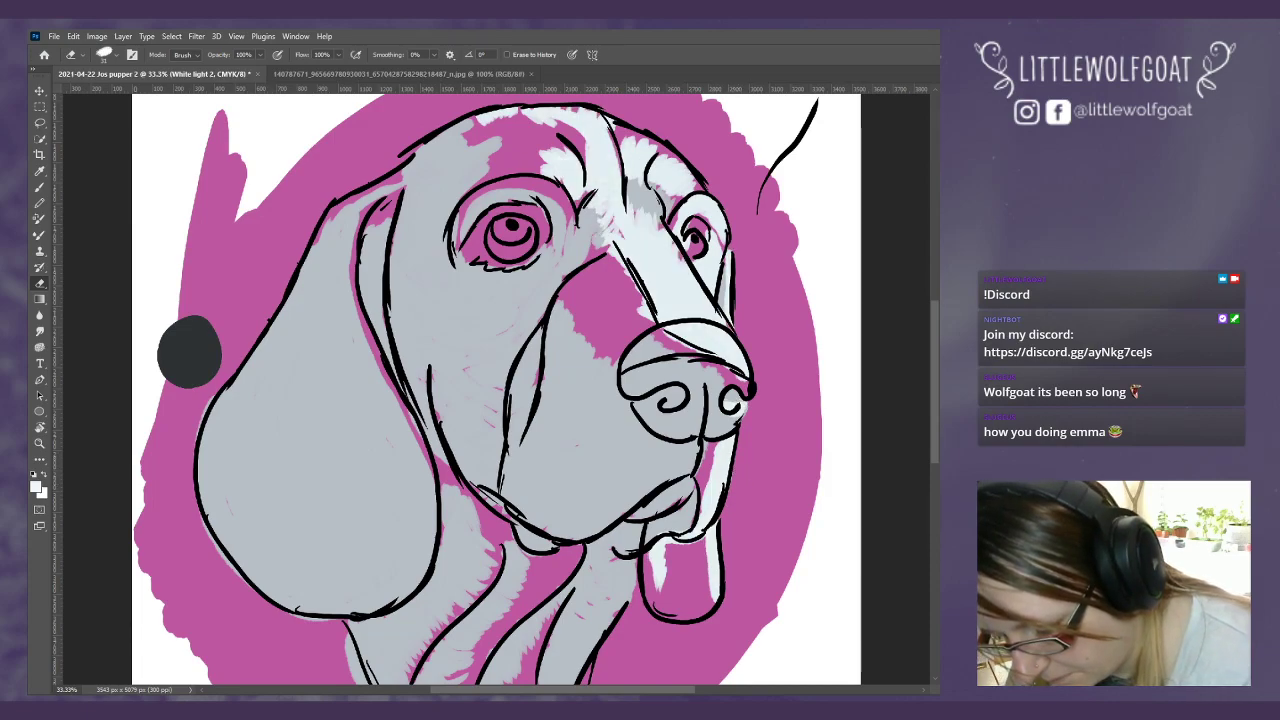
{"action": "key", "text": "ctrl+comma"}
{"action": "key", "text": "ctrl+comma"}
{"action": "key", "text": "ctrl+comma"}
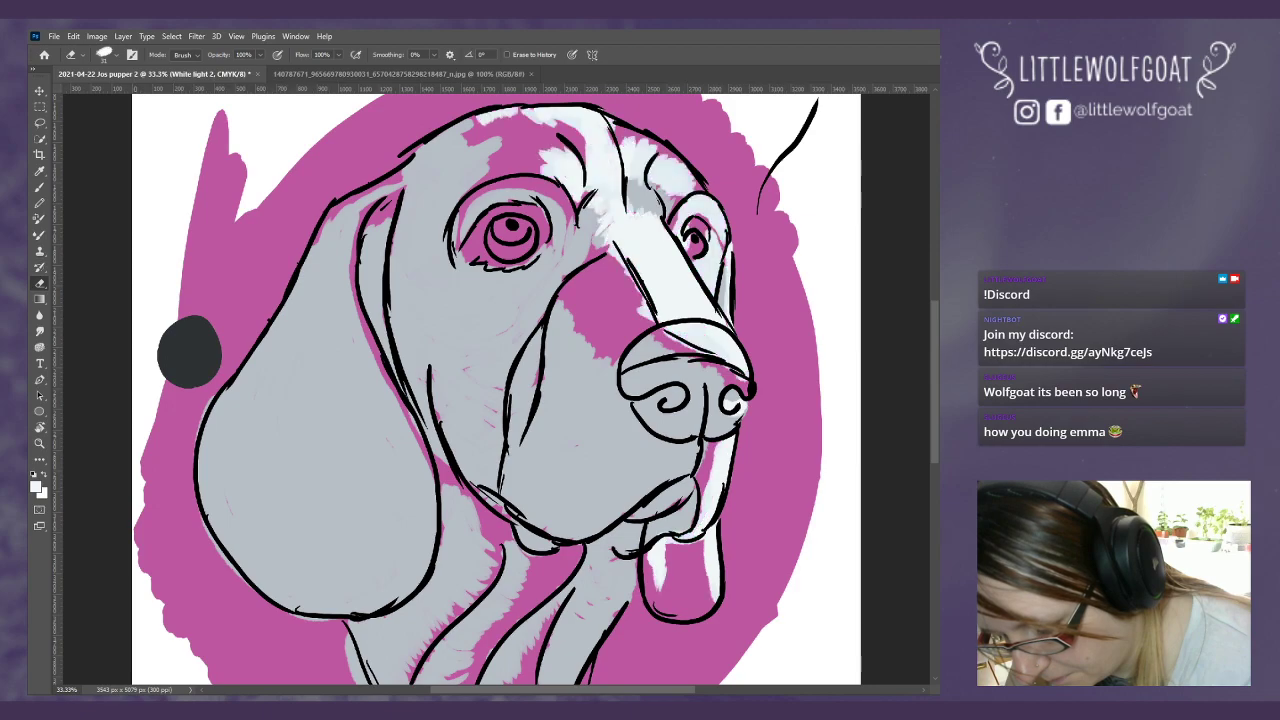
{"action": "key", "text": "alt+bracketleft"}
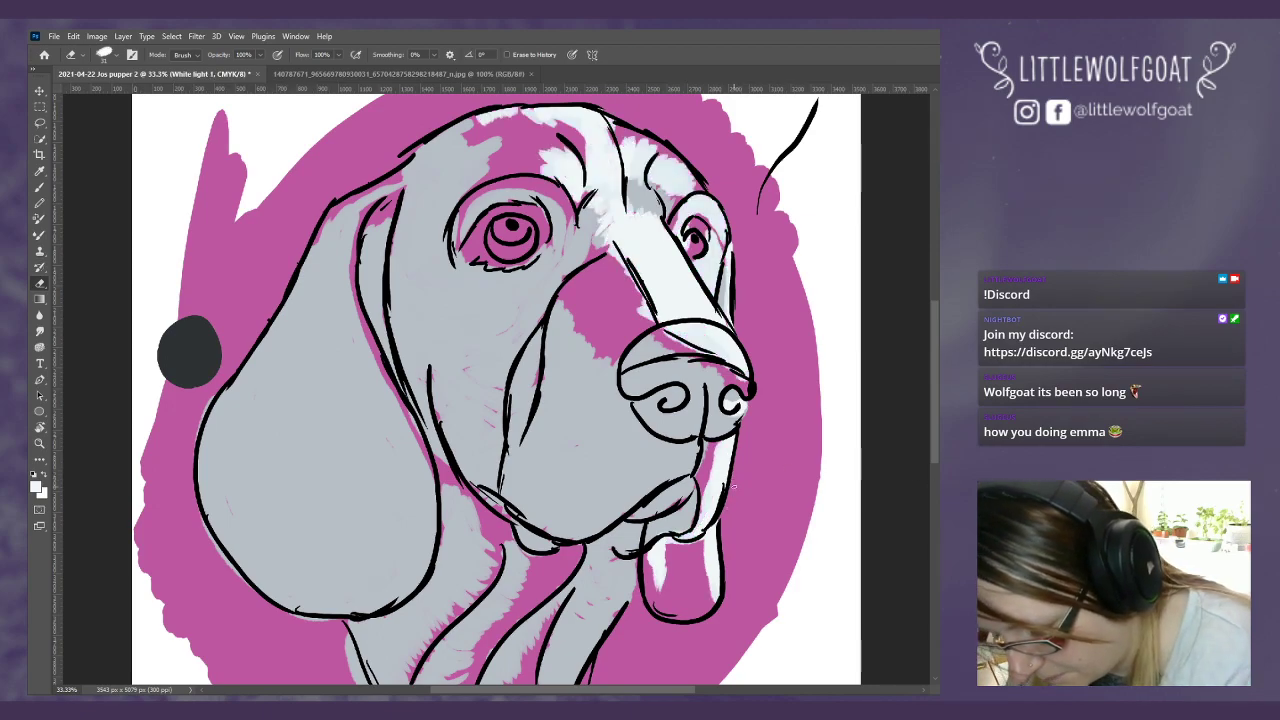
{"action": "key", "text": "alt+bracketleft"}
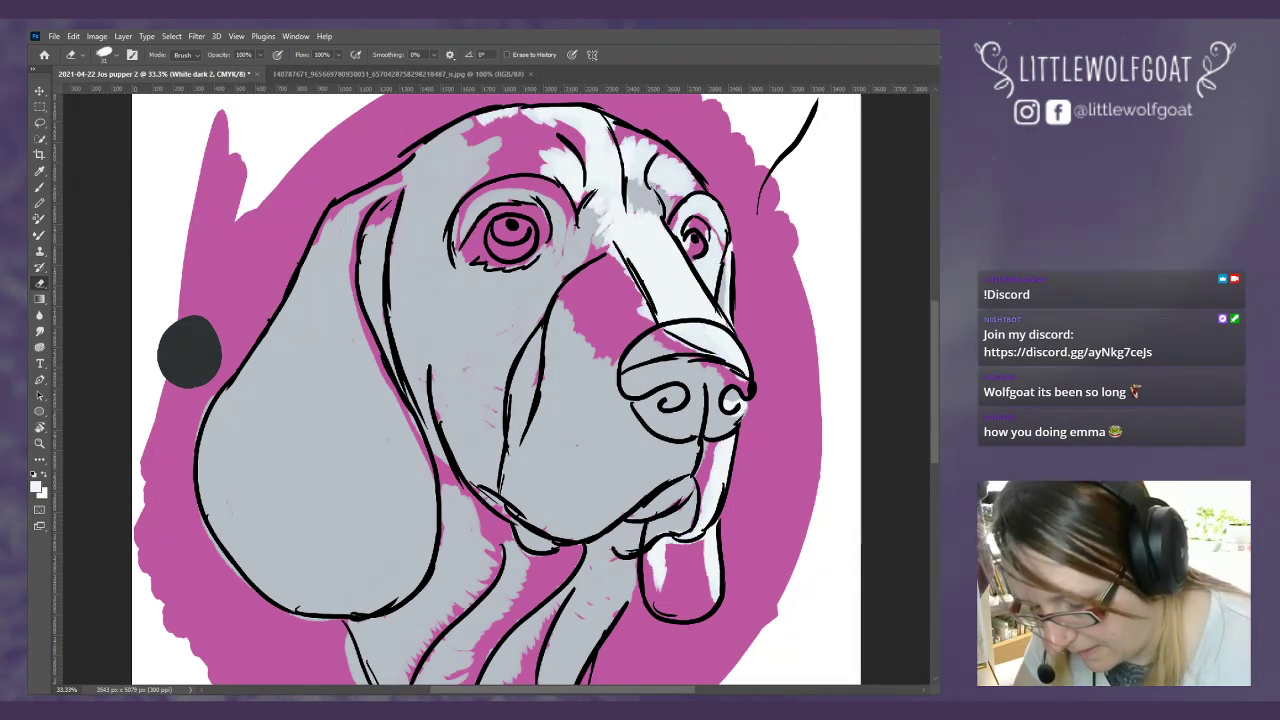
Step: Undo and redo to remove the pink gaps showing through the hound's face
{"action": "scroll", "coordinate": [933, 487], "scroll_direction": "down", "scroll_amount": 5}
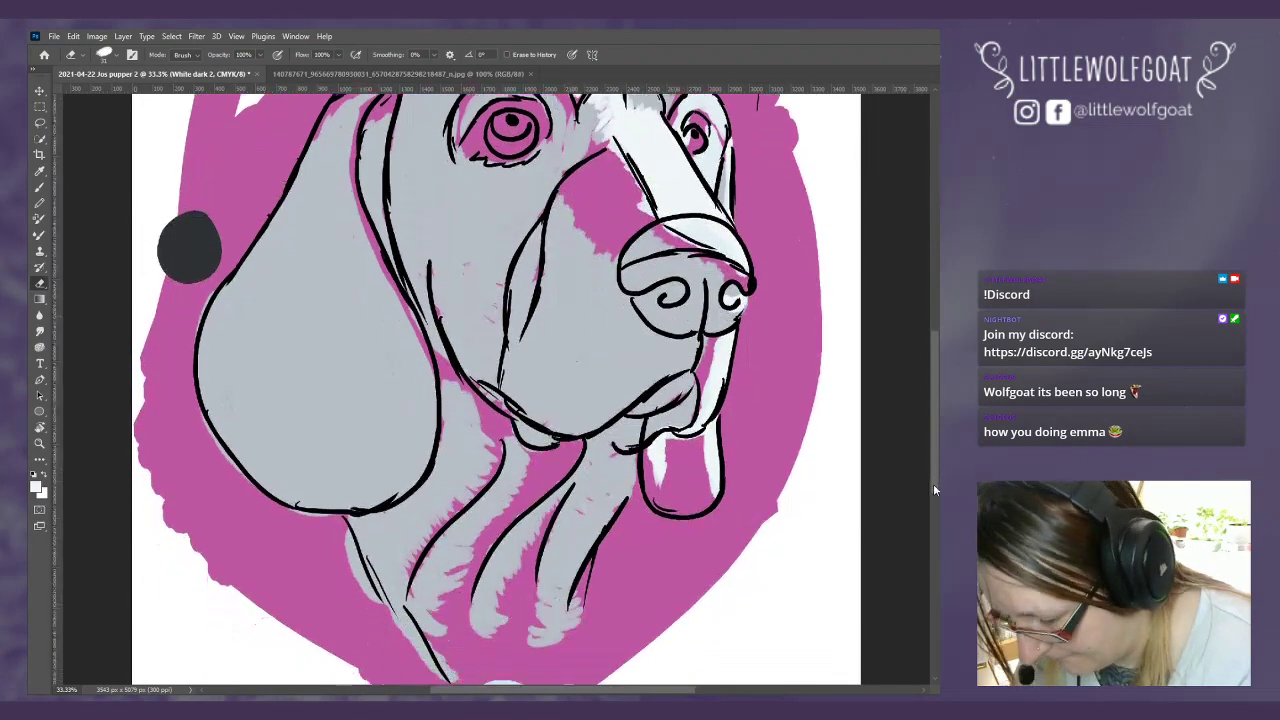
{"action": "scroll", "coordinate": [933, 487], "scroll_direction": "up", "scroll_amount": 8}
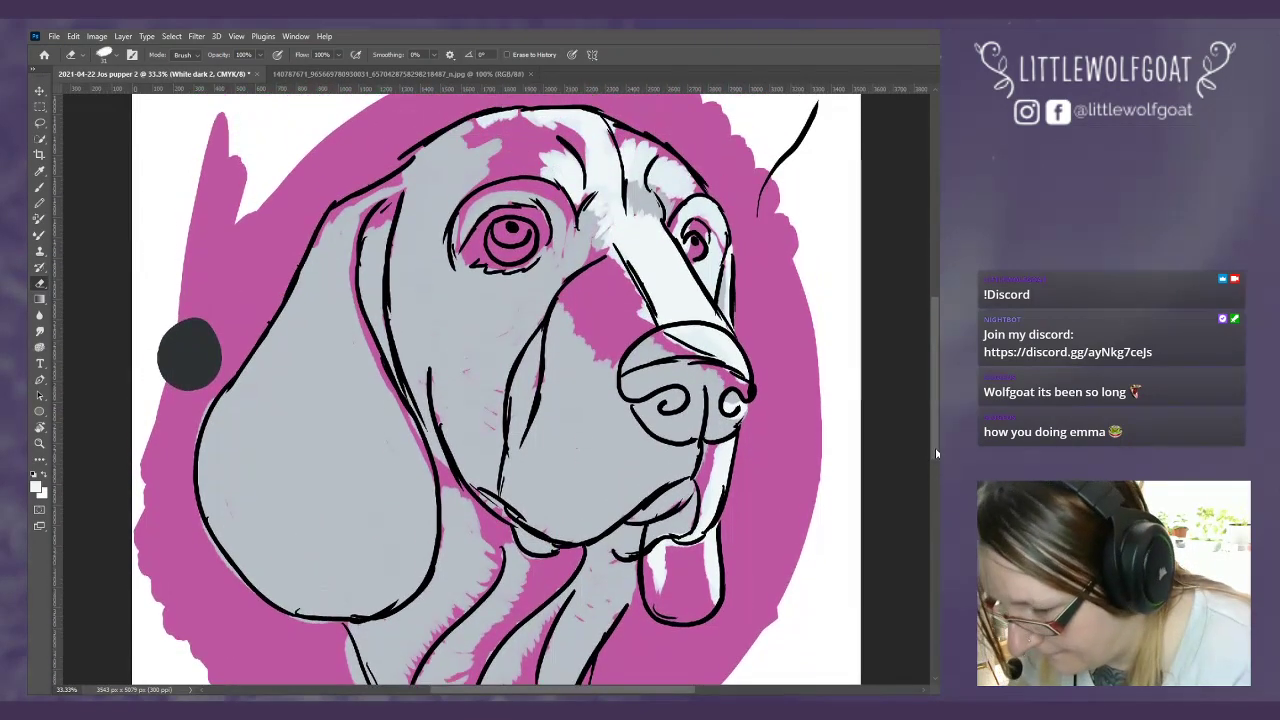
{"action": "scroll", "coordinate": [937, 435], "scroll_direction": "up", "scroll_amount": 1}
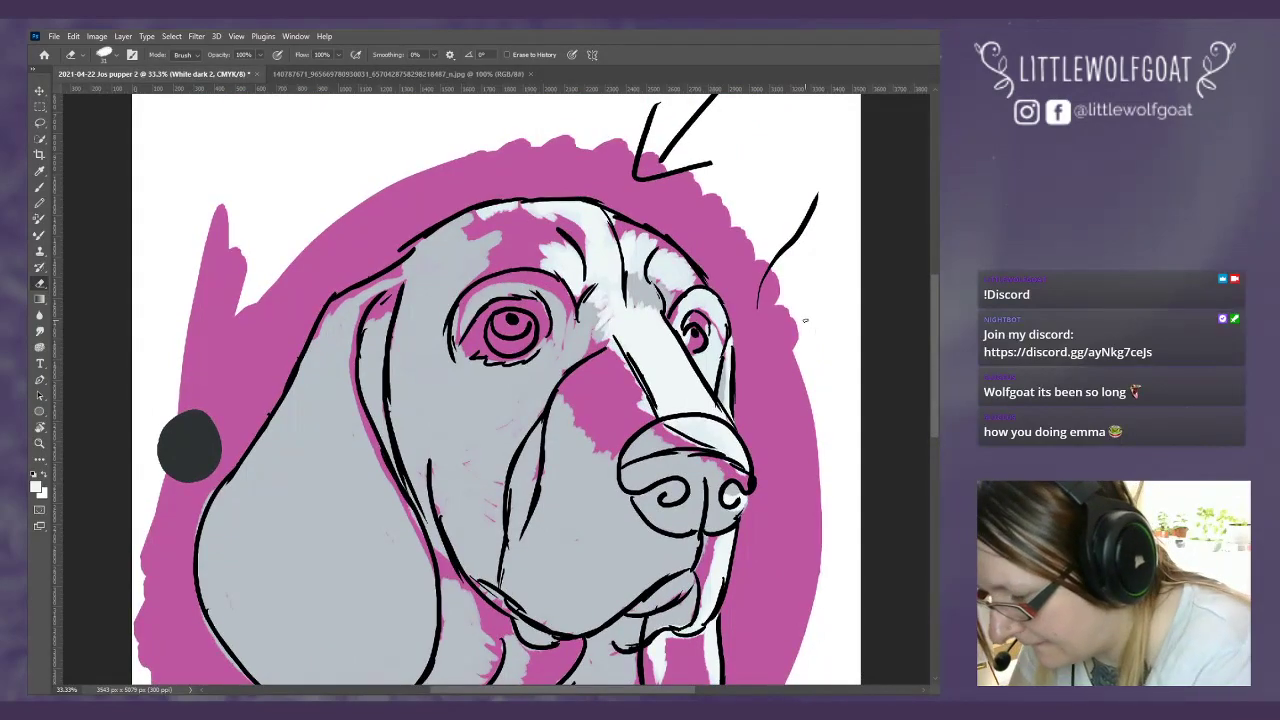
{"action": "key", "text": "ctrl+z"}
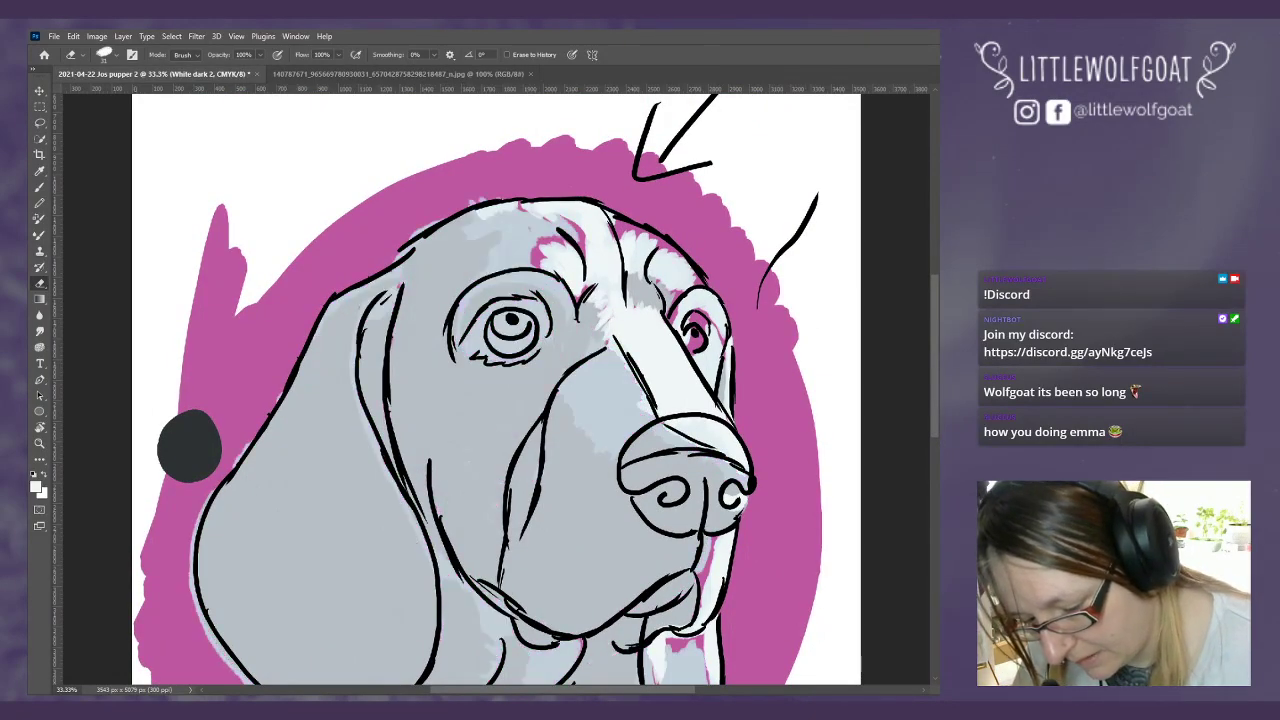
{"action": "key", "text": "ctrl+shift+z"}
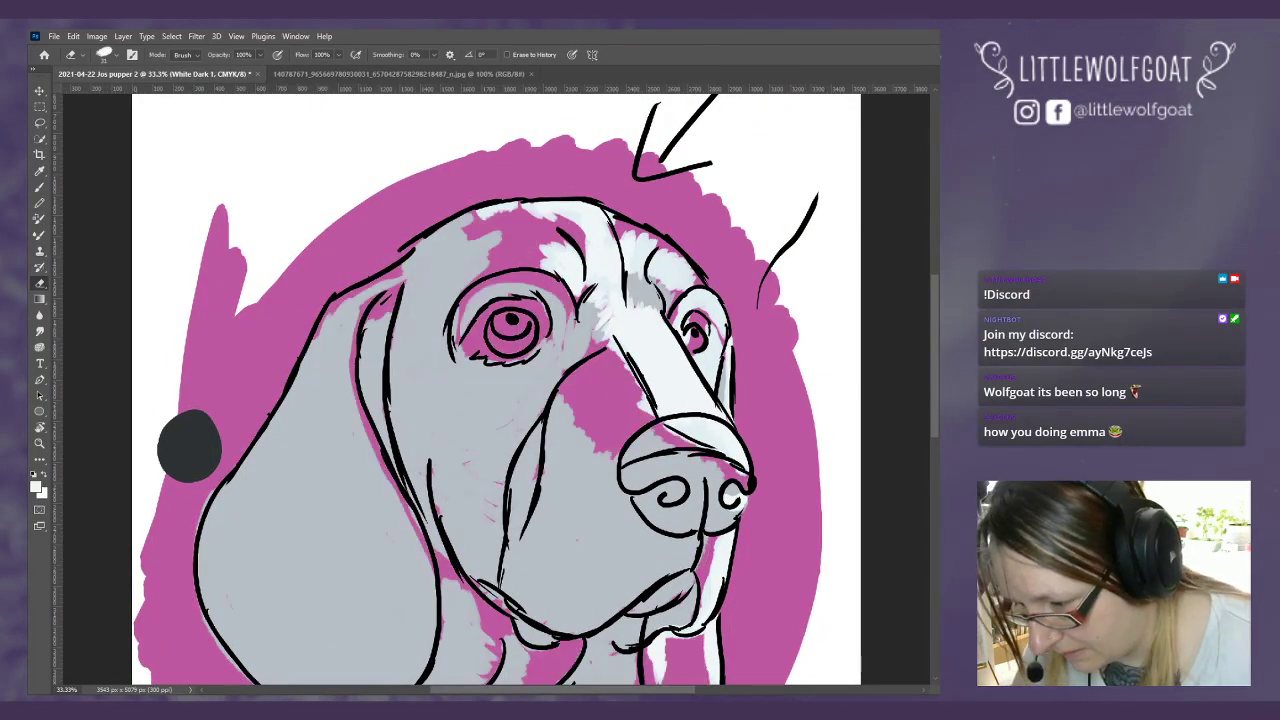
{"action": "key", "text": "ctrl+z"}
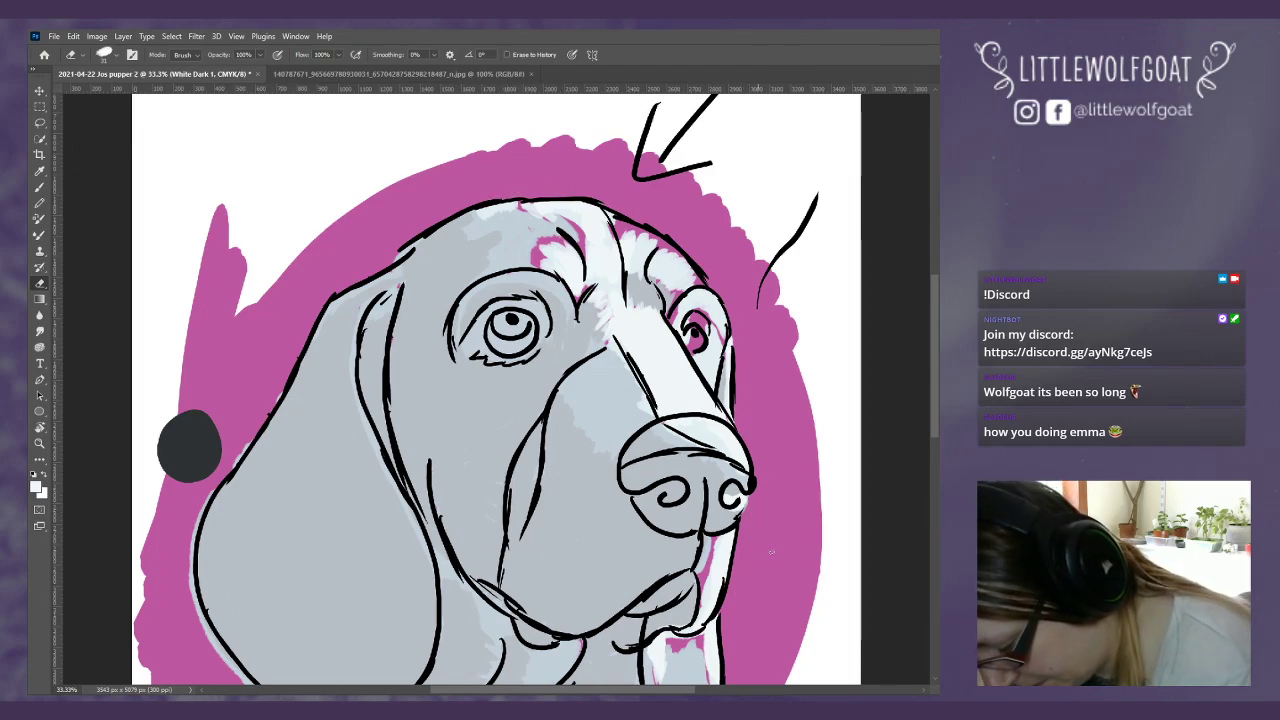
Step: Erase the grey spill outside and beside the dog's left cheek line
{"action": "left_click_drag", "start_coordinate": [934, 443], "coordinate": [930, 496]}
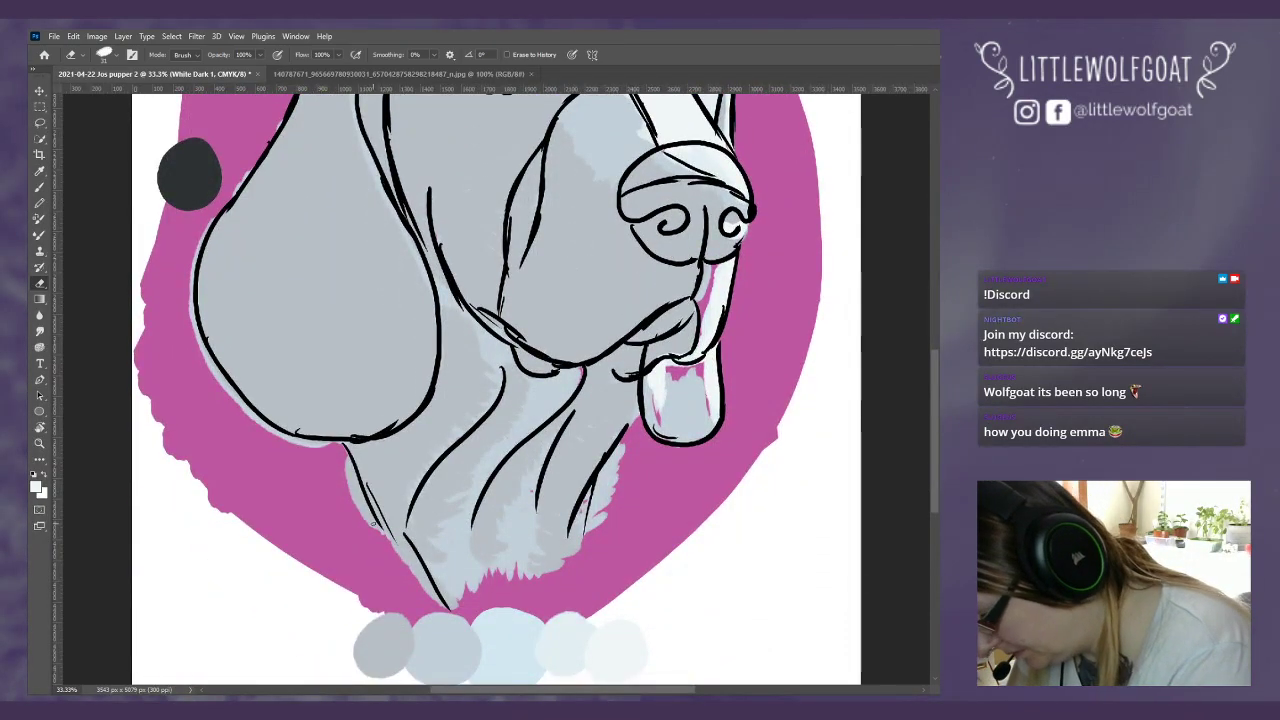
{"action": "mouse_move", "coordinate": [212, 362]}
{"action": "left_mouse_down"}
{"action": "mouse_move", "coordinate": [242, 410]}
{"action": "mouse_move", "coordinate": [207, 356]}
{"action": "mouse_move", "coordinate": [276, 433]}
{"action": "mouse_move", "coordinate": [243, 410]}
{"action": "mouse_move", "coordinate": [297, 442]}
{"action": "mouse_move", "coordinate": [280, 436]}
{"action": "mouse_move", "coordinate": [332, 444]}
{"action": "left_mouse_up"}
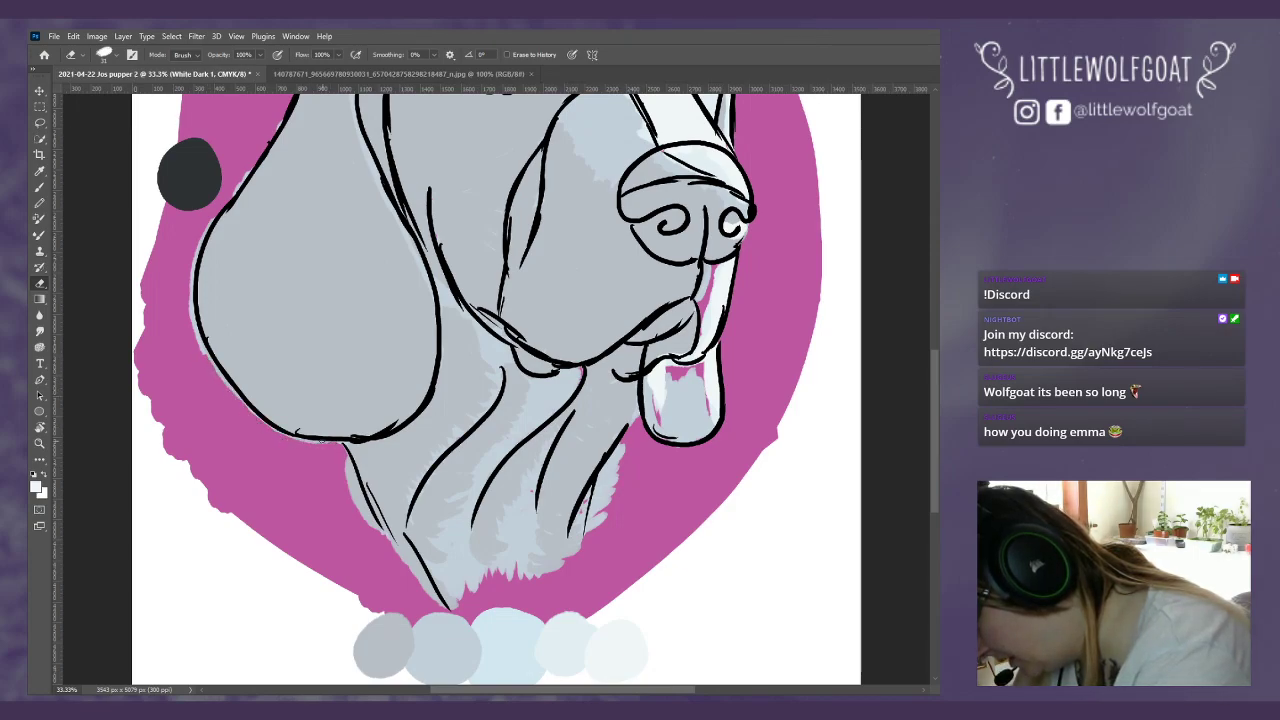
{"action": "mouse_move", "coordinate": [195, 314]}
{"action": "left_mouse_down"}
{"action": "mouse_move", "coordinate": [203, 352]}
{"action": "mouse_move", "coordinate": [196, 248]}
{"action": "left_mouse_up"}
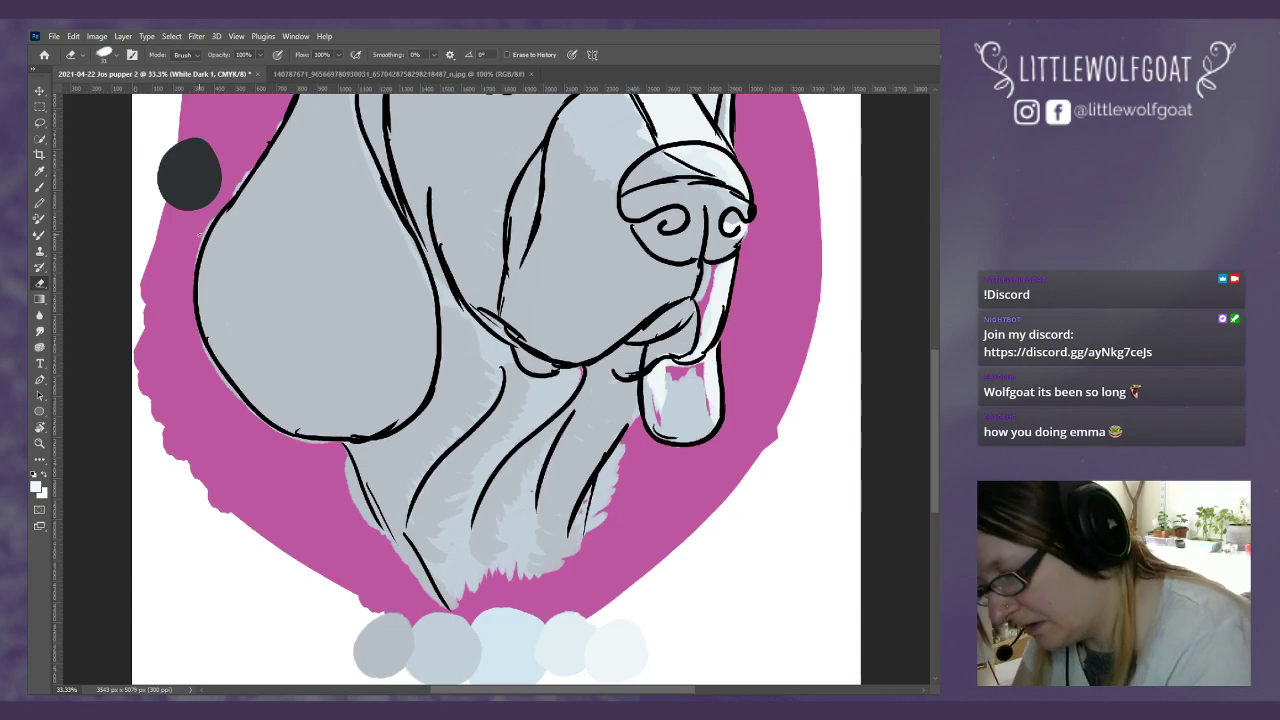
{"action": "left_click_drag", "start_coordinate": [932, 400], "coordinate": [927, 316]}
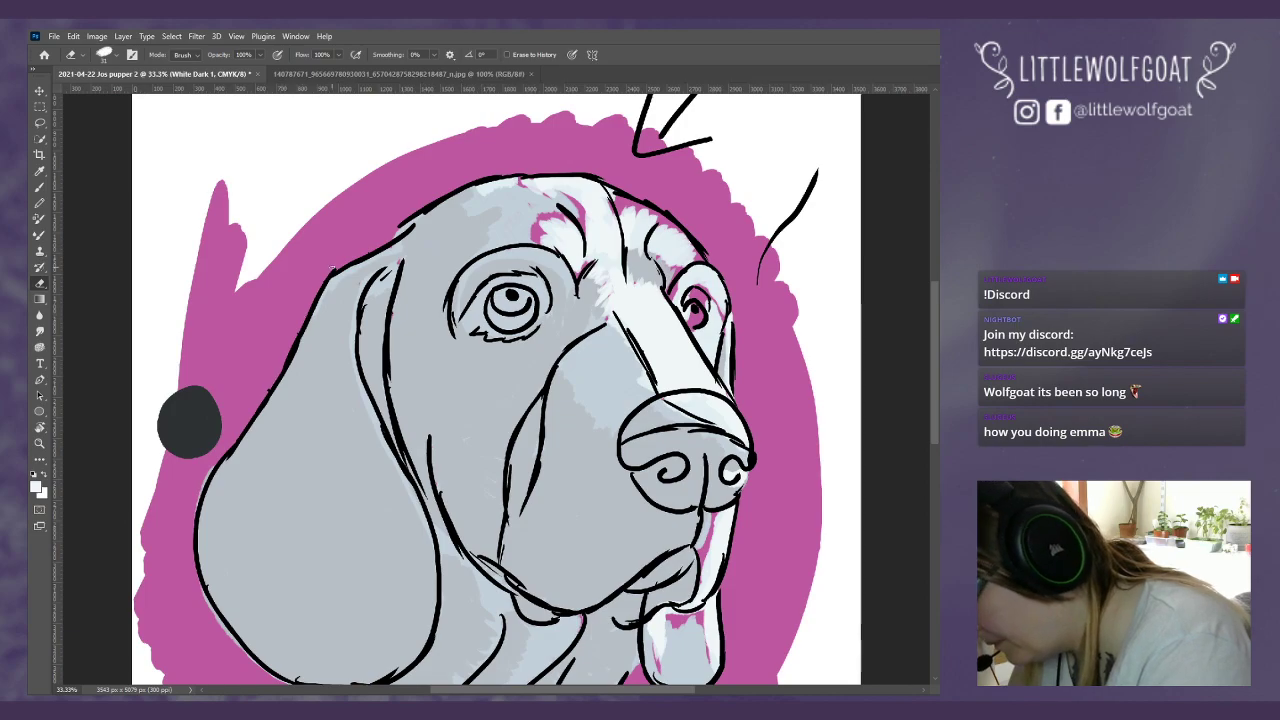
Step: Step back through recent shading edits, check the shading coverage, and make White Dark 2 active
{"action": "key", "text": "ctrl+z"}
{"action": "key", "text": "ctrl+z"}
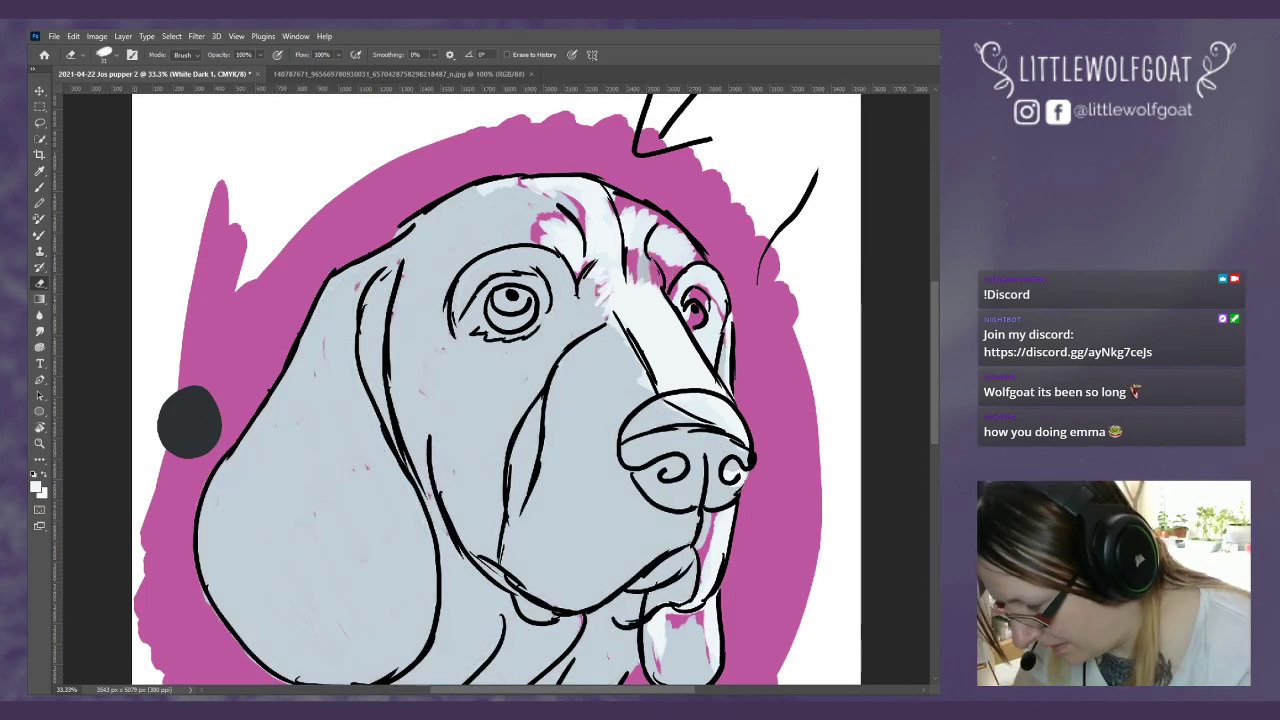
{"action": "key", "text": "ctrl+z"}
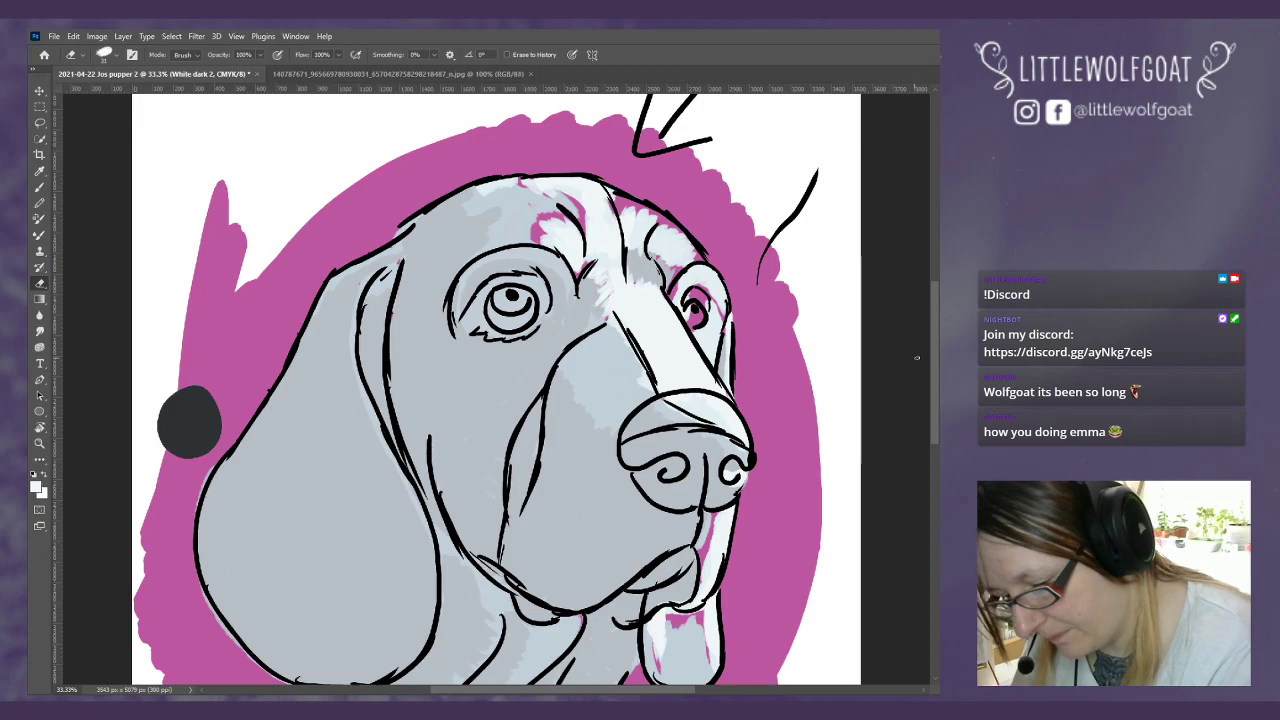
{"action": "key", "text": "ctrl+z"}
{"action": "scroll", "coordinate": [936, 381], "scroll_direction": "down", "scroll_amount": 3}
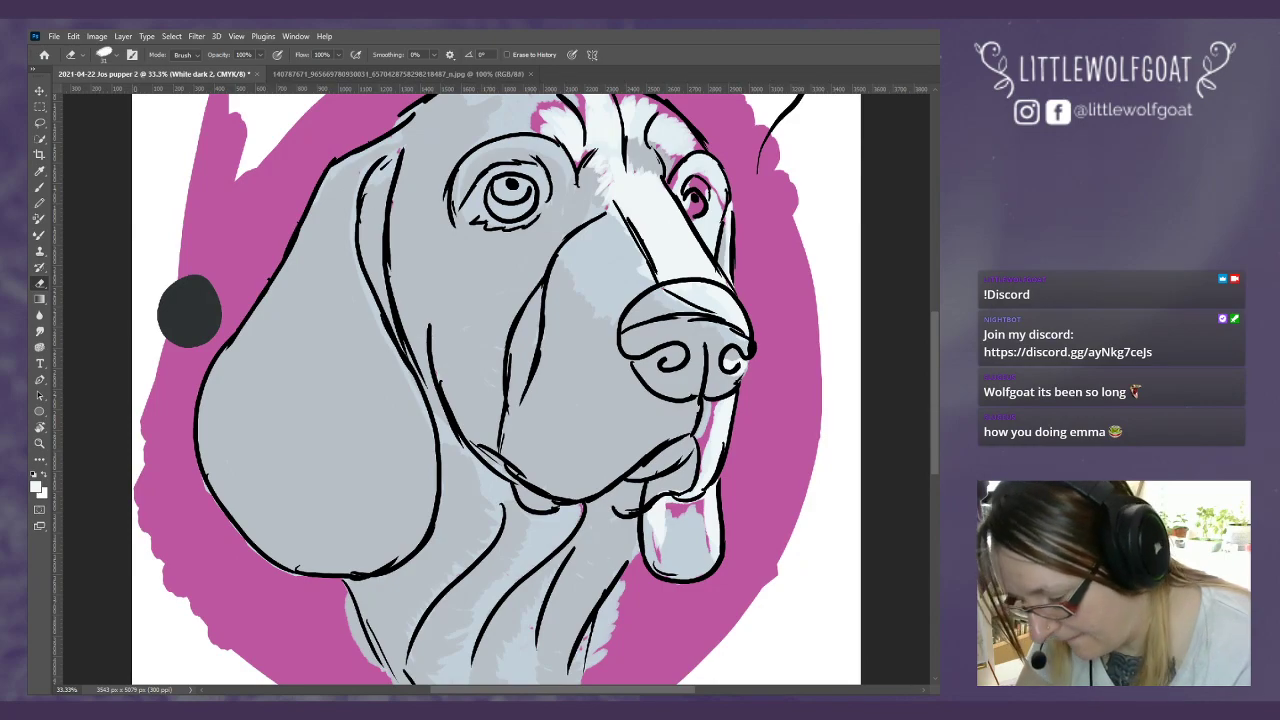
{"action": "key", "text": "ctrl+z"}
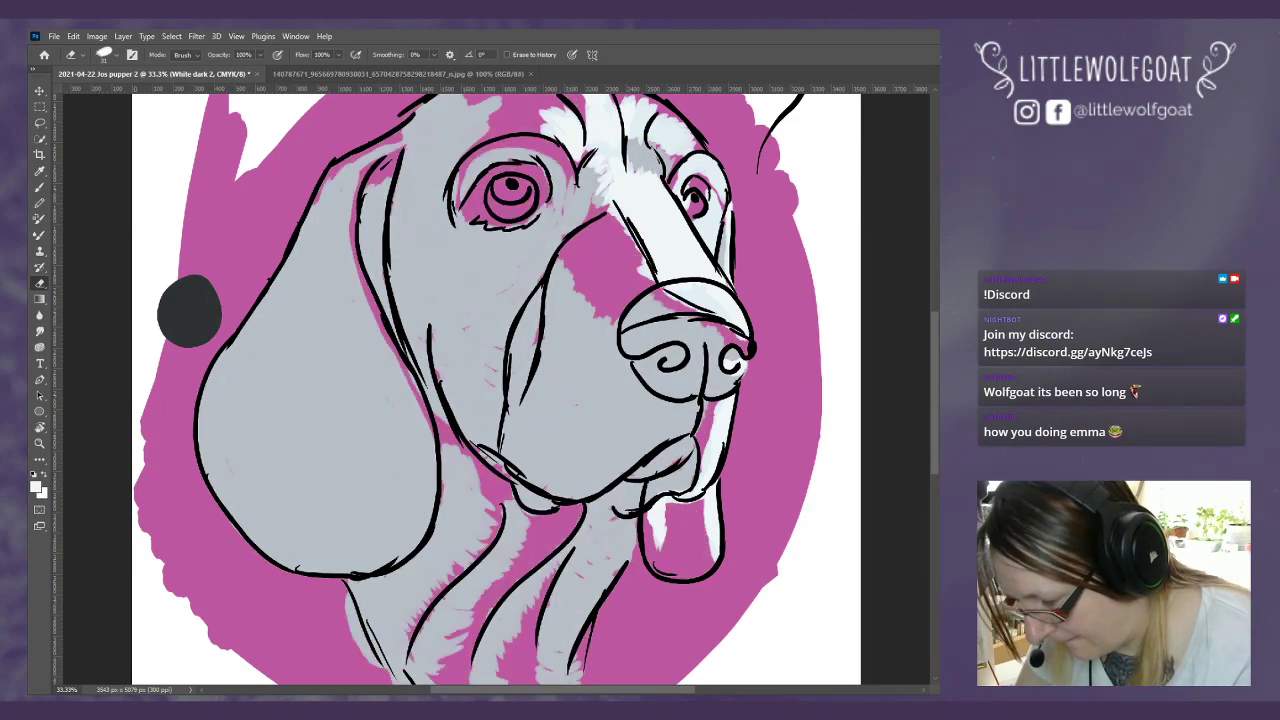
{"action": "key", "text": "ctrl+shift+z"}
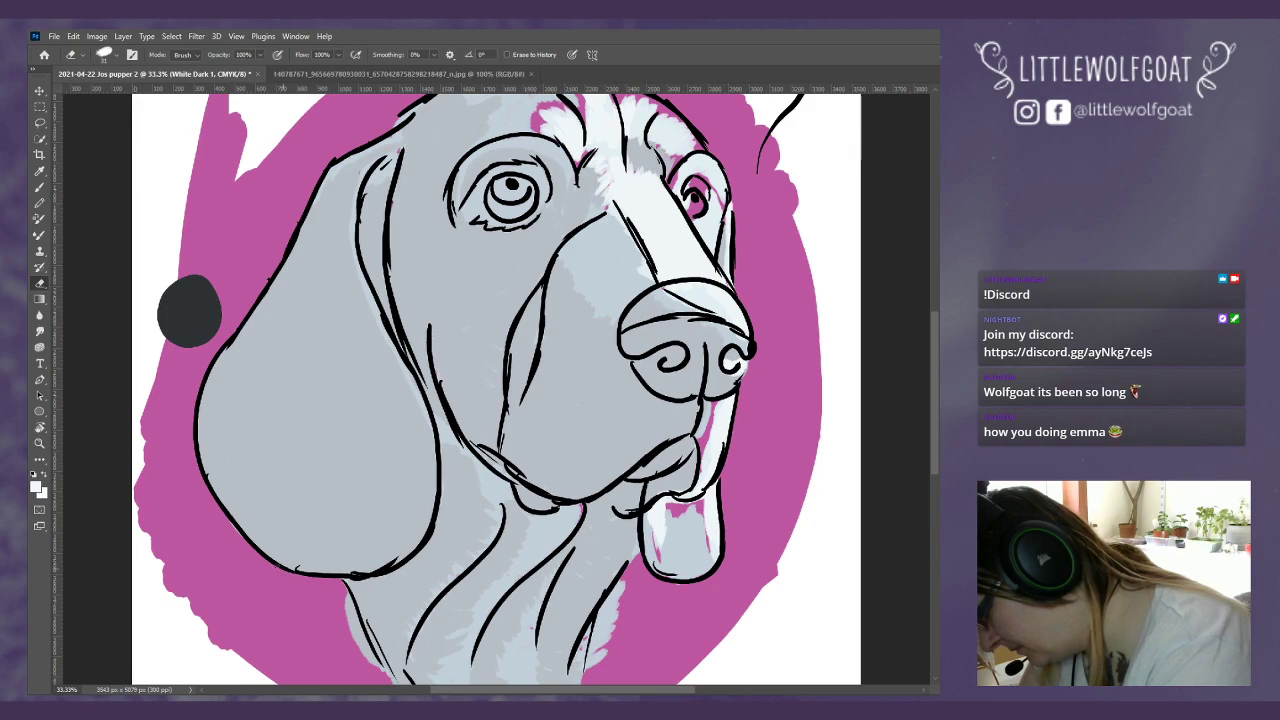
{"action": "key", "text": "alt+]"}
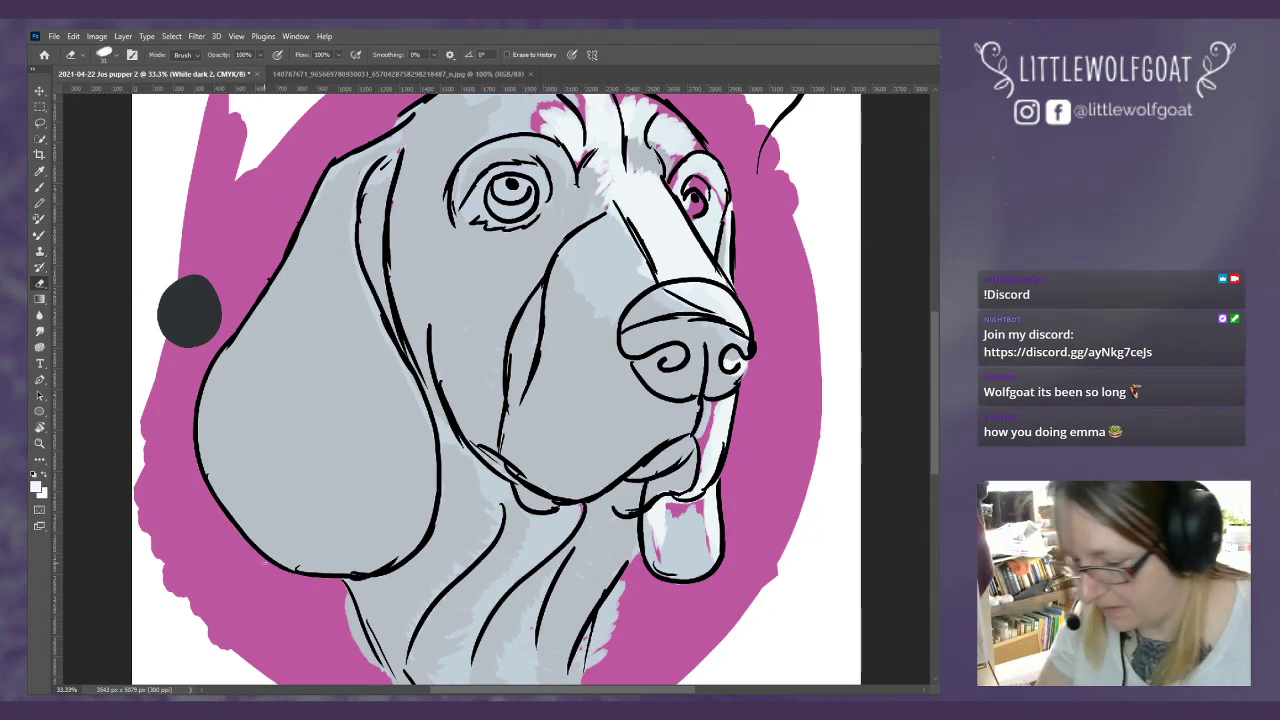
Step: Fit the canvas on screen and set up the Brush on the Colours layer with white
{"action": "left_click", "coordinate": [237, 36]}
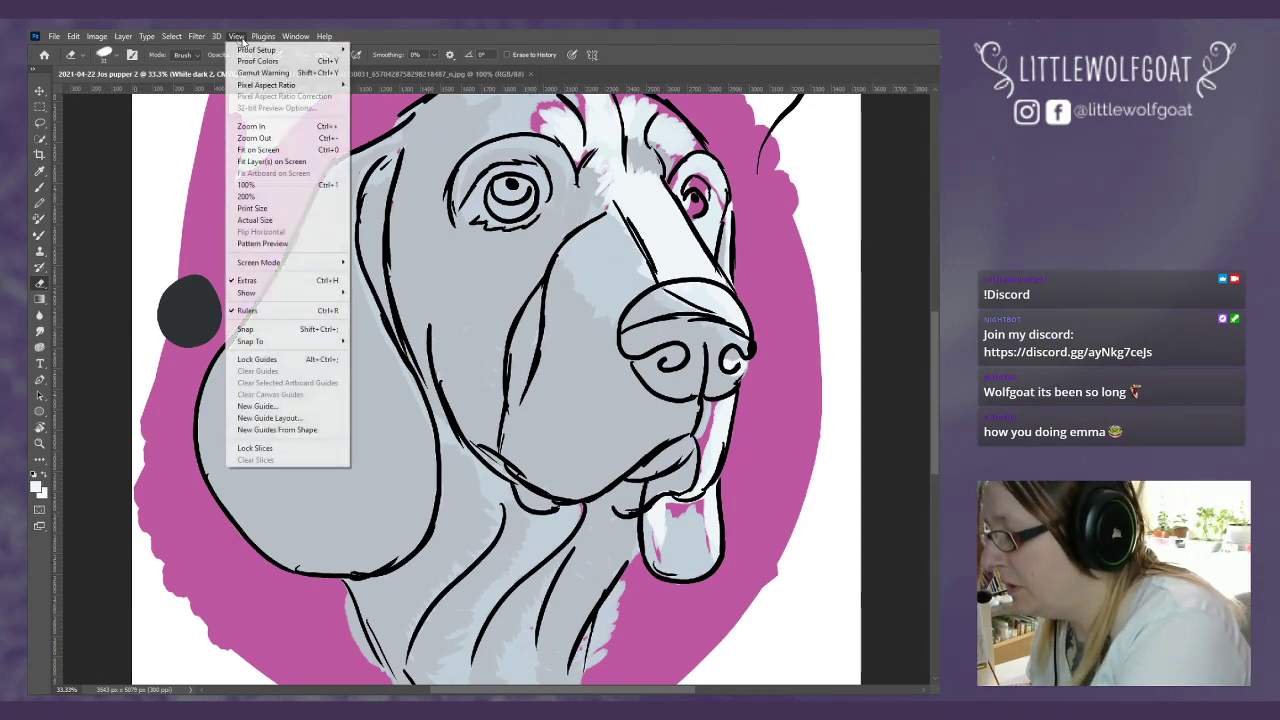
{"action": "left_click", "coordinate": [274, 149]}
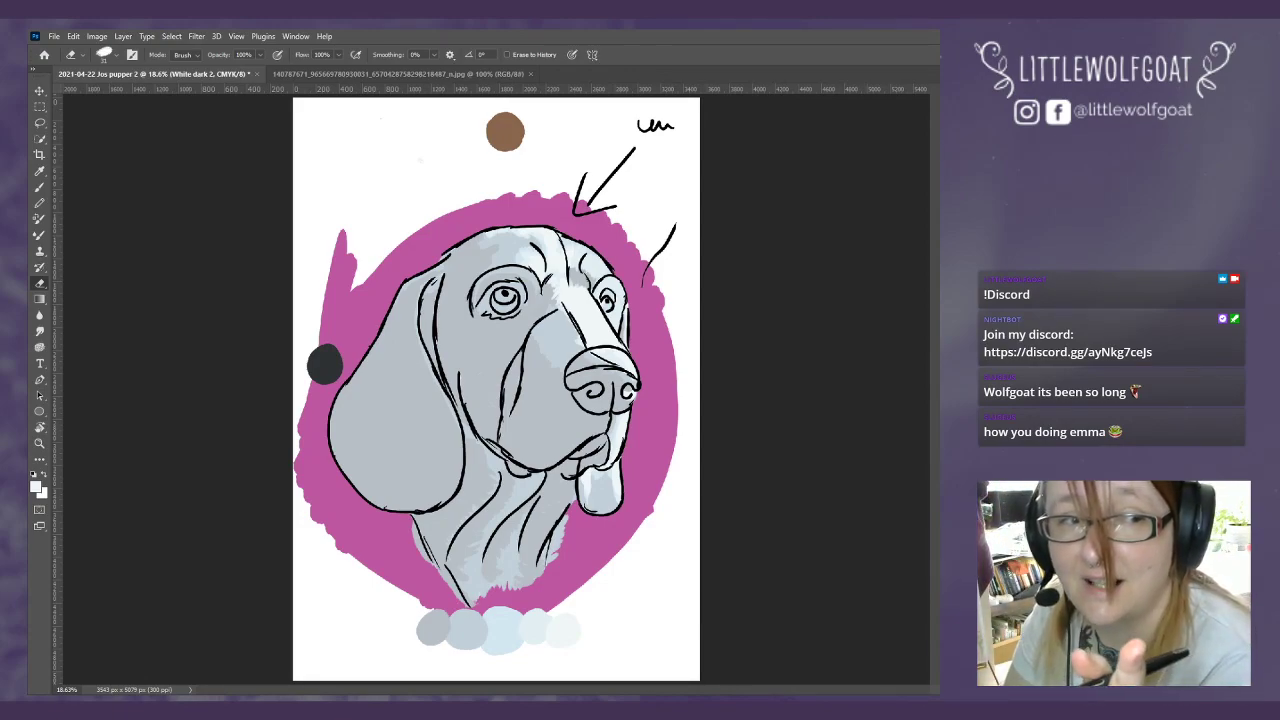
{"action": "left_click", "coordinate": [41, 189]}
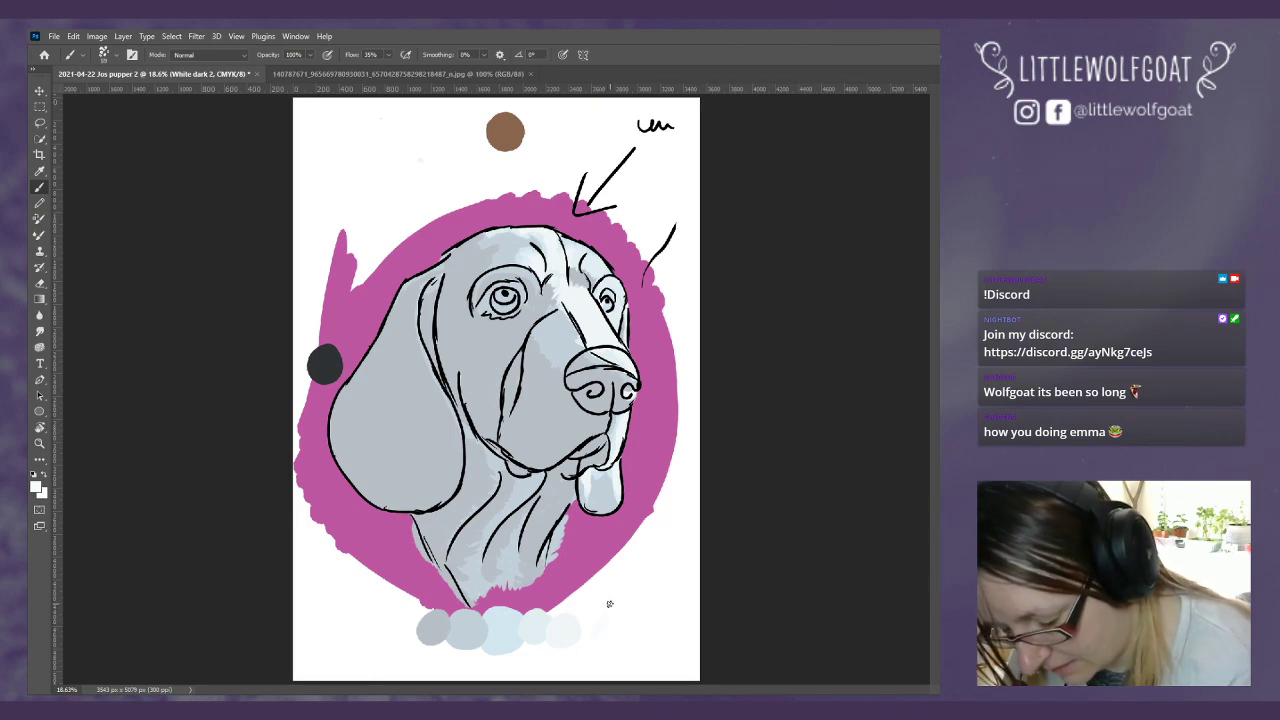
{"action": "key", "text": "alt+bracketleft"}
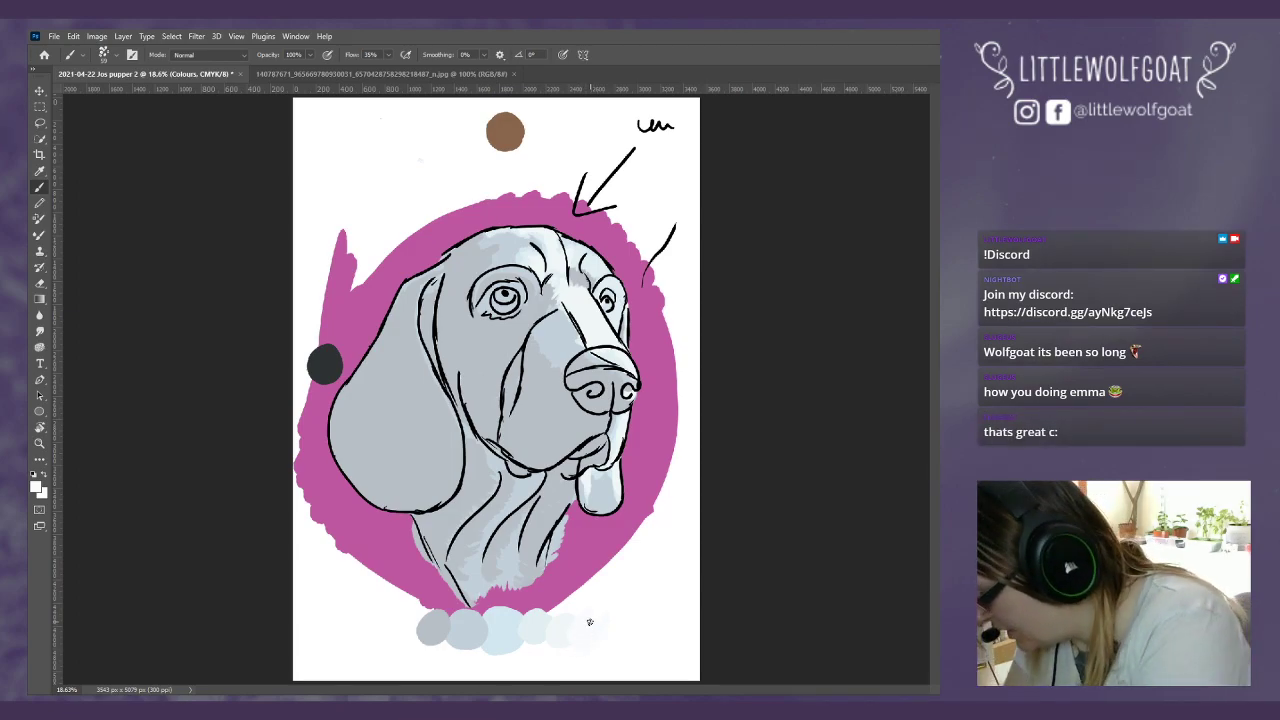
{"action": "left_click", "coordinate": [46, 477]}
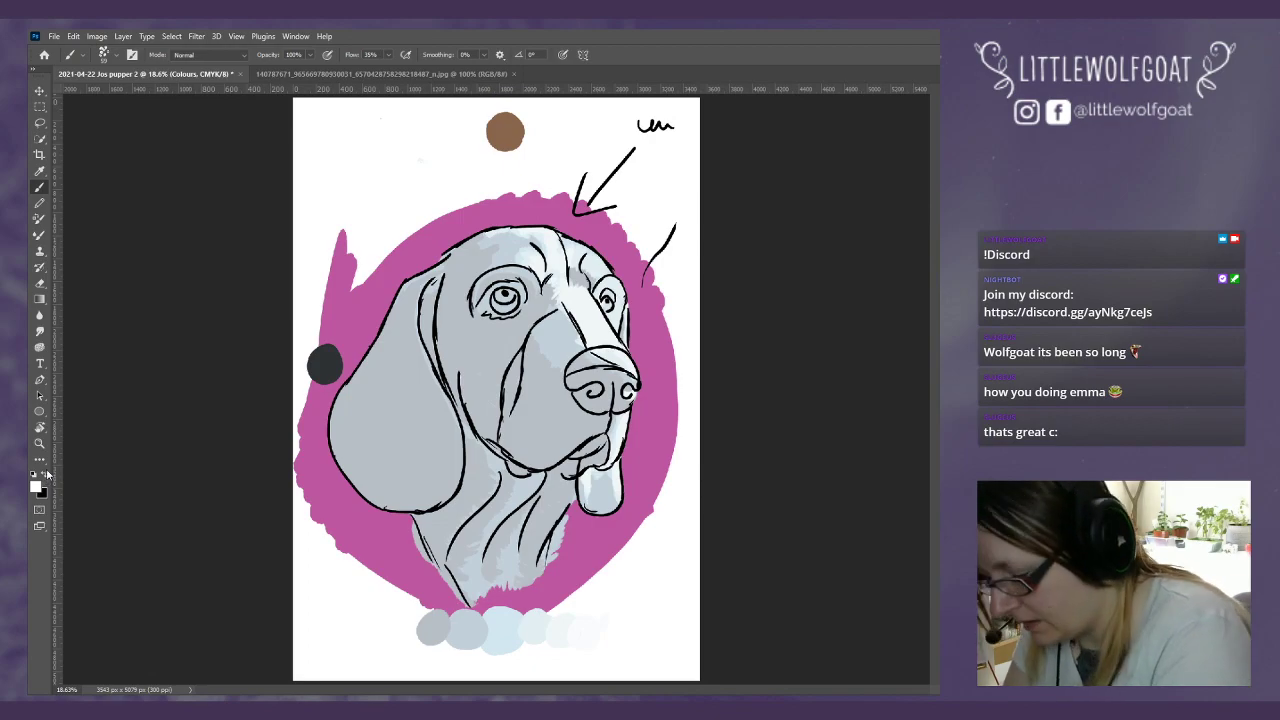
Step: Zoom in to 50% on the dog's eyes and nose
{"action": "left_click", "coordinate": [97, 37]}
{"action": "left_click", "coordinate": [123, 40]}
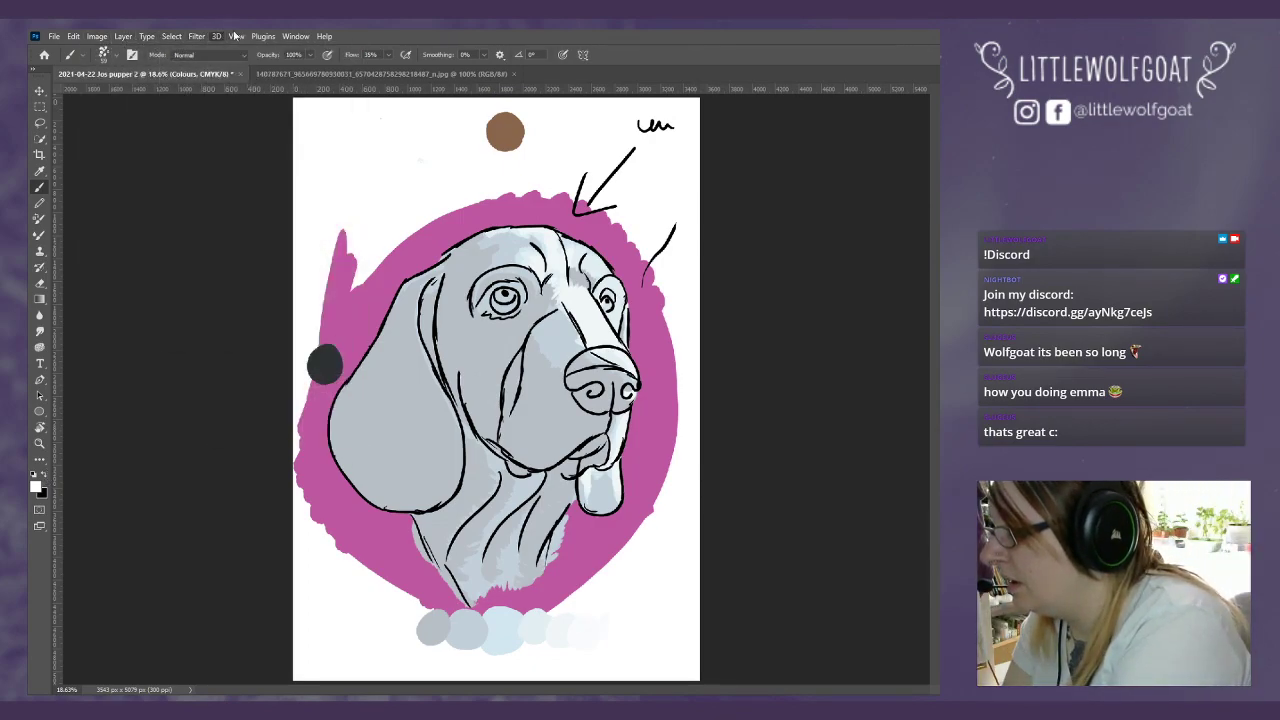
{"action": "left_click", "coordinate": [236, 36]}
{"action": "left_click", "coordinate": [265, 127]}
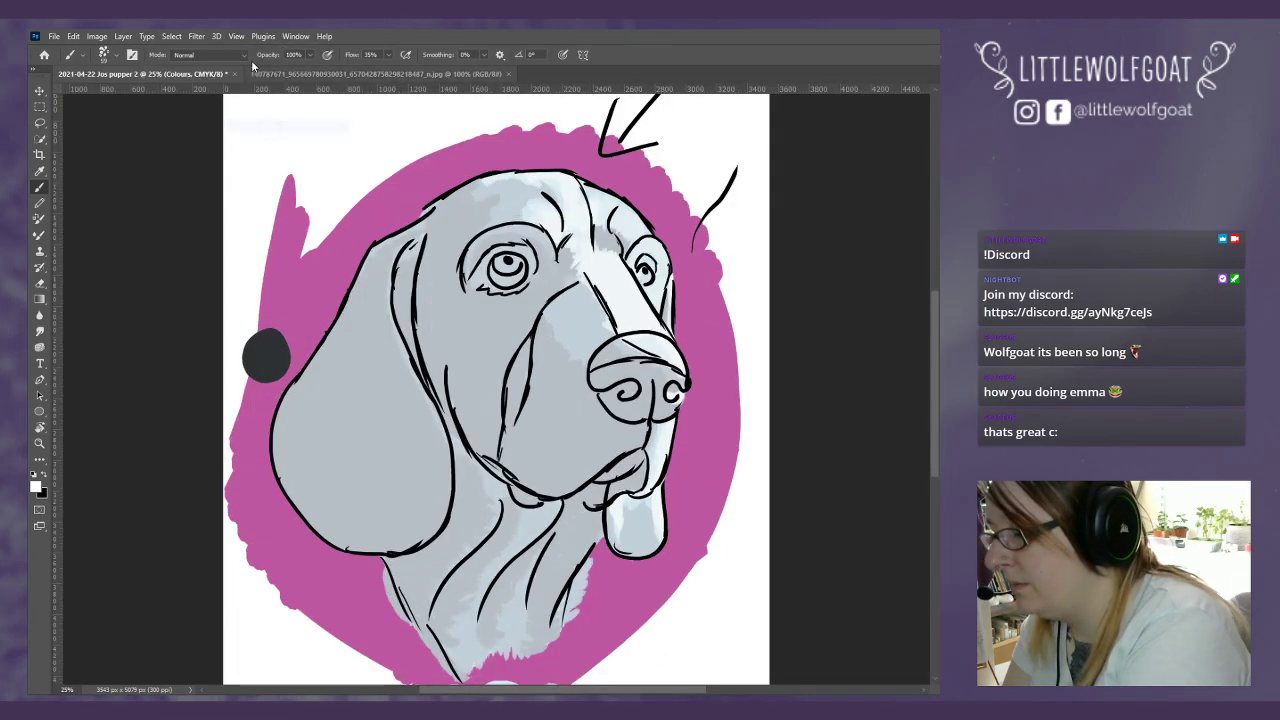
{"action": "left_click", "coordinate": [236, 36]}
{"action": "left_click", "coordinate": [260, 126]}
{"action": "left_click", "coordinate": [236, 36]}
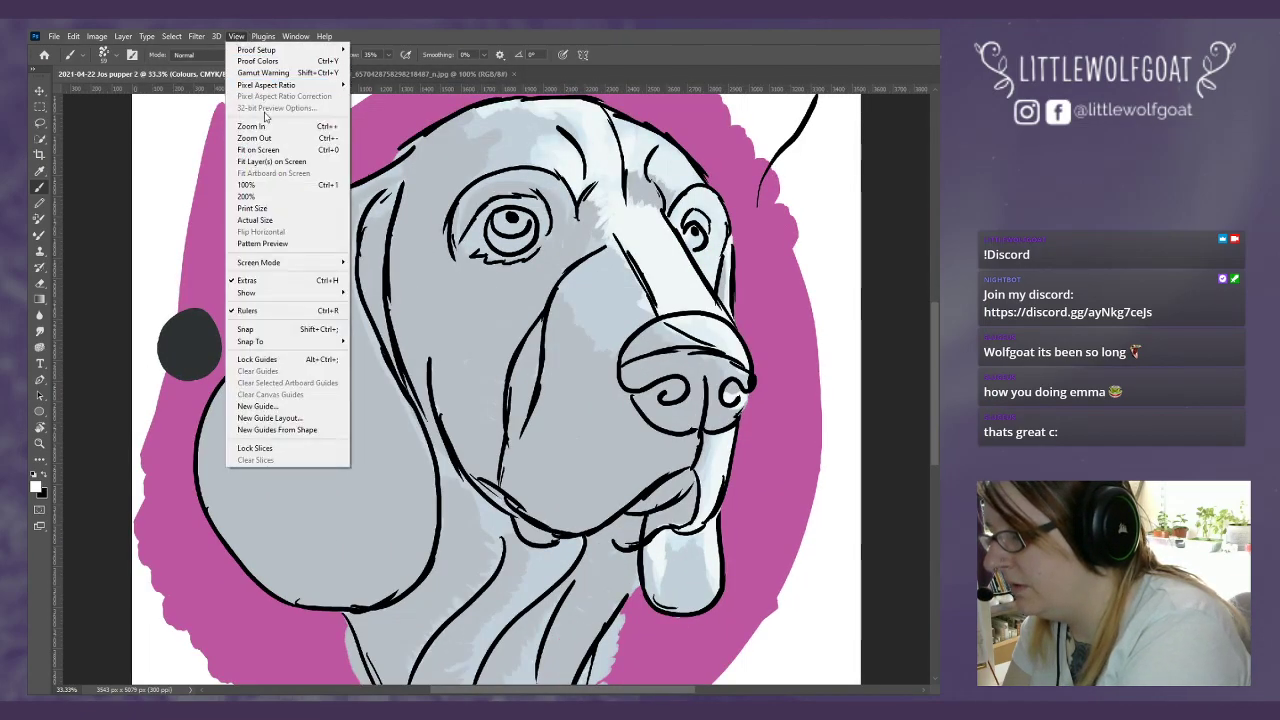
{"action": "left_click", "coordinate": [260, 126]}
{"action": "left_click_drag", "start_coordinate": [933, 385], "coordinate": [932, 363]}
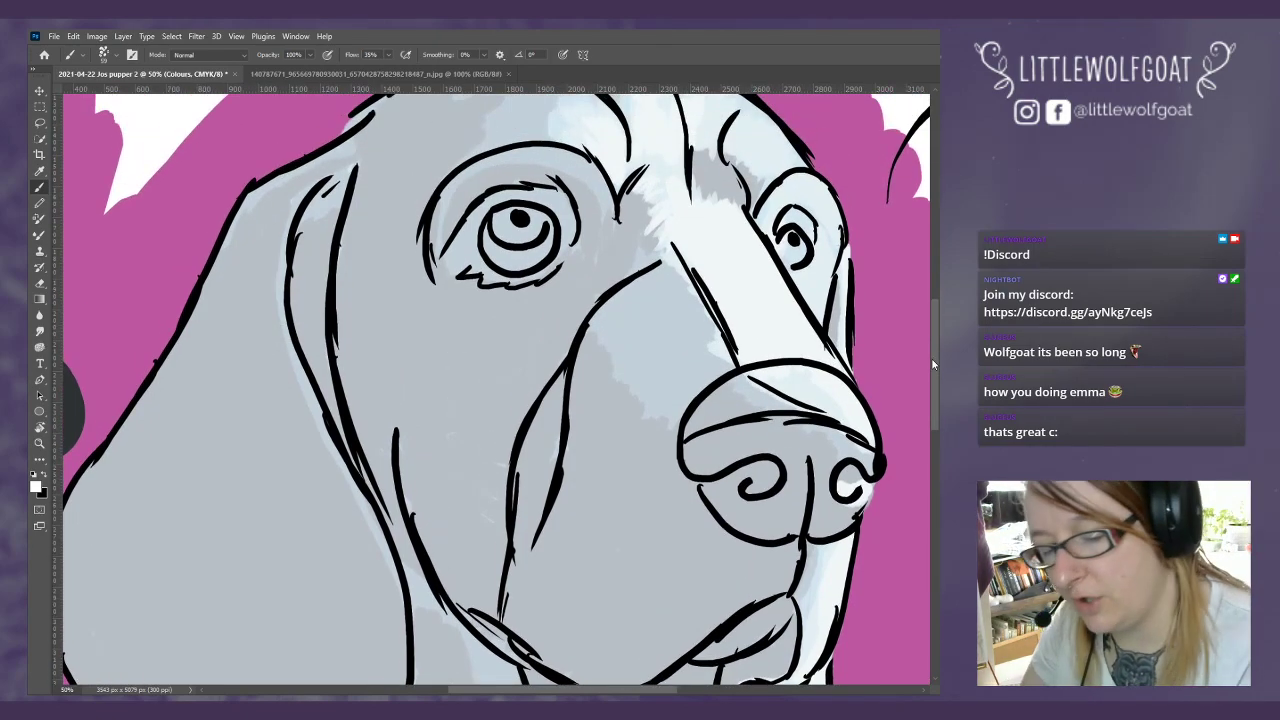
Step: Check the Gouache Detail Round brush preset, then make White light 2 the active layer
{"action": "left_click_drag", "start_coordinate": [930, 330], "coordinate": [934, 293]}
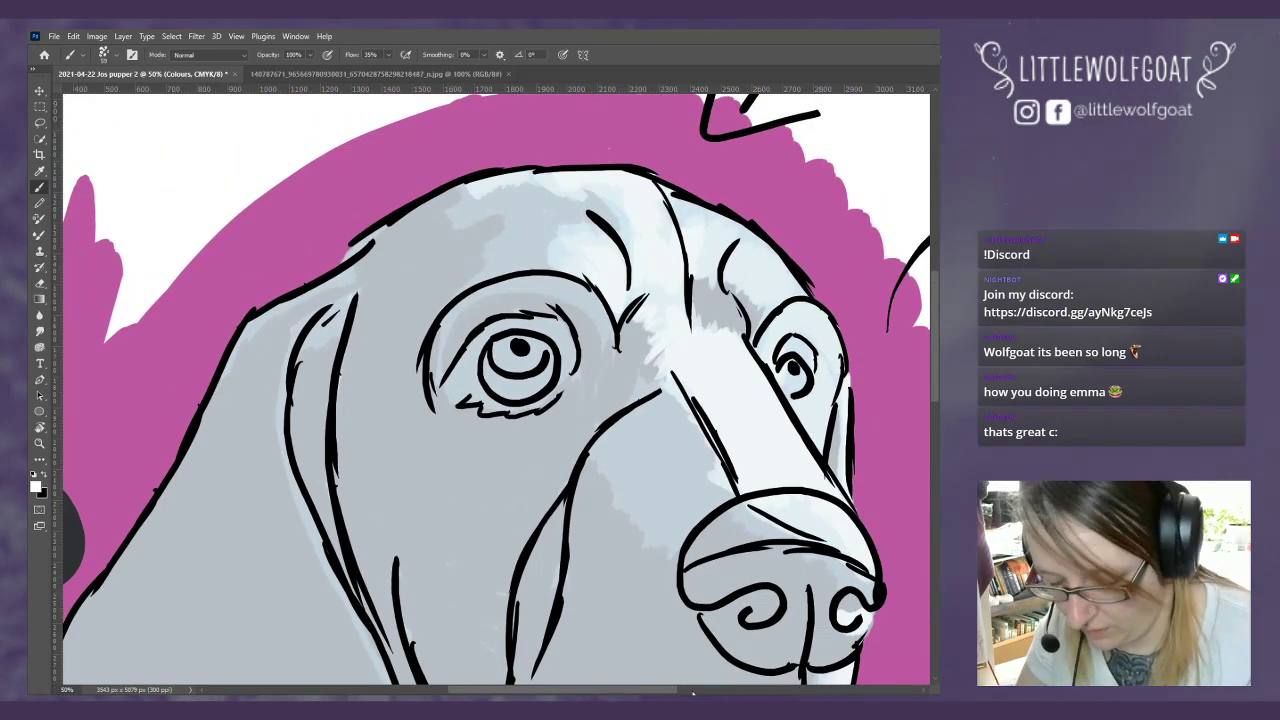
{"action": "scroll", "coordinate": [698, 653], "scroll_direction": "right", "scroll_amount": 5}
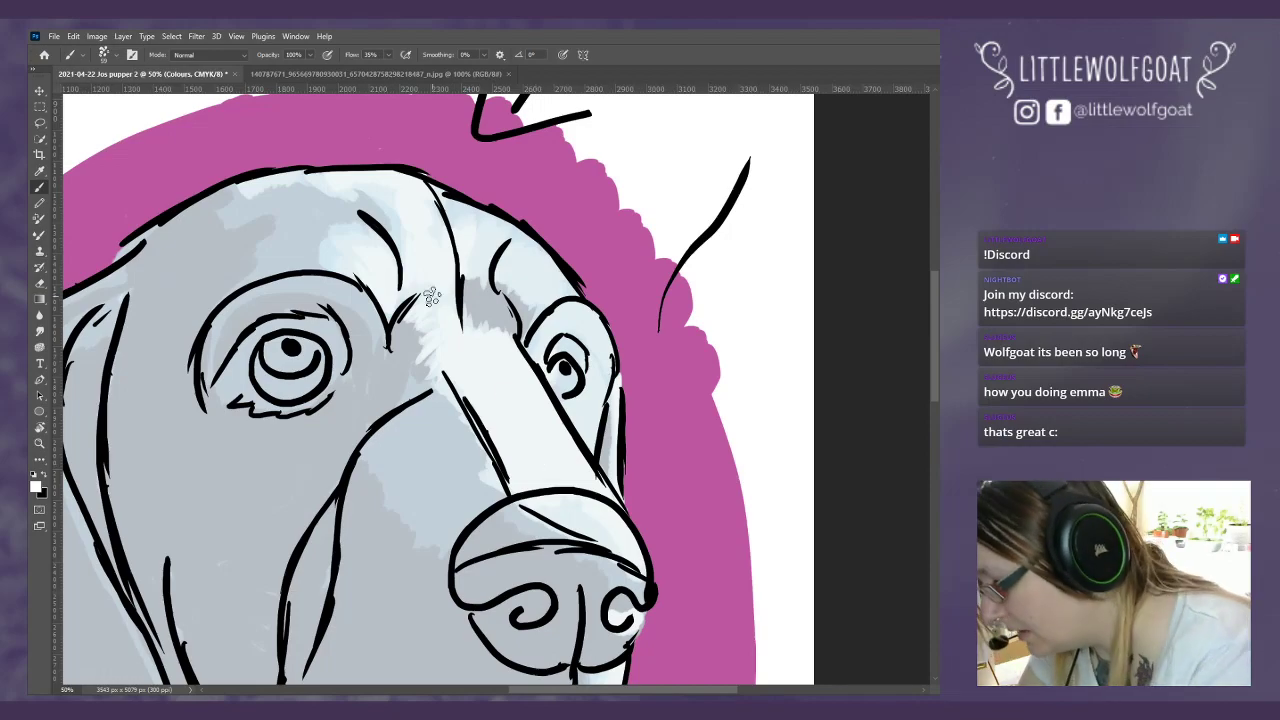
{"action": "left_click", "coordinate": [103, 54]}
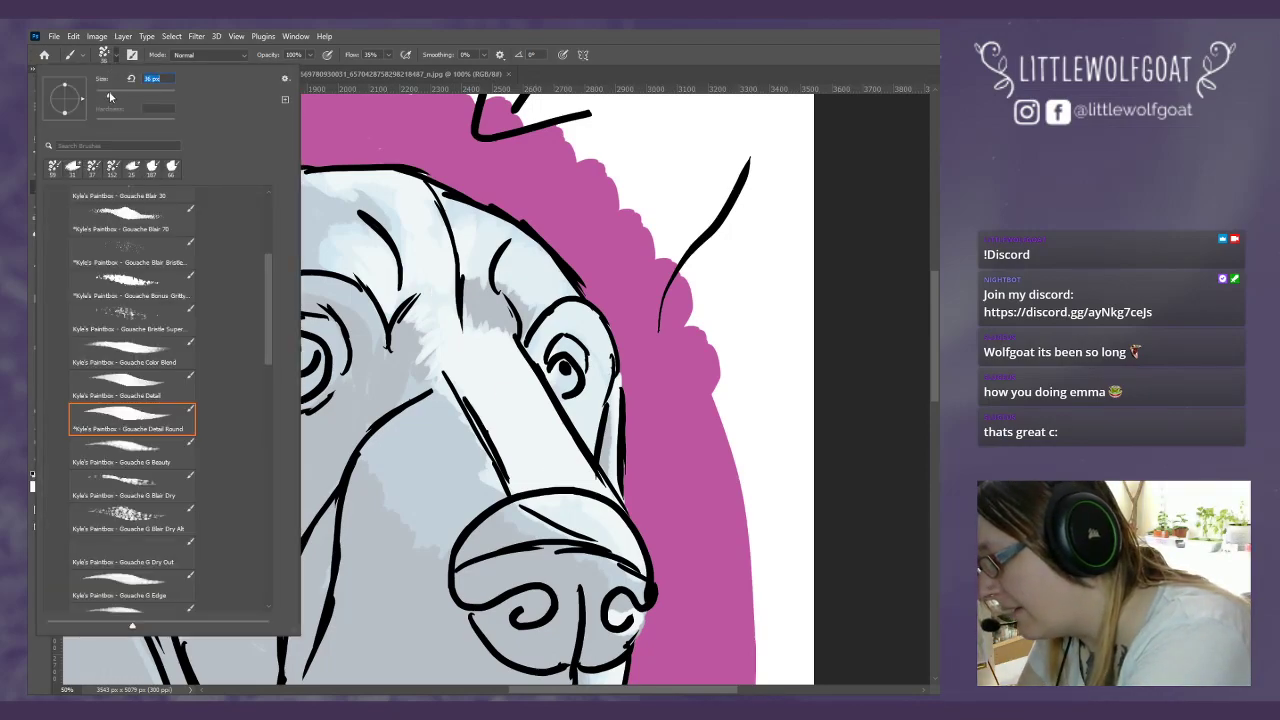
{"action": "left_click", "coordinate": [519, 462]}
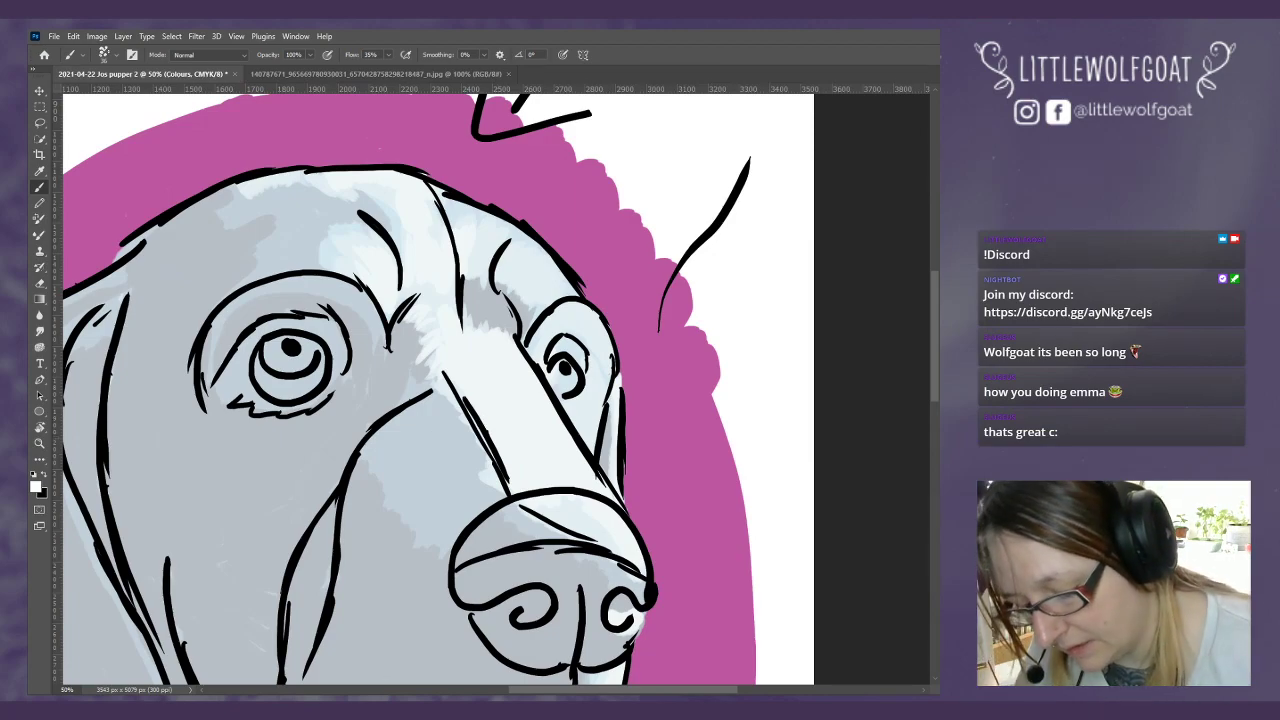
{"action": "key", "text": "alt+bracketright"}
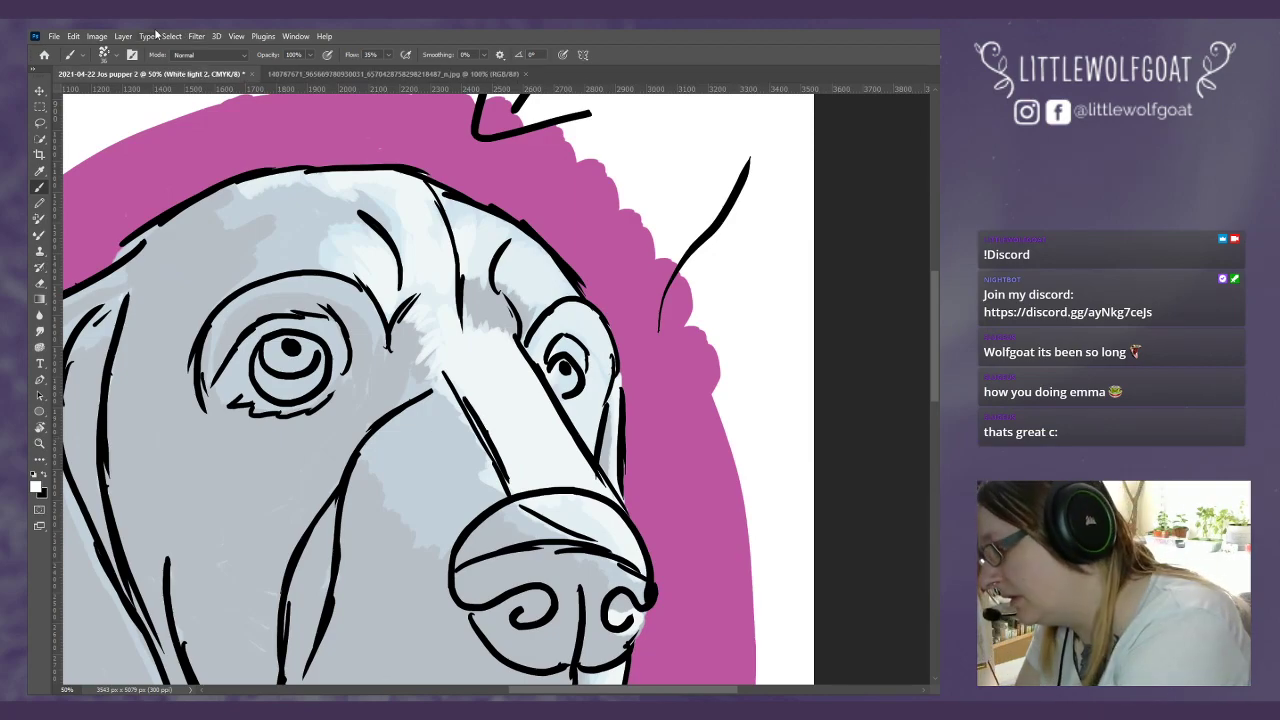
Step: Create a new empty layer named White light 3 through Layer > New > Layer
{"action": "left_click", "coordinate": [123, 36]}
{"action": "mouse_move", "coordinate": [190, 50]}
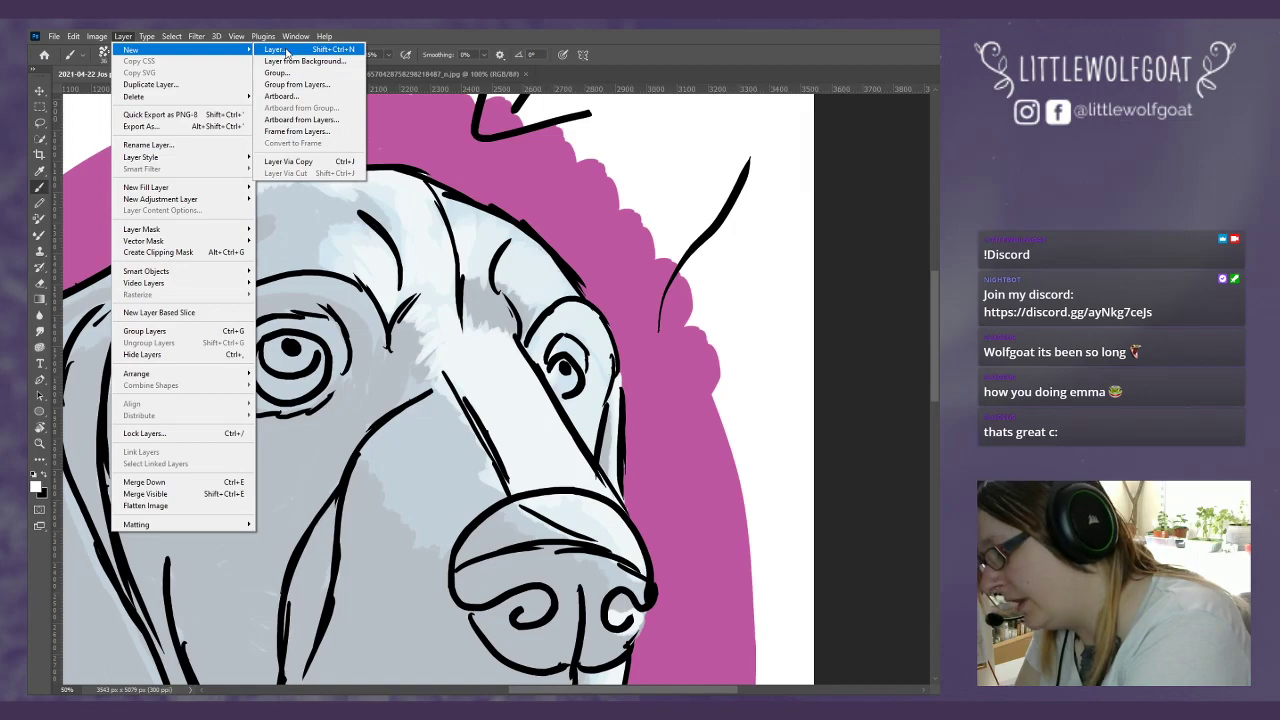
{"action": "left_click", "coordinate": [286, 50]}
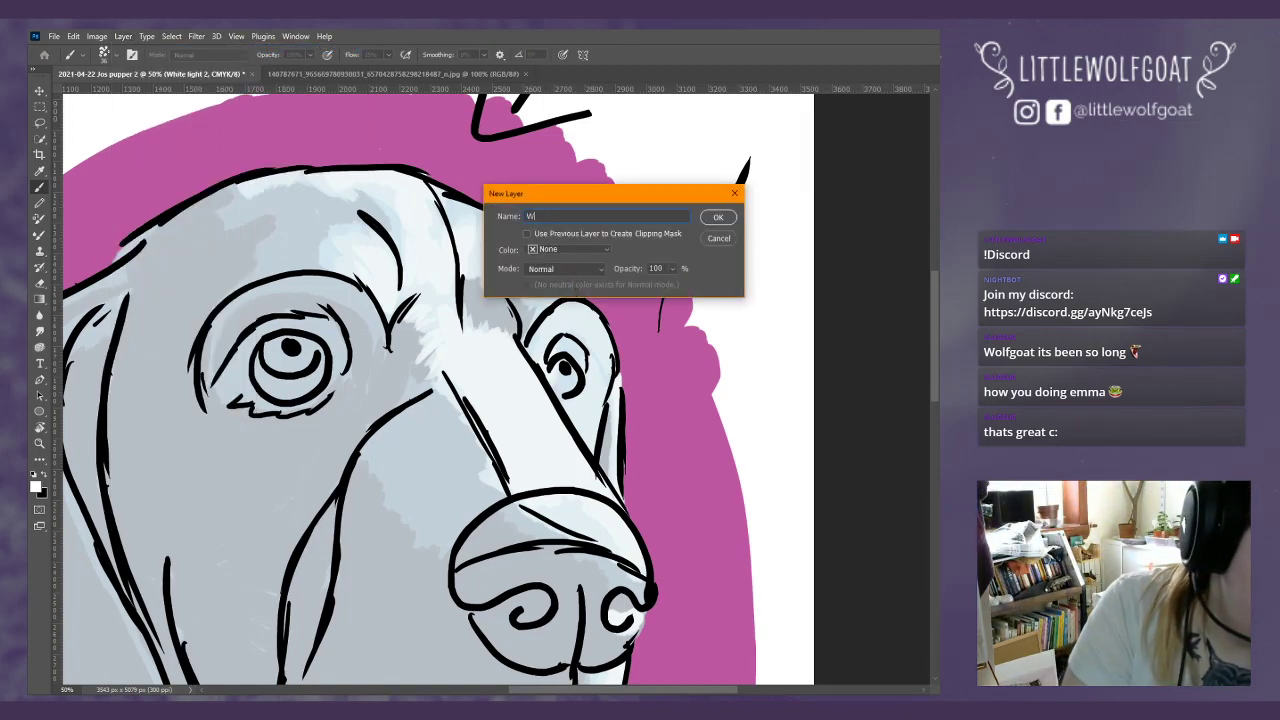
{"action": "type", "text": "White light"}
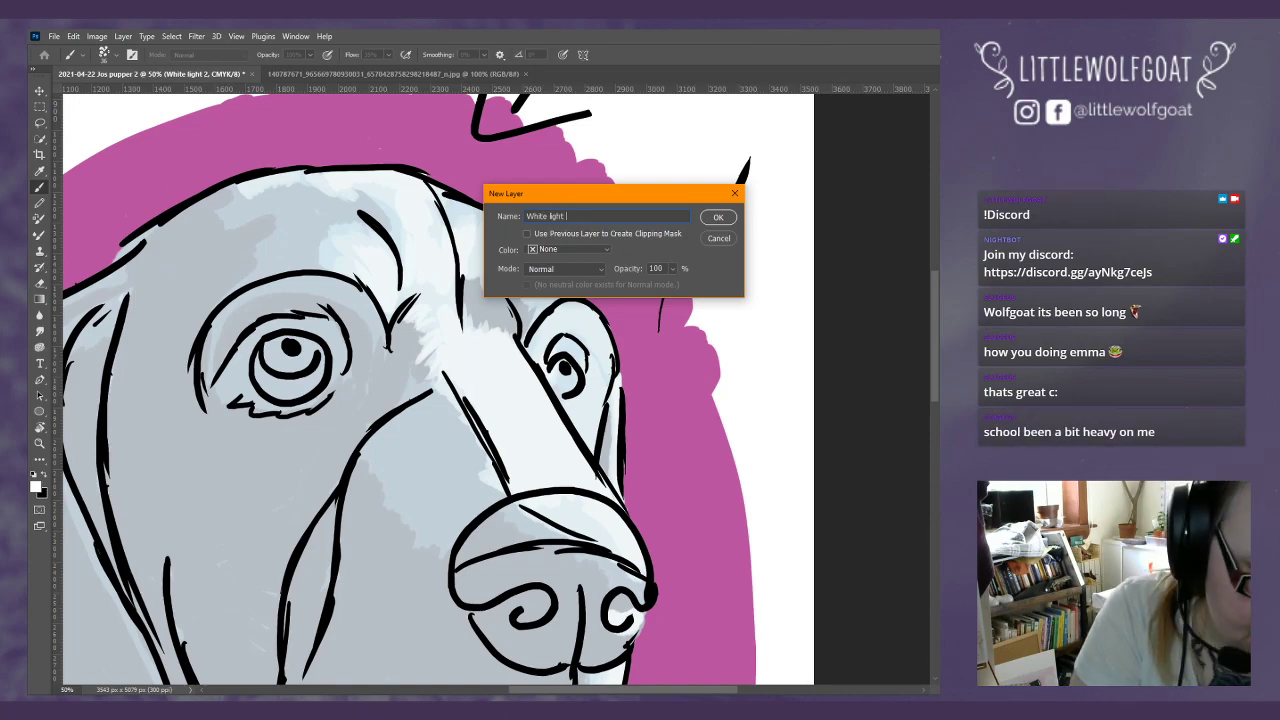
{"action": "key", "text": "Return"}
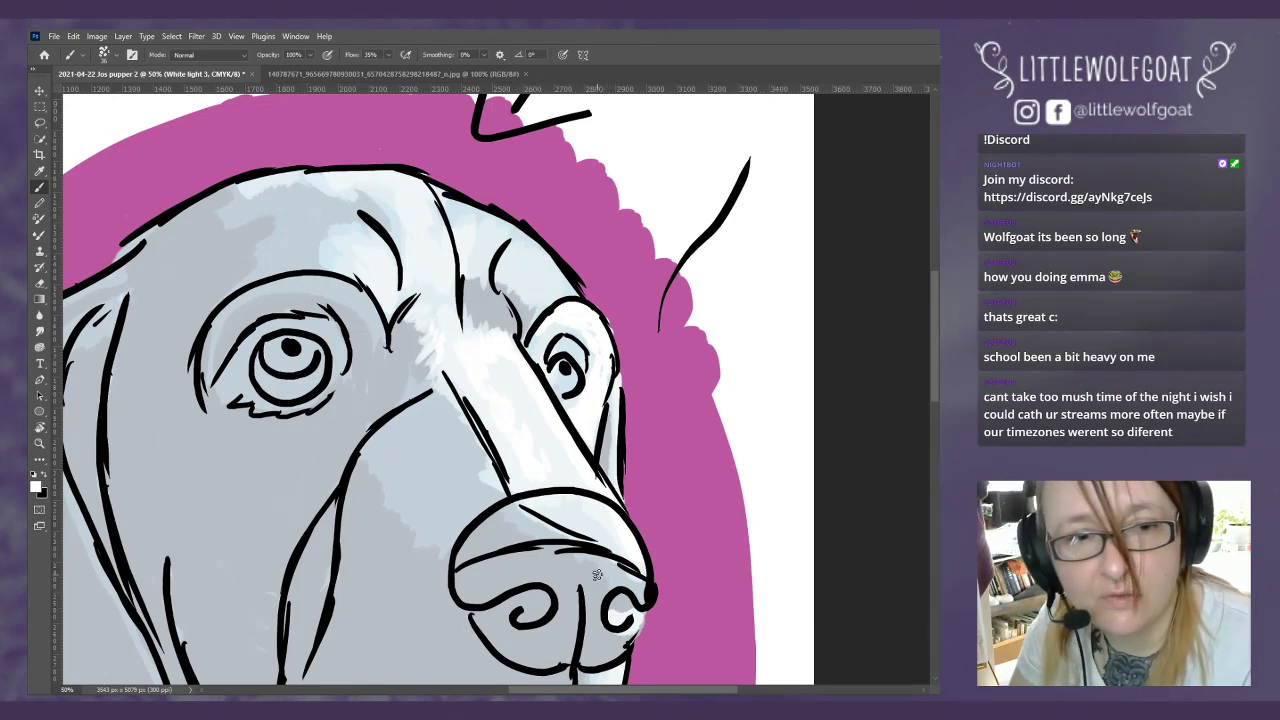
Step: Brush white highlights at 35% flow over the hound's forehead, muzzle and nose
{"action": "scroll", "coordinate": [600, 428], "scroll_direction": "down", "scroll_amount": 5}
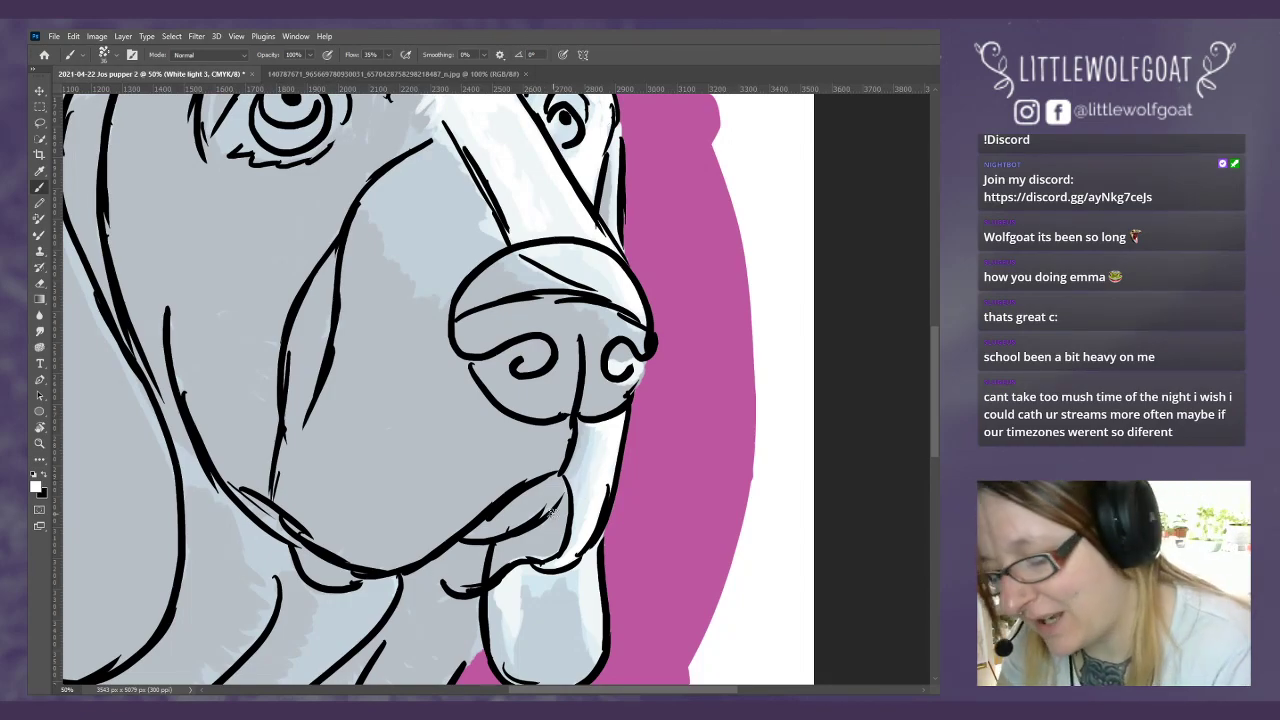
{"action": "left_click_drag", "start_coordinate": [932, 355], "coordinate": [934, 288]}
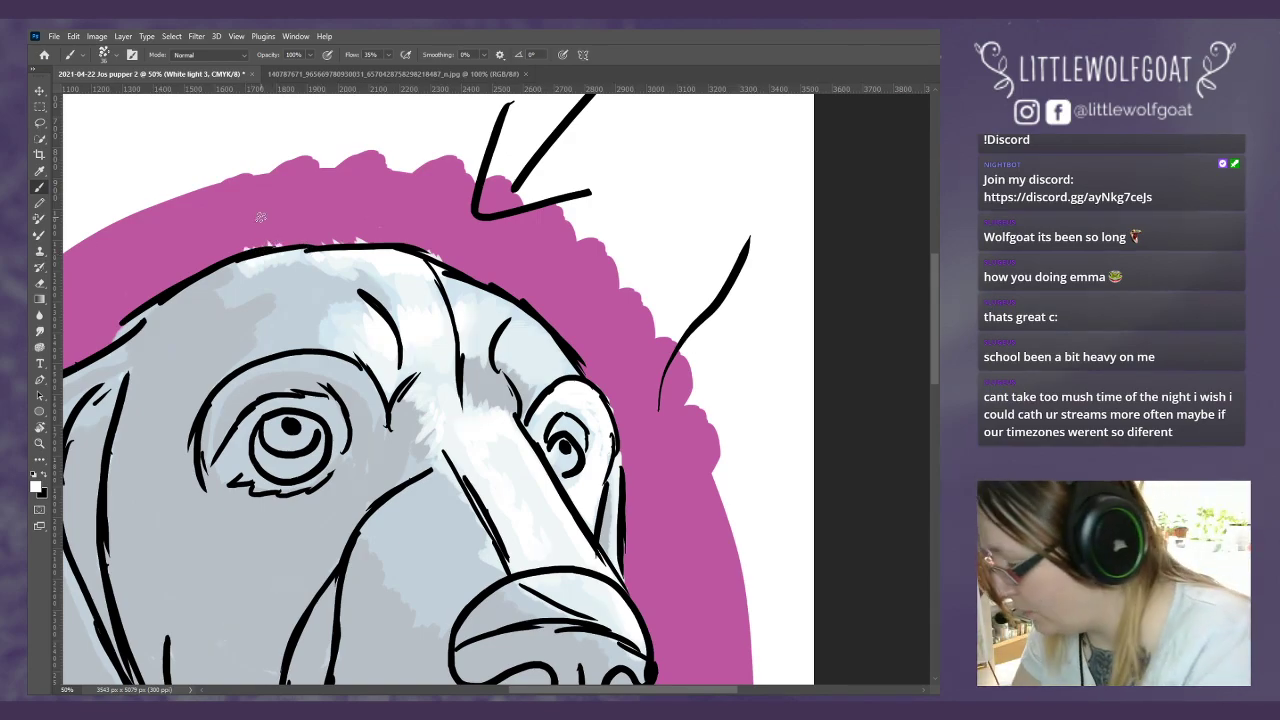
{"action": "left_click", "coordinate": [41, 285]}
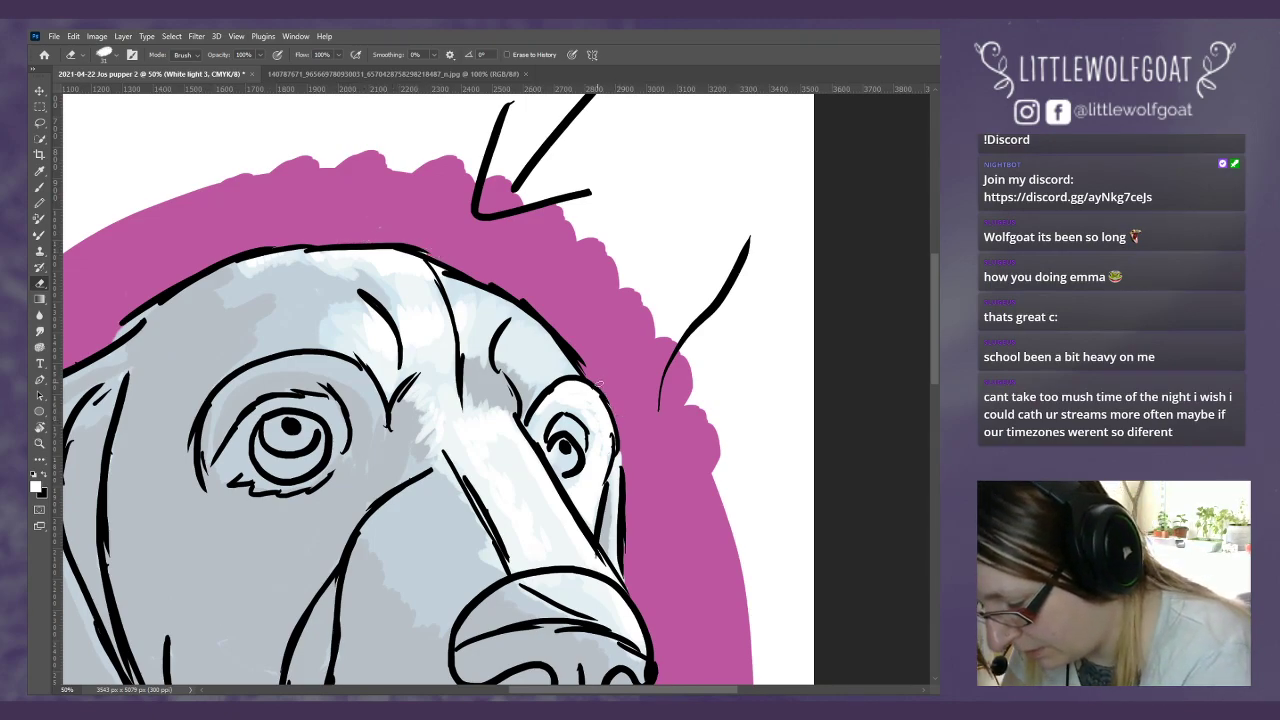
Step: Erase stray white marks along the right brow, then retouch highlights over the muzzle, jowl and lip
{"action": "left_click_drag", "start_coordinate": [932, 357], "coordinate": [935, 440]}
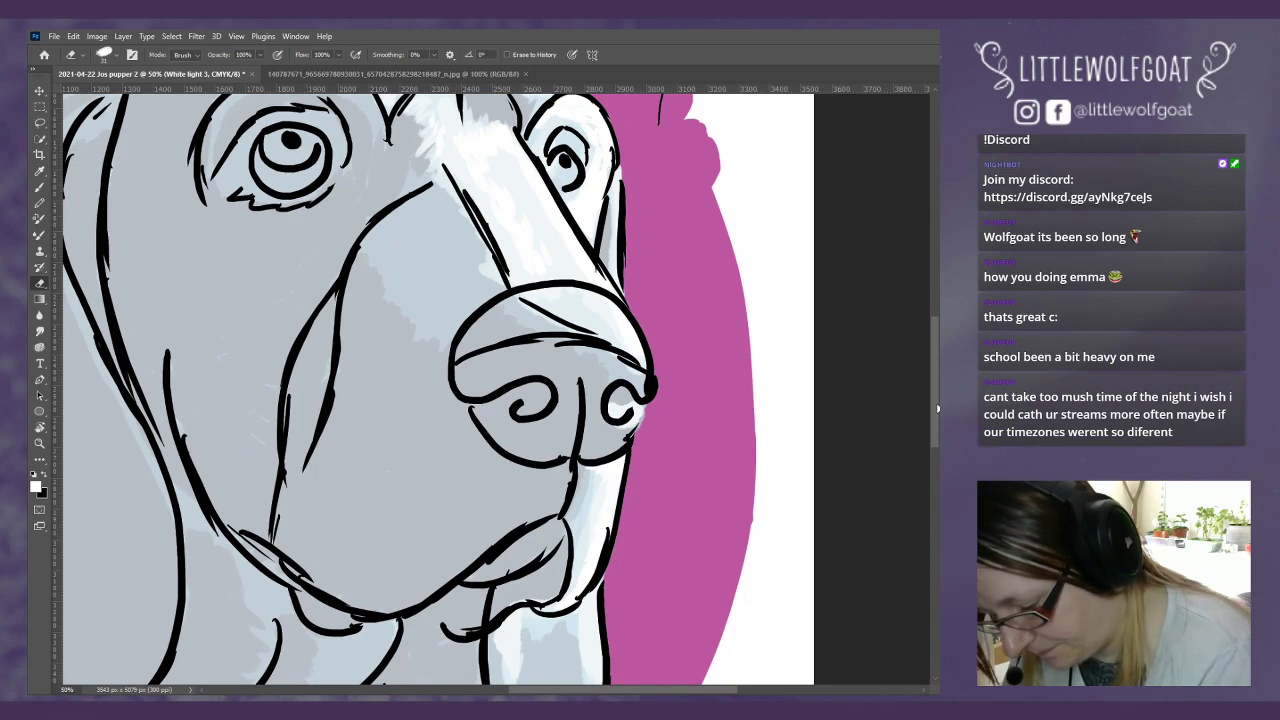
{"action": "mouse_move", "coordinate": [937, 408]}
{"action": "left_mouse_down"}
{"action": "mouse_move", "coordinate": [924, 462]}
{"action": "mouse_move", "coordinate": [926, 392]}
{"action": "left_mouse_up"}
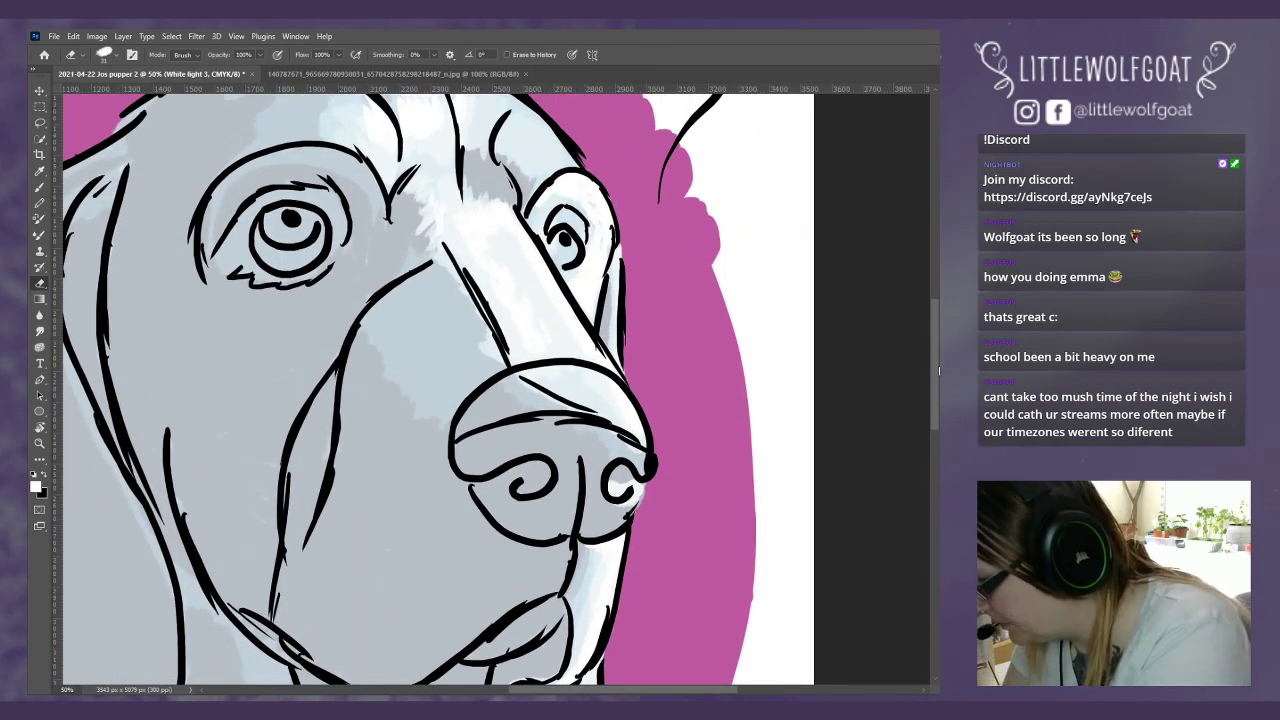
{"action": "left_click", "coordinate": [40, 189]}
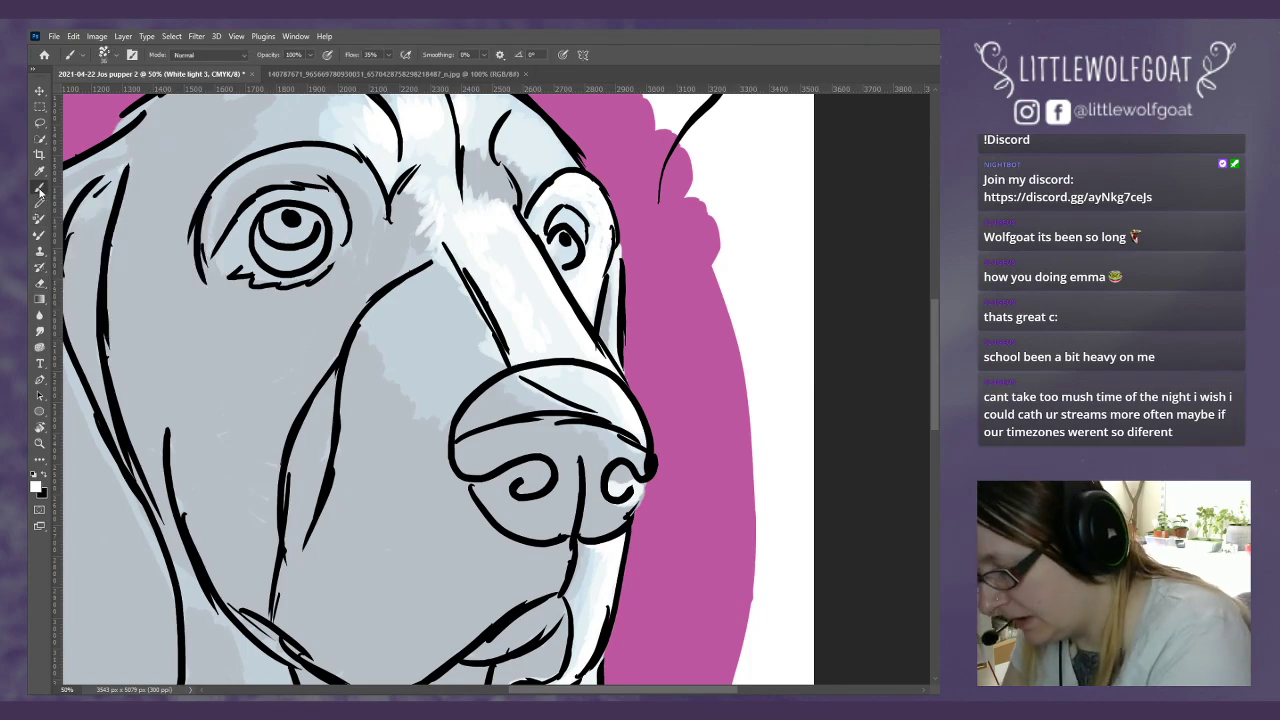
{"action": "left_click_drag", "start_coordinate": [934, 339], "coordinate": [926, 428]}
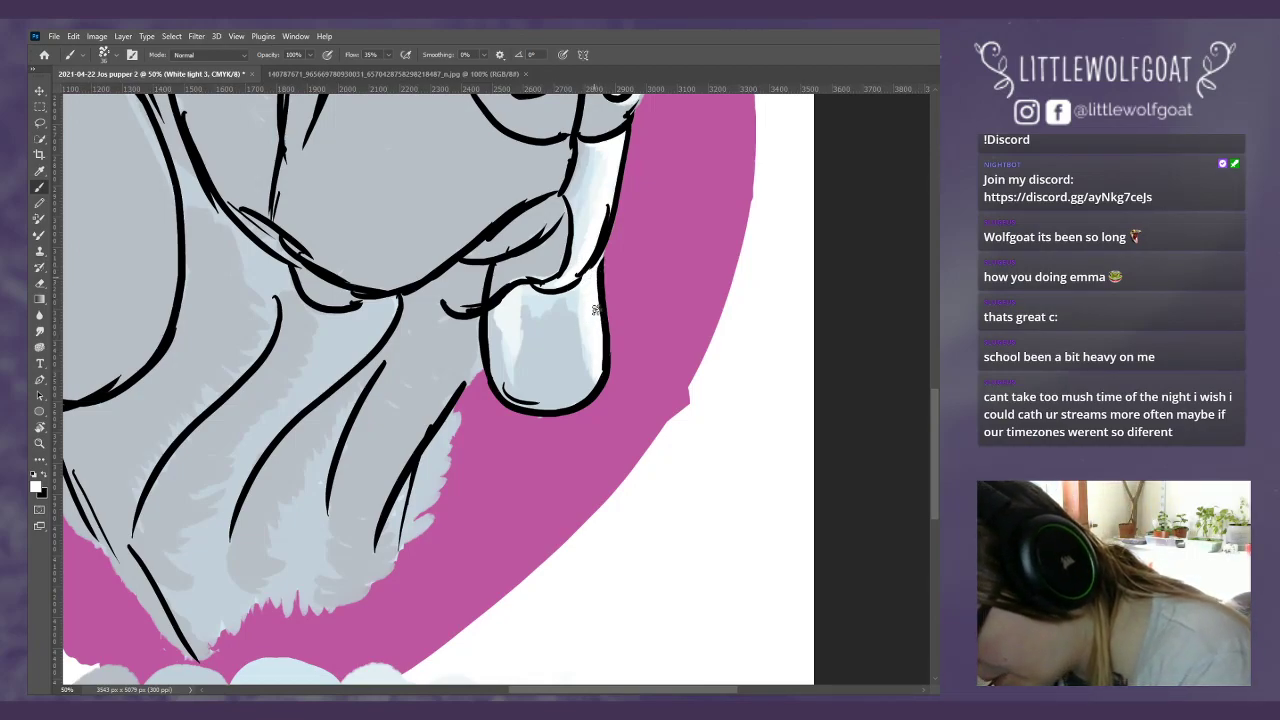
{"action": "left_click_drag", "start_coordinate": [936, 426], "coordinate": [933, 316]}
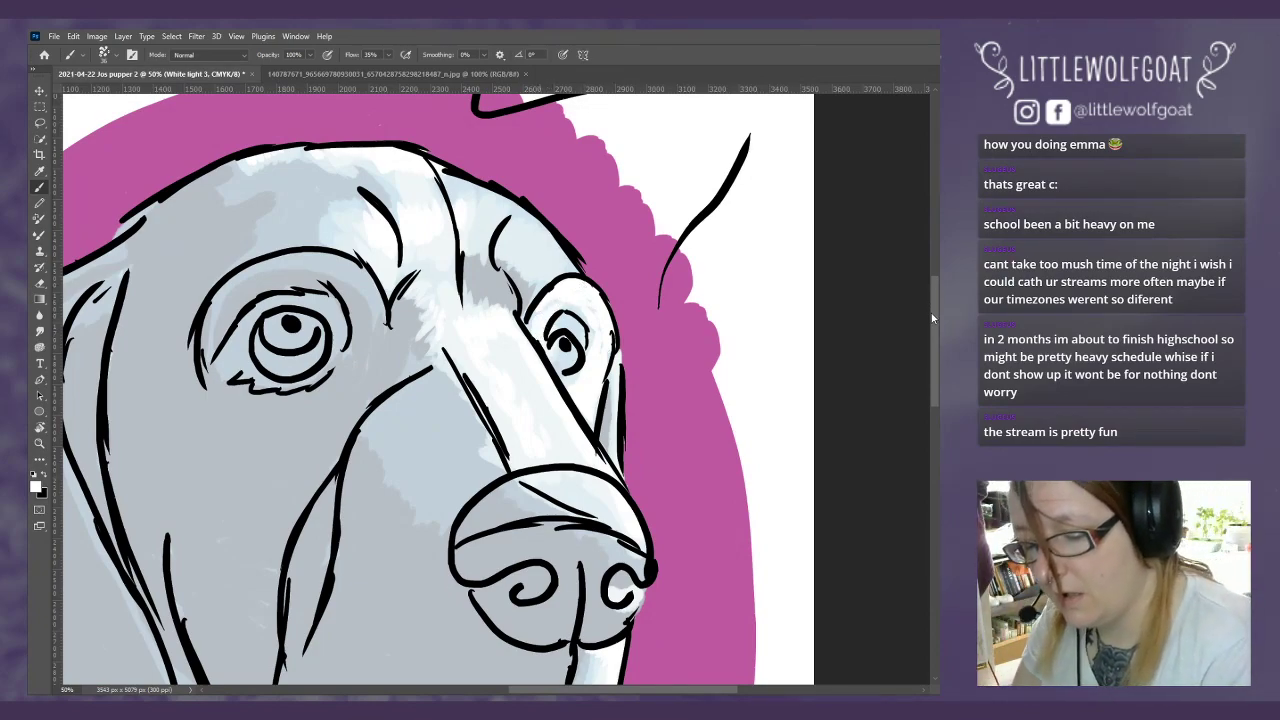
{"action": "scroll", "coordinate": [933, 335], "scroll_direction": "down", "scroll_amount": 3}
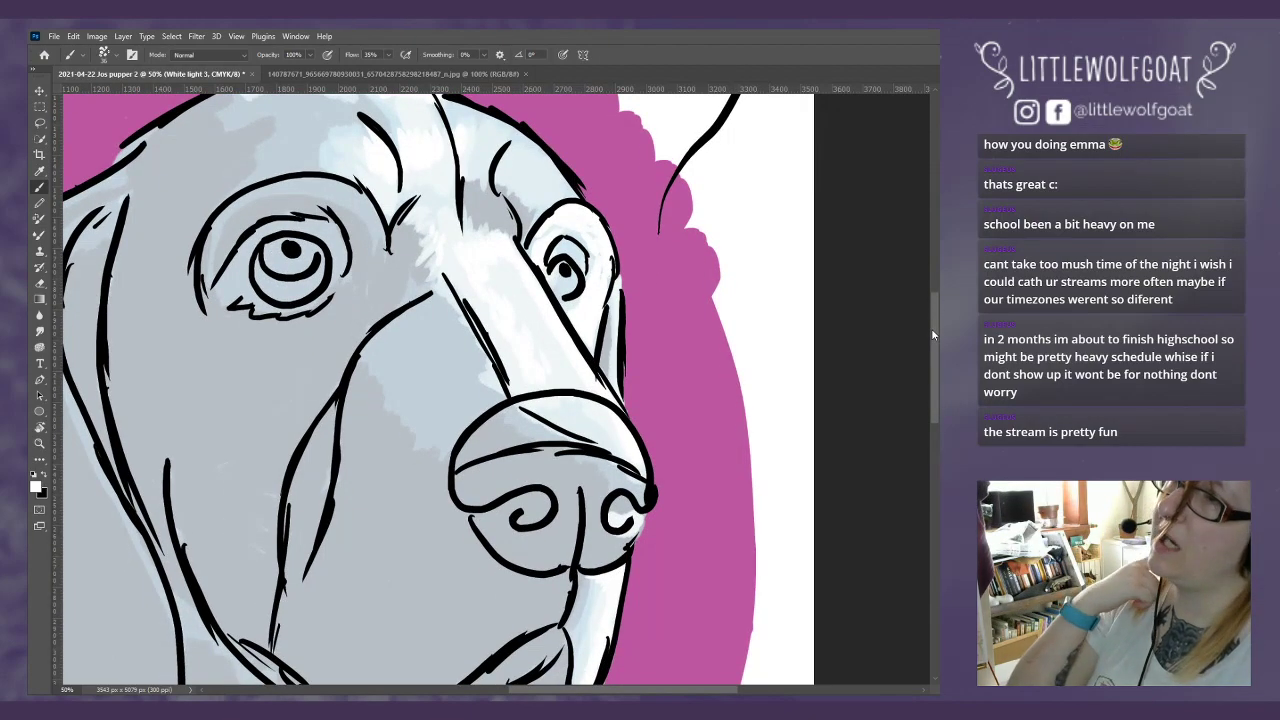
{"action": "left_click_drag", "start_coordinate": [928, 352], "coordinate": [938, 404]}
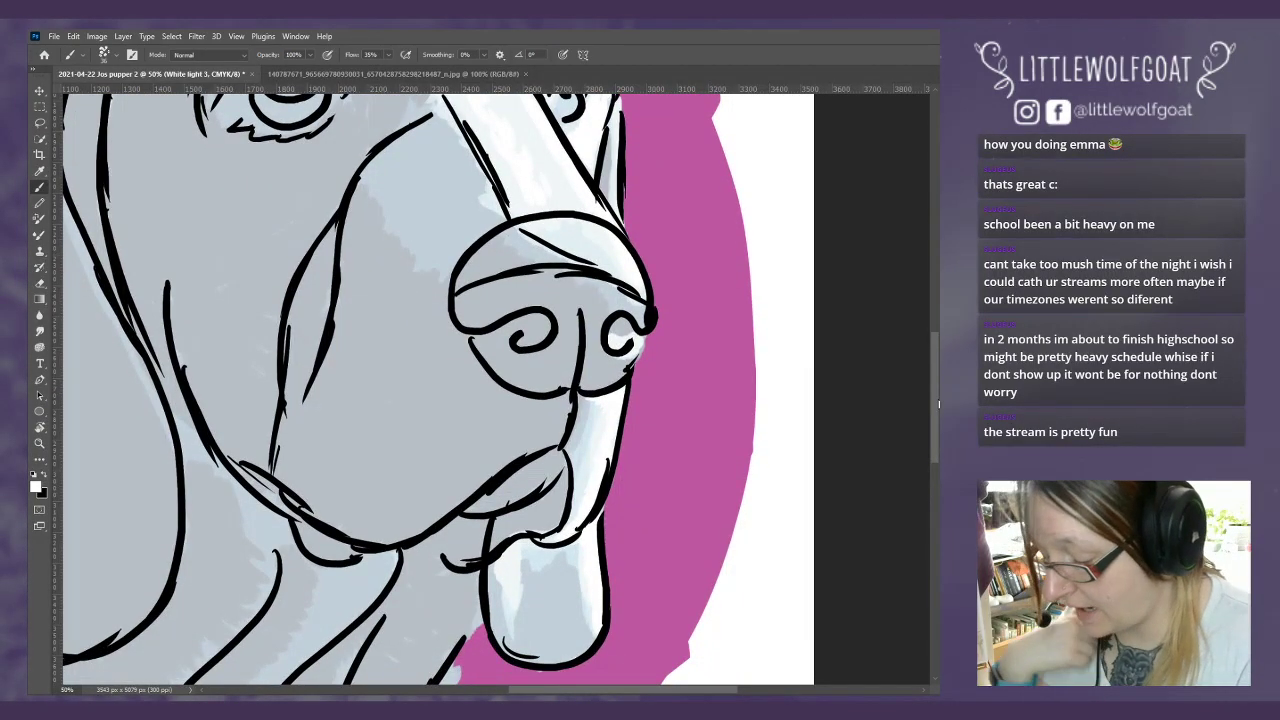
{"action": "left_click_drag", "start_coordinate": [937, 382], "coordinate": [937, 355]}
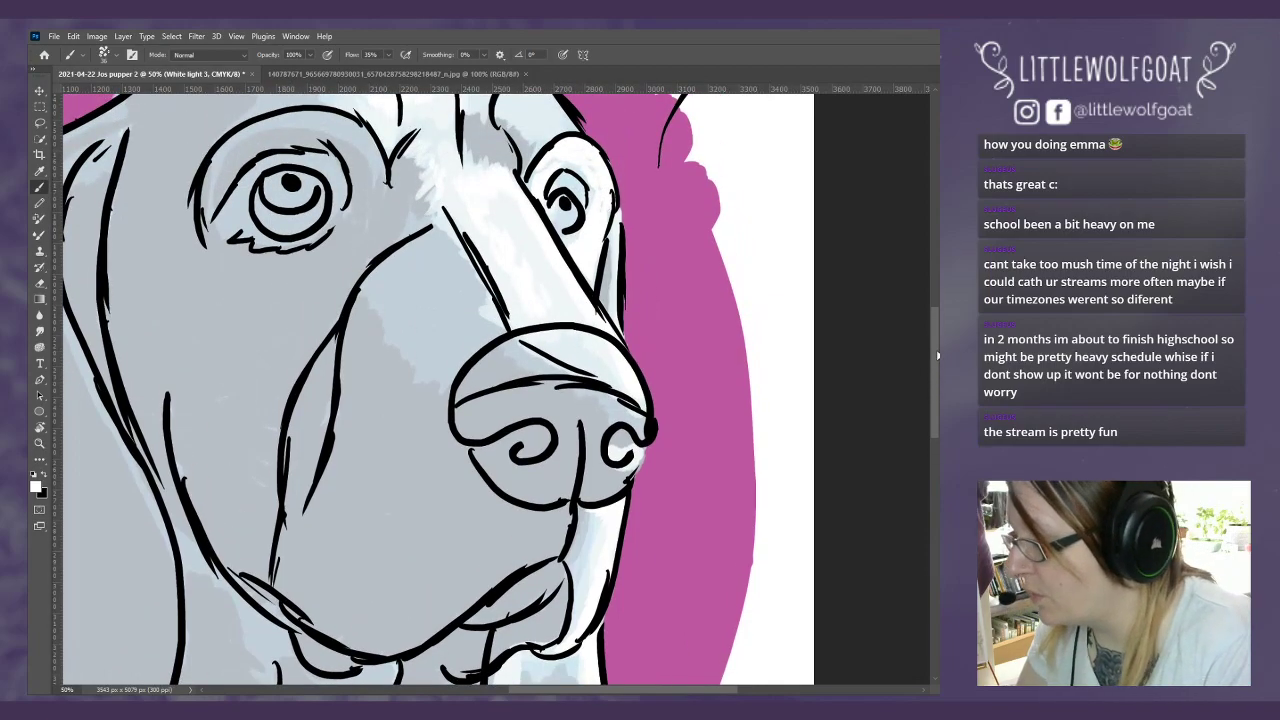
Step: Fit the whole portrait on screen and group the white shading layers as 'White layers'
{"action": "left_click", "coordinate": [236, 36]}
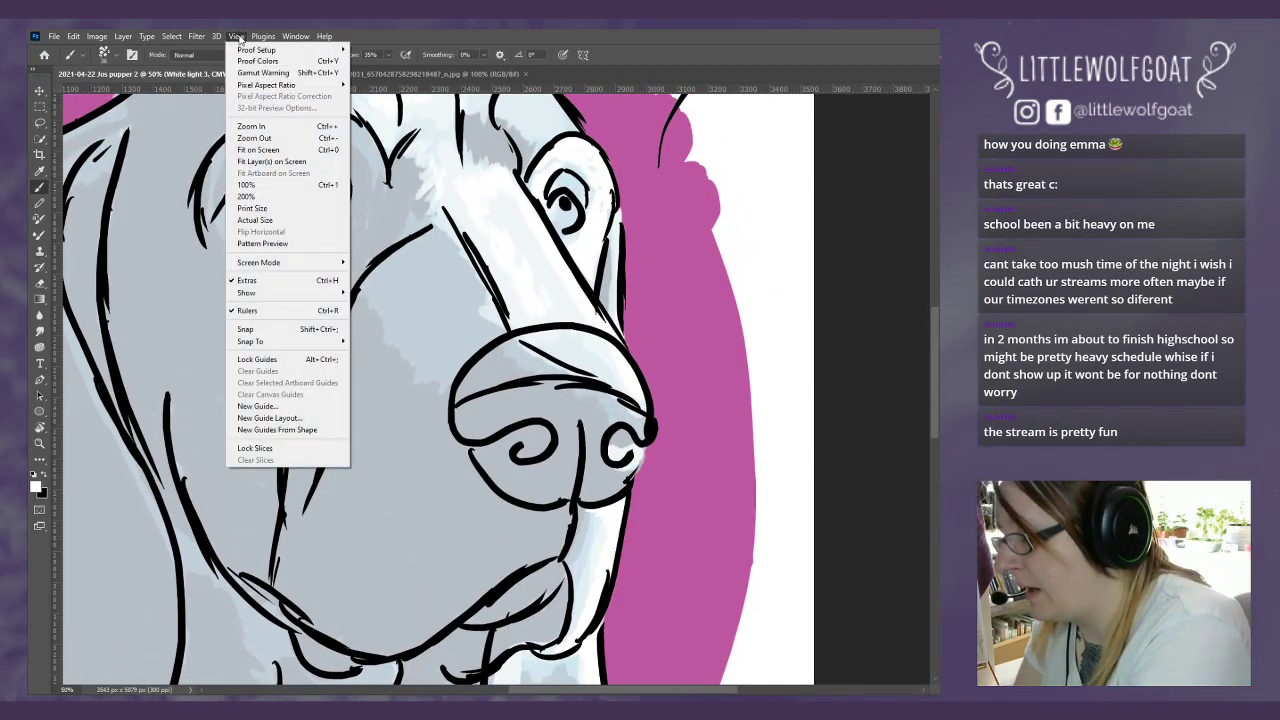
{"action": "left_click", "coordinate": [276, 149]}
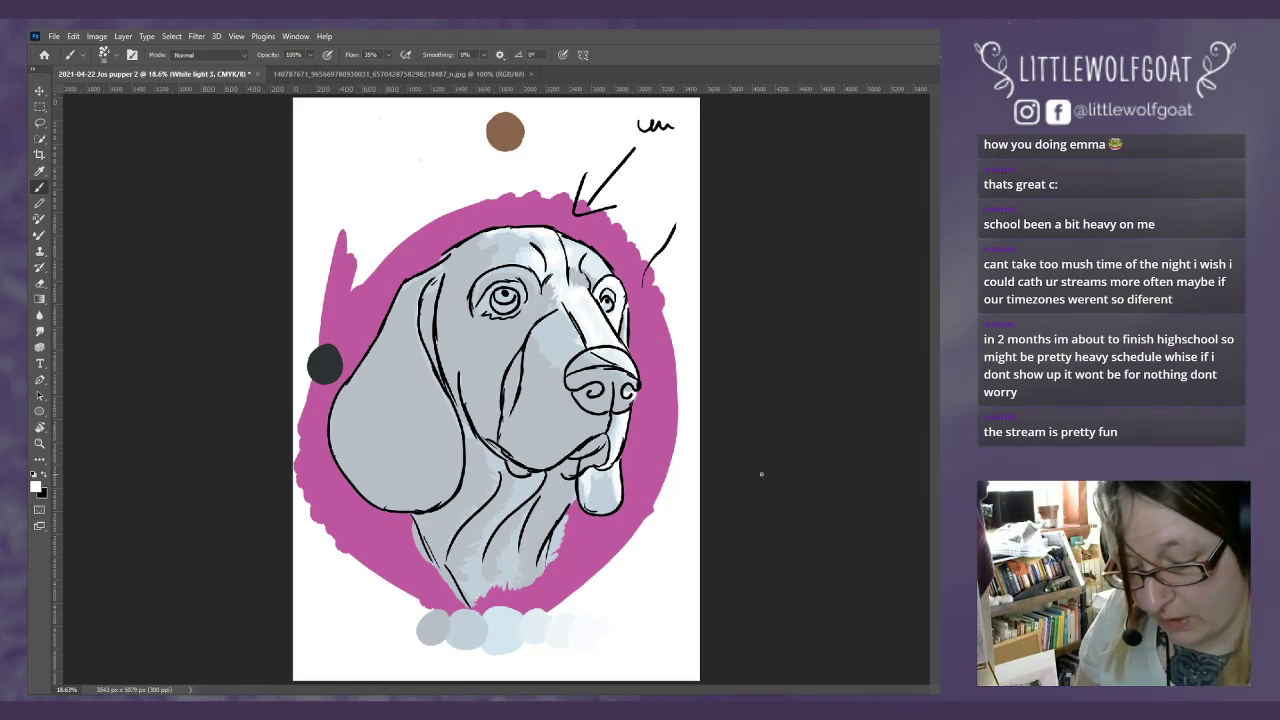
{"action": "key", "text": "ctrl+g"}
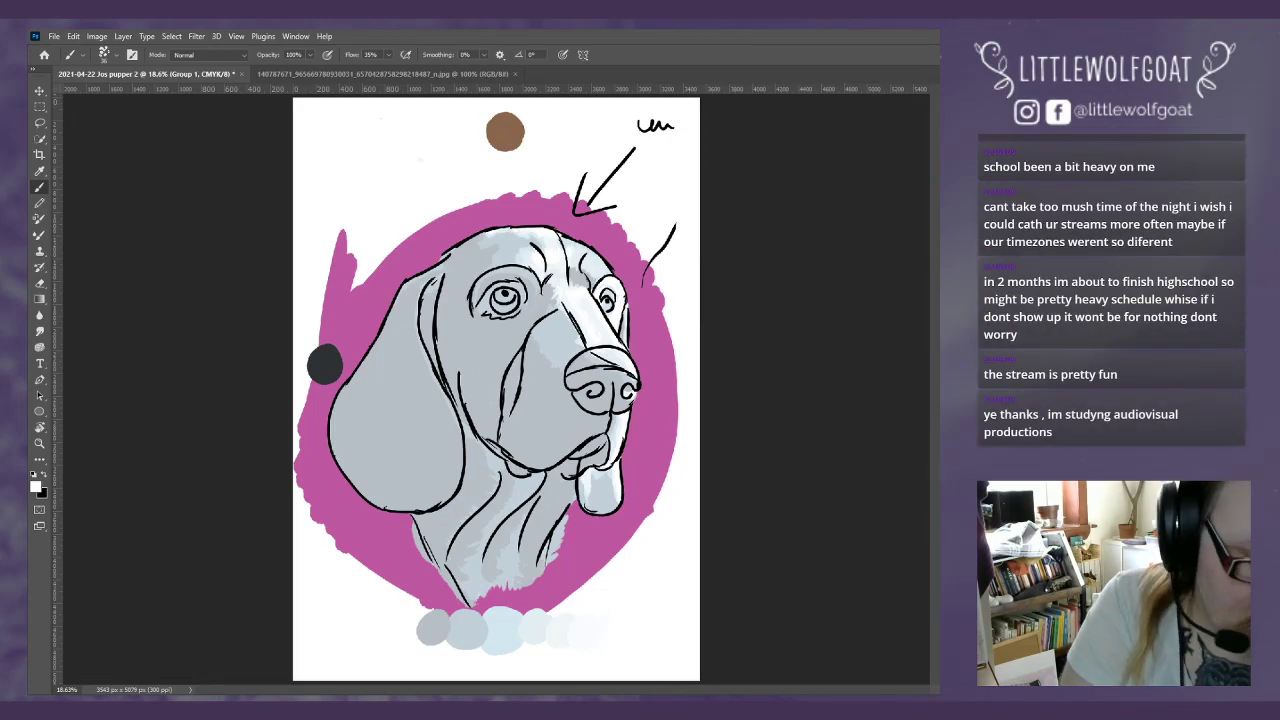
{"action": "key", "text": "Return"}
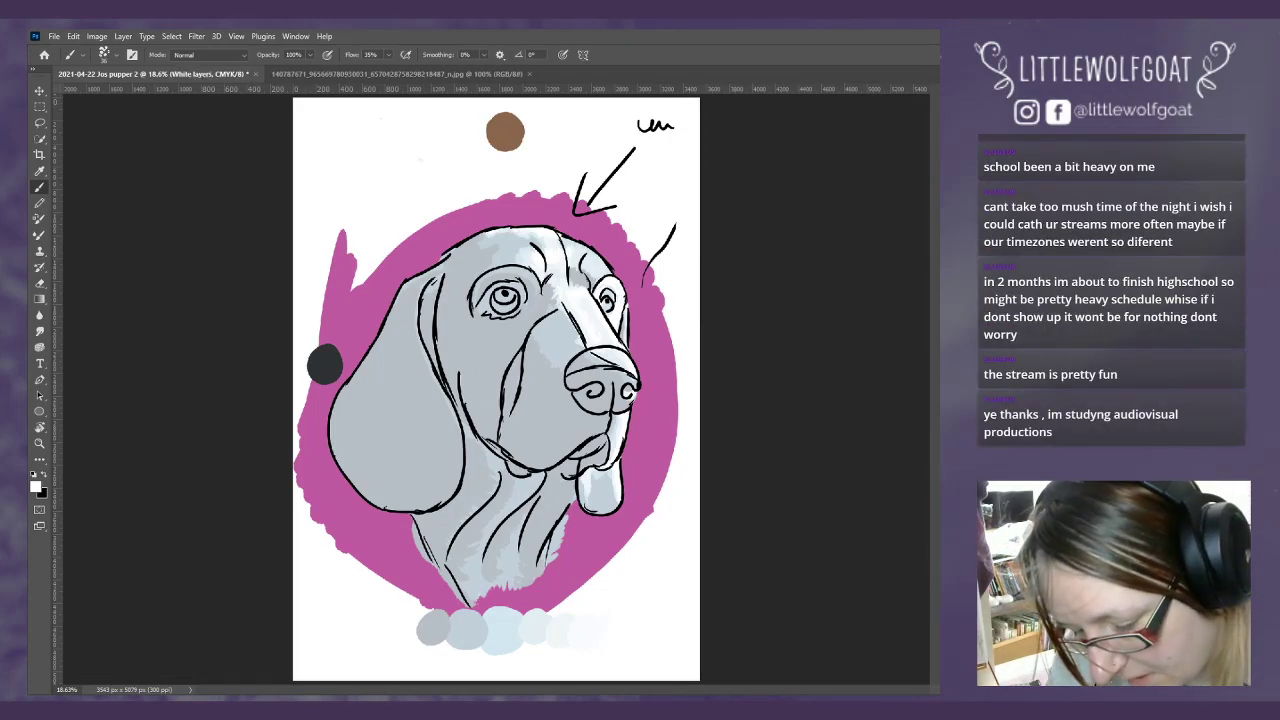
Step: Step through the White layers and toggle the group's visibility to compare
{"action": "key", "text": "alt+bracketleft"}
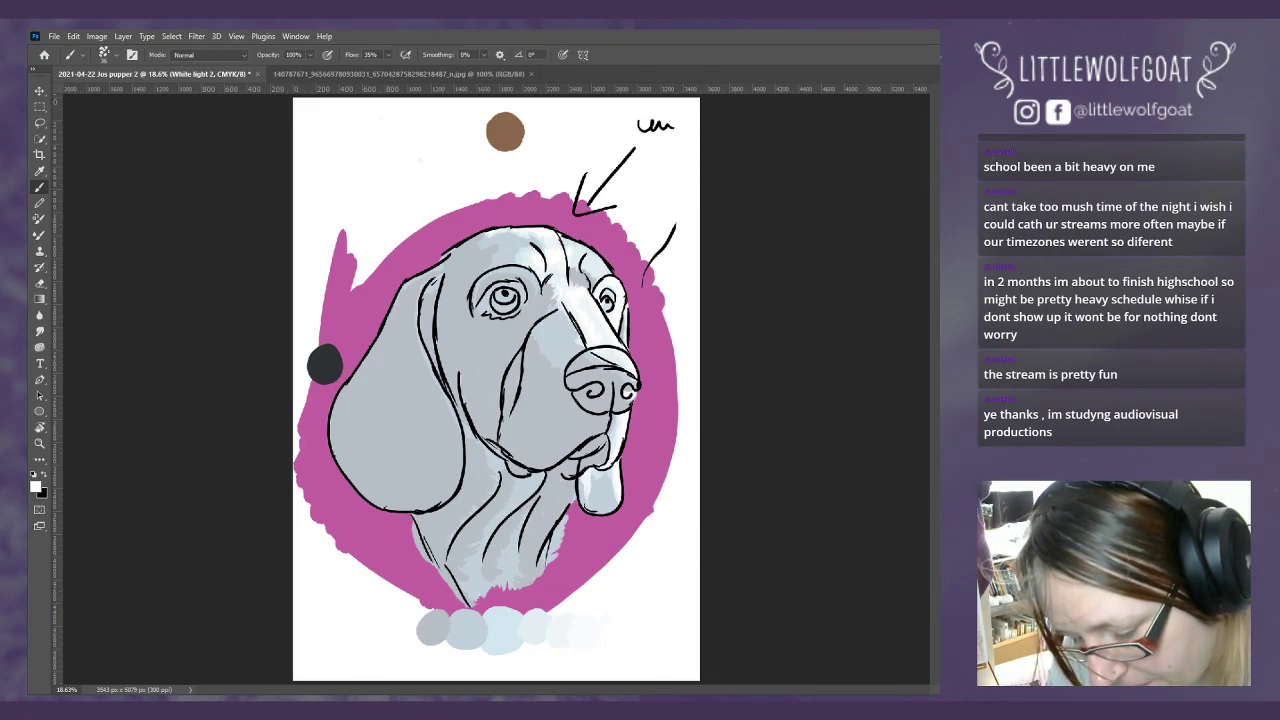
{"action": "key", "text": "alt+bracketleft"}
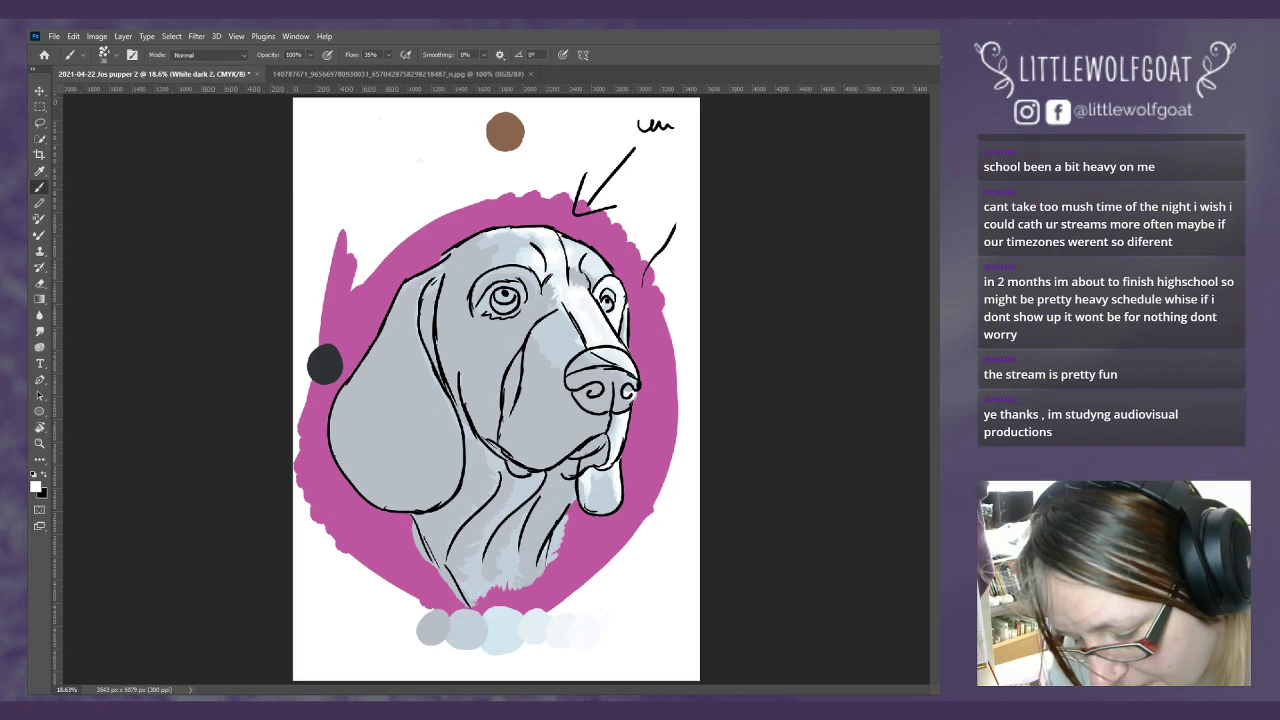
{"action": "key", "text": "alt+bracketleft"}
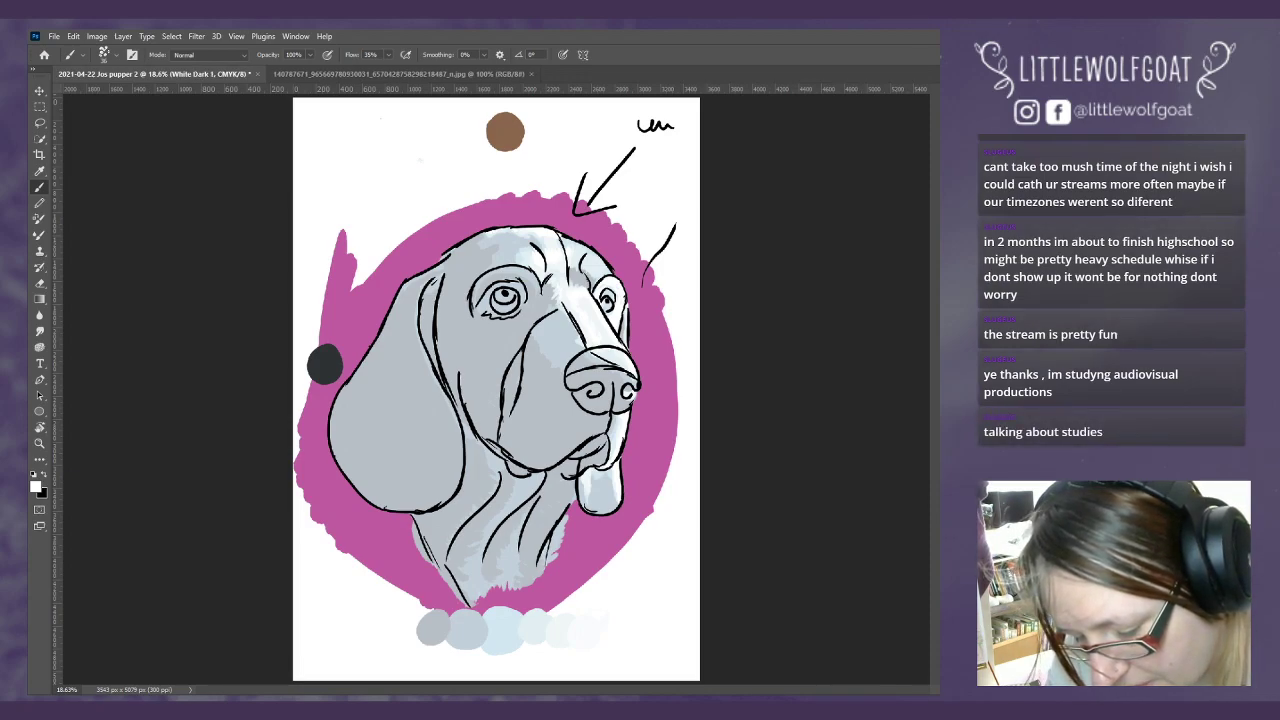
{"action": "key", "text": "alt+bracketleft"}
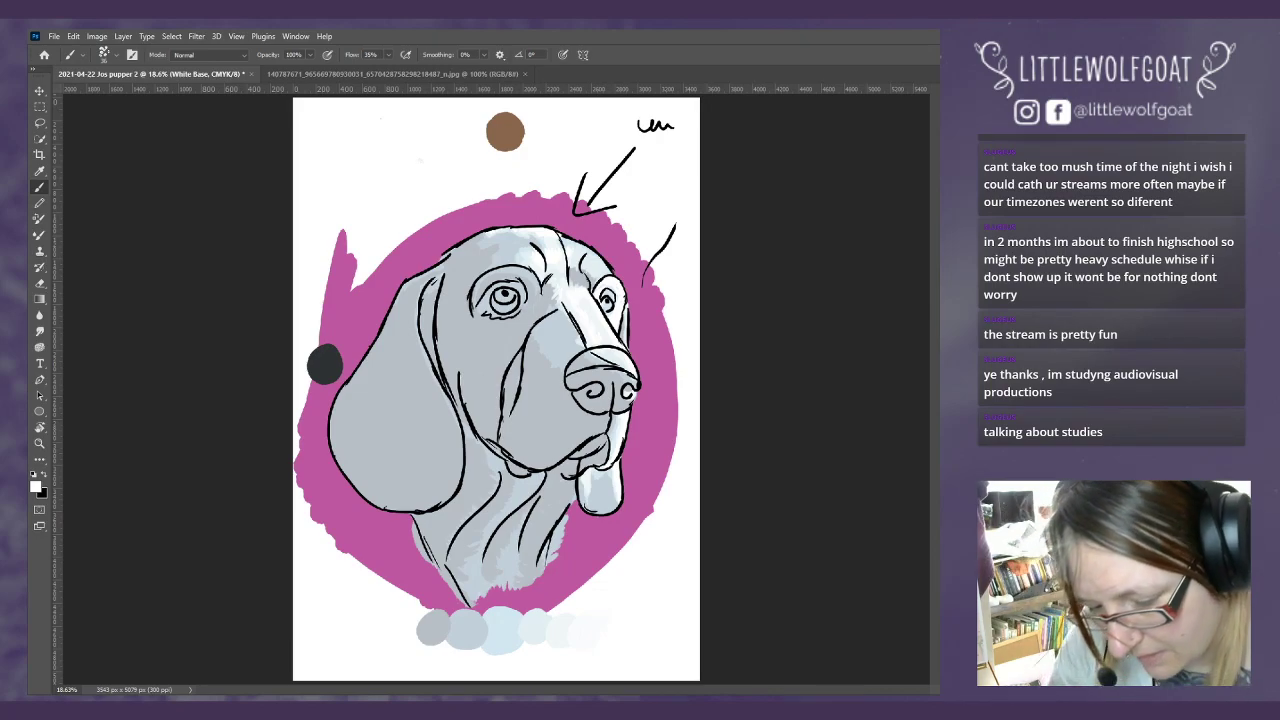
{"action": "key", "text": "alt+bracketleft"}
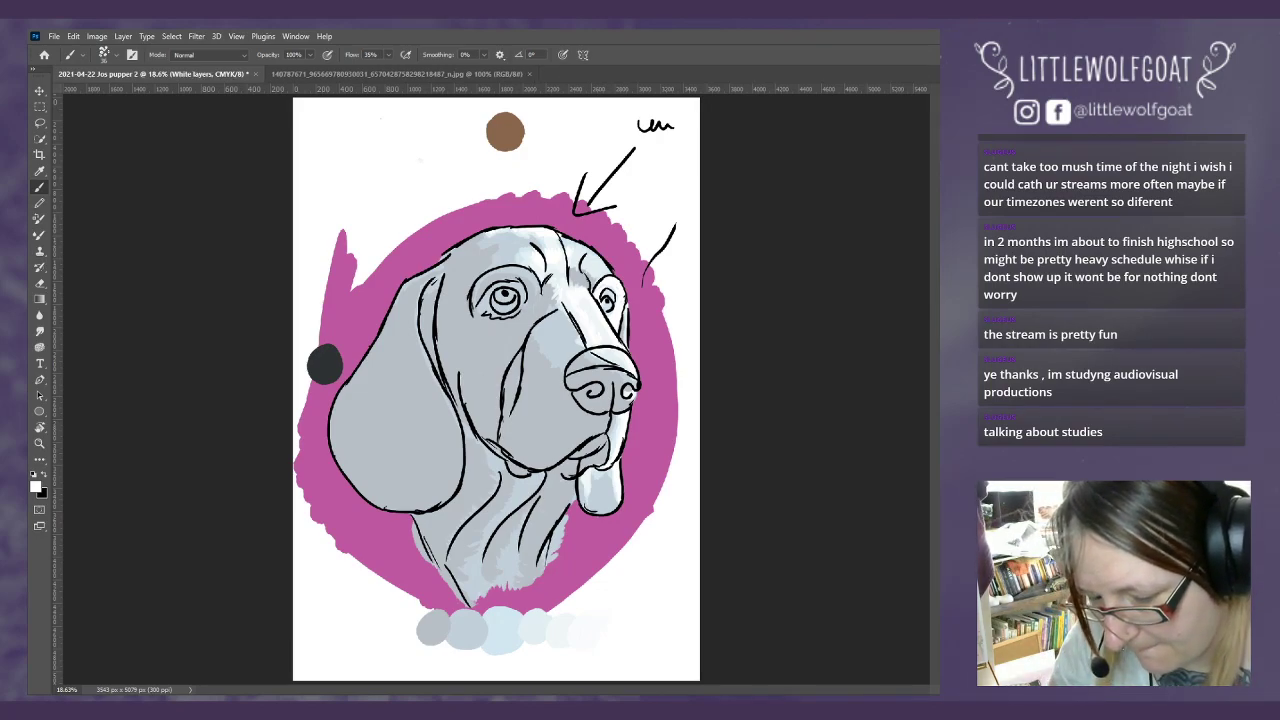
{"action": "key", "text": "ctrl+comma"}
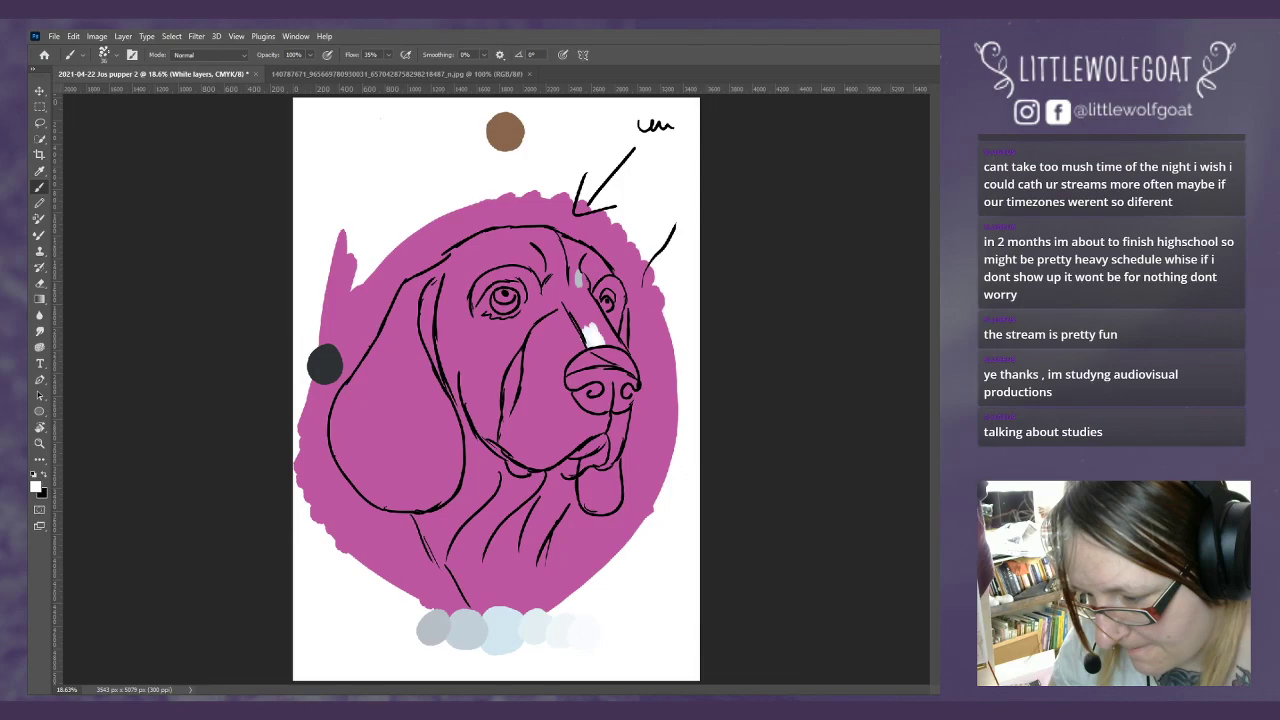
{"action": "key", "text": "ctrl+comma"}
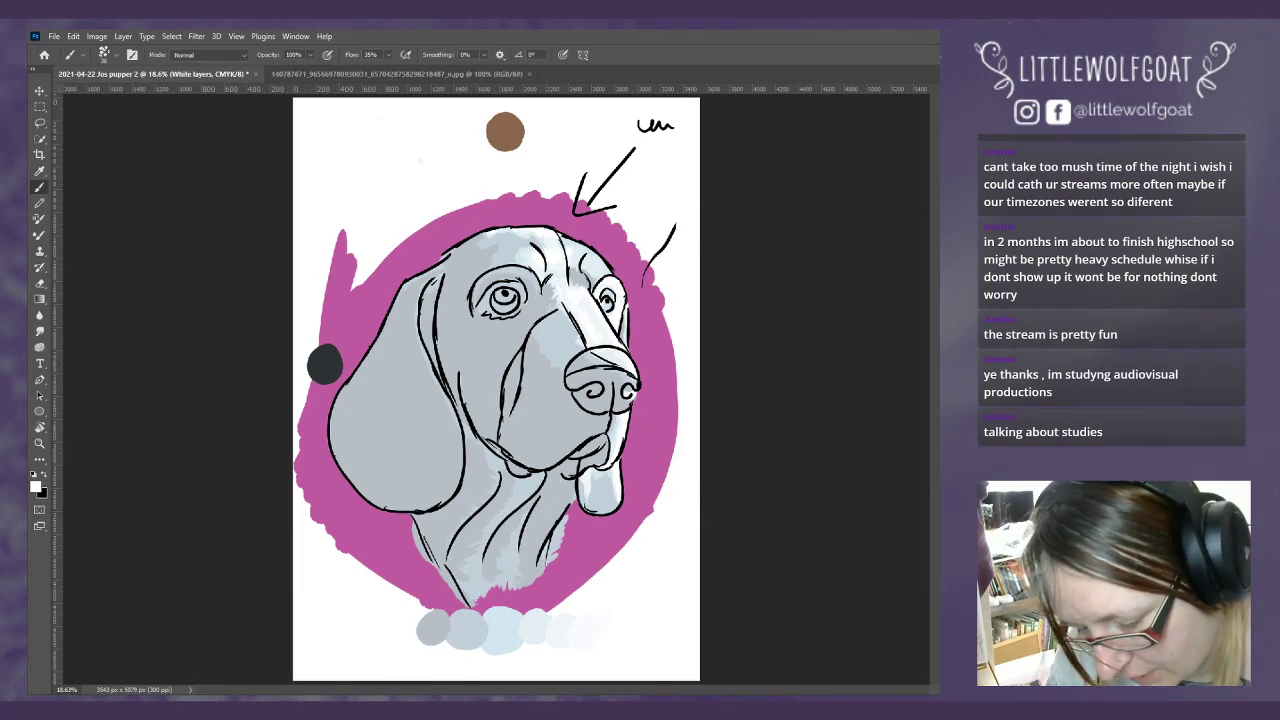
Step: Fill the White Base layer with flat pale blue and select the Brown base layer
{"action": "key", "text": "alt+bracketleft"}
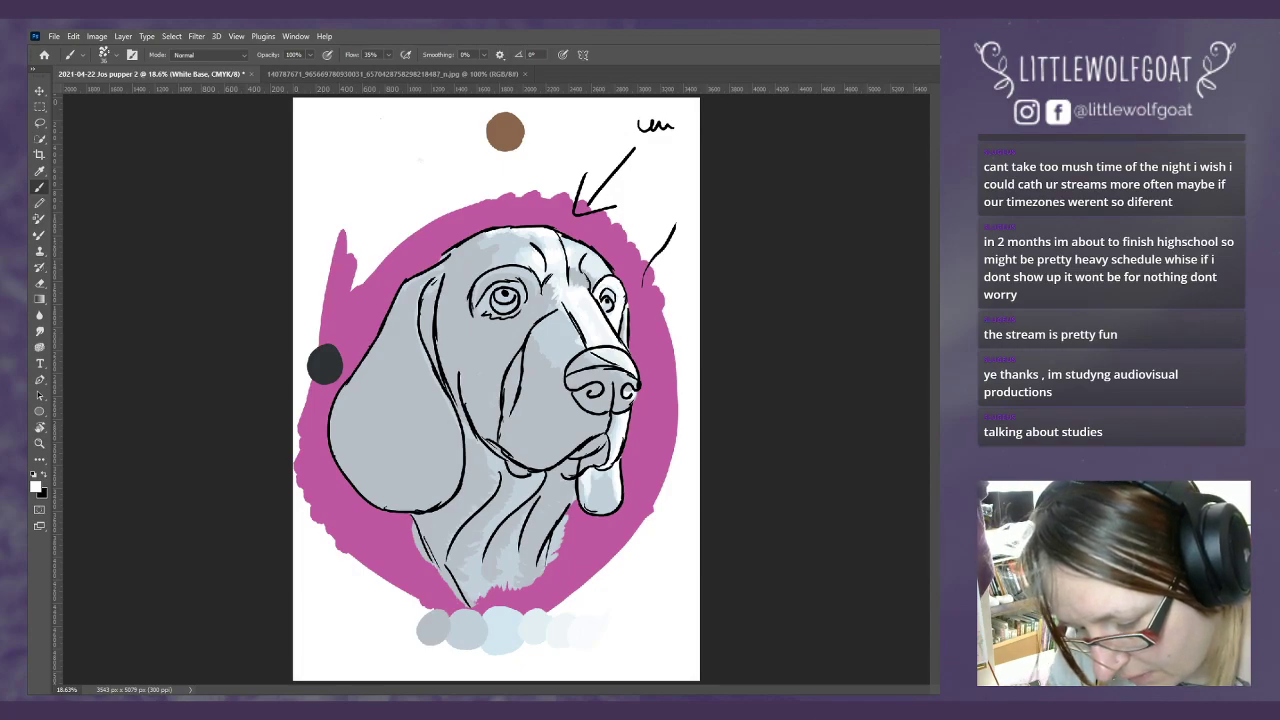
{"action": "key", "text": "alt+BackSpace"}
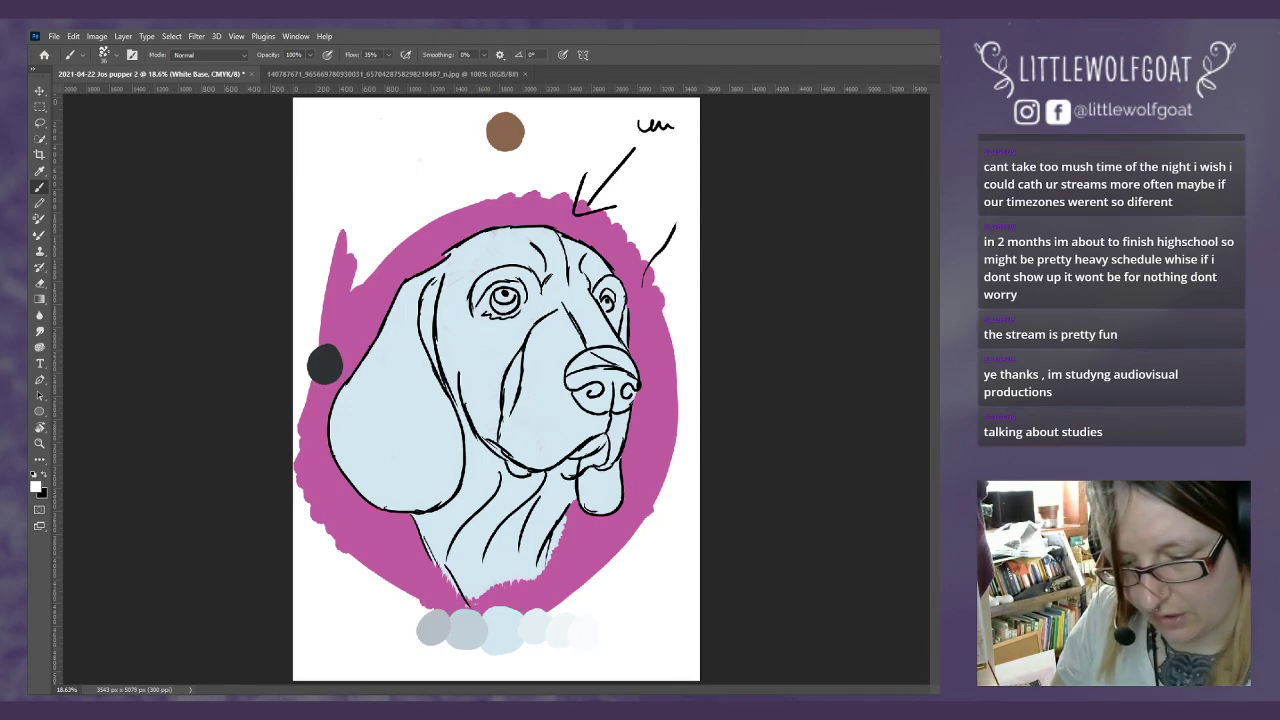
{"action": "key", "text": "alt+bracketleft"}
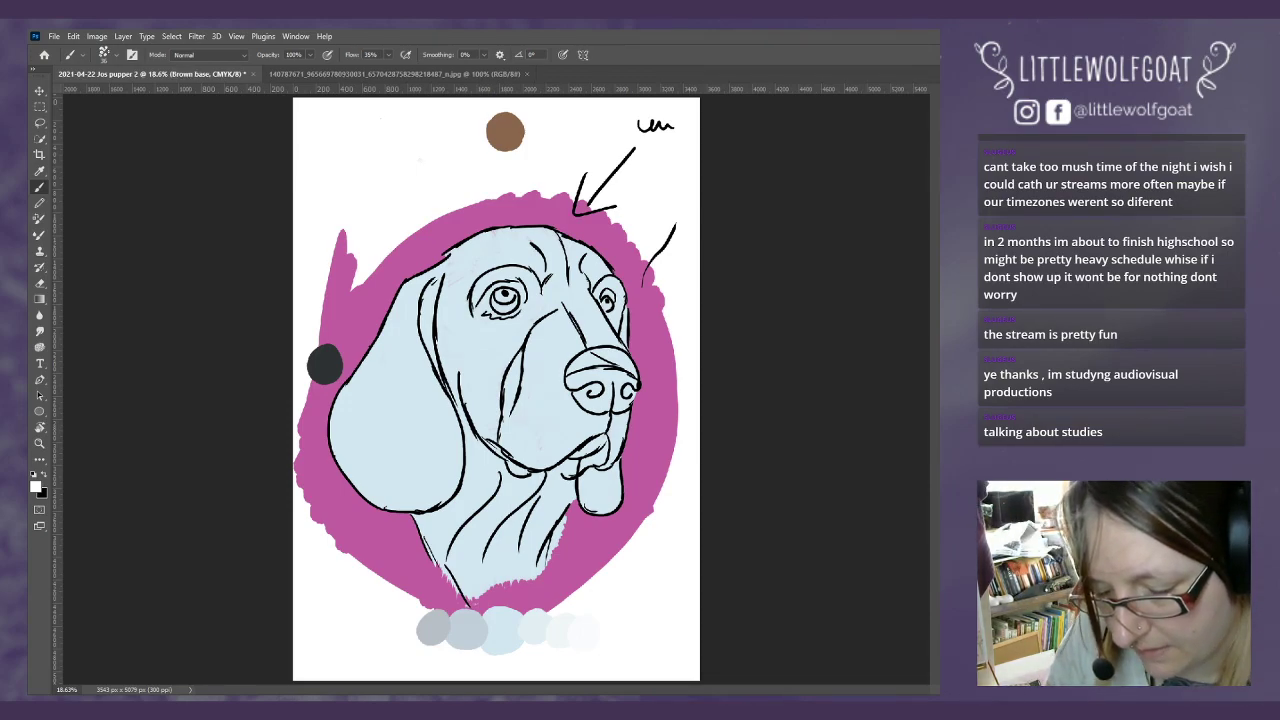
Step: Move the Brown base layer up above the White Base layer
{"action": "key", "text": "ctrl+bracketright"}
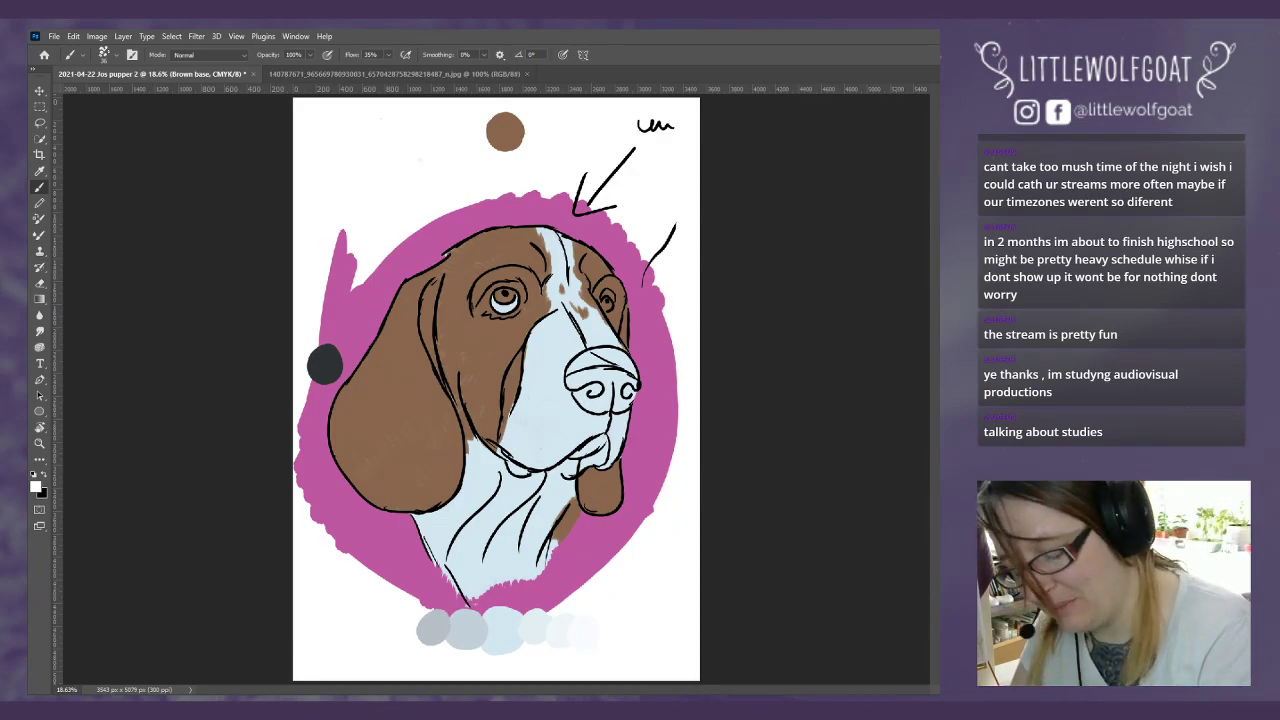
Step: Create a new empty layer named 'Brown dark 1' from the menu bar
{"action": "left_click", "coordinate": [236, 36]}
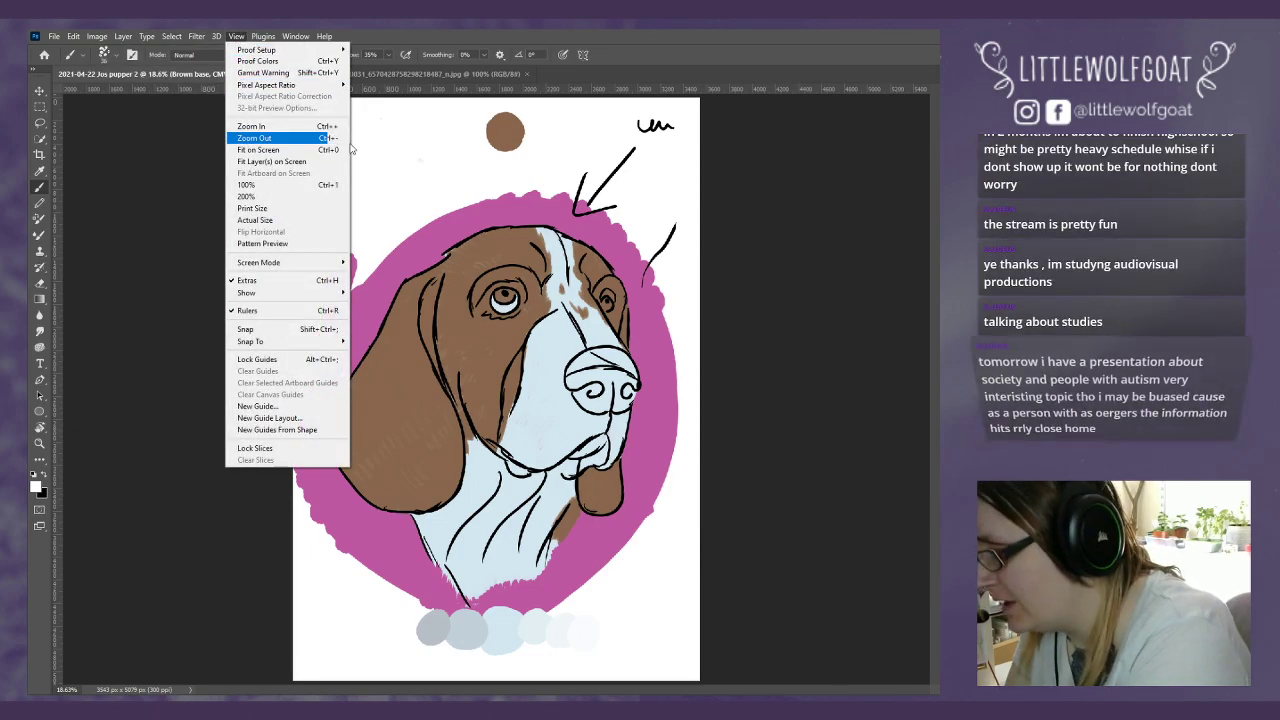
{"action": "mouse_move", "coordinate": [252, 33]}
{"action": "mouse_move", "coordinate": [123, 36]}
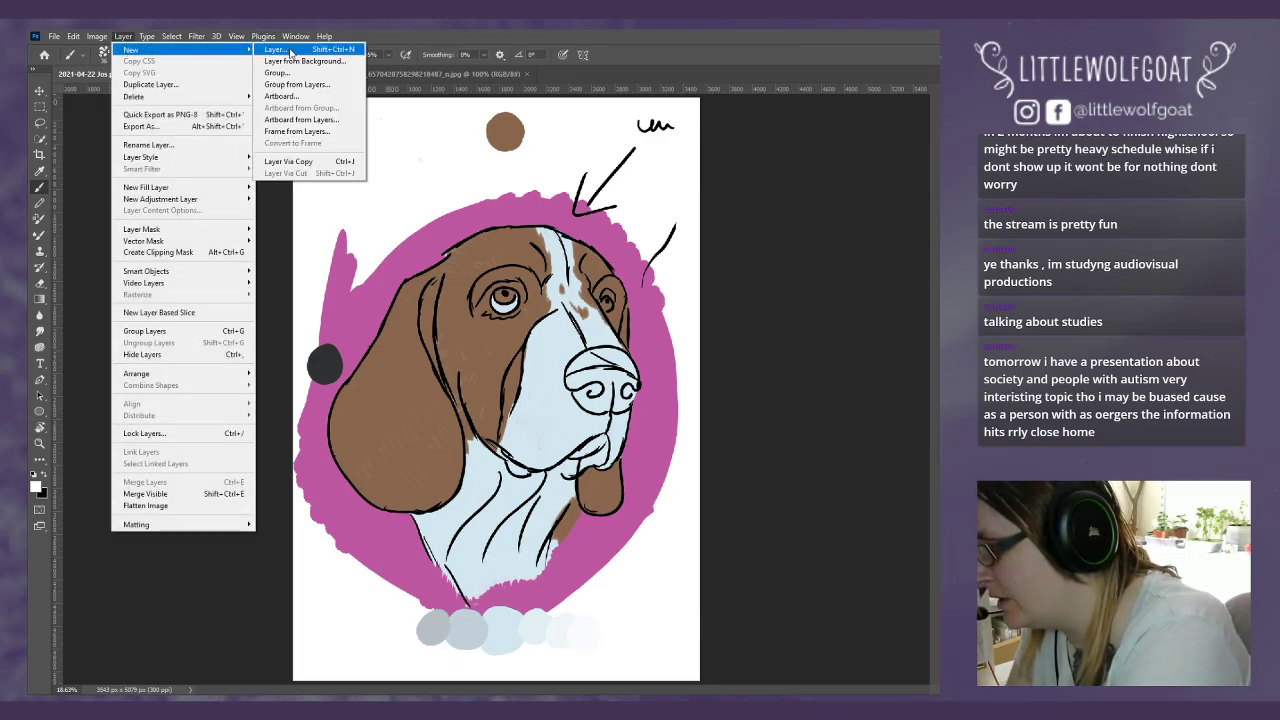
{"action": "left_click", "coordinate": [289, 50]}
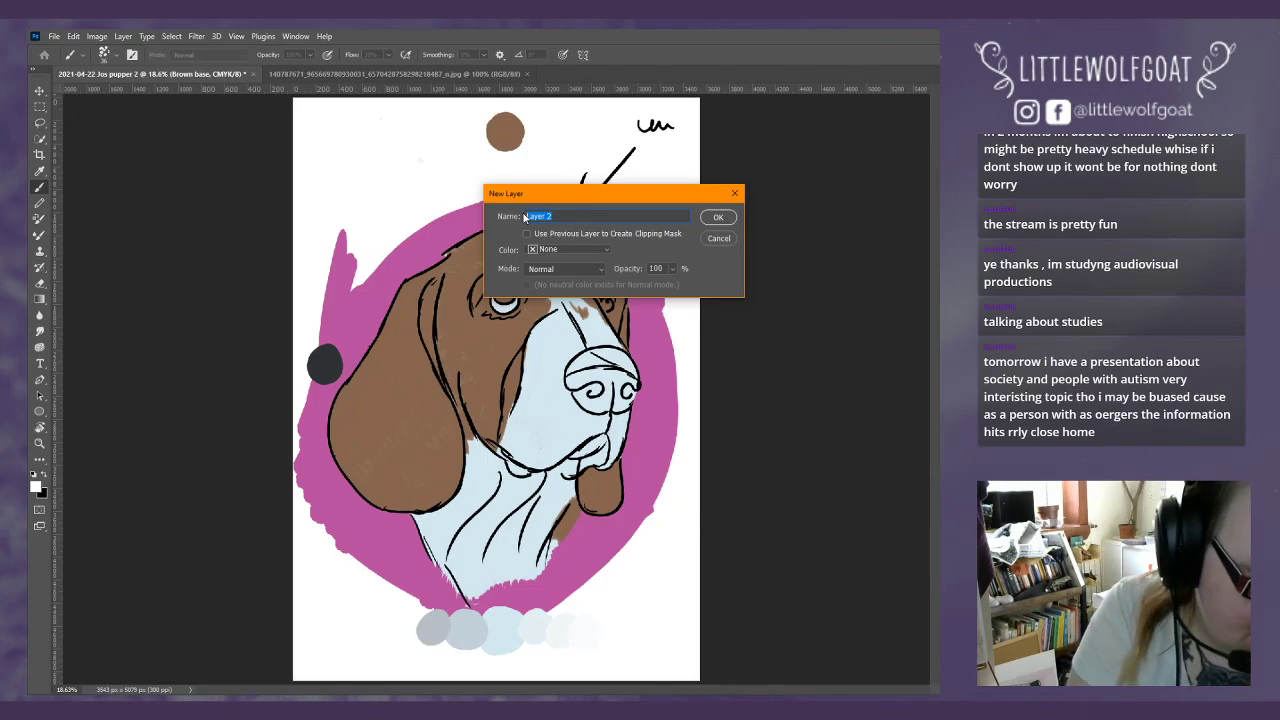
{"action": "type", "text": "B"}
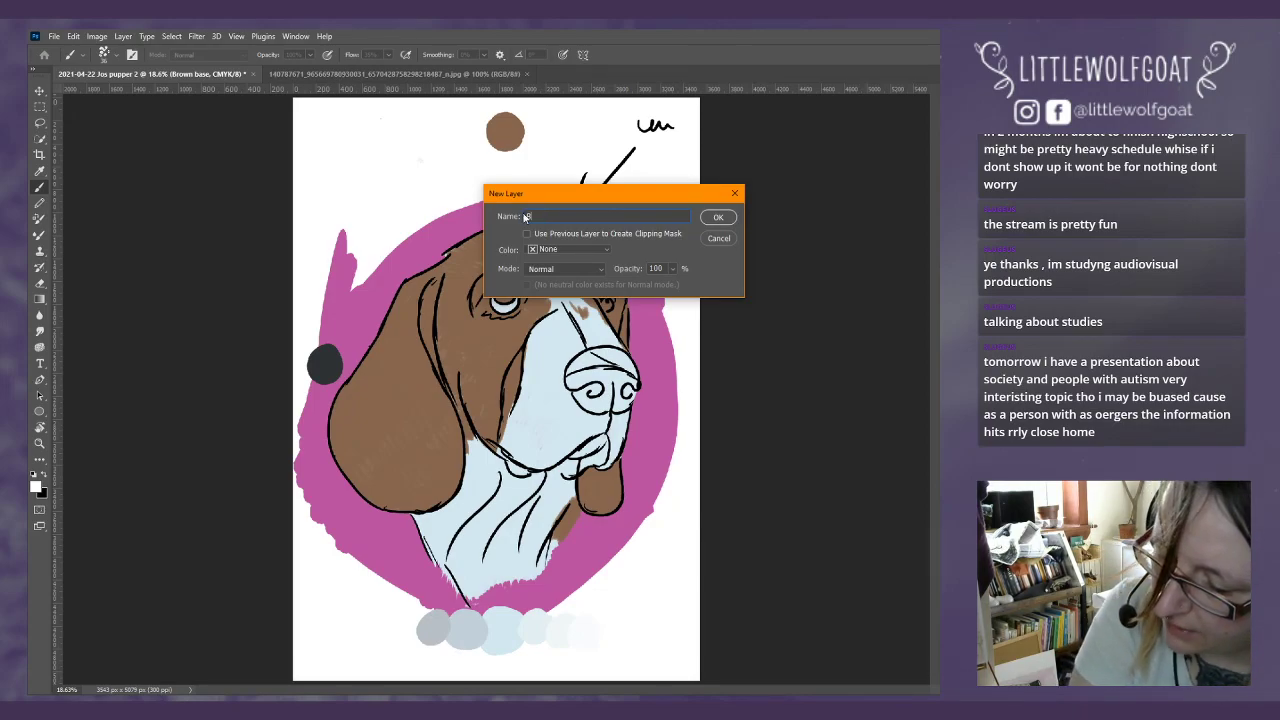
{"action": "type", "text": "rown"}
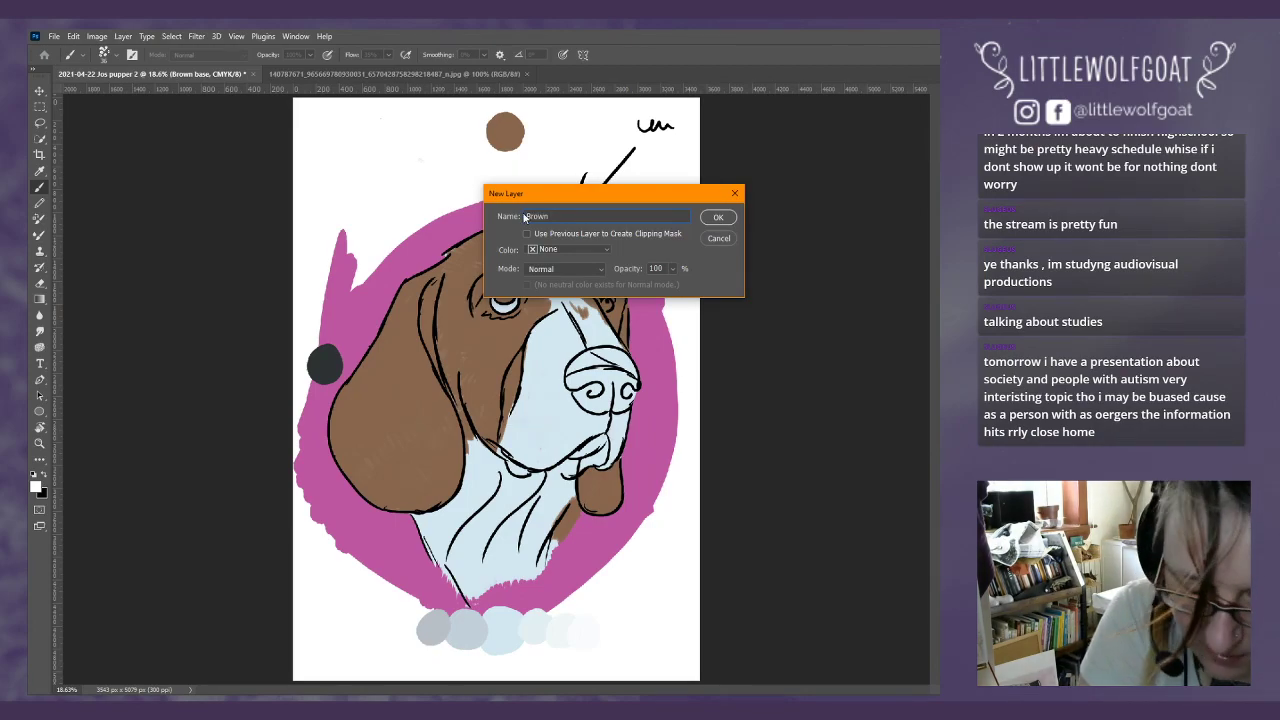
{"action": "type", "text": " dark 1"}
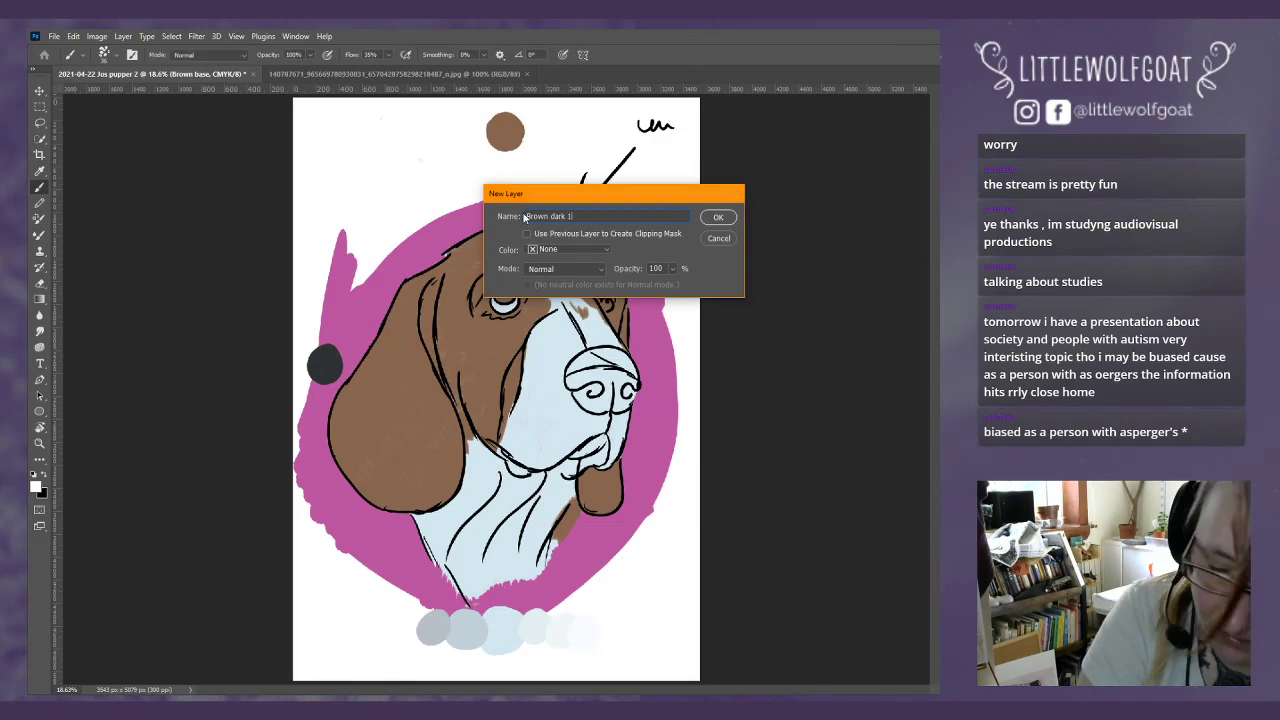
{"action": "key", "text": "Return"}
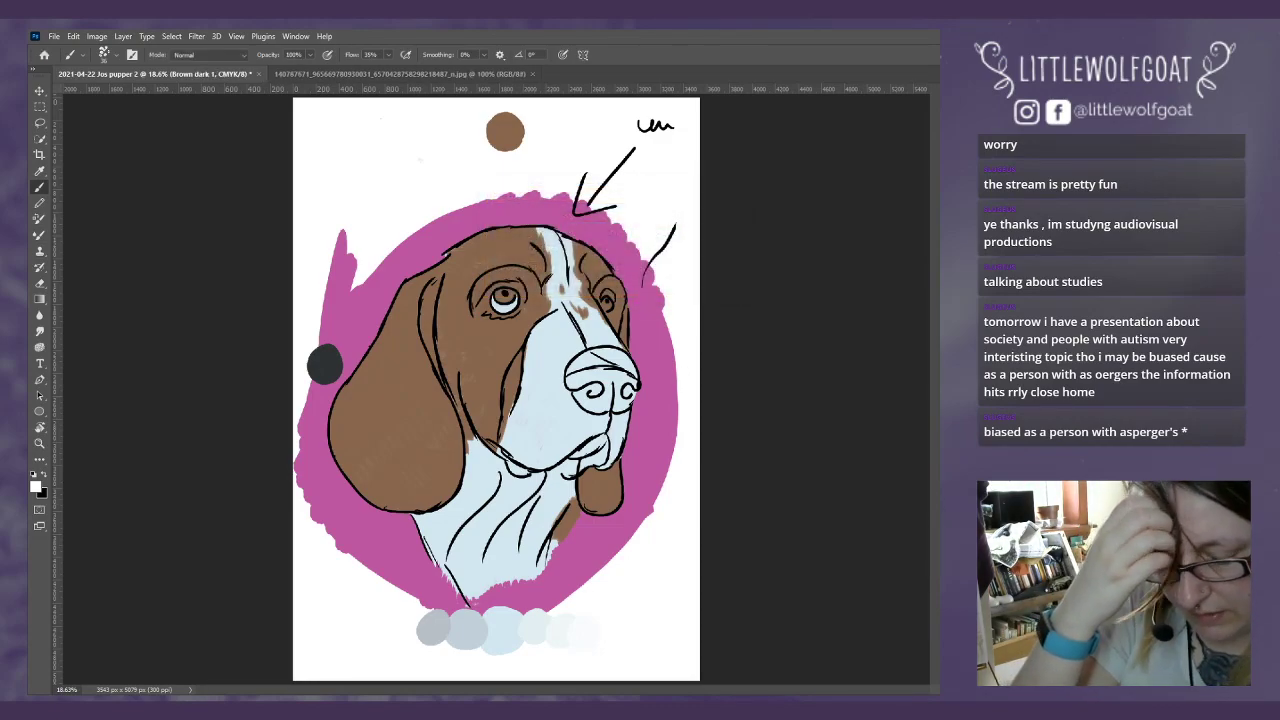
Step: Switch between the Colours and Brown dark 1 layers, ending on the Colours layer
{"action": "key", "text": "alt+bracketleft"}
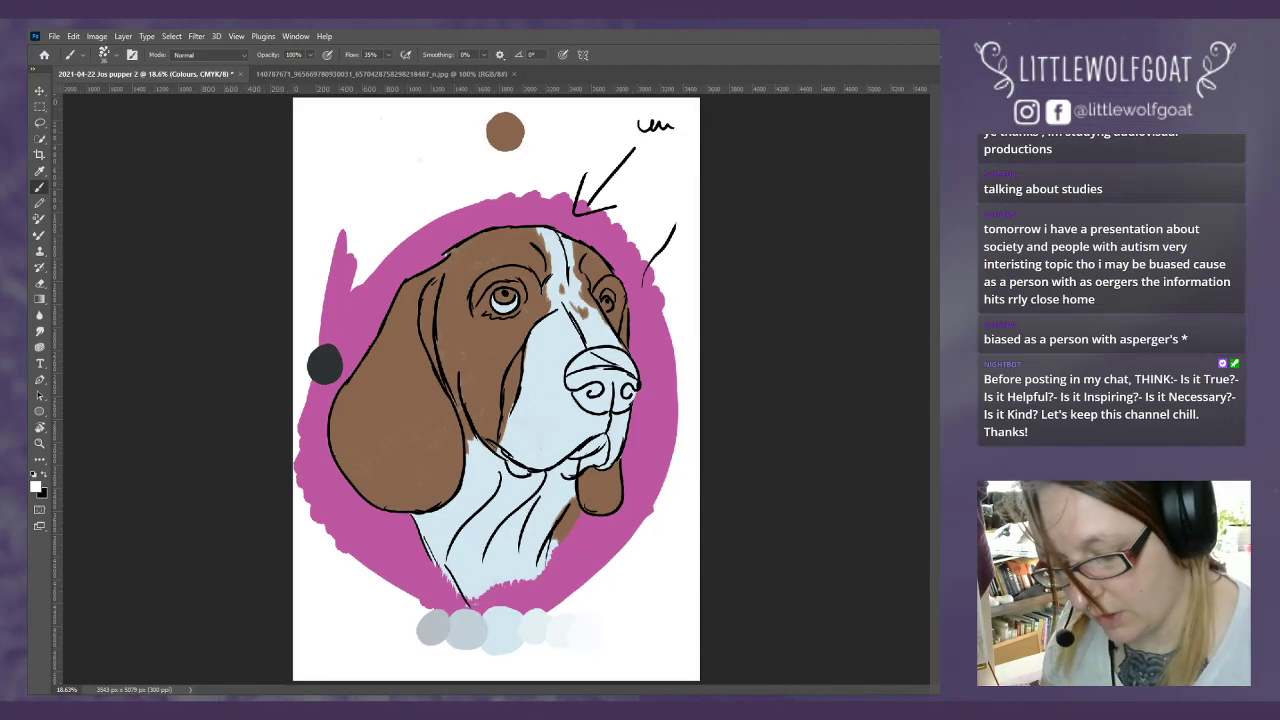
{"action": "key", "text": "alt+bracketleft"}
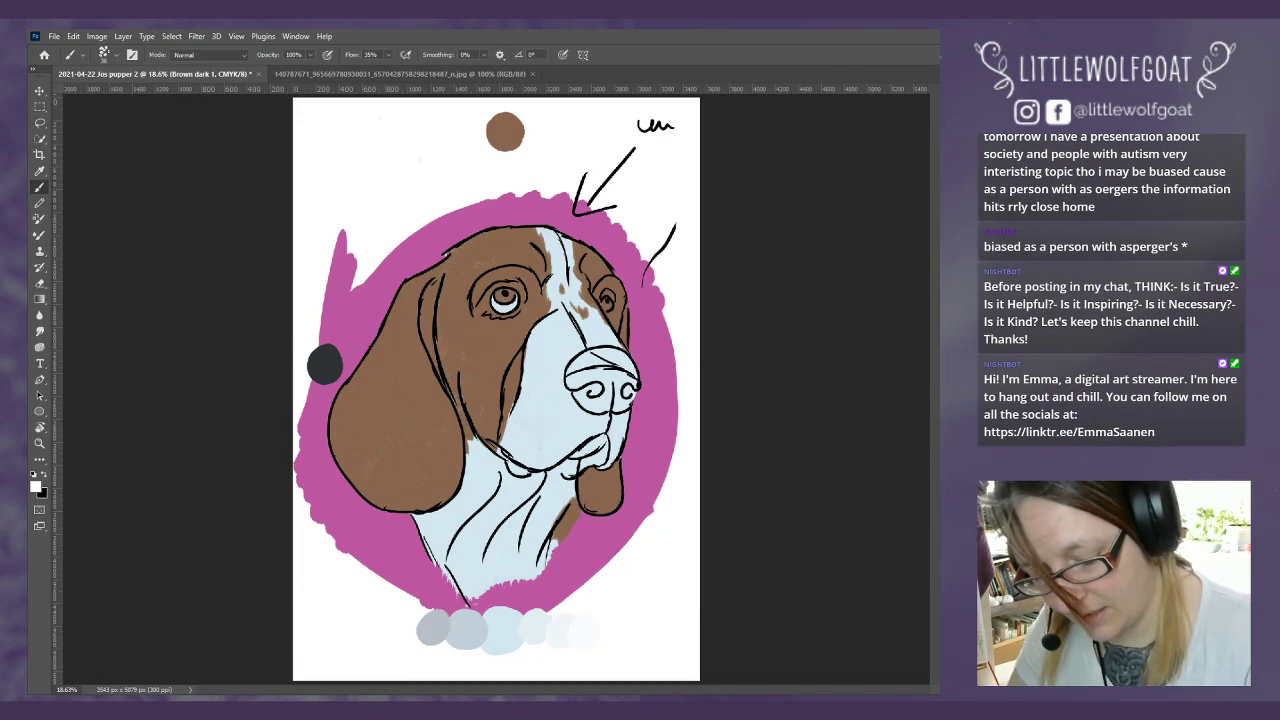
{"action": "key", "text": "alt+bracketleft"}
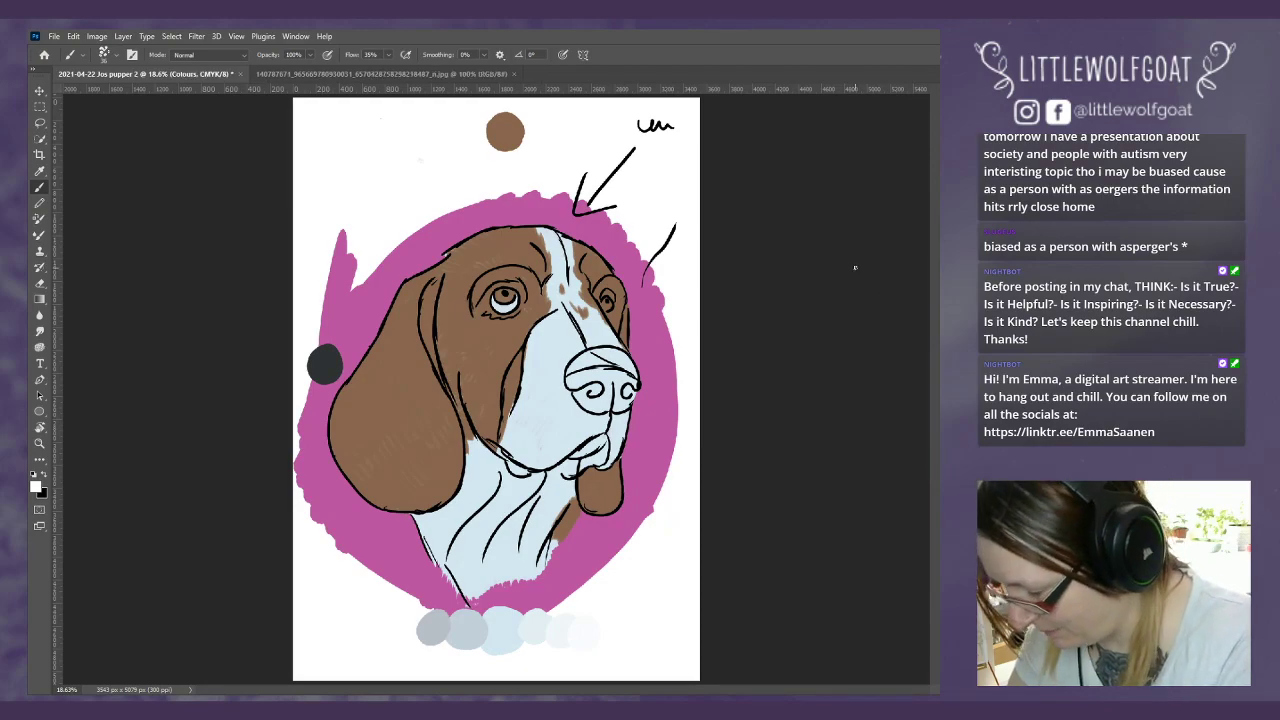
Step: Sample the brown of the swatch circle and paint a small oval beside it
{"action": "key", "text": "i"}
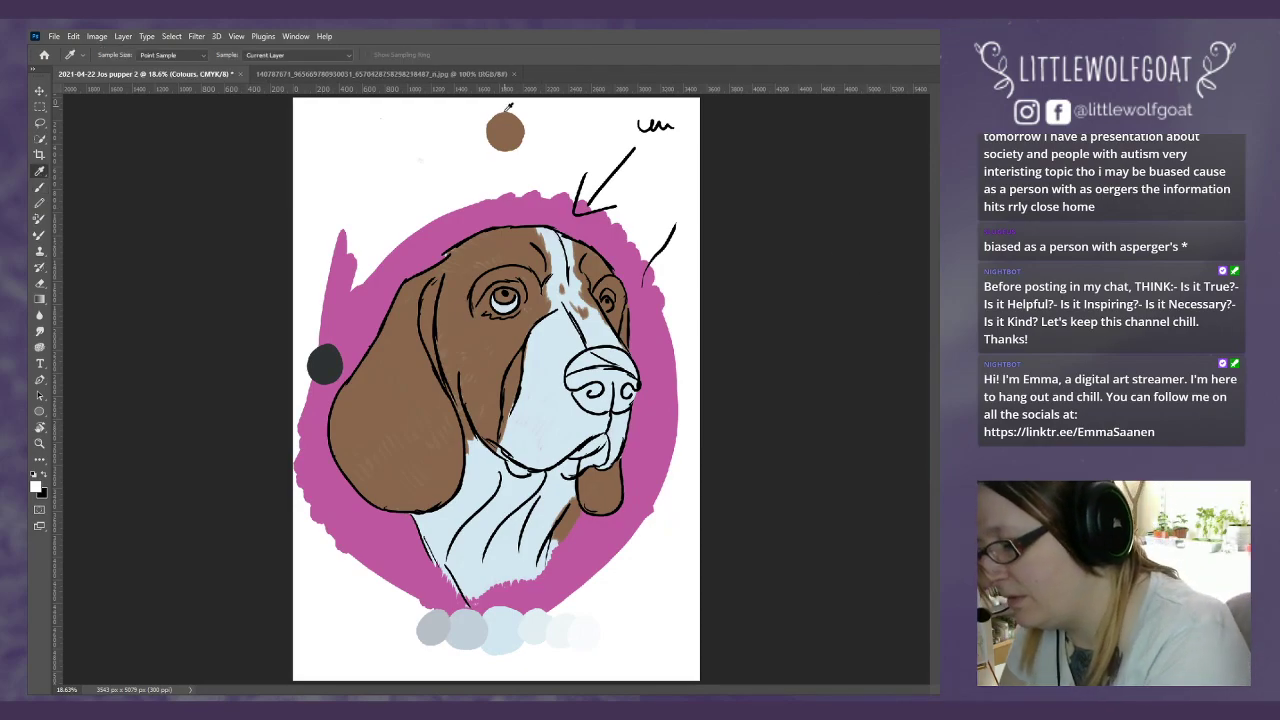
{"action": "left_click", "coordinate": [509, 120]}
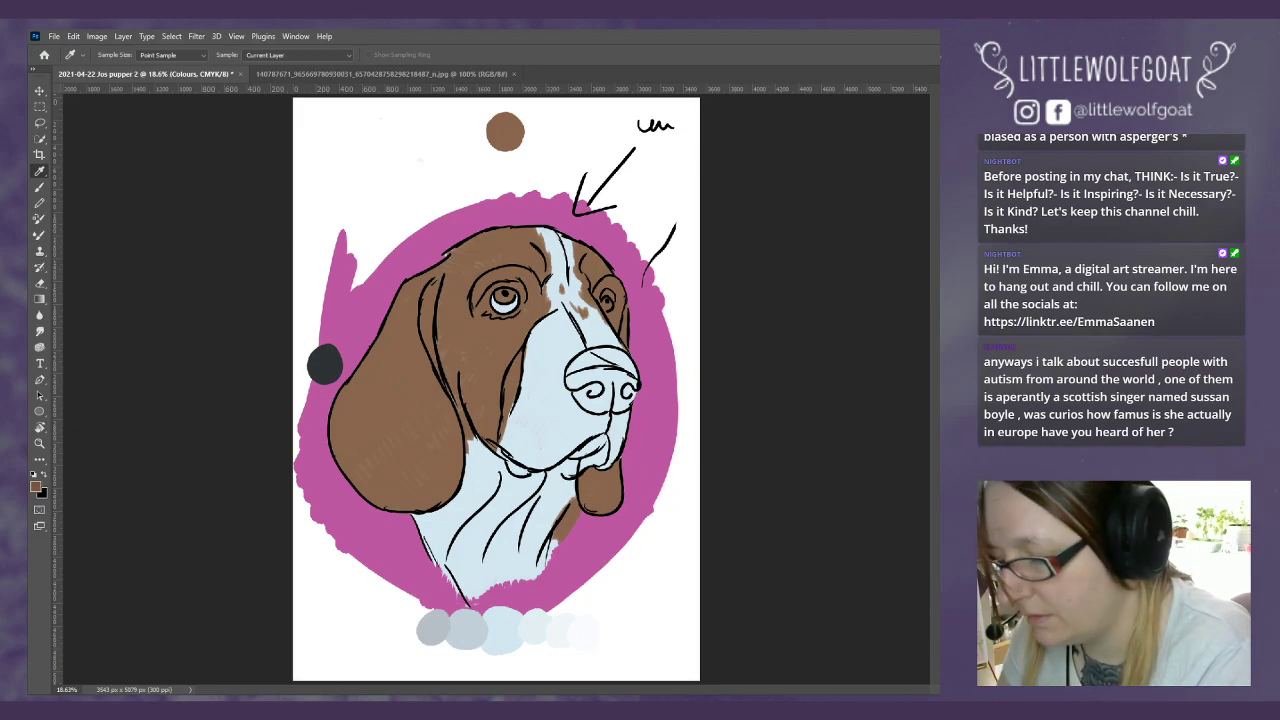
{"action": "left_click", "coordinate": [38, 185]}
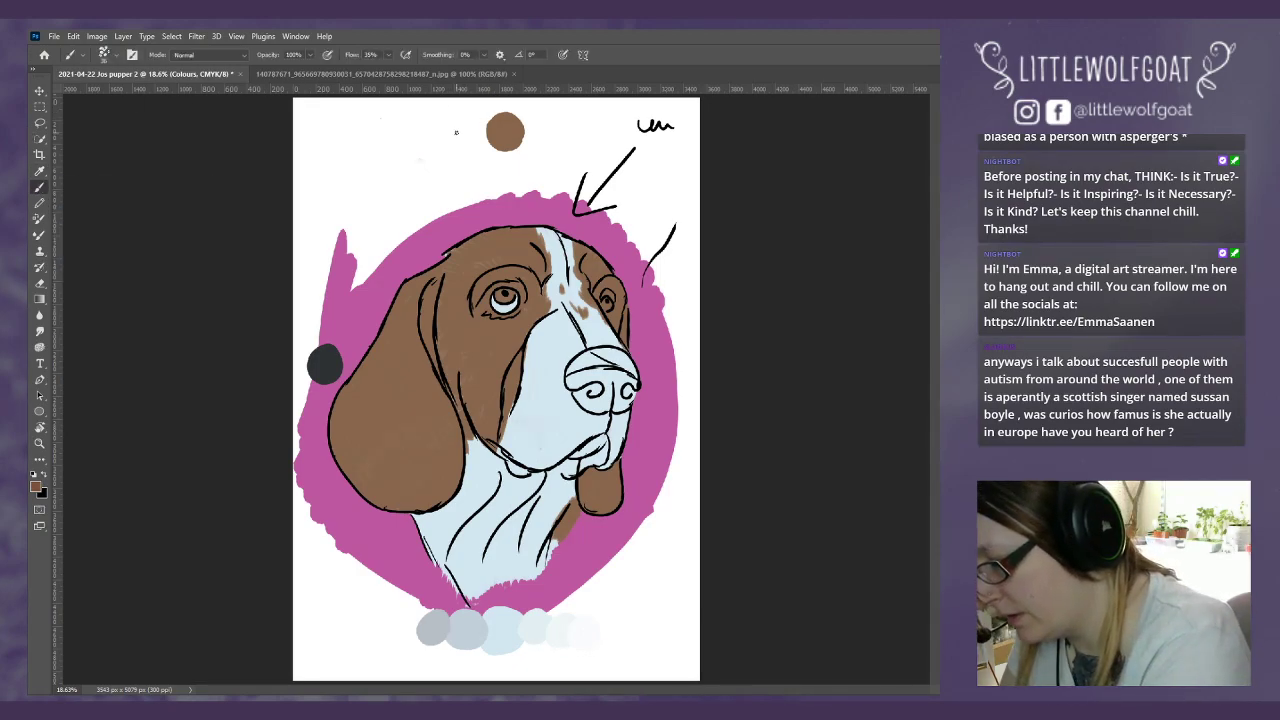
{"action": "left_click_drag", "start_coordinate": [456, 142], "coordinate": [479, 136]}
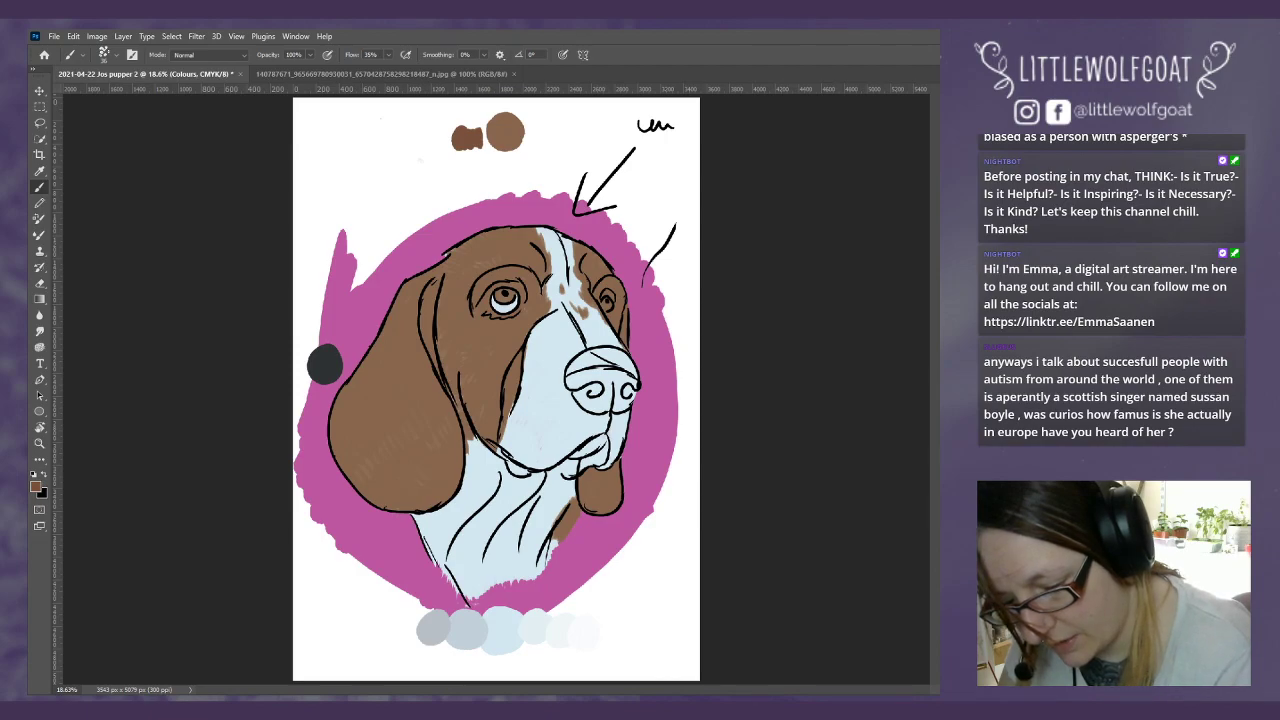
Step: Brush thin brown strokes on the forehead and above the head, then undo both
{"action": "left_click_drag", "start_coordinate": [464, 318], "coordinate": [468, 368]}
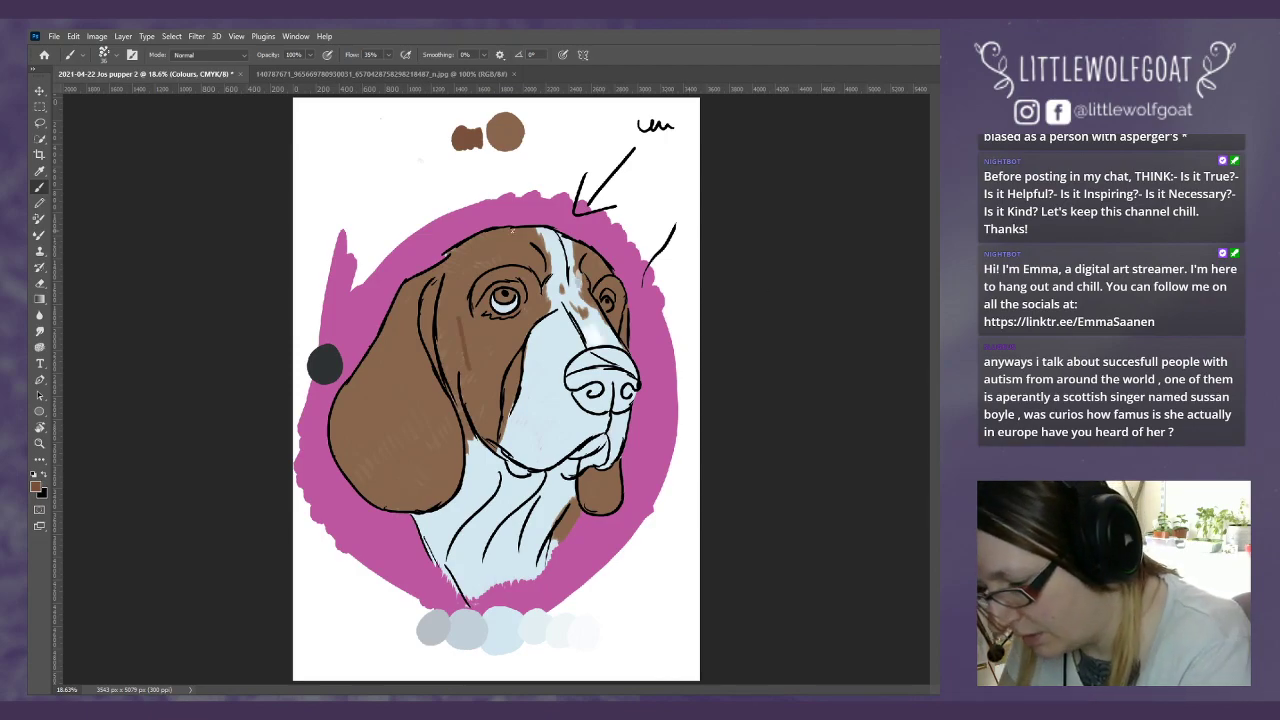
{"action": "left_click_drag", "start_coordinate": [458, 218], "coordinate": [466, 251]}
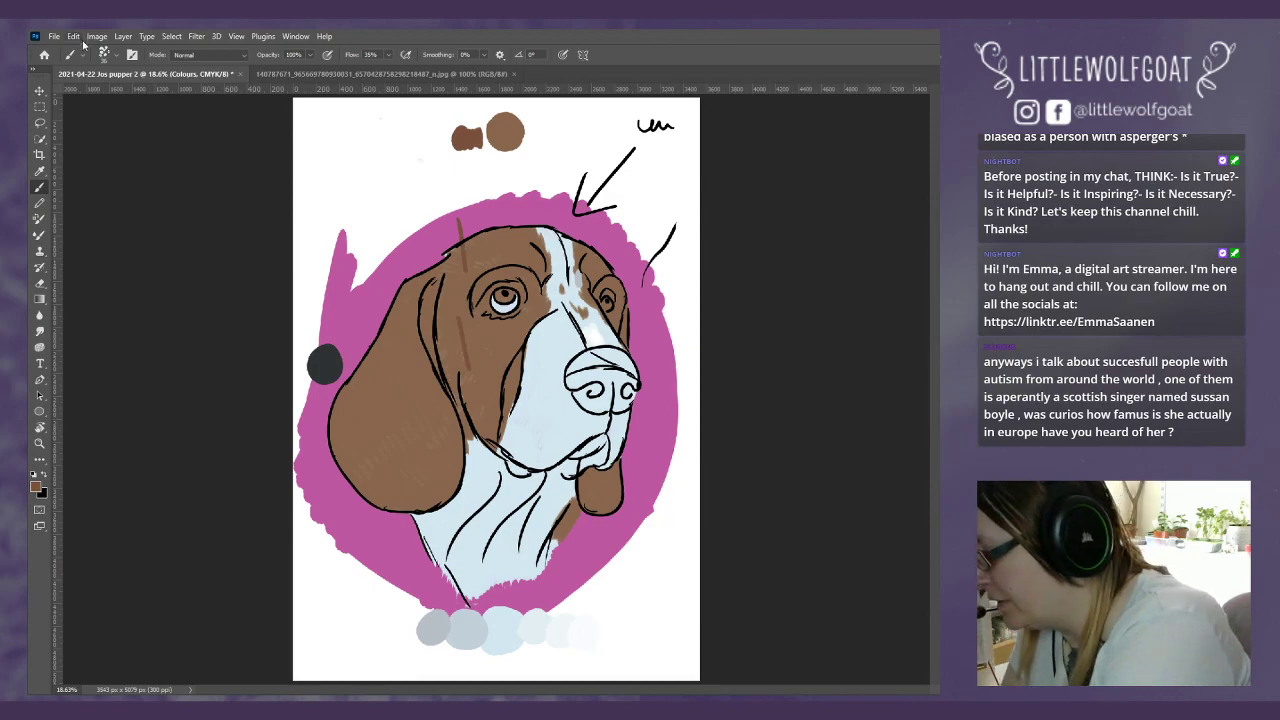
{"action": "left_click", "coordinate": [74, 36]}
{"action": "left_click", "coordinate": [90, 49]}
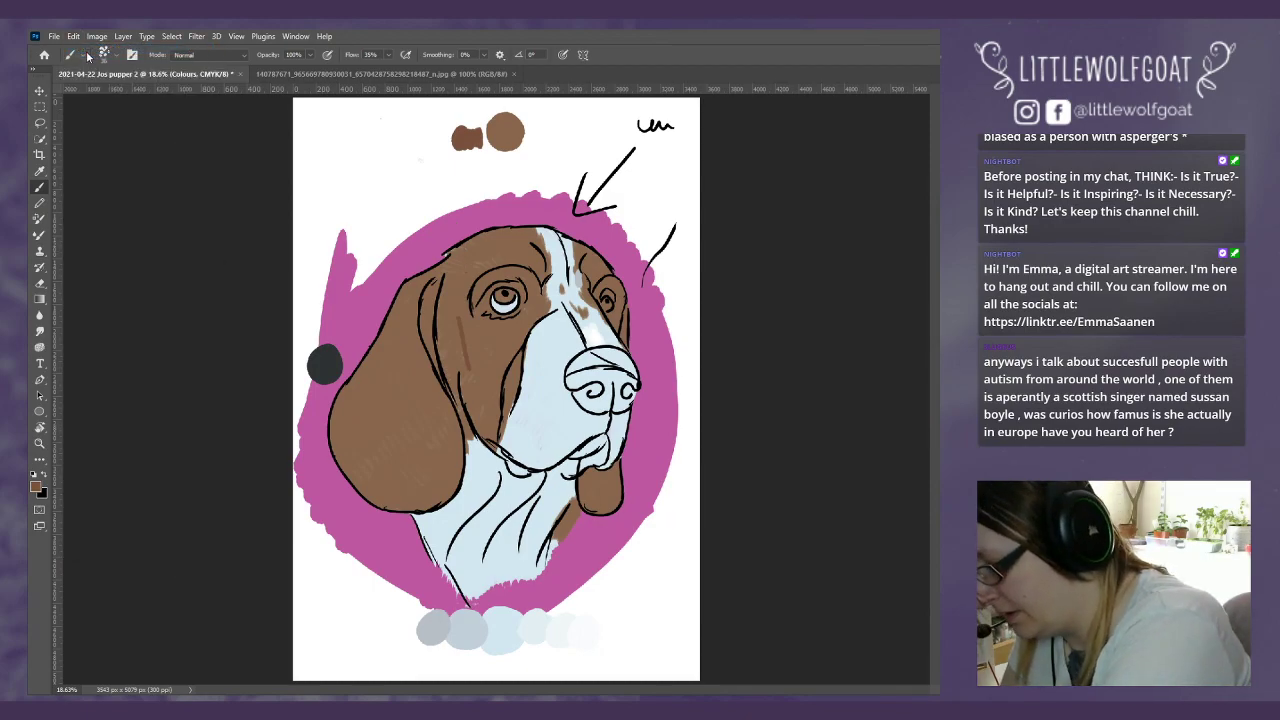
{"action": "left_click", "coordinate": [74, 36]}
{"action": "left_click", "coordinate": [90, 50]}
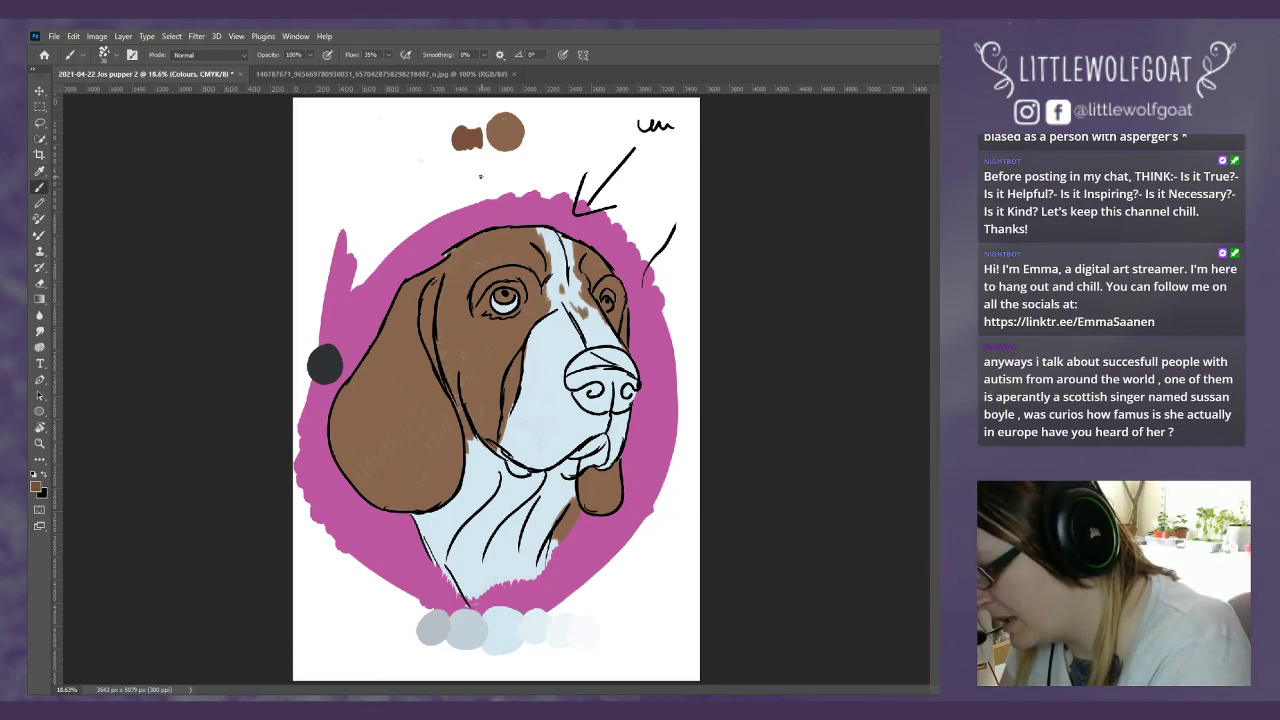
Step: Paint a small brown loop above the head, resample the circle's brown, and dab a blob beside it
{"action": "left_click_drag", "start_coordinate": [484, 193], "coordinate": [466, 178]}
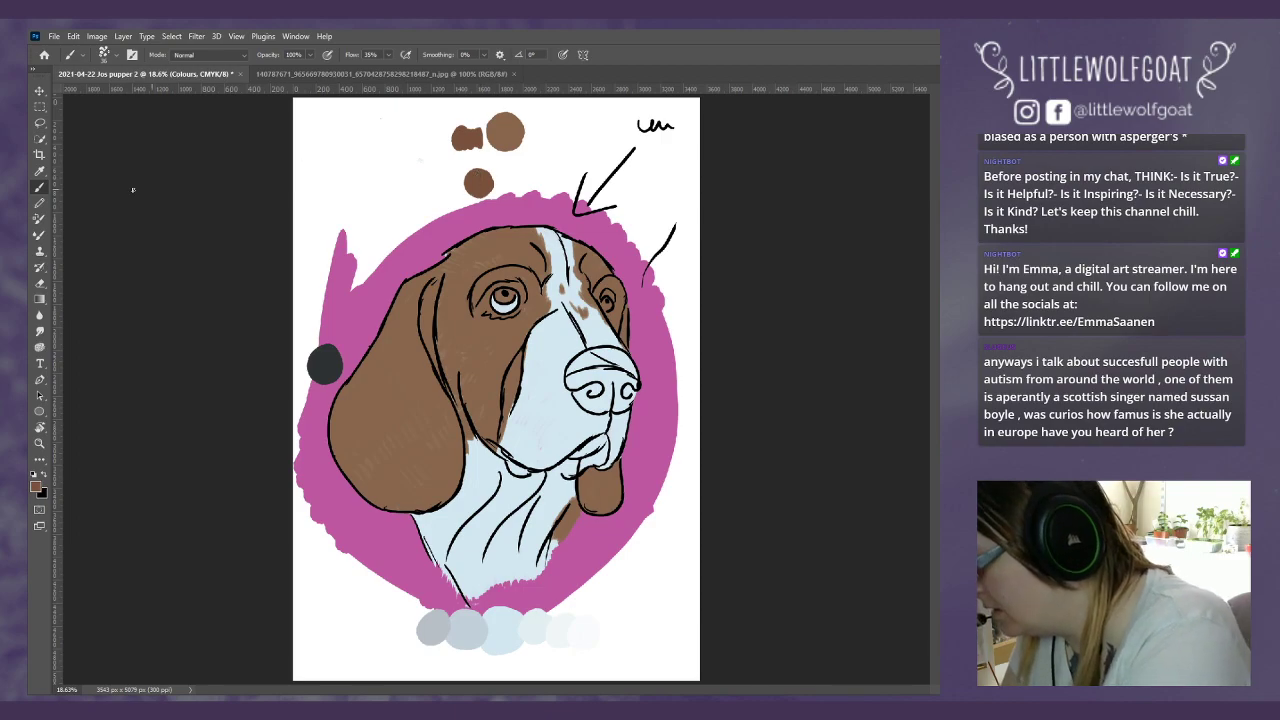
{"action": "key", "text": "i"}
{"action": "left_click", "coordinate": [520, 126]}
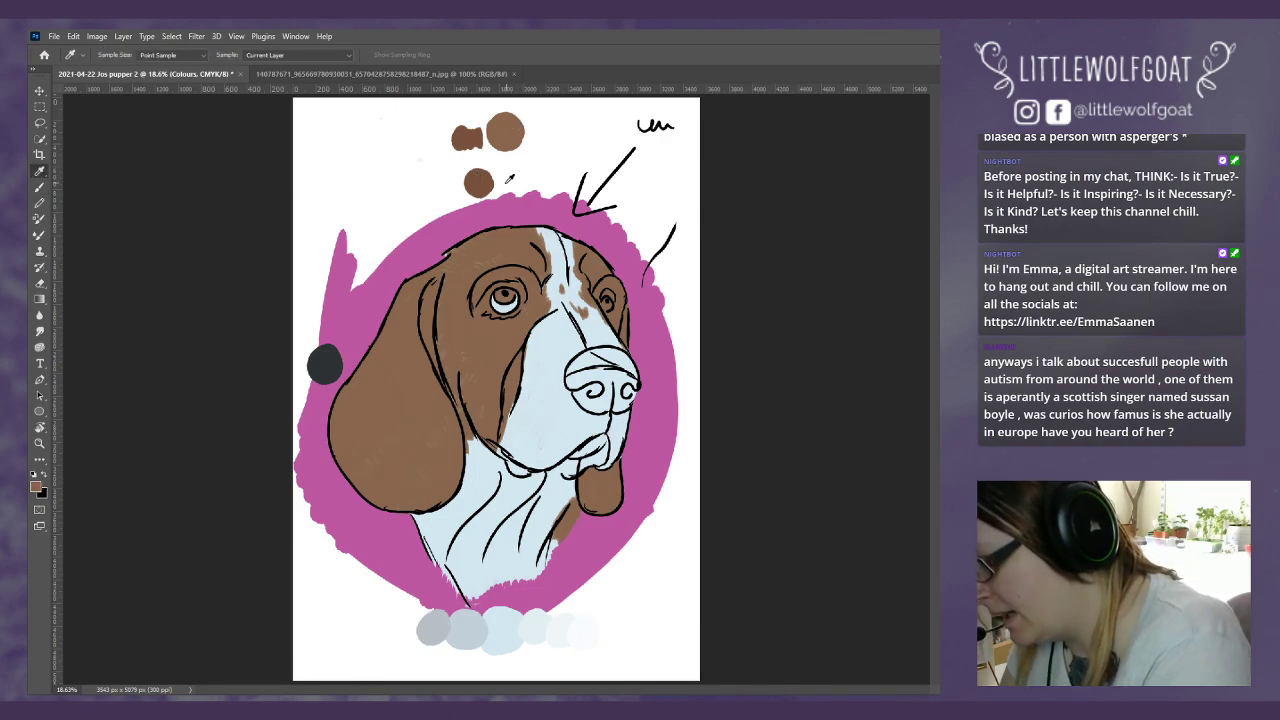
{"action": "left_click", "coordinate": [40, 190]}
{"action": "mouse_move", "coordinate": [502, 174]}
{"action": "left_mouse_down"}
{"action": "mouse_move", "coordinate": [500, 190]}
{"action": "mouse_move", "coordinate": [500, 171]}
{"action": "left_mouse_up"}
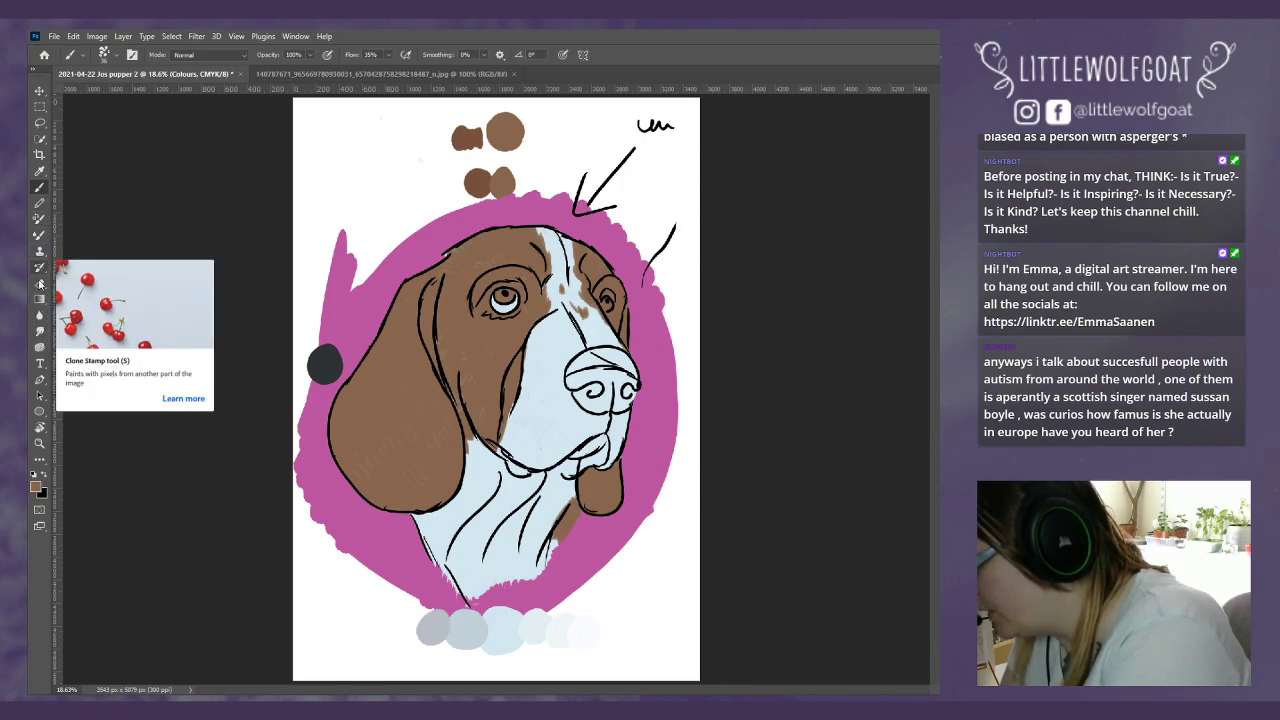
Step: Smudge the lower brown swatch blob with three strokes into a blended patch
{"action": "left_click", "coordinate": [39, 335]}
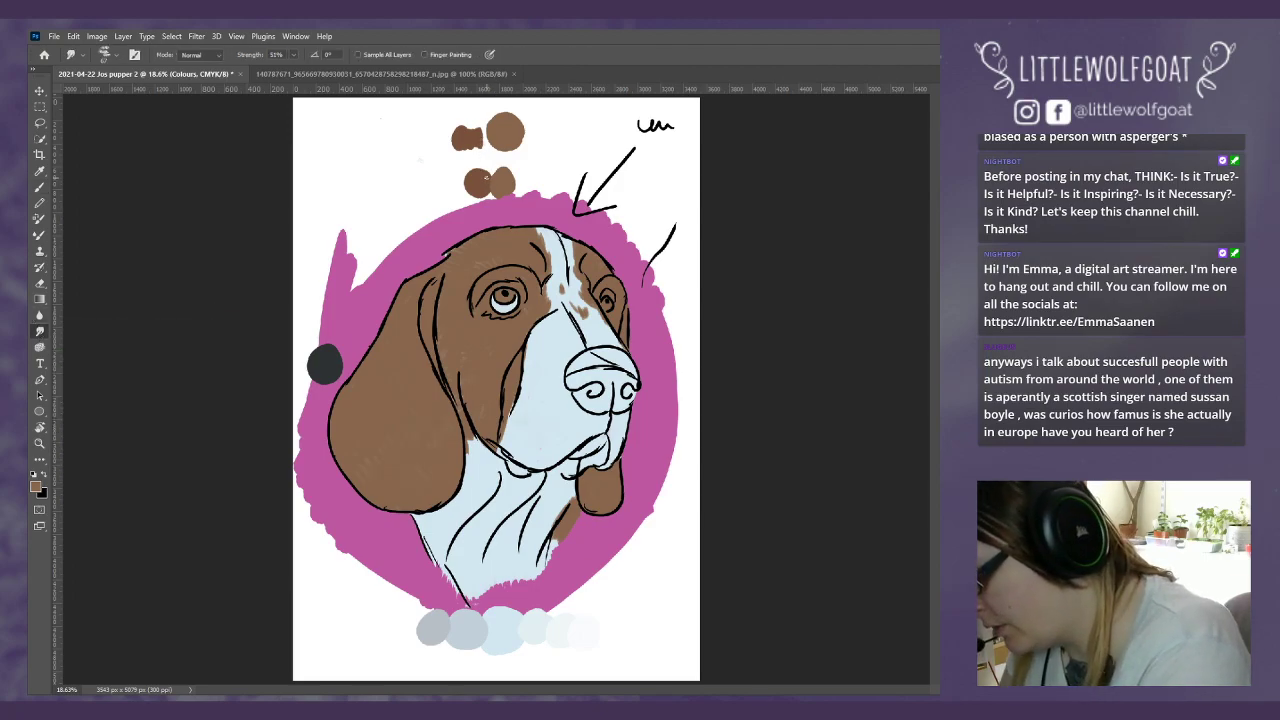
{"action": "left_click_drag", "start_coordinate": [483, 182], "coordinate": [496, 186]}
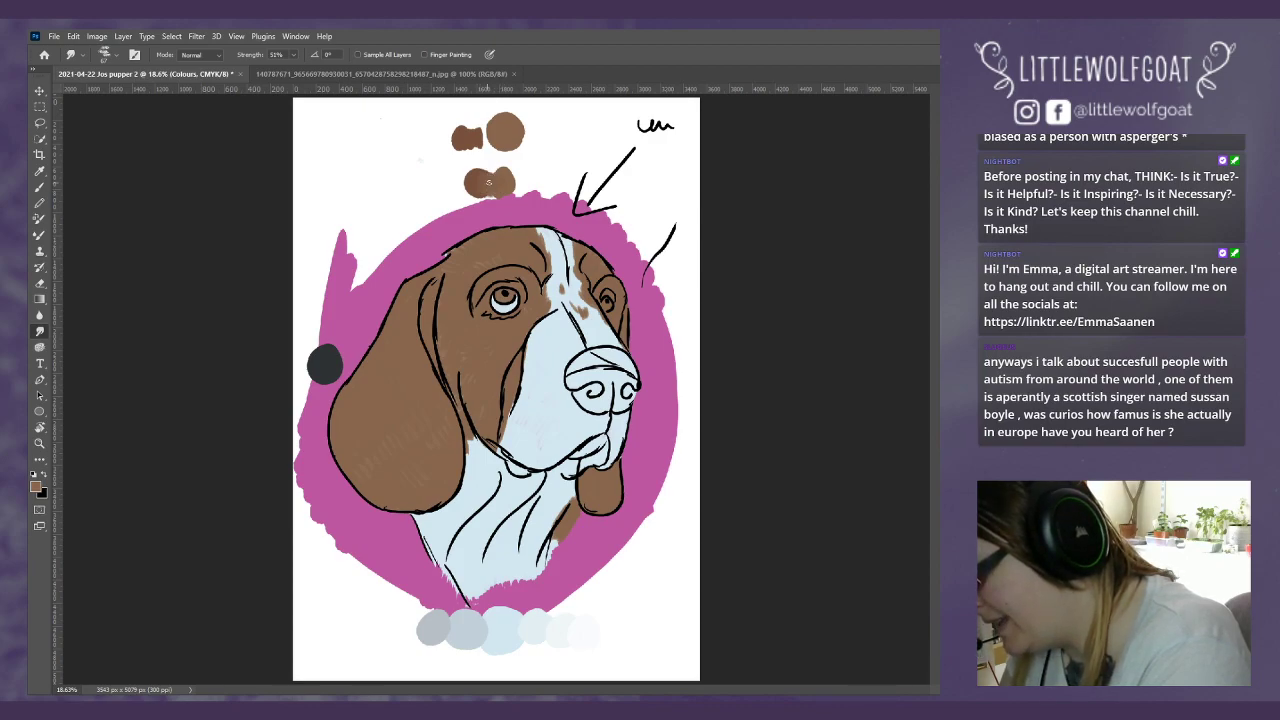
{"action": "mouse_move", "coordinate": [472, 183]}
{"action": "left_mouse_down"}
{"action": "mouse_move", "coordinate": [491, 195]}
{"action": "mouse_move", "coordinate": [486, 173]}
{"action": "mouse_move", "coordinate": [490, 193]}
{"action": "left_mouse_up"}
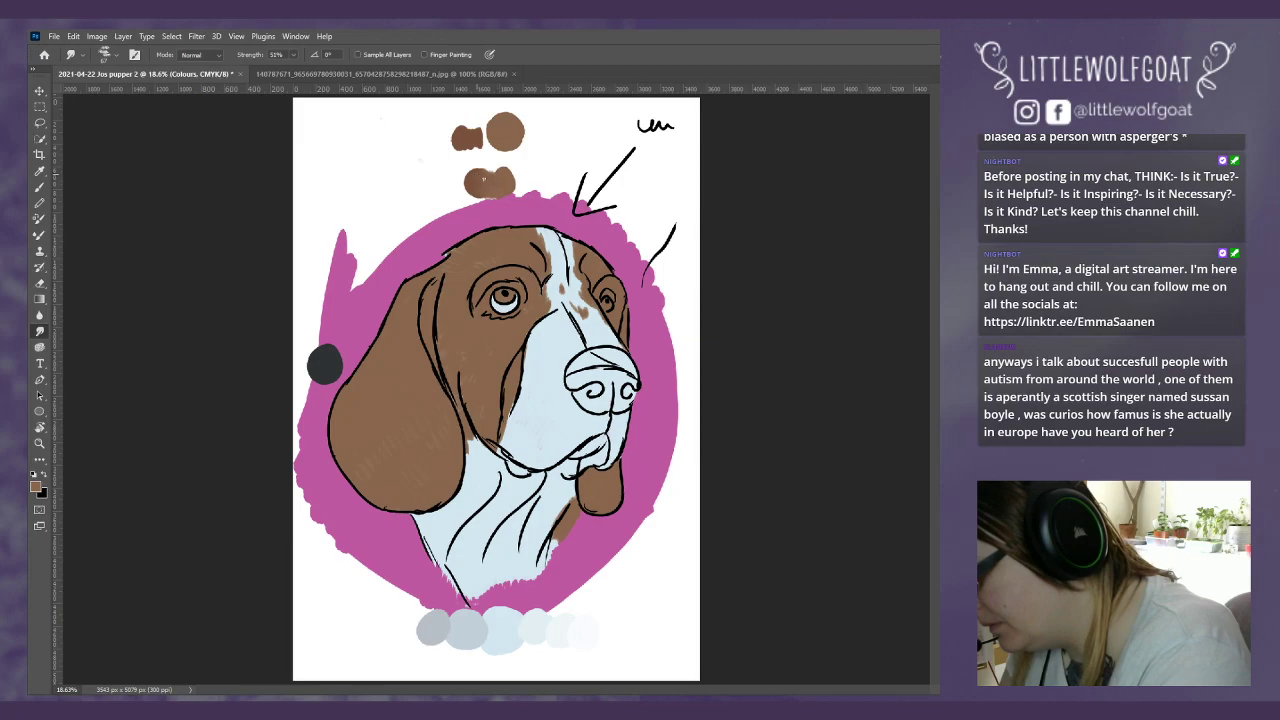
{"action": "left_click_drag", "start_coordinate": [493, 188], "coordinate": [480, 180]}
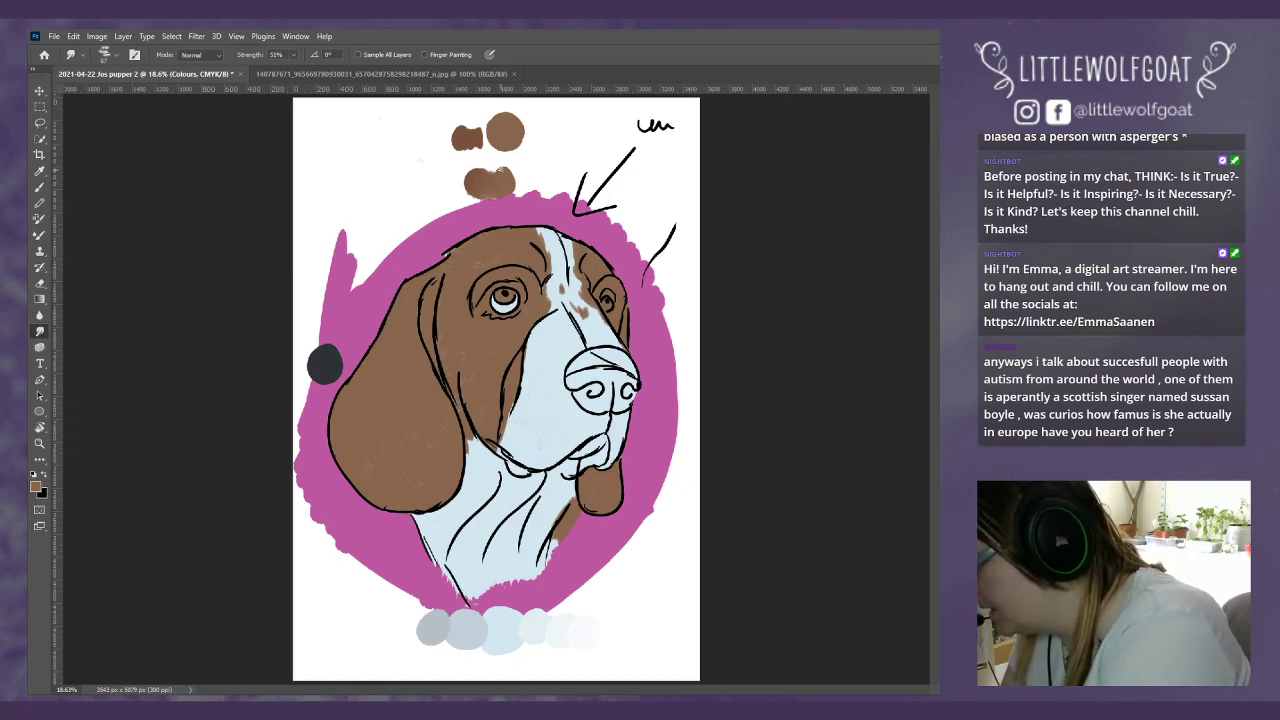
{"action": "left_click", "coordinate": [40, 172]}
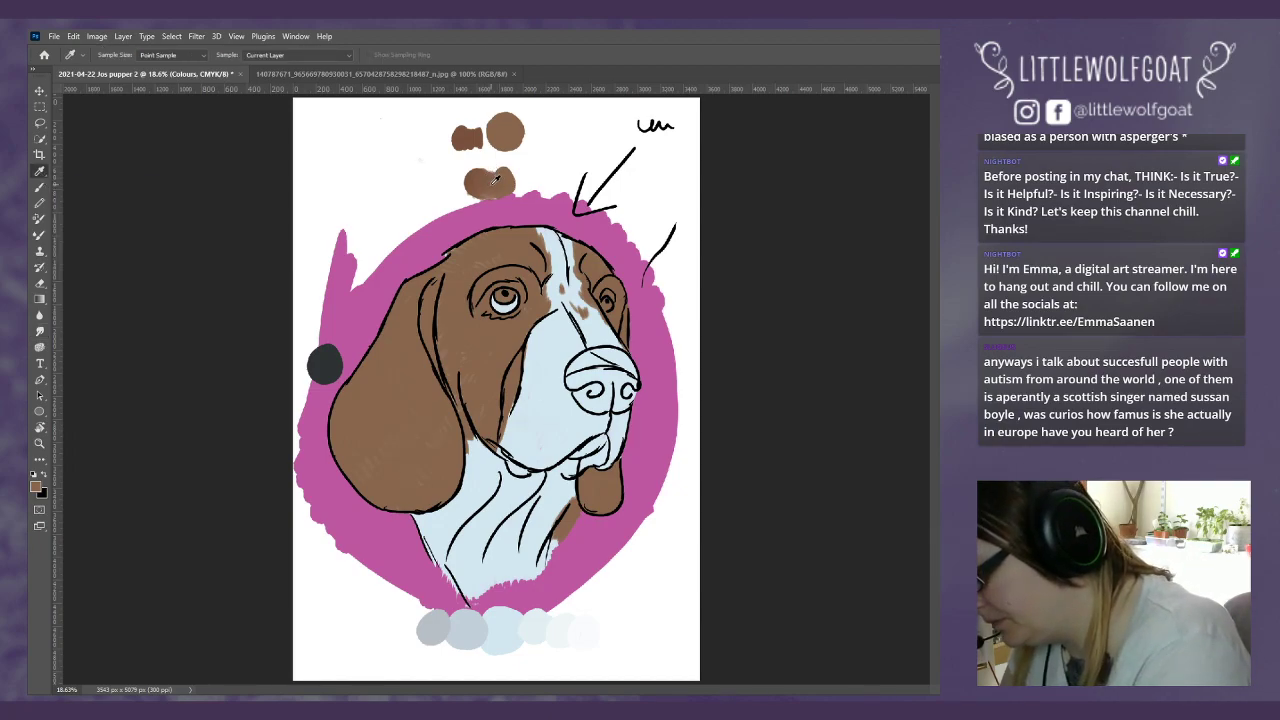
Step: Paint a darker brown dab beside the swatches, checking it with undo and redo
{"action": "left_click", "coordinate": [40, 187]}
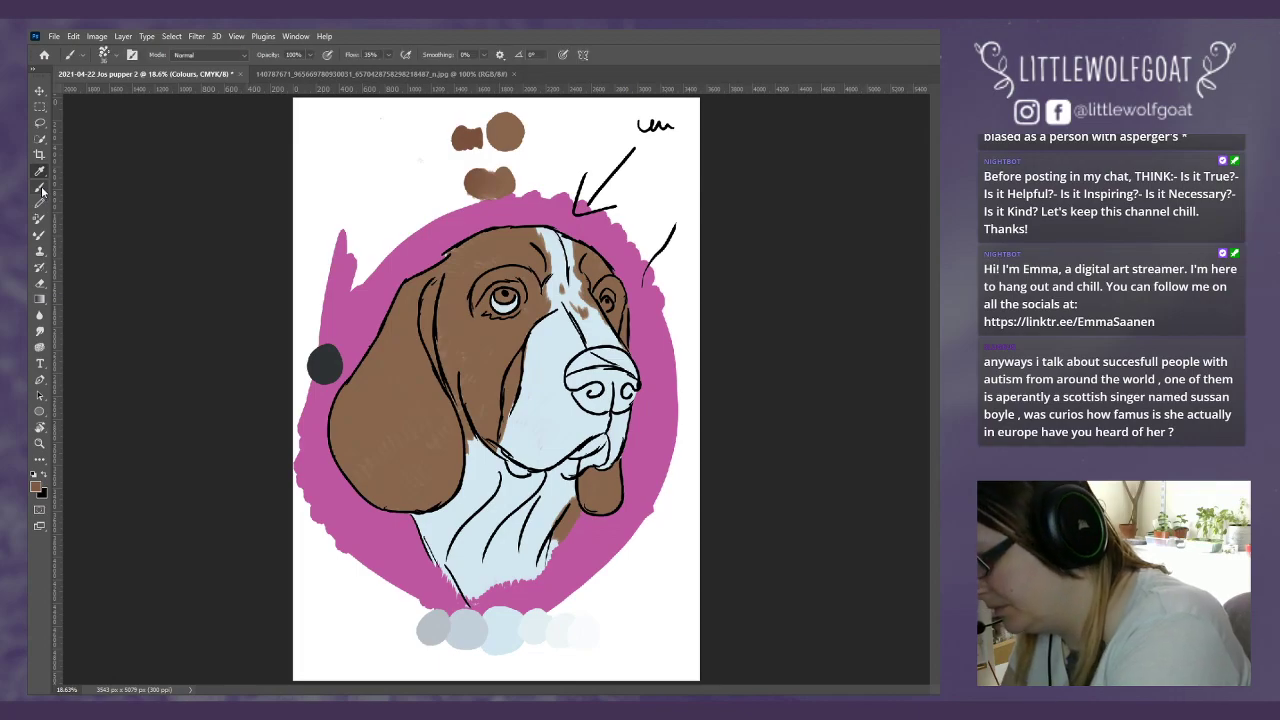
{"action": "left_click_drag", "start_coordinate": [535, 158], "coordinate": [540, 166]}
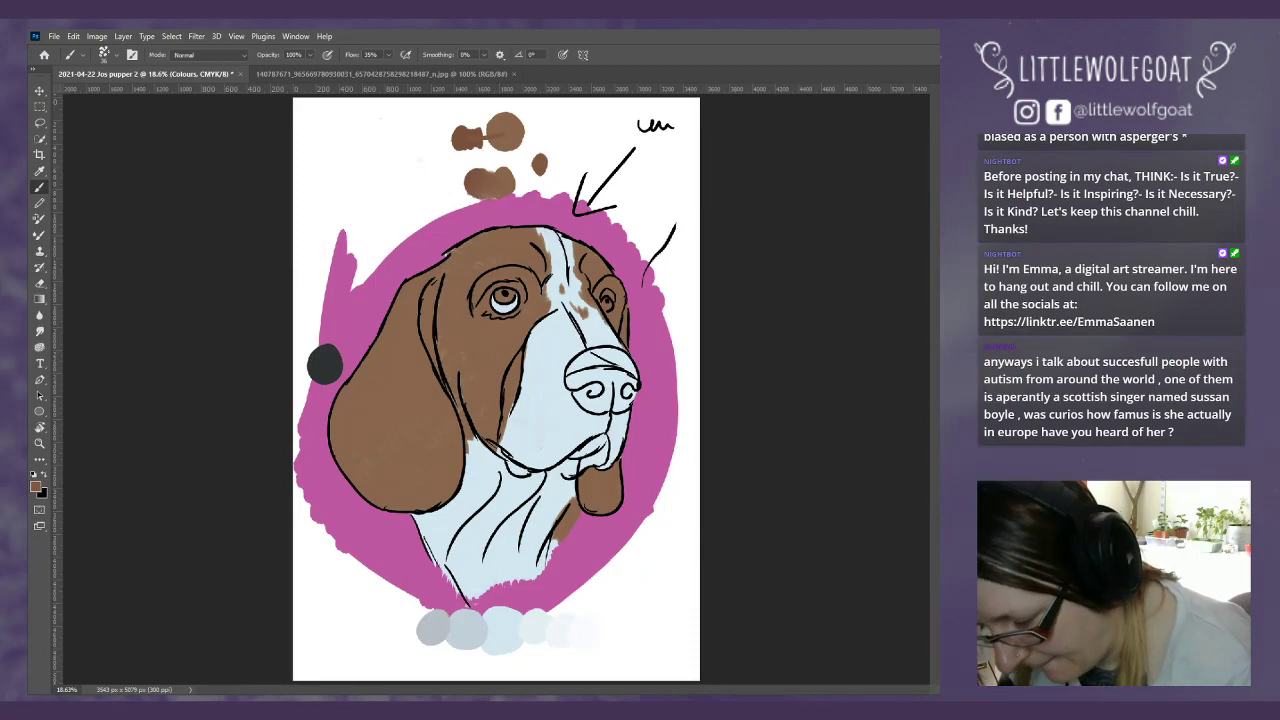
{"action": "key", "text": "ctrl+z"}
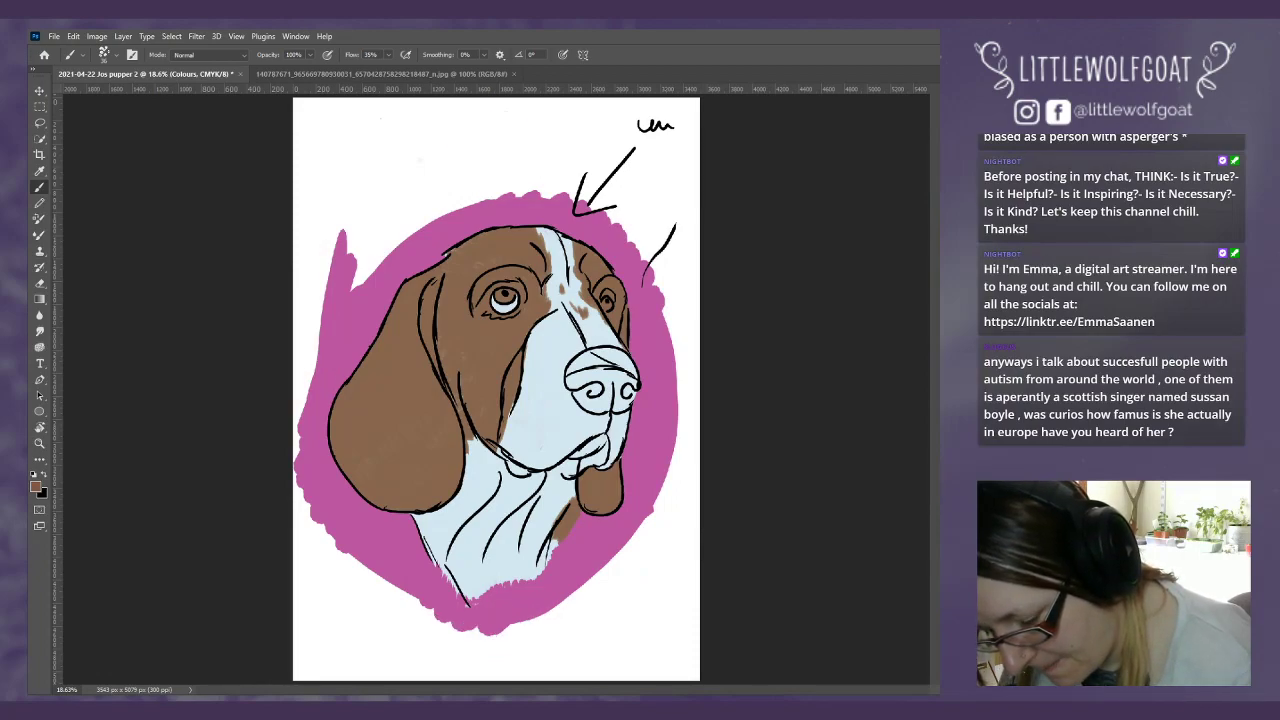
{"action": "key", "text": "ctrl+shift+z"}
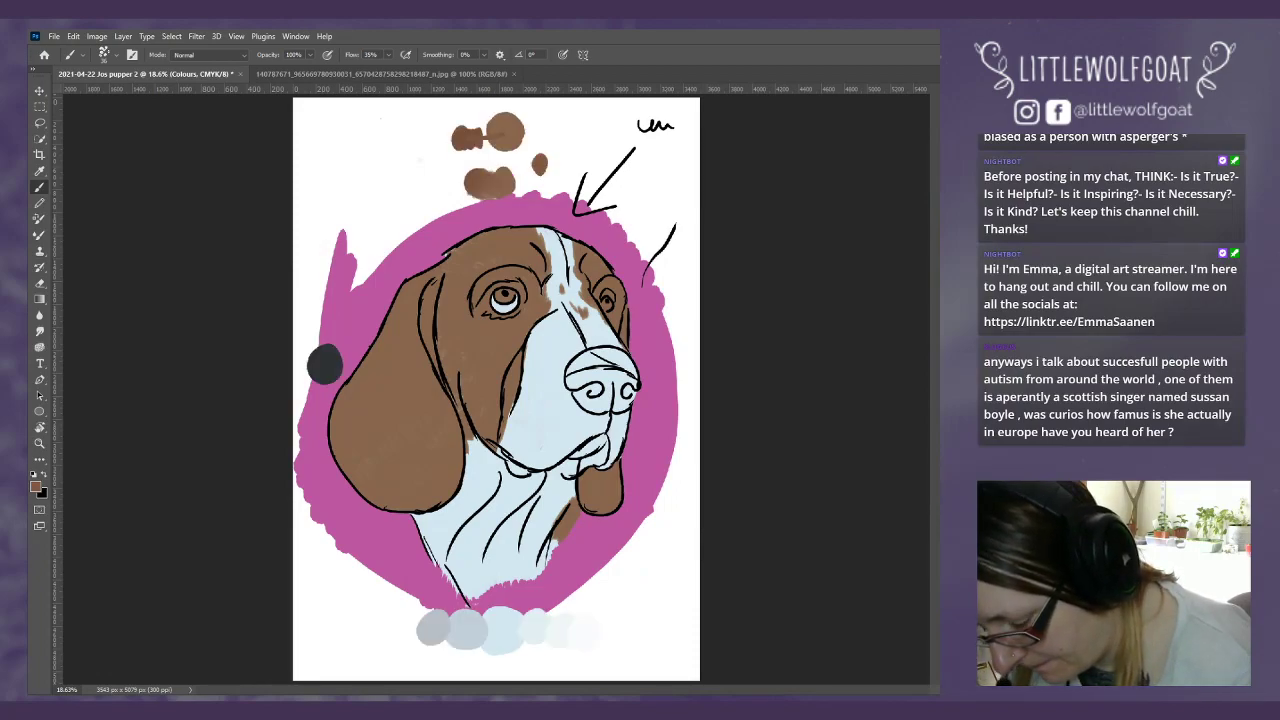
Step: Try cheek shading on Brown dark 1 and undo it, then paint a reddish-brown swatch on Colours
{"action": "key", "text": "alt+["}
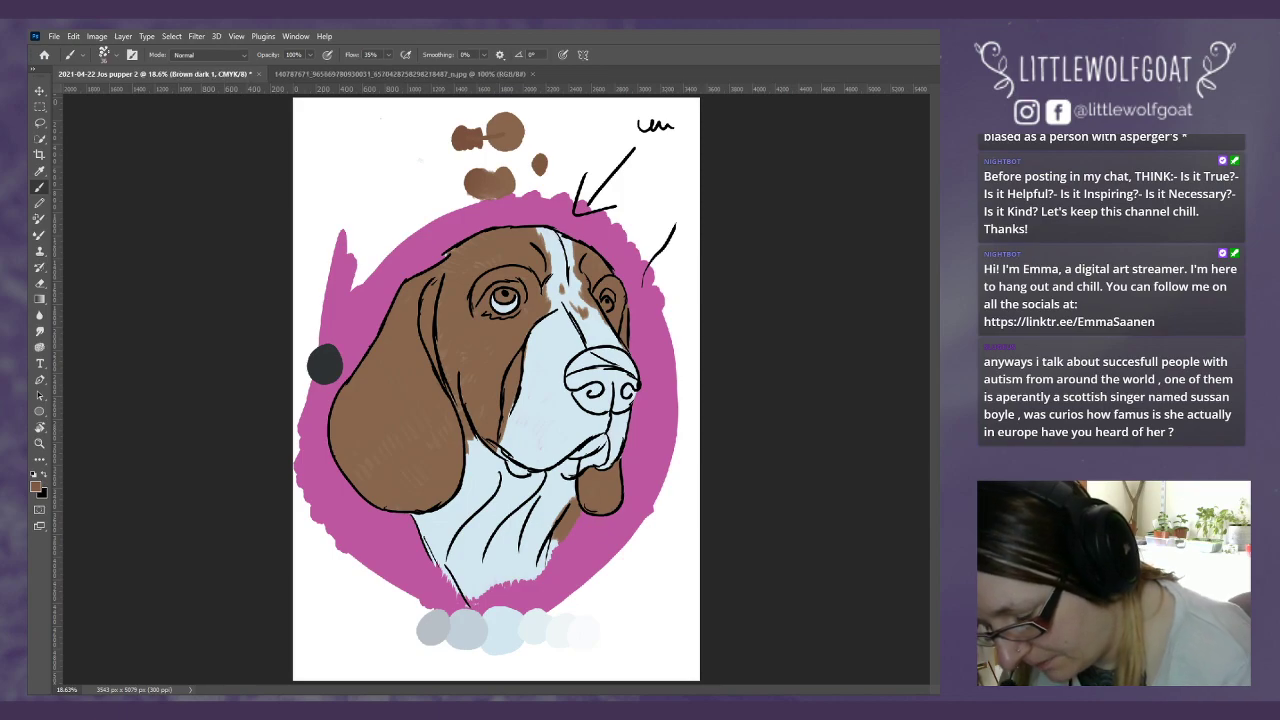
{"action": "left_click_drag", "start_coordinate": [495, 350], "coordinate": [474, 388]}
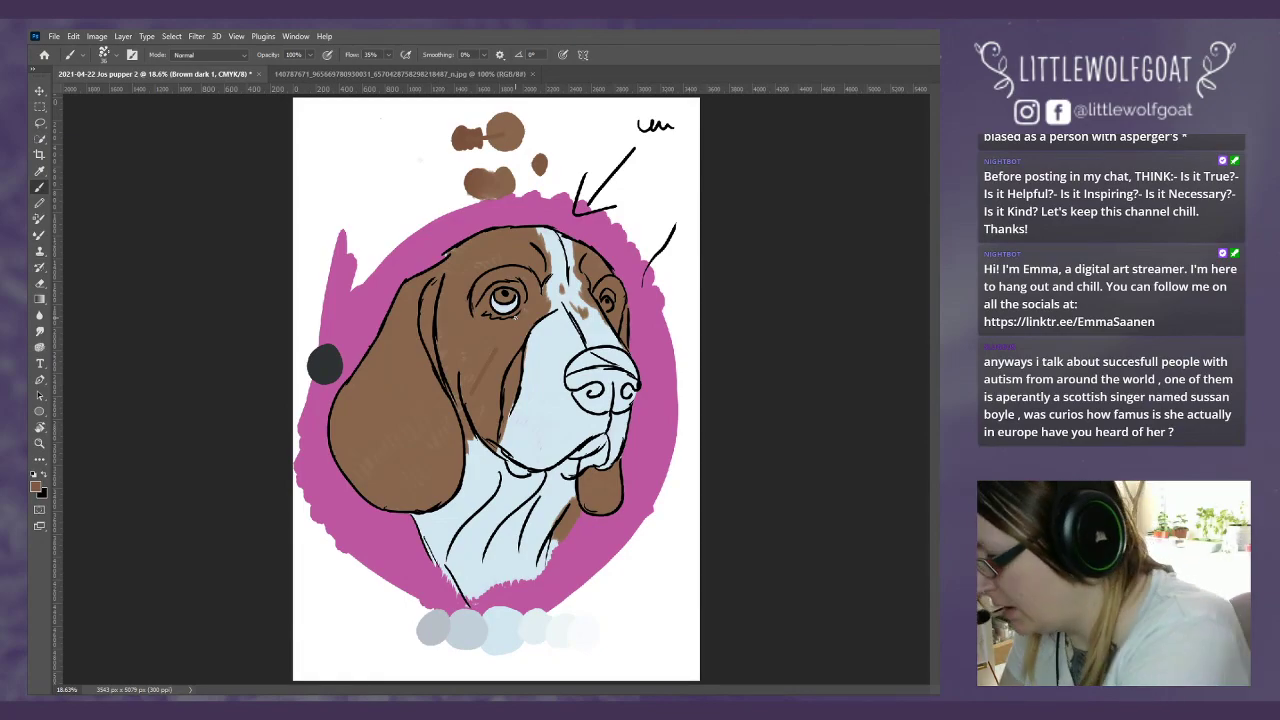
{"action": "left_click", "coordinate": [73, 36]}
{"action": "left_click", "coordinate": [88, 46]}
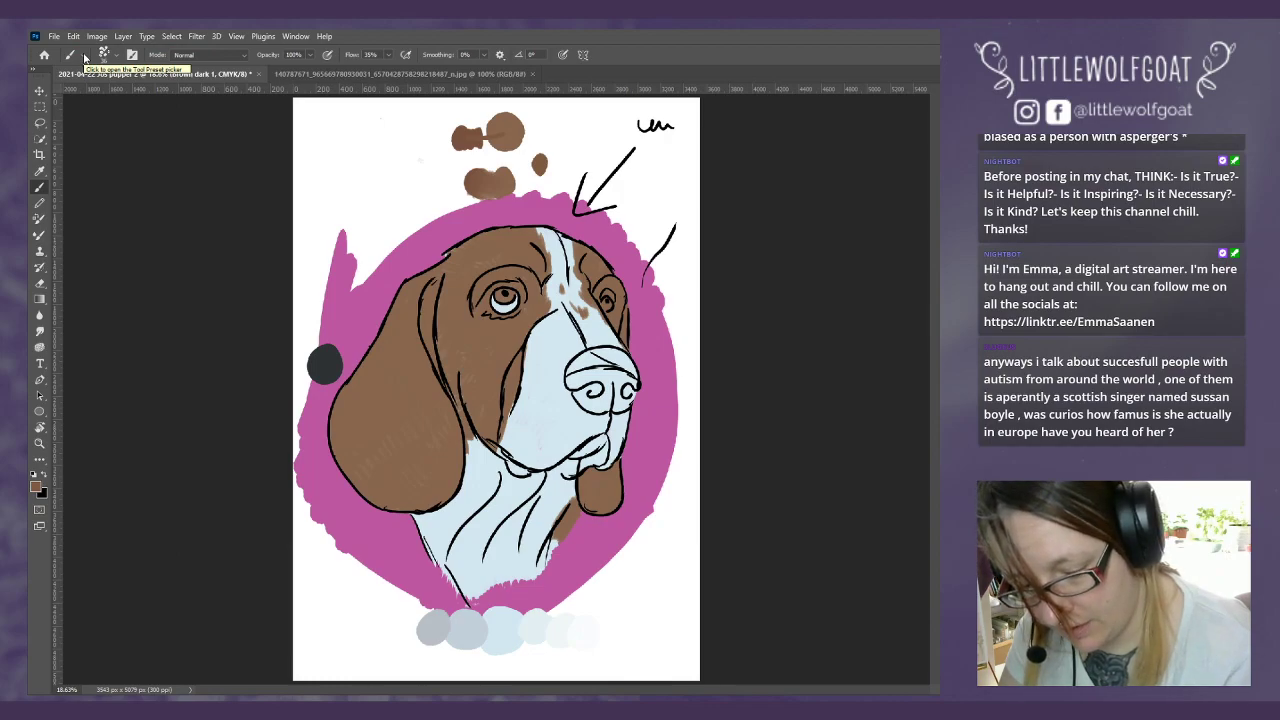
{"action": "key", "text": "alt+bracketleft"}
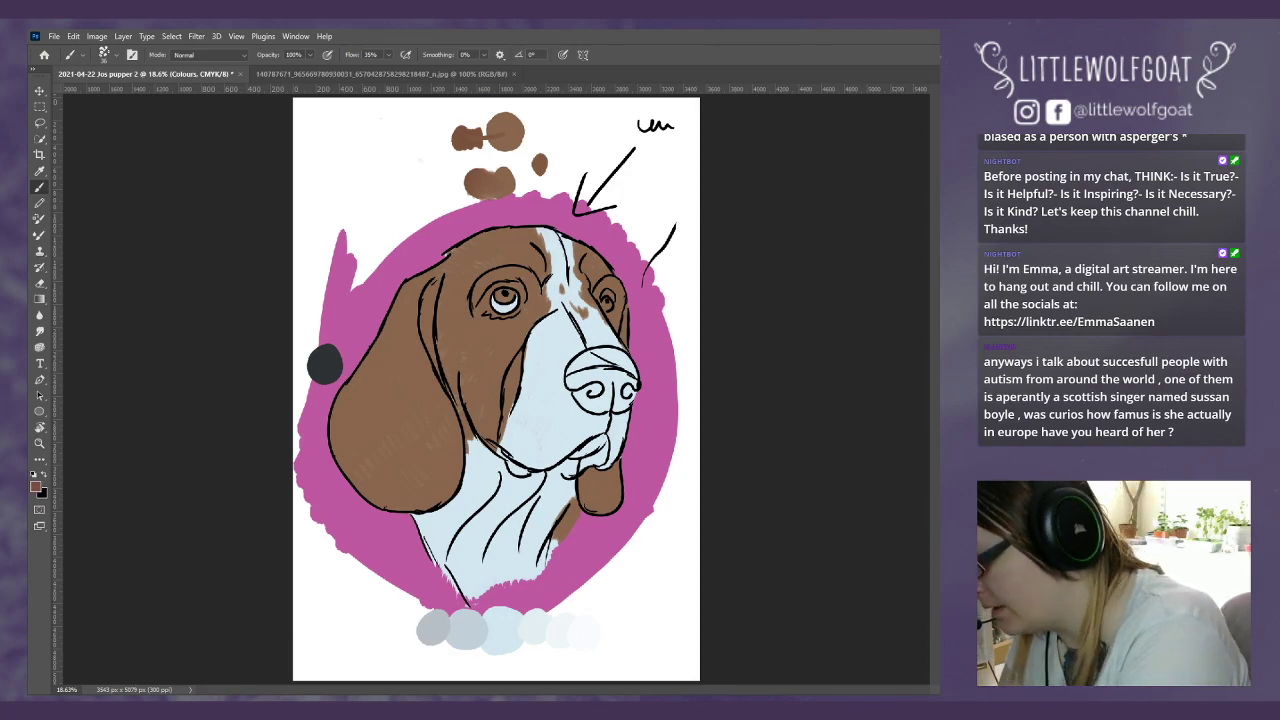
{"action": "mouse_move", "coordinate": [549, 135]}
{"action": "left_mouse_down"}
{"action": "mouse_move", "coordinate": [555, 150]}
{"action": "mouse_move", "coordinate": [552, 130]}
{"action": "left_mouse_up"}
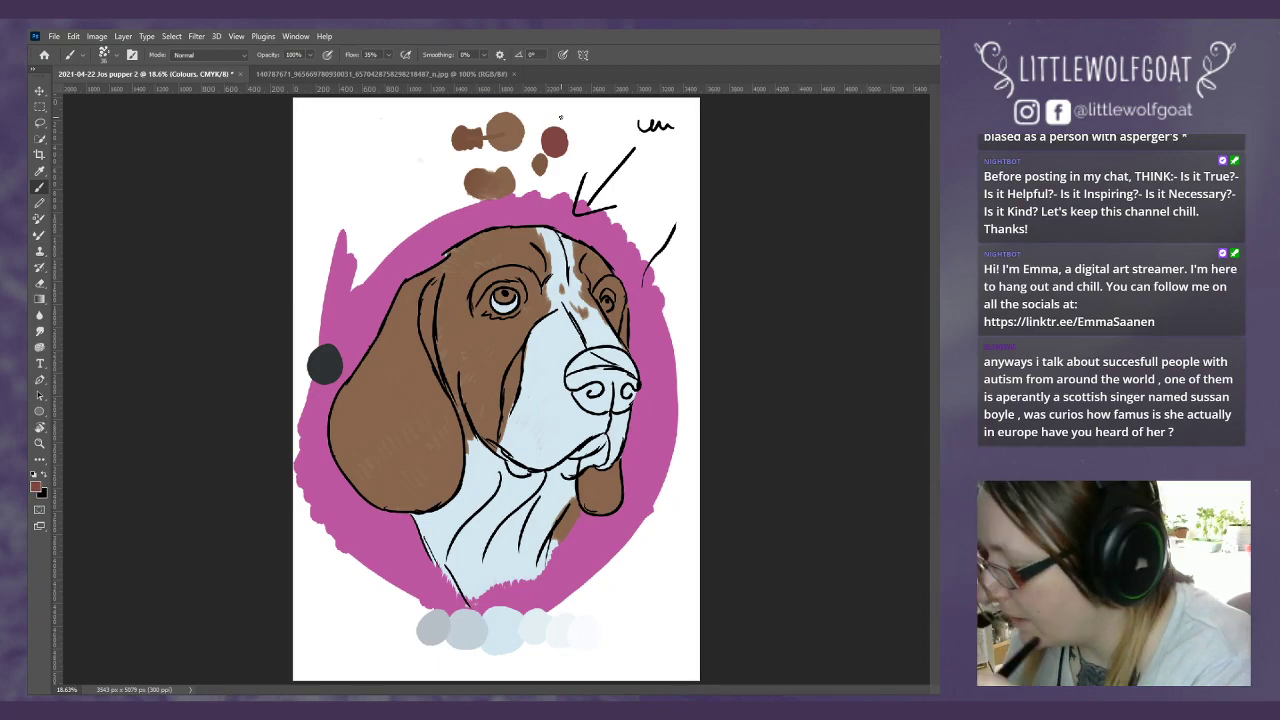
Step: Erase the lower brown swatches to the left of the circles
{"action": "left_click", "coordinate": [40, 284]}
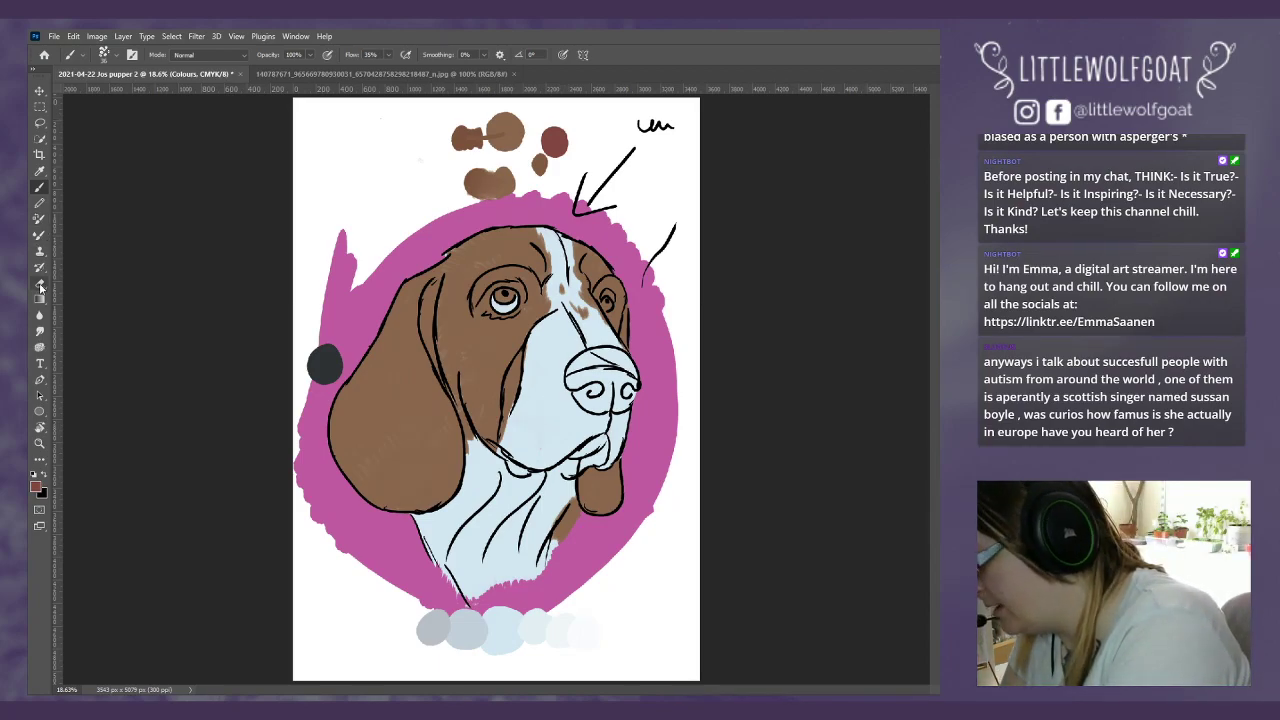
{"action": "mouse_move", "coordinate": [458, 128]}
{"action": "left_mouse_down"}
{"action": "mouse_move", "coordinate": [457, 150]}
{"action": "mouse_move", "coordinate": [485, 136]}
{"action": "left_mouse_up"}
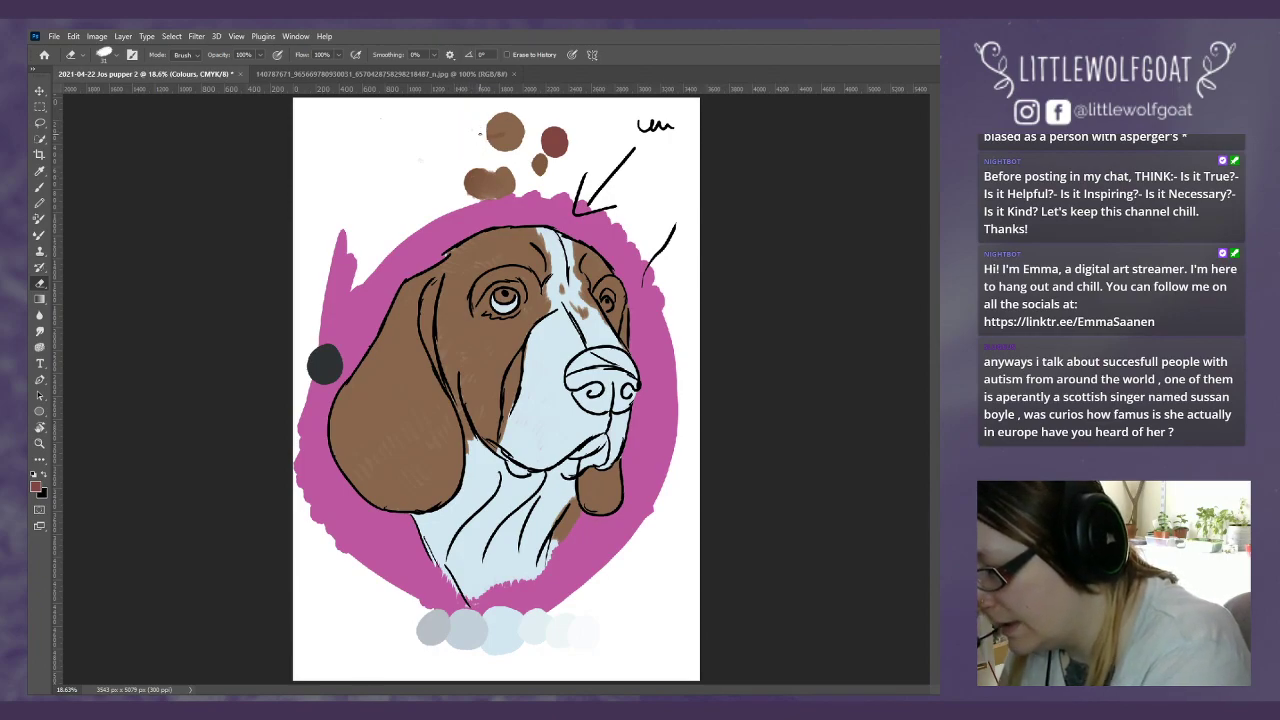
{"action": "mouse_move", "coordinate": [462, 184]}
{"action": "left_mouse_down"}
{"action": "mouse_move", "coordinate": [514, 182]}
{"action": "mouse_move", "coordinate": [486, 176]}
{"action": "left_mouse_up"}
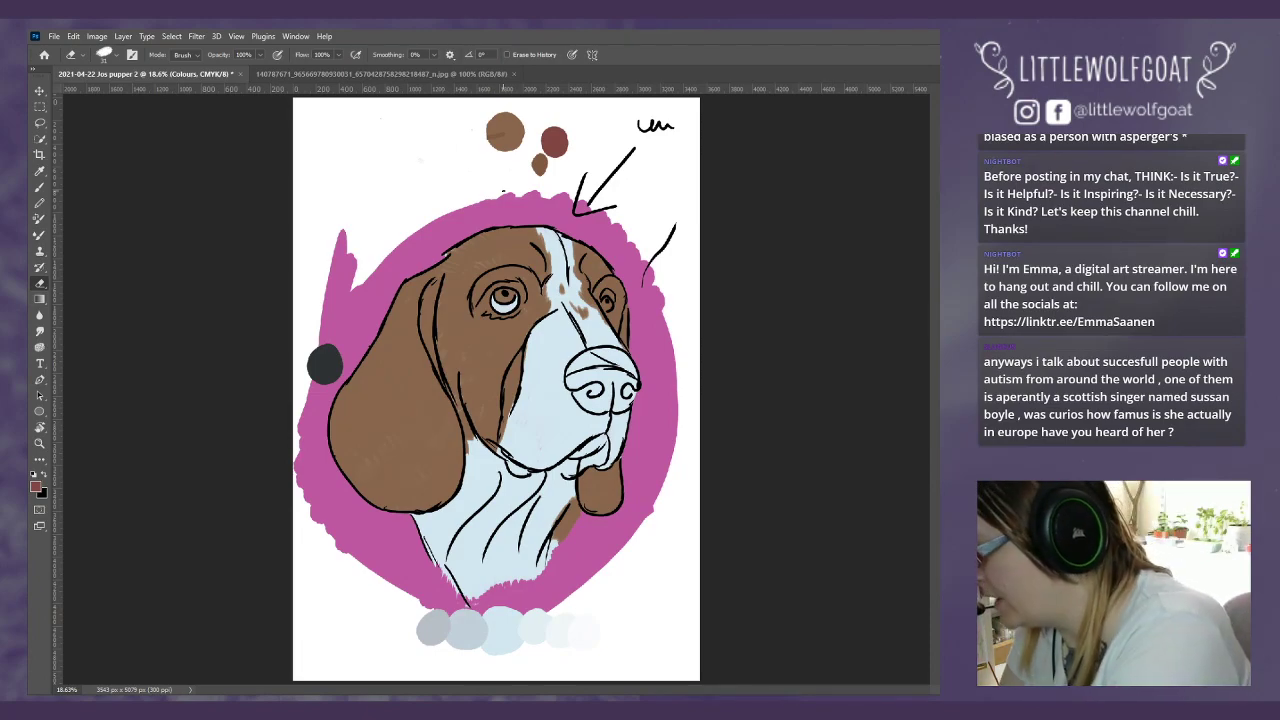
Step: Sample the swatch brown, paint another reddish-brown swatch beside the others, and undo a stray stroke
{"action": "left_click", "coordinate": [40, 170]}
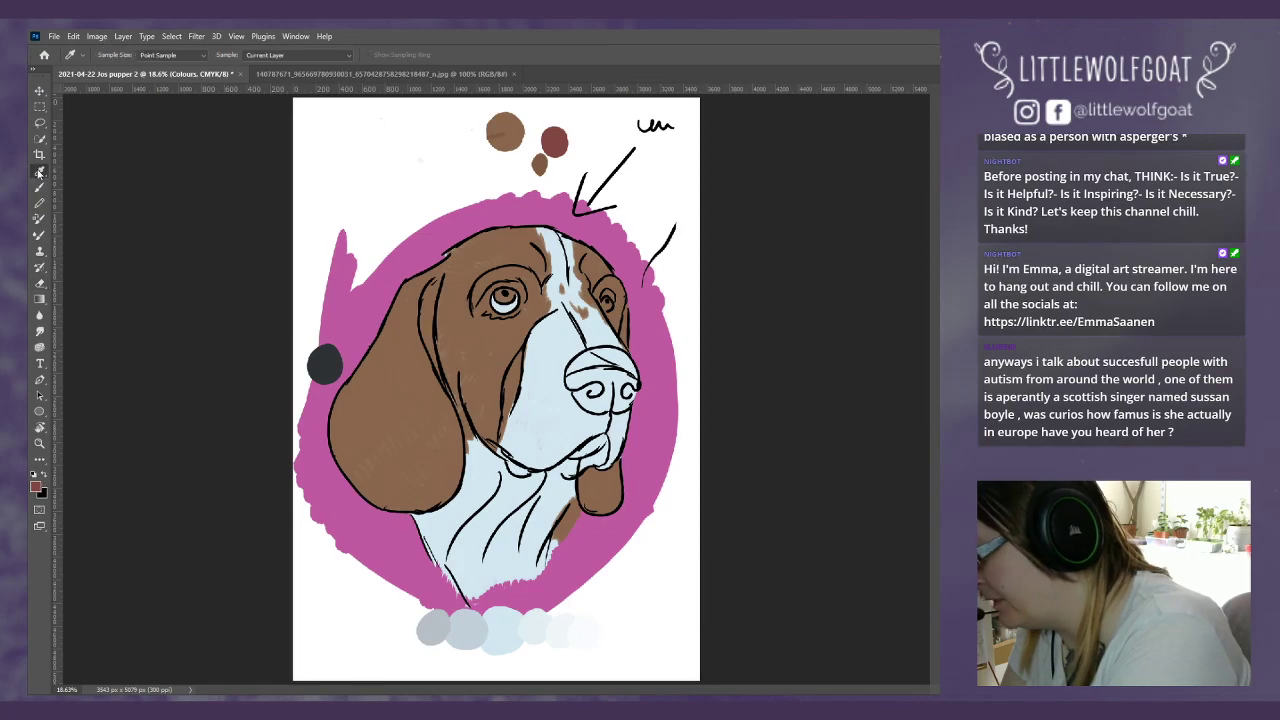
{"action": "left_click", "coordinate": [510, 118]}
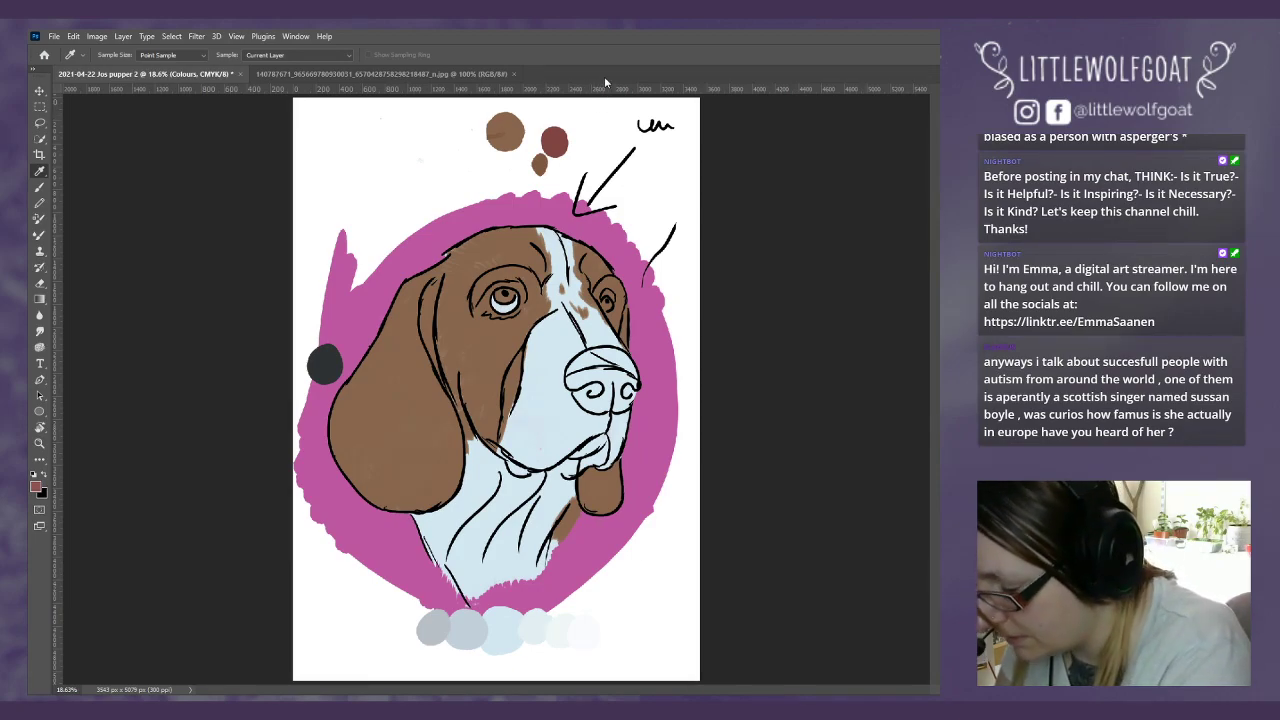
{"action": "left_click", "coordinate": [40, 187]}
{"action": "left_click_drag", "start_coordinate": [580, 123], "coordinate": [594, 146]}
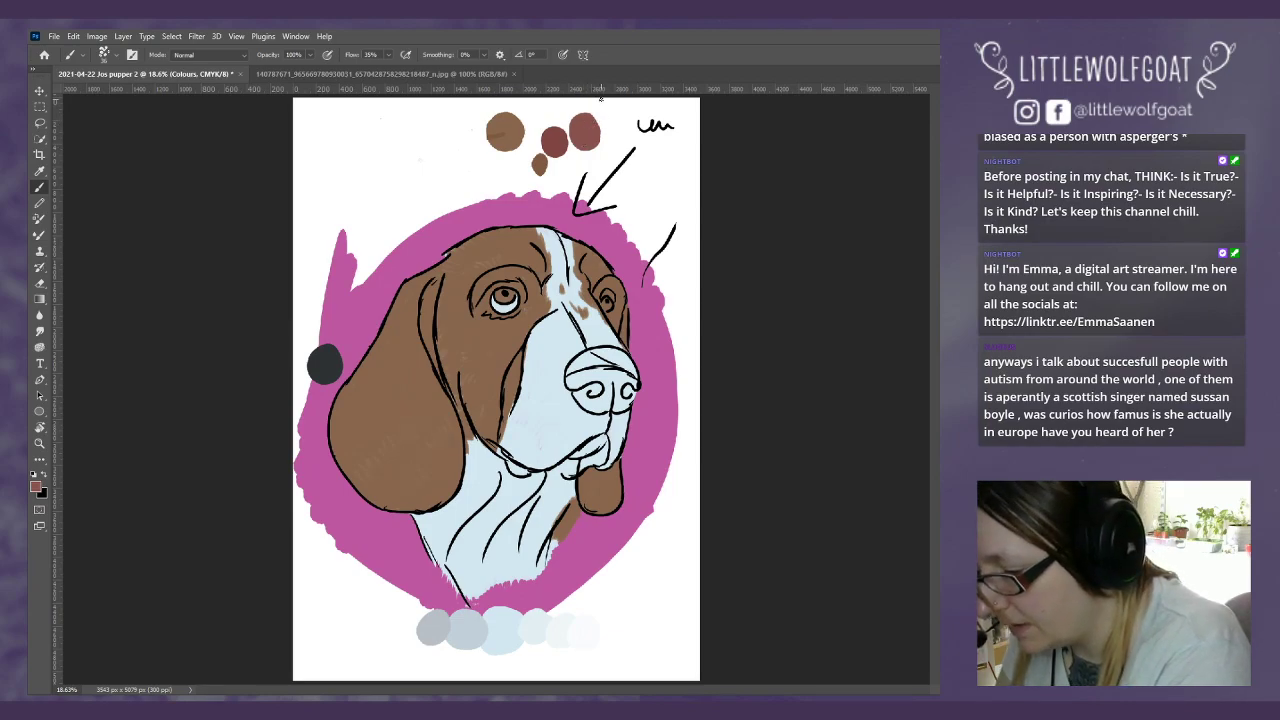
{"action": "mouse_move", "coordinate": [476, 121]}
{"action": "left_mouse_down"}
{"action": "mouse_move", "coordinate": [471, 110]}
{"action": "mouse_move", "coordinate": [490, 122]}
{"action": "left_mouse_up"}
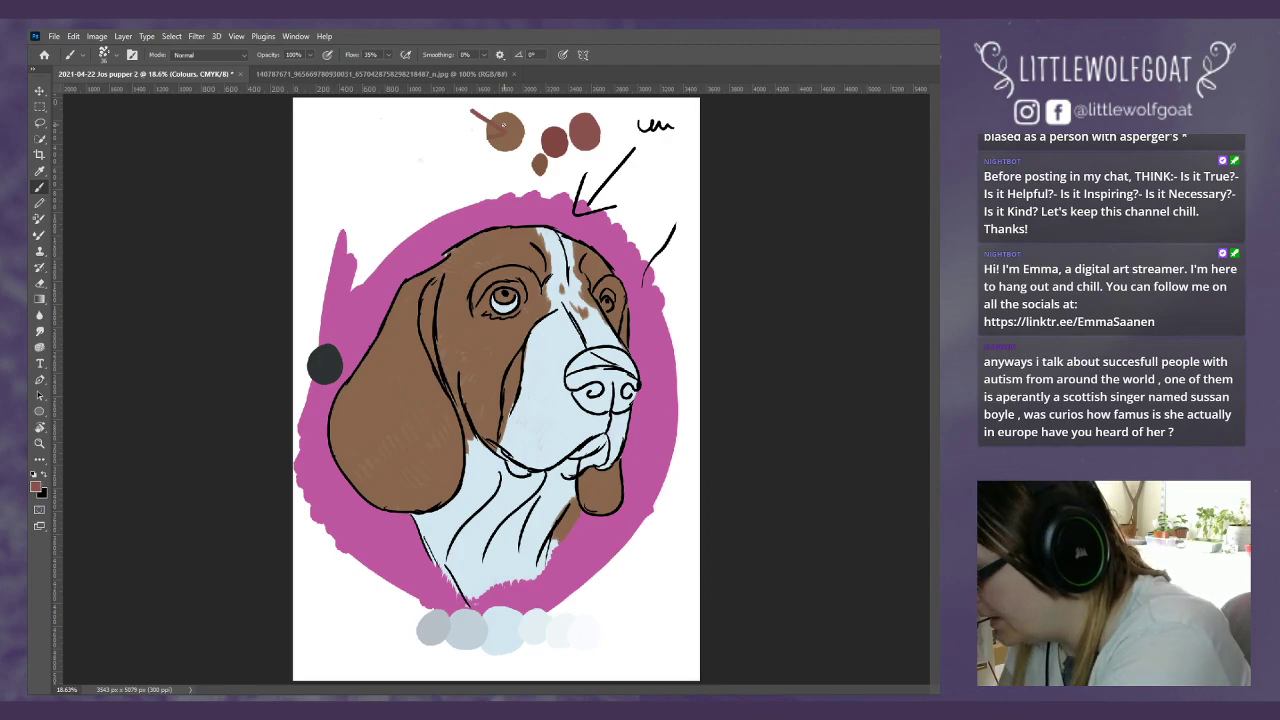
{"action": "left_click", "coordinate": [73, 36]}
{"action": "left_click", "coordinate": [91, 48]}
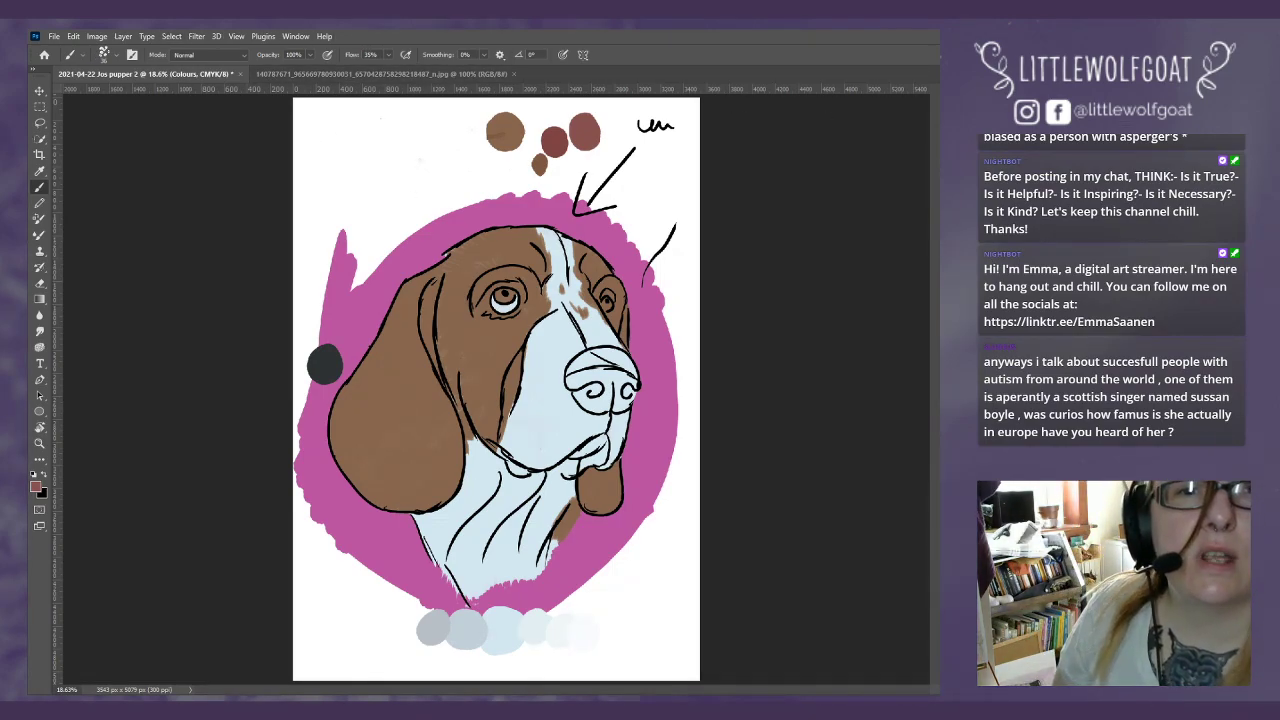
Step: Bring the basset hound photo over the canvas, sample its fur, and undo a trial top-left swatch
{"action": "left_click_drag", "start_coordinate": [938, 305], "coordinate": [780, 158]}
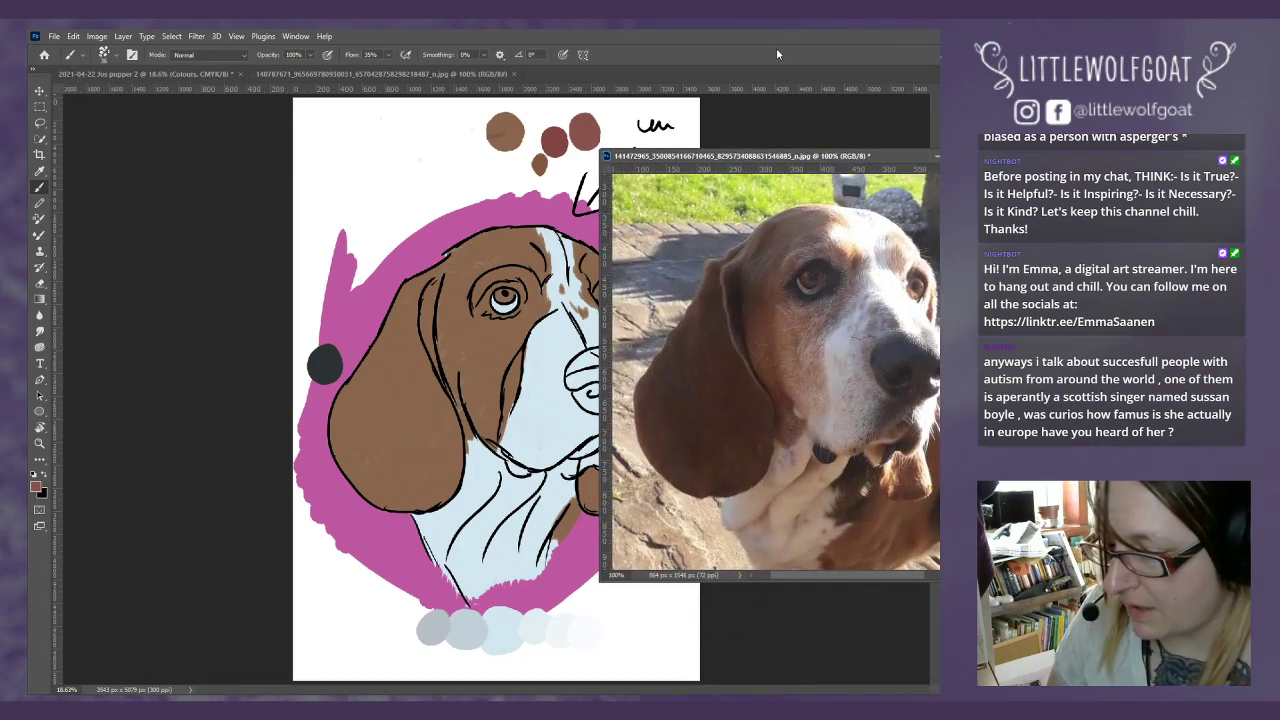
{"action": "left_click", "coordinate": [40, 171]}
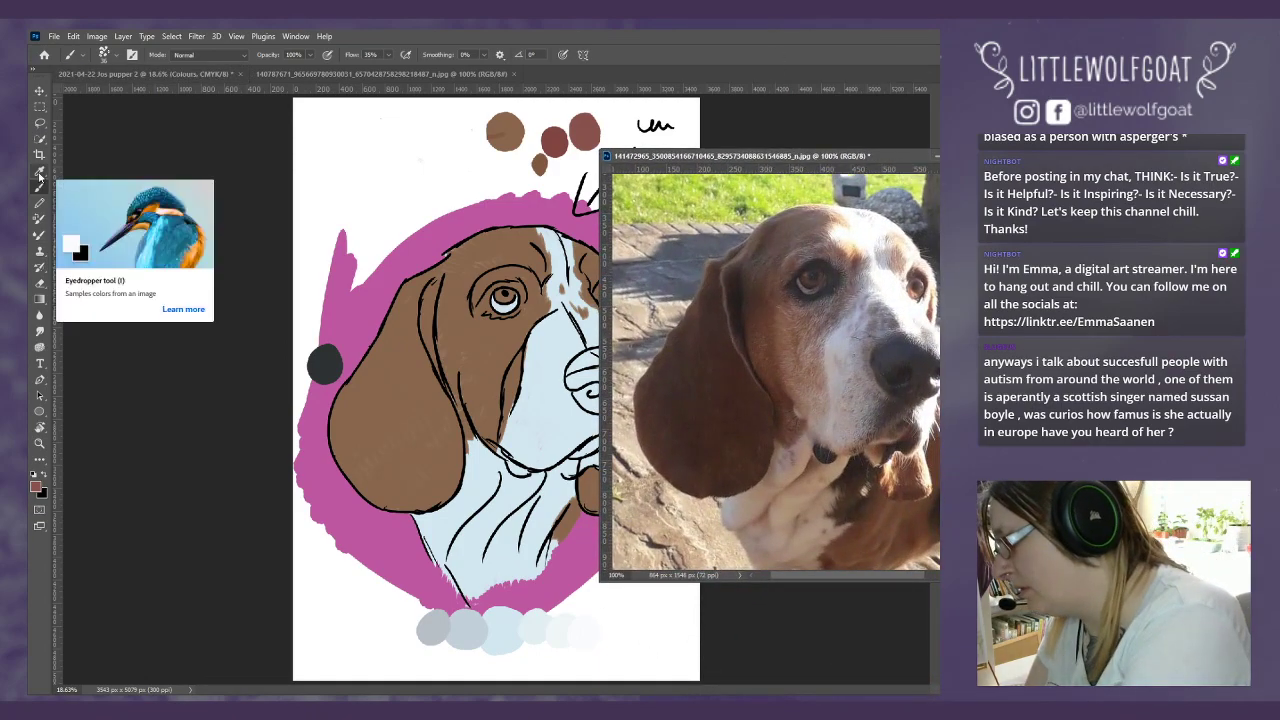
{"action": "left_click", "coordinate": [761, 327]}
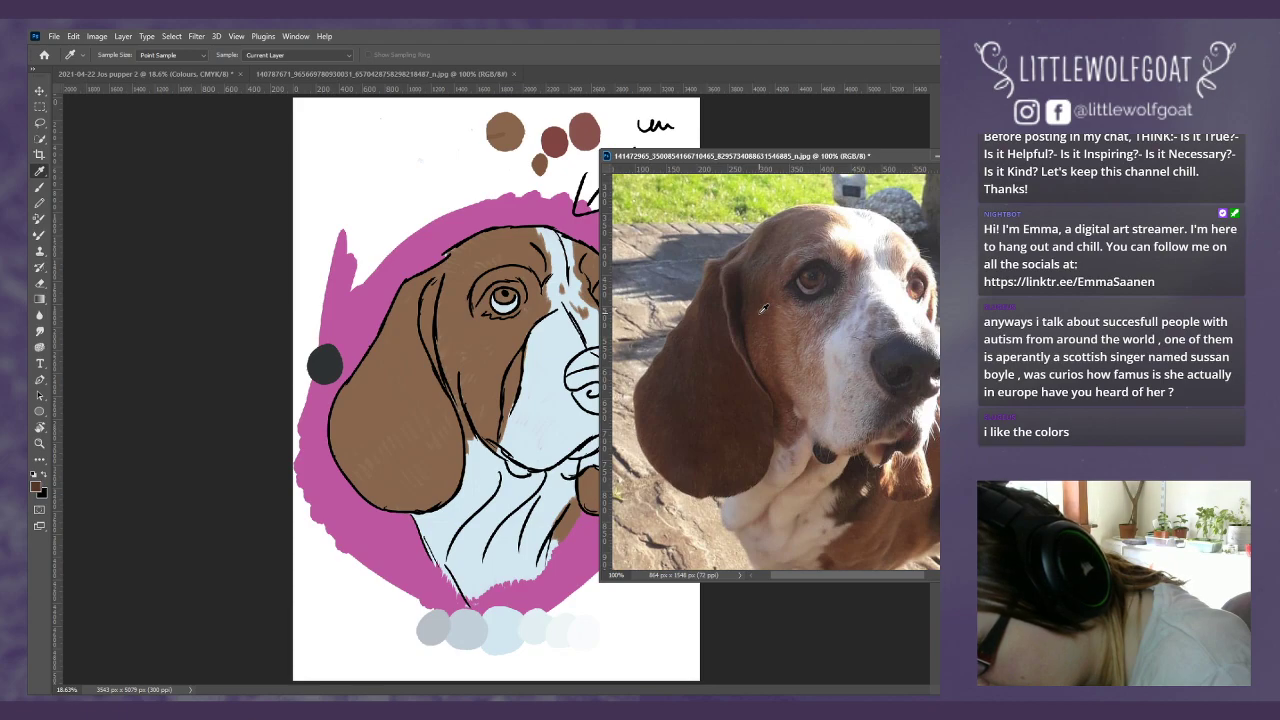
{"action": "left_click", "coordinate": [41, 189]}
{"action": "left_click", "coordinate": [350, 128]}
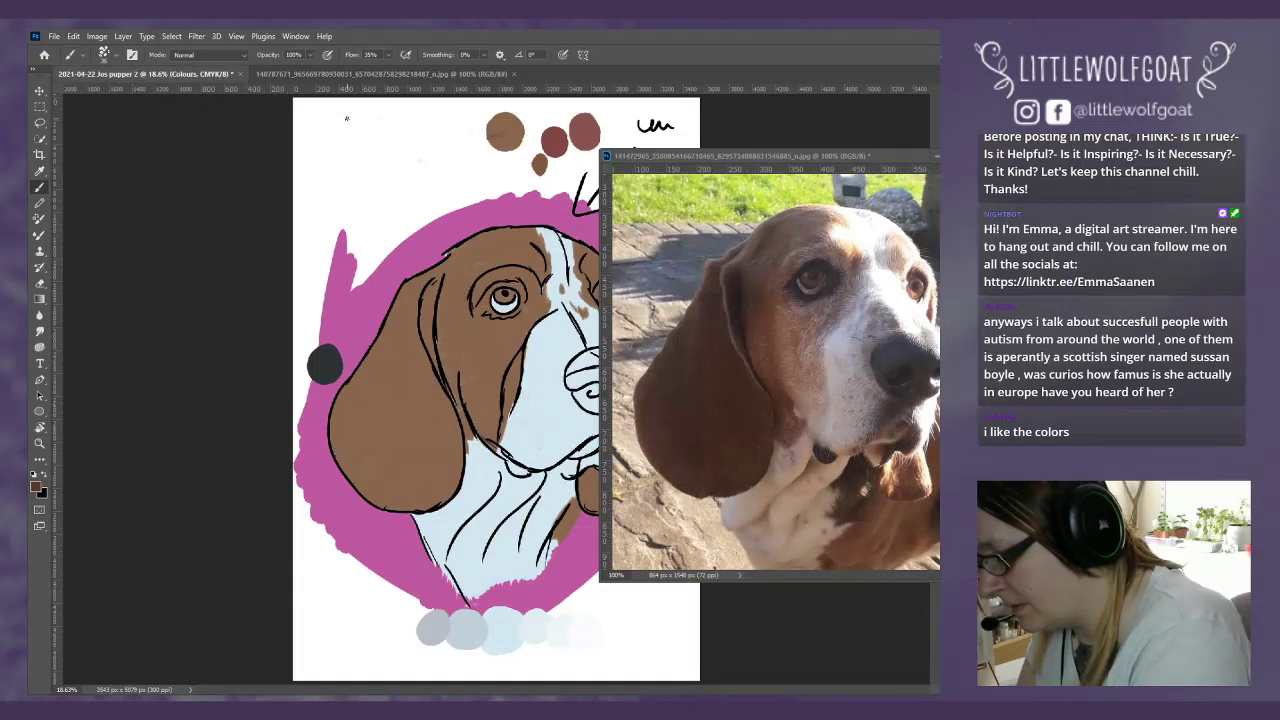
{"action": "mouse_move", "coordinate": [341, 127]}
{"action": "left_mouse_down"}
{"action": "mouse_move", "coordinate": [316, 142]}
{"action": "mouse_move", "coordinate": [338, 132]}
{"action": "mouse_move", "coordinate": [328, 147]}
{"action": "mouse_move", "coordinate": [340, 136]}
{"action": "mouse_move", "coordinate": [320, 124]}
{"action": "left_mouse_up"}
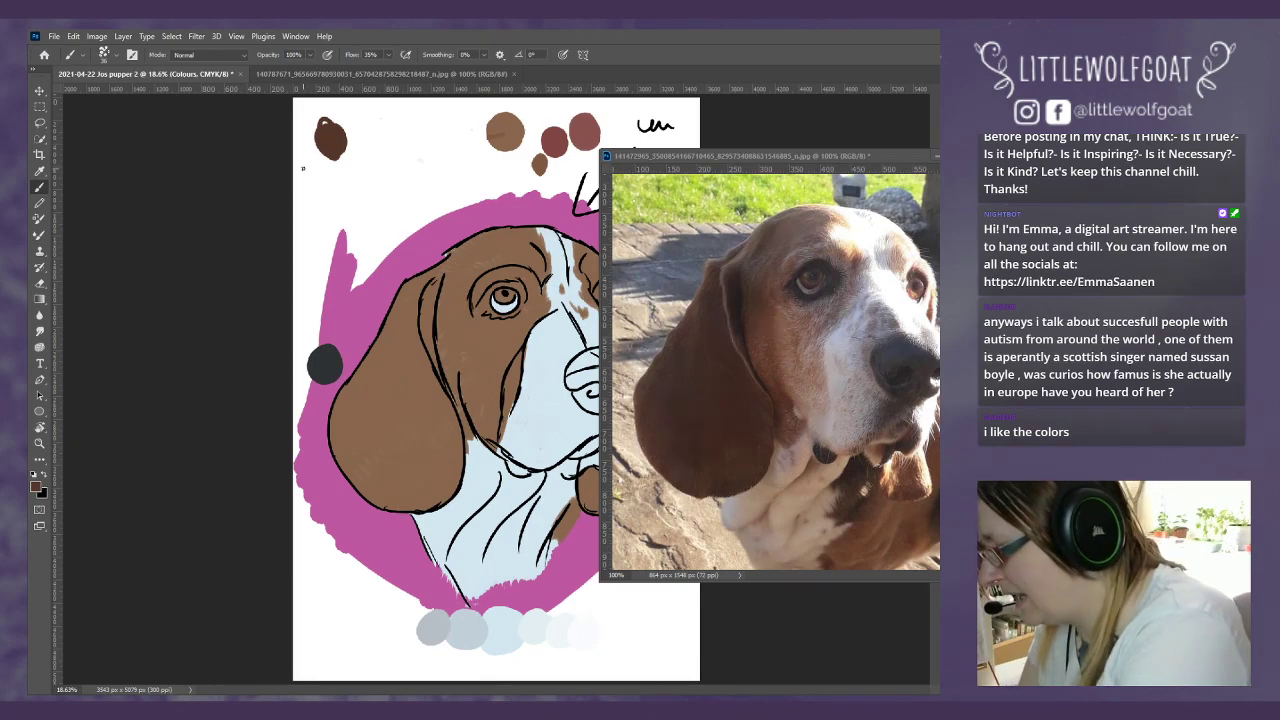
{"action": "left_click", "coordinate": [75, 39]}
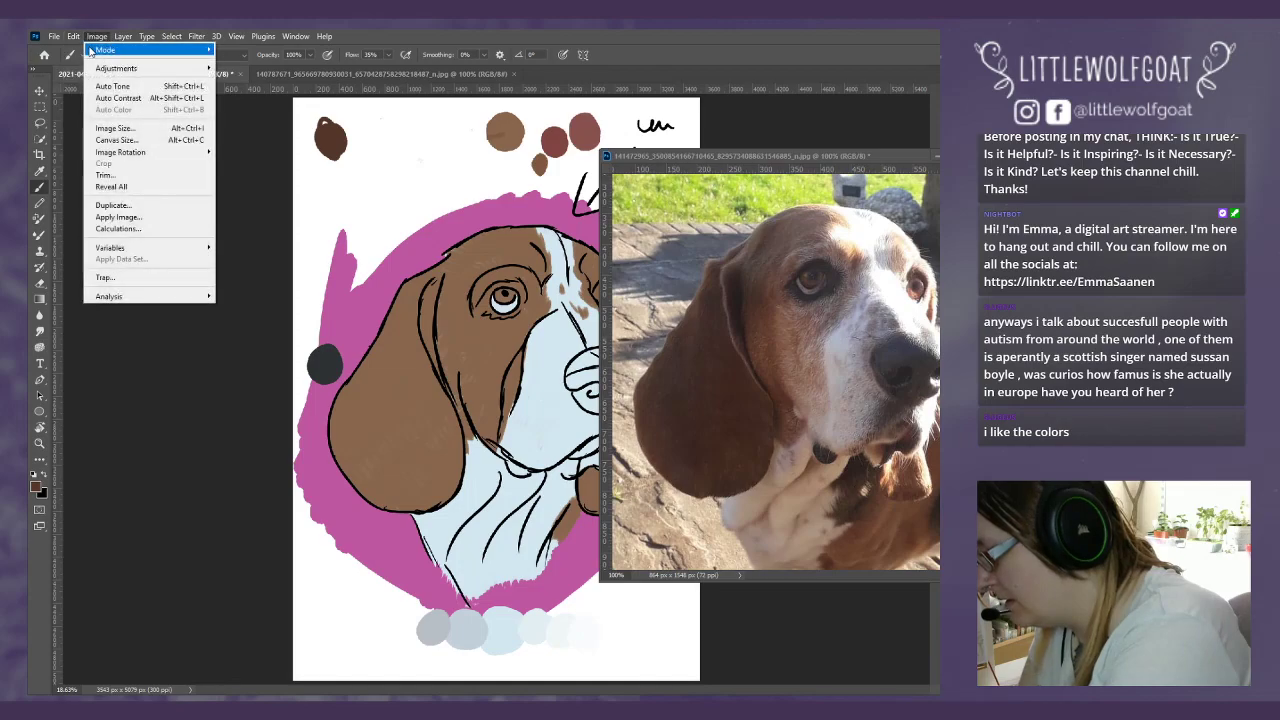
{"action": "left_click", "coordinate": [86, 50]}
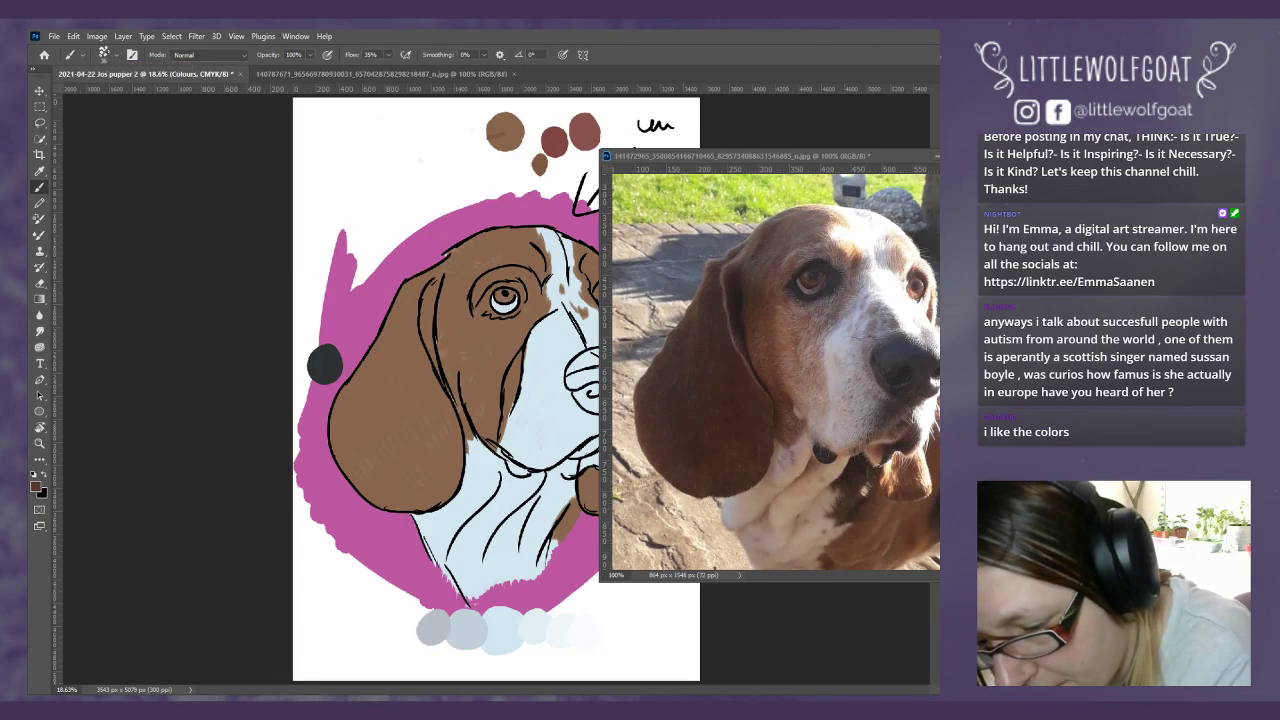
Step: Paint an orange-brown swatch top-left with another preset, then move the photo aside and select Brown base
{"action": "left_click", "coordinate": [104, 55]}
{"action": "mouse_move", "coordinate": [369, 144]}
{"action": "left_mouse_down"}
{"action": "mouse_move", "coordinate": [368, 156]}
{"action": "mouse_move", "coordinate": [350, 150]}
{"action": "mouse_move", "coordinate": [360, 170]}
{"action": "mouse_move", "coordinate": [350, 145]}
{"action": "mouse_move", "coordinate": [365, 174]}
{"action": "left_mouse_up"}
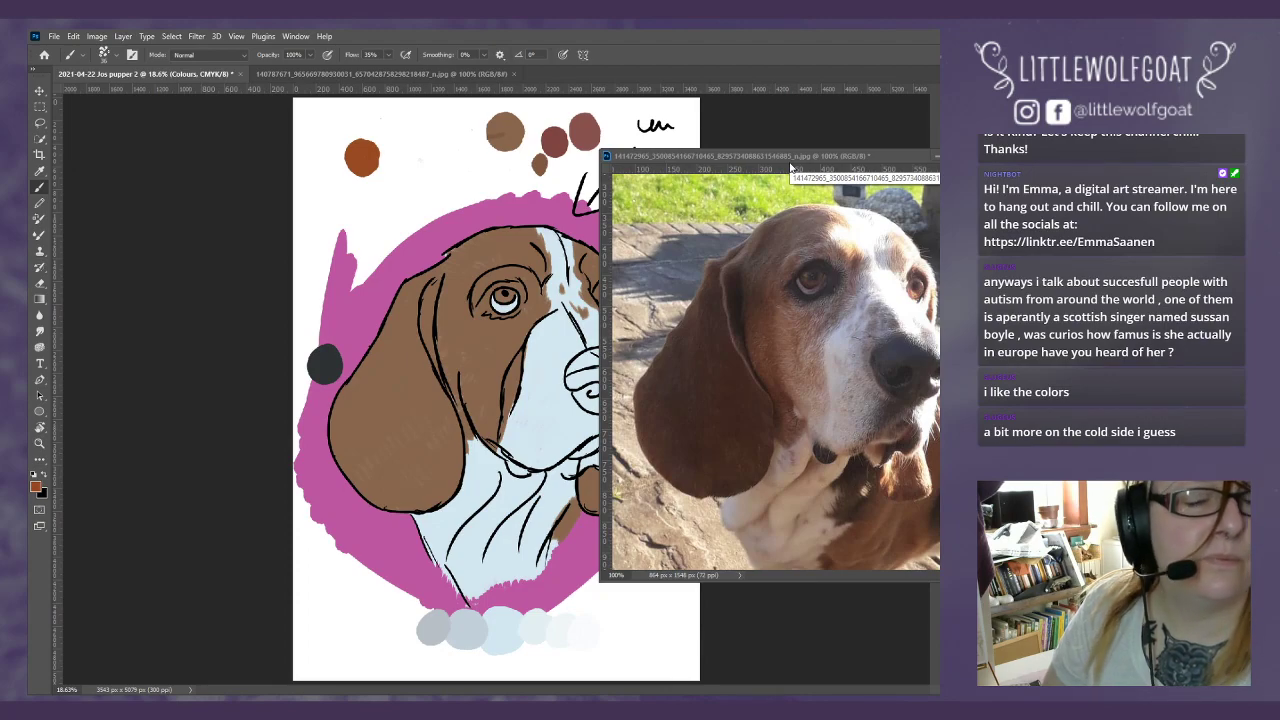
{"action": "left_click_drag", "start_coordinate": [720, 160], "coordinate": [940, 164]}
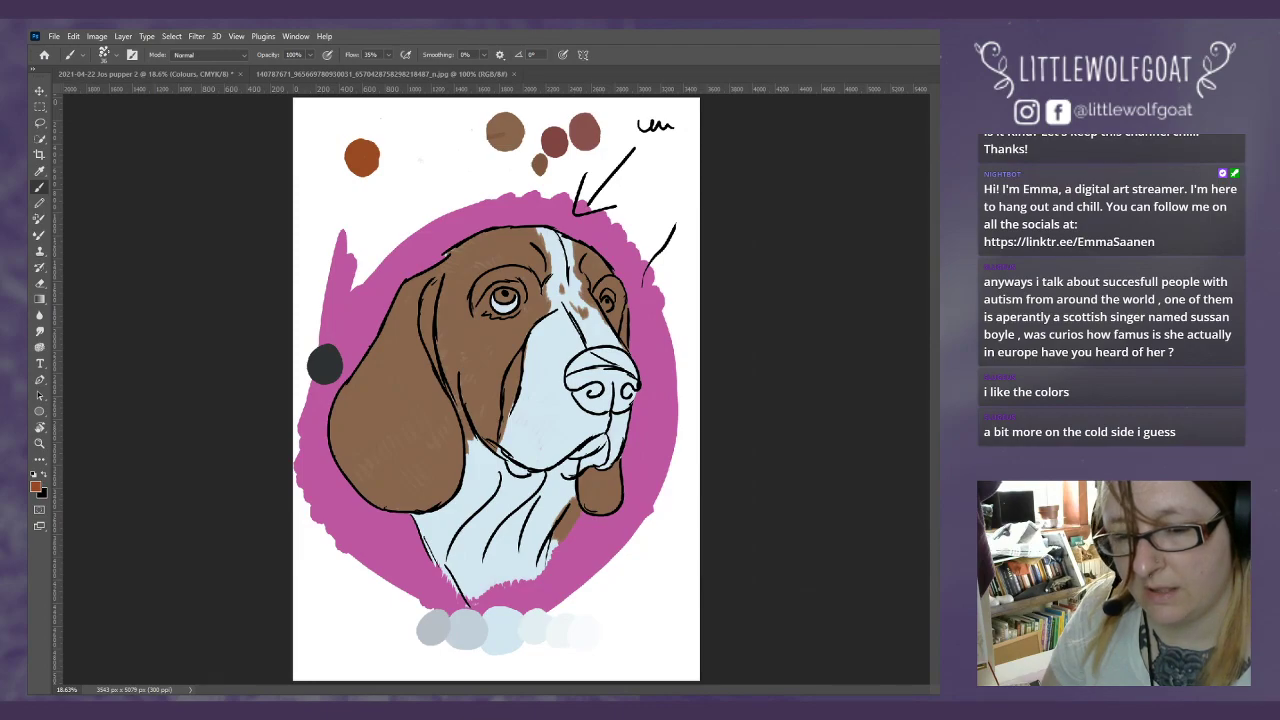
{"action": "left_click", "coordinate": [741, 274]}
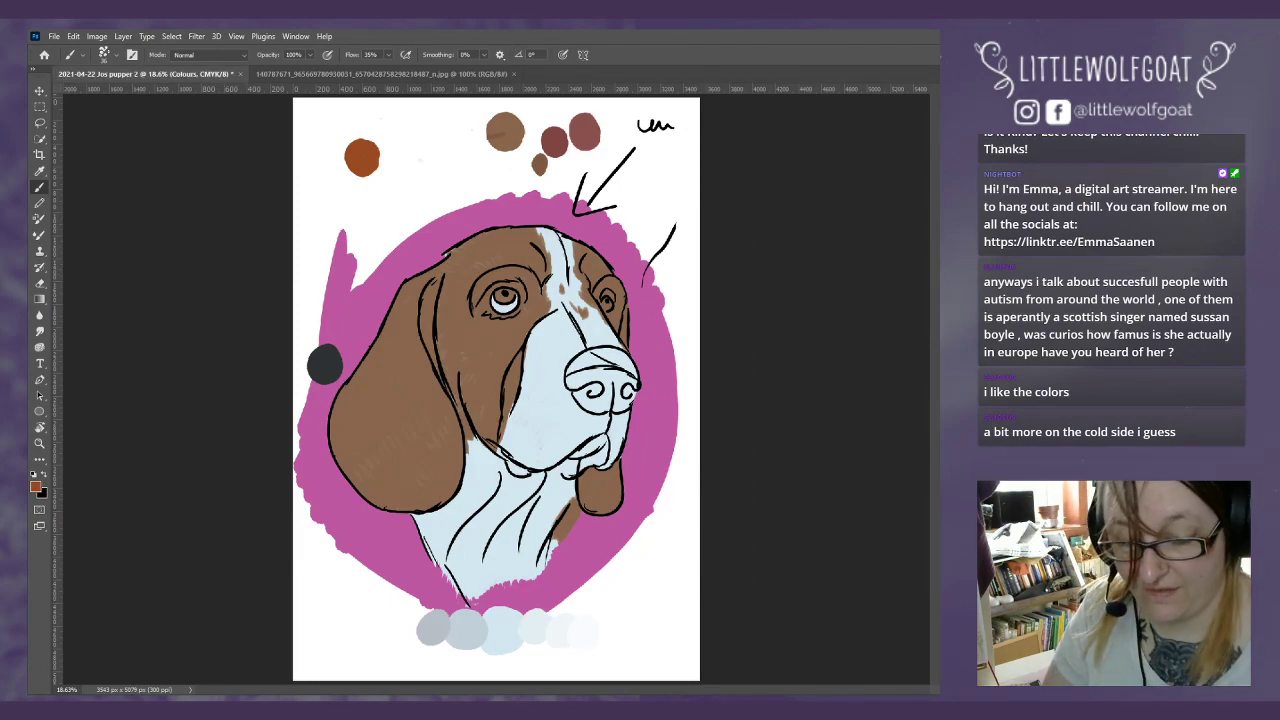
{"action": "key", "text": "alt+bracketleft"}
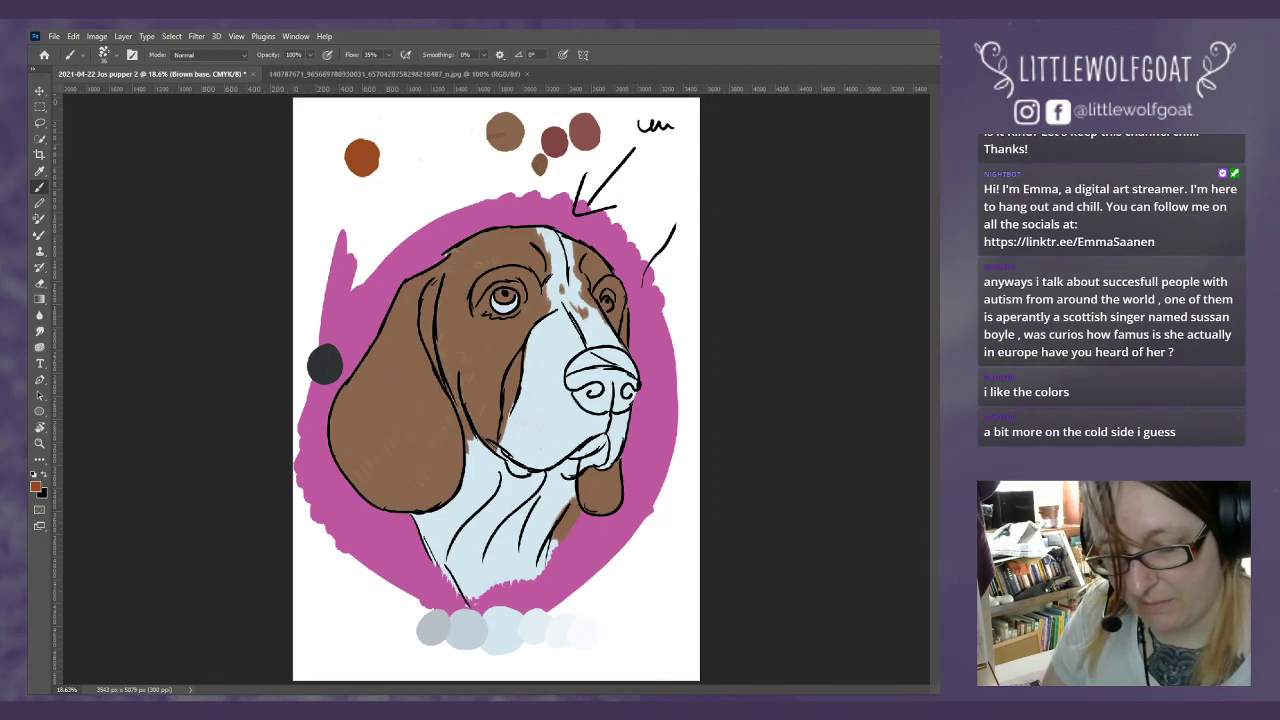
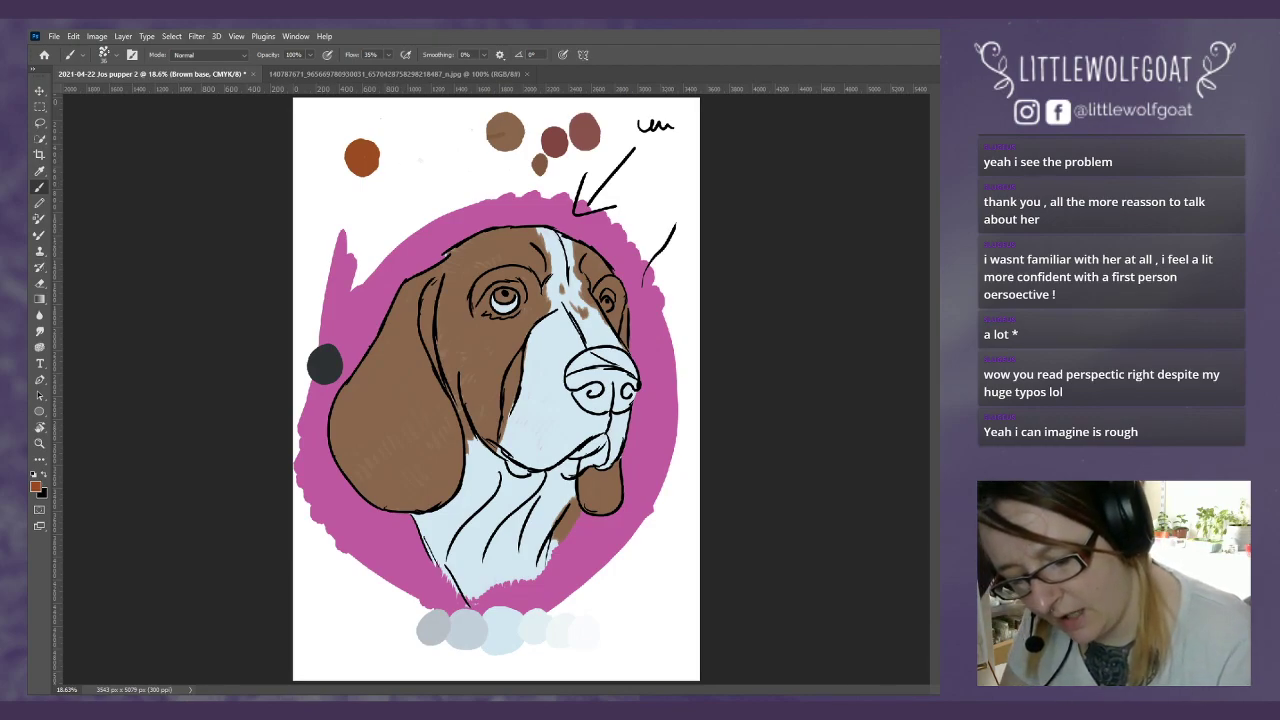
Step: Paint an orange-brown swatch on the Colours layer, then try and undo a cheek stroke on Brown dark 1
{"action": "key", "text": "alt+bracketright"}
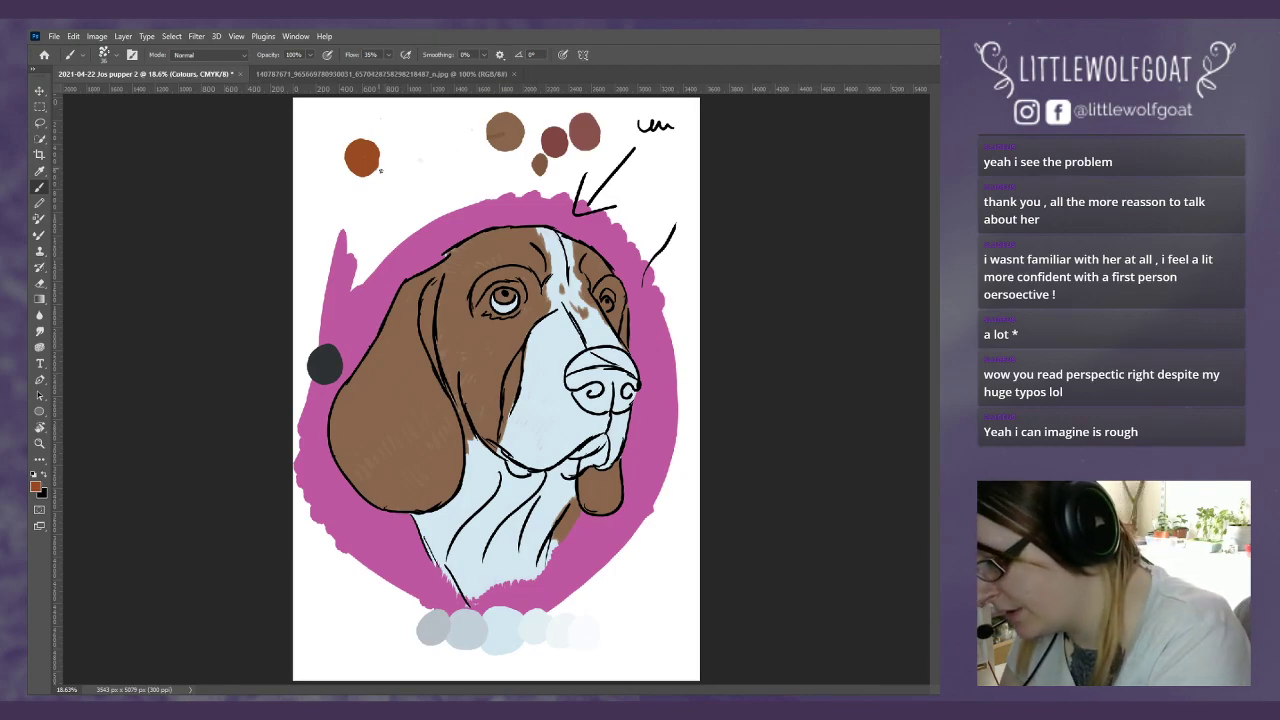
{"action": "mouse_move", "coordinate": [380, 170]}
{"action": "left_mouse_down"}
{"action": "mouse_move", "coordinate": [400, 178]}
{"action": "mouse_move", "coordinate": [390, 185]}
{"action": "left_mouse_up"}
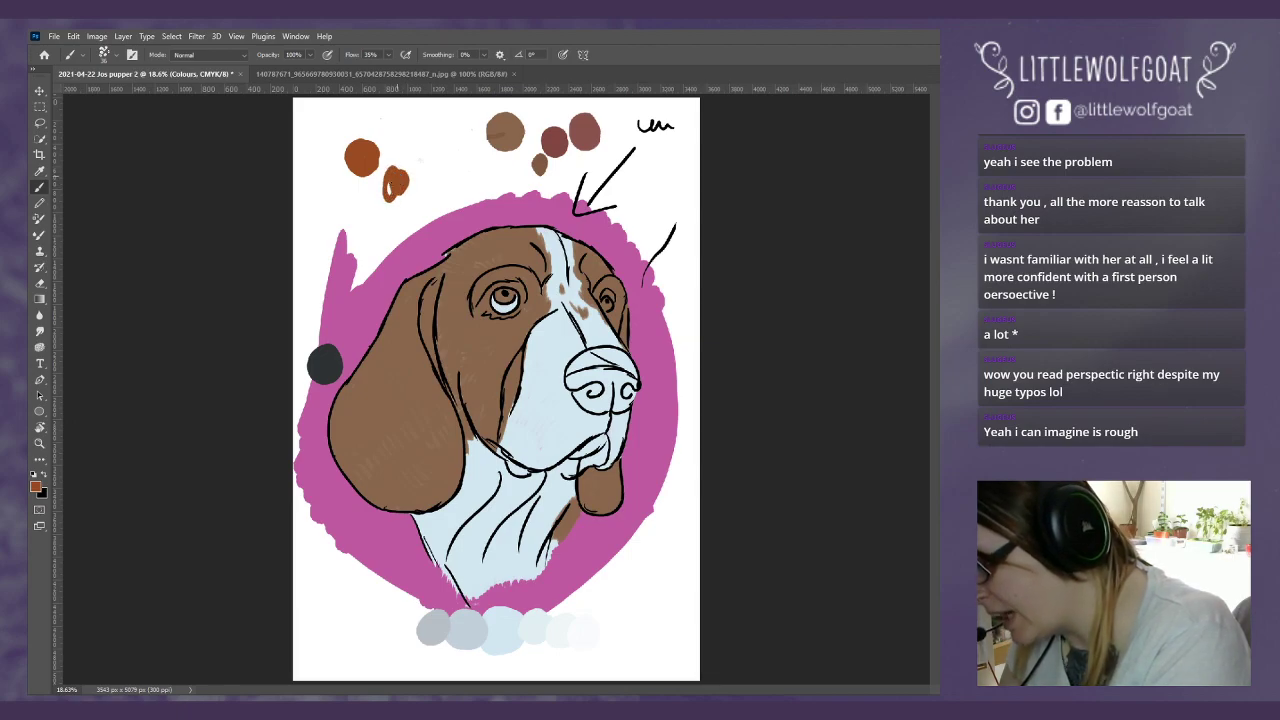
{"action": "key", "text": "alt+bracketright"}
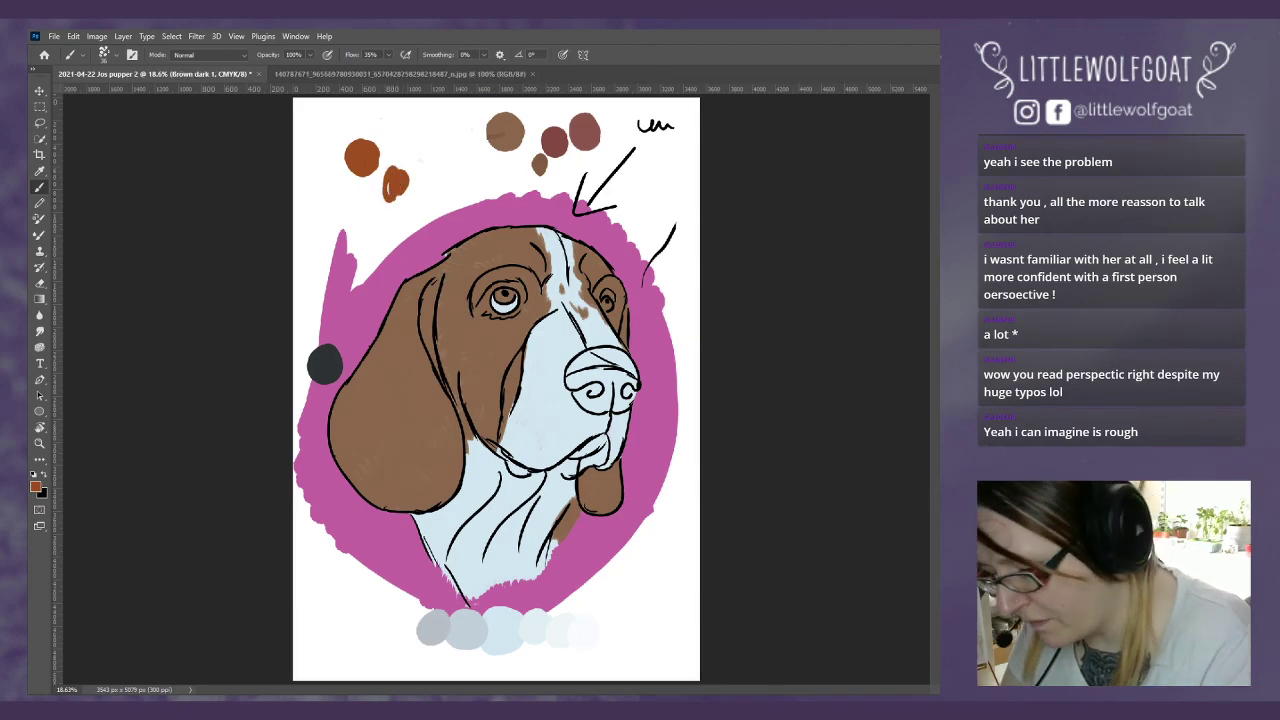
{"action": "left_click", "coordinate": [110, 55]}
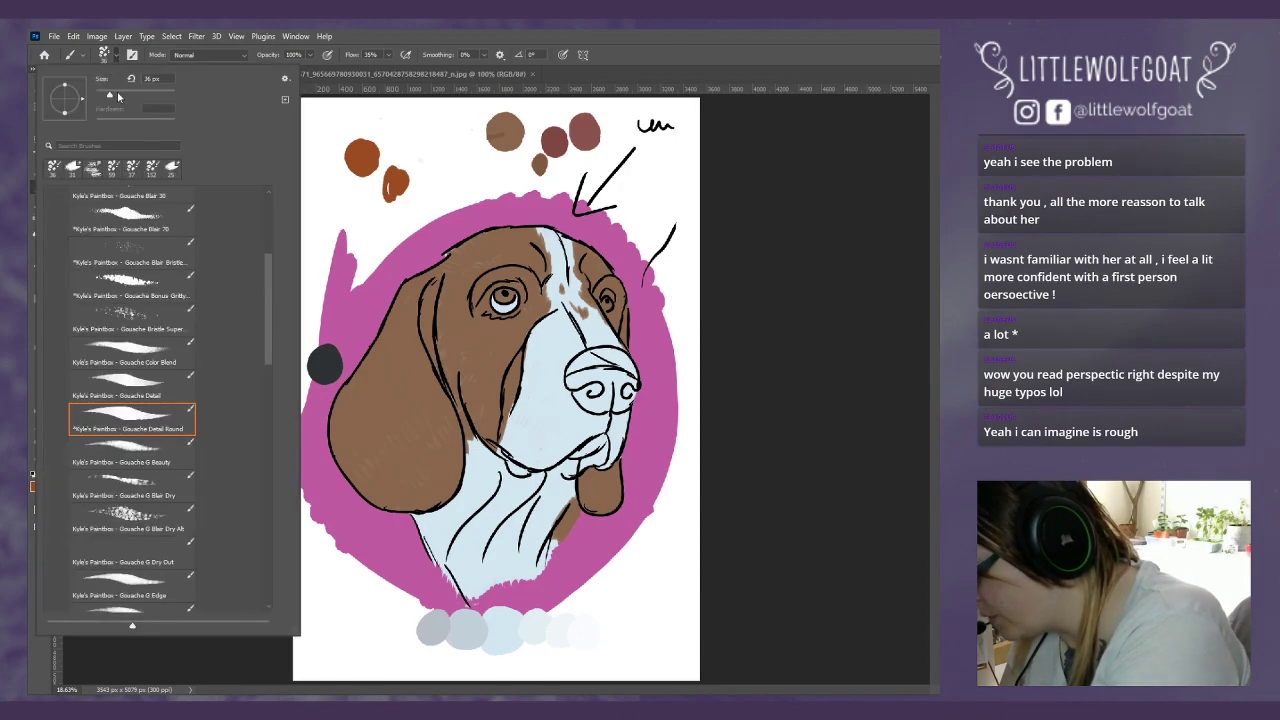
{"action": "left_click", "coordinate": [452, 344]}
{"action": "mouse_move", "coordinate": [446, 340]}
{"action": "left_mouse_down"}
{"action": "mouse_move", "coordinate": [459, 354]}
{"action": "mouse_move", "coordinate": [454, 398]}
{"action": "mouse_move", "coordinate": [462, 386]}
{"action": "left_mouse_up"}
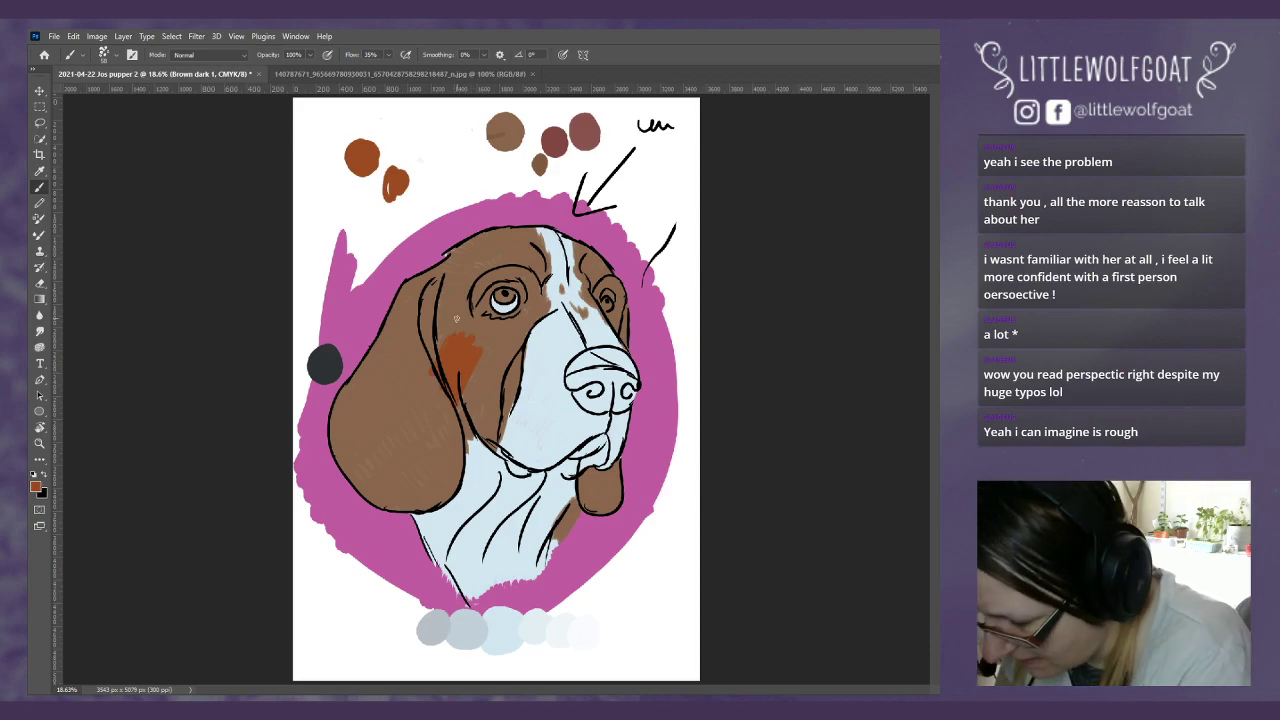
{"action": "left_click", "coordinate": [73, 36]}
{"action": "left_click", "coordinate": [90, 48]}
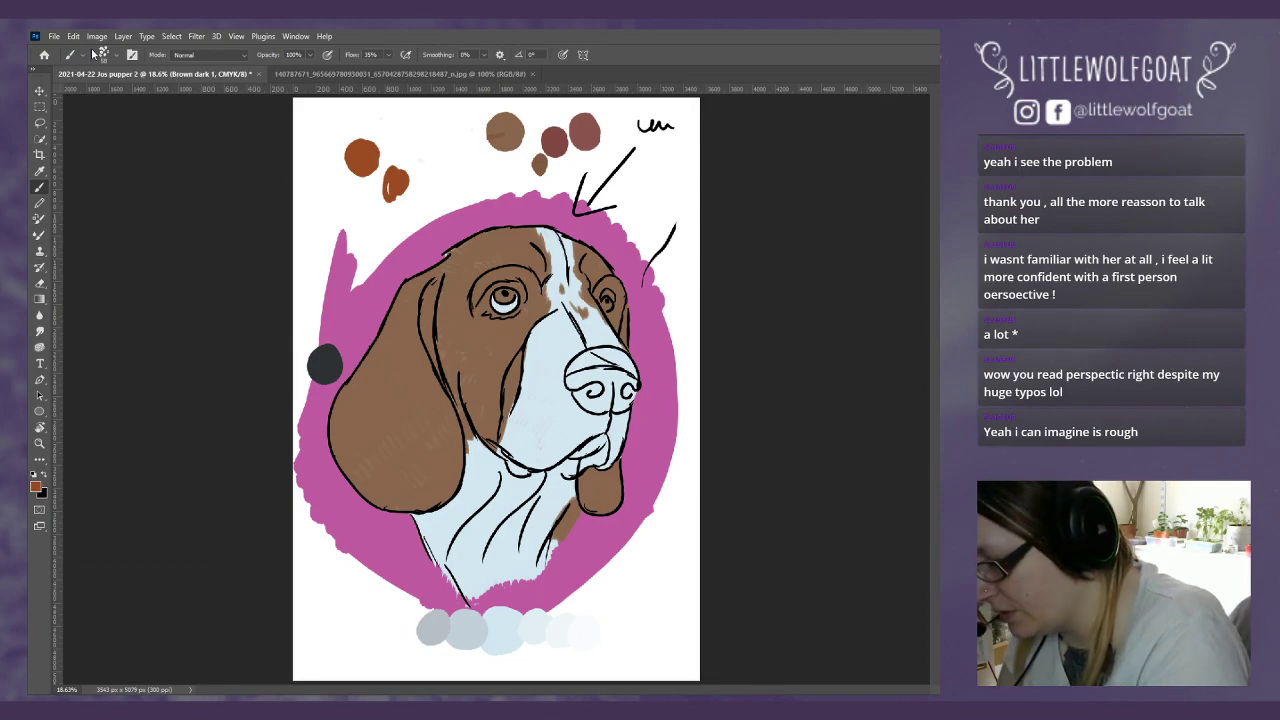
Step: Zoom in twice on the beagle's head and paint darker brown shading along the left ear
{"action": "left_click", "coordinate": [242, 37]}
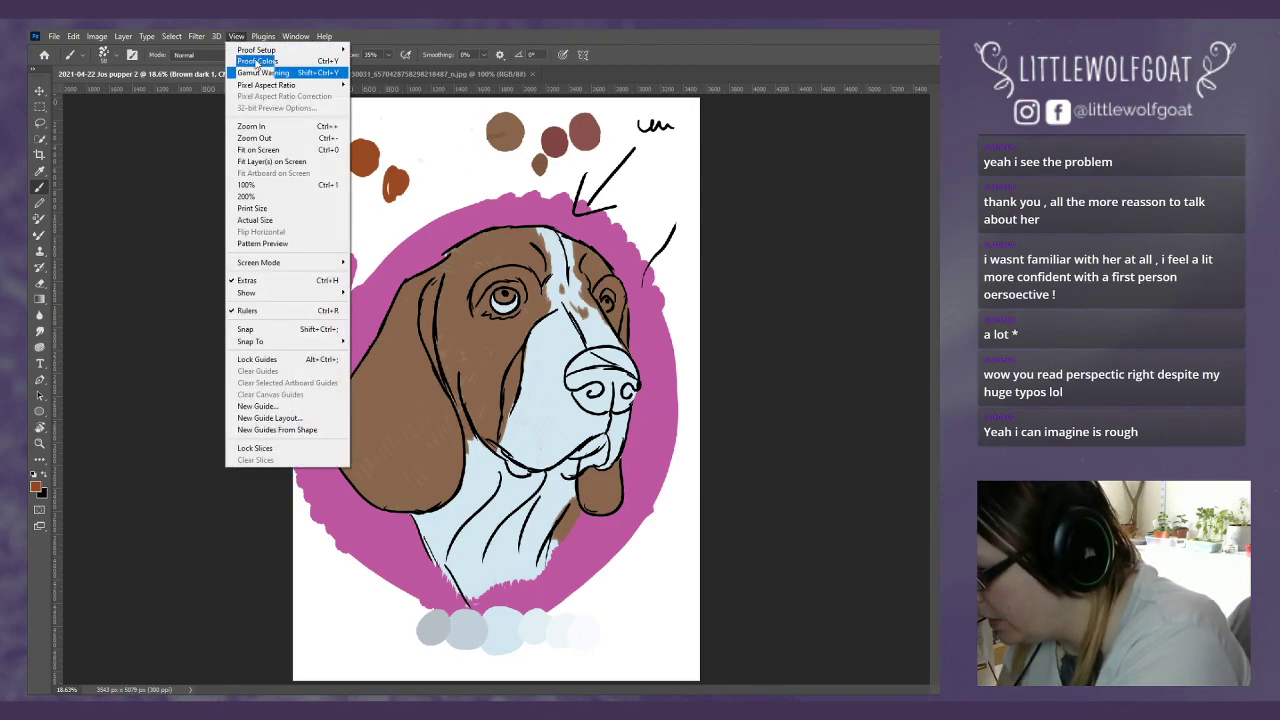
{"action": "left_click", "coordinate": [251, 126]}
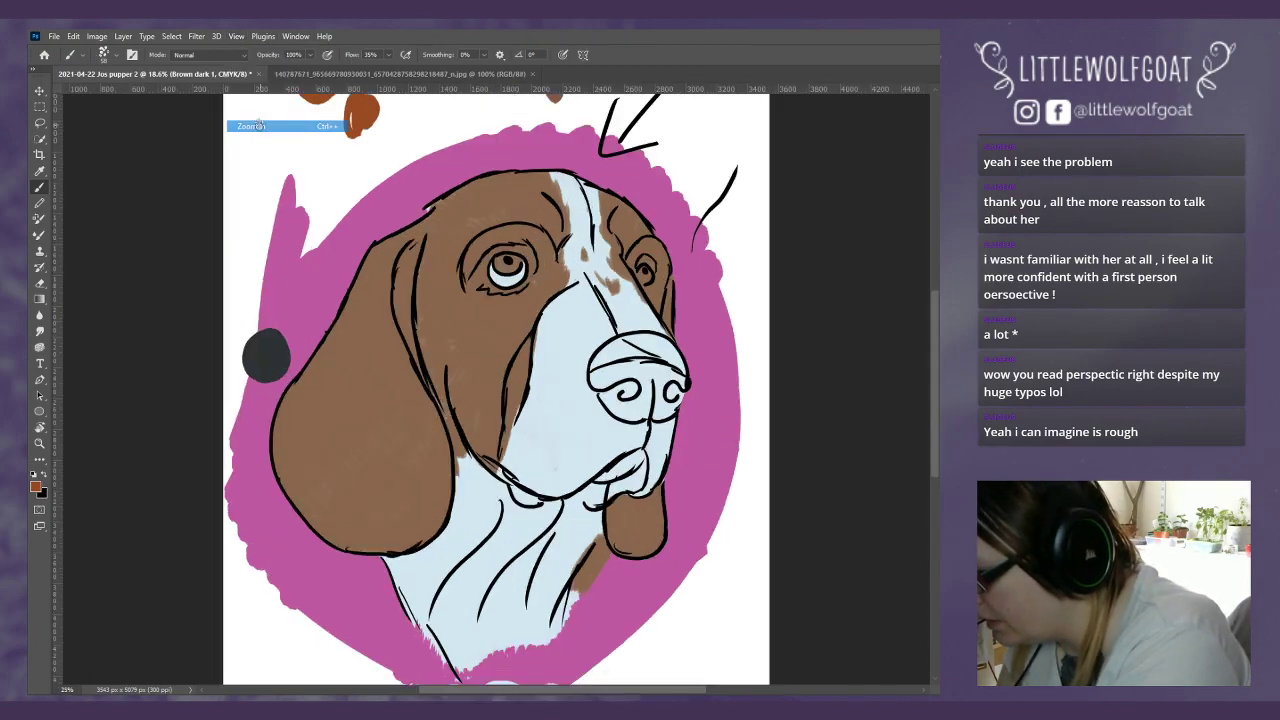
{"action": "key", "text": "alt+v"}
{"action": "left_click", "coordinate": [256, 126]}
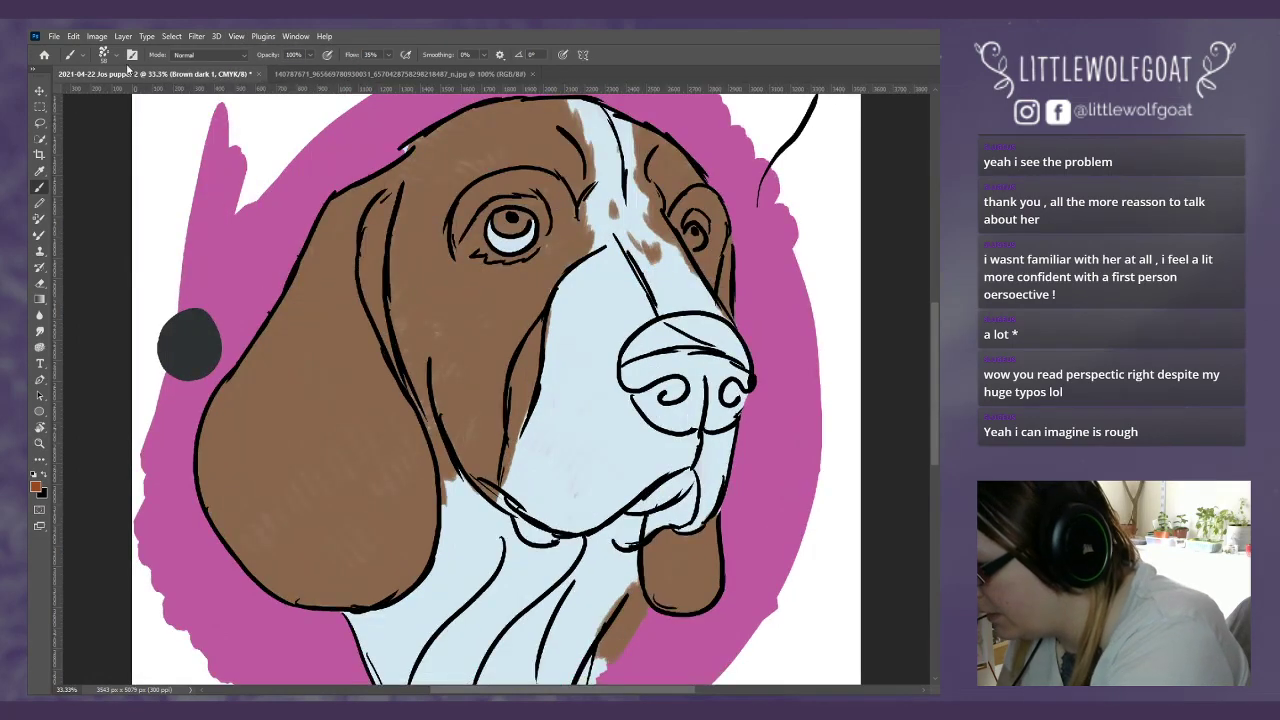
{"action": "left_click", "coordinate": [103, 54]}
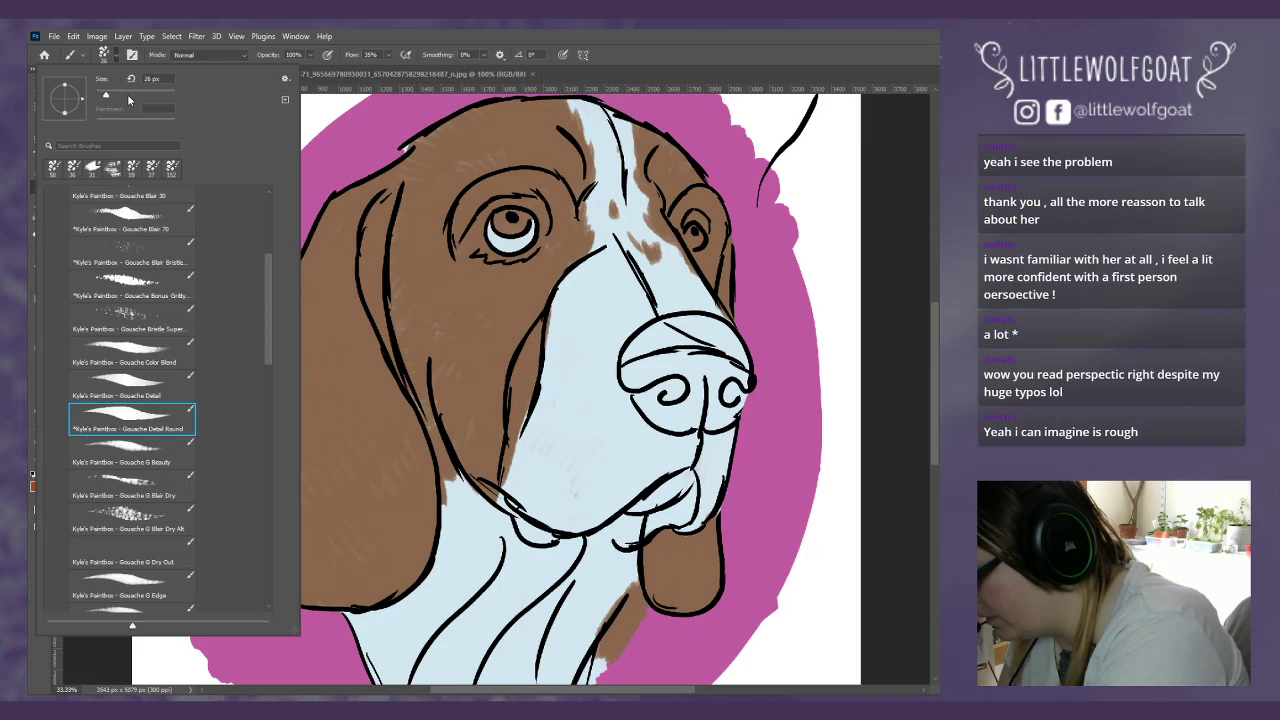
{"action": "left_click", "coordinate": [338, 103]}
{"action": "mouse_move", "coordinate": [332, 275]}
{"action": "left_mouse_down"}
{"action": "mouse_move", "coordinate": [360, 218]}
{"action": "mouse_move", "coordinate": [350, 208]}
{"action": "mouse_move", "coordinate": [360, 215]}
{"action": "mouse_move", "coordinate": [333, 245]}
{"action": "mouse_move", "coordinate": [343, 207]}
{"action": "mouse_move", "coordinate": [333, 282]}
{"action": "mouse_move", "coordinate": [318, 237]}
{"action": "mouse_move", "coordinate": [328, 268]}
{"action": "mouse_move", "coordinate": [309, 311]}
{"action": "mouse_move", "coordinate": [303, 272]}
{"action": "mouse_move", "coordinate": [316, 333]}
{"action": "mouse_move", "coordinate": [290, 335]}
{"action": "mouse_move", "coordinate": [293, 306]}
{"action": "mouse_move", "coordinate": [296, 384]}
{"action": "mouse_move", "coordinate": [268, 338]}
{"action": "mouse_move", "coordinate": [284, 335]}
{"action": "mouse_move", "coordinate": [272, 410]}
{"action": "mouse_move", "coordinate": [260, 360]}
{"action": "mouse_move", "coordinate": [268, 396]}
{"action": "mouse_move", "coordinate": [243, 403]}
{"action": "mouse_move", "coordinate": [248, 366]}
{"action": "mouse_move", "coordinate": [242, 451]}
{"action": "mouse_move", "coordinate": [217, 403]}
{"action": "mouse_move", "coordinate": [228, 418]}
{"action": "mouse_move", "coordinate": [215, 482]}
{"action": "left_mouse_up"}
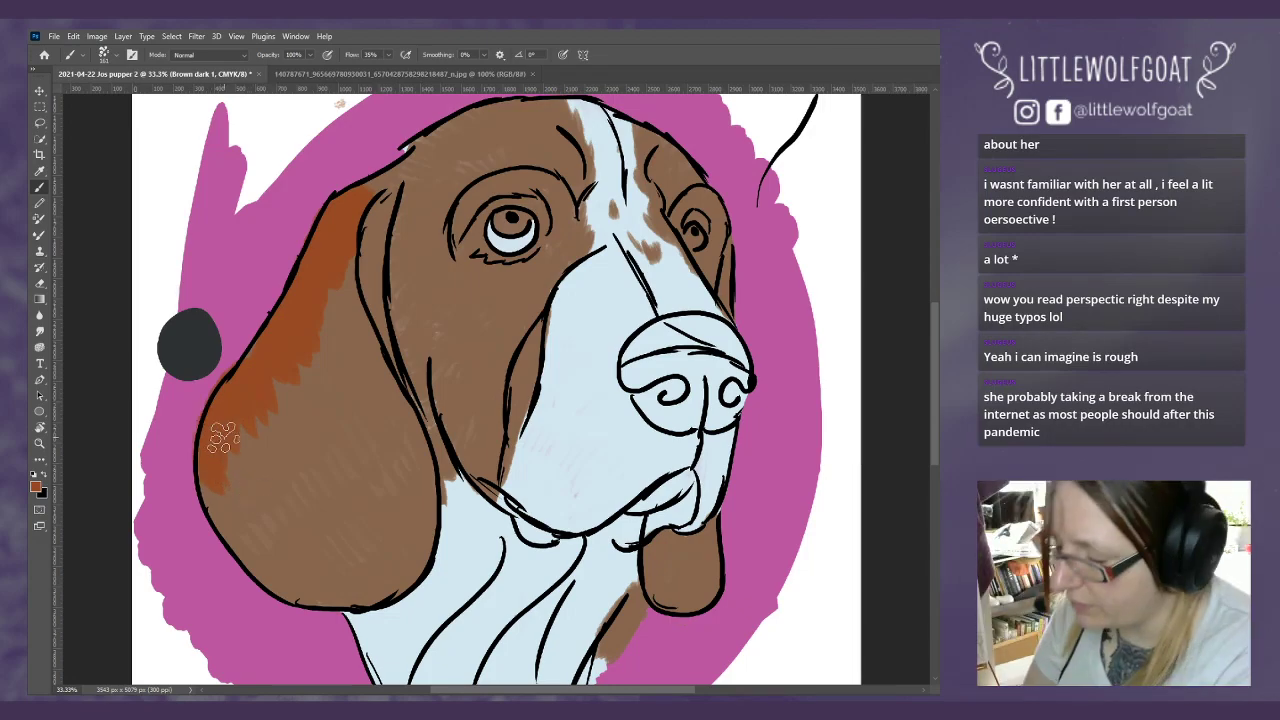
Step: Undo the ear strokes one by one until the ear is plain flat brown again
{"action": "left_click", "coordinate": [73, 36]}
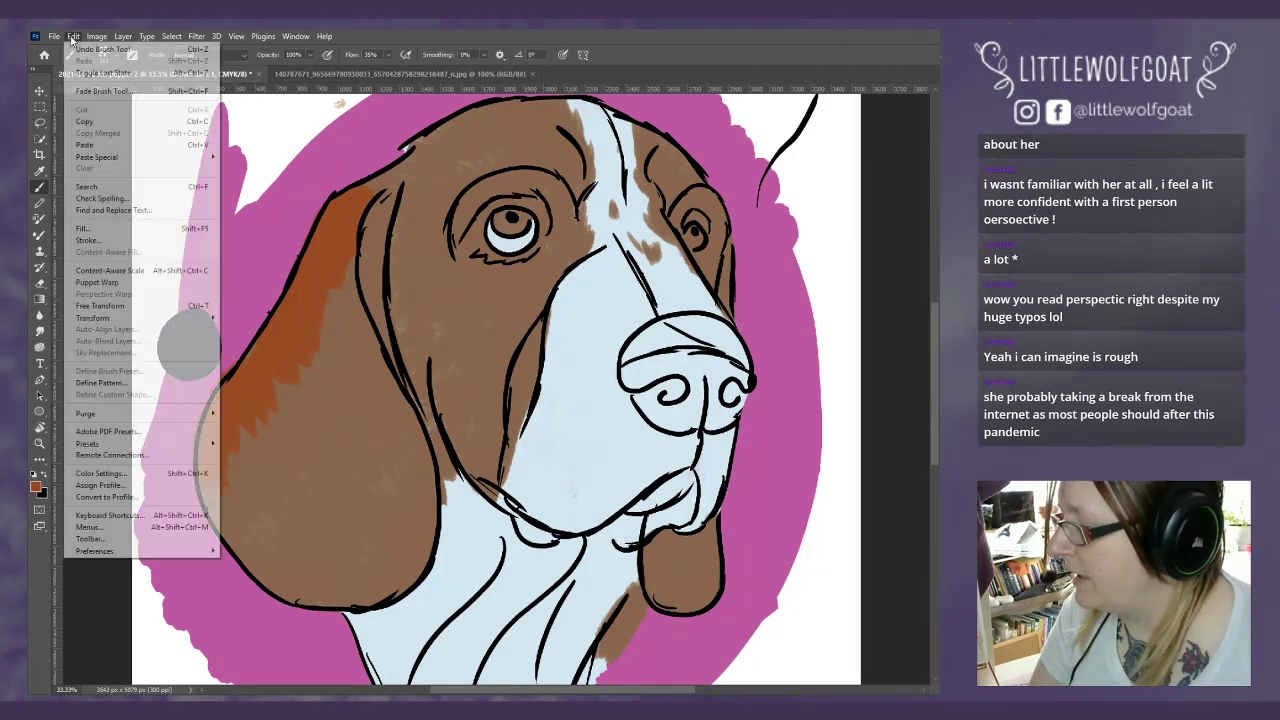
{"action": "left_click", "coordinate": [100, 49]}
{"action": "left_click", "coordinate": [73, 36]}
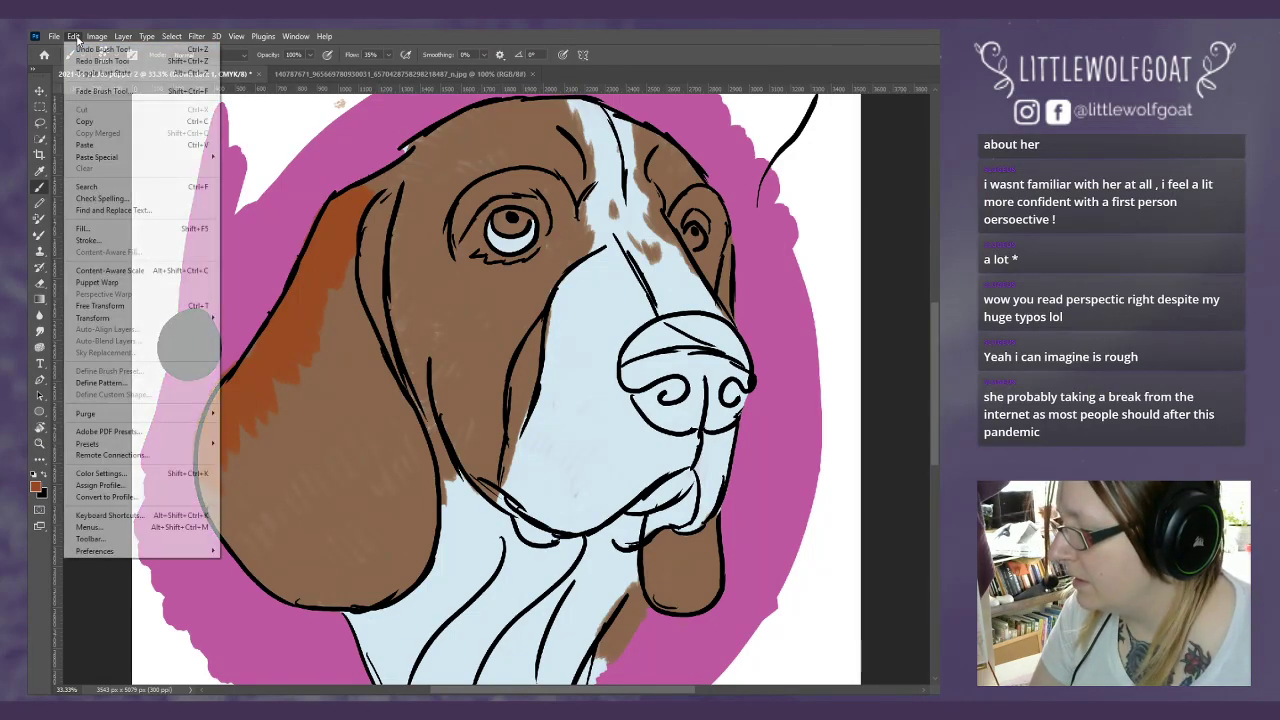
{"action": "key", "text": "Escape"}
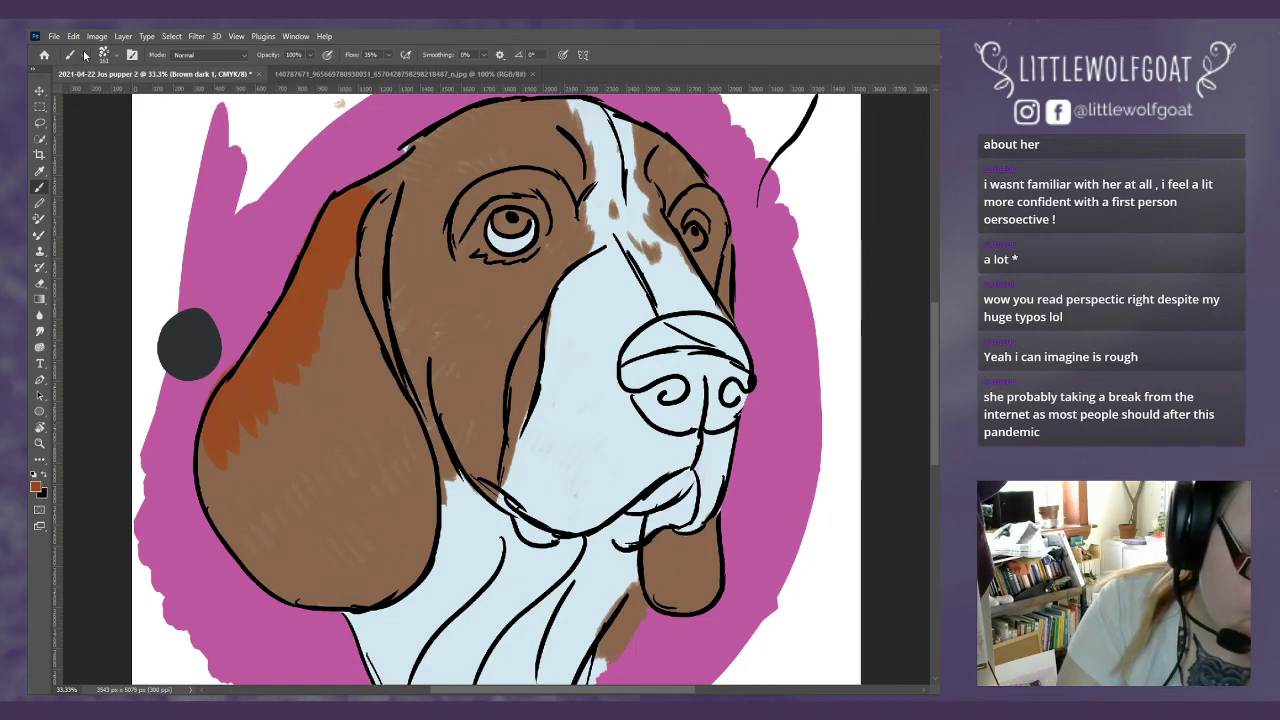
{"action": "key", "text": "ctrl+z"}
{"action": "key", "text": "ctrl+z"}
{"action": "key", "text": "ctrl+z"}
{"action": "key", "text": "ctrl+z"}
{"action": "key", "text": "ctrl+z"}
{"action": "key", "text": "ctrl+z"}
{"action": "key", "text": "ctrl+z"}
{"action": "key", "text": "ctrl+z"}
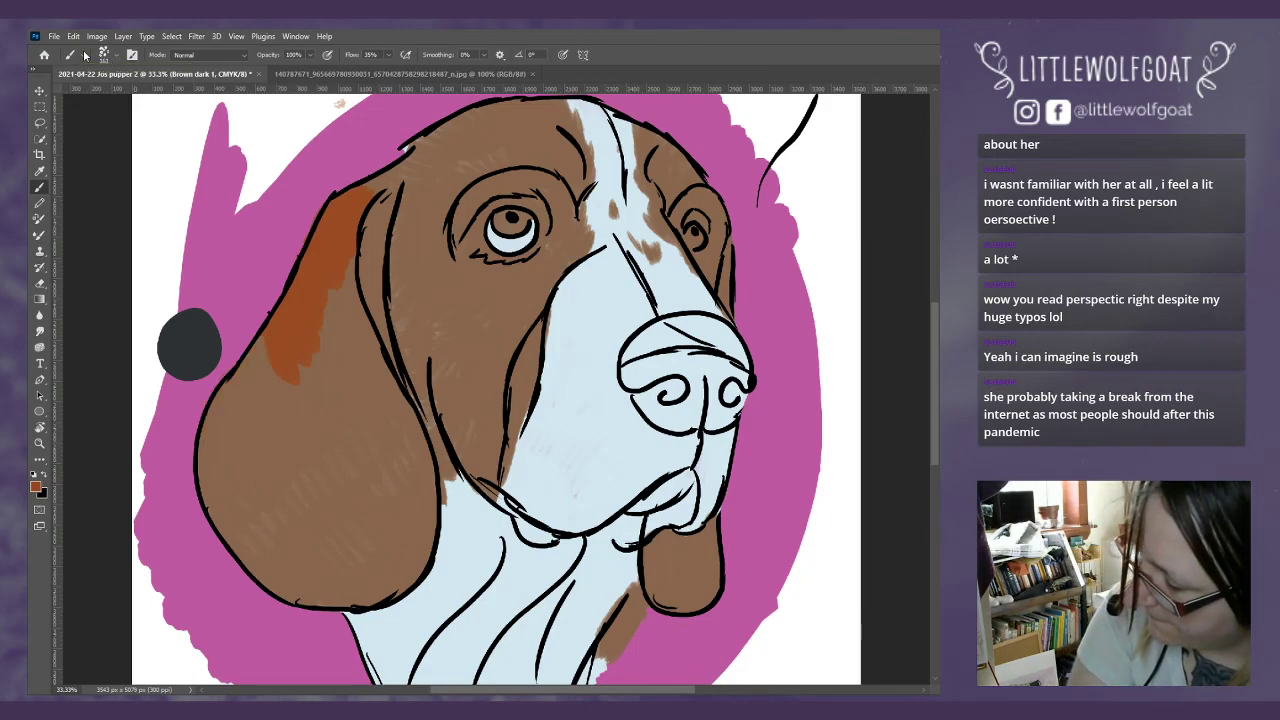
{"action": "key", "text": "ctrl+z"}
{"action": "key", "text": "ctrl+z"}
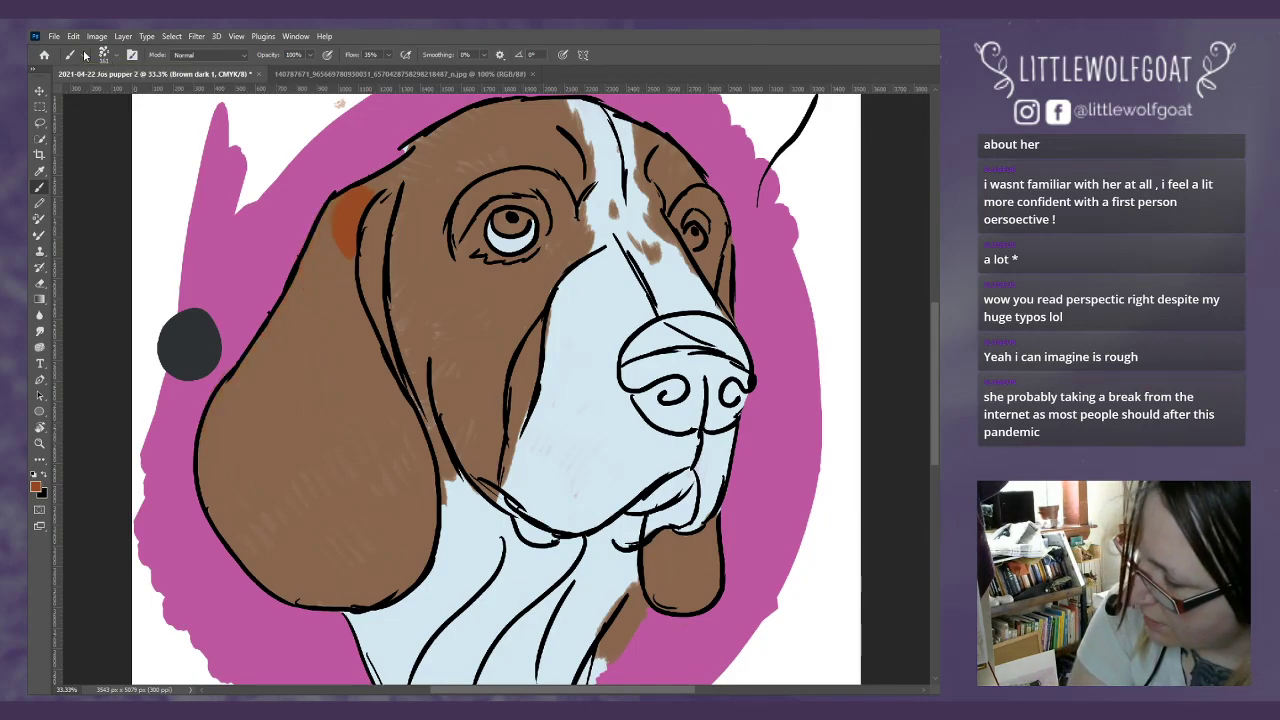
{"action": "key", "text": "ctrl+z"}
{"action": "key", "text": "ctrl+z"}
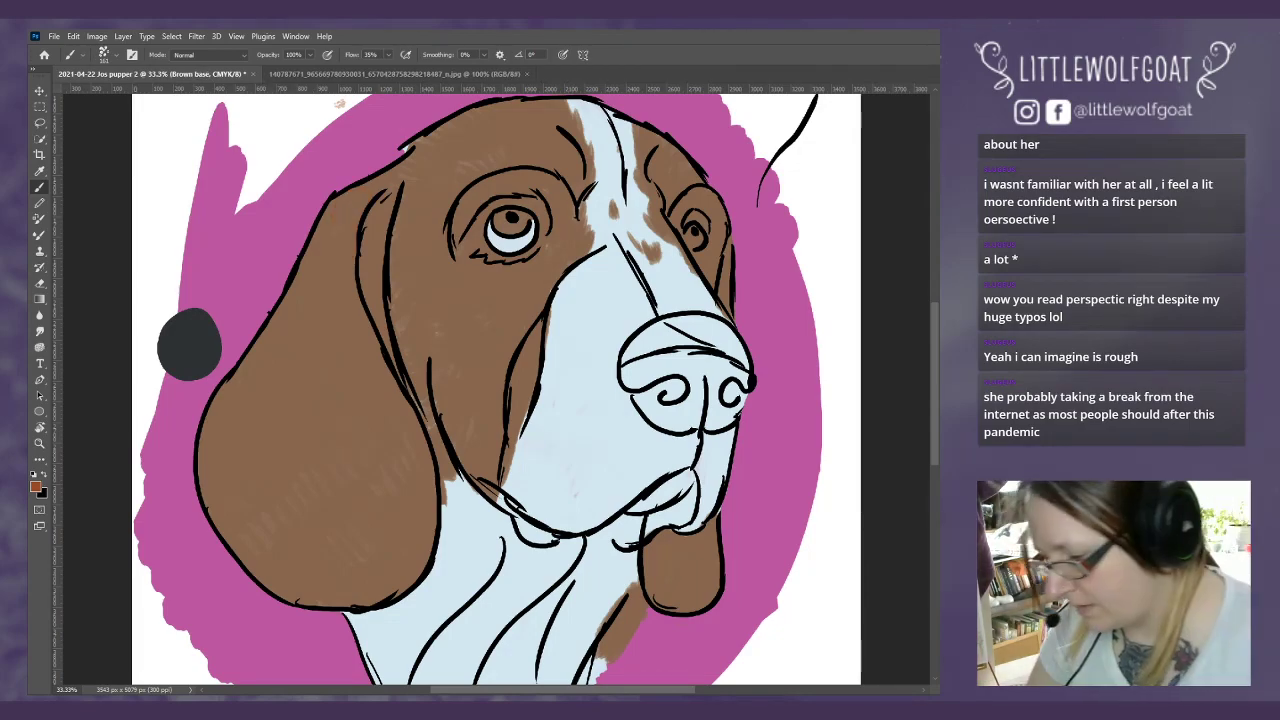
Step: Paint rust-brown gouache strokes across the left ear and up over the forehead
{"action": "mouse_move", "coordinate": [430, 360]}
{"action": "left_mouse_down"}
{"action": "mouse_move", "coordinate": [453, 333]}
{"action": "mouse_move", "coordinate": [440, 365]}
{"action": "mouse_move", "coordinate": [477, 328]}
{"action": "mouse_move", "coordinate": [440, 395]}
{"action": "left_mouse_up"}
{"action": "mouse_move", "coordinate": [487, 310]}
{"action": "left_mouse_down"}
{"action": "mouse_move", "coordinate": [470, 390]}
{"action": "mouse_move", "coordinate": [500, 316]}
{"action": "mouse_move", "coordinate": [480, 393]}
{"action": "mouse_move", "coordinate": [520, 335]}
{"action": "mouse_move", "coordinate": [520, 415]}
{"action": "mouse_move", "coordinate": [530, 372]}
{"action": "mouse_move", "coordinate": [490, 497]}
{"action": "mouse_move", "coordinate": [466, 467]}
{"action": "mouse_move", "coordinate": [470, 385]}
{"action": "mouse_move", "coordinate": [441, 413]}
{"action": "mouse_move", "coordinate": [423, 420]}
{"action": "mouse_move", "coordinate": [419, 408]}
{"action": "mouse_move", "coordinate": [404, 464]}
{"action": "mouse_move", "coordinate": [370, 423]}
{"action": "mouse_move", "coordinate": [358, 372]}
{"action": "mouse_move", "coordinate": [303, 342]}
{"action": "mouse_move", "coordinate": [290, 300]}
{"action": "mouse_move", "coordinate": [224, 390]}
{"action": "mouse_move", "coordinate": [205, 462]}
{"action": "mouse_move", "coordinate": [226, 430]}
{"action": "mouse_move", "coordinate": [260, 520]}
{"action": "mouse_move", "coordinate": [237, 400]}
{"action": "mouse_move", "coordinate": [295, 528]}
{"action": "mouse_move", "coordinate": [253, 408]}
{"action": "mouse_move", "coordinate": [289, 484]}
{"action": "mouse_move", "coordinate": [270, 350]}
{"action": "mouse_move", "coordinate": [287, 506]}
{"action": "mouse_move", "coordinate": [279, 332]}
{"action": "mouse_move", "coordinate": [301, 470]}
{"action": "mouse_move", "coordinate": [292, 351]}
{"action": "mouse_move", "coordinate": [332, 471]}
{"action": "mouse_move", "coordinate": [307, 335]}
{"action": "mouse_move", "coordinate": [354, 466]}
{"action": "mouse_move", "coordinate": [330, 412]}
{"action": "mouse_move", "coordinate": [345, 409]}
{"action": "mouse_move", "coordinate": [378, 490]}
{"action": "mouse_move", "coordinate": [274, 437]}
{"action": "mouse_move", "coordinate": [219, 521]}
{"action": "mouse_move", "coordinate": [288, 585]}
{"action": "mouse_move", "coordinate": [255, 510]}
{"action": "mouse_move", "coordinate": [345, 590]}
{"action": "mouse_move", "coordinate": [315, 558]}
{"action": "mouse_move", "coordinate": [290, 488]}
{"action": "mouse_move", "coordinate": [367, 577]}
{"action": "mouse_move", "coordinate": [325, 460]}
{"action": "mouse_move", "coordinate": [395, 557]}
{"action": "mouse_move", "coordinate": [373, 495]}
{"action": "mouse_move", "coordinate": [378, 430]}
{"action": "mouse_move", "coordinate": [420, 500]}
{"action": "mouse_move", "coordinate": [391, 578]}
{"action": "left_mouse_up"}
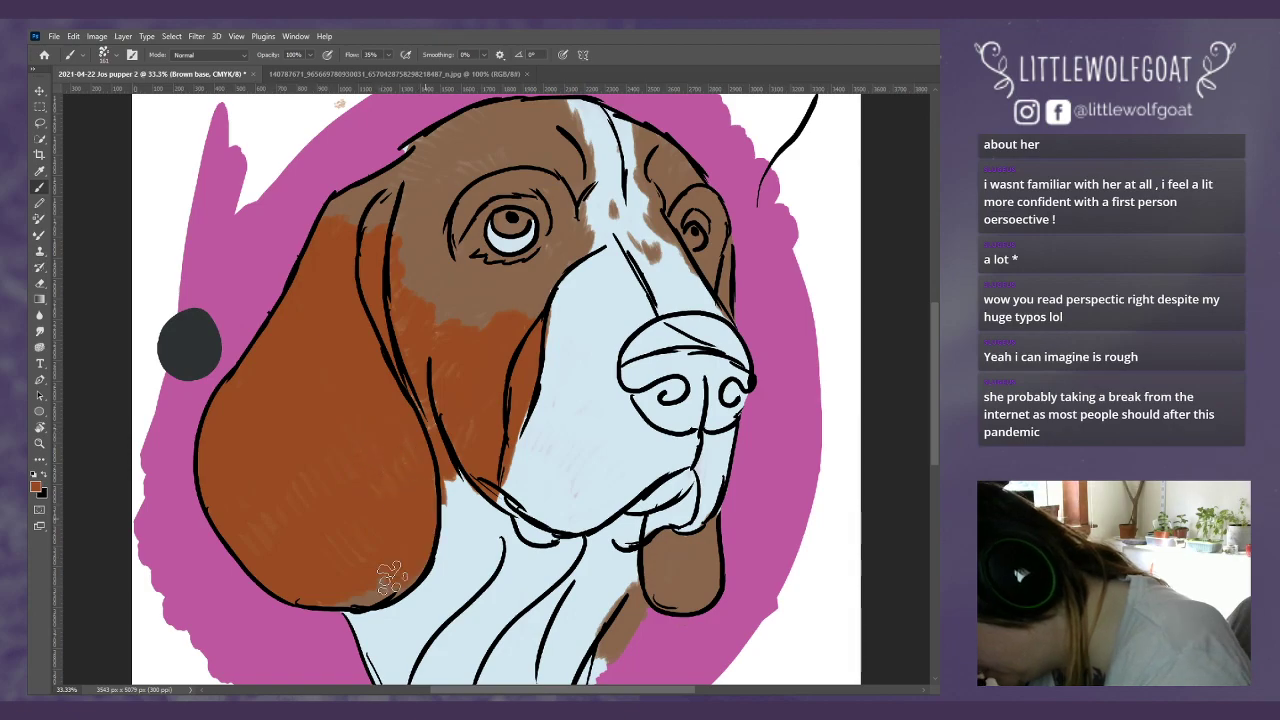
{"action": "mouse_move", "coordinate": [420, 290]}
{"action": "left_mouse_down"}
{"action": "mouse_move", "coordinate": [420, 200]}
{"action": "mouse_move", "coordinate": [365, 190]}
{"action": "mouse_move", "coordinate": [335, 210]}
{"action": "mouse_move", "coordinate": [430, 150]}
{"action": "mouse_move", "coordinate": [420, 140]}
{"action": "mouse_move", "coordinate": [465, 290]}
{"action": "mouse_move", "coordinate": [500, 300]}
{"action": "mouse_move", "coordinate": [556, 272]}
{"action": "mouse_move", "coordinate": [580, 178]}
{"action": "mouse_move", "coordinate": [558, 122]}
{"action": "mouse_move", "coordinate": [470, 122]}
{"action": "left_mouse_up"}
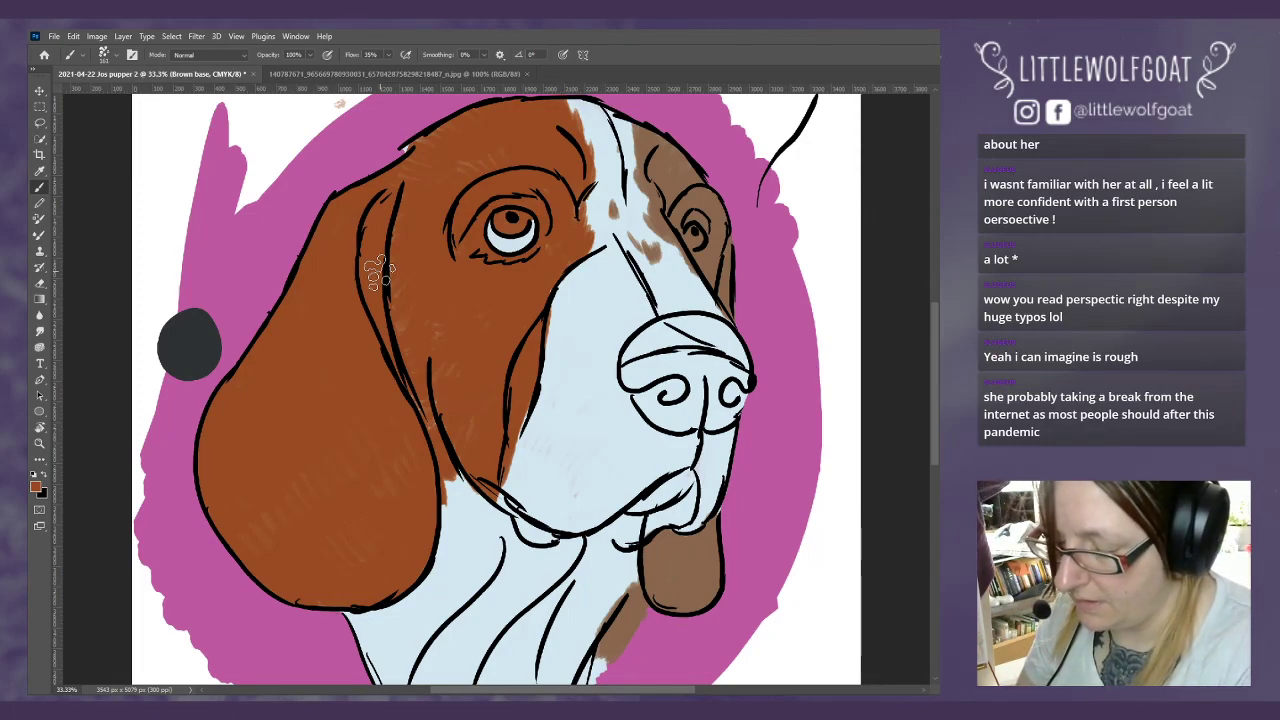
Step: Darken the head top and tongue, then select Brown dark 1 and scroll up to the swatches
{"action": "mouse_move", "coordinate": [645, 125]}
{"action": "left_mouse_down"}
{"action": "mouse_move", "coordinate": [639, 193]}
{"action": "mouse_move", "coordinate": [700, 200]}
{"action": "left_mouse_up"}
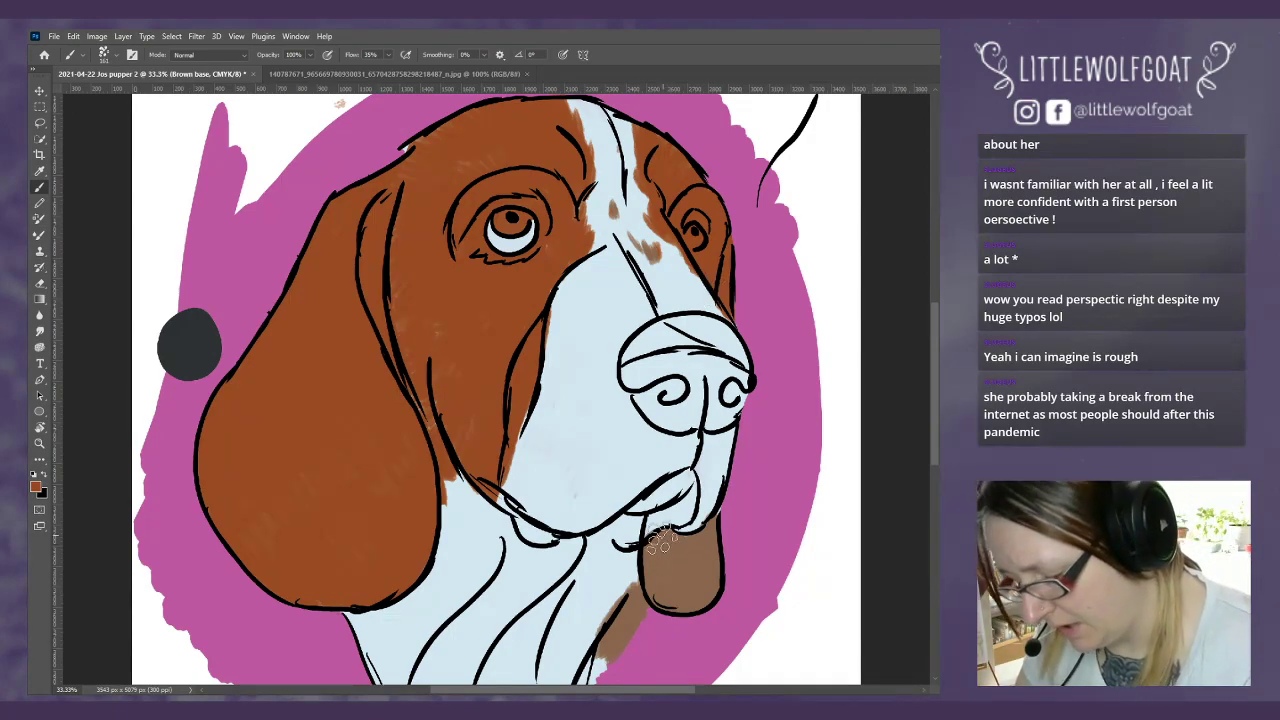
{"action": "mouse_move", "coordinate": [655, 540]}
{"action": "left_mouse_down"}
{"action": "mouse_move", "coordinate": [652, 560]}
{"action": "mouse_move", "coordinate": [660, 542]}
{"action": "mouse_move", "coordinate": [675, 565]}
{"action": "mouse_move", "coordinate": [695, 560]}
{"action": "mouse_move", "coordinate": [710, 530]}
{"action": "mouse_move", "coordinate": [714, 545]}
{"action": "left_mouse_up"}
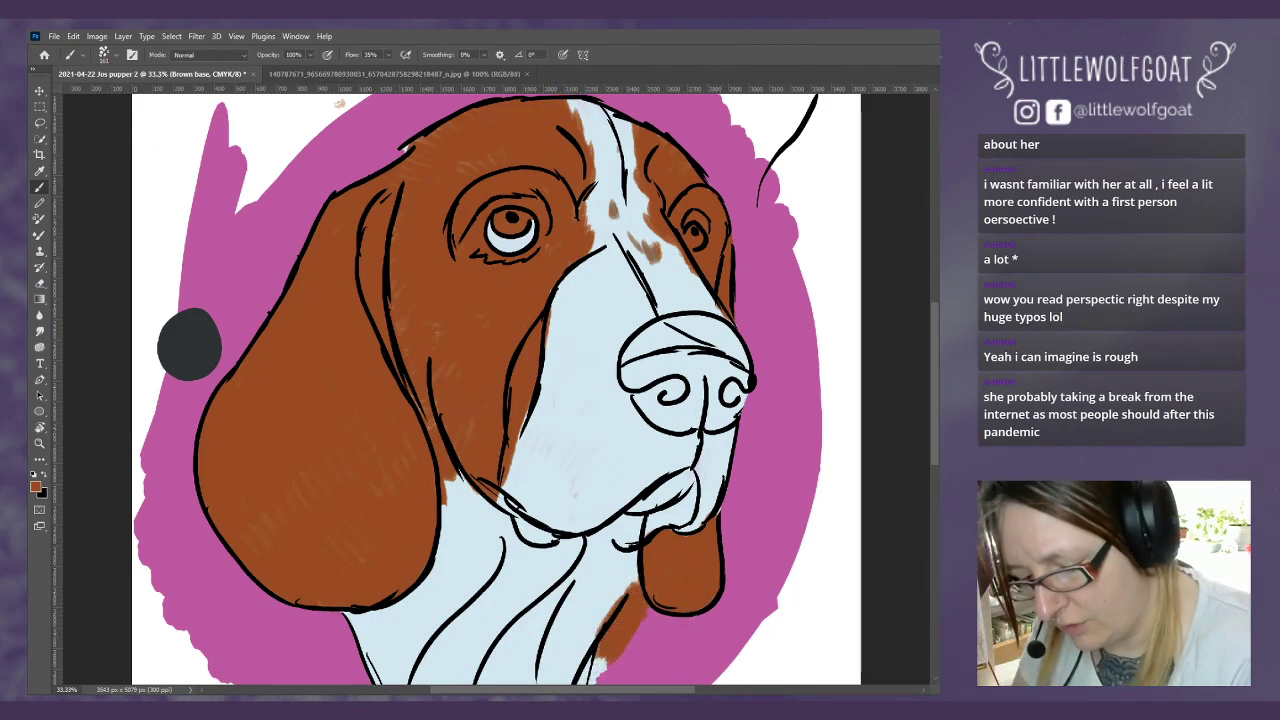
{"action": "mouse_move", "coordinate": [933, 393]}
{"action": "left_mouse_down"}
{"action": "mouse_move", "coordinate": [935, 355]}
{"action": "mouse_move", "coordinate": [935, 377]}
{"action": "mouse_move", "coordinate": [892, 367]}
{"action": "left_mouse_up"}
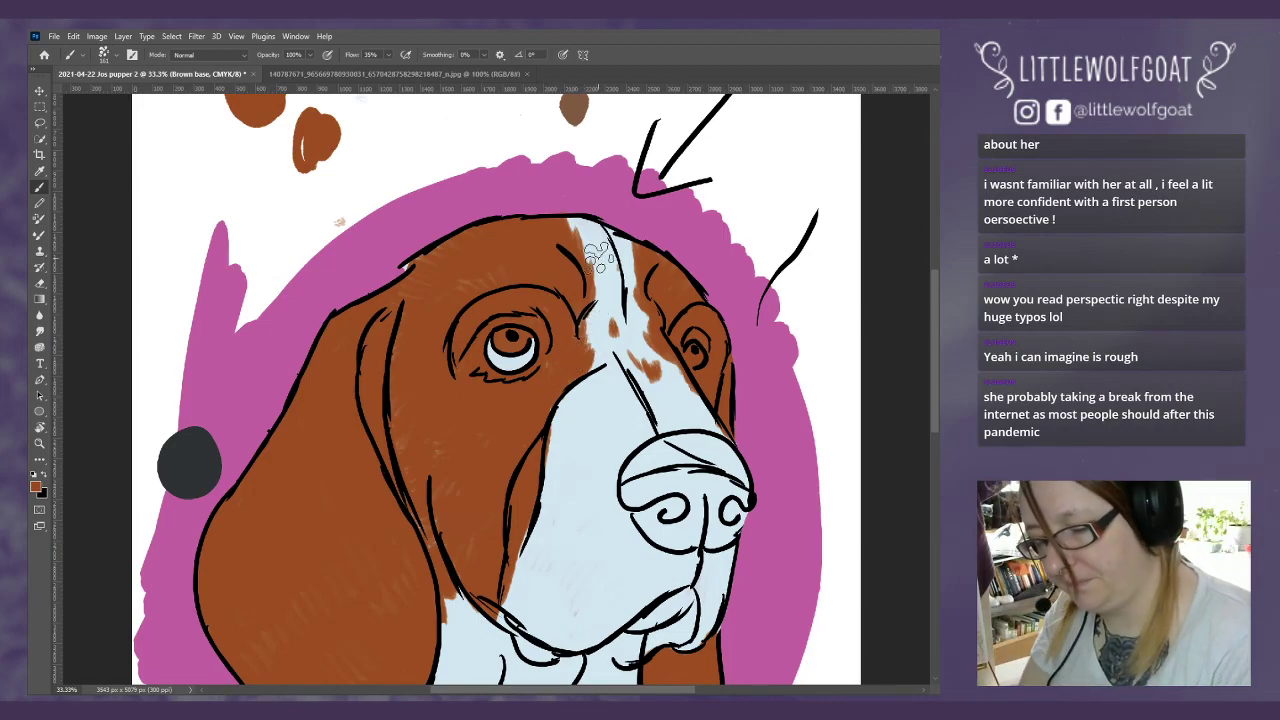
{"action": "left_click_drag", "start_coordinate": [932, 382], "coordinate": [932, 407]}
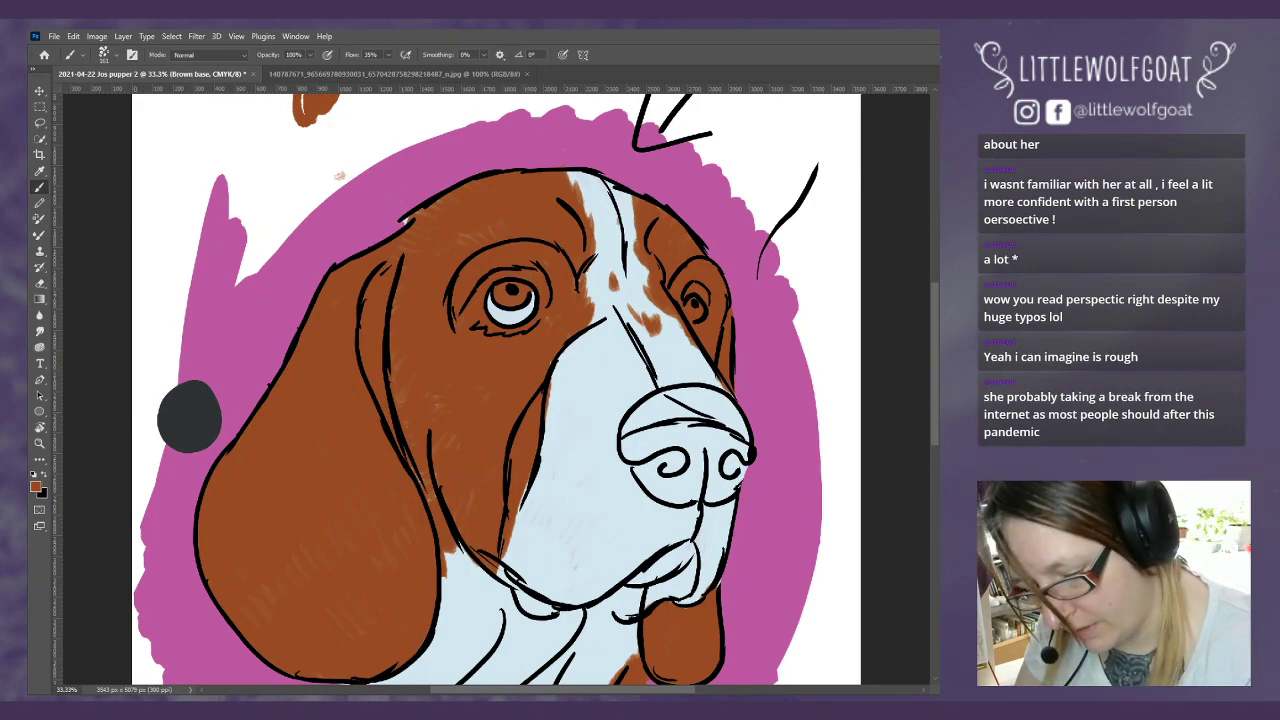
{"action": "key", "text": "alt+bracketright"}
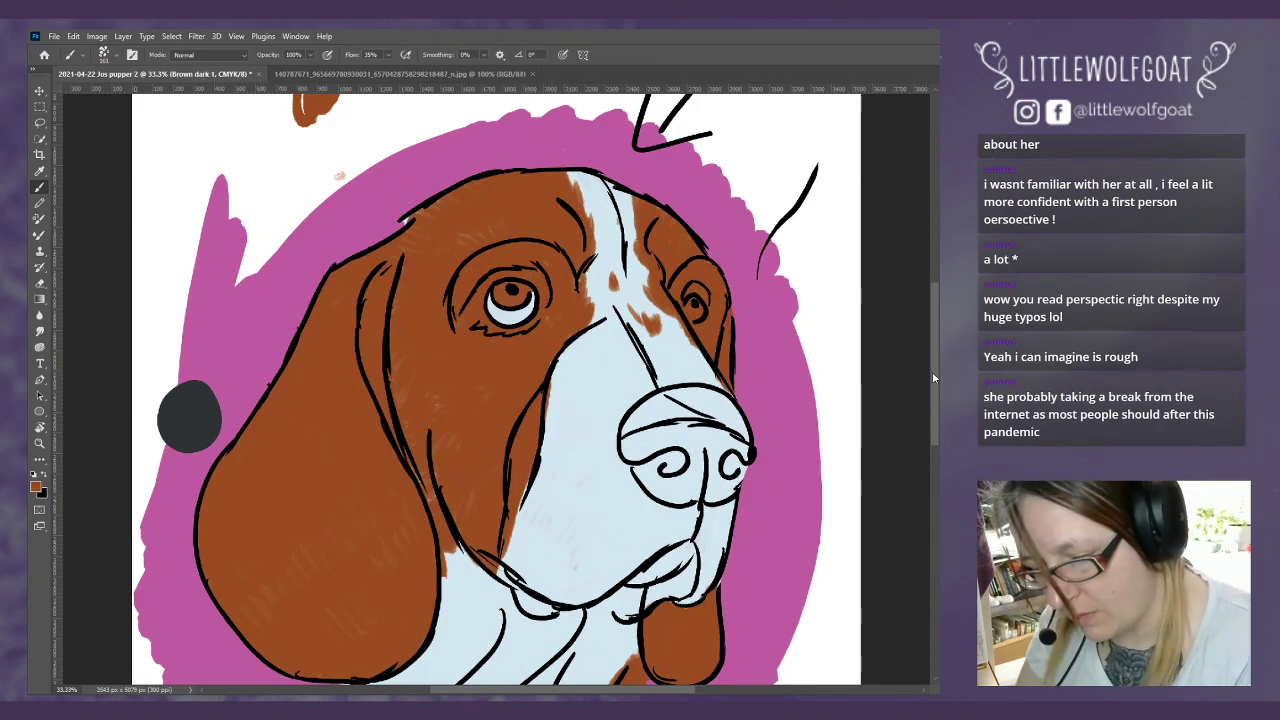
{"action": "left_click_drag", "start_coordinate": [932, 371], "coordinate": [925, 297]}
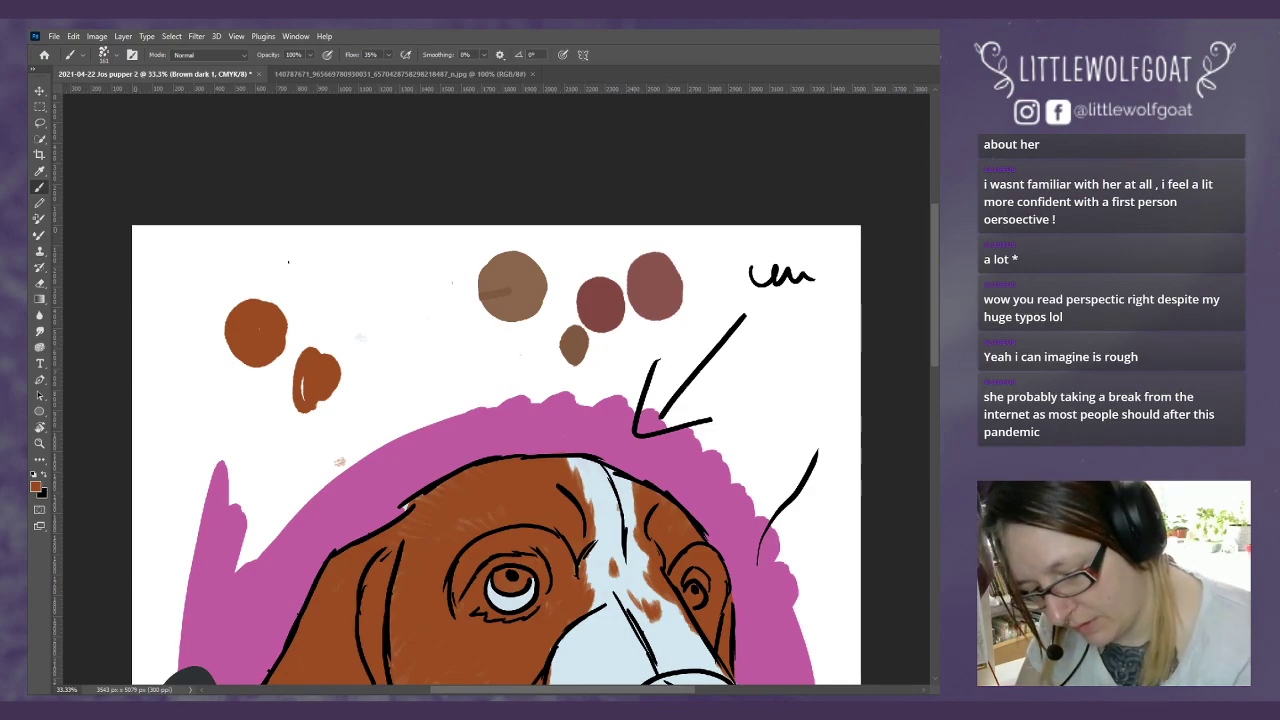
Step: Erase the old orange-brown and light-brown test swatches on the Colours layer
{"action": "key", "text": "alt+bracketleft"}
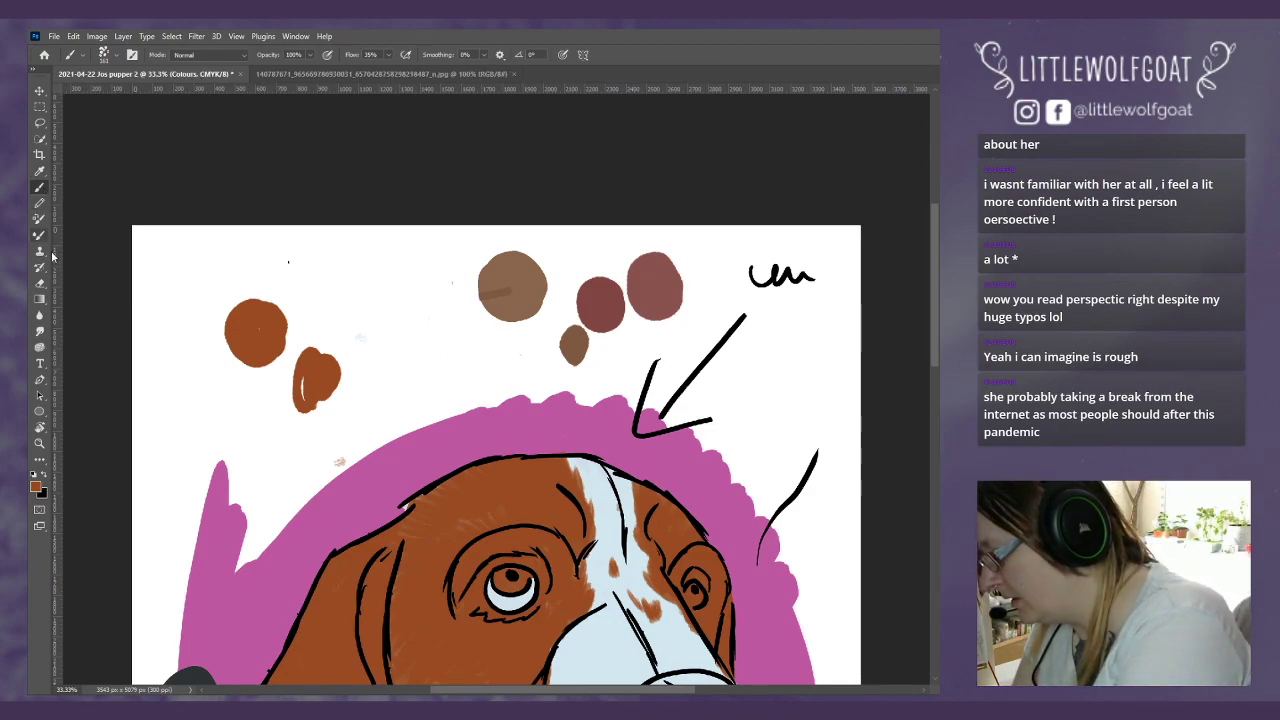
{"action": "left_click", "coordinate": [40, 286]}
{"action": "left_click", "coordinate": [108, 57]}
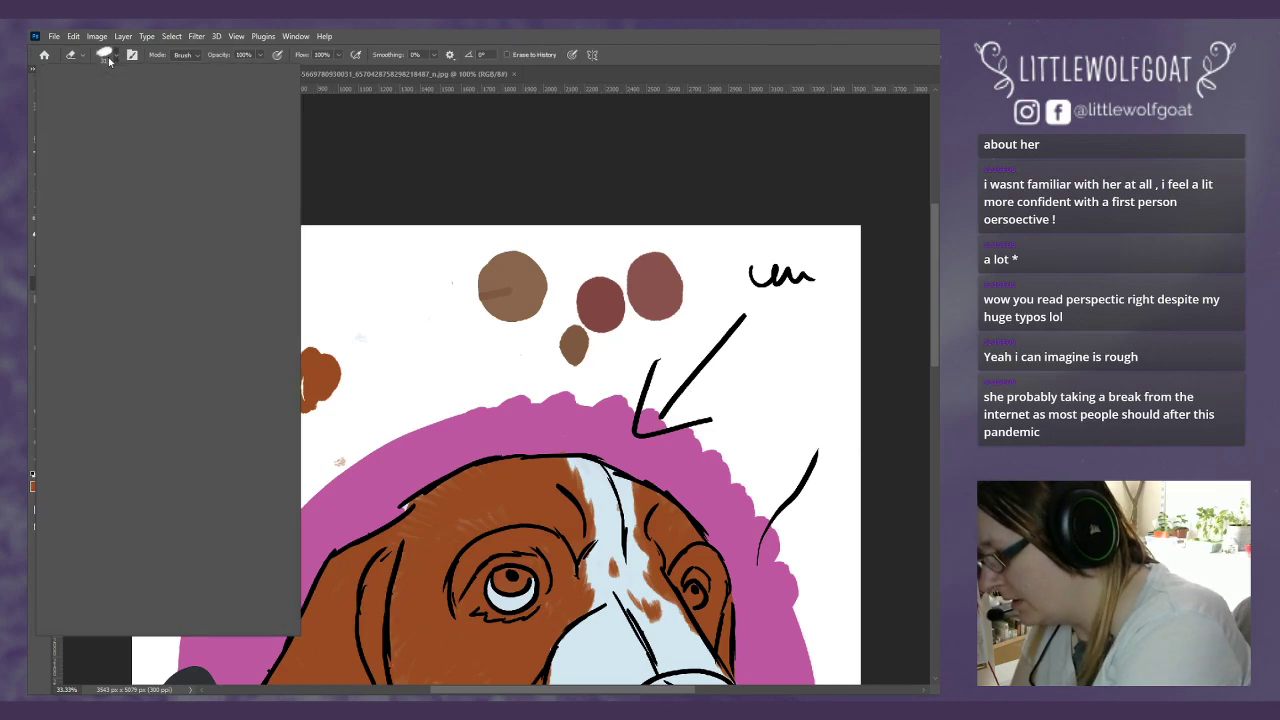
{"action": "left_click", "coordinate": [366, 201]}
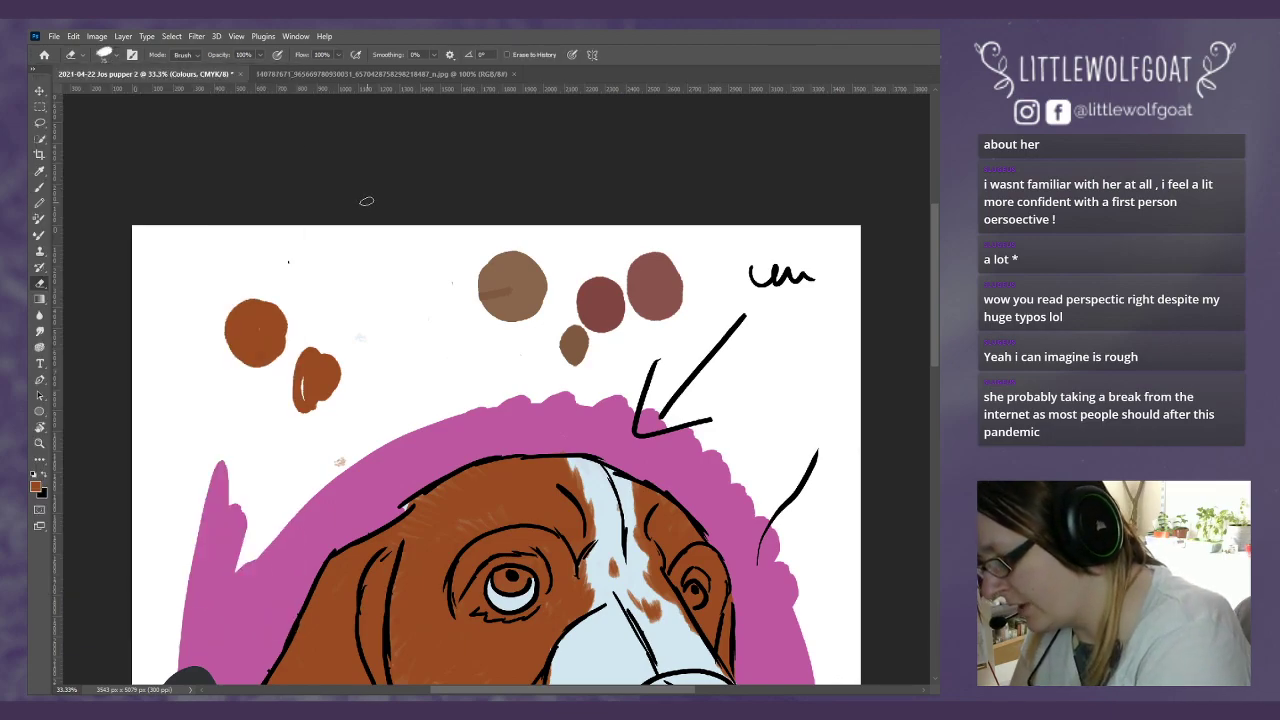
{"action": "left_click_drag", "start_coordinate": [250, 300], "coordinate": [225, 355]}
{"action": "mouse_move", "coordinate": [242, 302]}
{"action": "left_mouse_down"}
{"action": "mouse_move", "coordinate": [283, 285]}
{"action": "mouse_move", "coordinate": [270, 406]}
{"action": "mouse_move", "coordinate": [291, 412]}
{"action": "mouse_move", "coordinate": [339, 356]}
{"action": "left_mouse_up"}
{"action": "mouse_move", "coordinate": [393, 307]}
{"action": "left_mouse_down"}
{"action": "mouse_move", "coordinate": [469, 328]}
{"action": "mouse_move", "coordinate": [580, 268]}
{"action": "mouse_move", "coordinate": [602, 269]}
{"action": "mouse_move", "coordinate": [623, 300]}
{"action": "mouse_move", "coordinate": [650, 289]}
{"action": "mouse_move", "coordinate": [603, 316]}
{"action": "mouse_move", "coordinate": [613, 279]}
{"action": "mouse_move", "coordinate": [662, 251]}
{"action": "mouse_move", "coordinate": [631, 322]}
{"action": "mouse_move", "coordinate": [676, 320]}
{"action": "left_mouse_up"}
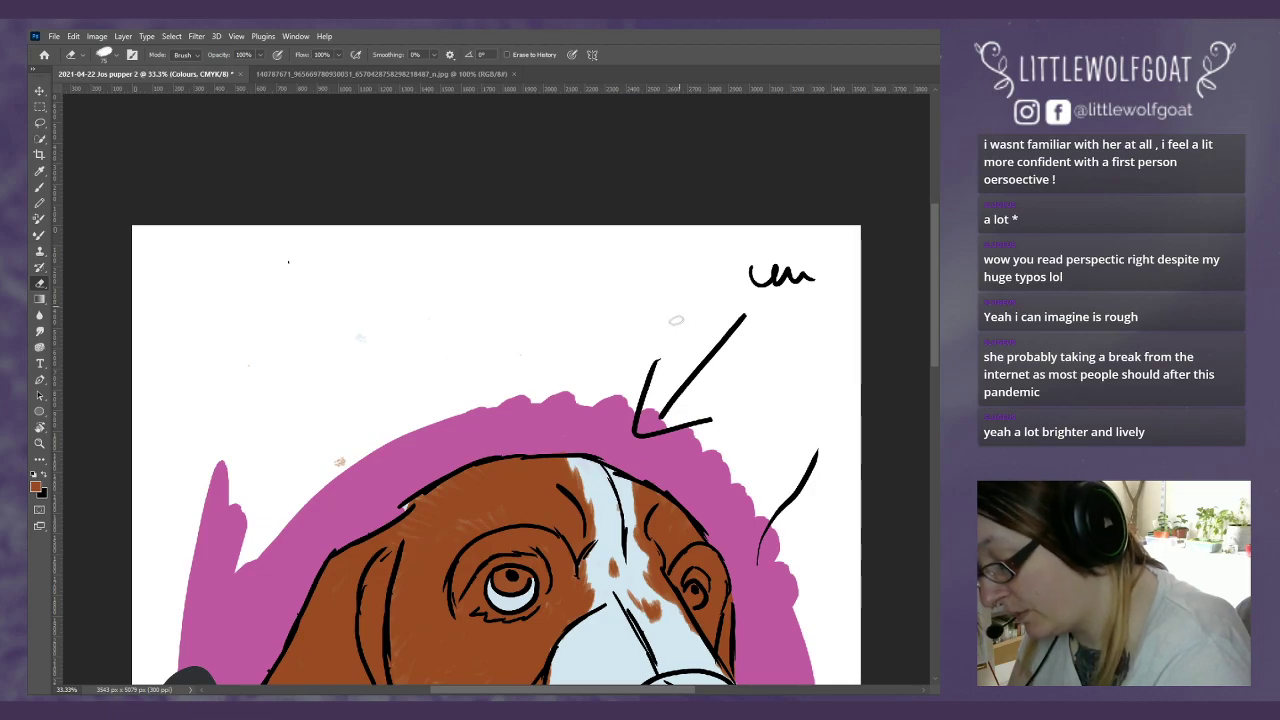
Step: Paint two new brown test circles, then try a darker brown forehead stroke on Brown dark 1
{"action": "left_click", "coordinate": [40, 188]}
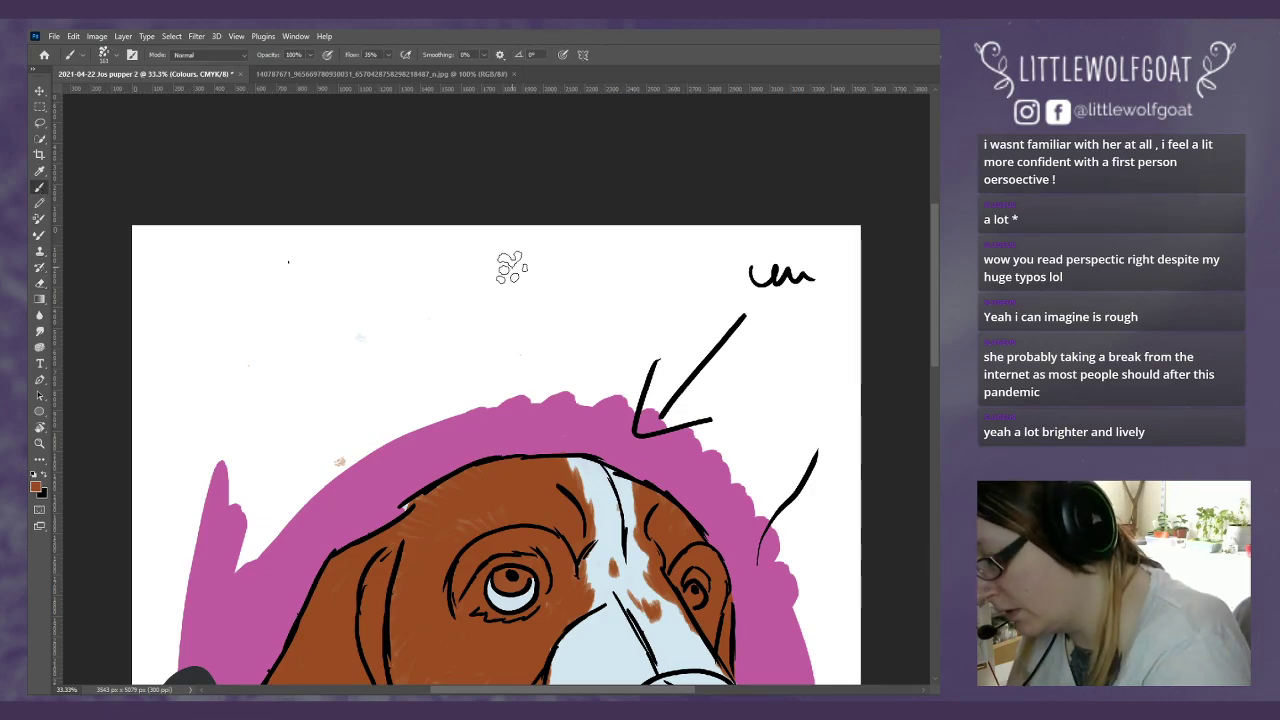
{"action": "mouse_move", "coordinate": [509, 263]}
{"action": "left_mouse_down"}
{"action": "mouse_move", "coordinate": [520, 292]}
{"action": "mouse_move", "coordinate": [530, 262]}
{"action": "mouse_move", "coordinate": [510, 295]}
{"action": "mouse_move", "coordinate": [500, 278]}
{"action": "left_mouse_up"}
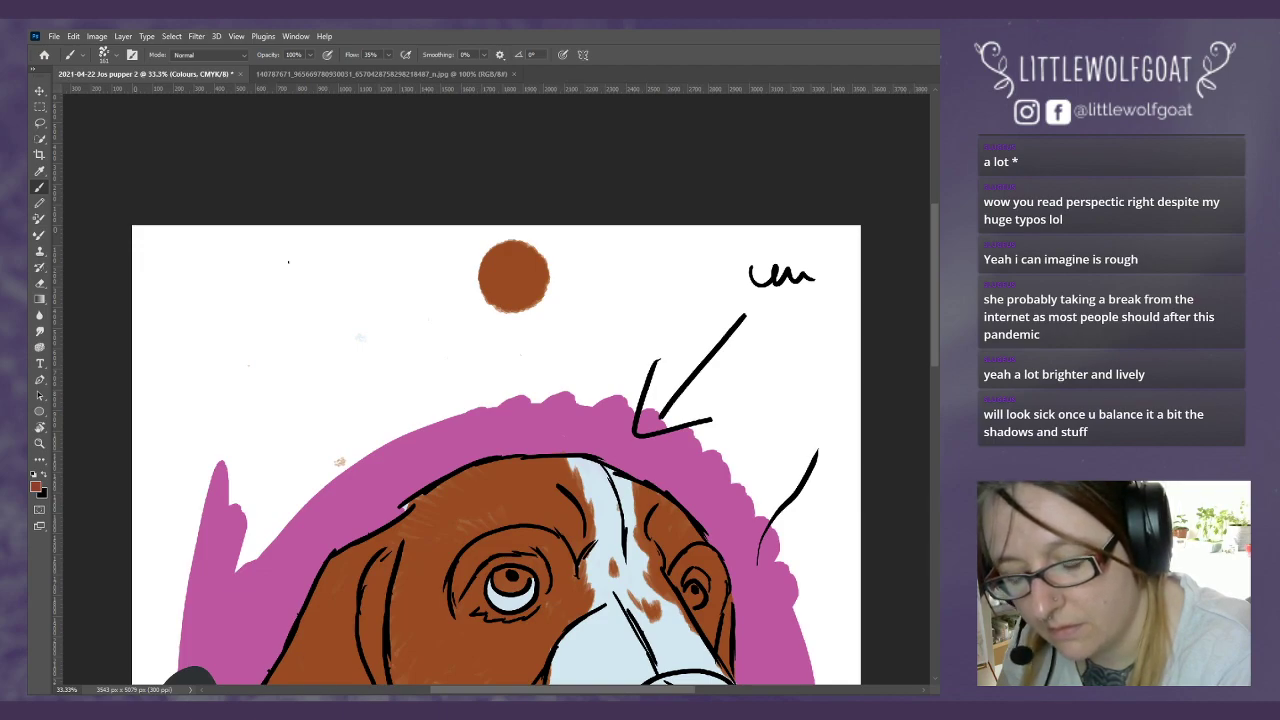
{"action": "mouse_move", "coordinate": [430, 272]}
{"action": "left_mouse_down"}
{"action": "mouse_move", "coordinate": [433, 298]}
{"action": "mouse_move", "coordinate": [462, 295]}
{"action": "mouse_move", "coordinate": [470, 250]}
{"action": "left_mouse_up"}
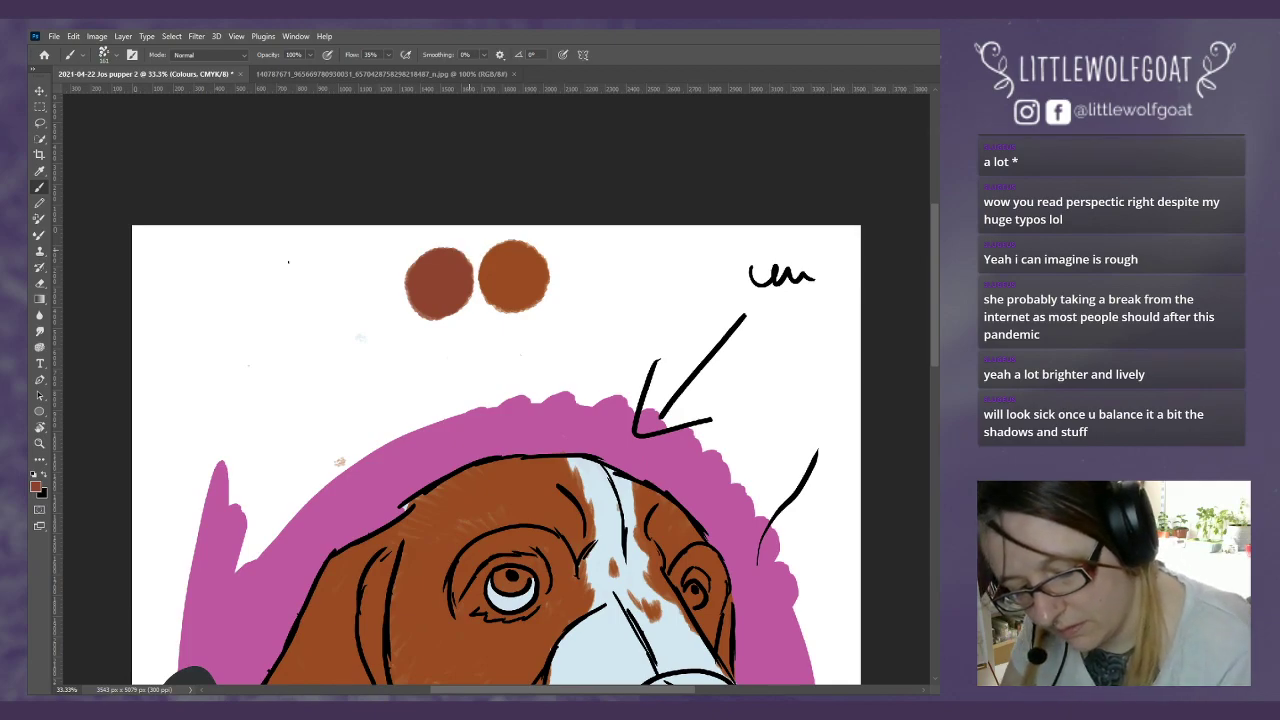
{"action": "key", "text": "alt+bracketright"}
{"action": "left_click_drag", "start_coordinate": [455, 535], "coordinate": [523, 459]}
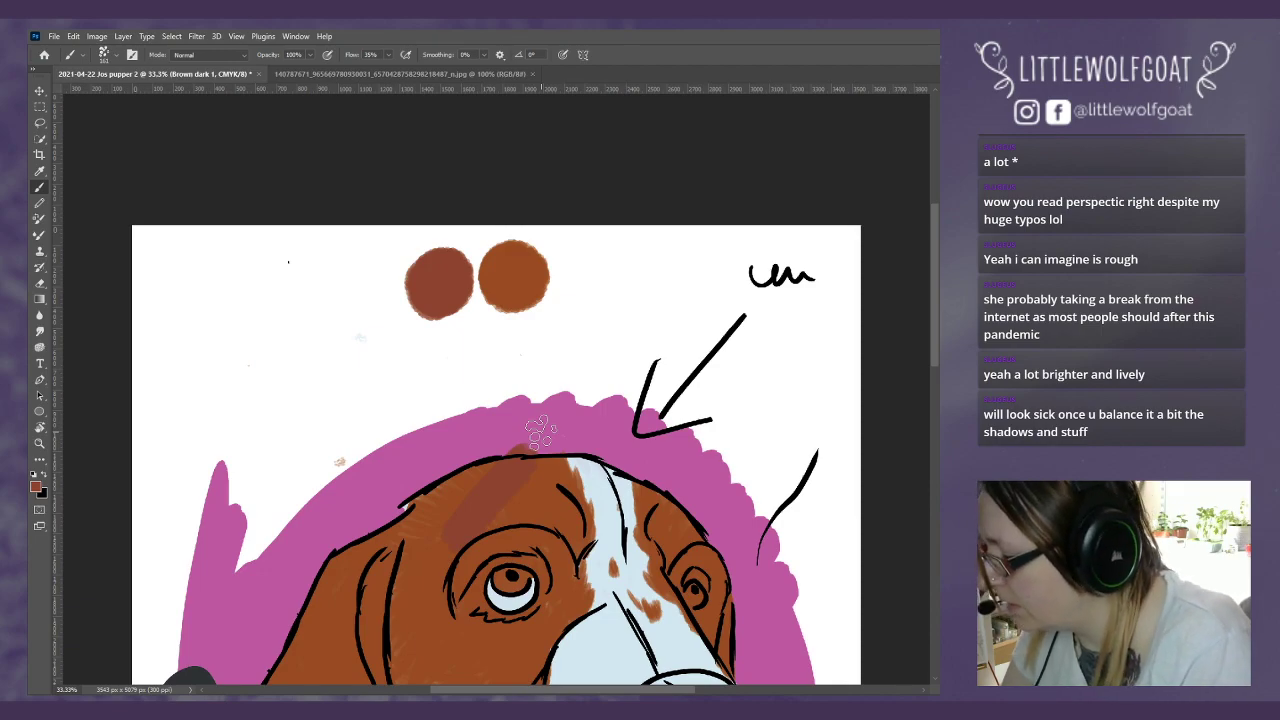
Step: Undo the dark brown forehead stroke with Edit > Undo
{"action": "left_click", "coordinate": [74, 36]}
{"action": "left_click", "coordinate": [88, 48]}
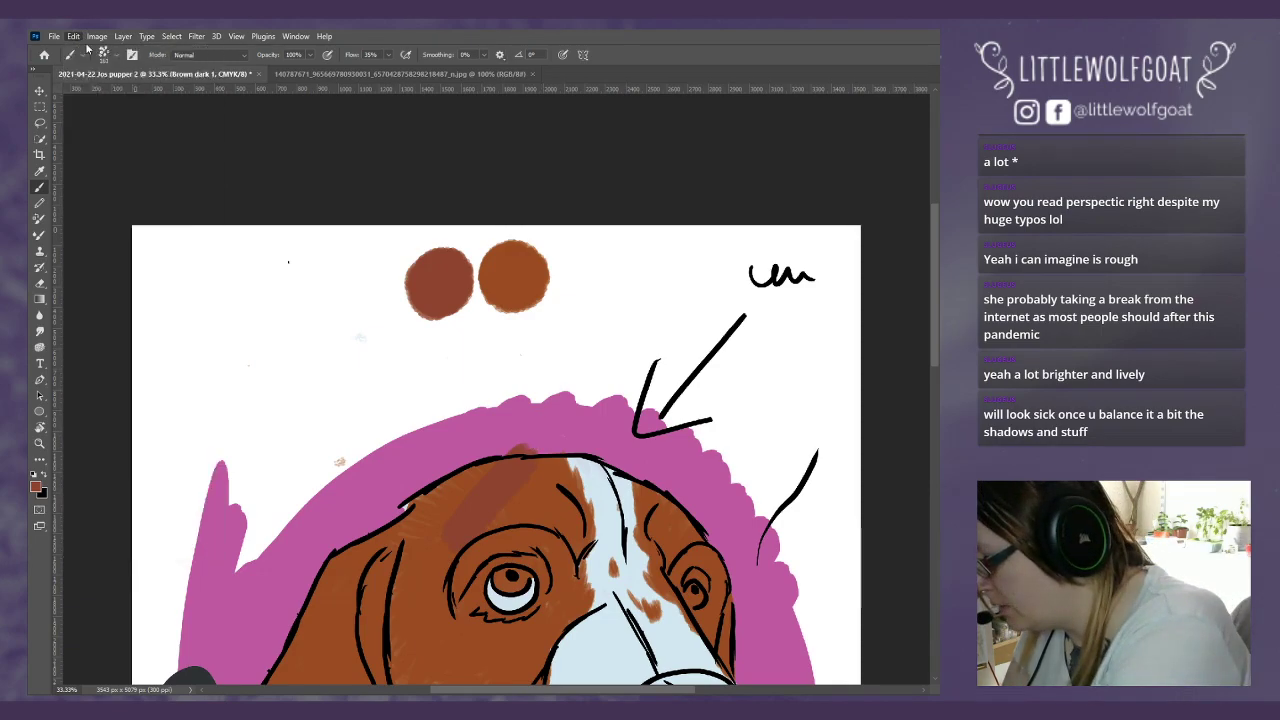
{"action": "left_click", "coordinate": [97, 36]}
{"action": "left_click", "coordinate": [74, 36]}
{"action": "left_click", "coordinate": [87, 50]}
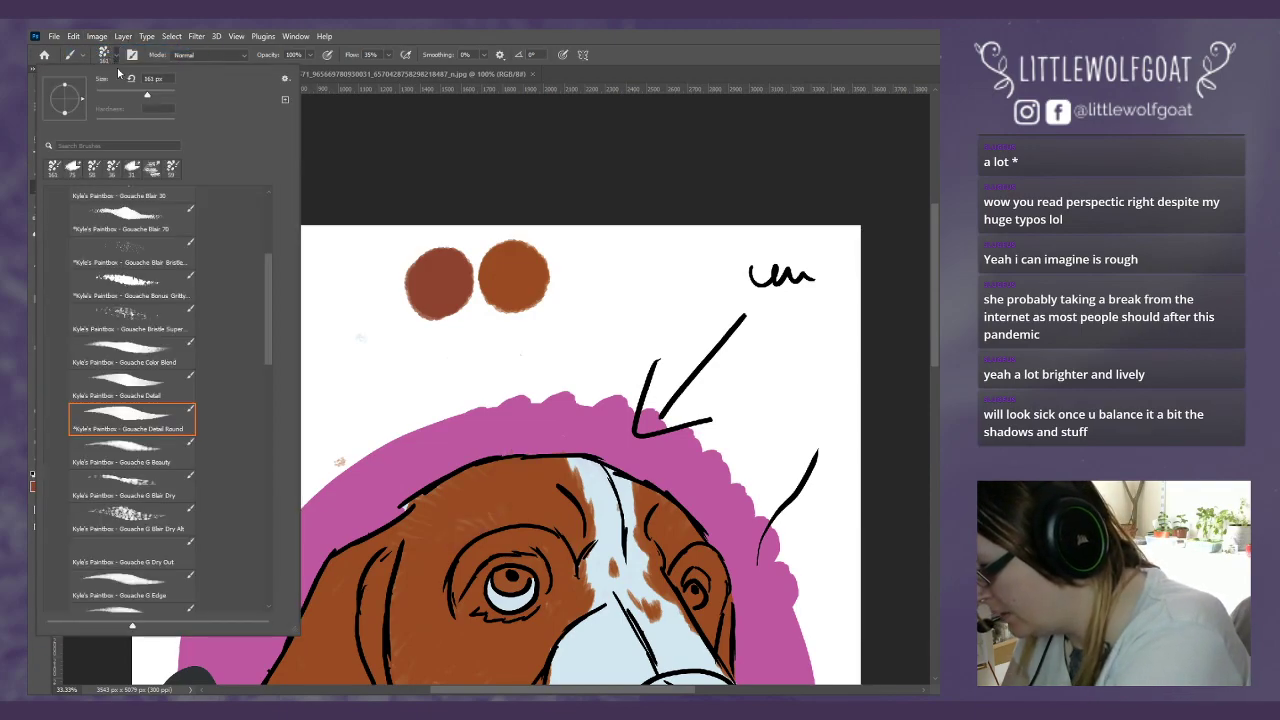
Step: Set the brush size to 56 px and paint darker brown shading on the left ear
{"action": "left_click", "coordinate": [108, 55]}
{"action": "left_click", "coordinate": [117, 94]}
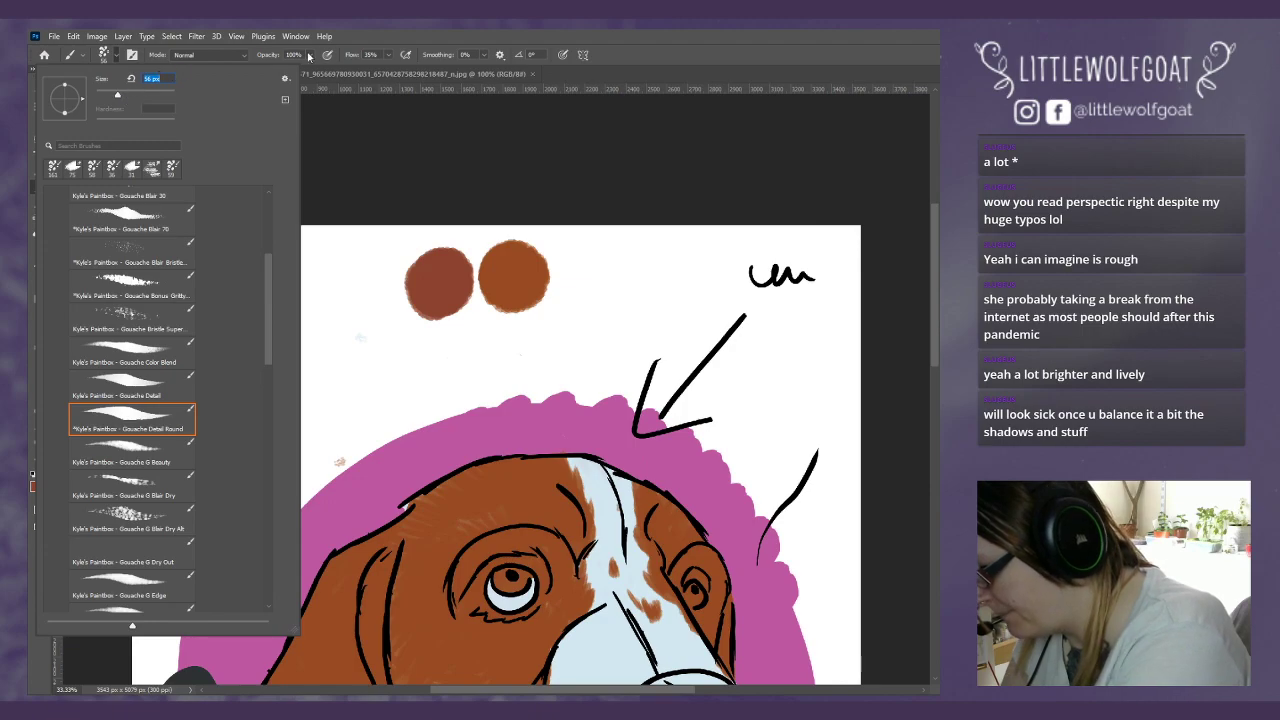
{"action": "left_click", "coordinate": [577, 69]}
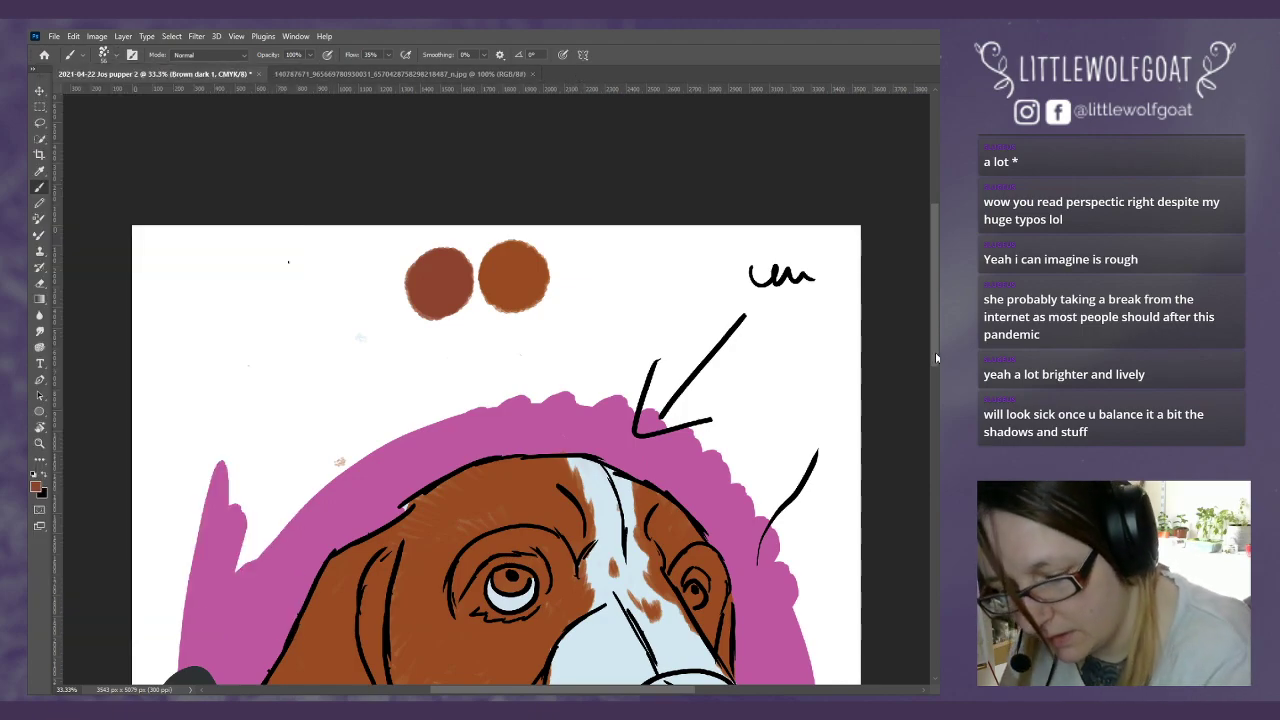
{"action": "left_click_drag", "start_coordinate": [935, 352], "coordinate": [938, 390]}
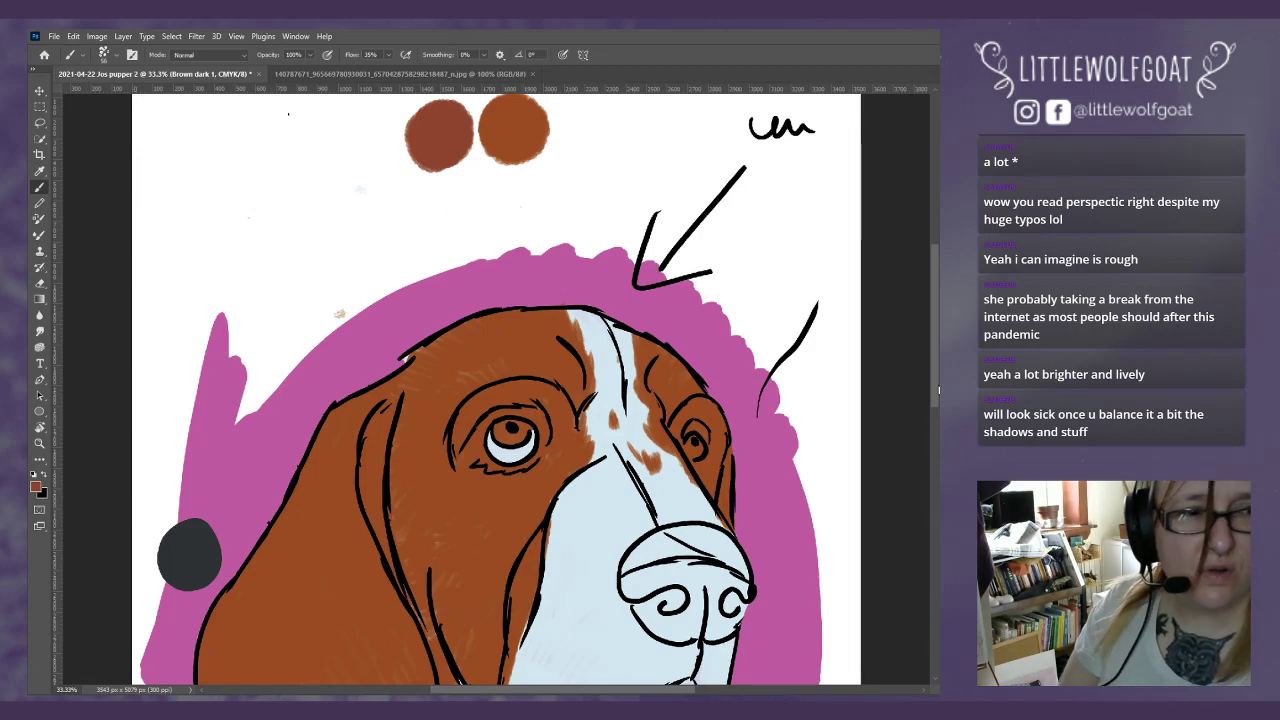
{"action": "scroll", "coordinate": [935, 386], "scroll_direction": "down", "scroll_amount": 3}
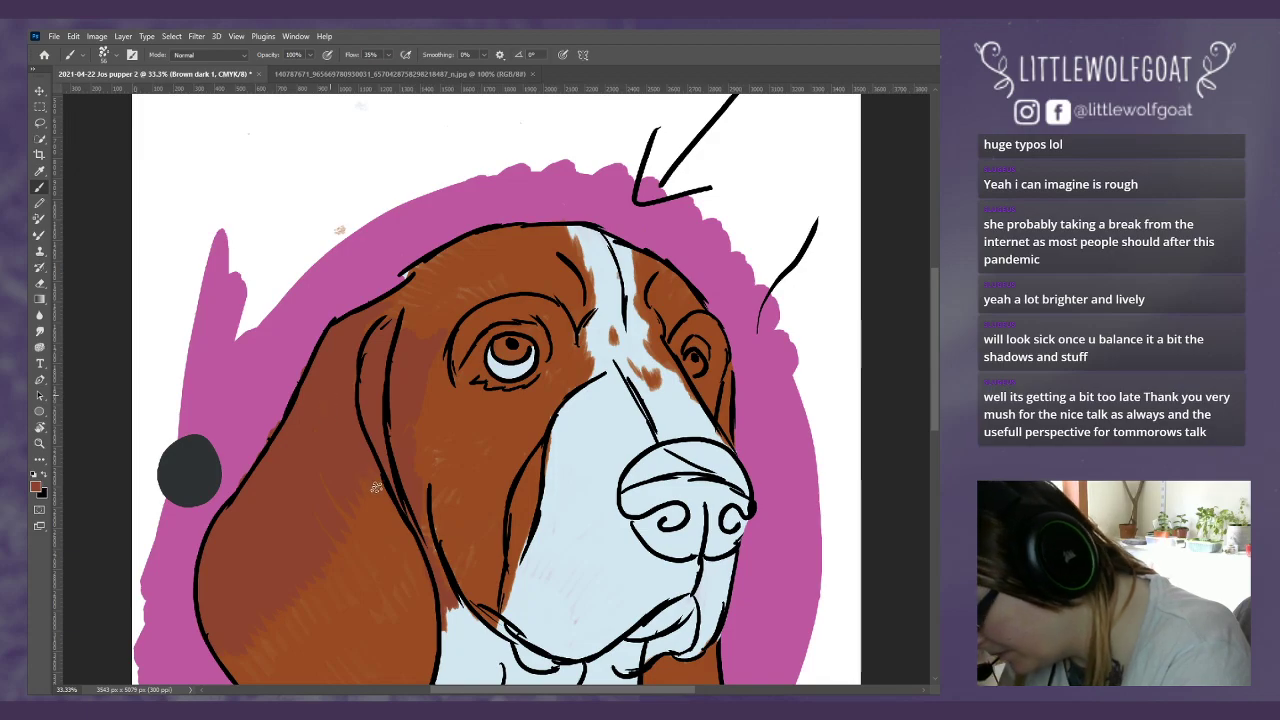
Step: Shade the ear's lighter patch and edge in brown, then float the basset hound reference photo
{"action": "scroll", "coordinate": [933, 324], "scroll_direction": "down", "scroll_amount": 3}
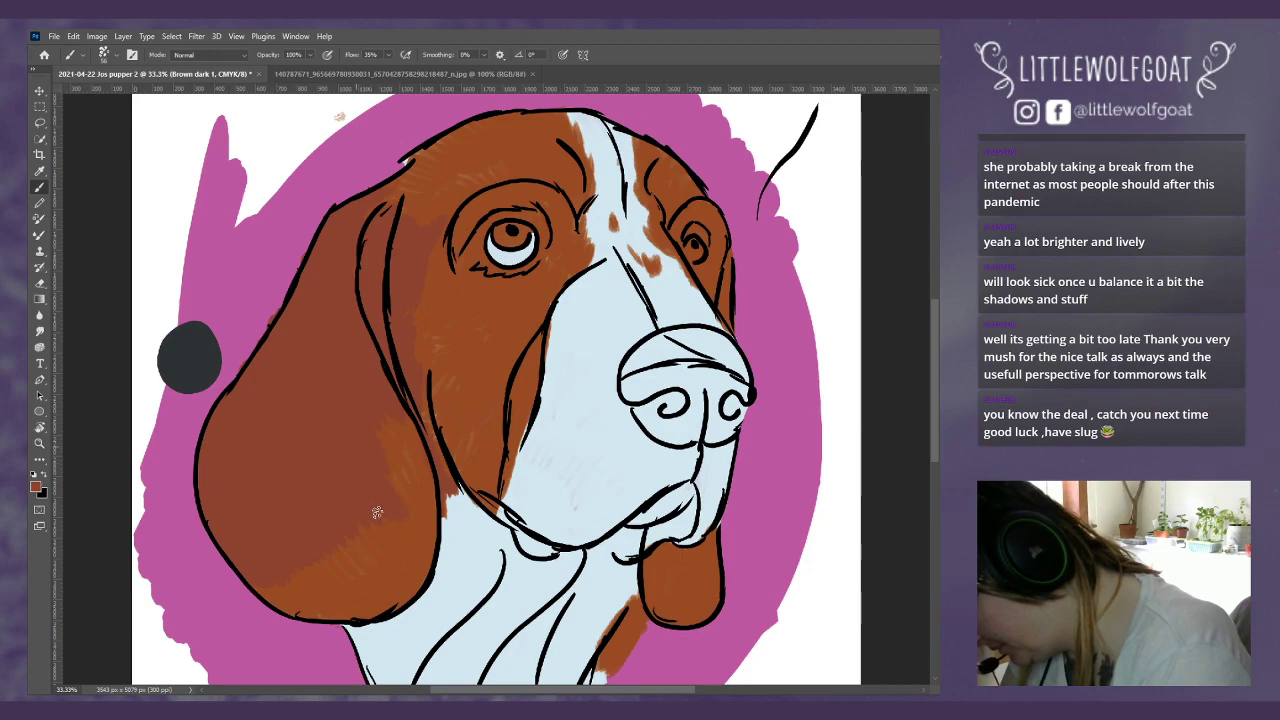
{"action": "mouse_move", "coordinate": [377, 512]}
{"action": "left_mouse_down"}
{"action": "mouse_move", "coordinate": [367, 454]}
{"action": "mouse_move", "coordinate": [378, 450]}
{"action": "mouse_move", "coordinate": [422, 507]}
{"action": "mouse_move", "coordinate": [391, 414]}
{"action": "mouse_move", "coordinate": [435, 490]}
{"action": "left_mouse_up"}
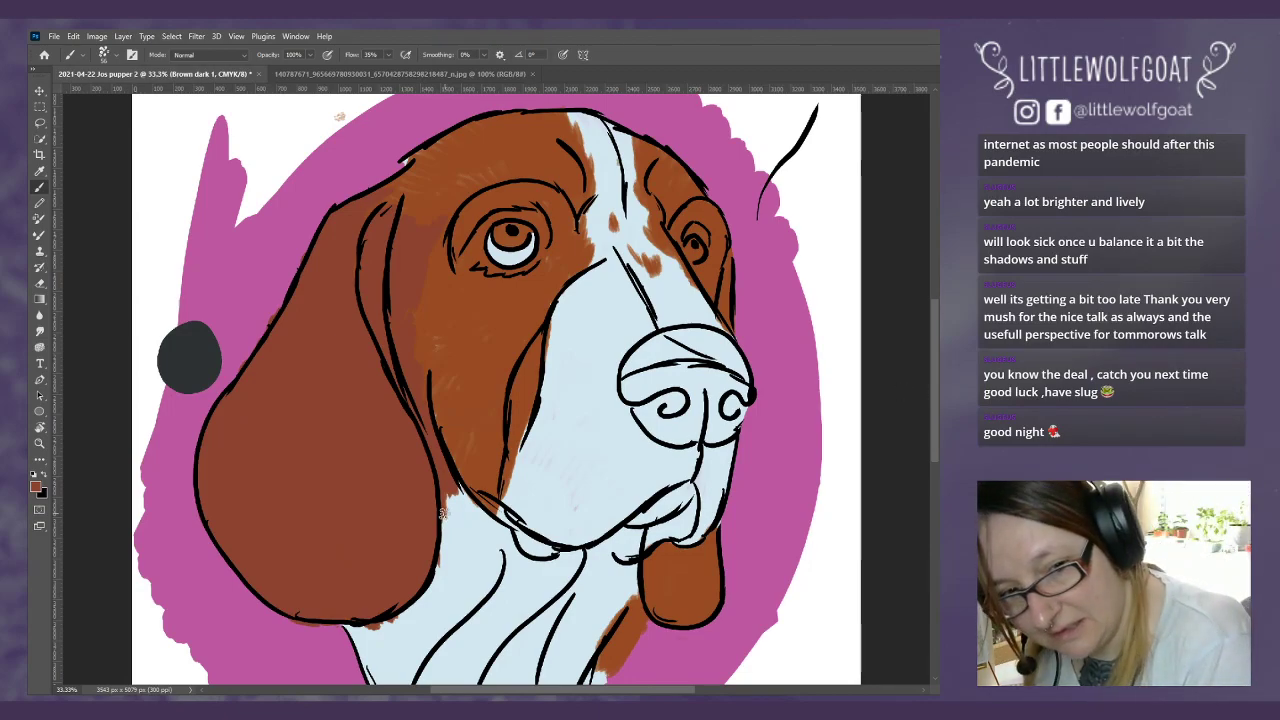
{"action": "mouse_move", "coordinate": [447, 528]}
{"action": "left_mouse_down"}
{"action": "mouse_move", "coordinate": [460, 512]}
{"action": "mouse_move", "coordinate": [449, 526]}
{"action": "mouse_move", "coordinate": [450, 512]}
{"action": "mouse_move", "coordinate": [465, 533]}
{"action": "left_mouse_up"}
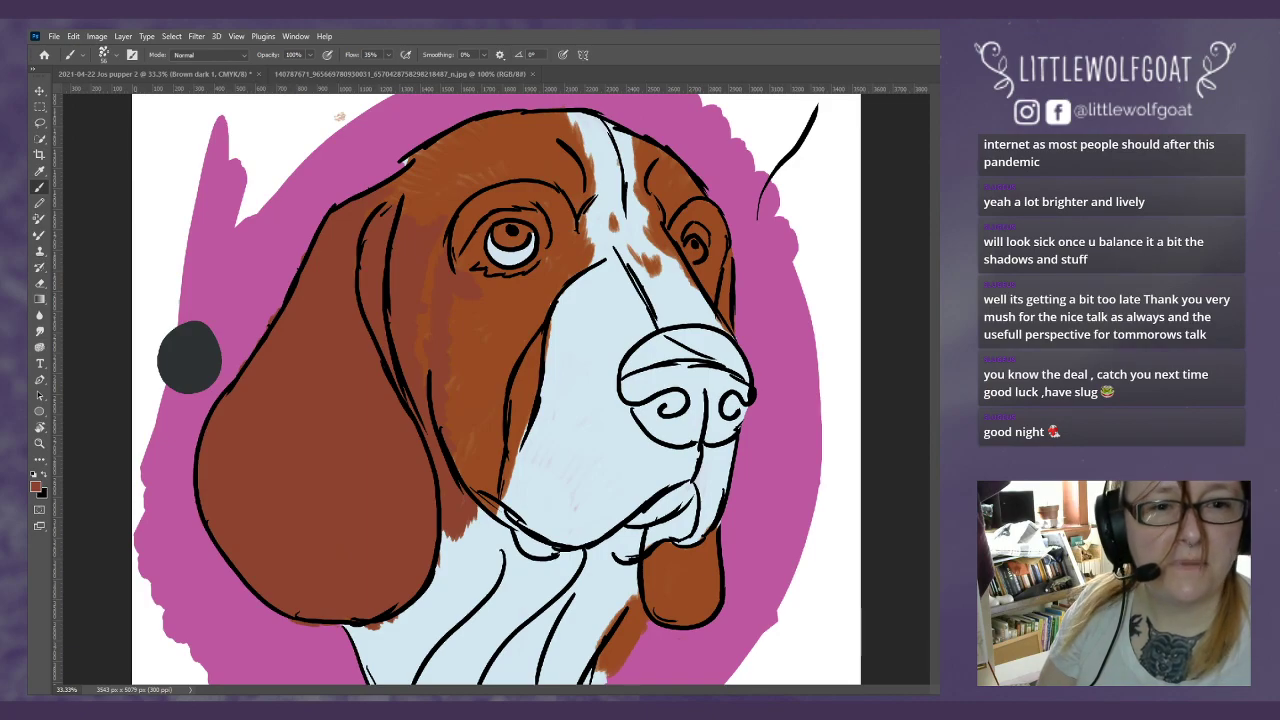
{"action": "left_click_drag", "start_coordinate": [678, 185], "coordinate": [858, 121]}
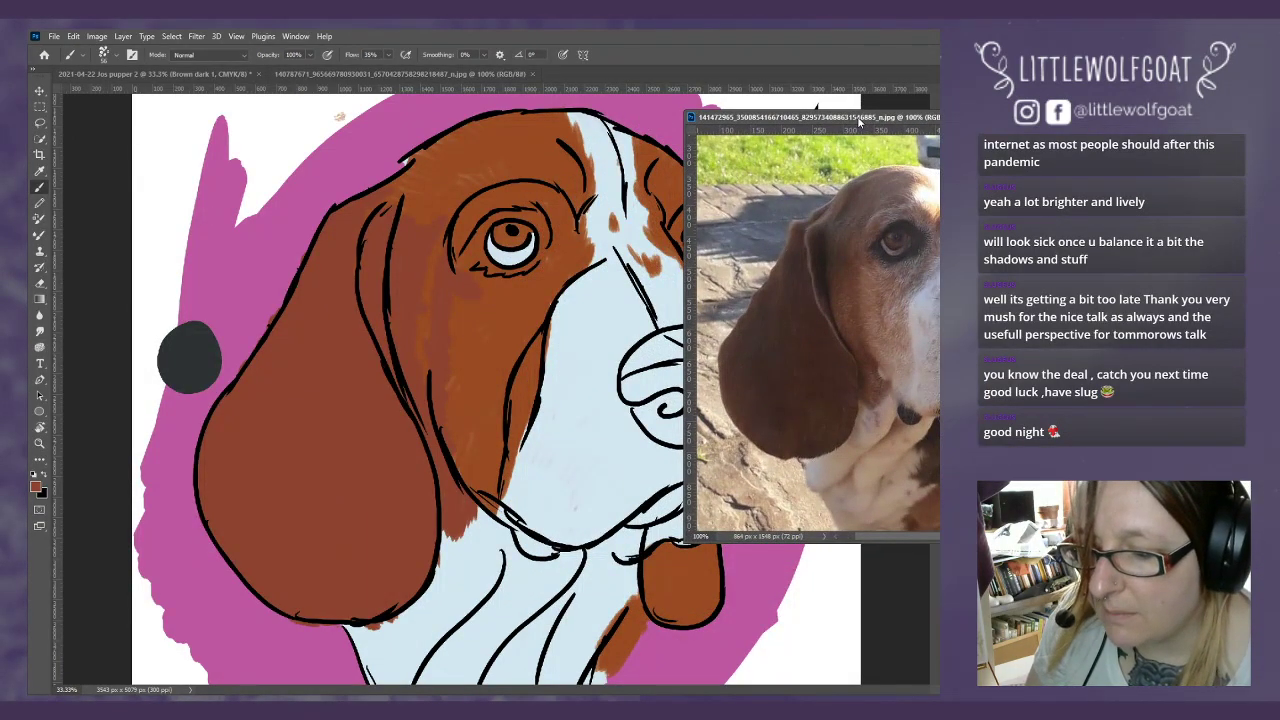
Step: Drag the floating basset hound photo off to the right, clear of the portrait
{"action": "left_click_drag", "start_coordinate": [858, 121], "coordinate": [1120, 115]}
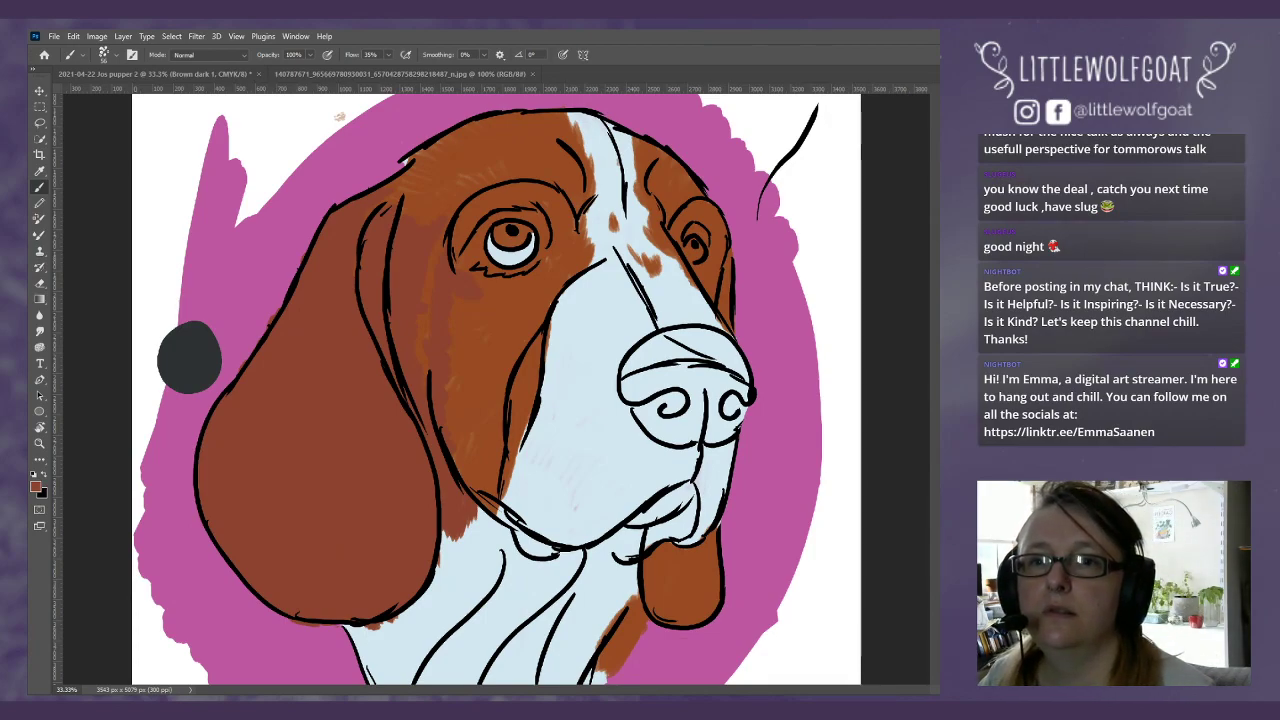
Step: Paint reddish-brown fur shading along the jaw and neck beneath the right ear
{"action": "left_click", "coordinate": [895, 200]}
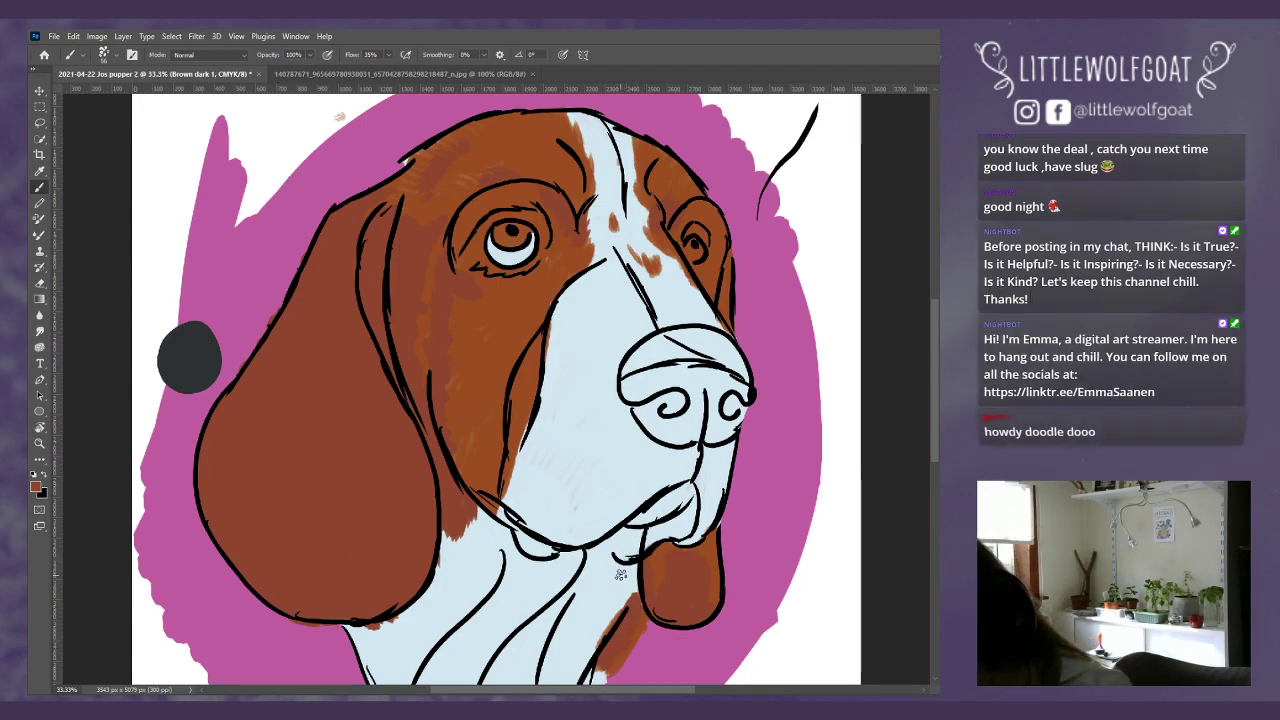
{"action": "mouse_move", "coordinate": [622, 568]}
{"action": "left_mouse_down"}
{"action": "mouse_move", "coordinate": [606, 605]}
{"action": "mouse_move", "coordinate": [622, 561]}
{"action": "mouse_move", "coordinate": [586, 621]}
{"action": "mouse_move", "coordinate": [636, 567]}
{"action": "mouse_move", "coordinate": [617, 632]}
{"action": "mouse_move", "coordinate": [613, 599]}
{"action": "mouse_move", "coordinate": [596, 643]}
{"action": "mouse_move", "coordinate": [615, 647]}
{"action": "mouse_move", "coordinate": [637, 588]}
{"action": "mouse_move", "coordinate": [647, 631]}
{"action": "mouse_move", "coordinate": [626, 675]}
{"action": "mouse_move", "coordinate": [613, 648]}
{"action": "mouse_move", "coordinate": [616, 682]}
{"action": "mouse_move", "coordinate": [597, 648]}
{"action": "left_mouse_up"}
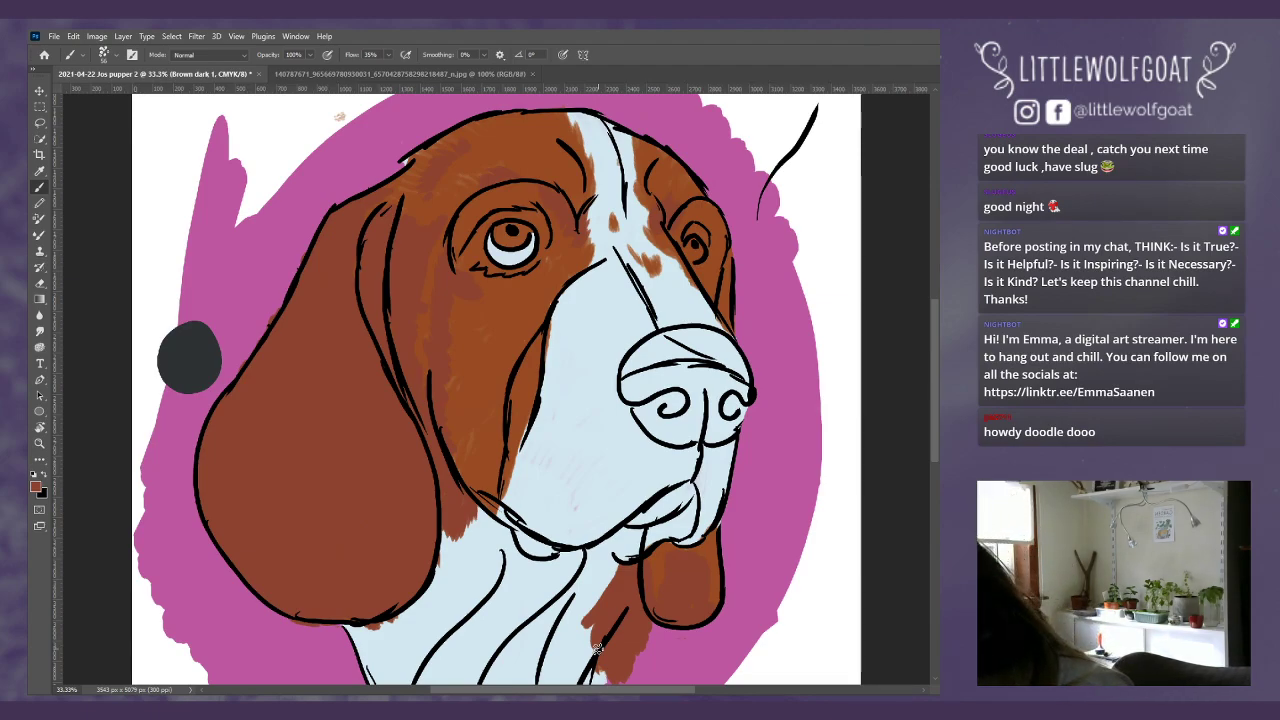
Step: Switch to the Eraser and choose a Kyle's Paintbox Gouache tip from the brush presets
{"action": "left_click", "coordinate": [40, 284]}
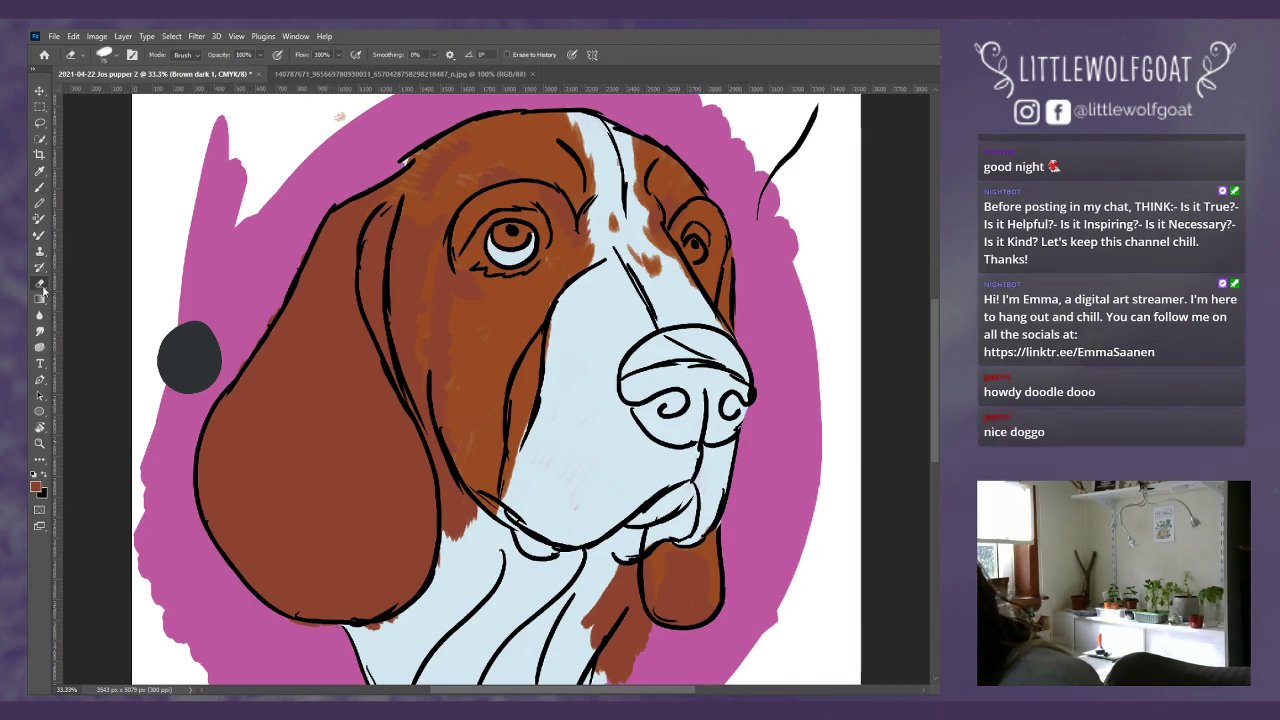
{"action": "left_click", "coordinate": [114, 60]}
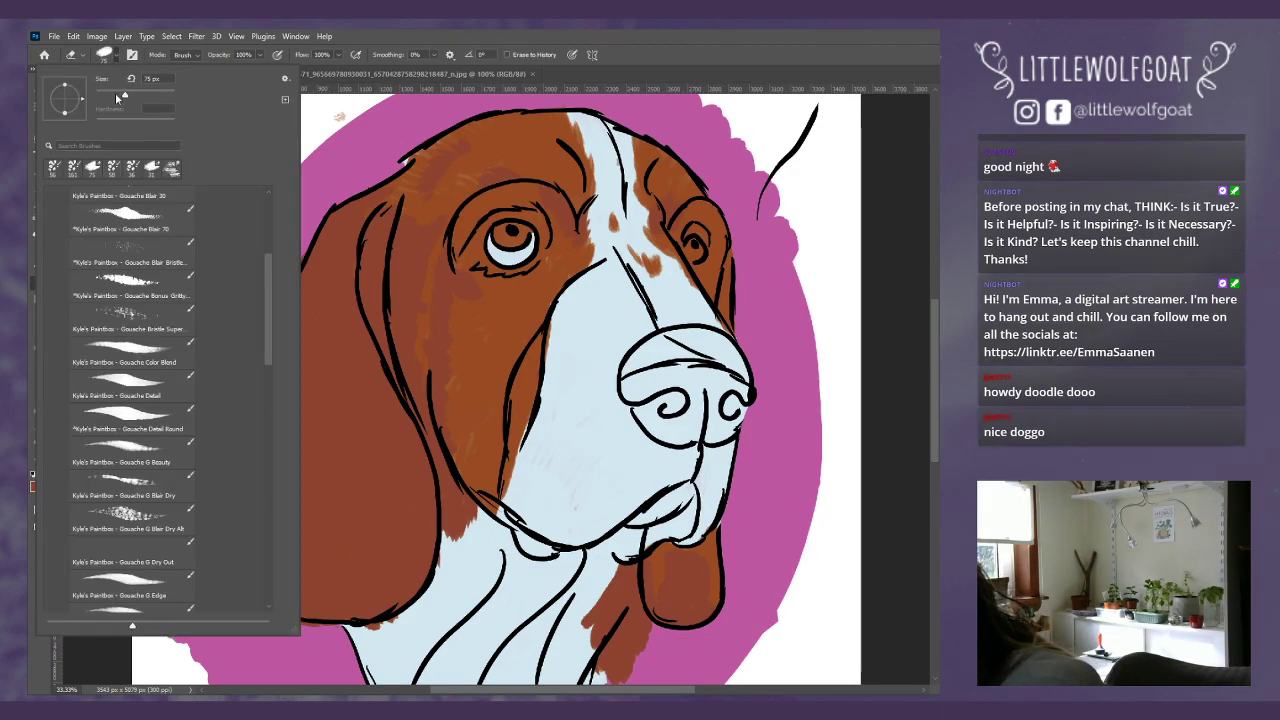
{"action": "key", "text": "Return"}
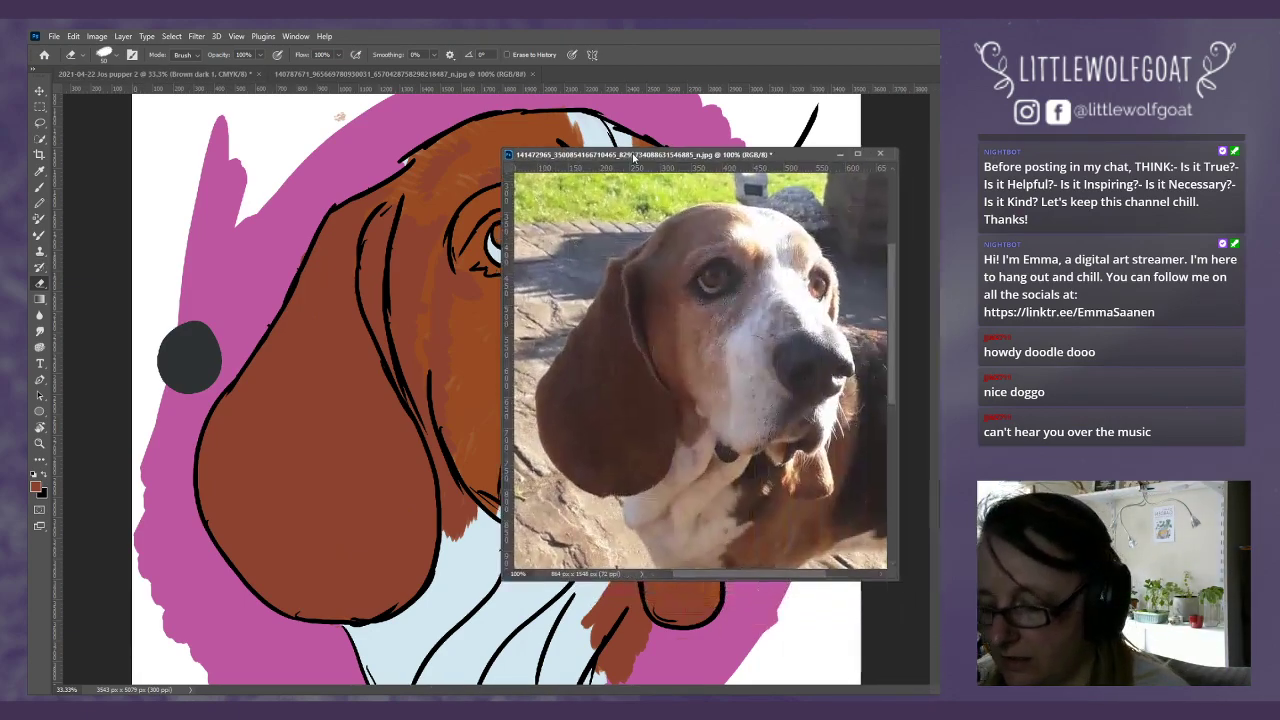
Step: Drag the floating basset hound reference photo to the right, off the beagle portrait
{"action": "left_click_drag", "start_coordinate": [640, 159], "coordinate": [618, 157]}
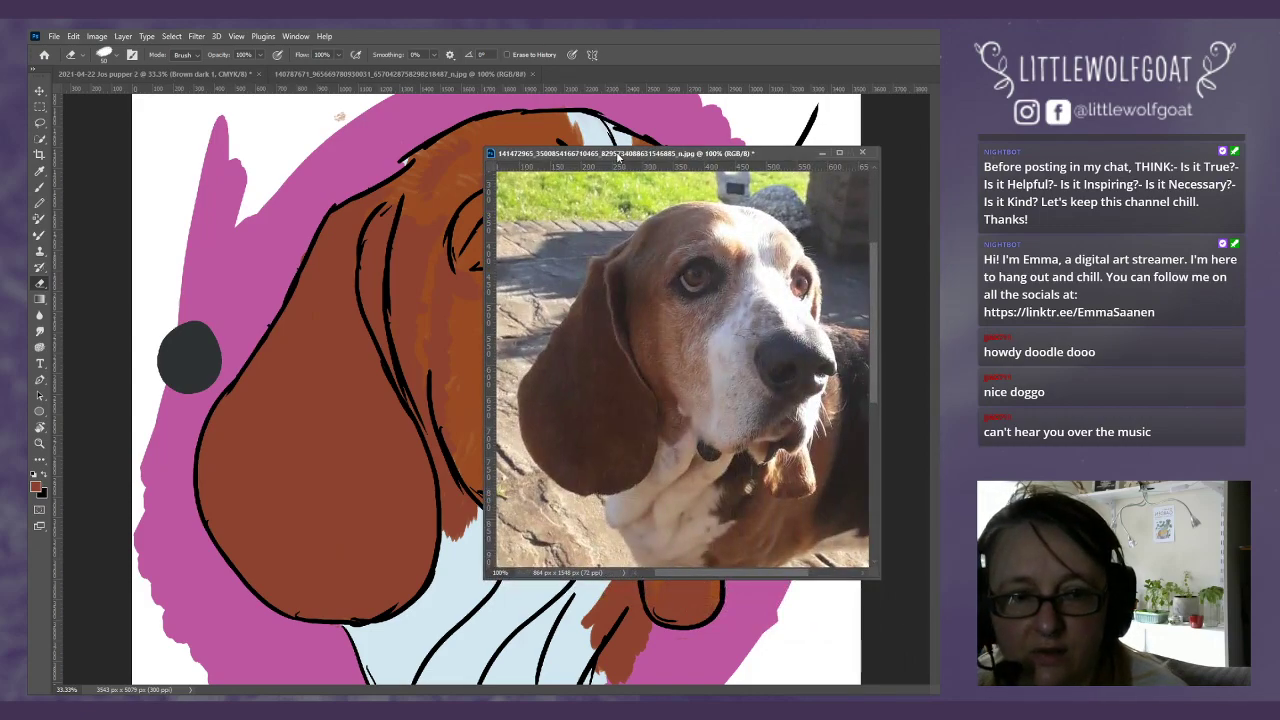
{"action": "left_click_drag", "start_coordinate": [618, 157], "coordinate": [940, 165]}
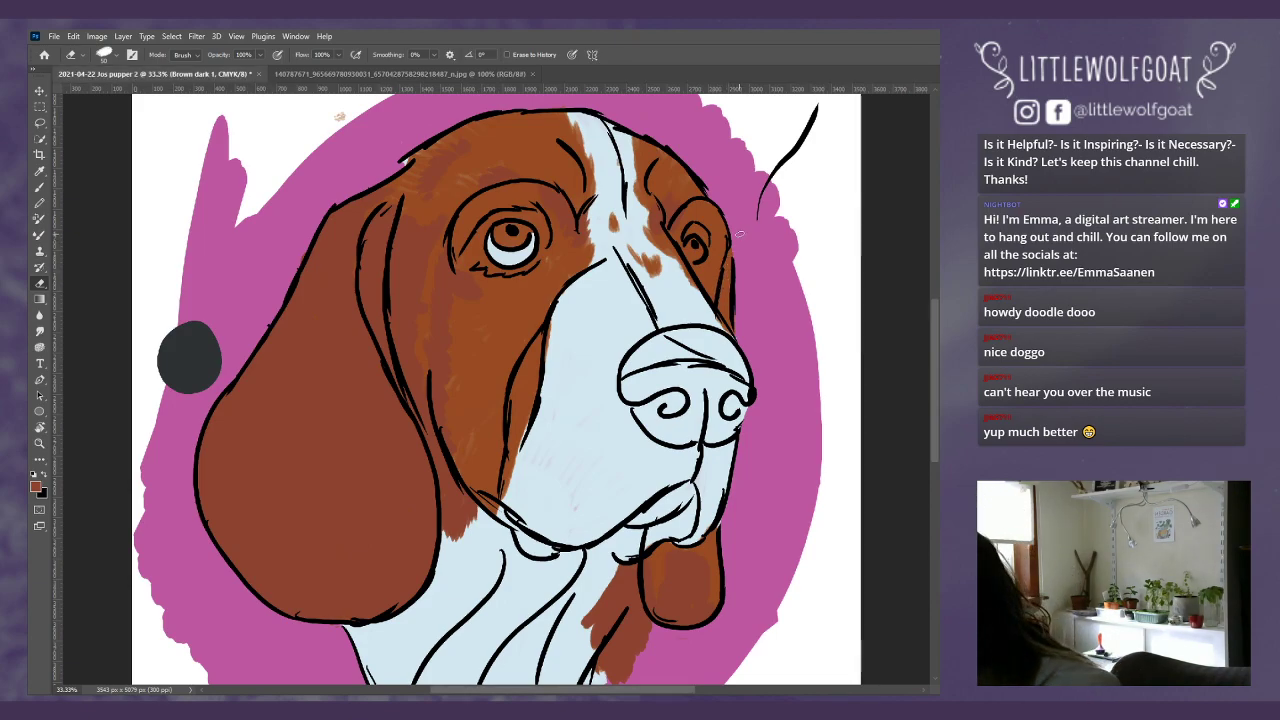
Step: With the Brush tool selected, add a new layer named 'Brown dark 2'
{"action": "left_click", "coordinate": [40, 188]}
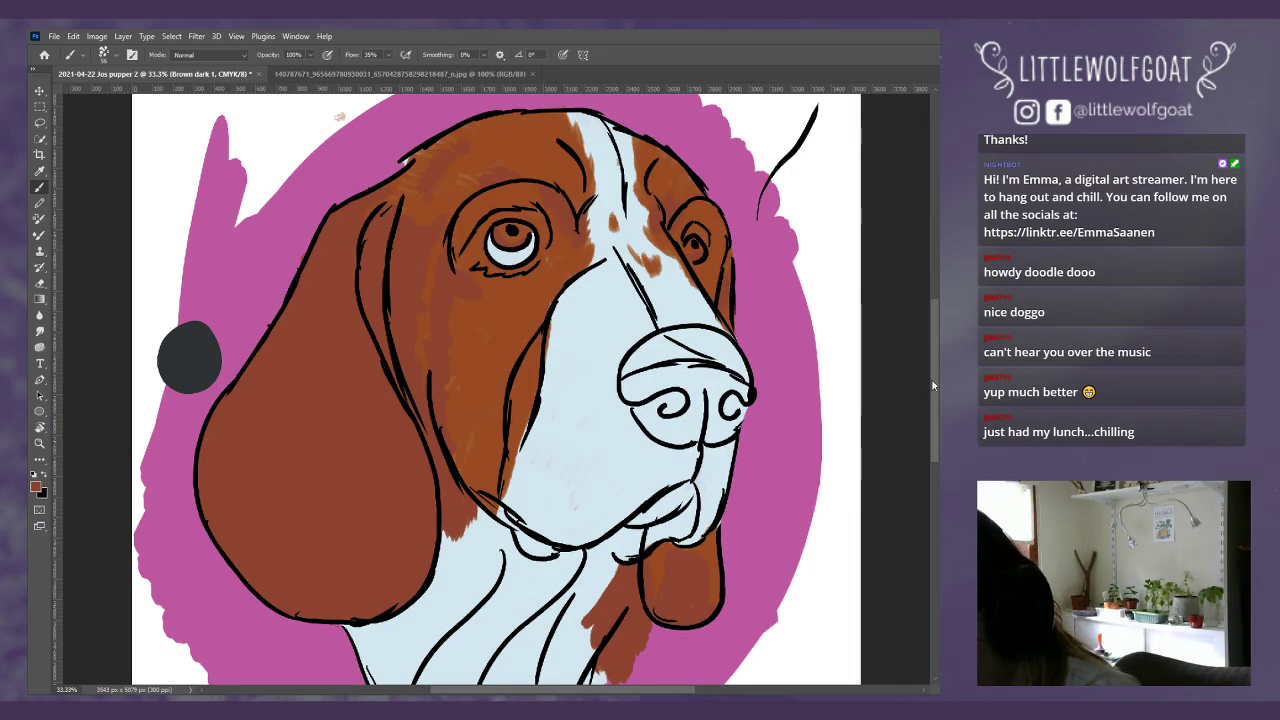
{"action": "left_click_drag", "start_coordinate": [932, 380], "coordinate": [934, 281]}
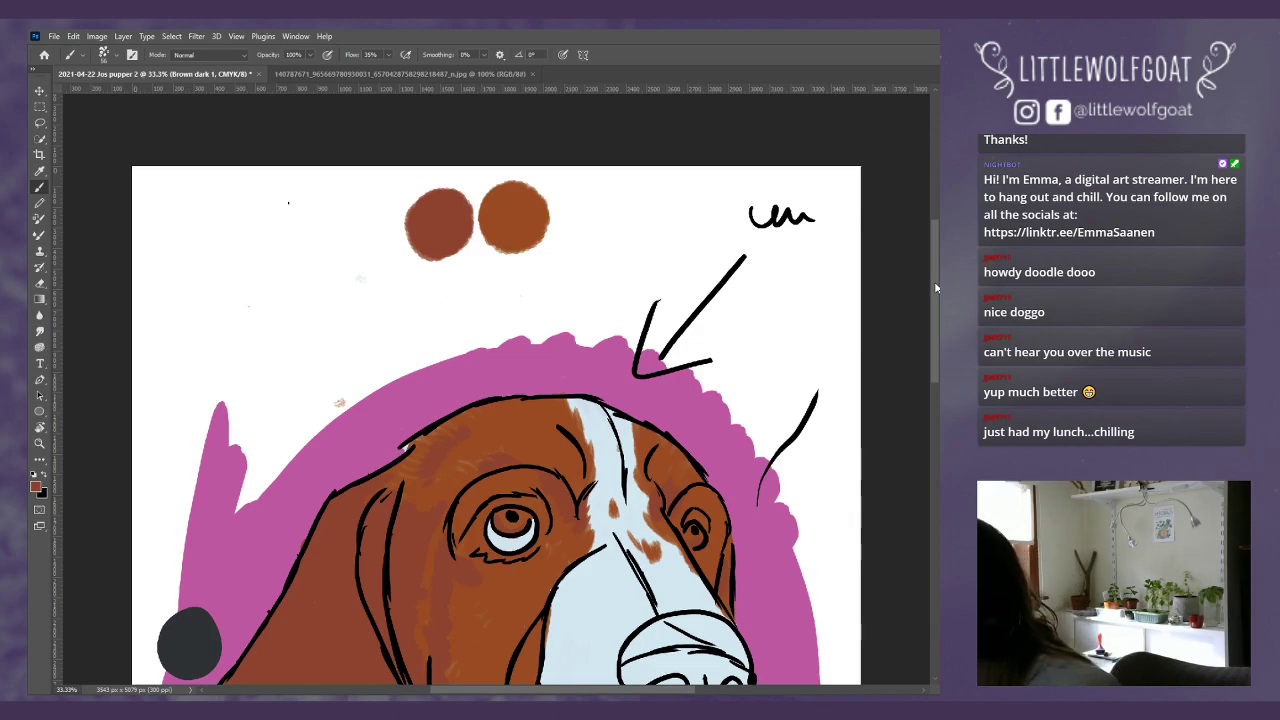
{"action": "left_click", "coordinate": [126, 38]}
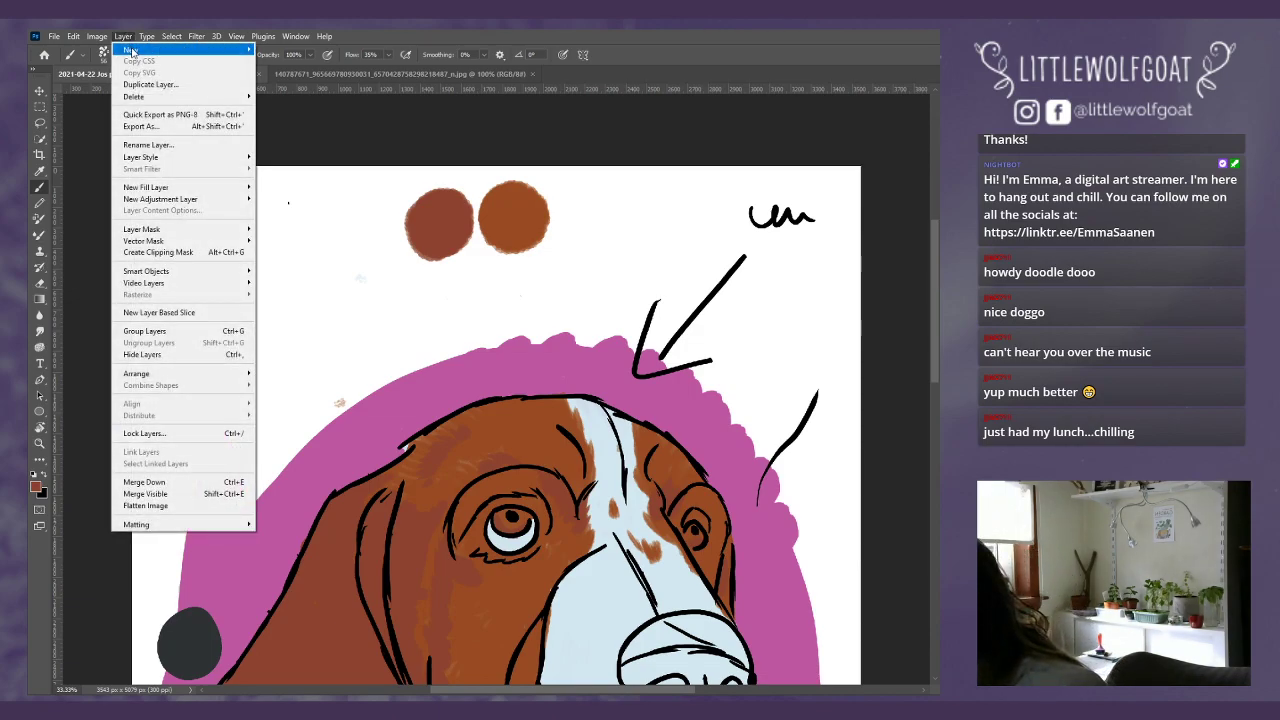
{"action": "mouse_move", "coordinate": [135, 49]}
{"action": "left_click", "coordinate": [287, 48]}
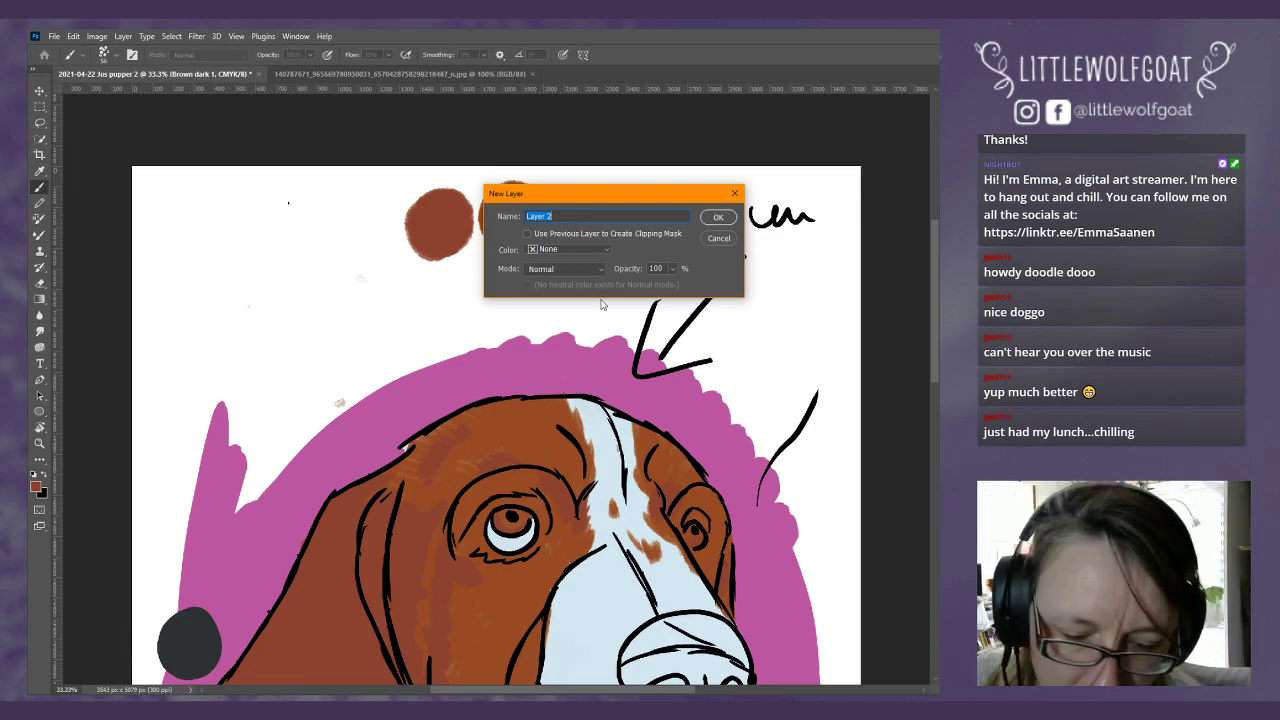
{"action": "type", "text": "Brown "}
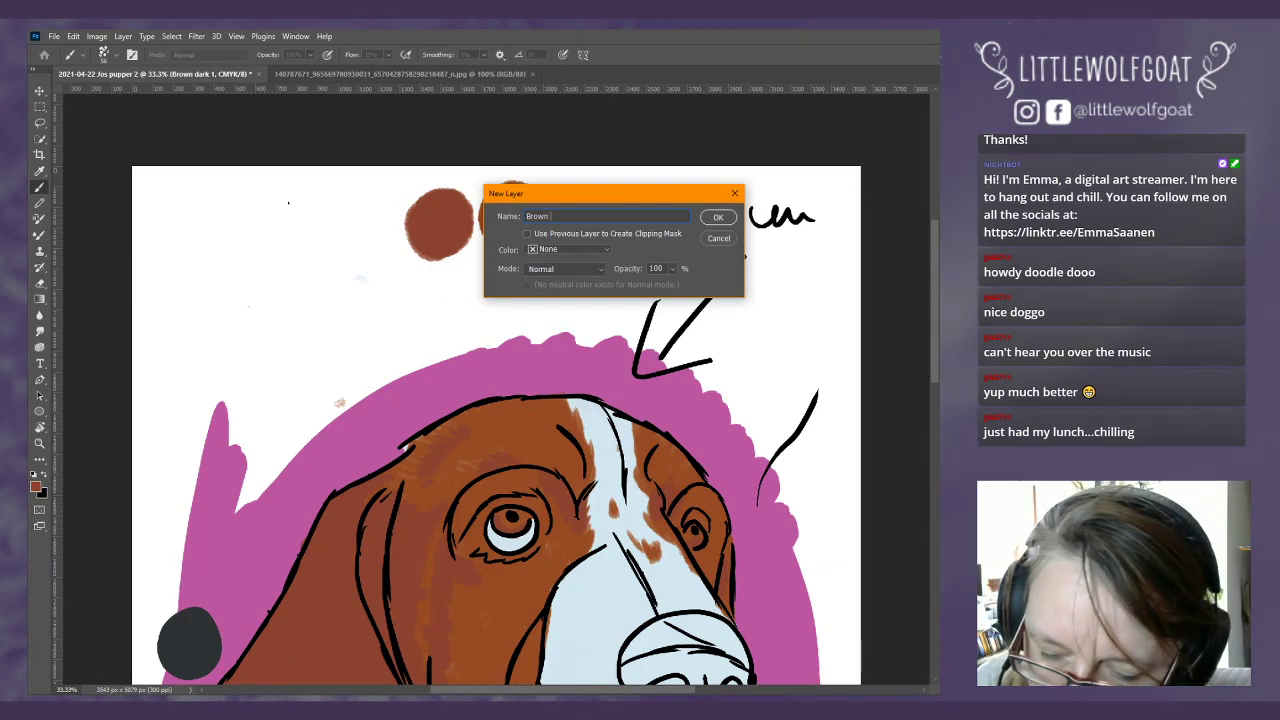
{"action": "type", "text": "dark 2"}
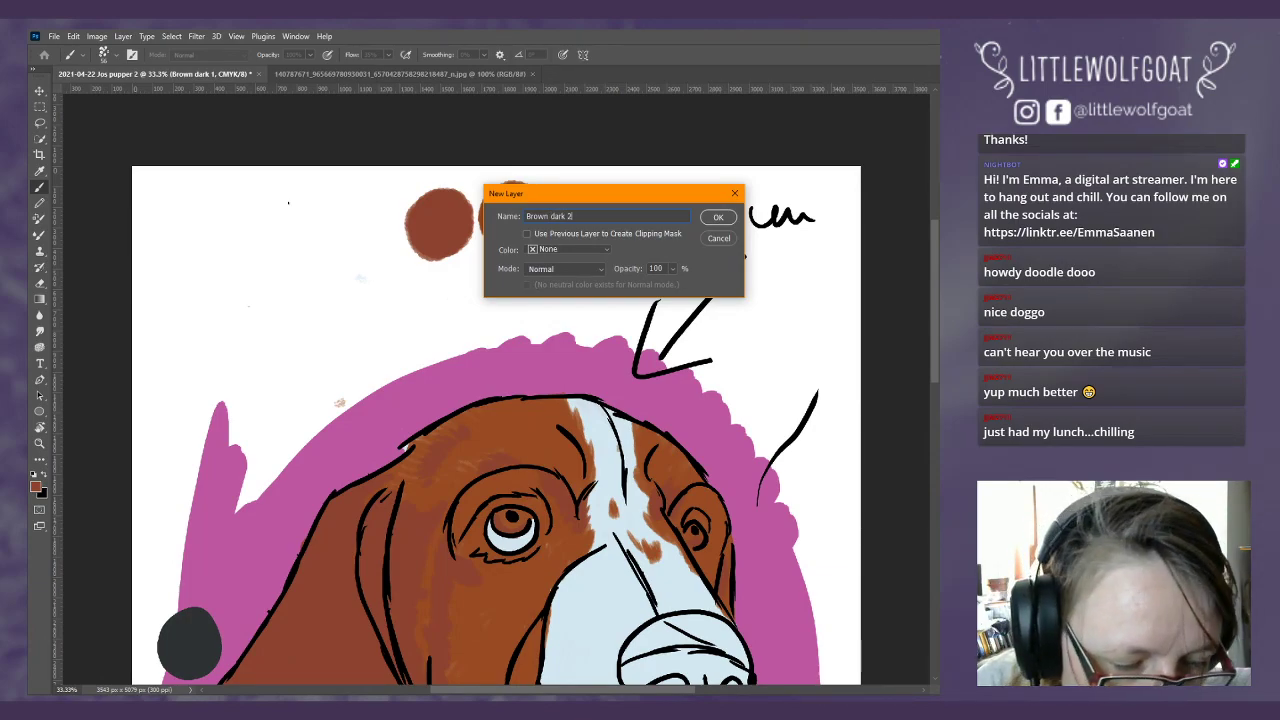
{"action": "key", "text": "Return"}
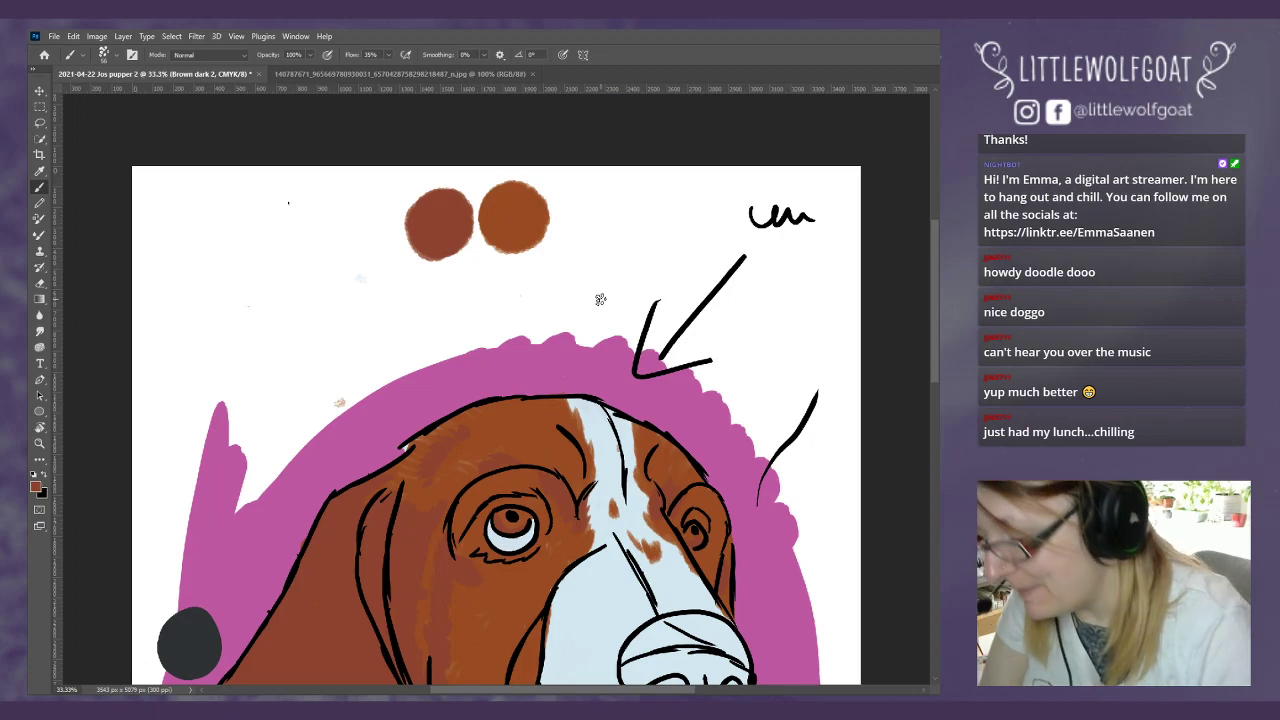
Step: Dab a round brown test swatch above the beagle's head, below the existing swatches
{"action": "mouse_move", "coordinate": [495, 307]}
{"action": "left_mouse_down"}
{"action": "mouse_move", "coordinate": [488, 320]}
{"action": "mouse_move", "coordinate": [474, 306]}
{"action": "mouse_move", "coordinate": [500, 303]}
{"action": "mouse_move", "coordinate": [505, 325]}
{"action": "mouse_move", "coordinate": [470, 310]}
{"action": "mouse_move", "coordinate": [491, 306]}
{"action": "left_mouse_up"}
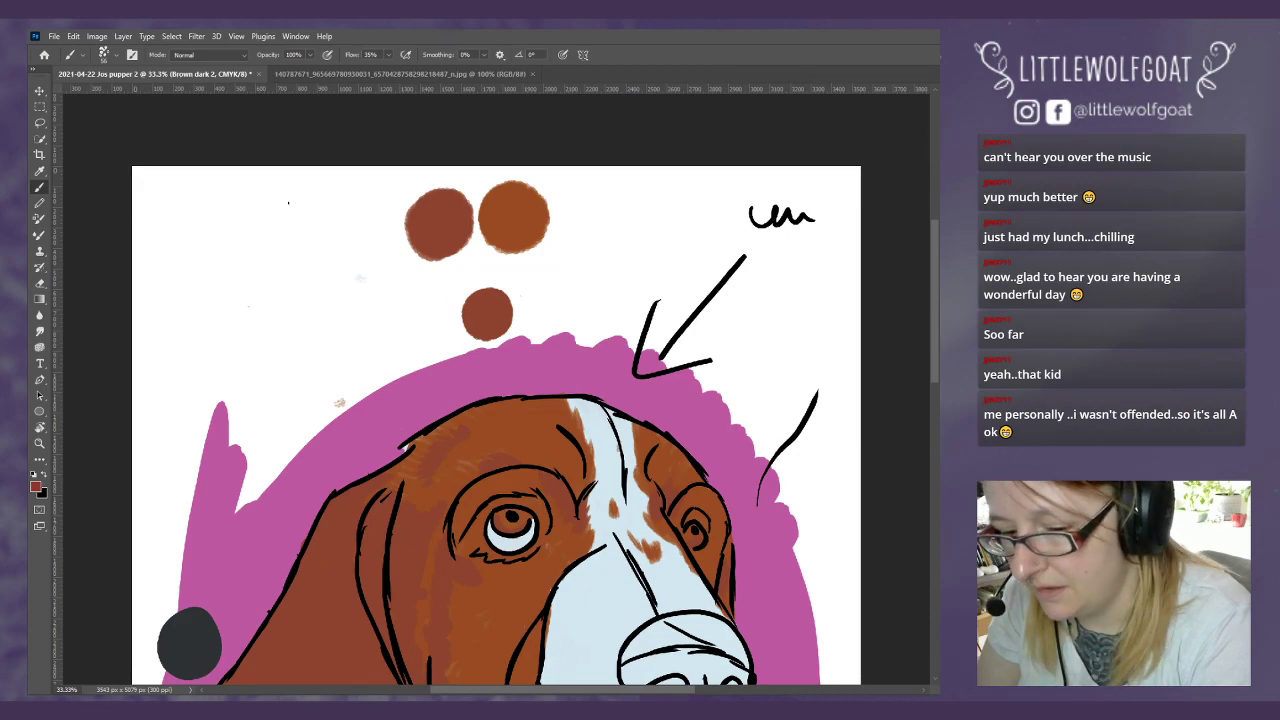
Step: Paint a reddish-brown swatch with a small blue dab and smudge them together
{"action": "mouse_move", "coordinate": [658, 212]}
{"action": "left_mouse_down"}
{"action": "mouse_move", "coordinate": [668, 232]}
{"action": "mouse_move", "coordinate": [652, 245]}
{"action": "mouse_move", "coordinate": [664, 212]}
{"action": "mouse_move", "coordinate": [660, 254]}
{"action": "mouse_move", "coordinate": [676, 253]}
{"action": "left_mouse_up"}
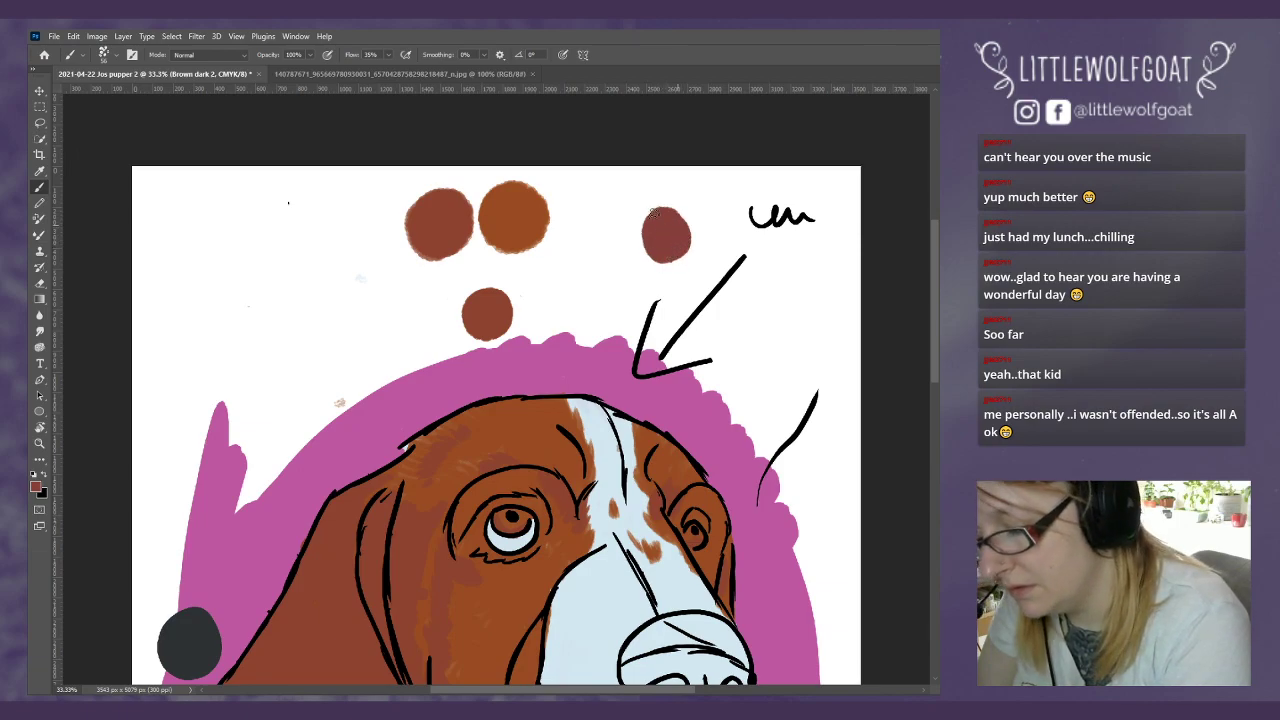
{"action": "mouse_move", "coordinate": [648, 212]}
{"action": "left_mouse_down"}
{"action": "mouse_move", "coordinate": [652, 255]}
{"action": "mouse_move", "coordinate": [676, 262]}
{"action": "left_mouse_up"}
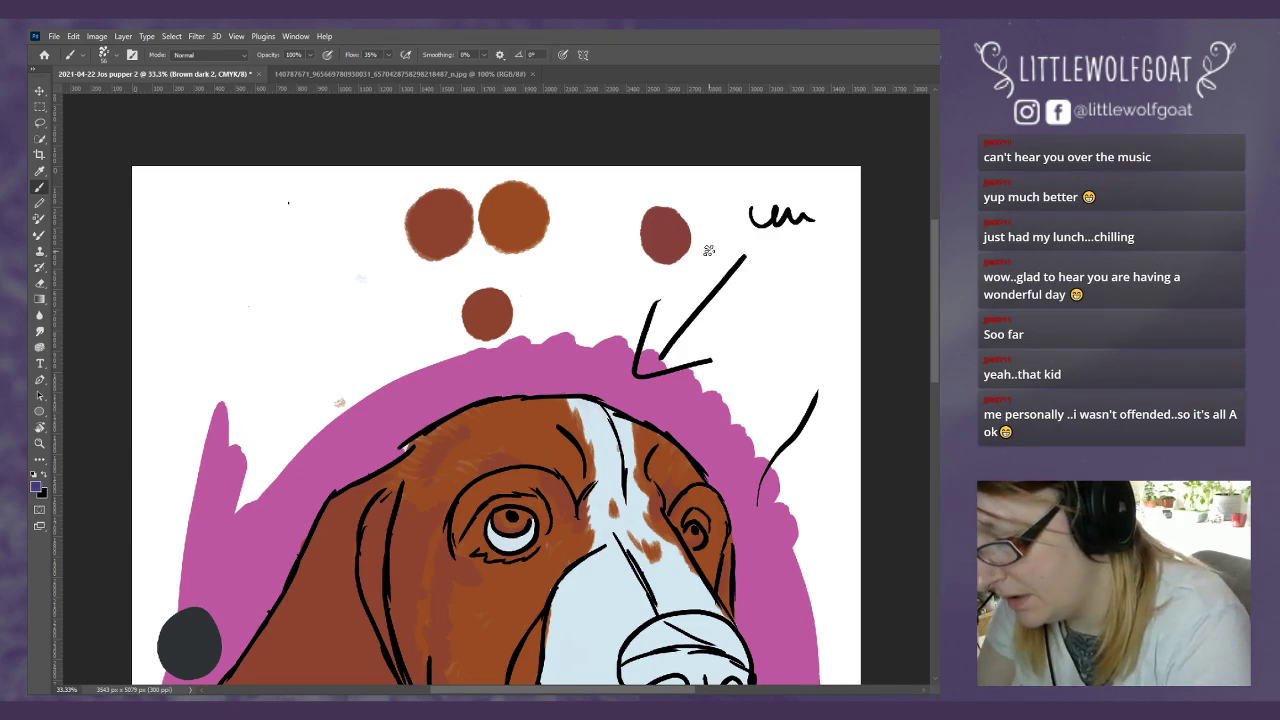
{"action": "left_click_drag", "start_coordinate": [710, 248], "coordinate": [684, 270]}
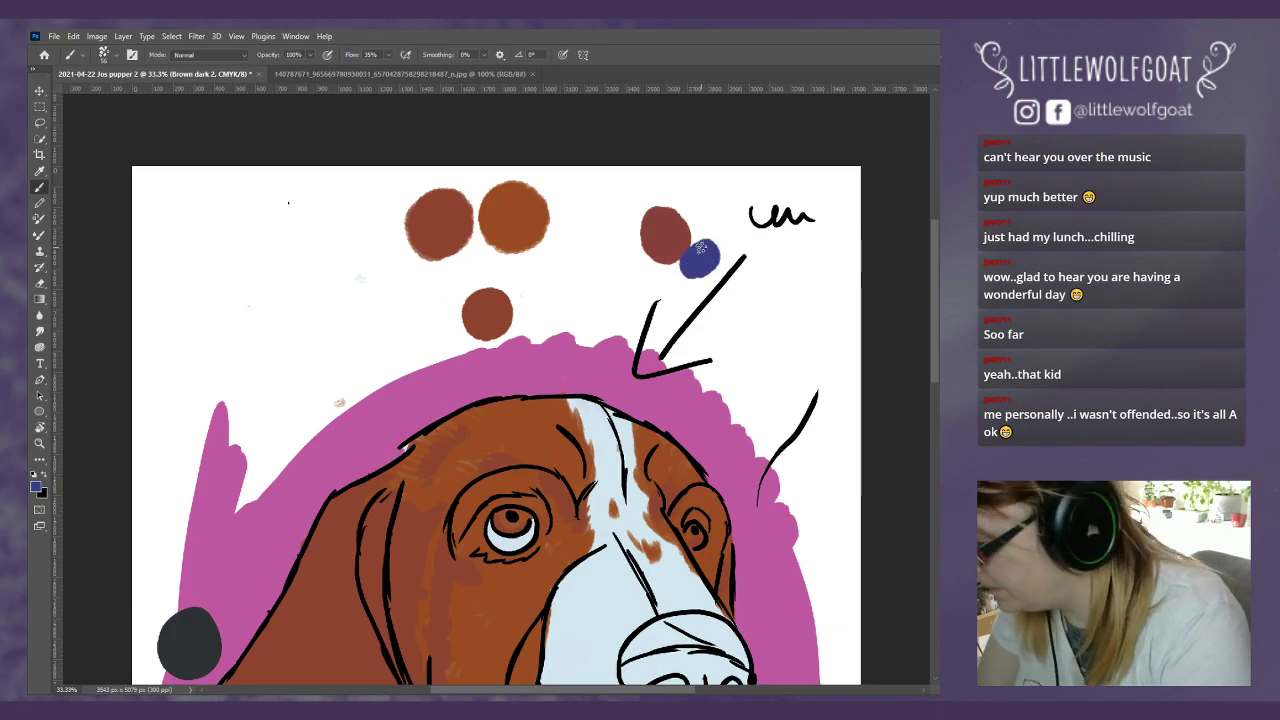
{"action": "left_click", "coordinate": [40, 331]}
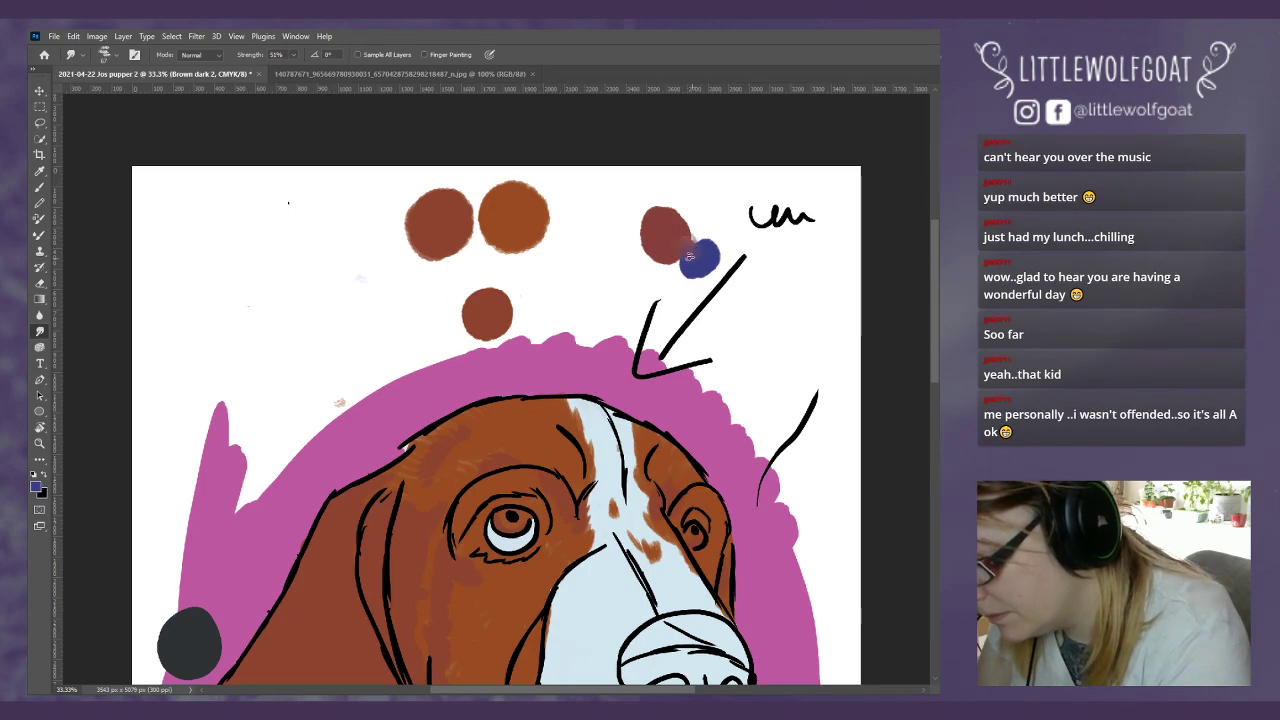
{"action": "mouse_move", "coordinate": [689, 257]}
{"action": "left_mouse_down"}
{"action": "mouse_move", "coordinate": [673, 246]}
{"action": "mouse_move", "coordinate": [699, 250]}
{"action": "mouse_move", "coordinate": [675, 246]}
{"action": "mouse_move", "coordinate": [695, 269]}
{"action": "mouse_move", "coordinate": [690, 239]}
{"action": "mouse_move", "coordinate": [692, 274]}
{"action": "mouse_move", "coordinate": [707, 260]}
{"action": "left_mouse_up"}
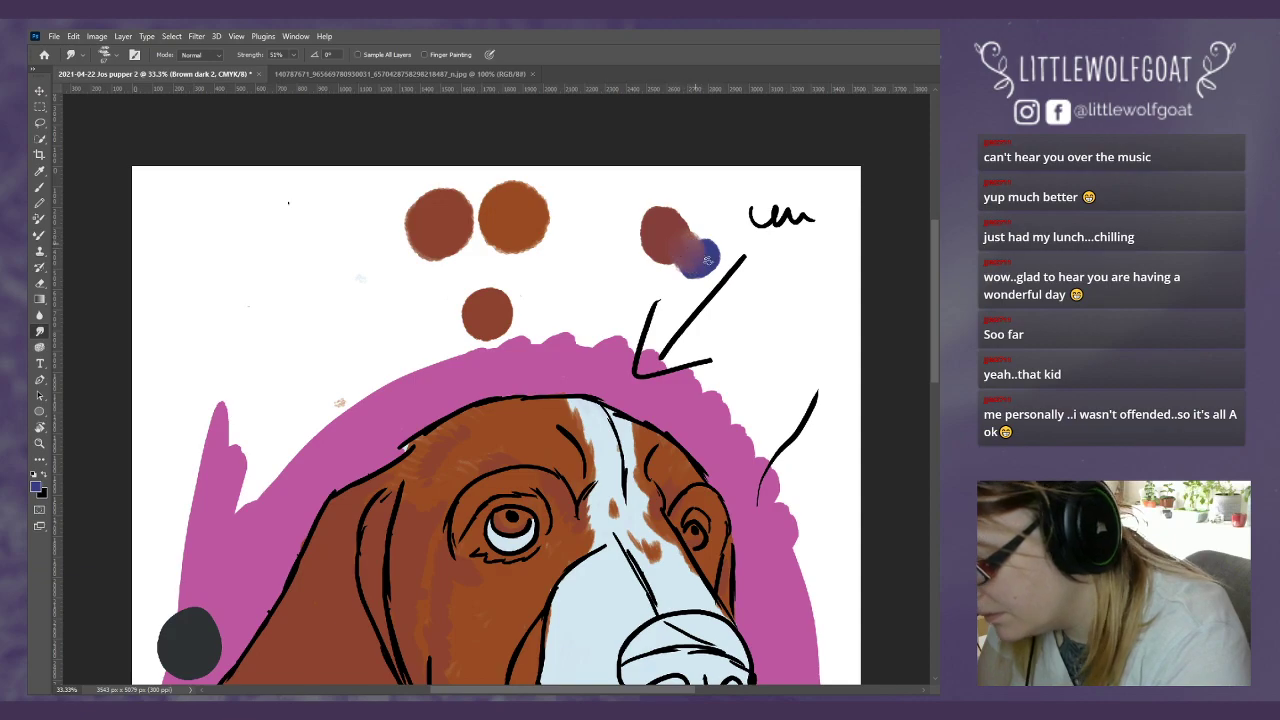
Step: Sample the blended purple-brown colour and paint a test dab near the top
{"action": "left_click", "coordinate": [40, 171]}
{"action": "left_click", "coordinate": [696, 237]}
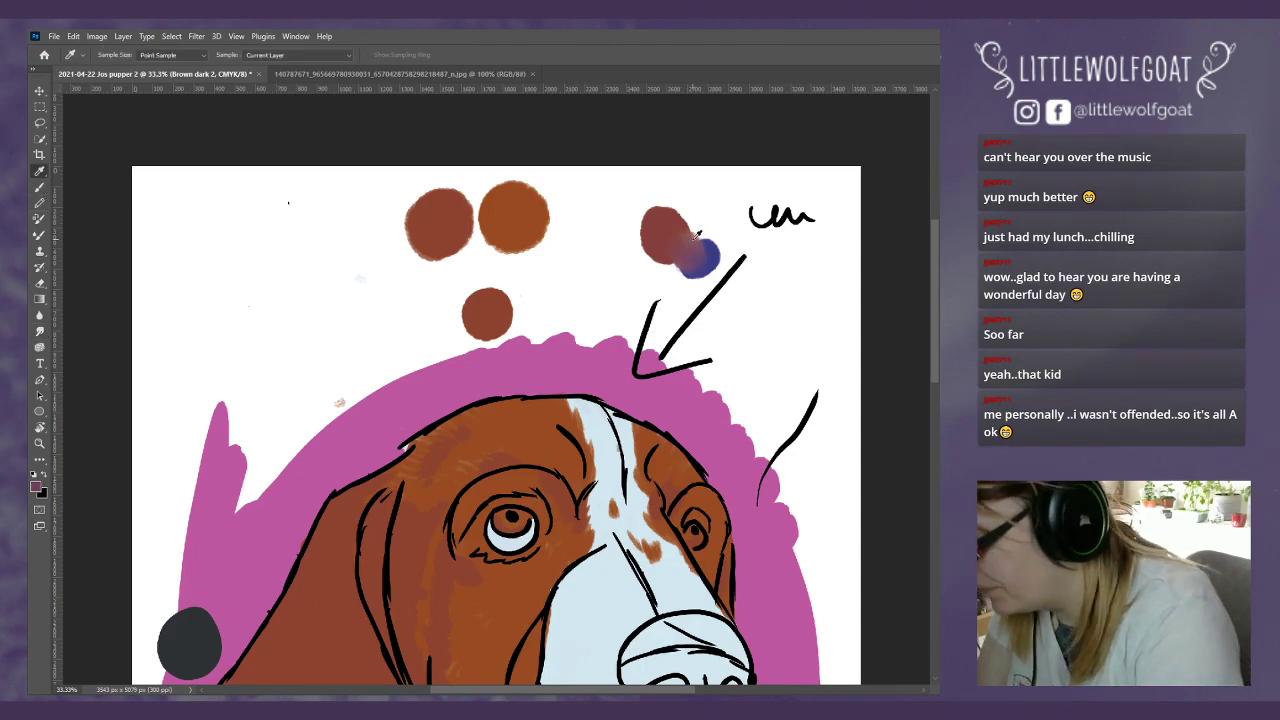
{"action": "left_click", "coordinate": [40, 188]}
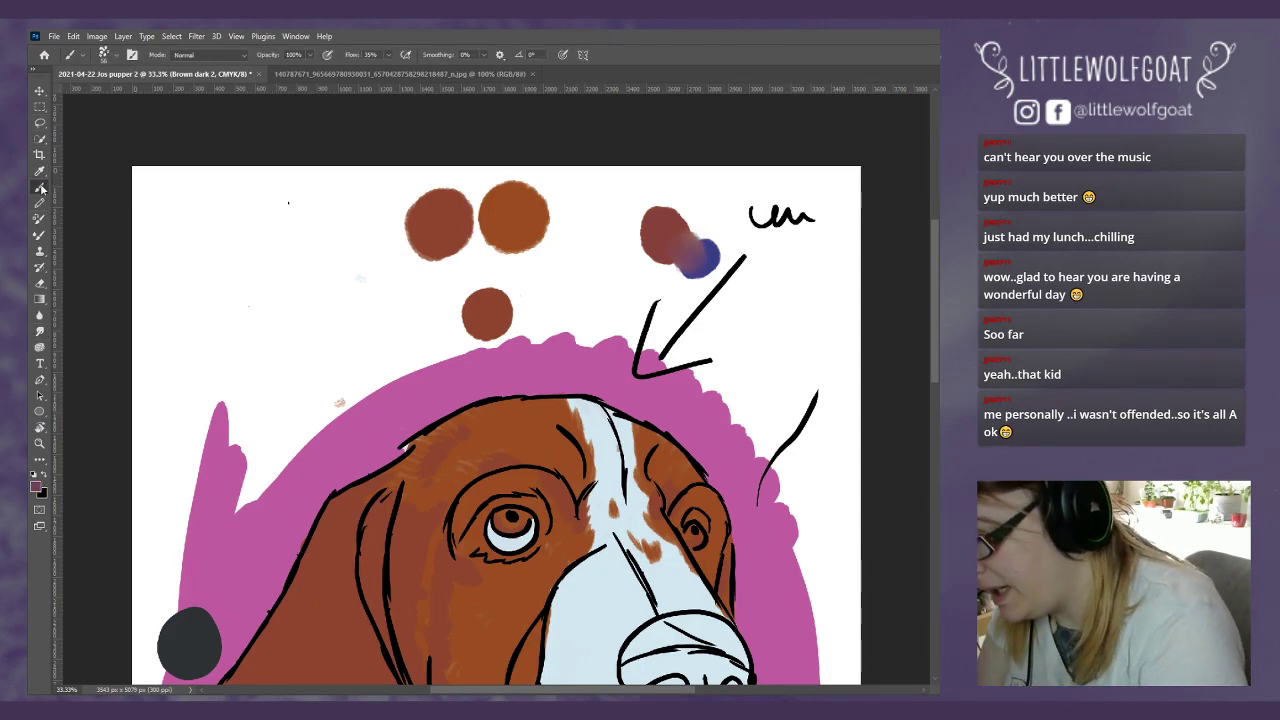
{"action": "left_click_drag", "start_coordinate": [718, 195], "coordinate": [722, 197]}
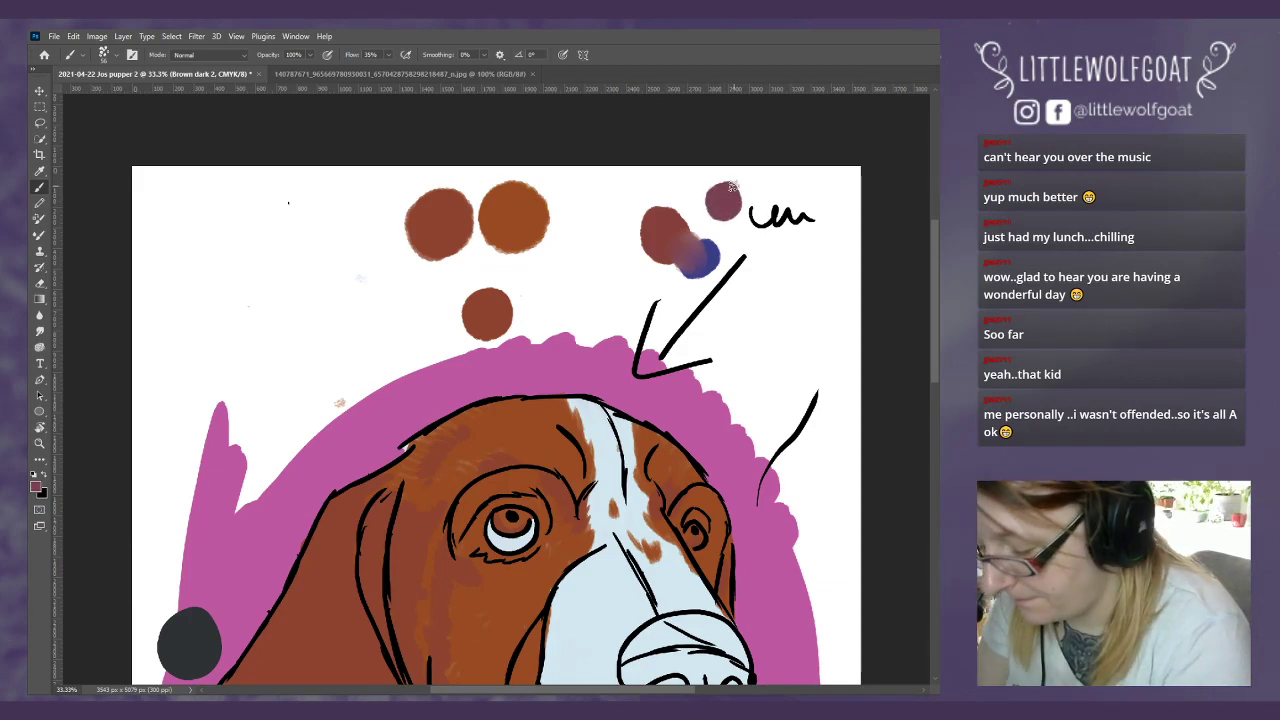
{"action": "scroll", "coordinate": [732, 187], "scroll_direction": "down", "scroll_amount": 3}
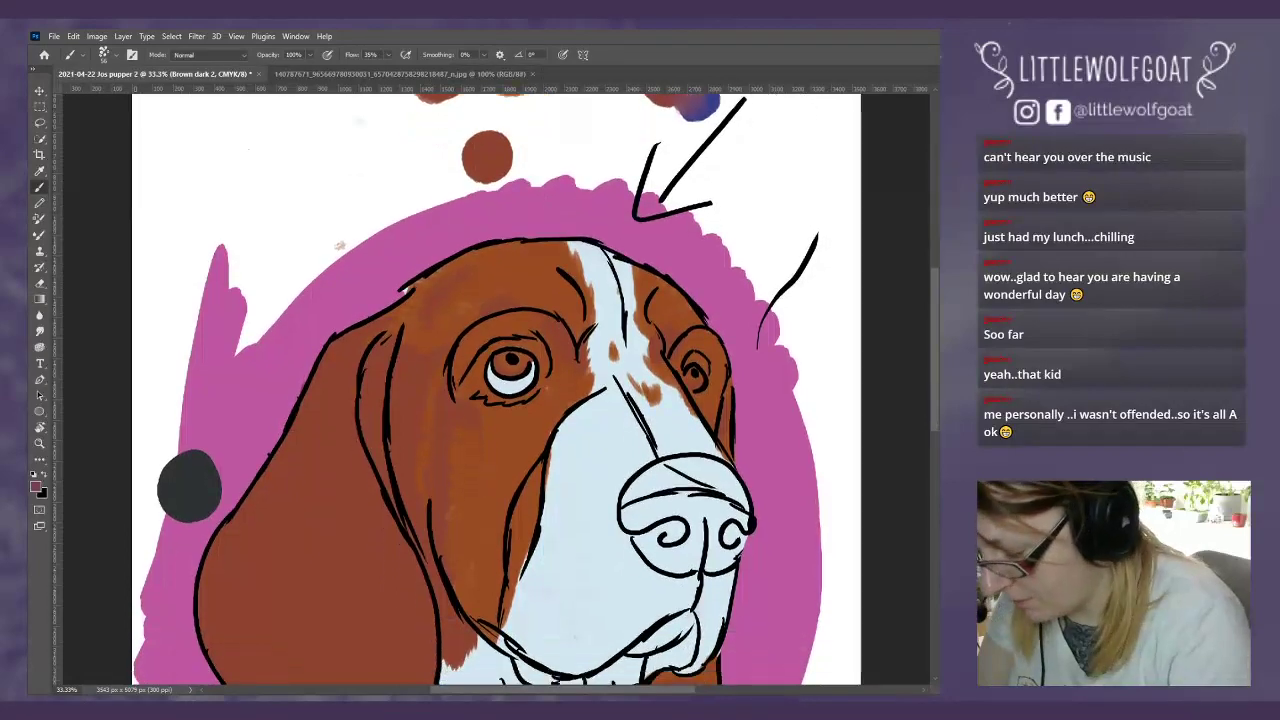
{"action": "scroll", "coordinate": [937, 411], "scroll_direction": "down", "scroll_amount": 2}
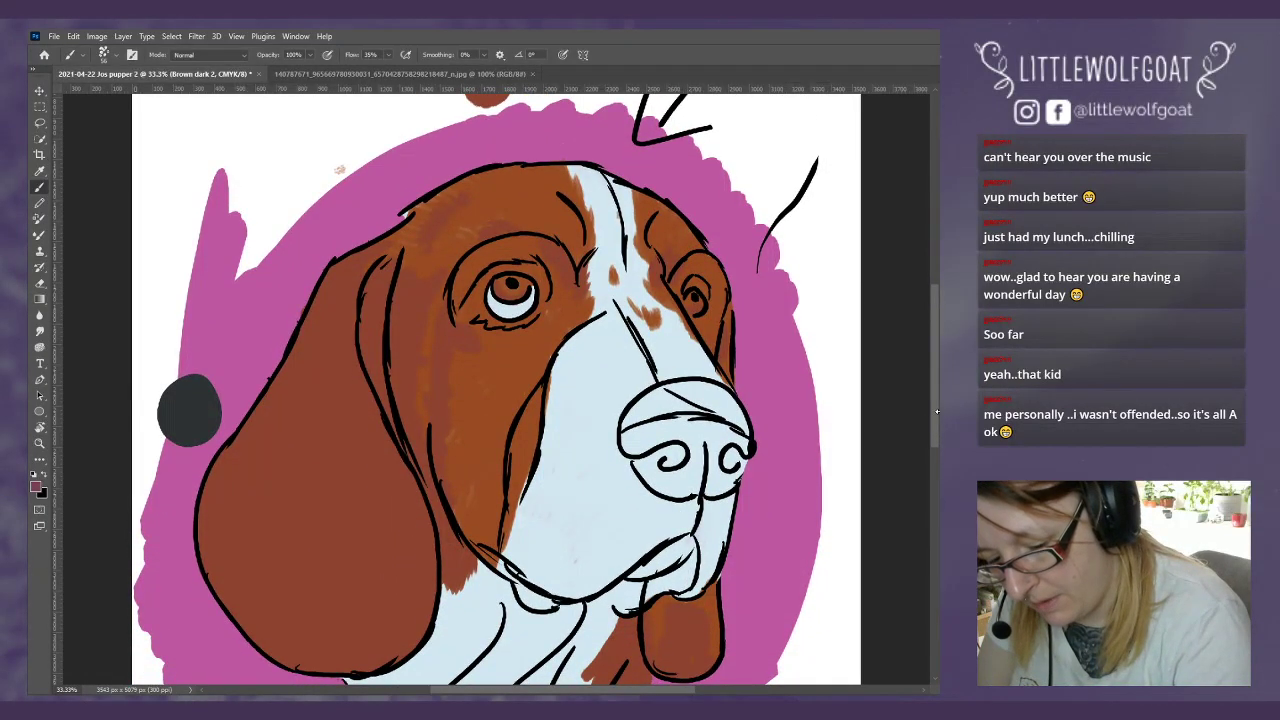
{"action": "scroll", "coordinate": [931, 332], "scroll_direction": "up", "scroll_amount": 2}
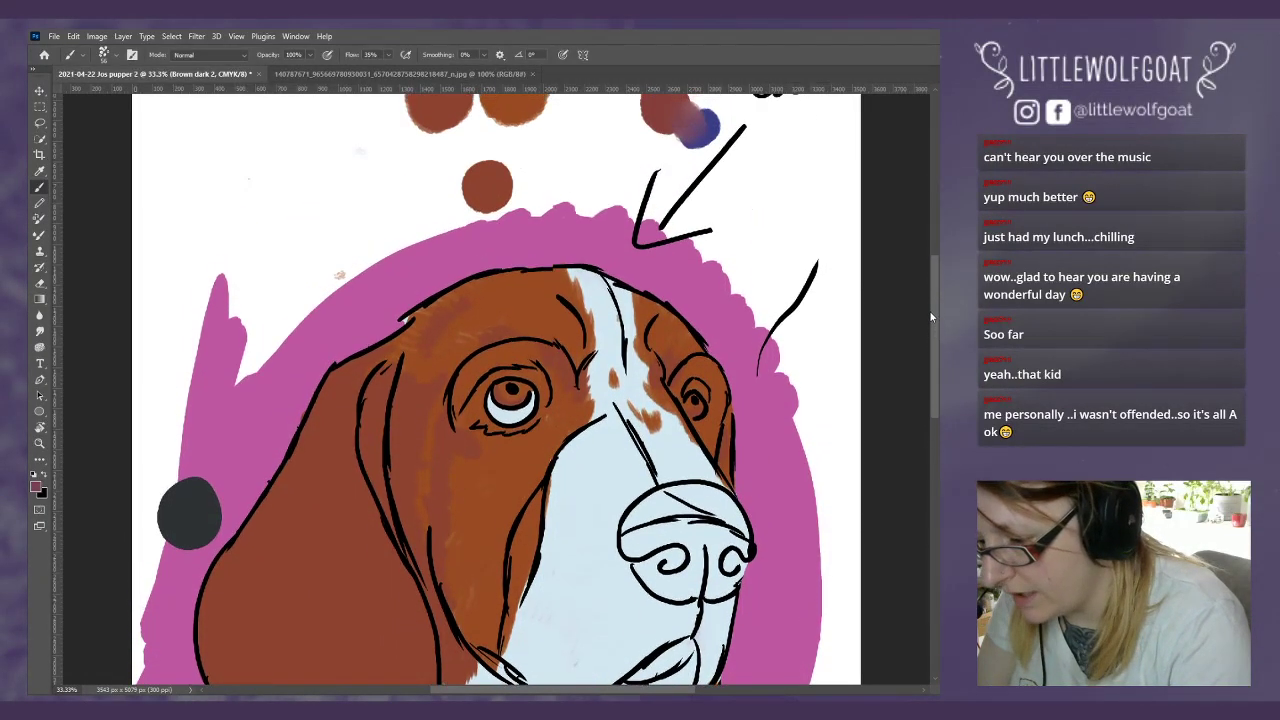
{"action": "scroll", "coordinate": [930, 317], "scroll_direction": "up", "scroll_amount": 1}
{"action": "mouse_move", "coordinate": [324, 600]}
{"action": "left_mouse_down"}
{"action": "mouse_move", "coordinate": [312, 645]}
{"action": "mouse_move", "coordinate": [330, 599]}
{"action": "mouse_move", "coordinate": [346, 636]}
{"action": "left_mouse_up"}
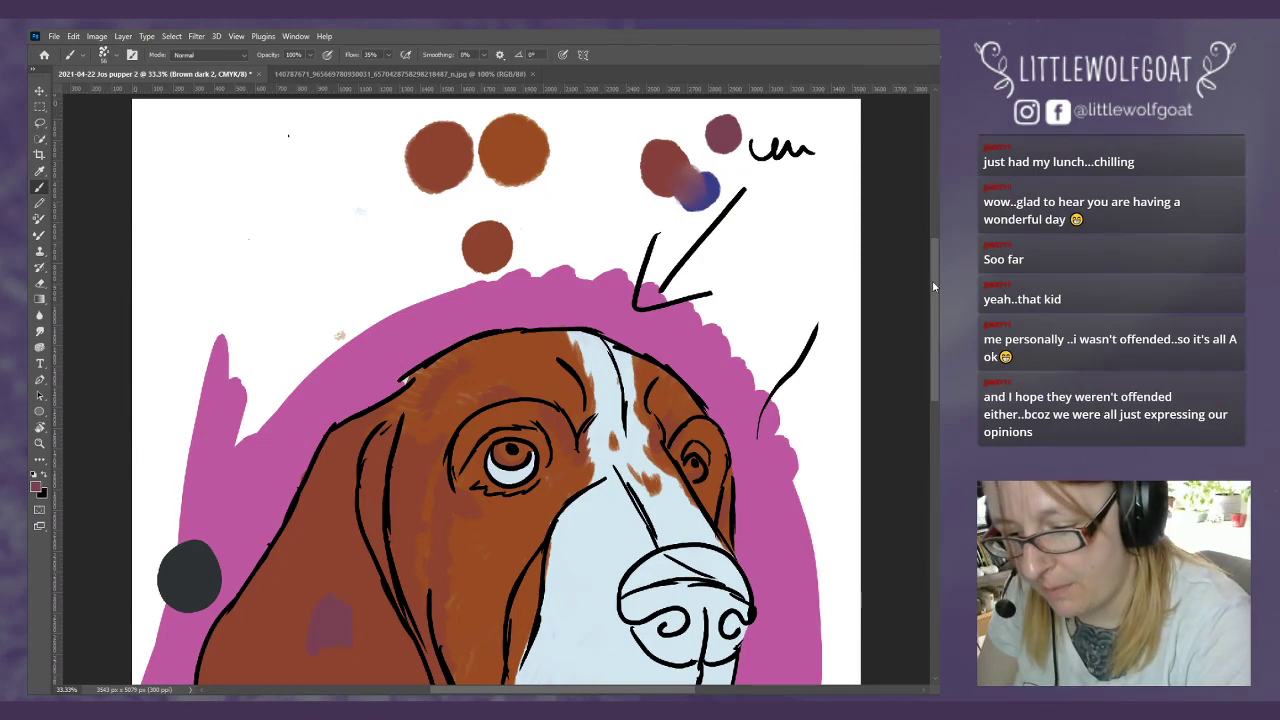
{"action": "mouse_move", "coordinate": [932, 280]}
{"action": "left_mouse_down"}
{"action": "mouse_move", "coordinate": [935, 313]}
{"action": "mouse_move", "coordinate": [935, 262]}
{"action": "left_mouse_up"}
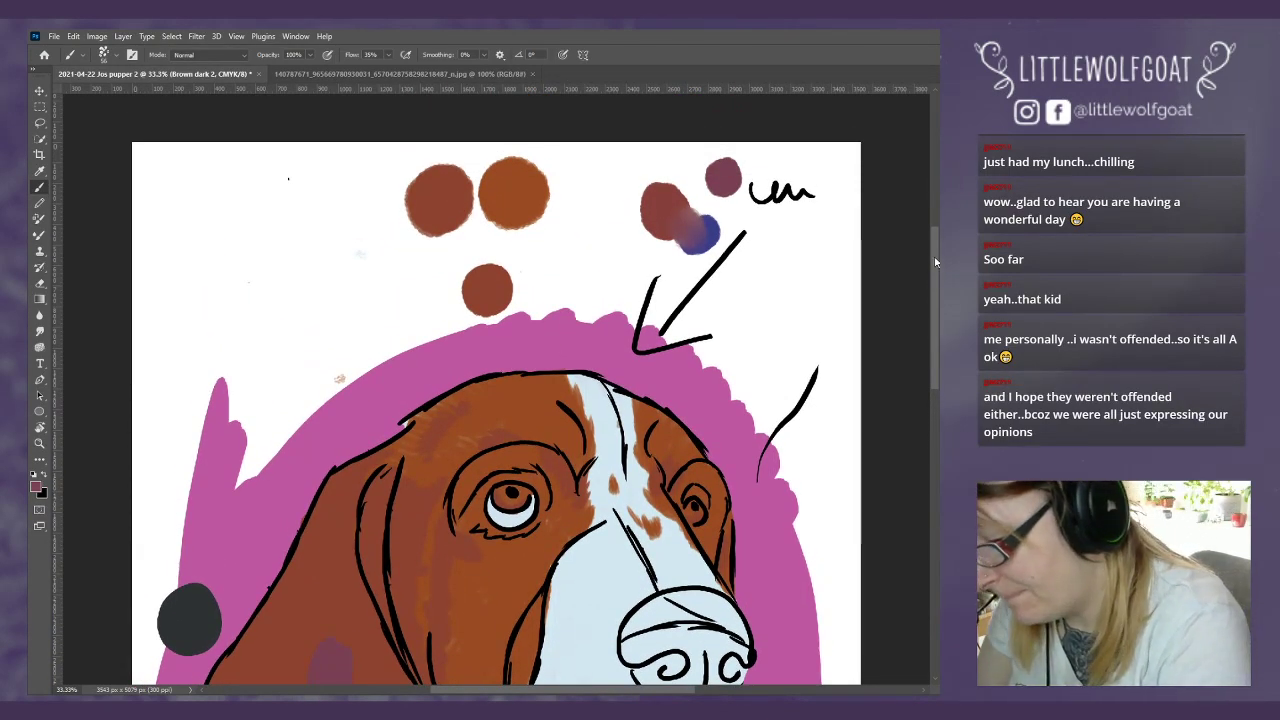
Step: Paint a mauve swatch right of the arrow and a reddish-brown swatch below it
{"action": "mouse_move", "coordinate": [794, 241]}
{"action": "left_mouse_down"}
{"action": "mouse_move", "coordinate": [803, 262]}
{"action": "mouse_move", "coordinate": [782, 231]}
{"action": "mouse_move", "coordinate": [786, 243]}
{"action": "left_mouse_up"}
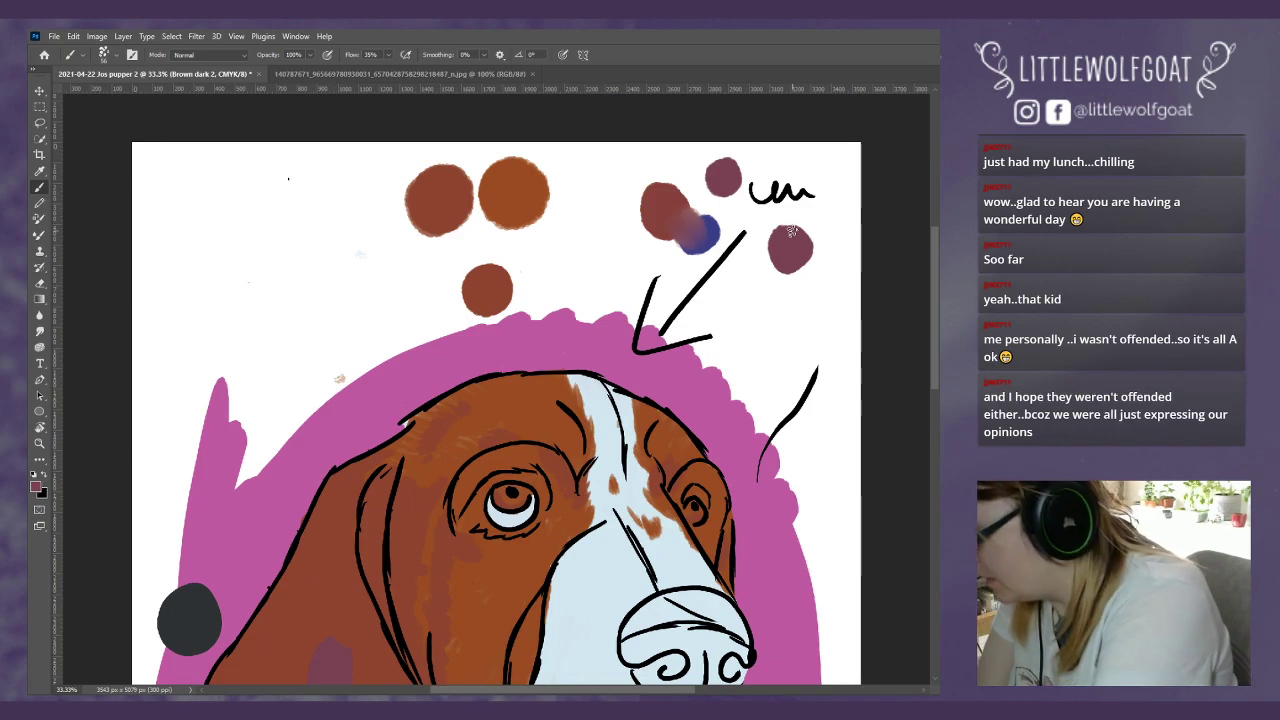
{"action": "left_click", "coordinate": [40, 171]}
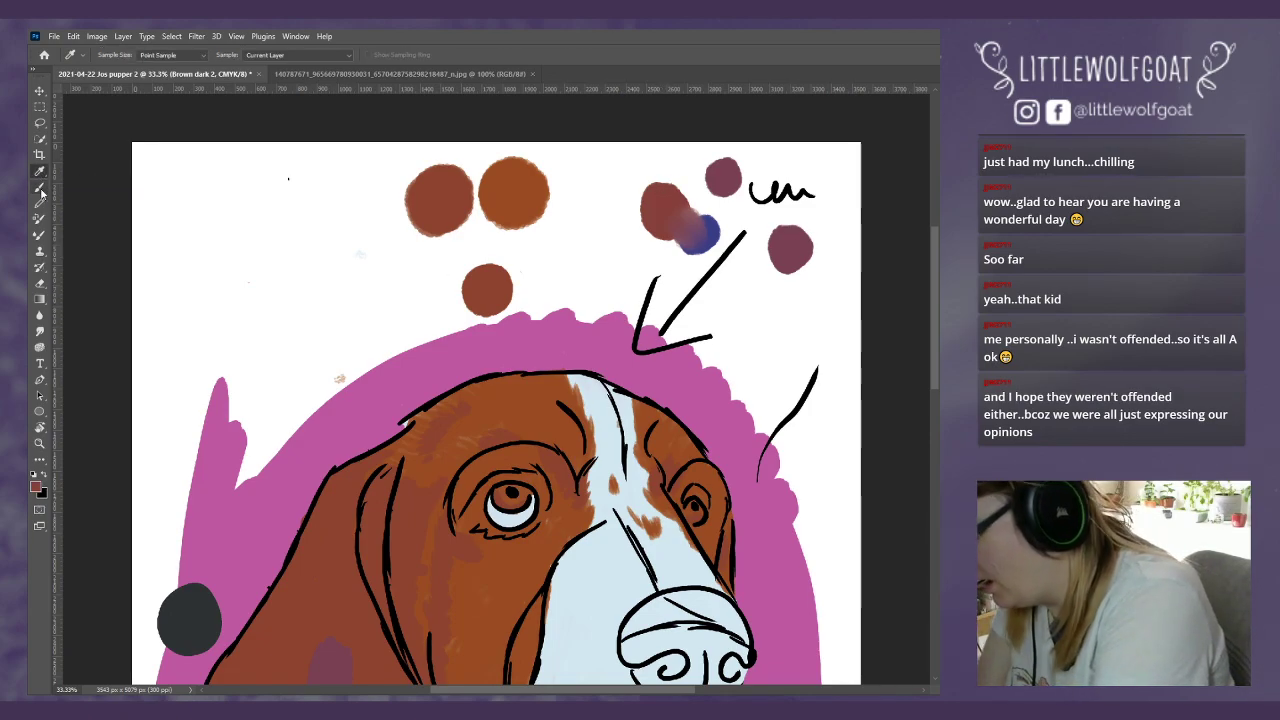
{"action": "key", "text": "b"}
{"action": "left_click_drag", "start_coordinate": [800, 262], "coordinate": [782, 300]}
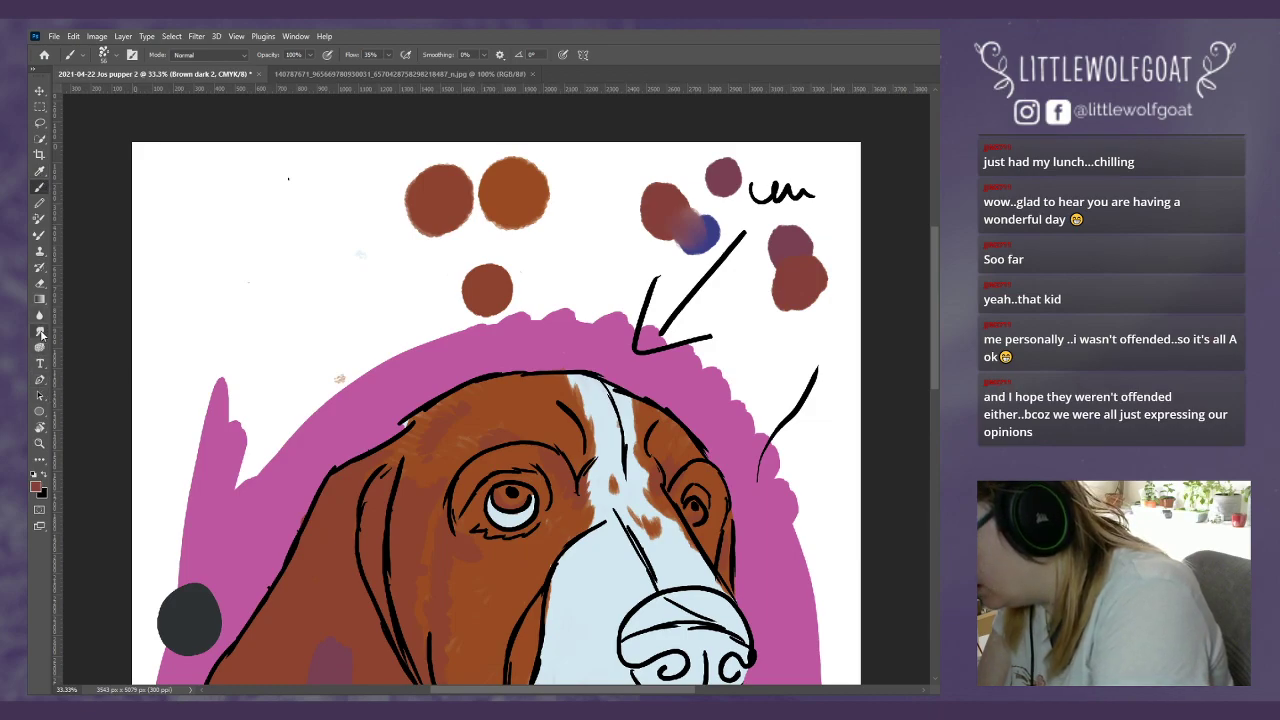
Step: Smudge the mauve and reddish swatches together and paint a small brown dab beneath them
{"action": "left_click", "coordinate": [40, 331]}
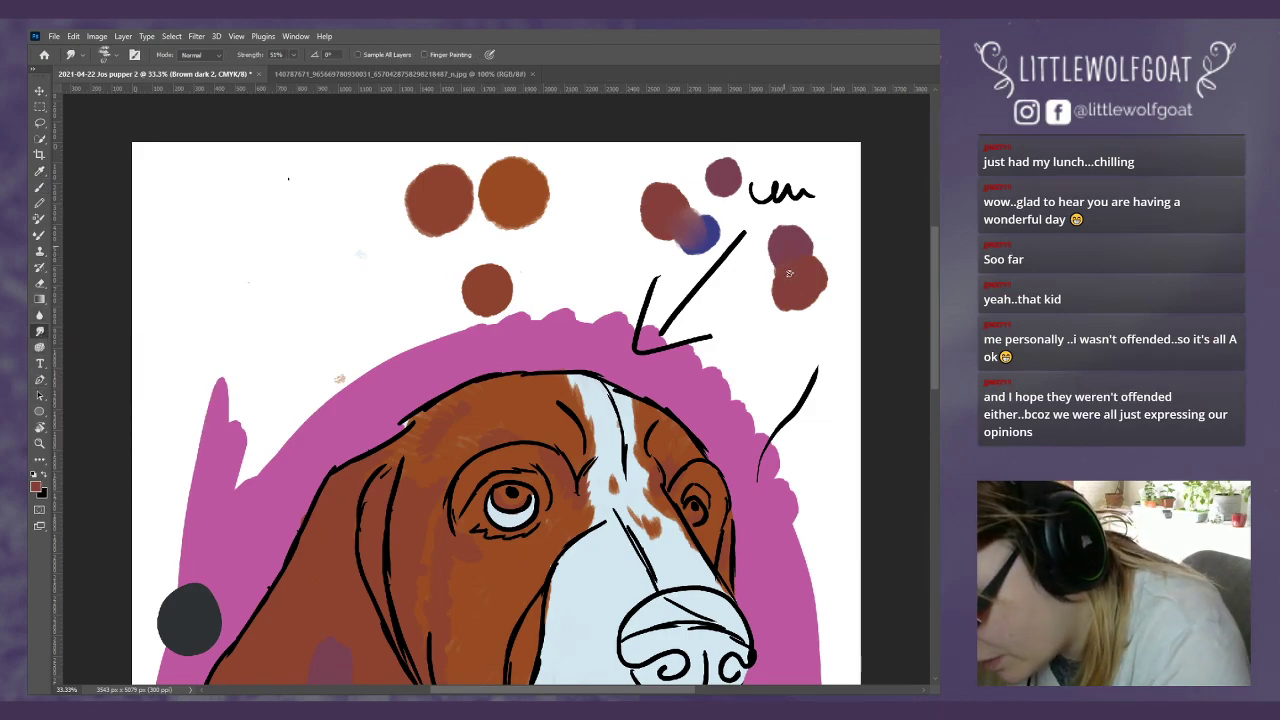
{"action": "mouse_move", "coordinate": [781, 255]}
{"action": "left_mouse_down"}
{"action": "mouse_move", "coordinate": [800, 268]}
{"action": "mouse_move", "coordinate": [803, 249]}
{"action": "left_mouse_up"}
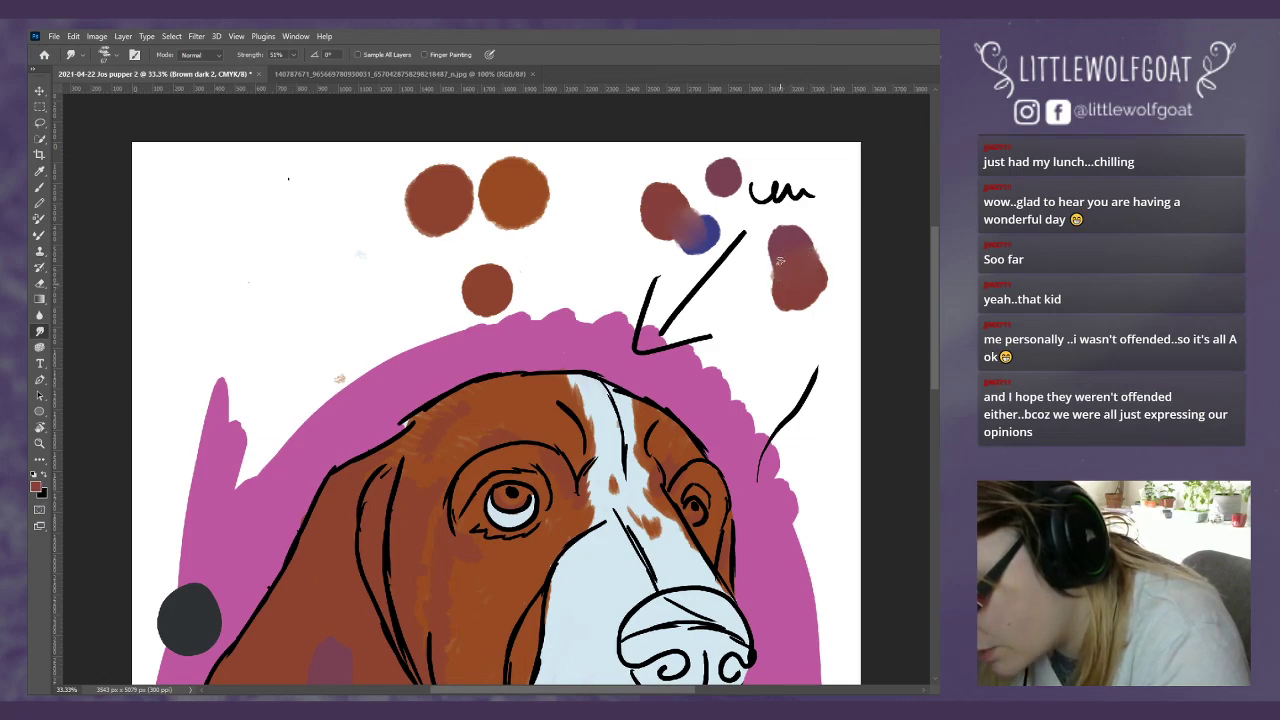
{"action": "left_click", "coordinate": [39, 170]}
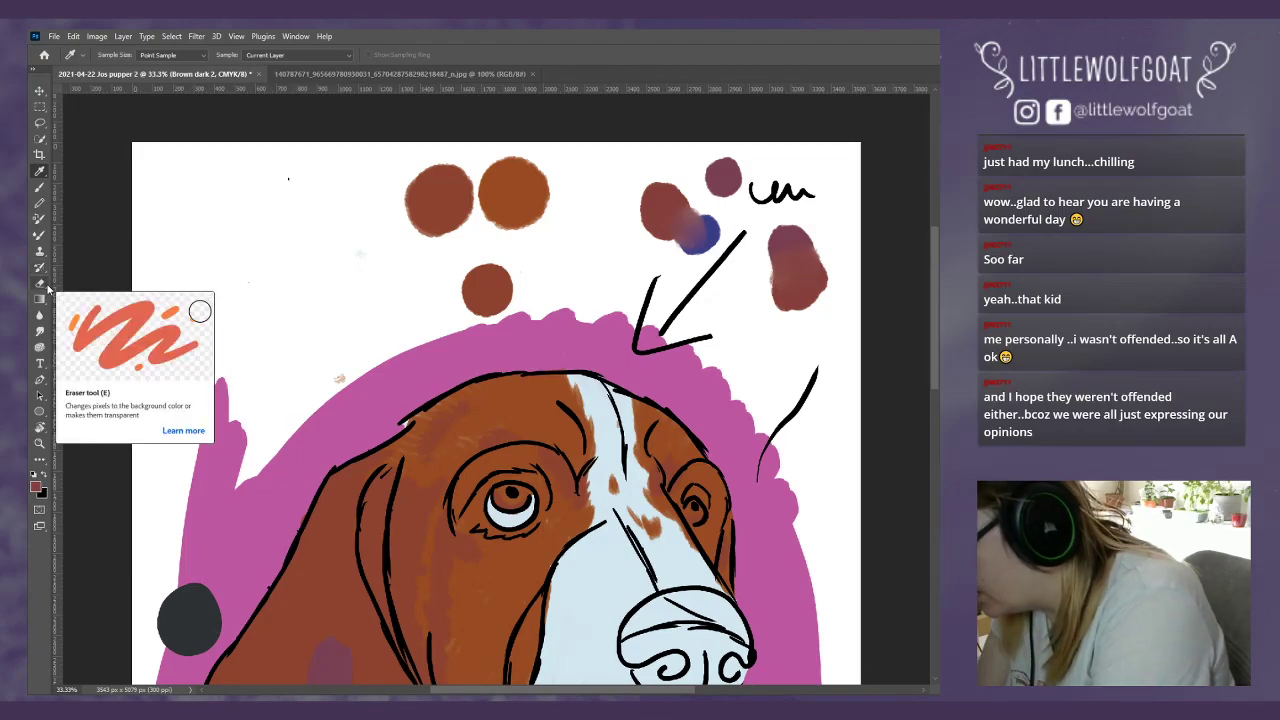
{"action": "left_click", "coordinate": [39, 186]}
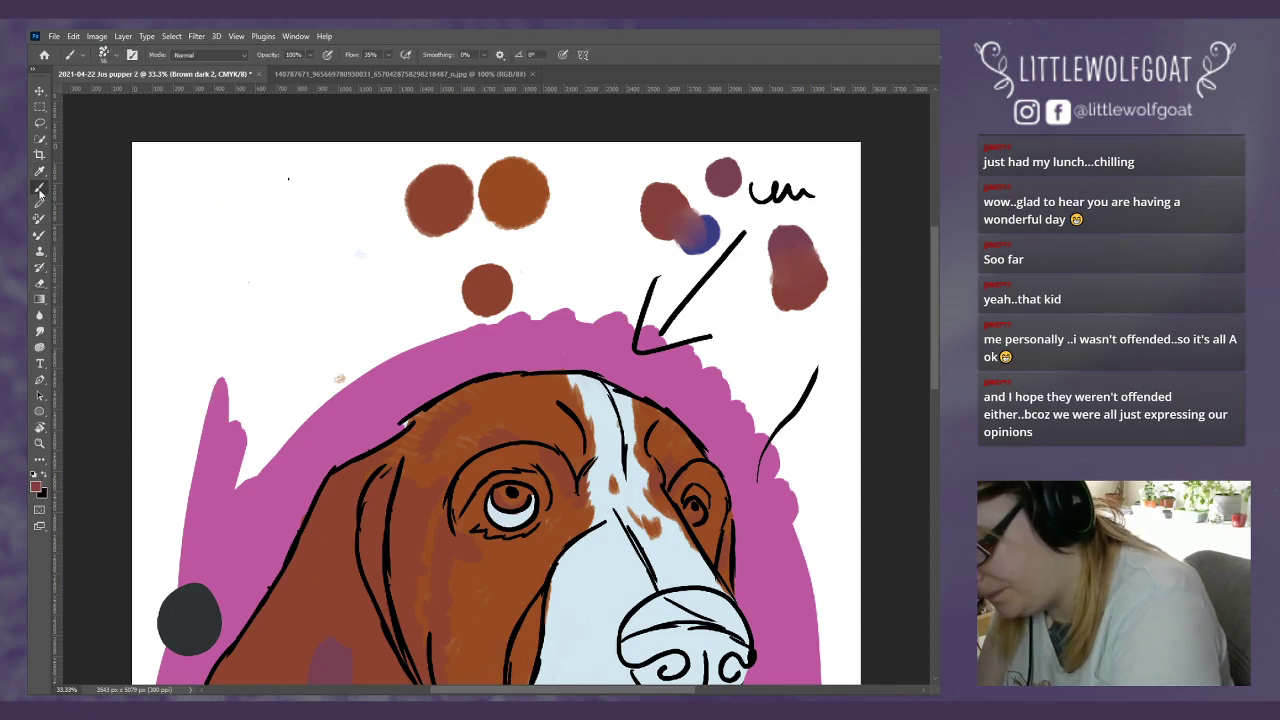
{"action": "left_click_drag", "start_coordinate": [810, 325], "coordinate": [810, 345]}
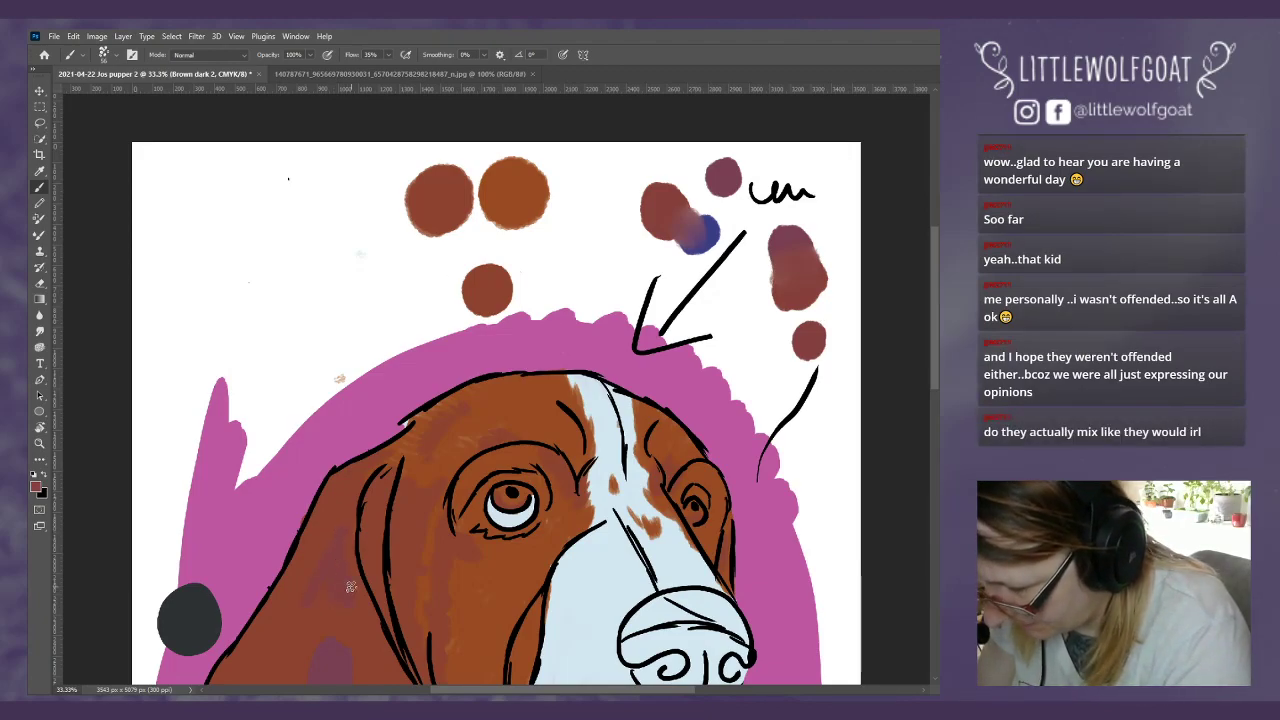
Step: On the Colours layer, paint a darker brown swatch left of the circles and tidy the second circle
{"action": "key", "text": "alt+bracketleft"}
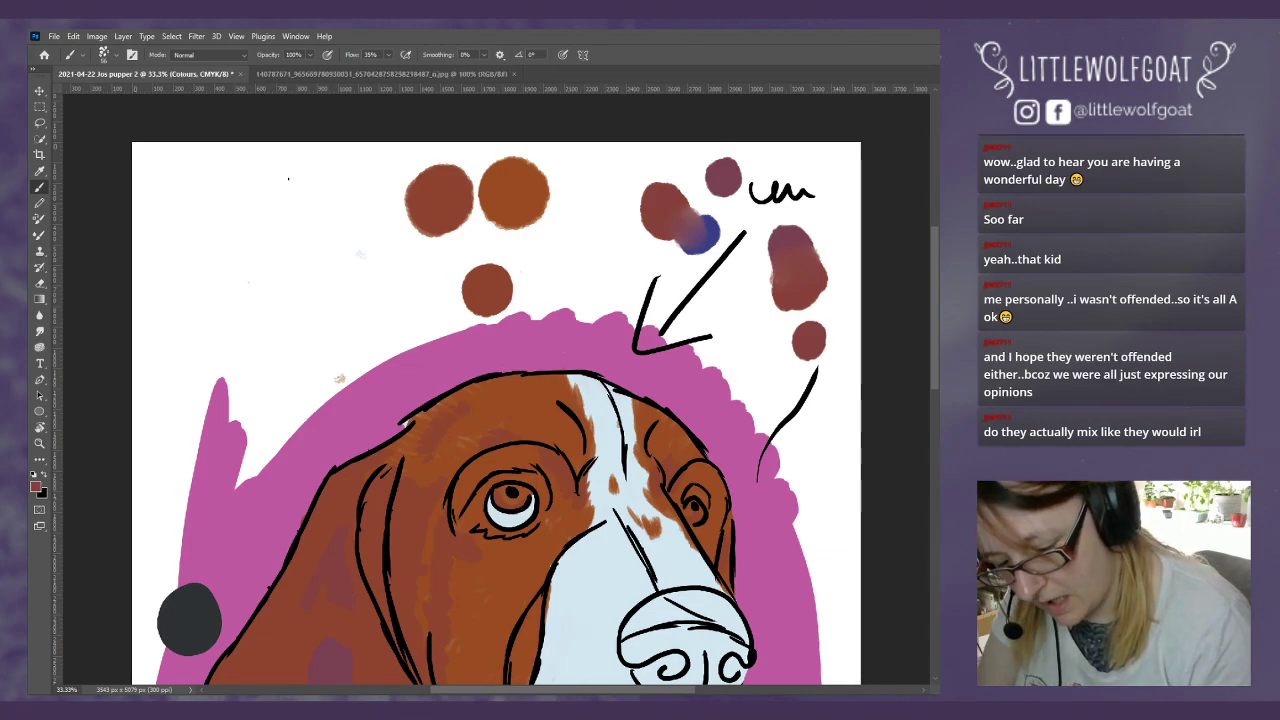
{"action": "mouse_move", "coordinate": [362, 172]}
{"action": "left_mouse_down"}
{"action": "mouse_move", "coordinate": [368, 228]}
{"action": "mouse_move", "coordinate": [387, 200]}
{"action": "mouse_move", "coordinate": [372, 200]}
{"action": "mouse_move", "coordinate": [380, 180]}
{"action": "mouse_move", "coordinate": [395, 222]}
{"action": "mouse_move", "coordinate": [404, 181]}
{"action": "left_mouse_up"}
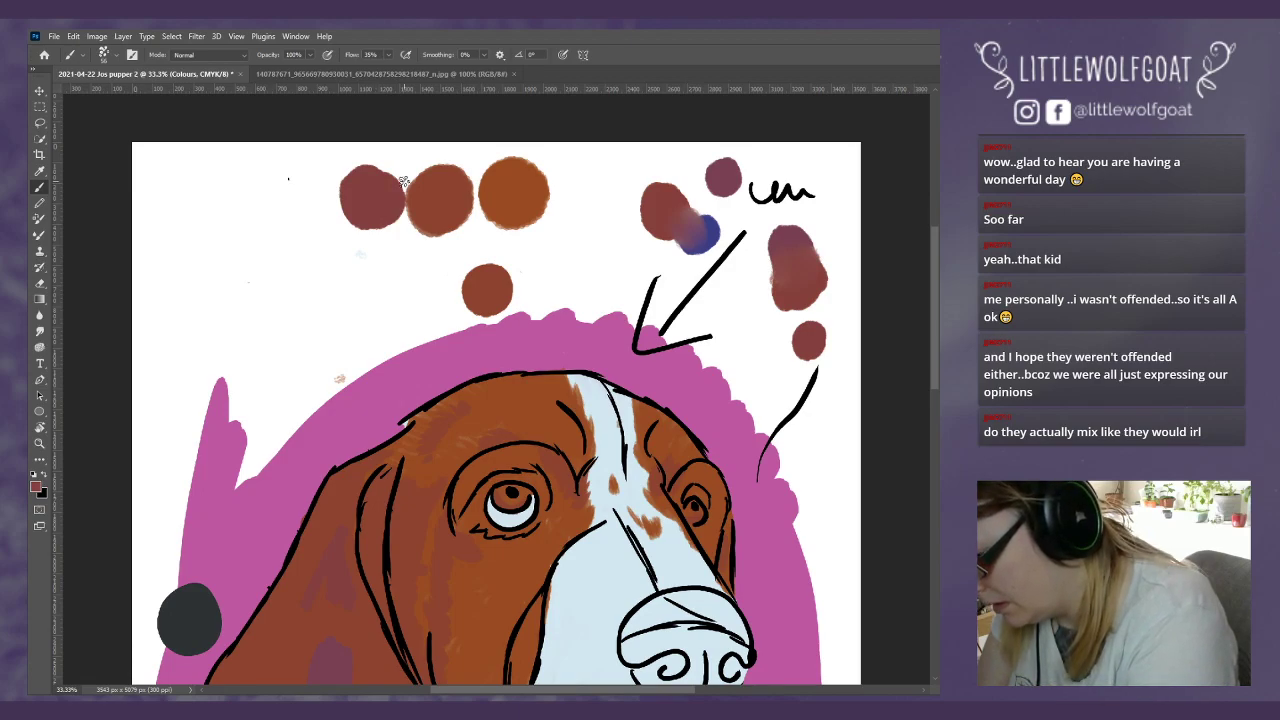
{"action": "left_click_drag", "start_coordinate": [404, 181], "coordinate": [418, 172]}
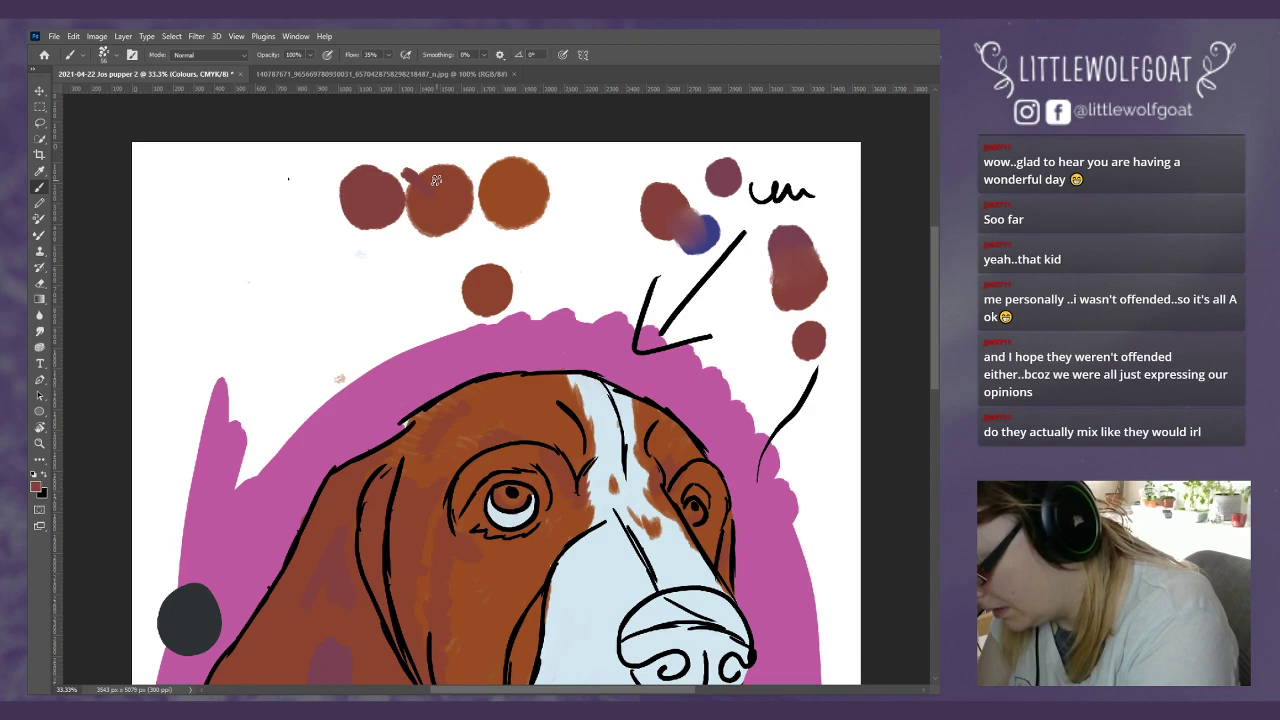
{"action": "left_click_drag", "start_coordinate": [932, 331], "coordinate": [931, 384]}
Step: On the Brown dark 2 layer, erase stray paint from the left ear, then return to the Brush
{"action": "left_click", "coordinate": [40, 283]}
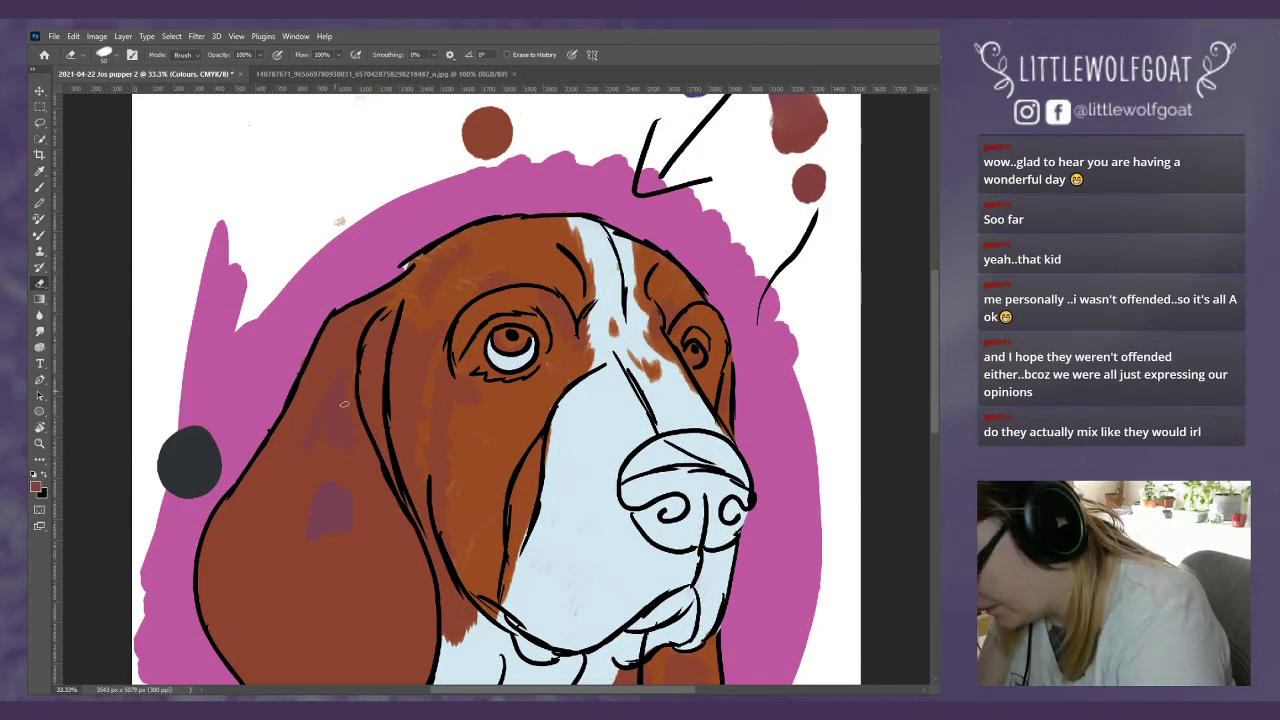
{"action": "left_click", "coordinate": [337, 442], "text": "ctrl"}
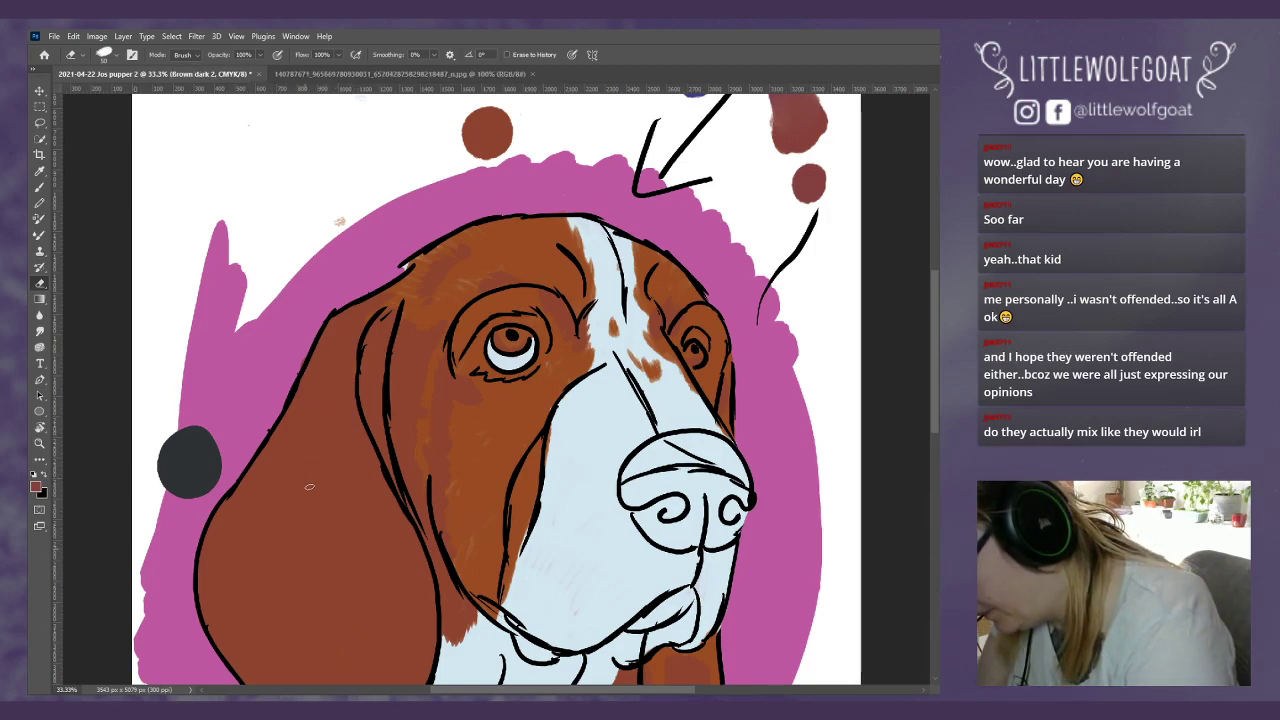
{"action": "left_click_drag", "start_coordinate": [309, 487], "coordinate": [335, 432]}
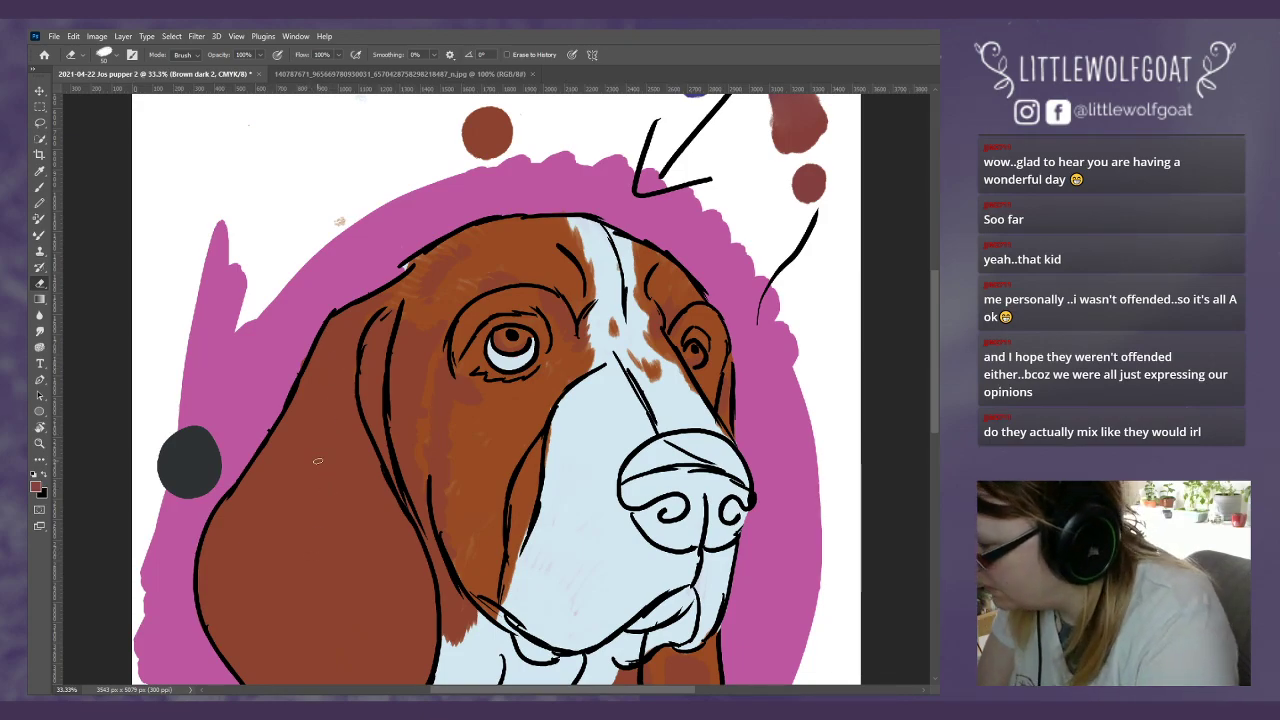
{"action": "left_click", "coordinate": [40, 184]}
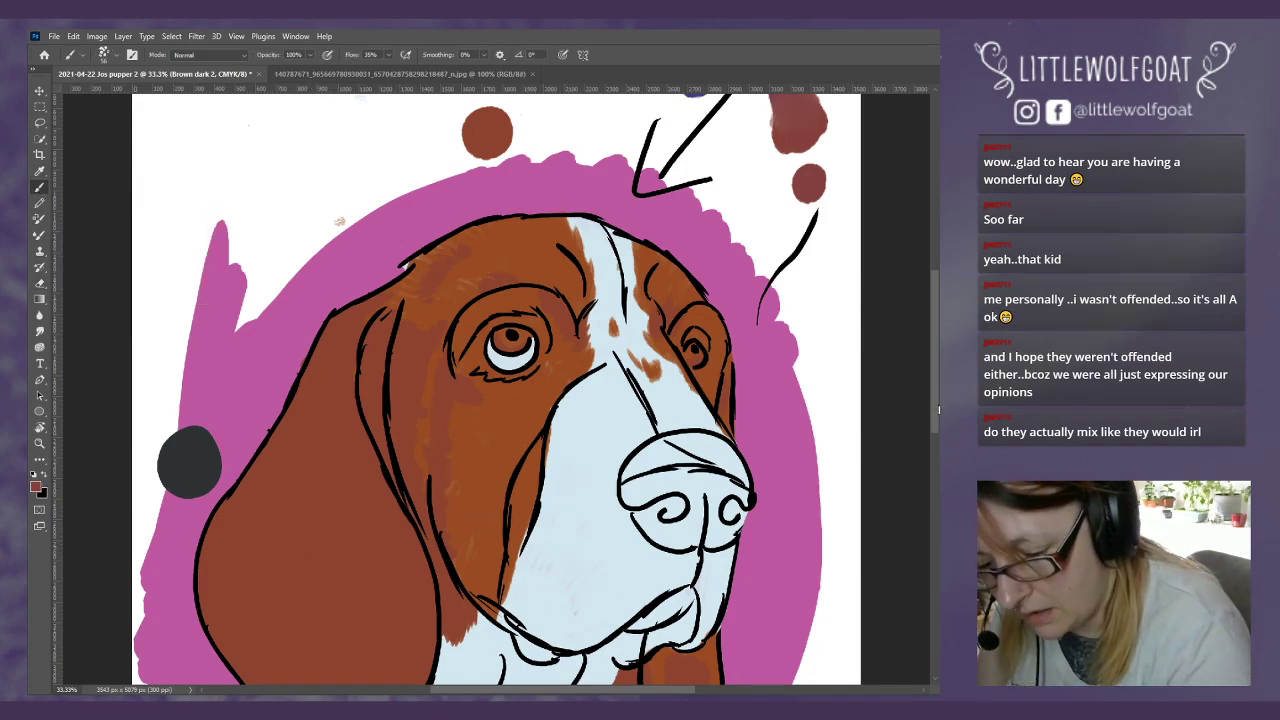
{"action": "left_click_drag", "start_coordinate": [935, 411], "coordinate": [930, 353]}
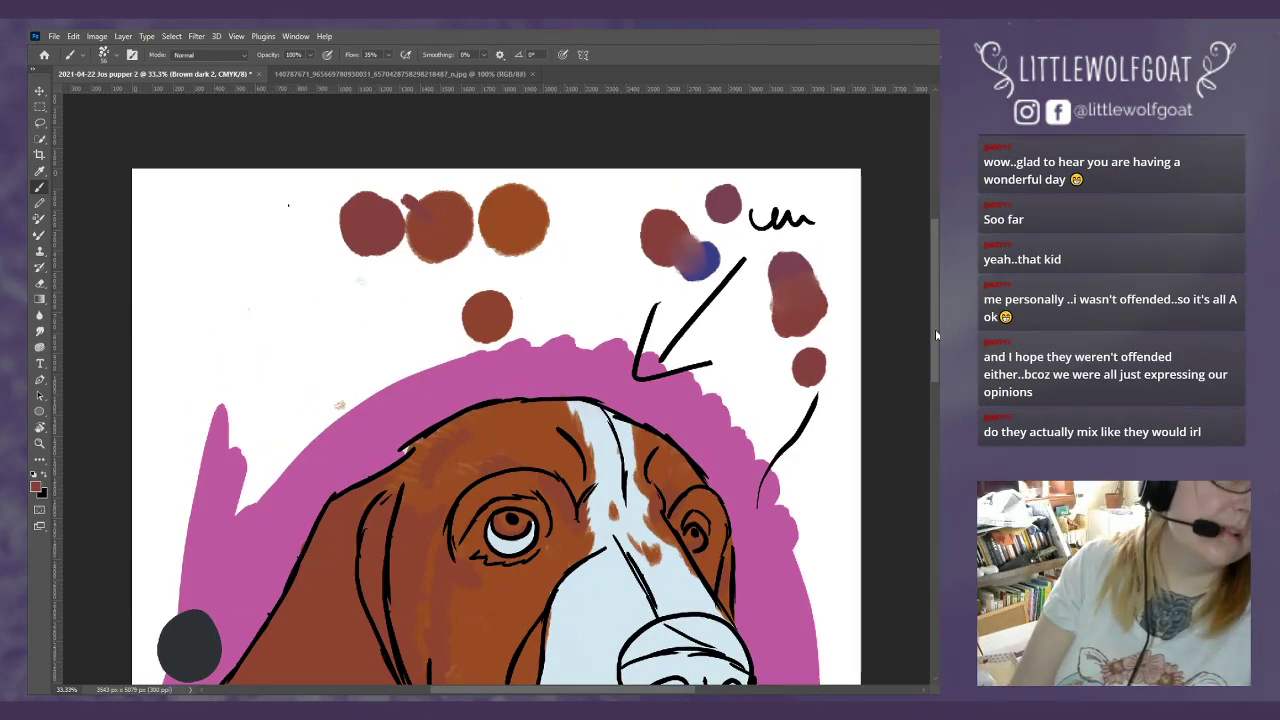
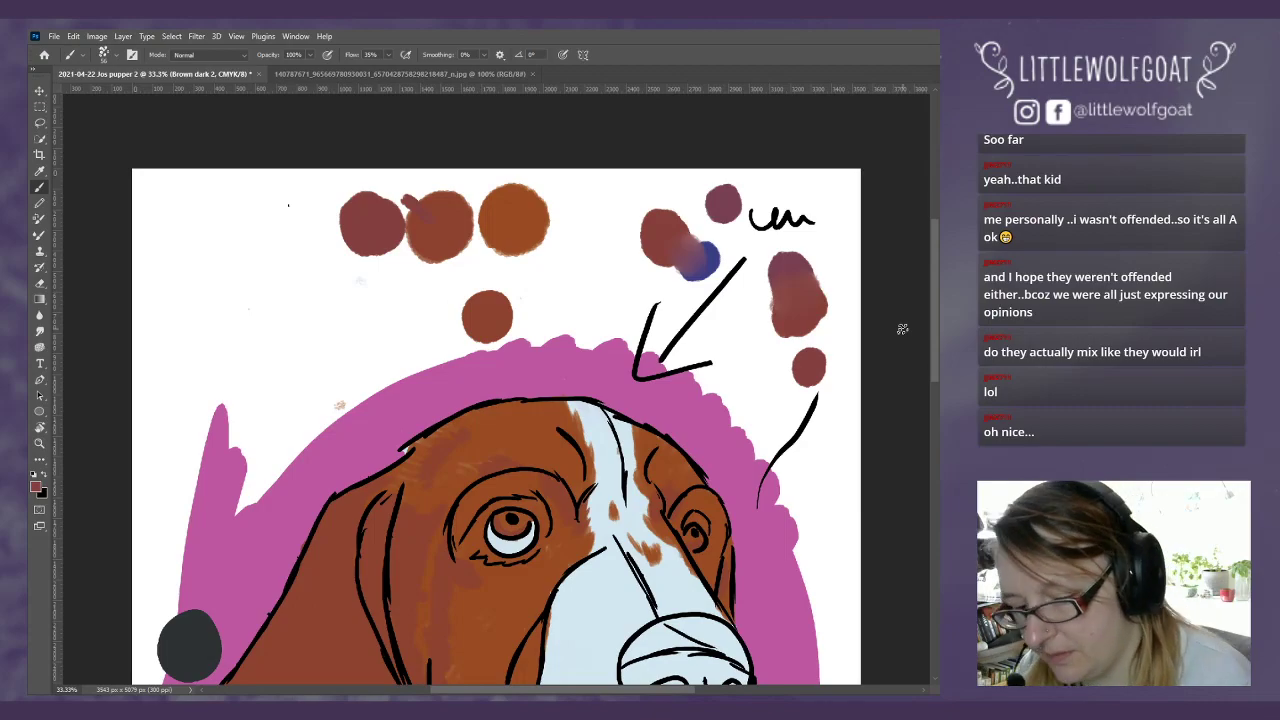
Step: Erase the brown, blue, purple and red test dabs at upper right, keeping the three brown swatches
{"action": "left_click_drag", "start_coordinate": [931, 368], "coordinate": [933, 396]}
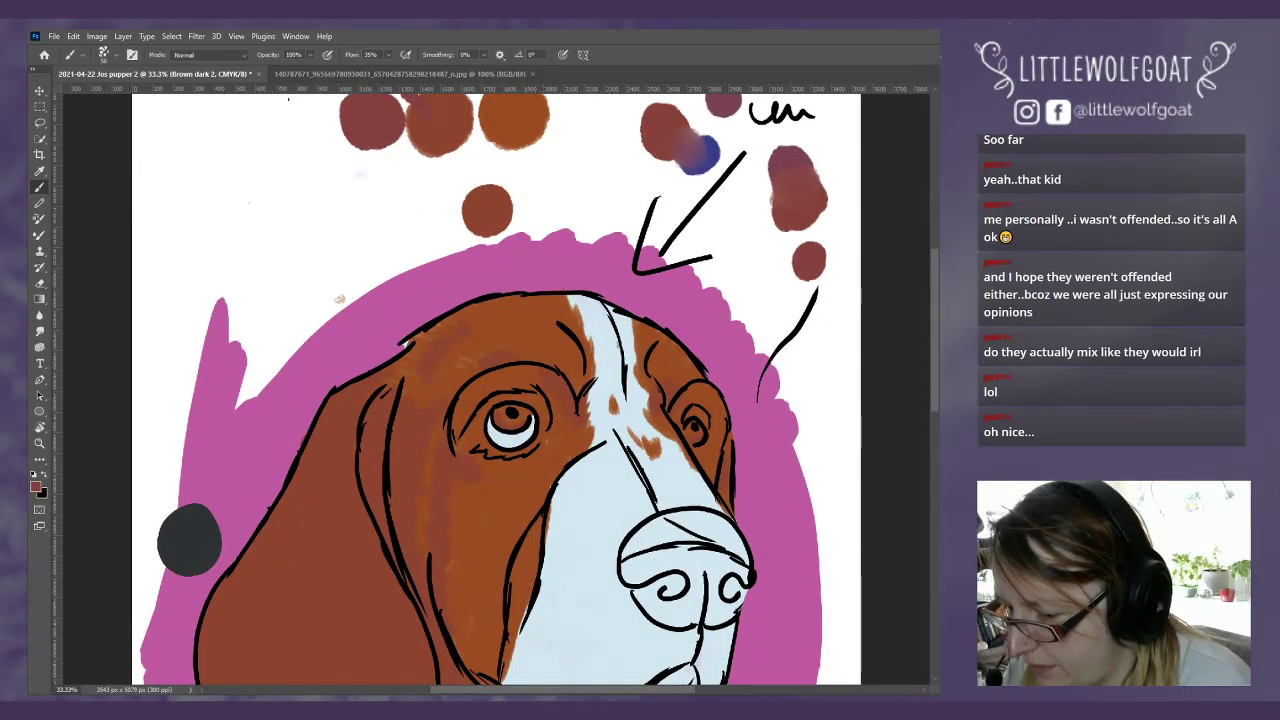
{"action": "left_click_drag", "start_coordinate": [933, 396], "coordinate": [932, 373]}
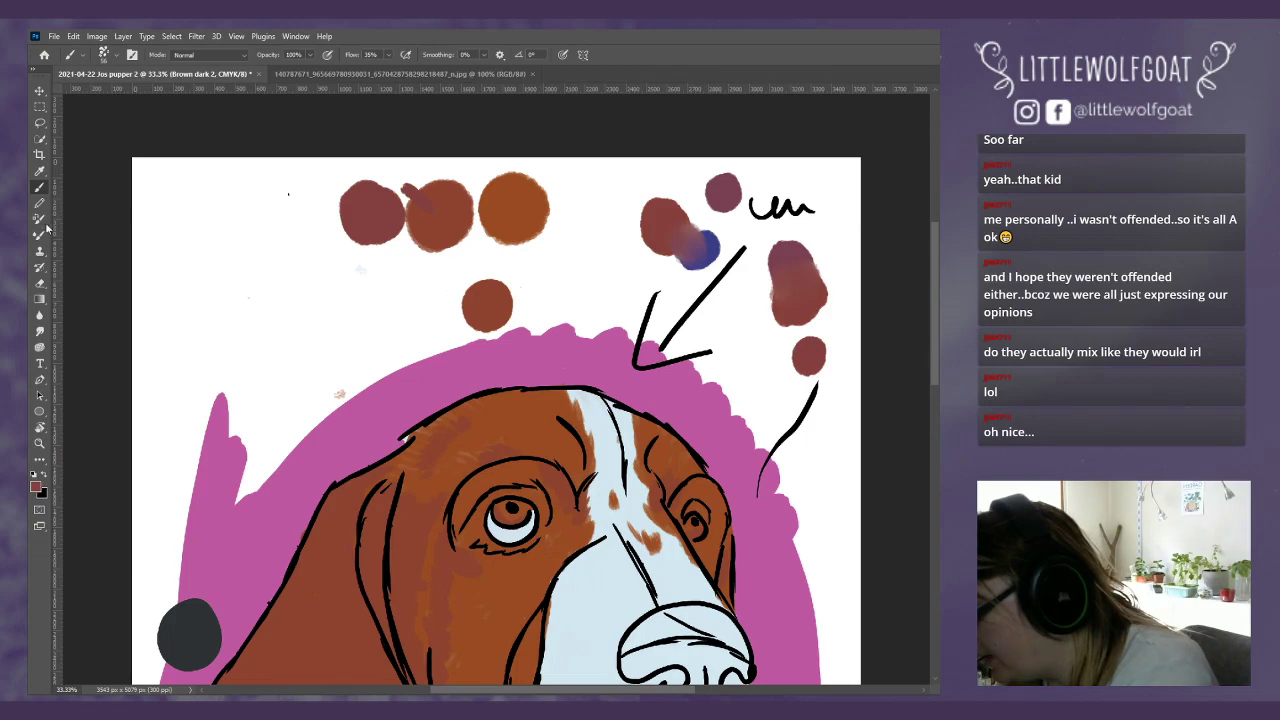
{"action": "left_click", "coordinate": [40, 285]}
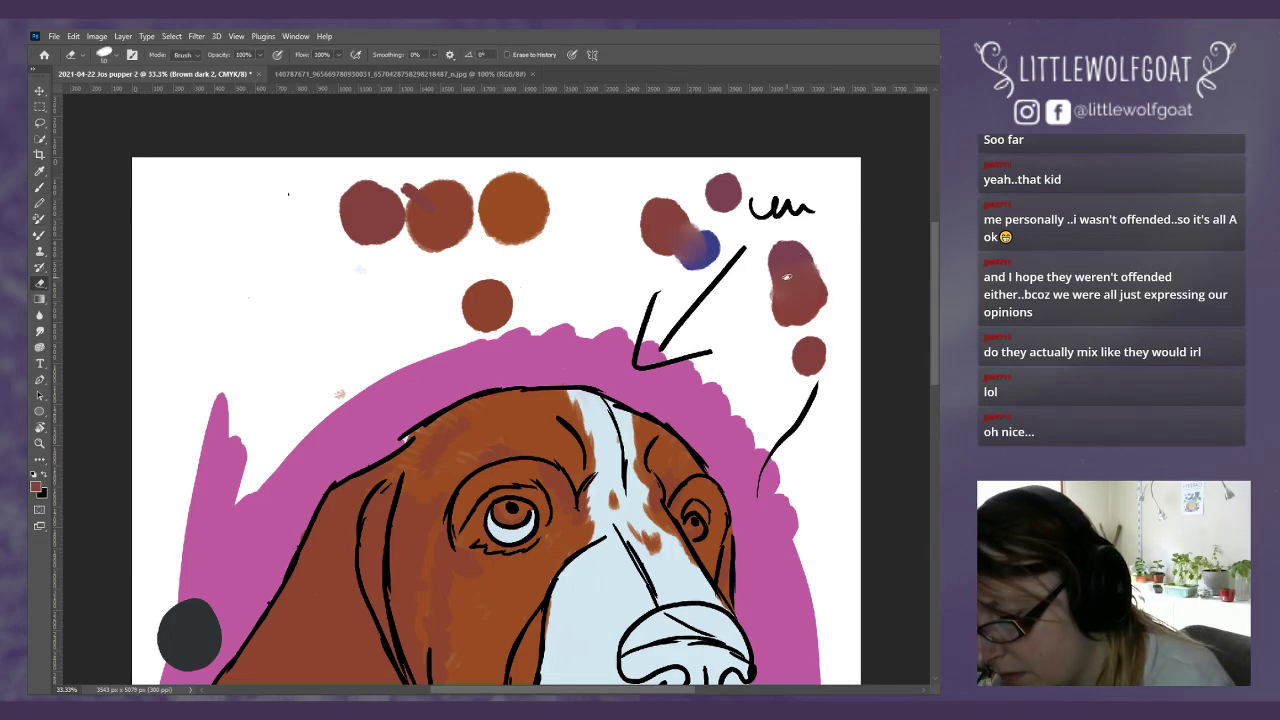
{"action": "left_click_drag", "start_coordinate": [803, 240], "coordinate": [780, 299]}
{"action": "mouse_move", "coordinate": [462, 302]}
{"action": "left_mouse_down"}
{"action": "mouse_move", "coordinate": [494, 310]}
{"action": "mouse_move", "coordinate": [510, 294]}
{"action": "mouse_move", "coordinate": [517, 307]}
{"action": "left_mouse_up"}
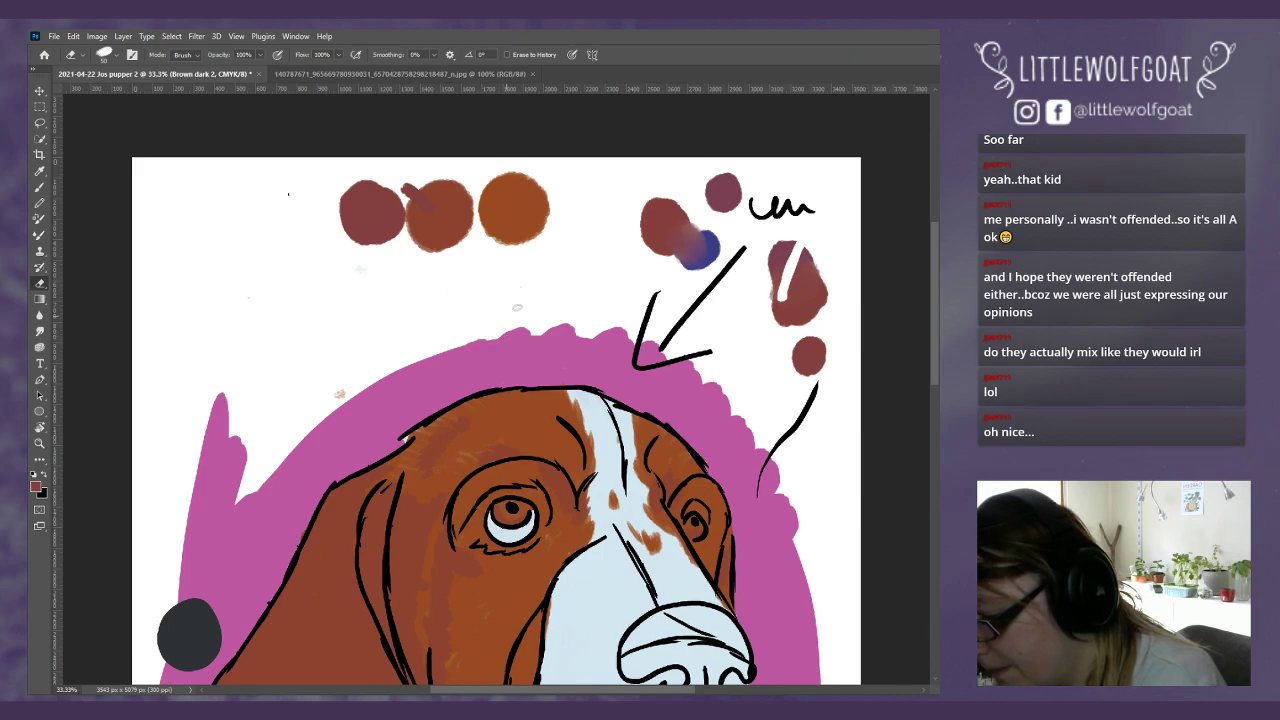
{"action": "mouse_move", "coordinate": [650, 191]}
{"action": "left_mouse_down"}
{"action": "mouse_move", "coordinate": [660, 222]}
{"action": "mouse_move", "coordinate": [714, 272]}
{"action": "left_mouse_up"}
{"action": "mouse_move", "coordinate": [706, 178]}
{"action": "left_mouse_down"}
{"action": "mouse_move", "coordinate": [714, 208]}
{"action": "mouse_move", "coordinate": [748, 189]}
{"action": "left_mouse_up"}
{"action": "mouse_move", "coordinate": [774, 248]}
{"action": "left_mouse_down"}
{"action": "mouse_move", "coordinate": [782, 310]}
{"action": "mouse_move", "coordinate": [800, 318]}
{"action": "mouse_move", "coordinate": [827, 291]}
{"action": "left_mouse_up"}
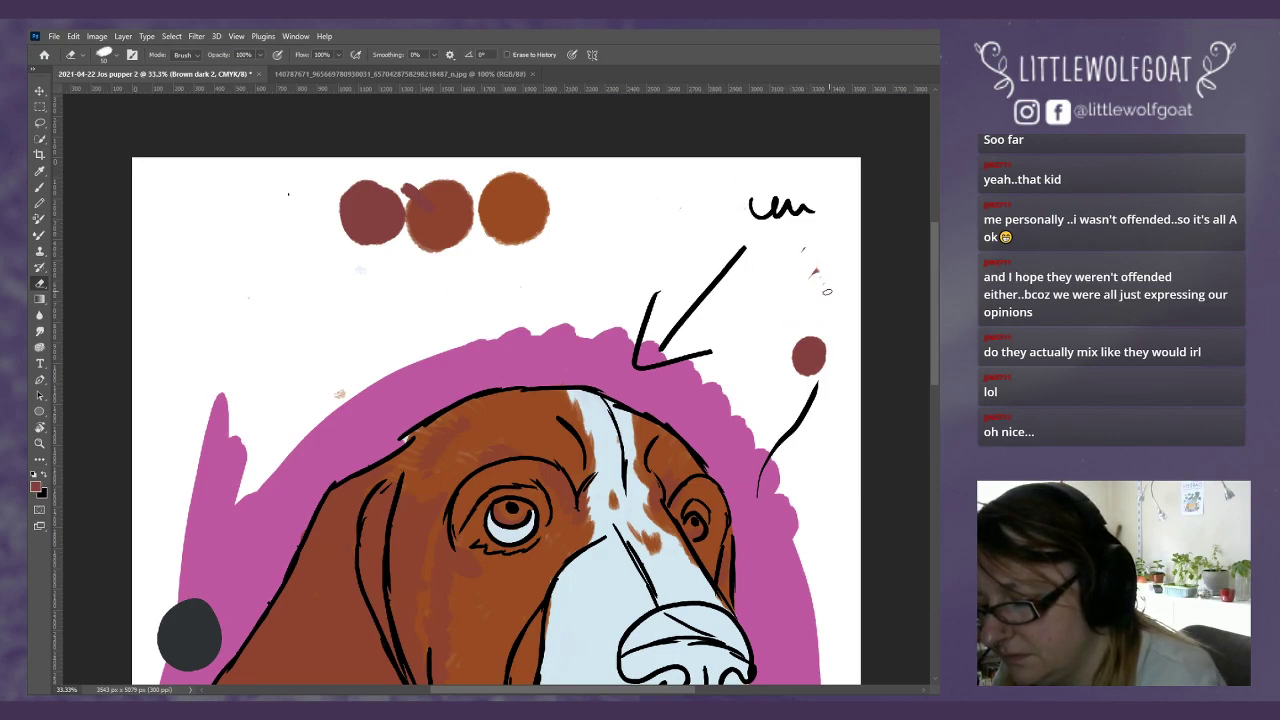
{"action": "mouse_move", "coordinate": [800, 345]}
{"action": "left_mouse_down"}
{"action": "mouse_move", "coordinate": [796, 378]}
{"action": "mouse_move", "coordinate": [823, 353]}
{"action": "mouse_move", "coordinate": [788, 360]}
{"action": "left_mouse_up"}
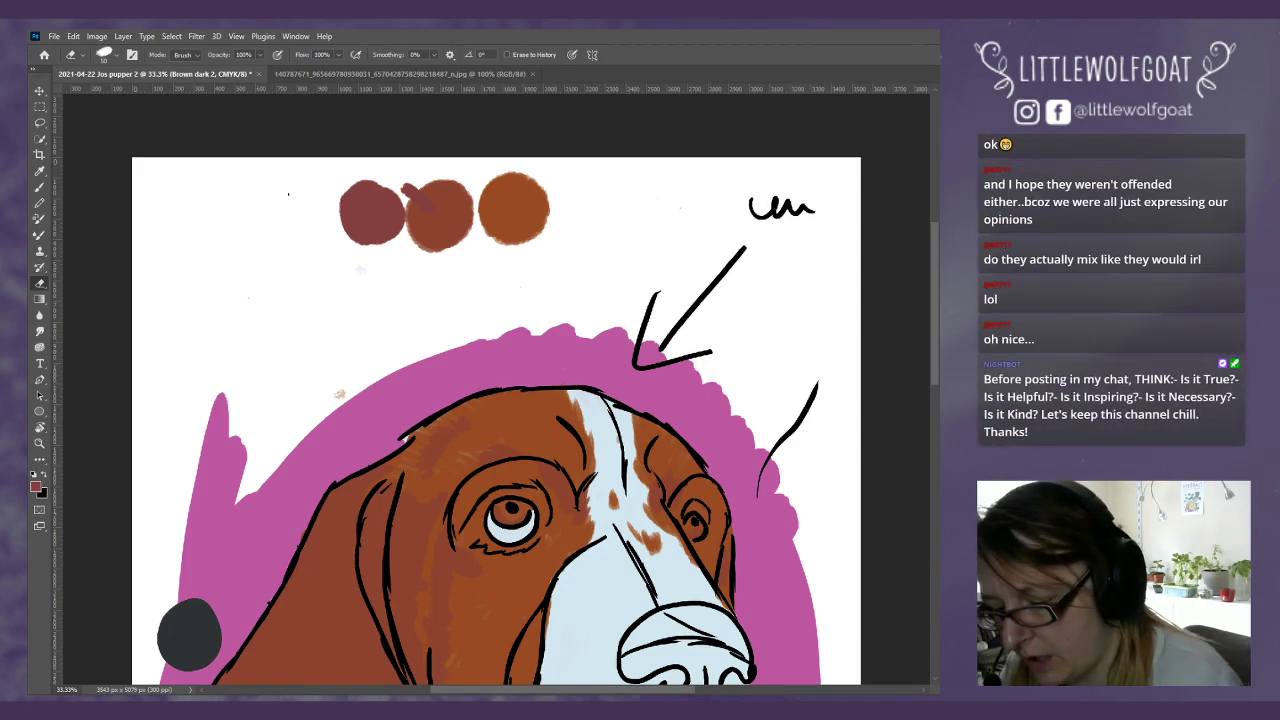
{"action": "scroll", "coordinate": [928, 311], "scroll_direction": "down", "scroll_amount": 3}
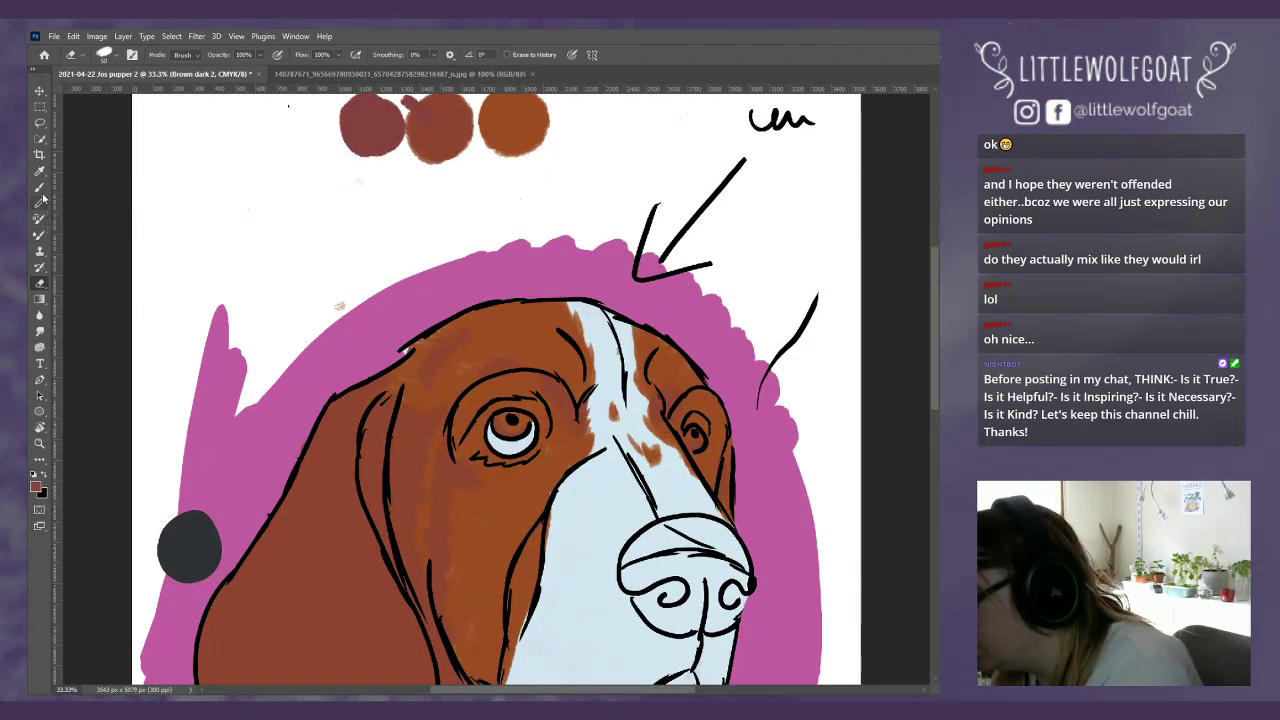
Step: Paint dark reddish-brown brush shading over the left ear on the Brown dark 2 layer
{"action": "left_click", "coordinate": [40, 189]}
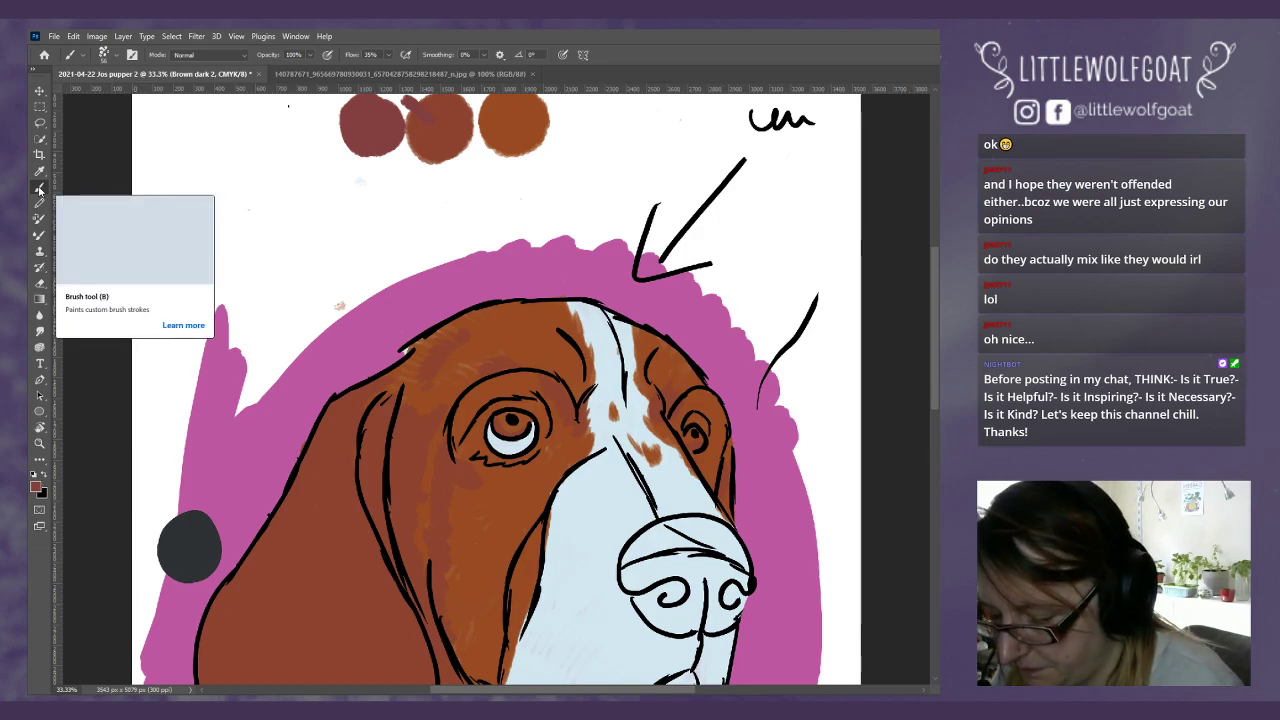
{"action": "scroll", "coordinate": [931, 390], "scroll_direction": "down", "scroll_amount": 4}
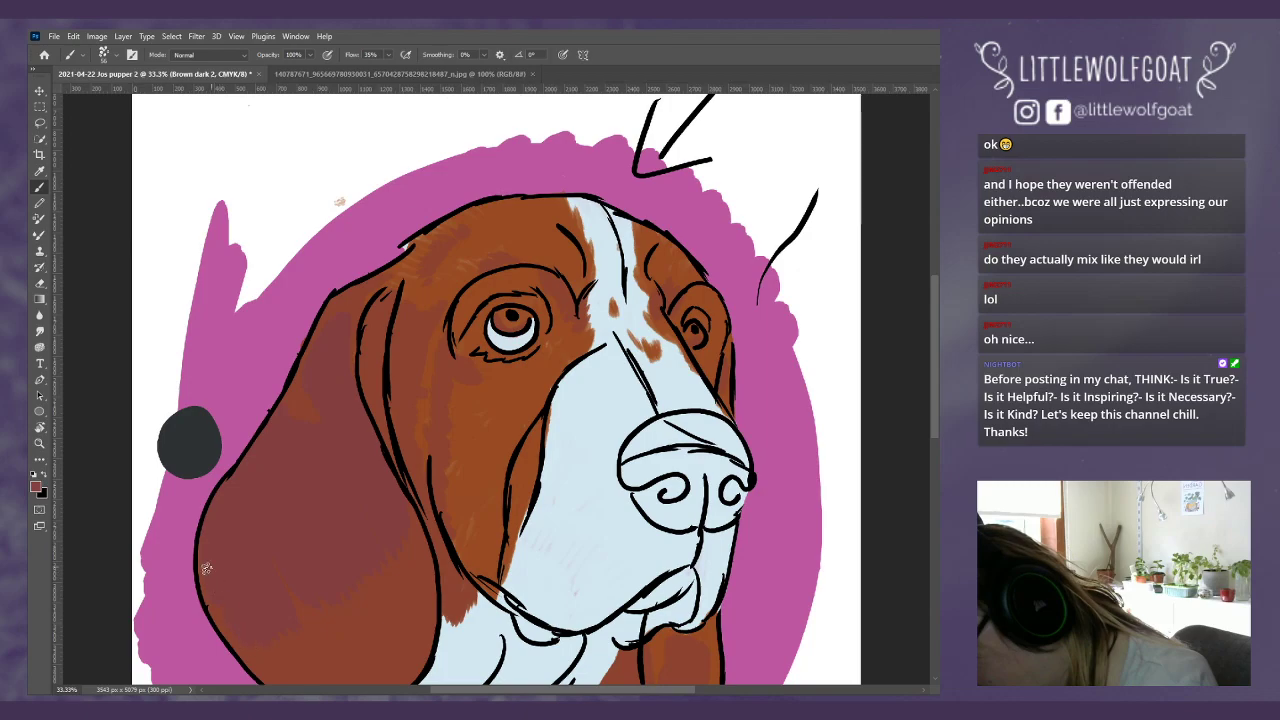
{"action": "scroll", "coordinate": [935, 382], "scroll_direction": "down", "scroll_amount": 3}
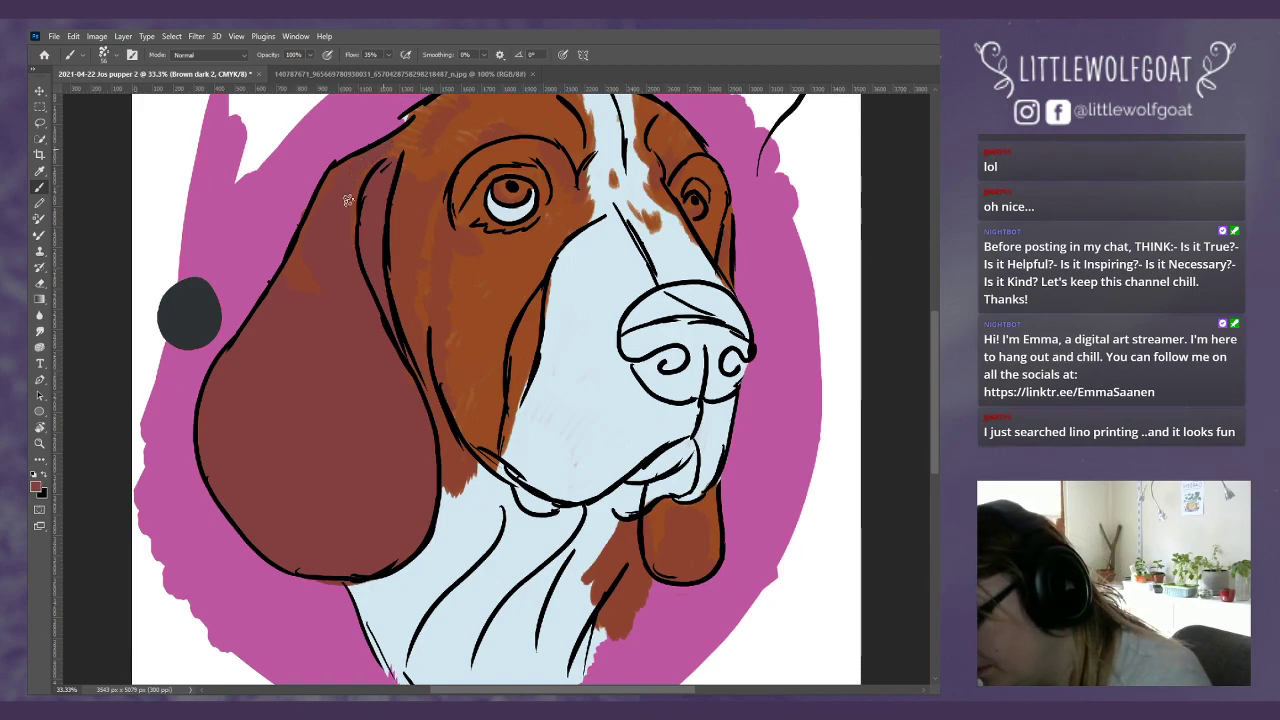
{"action": "left_click_drag", "start_coordinate": [932, 329], "coordinate": [930, 314]}
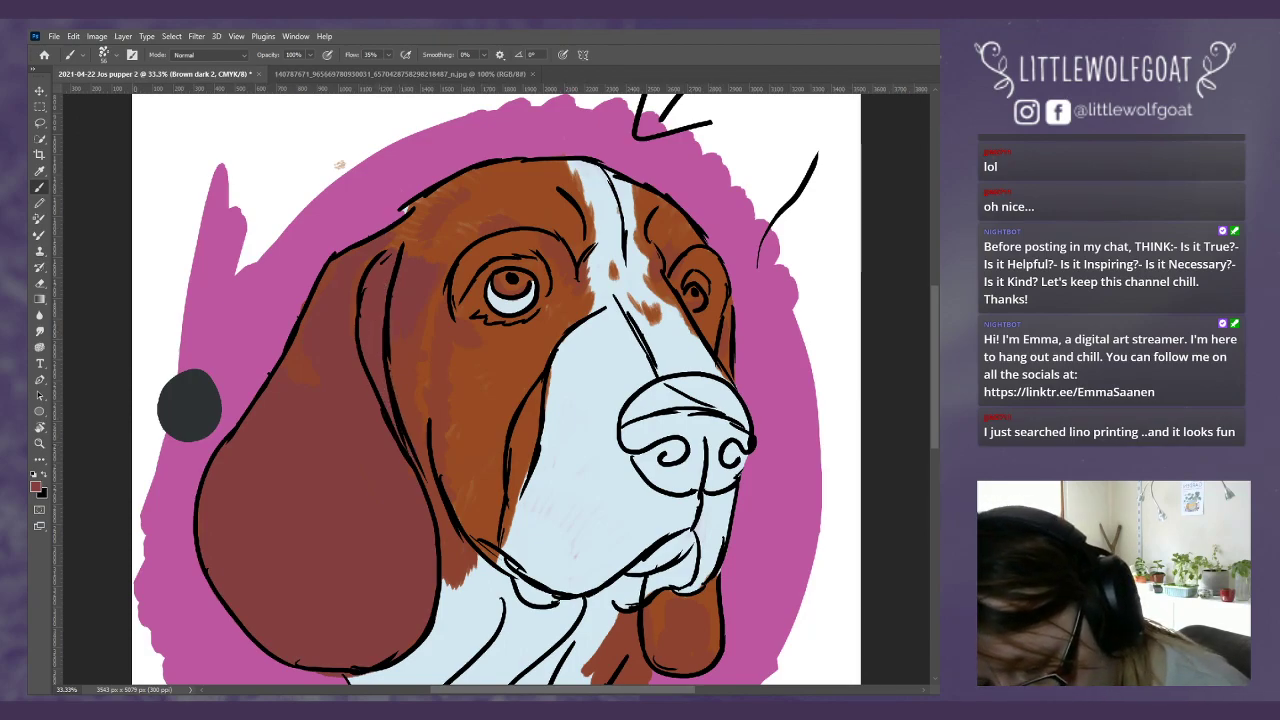
Step: Switch to the sketch 2 layer, undo the last brush stroke, then return to Brown dark 2
{"action": "key", "text": "alt+bracketright"}
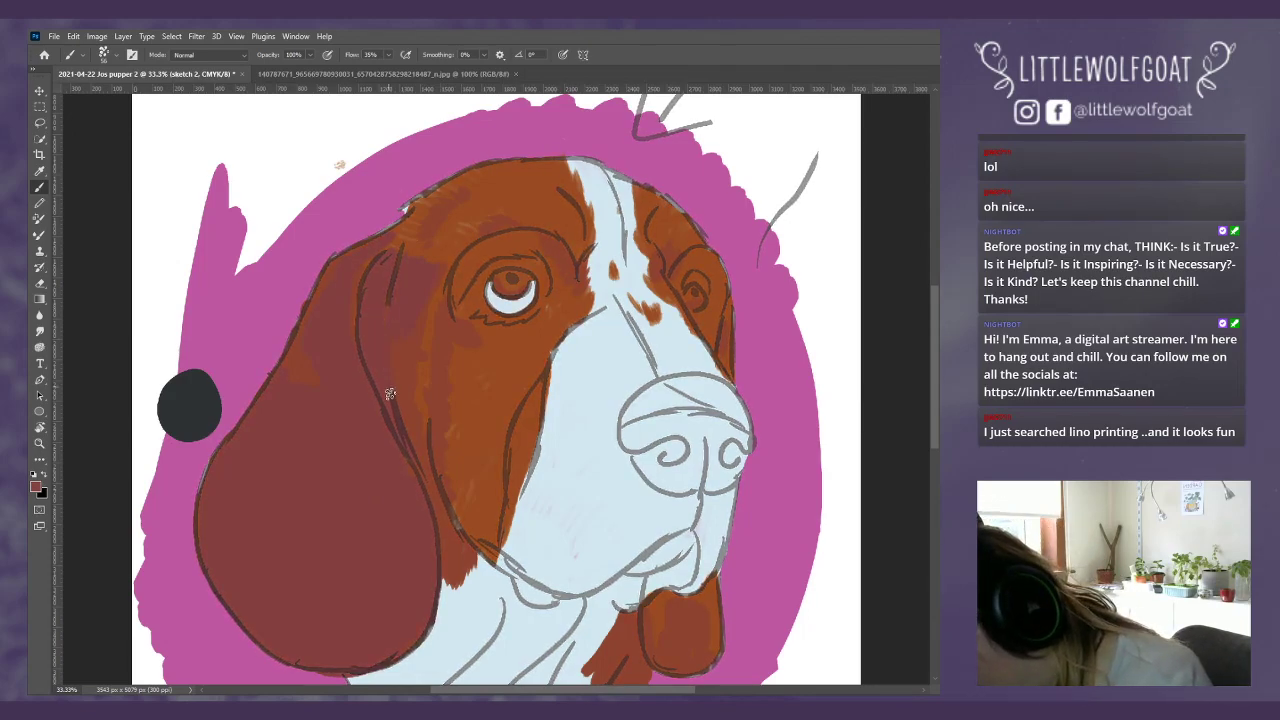
{"action": "left_click", "coordinate": [73, 36]}
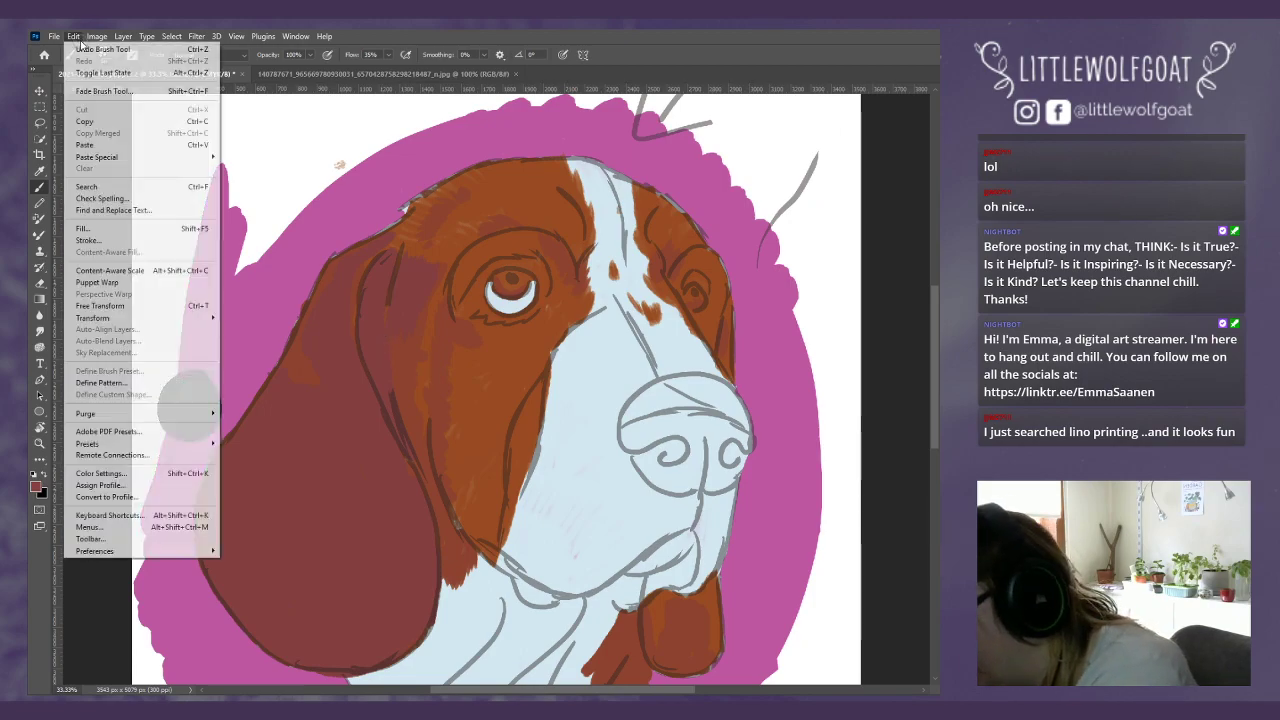
{"action": "left_click", "coordinate": [73, 36]}
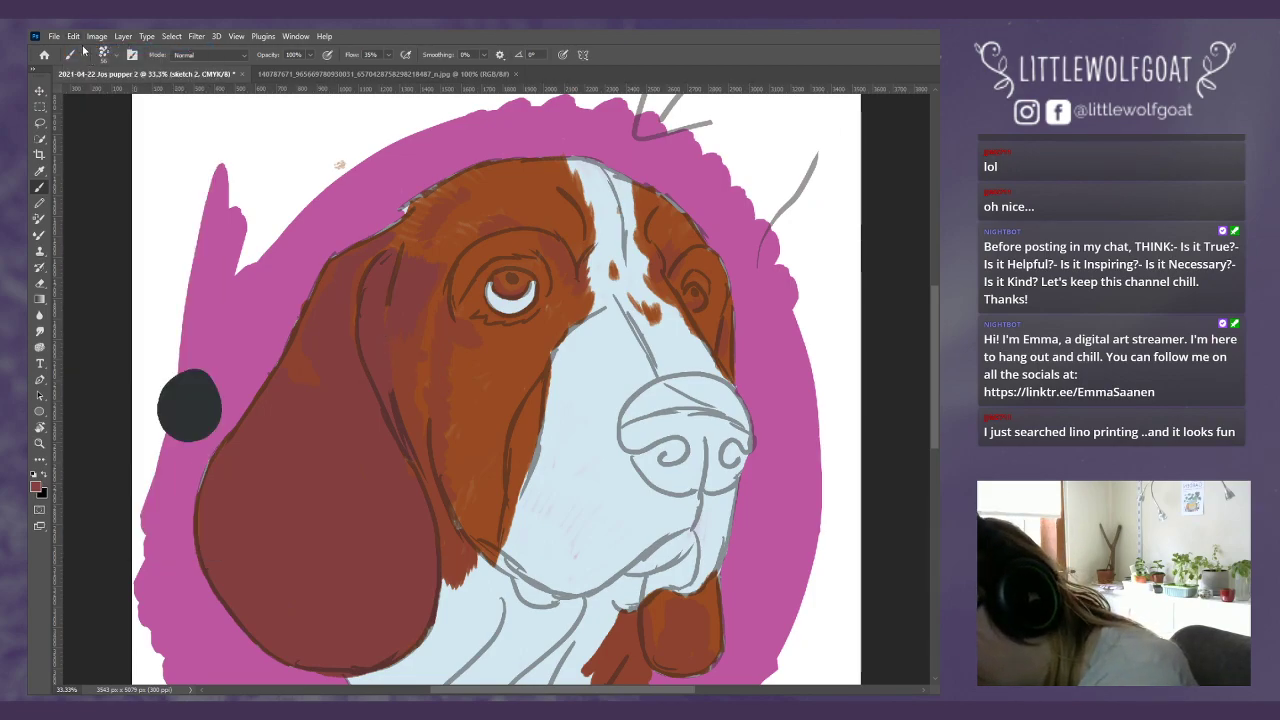
{"action": "left_click", "coordinate": [73, 36]}
{"action": "left_click", "coordinate": [85, 49]}
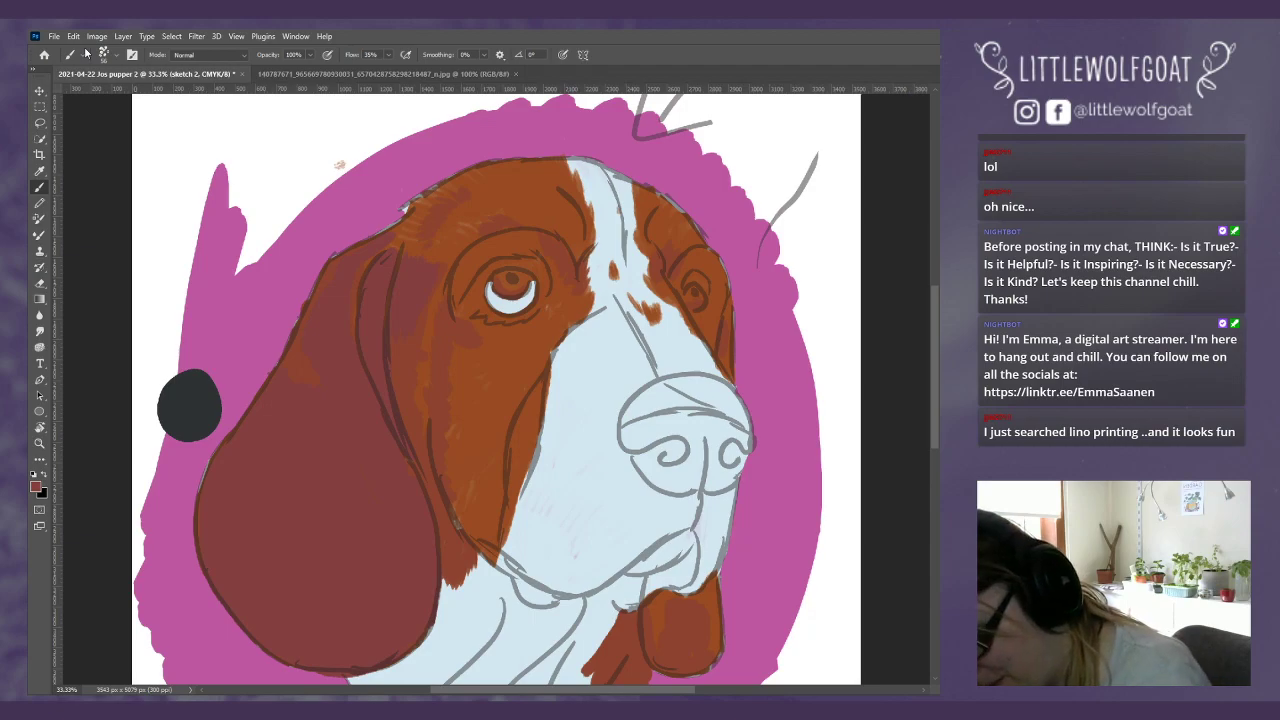
{"action": "key", "text": "alt+bracketleft"}
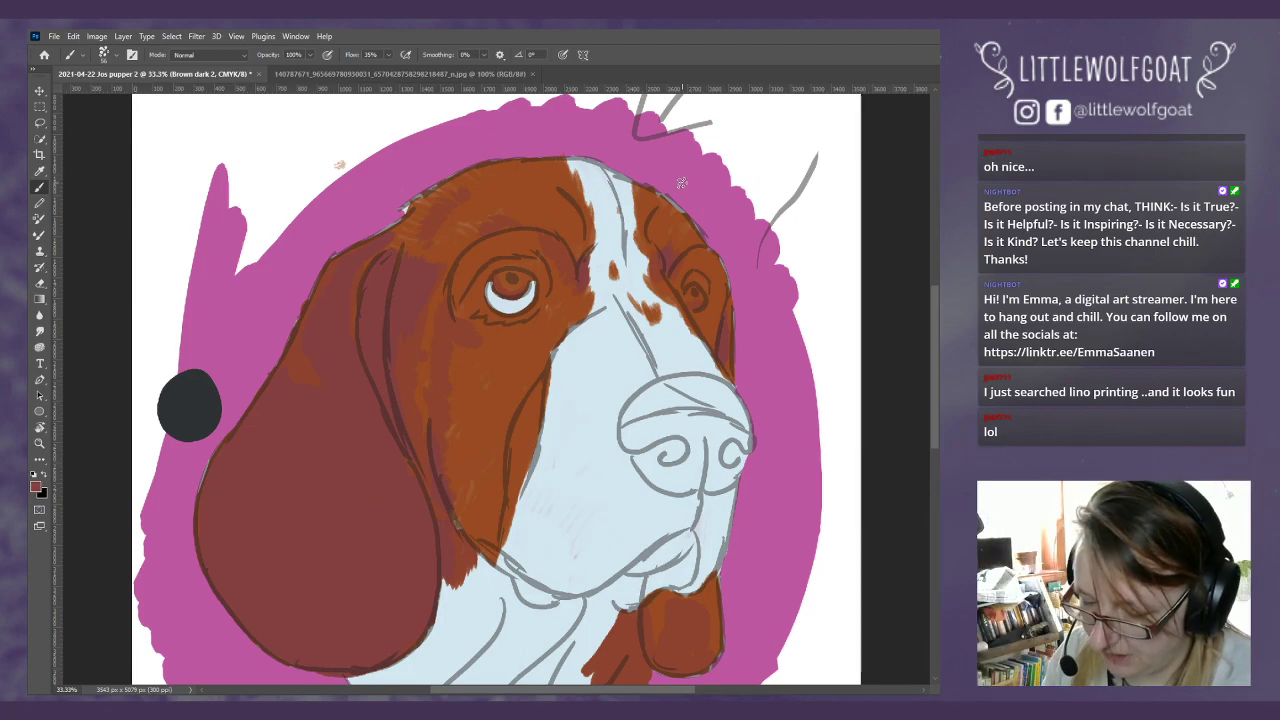
Step: Shade the jowl's left edge and the ear's edge with dark red brush strokes
{"action": "scroll", "coordinate": [926, 423], "scroll_direction": "down", "scroll_amount": 5}
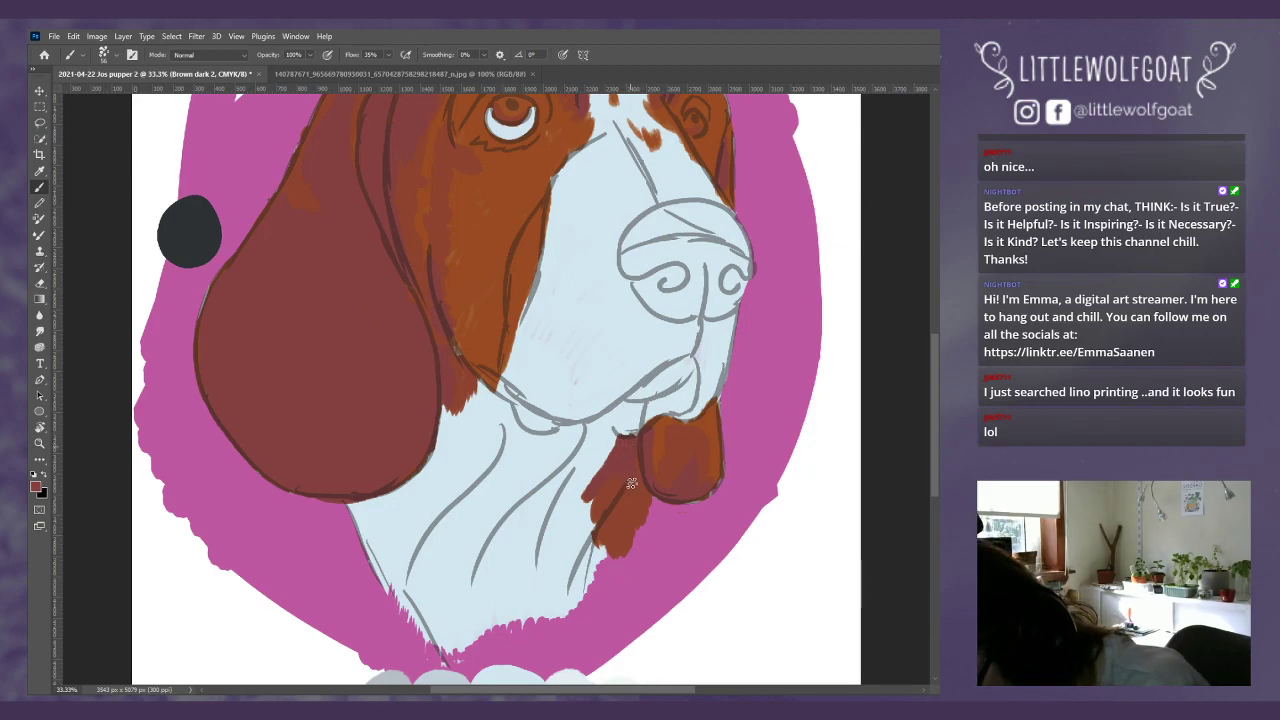
{"action": "mouse_move", "coordinate": [625, 469]}
{"action": "left_mouse_down"}
{"action": "mouse_move", "coordinate": [600, 530]}
{"action": "mouse_move", "coordinate": [602, 481]}
{"action": "mouse_move", "coordinate": [614, 548]}
{"action": "left_mouse_up"}
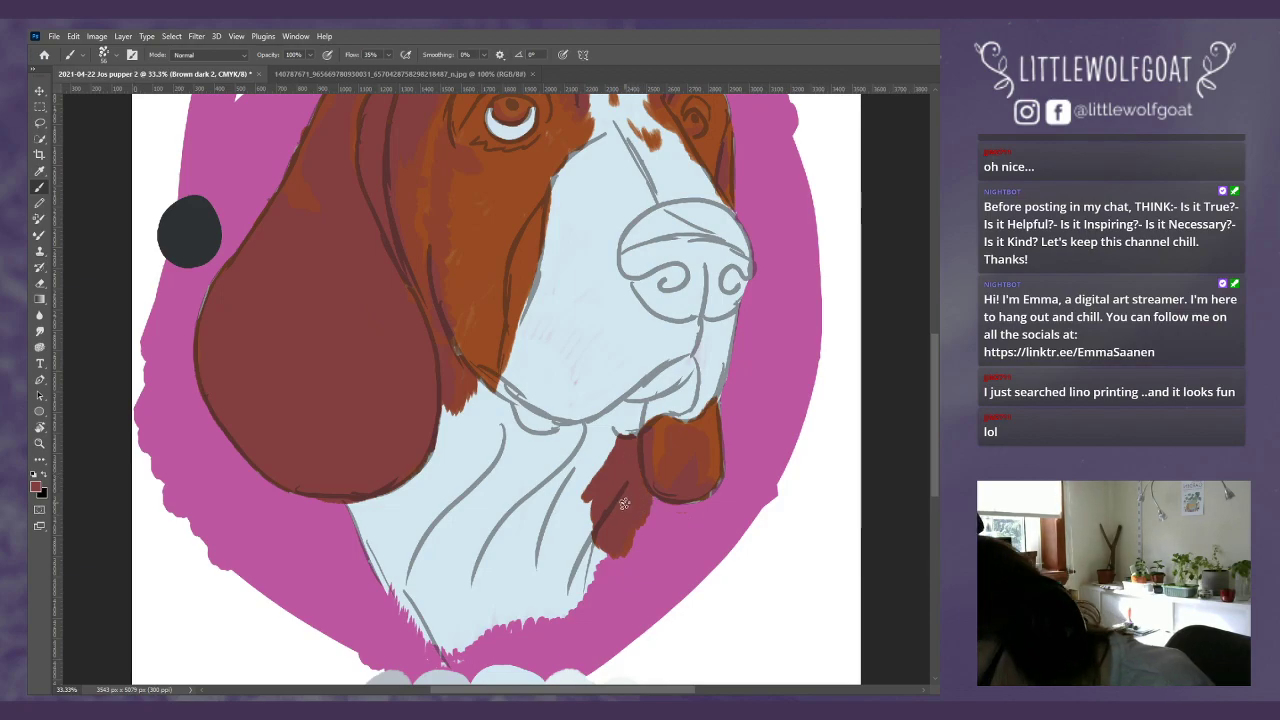
{"action": "scroll", "coordinate": [623, 497], "scroll_direction": "down", "scroll_amount": 5}
{"action": "scroll", "coordinate": [896, 294], "scroll_direction": "up", "scroll_amount": 7}
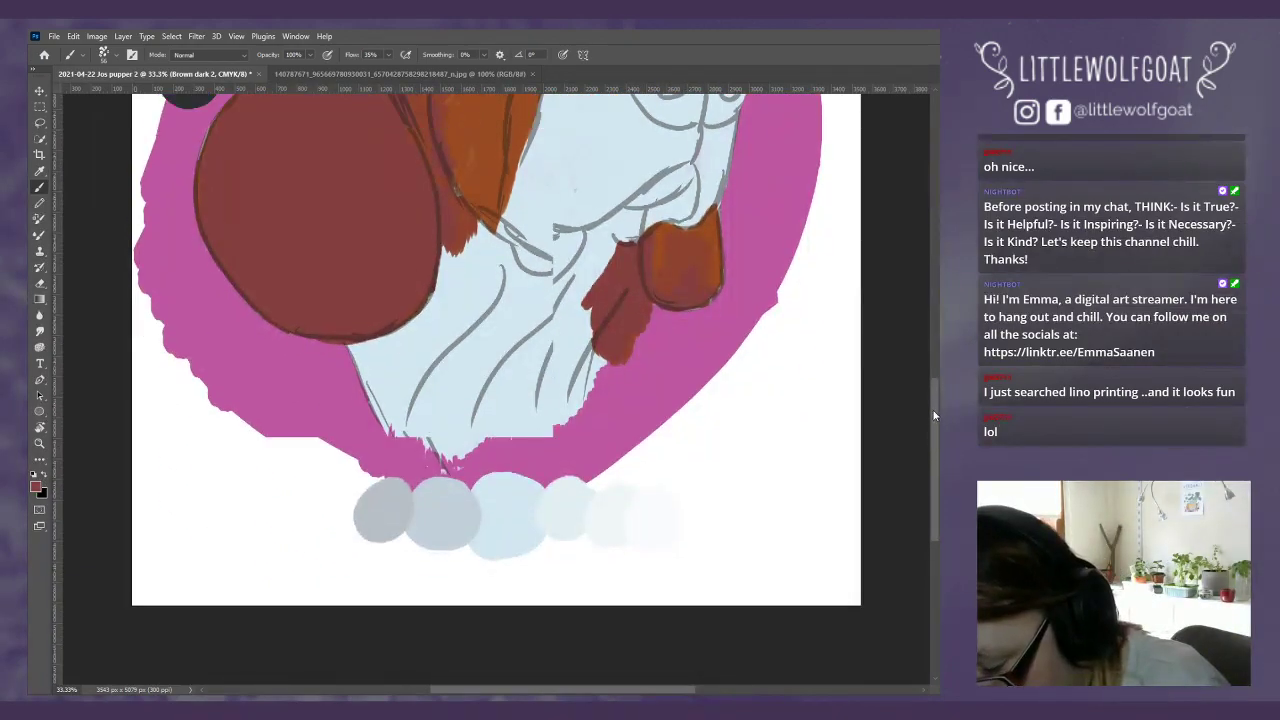
{"action": "mouse_move", "coordinate": [722, 266]}
{"action": "left_mouse_down"}
{"action": "mouse_move", "coordinate": [720, 296]}
{"action": "mouse_move", "coordinate": [722, 270]}
{"action": "left_mouse_up"}
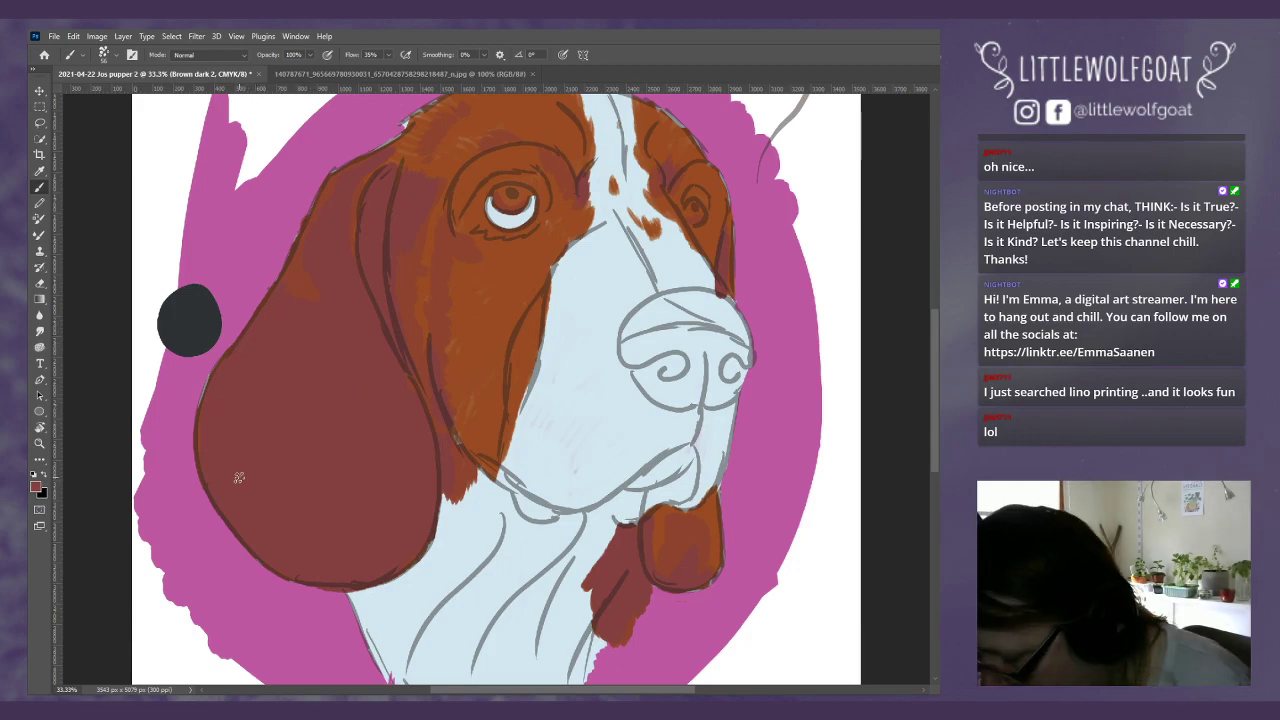
Step: Erase the brown paint spilling past the head outlines with the Eraser tool
{"action": "left_click", "coordinate": [40, 284]}
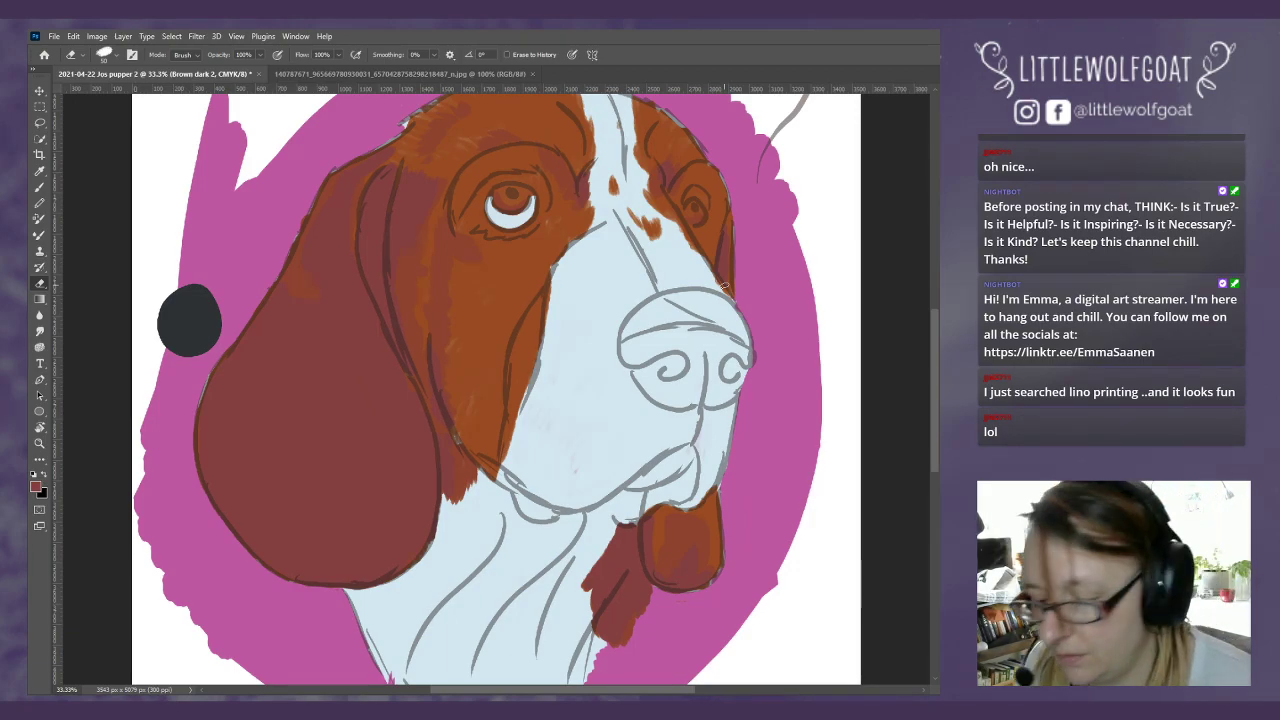
{"action": "mouse_move", "coordinate": [932, 375]}
{"action": "left_mouse_down"}
{"action": "mouse_move", "coordinate": [932, 332]}
{"action": "mouse_move", "coordinate": [935, 384]}
{"action": "mouse_move", "coordinate": [932, 352]}
{"action": "left_mouse_up"}
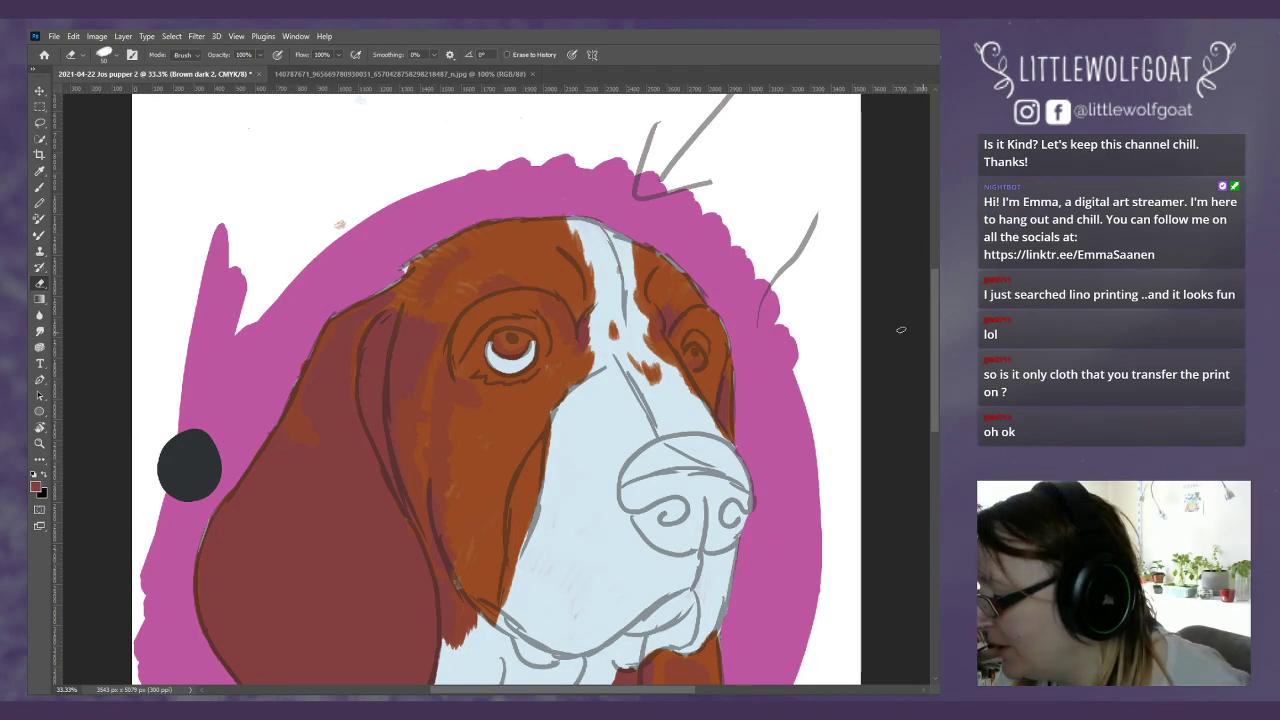
Step: Create a new layer from the Layer menu named 'Brown dark 3'
{"action": "left_click", "coordinate": [146, 36]}
{"action": "mouse_move", "coordinate": [123, 36]}
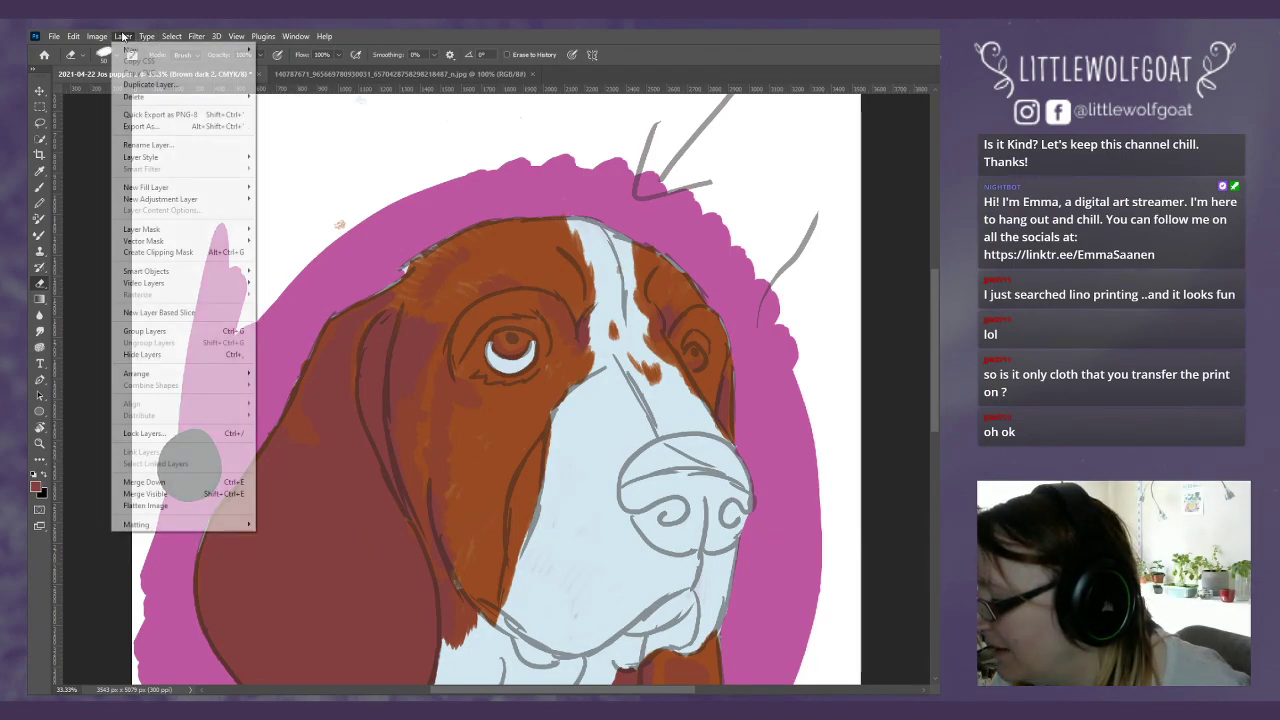
{"action": "left_click", "coordinate": [287, 56]}
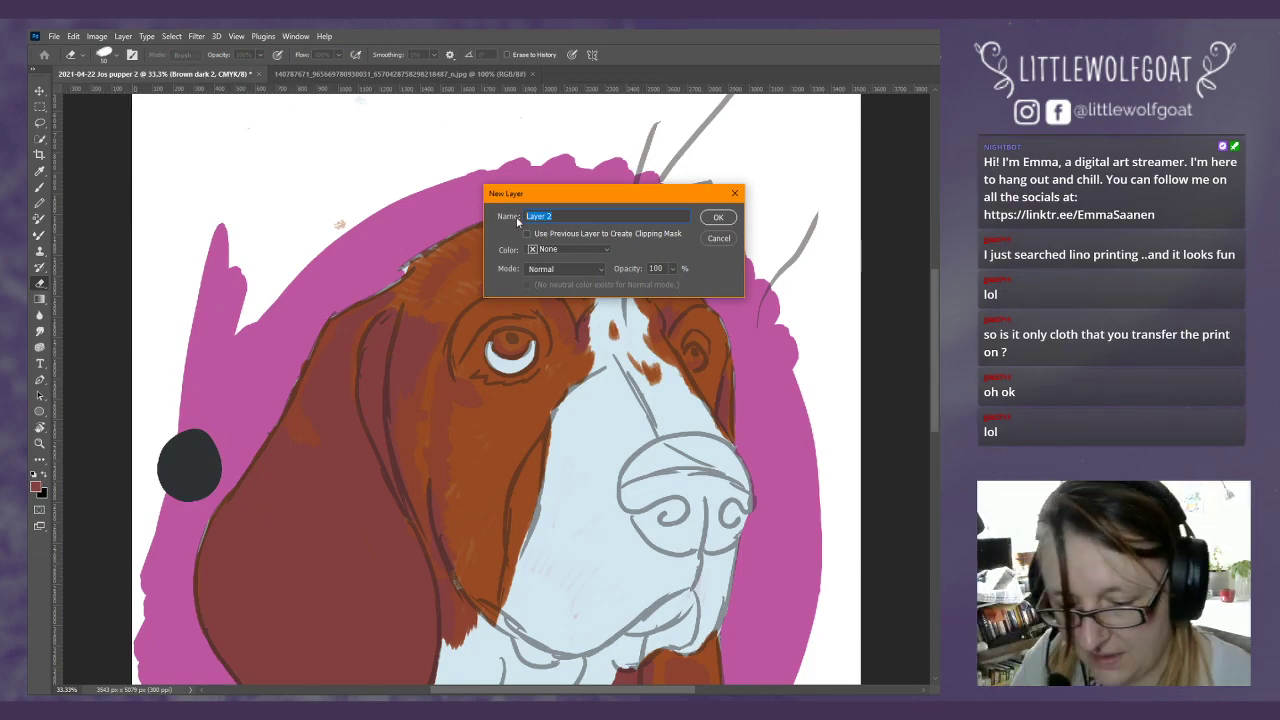
{"action": "type", "text": "Bl"}
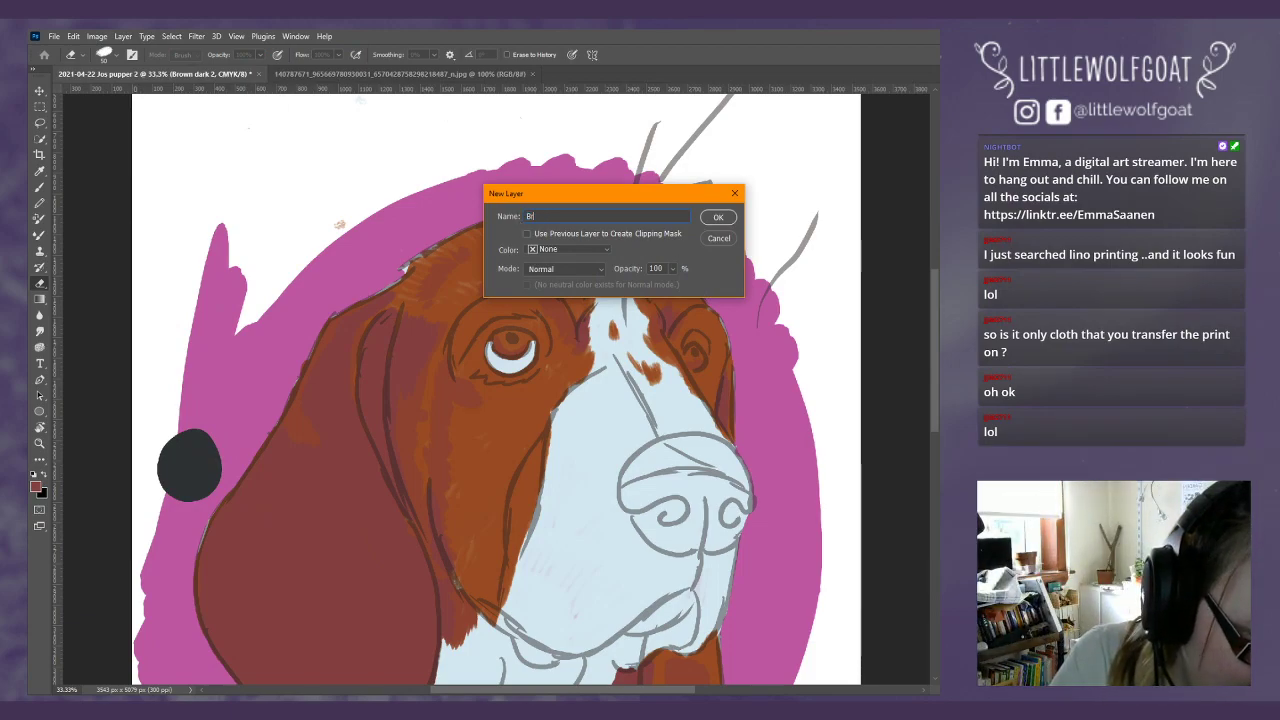
{"action": "type", "text": "wn"}
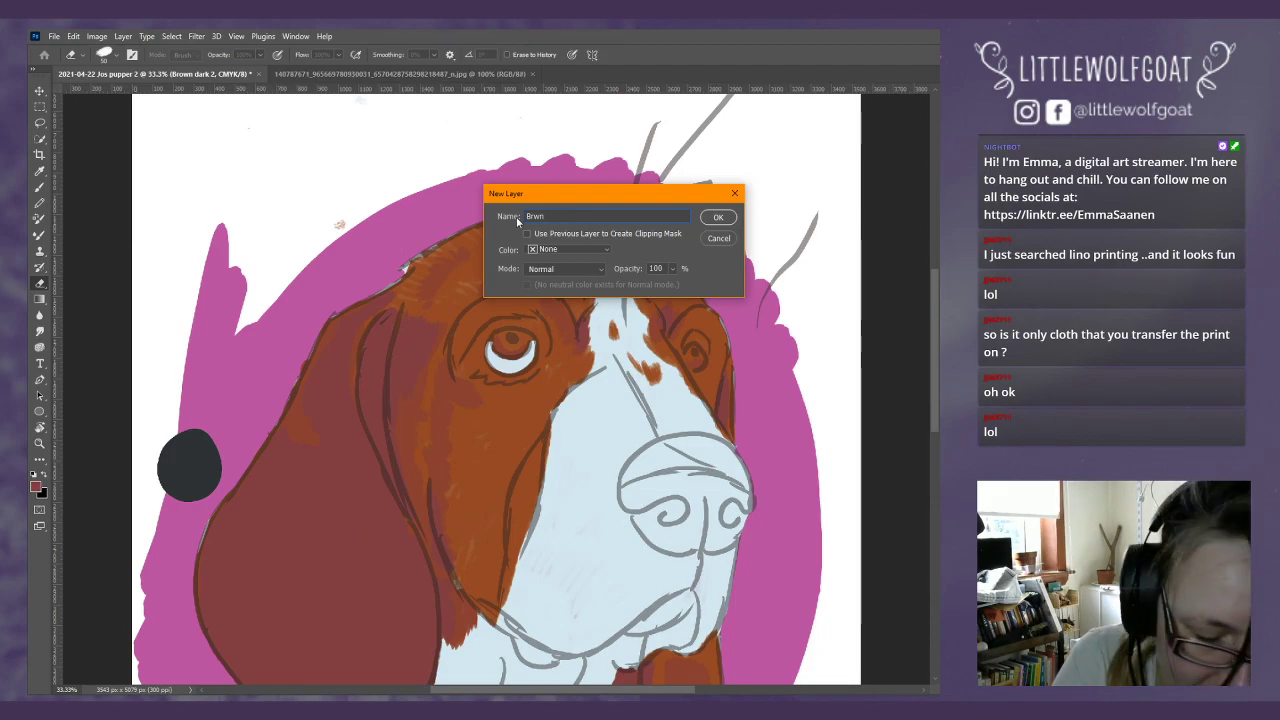
{"action": "key", "text": "BackSpace"}
{"action": "key", "text": "BackSpace"}
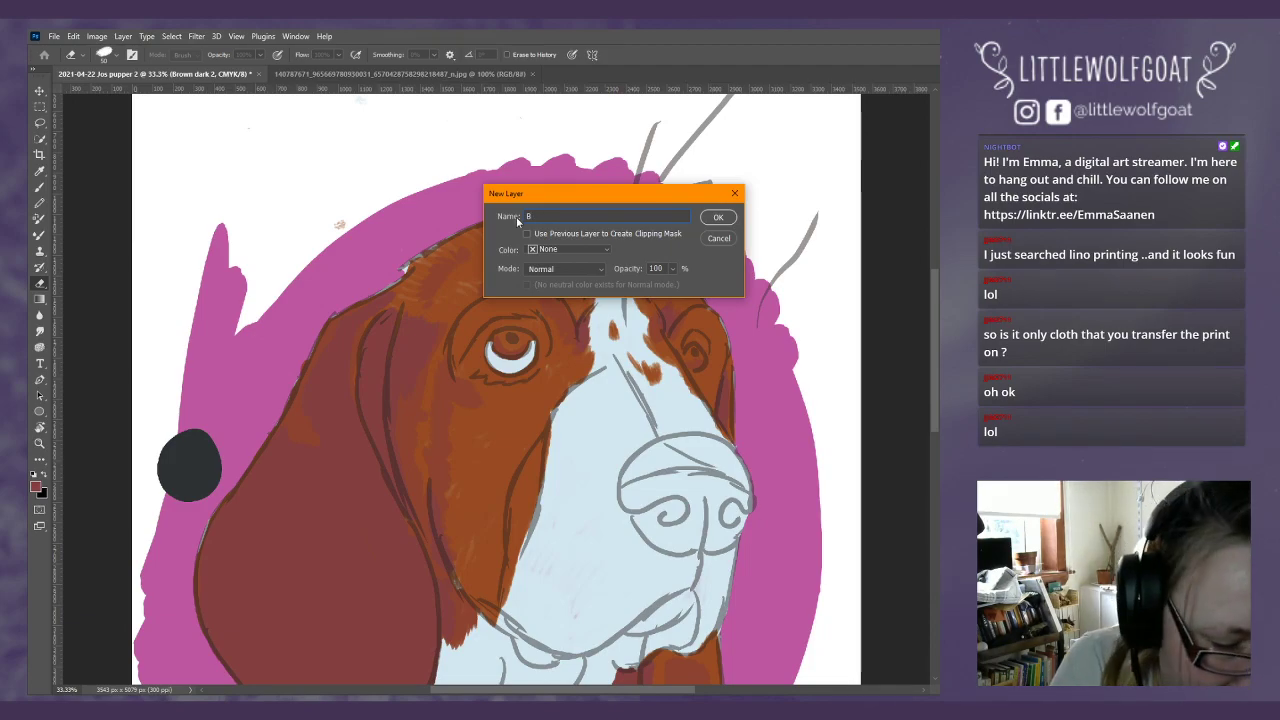
{"action": "type", "text": "row"}
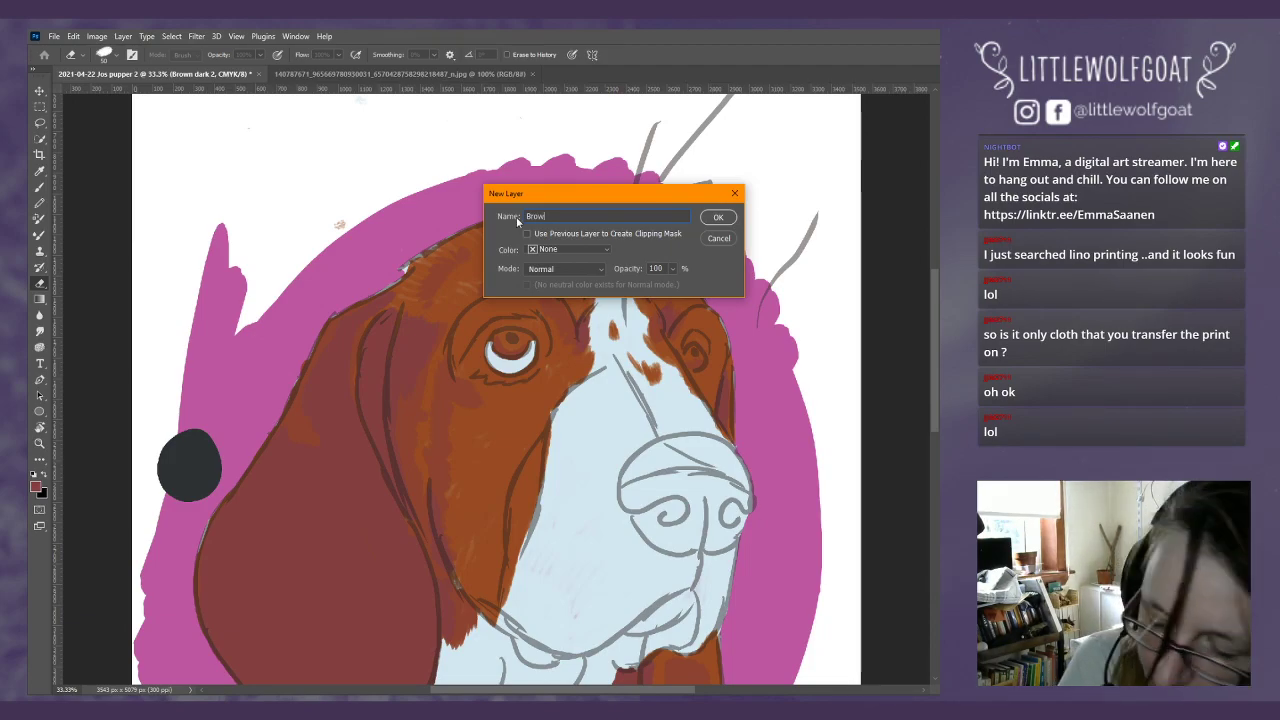
{"action": "type", "text": "n dark 3"}
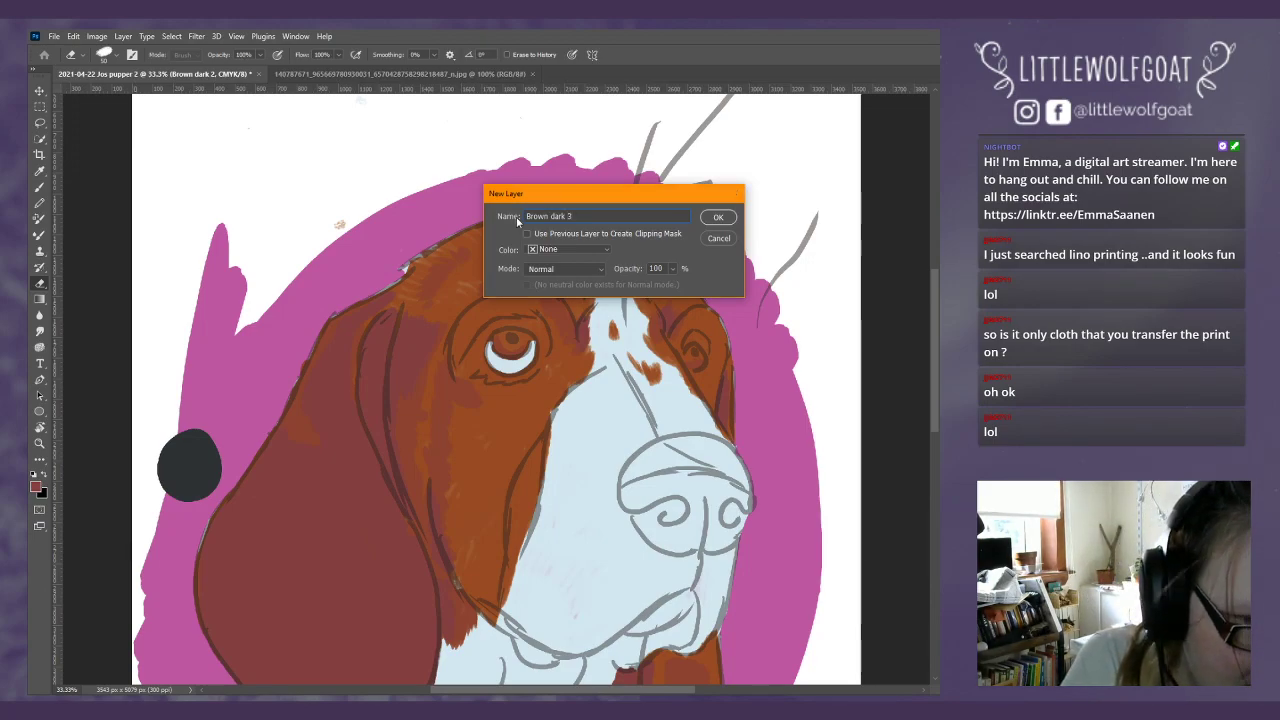
{"action": "key", "text": "Return"}
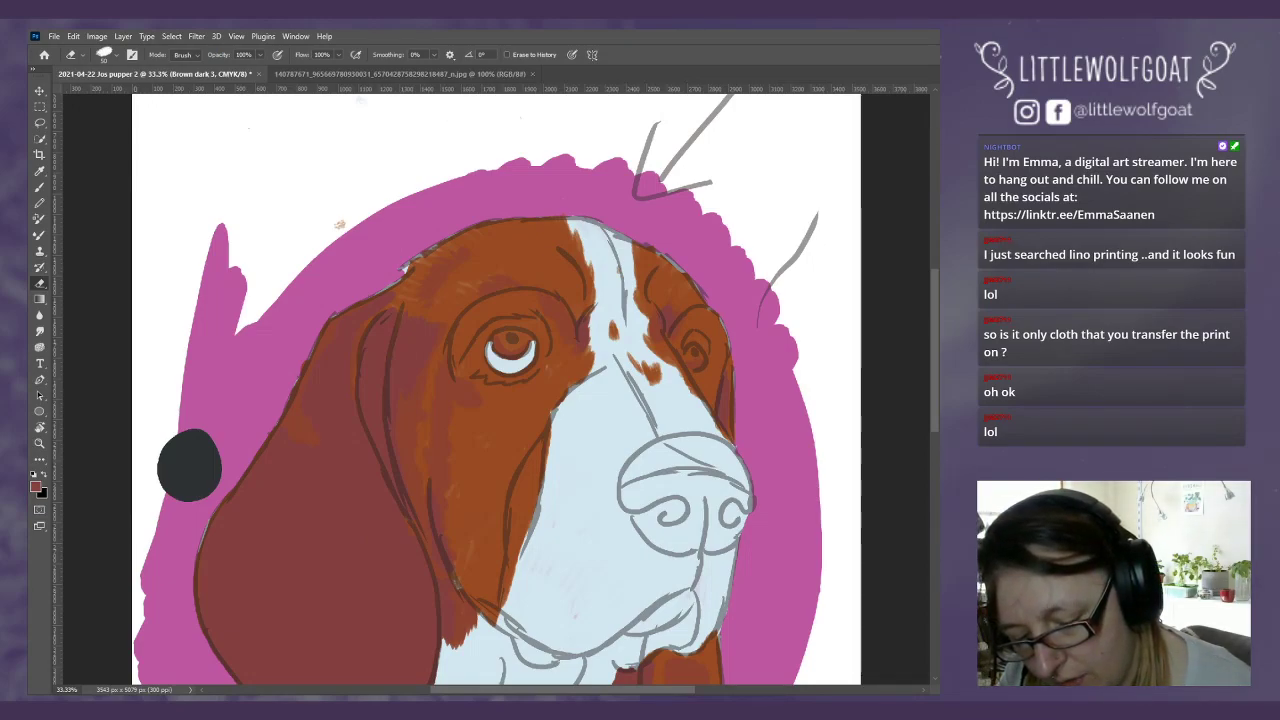
Step: Make the Colours layer active with Alt+[
{"action": "key", "text": "alt+bracketleft"}
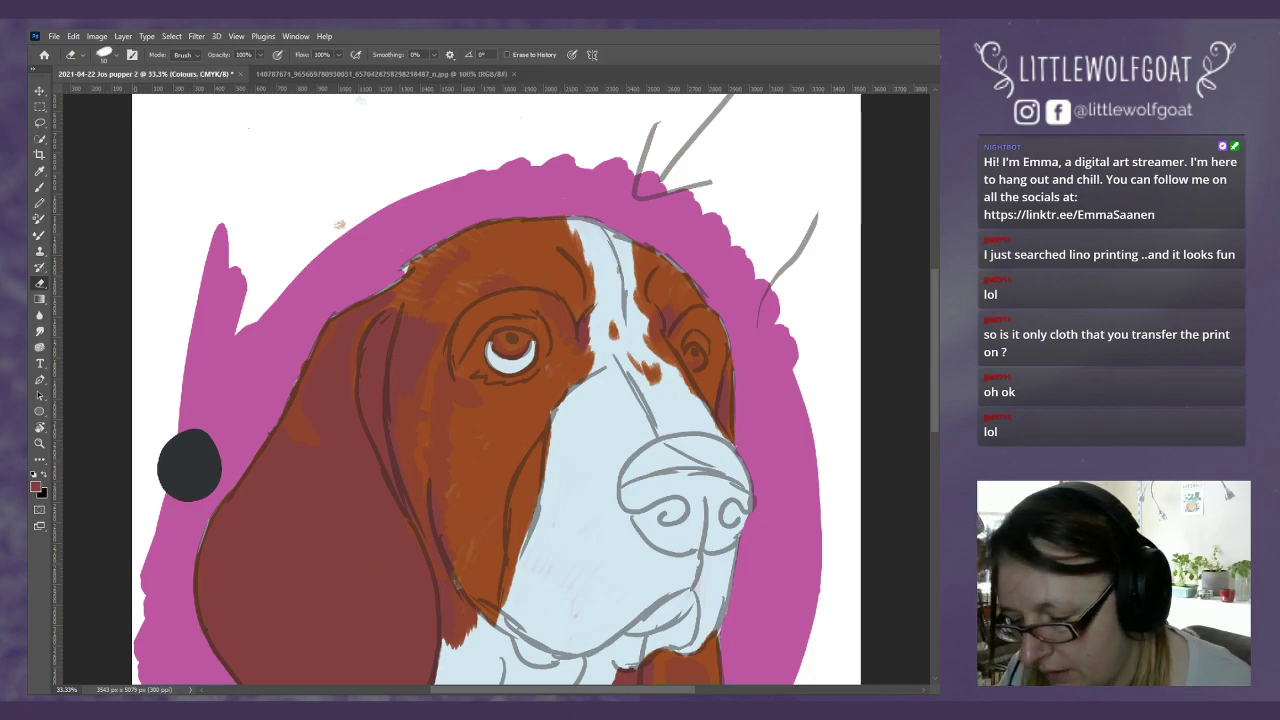
Step: Paint a small dark reddish-brown test swatch below the brown swatches and try test strokes
{"action": "scroll", "coordinate": [933, 336], "scroll_direction": "up", "scroll_amount": 5}
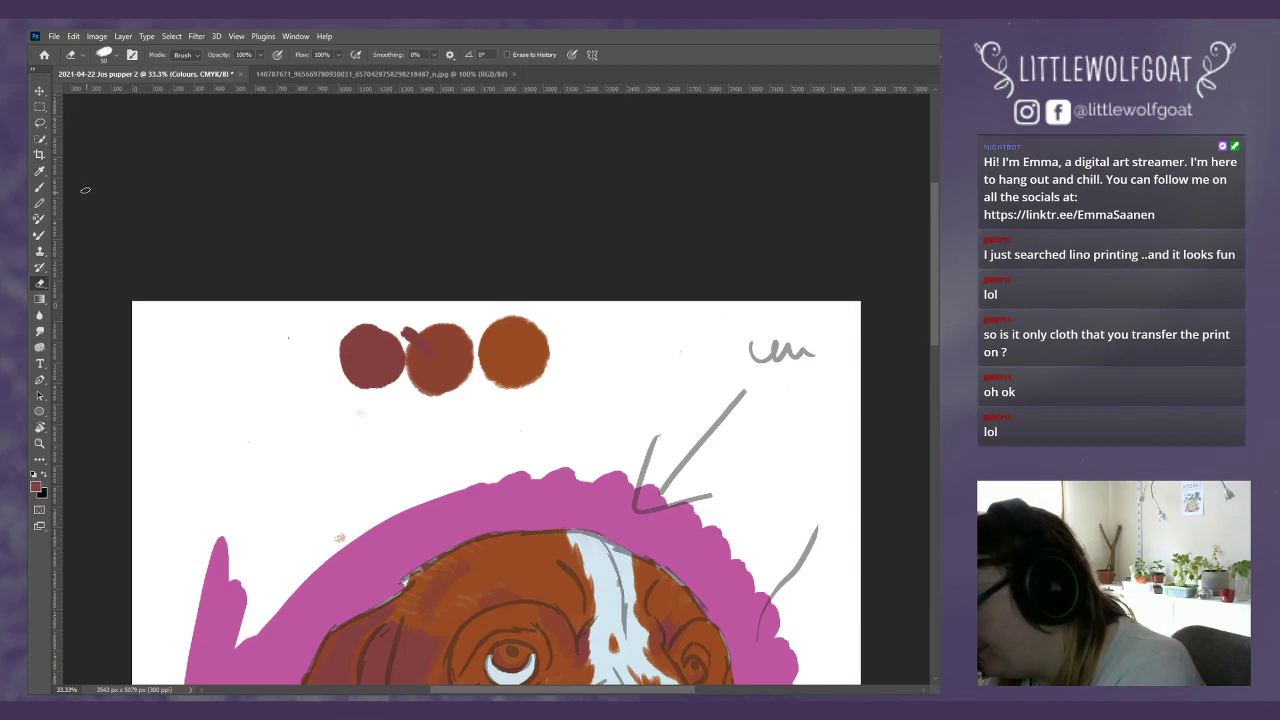
{"action": "left_click", "coordinate": [40, 187]}
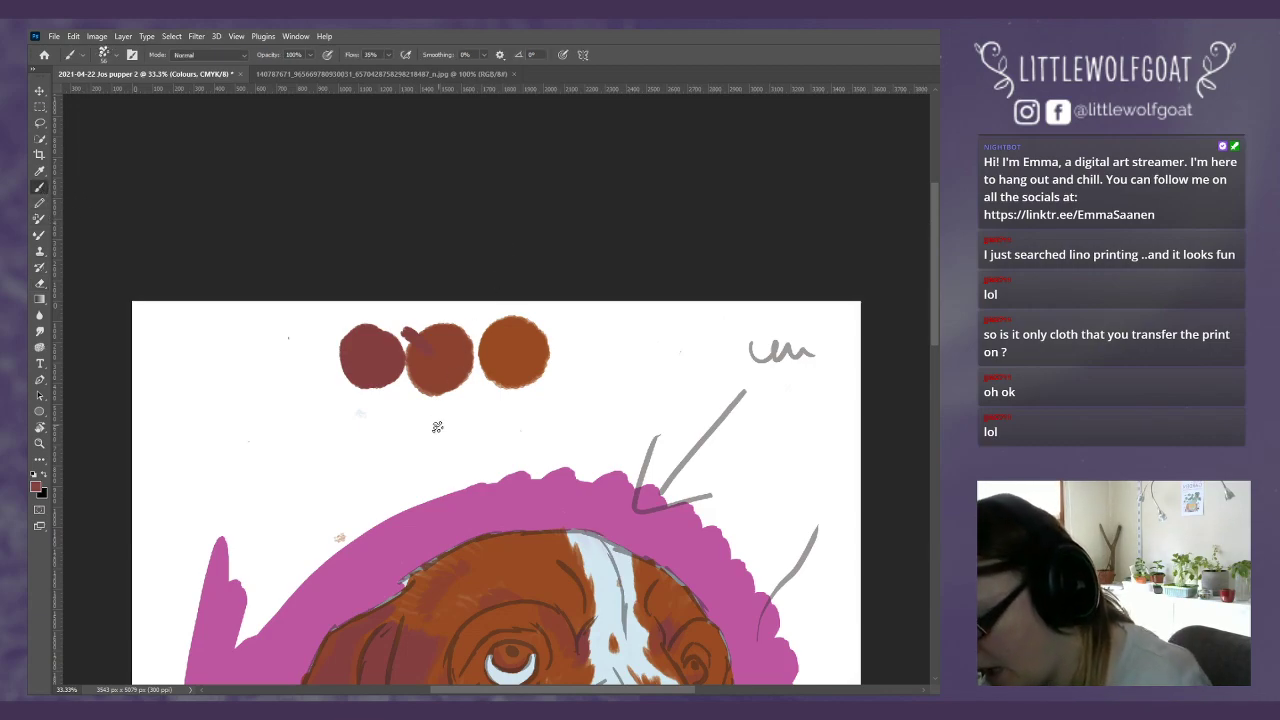
{"action": "mouse_move", "coordinate": [436, 444]}
{"action": "left_mouse_down"}
{"action": "mouse_move", "coordinate": [440, 455]}
{"action": "mouse_move", "coordinate": [420, 446]}
{"action": "mouse_move", "coordinate": [422, 462]}
{"action": "mouse_move", "coordinate": [431, 432]}
{"action": "left_mouse_up"}
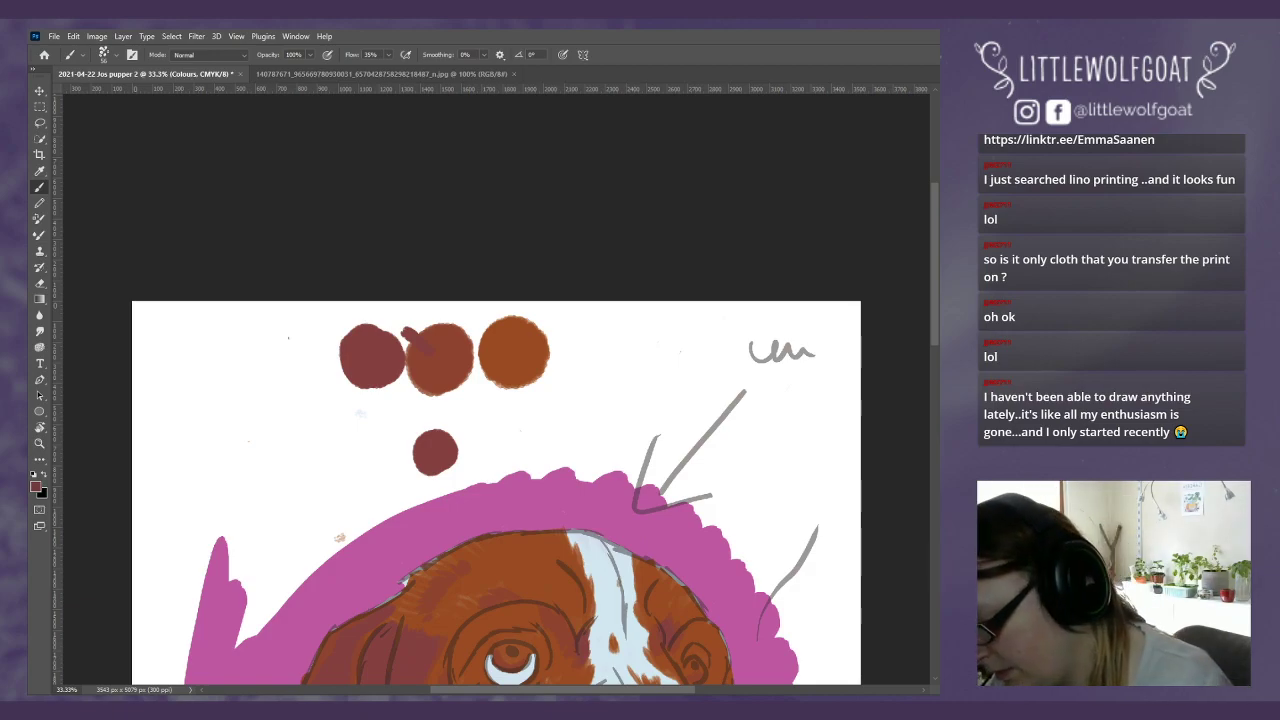
{"action": "left_click_drag", "start_coordinate": [410, 490], "coordinate": [462, 430]}
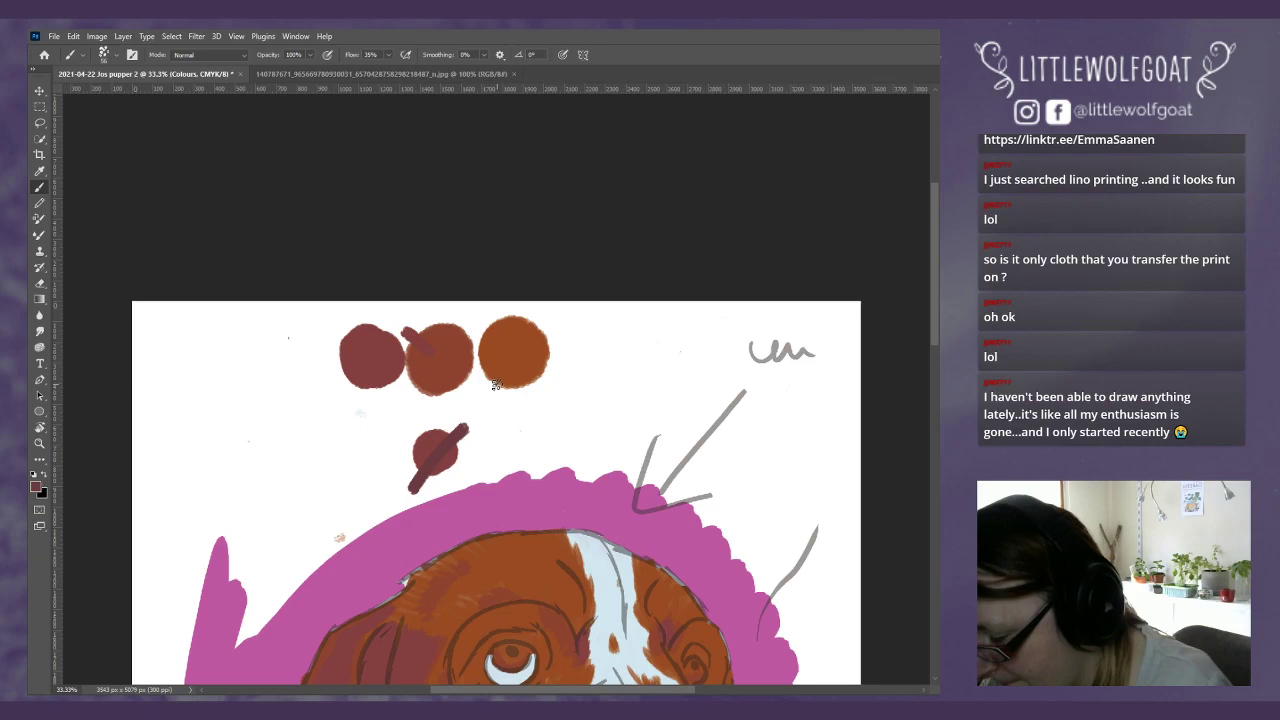
{"action": "left_click_drag", "start_coordinate": [348, 398], "coordinate": [393, 326]}
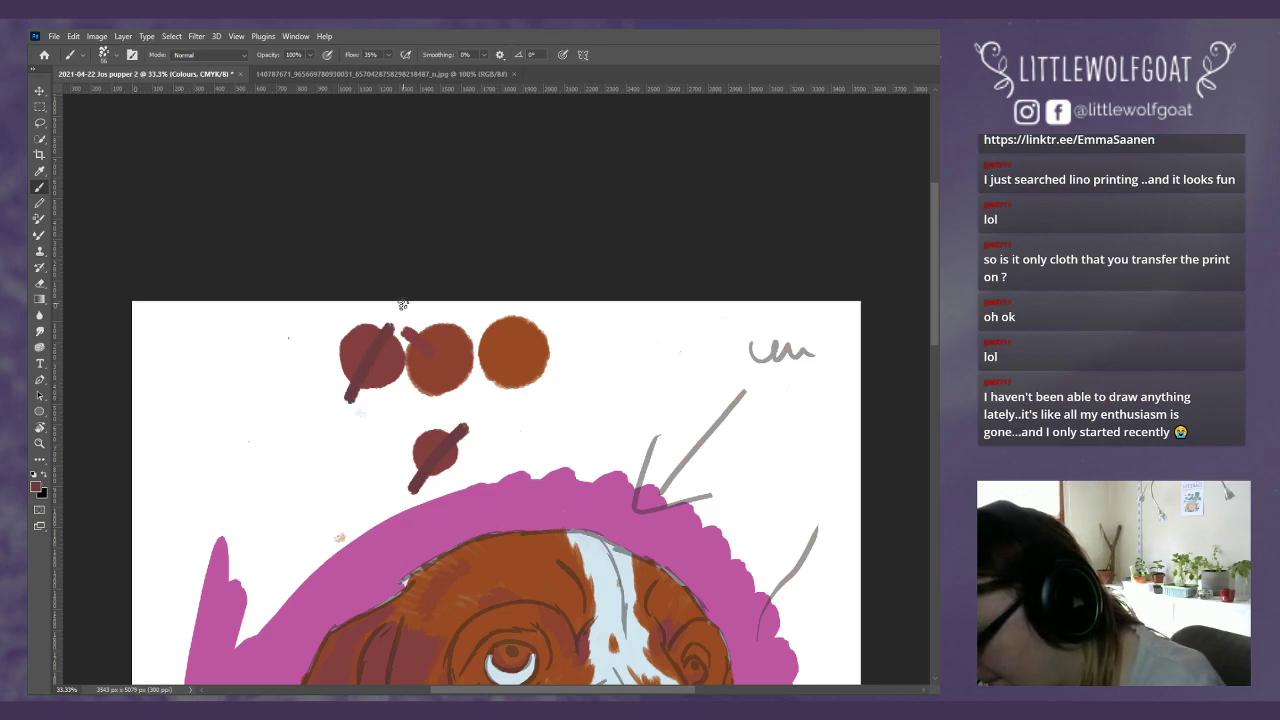
Step: Undo the stray test strokes and return to the Brown dark 3 layer
{"action": "left_click", "coordinate": [75, 37]}
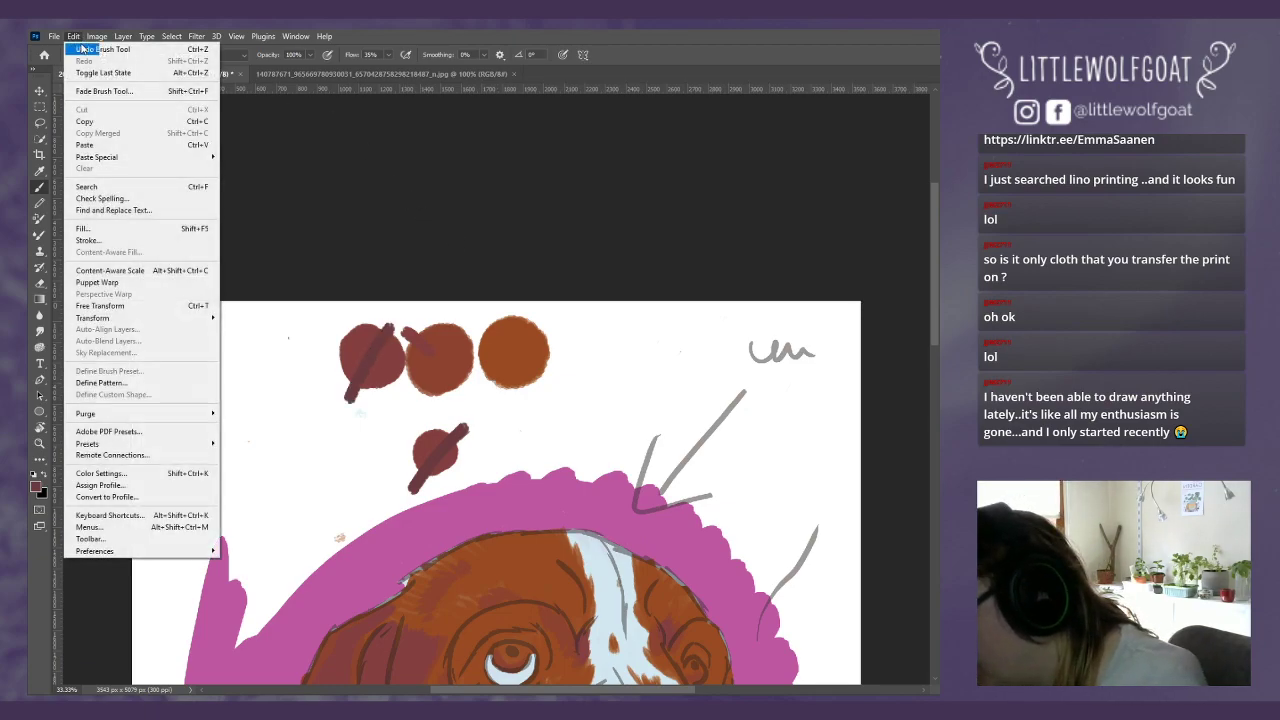
{"action": "left_click", "coordinate": [100, 49]}
{"action": "left_click", "coordinate": [78, 38]}
{"action": "left_click", "coordinate": [85, 49]}
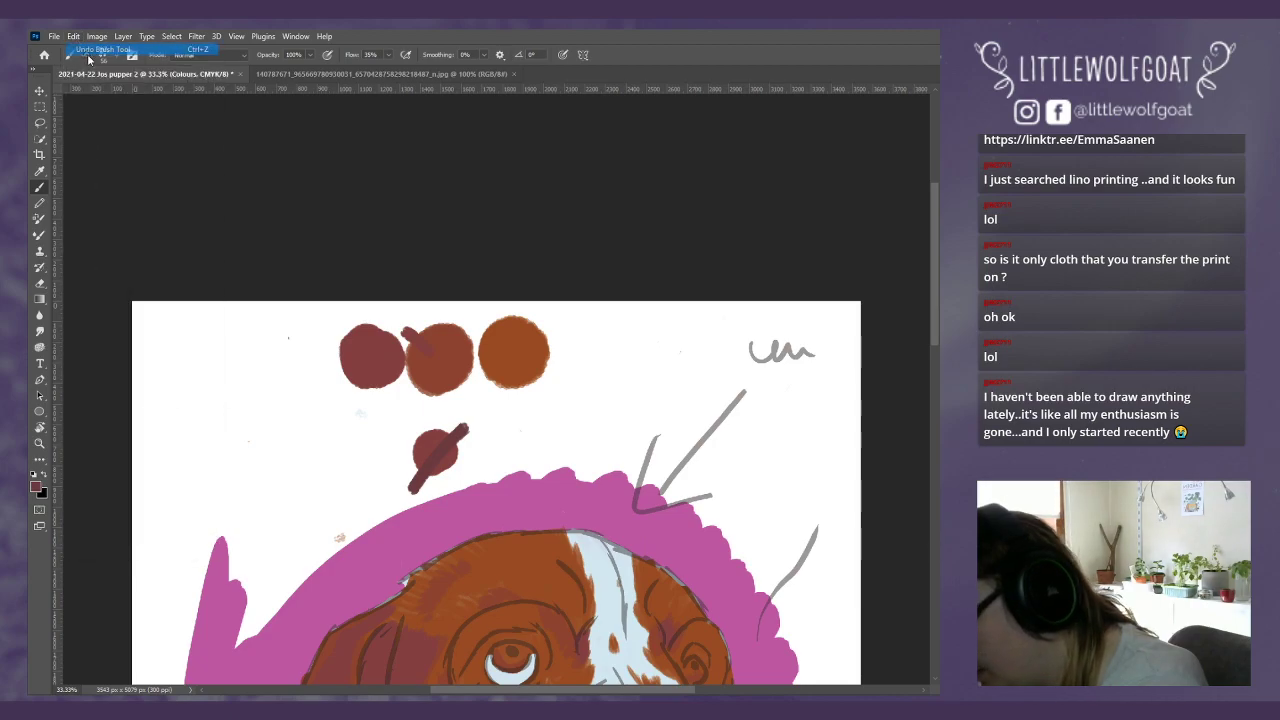
{"action": "left_click_drag", "start_coordinate": [936, 337], "coordinate": [930, 382]}
{"action": "key", "text": "alt+bracketleft"}
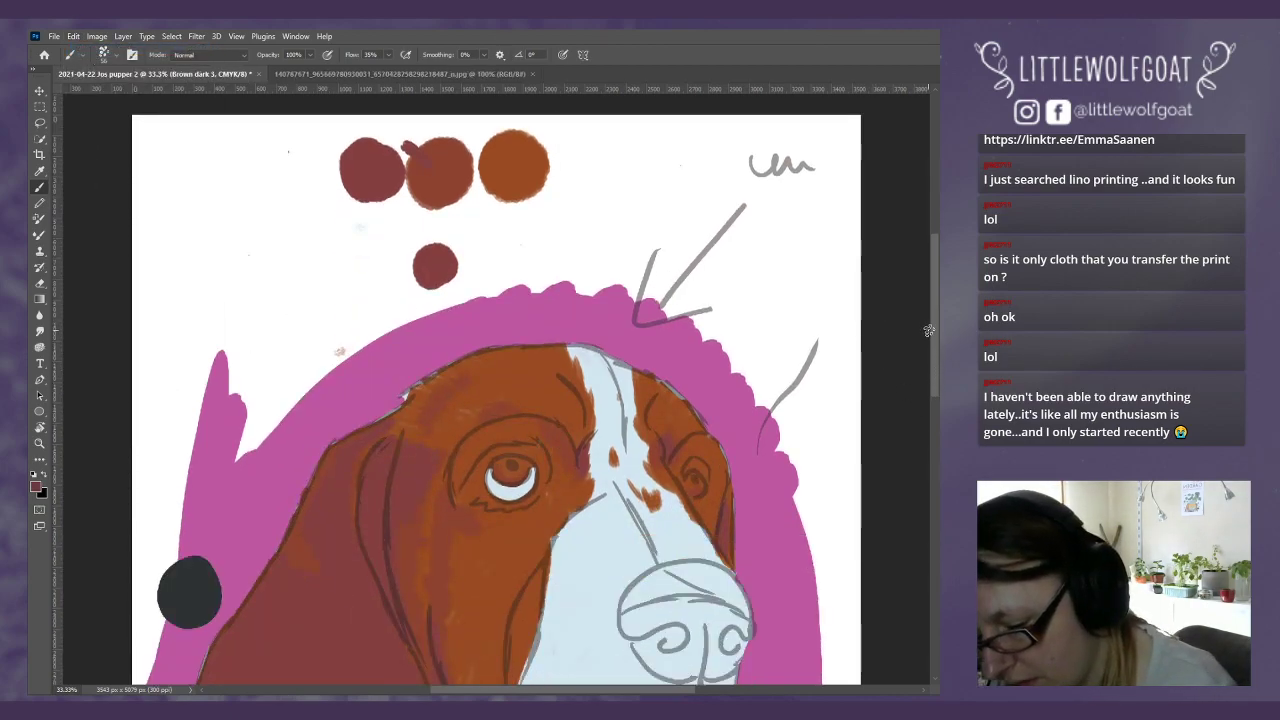
{"action": "left_click_drag", "start_coordinate": [929, 331], "coordinate": [932, 397]}
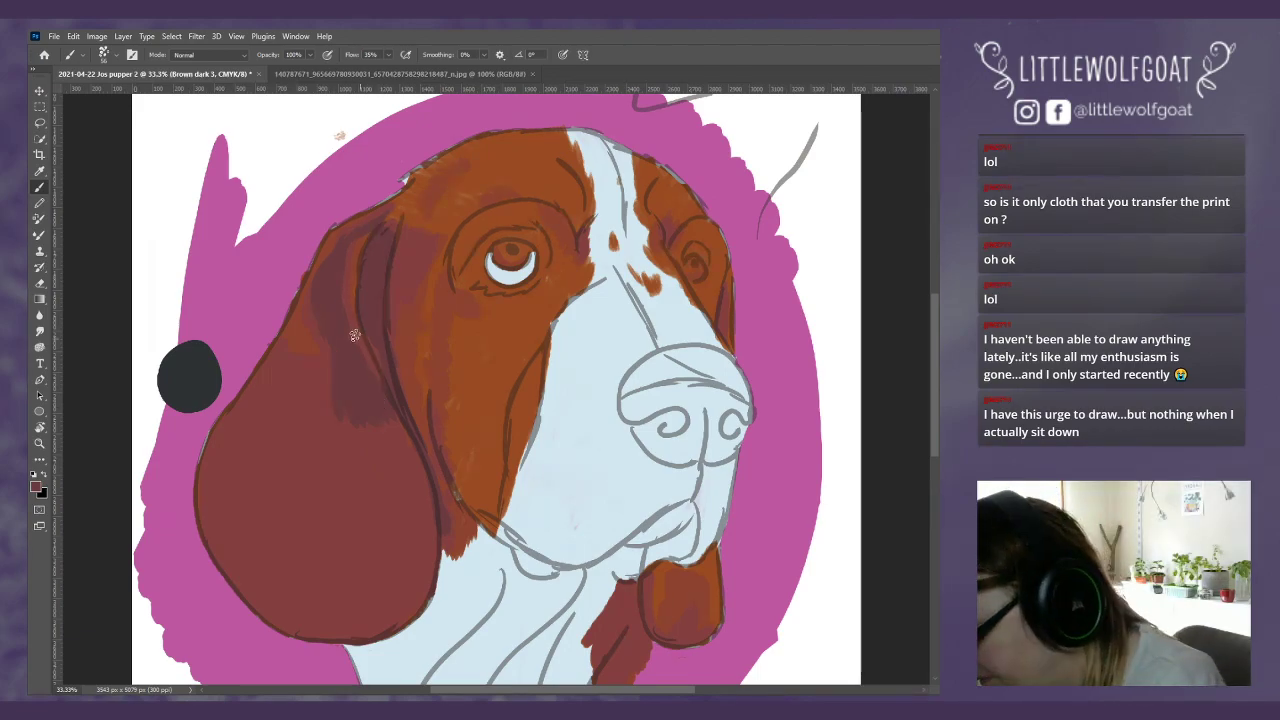
Step: Paint darker brown shading strokes down the inside of the left ear on Brown dark 3
{"action": "left_click_drag", "start_coordinate": [335, 557], "coordinate": [370, 475]}
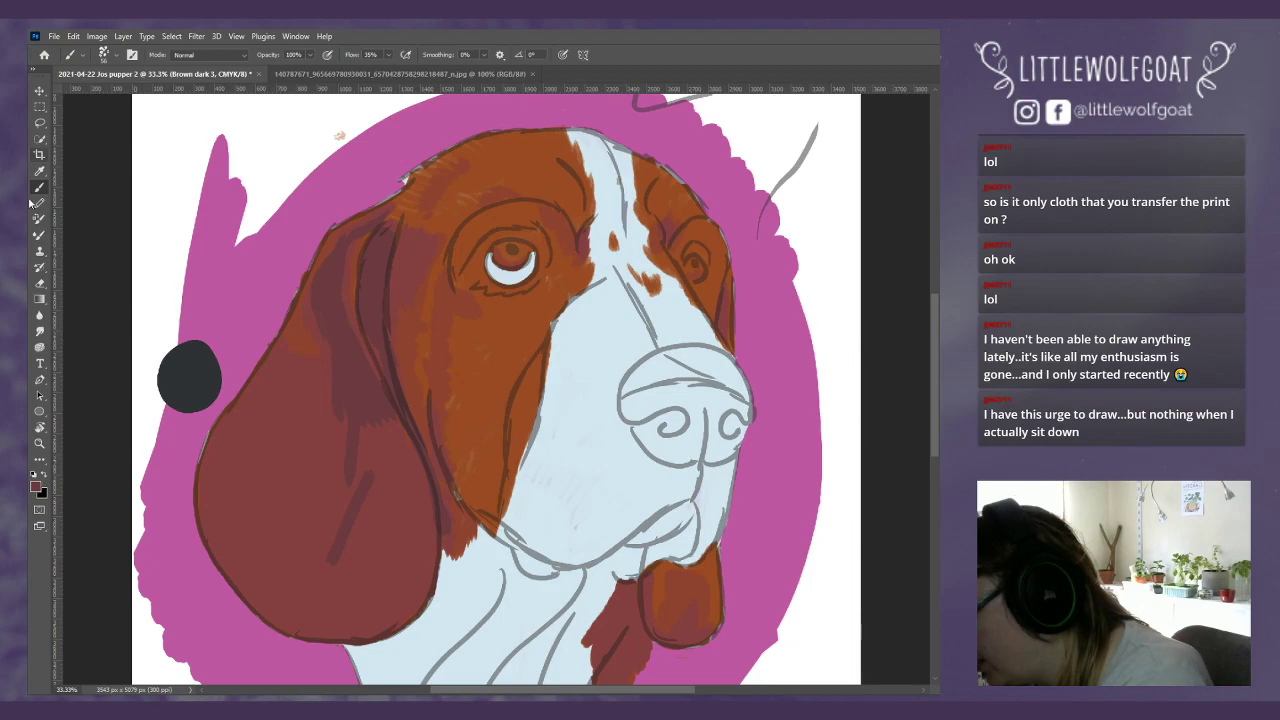
{"action": "left_click", "coordinate": [39, 284]}
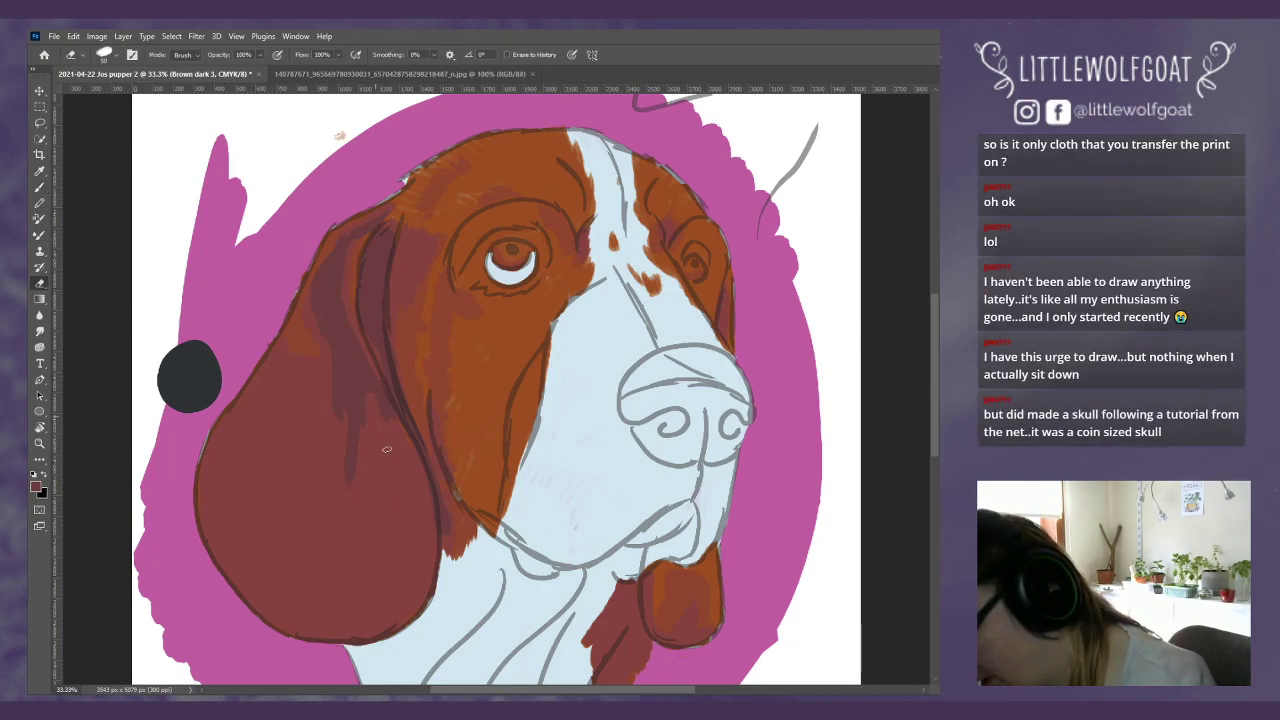
Step: Erase back the dark streaks along the ear's inner edge, leaving thinner, lighter shading
{"action": "mouse_move", "coordinate": [396, 396]}
{"action": "left_mouse_down"}
{"action": "mouse_move", "coordinate": [453, 530]}
{"action": "mouse_move", "coordinate": [351, 490]}
{"action": "mouse_move", "coordinate": [335, 357]}
{"action": "left_mouse_up"}
{"action": "mouse_move", "coordinate": [336, 312]}
{"action": "left_mouse_down"}
{"action": "mouse_move", "coordinate": [330, 276]}
{"action": "mouse_move", "coordinate": [310, 300]}
{"action": "mouse_move", "coordinate": [338, 324]}
{"action": "left_mouse_up"}
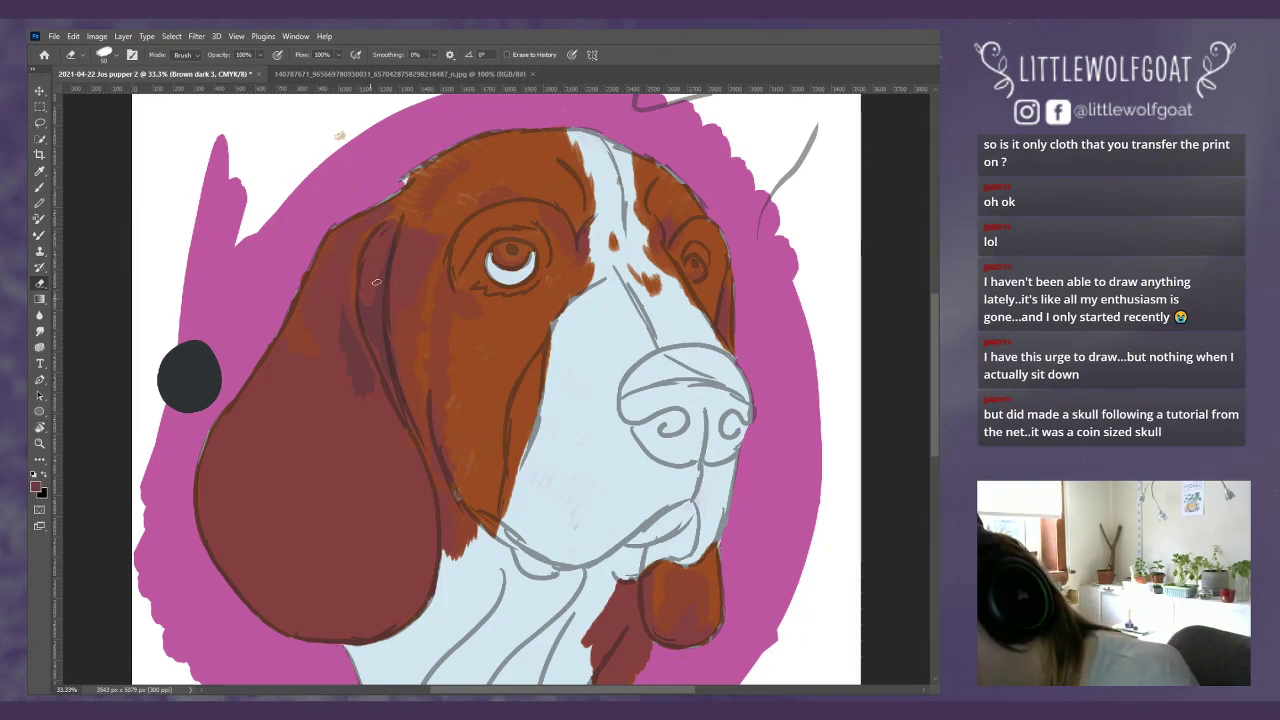
{"action": "right_click", "coordinate": [362, 295]}
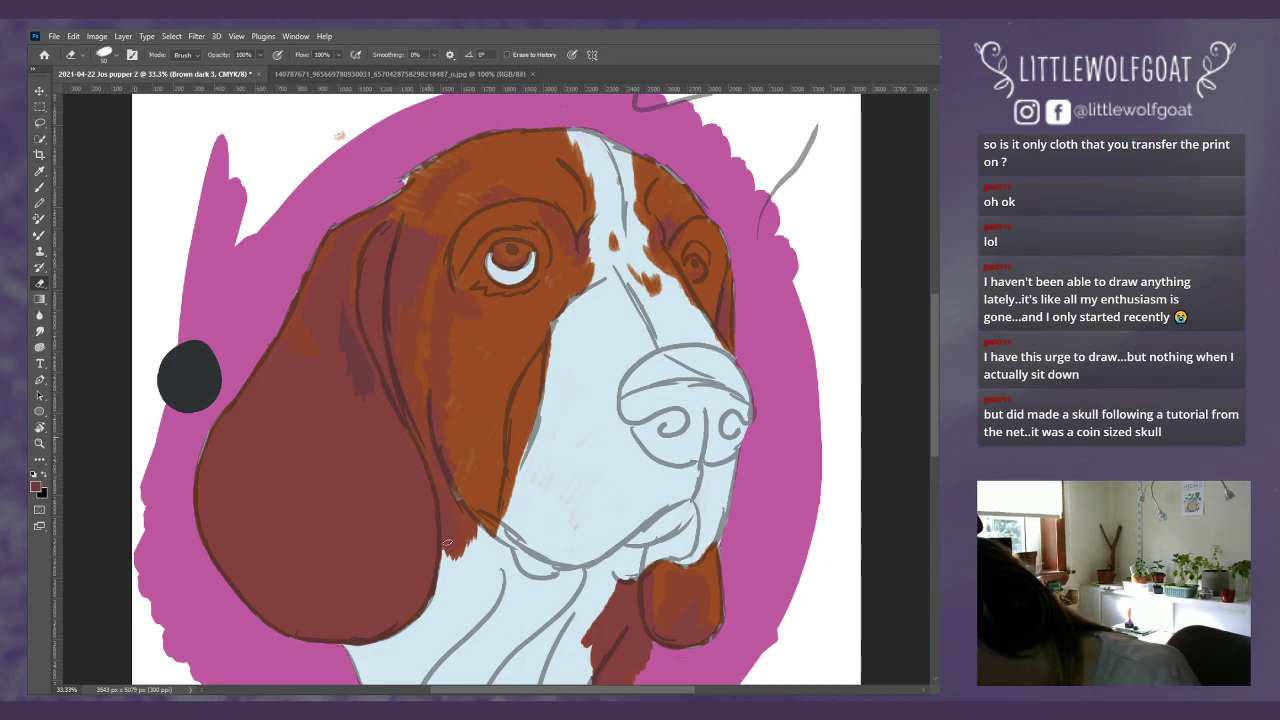
{"action": "mouse_move", "coordinate": [338, 311]}
{"action": "left_mouse_down"}
{"action": "mouse_move", "coordinate": [362, 378]}
{"action": "mouse_move", "coordinate": [367, 358]}
{"action": "left_mouse_up"}
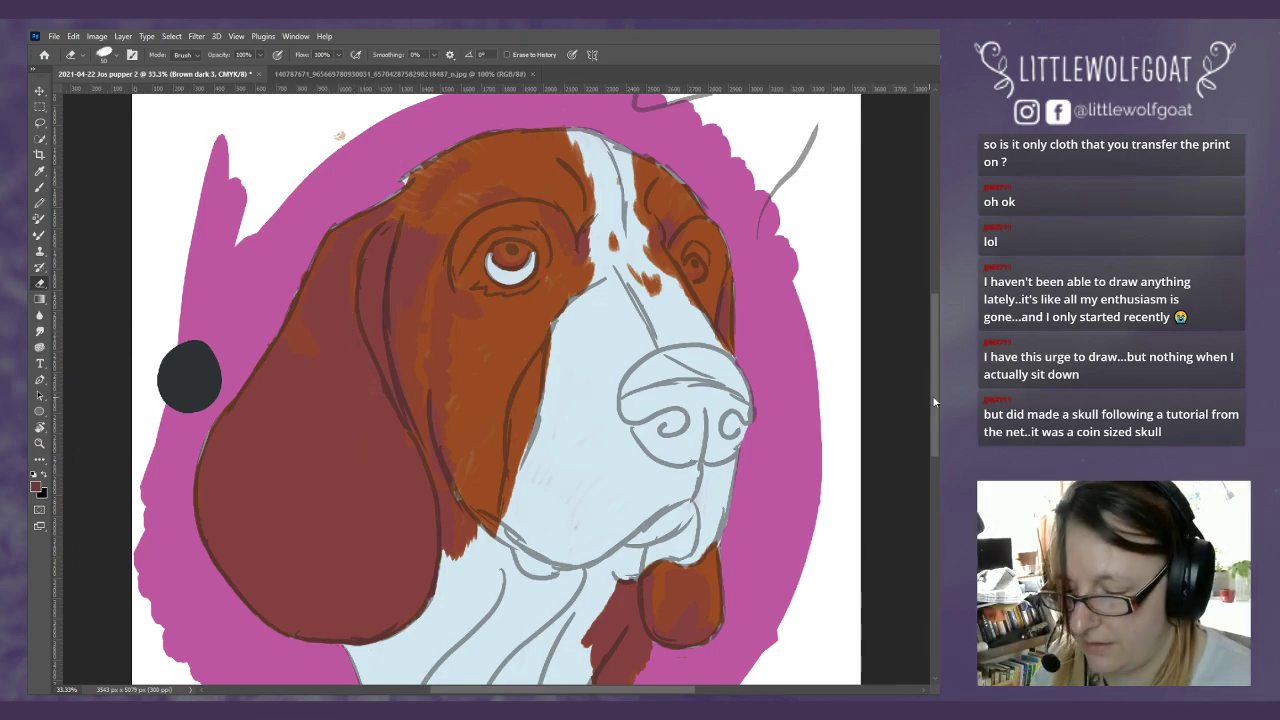
{"action": "left_click_drag", "start_coordinate": [933, 398], "coordinate": [933, 312]}
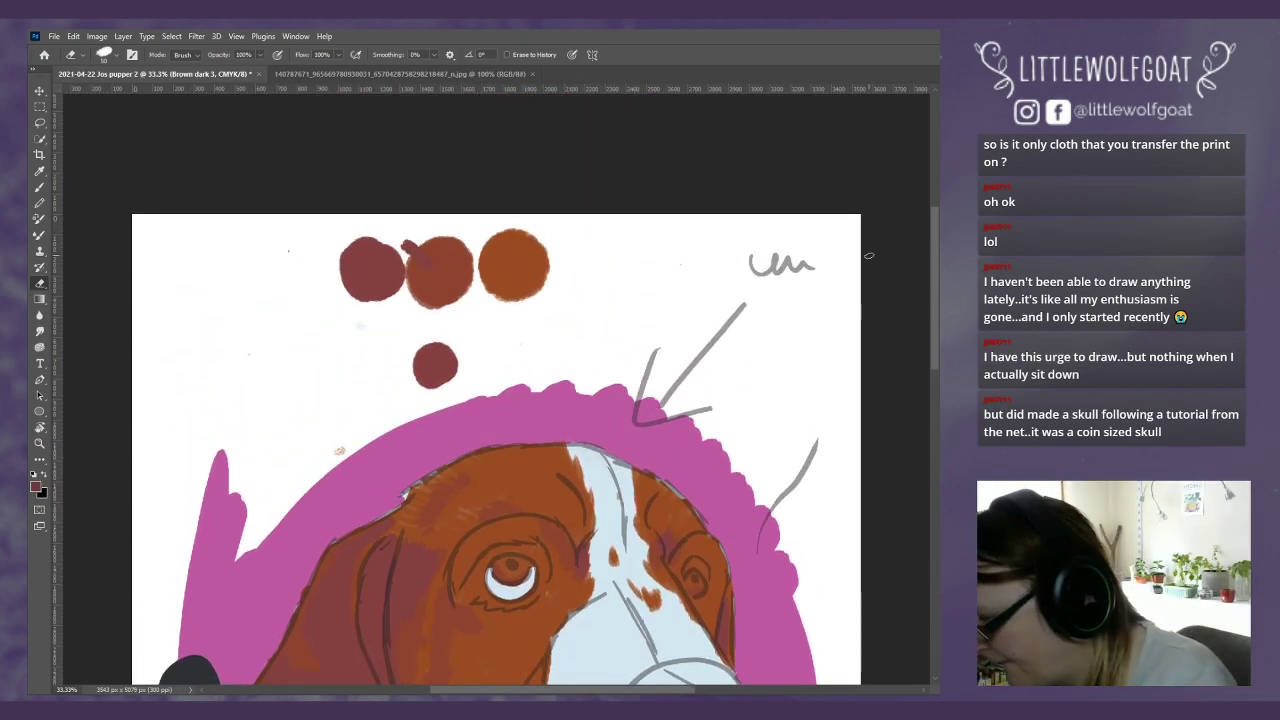
Step: Paint two dark-brown test swatches beside the circles and smudge one into the neighbouring circle
{"action": "left_click", "coordinate": [41, 188]}
{"action": "mouse_move", "coordinate": [504, 340]}
{"action": "left_mouse_down"}
{"action": "mouse_move", "coordinate": [492, 378]}
{"action": "mouse_move", "coordinate": [515, 350]}
{"action": "mouse_move", "coordinate": [503, 347]}
{"action": "left_mouse_up"}
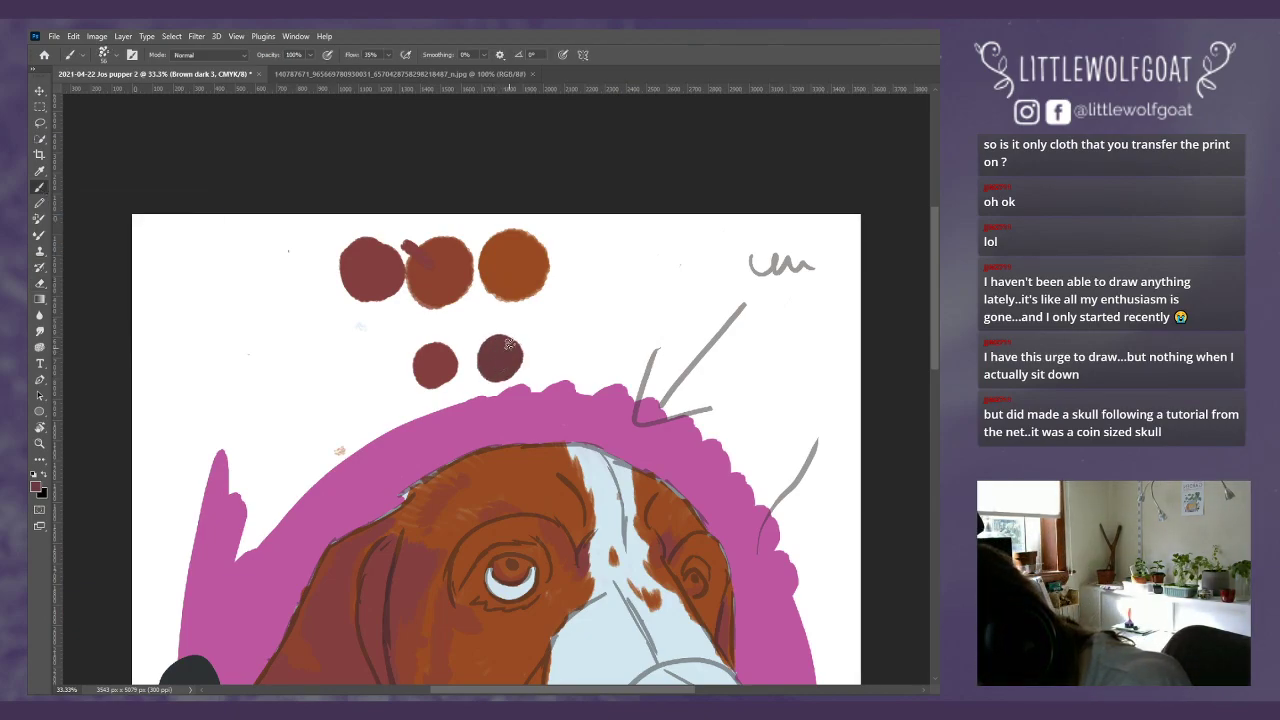
{"action": "left_click_drag", "start_coordinate": [402, 376], "coordinate": [405, 357]}
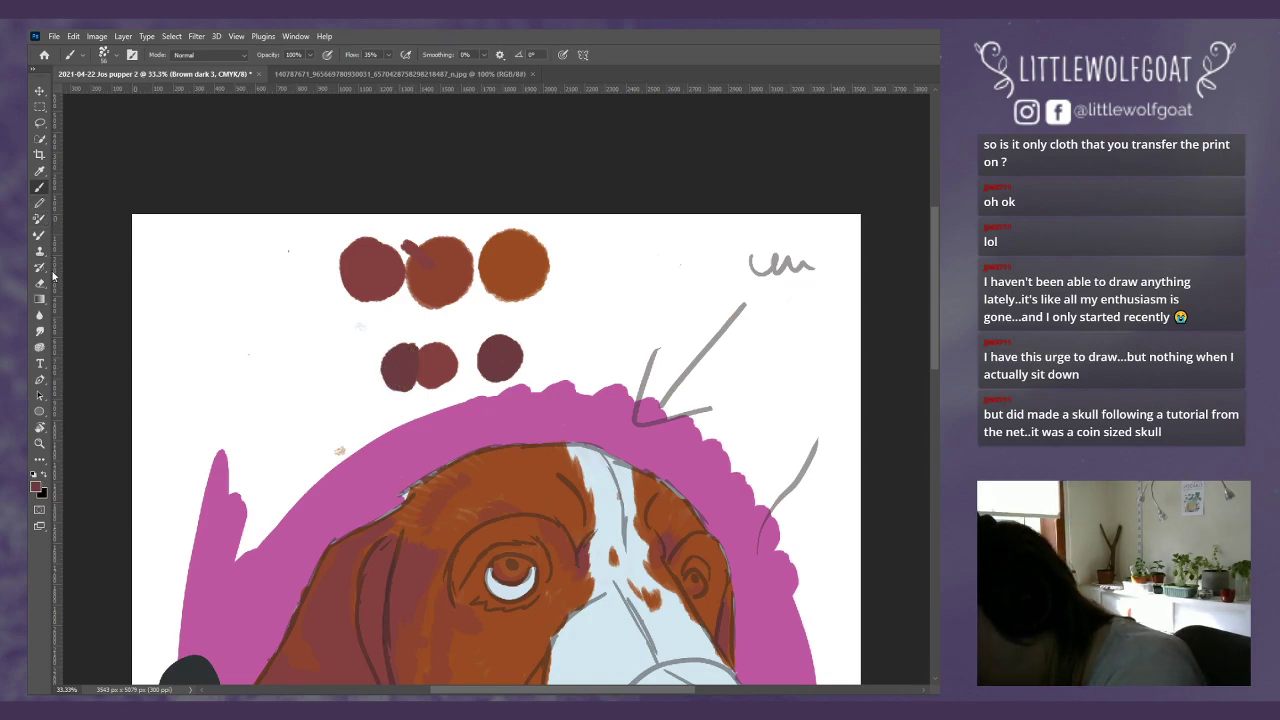
{"action": "left_click", "coordinate": [41, 332]}
{"action": "left_click_drag", "start_coordinate": [425, 372], "coordinate": [427, 352]}
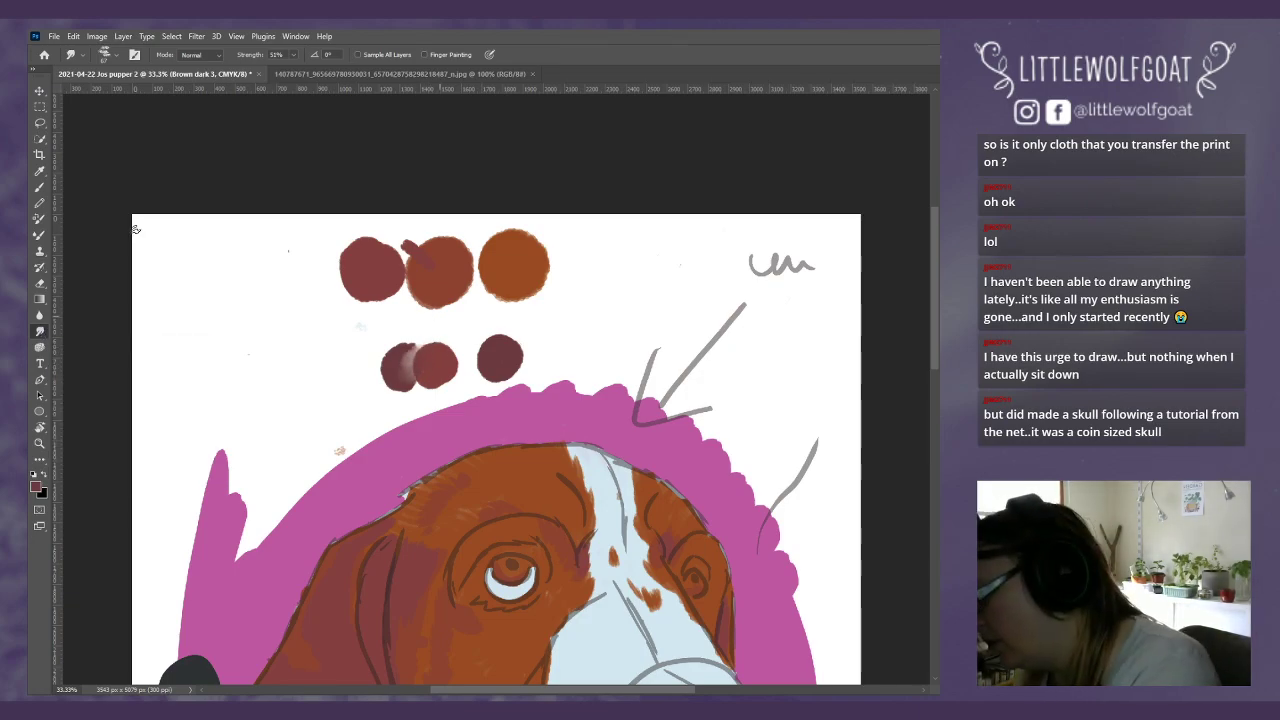
Step: Erase the left and right dark-brown test swatches
{"action": "left_click", "coordinate": [41, 283]}
{"action": "mouse_move", "coordinate": [388, 348]}
{"action": "left_mouse_down"}
{"action": "mouse_move", "coordinate": [390, 380]}
{"action": "mouse_move", "coordinate": [398, 362]}
{"action": "mouse_move", "coordinate": [410, 400]}
{"action": "left_mouse_up"}
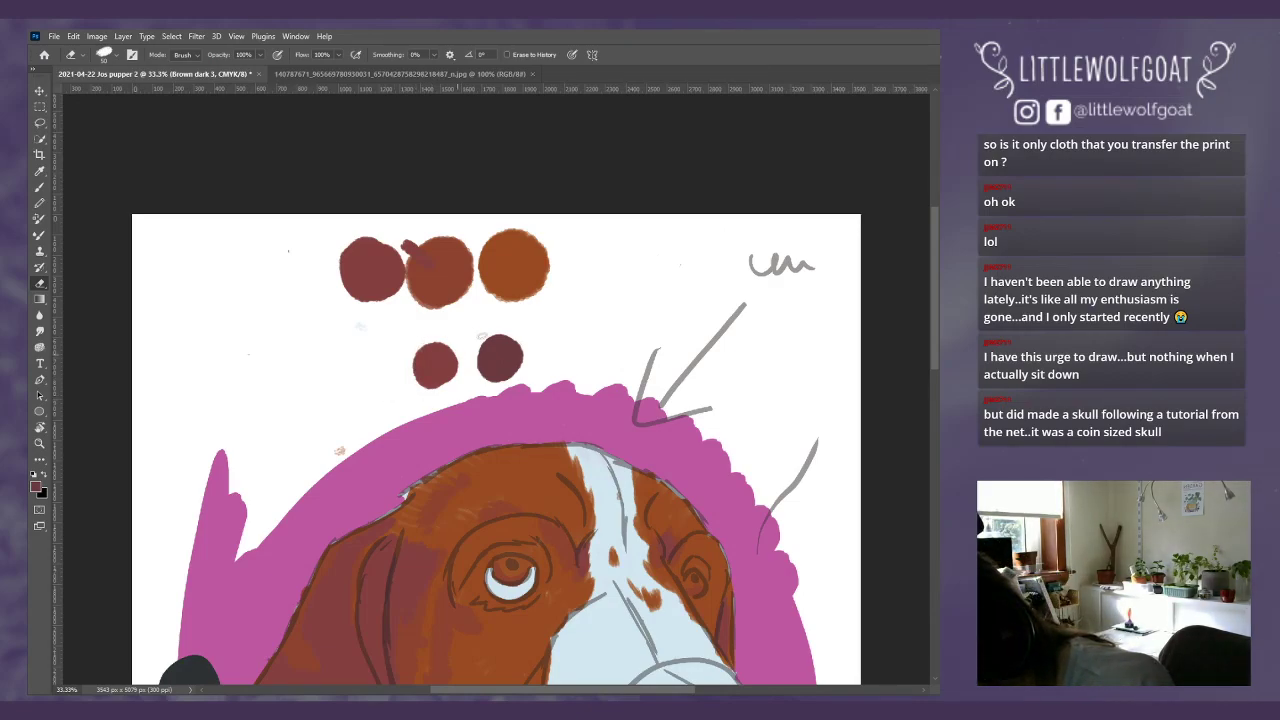
{"action": "left_click_drag", "start_coordinate": [481, 336], "coordinate": [527, 362]}
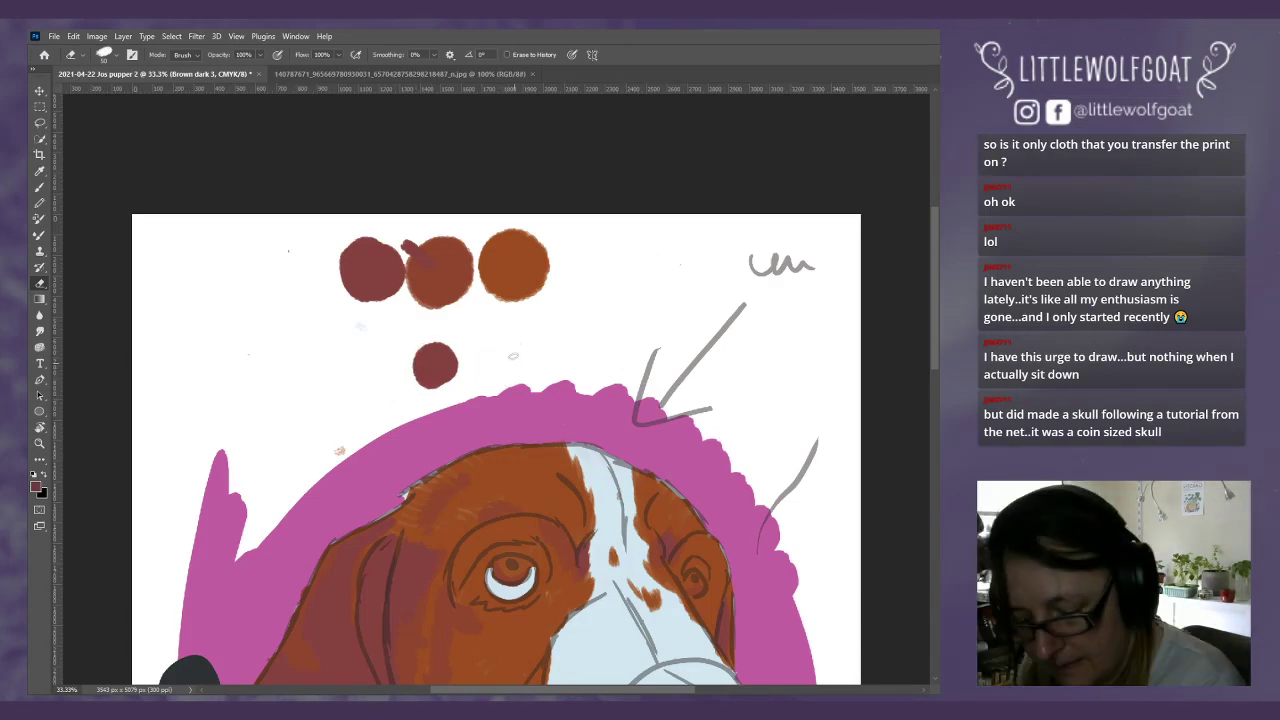
Step: On the Colours layer, dab dark brown next to the small swatch and smudge its lower-left
{"action": "key", "text": "alt+bracketleft"}
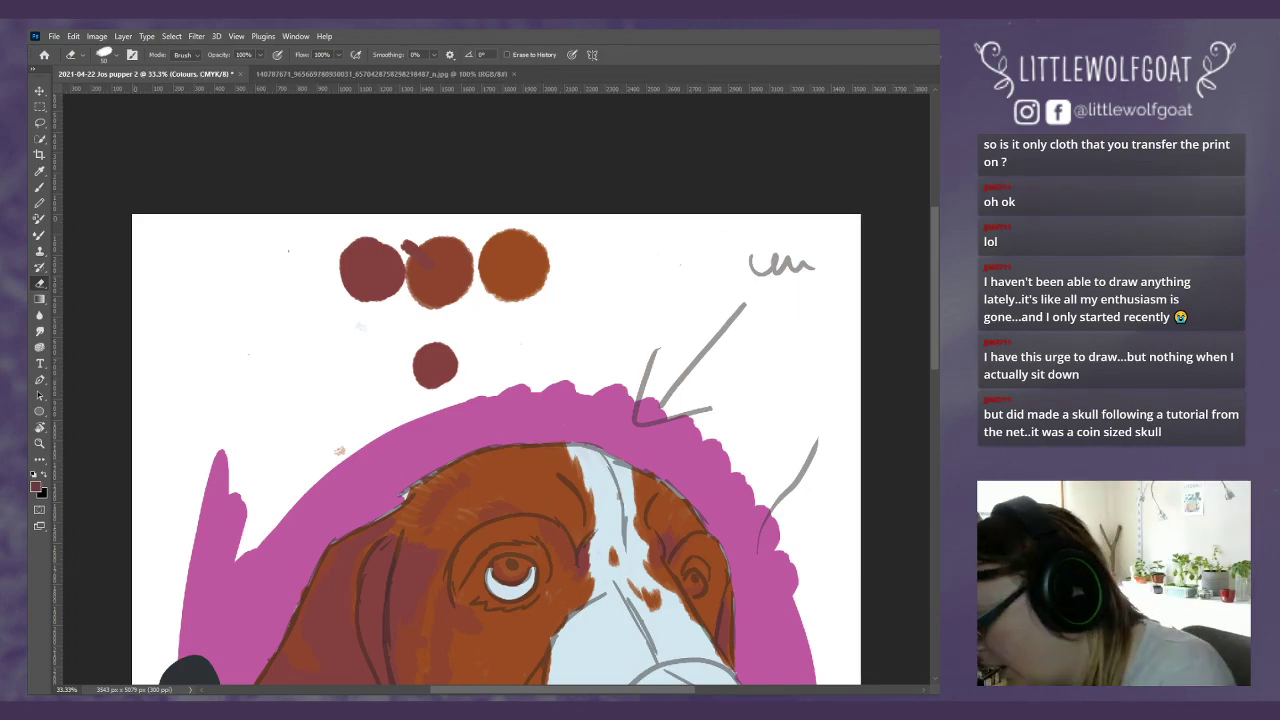
{"action": "left_click", "coordinate": [40, 187]}
{"action": "mouse_move", "coordinate": [450, 348]}
{"action": "left_mouse_down"}
{"action": "mouse_move", "coordinate": [466, 370]}
{"action": "mouse_move", "coordinate": [480, 362]}
{"action": "mouse_move", "coordinate": [477, 346]}
{"action": "mouse_move", "coordinate": [443, 391]}
{"action": "left_mouse_up"}
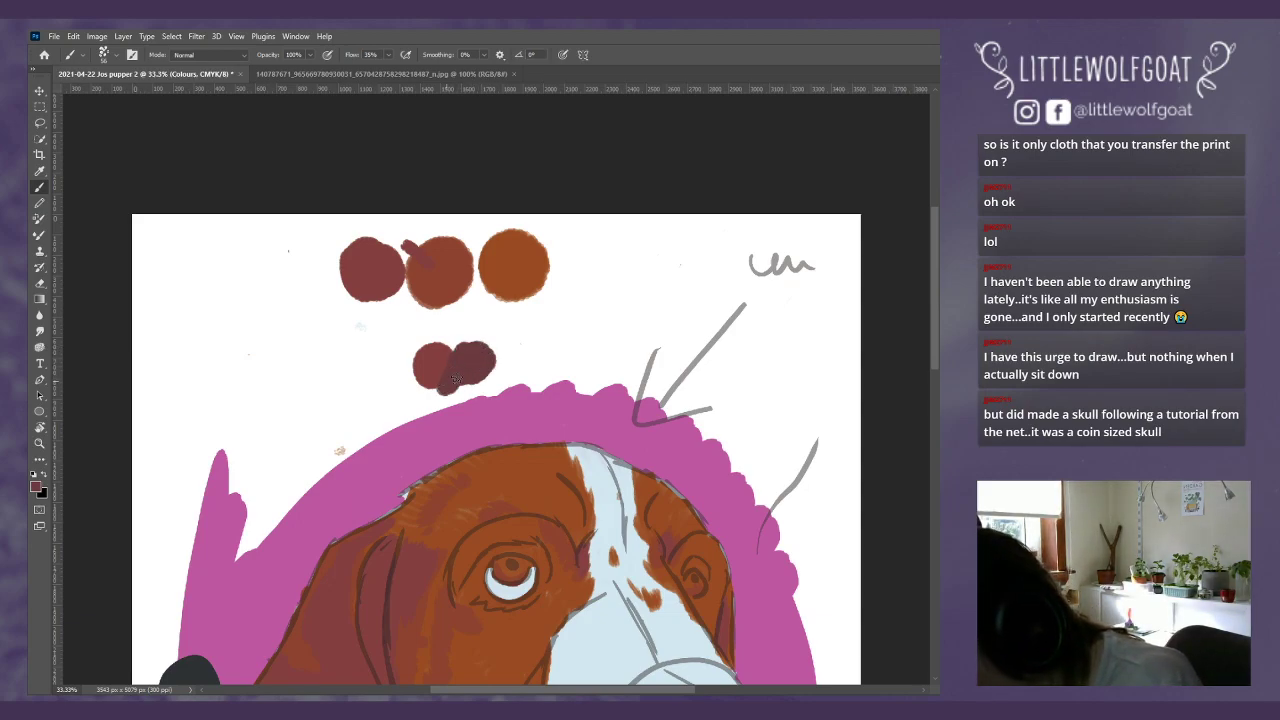
{"action": "left_click", "coordinate": [40, 332]}
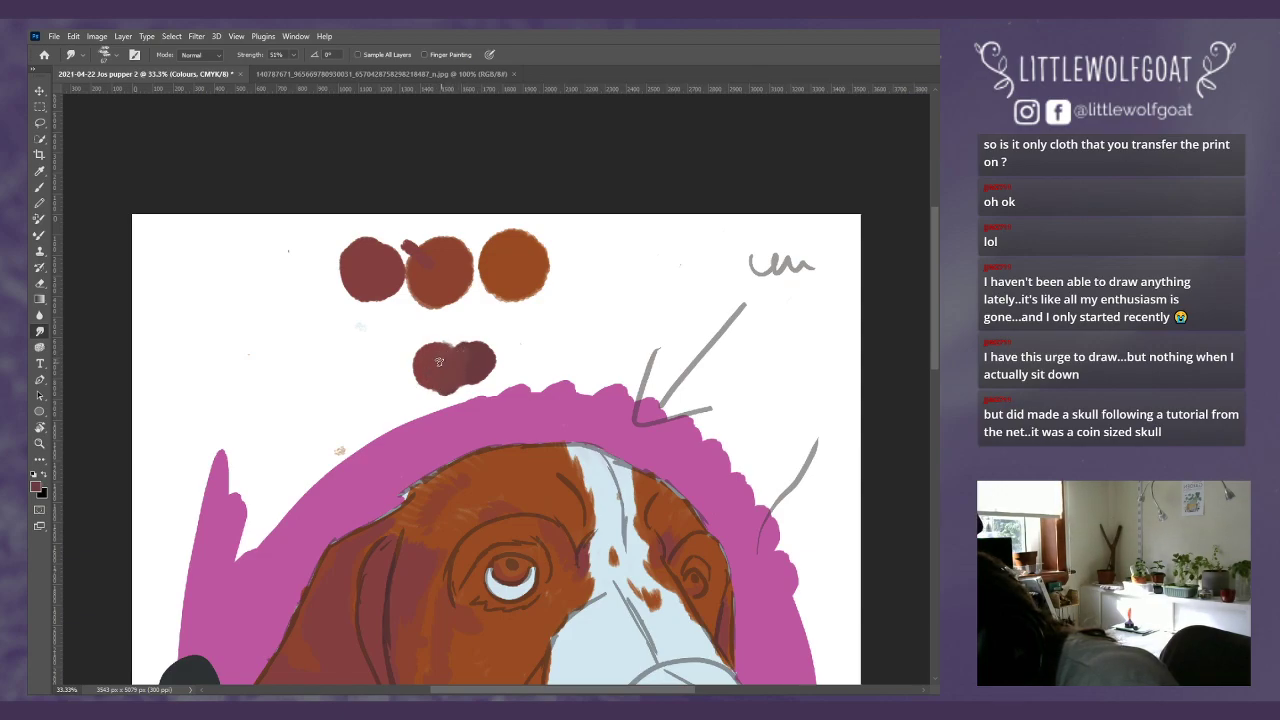
{"action": "mouse_move", "coordinate": [438, 374]}
{"action": "left_mouse_down"}
{"action": "mouse_move", "coordinate": [424, 390]}
{"action": "mouse_move", "coordinate": [438, 392]}
{"action": "left_mouse_up"}
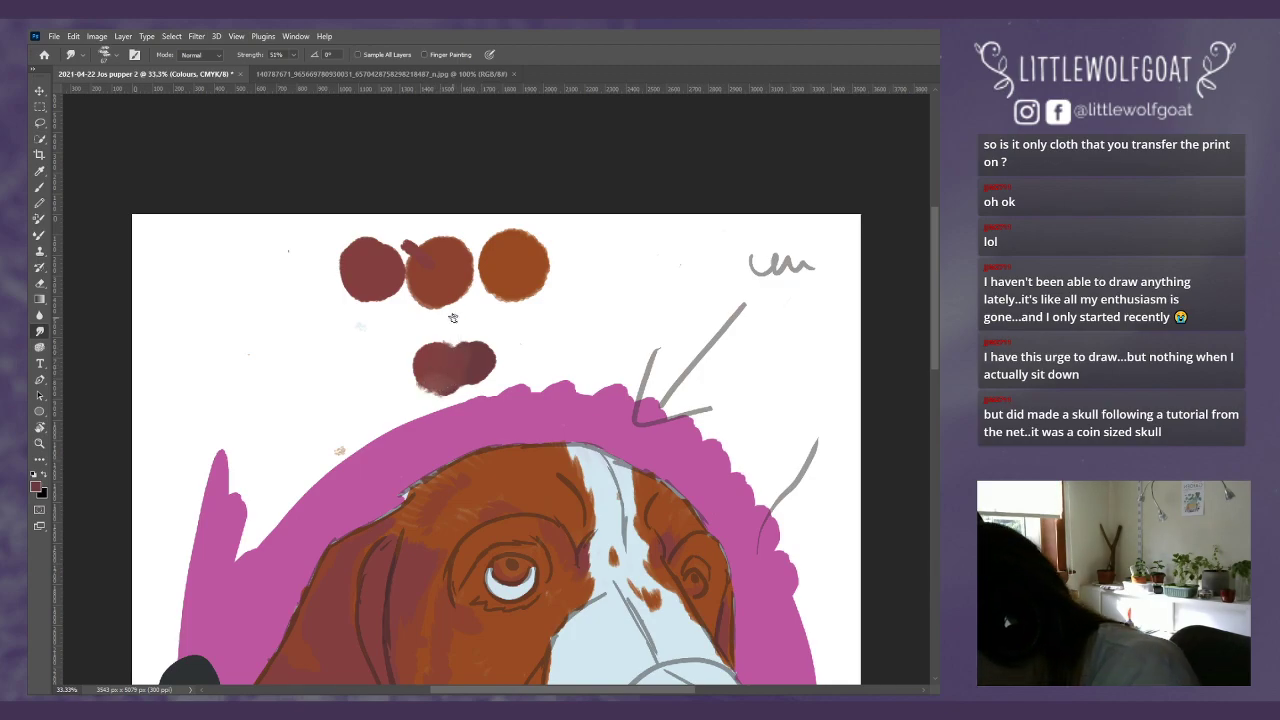
Step: Sample a dark brown, dab it beside the swatches and trail a test stroke into the left swatch
{"action": "left_click", "coordinate": [40, 171]}
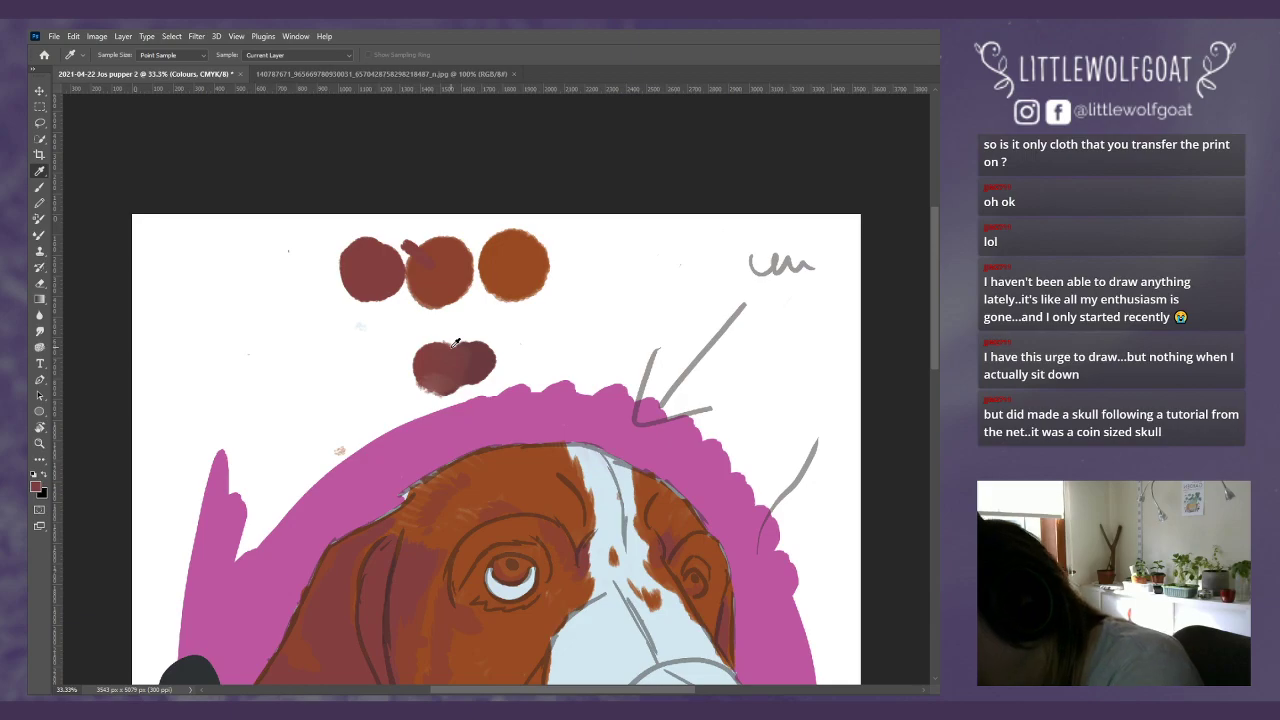
{"action": "left_click", "coordinate": [40, 187]}
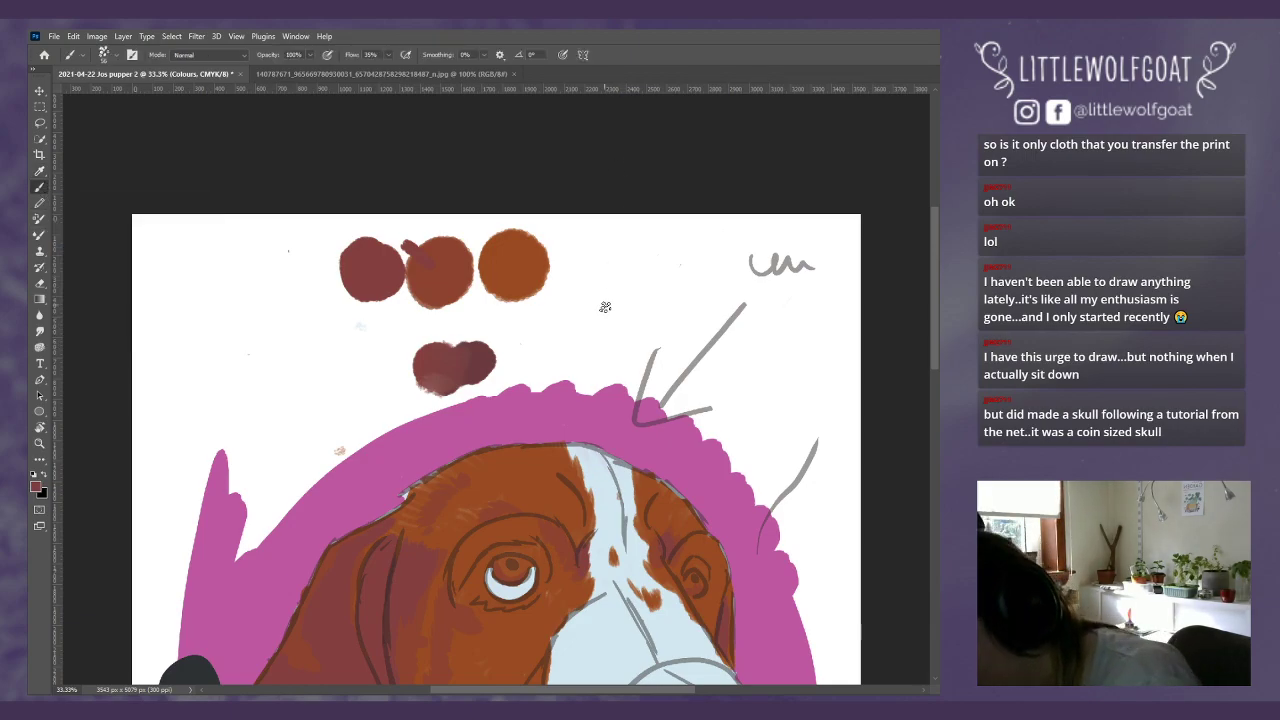
{"action": "left_click_drag", "start_coordinate": [604, 320], "coordinate": [611, 330]}
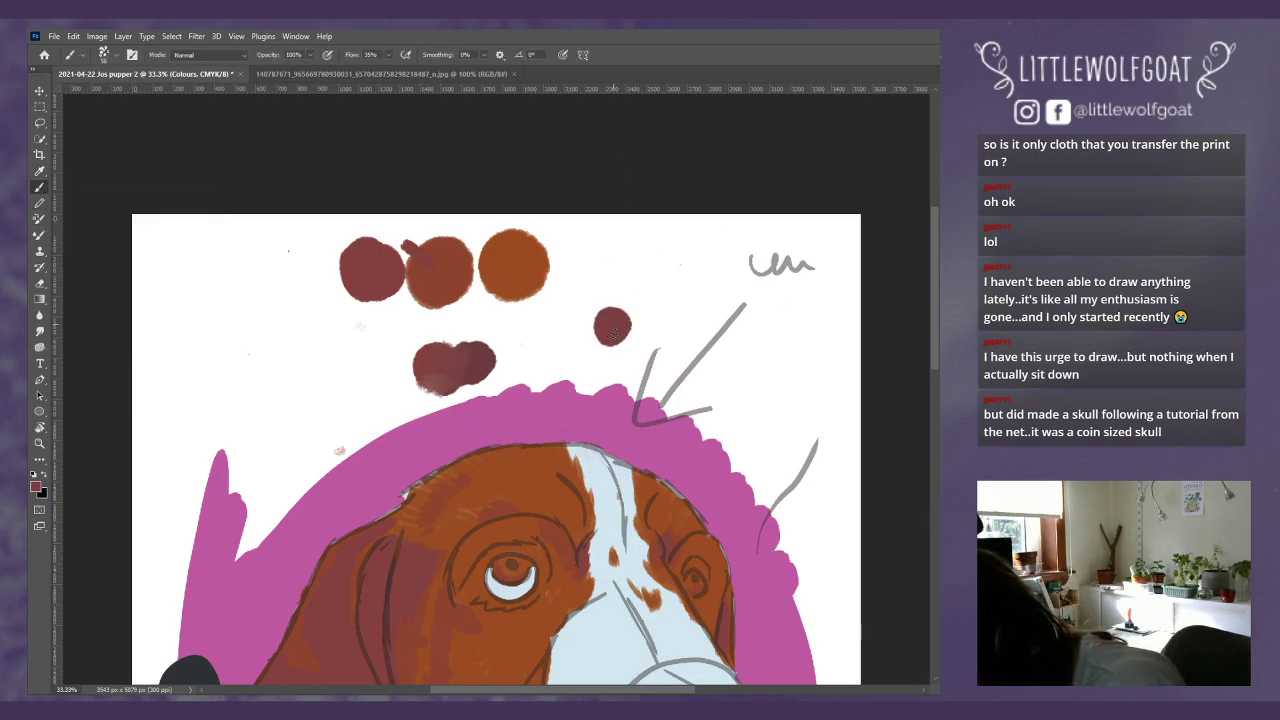
{"action": "left_click_drag", "start_coordinate": [346, 324], "coordinate": [382, 262]}
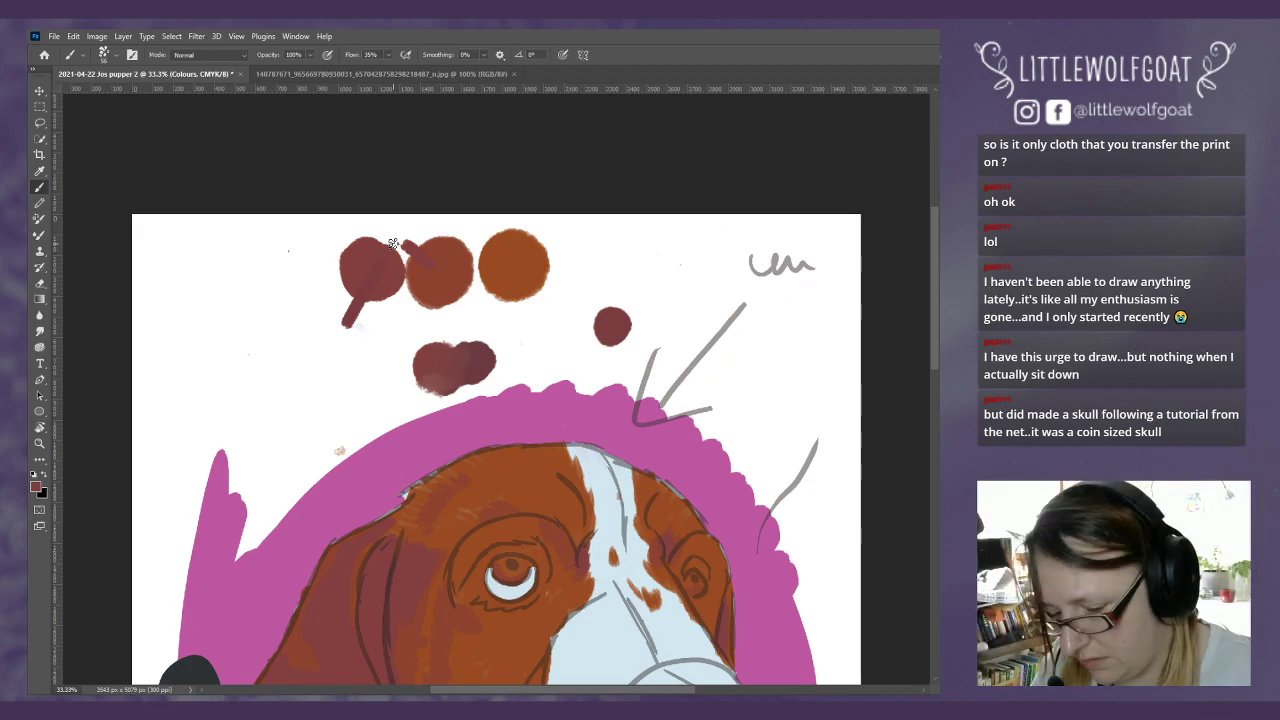
Step: Paint a dark reddish-brown circle left of the swatch row on the Colours layer, then reselect Brown dark 3
{"action": "key", "text": "alt+bracketleft"}
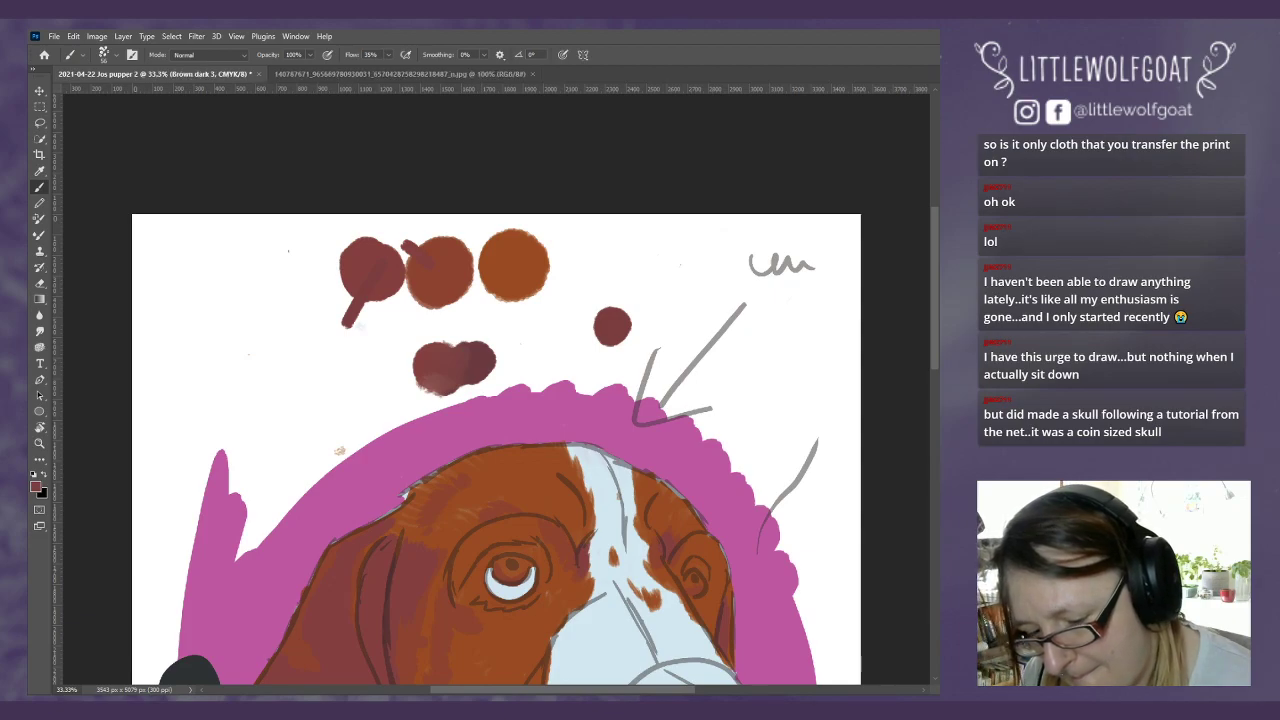
{"action": "scroll", "coordinate": [934, 371], "scroll_direction": "down", "scroll_amount": 5}
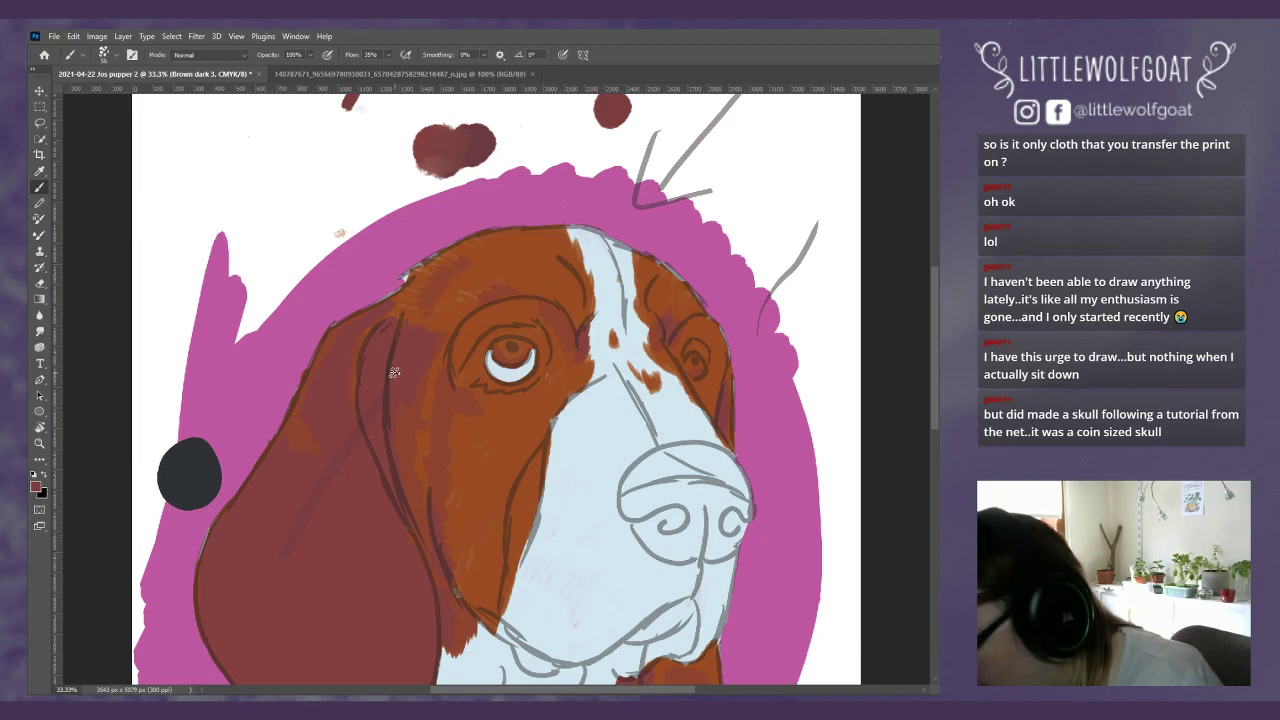
{"action": "left_click", "coordinate": [74, 36]}
{"action": "left_click", "coordinate": [90, 49]}
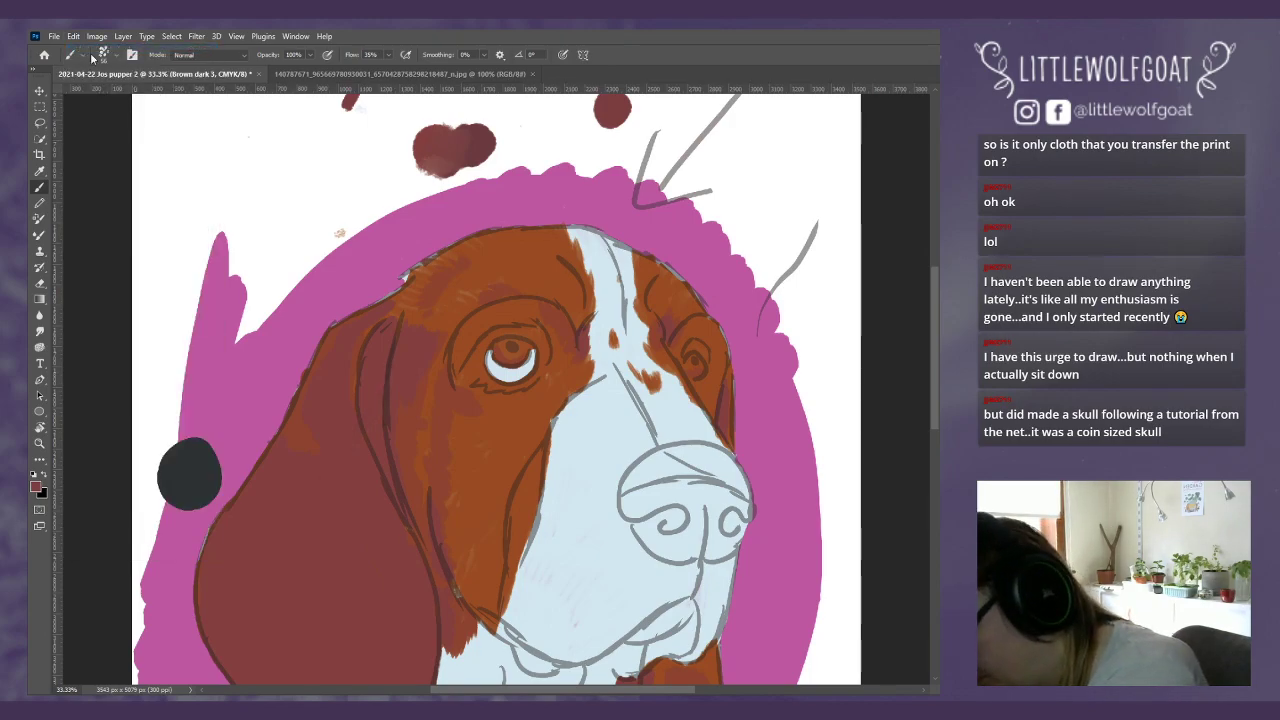
{"action": "key", "text": "alt+bracketleft"}
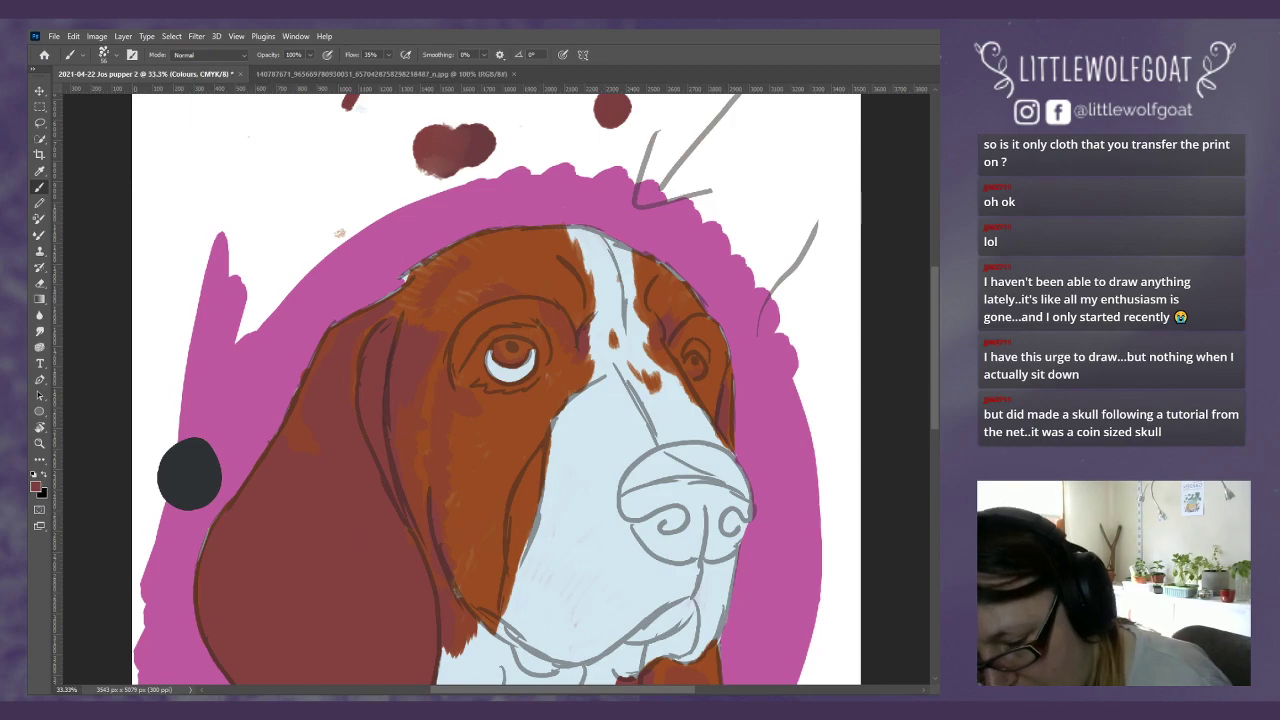
{"action": "mouse_move", "coordinate": [936, 347]}
{"action": "left_mouse_down"}
{"action": "mouse_move", "coordinate": [928, 261]}
{"action": "mouse_move", "coordinate": [875, 225]}
{"action": "left_mouse_up"}
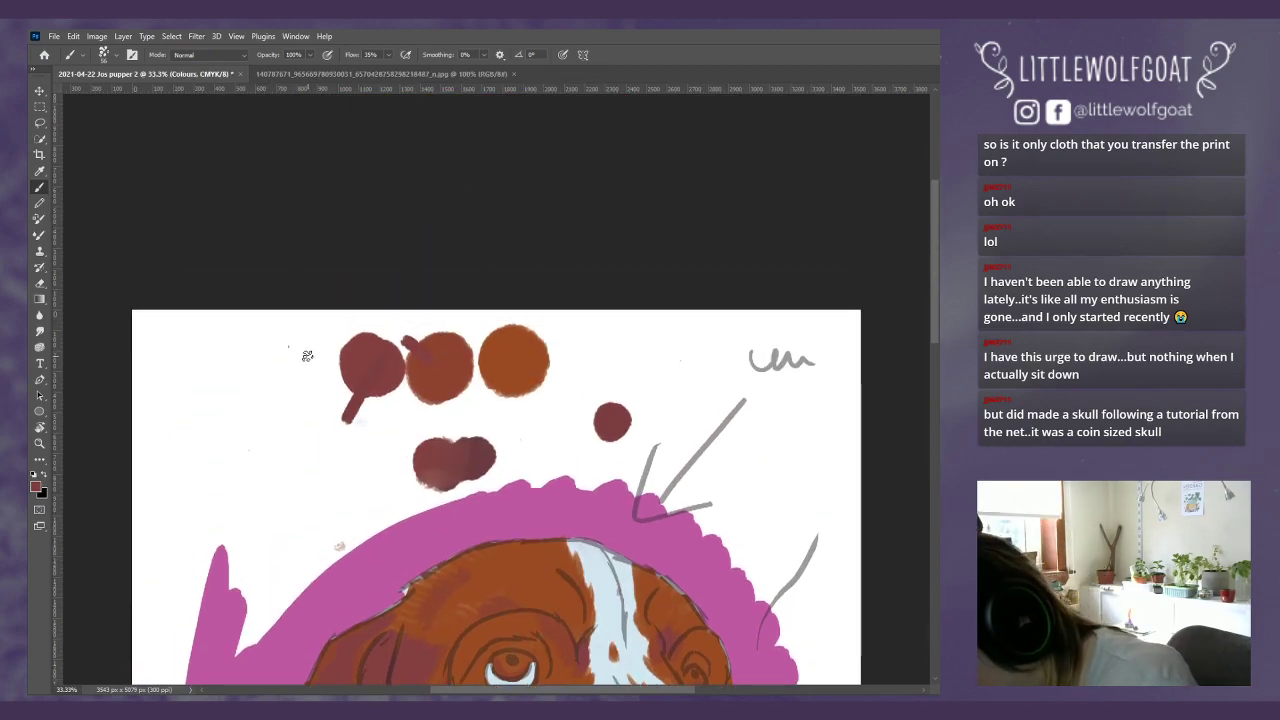
{"action": "mouse_move", "coordinate": [312, 345]}
{"action": "left_mouse_down"}
{"action": "mouse_move", "coordinate": [311, 387]}
{"action": "mouse_move", "coordinate": [321, 377]}
{"action": "mouse_move", "coordinate": [302, 383]}
{"action": "mouse_move", "coordinate": [334, 373]}
{"action": "mouse_move", "coordinate": [294, 381]}
{"action": "mouse_move", "coordinate": [298, 350]}
{"action": "left_mouse_up"}
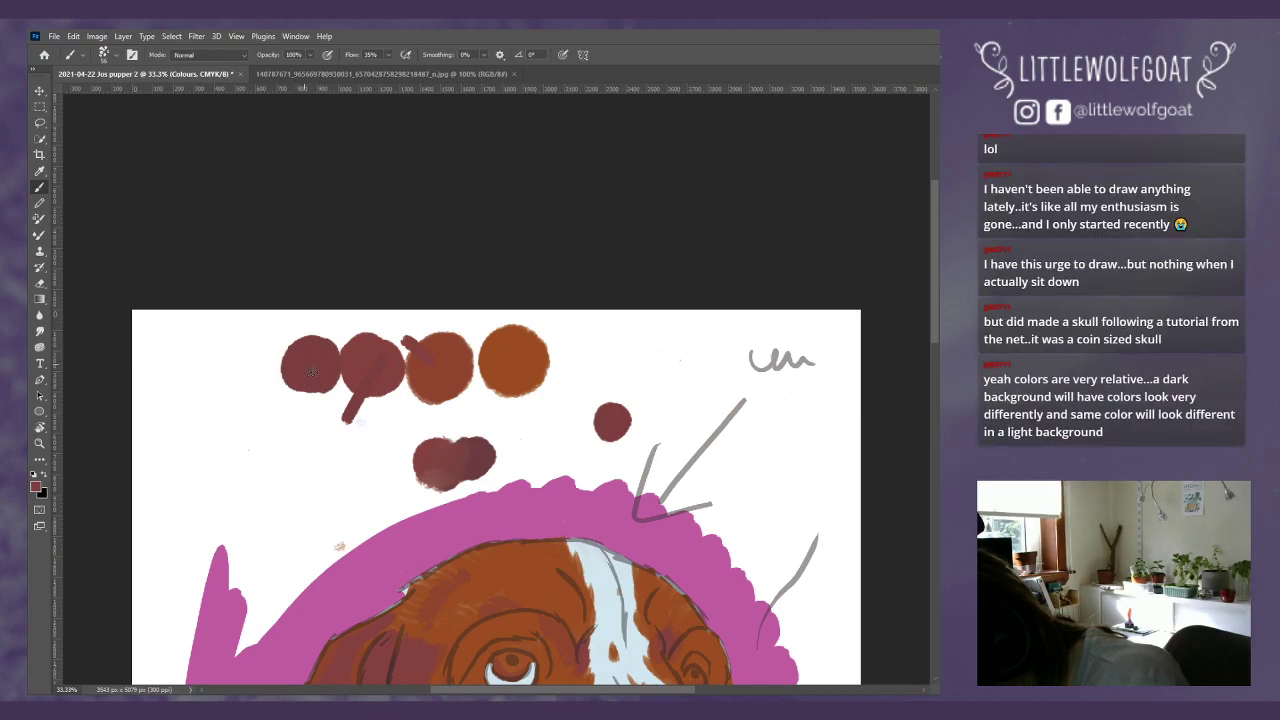
{"action": "left_click_drag", "start_coordinate": [931, 343], "coordinate": [937, 428]}
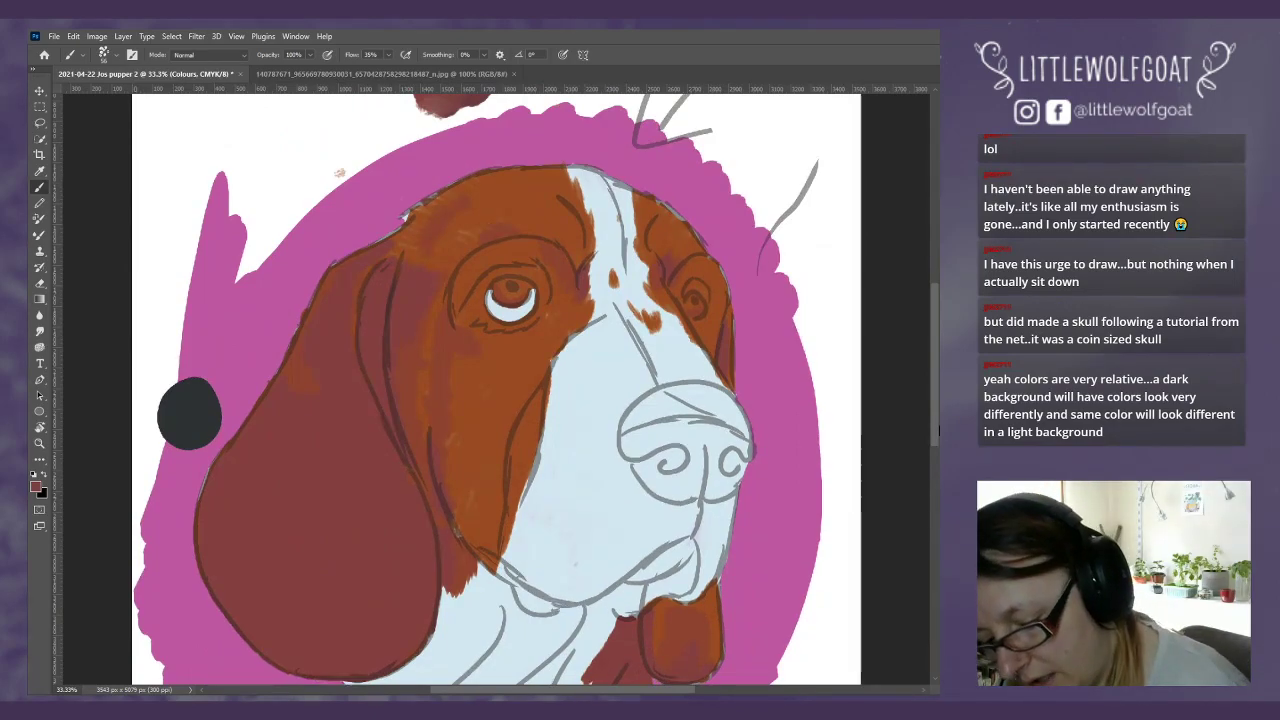
{"action": "key", "text": "alt+["}
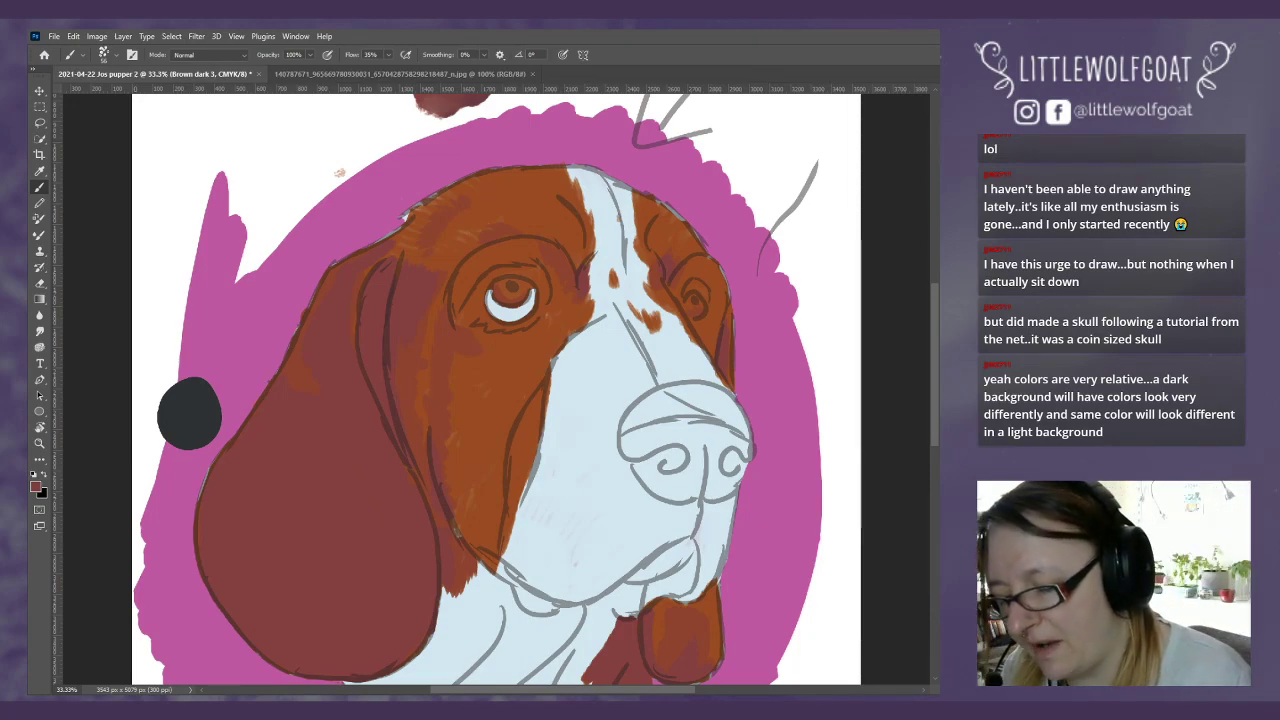
{"action": "key", "text": "ctrl+z"}
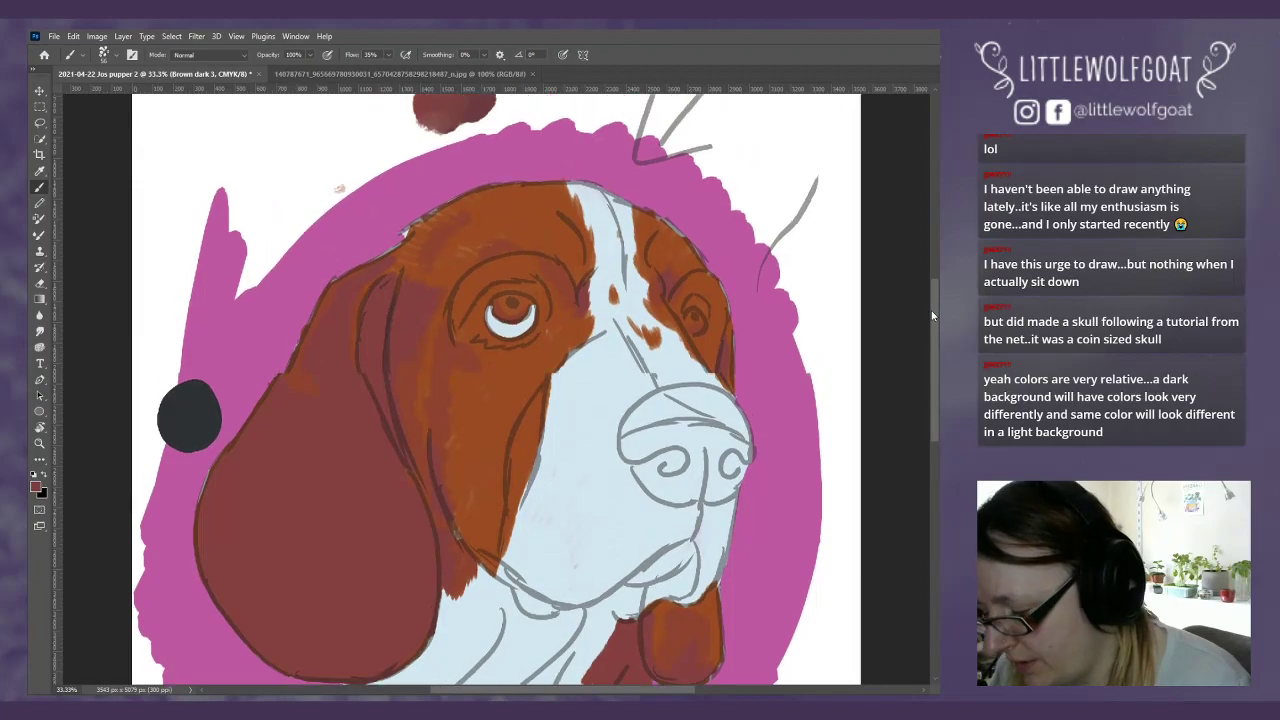
Step: Redo the undone change and brush two dark red-brown strokes down the lower jowl
{"action": "key", "text": "ctrl+shift+z"}
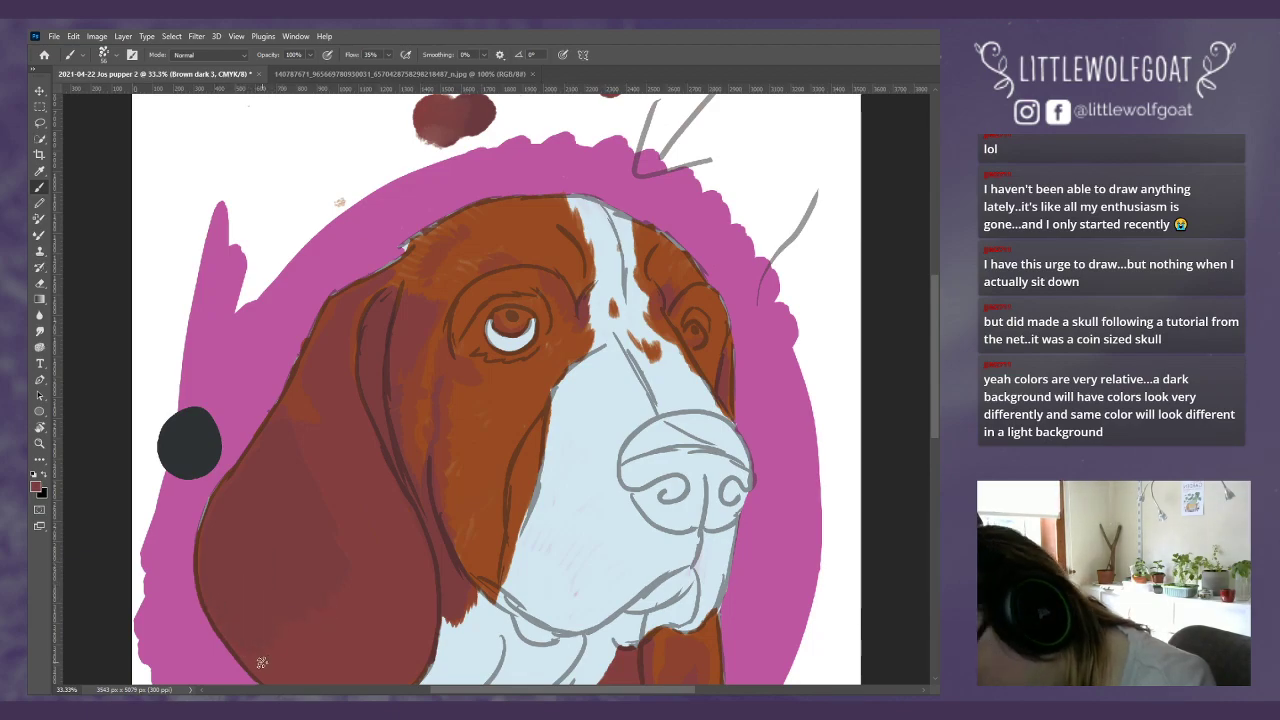
{"action": "scroll", "coordinate": [921, 387], "scroll_direction": "down", "scroll_amount": 3}
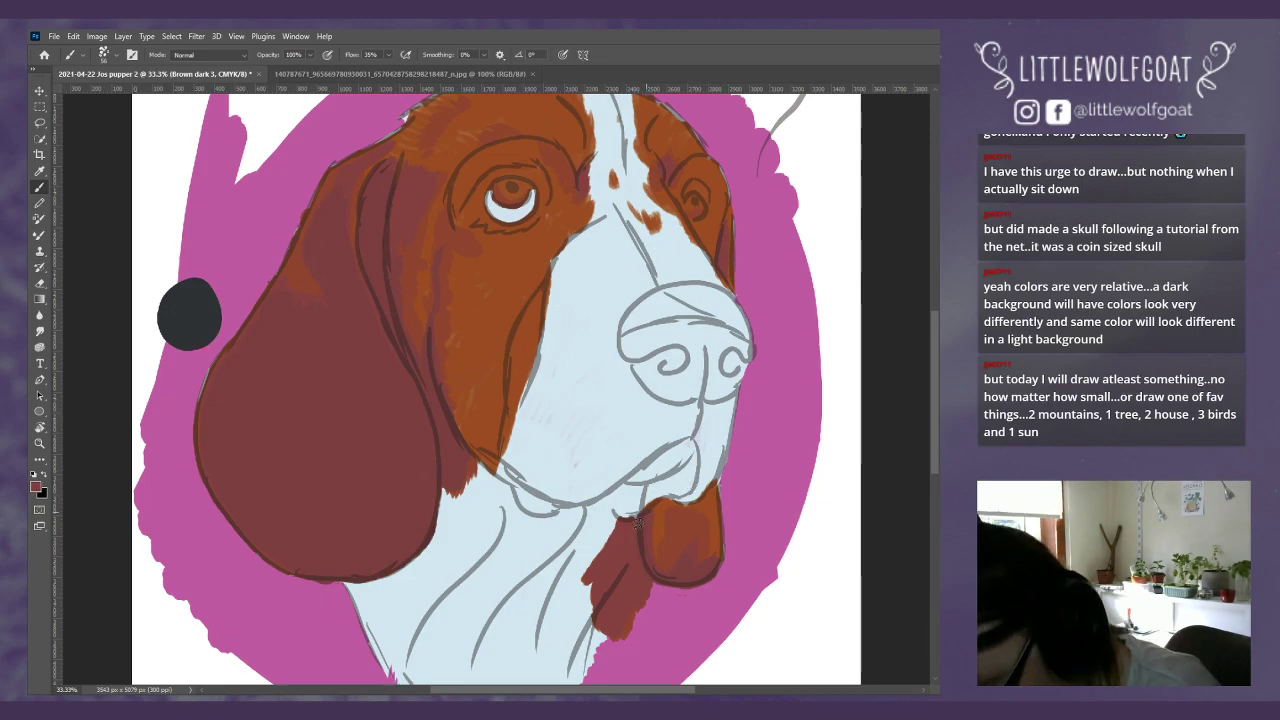
{"action": "left_click_drag", "start_coordinate": [618, 518], "coordinate": [610, 540]}
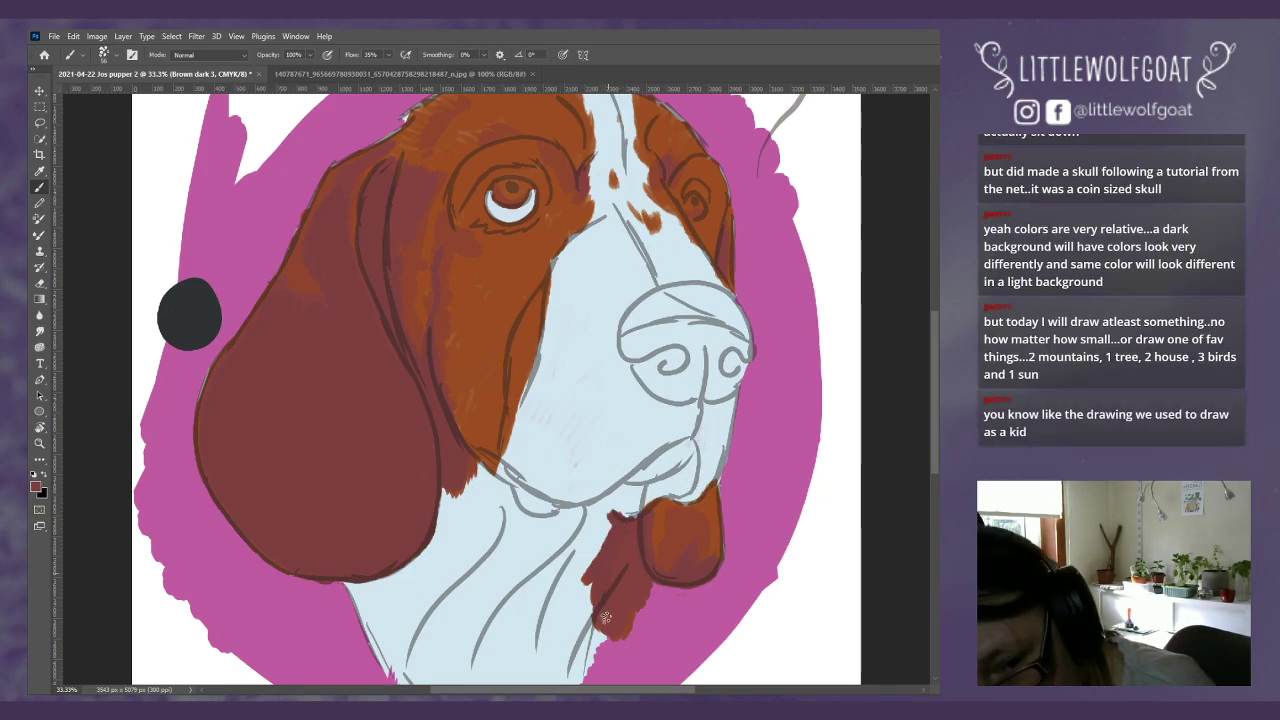
{"action": "mouse_move", "coordinate": [605, 618]}
{"action": "left_mouse_down"}
{"action": "mouse_move", "coordinate": [609, 561]}
{"action": "mouse_move", "coordinate": [613, 600]}
{"action": "mouse_move", "coordinate": [634, 540]}
{"action": "mouse_move", "coordinate": [610, 626]}
{"action": "left_mouse_up"}
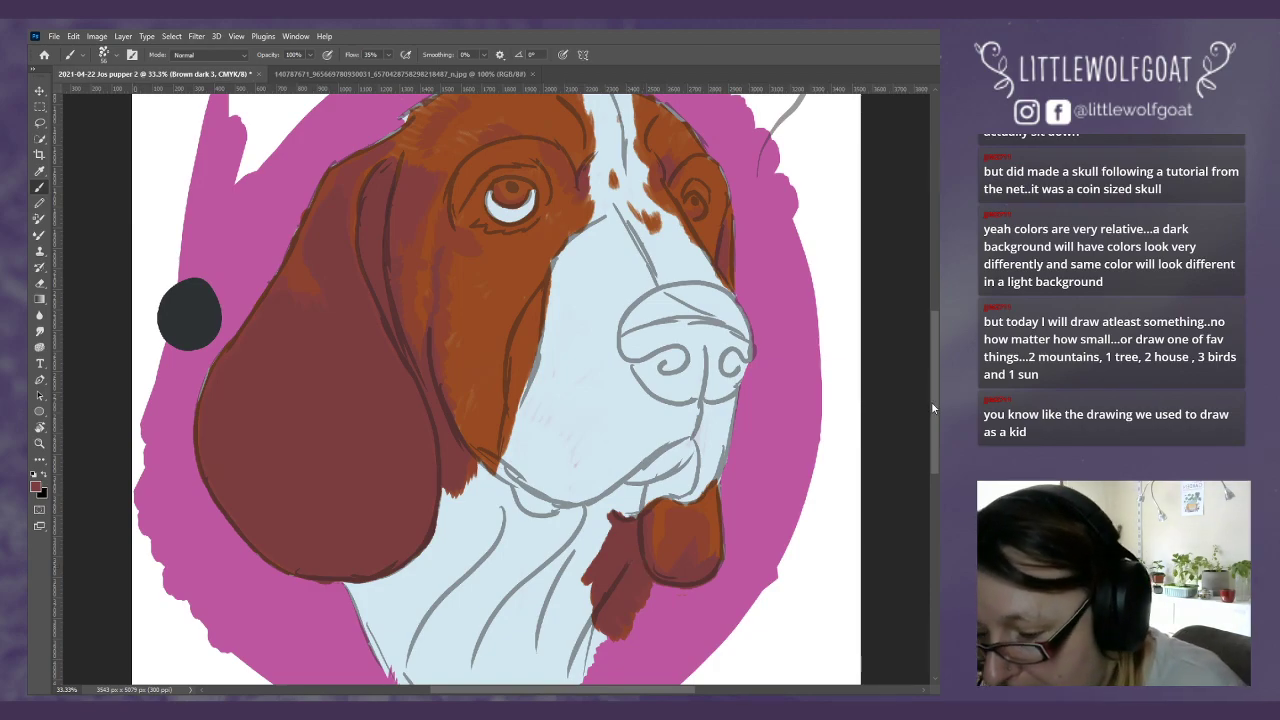
{"action": "left_click_drag", "start_coordinate": [931, 401], "coordinate": [936, 353]}
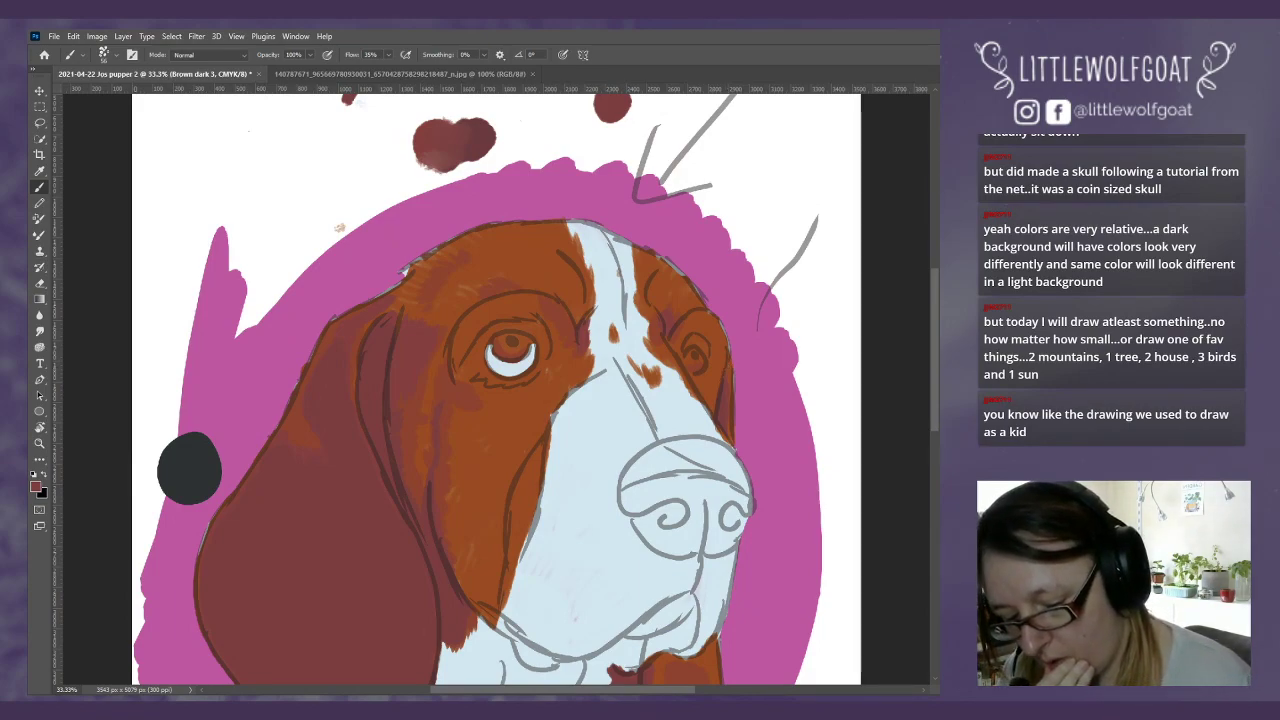
Step: Erase the maroon test blob and small red dot beneath the swatch row on the Colours layer
{"action": "key", "text": "ctrl+e"}
{"action": "left_click_drag", "start_coordinate": [938, 430], "coordinate": [929, 350]}
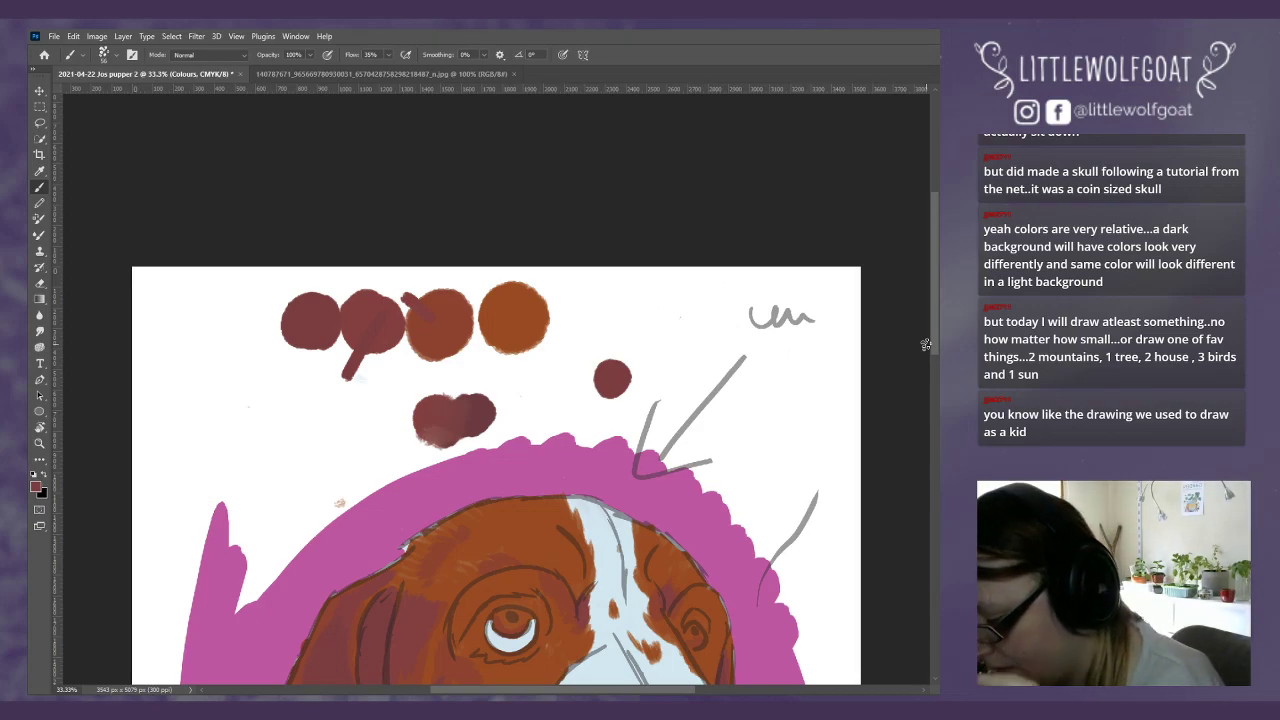
{"action": "key", "text": "e"}
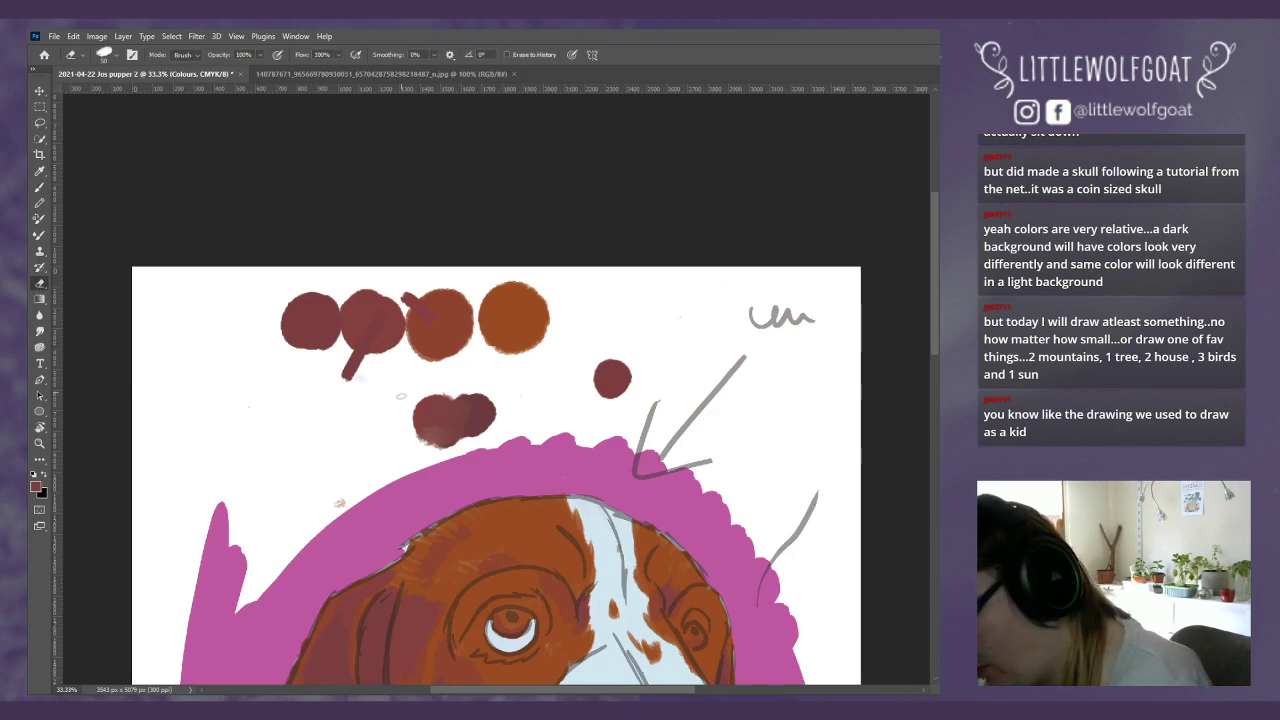
{"action": "mouse_move", "coordinate": [415, 400]}
{"action": "left_mouse_down"}
{"action": "mouse_move", "coordinate": [449, 410]}
{"action": "mouse_move", "coordinate": [456, 388]}
{"action": "mouse_move", "coordinate": [430, 415]}
{"action": "mouse_move", "coordinate": [442, 447]}
{"action": "mouse_move", "coordinate": [463, 452]}
{"action": "mouse_move", "coordinate": [489, 399]}
{"action": "mouse_move", "coordinate": [508, 441]}
{"action": "left_mouse_up"}
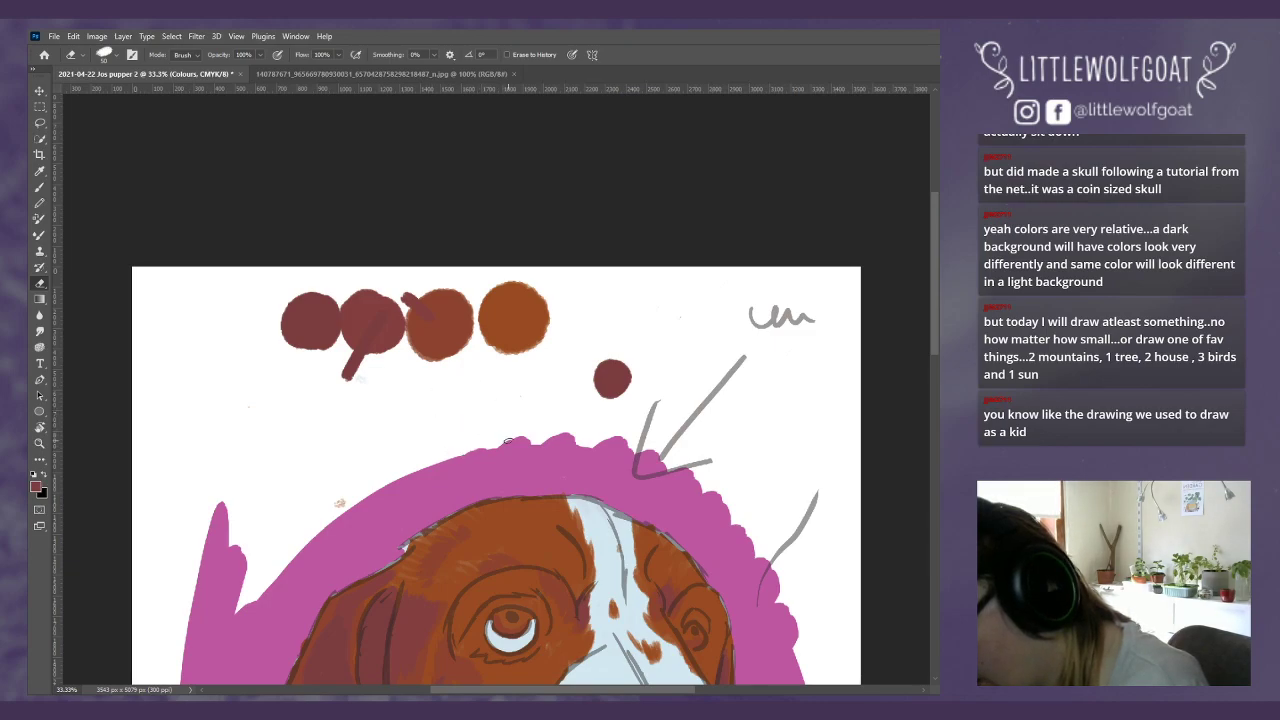
{"action": "mouse_move", "coordinate": [591, 413]}
{"action": "left_mouse_down"}
{"action": "mouse_move", "coordinate": [618, 348]}
{"action": "mouse_move", "coordinate": [633, 389]}
{"action": "left_mouse_up"}
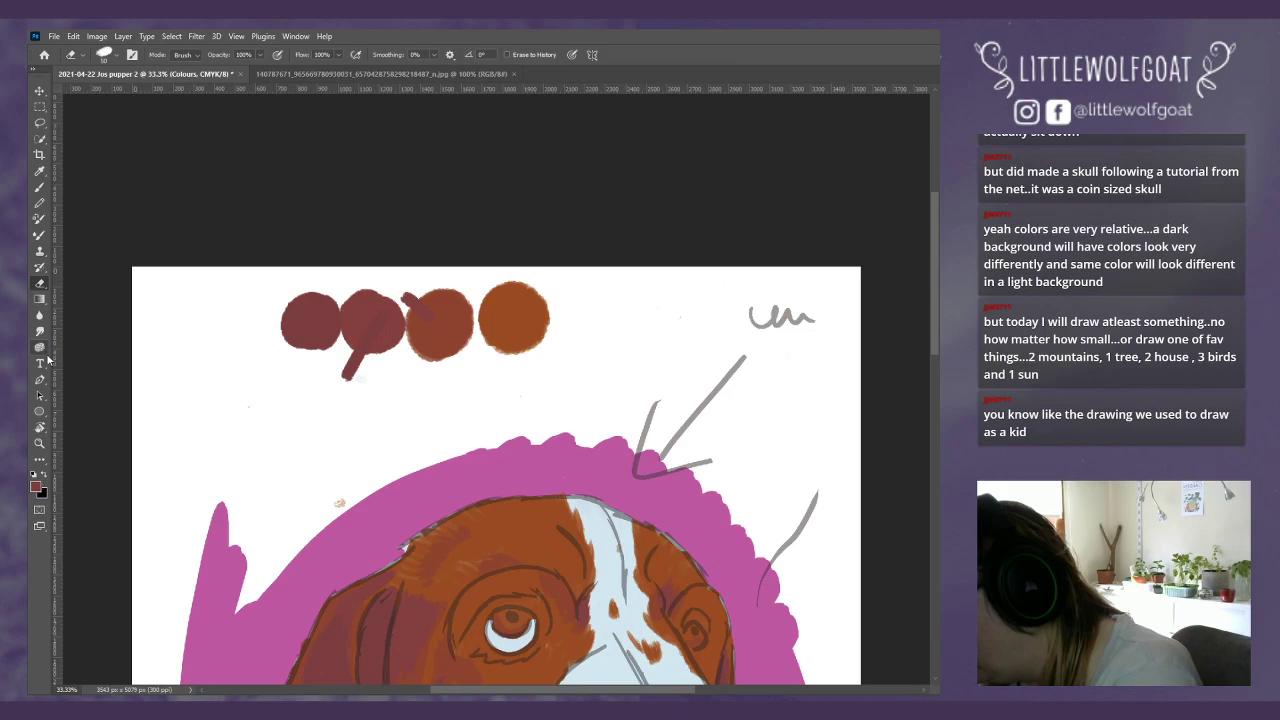
Step: Brush two dark-brown blobs under the swatch row, slant a test stroke across the left one, then reselect Brown dark 3
{"action": "left_click", "coordinate": [40, 187]}
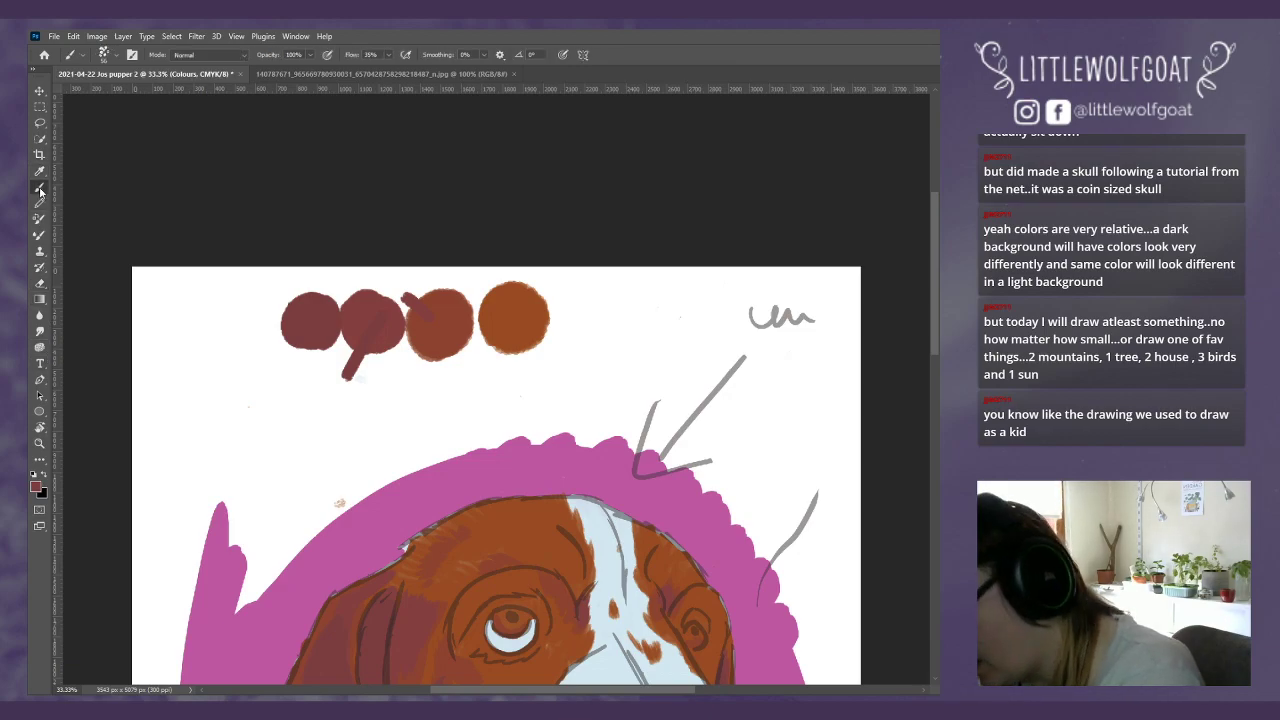
{"action": "mouse_move", "coordinate": [495, 410]}
{"action": "left_mouse_down"}
{"action": "mouse_move", "coordinate": [500, 425]}
{"action": "mouse_move", "coordinate": [490, 400]}
{"action": "mouse_move", "coordinate": [505, 418]}
{"action": "mouse_move", "coordinate": [519, 409]}
{"action": "mouse_move", "coordinate": [478, 425]}
{"action": "mouse_move", "coordinate": [505, 435]}
{"action": "mouse_move", "coordinate": [522, 420]}
{"action": "mouse_move", "coordinate": [509, 410]}
{"action": "left_mouse_up"}
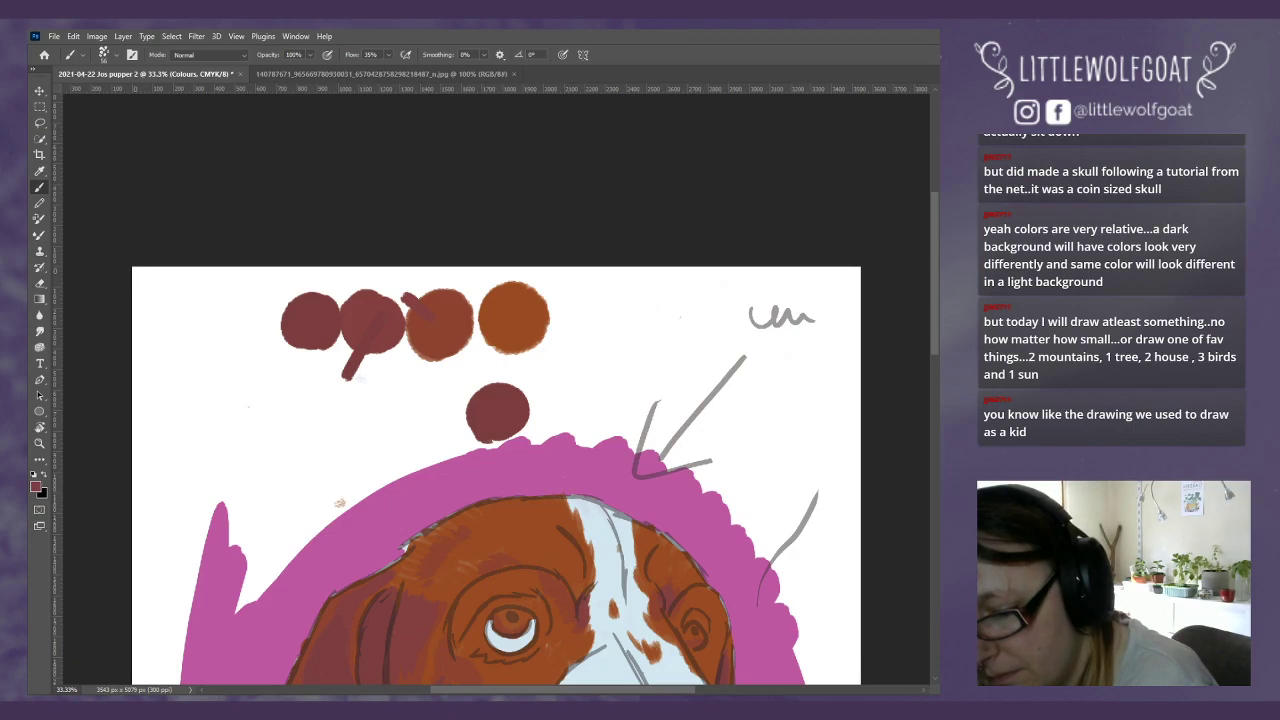
{"action": "mouse_move", "coordinate": [573, 386]}
{"action": "left_mouse_down"}
{"action": "mouse_move", "coordinate": [560, 410]}
{"action": "mouse_move", "coordinate": [572, 402]}
{"action": "mouse_move", "coordinate": [555, 385]}
{"action": "mouse_move", "coordinate": [565, 420]}
{"action": "left_mouse_up"}
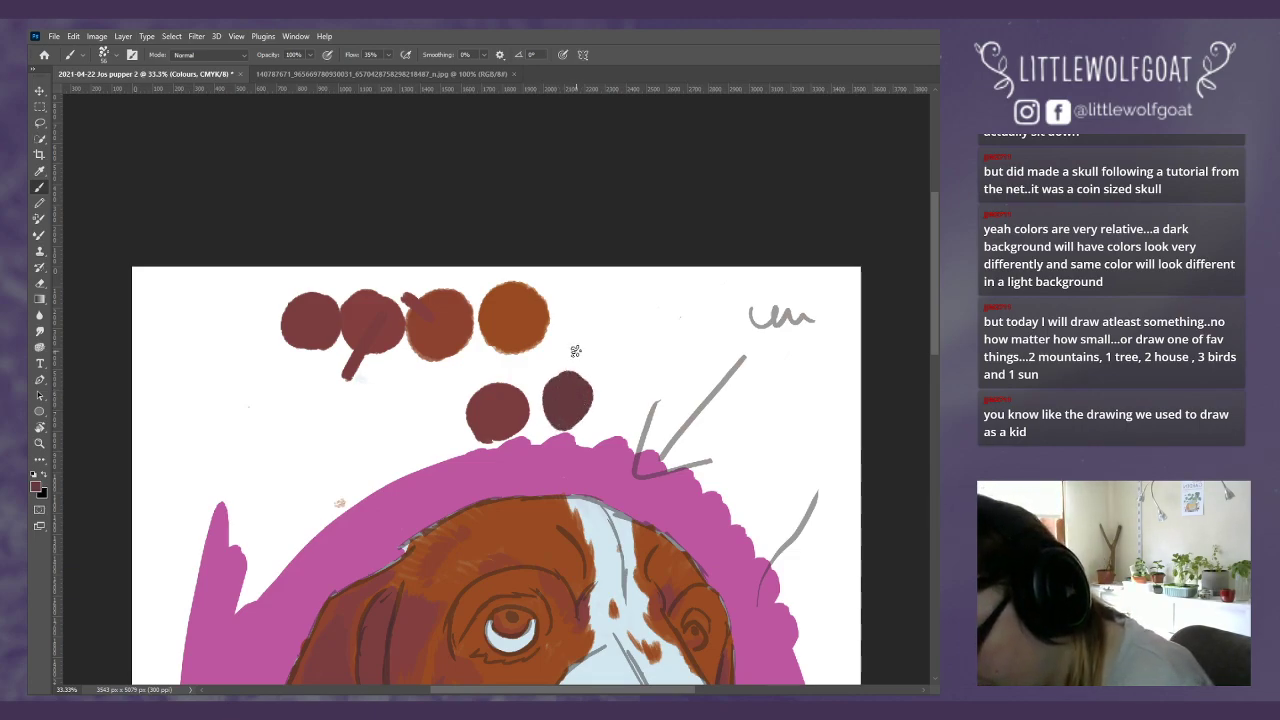
{"action": "left_click_drag", "start_coordinate": [500, 410], "coordinate": [532, 377]}
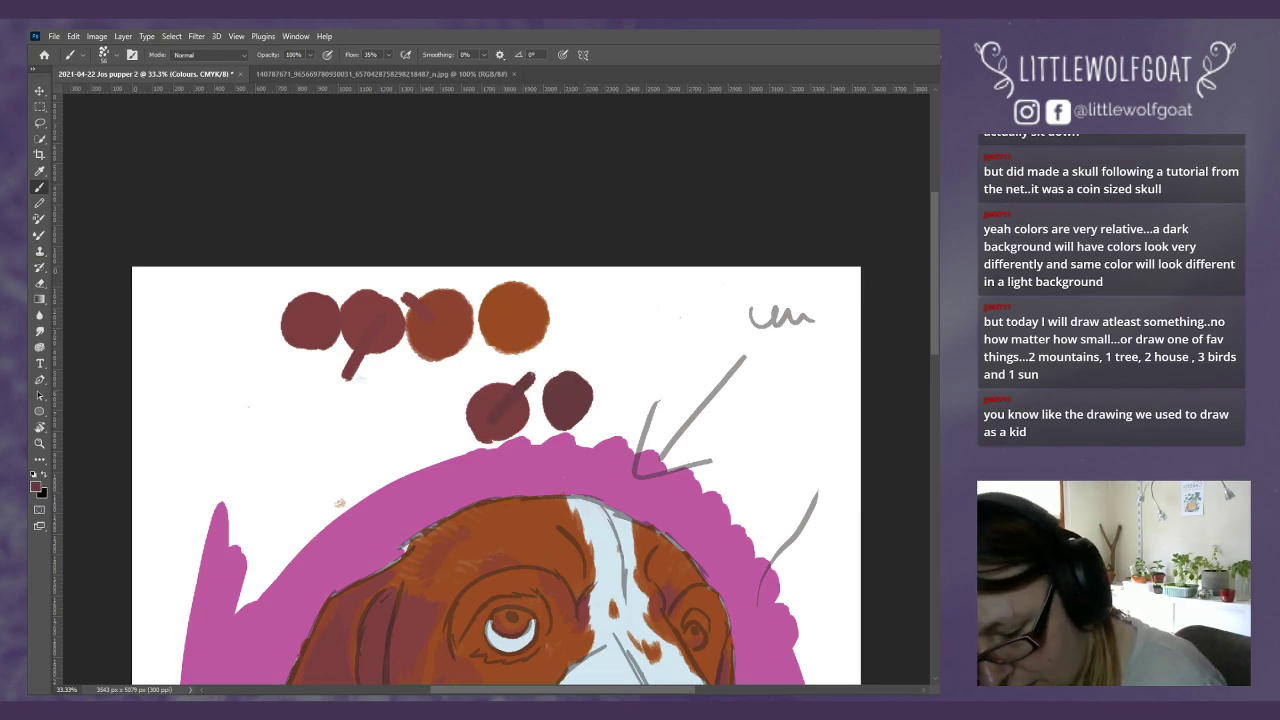
{"action": "key", "text": "alt+bracketleft"}
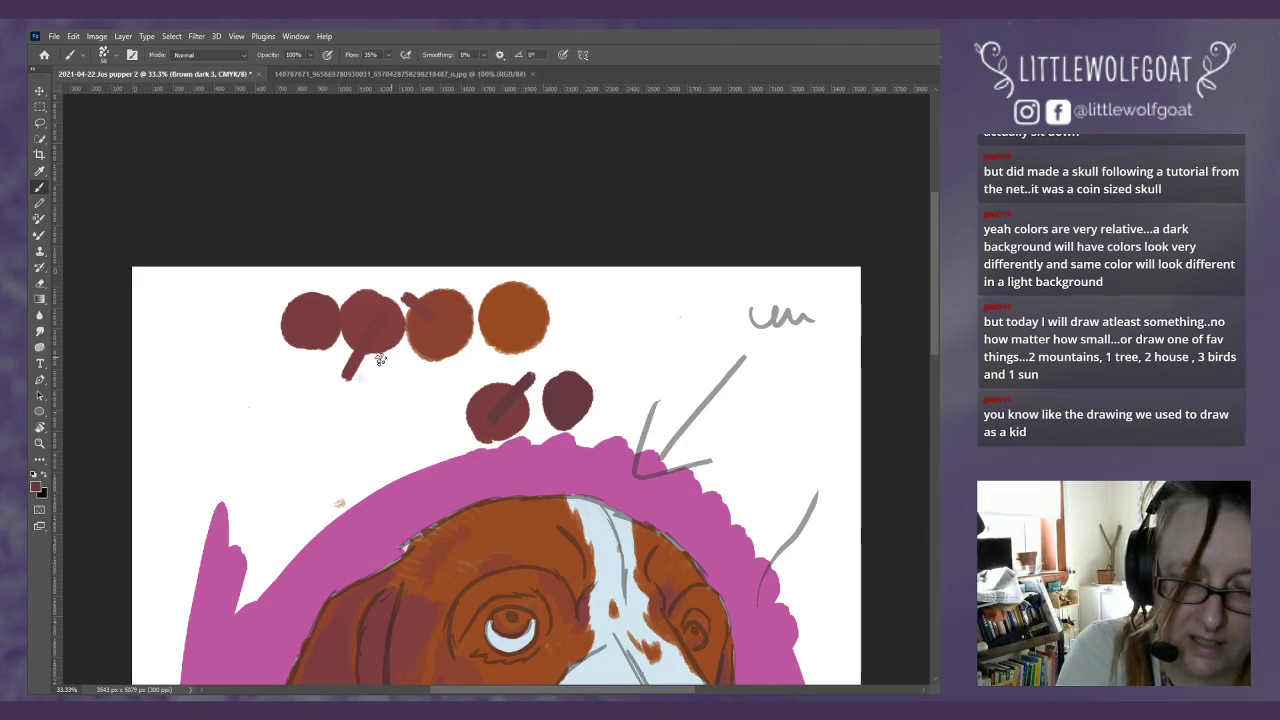
Step: Create a new layer named 'Brown dark 4' via Layer > New > Layer
{"action": "left_click", "coordinate": [123, 36]}
{"action": "mouse_move", "coordinate": [196, 50]}
{"action": "left_click", "coordinate": [123, 36]}
{"action": "left_click", "coordinate": [123, 36]}
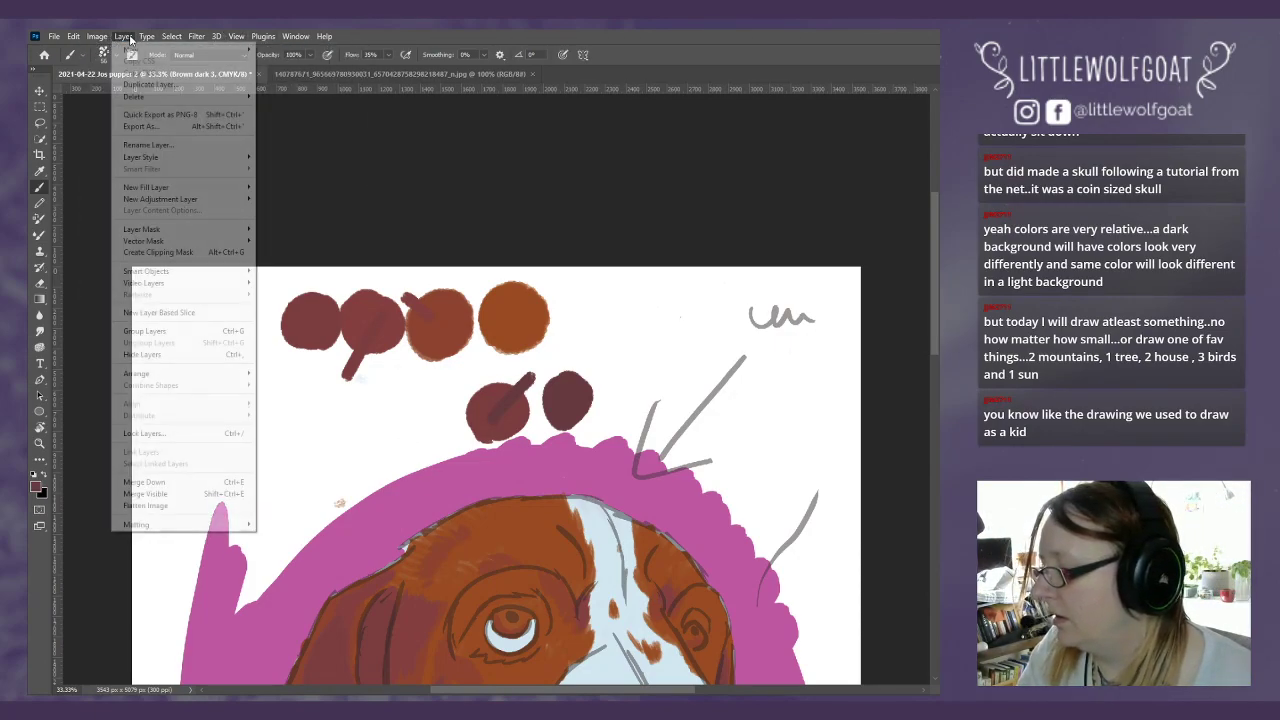
{"action": "left_click", "coordinate": [272, 50]}
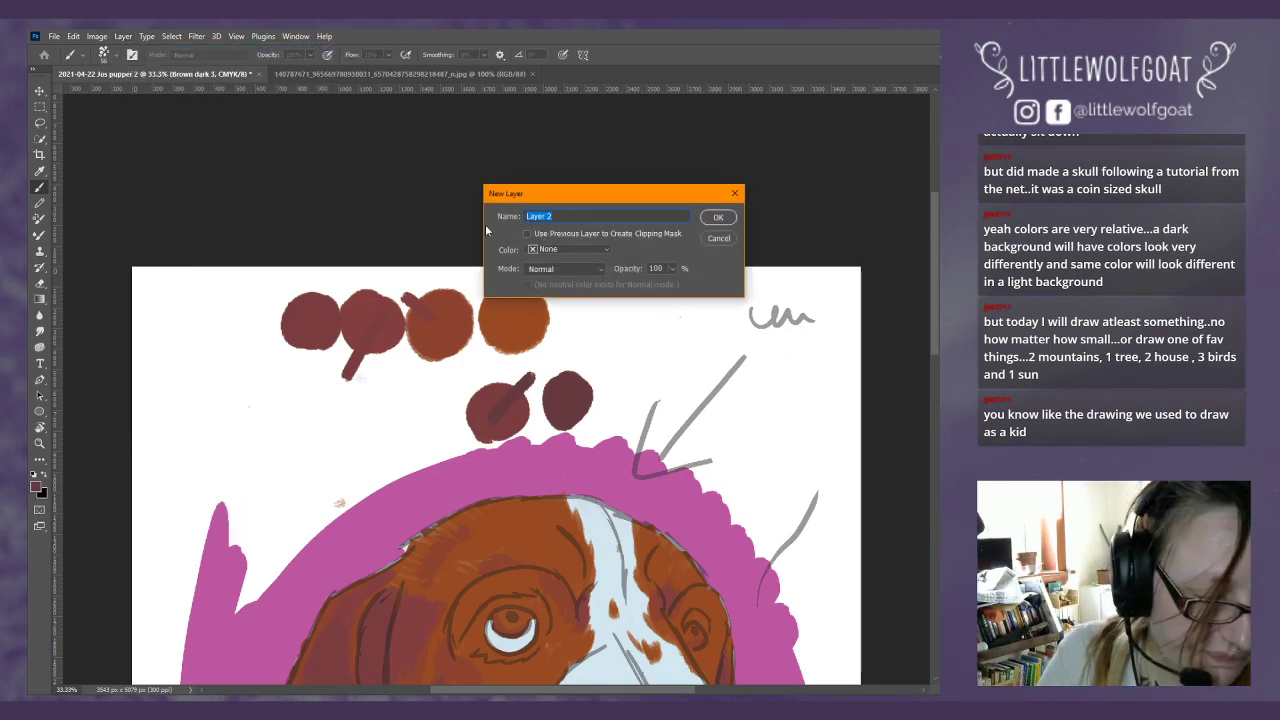
{"action": "type", "text": "L"}
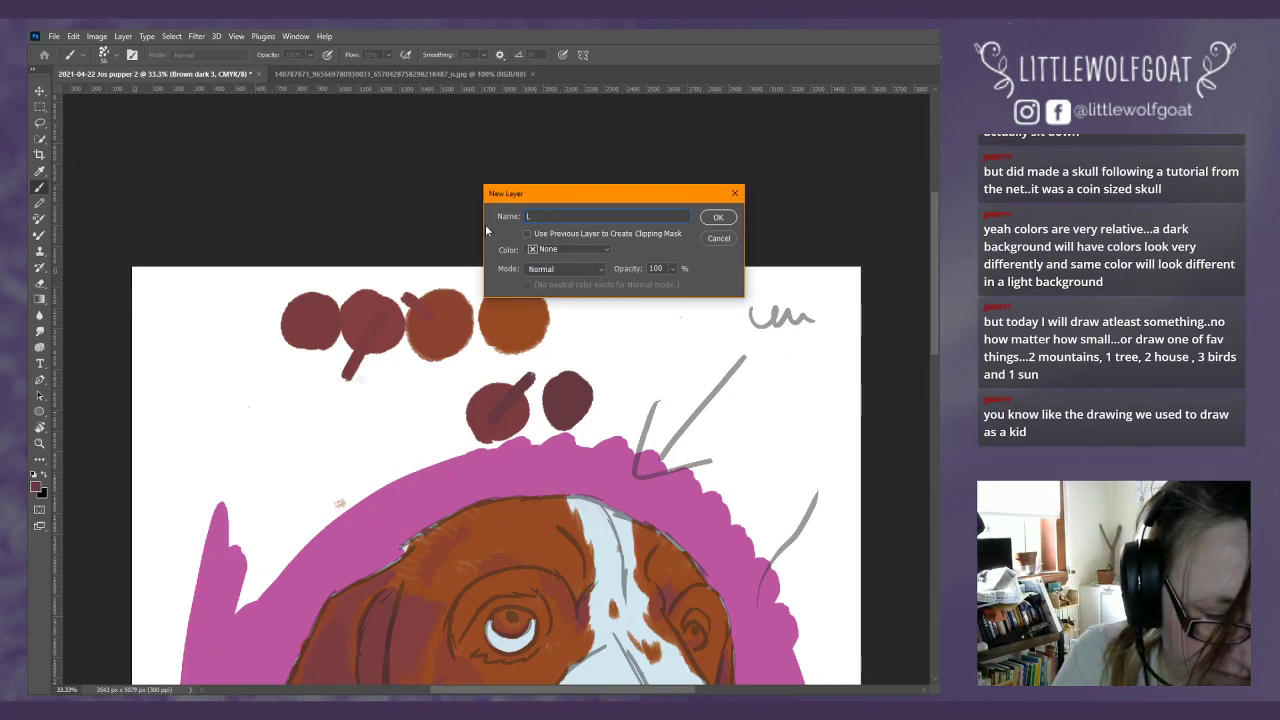
{"action": "type", "text": "ayer"}
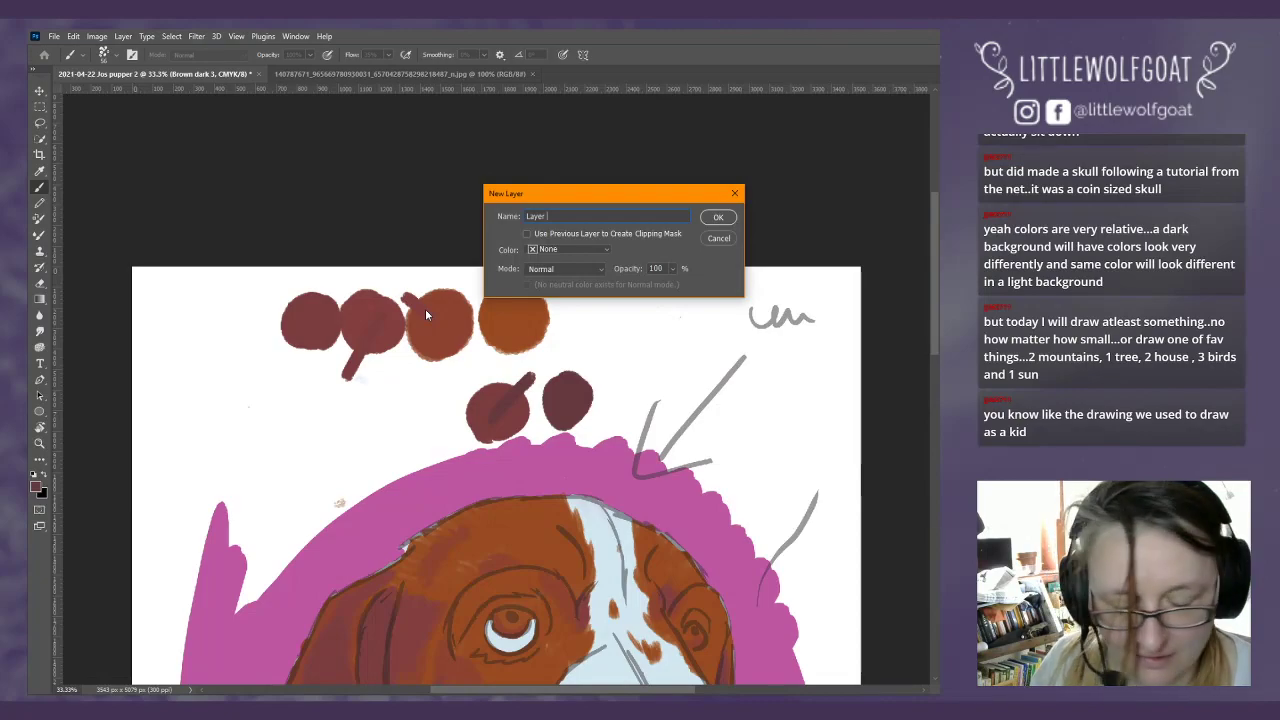
{"action": "key", "text": "BackSpace"}
{"action": "key", "text": "BackSpace"}
{"action": "key", "text": "BackSpace"}
{"action": "key", "text": "BackSpace"}
{"action": "key", "text": "BackSpace"}
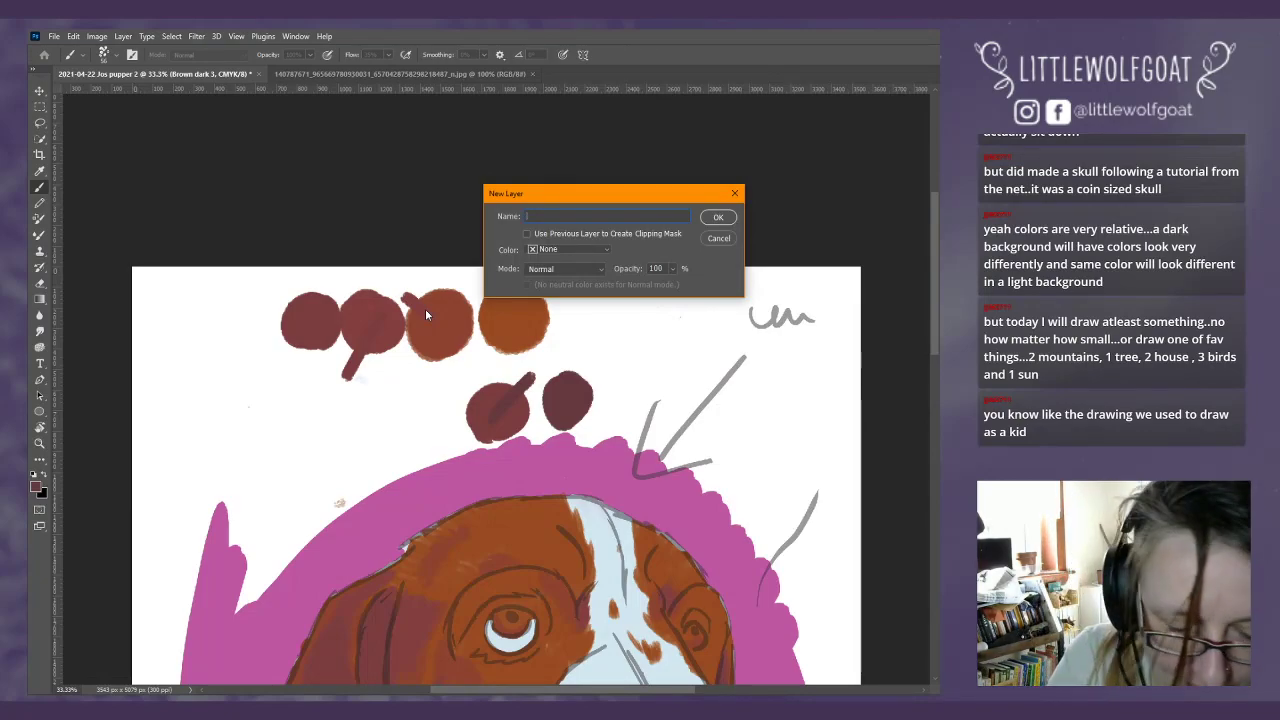
{"action": "type", "text": "Brow"}
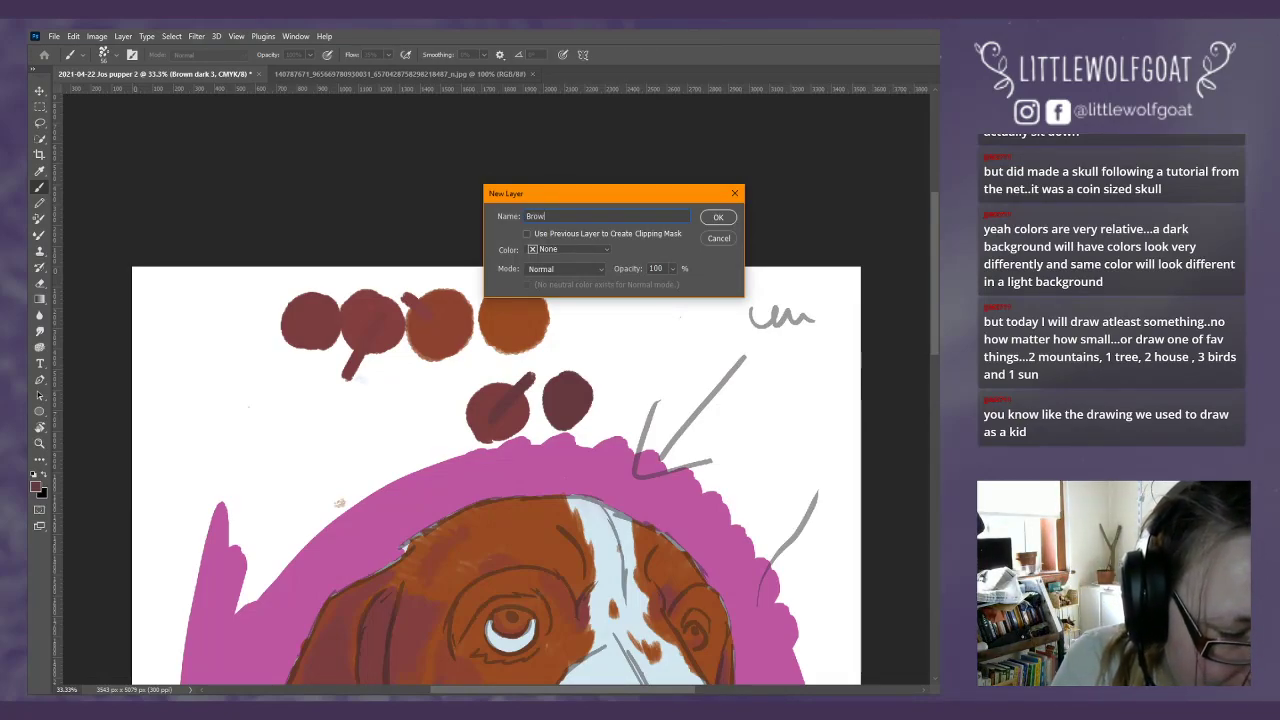
{"action": "type", "text": "n dark"}
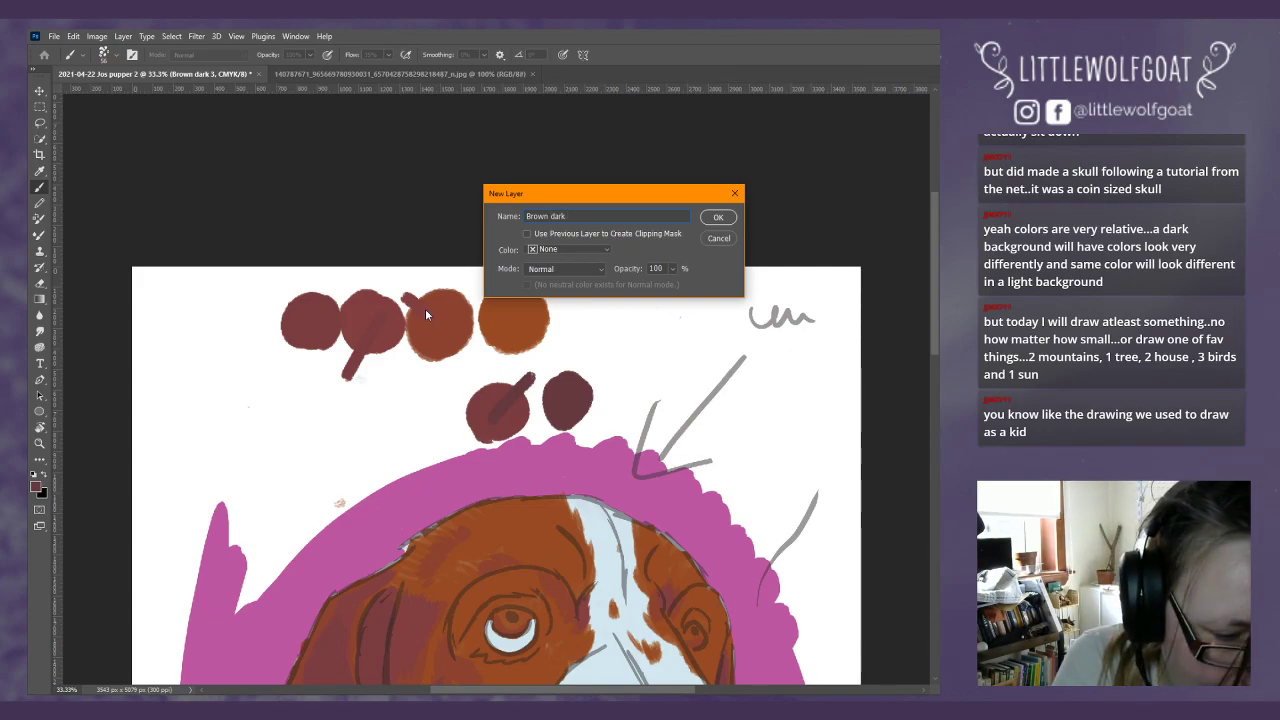
{"action": "type", "text": " 4"}
{"action": "key", "text": "Return"}
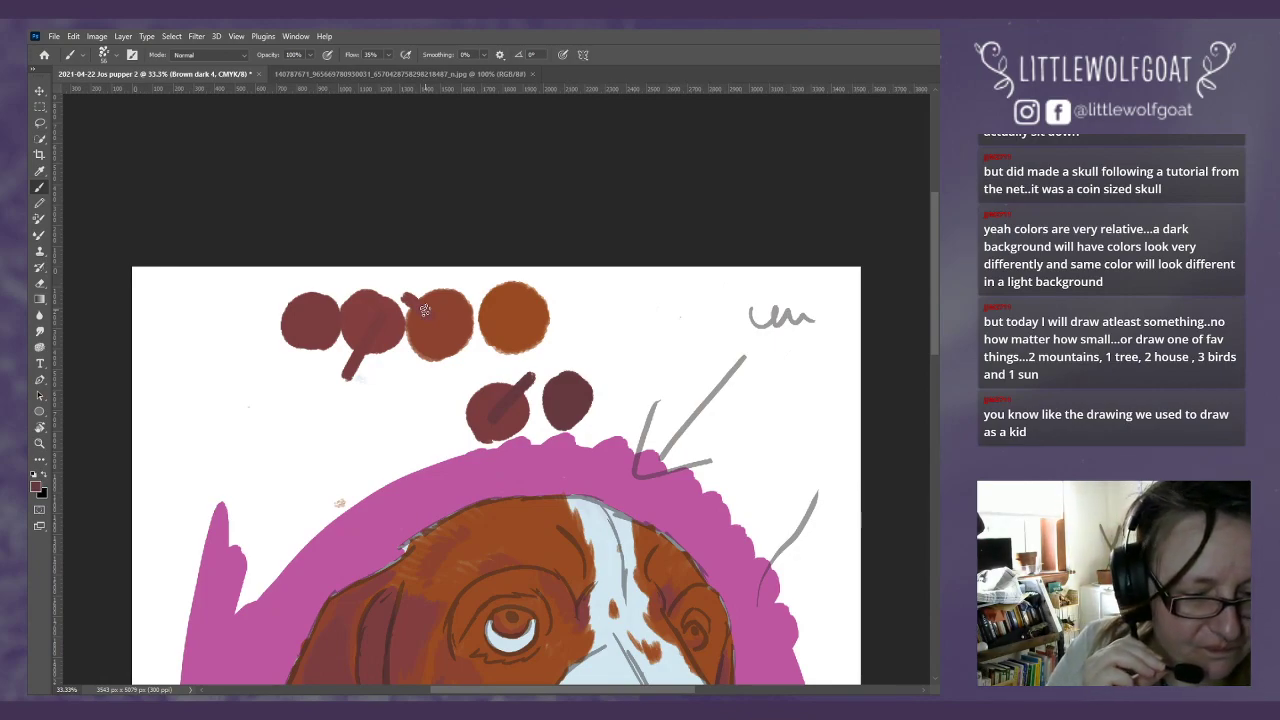
Step: Paint a short dark-brown test stroke on the third brown swatch circle
{"action": "left_click_drag", "start_coordinate": [418, 303], "coordinate": [433, 296]}
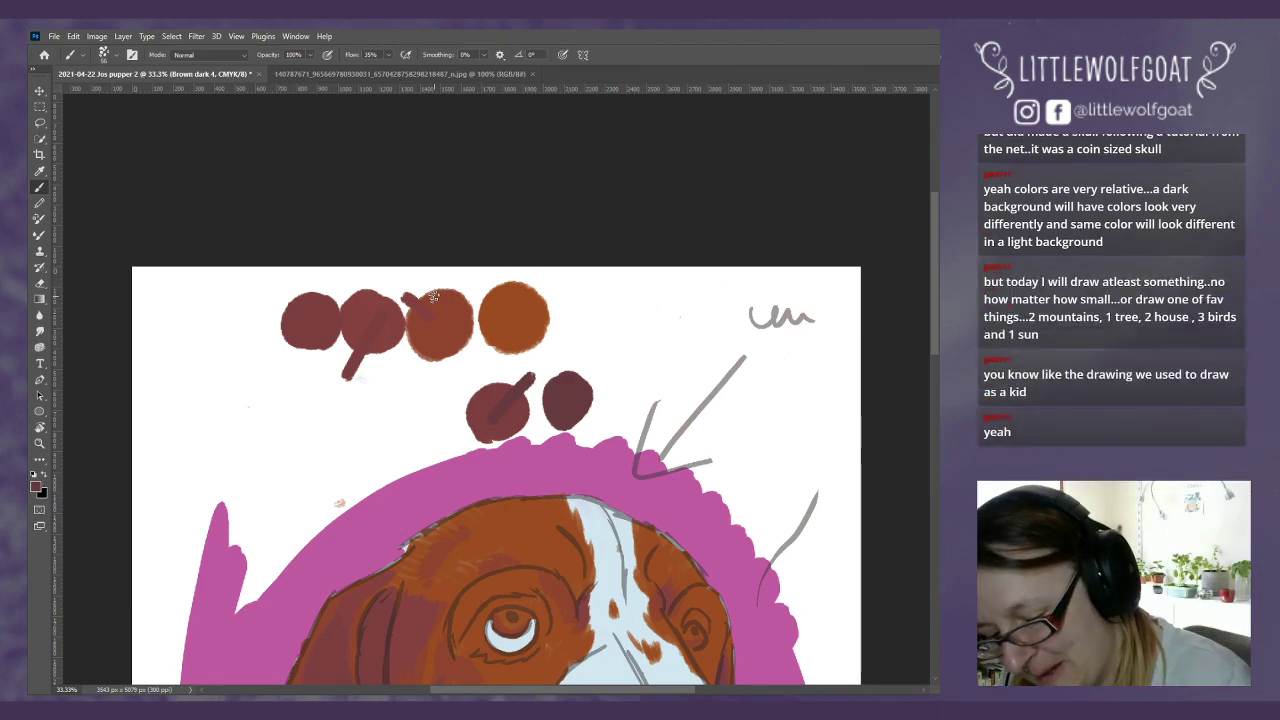
Step: Try a diagonal dark stroke across the left ear, then undo it twice with Edit > Undo
{"action": "scroll", "coordinate": [335, 567], "scroll_direction": "down", "scroll_amount": 5}
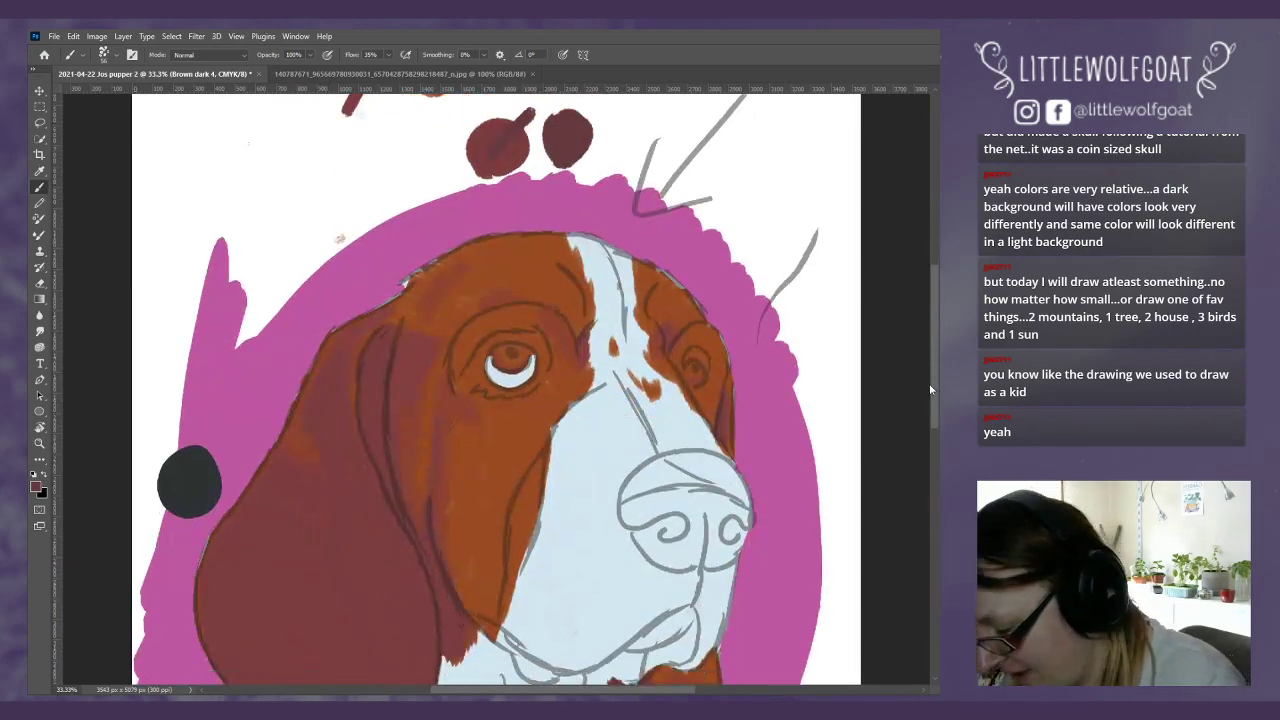
{"action": "left_click_drag", "start_coordinate": [335, 567], "coordinate": [460, 405]}
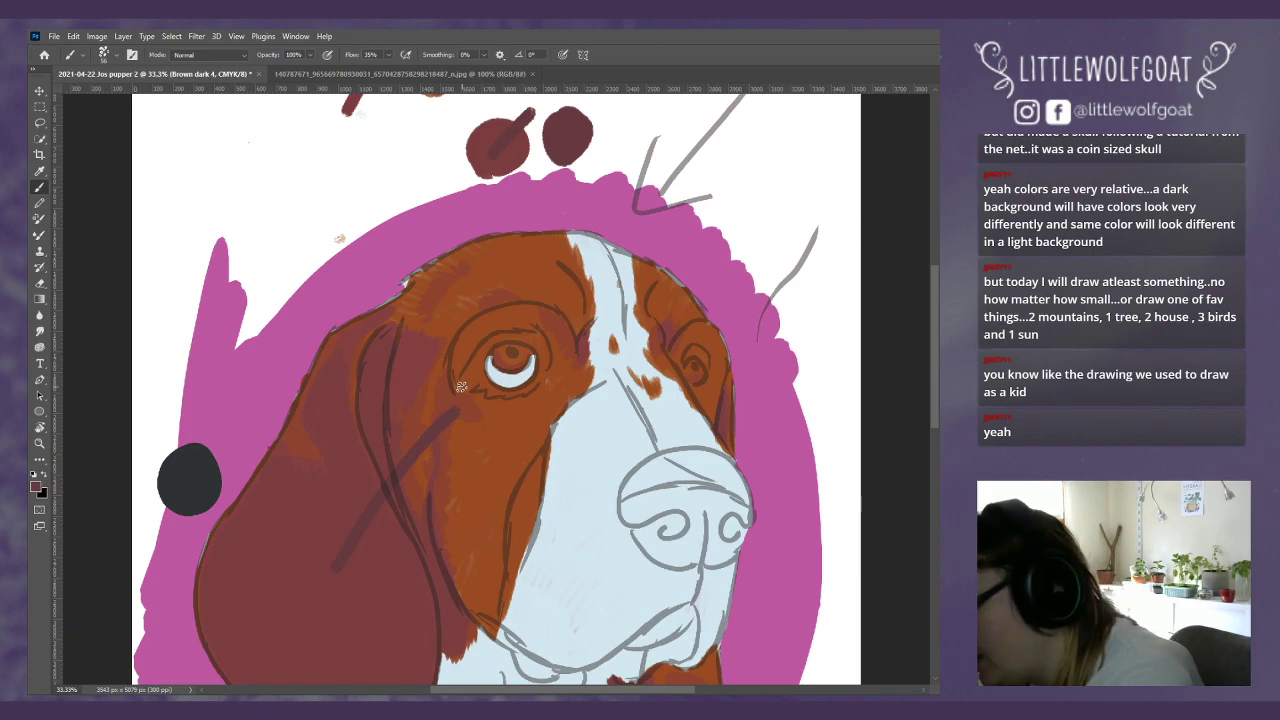
{"action": "left_click", "coordinate": [73, 36]}
{"action": "left_click", "coordinate": [90, 47]}
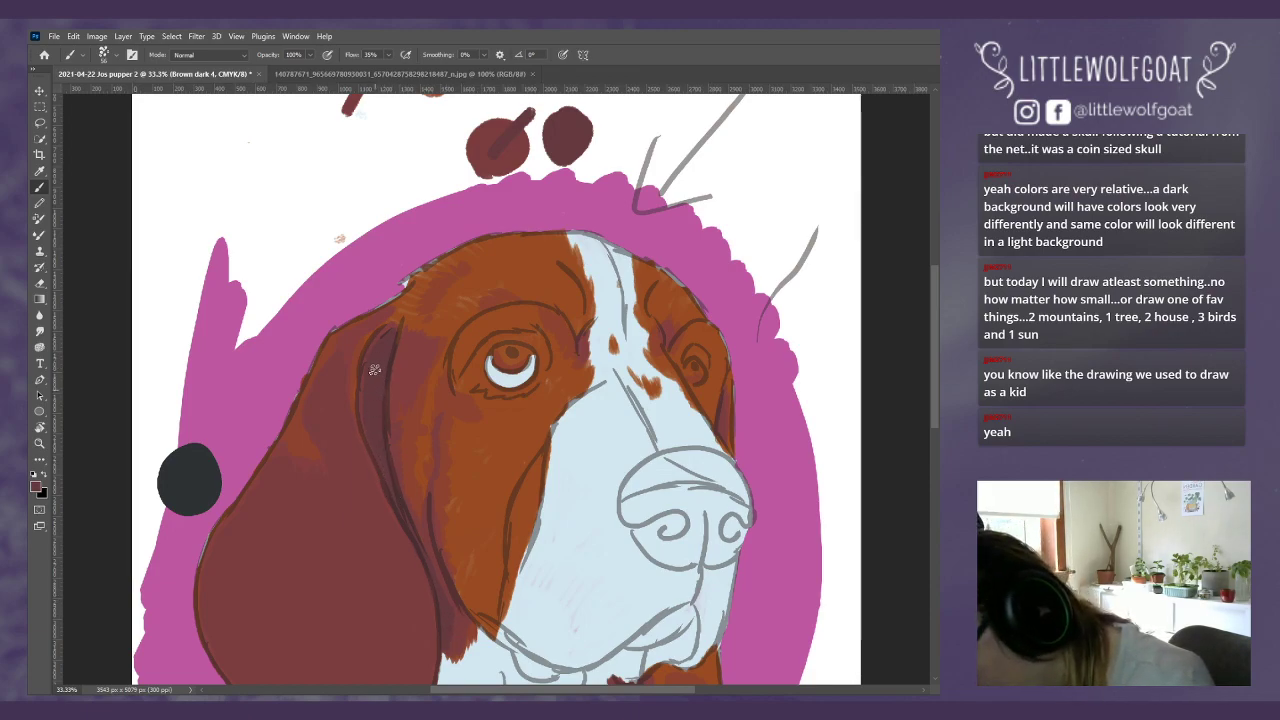
{"action": "left_click_drag", "start_coordinate": [930, 355], "coordinate": [936, 386]}
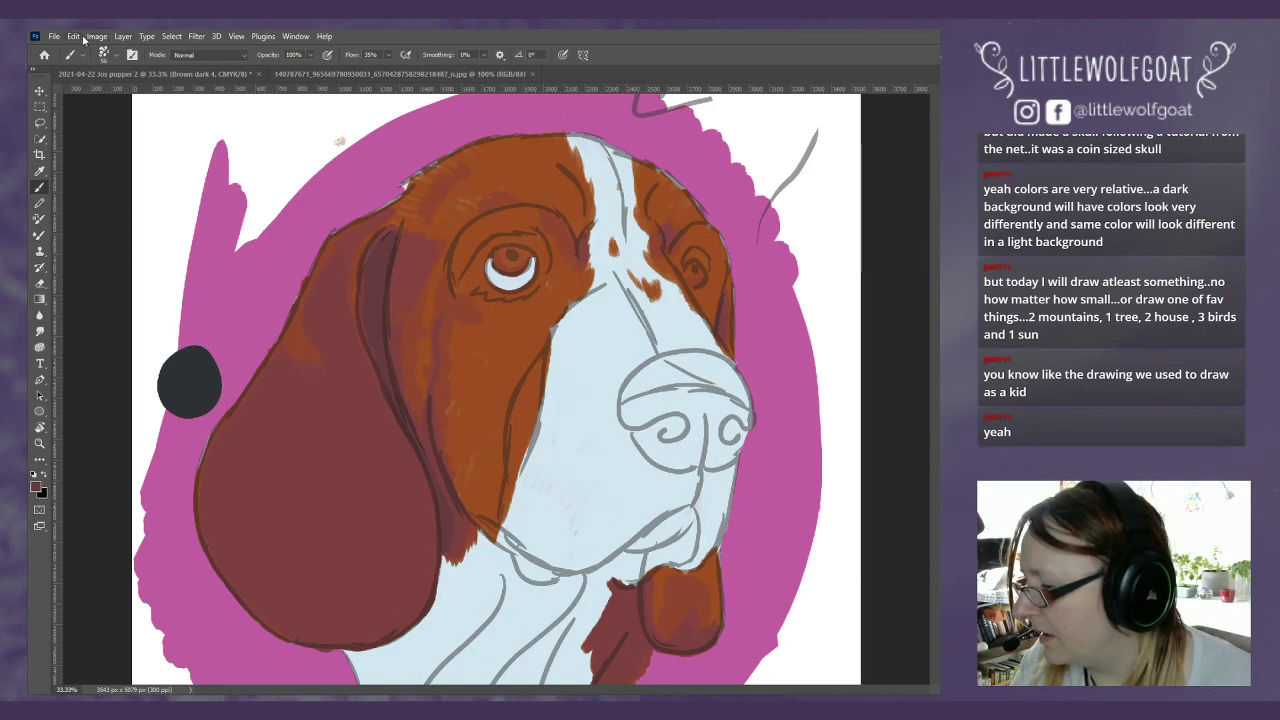
{"action": "left_click", "coordinate": [197, 38]}
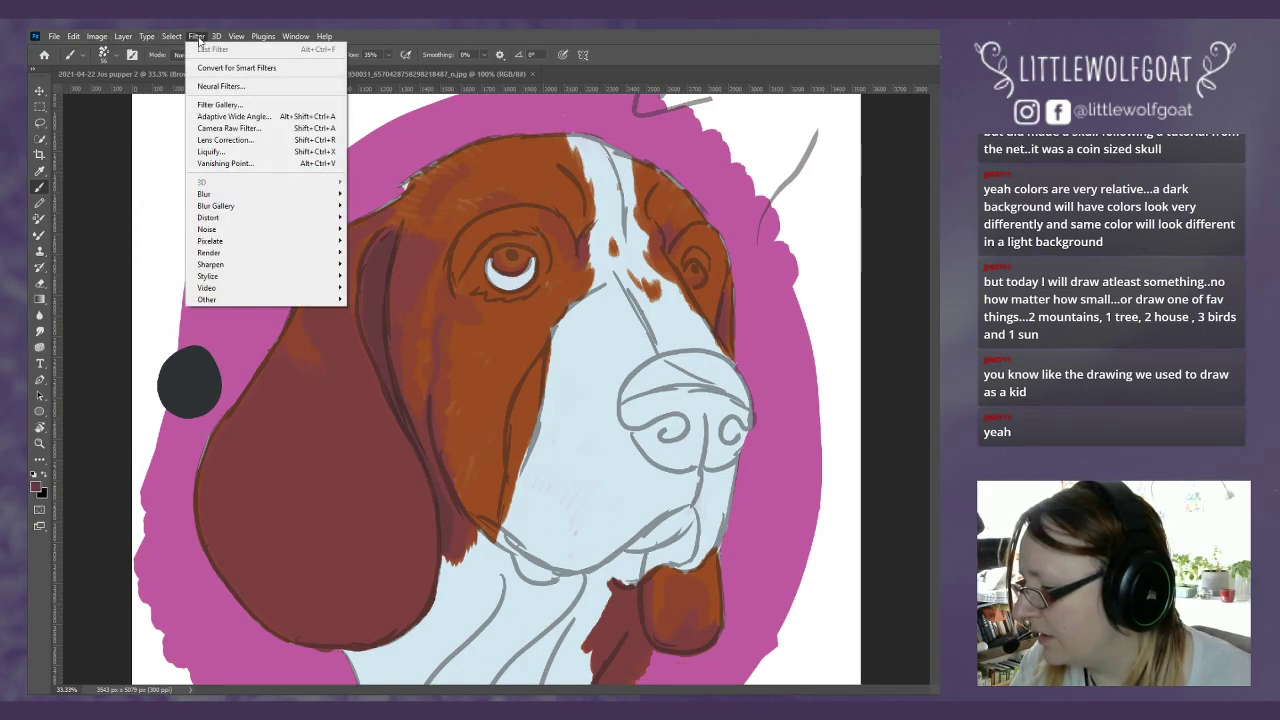
{"action": "mouse_move", "coordinate": [176, 40]}
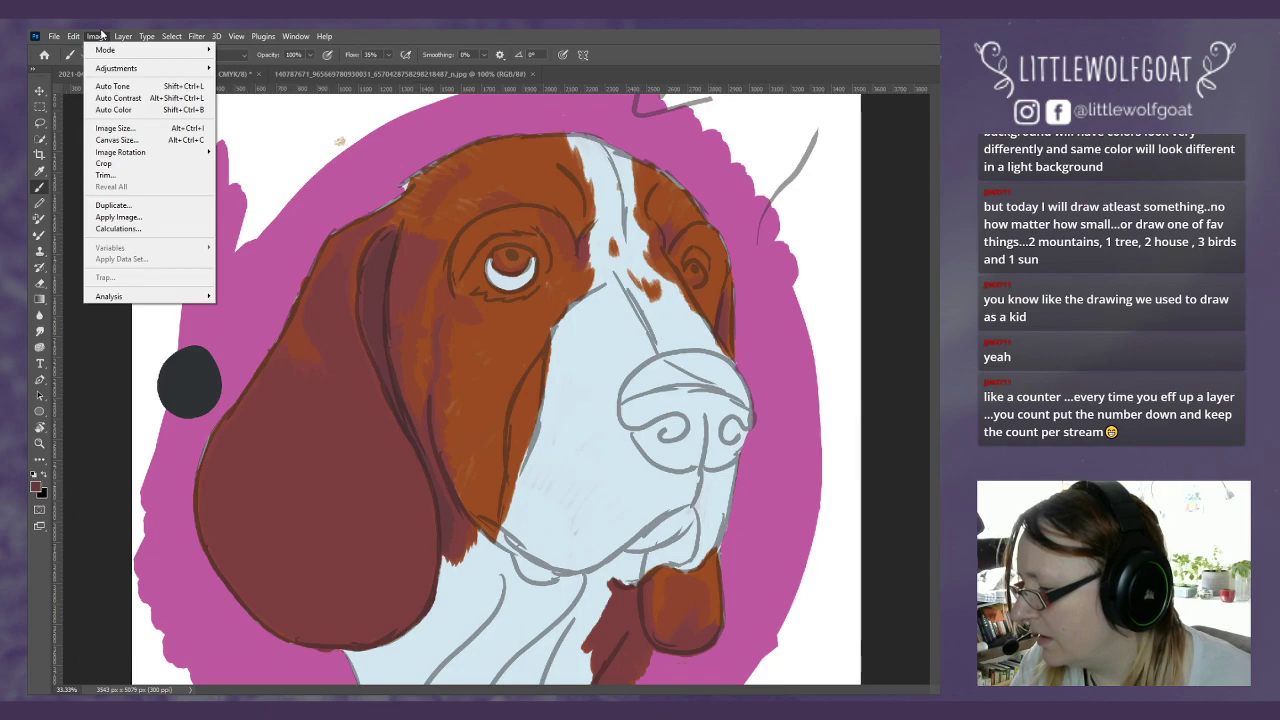
{"action": "mouse_move", "coordinate": [132, 70]}
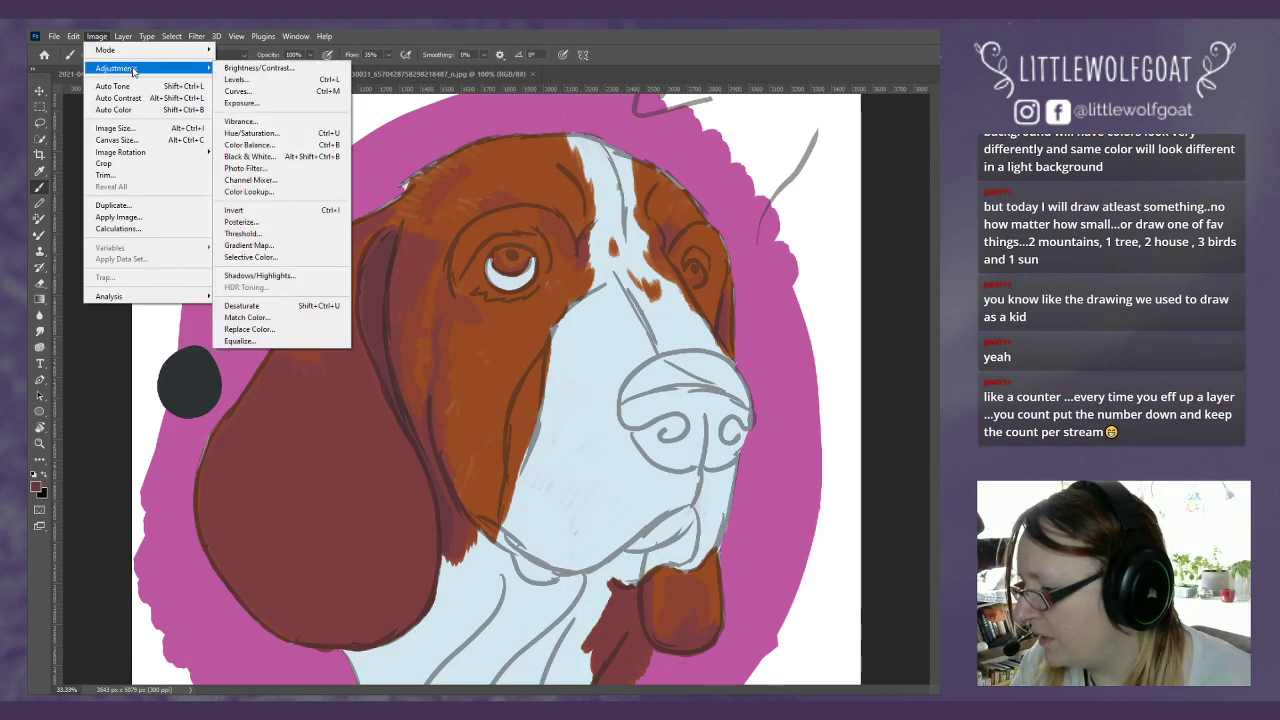
{"action": "left_click", "coordinate": [275, 162]}
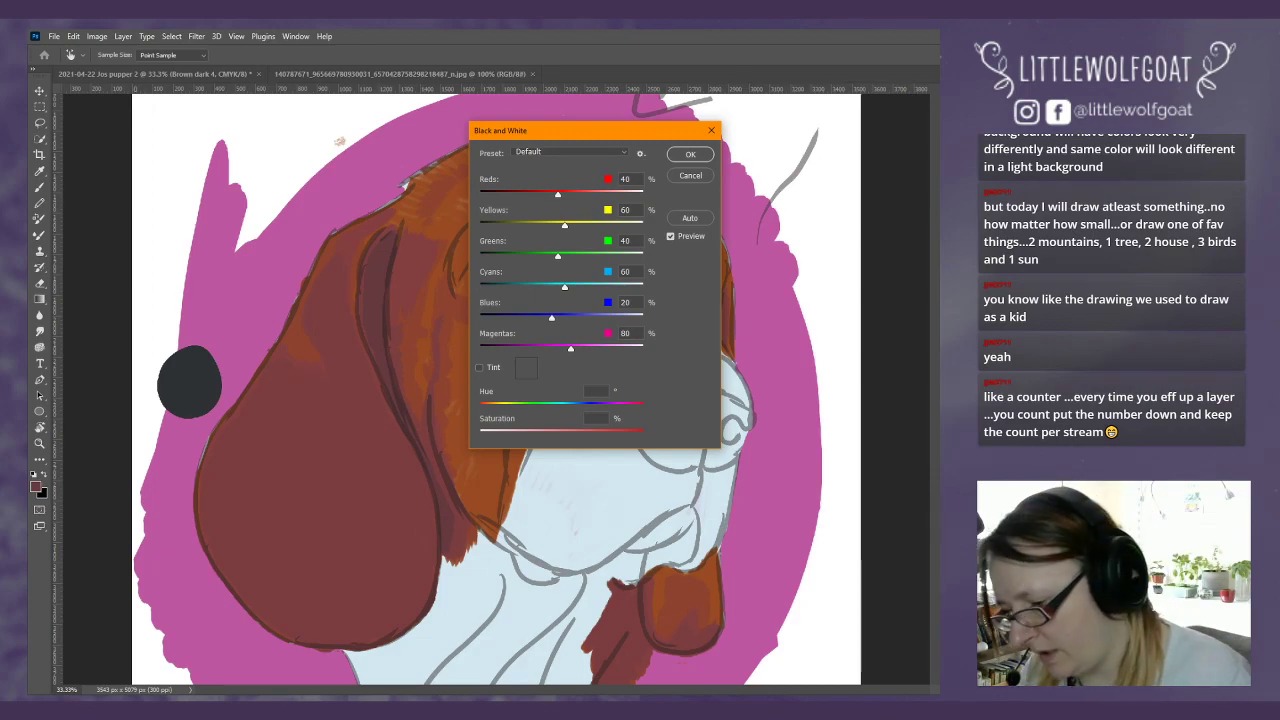
{"action": "left_click", "coordinate": [712, 131]}
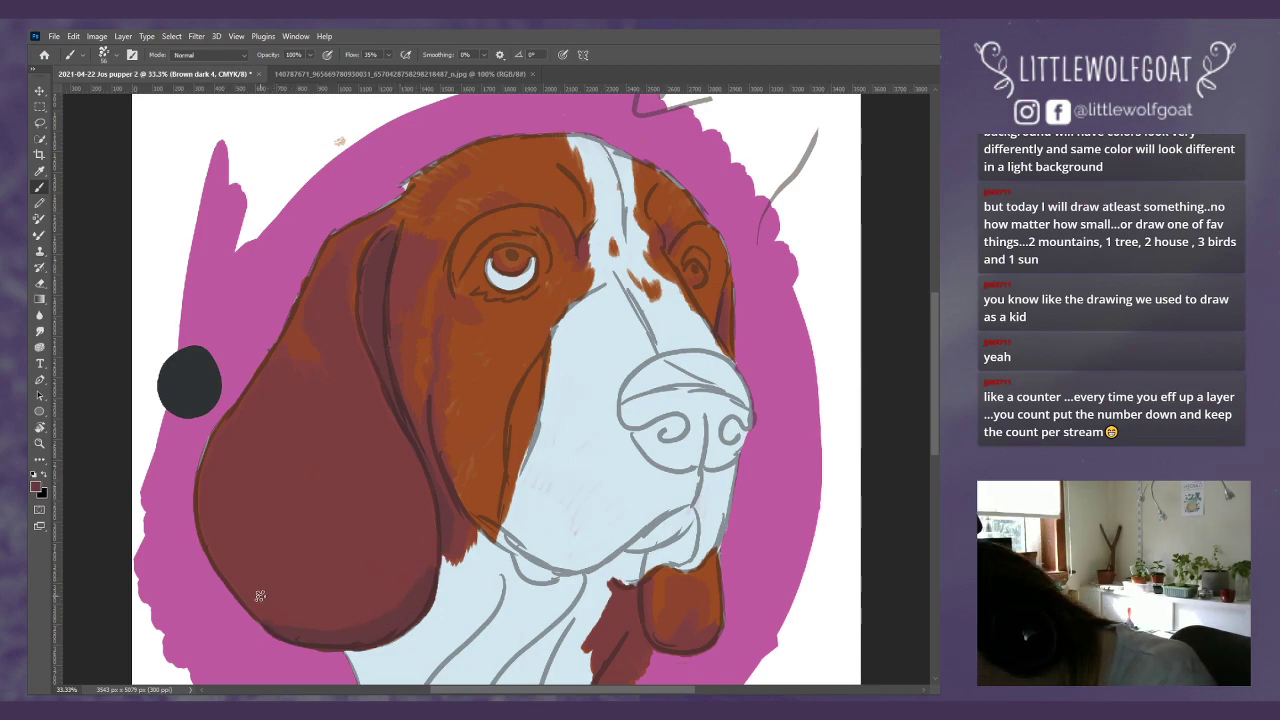
Step: After briefly selecting Smudge, brush deeper dark red shading over the dewlap below the muzzle
{"action": "left_click", "coordinate": [40, 331]}
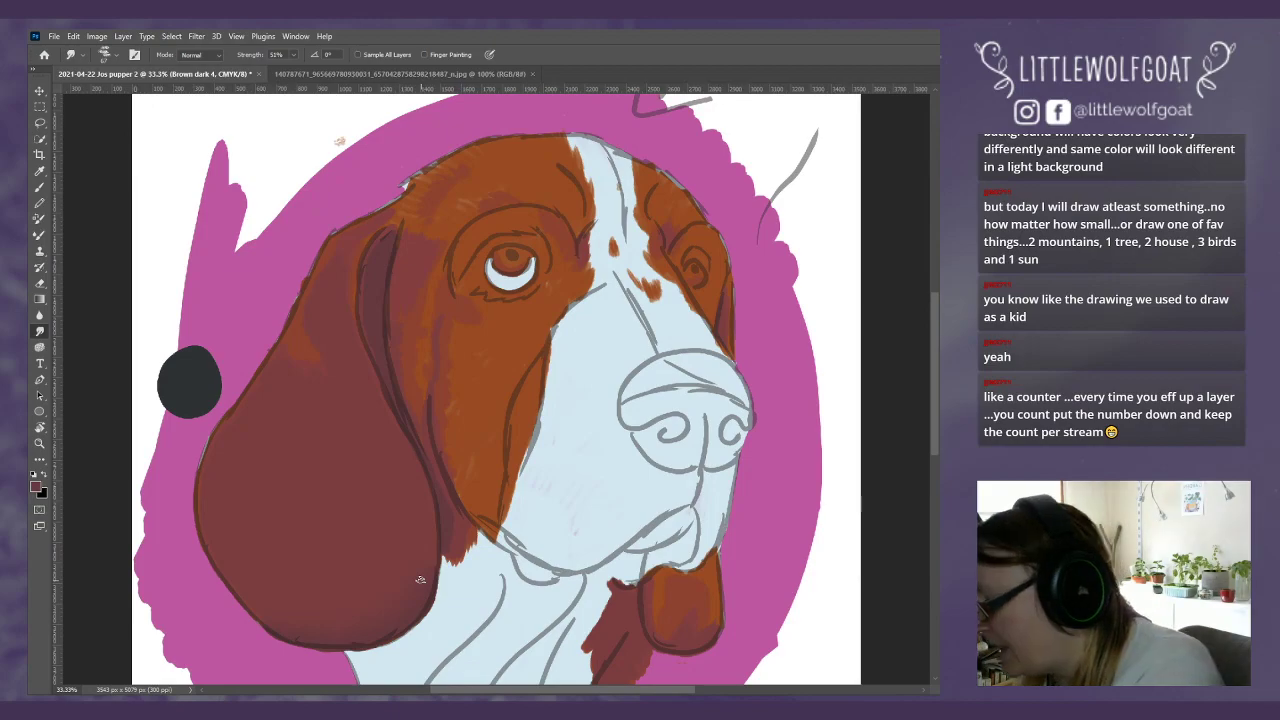
{"action": "left_click", "coordinate": [40, 189]}
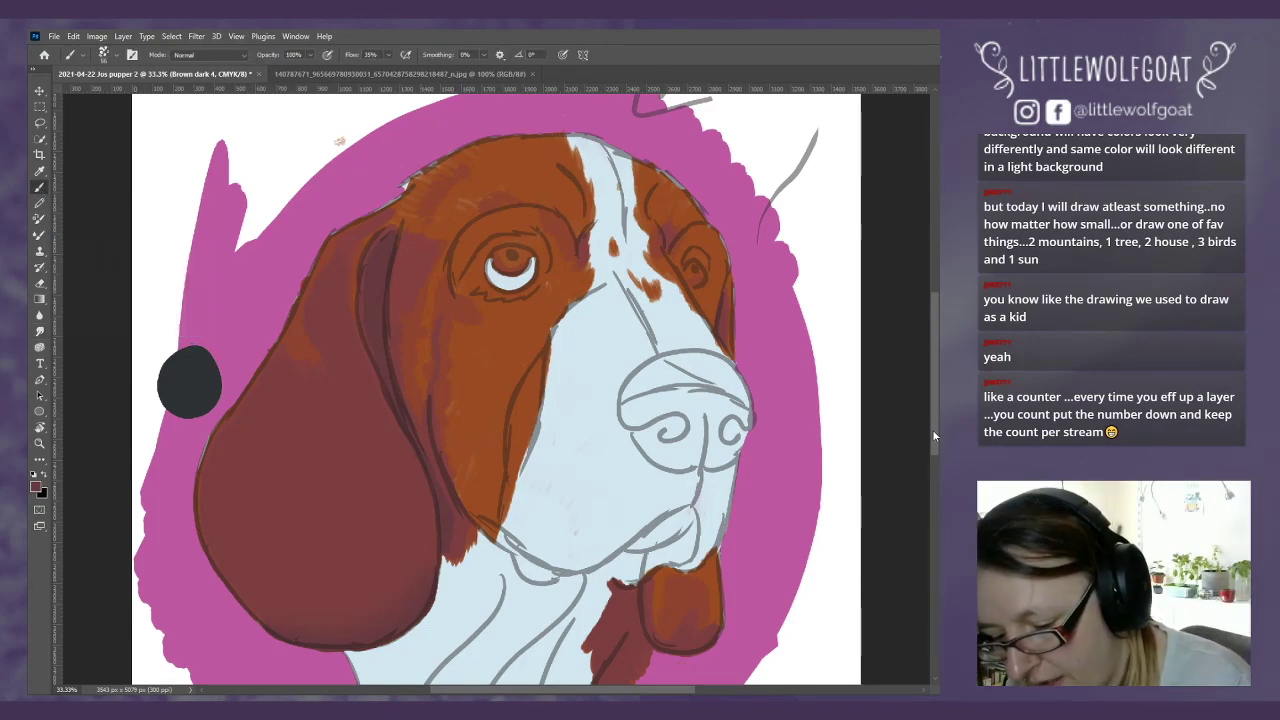
{"action": "scroll", "coordinate": [935, 455], "scroll_direction": "down", "scroll_amount": 2}
{"action": "scroll", "coordinate": [935, 455], "scroll_direction": "down", "scroll_amount": 4}
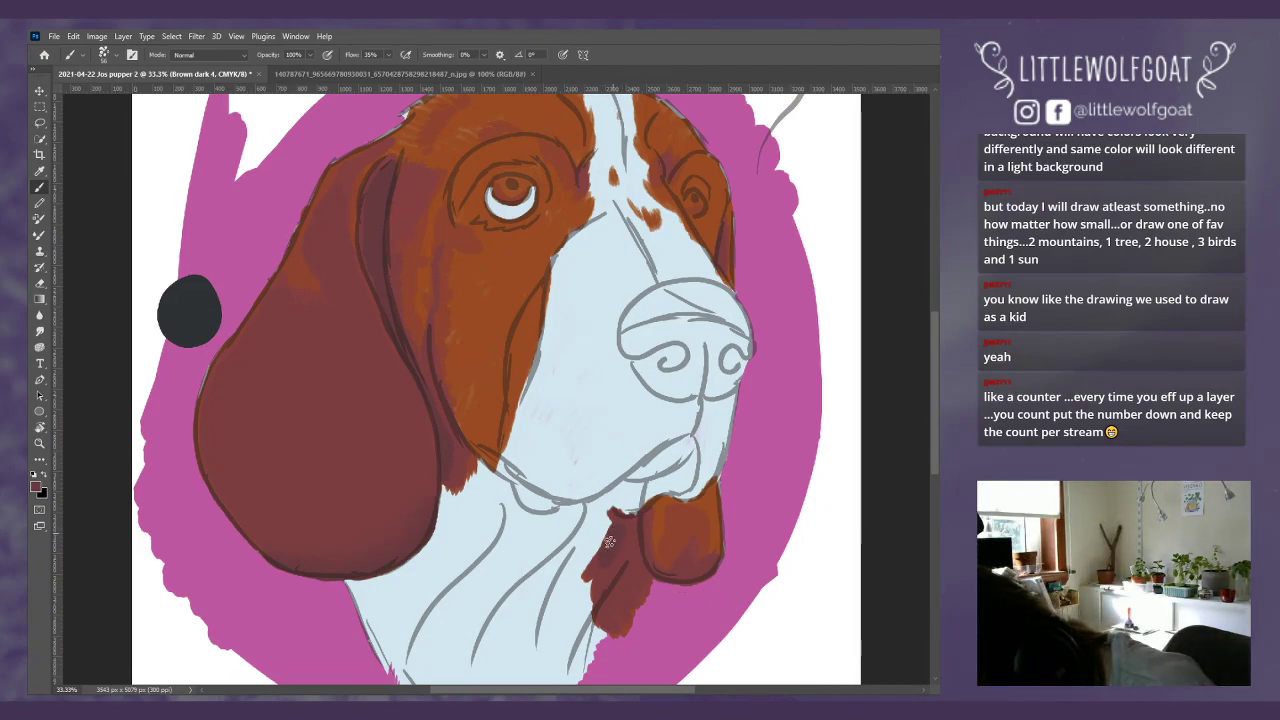
{"action": "left_click_drag", "start_coordinate": [610, 540], "coordinate": [618, 522]}
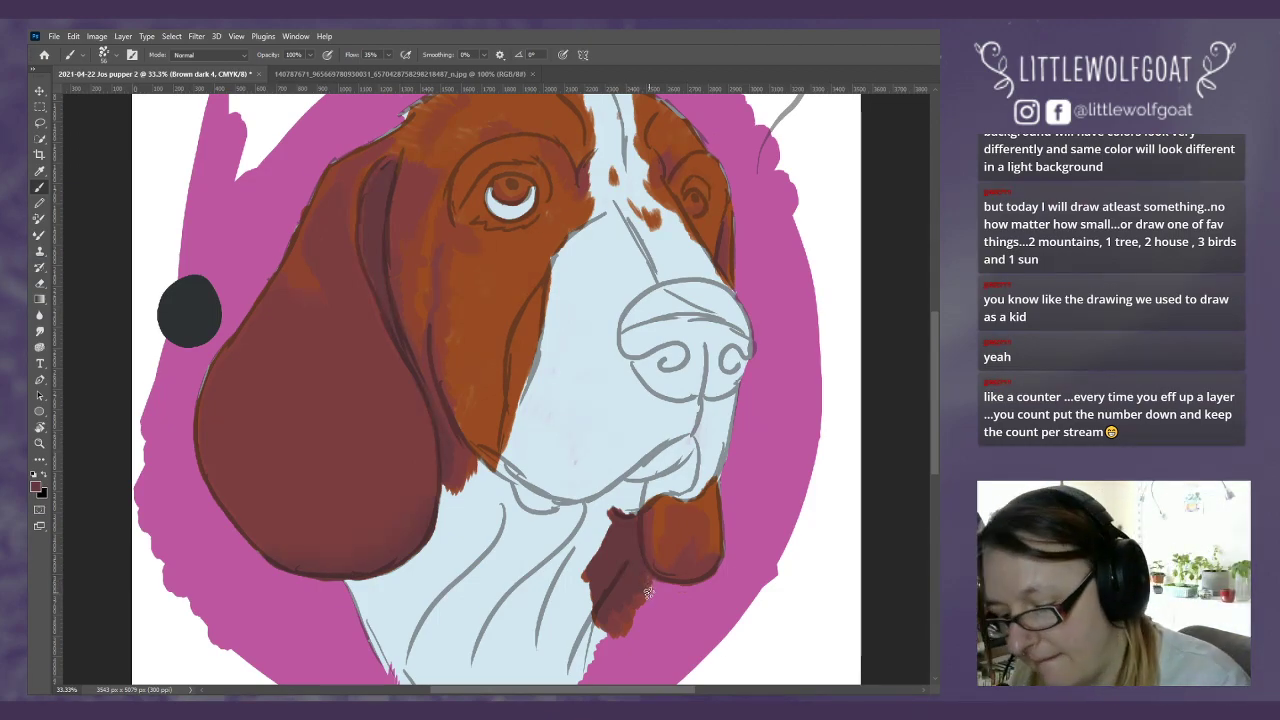
{"action": "left_click_drag", "start_coordinate": [935, 399], "coordinate": [934, 356]}
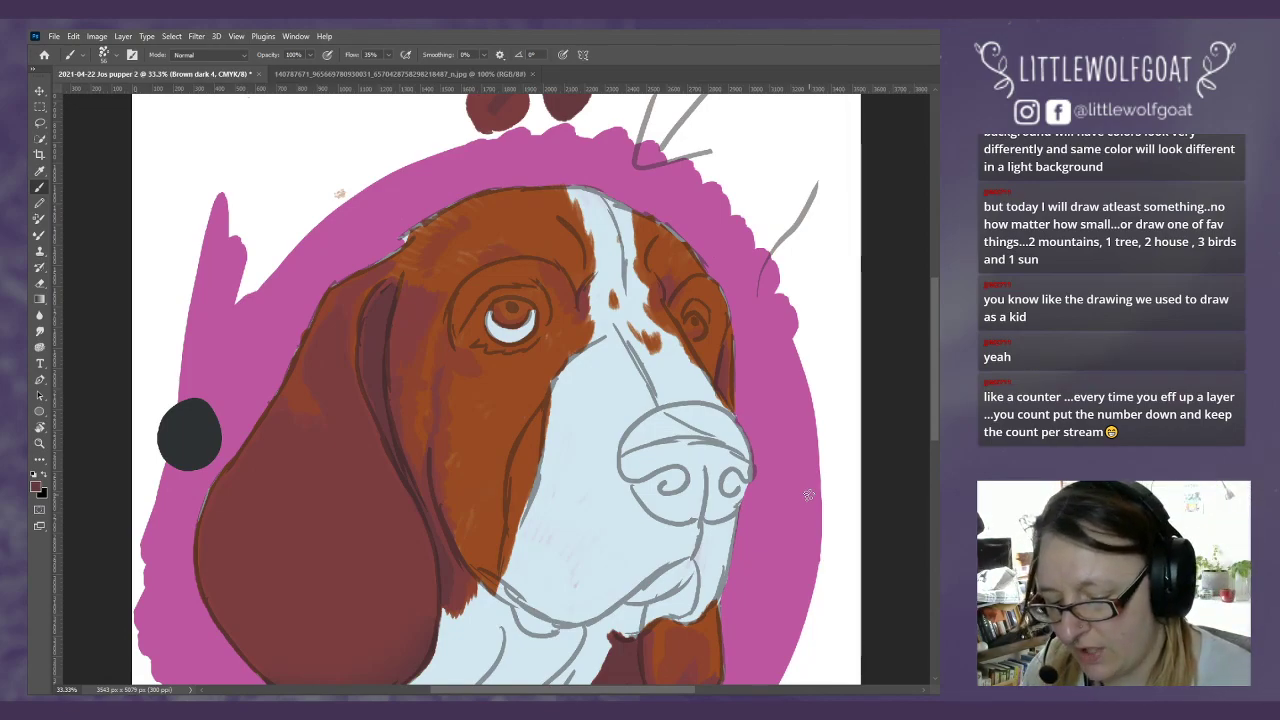
{"action": "scroll", "coordinate": [933, 373], "scroll_direction": "down", "scroll_amount": 2}
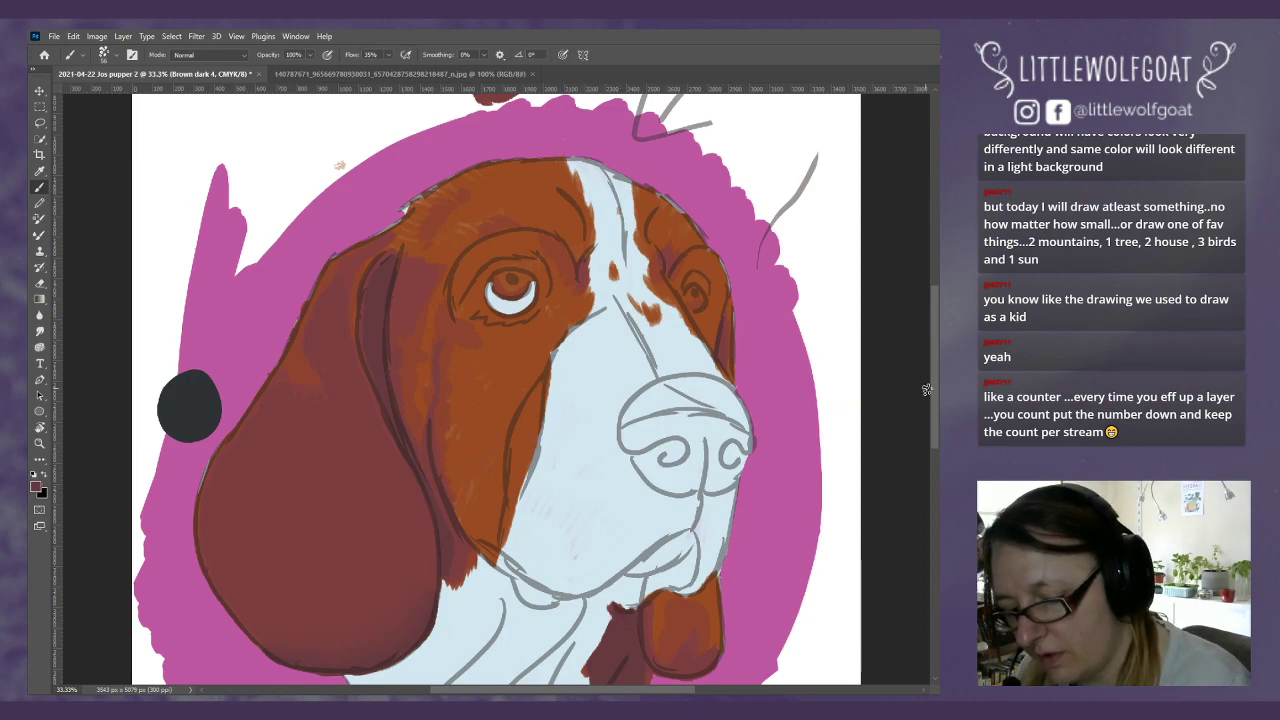
{"action": "scroll", "coordinate": [931, 352], "scroll_direction": "up", "scroll_amount": 5}
{"action": "scroll", "coordinate": [928, 335], "scroll_direction": "up", "scroll_amount": 1}
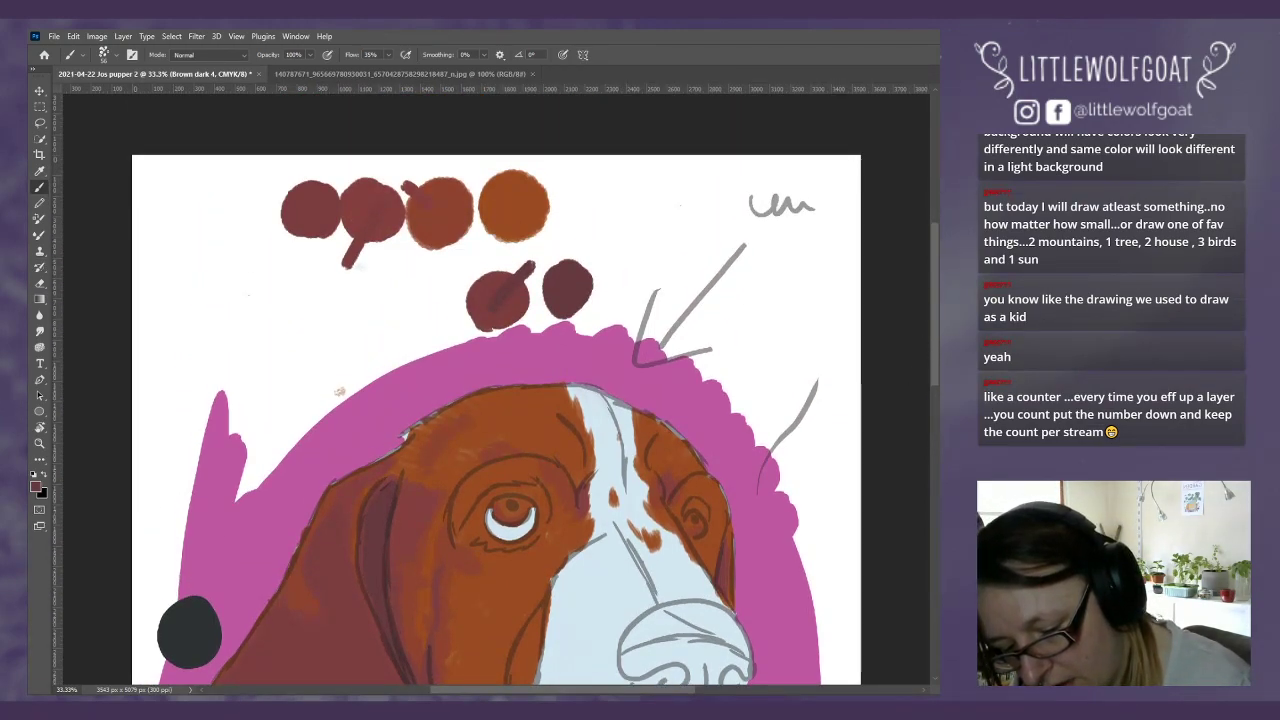
Step: On the Colours layer, erase the lower row of test circles and paint a new dark-brown swatch stroke
{"action": "key", "text": "ctrl+e"}
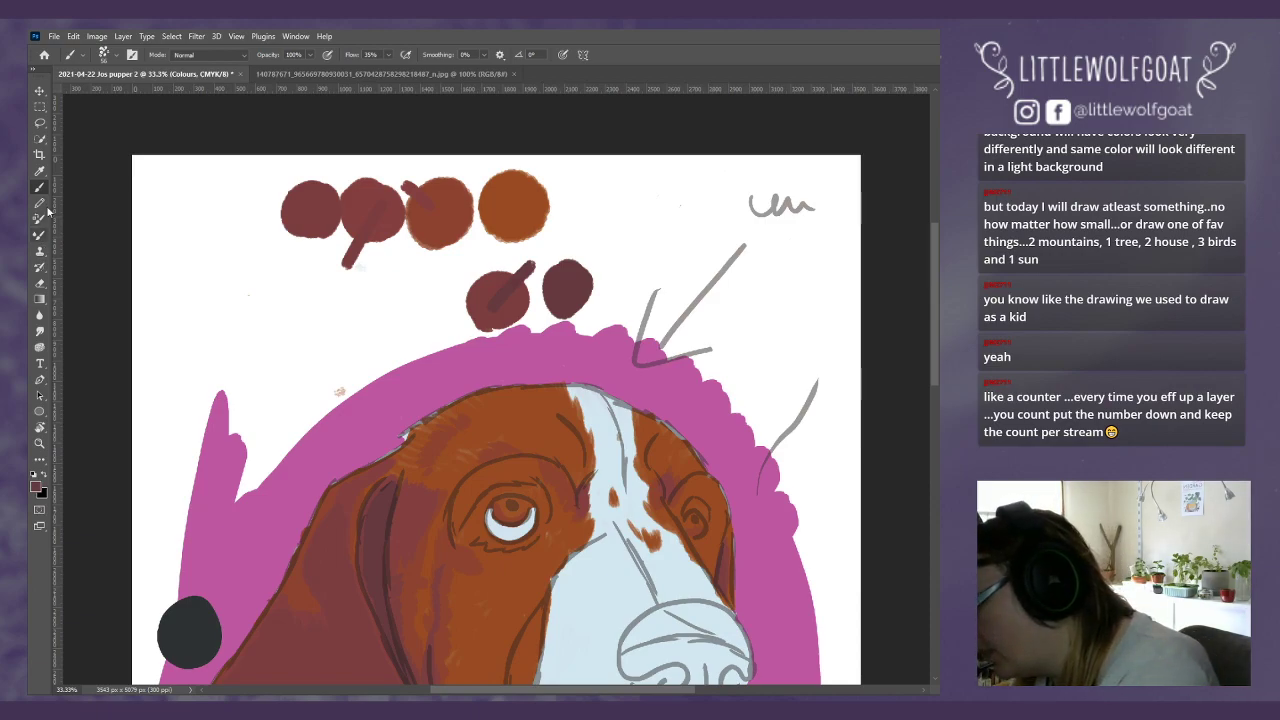
{"action": "left_click", "coordinate": [41, 285]}
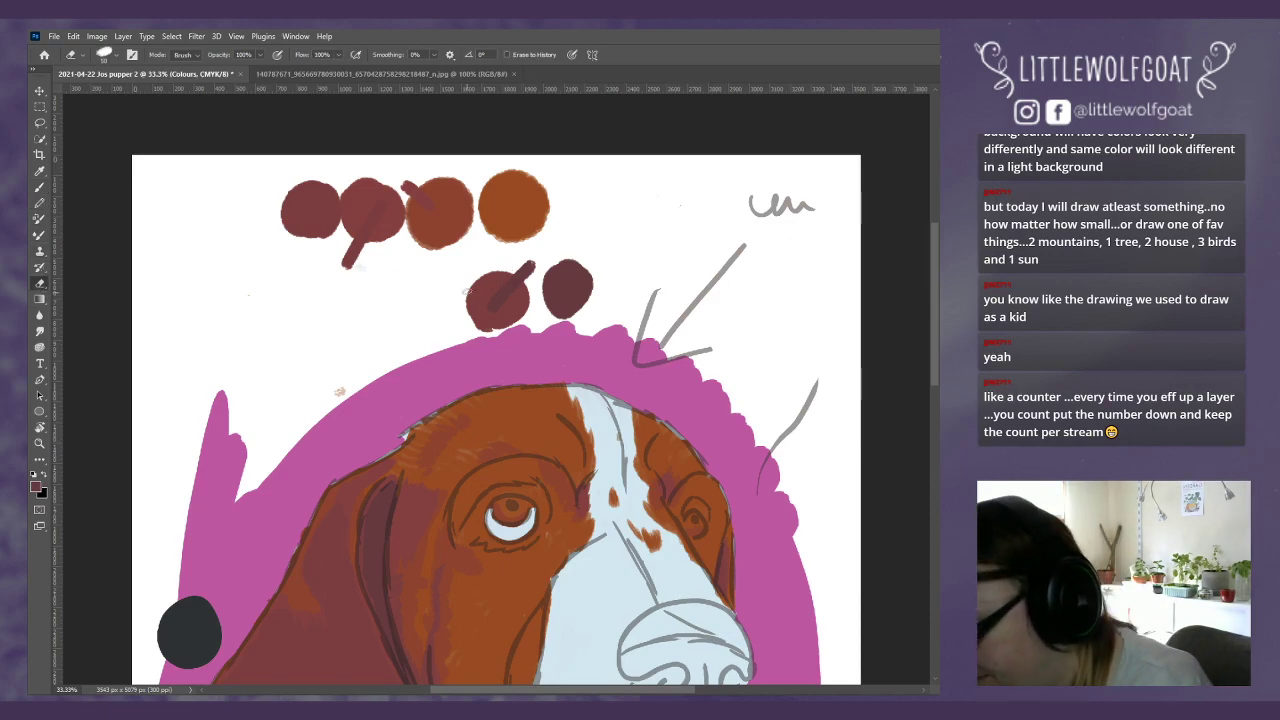
{"action": "mouse_move", "coordinate": [466, 298]}
{"action": "left_mouse_down"}
{"action": "mouse_move", "coordinate": [520, 295]}
{"action": "mouse_move", "coordinate": [524, 318]}
{"action": "mouse_move", "coordinate": [550, 285]}
{"action": "mouse_move", "coordinate": [580, 288]}
{"action": "mouse_move", "coordinate": [595, 271]}
{"action": "left_mouse_up"}
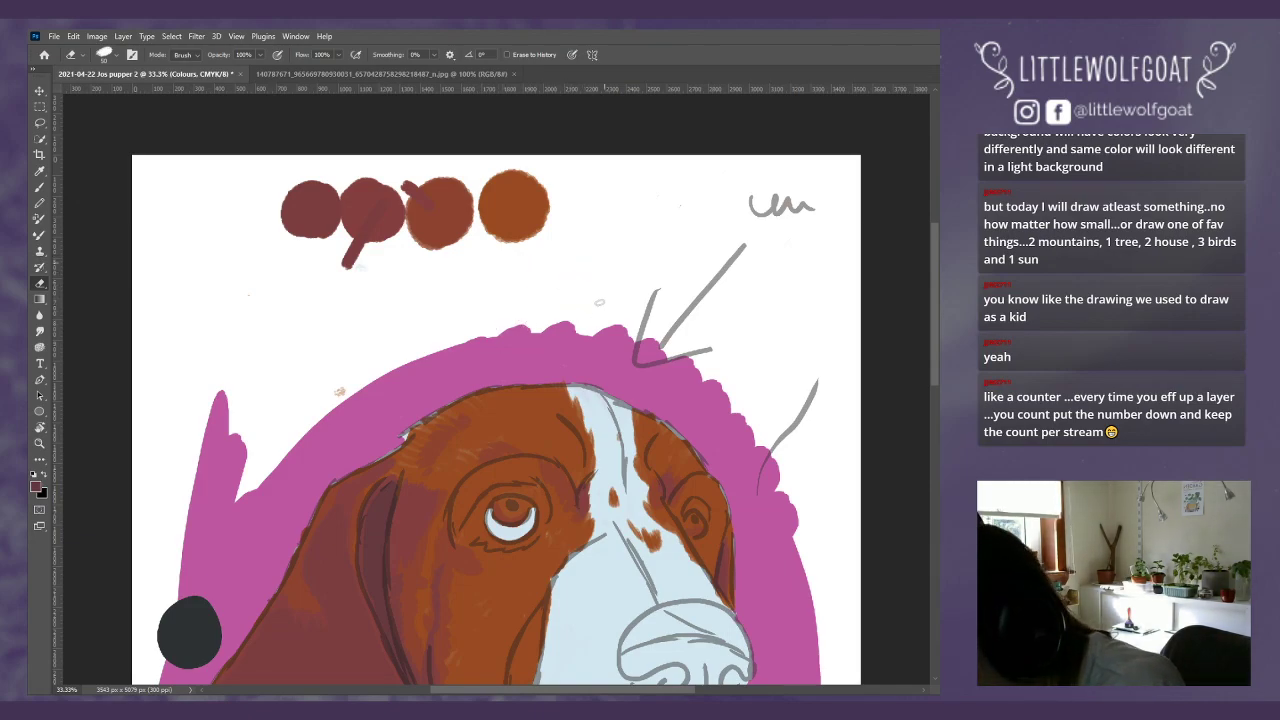
{"action": "key", "text": "b"}
{"action": "mouse_move", "coordinate": [520, 285]}
{"action": "left_mouse_down"}
{"action": "mouse_move", "coordinate": [500, 290]}
{"action": "mouse_move", "coordinate": [522, 318]}
{"action": "mouse_move", "coordinate": [534, 292]}
{"action": "mouse_move", "coordinate": [506, 315]}
{"action": "mouse_move", "coordinate": [540, 300]}
{"action": "left_mouse_up"}
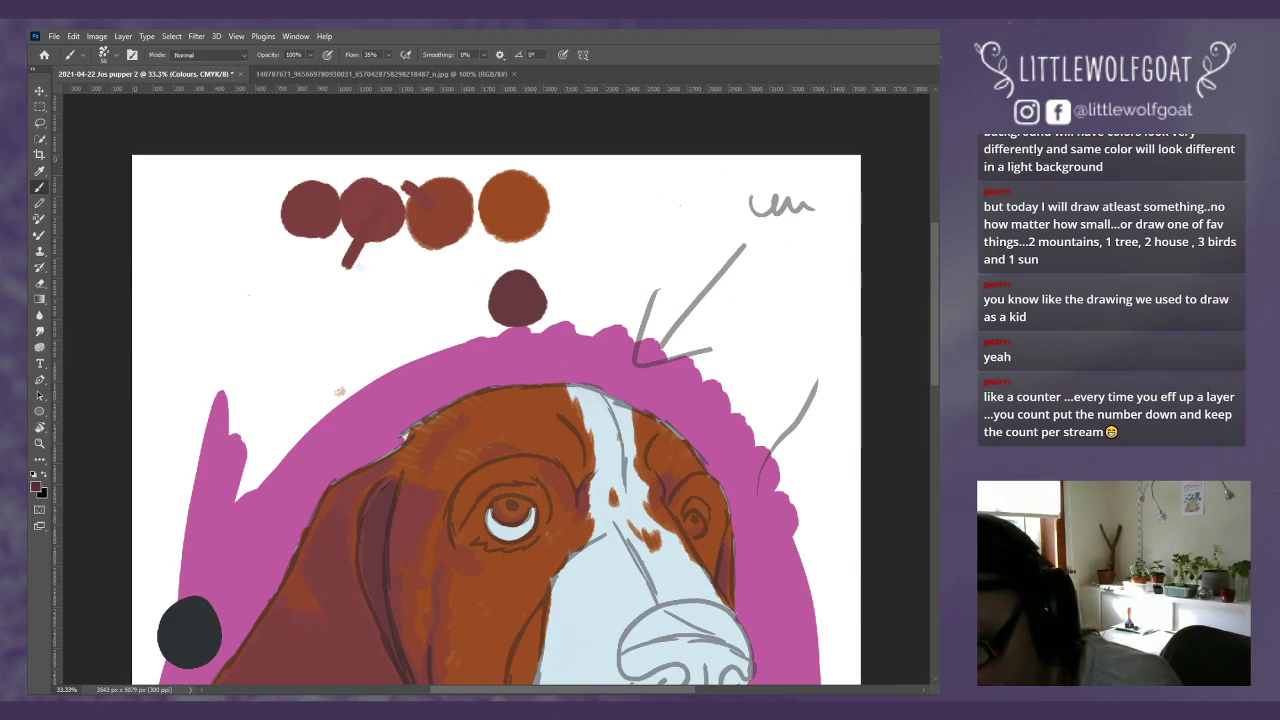
{"action": "mouse_move", "coordinate": [526, 306]}
{"action": "left_mouse_down"}
{"action": "mouse_move", "coordinate": [557, 281]}
{"action": "mouse_move", "coordinate": [576, 290]}
{"action": "mouse_move", "coordinate": [566, 314]}
{"action": "mouse_move", "coordinate": [586, 292]}
{"action": "mouse_move", "coordinate": [572, 309]}
{"action": "left_mouse_up"}
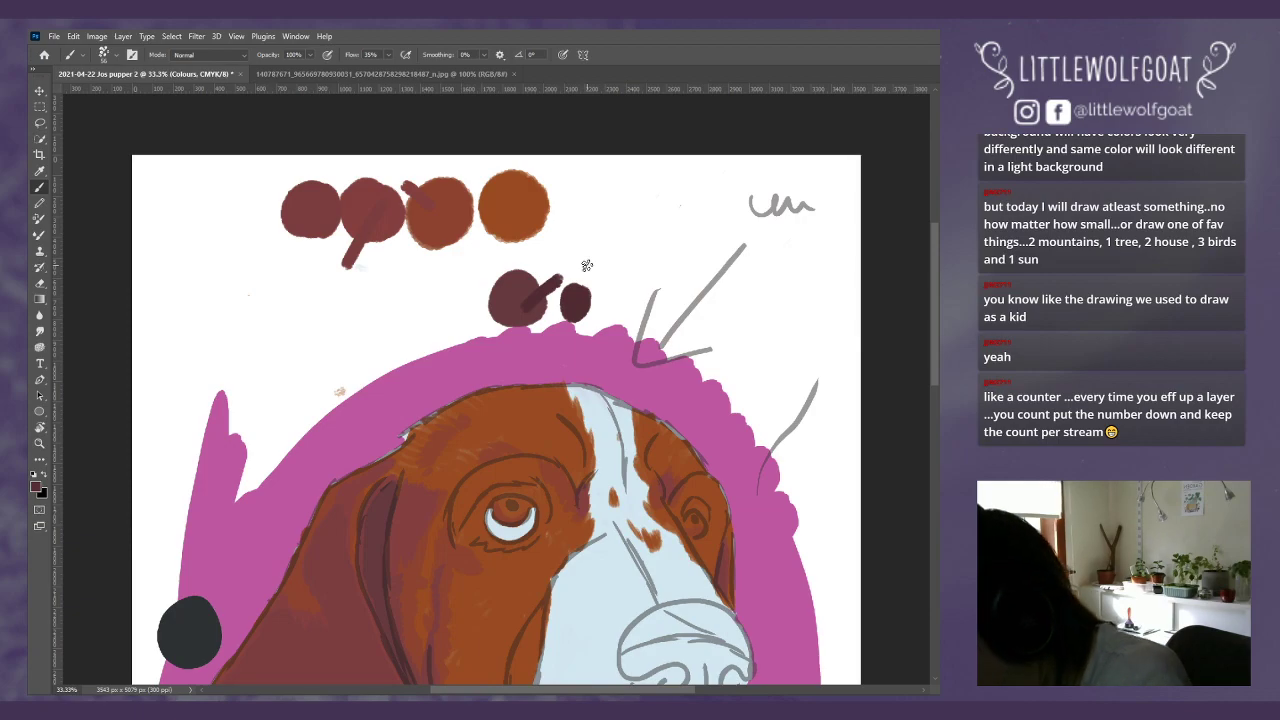
Step: Sample colours and dab two progressively darker maroon circles at the left end of the swatch row
{"action": "left_click", "coordinate": [40, 172]}
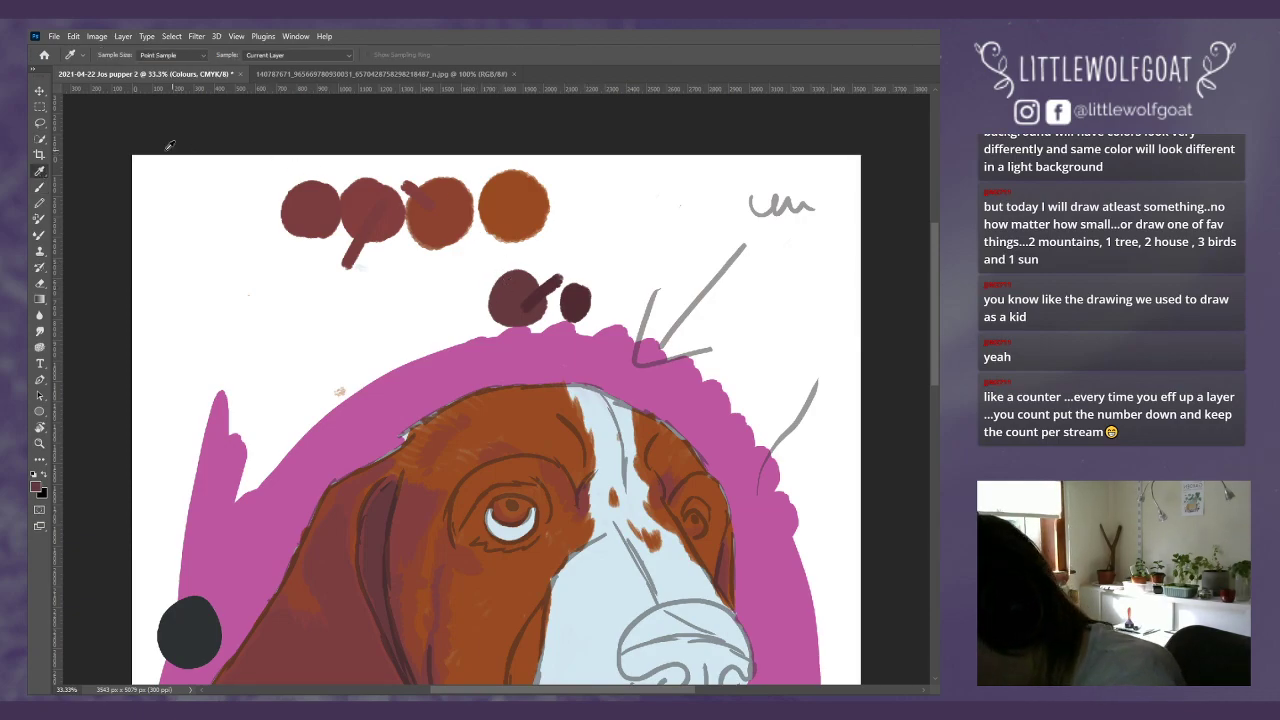
{"action": "left_click", "coordinate": [40, 187]}
{"action": "mouse_move", "coordinate": [256, 196]}
{"action": "left_mouse_down"}
{"action": "mouse_move", "coordinate": [244, 208]}
{"action": "mouse_move", "coordinate": [250, 193]}
{"action": "mouse_move", "coordinate": [258, 215]}
{"action": "mouse_move", "coordinate": [272, 200]}
{"action": "mouse_move", "coordinate": [248, 220]}
{"action": "left_mouse_up"}
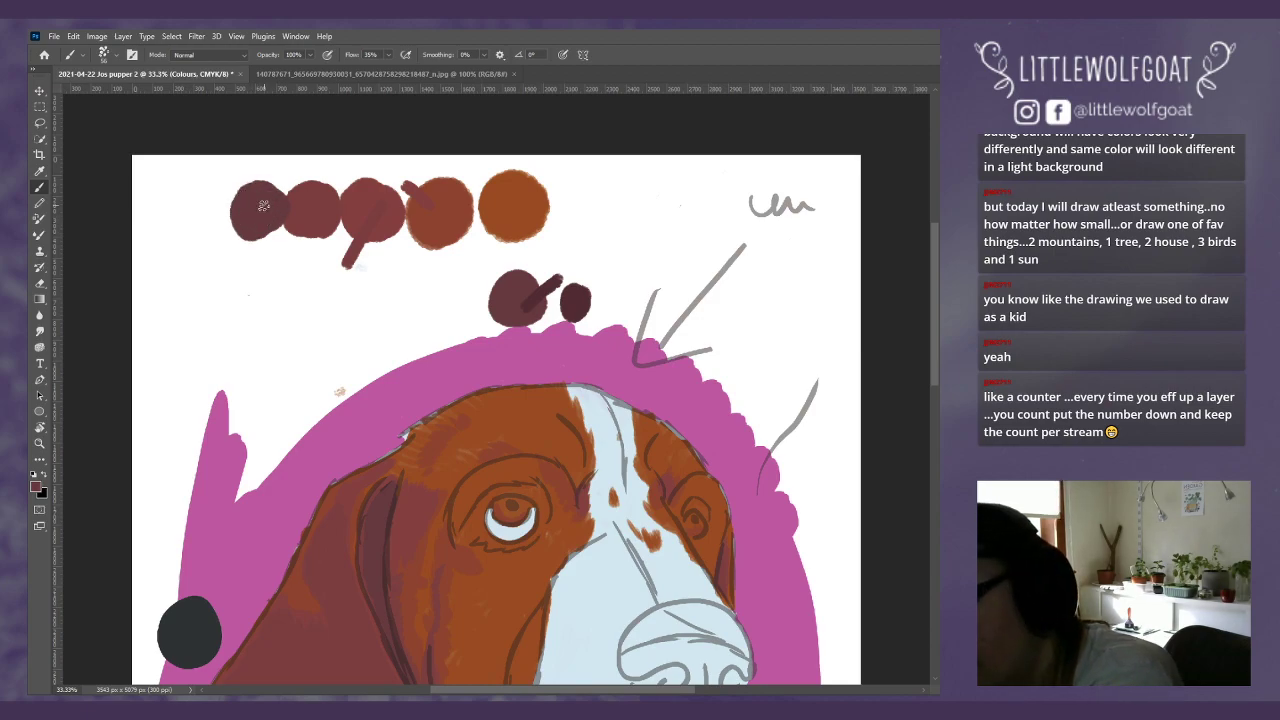
{"action": "left_click", "coordinate": [41, 172]}
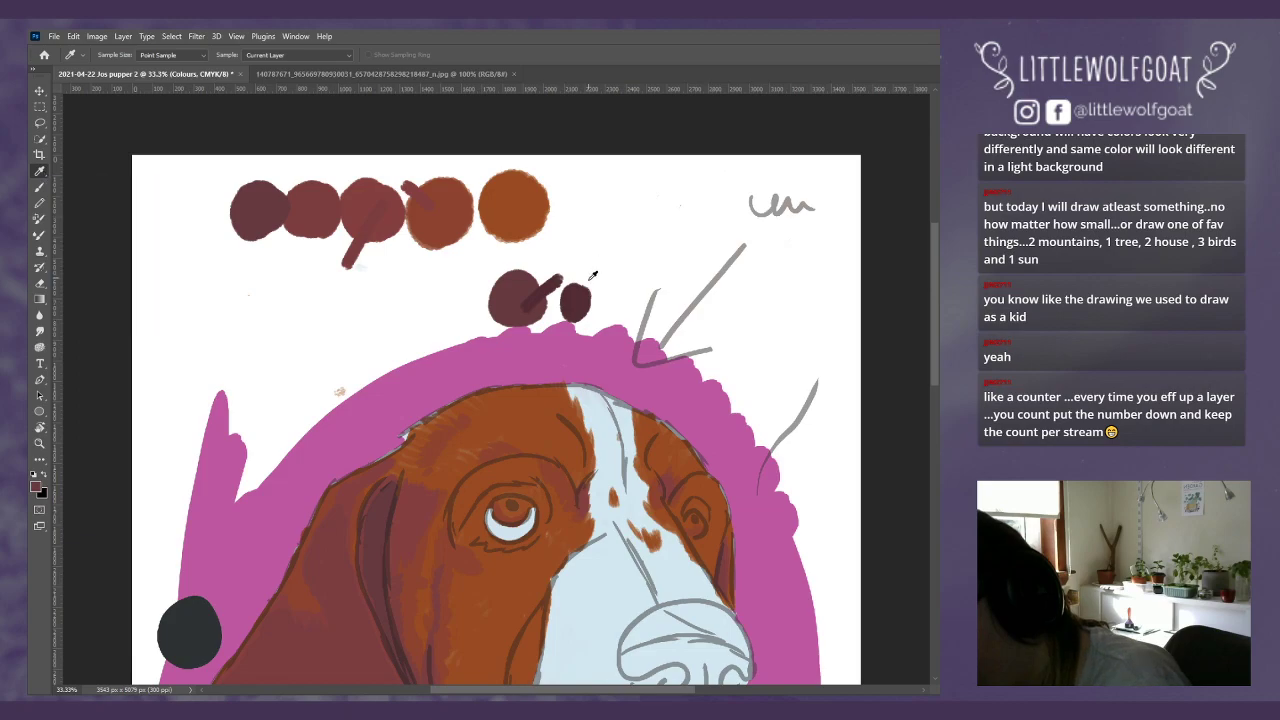
{"action": "left_click", "coordinate": [40, 187]}
{"action": "mouse_move", "coordinate": [206, 194]}
{"action": "left_mouse_down"}
{"action": "mouse_move", "coordinate": [212, 214]}
{"action": "mouse_move", "coordinate": [188, 226]}
{"action": "mouse_move", "coordinate": [226, 212]}
{"action": "left_mouse_up"}
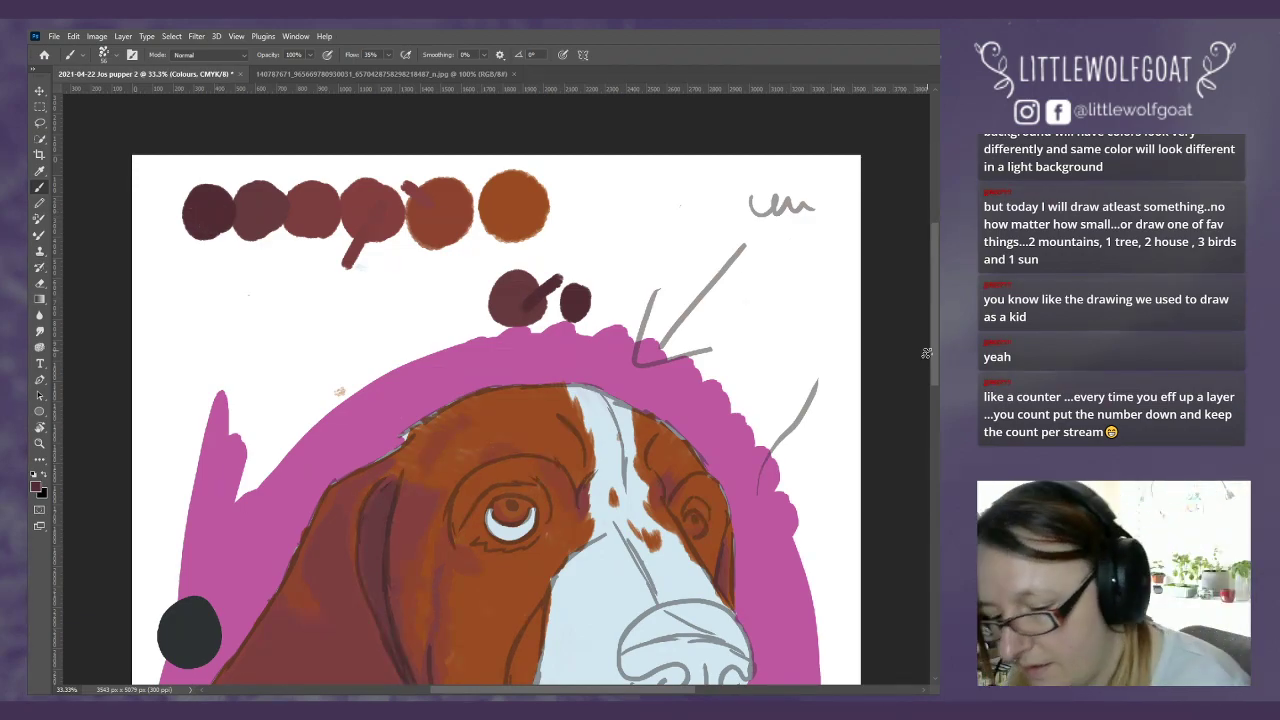
{"action": "left_click_drag", "start_coordinate": [935, 371], "coordinate": [938, 427]}
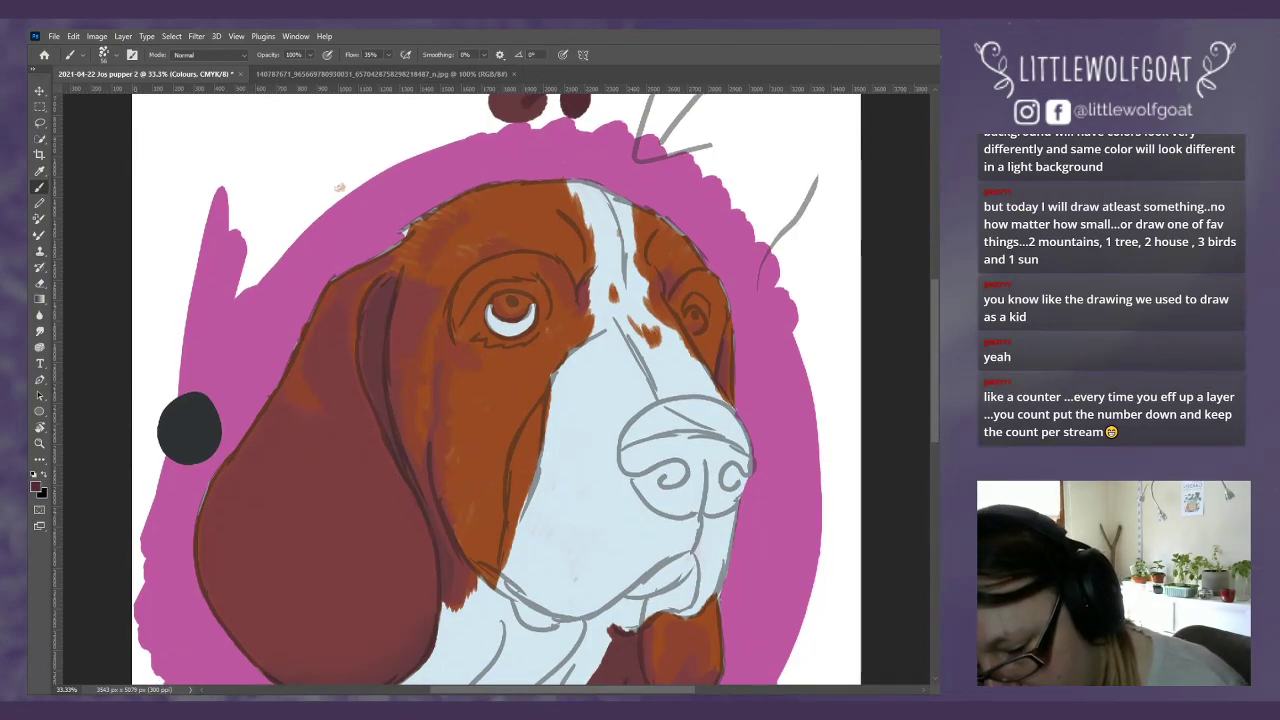
Step: Make Brown dark 4 the active layer and open the menu for adding a new layer
{"action": "key", "text": "alt+bracketleft"}
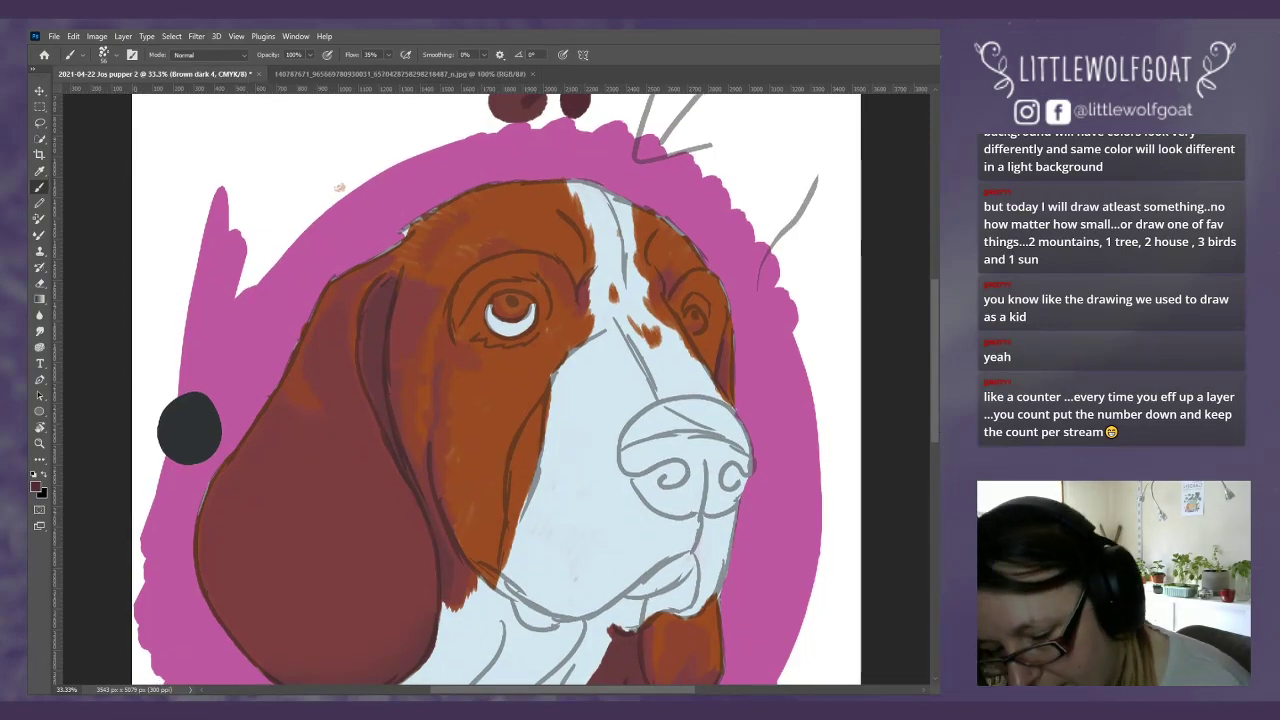
{"action": "left_click", "coordinate": [75, 37]}
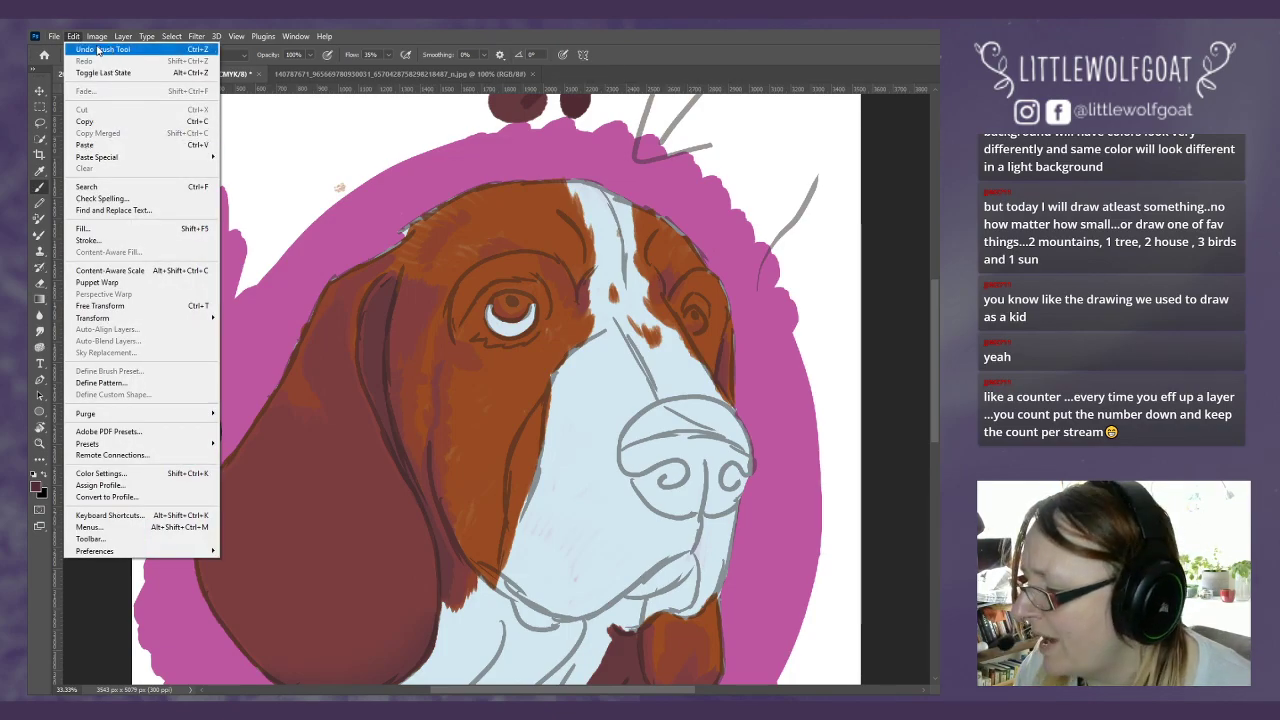
Step: Create a new empty layer named 'Brown dark 5' through Layer > New > Layer
{"action": "mouse_move", "coordinate": [226, 56]}
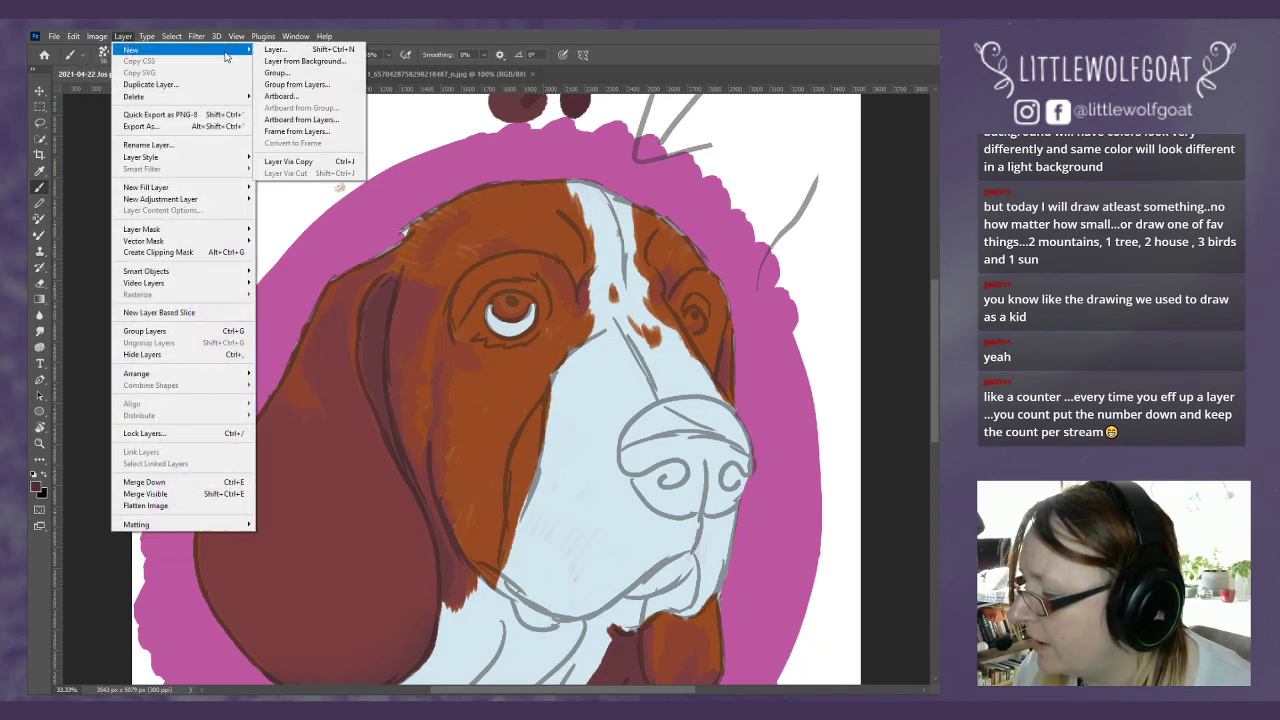
{"action": "left_click", "coordinate": [276, 49]}
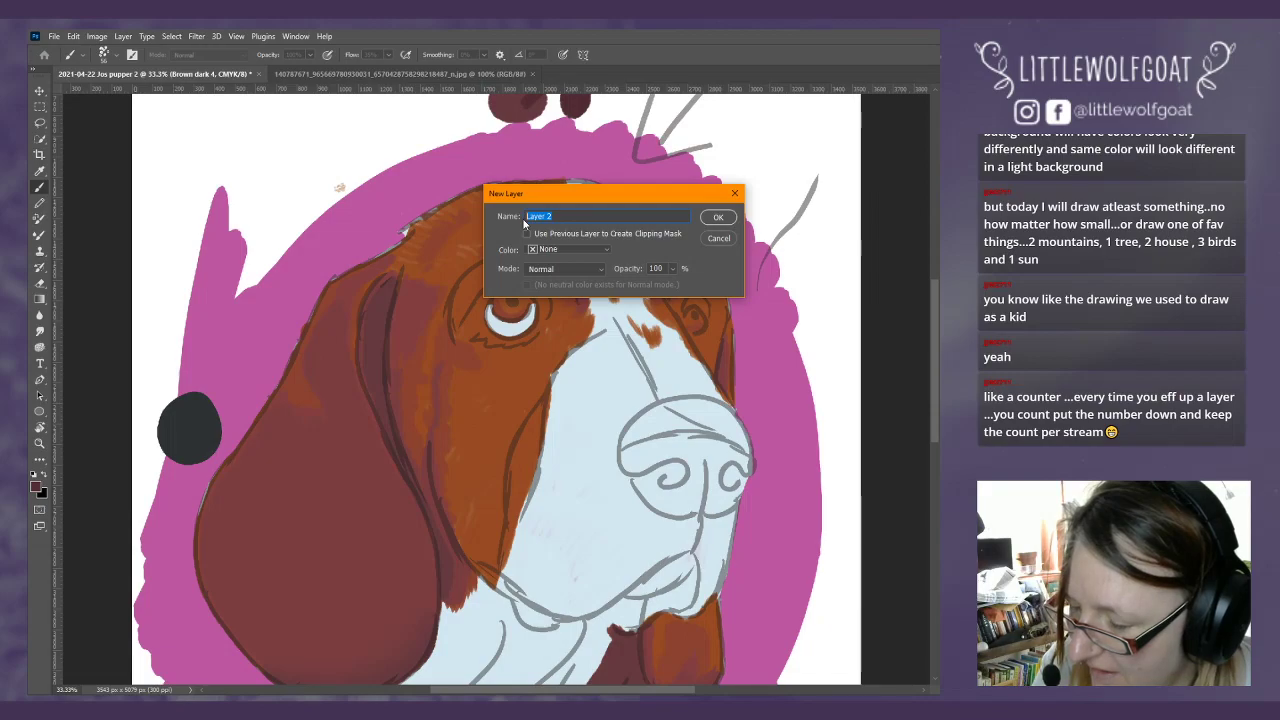
{"action": "type", "text": "B"}
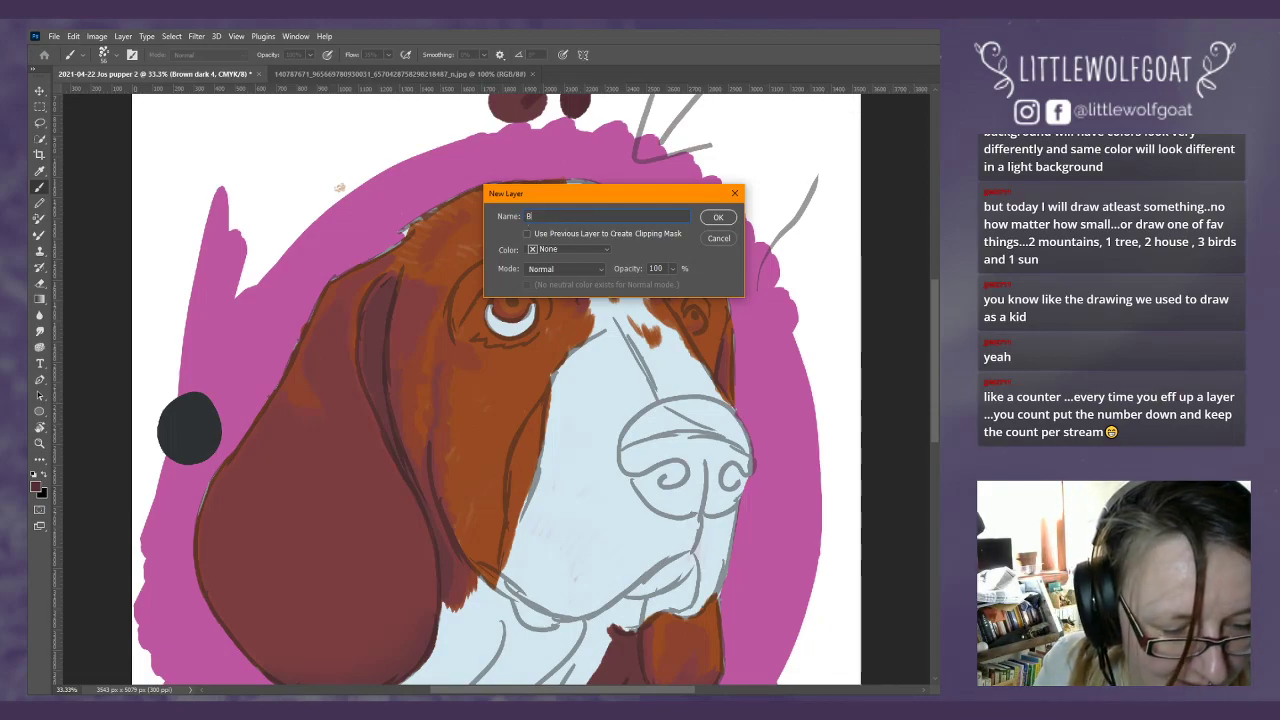
{"action": "type", "text": "row"}
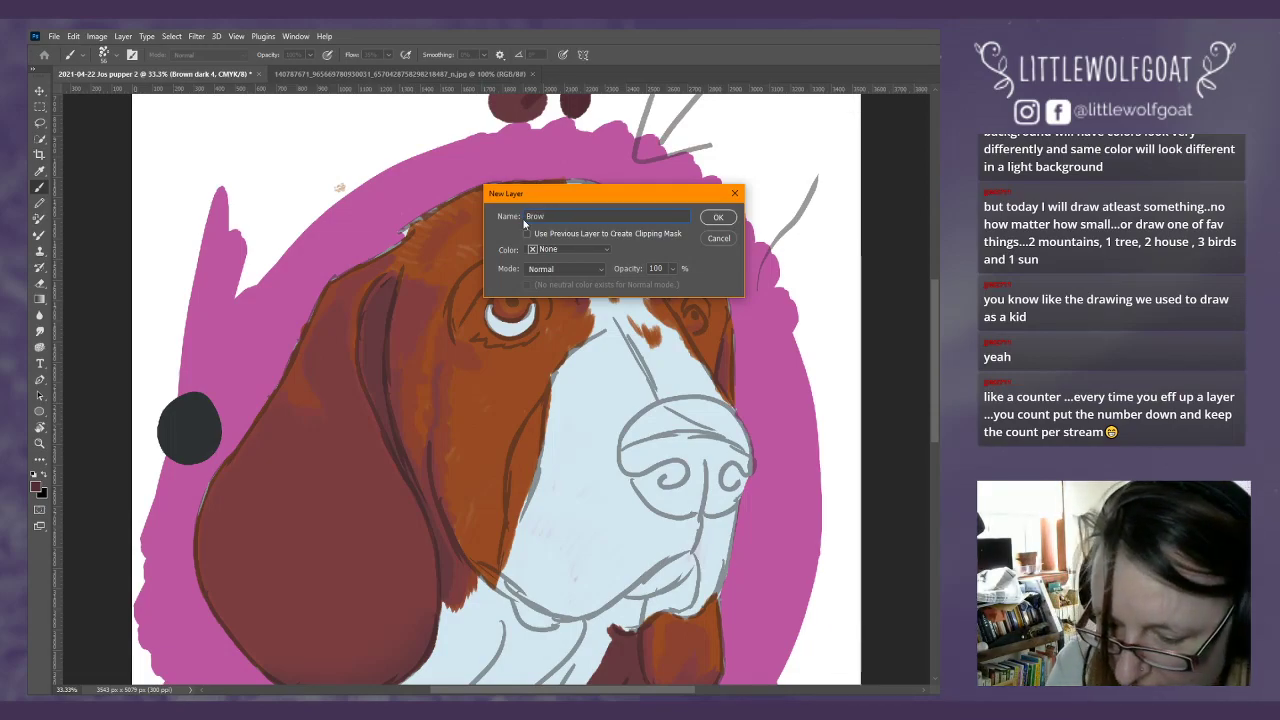
{"action": "type", "text": "n dar"}
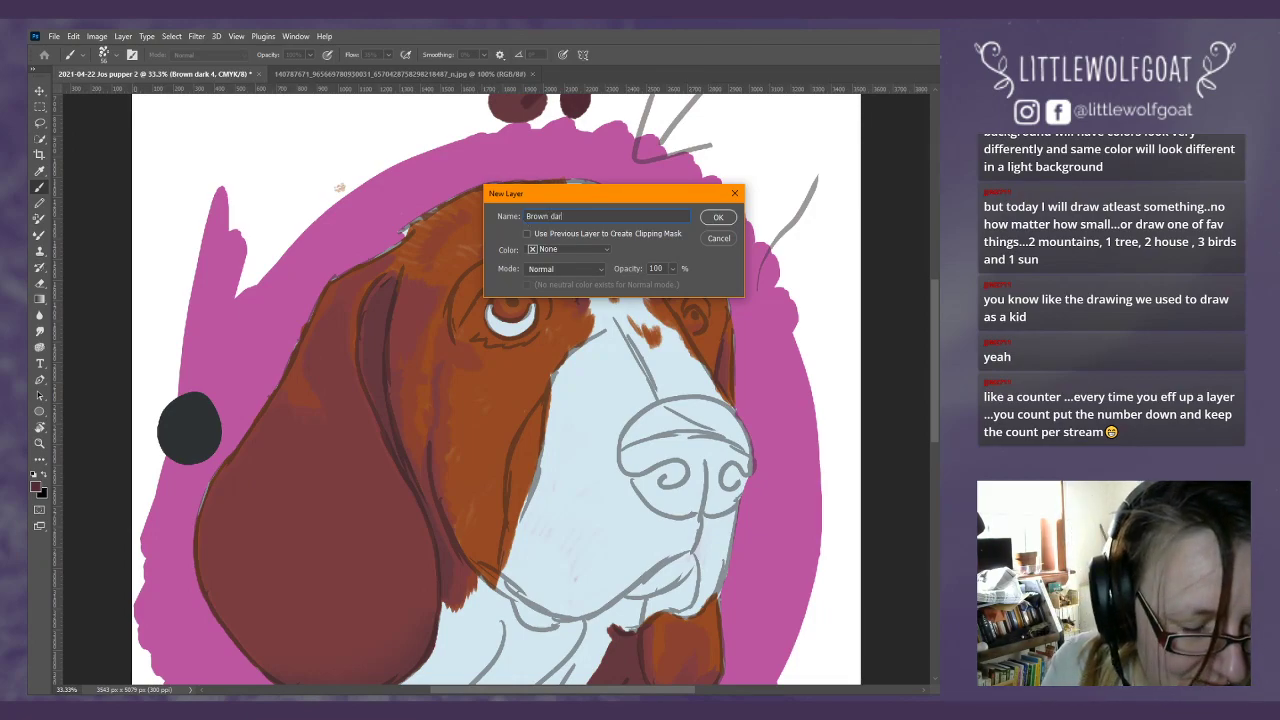
{"action": "type", "text": "k"}
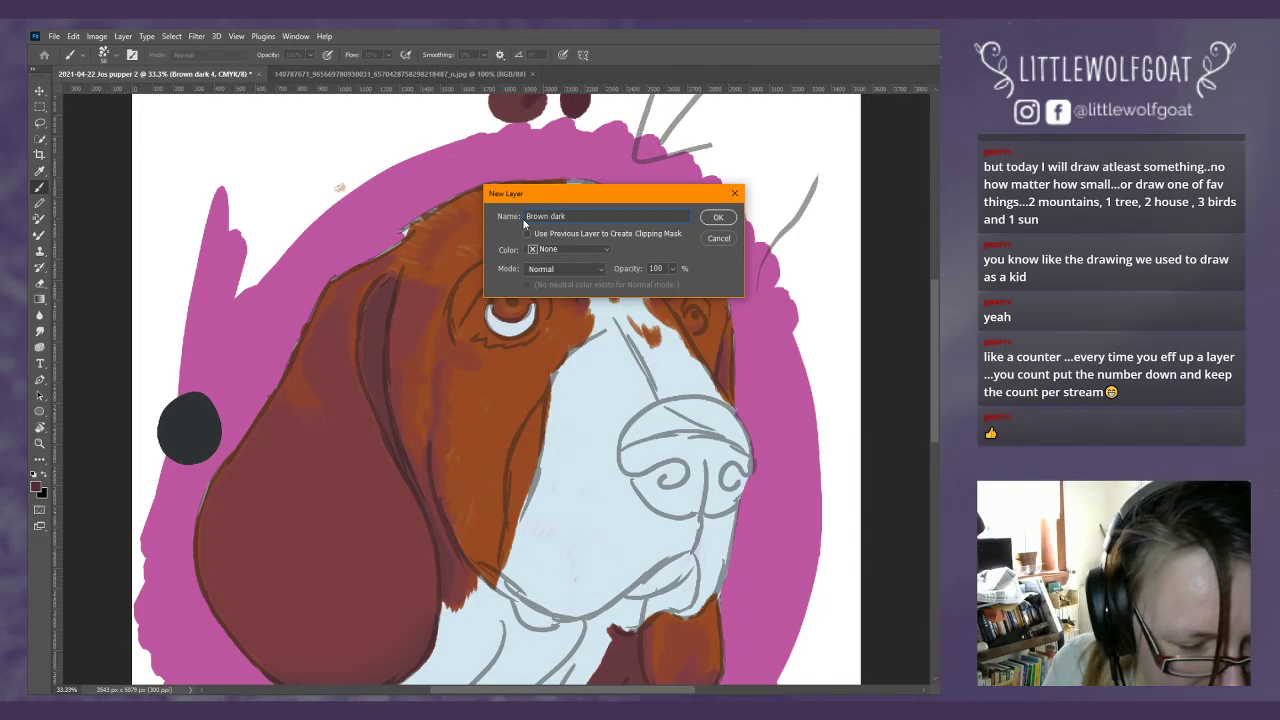
{"action": "type", "text": " 5"}
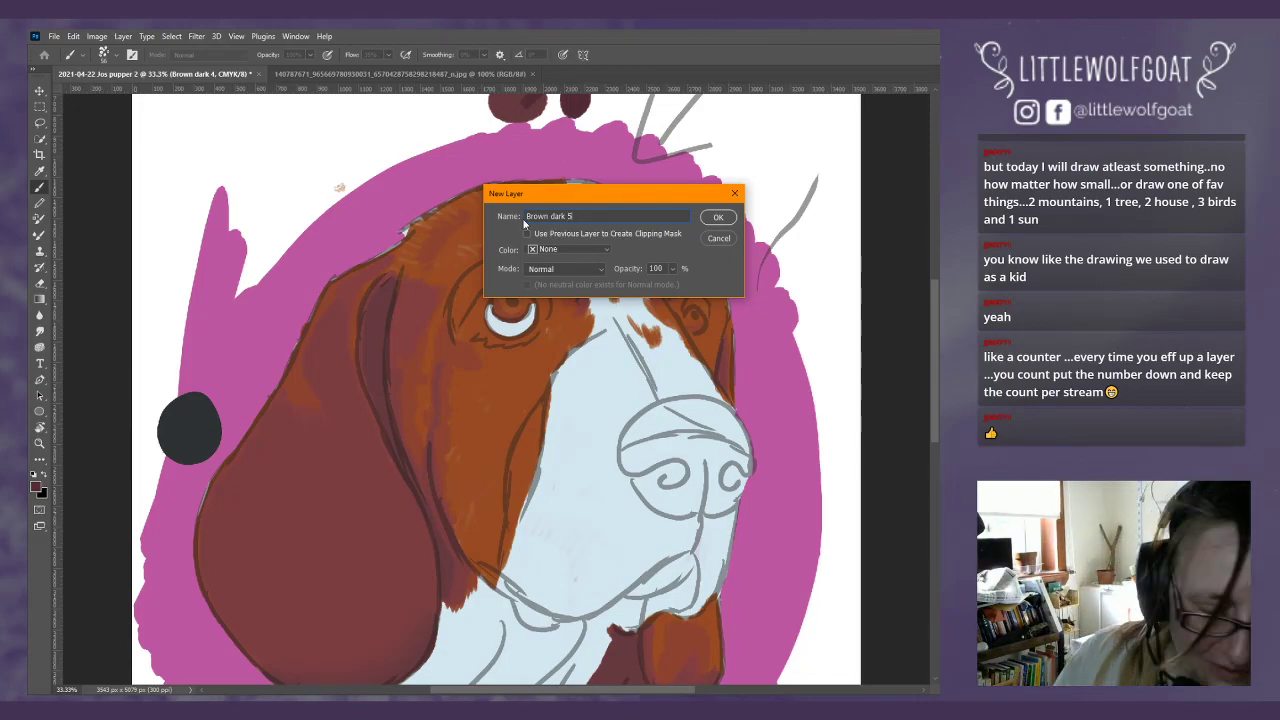
{"action": "key", "text": "Return"}
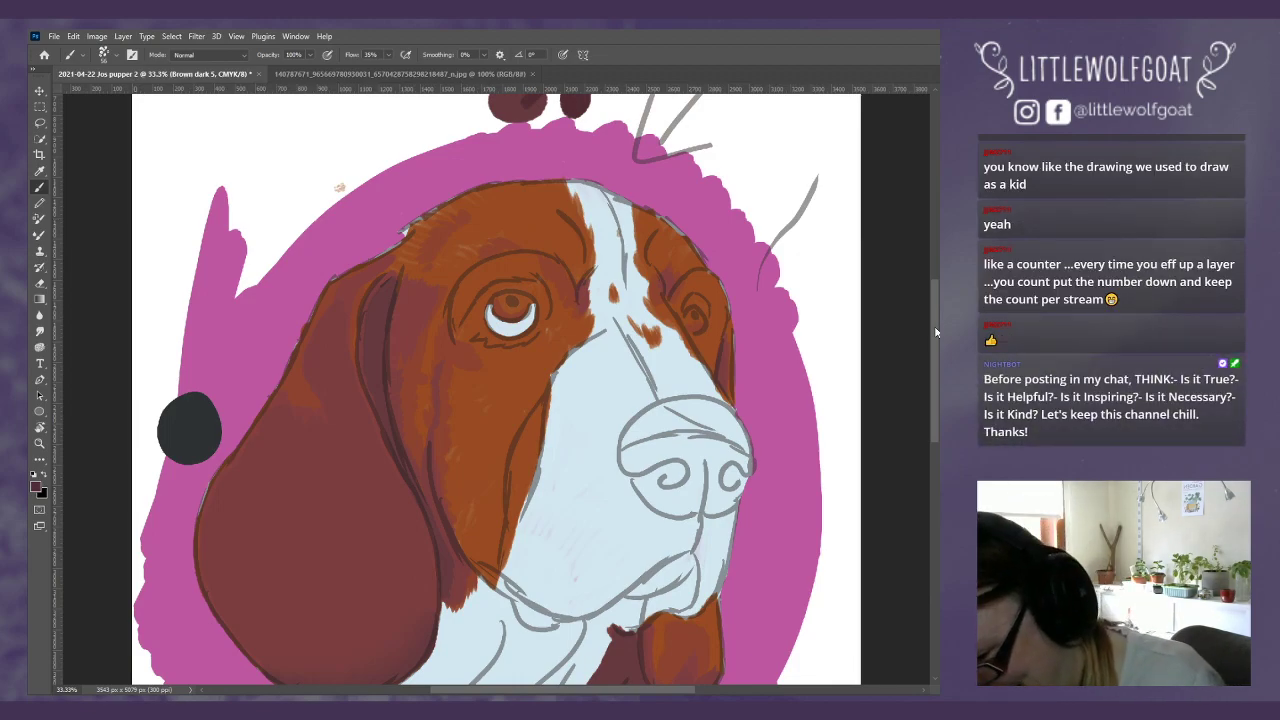
Step: On Brown dark 5, darken both pupils and brush deeper brown shading down the face fur
{"action": "left_click_drag", "start_coordinate": [934, 333], "coordinate": [927, 308]}
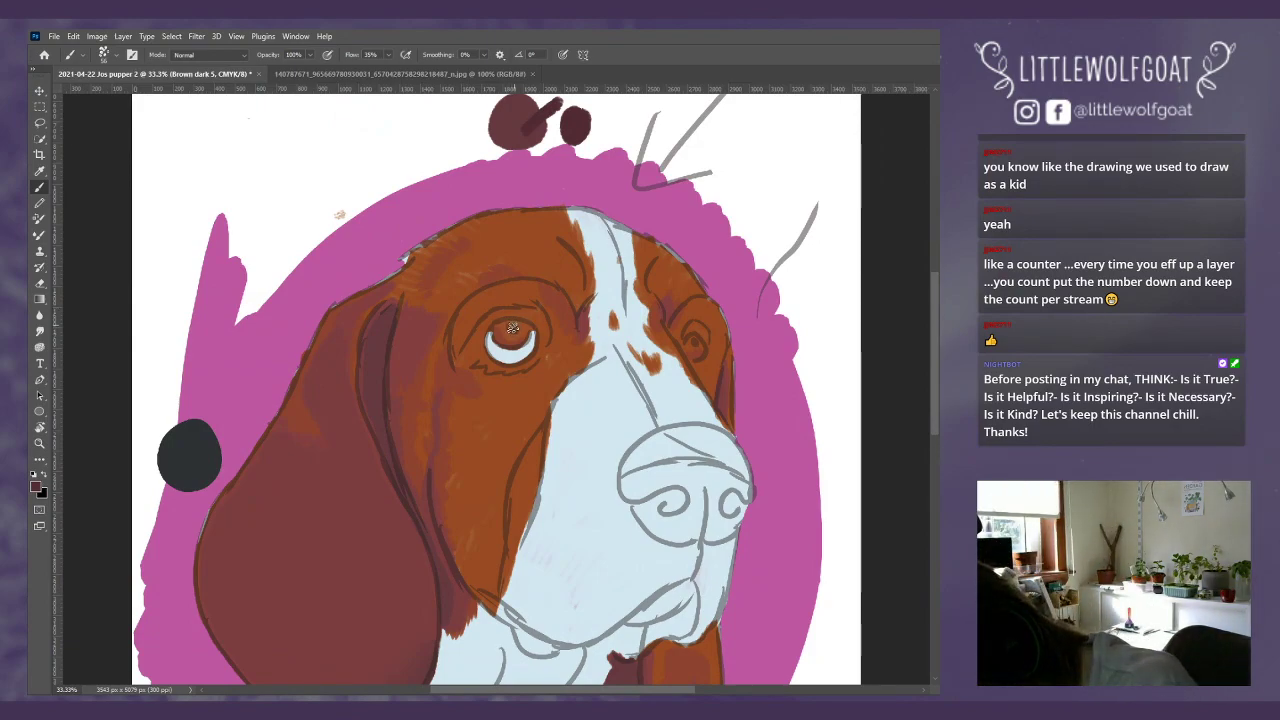
{"action": "left_click_drag", "start_coordinate": [512, 325], "coordinate": [517, 313]}
{"action": "left_click_drag", "start_coordinate": [694, 334], "coordinate": [703, 323]}
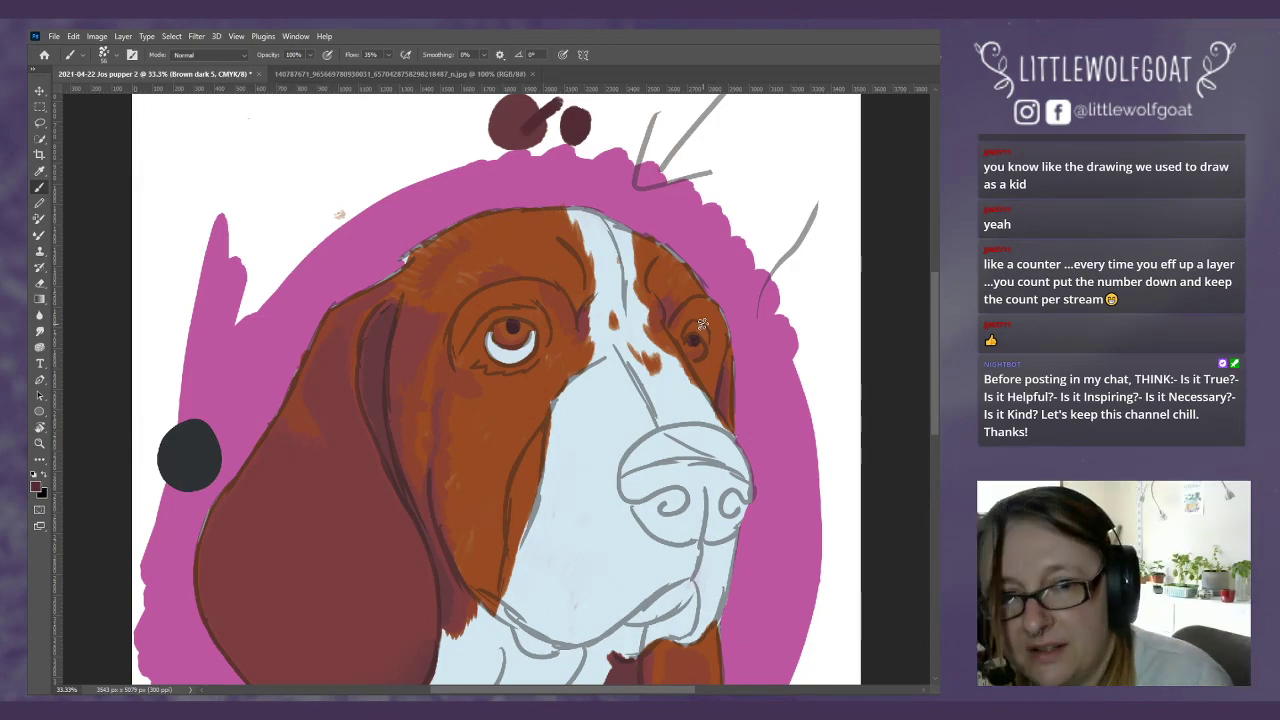
{"action": "mouse_move", "coordinate": [382, 330]}
{"action": "left_mouse_down"}
{"action": "mouse_move", "coordinate": [370, 349]}
{"action": "mouse_move", "coordinate": [376, 360]}
{"action": "mouse_move", "coordinate": [384, 350]}
{"action": "mouse_move", "coordinate": [378, 400]}
{"action": "mouse_move", "coordinate": [370, 383]}
{"action": "mouse_move", "coordinate": [392, 456]}
{"action": "mouse_move", "coordinate": [386, 335]}
{"action": "mouse_move", "coordinate": [399, 298]}
{"action": "mouse_move", "coordinate": [397, 456]}
{"action": "left_mouse_up"}
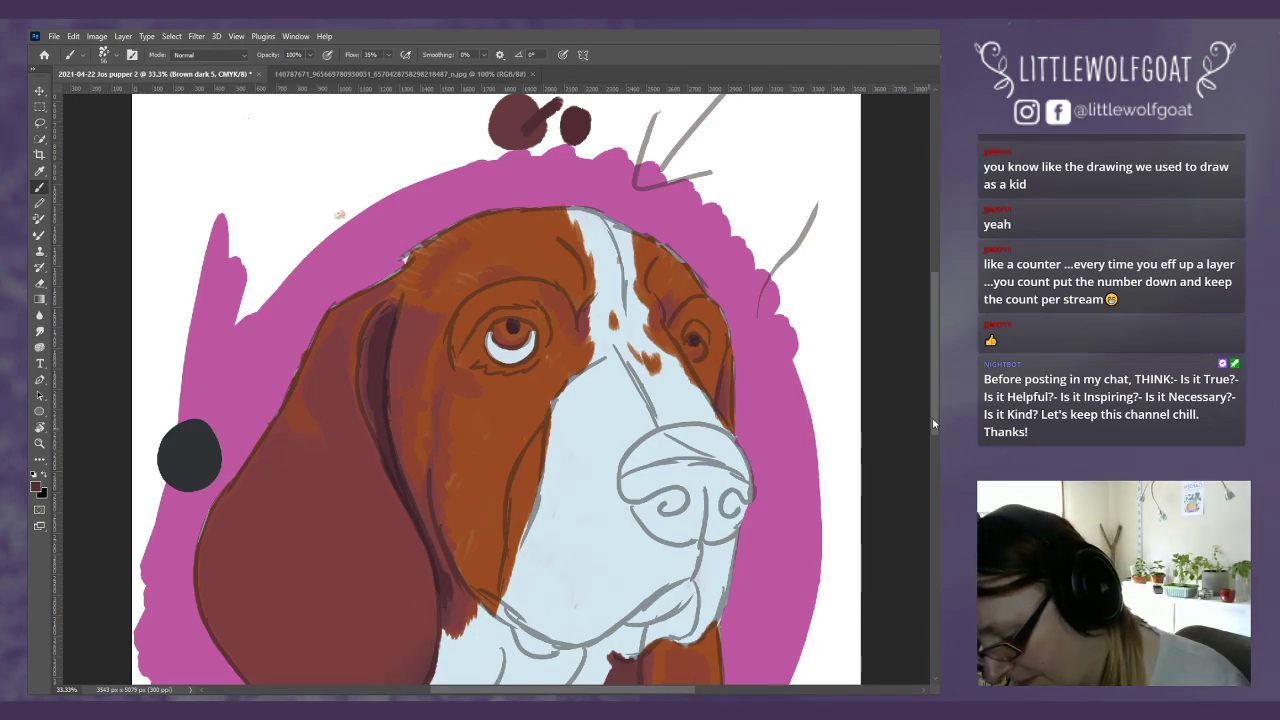
Step: Paint solid dark maroon-brown shading over the hanging jowl below the mouth
{"action": "scroll", "coordinate": [930, 408], "scroll_direction": "down", "scroll_amount": 2}
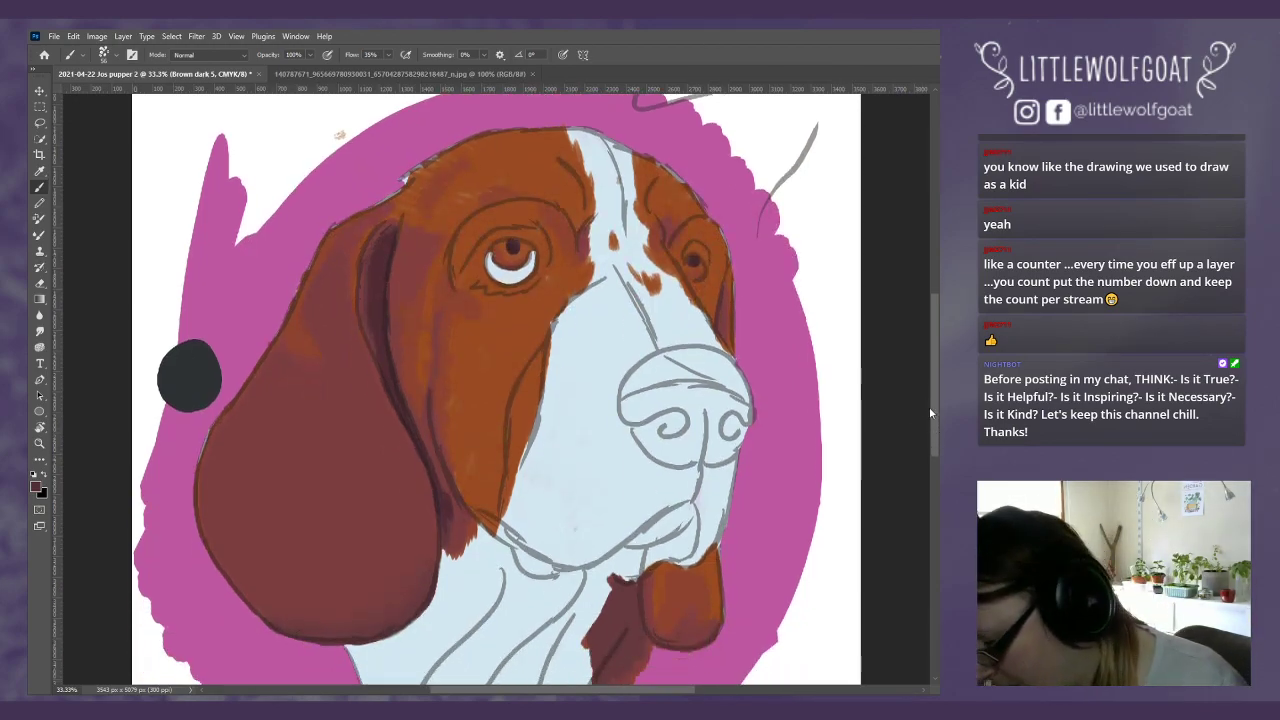
{"action": "left_click", "coordinate": [40, 284]}
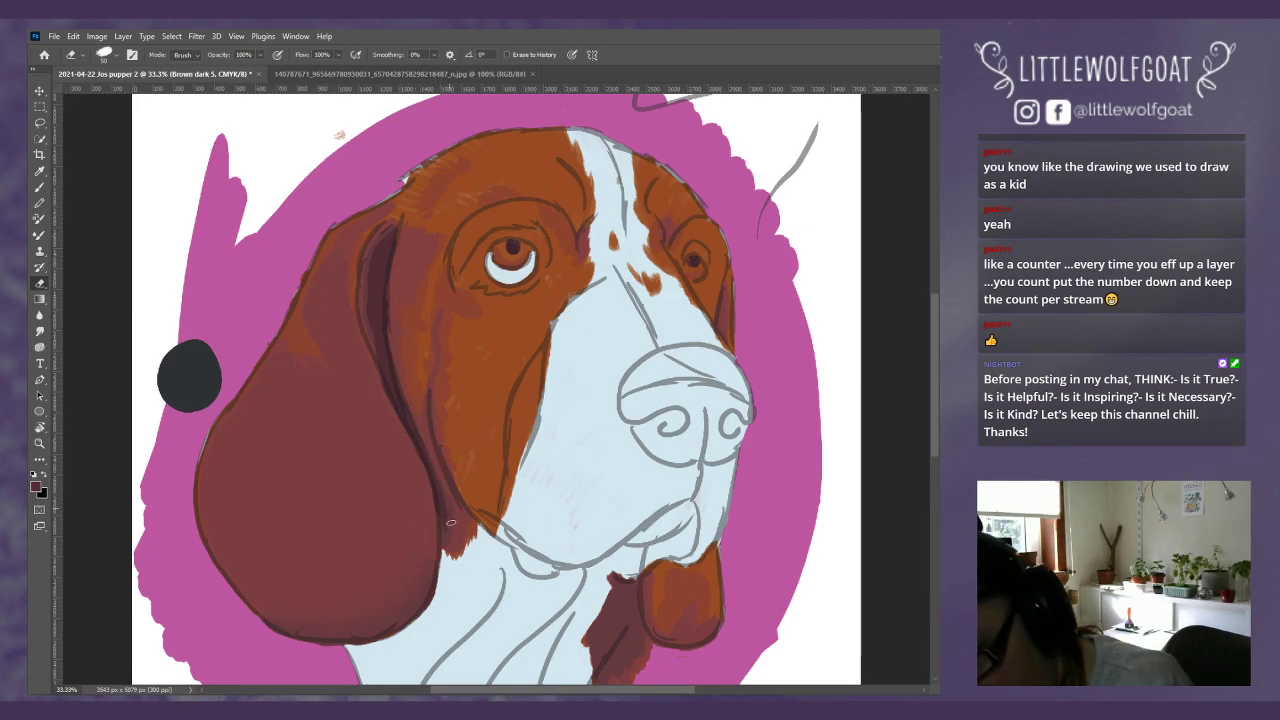
{"action": "left_click", "coordinate": [40, 187]}
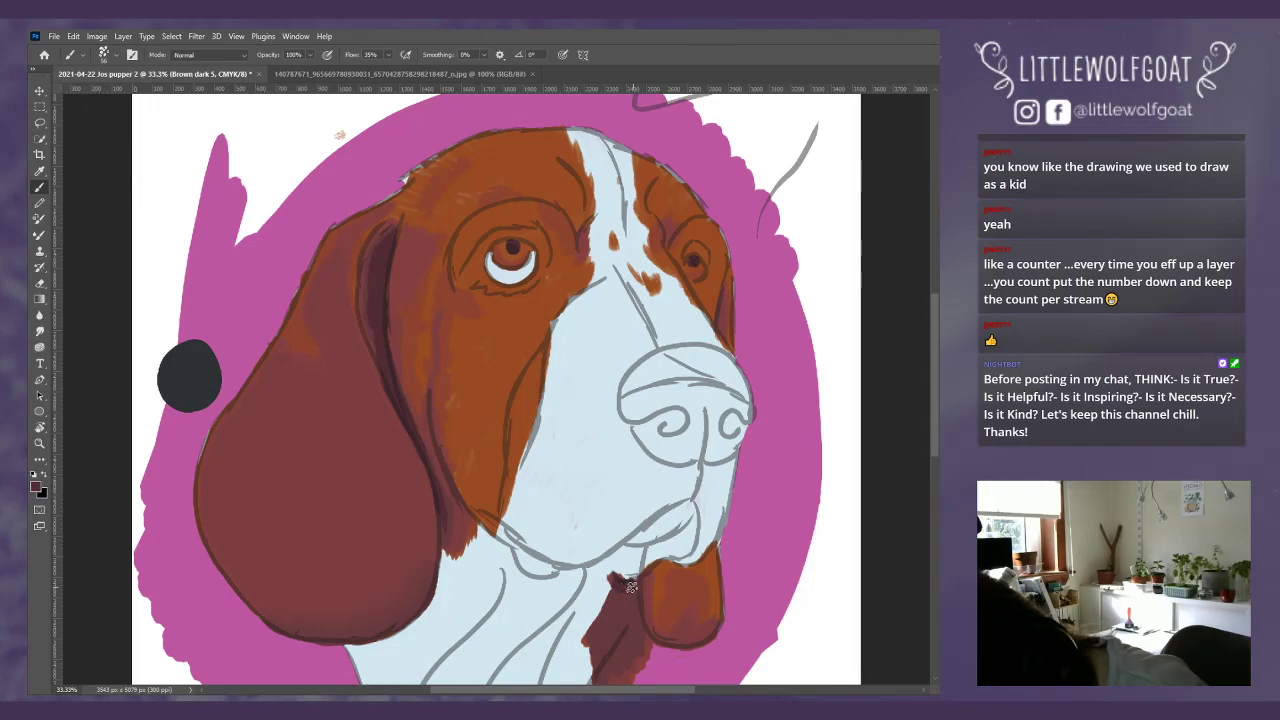
{"action": "mouse_move", "coordinate": [616, 584]}
{"action": "left_mouse_down"}
{"action": "mouse_move", "coordinate": [594, 625]}
{"action": "mouse_move", "coordinate": [612, 596]}
{"action": "mouse_move", "coordinate": [622, 640]}
{"action": "mouse_move", "coordinate": [632, 588]}
{"action": "mouse_move", "coordinate": [640, 648]}
{"action": "mouse_move", "coordinate": [642, 630]}
{"action": "mouse_move", "coordinate": [635, 670]}
{"action": "mouse_move", "coordinate": [618, 660]}
{"action": "mouse_move", "coordinate": [598, 682]}
{"action": "left_mouse_up"}
{"action": "scroll", "coordinate": [932, 458], "scroll_direction": "down", "scroll_amount": 3}
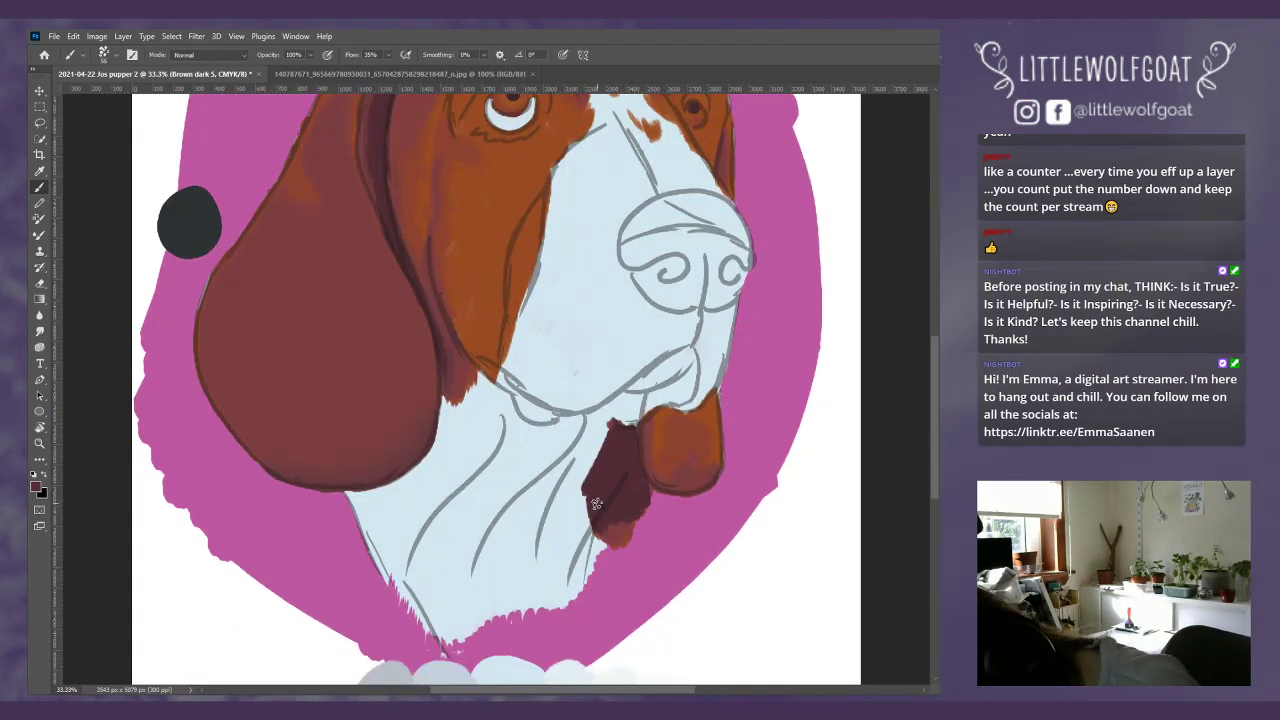
{"action": "mouse_move", "coordinate": [625, 537]}
{"action": "left_mouse_down"}
{"action": "mouse_move", "coordinate": [638, 480]}
{"action": "mouse_move", "coordinate": [650, 491]}
{"action": "mouse_move", "coordinate": [607, 500]}
{"action": "mouse_move", "coordinate": [606, 540]}
{"action": "left_mouse_up"}
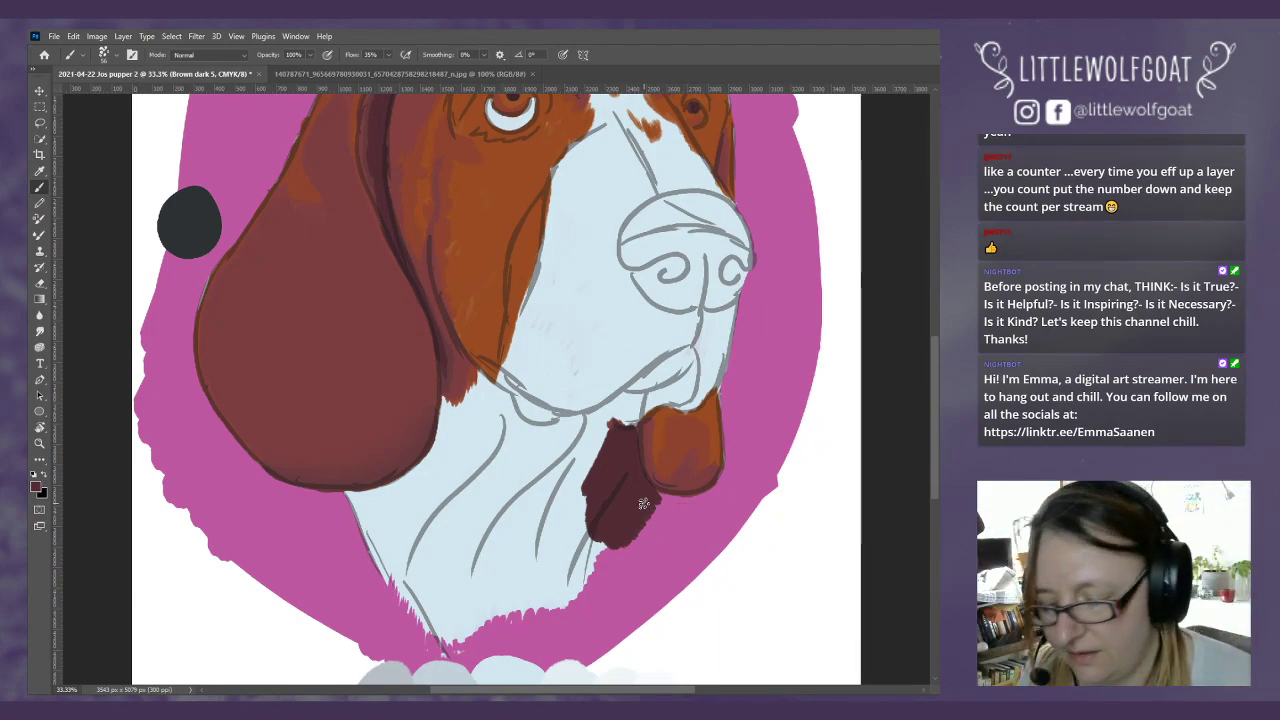
{"action": "left_click_drag", "start_coordinate": [933, 383], "coordinate": [934, 350]}
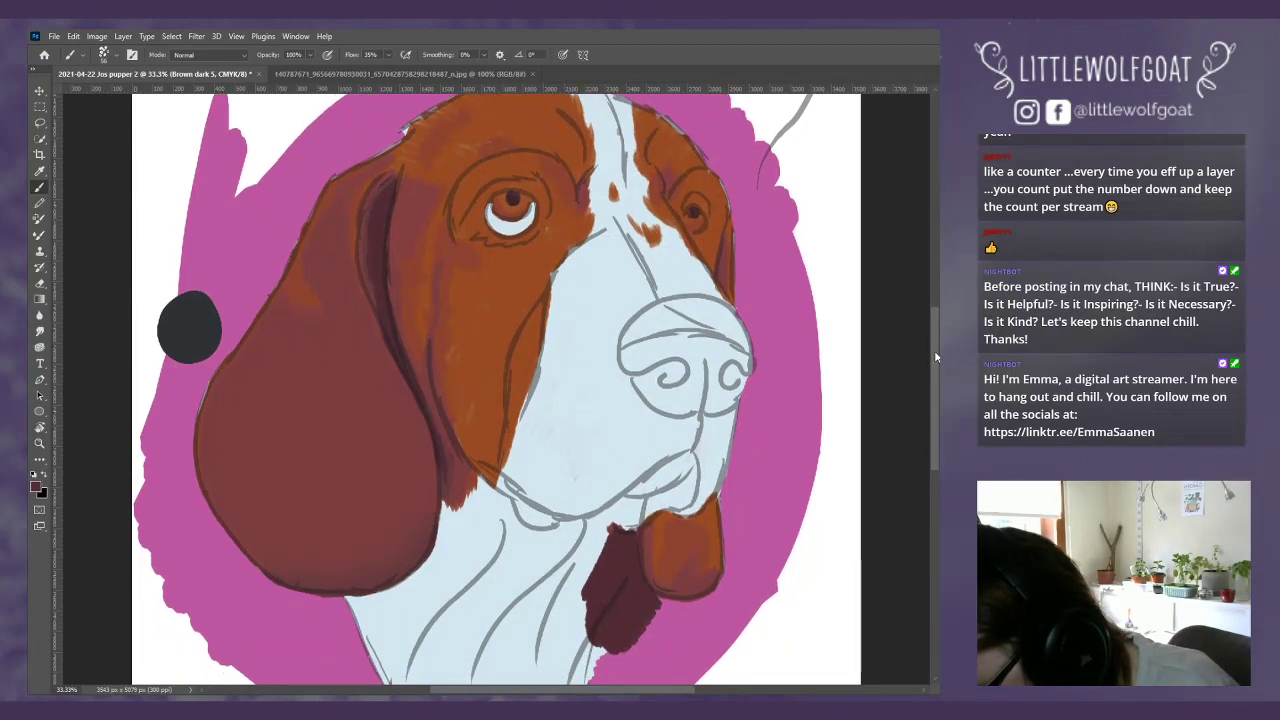
Step: Fit the whole hound portrait on screen, then switch over to the Spotify window
{"action": "left_click", "coordinate": [236, 36]}
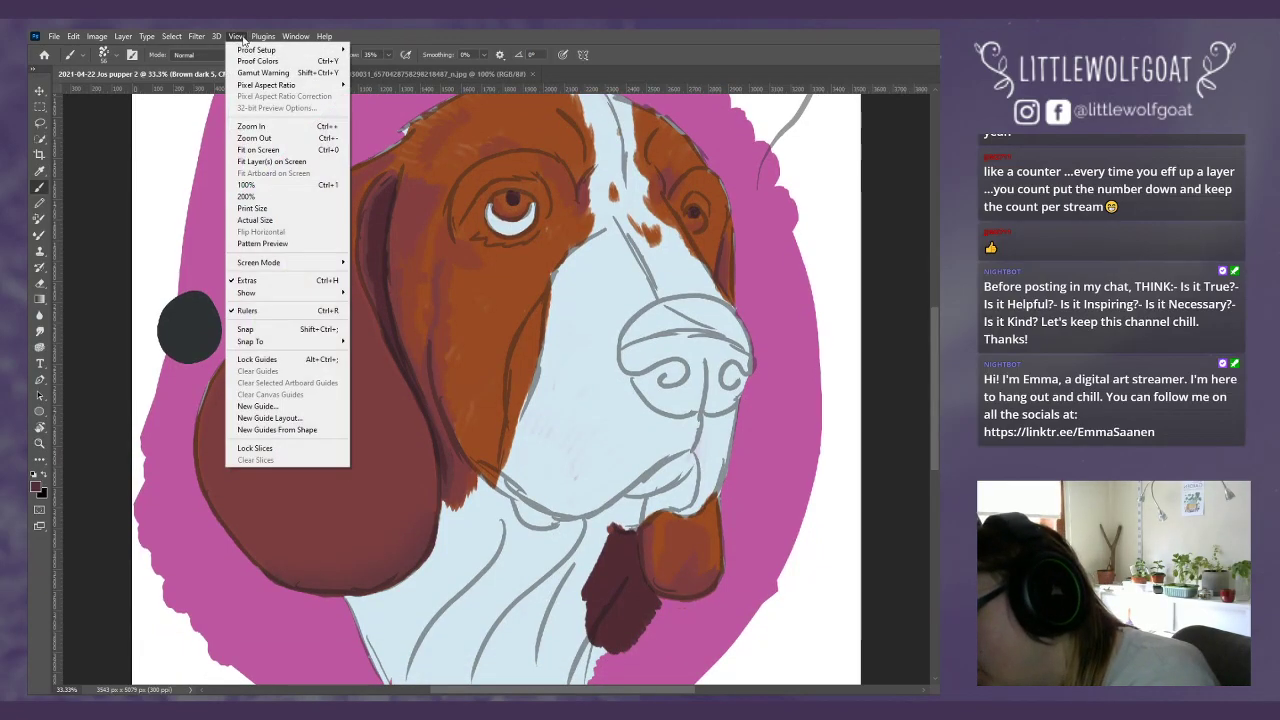
{"action": "left_click", "coordinate": [272, 149]}
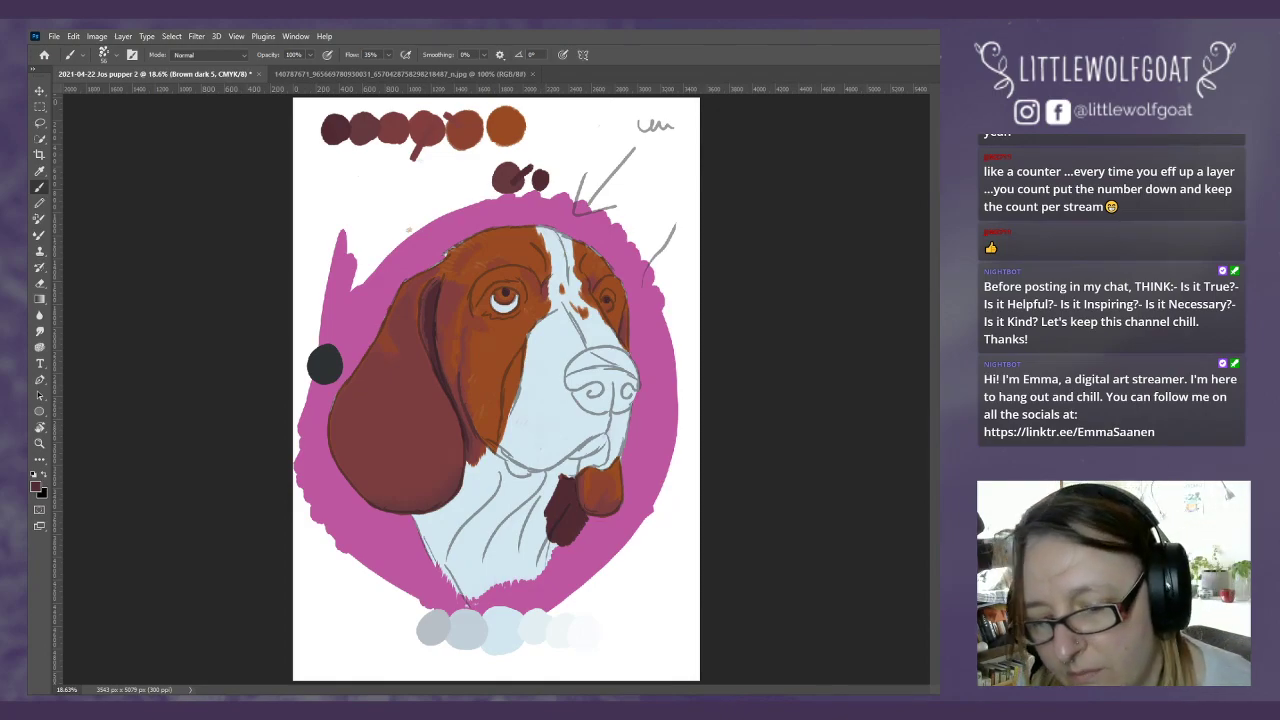
{"action": "key", "text": "alt+Tab"}
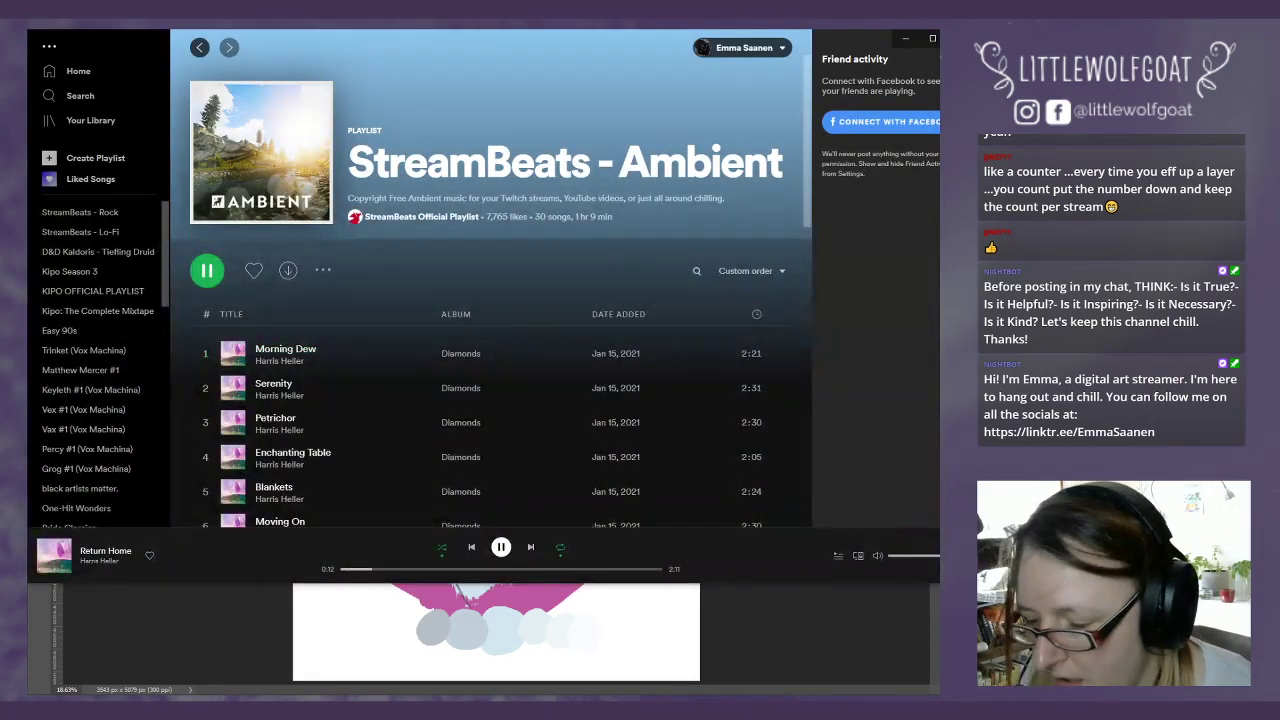
Step: Start playing the StreamBeats - Lo-Fi playlist and minimize Spotify
{"action": "left_click", "coordinate": [110, 234]}
{"action": "left_click", "coordinate": [209, 283]}
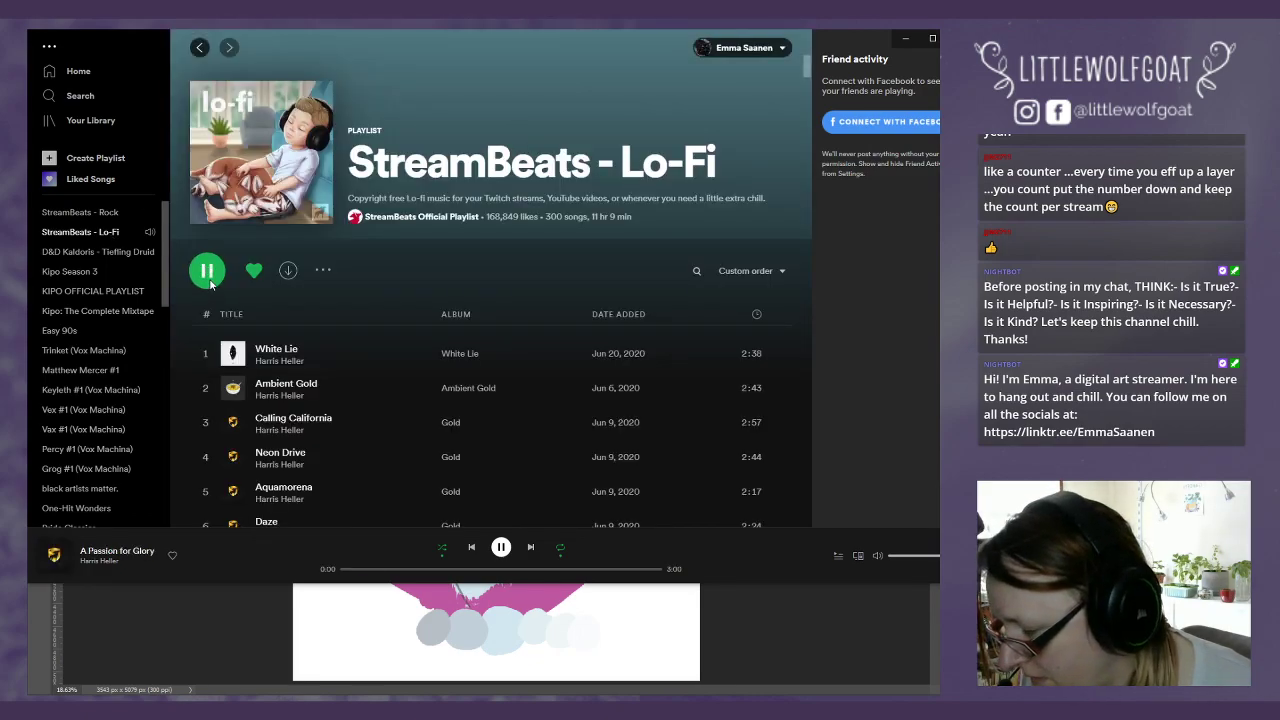
{"action": "left_click", "coordinate": [907, 37]}
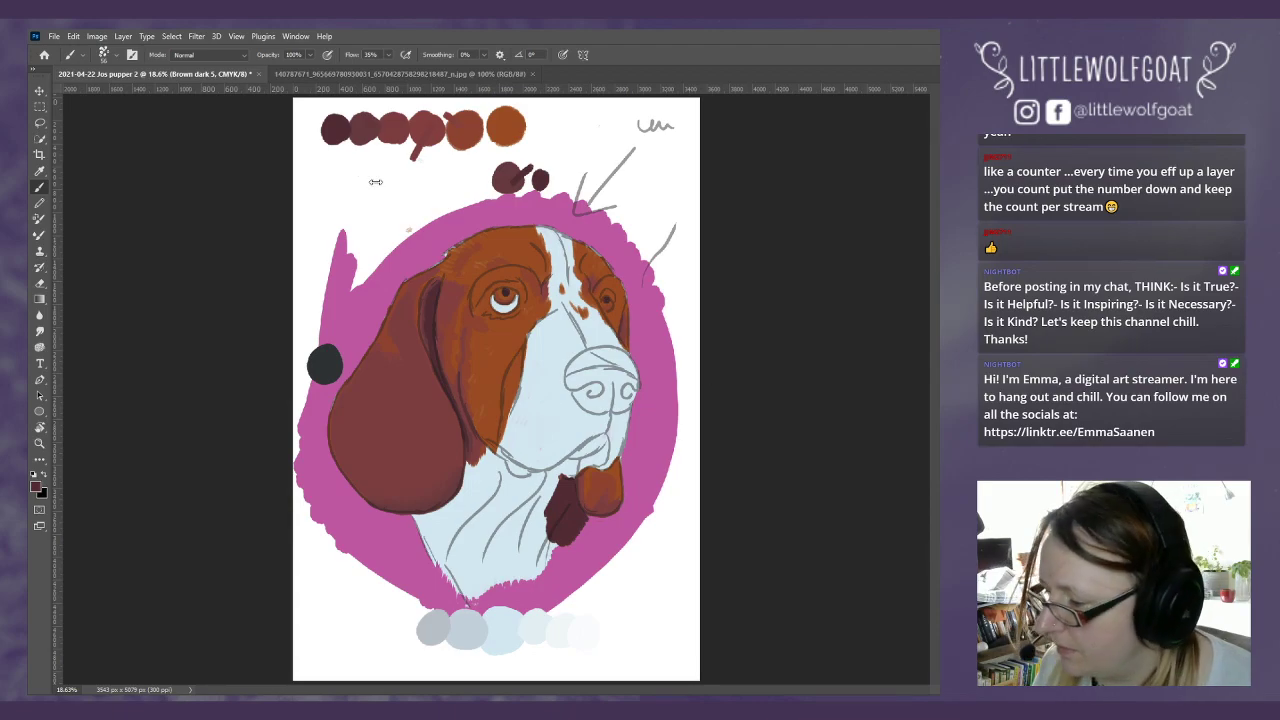
Step: Create a new empty layer named 'Brown light 1' via Layer > New > Layer
{"action": "left_click", "coordinate": [125, 37]}
{"action": "mouse_move", "coordinate": [130, 49]}
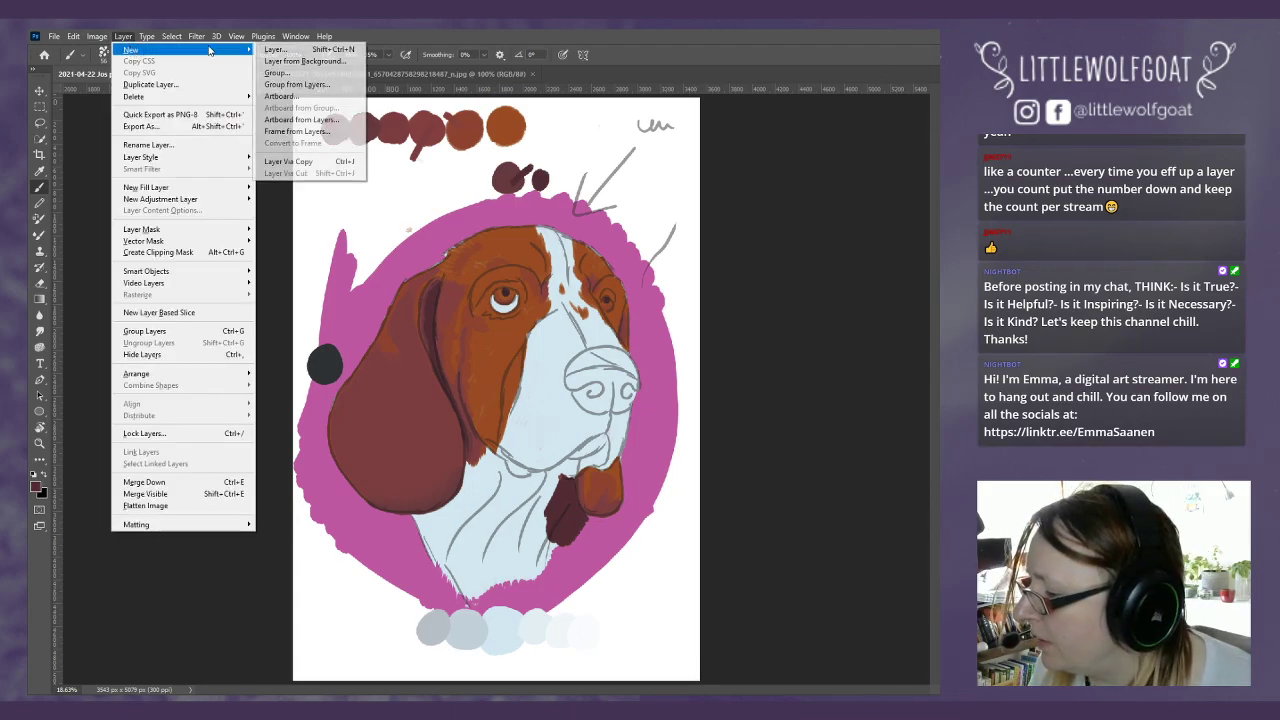
{"action": "left_click", "coordinate": [265, 49]}
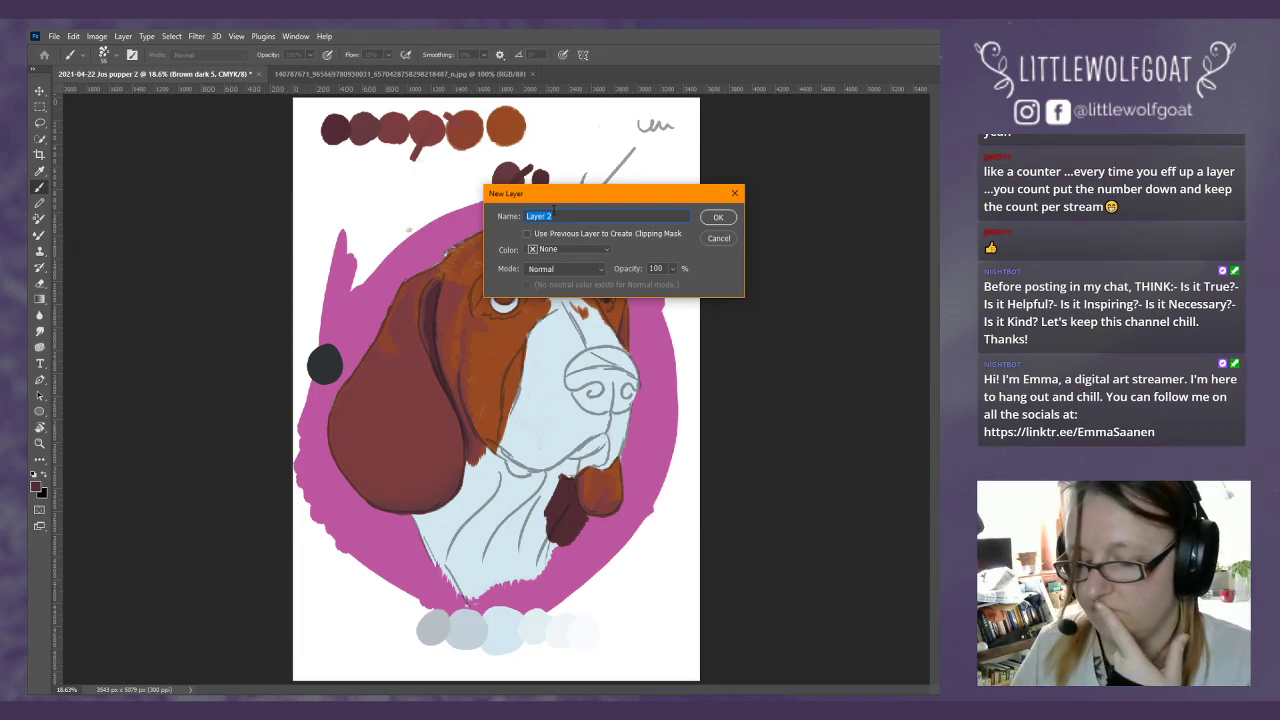
{"action": "type", "text": "B"}
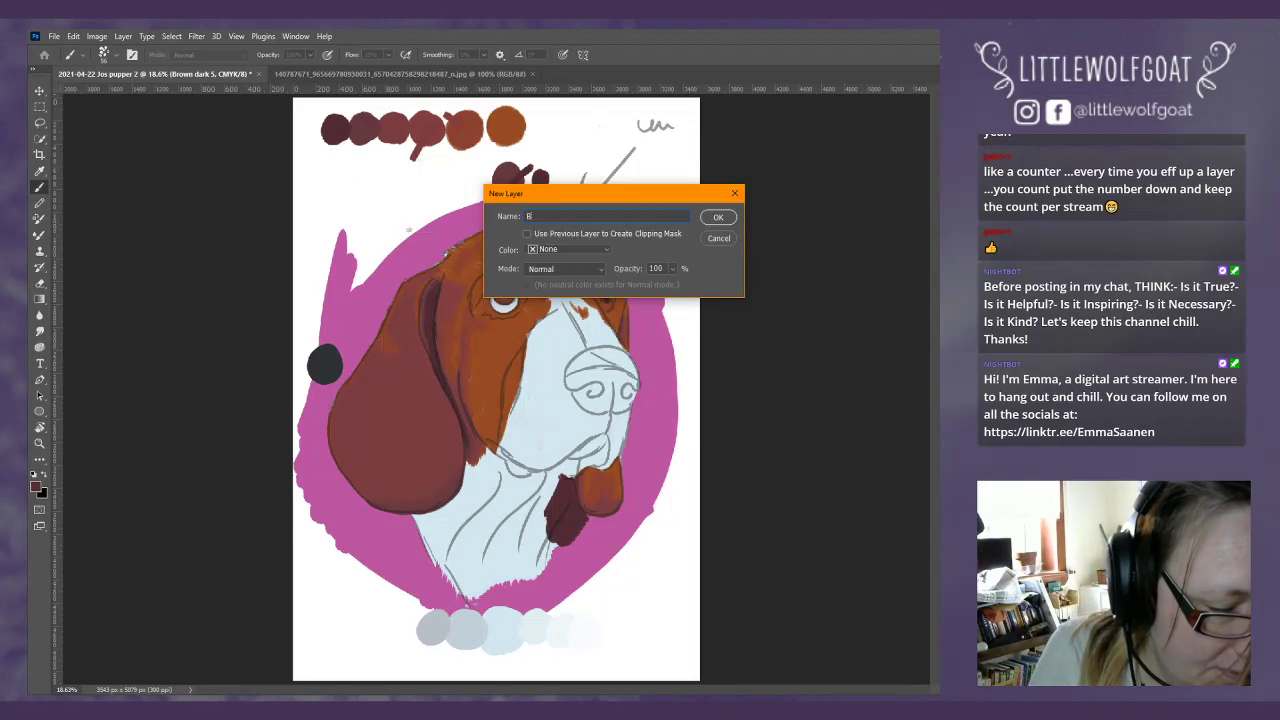
{"action": "type", "text": "rown l"}
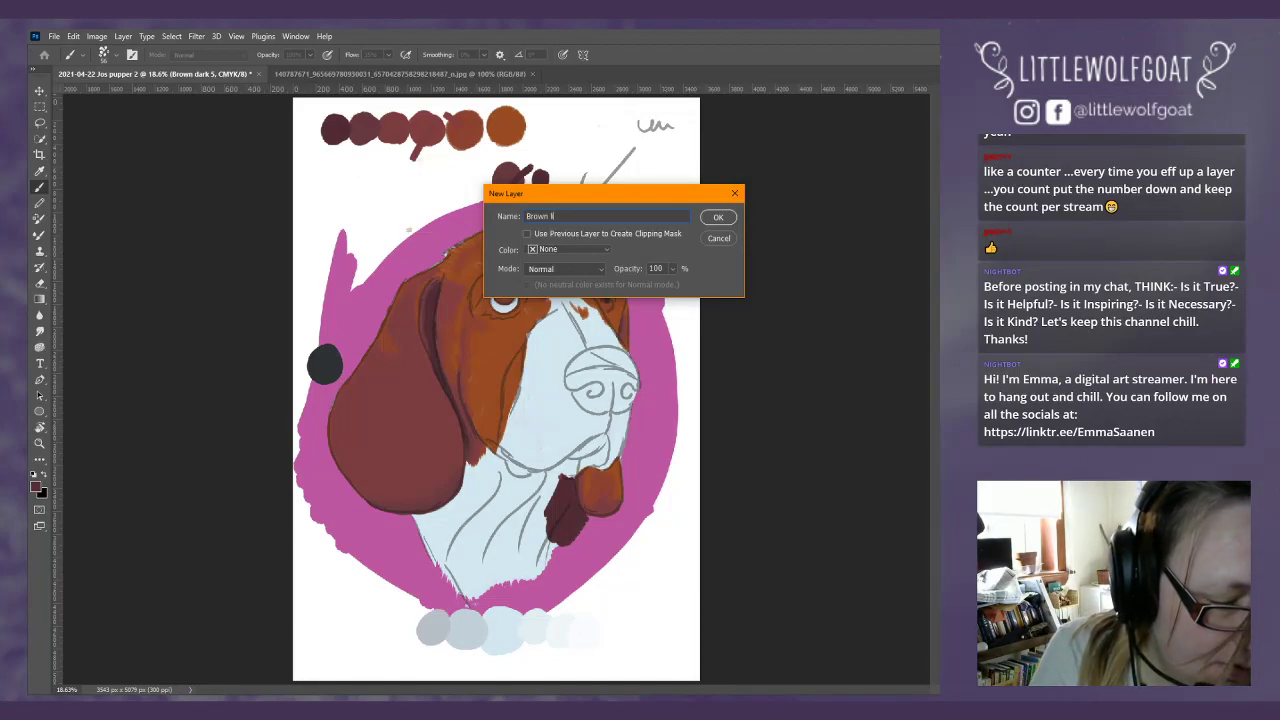
{"action": "type", "text": "ight 1"}
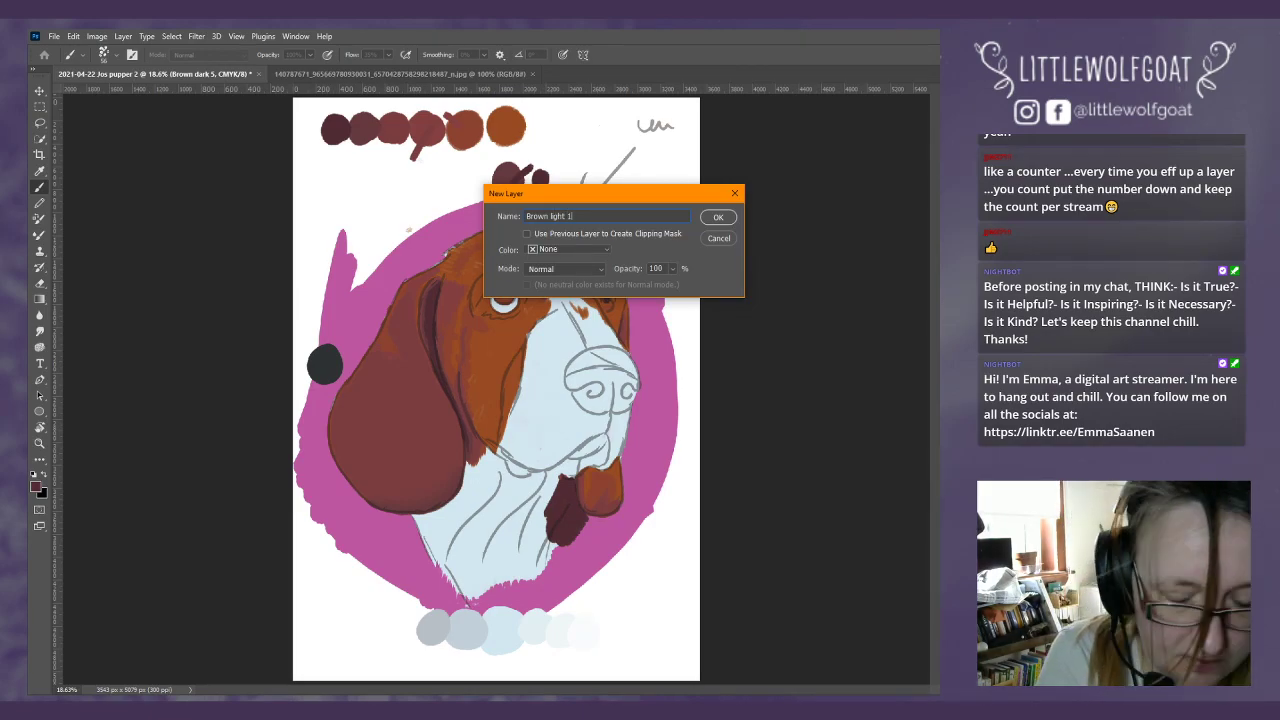
{"action": "key", "text": "Return"}
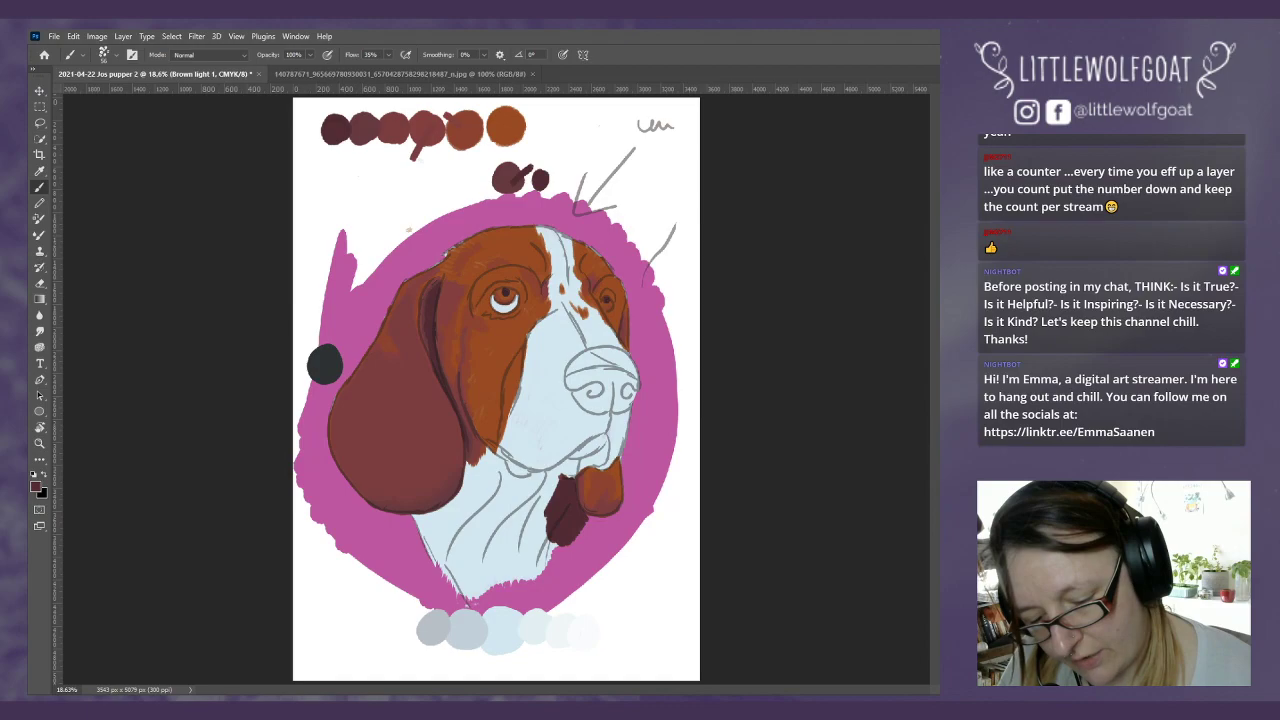
Step: Step to Brown dark 5, briefly hide and restore its maroon shading, then select Colours
{"action": "key", "text": "ctrl+g"}
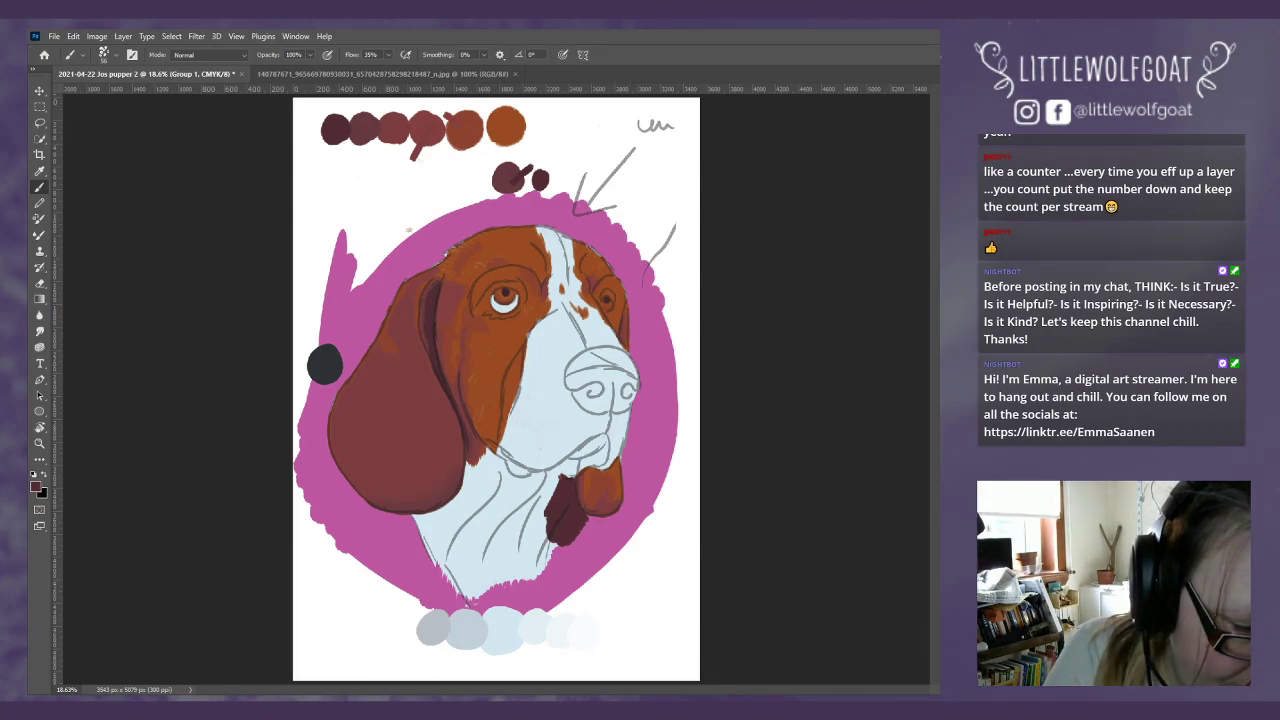
{"action": "key", "text": "alt+["}
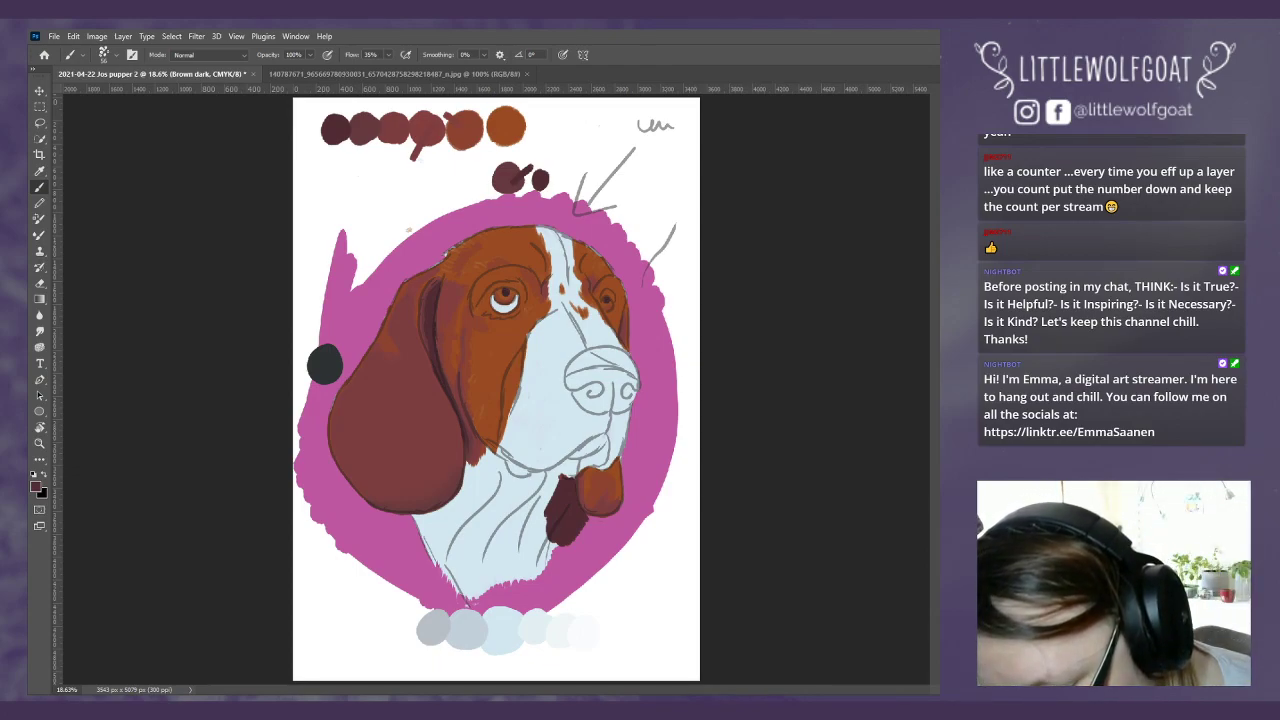
{"action": "key", "text": "alt+["}
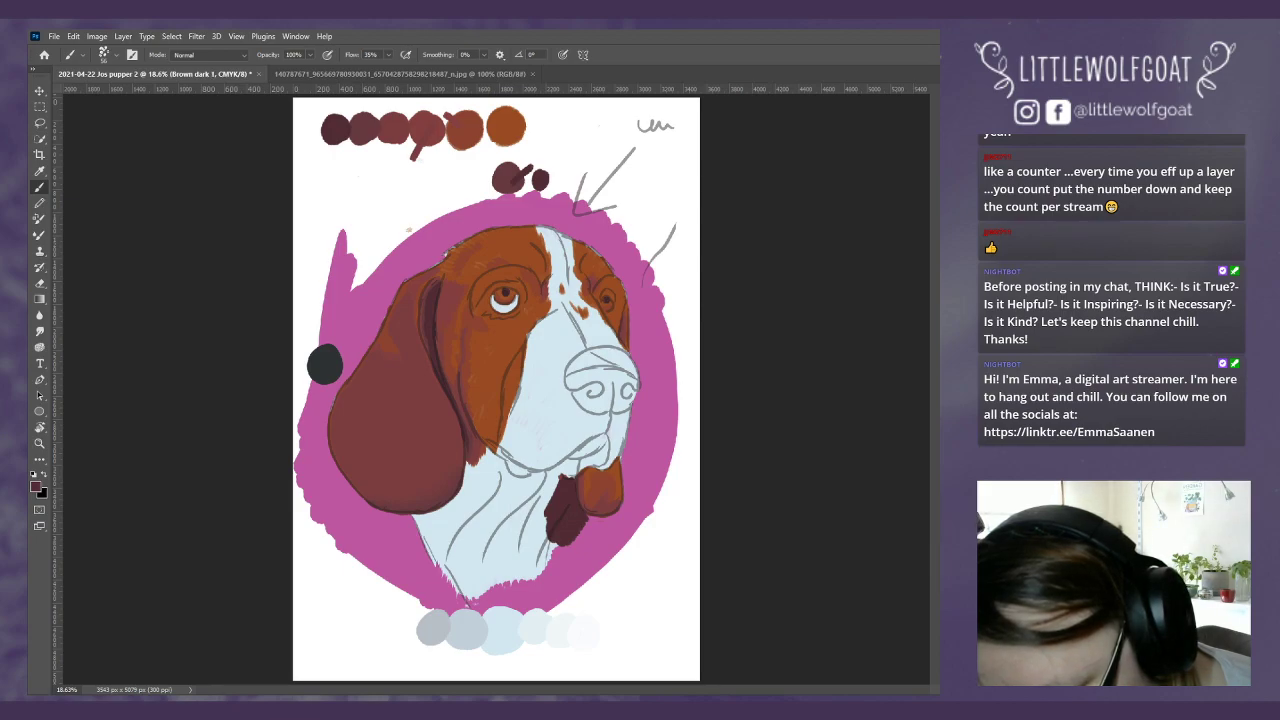
{"action": "key", "text": "Delete"}
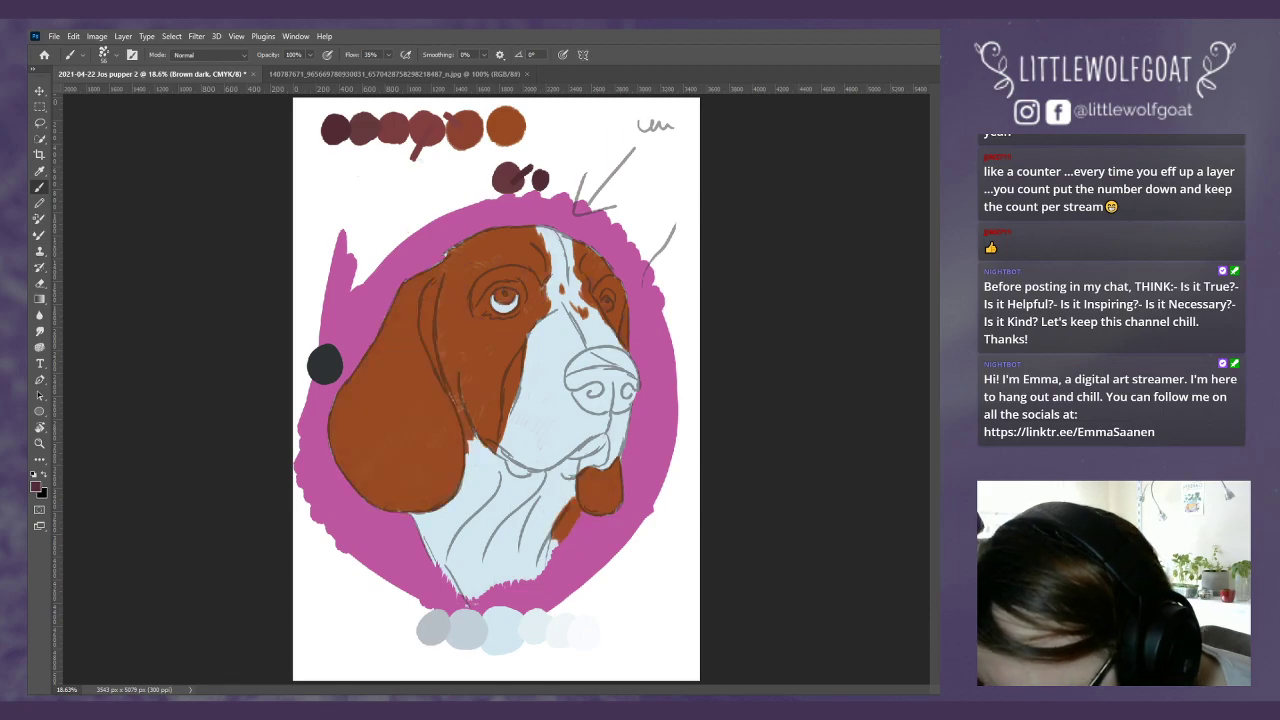
{"action": "key", "text": "ctrl+z"}
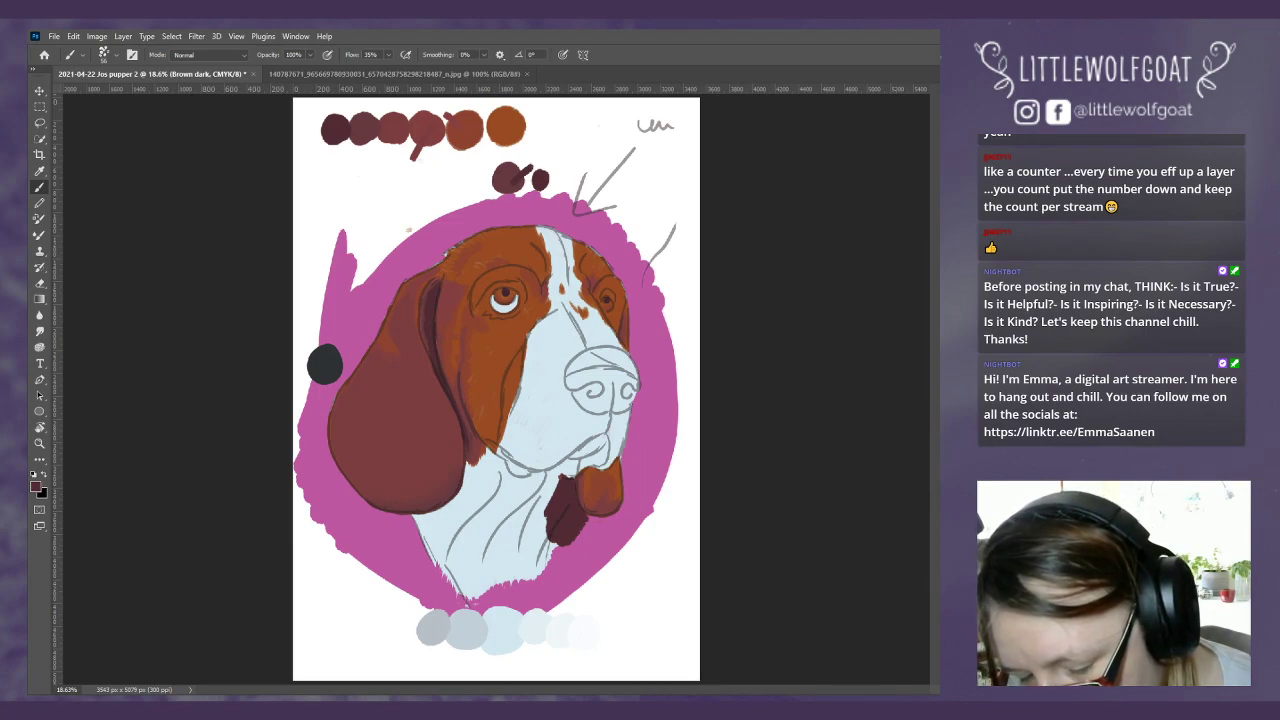
{"action": "key", "text": "alt+]"}
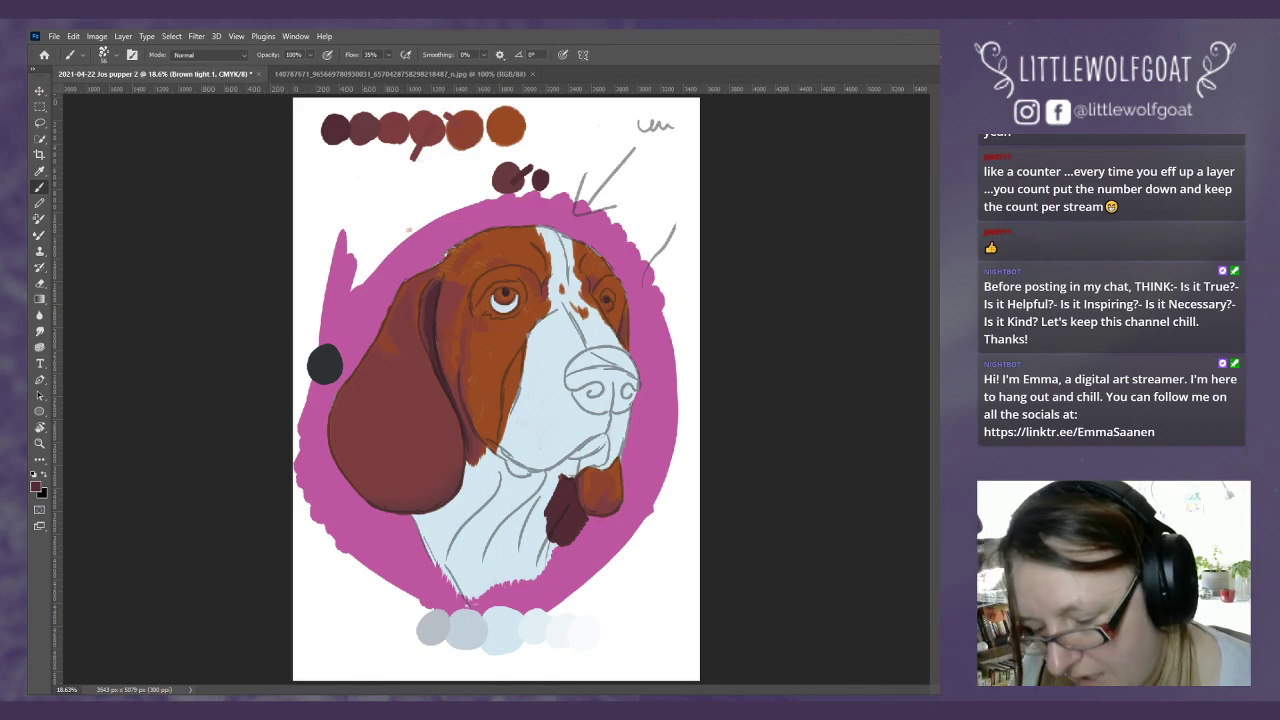
{"action": "key", "text": "alt+]"}
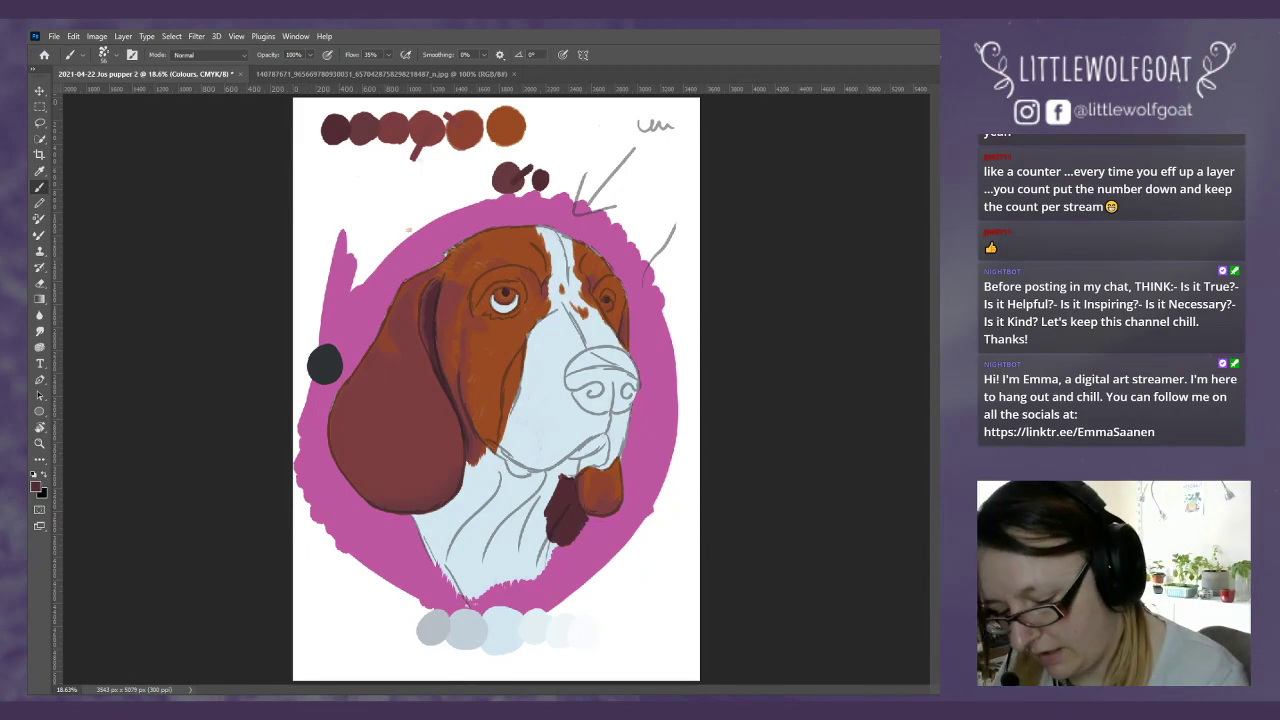
Step: Zoom the canvas in to 50% and scroll up to the brown swatches above the head
{"action": "left_click", "coordinate": [238, 37]}
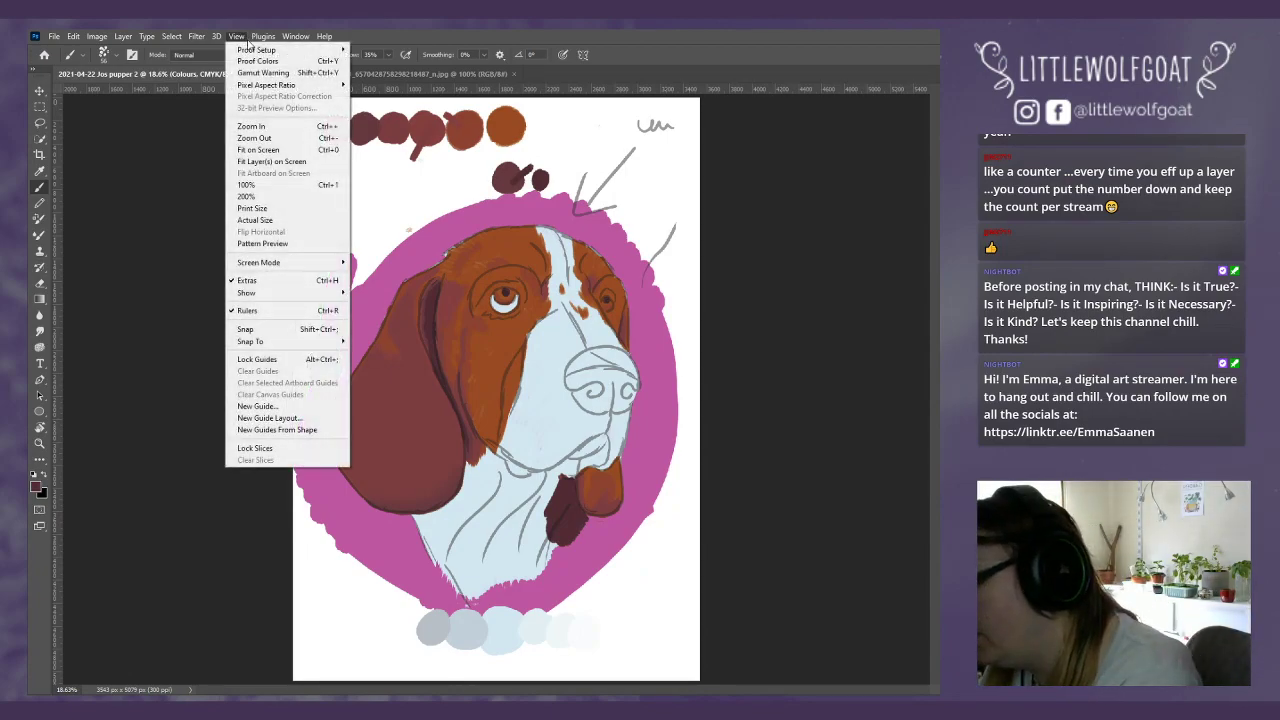
{"action": "left_click", "coordinate": [262, 128]}
{"action": "left_click", "coordinate": [238, 37]}
{"action": "left_click", "coordinate": [252, 127]}
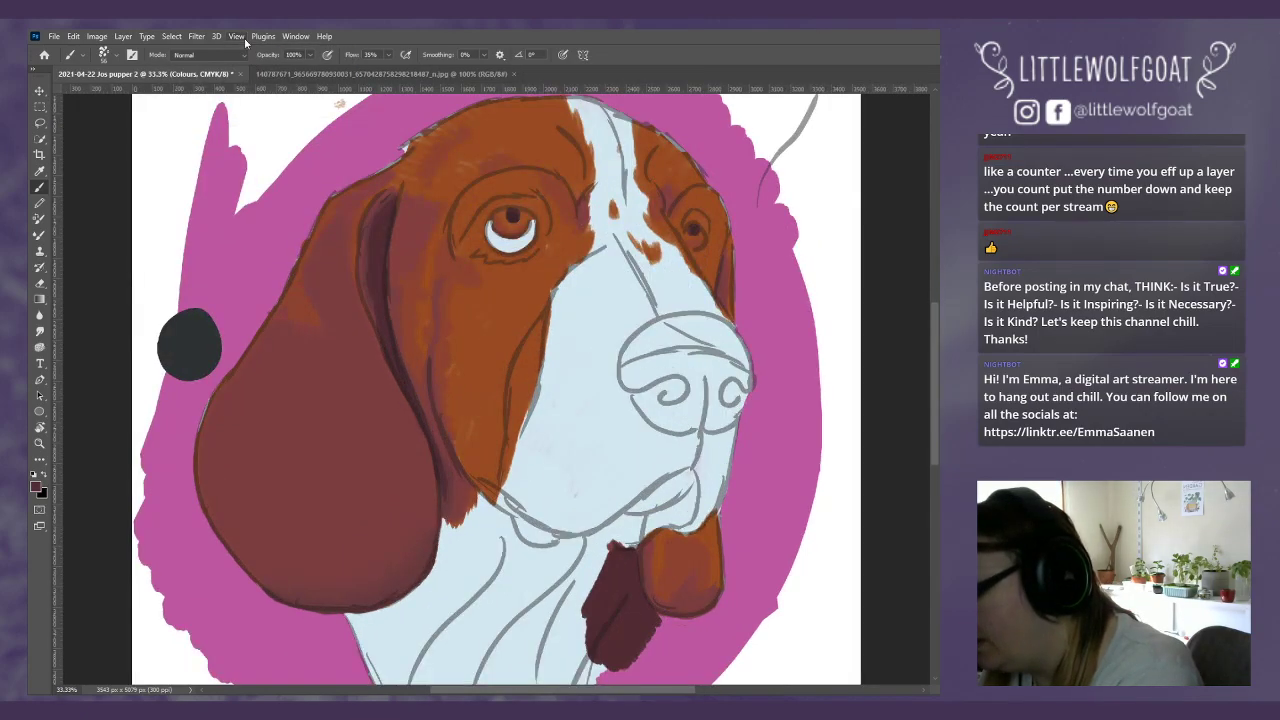
{"action": "left_click", "coordinate": [238, 37]}
{"action": "left_click", "coordinate": [266, 133]}
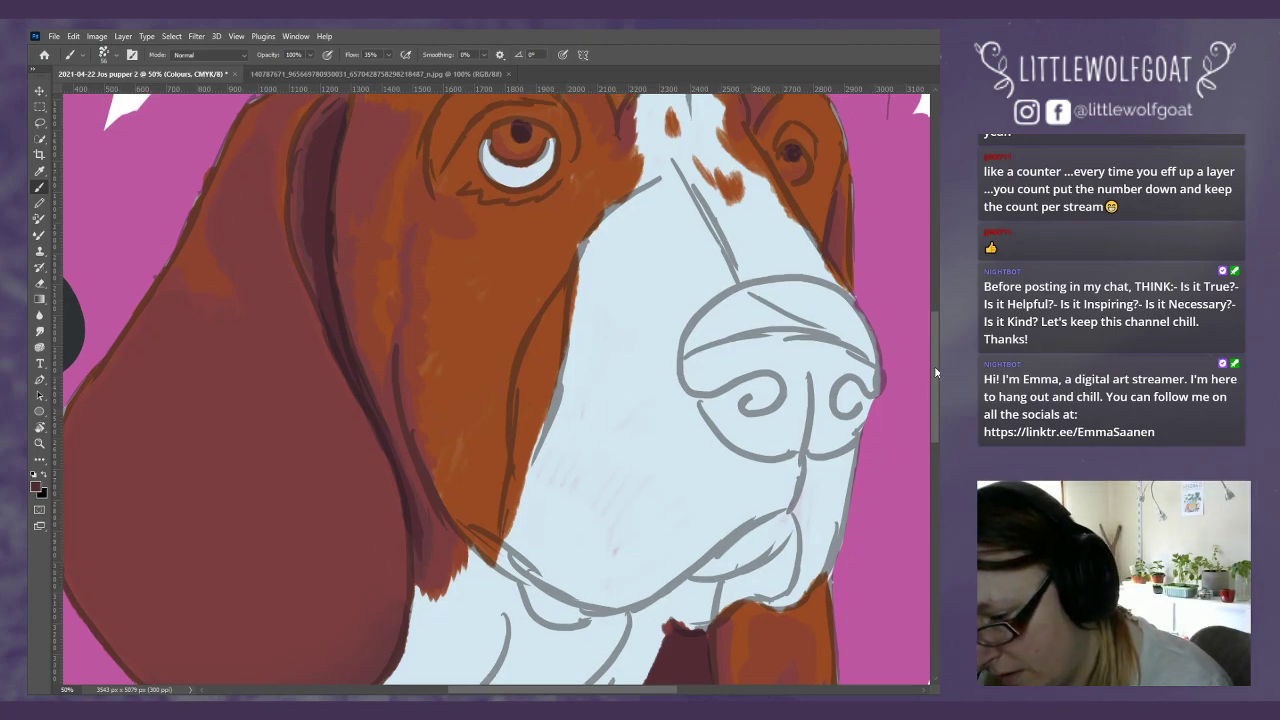
{"action": "left_click_drag", "start_coordinate": [936, 372], "coordinate": [933, 335]}
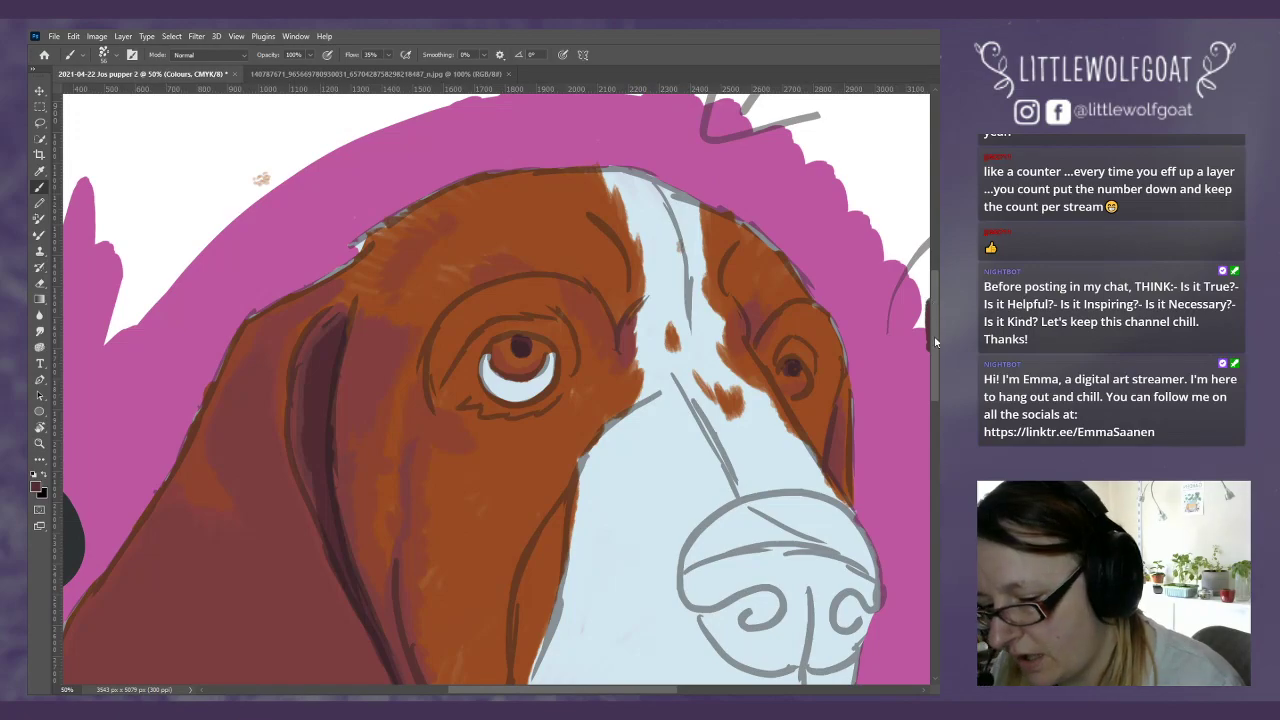
{"action": "left_click_drag", "start_coordinate": [936, 343], "coordinate": [930, 254]}
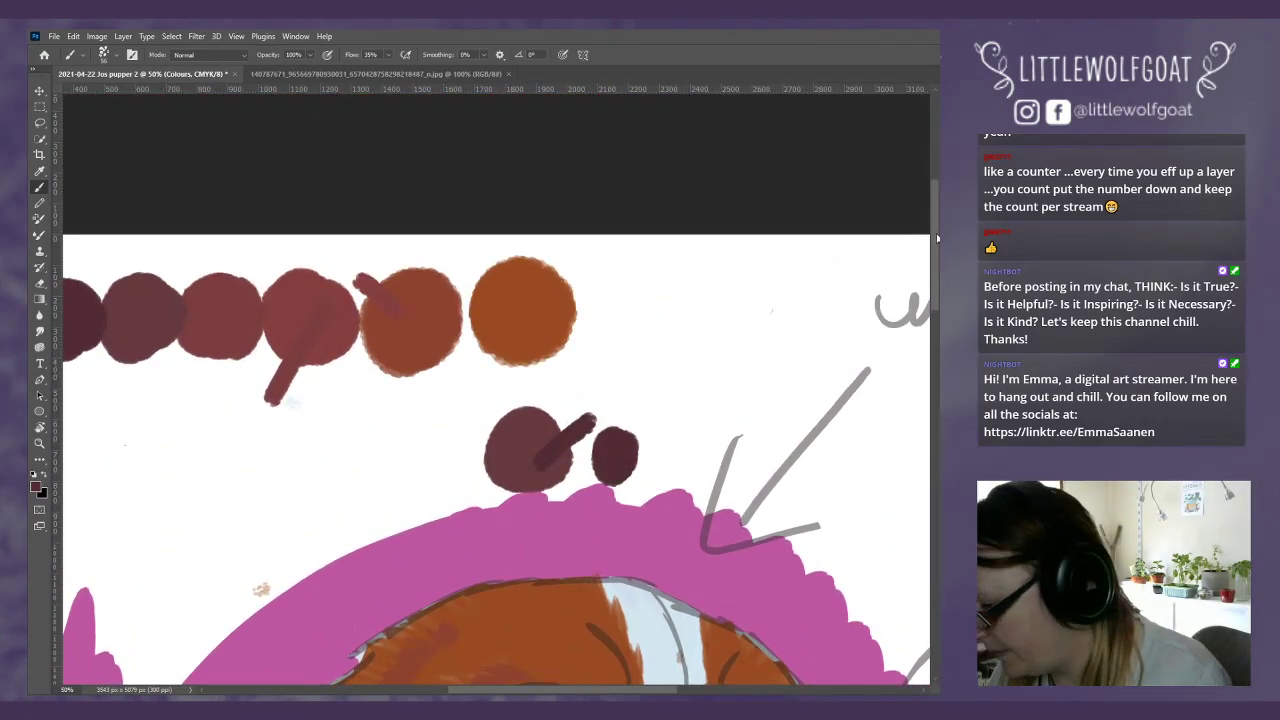
Step: Sample the swatch circle's orange and paint a test dab plus lighter fur beside the white blaze
{"action": "left_click", "coordinate": [40, 172]}
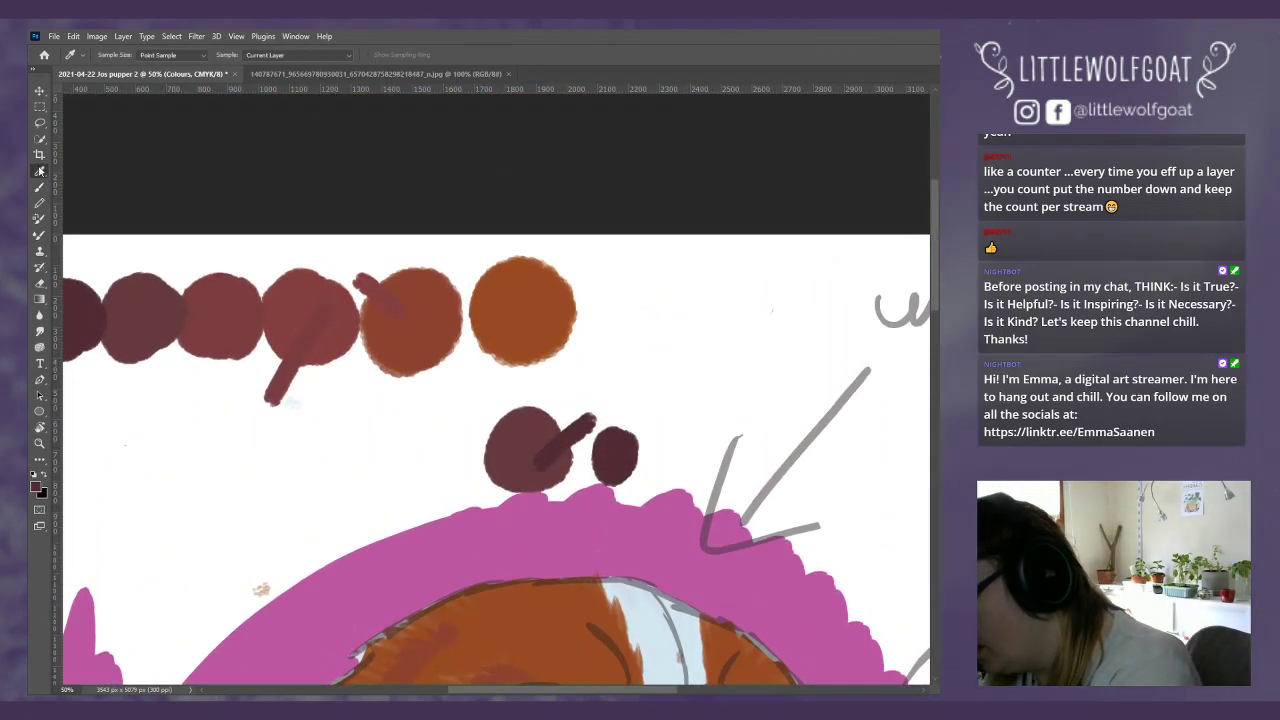
{"action": "left_click", "coordinate": [533, 297]}
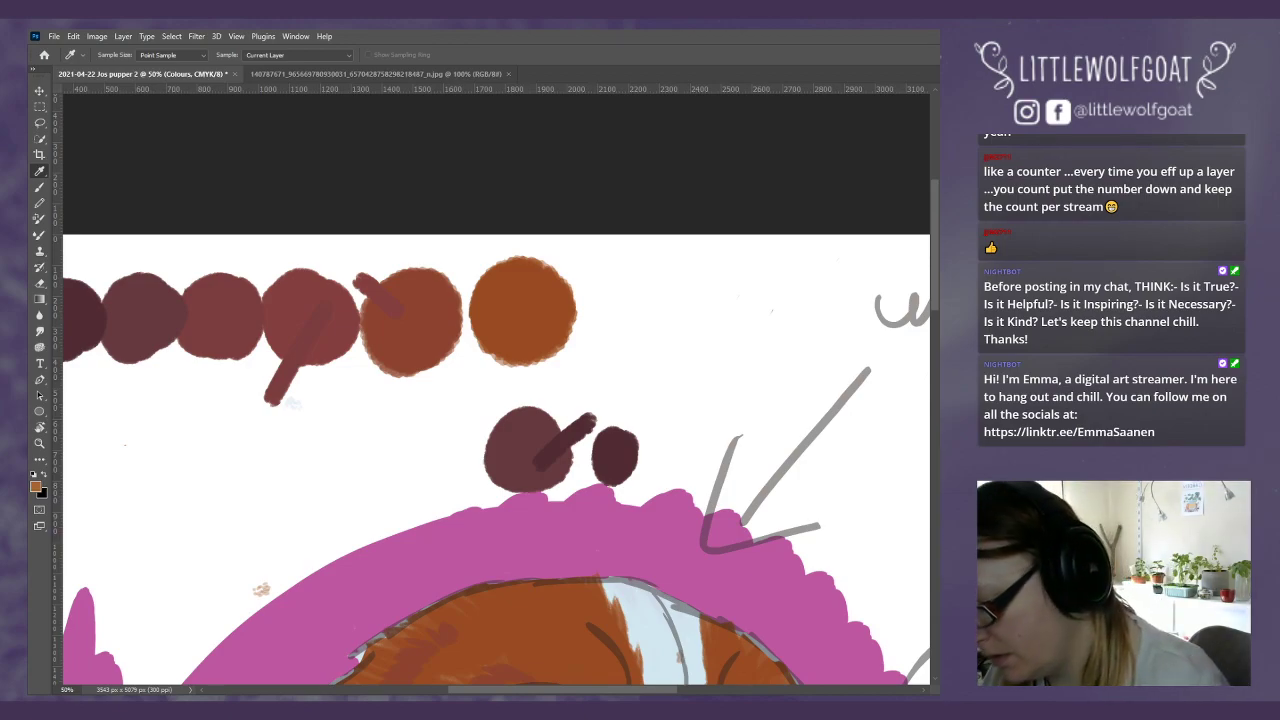
{"action": "key", "text": "b"}
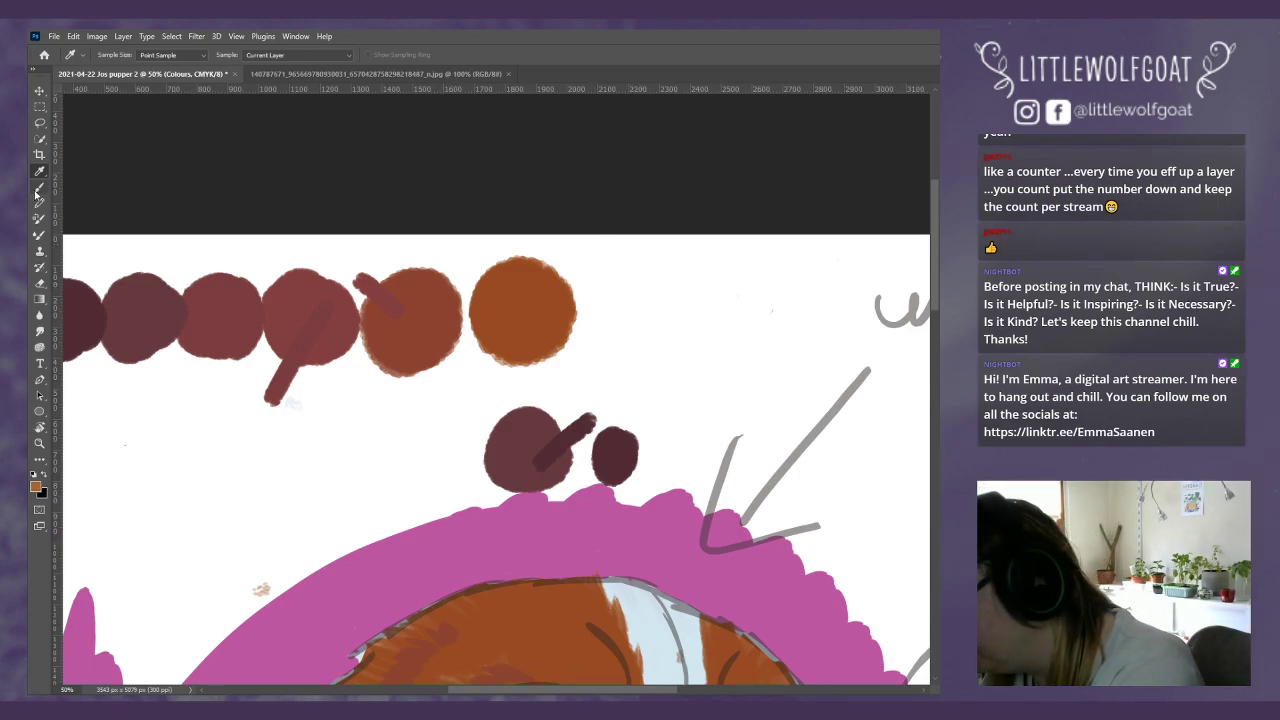
{"action": "mouse_move", "coordinate": [633, 376]}
{"action": "left_mouse_down"}
{"action": "mouse_move", "coordinate": [626, 332]}
{"action": "mouse_move", "coordinate": [620, 355]}
{"action": "mouse_move", "coordinate": [605, 340]}
{"action": "mouse_move", "coordinate": [602, 362]}
{"action": "mouse_move", "coordinate": [582, 342]}
{"action": "mouse_move", "coordinate": [577, 362]}
{"action": "mouse_move", "coordinate": [610, 318]}
{"action": "mouse_move", "coordinate": [598, 288]}
{"action": "left_mouse_up"}
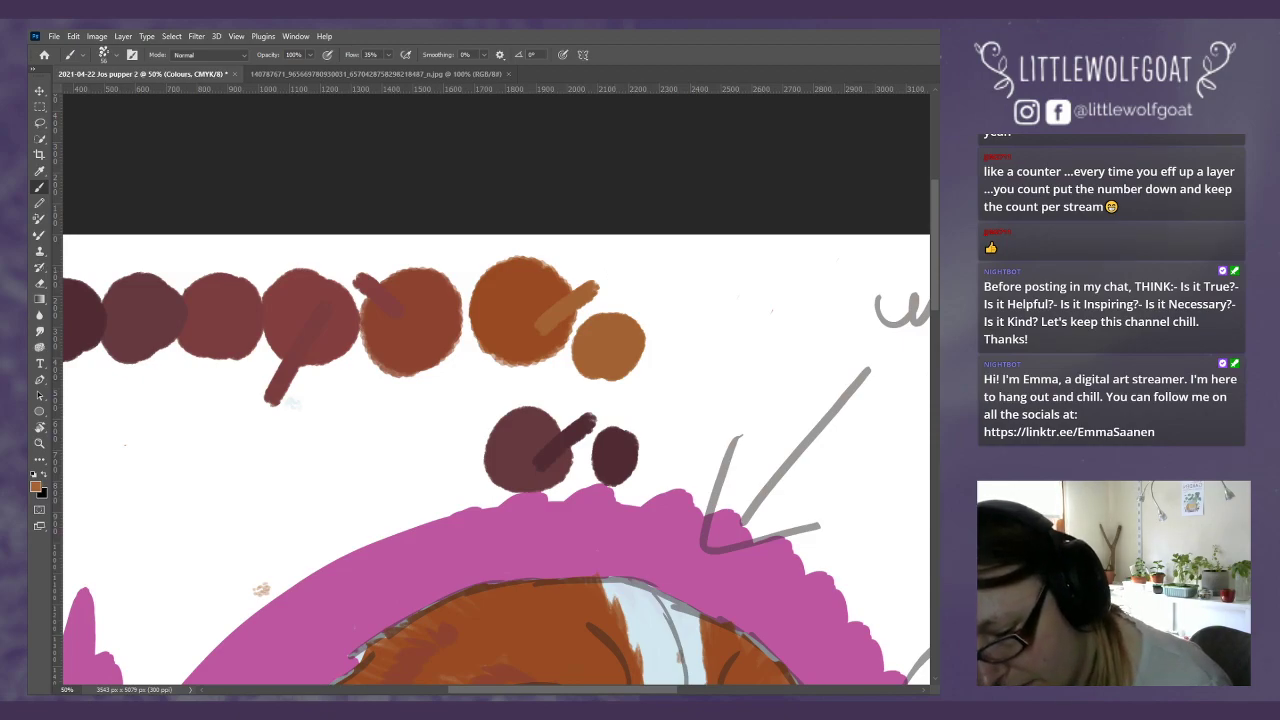
{"action": "scroll", "coordinate": [931, 289], "scroll_direction": "down", "scroll_amount": 5}
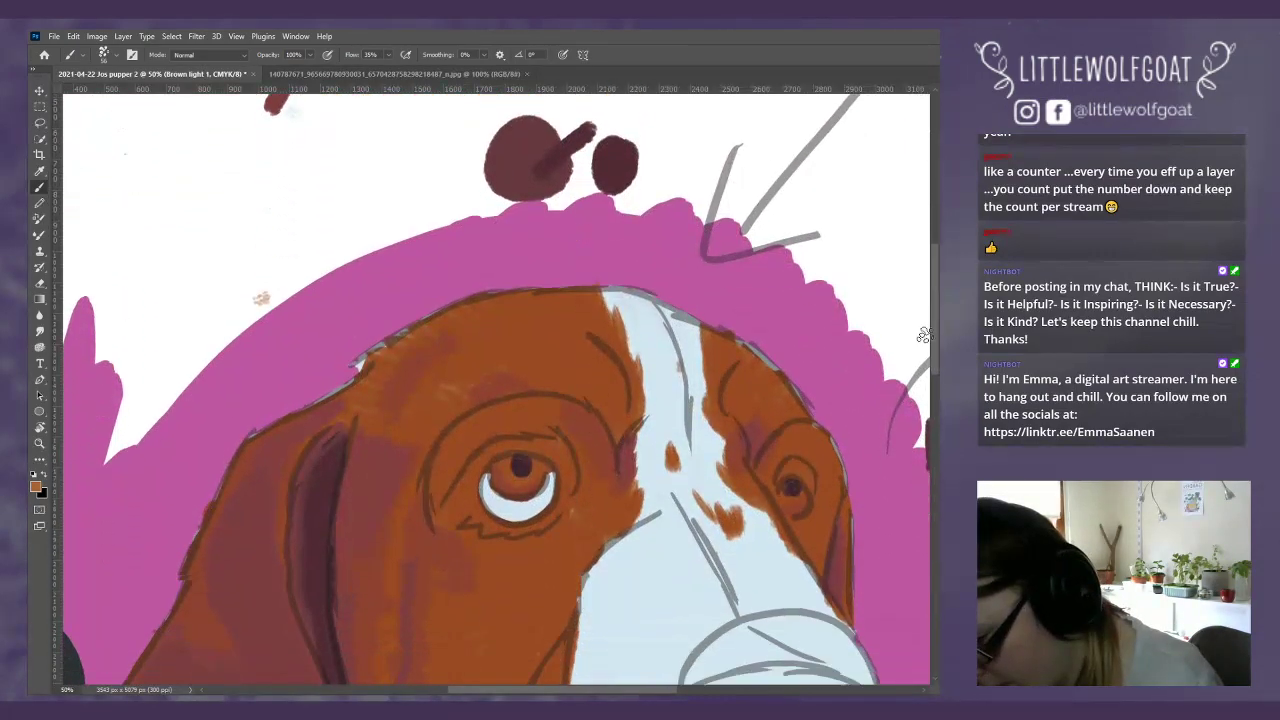
{"action": "mouse_move", "coordinate": [598, 385]}
{"action": "left_mouse_down"}
{"action": "mouse_move", "coordinate": [606, 350]}
{"action": "mouse_move", "coordinate": [626, 360]}
{"action": "mouse_move", "coordinate": [622, 350]}
{"action": "left_mouse_up"}
{"action": "mouse_move", "coordinate": [931, 297]}
{"action": "left_mouse_down"}
{"action": "mouse_move", "coordinate": [933, 213]}
{"action": "mouse_move", "coordinate": [934, 226]}
{"action": "left_mouse_up"}
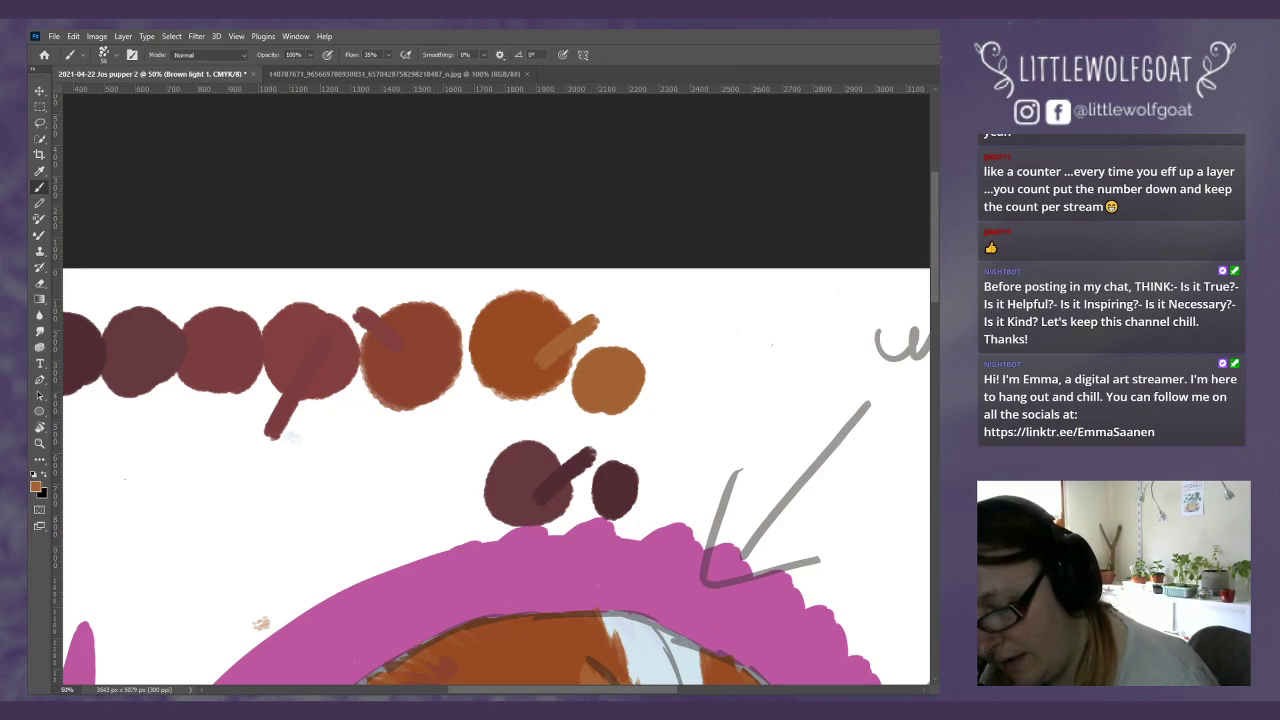
Step: Switch to the Colours layer and undo the two light orange test marks
{"action": "key", "text": "alt+bracketleft"}
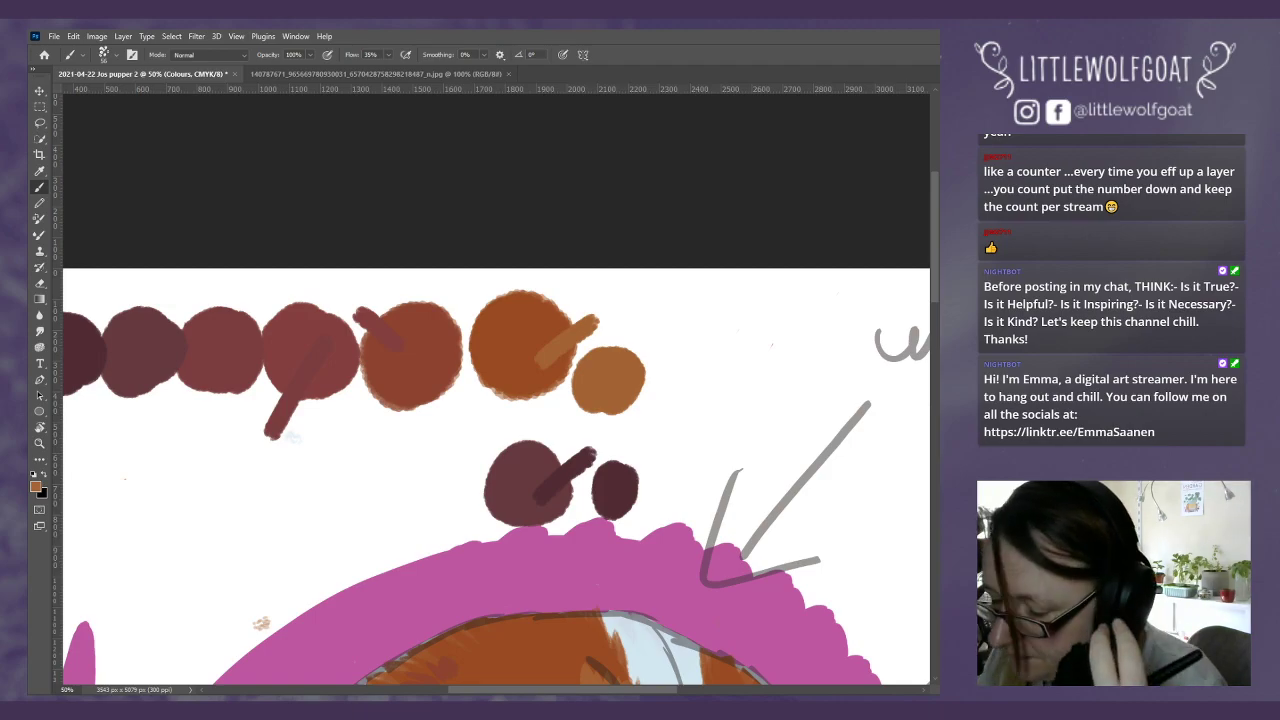
{"action": "left_click", "coordinate": [76, 38]}
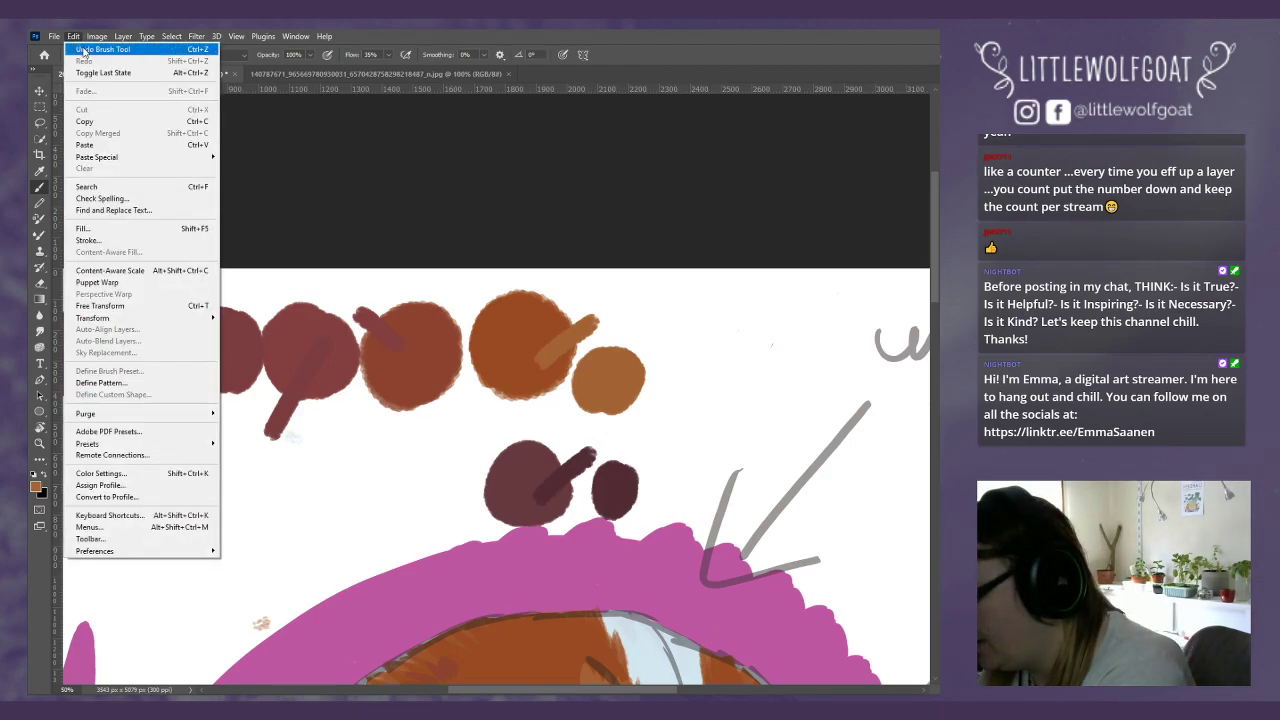
{"action": "left_click", "coordinate": [76, 38]}
{"action": "left_click", "coordinate": [76, 38]}
{"action": "left_click", "coordinate": [84, 52]}
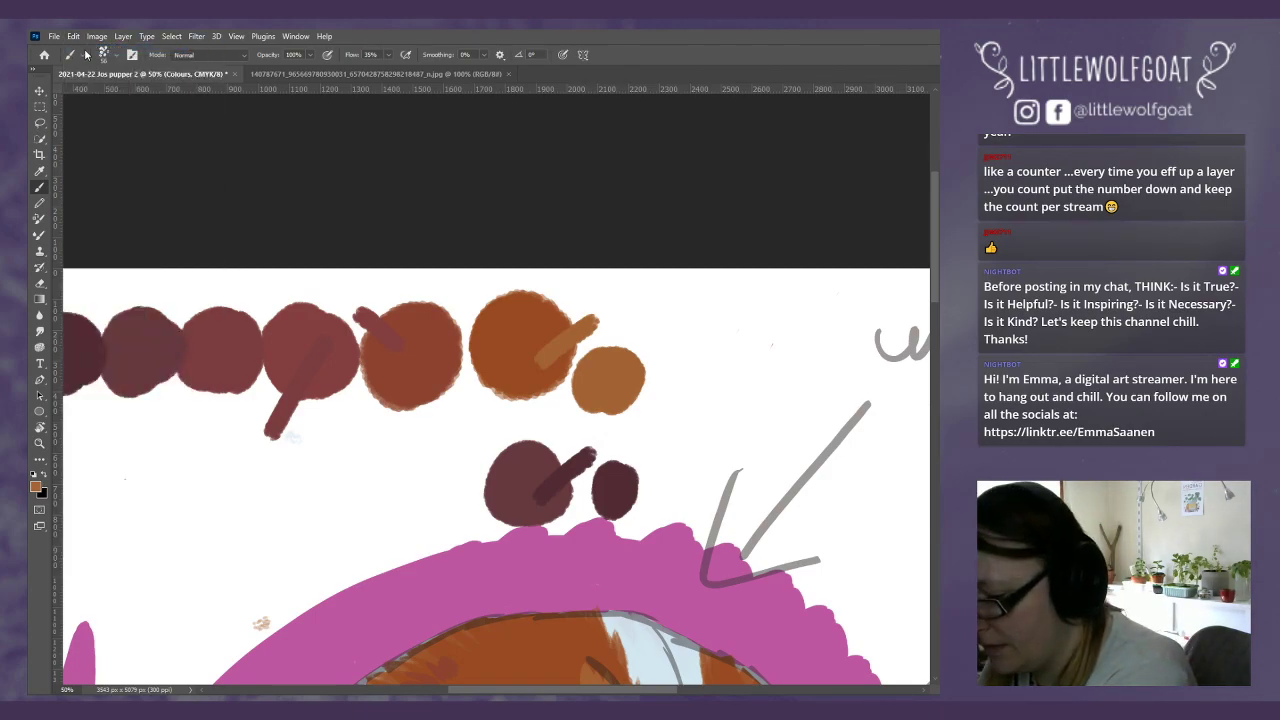
{"action": "left_click", "coordinate": [76, 37]}
{"action": "left_click", "coordinate": [85, 52]}
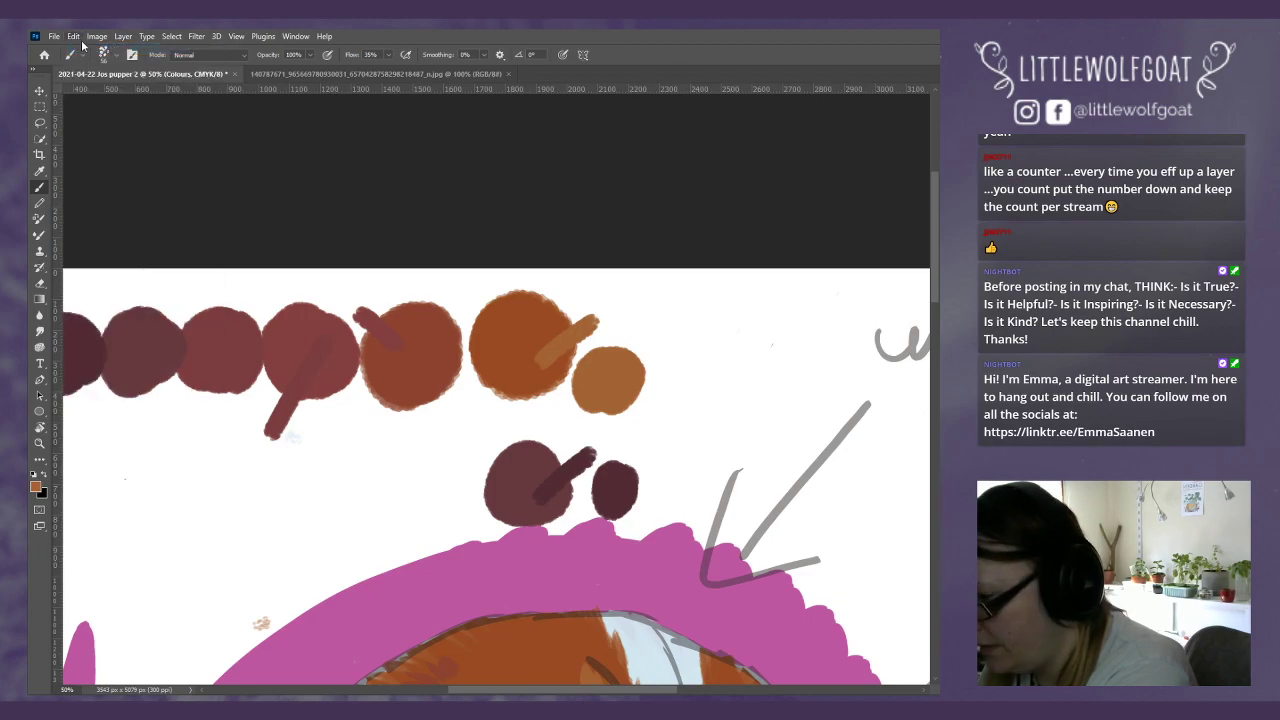
{"action": "left_click", "coordinate": [76, 37]}
{"action": "left_click", "coordinate": [85, 52]}
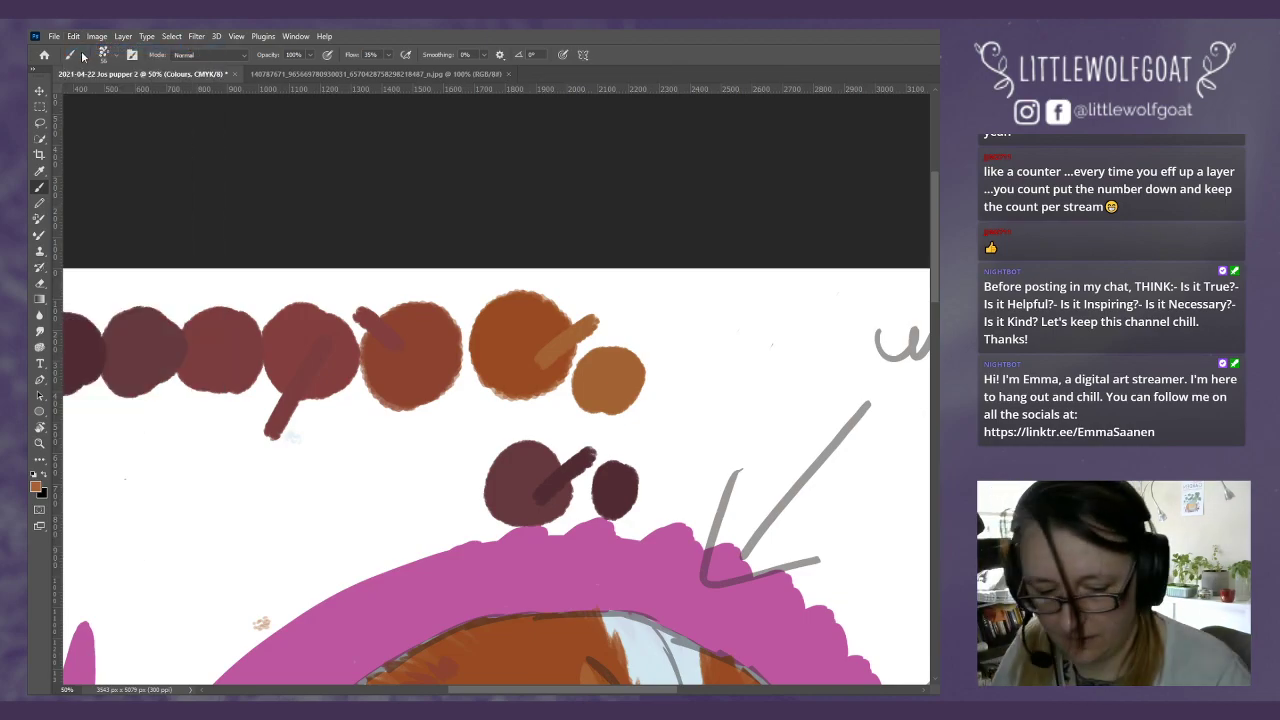
{"action": "key", "text": "ctrl+z"}
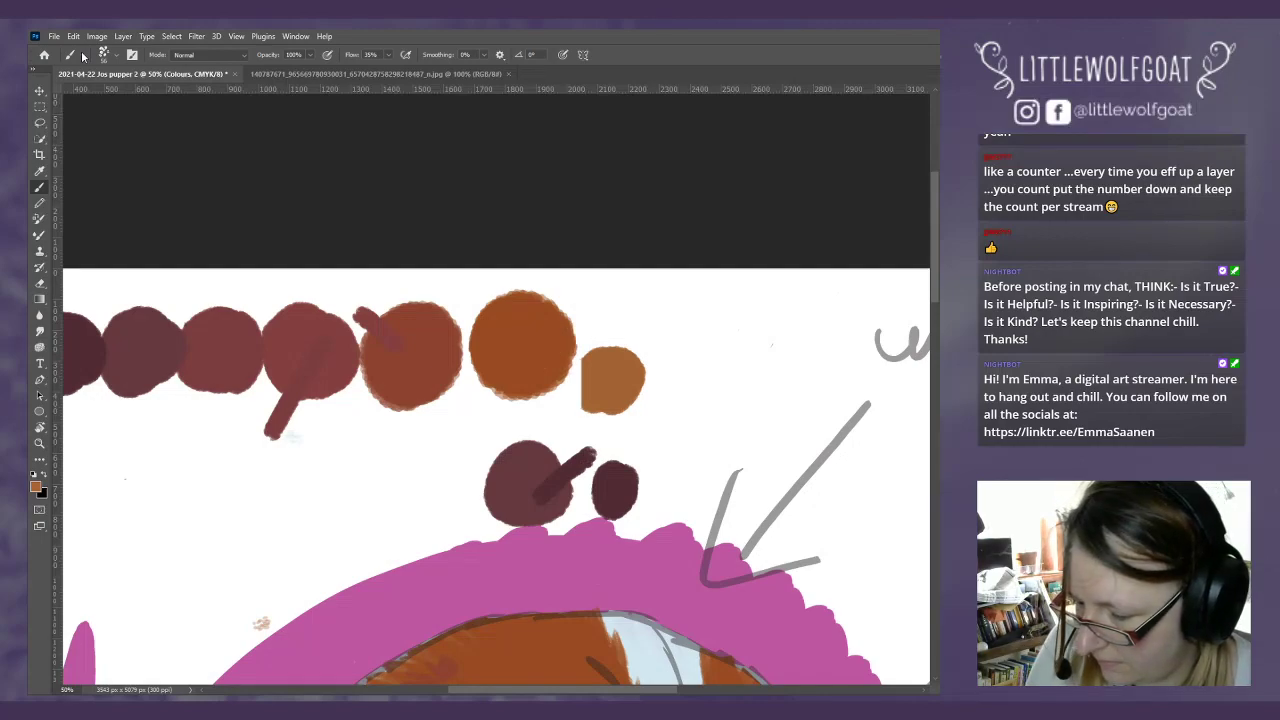
{"action": "key", "text": "ctrl+z"}
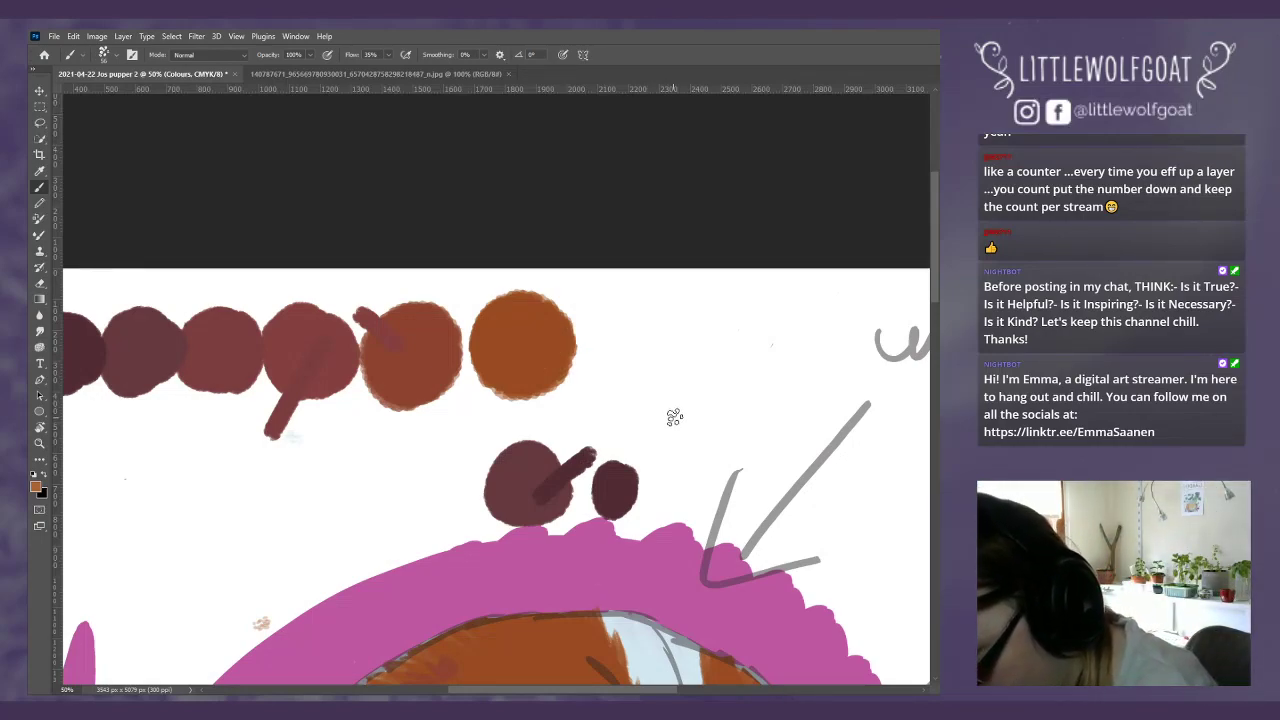
Step: Paint a small orange test dab, then a brown-orange dab right beside it
{"action": "mouse_move", "coordinate": [674, 414]}
{"action": "left_mouse_down"}
{"action": "mouse_move", "coordinate": [680, 430]}
{"action": "mouse_move", "coordinate": [686, 412]}
{"action": "mouse_move", "coordinate": [662, 432]}
{"action": "left_mouse_up"}
{"action": "left_click", "coordinate": [40, 173]}
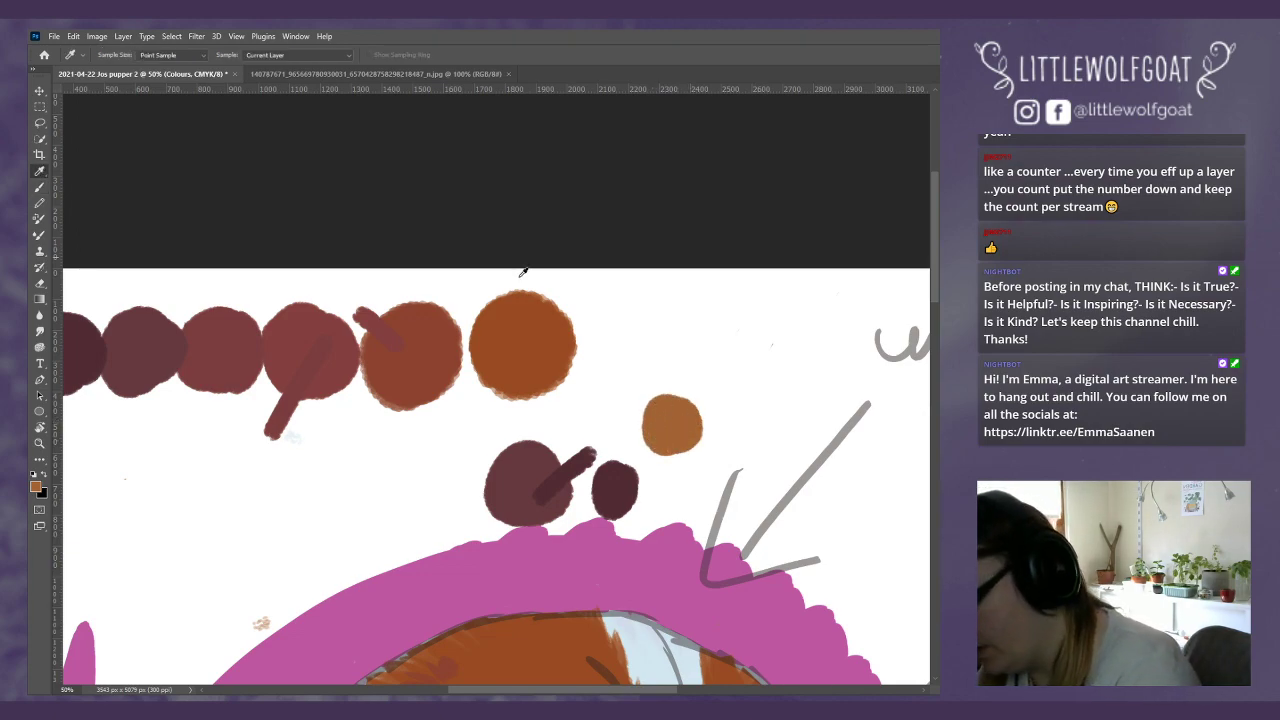
{"action": "left_click", "coordinate": [40, 190]}
{"action": "mouse_move", "coordinate": [710, 428]}
{"action": "left_mouse_down"}
{"action": "mouse_move", "coordinate": [732, 436]}
{"action": "mouse_move", "coordinate": [717, 446]}
{"action": "mouse_move", "coordinate": [746, 450]}
{"action": "mouse_move", "coordinate": [730, 438]}
{"action": "left_mouse_up"}
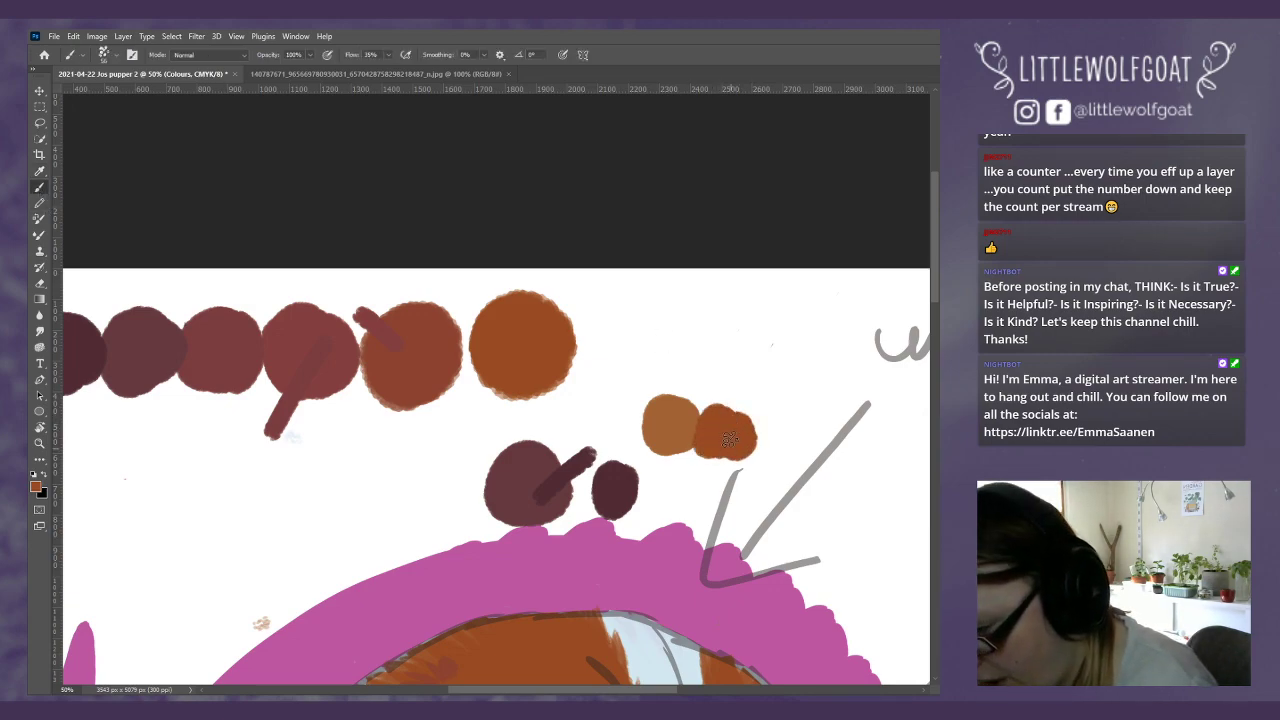
Step: Smudge the two orange dabs into one swatch and paint a small sampled orange dab above it
{"action": "left_click", "coordinate": [41, 333]}
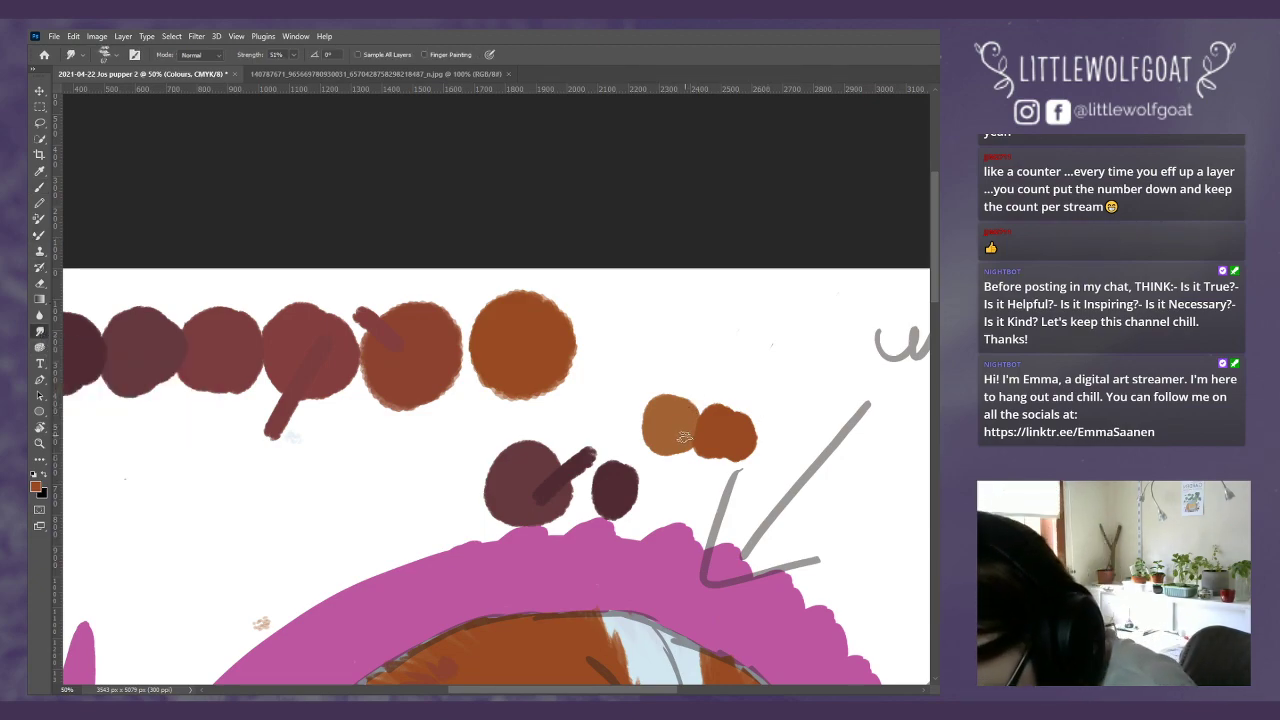
{"action": "mouse_move", "coordinate": [703, 437]}
{"action": "left_mouse_down"}
{"action": "mouse_move", "coordinate": [695, 412]}
{"action": "mouse_move", "coordinate": [685, 423]}
{"action": "mouse_move", "coordinate": [719, 414]}
{"action": "mouse_move", "coordinate": [690, 450]}
{"action": "mouse_move", "coordinate": [716, 425]}
{"action": "mouse_move", "coordinate": [697, 429]}
{"action": "left_mouse_up"}
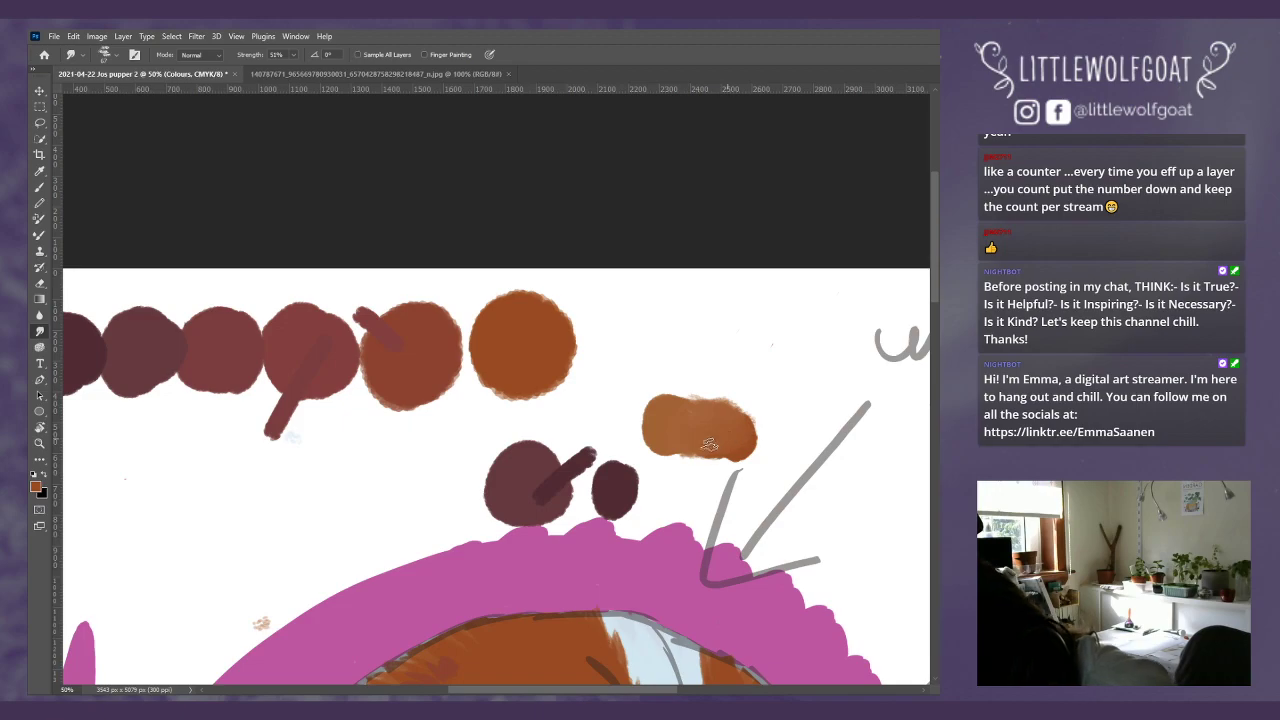
{"action": "left_click", "coordinate": [41, 171]}
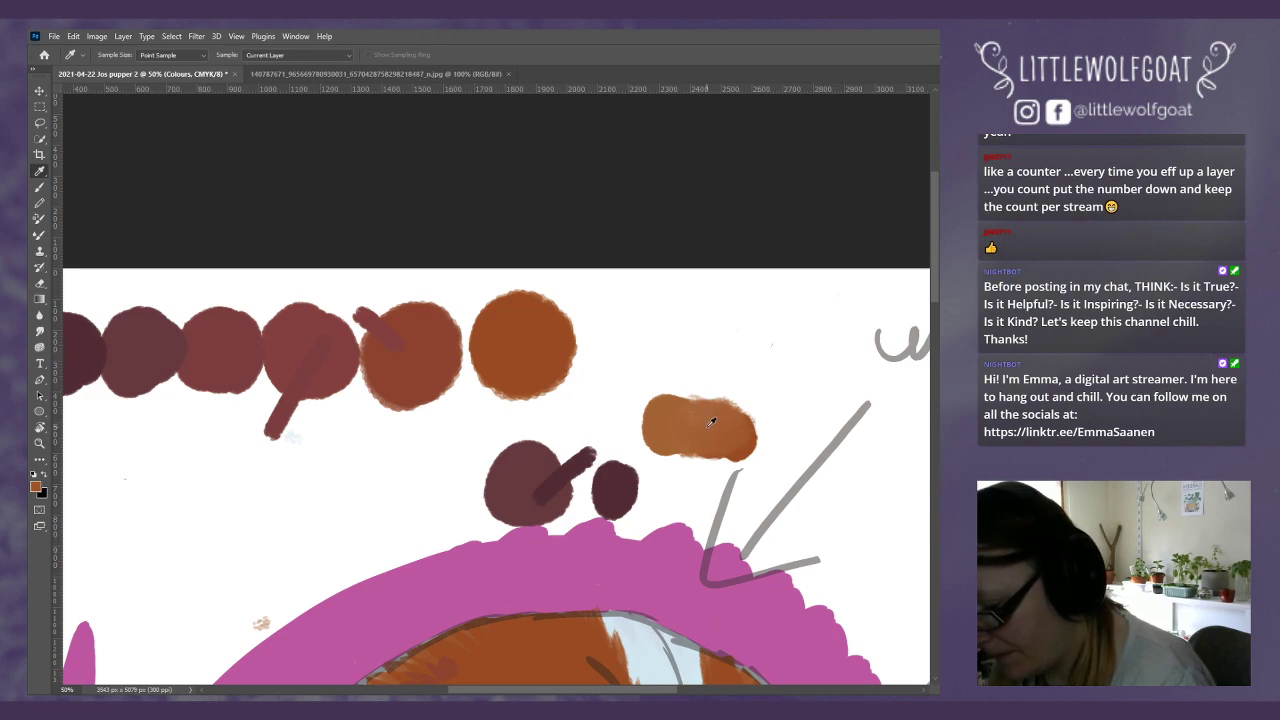
{"action": "left_click", "coordinate": [39, 188]}
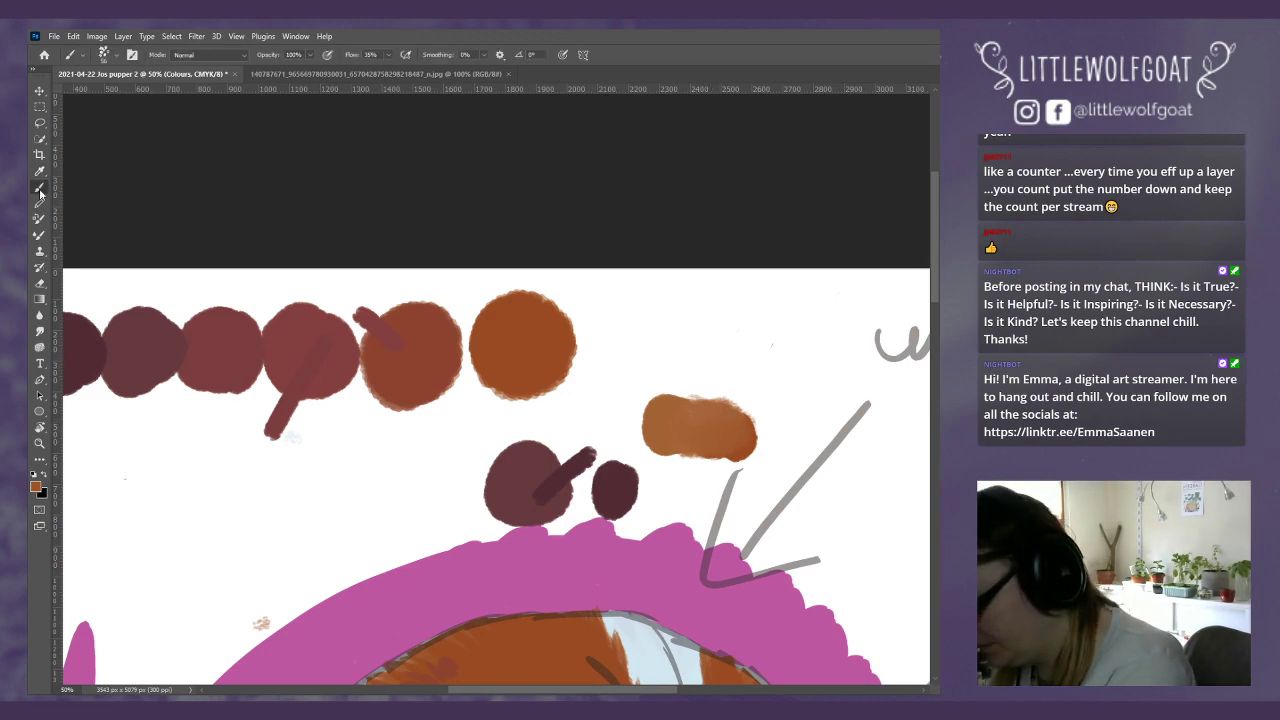
{"action": "mouse_move", "coordinate": [744, 354]}
{"action": "left_mouse_down"}
{"action": "mouse_move", "coordinate": [745, 341]}
{"action": "mouse_move", "coordinate": [728, 356]}
{"action": "mouse_move", "coordinate": [745, 350]}
{"action": "left_mouse_up"}
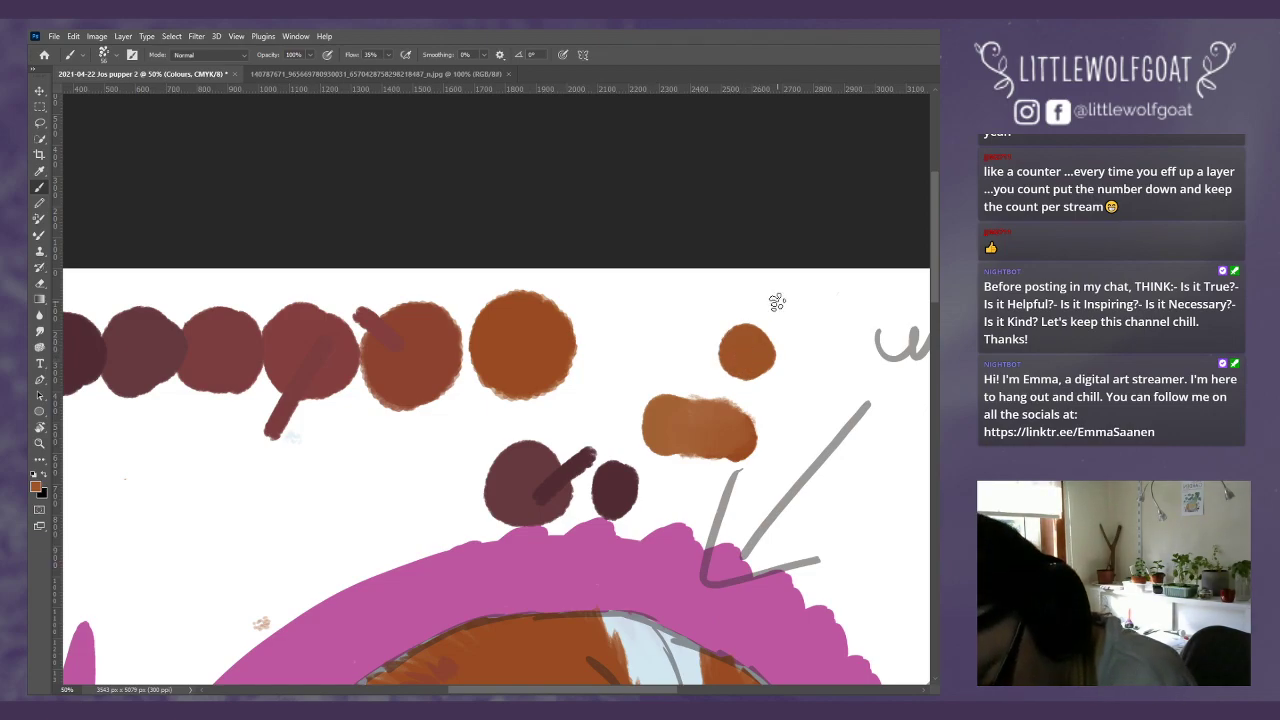
Step: Undo a stray orange stroke and make Brown light 1 the working layer
{"action": "left_click_drag", "start_coordinate": [536, 364], "coordinate": [612, 309]}
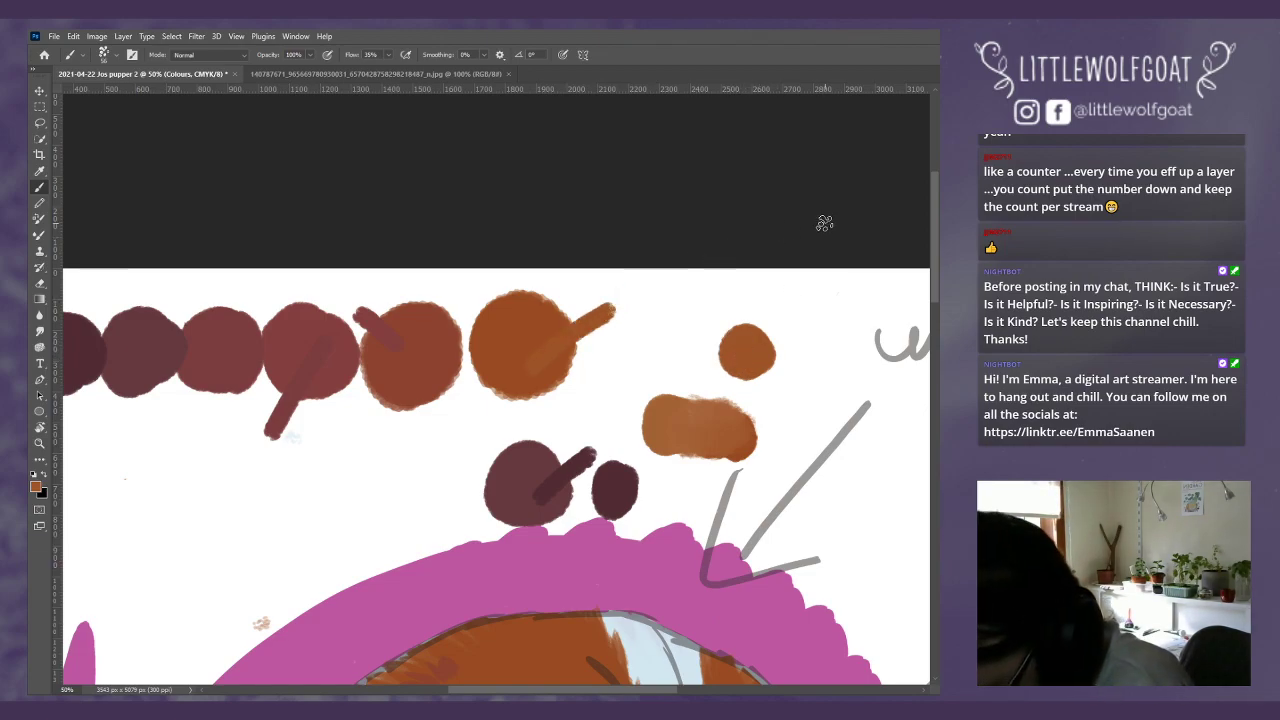
{"action": "left_click", "coordinate": [74, 37]}
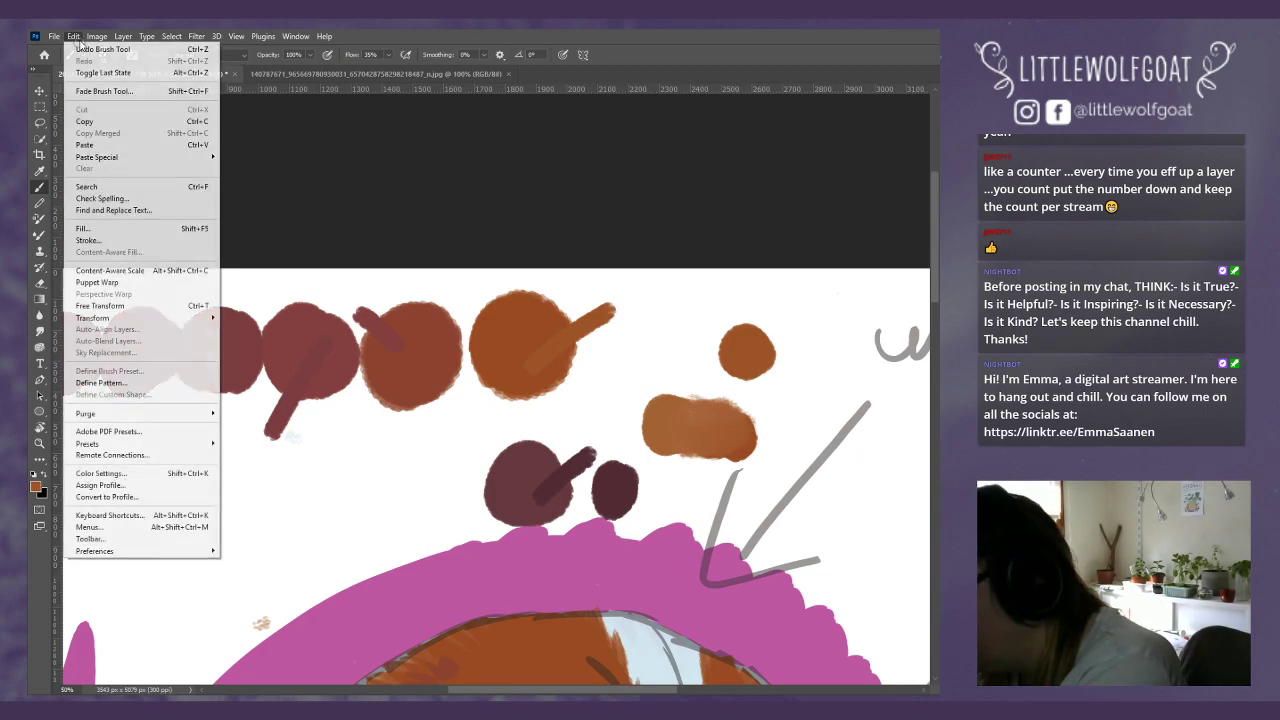
{"action": "left_click", "coordinate": [88, 50]}
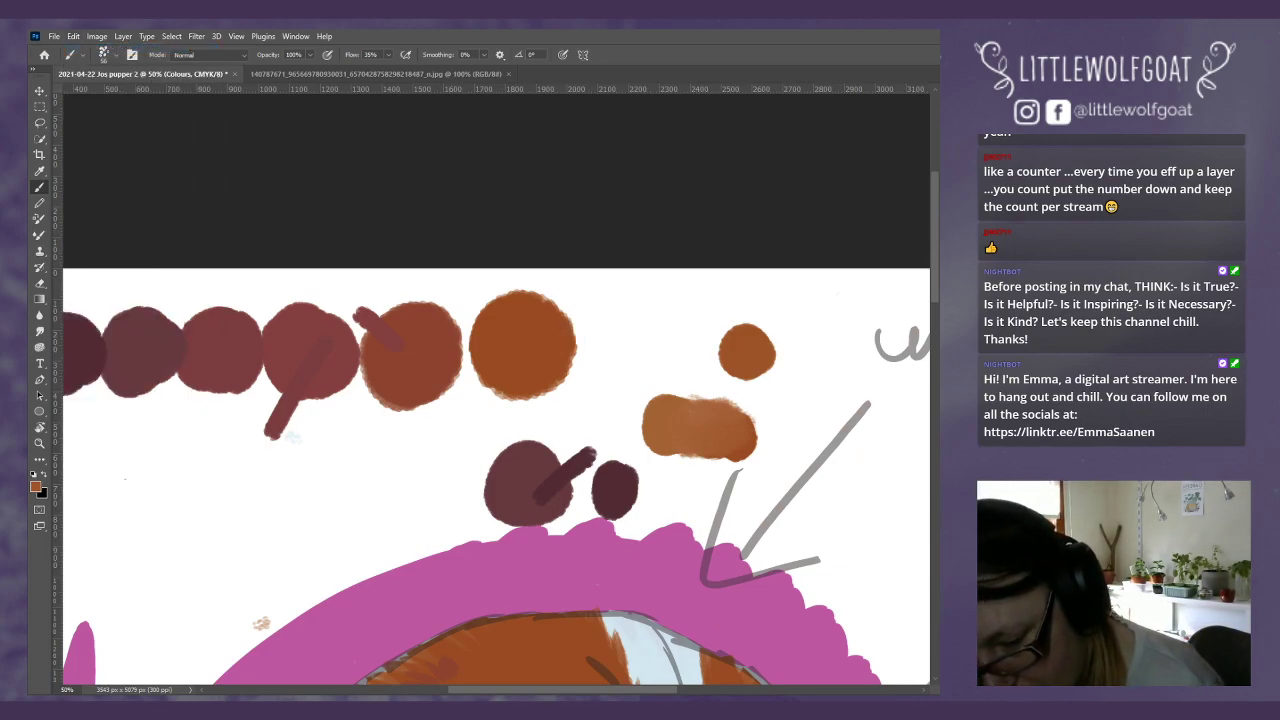
{"action": "key", "text": "alt+bracketright"}
{"action": "scroll", "coordinate": [605, 365], "scroll_direction": "down", "scroll_amount": 5}
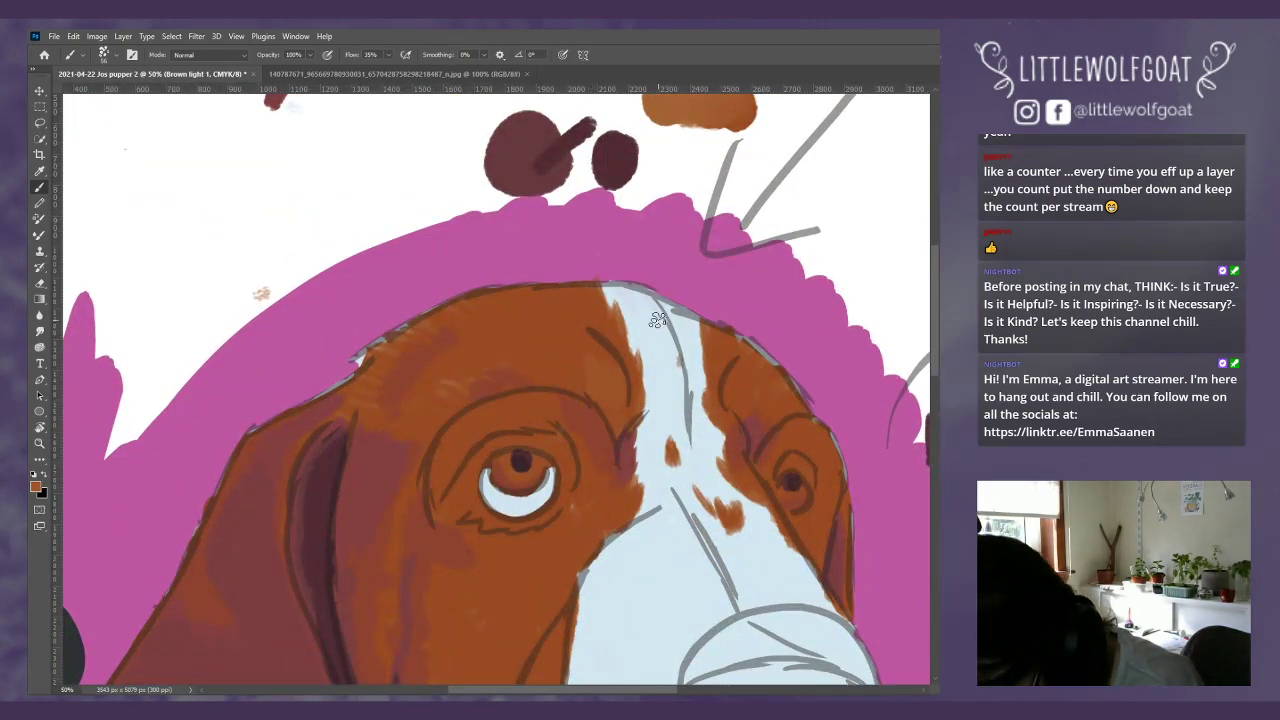
Step: Undo the last brush stroke and set the brush size to 36 px
{"action": "left_click", "coordinate": [74, 37]}
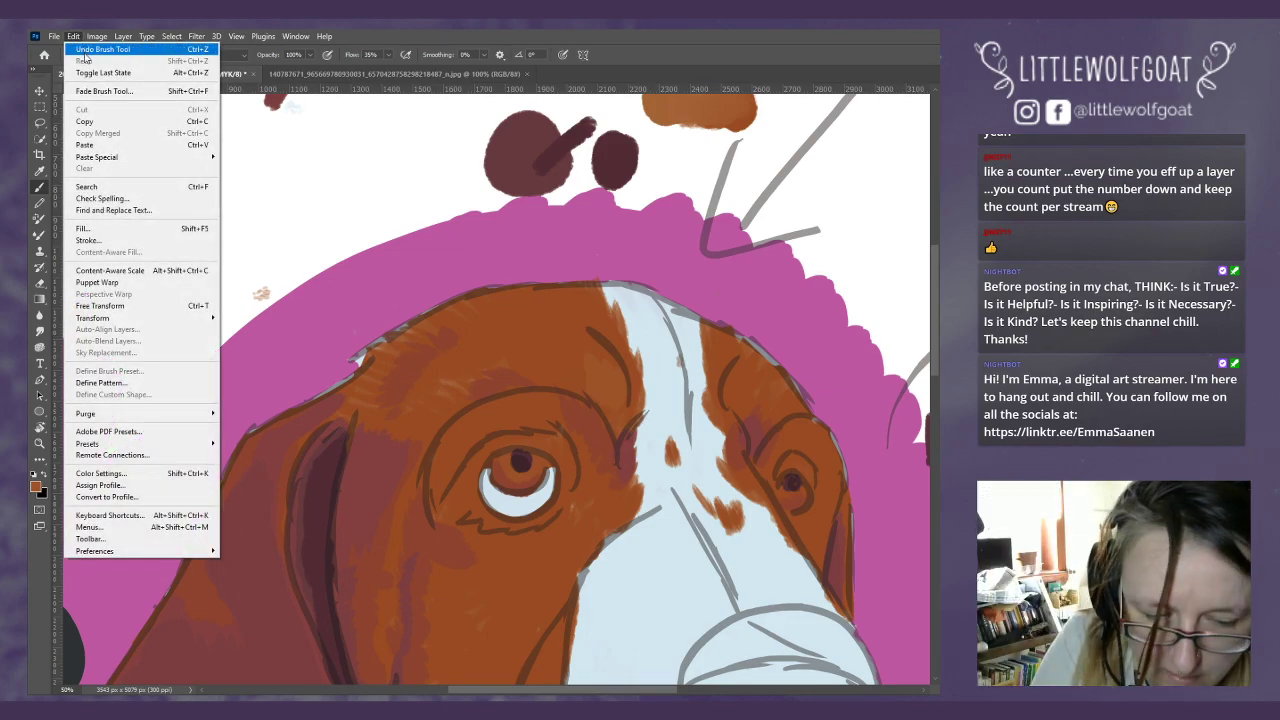
{"action": "left_click", "coordinate": [86, 50]}
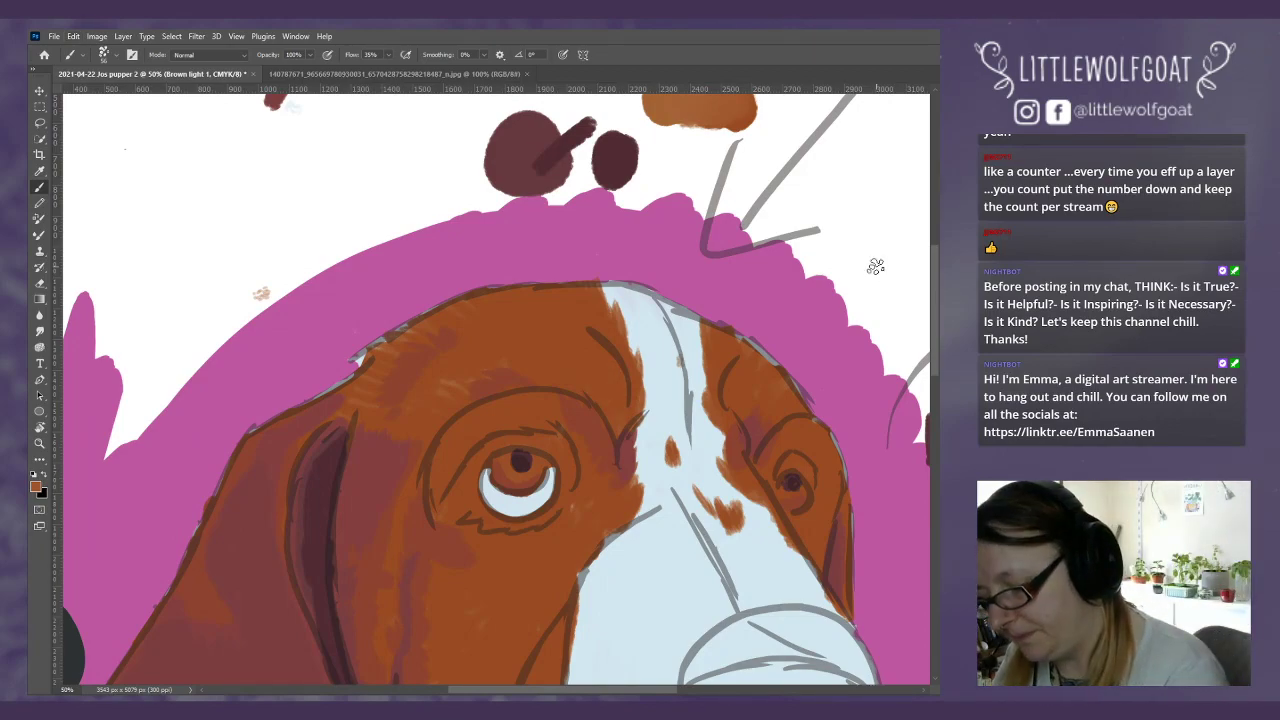
{"action": "left_click", "coordinate": [108, 58]}
{"action": "left_click", "coordinate": [111, 97]}
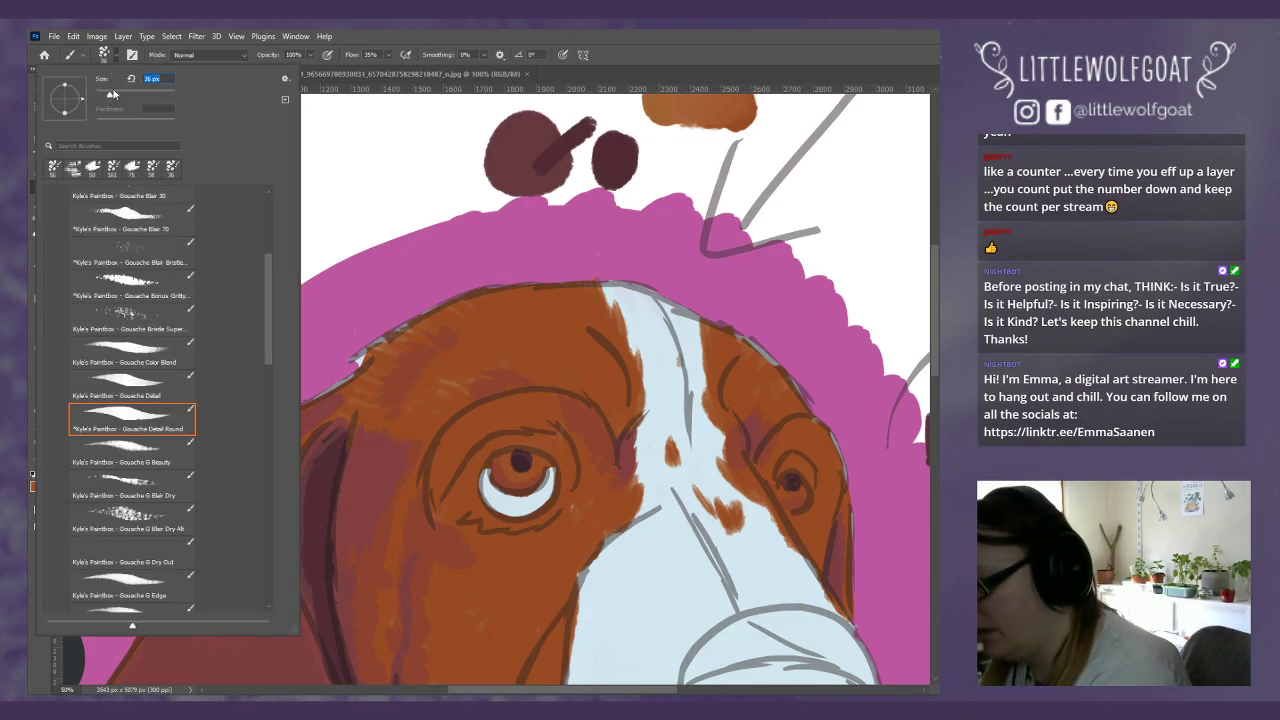
{"action": "key", "text": "ctrl+Tab"}
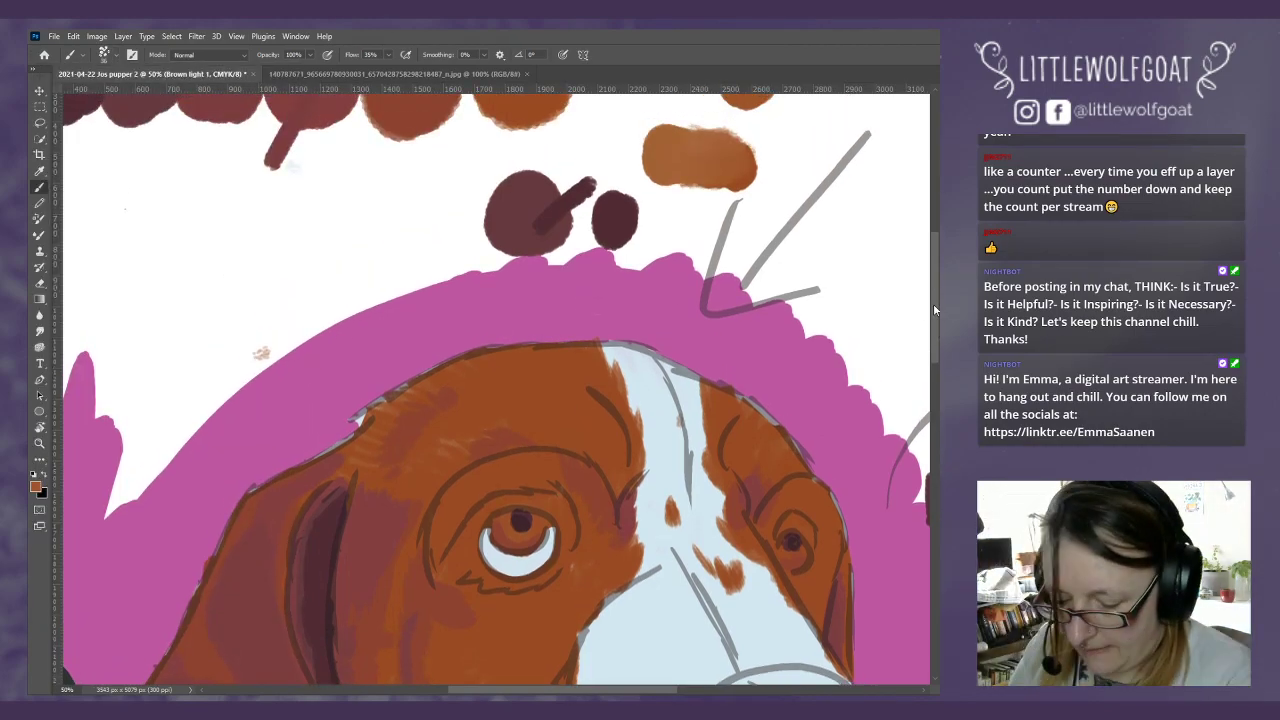
Step: Paint brown fur along the top edge of the hound's head
{"action": "left_click_drag", "start_coordinate": [648, 691], "coordinate": [693, 692]}
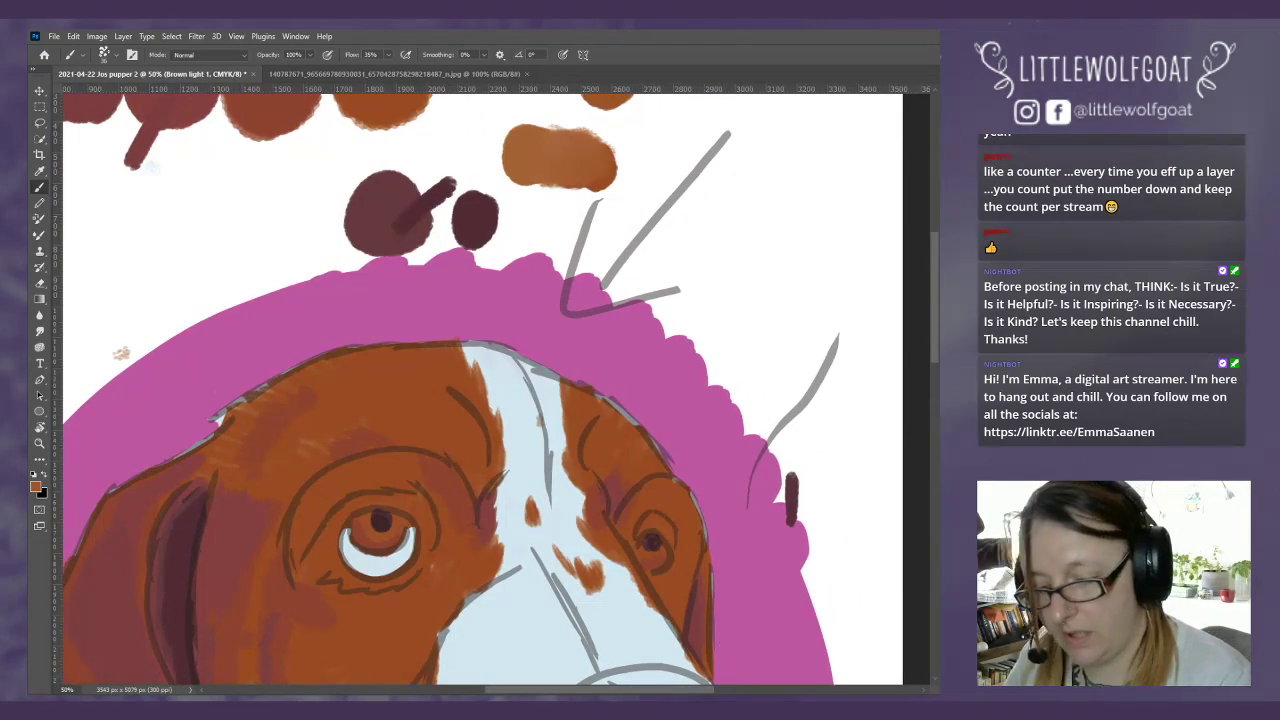
{"action": "left_click_drag", "start_coordinate": [935, 360], "coordinate": [937, 393]}
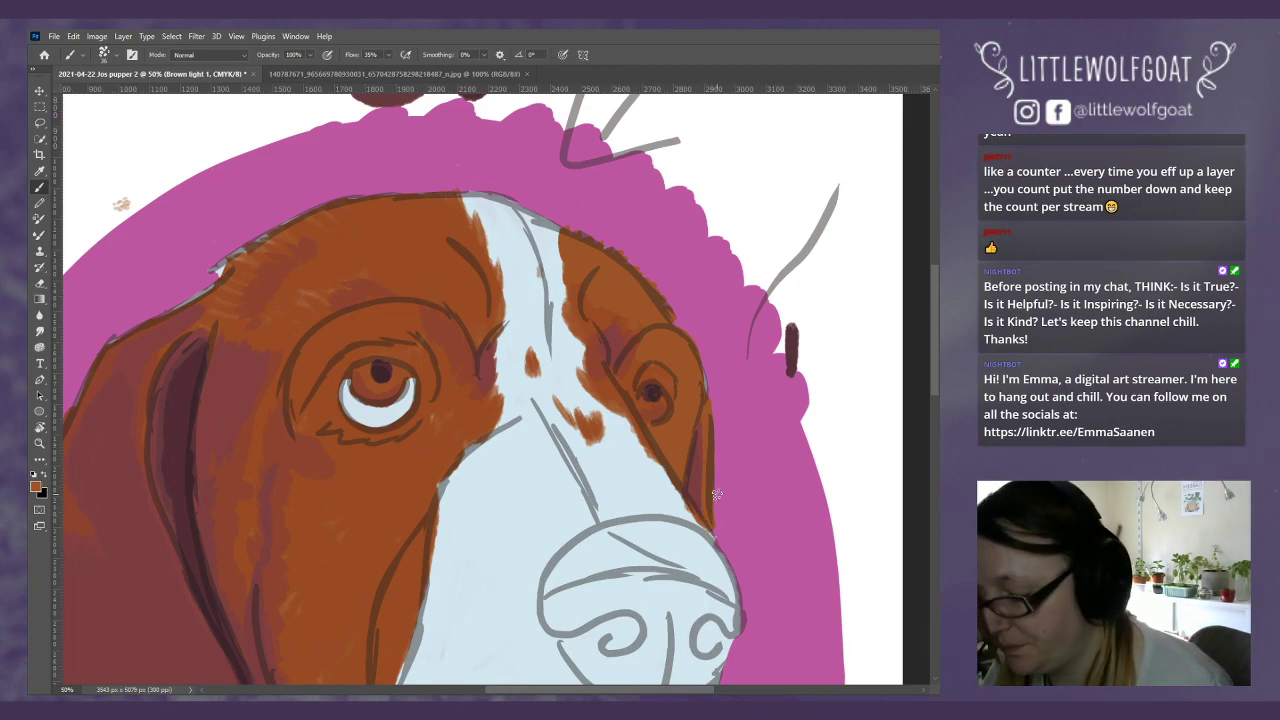
{"action": "left_click_drag", "start_coordinate": [934, 340], "coordinate": [933, 328]}
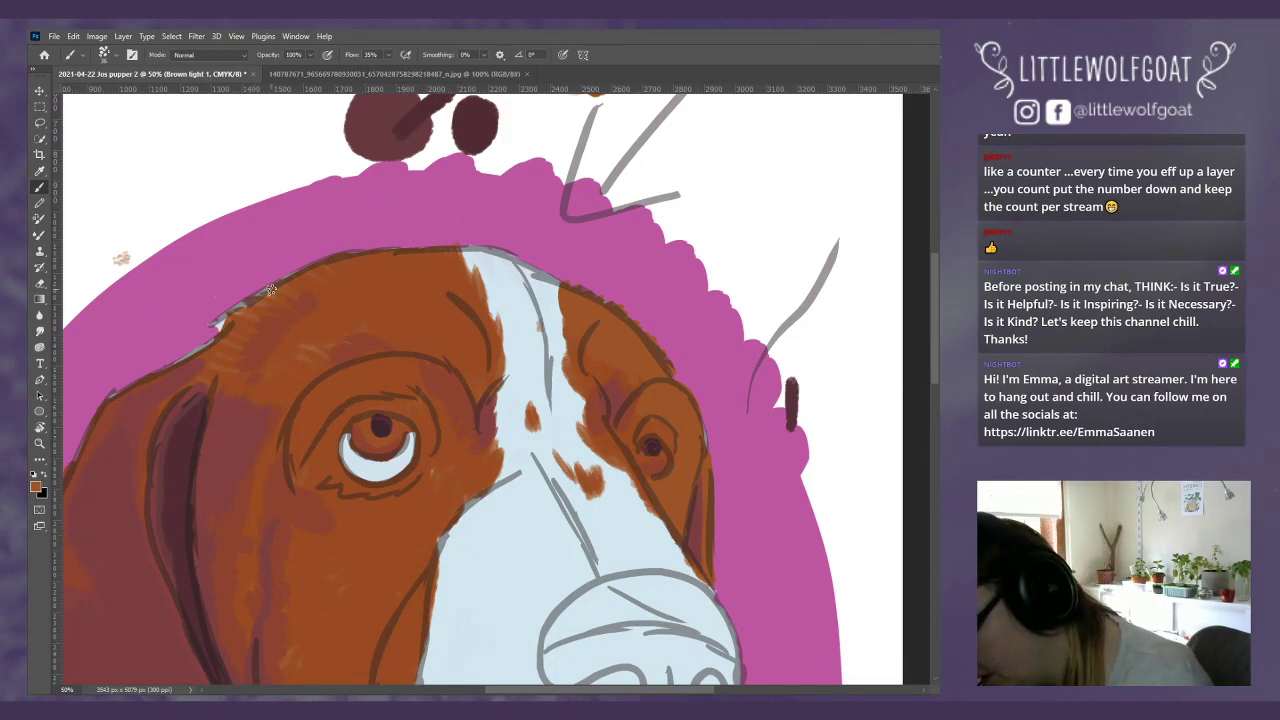
{"action": "mouse_move", "coordinate": [281, 285]}
{"action": "left_mouse_down"}
{"action": "mouse_move", "coordinate": [366, 249]}
{"action": "mouse_move", "coordinate": [463, 245]}
{"action": "left_mouse_up"}
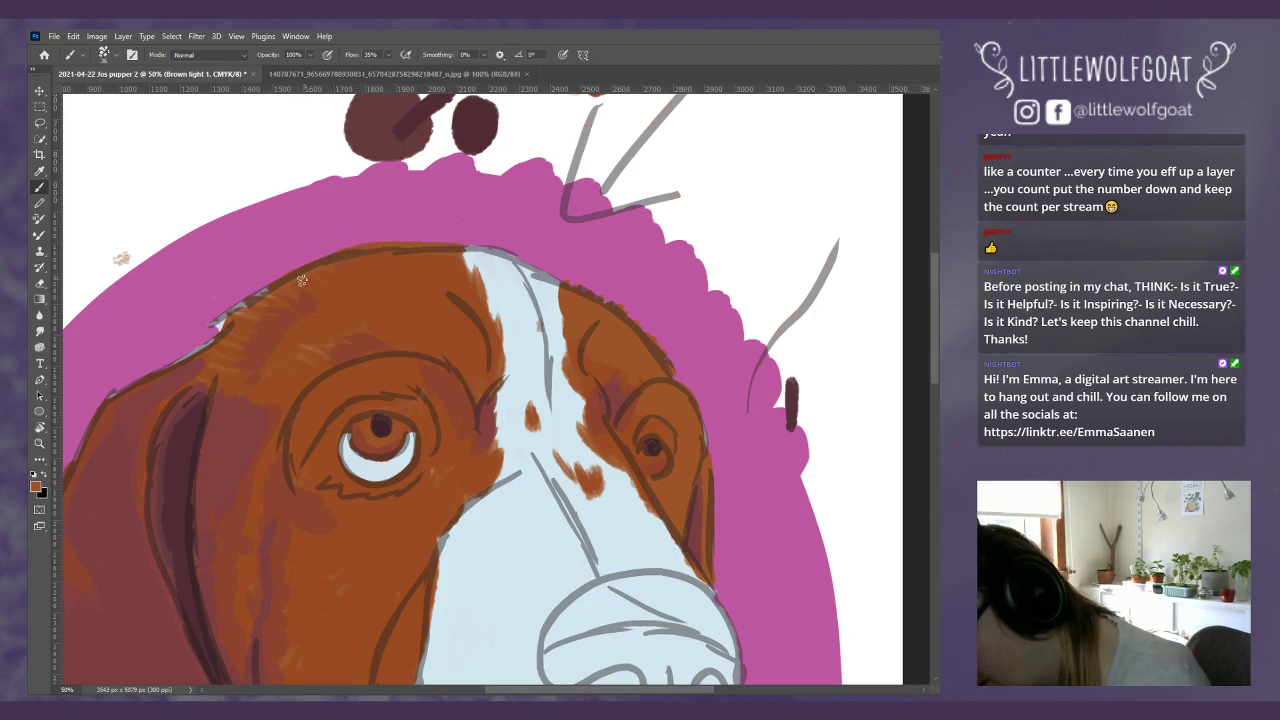
{"action": "left_click_drag", "start_coordinate": [367, 260], "coordinate": [466, 255]}
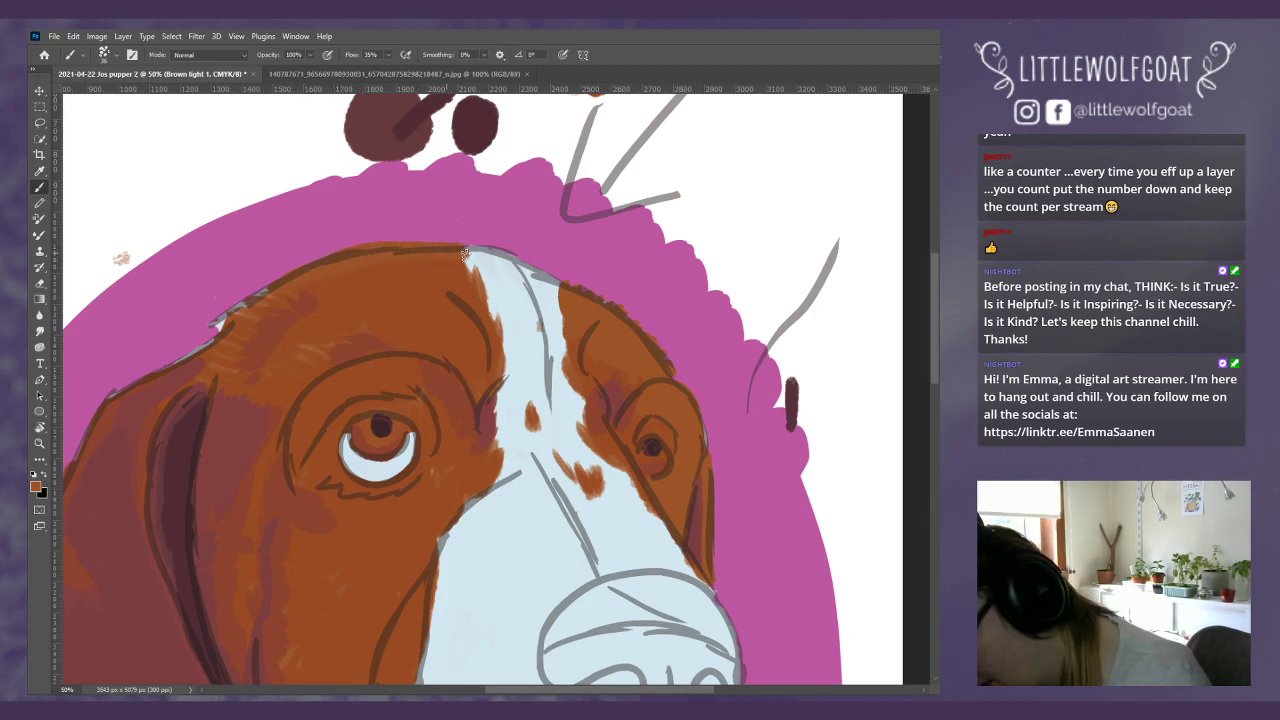
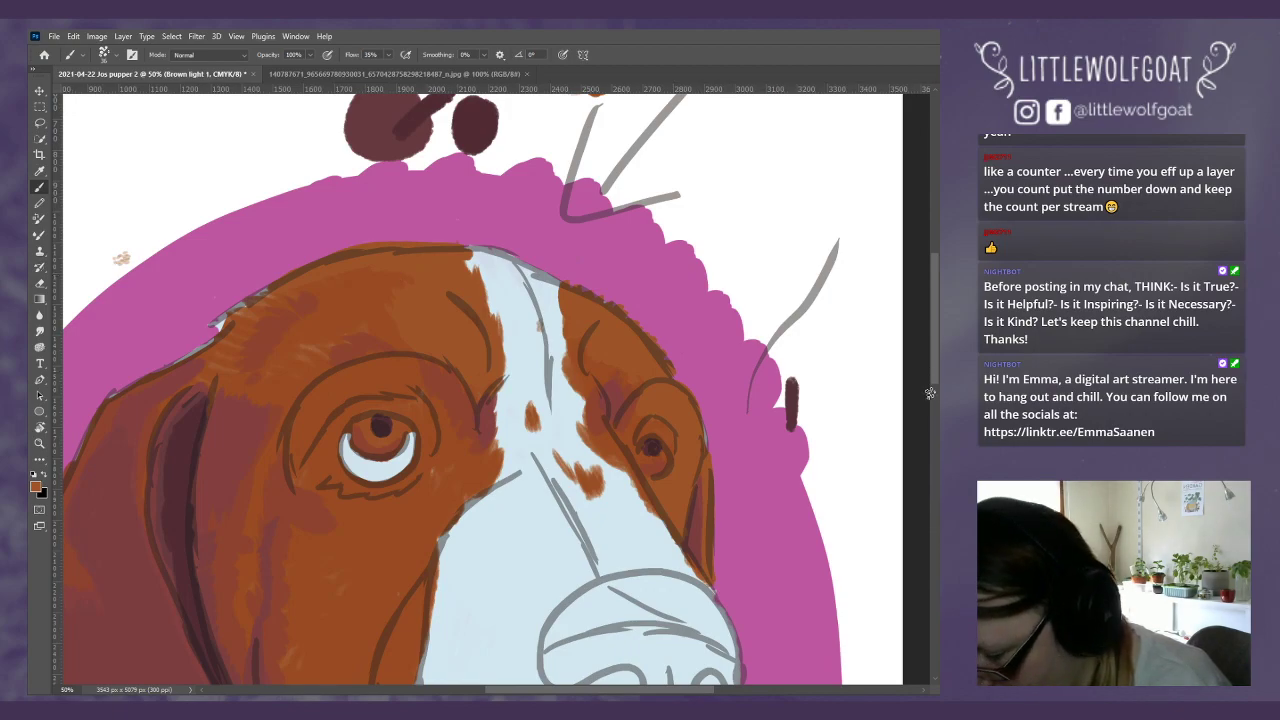
Step: Paint and blend lighter orange along the hanging lip's right and top-left edges
{"action": "left_click_drag", "start_coordinate": [931, 375], "coordinate": [935, 392]}
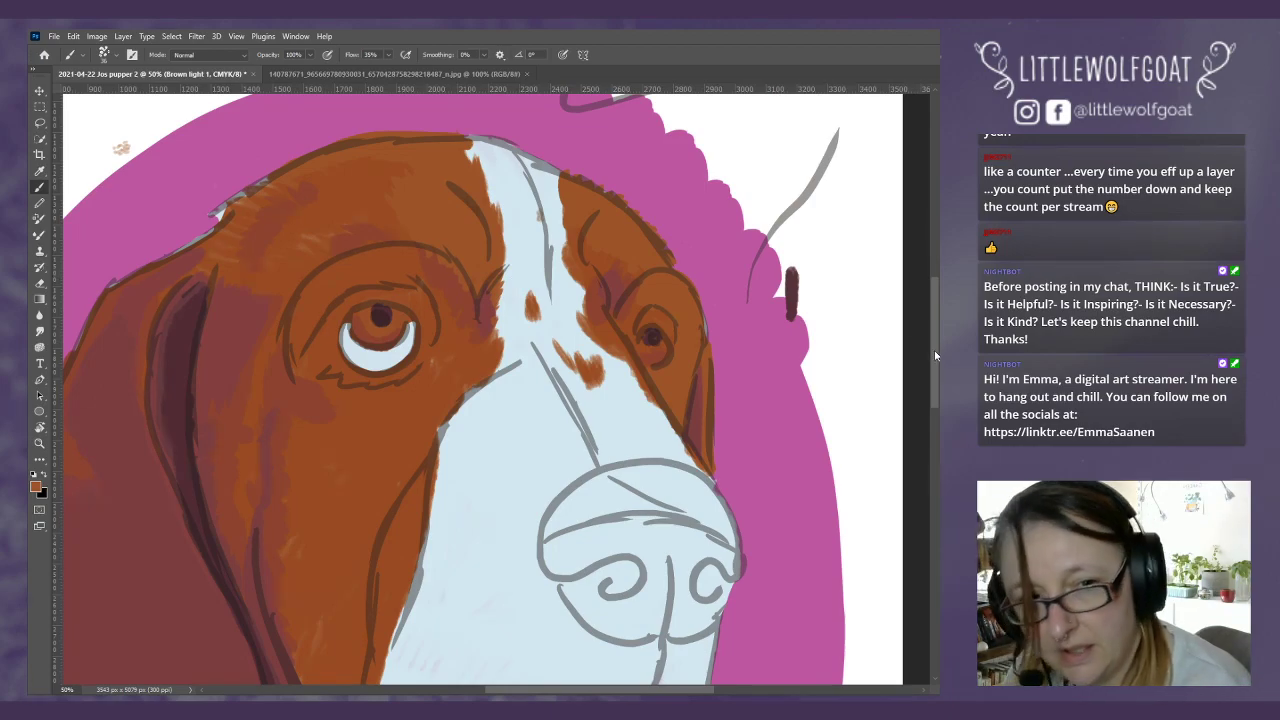
{"action": "left_click_drag", "start_coordinate": [934, 350], "coordinate": [931, 458]}
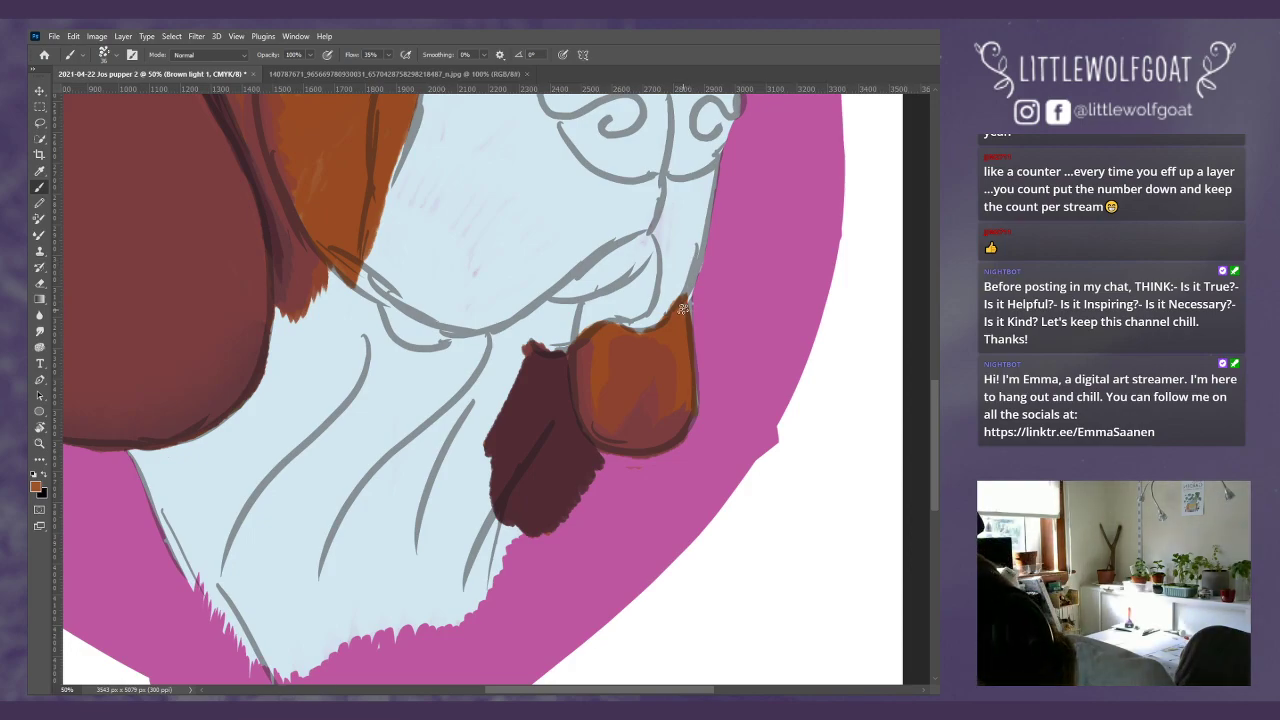
{"action": "left_click_drag", "start_coordinate": [683, 308], "coordinate": [682, 433]}
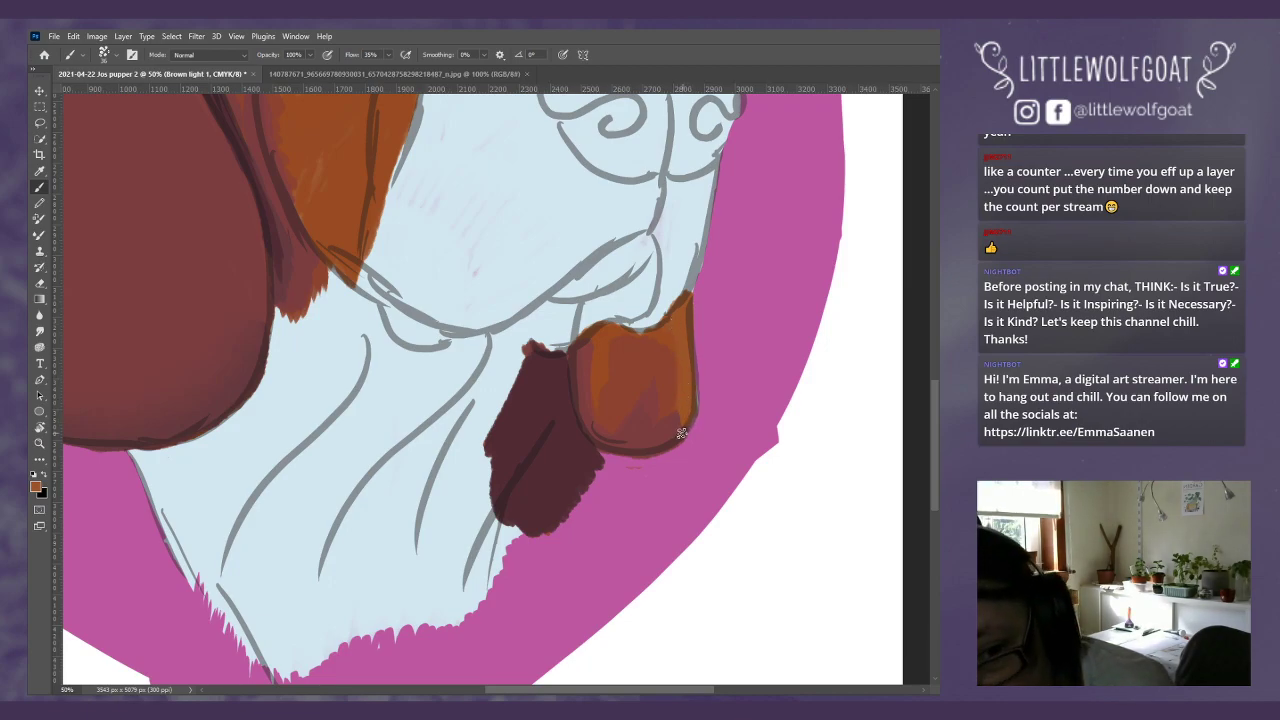
{"action": "mouse_move", "coordinate": [665, 267]}
{"action": "left_mouse_down"}
{"action": "mouse_move", "coordinate": [584, 346]}
{"action": "mouse_move", "coordinate": [601, 328]}
{"action": "mouse_move", "coordinate": [588, 340]}
{"action": "mouse_move", "coordinate": [649, 334]}
{"action": "mouse_move", "coordinate": [671, 317]}
{"action": "mouse_move", "coordinate": [616, 338]}
{"action": "mouse_move", "coordinate": [585, 299]}
{"action": "mouse_move", "coordinate": [604, 372]}
{"action": "mouse_move", "coordinate": [605, 343]}
{"action": "mouse_move", "coordinate": [598, 357]}
{"action": "mouse_move", "coordinate": [585, 335]}
{"action": "mouse_move", "coordinate": [588, 358]}
{"action": "mouse_move", "coordinate": [598, 329]}
{"action": "mouse_move", "coordinate": [587, 400]}
{"action": "mouse_move", "coordinate": [606, 365]}
{"action": "mouse_move", "coordinate": [588, 408]}
{"action": "mouse_move", "coordinate": [597, 383]}
{"action": "mouse_move", "coordinate": [608, 424]}
{"action": "left_mouse_up"}
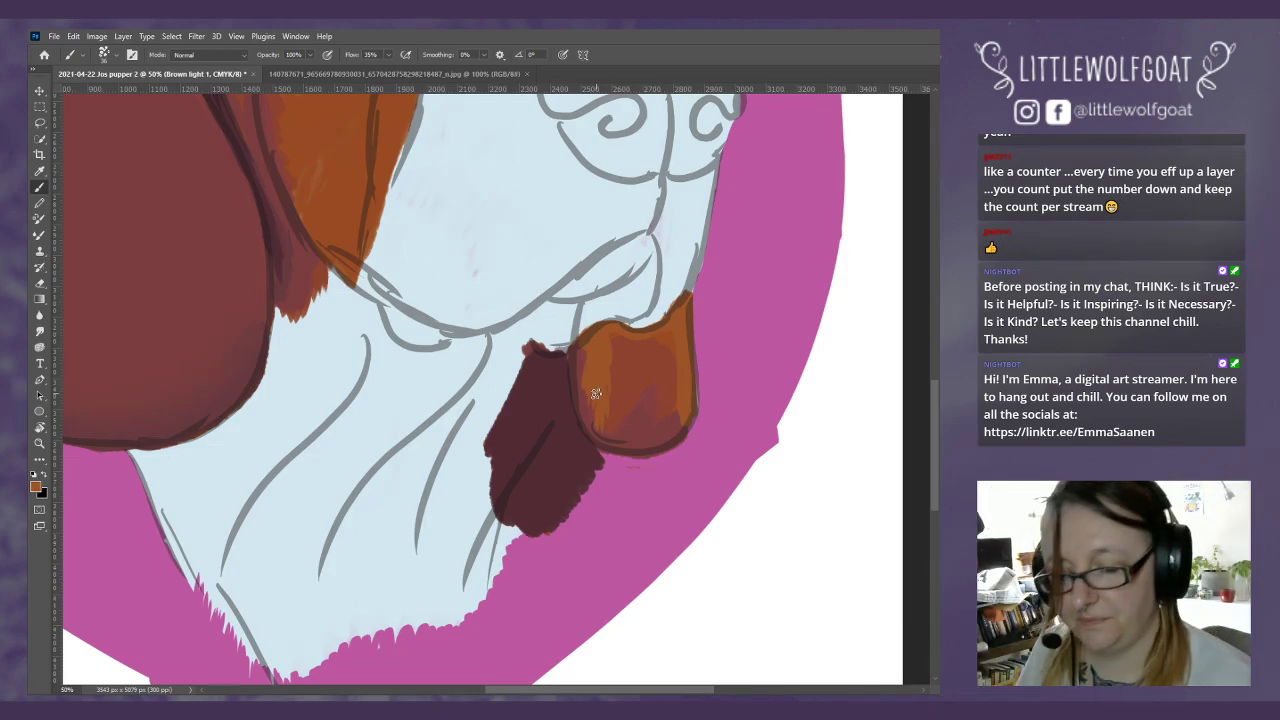
{"action": "left_click_drag", "start_coordinate": [934, 396], "coordinate": [936, 298]}
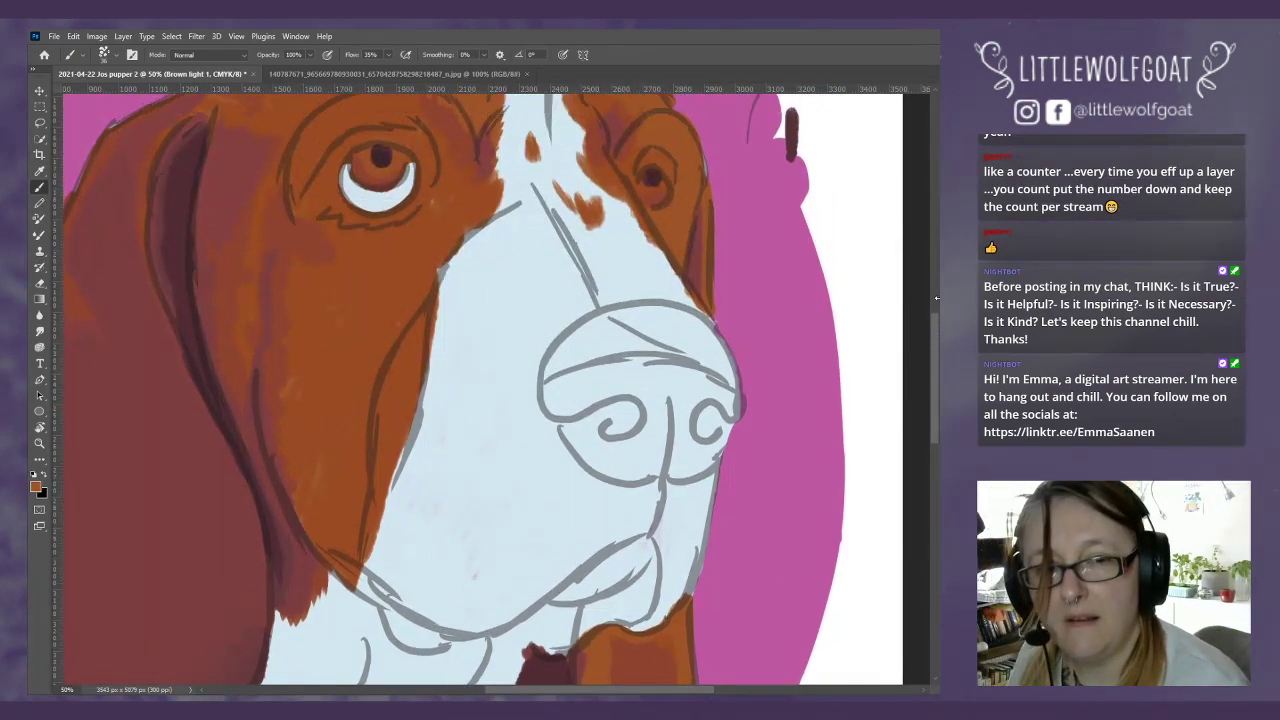
Step: Brush light brown strokes down the dark inner stripe of the dog's left ear
{"action": "scroll", "coordinate": [500, 390], "scroll_direction": "left", "scroll_amount": 3}
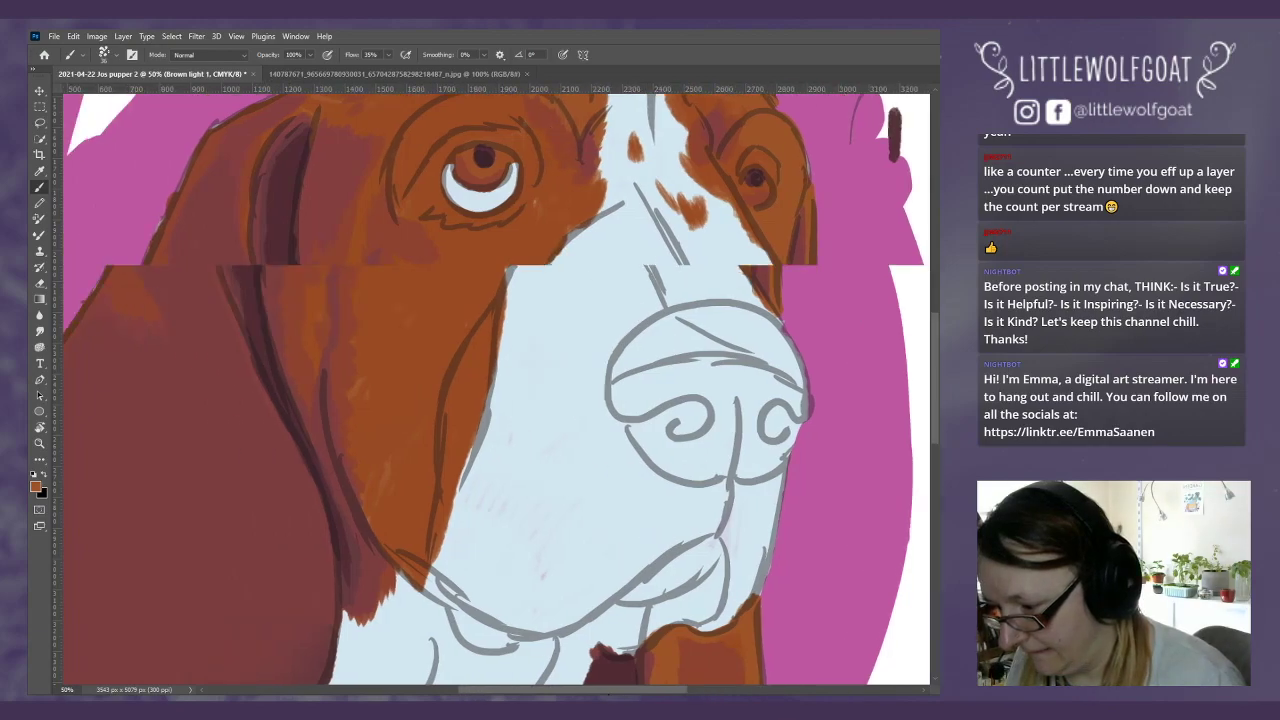
{"action": "scroll", "coordinate": [496, 390], "scroll_direction": "left", "scroll_amount": 3}
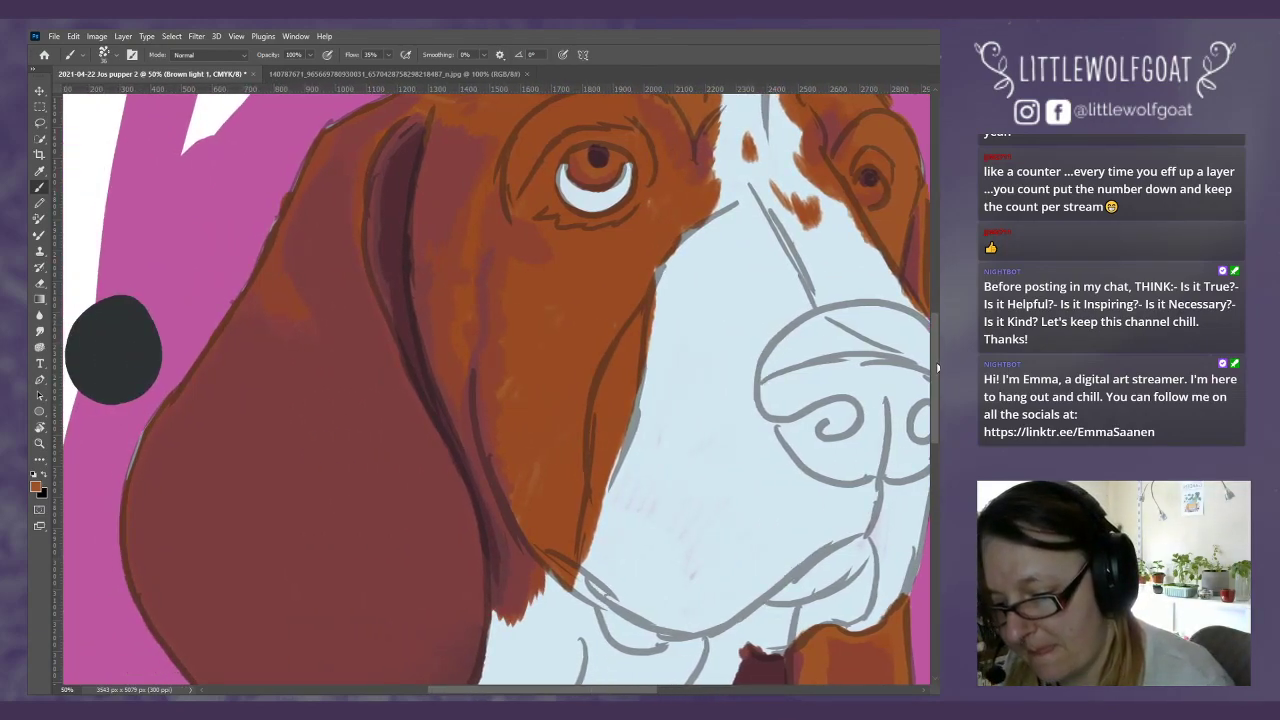
{"action": "left_click_drag", "start_coordinate": [937, 368], "coordinate": [933, 321]}
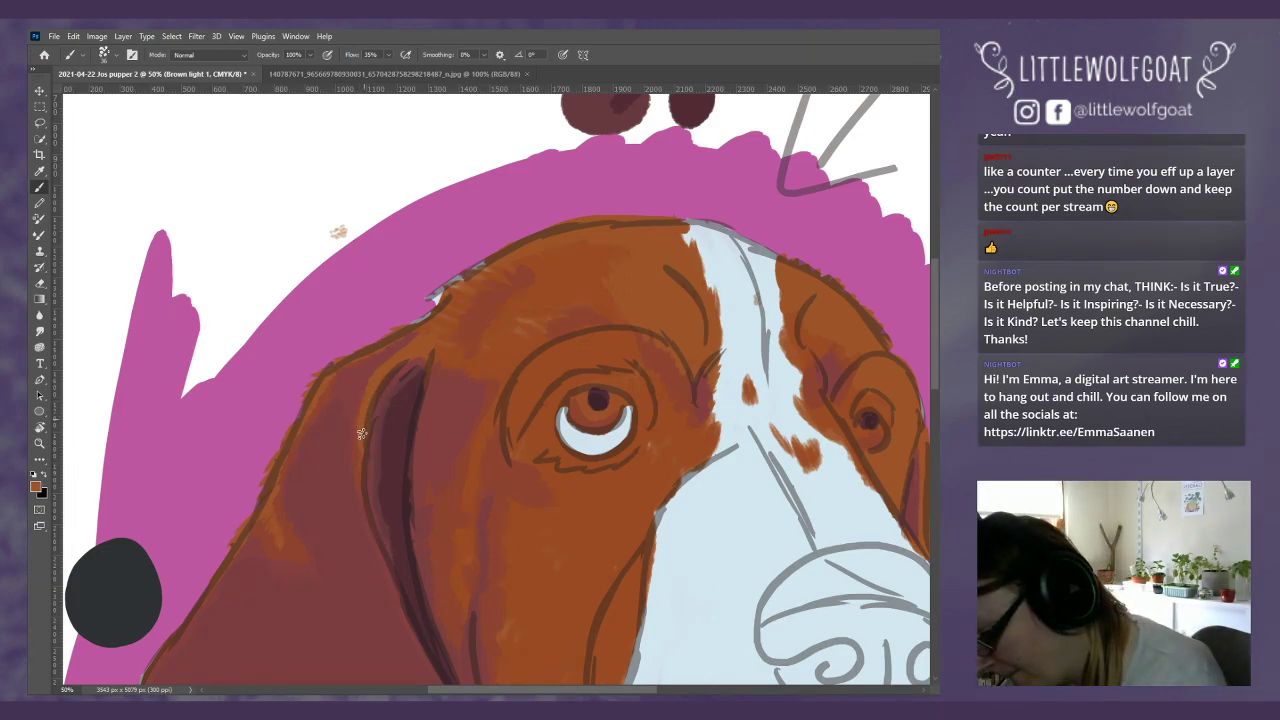
{"action": "mouse_move", "coordinate": [361, 433]}
{"action": "left_mouse_down"}
{"action": "mouse_move", "coordinate": [370, 515]}
{"action": "mouse_move", "coordinate": [426, 650]}
{"action": "left_mouse_up"}
{"action": "scroll", "coordinate": [931, 346], "scroll_direction": "down", "scroll_amount": 5}
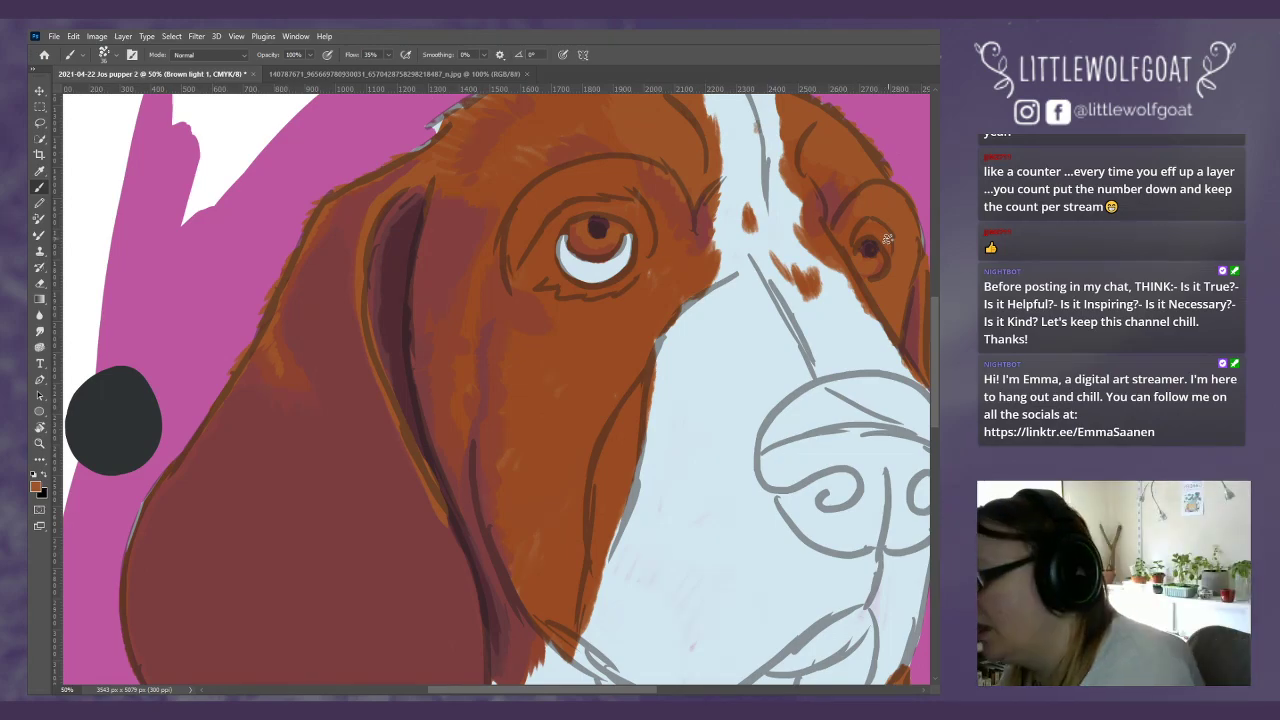
{"action": "left_click", "coordinate": [238, 37]}
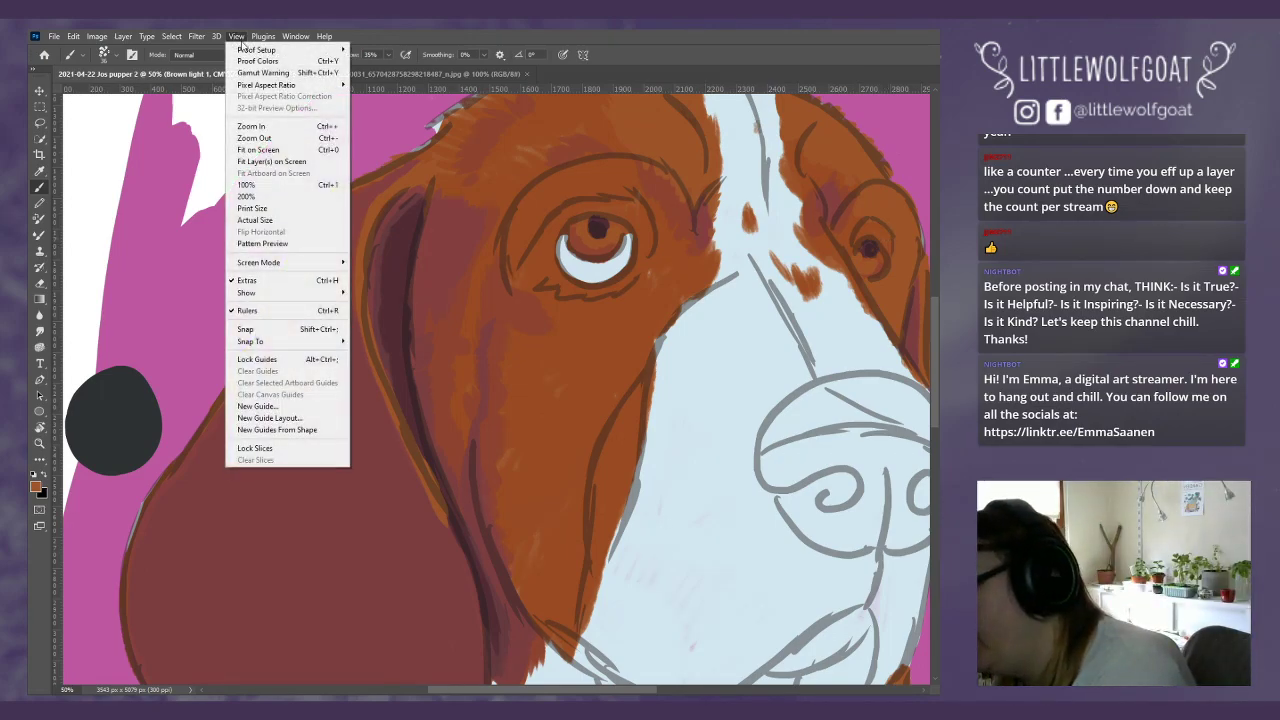
Step: Fit the portrait on screen and compare the white fur with and without grey shading
{"action": "left_click", "coordinate": [261, 150]}
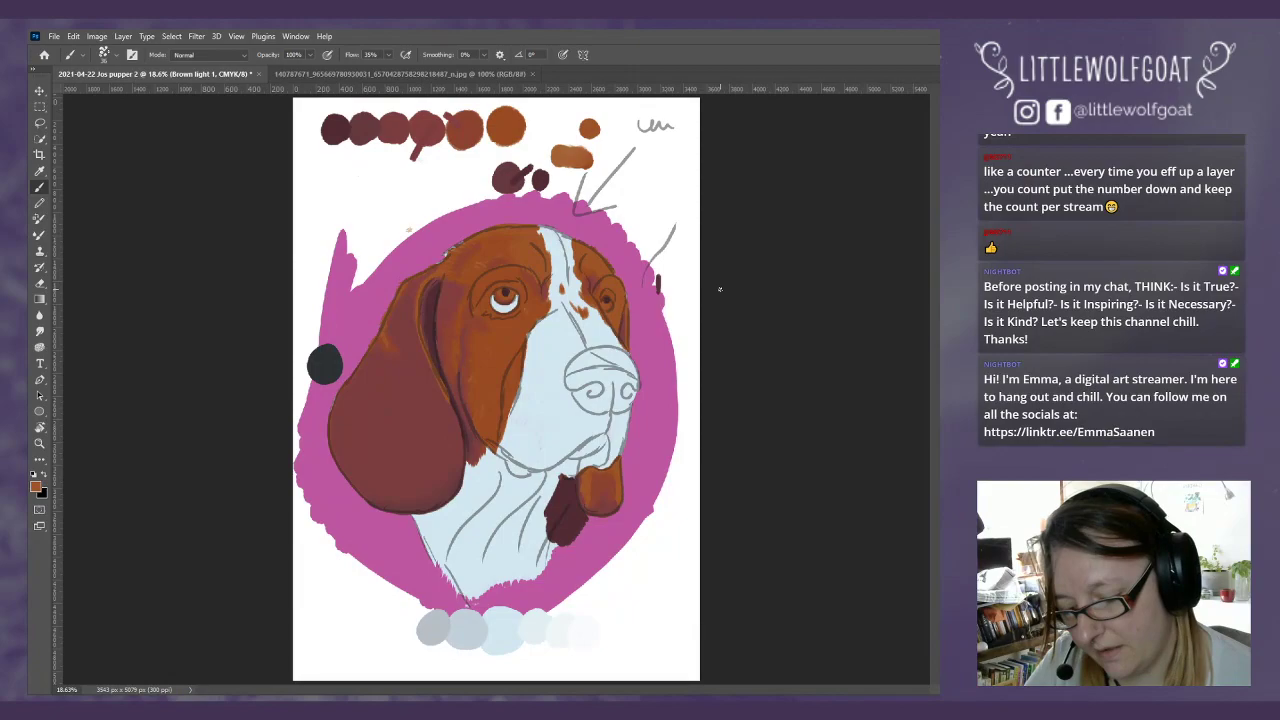
{"action": "key", "text": "ctrl+z"}
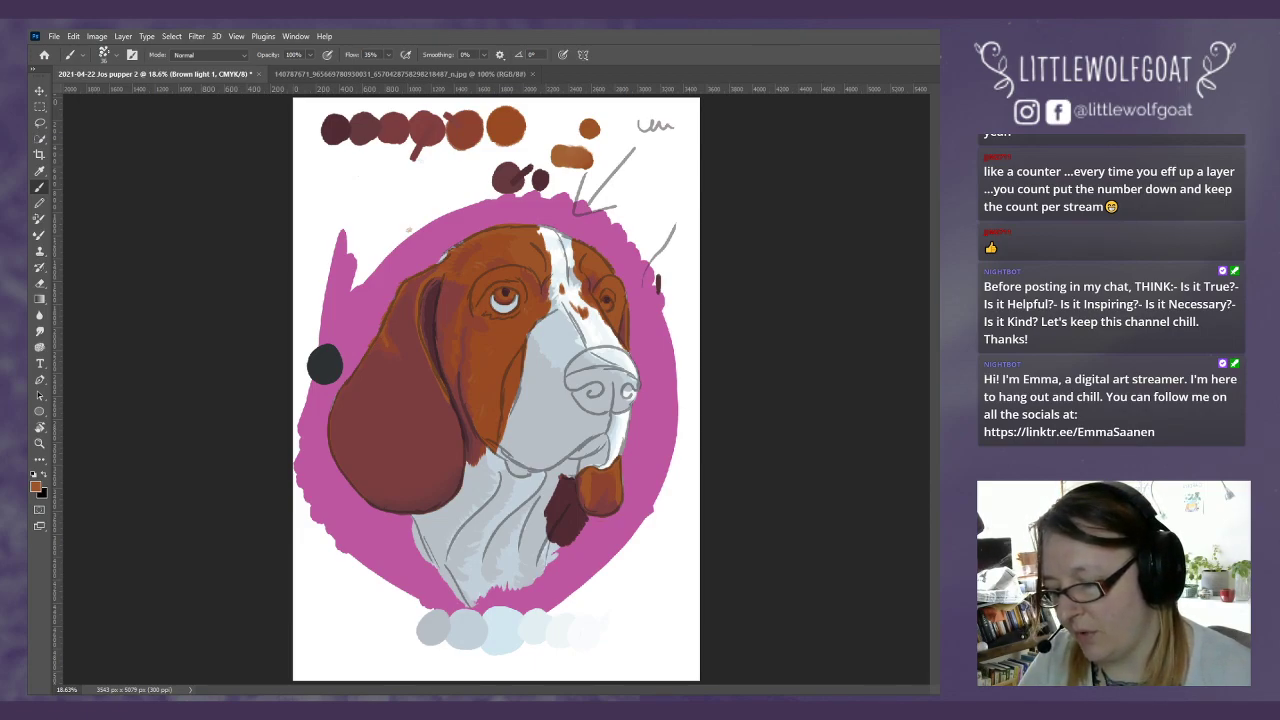
{"action": "key", "text": "ctrl+z"}
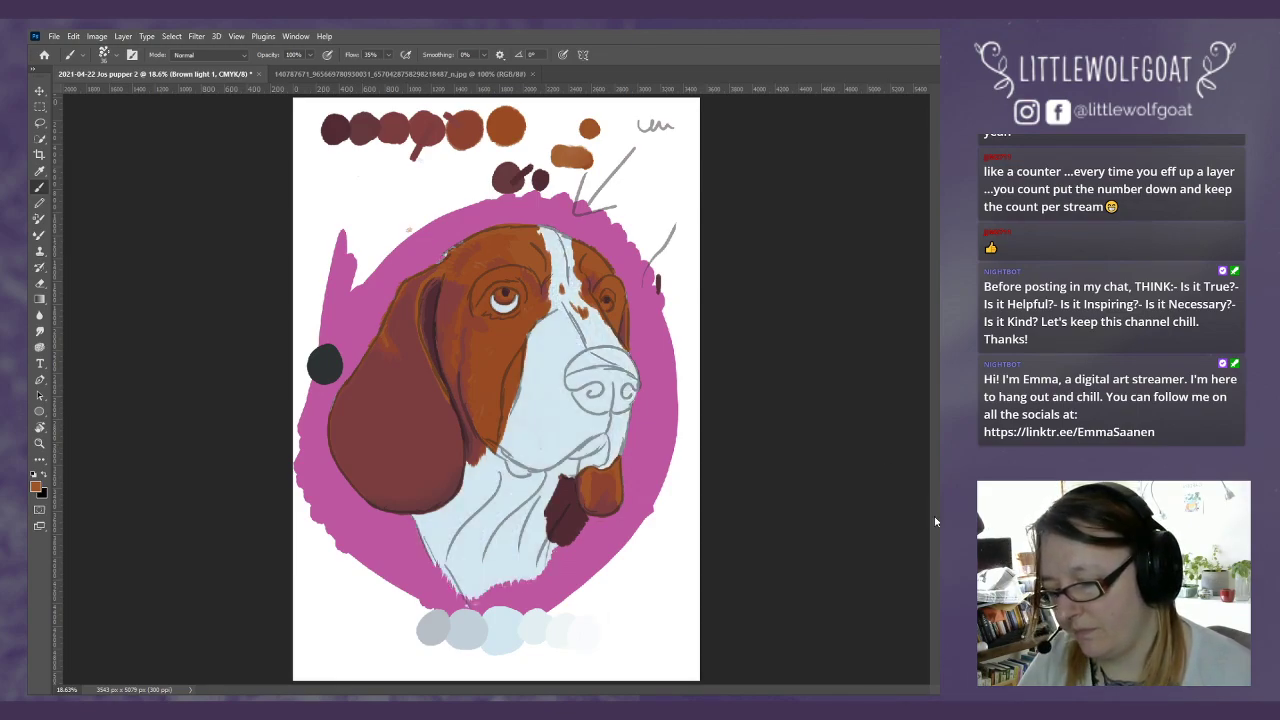
{"action": "key", "text": "ctrl+shift+z"}
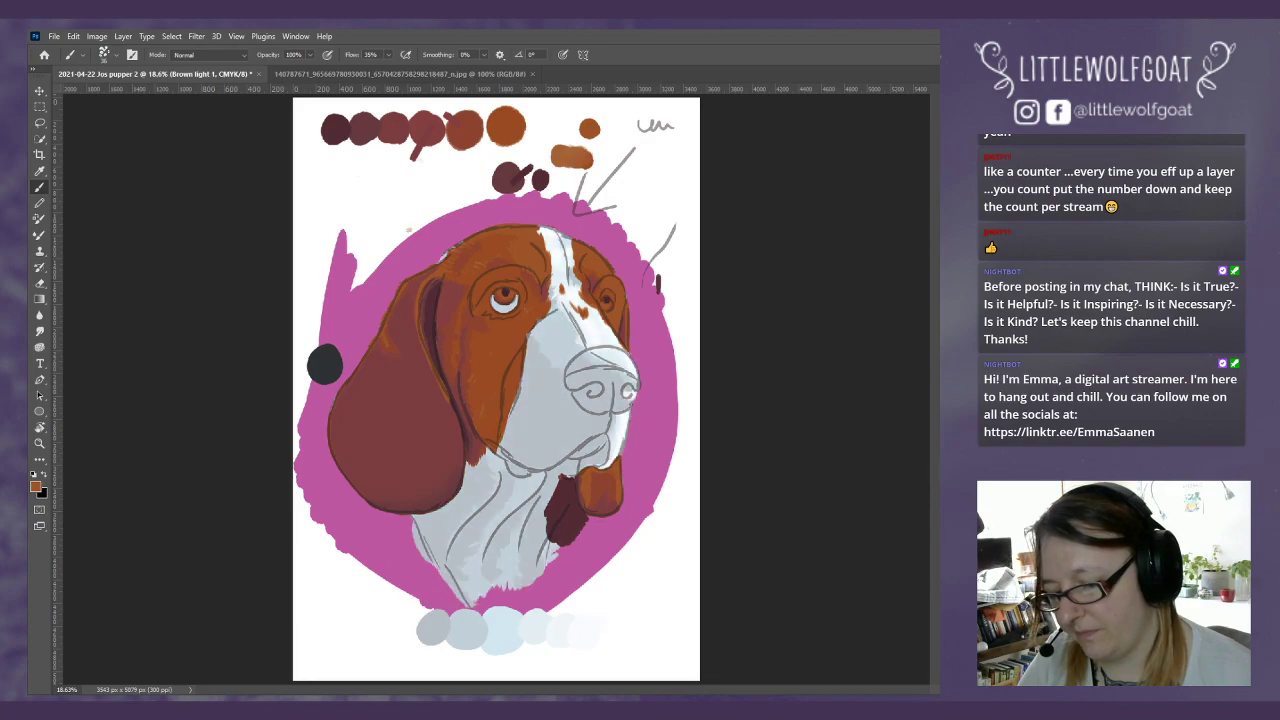
Step: Step through the layers from White layers to Colours, dismissing the group-painting error
{"action": "key", "text": "alt+bracketleft"}
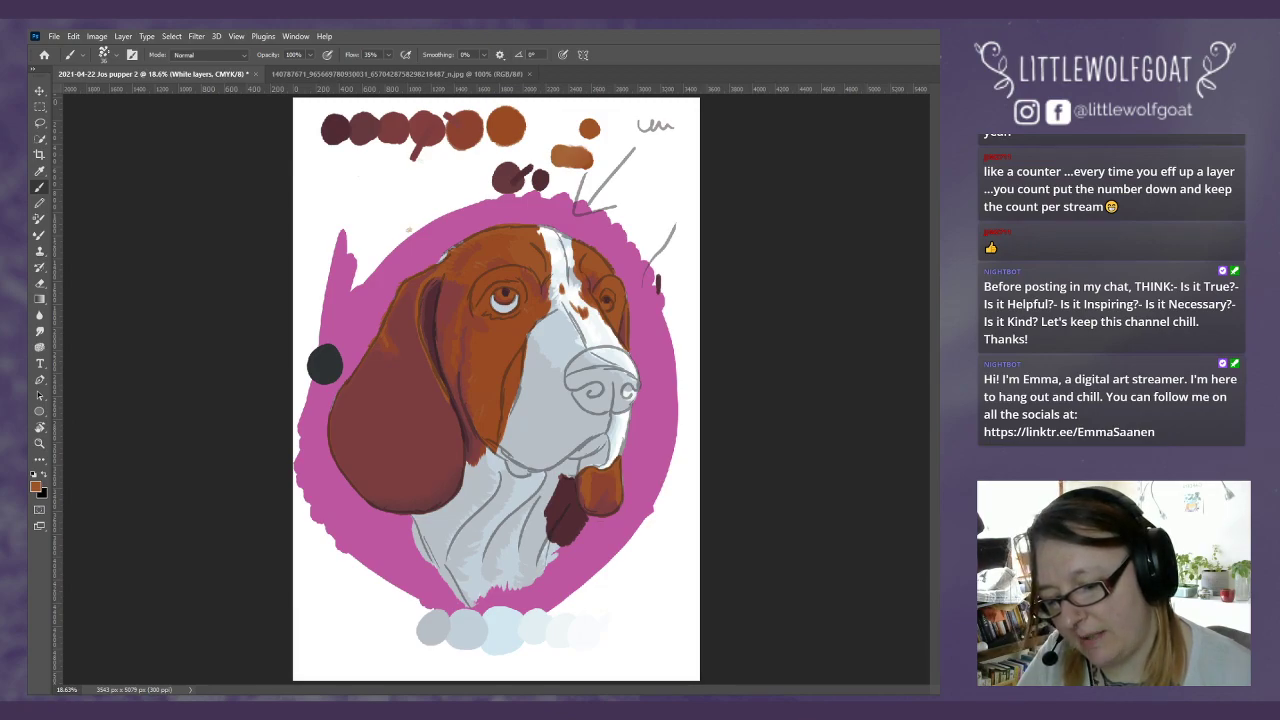
{"action": "left_click", "coordinate": [911, 538]}
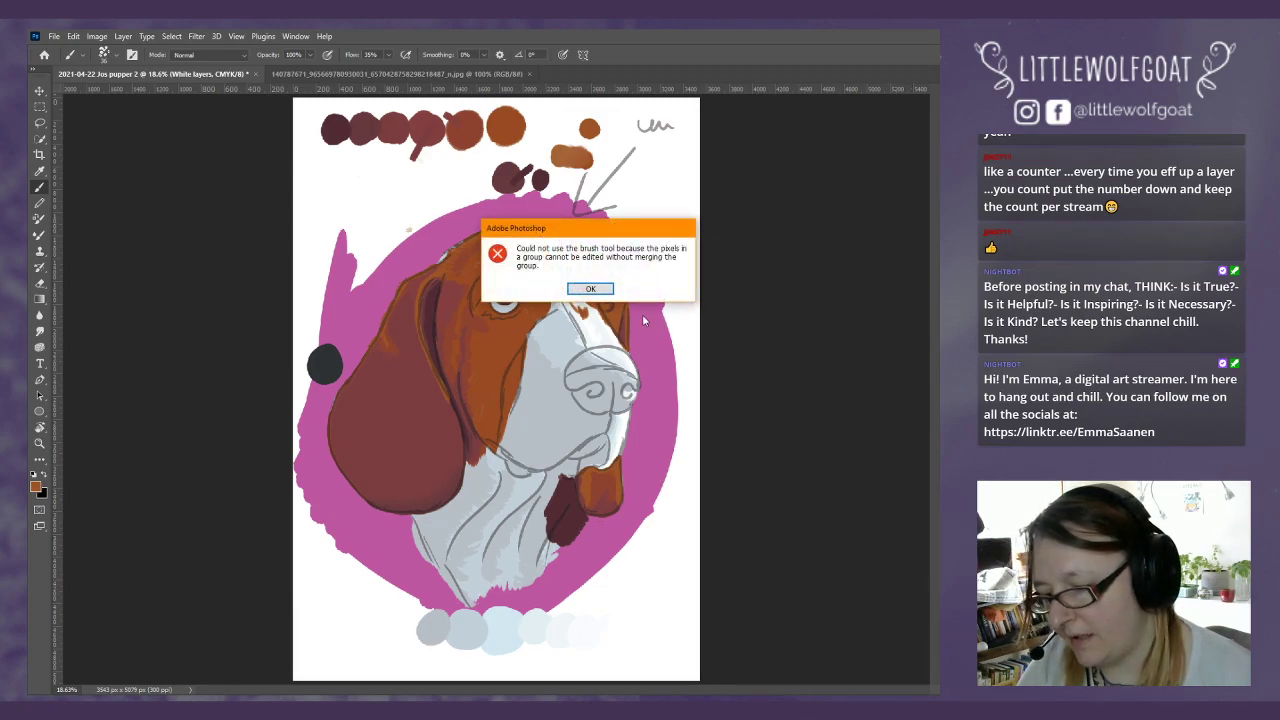
{"action": "left_click", "coordinate": [590, 288]}
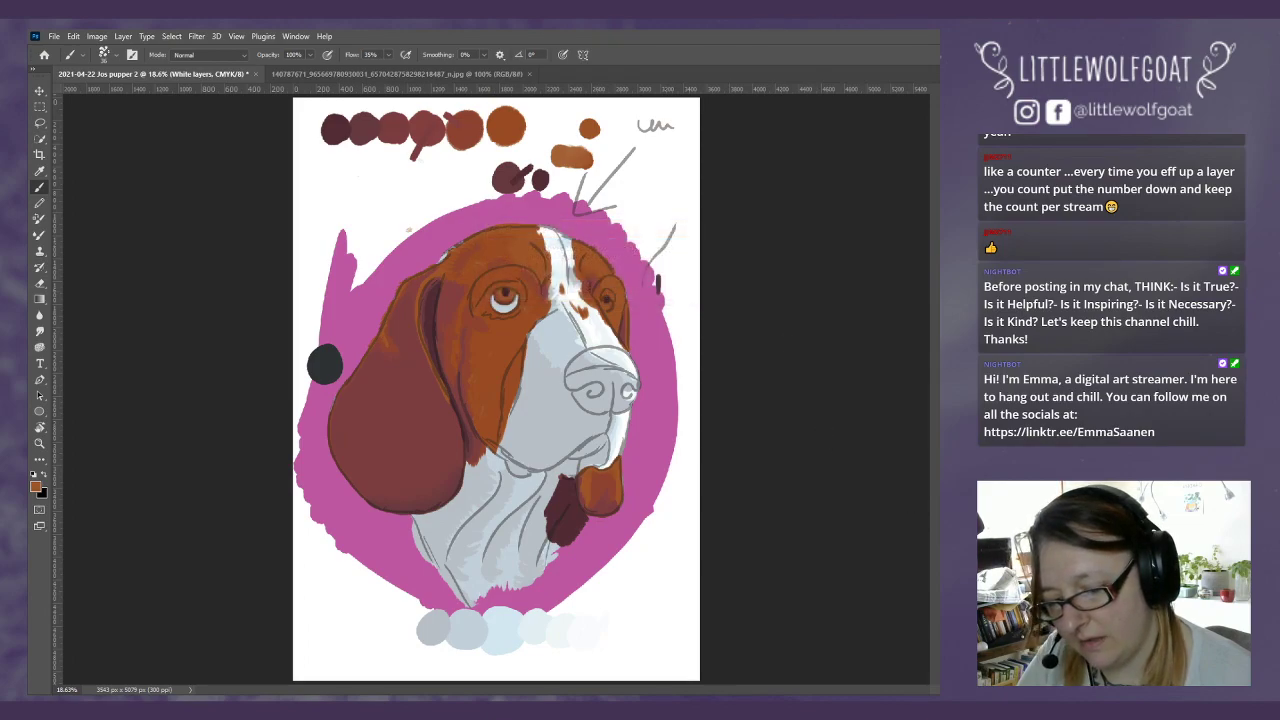
{"action": "key", "text": "alt+["}
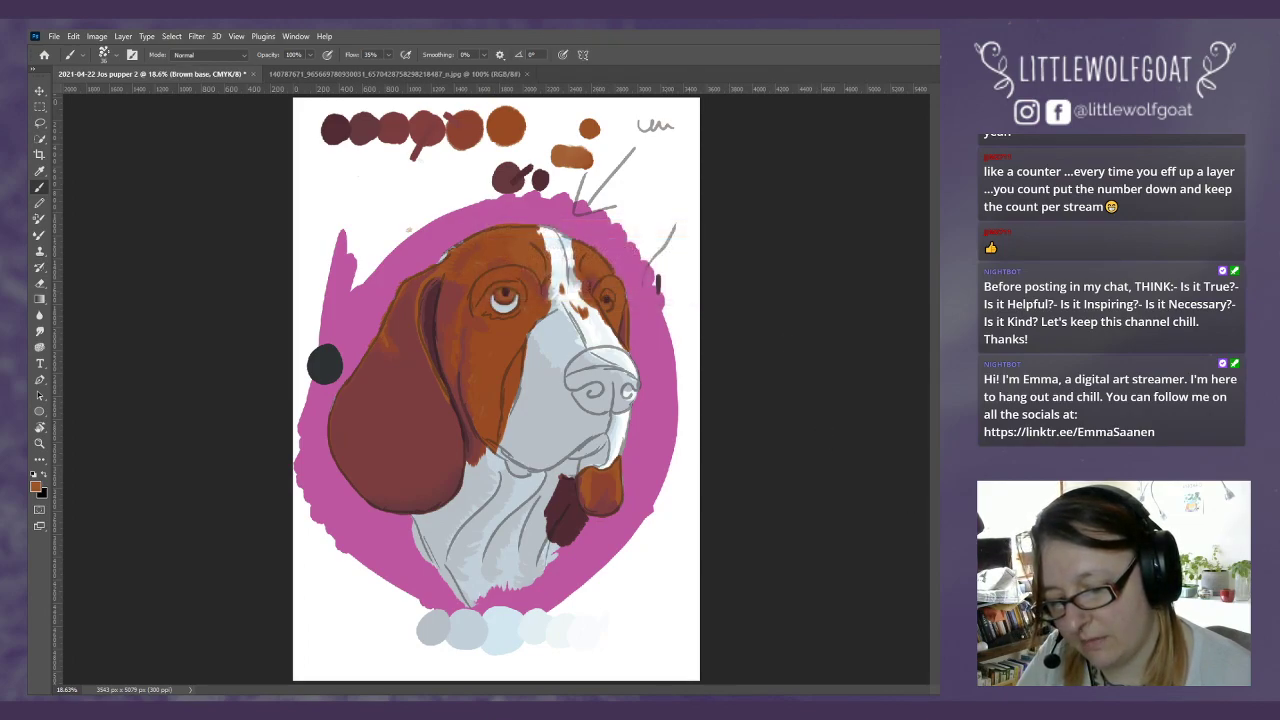
{"action": "key", "text": "alt+]"}
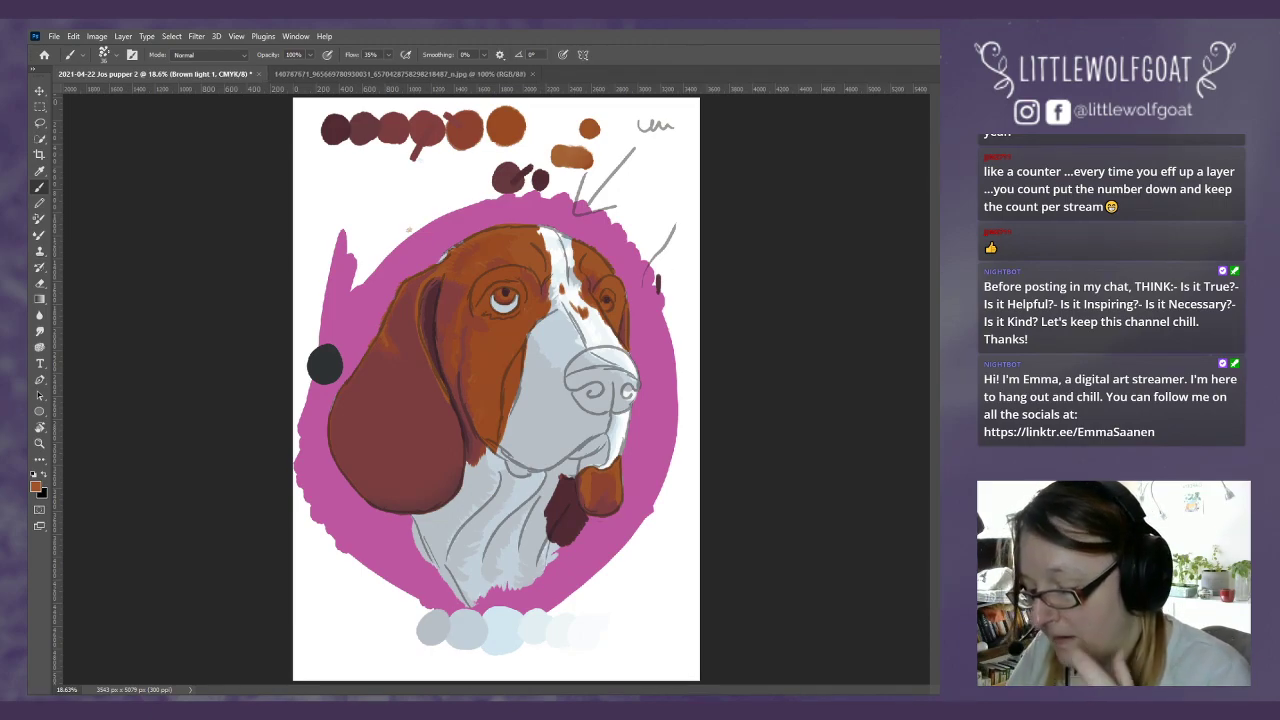
{"action": "key", "text": "alt+]"}
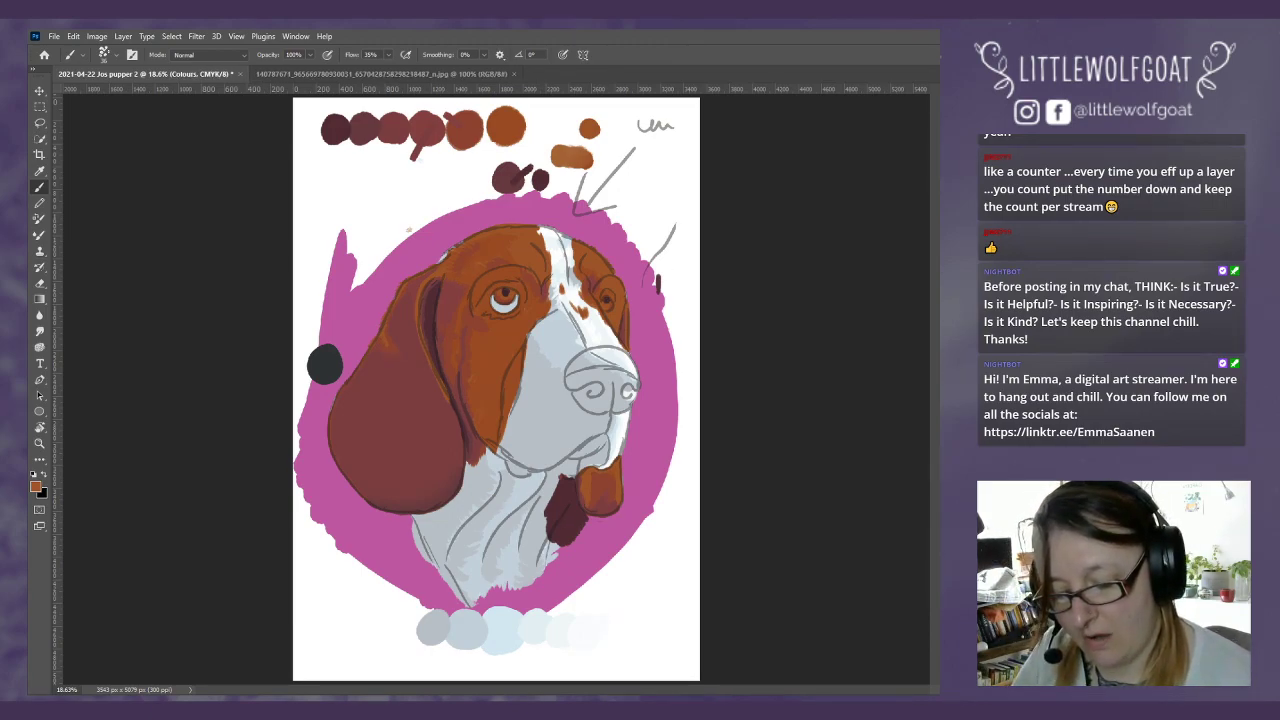
Step: Zoom in to 33.3% and erase the stray swatches above the dog
{"action": "left_click", "coordinate": [236, 36]}
{"action": "left_click", "coordinate": [252, 127]}
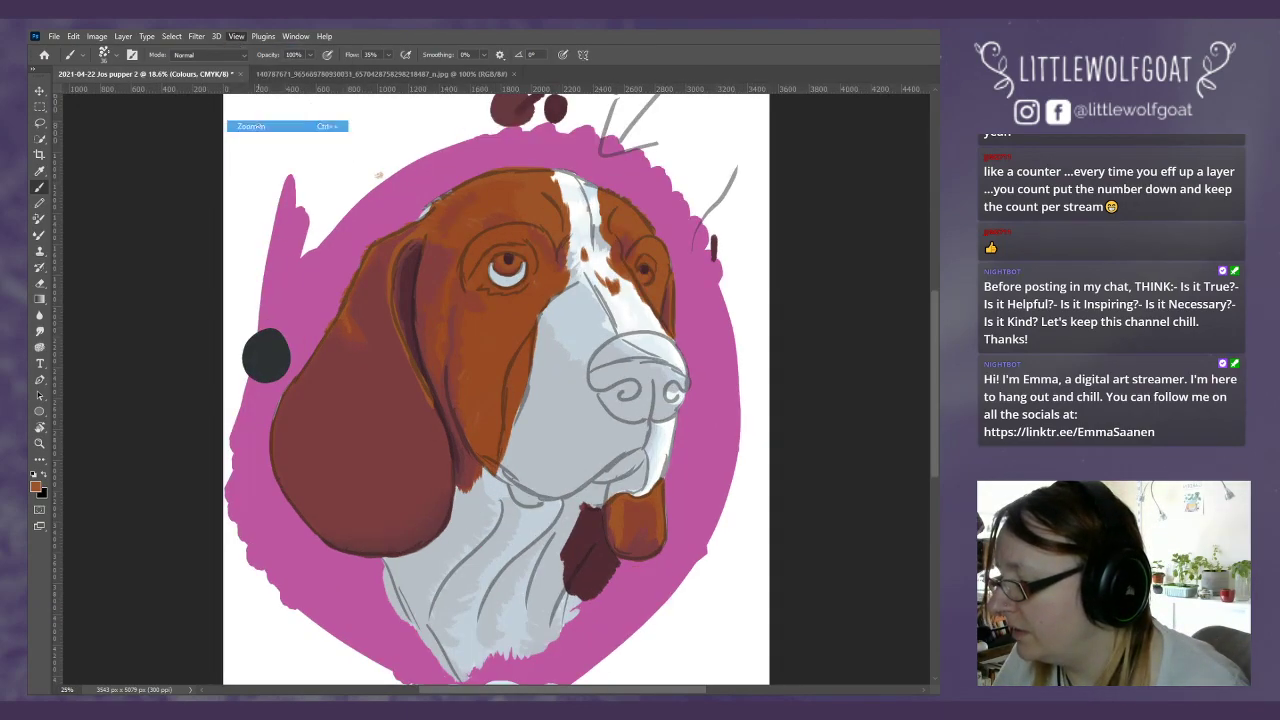
{"action": "left_click", "coordinate": [236, 36]}
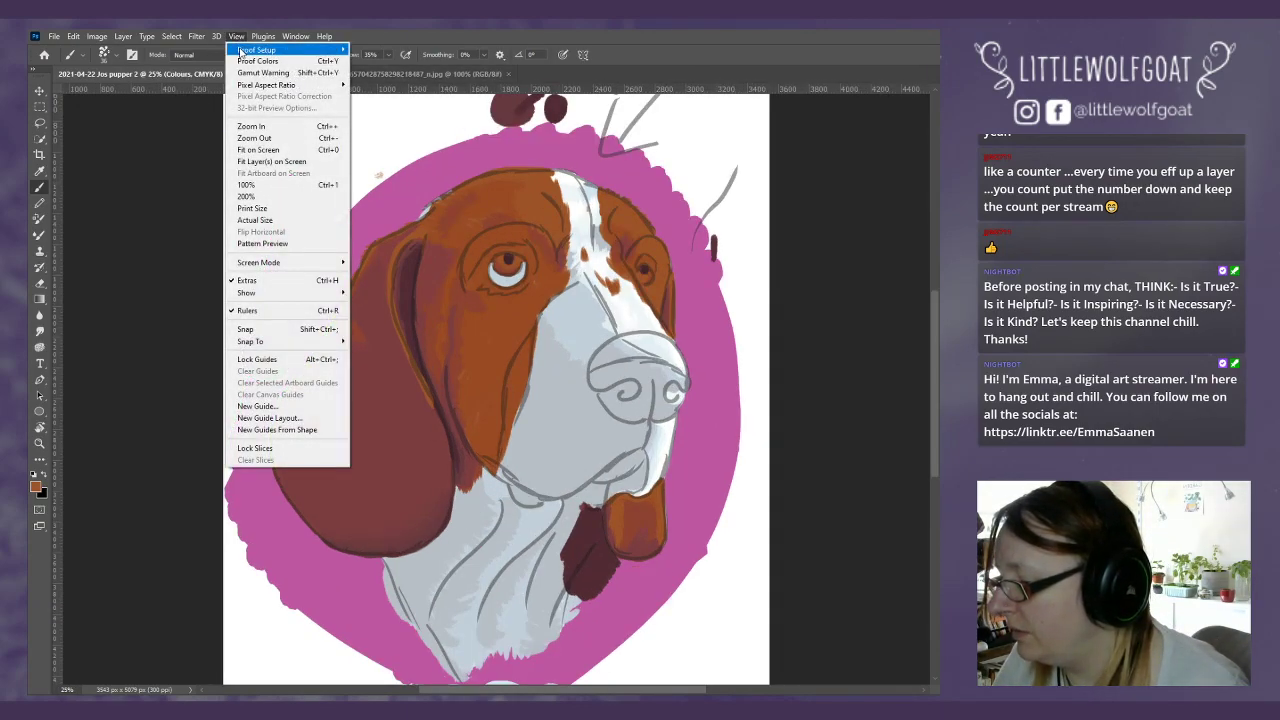
{"action": "left_click", "coordinate": [252, 127]}
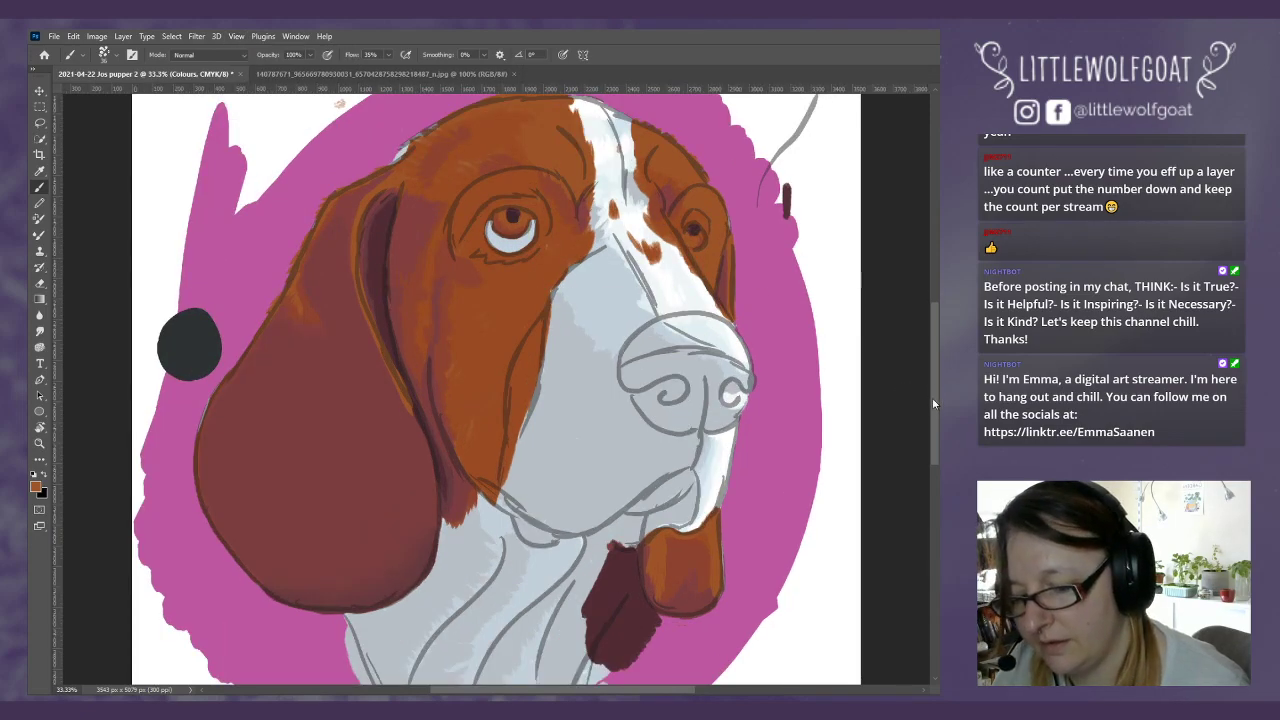
{"action": "left_click_drag", "start_coordinate": [932, 403], "coordinate": [932, 343]}
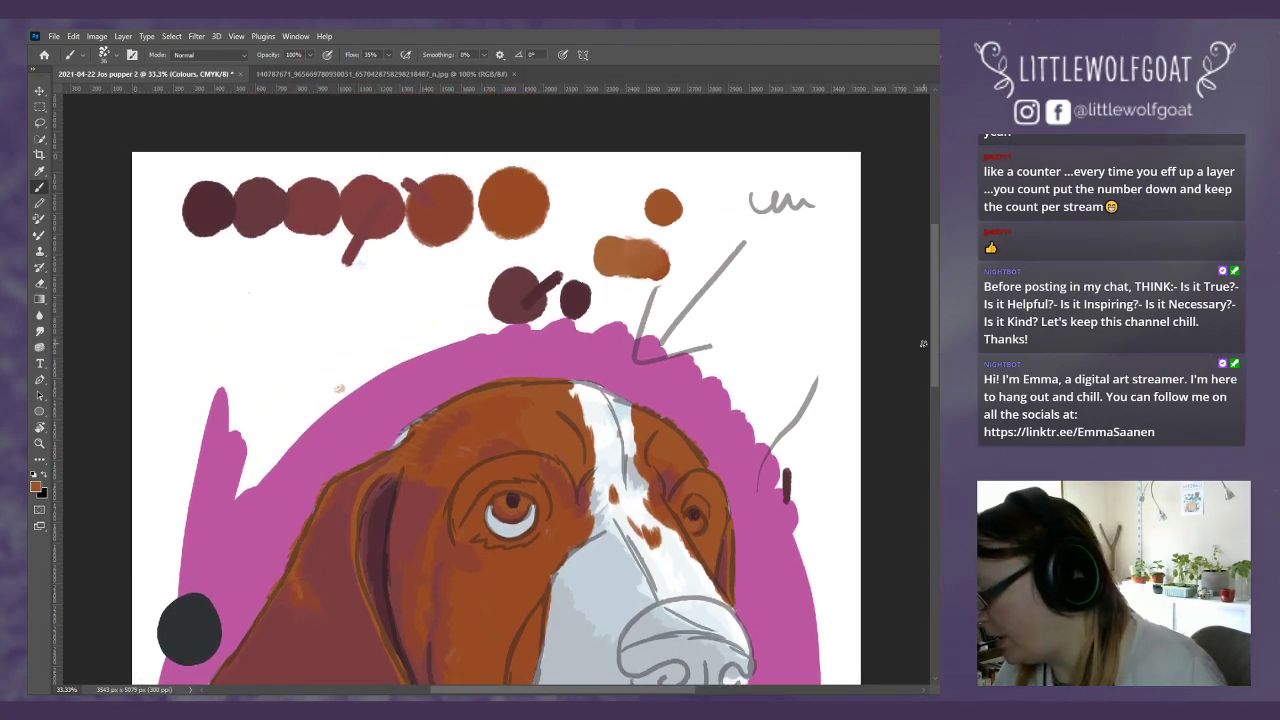
{"action": "left_click", "coordinate": [41, 286]}
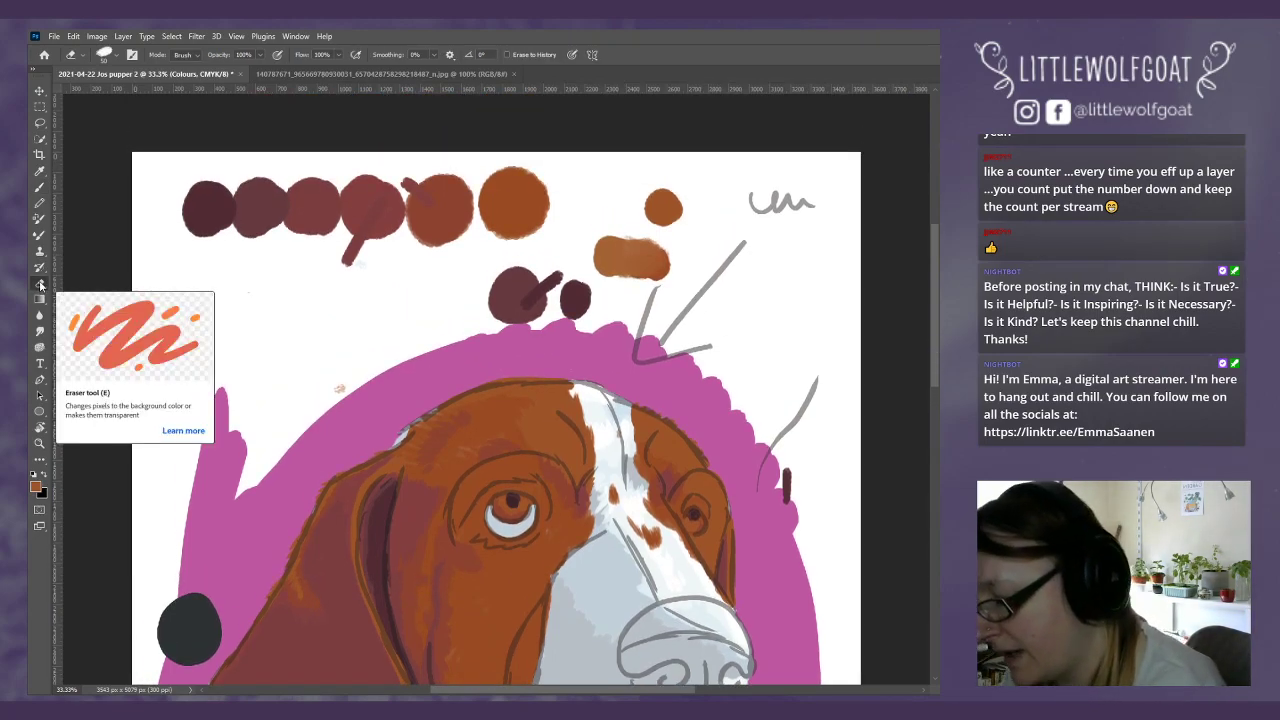
{"action": "mouse_move", "coordinate": [494, 305]}
{"action": "left_mouse_down"}
{"action": "mouse_move", "coordinate": [502, 285]}
{"action": "mouse_move", "coordinate": [512, 300]}
{"action": "mouse_move", "coordinate": [534, 274]}
{"action": "mouse_move", "coordinate": [545, 300]}
{"action": "mouse_move", "coordinate": [560, 285]}
{"action": "mouse_move", "coordinate": [572, 318]}
{"action": "mouse_move", "coordinate": [610, 258]}
{"action": "mouse_move", "coordinate": [590, 286]}
{"action": "mouse_move", "coordinate": [640, 248]}
{"action": "mouse_move", "coordinate": [655, 275]}
{"action": "mouse_move", "coordinate": [685, 210]}
{"action": "mouse_move", "coordinate": [665, 212]}
{"action": "mouse_move", "coordinate": [654, 184]}
{"action": "left_mouse_up"}
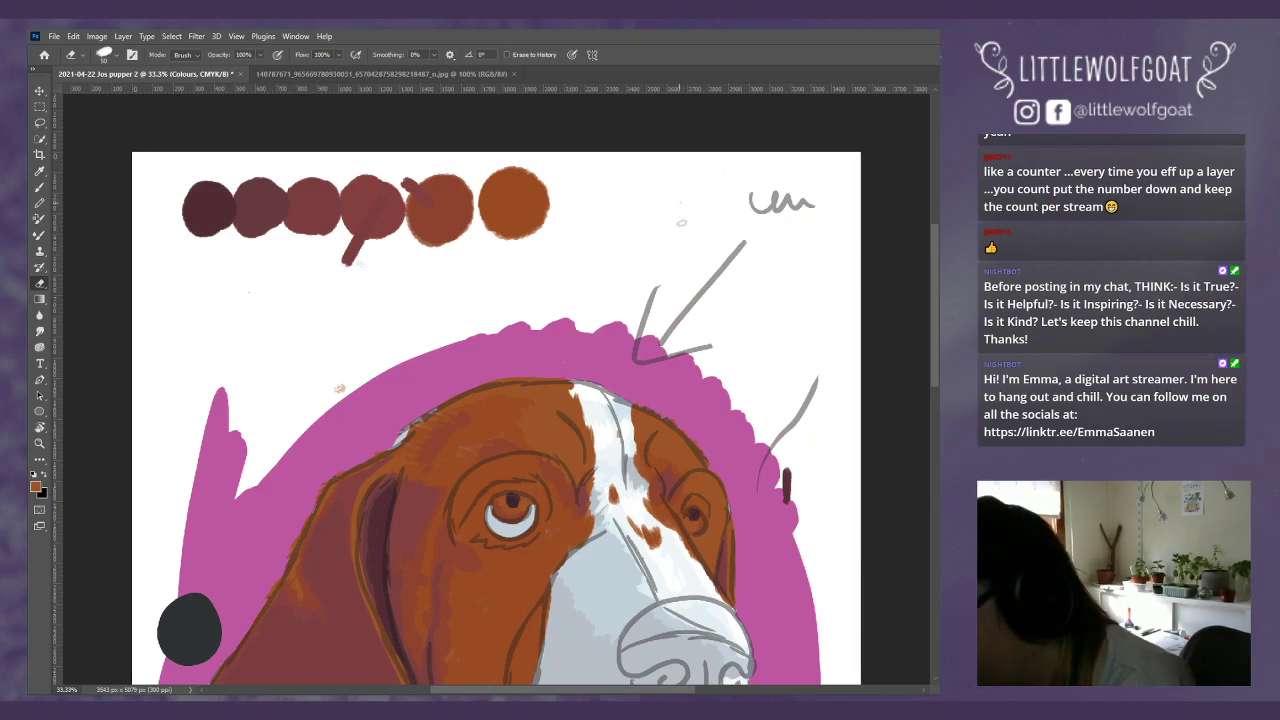
Step: Paint a new orange swatch beside the row and a brown swatch below it
{"action": "key", "text": "b"}
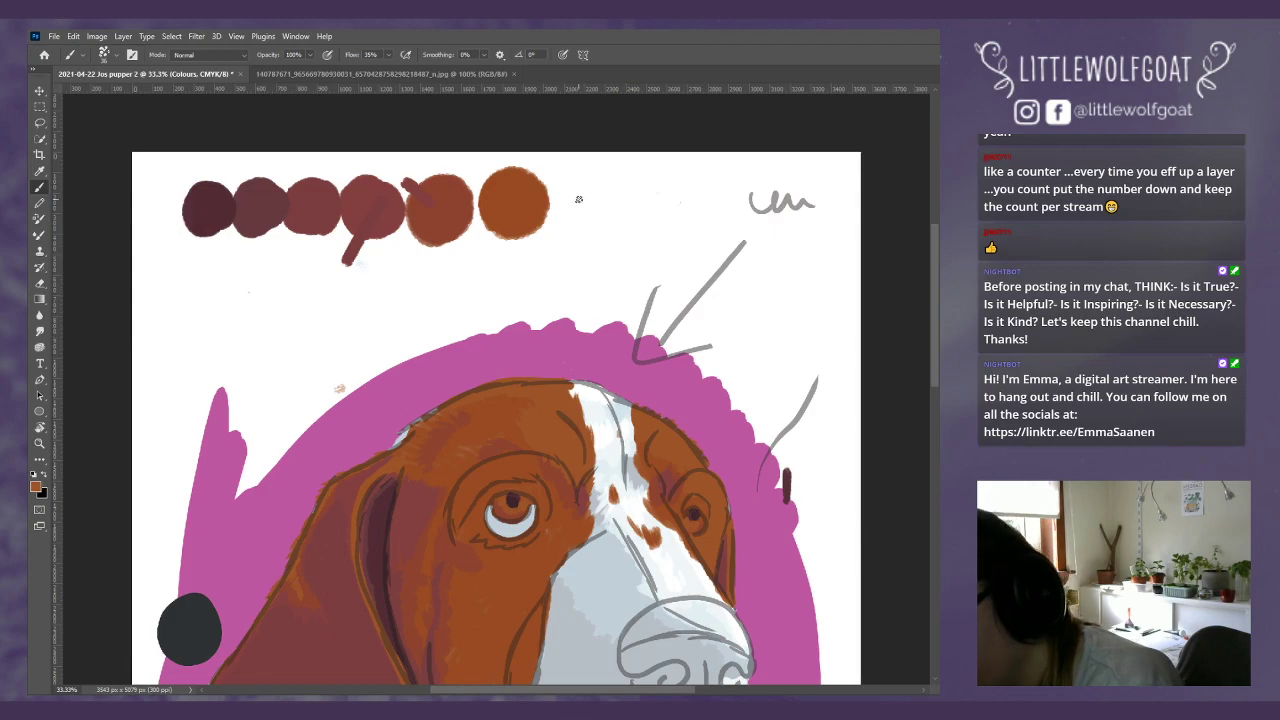
{"action": "mouse_move", "coordinate": [578, 199]}
{"action": "left_mouse_down"}
{"action": "mouse_move", "coordinate": [573, 230]}
{"action": "mouse_move", "coordinate": [570, 194]}
{"action": "mouse_move", "coordinate": [598, 211]}
{"action": "mouse_move", "coordinate": [594, 190]}
{"action": "mouse_move", "coordinate": [584, 223]}
{"action": "mouse_move", "coordinate": [602, 176]}
{"action": "mouse_move", "coordinate": [557, 205]}
{"action": "mouse_move", "coordinate": [582, 180]}
{"action": "mouse_move", "coordinate": [607, 200]}
{"action": "mouse_move", "coordinate": [563, 231]}
{"action": "left_mouse_up"}
{"action": "mouse_move", "coordinate": [582, 176]}
{"action": "left_mouse_down"}
{"action": "mouse_move", "coordinate": [614, 200]}
{"action": "mouse_move", "coordinate": [605, 226]}
{"action": "left_mouse_up"}
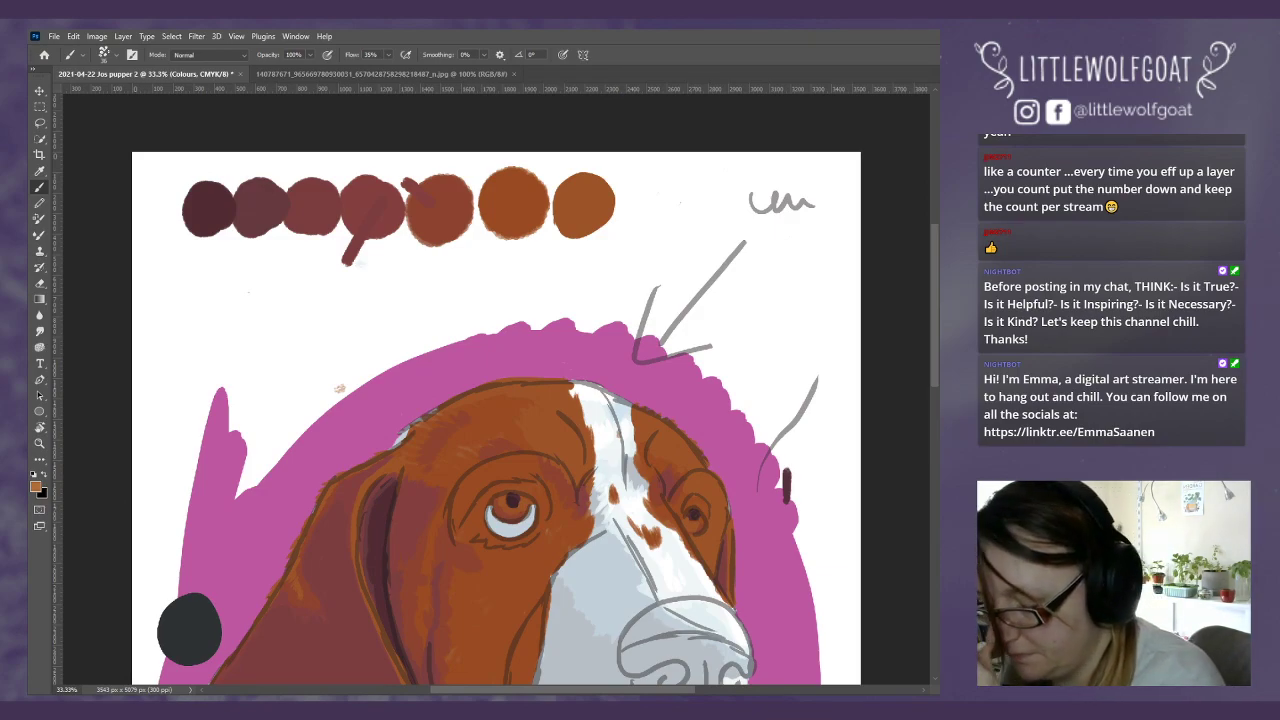
{"action": "mouse_move", "coordinate": [700, 256]}
{"action": "left_mouse_down"}
{"action": "mouse_move", "coordinate": [700, 288]}
{"action": "mouse_move", "coordinate": [682, 285]}
{"action": "mouse_move", "coordinate": [685, 272]}
{"action": "mouse_move", "coordinate": [697, 286]}
{"action": "mouse_move", "coordinate": [673, 281]}
{"action": "mouse_move", "coordinate": [691, 256]}
{"action": "mouse_move", "coordinate": [705, 263]}
{"action": "mouse_move", "coordinate": [699, 290]}
{"action": "mouse_move", "coordinate": [707, 280]}
{"action": "mouse_move", "coordinate": [666, 282]}
{"action": "mouse_move", "coordinate": [698, 257]}
{"action": "mouse_move", "coordinate": [694, 293]}
{"action": "mouse_move", "coordinate": [673, 289]}
{"action": "mouse_move", "coordinate": [687, 259]}
{"action": "mouse_move", "coordinate": [713, 279]}
{"action": "left_mouse_up"}
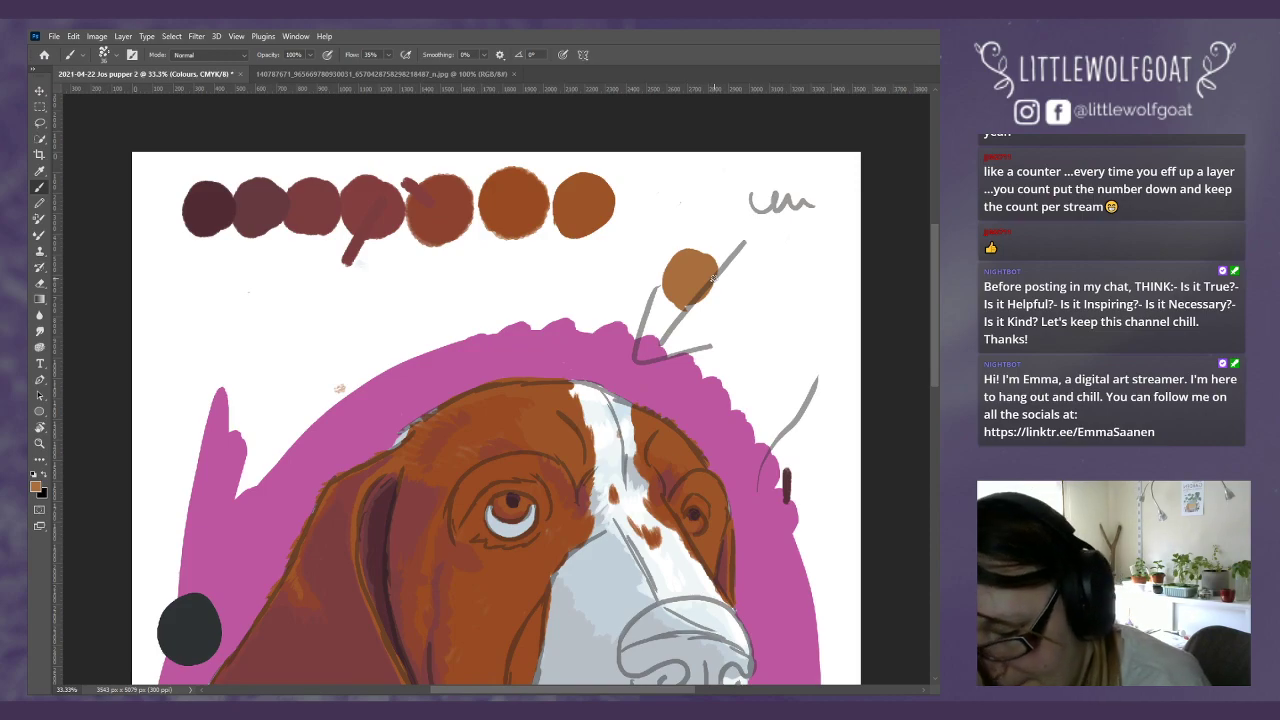
{"action": "key", "text": "alt+bracketleft"}
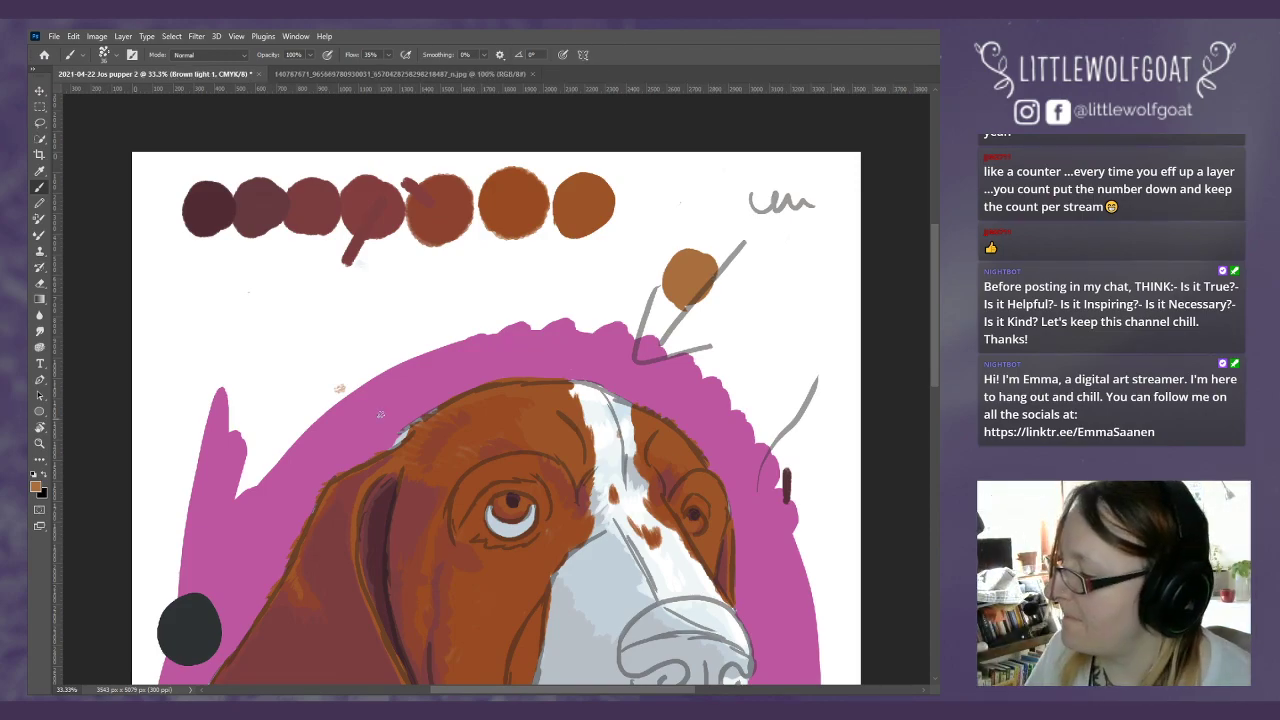
{"action": "left_click", "coordinate": [123, 36]}
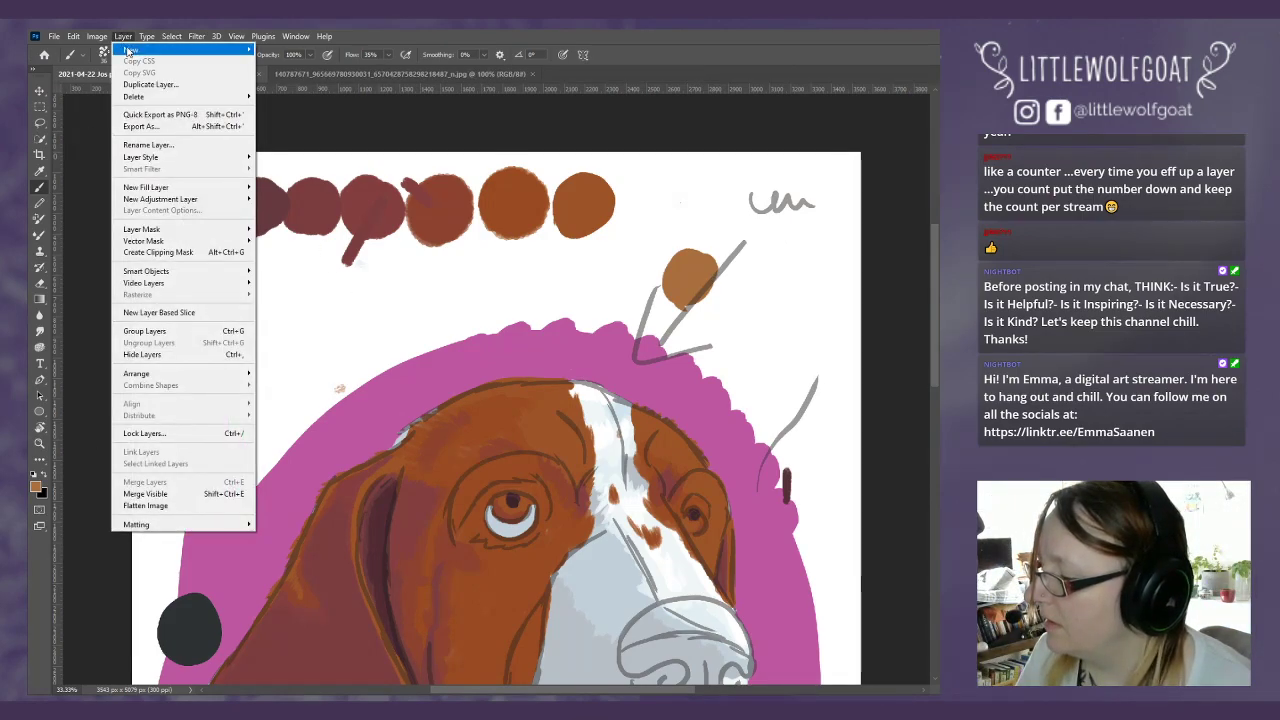
Step: Create a new blank layer named 'Brown light 2'
{"action": "mouse_move", "coordinate": [200, 49]}
{"action": "left_click", "coordinate": [284, 52]}
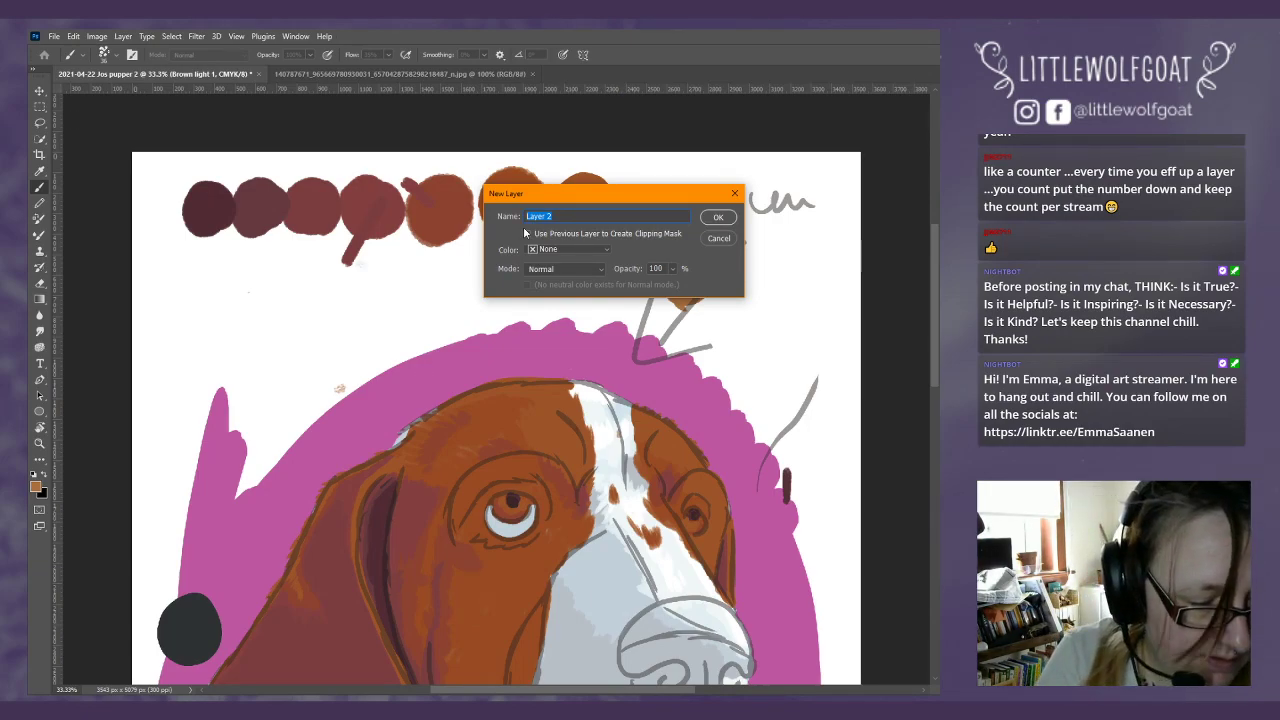
{"action": "type", "text": "Brow"}
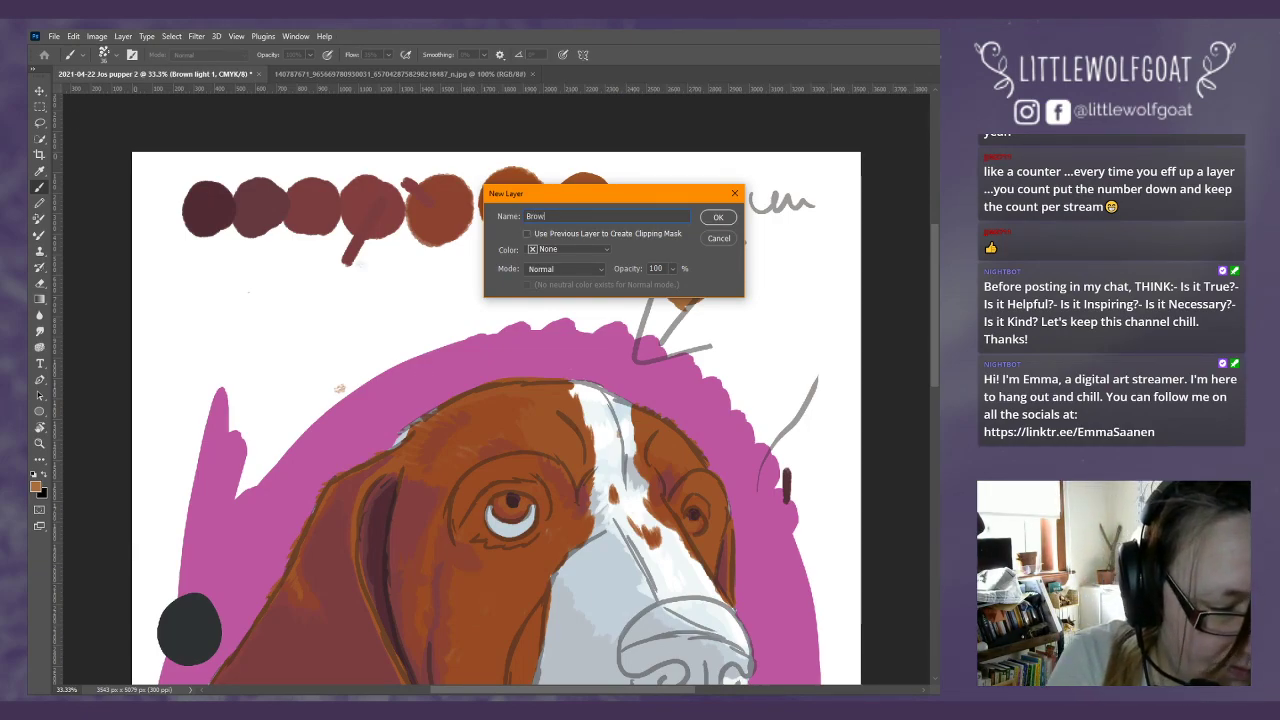
{"action": "type", "text": "n light 2"}
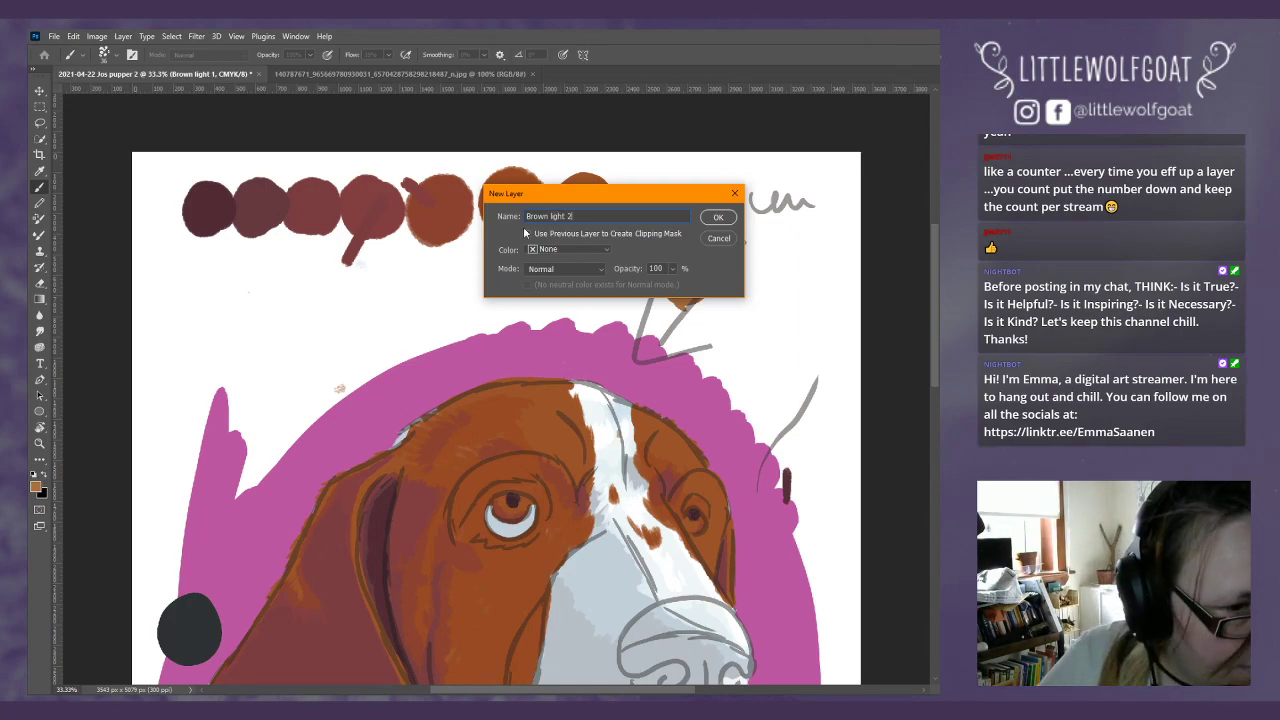
{"action": "key", "text": "Return"}
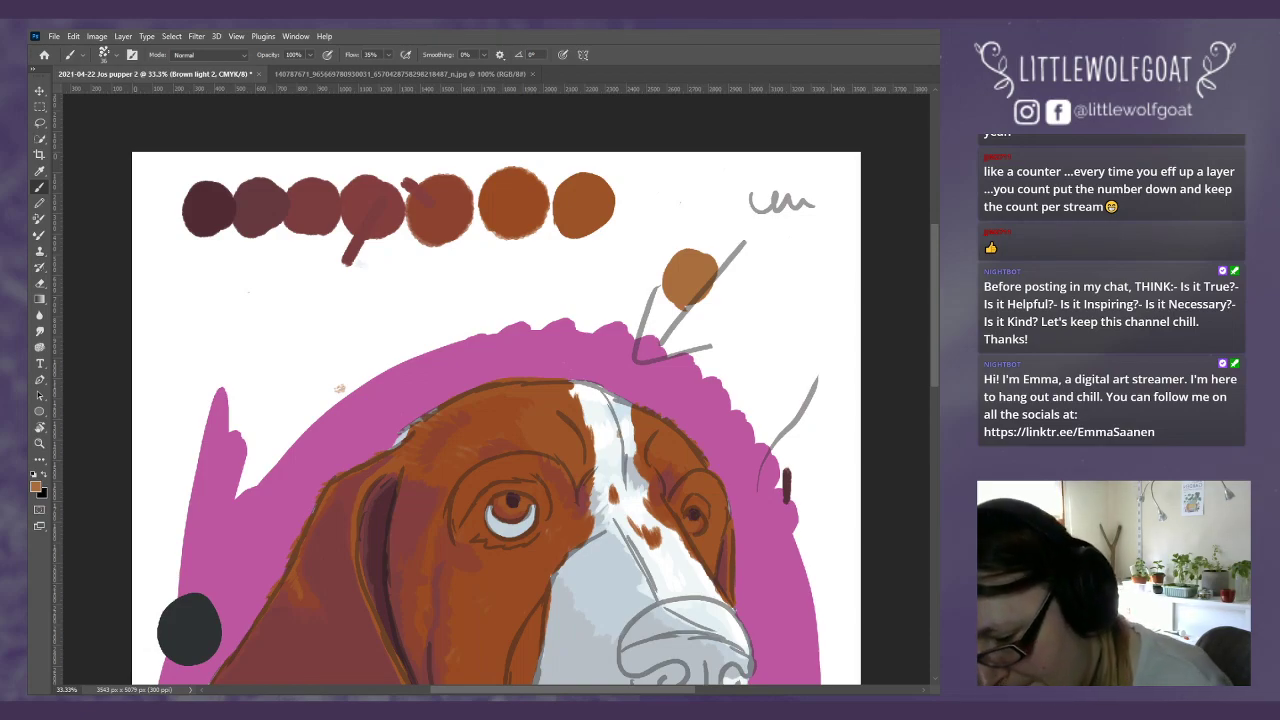
Step: Undo the trial light brown stroke across the face and select the Colours layer
{"action": "scroll", "coordinate": [931, 395], "scroll_direction": "down", "scroll_amount": 3}
{"action": "scroll", "coordinate": [931, 402], "scroll_direction": "down", "scroll_amount": 1}
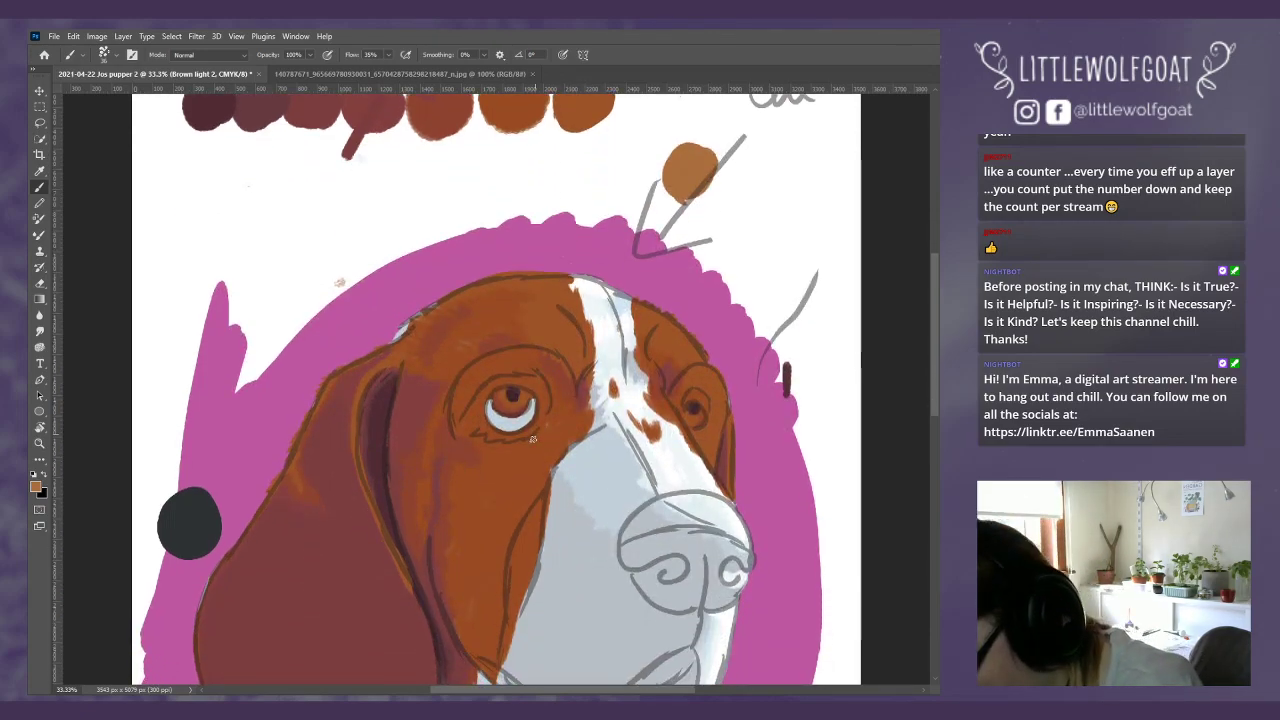
{"action": "mouse_move", "coordinate": [522, 457]}
{"action": "left_mouse_down"}
{"action": "mouse_move", "coordinate": [618, 365]}
{"action": "mouse_move", "coordinate": [695, 316]}
{"action": "left_mouse_up"}
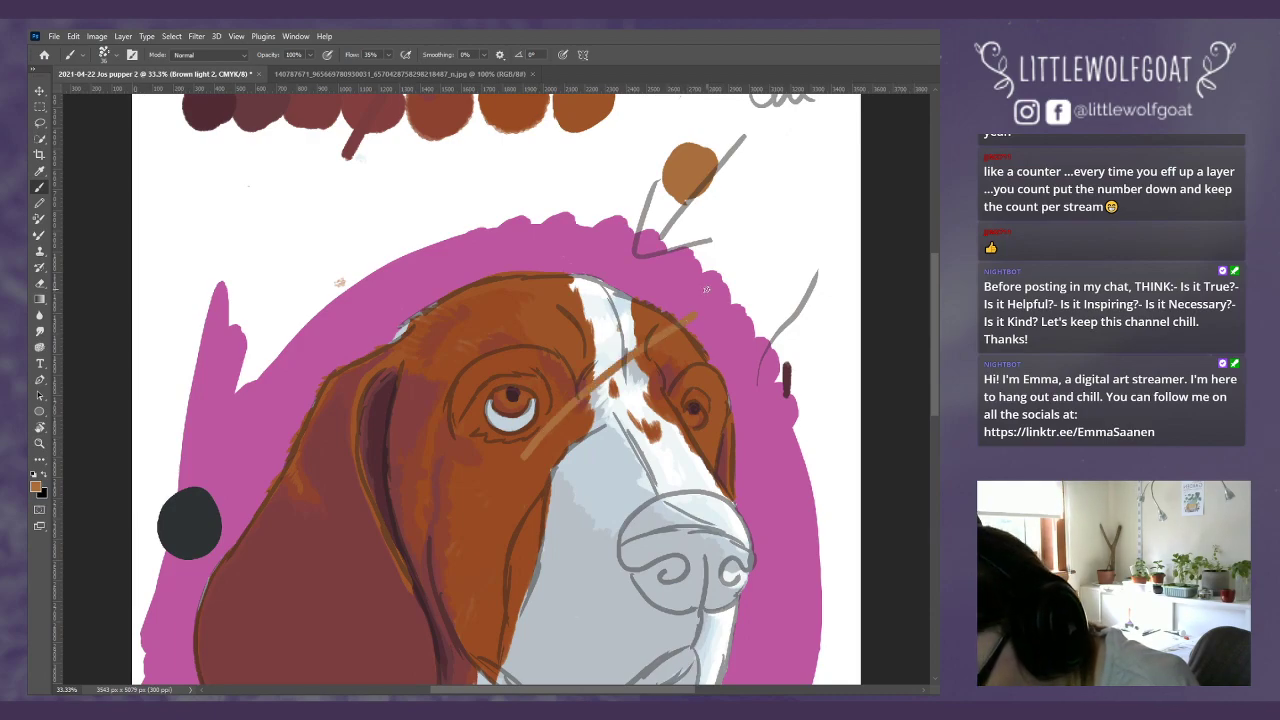
{"action": "left_click", "coordinate": [73, 36]}
{"action": "left_click", "coordinate": [84, 50]}
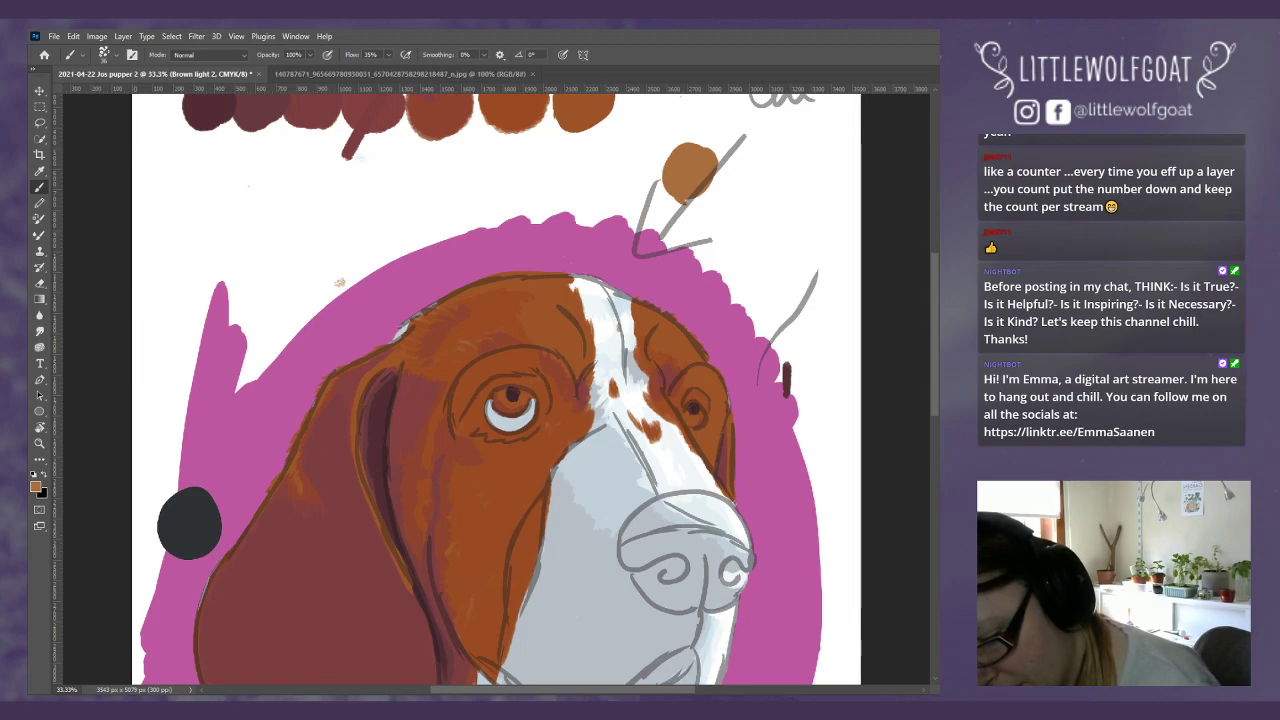
{"action": "key", "text": "ctrl+e"}
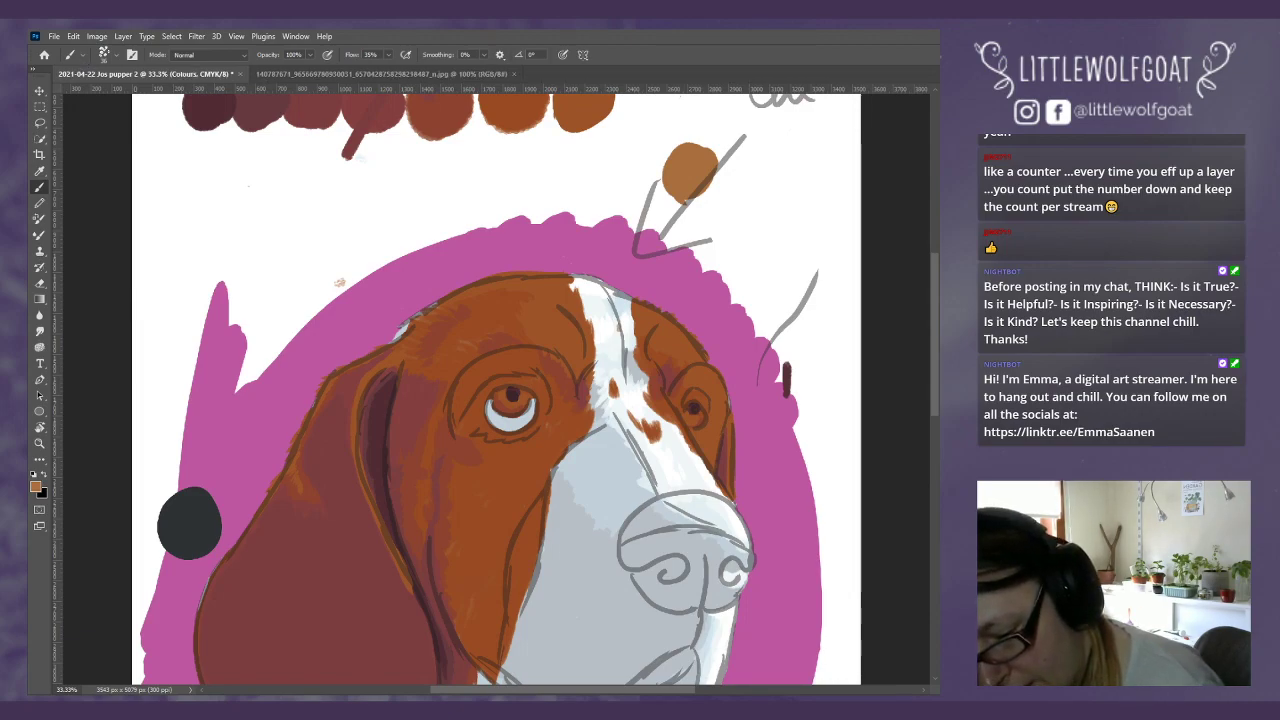
{"action": "left_click_drag", "start_coordinate": [932, 375], "coordinate": [922, 305]}
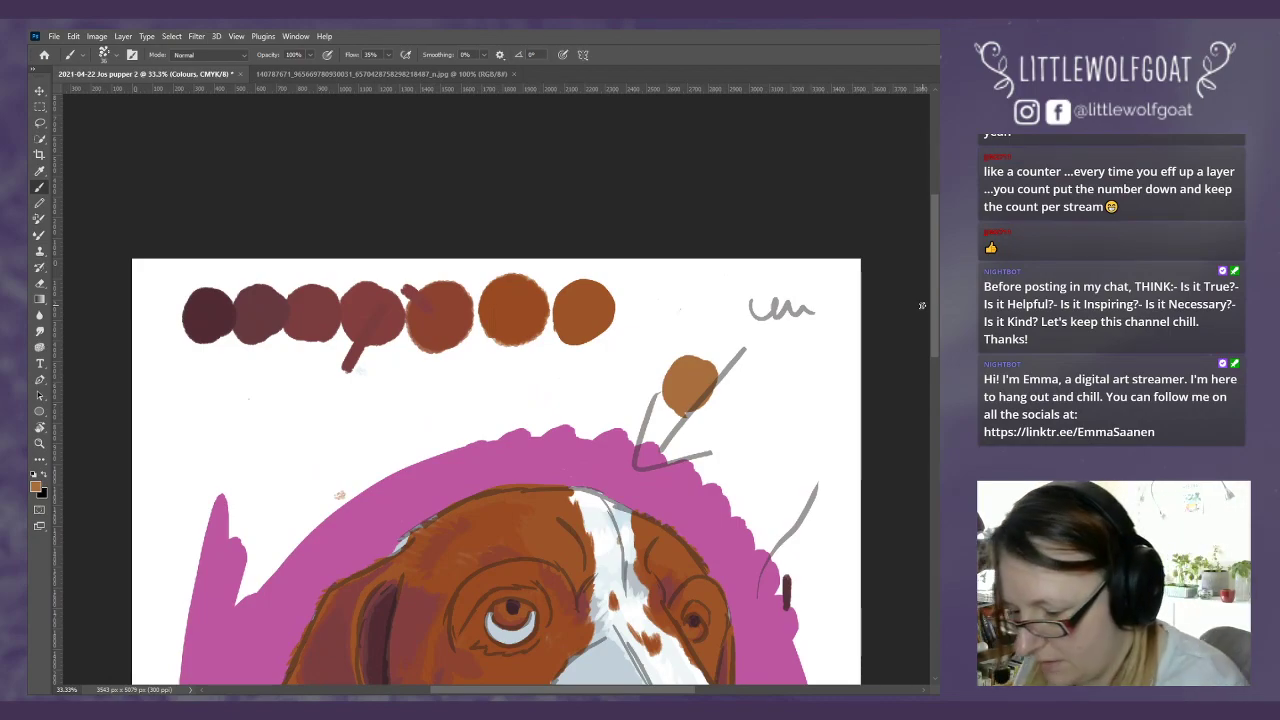
Step: Sample the orange swatch, paint and smudge a darker brown blob, then add a small orange dab
{"action": "left_click", "coordinate": [40, 171]}
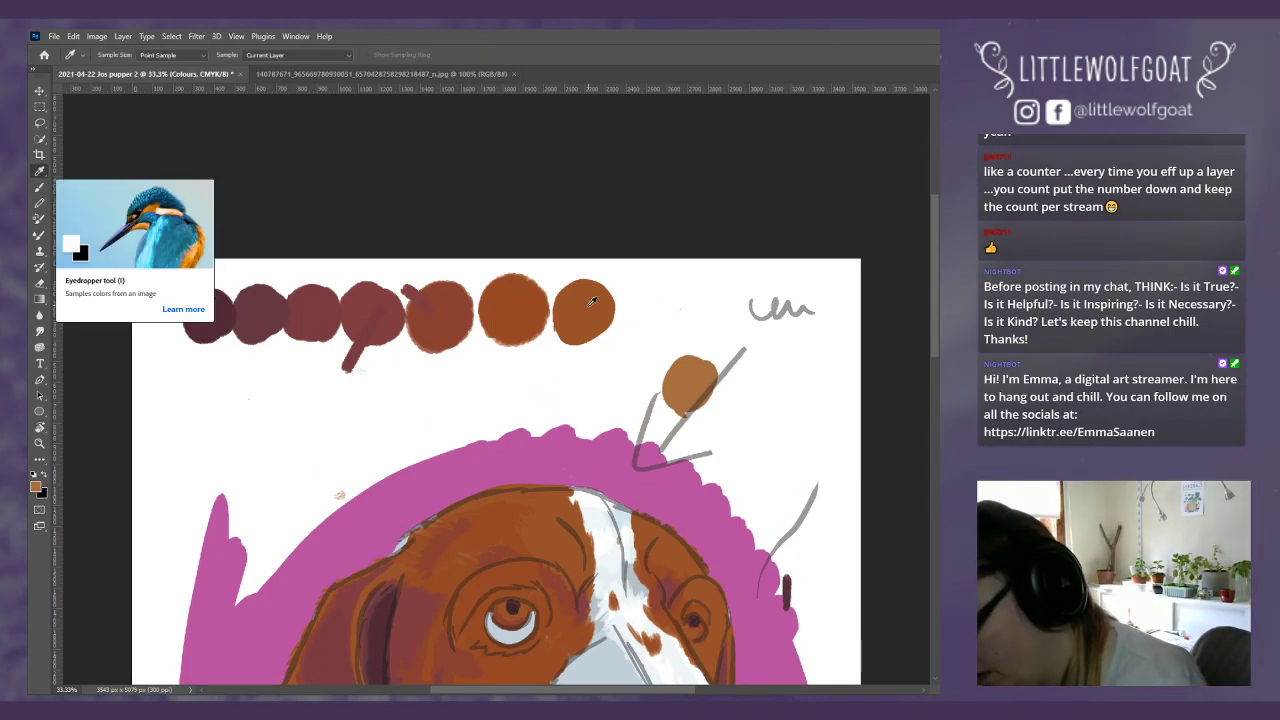
{"action": "left_click", "coordinate": [40, 189]}
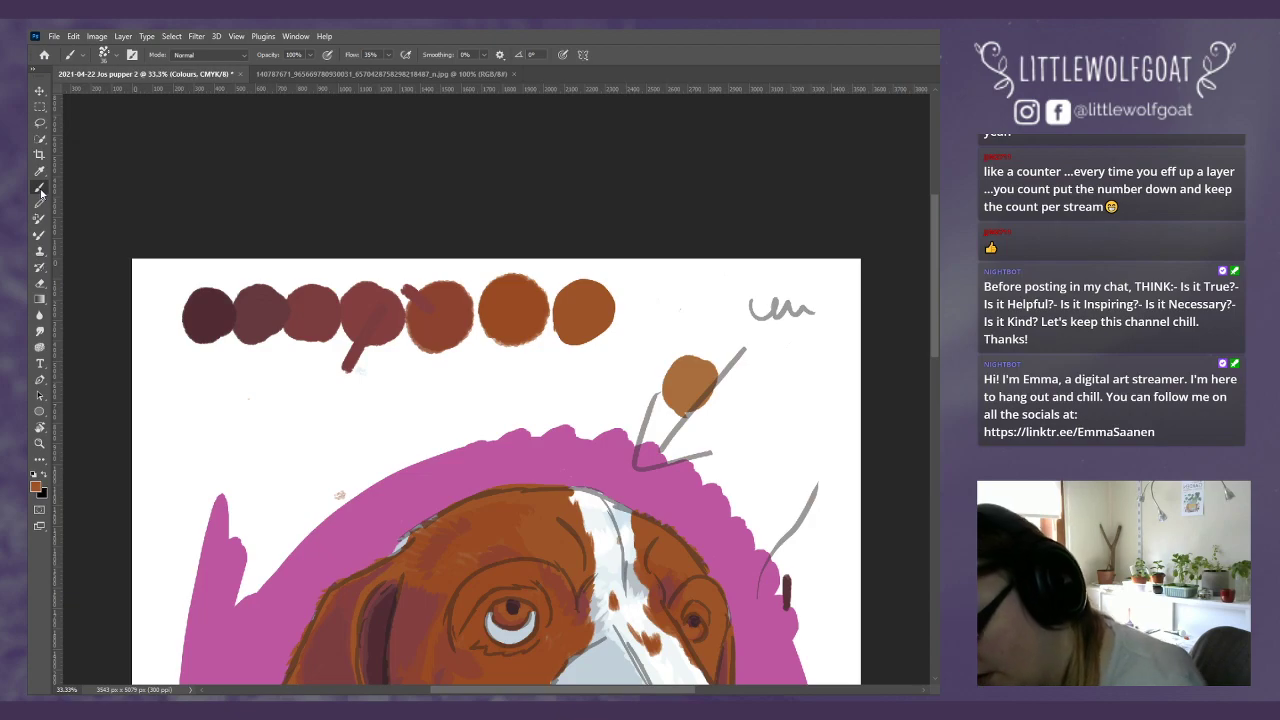
{"action": "mouse_move", "coordinate": [730, 381]}
{"action": "left_mouse_down"}
{"action": "mouse_move", "coordinate": [718, 410]}
{"action": "mouse_move", "coordinate": [738, 395]}
{"action": "mouse_move", "coordinate": [712, 408]}
{"action": "mouse_move", "coordinate": [734, 418]}
{"action": "mouse_move", "coordinate": [752, 386]}
{"action": "mouse_move", "coordinate": [747, 403]}
{"action": "left_mouse_up"}
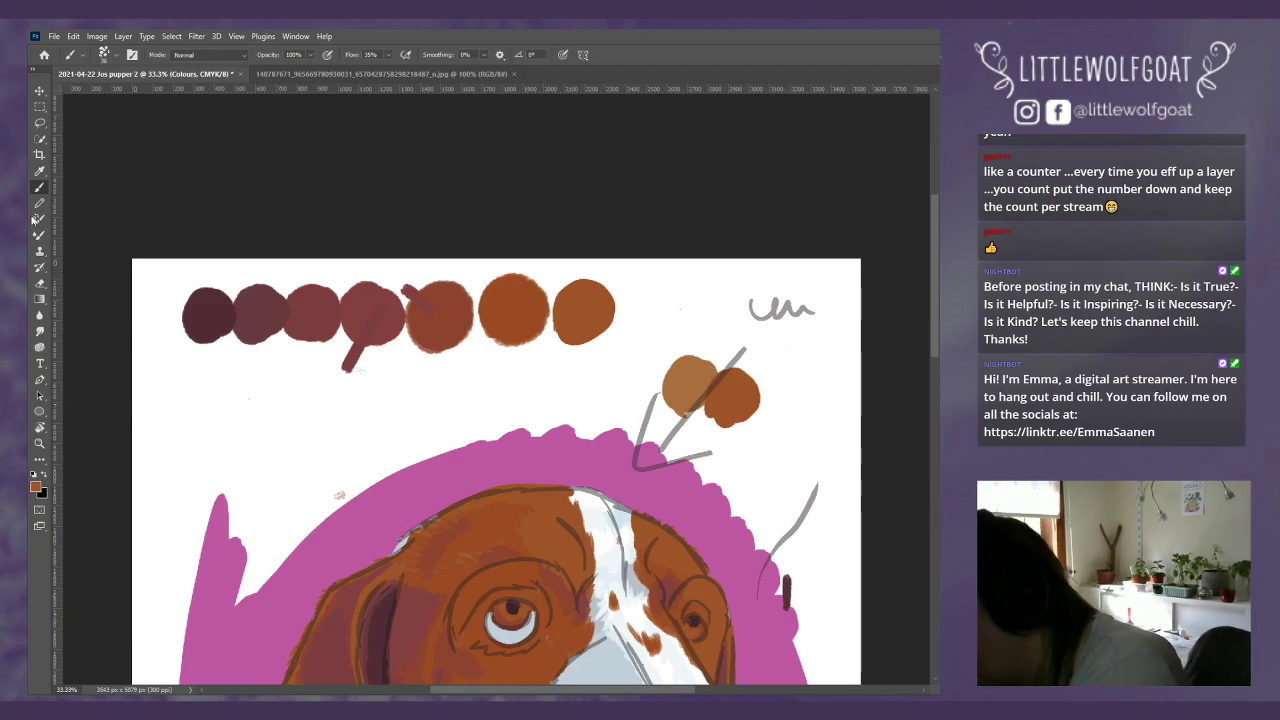
{"action": "left_click", "coordinate": [40, 331]}
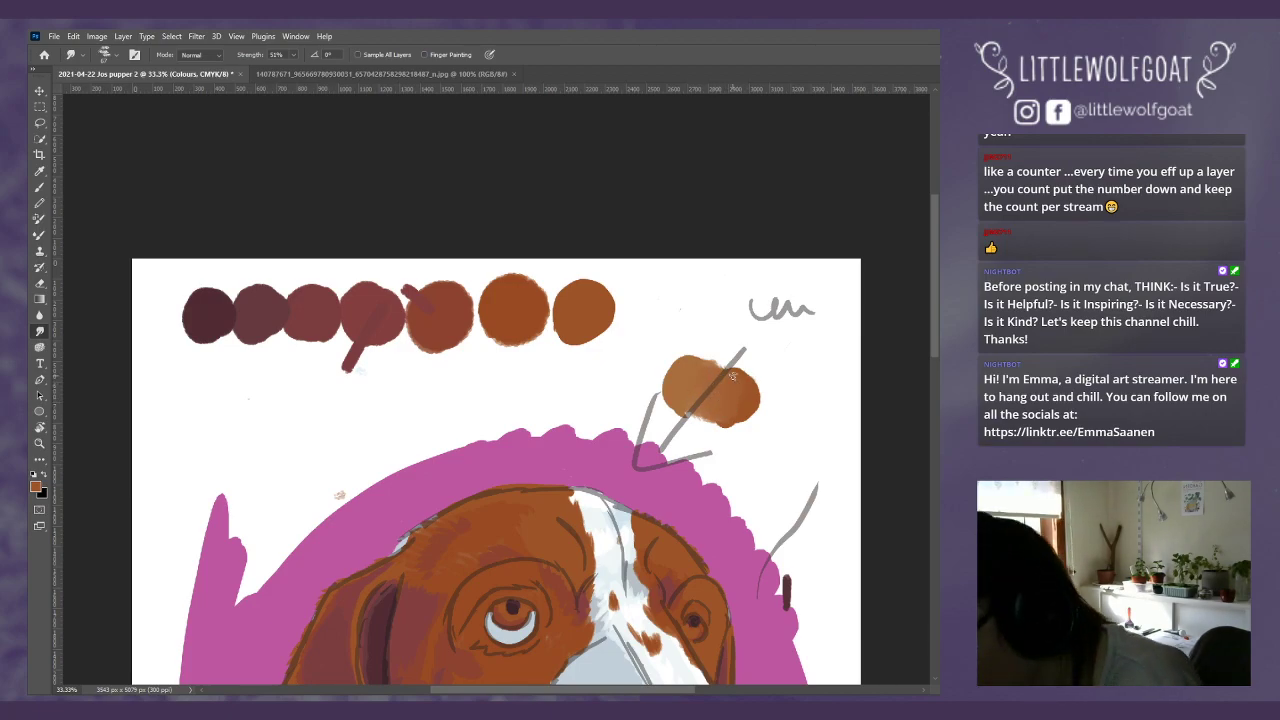
{"action": "left_click", "coordinate": [39, 171]}
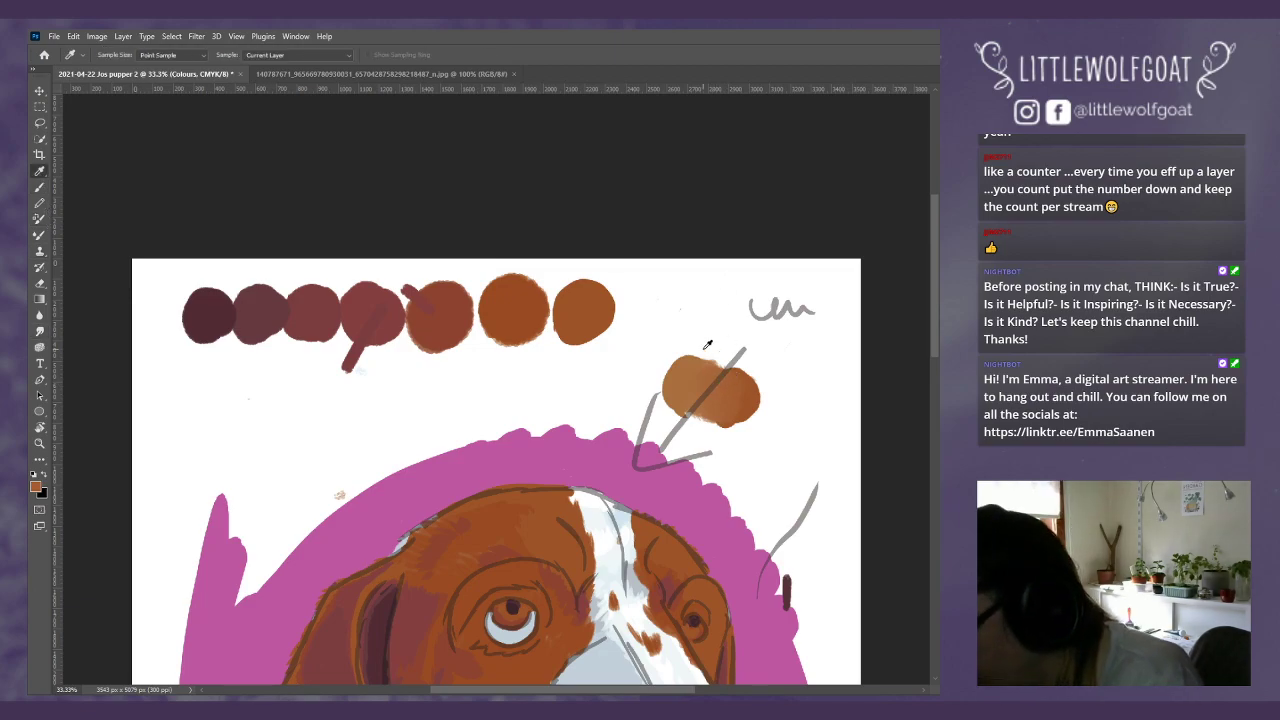
{"action": "left_click", "coordinate": [40, 187]}
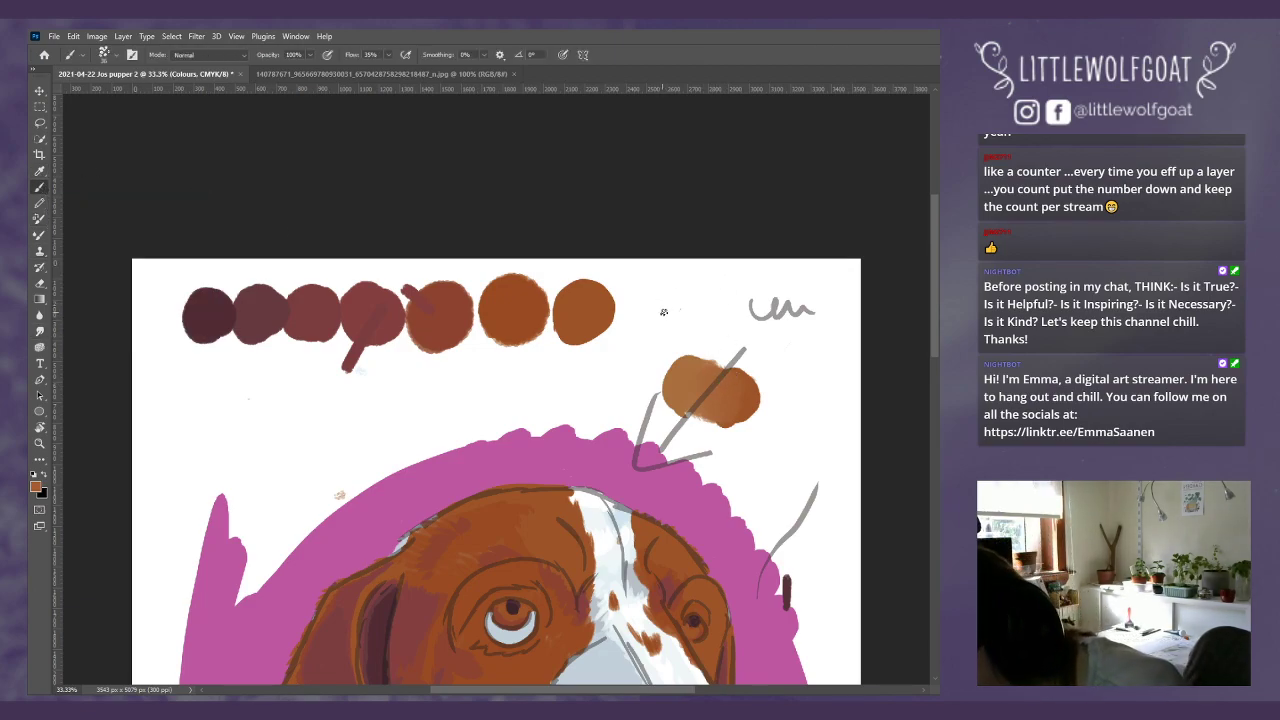
{"action": "mouse_move", "coordinate": [774, 426]}
{"action": "left_mouse_down"}
{"action": "mouse_move", "coordinate": [770, 450]}
{"action": "mouse_move", "coordinate": [762, 432]}
{"action": "mouse_move", "coordinate": [776, 450]}
{"action": "mouse_move", "coordinate": [788, 434]}
{"action": "left_mouse_up"}
Step: On Brown light 2, undo the trial orange forehead strokes and paint a light orange swatch ending the row
{"action": "key", "text": "alt+bracketleft"}
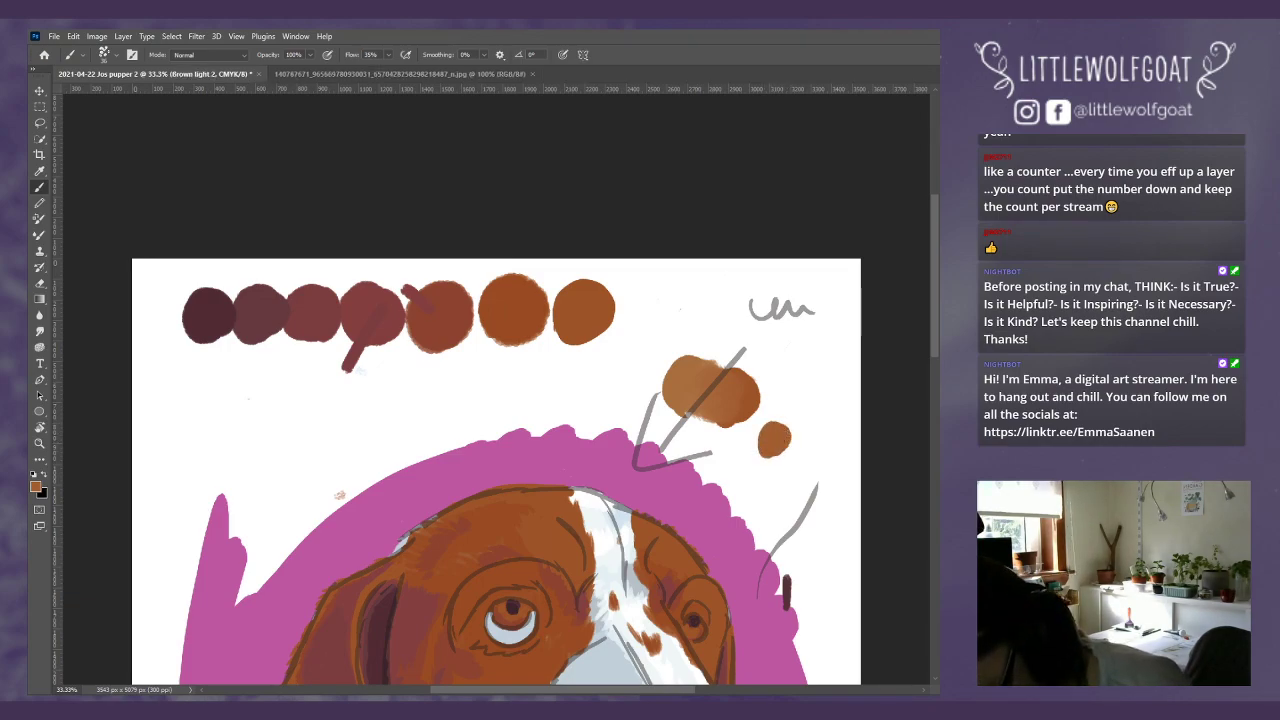
{"action": "left_click_drag", "start_coordinate": [933, 330], "coordinate": [933, 379]}
{"action": "left_click_drag", "start_coordinate": [539, 463], "coordinate": [650, 395]}
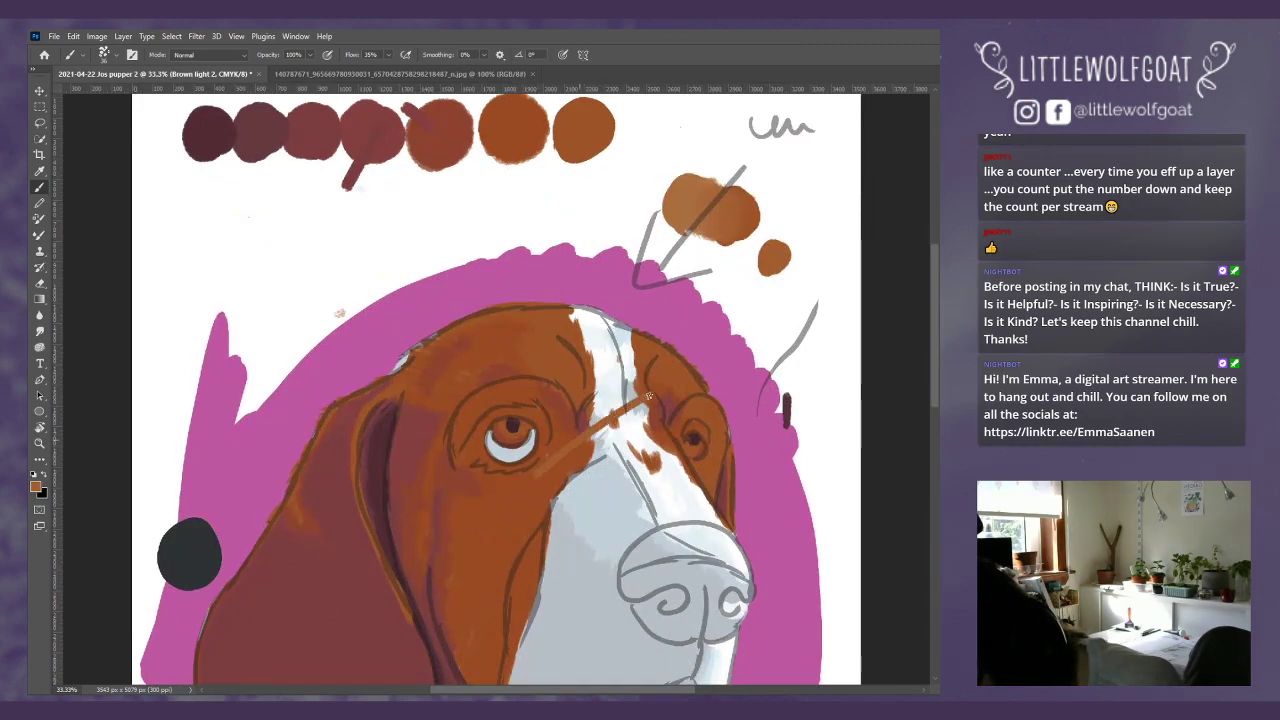
{"action": "left_click_drag", "start_coordinate": [585, 352], "coordinate": [604, 333]}
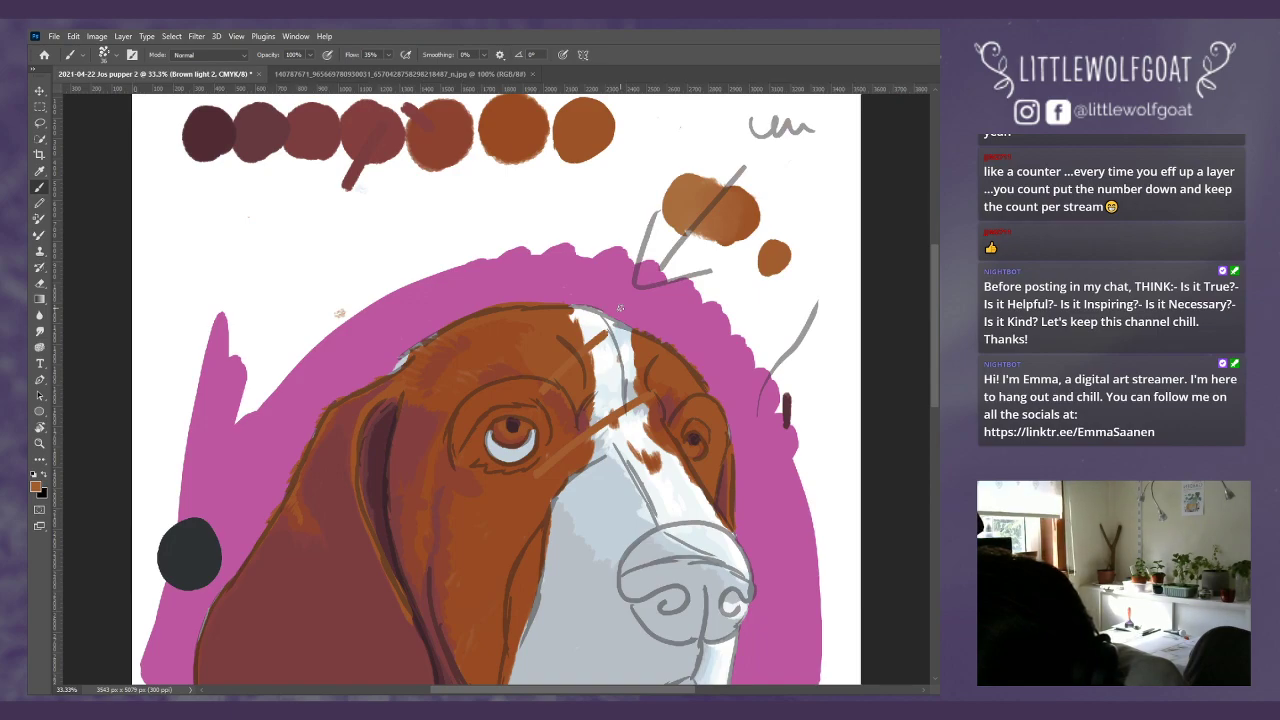
{"action": "left_click", "coordinate": [75, 38]}
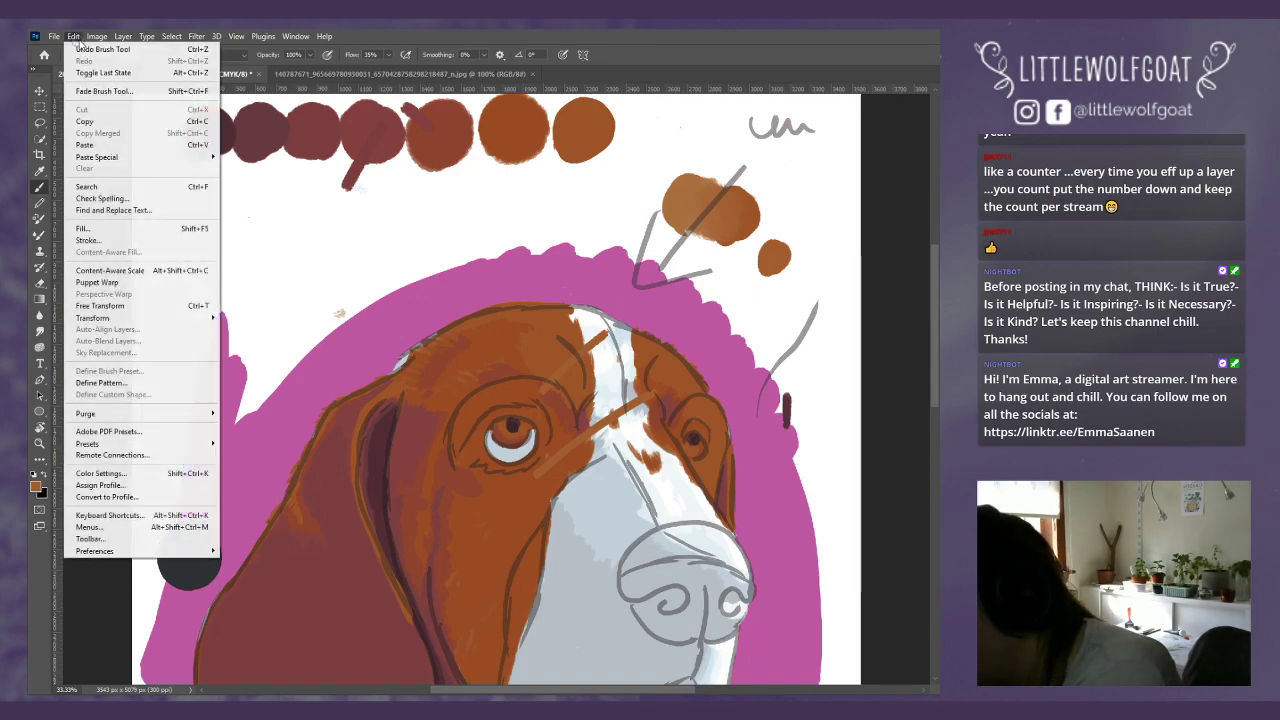
{"action": "left_click", "coordinate": [90, 49]}
{"action": "left_click", "coordinate": [75, 36]}
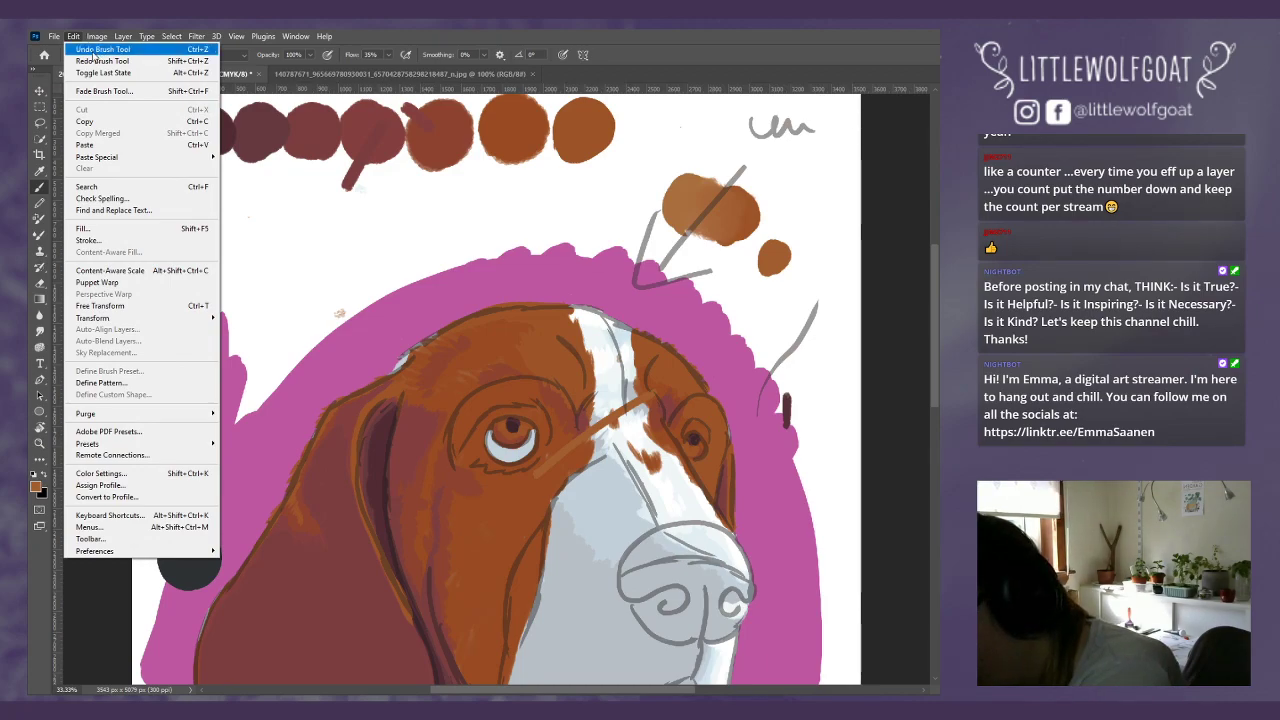
{"action": "left_click", "coordinate": [93, 50]}
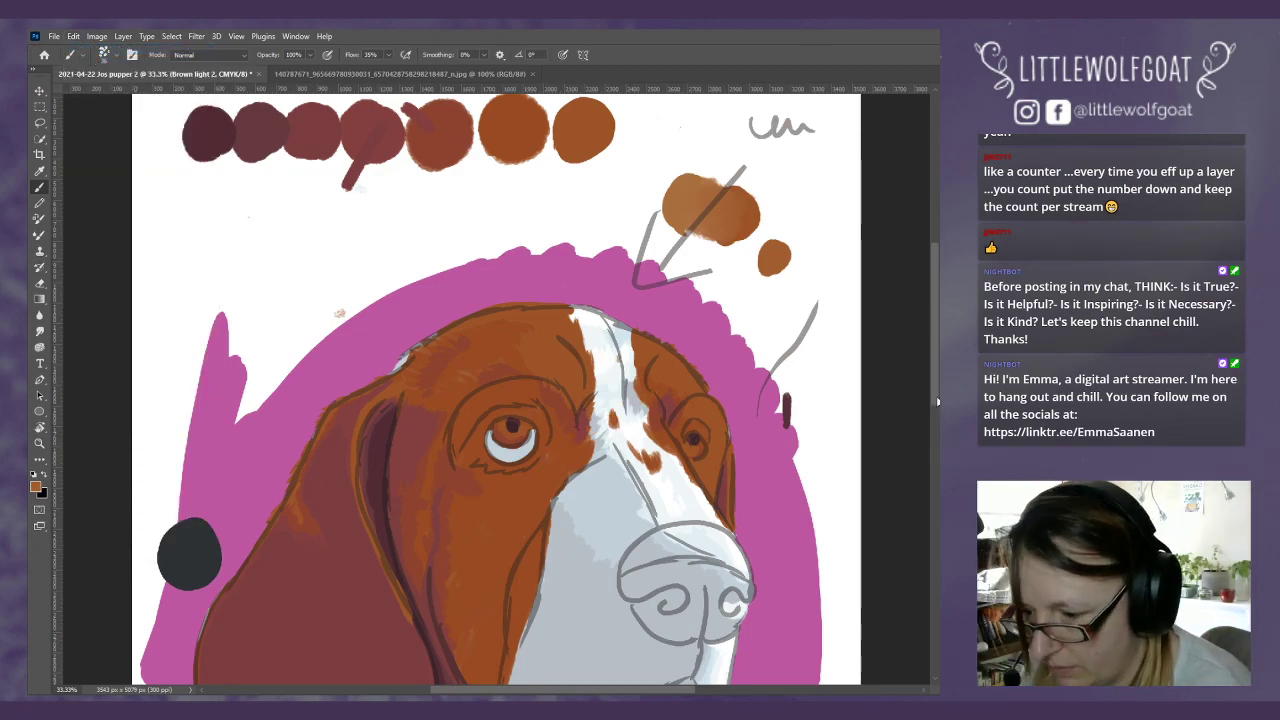
{"action": "scroll", "coordinate": [937, 401], "scroll_direction": "up", "scroll_amount": 2}
{"action": "mouse_move", "coordinate": [650, 217]}
{"action": "left_mouse_down"}
{"action": "mouse_move", "coordinate": [636, 238]}
{"action": "mouse_move", "coordinate": [657, 231]}
{"action": "mouse_move", "coordinate": [630, 240]}
{"action": "mouse_move", "coordinate": [655, 235]}
{"action": "mouse_move", "coordinate": [645, 243]}
{"action": "mouse_move", "coordinate": [626, 230]}
{"action": "mouse_move", "coordinate": [660, 250]}
{"action": "left_mouse_up"}
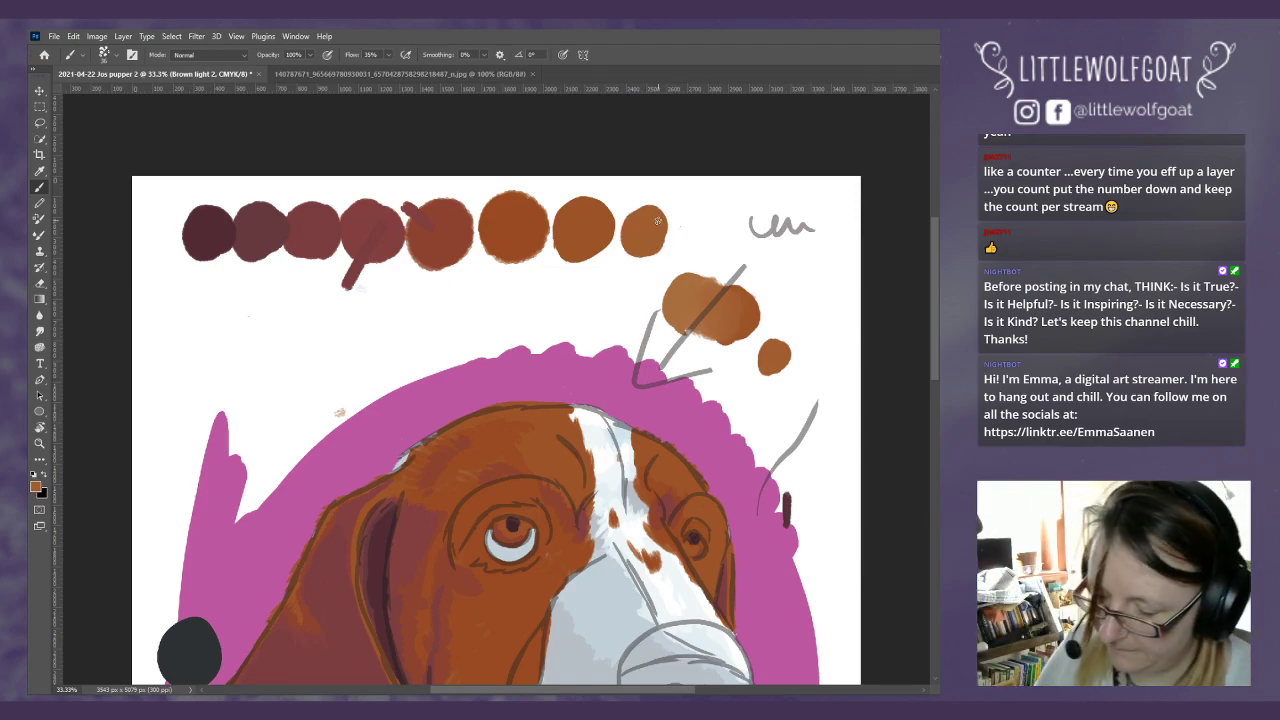
{"action": "scroll", "coordinate": [934, 386], "scroll_direction": "down", "scroll_amount": 1}
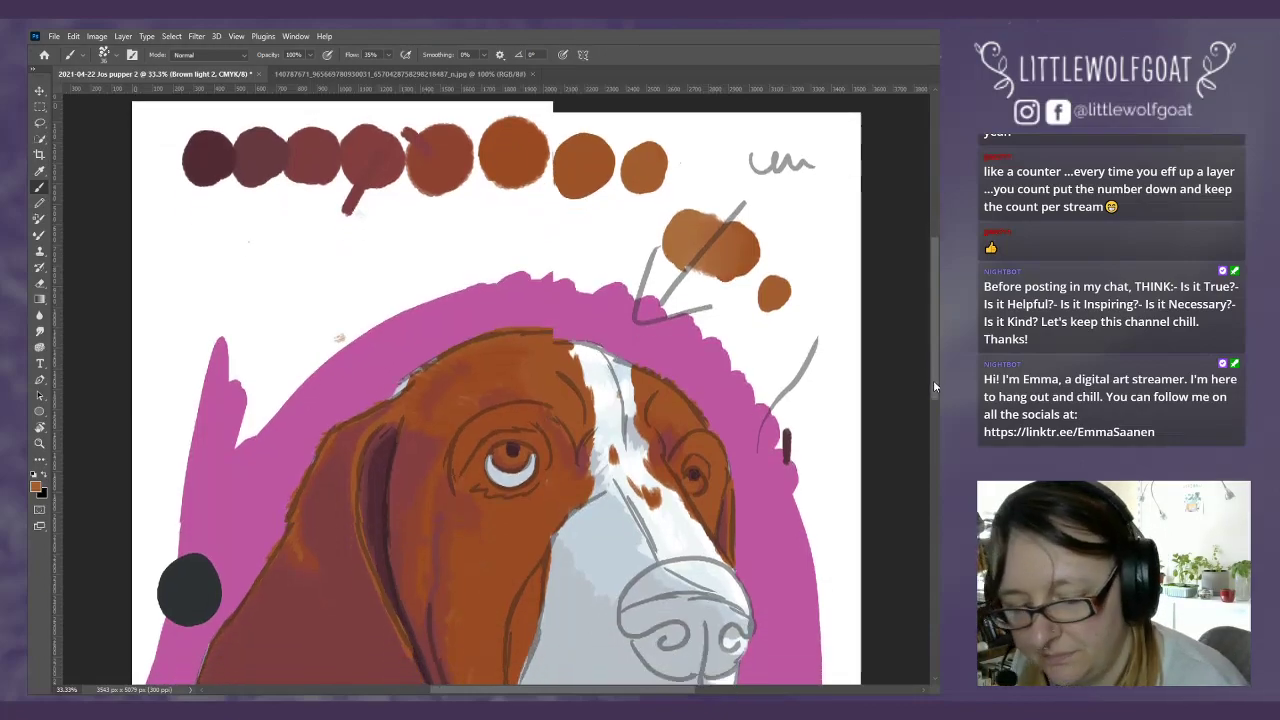
{"action": "scroll", "coordinate": [933, 384], "scroll_direction": "down", "scroll_amount": 1}
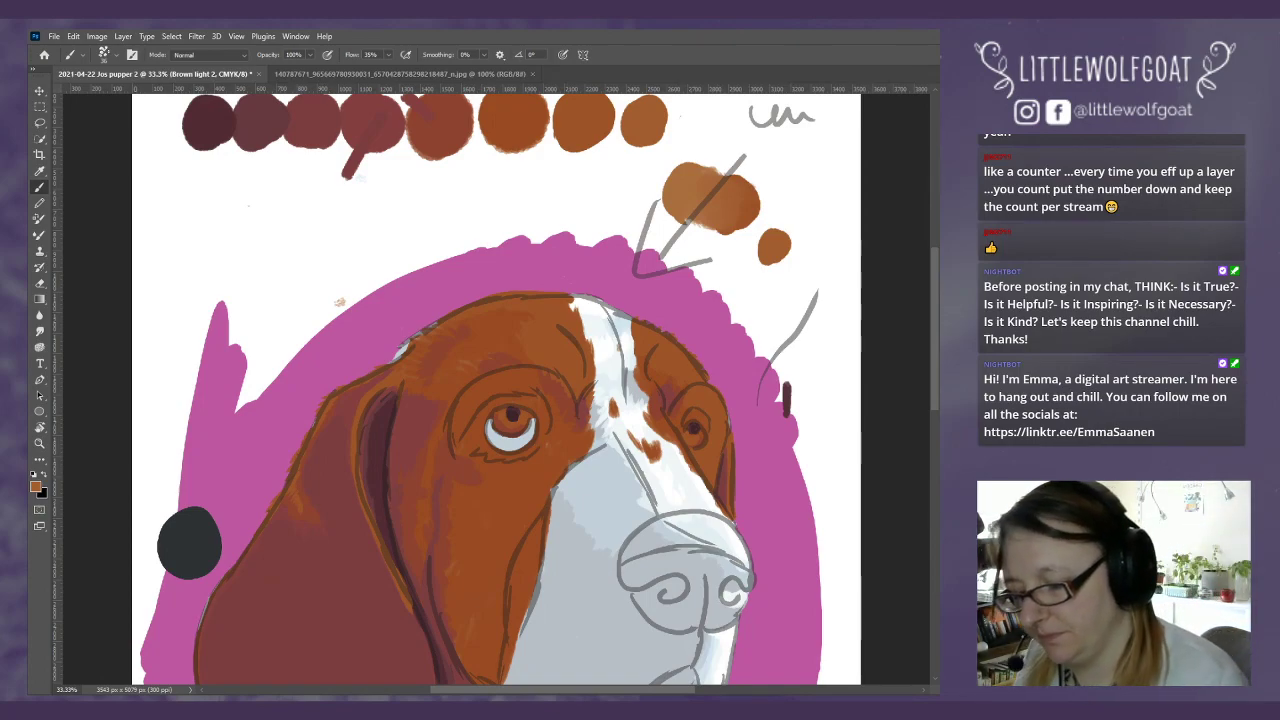
{"action": "scroll", "coordinate": [937, 346], "scroll_direction": "up", "scroll_amount": 3}
{"action": "scroll", "coordinate": [937, 326], "scroll_direction": "up", "scroll_amount": 1}
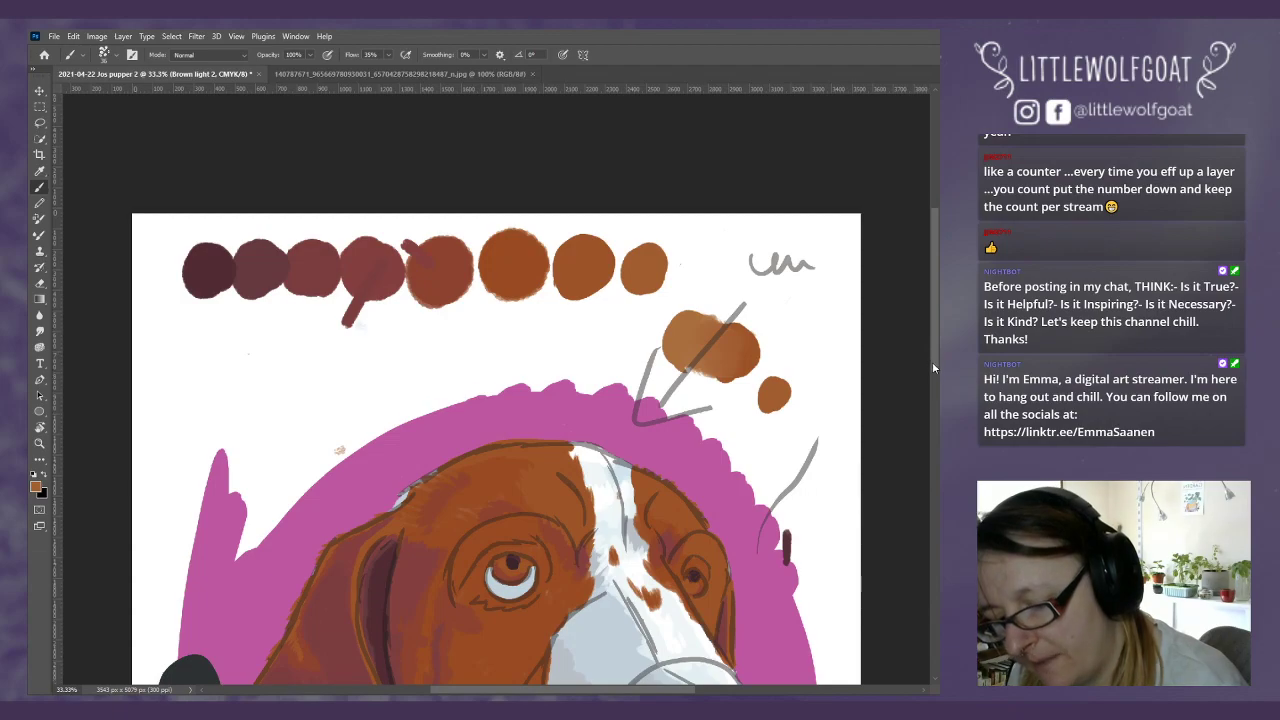
{"action": "scroll", "coordinate": [932, 361], "scroll_direction": "down", "scroll_amount": 3}
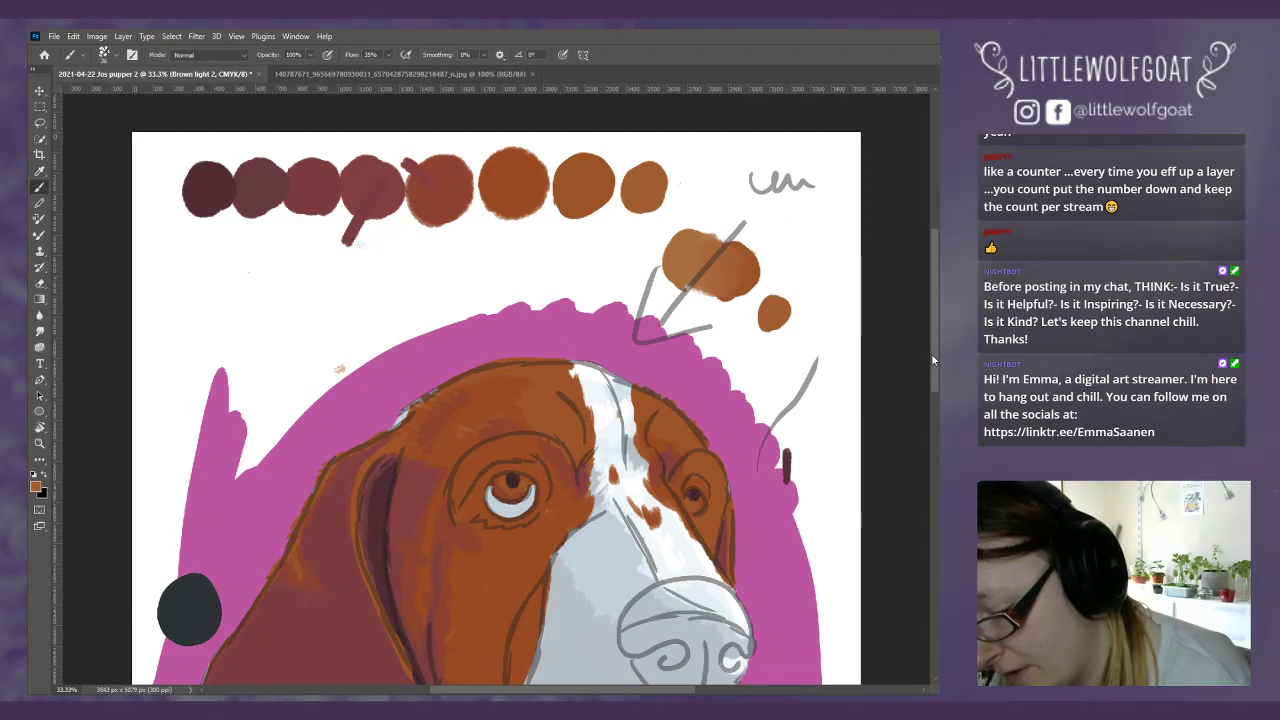
{"action": "scroll", "coordinate": [934, 377], "scroll_direction": "down", "scroll_amount": 2}
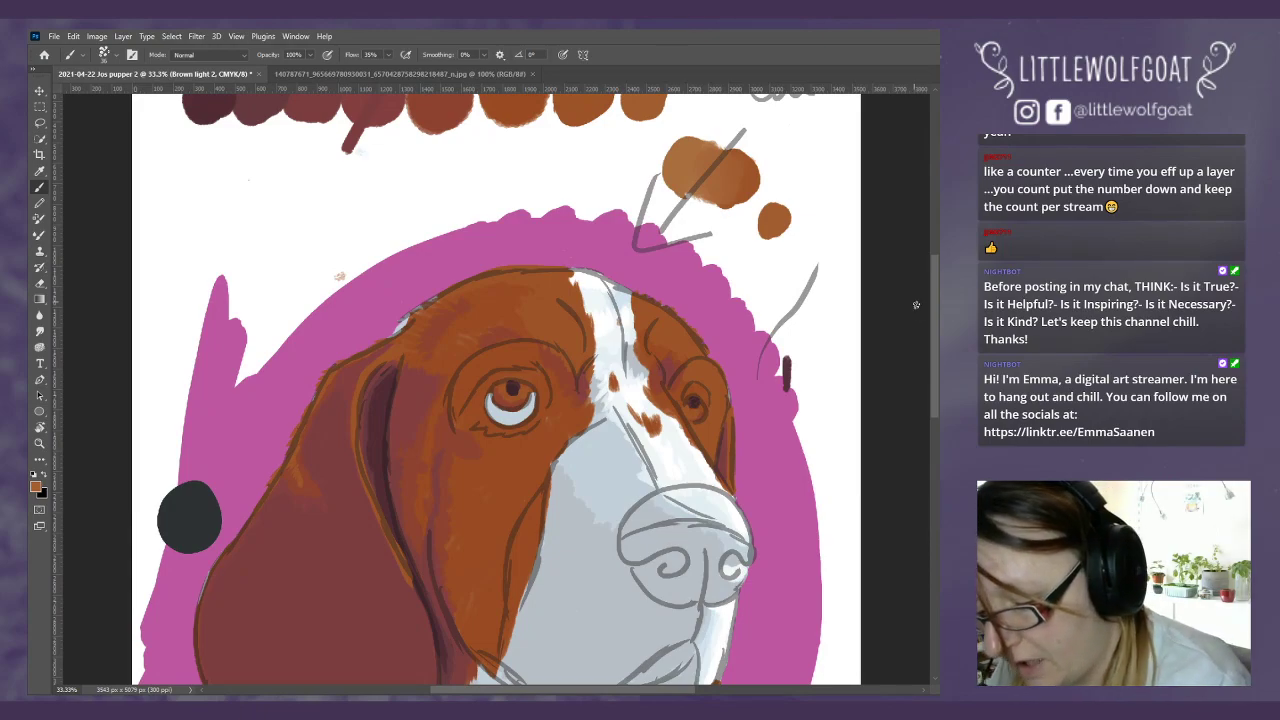
{"action": "scroll", "coordinate": [936, 351], "scroll_direction": "down", "scroll_amount": 1}
{"action": "scroll", "coordinate": [936, 351], "scroll_direction": "down", "scroll_amount": 2}
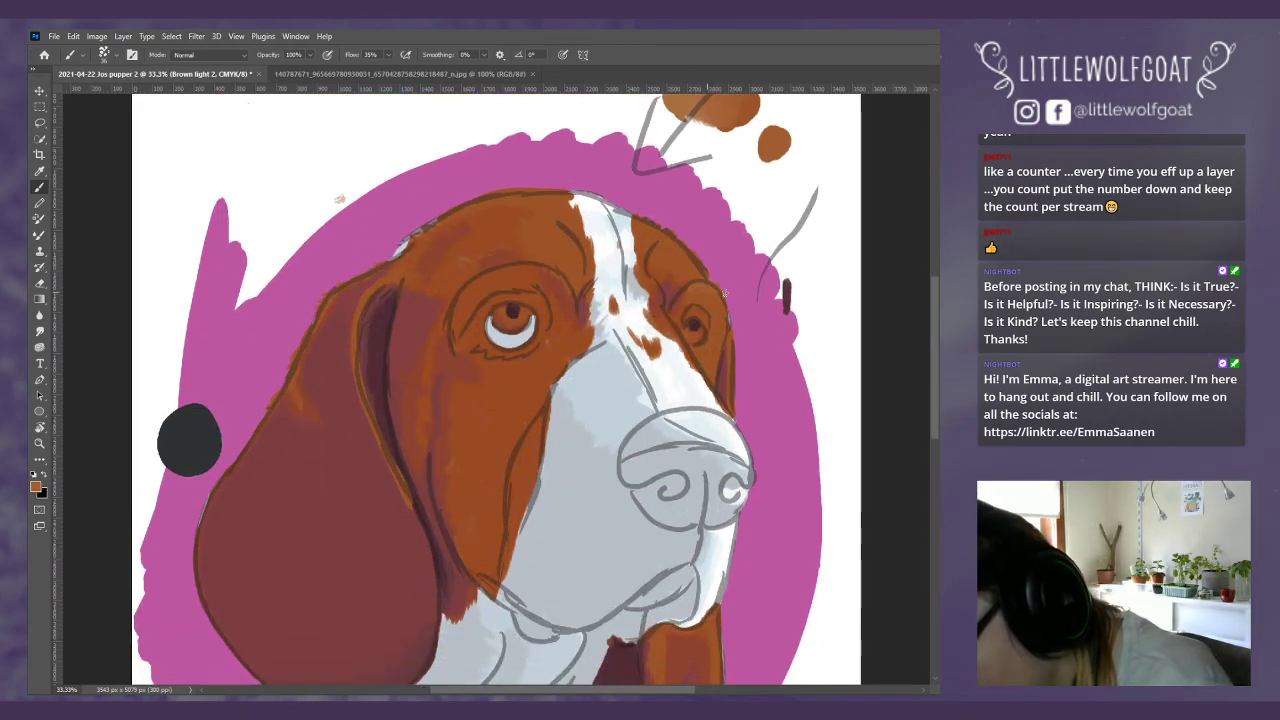
Step: Reduce the brush size from 36 px to 20 px
{"action": "left_click", "coordinate": [104, 55]}
{"action": "left_click_drag", "start_coordinate": [107, 97], "coordinate": [103, 95]}
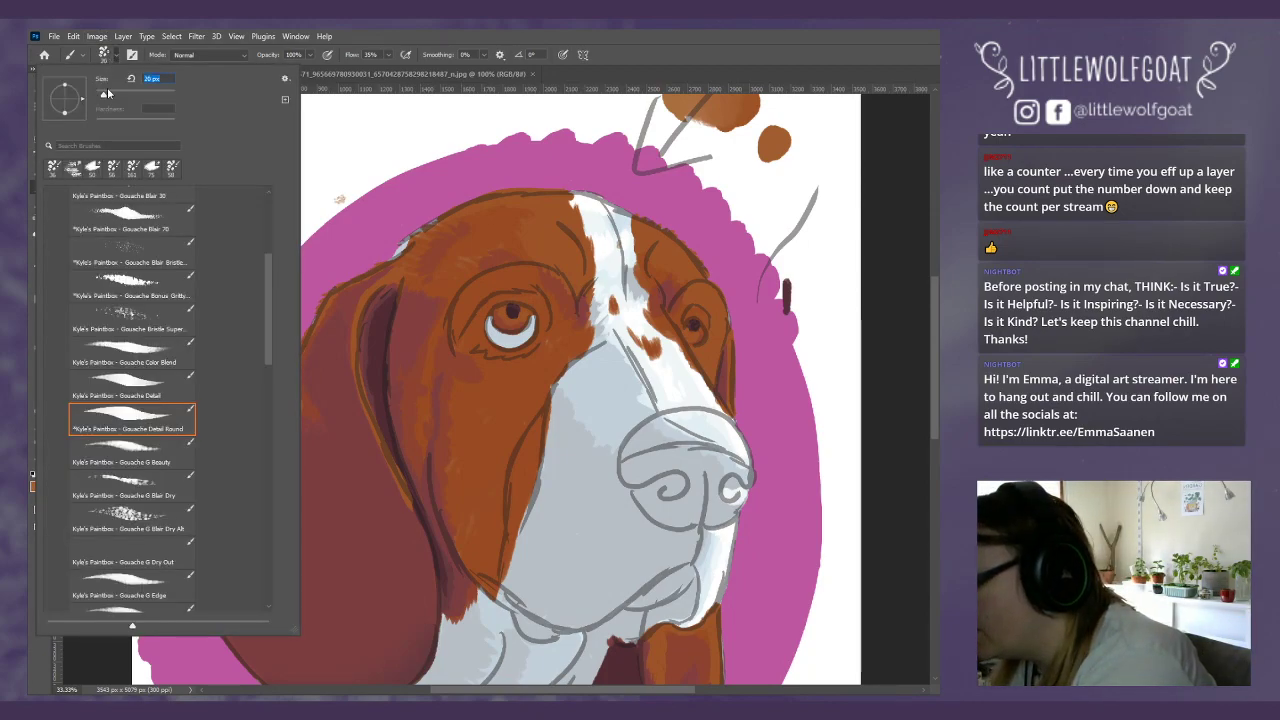
{"action": "key", "text": "Return"}
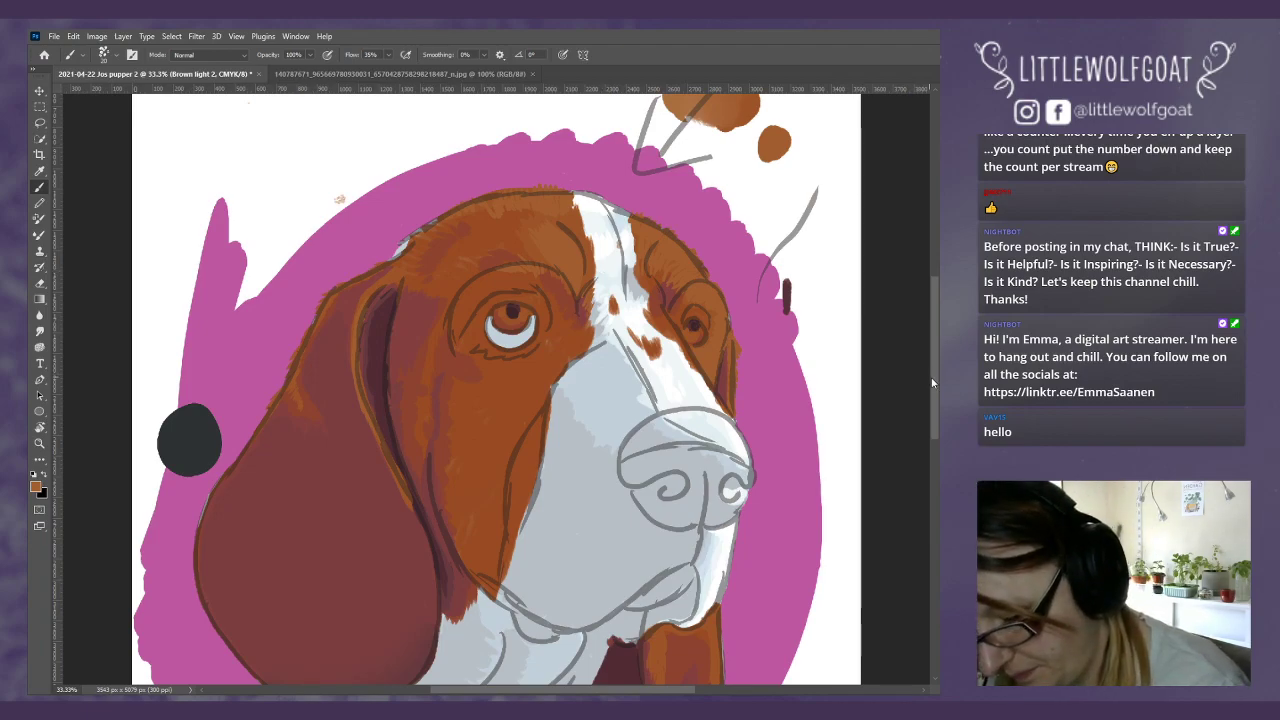
Step: Deepen the orange shading on the lower right ear and float out the basset hound reference photo
{"action": "left_click_drag", "start_coordinate": [935, 385], "coordinate": [934, 435]}
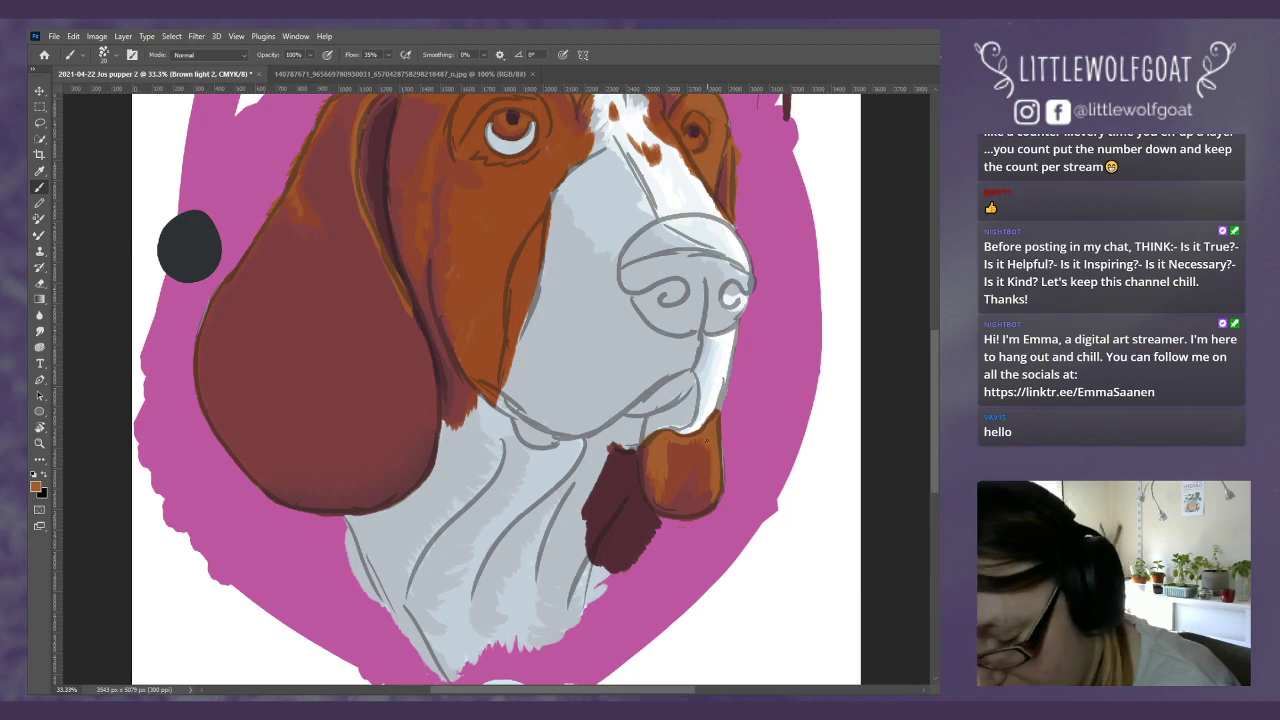
{"action": "left_click_drag", "start_coordinate": [690, 462], "coordinate": [708, 484]}
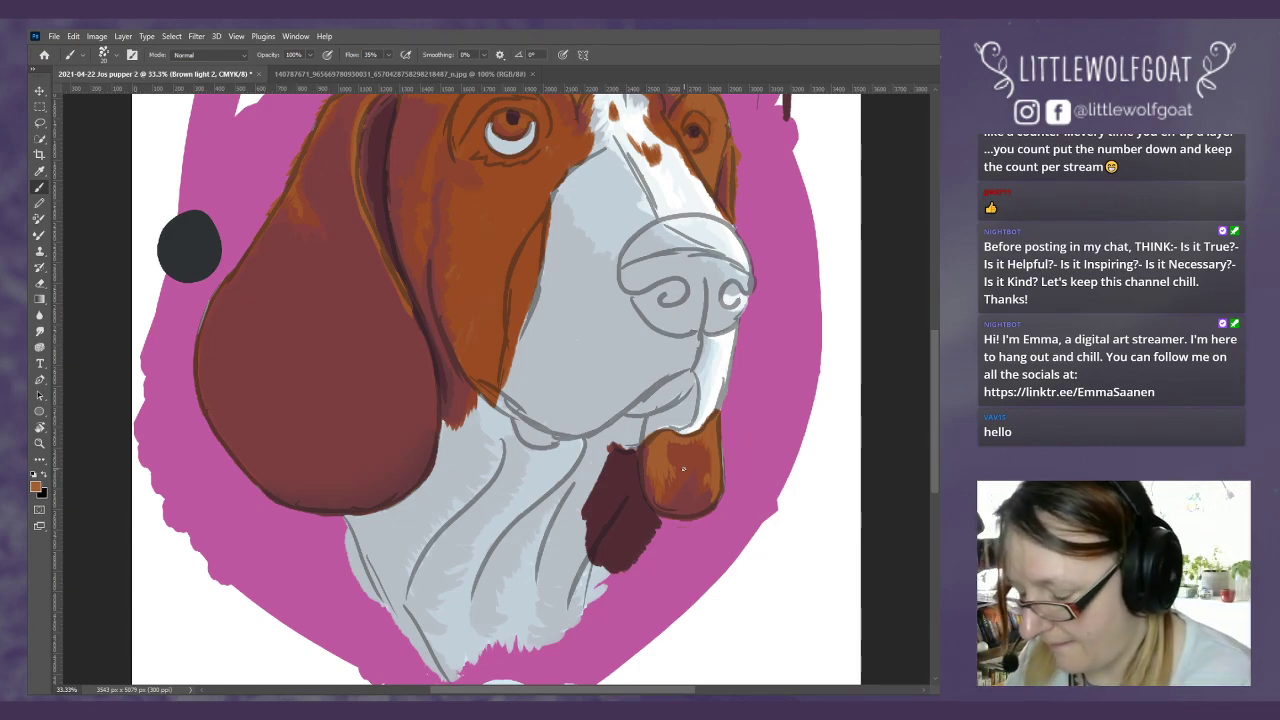
{"action": "mouse_move", "coordinate": [930, 387]}
{"action": "left_mouse_down"}
{"action": "mouse_move", "coordinate": [926, 330]}
{"action": "mouse_move", "coordinate": [928, 341]}
{"action": "left_mouse_up"}
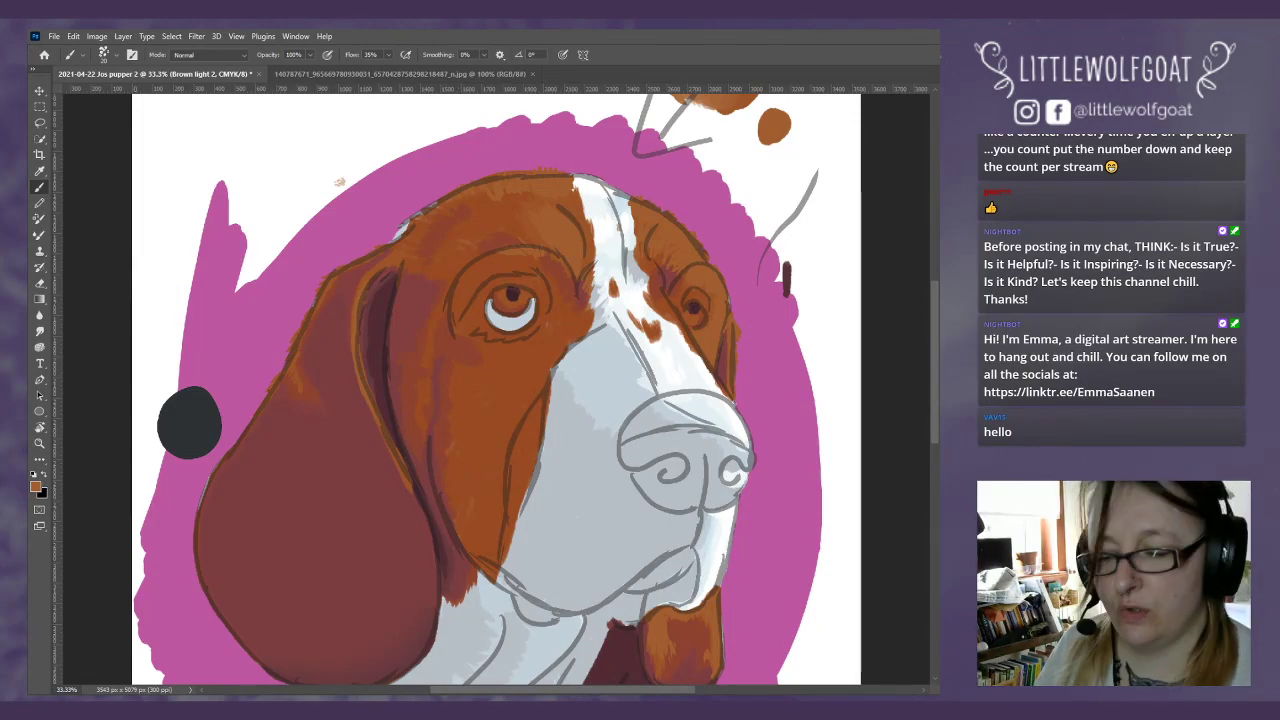
{"action": "left_click_drag", "start_coordinate": [1070, 246], "coordinate": [517, 134]}
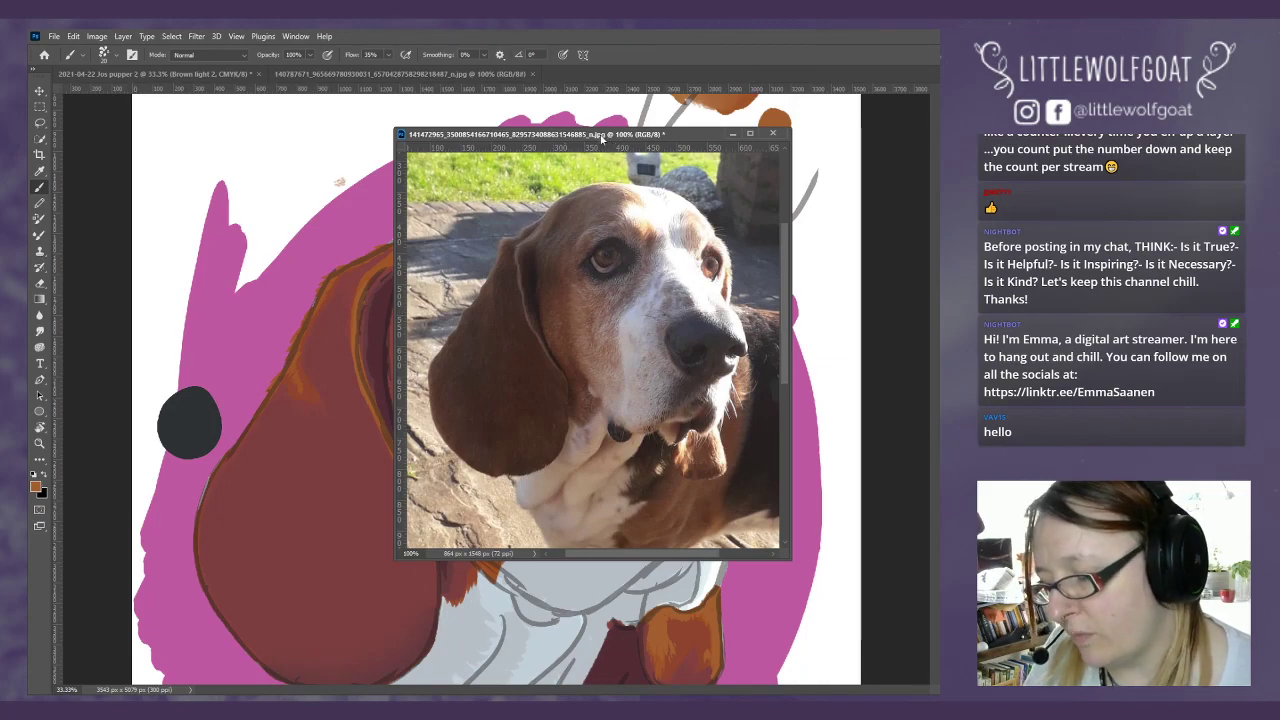
Step: Move the reference photo window aside and bring the portrait document back to the front
{"action": "left_click_drag", "start_coordinate": [601, 139], "coordinate": [1000, 168]}
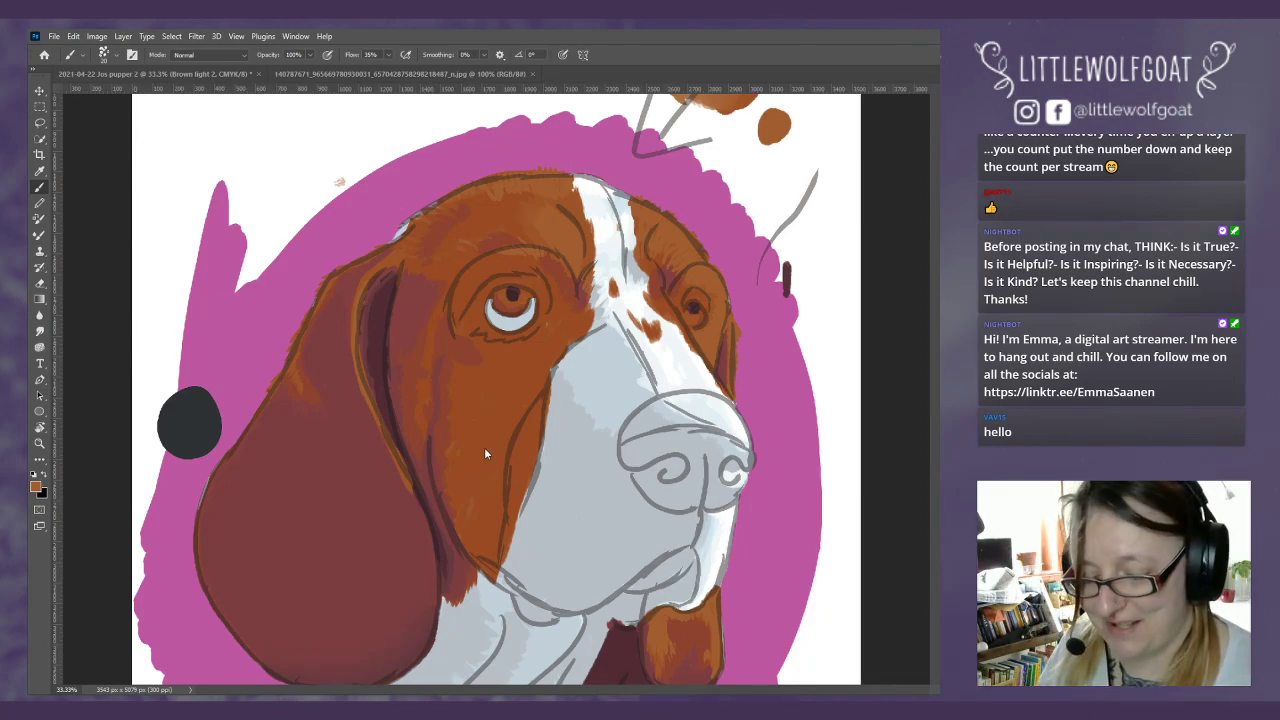
{"action": "left_click", "coordinate": [152, 172]}
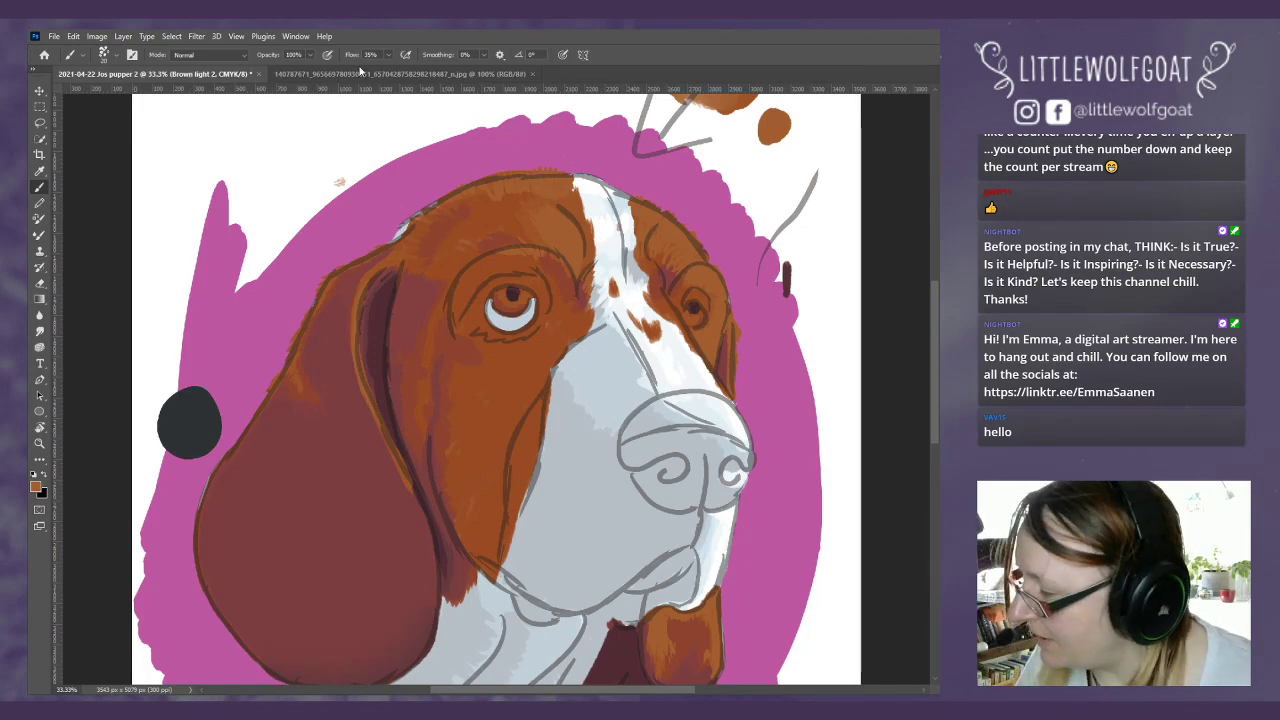
Step: Create a new blank layer named Brown light 3, then move back to the Colours layer
{"action": "left_click", "coordinate": [123, 36]}
{"action": "mouse_move", "coordinate": [125, 50]}
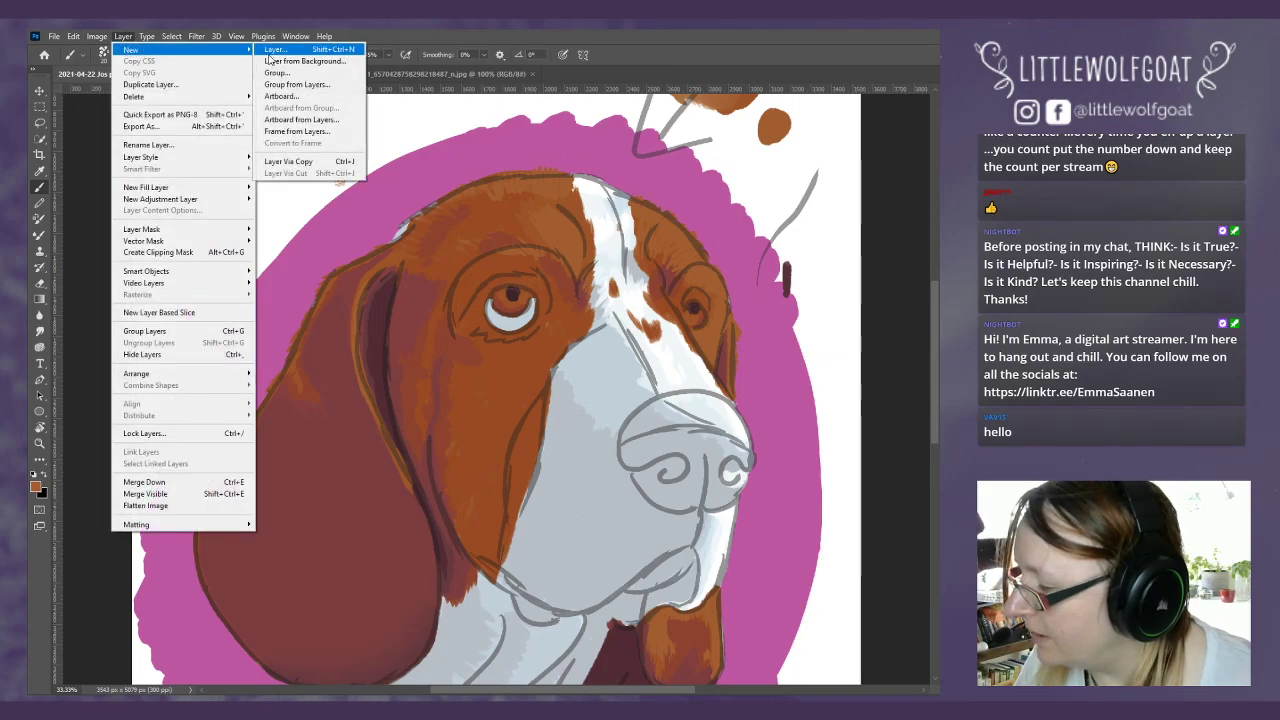
{"action": "left_click", "coordinate": [268, 52]}
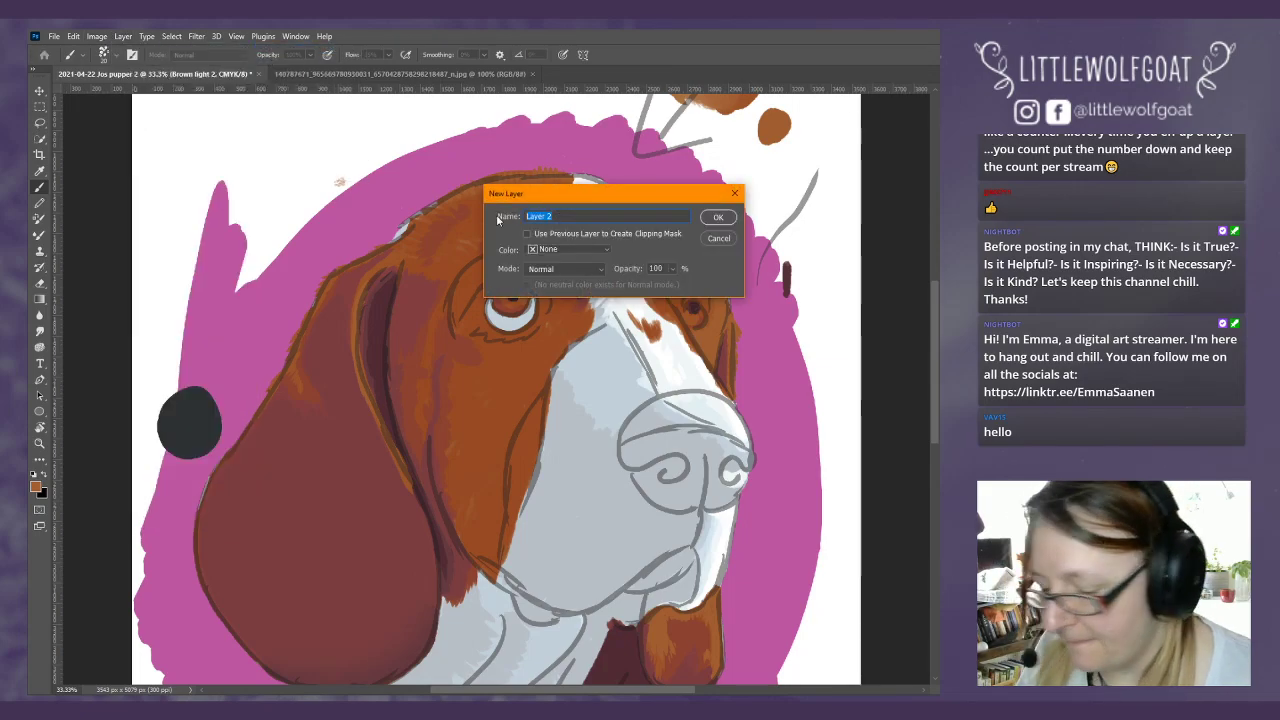
{"action": "type", "text": "Bl"}
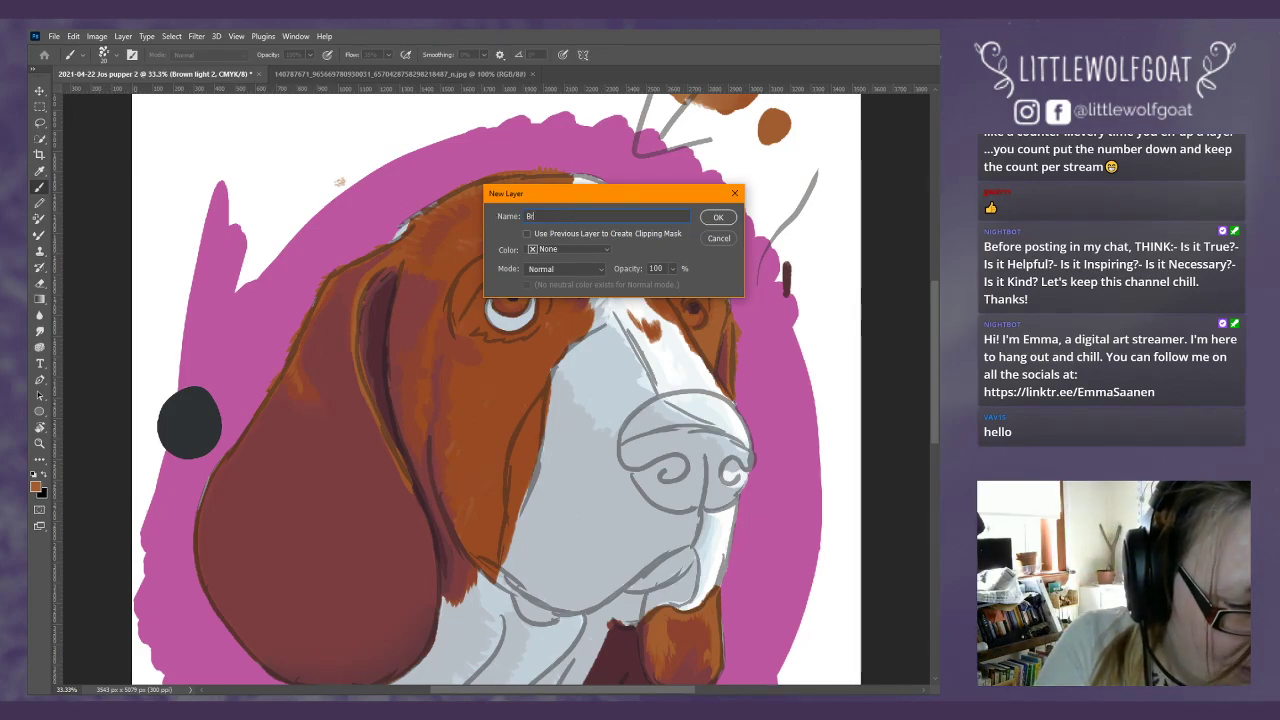
{"action": "type", "text": "own "}
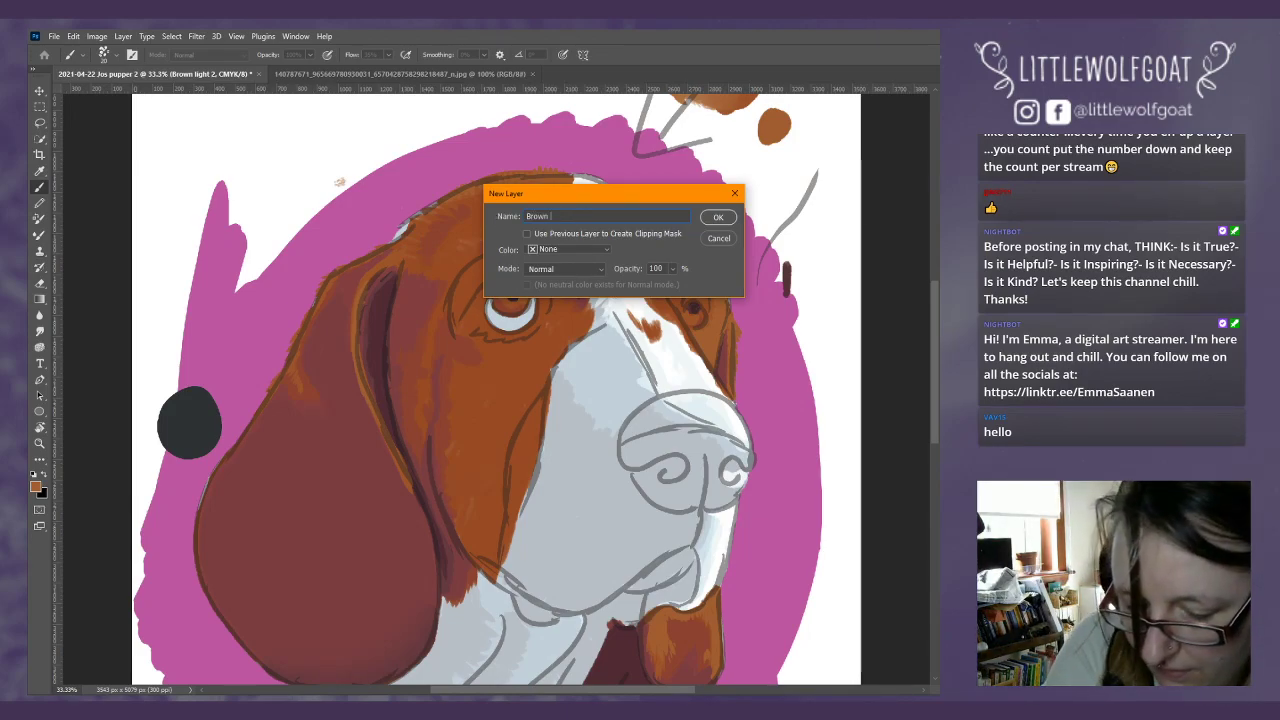
{"action": "type", "text": "light 3"}
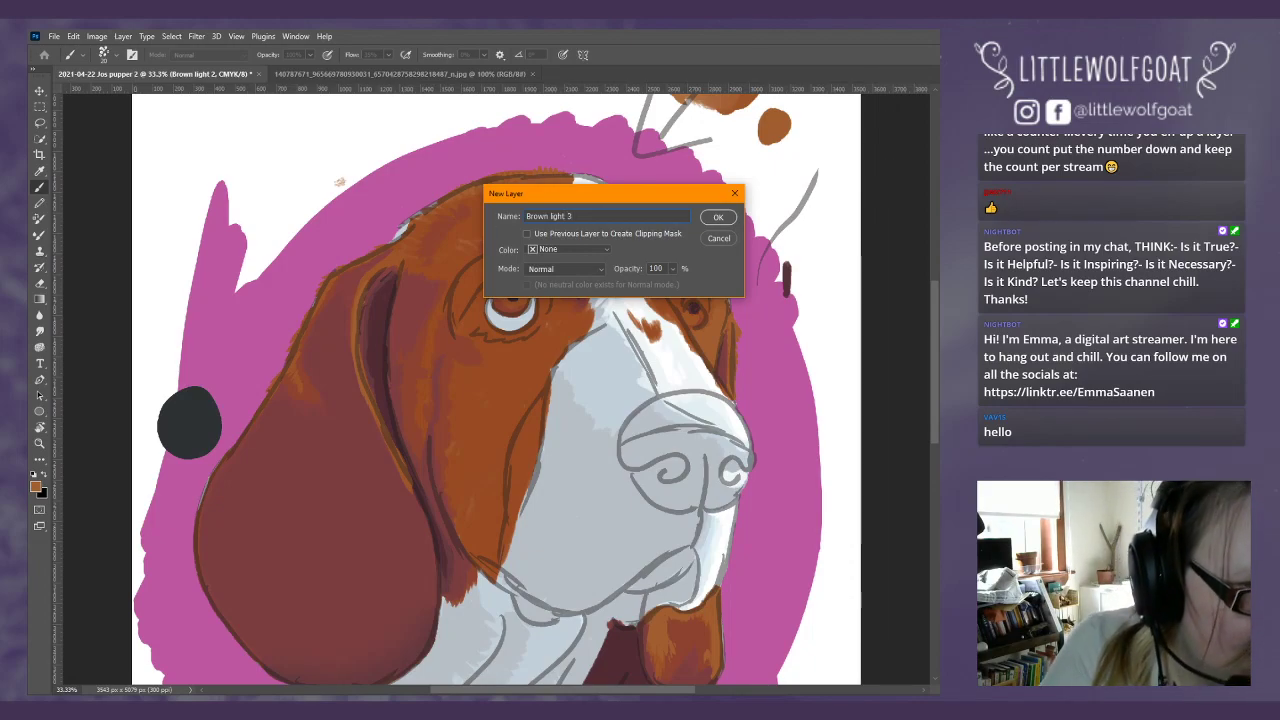
{"action": "key", "text": "Return"}
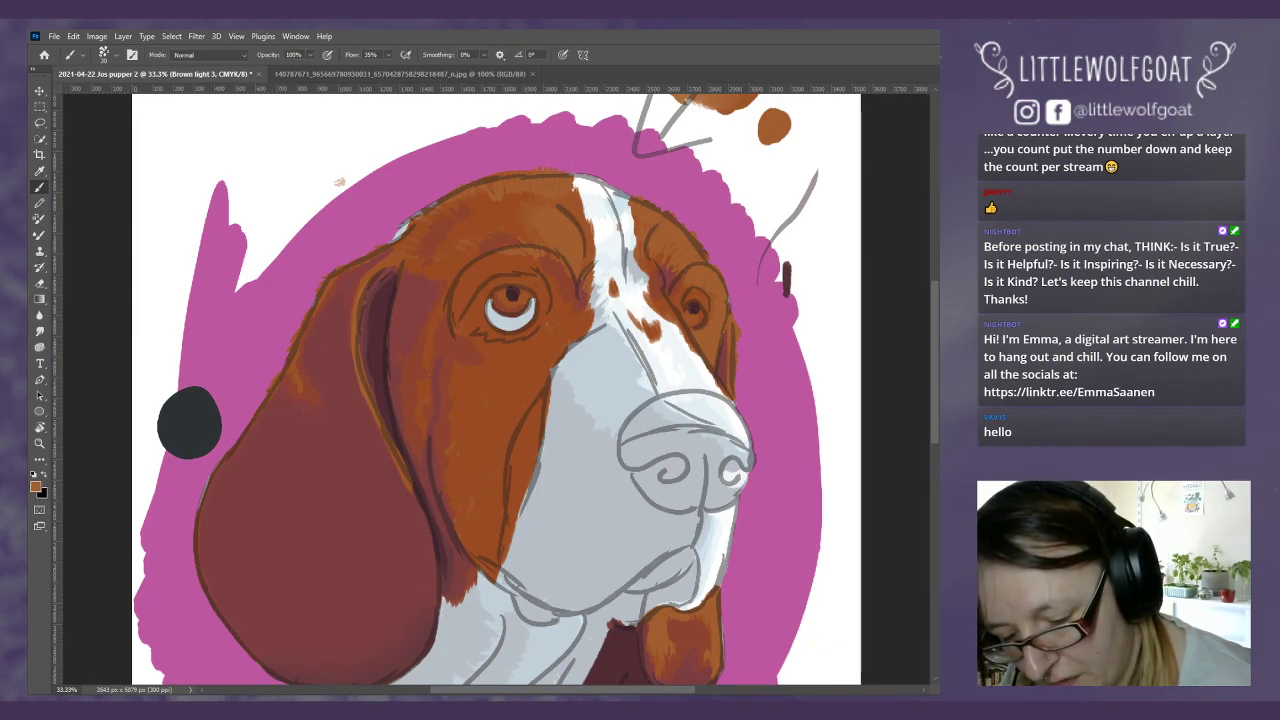
{"action": "key", "text": "alt+bracketleft"}
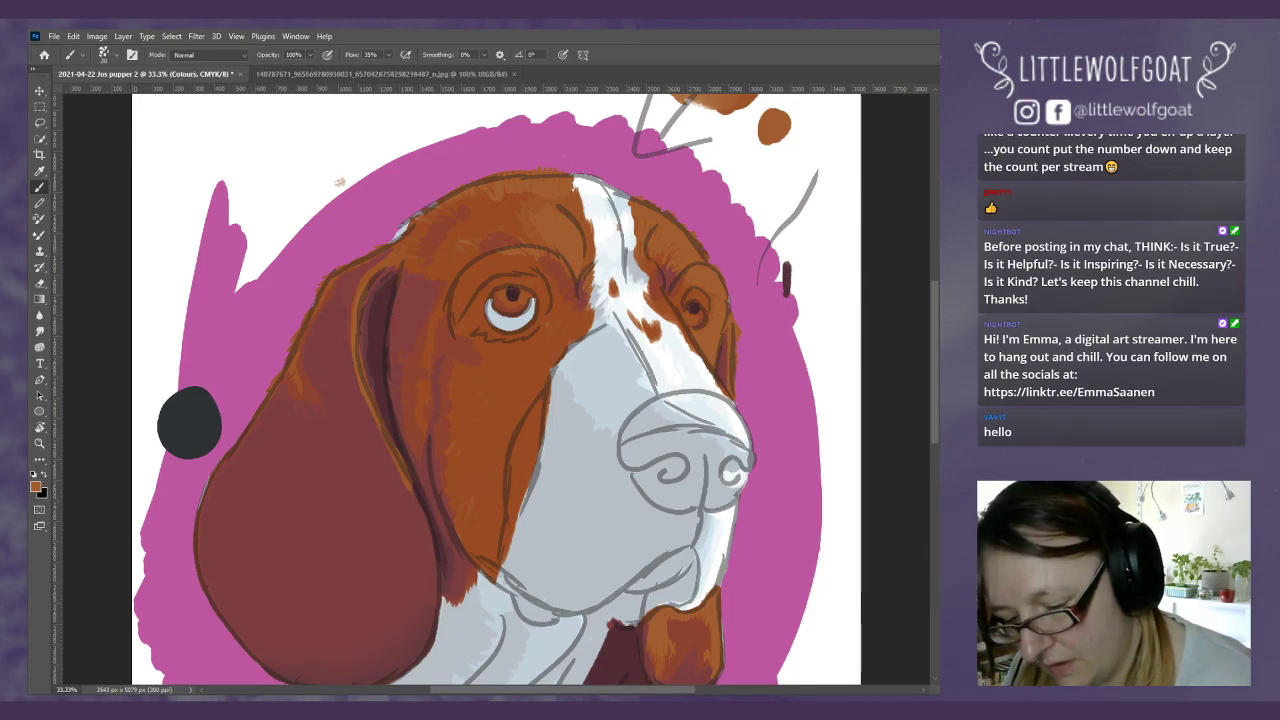
Step: Erase part of the brown test blob near the grey arrow
{"action": "left_click_drag", "start_coordinate": [931, 337], "coordinate": [929, 265]}
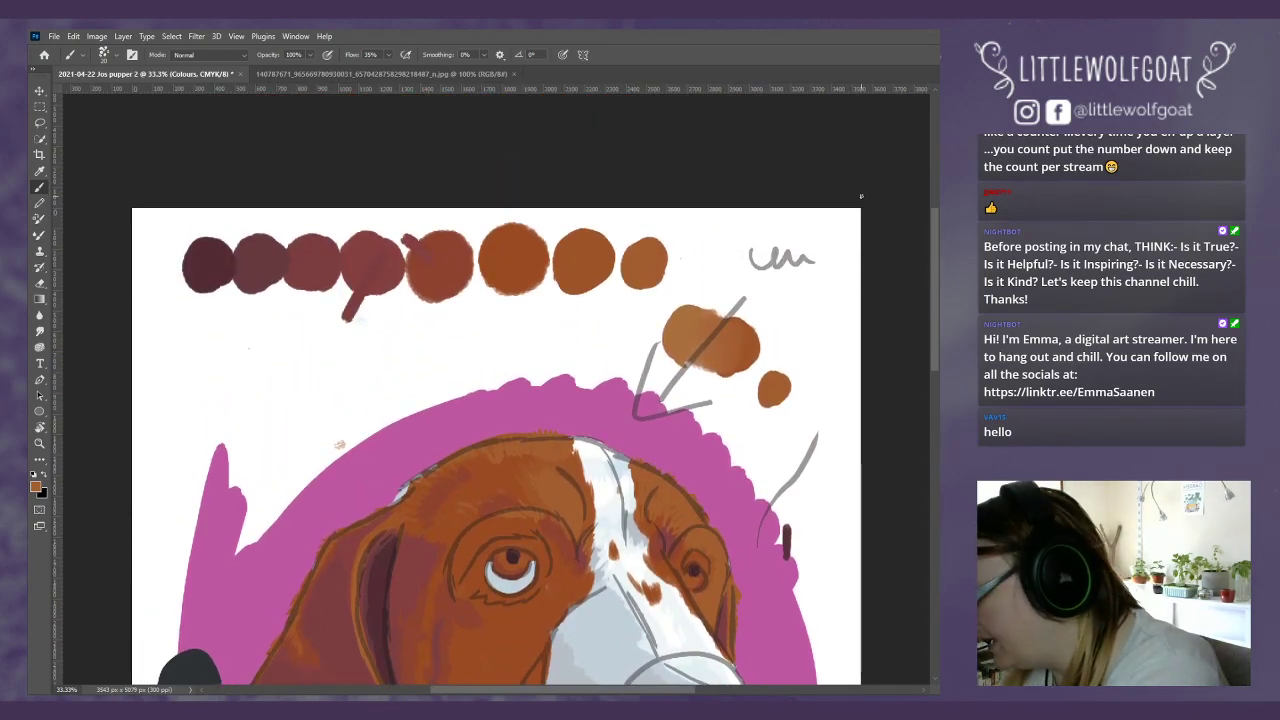
{"action": "left_click", "coordinate": [40, 285]}
{"action": "mouse_move", "coordinate": [668, 320]}
{"action": "left_mouse_down"}
{"action": "mouse_move", "coordinate": [706, 372]}
{"action": "mouse_move", "coordinate": [690, 377]}
{"action": "mouse_move", "coordinate": [735, 371]}
{"action": "mouse_move", "coordinate": [754, 404]}
{"action": "mouse_move", "coordinate": [766, 396]}
{"action": "mouse_move", "coordinate": [781, 412]}
{"action": "mouse_move", "coordinate": [791, 372]}
{"action": "mouse_move", "coordinate": [788, 384]}
{"action": "left_mouse_up"}
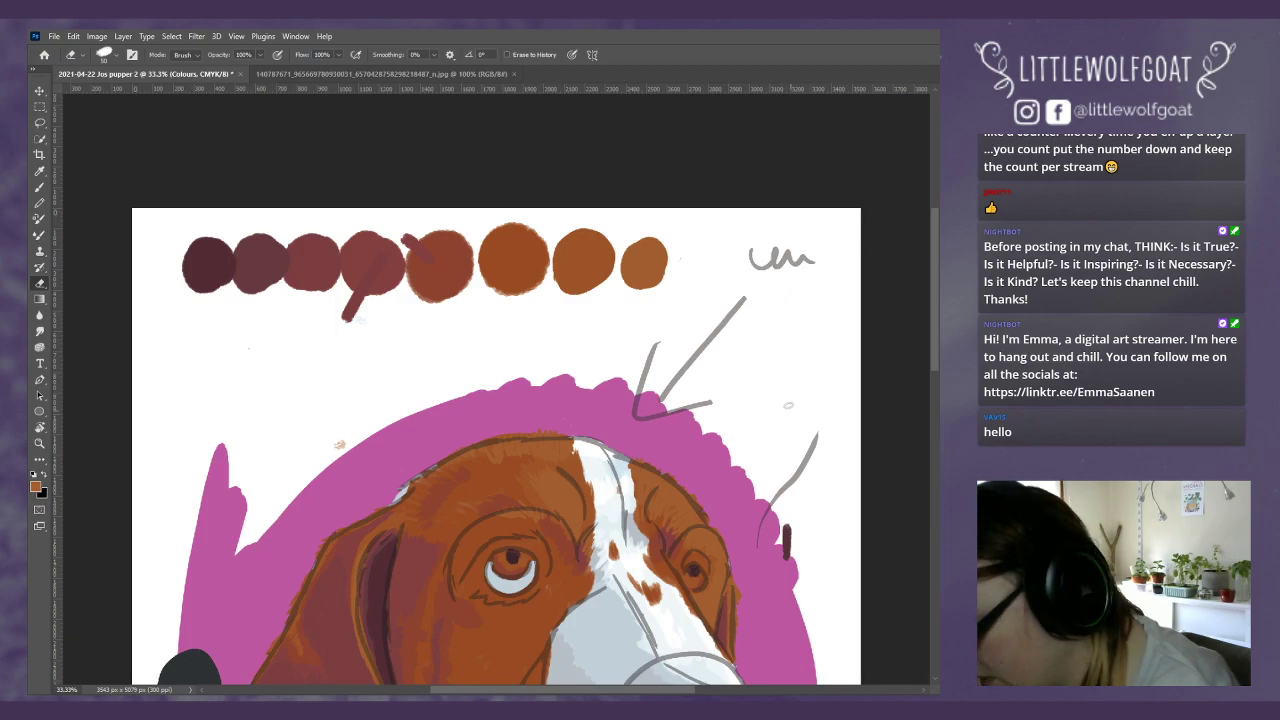
Step: Paint brown, orange-brown and tan test strokes around the arrow and across the swatch row
{"action": "left_click", "coordinate": [41, 189]}
{"action": "mouse_move", "coordinate": [718, 372]}
{"action": "left_mouse_down"}
{"action": "mouse_move", "coordinate": [700, 392]}
{"action": "mouse_move", "coordinate": [710, 380]}
{"action": "mouse_move", "coordinate": [720, 402]}
{"action": "mouse_move", "coordinate": [729, 371]}
{"action": "mouse_move", "coordinate": [687, 384]}
{"action": "mouse_move", "coordinate": [697, 360]}
{"action": "mouse_move", "coordinate": [705, 406]}
{"action": "mouse_move", "coordinate": [733, 373]}
{"action": "left_mouse_up"}
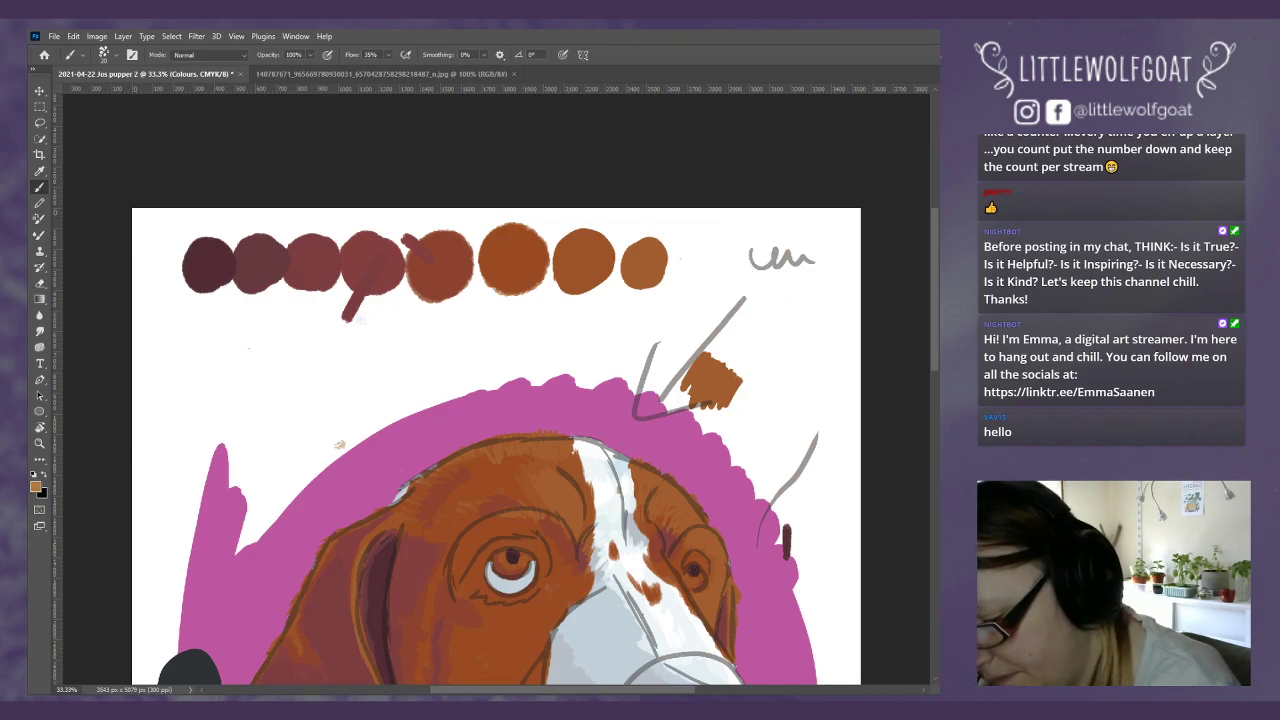
{"action": "mouse_move", "coordinate": [765, 333]}
{"action": "left_mouse_down"}
{"action": "mouse_move", "coordinate": [756, 365]}
{"action": "mouse_move", "coordinate": [771, 338]}
{"action": "left_mouse_up"}
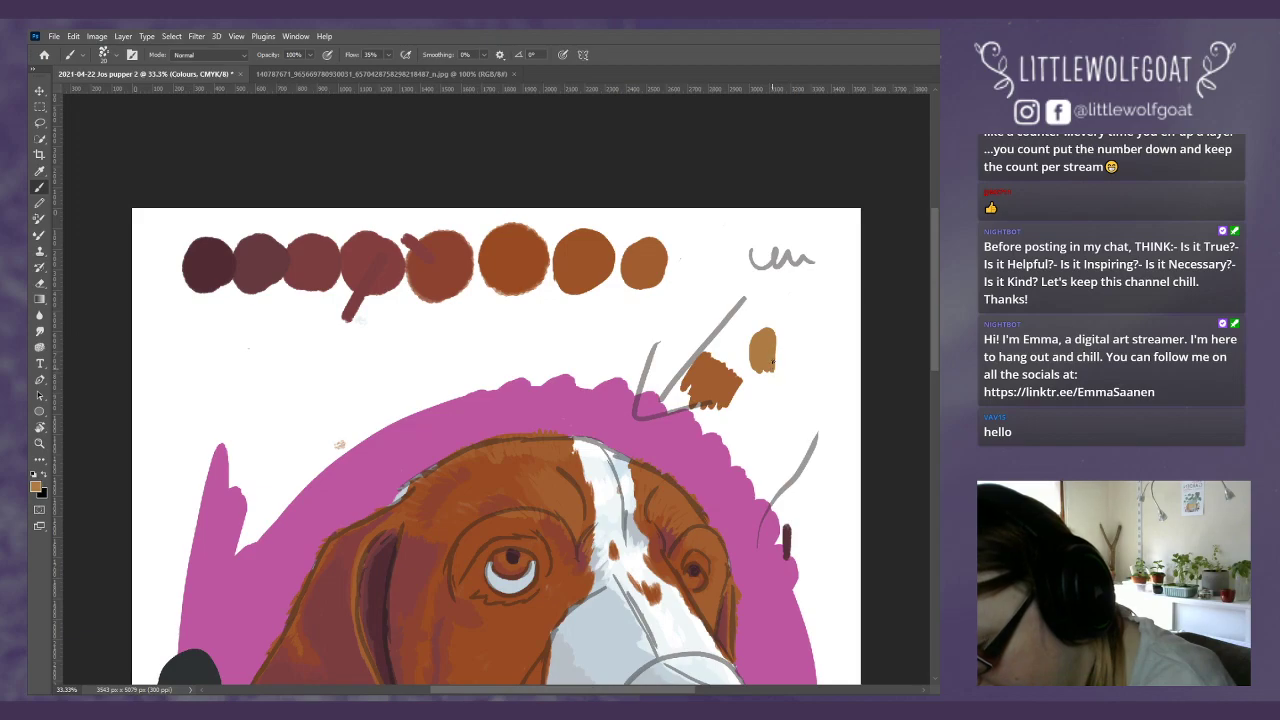
{"action": "left_click_drag", "start_coordinate": [776, 368], "coordinate": [776, 340]}
{"action": "left_click_drag", "start_coordinate": [434, 257], "coordinate": [698, 266]}
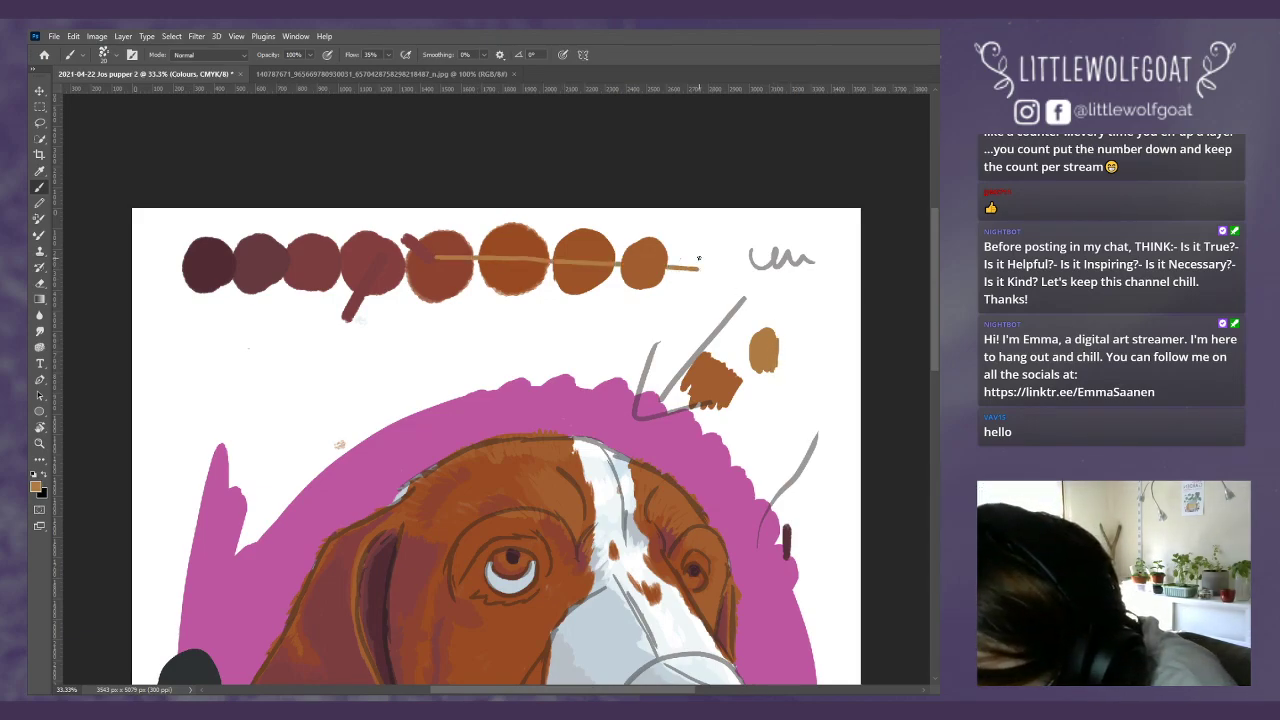
{"action": "left_click_drag", "start_coordinate": [724, 350], "coordinate": [710, 390]}
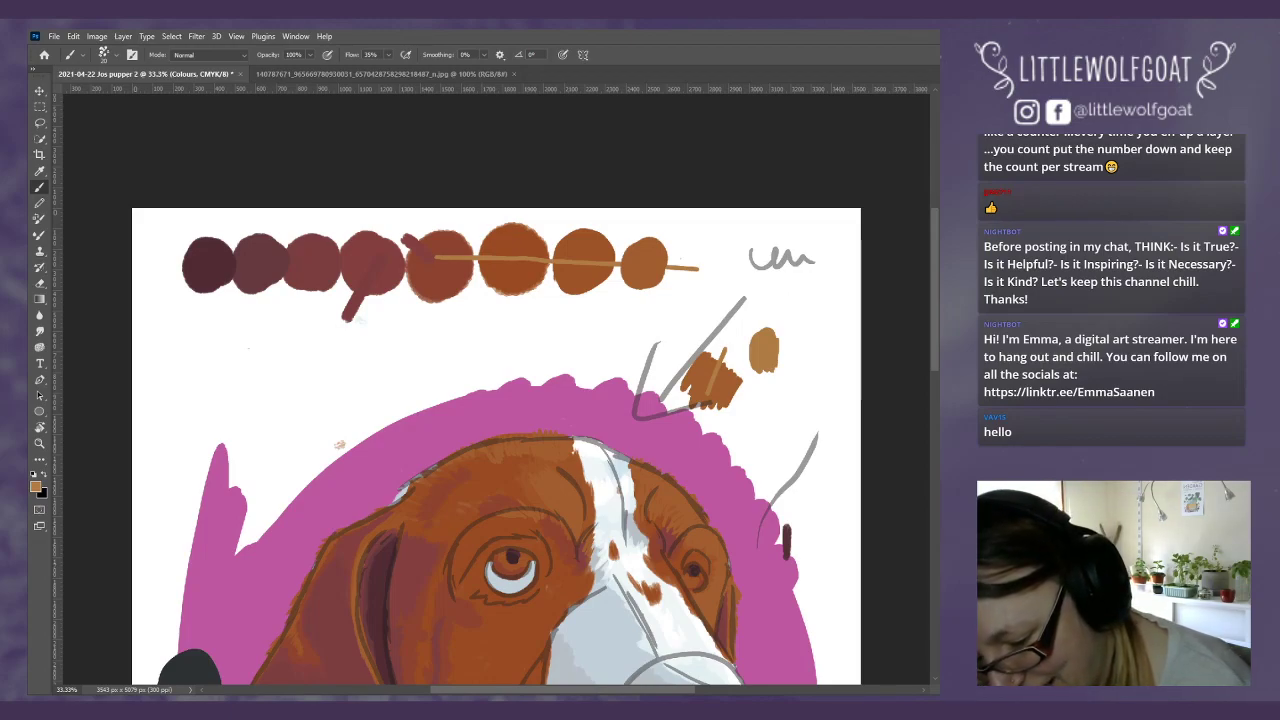
{"action": "key", "text": "alt+bracketleft"}
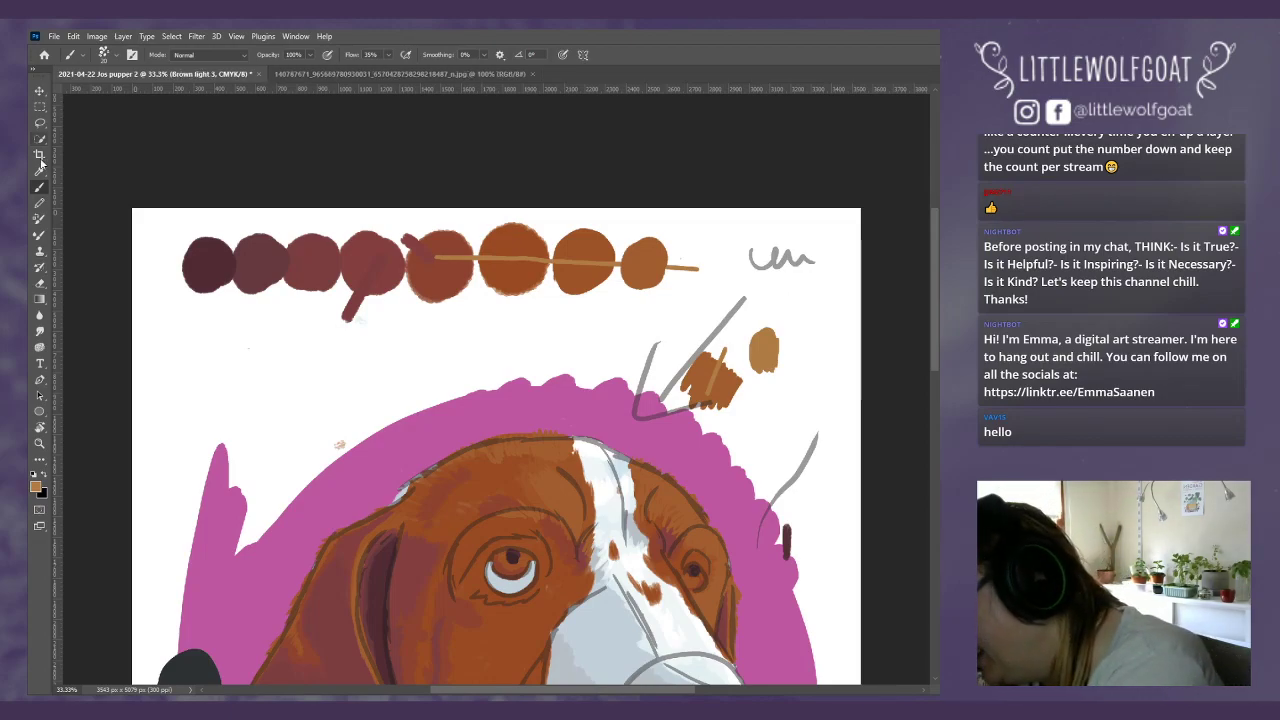
Step: Erase the rightmost brown dot in the swatch row
{"action": "left_click", "coordinate": [40, 283]}
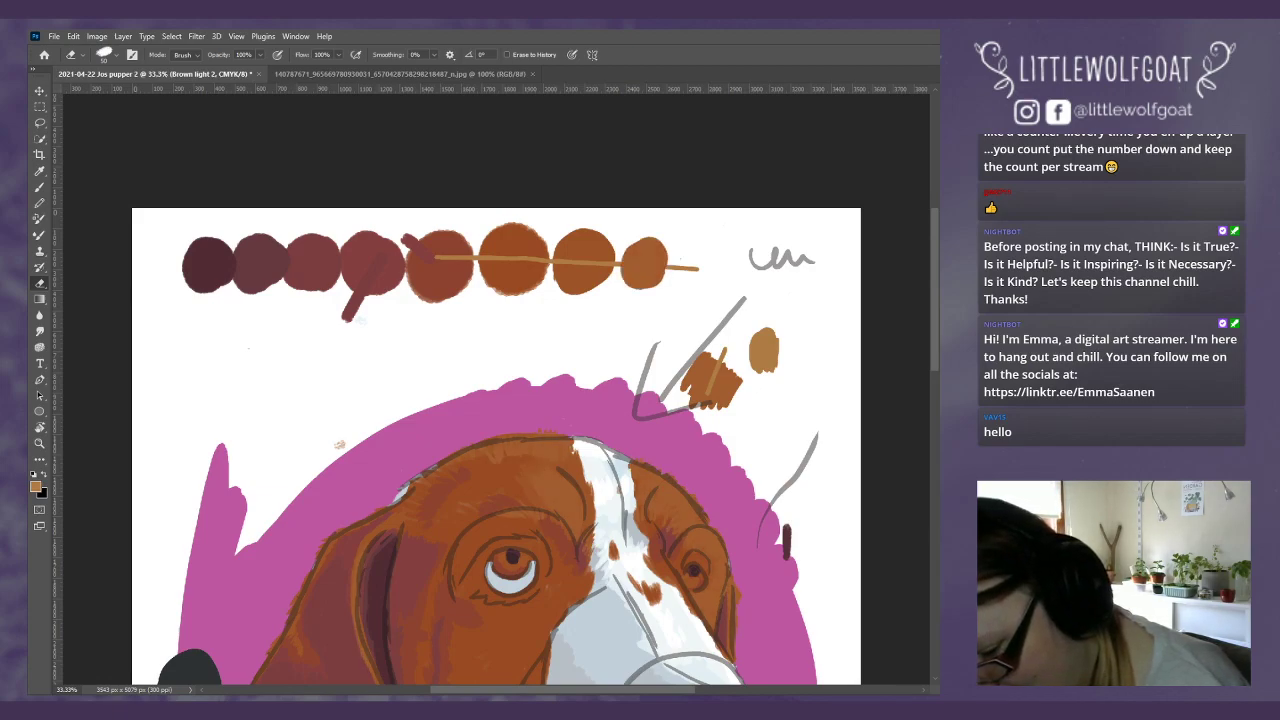
{"action": "mouse_move", "coordinate": [625, 262]}
{"action": "left_mouse_down"}
{"action": "mouse_move", "coordinate": [654, 234]}
{"action": "mouse_move", "coordinate": [668, 284]}
{"action": "left_mouse_up"}
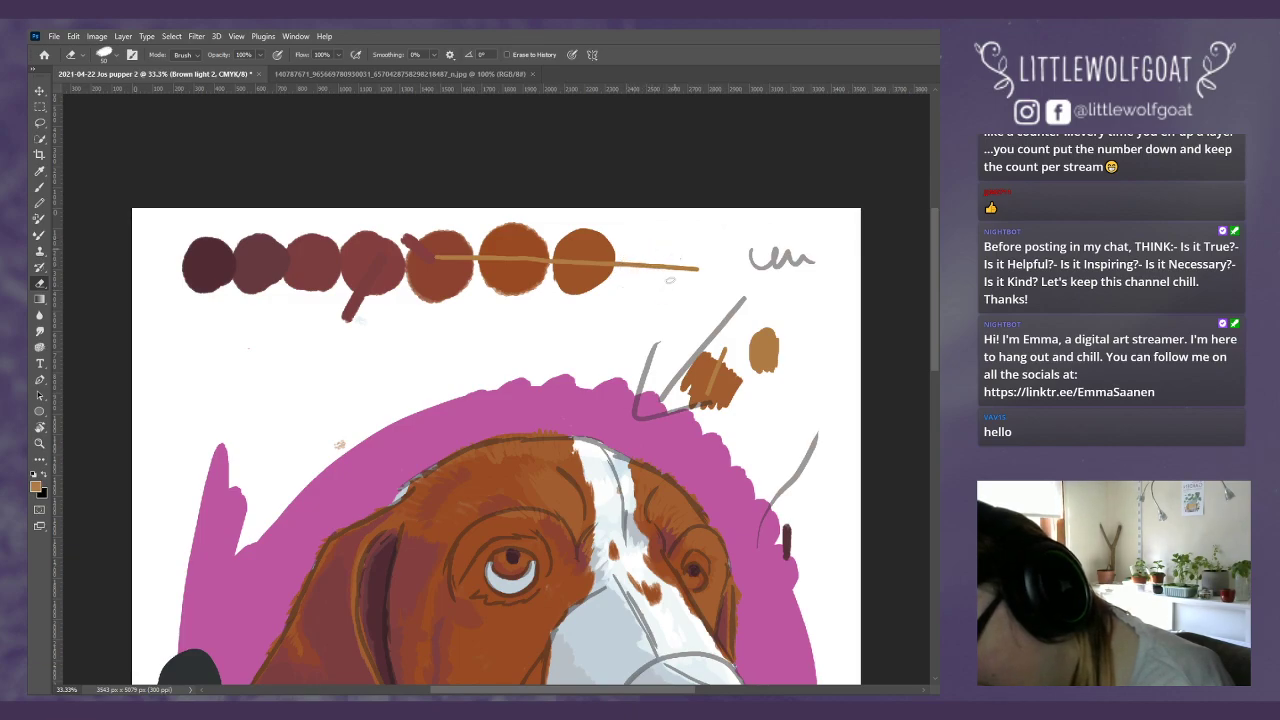
{"action": "left_click", "coordinate": [39, 172]}
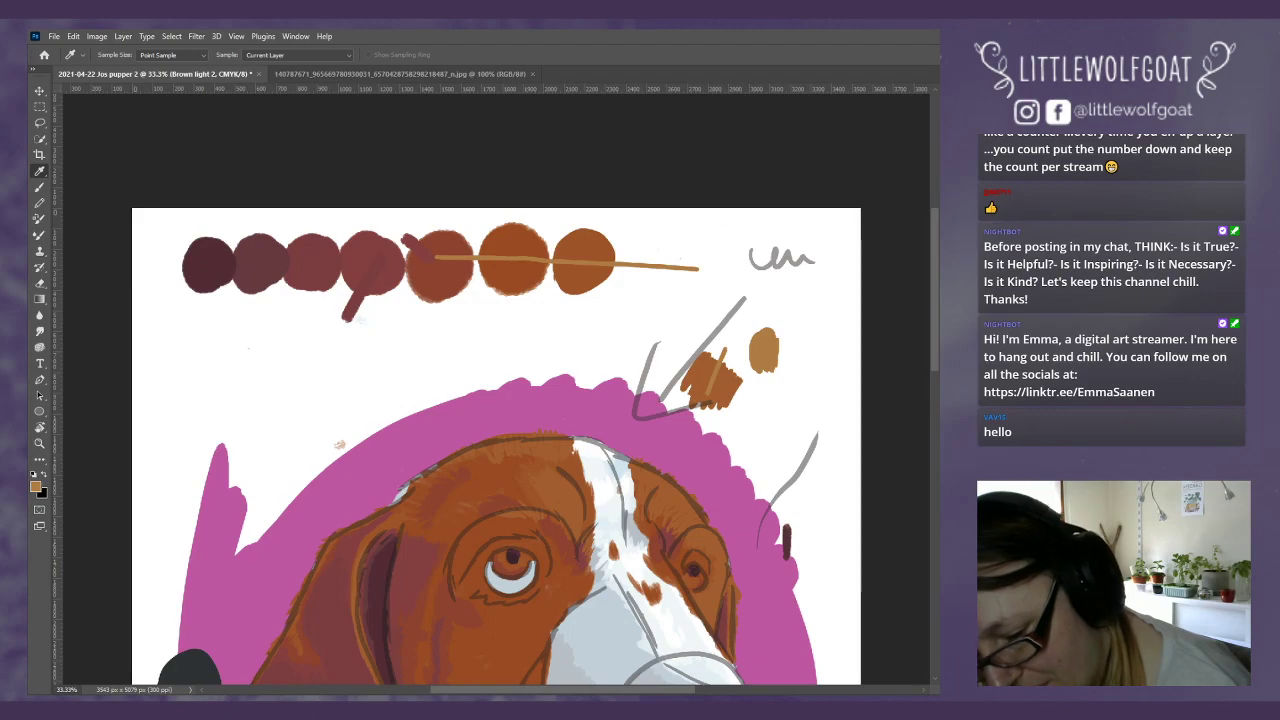
Step: On the Colours layer, paint a sampled darker brown spiral at the end of the swatch line
{"action": "key", "text": "alt+bracketleft"}
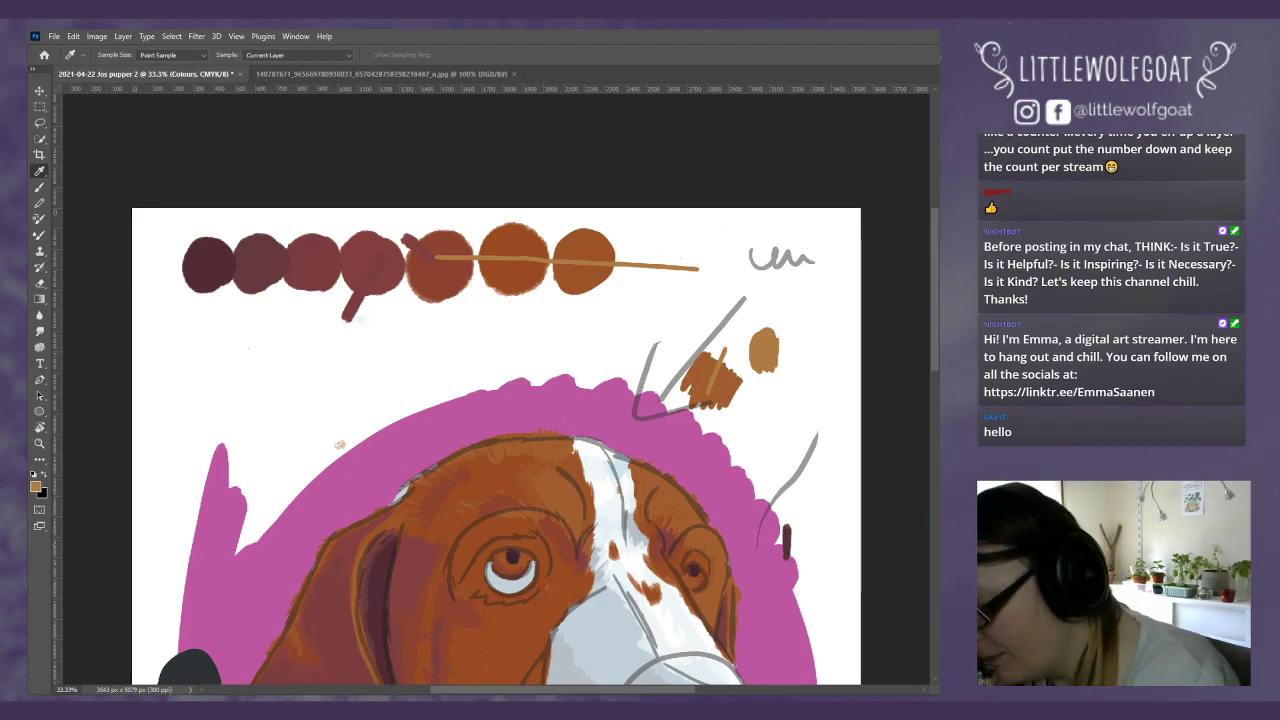
{"action": "key", "text": "b"}
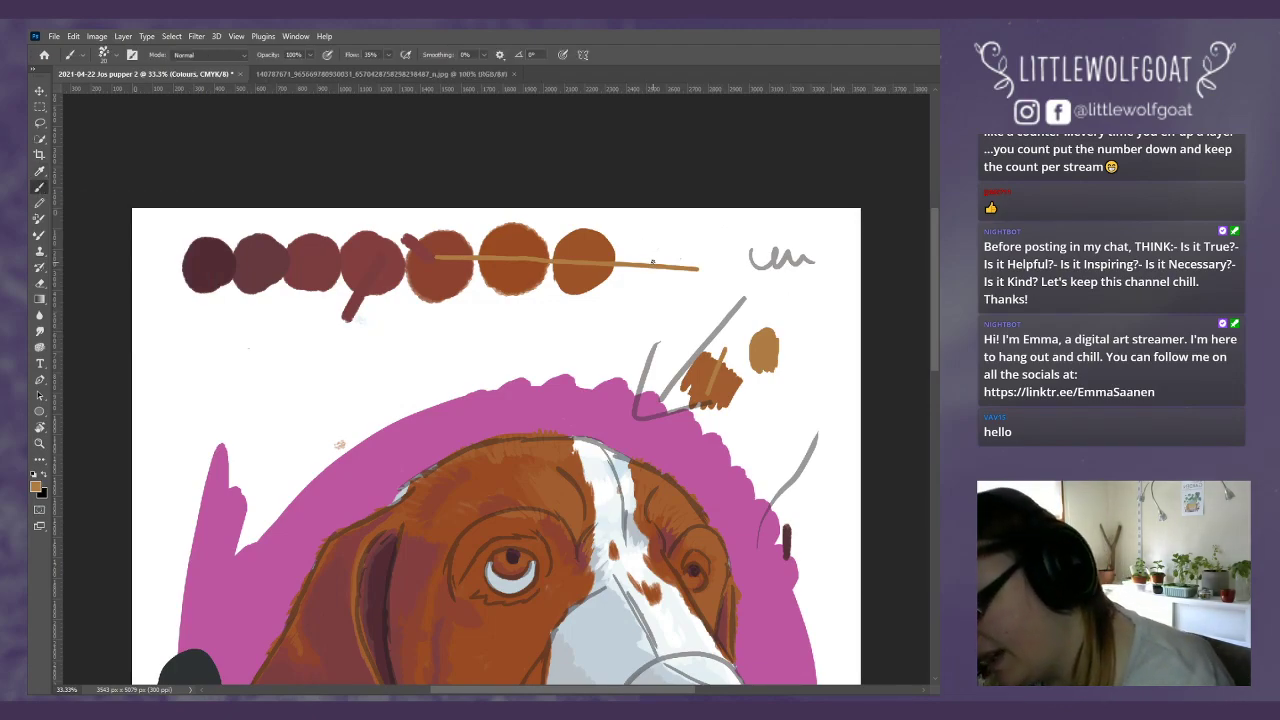
{"action": "mouse_move", "coordinate": [648, 250]}
{"action": "left_mouse_down"}
{"action": "mouse_move", "coordinate": [650, 289]}
{"action": "mouse_move", "coordinate": [668, 258]}
{"action": "mouse_move", "coordinate": [652, 265]}
{"action": "left_mouse_up"}
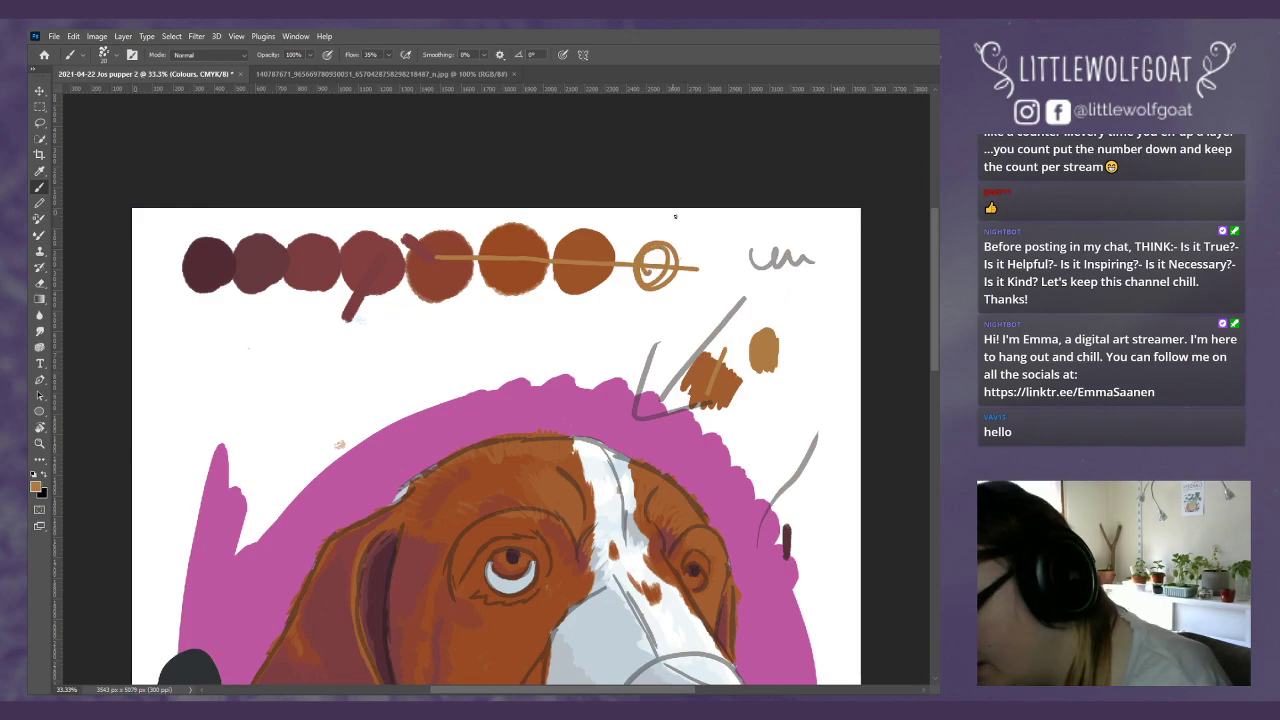
{"action": "left_click", "coordinate": [74, 37]}
{"action": "left_click", "coordinate": [88, 50]}
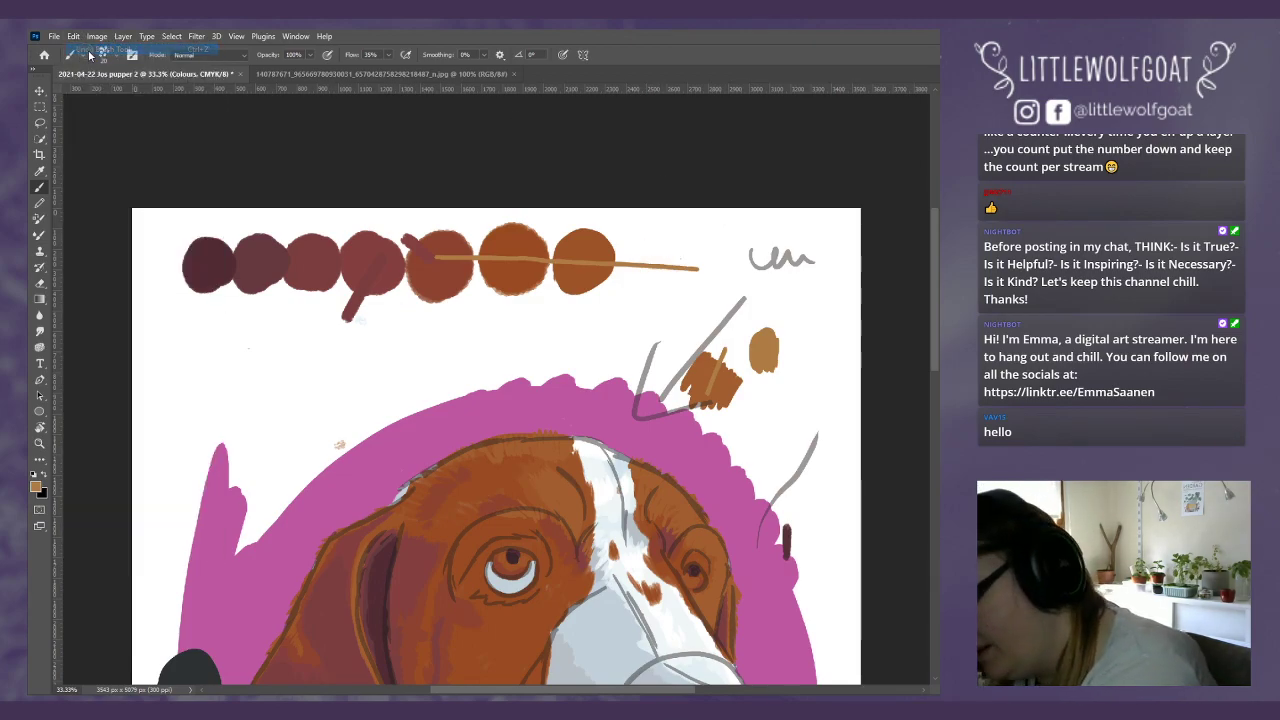
{"action": "left_click", "coordinate": [40, 171]}
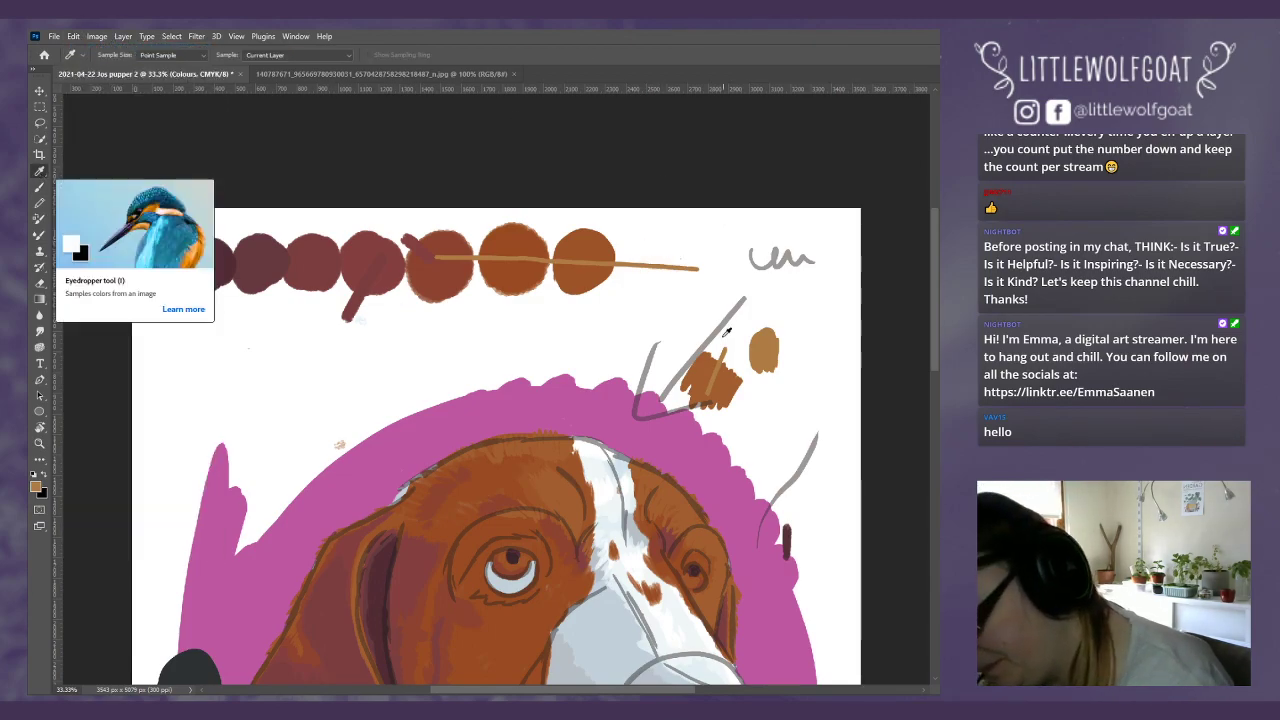
{"action": "left_click", "coordinate": [708, 363]}
{"action": "left_click", "coordinate": [38, 188]}
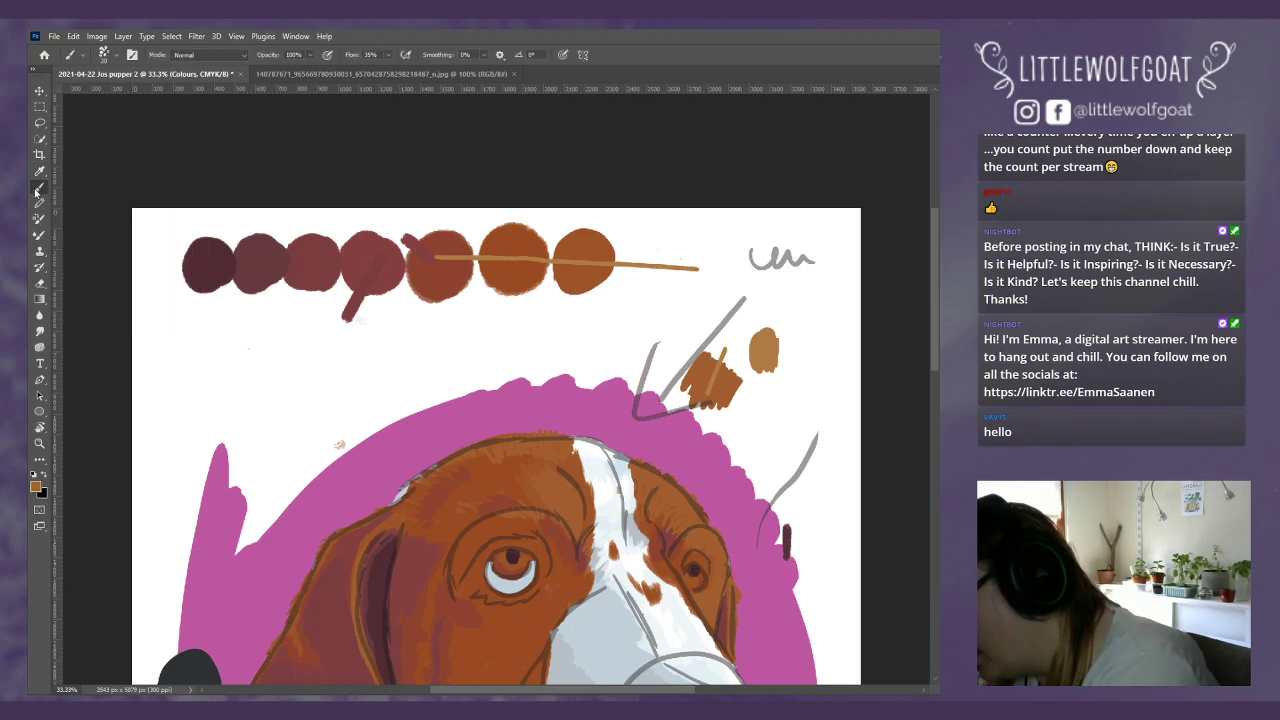
{"action": "mouse_move", "coordinate": [647, 249]}
{"action": "left_mouse_down"}
{"action": "mouse_move", "coordinate": [655, 284]}
{"action": "mouse_move", "coordinate": [636, 268]}
{"action": "mouse_move", "coordinate": [666, 256]}
{"action": "mouse_move", "coordinate": [668, 276]}
{"action": "mouse_move", "coordinate": [653, 242]}
{"action": "mouse_move", "coordinate": [630, 275]}
{"action": "mouse_move", "coordinate": [651, 284]}
{"action": "left_mouse_up"}
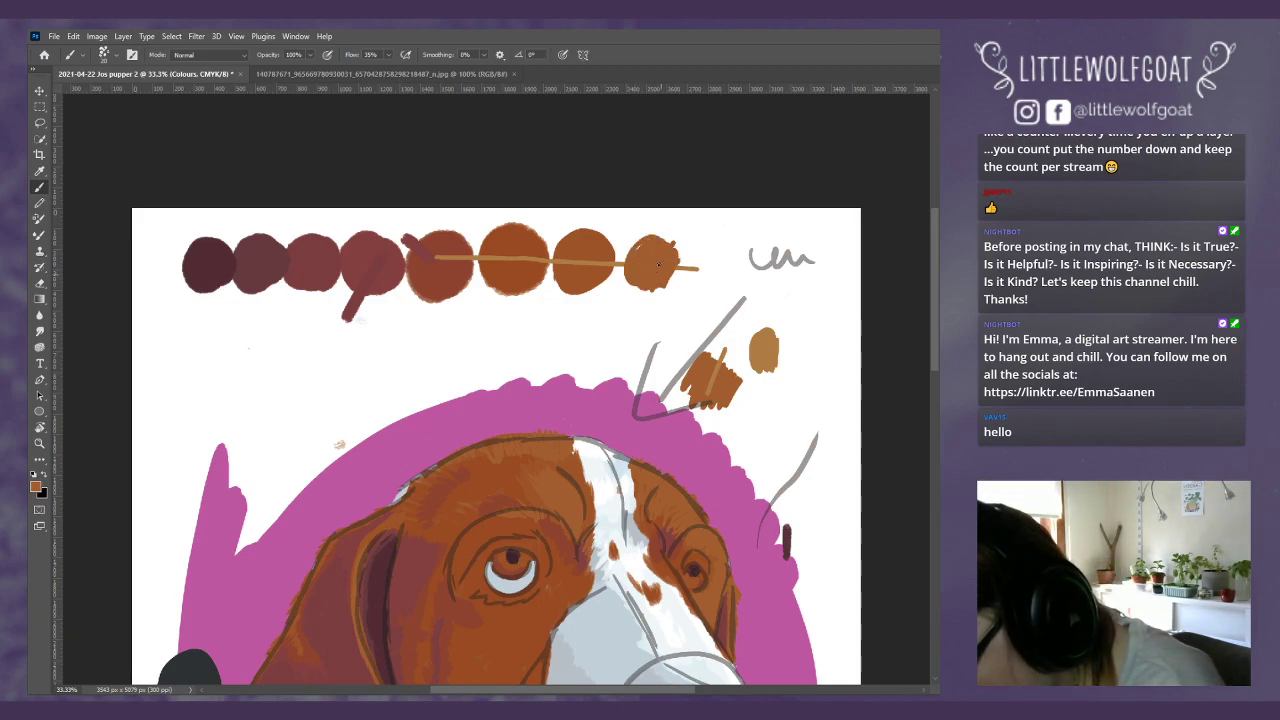
Step: Sample the orange test blob and extend the orange stroke along the swatch row
{"action": "left_click", "coordinate": [40, 174]}
{"action": "left_click", "coordinate": [772, 338]}
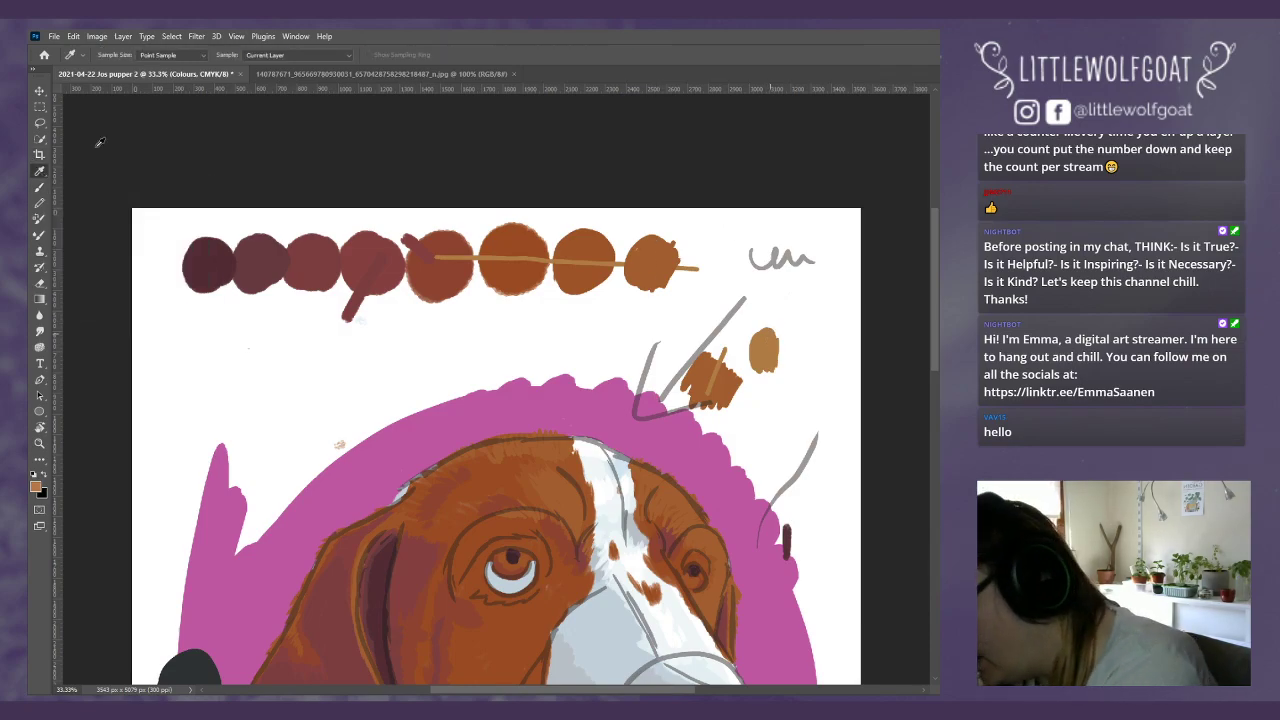
{"action": "left_click", "coordinate": [39, 189]}
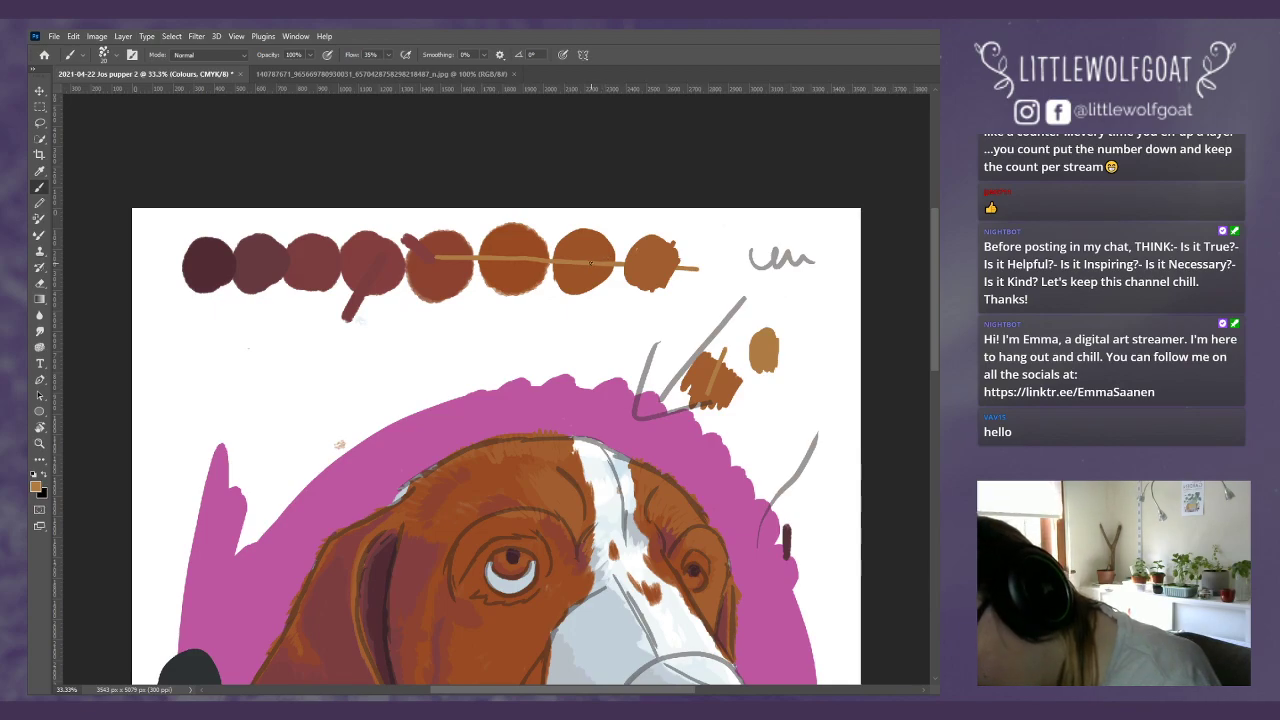
{"action": "left_click_drag", "start_coordinate": [614, 266], "coordinate": [721, 266]}
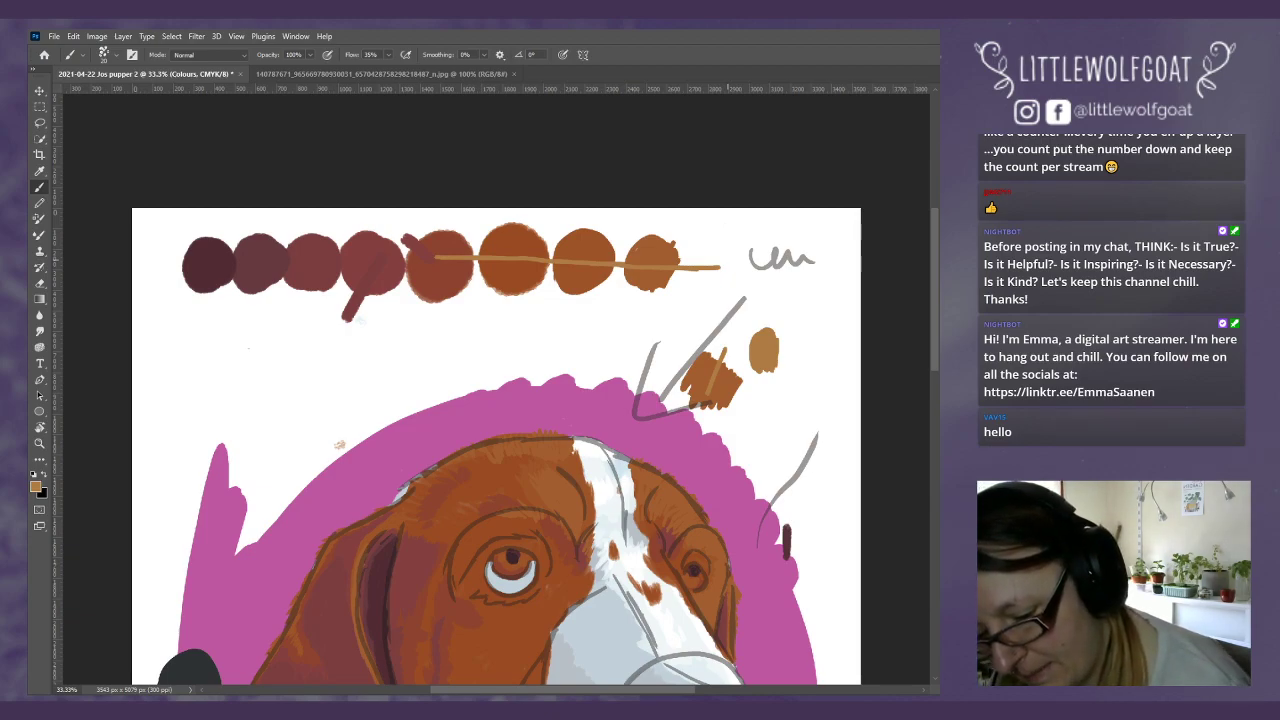
Step: Try a light stroke on the white blaze in Brown light 3, then undo it
{"action": "key", "text": "alt+bracketleft"}
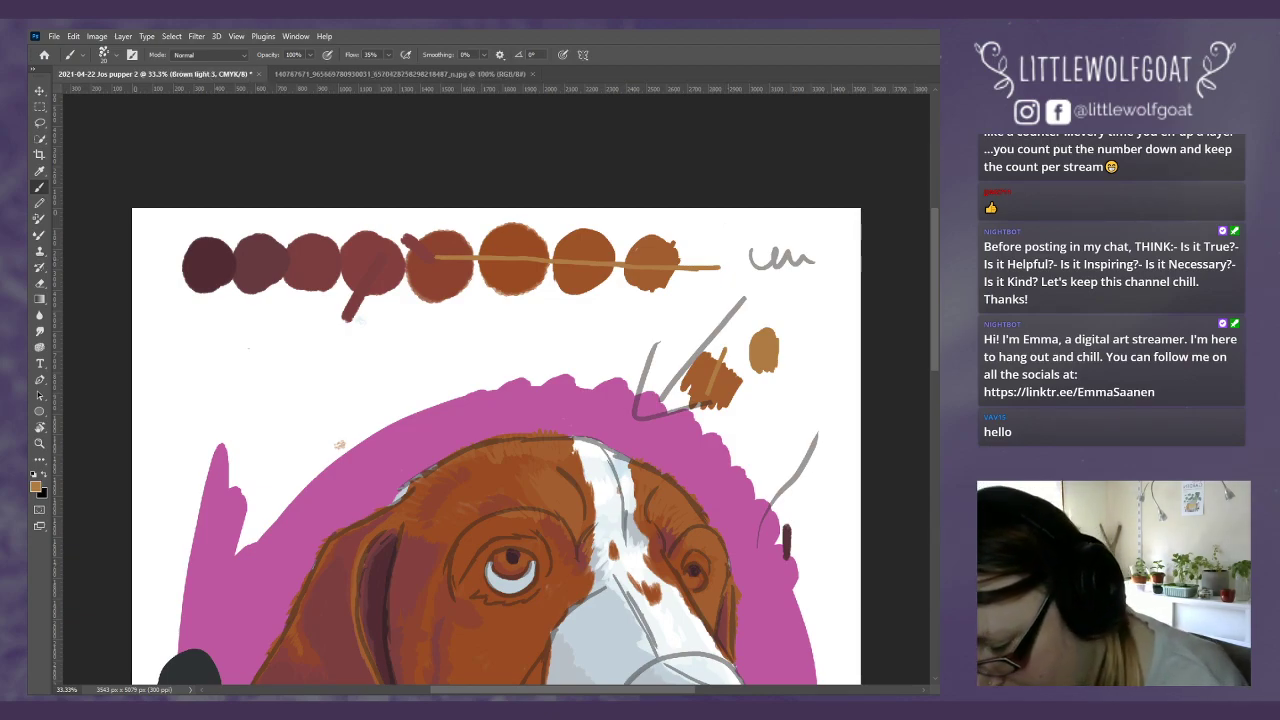
{"action": "left_click_drag", "start_coordinate": [640, 526], "coordinate": [688, 484]}
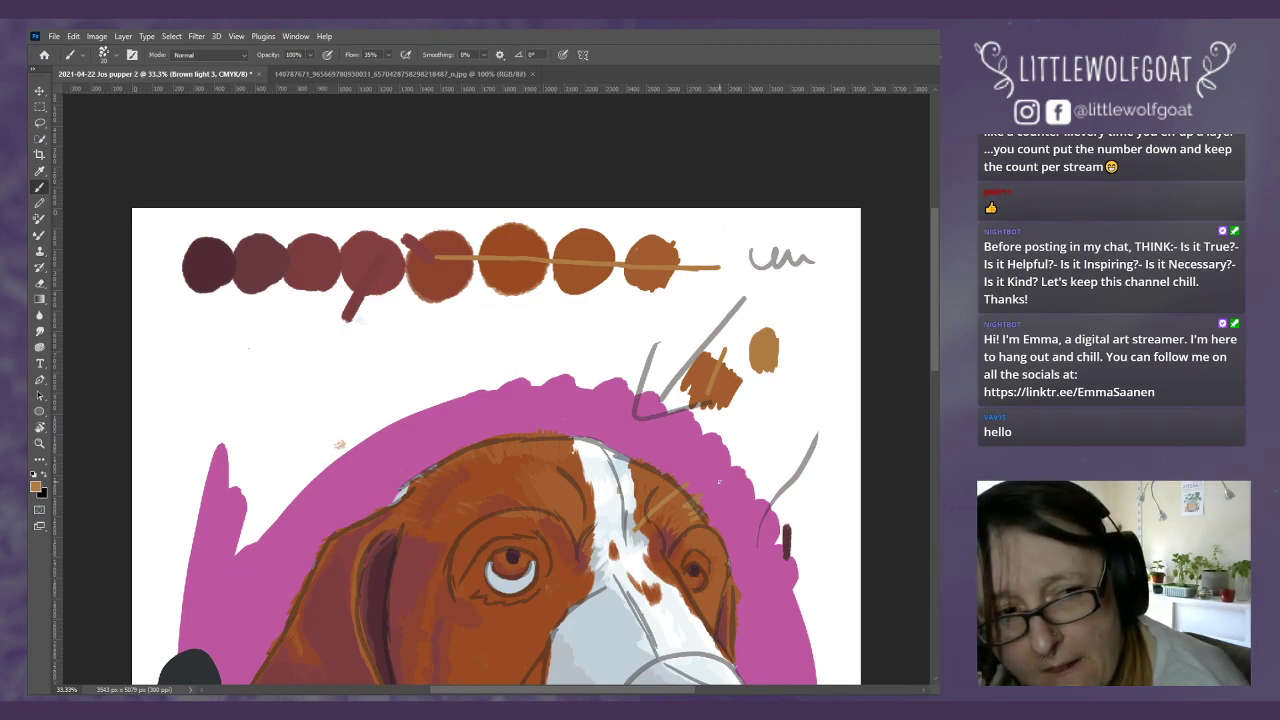
{"action": "left_click", "coordinate": [73, 36]}
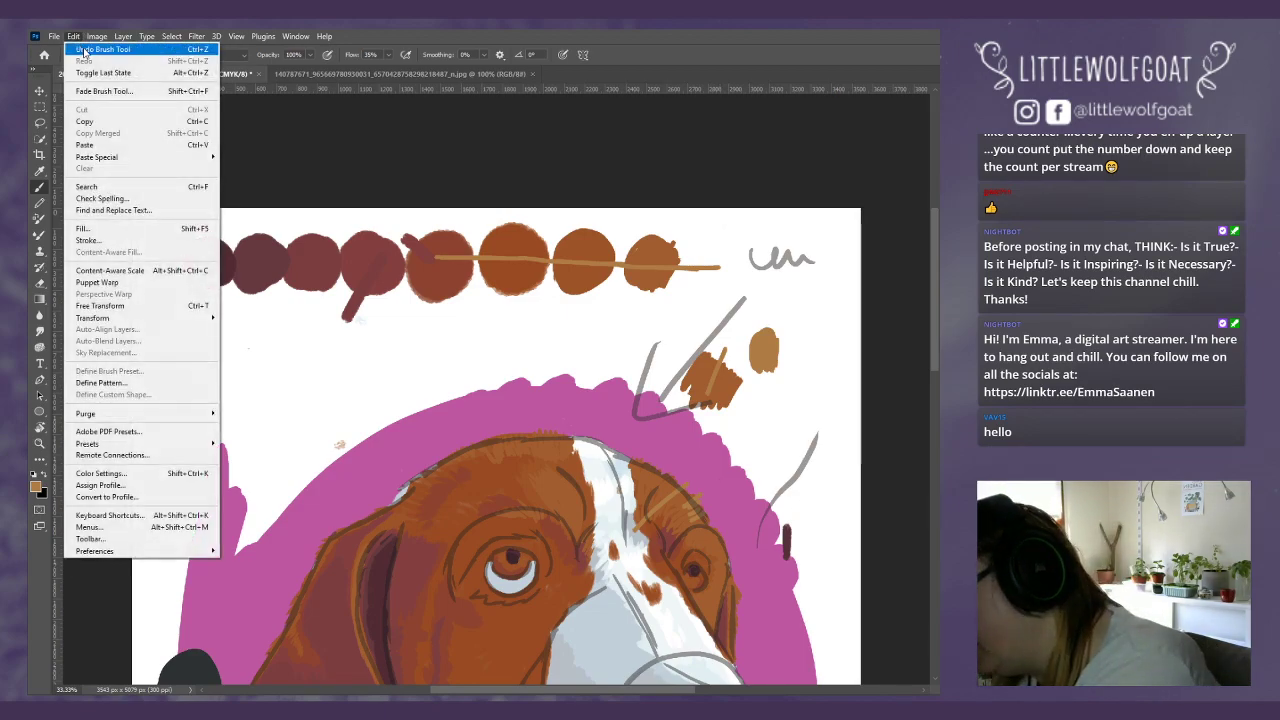
{"action": "left_click", "coordinate": [90, 50]}
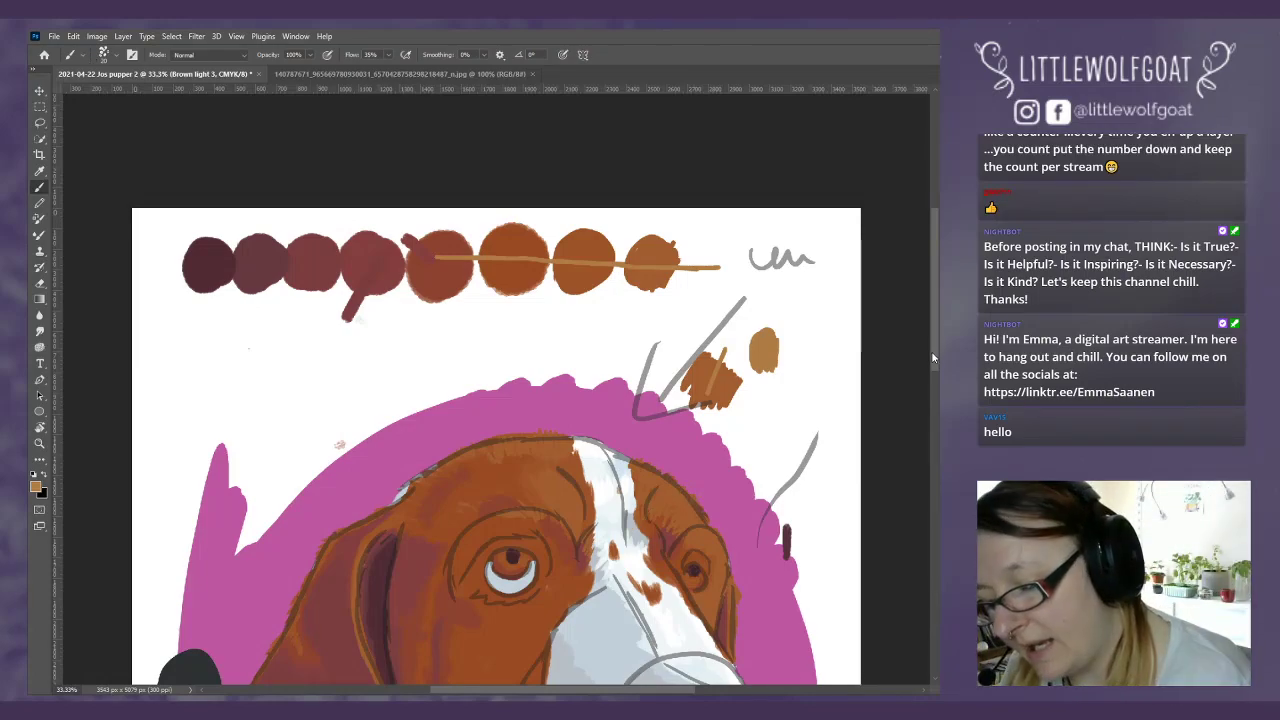
Step: Paint a lighter brown stroke down the edge of the dog's right ear
{"action": "scroll", "coordinate": [932, 365], "scroll_direction": "down", "scroll_amount": 3}
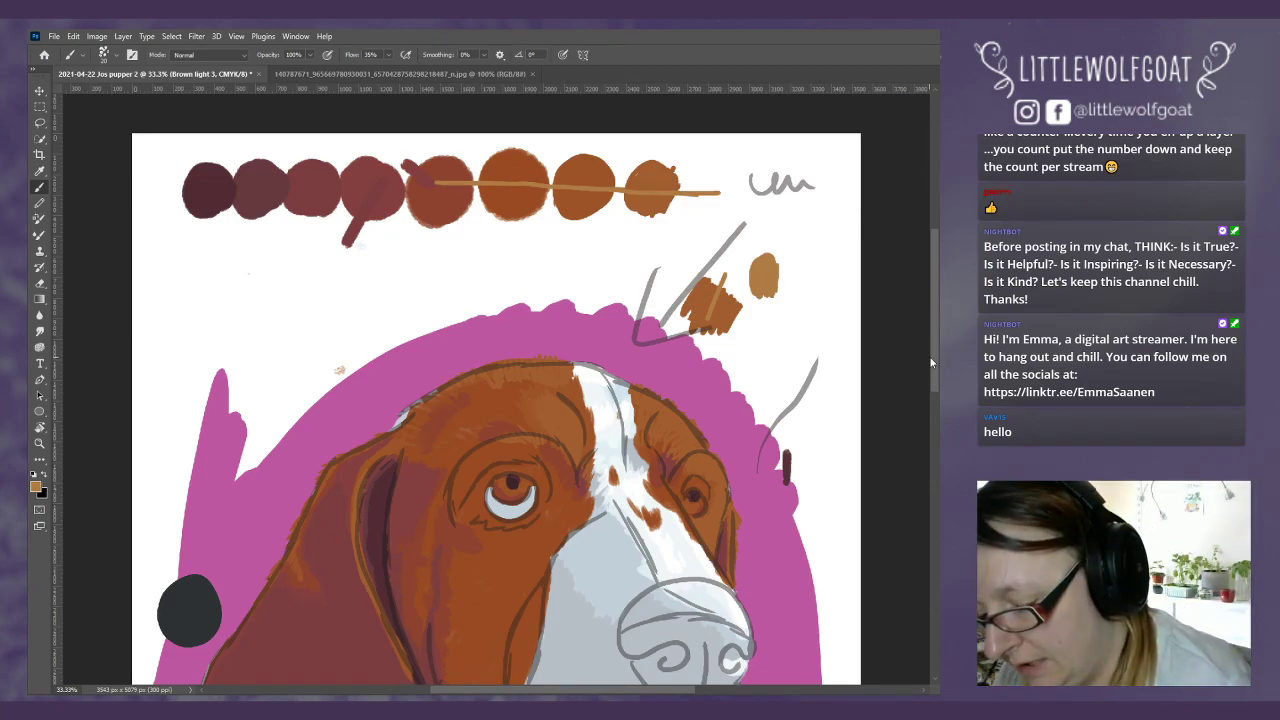
{"action": "scroll", "coordinate": [931, 365], "scroll_direction": "down", "scroll_amount": 3}
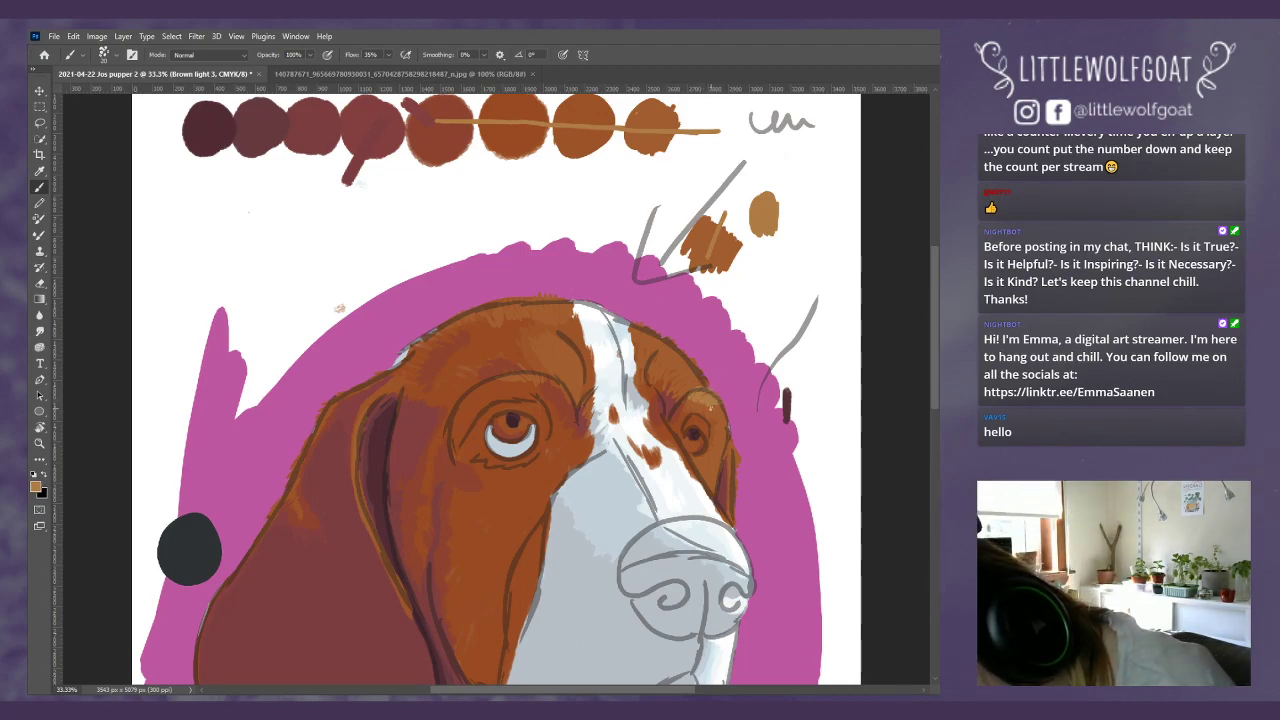
{"action": "left_click_drag", "start_coordinate": [722, 424], "coordinate": [714, 474]}
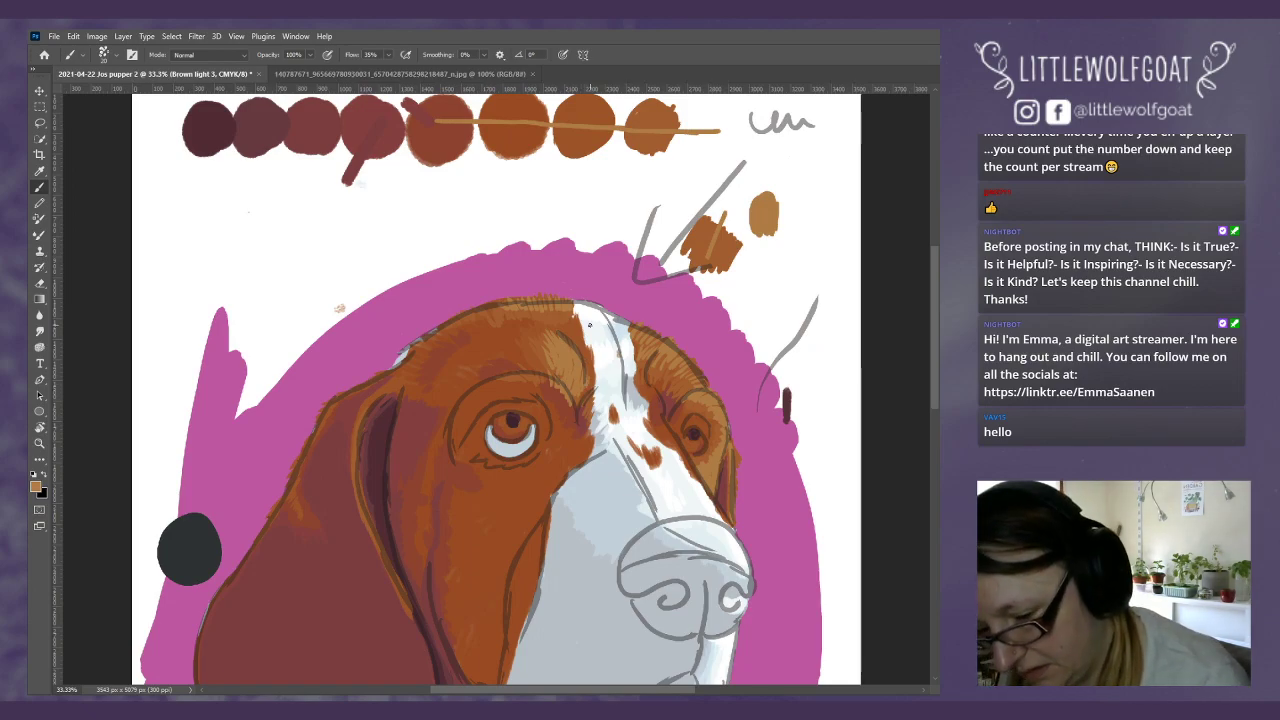
Step: Scroll the canvas down to the dog's jowls and chest, then bring up the View menu
{"action": "scroll", "coordinate": [930, 338], "scroll_direction": "down", "scroll_amount": 2}
{"action": "scroll", "coordinate": [930, 338], "scroll_direction": "down", "scroll_amount": 1}
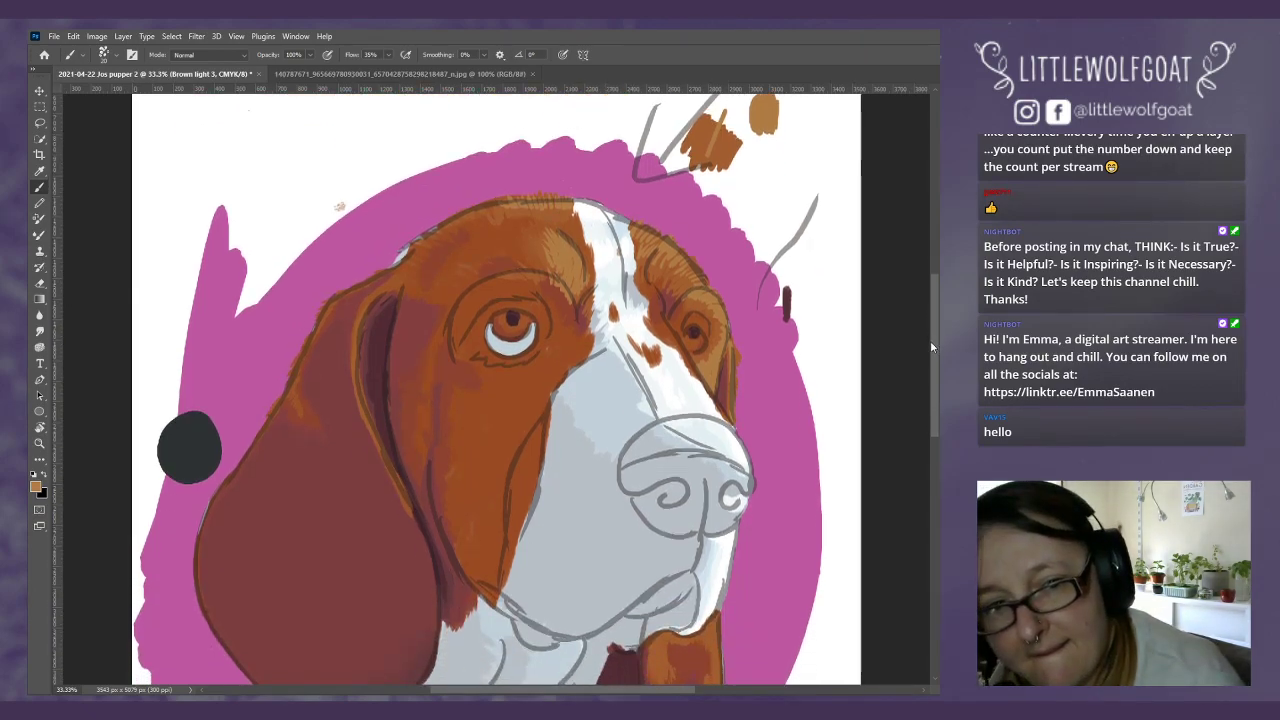
{"action": "scroll", "coordinate": [928, 352], "scroll_direction": "down", "scroll_amount": 1}
{"action": "scroll", "coordinate": [928, 352], "scroll_direction": "down", "scroll_amount": 2}
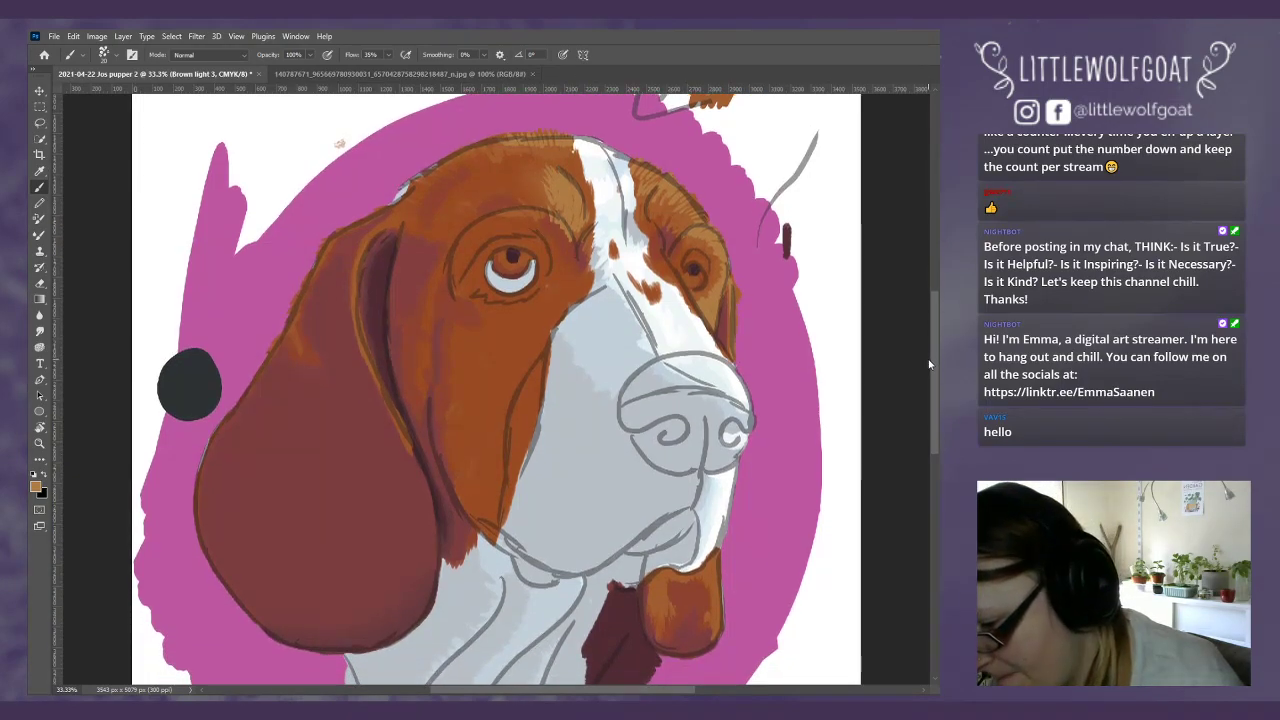
{"action": "scroll", "coordinate": [927, 360], "scroll_direction": "down", "scroll_amount": 1}
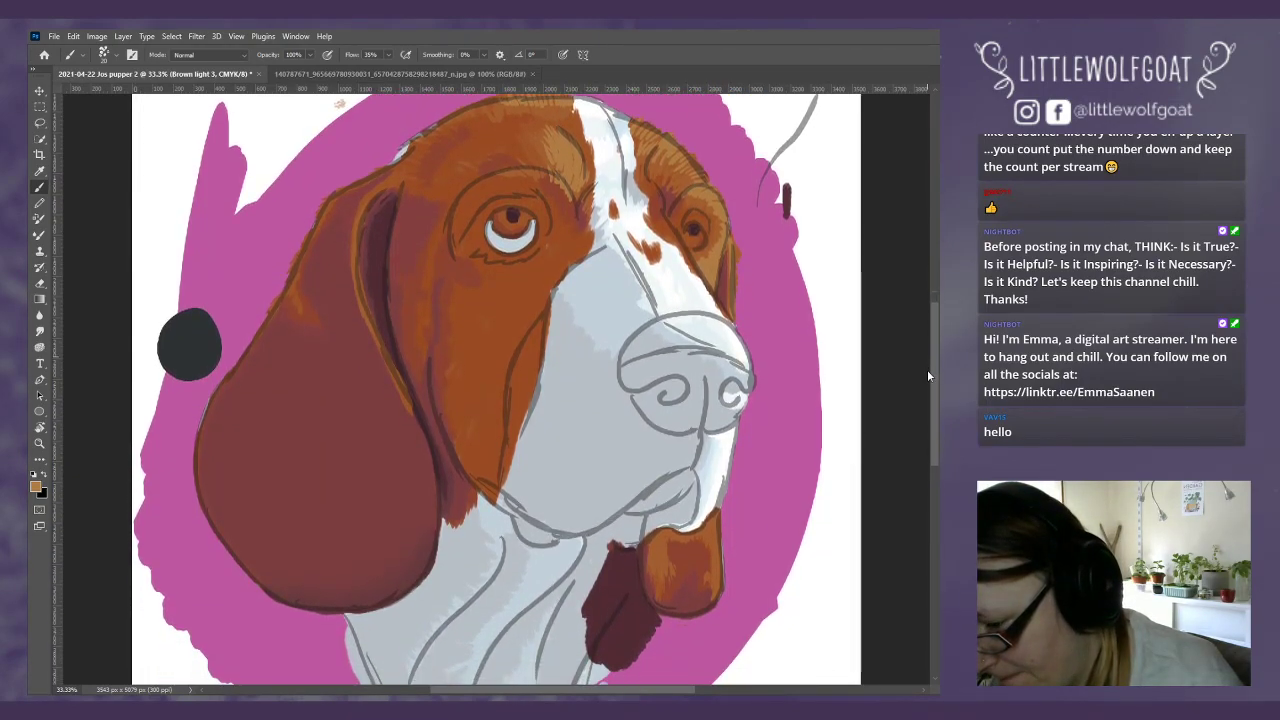
{"action": "scroll", "coordinate": [927, 372], "scroll_direction": "down", "scroll_amount": 2}
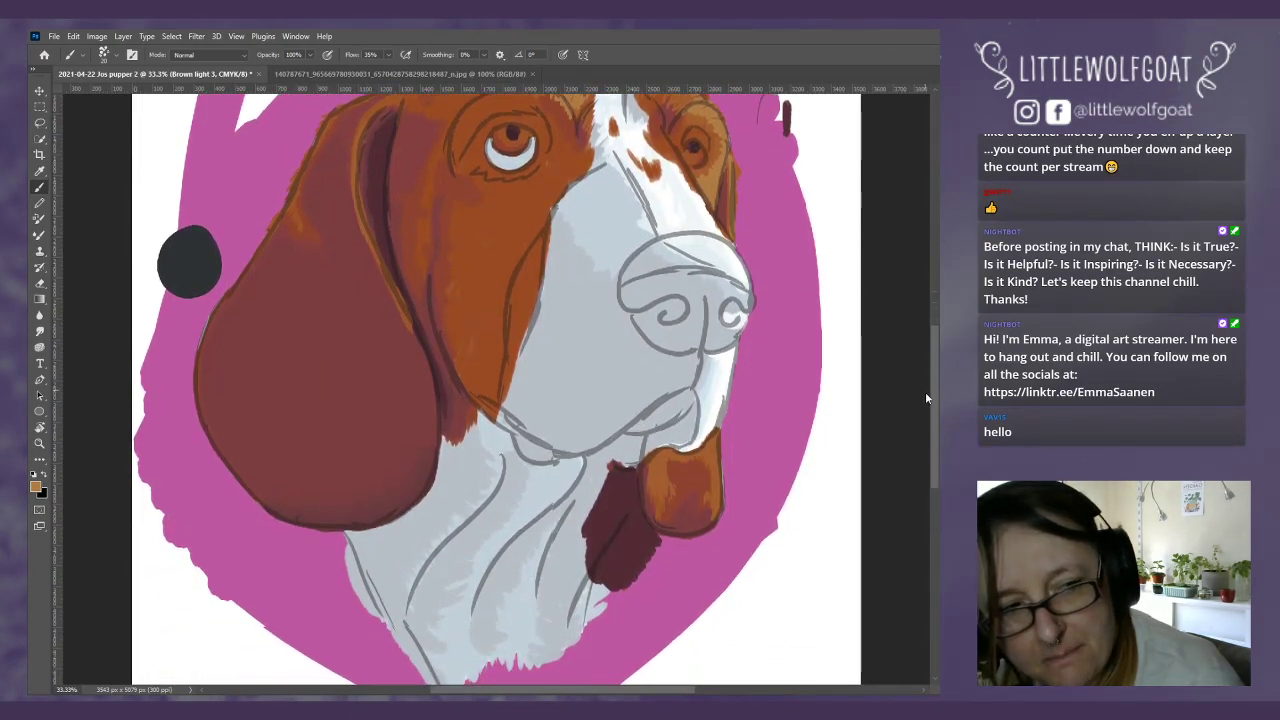
{"action": "scroll", "coordinate": [925, 393], "scroll_direction": "down", "scroll_amount": 1}
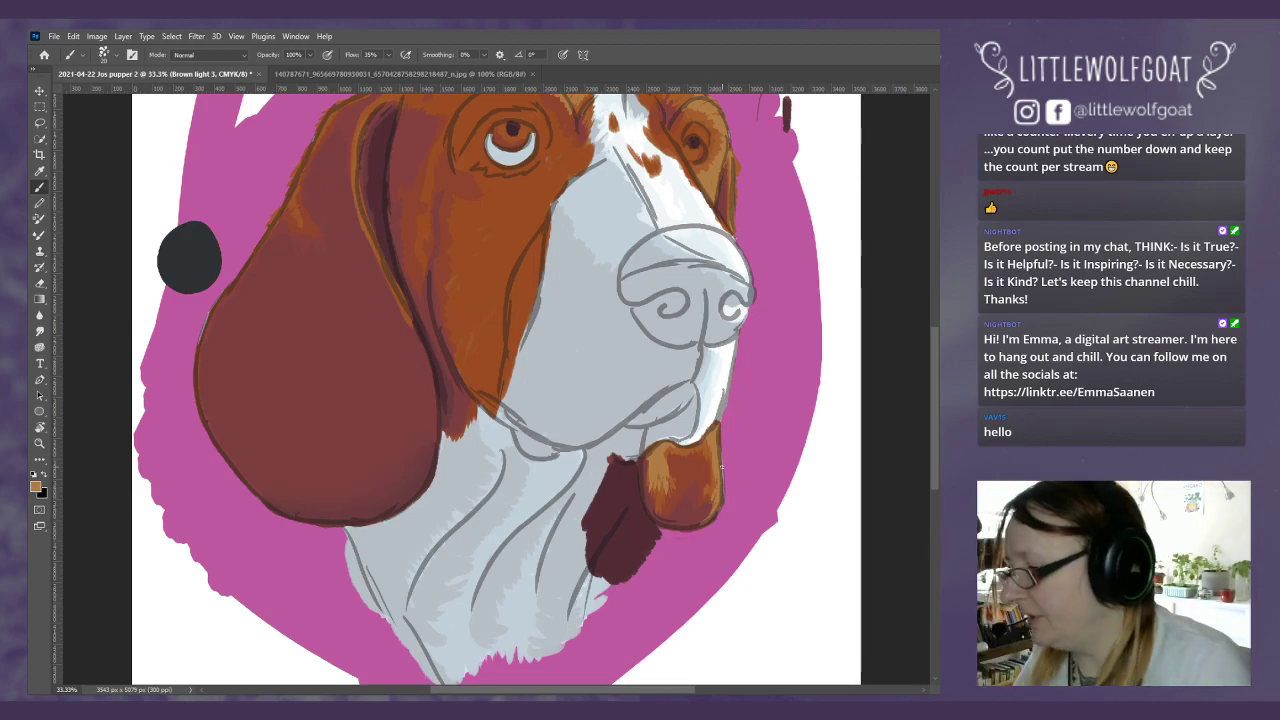
{"action": "left_click", "coordinate": [236, 36]}
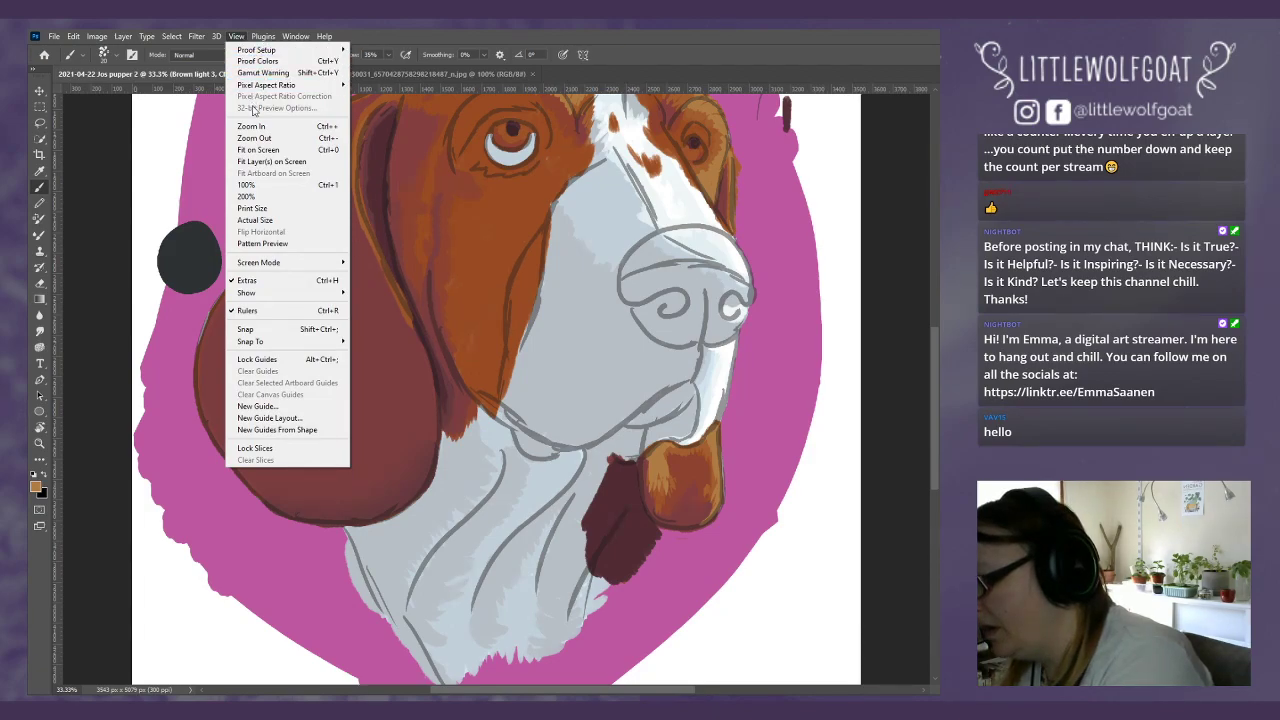
Step: Fit the whole portrait on screen at 18.6% with View > Fit on Screen
{"action": "left_click", "coordinate": [255, 149]}
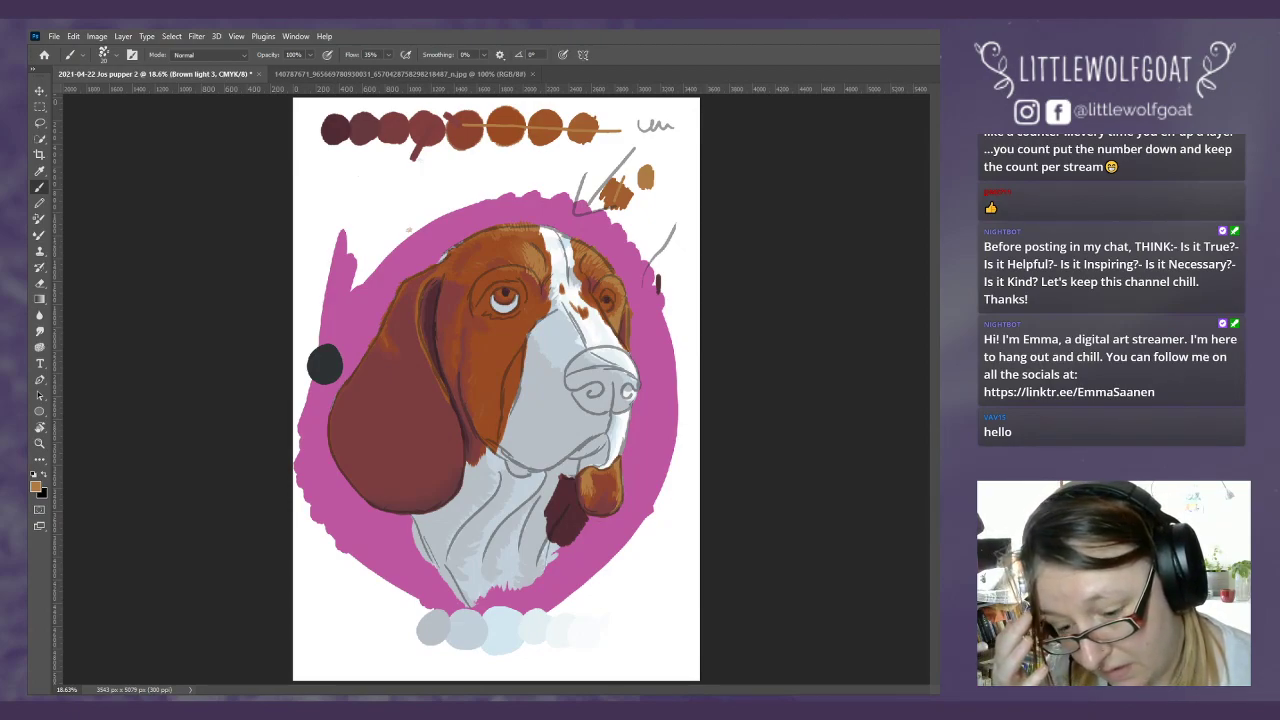
Step: Compare lighter and darker redder fur with undo/redo on Brown light, keep the darker, then select Brown dark 1
{"action": "key", "text": "alt+]"}
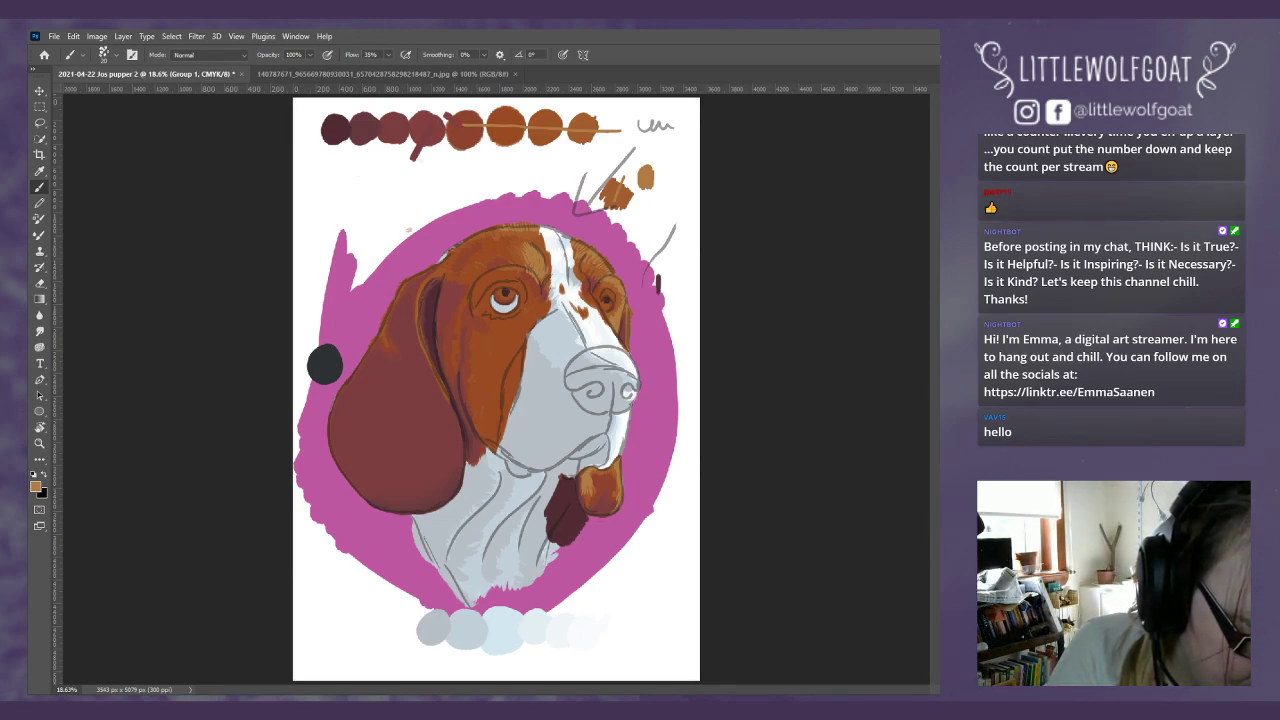
{"action": "key", "text": "alt+["}
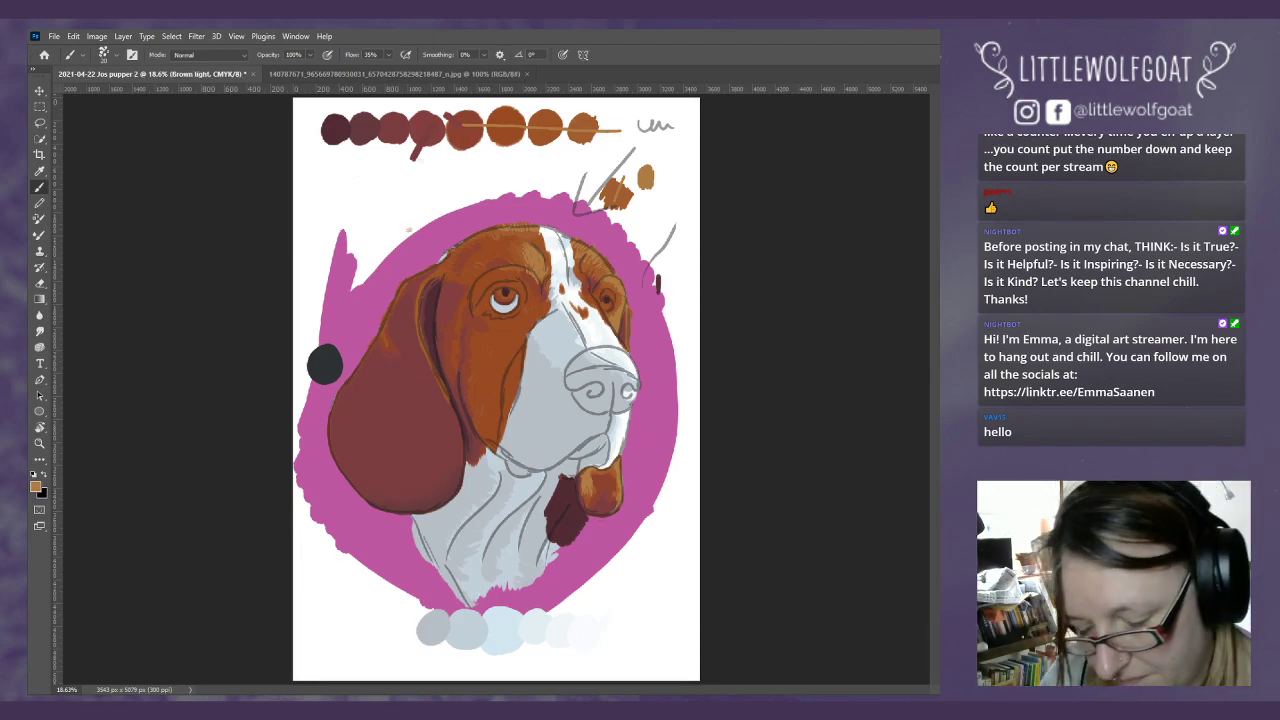
{"action": "key", "text": "alt+["}
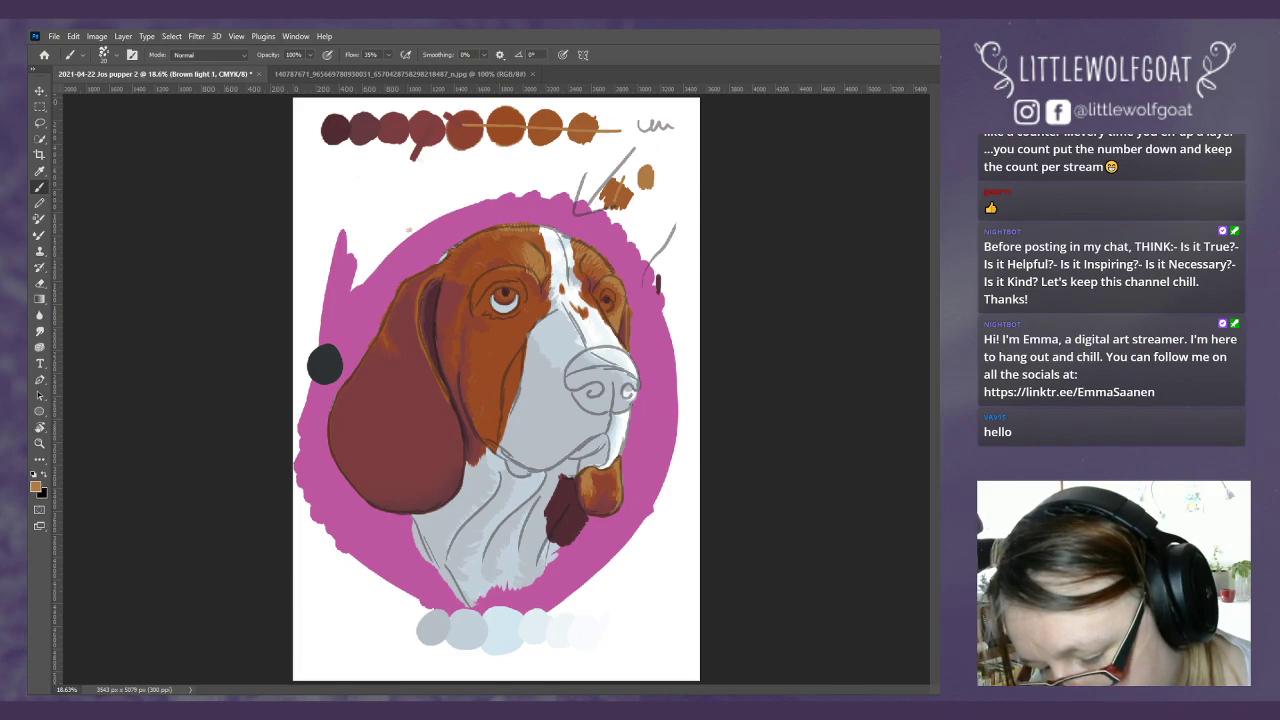
{"action": "key", "text": "alt+]"}
{"action": "key", "text": "ctrl+z"}
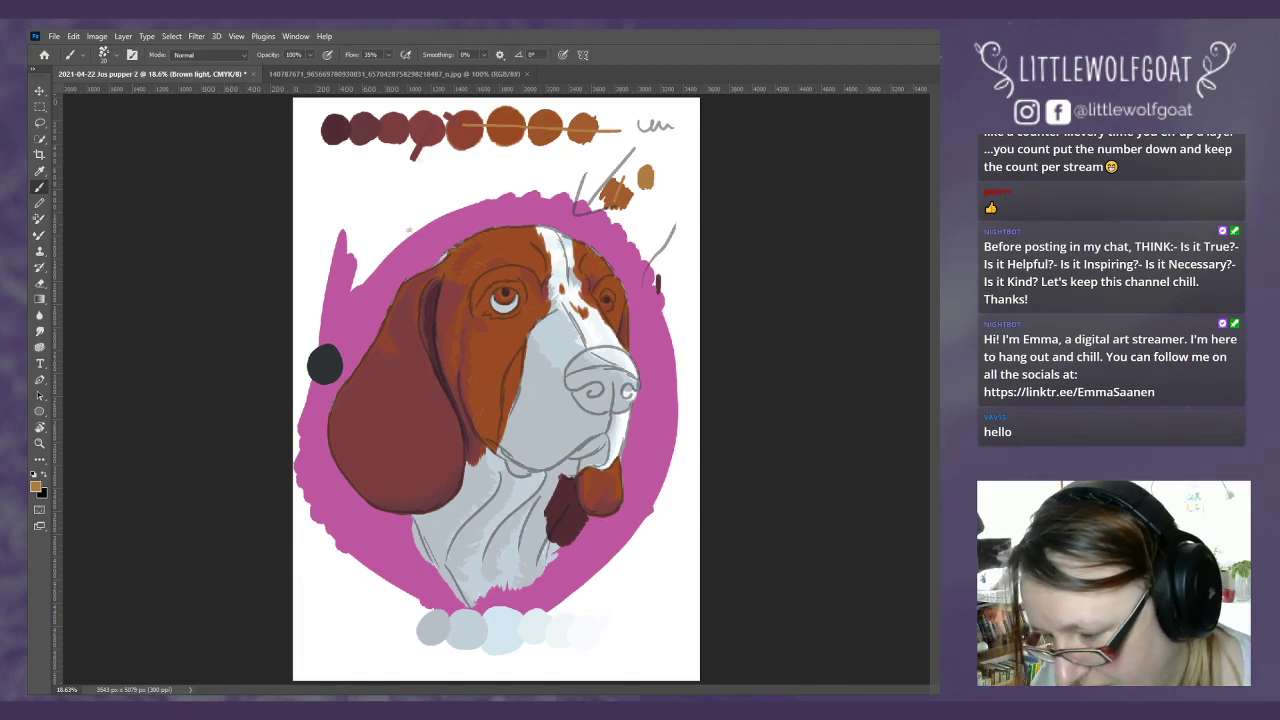
{"action": "key", "text": "ctrl+shift+z"}
{"action": "key", "text": "ctrl+z"}
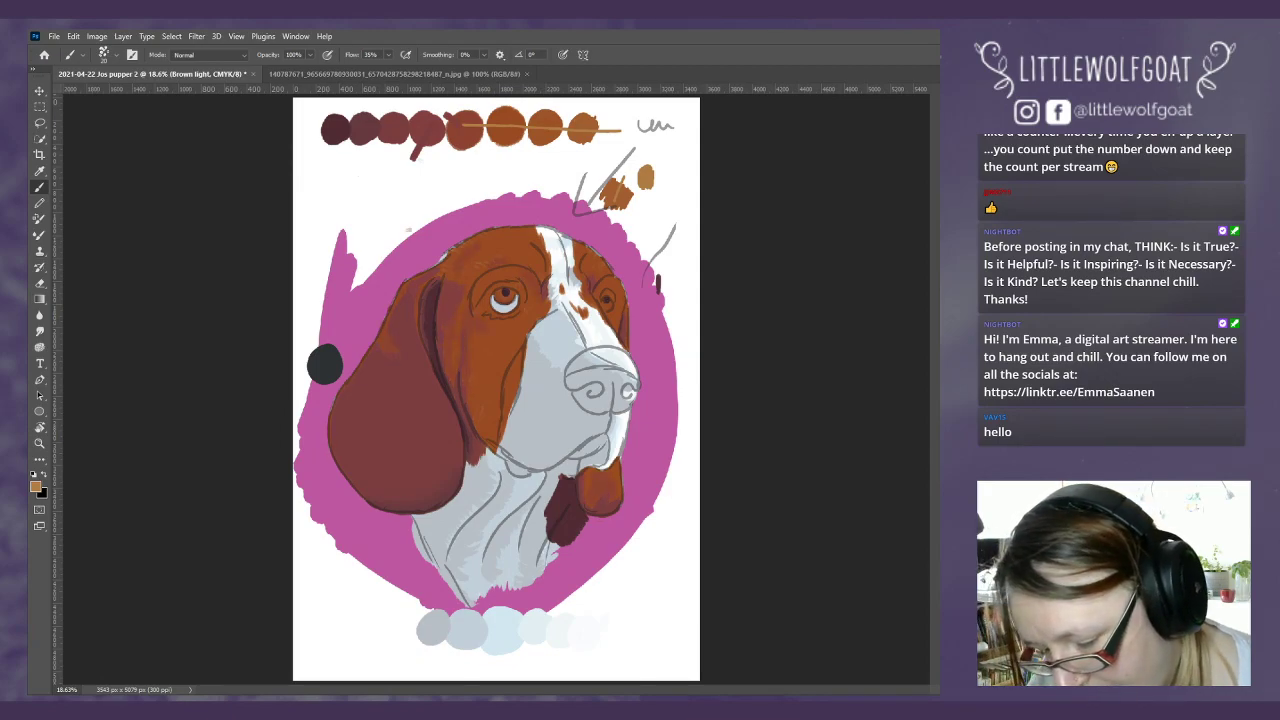
{"action": "key", "text": "ctrl+z"}
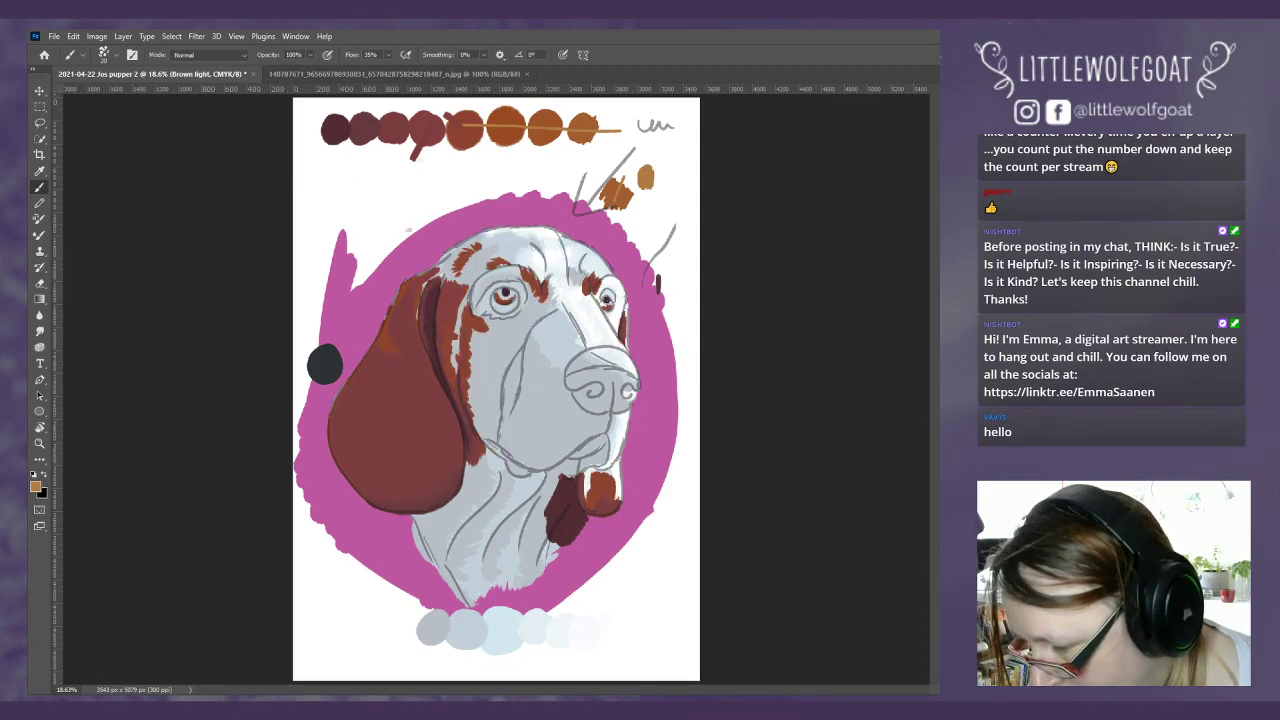
{"action": "key", "text": "ctrl+shift+z"}
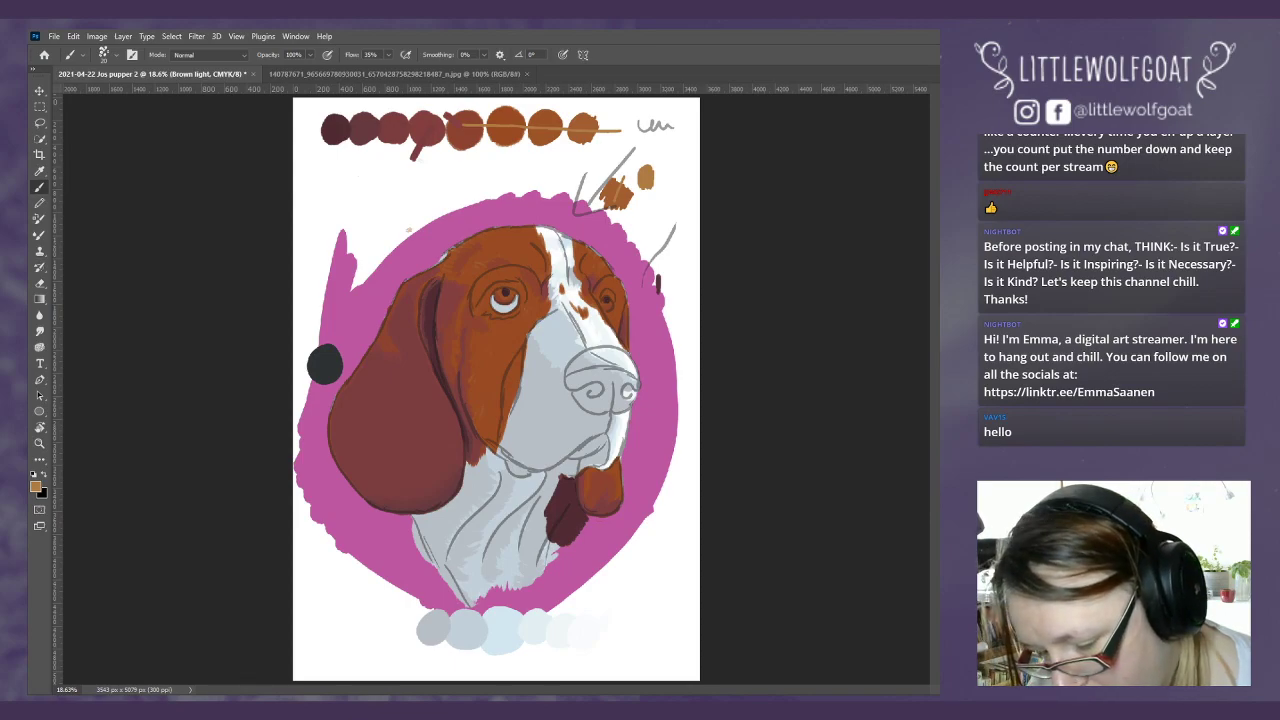
{"action": "key", "text": "alt+bracketleft"}
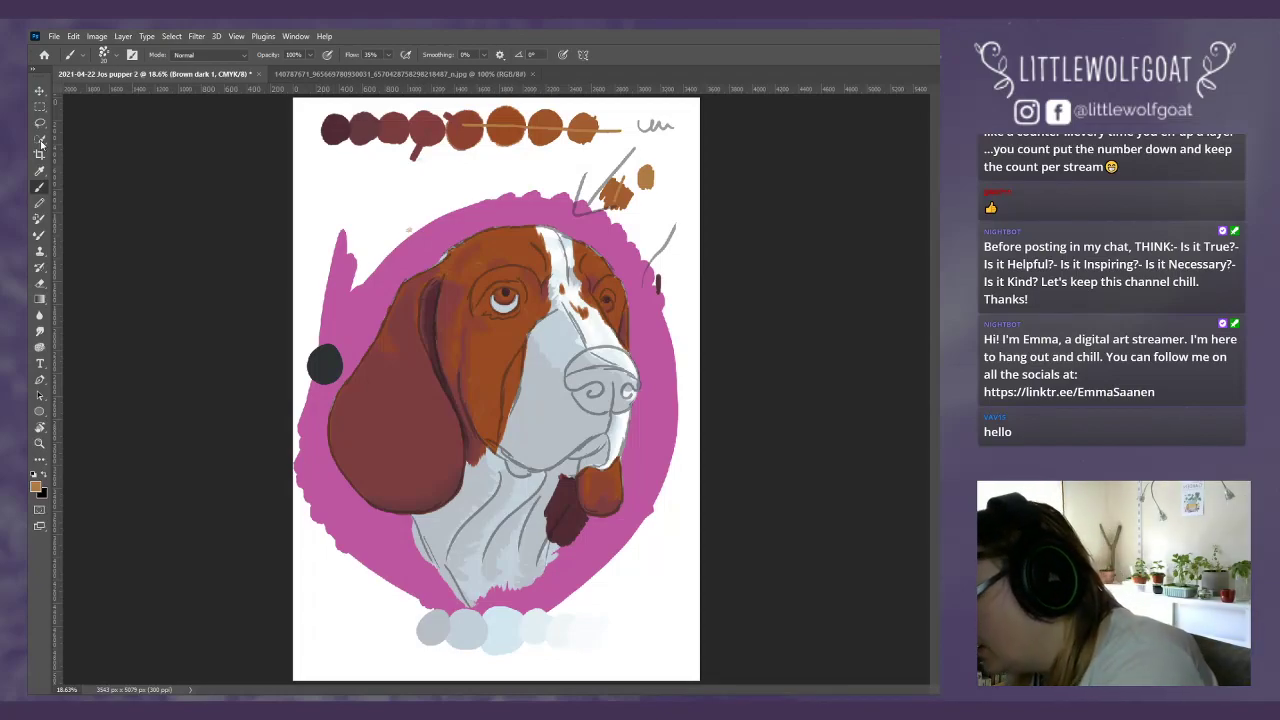
Step: Sample the dark brown from the dog's face and set the Gouache Detail Round brush to 36 px
{"action": "left_click", "coordinate": [40, 170]}
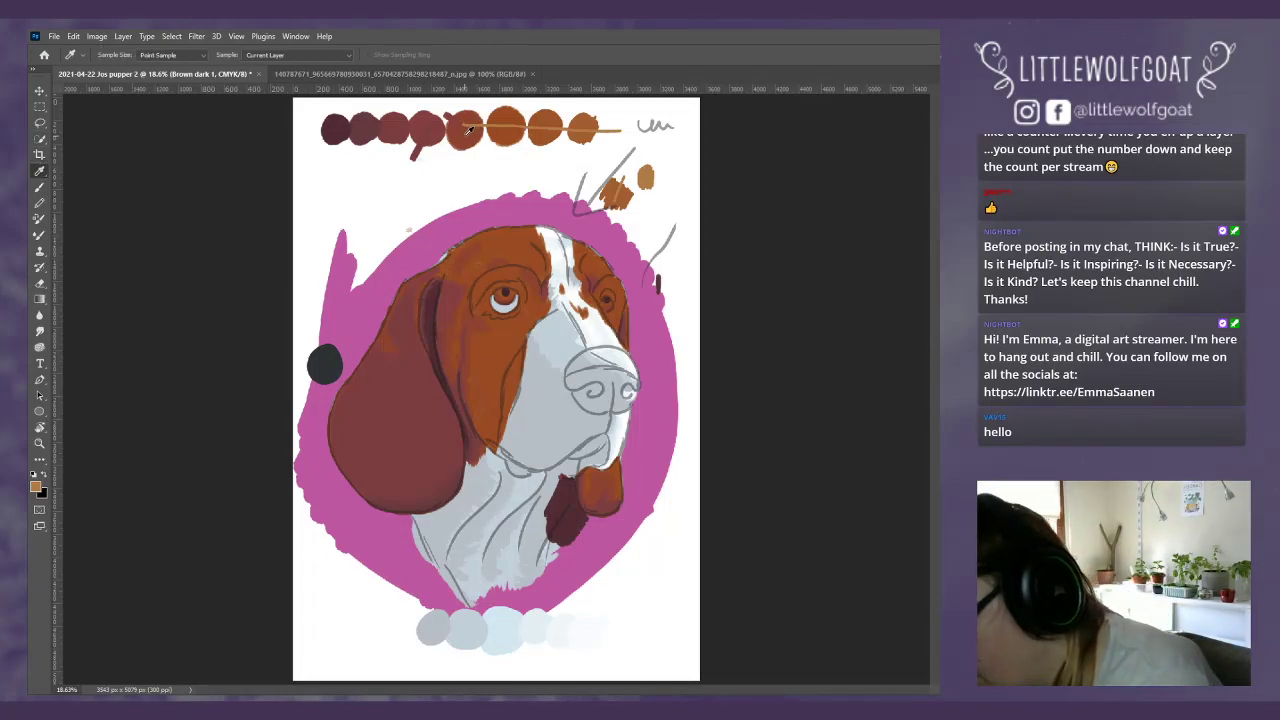
{"action": "left_click", "coordinate": [482, 312]}
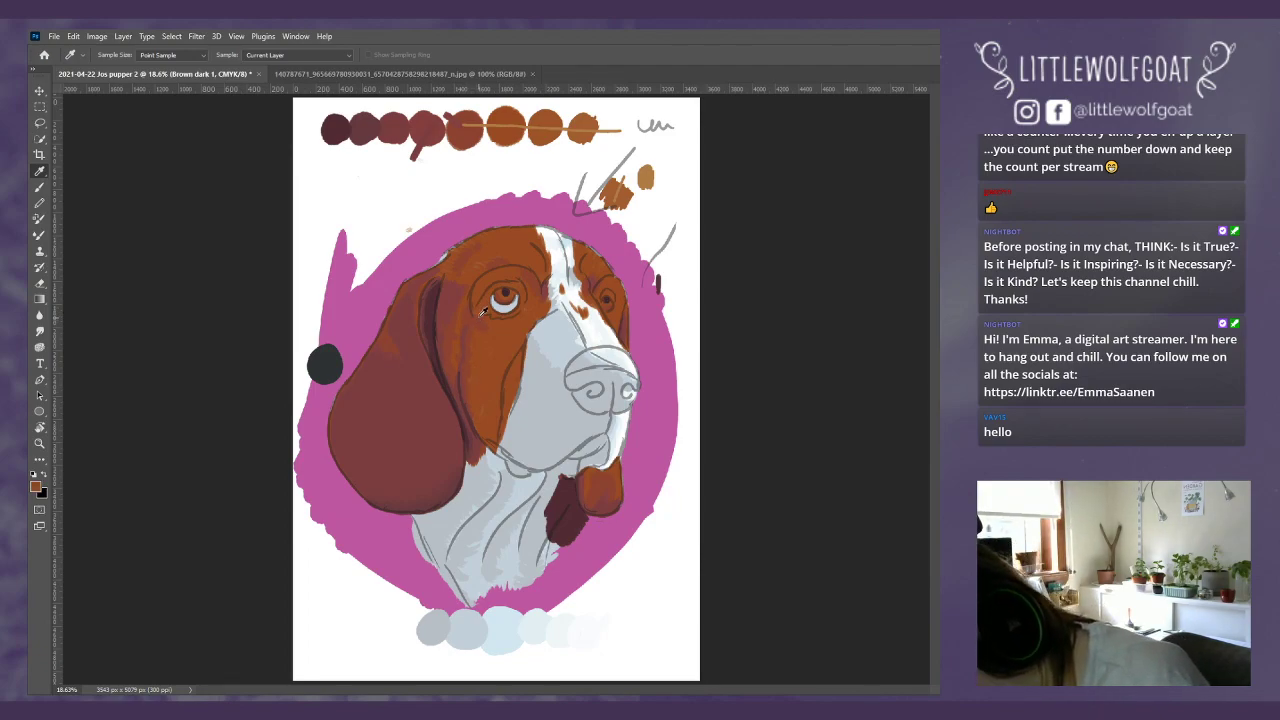
{"action": "left_click", "coordinate": [40, 187]}
{"action": "left_click", "coordinate": [113, 60]}
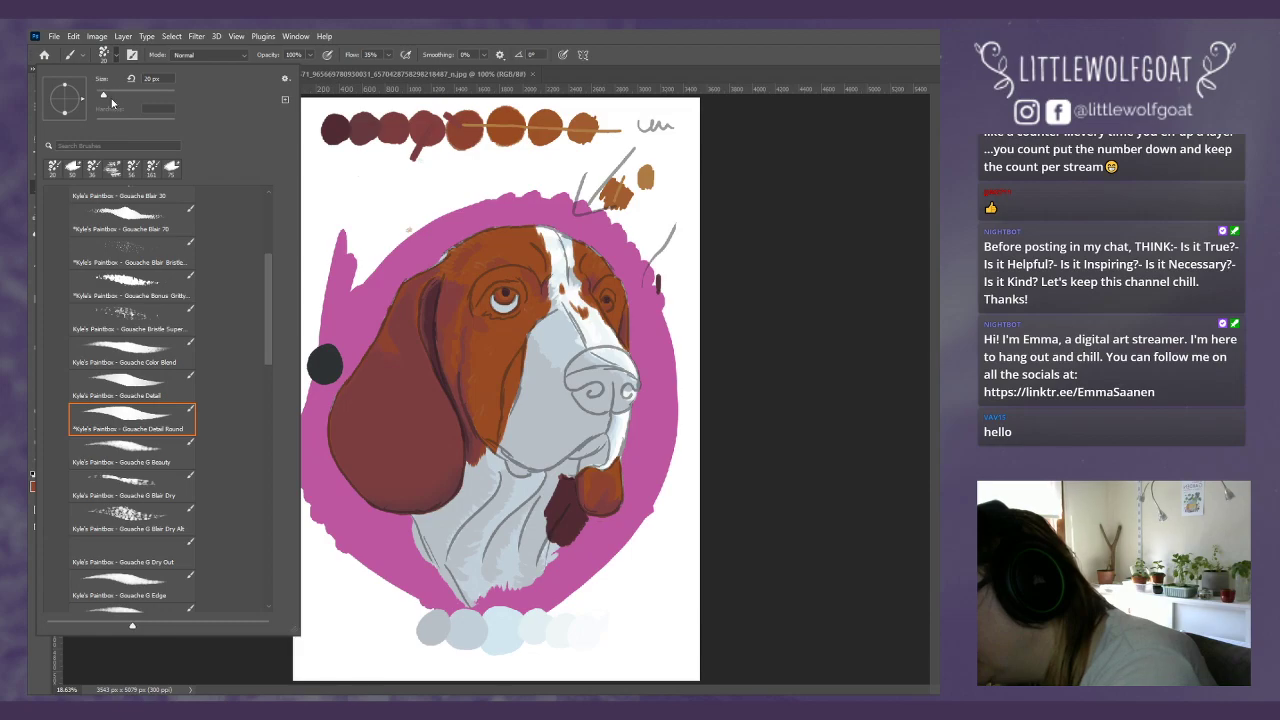
{"action": "left_click_drag", "start_coordinate": [105, 93], "coordinate": [113, 92]}
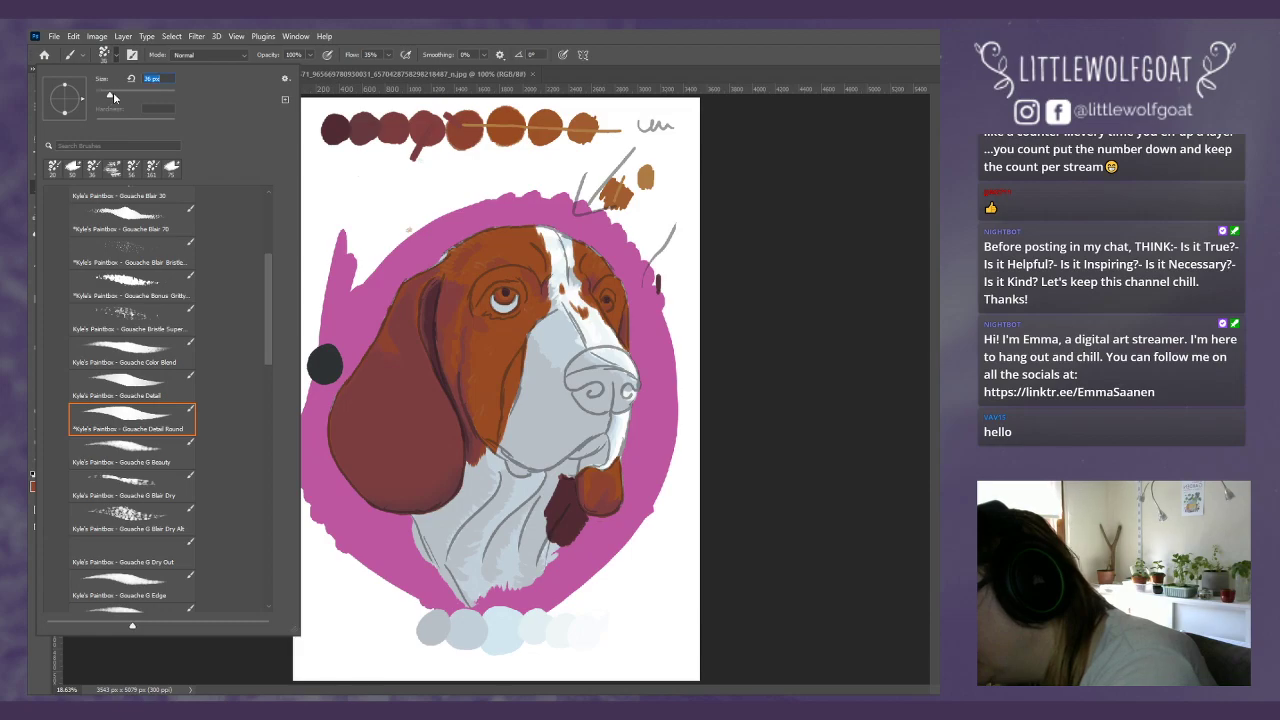
{"action": "left_click", "coordinate": [759, 116]}
Step: Zoom in on the portrait and paint brushy dark brown shading on the head fur
{"action": "left_click", "coordinate": [237, 36]}
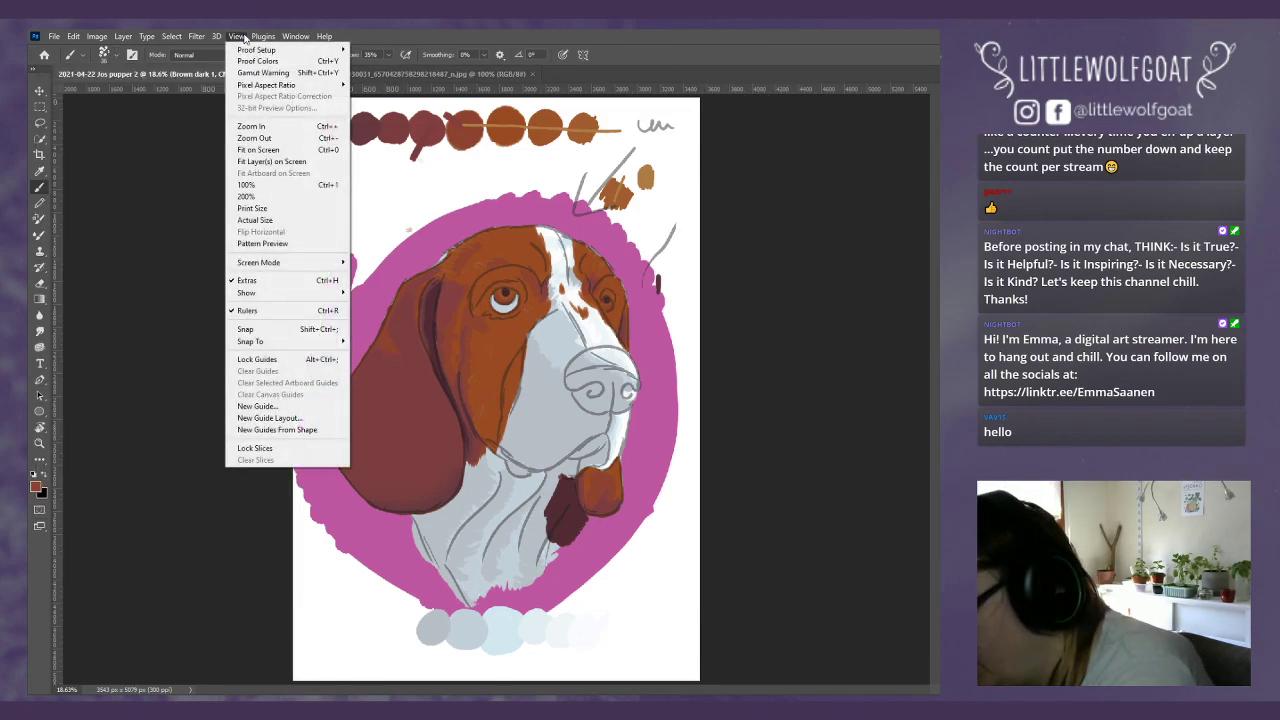
{"action": "left_click", "coordinate": [252, 127]}
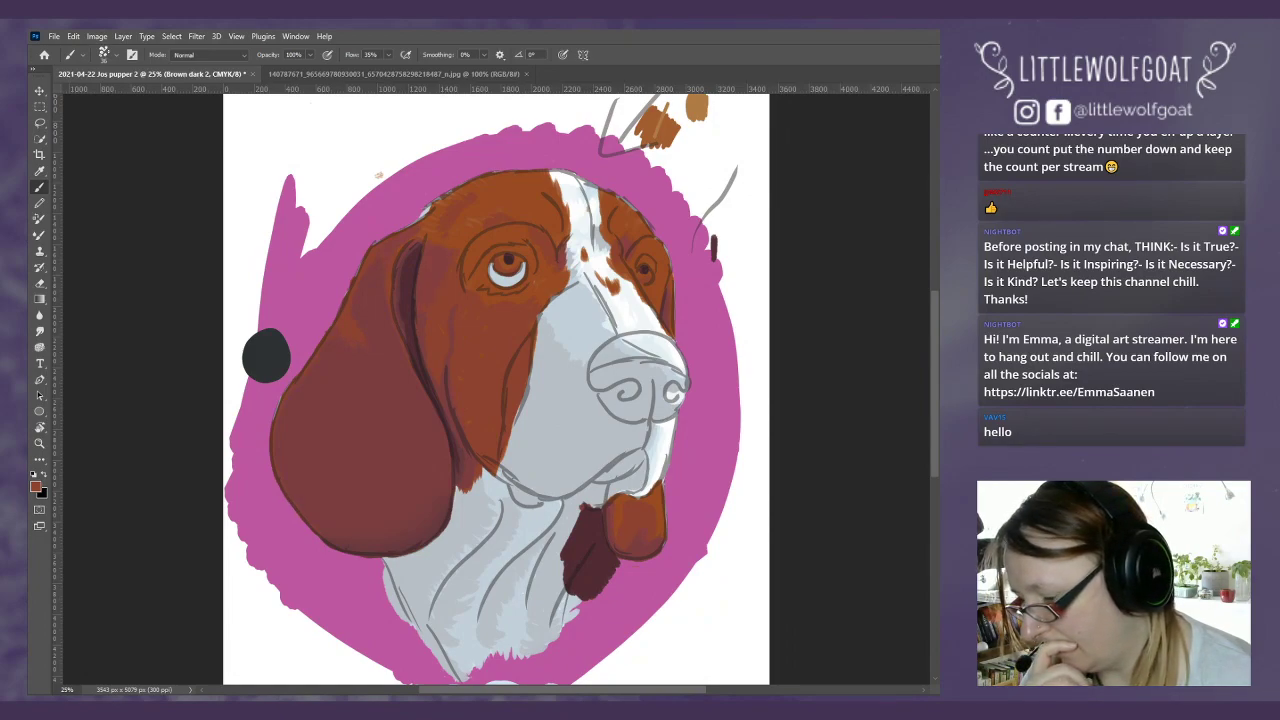
{"action": "key", "text": "i"}
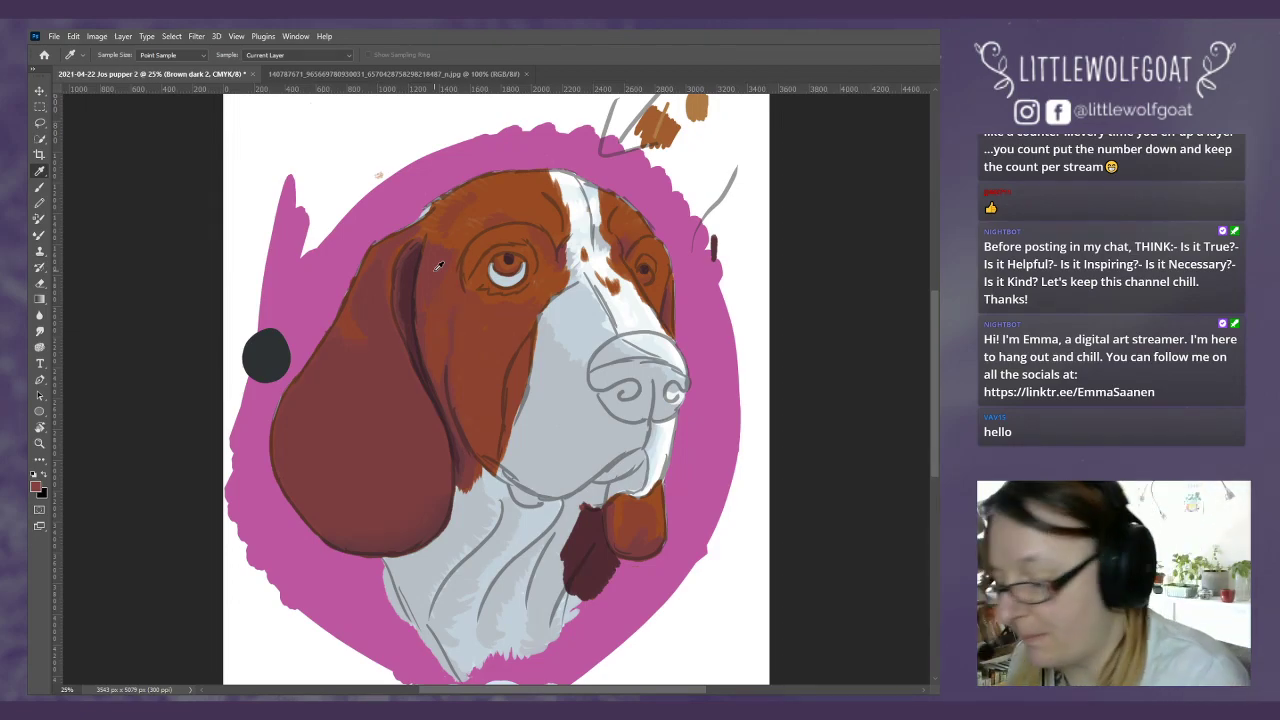
{"action": "left_click", "coordinate": [40, 188]}
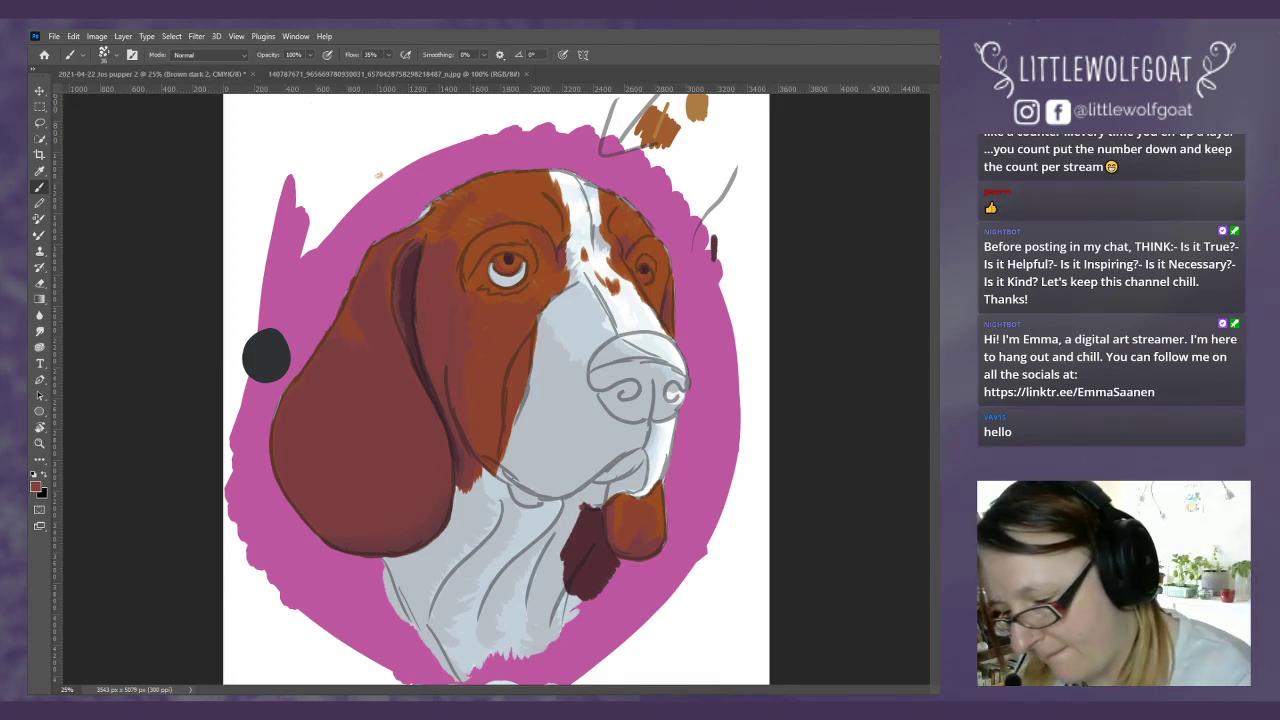
Step: On the Brown dark layers, restore textured head and ear strokes and paint the nose black
{"action": "key", "text": "alt+bracketright"}
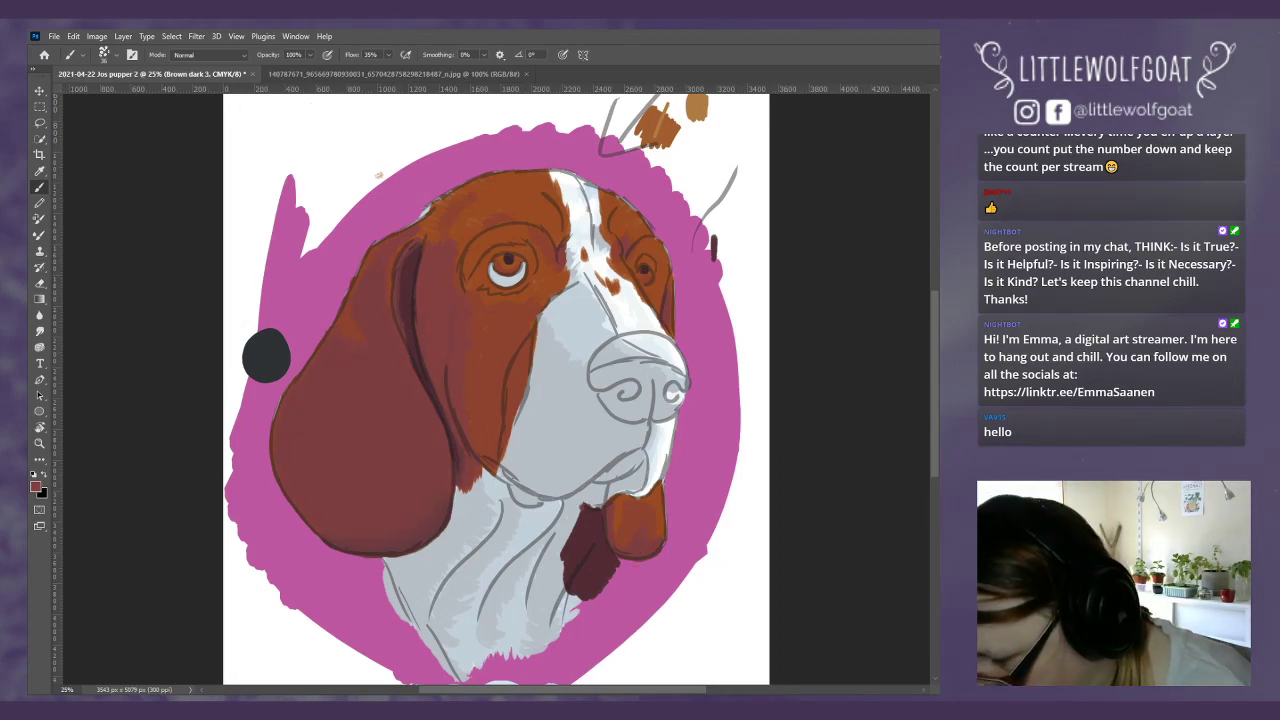
{"action": "left_click", "coordinate": [40, 171]}
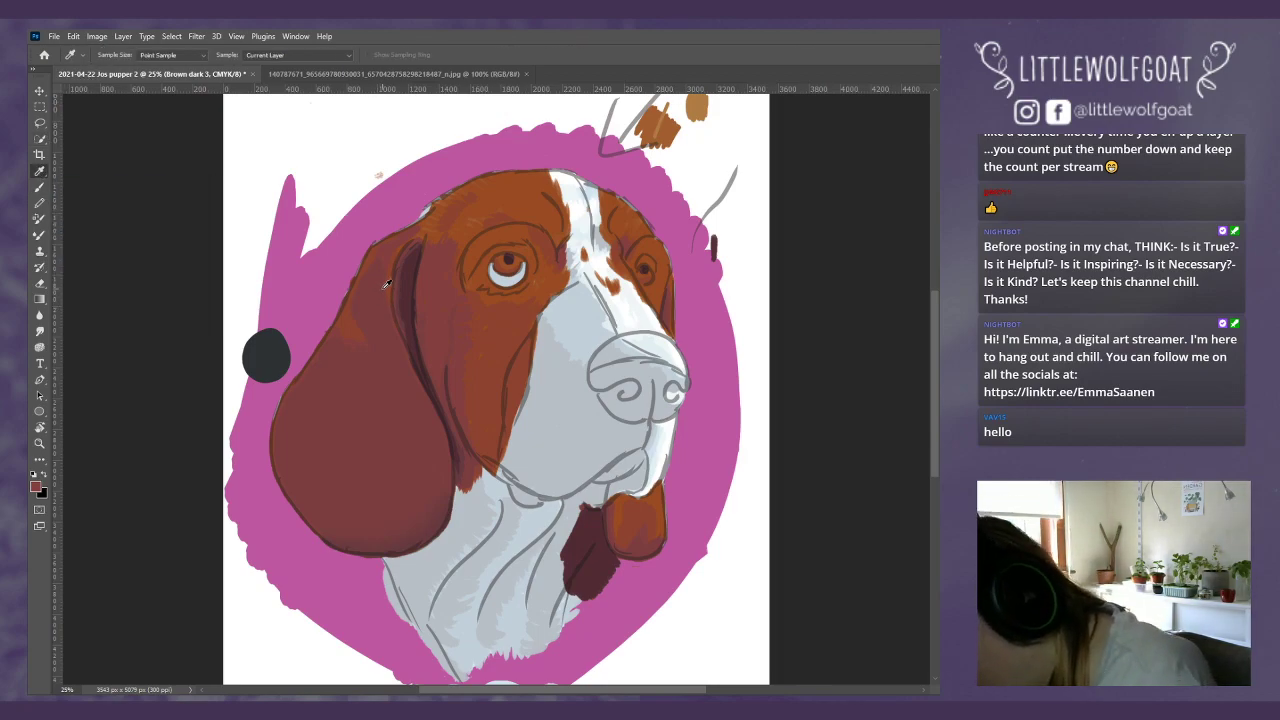
{"action": "left_click", "coordinate": [40, 187]}
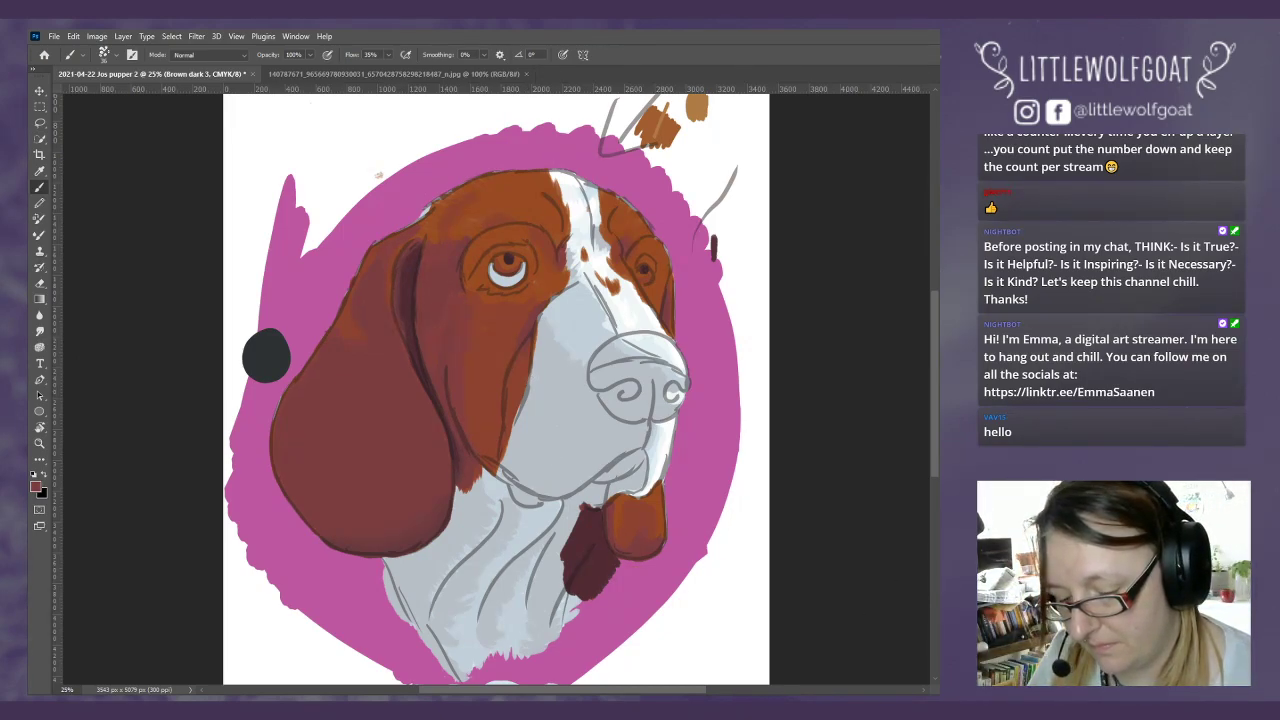
{"action": "key", "text": "ctrl+shift+z"}
{"action": "key", "text": "ctrl+e"}
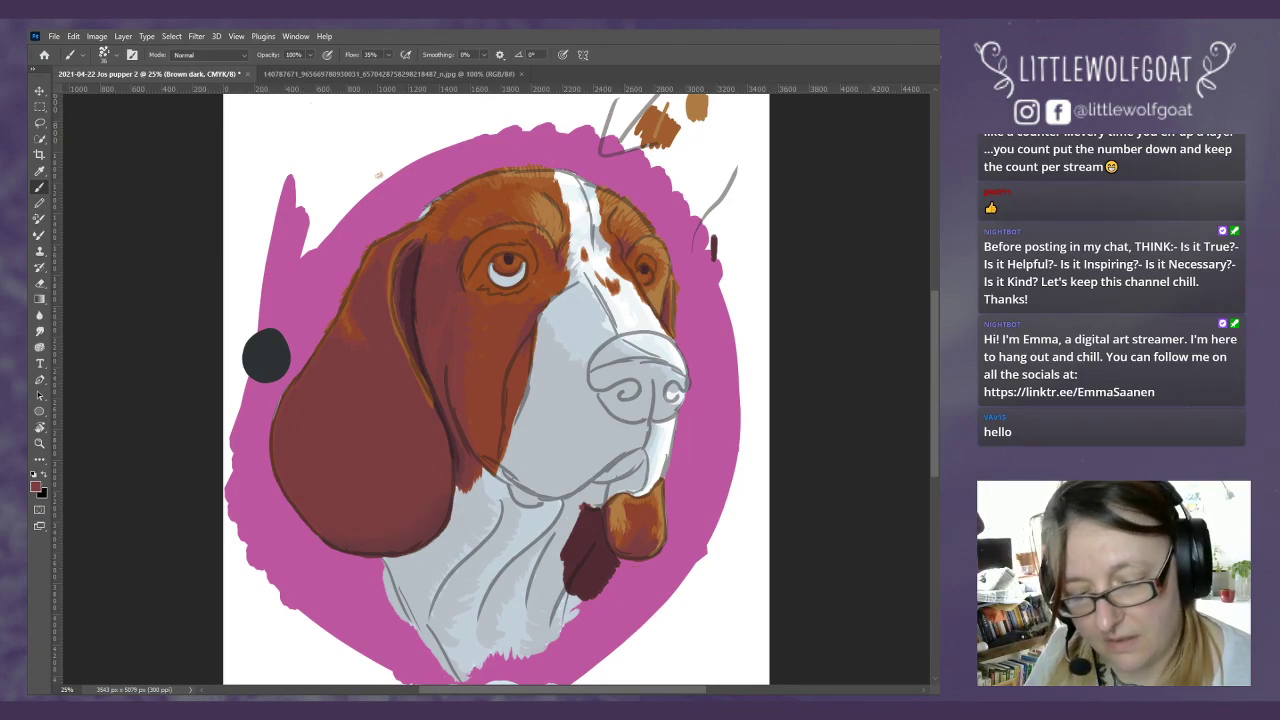
{"action": "key", "text": "ctrl+z"}
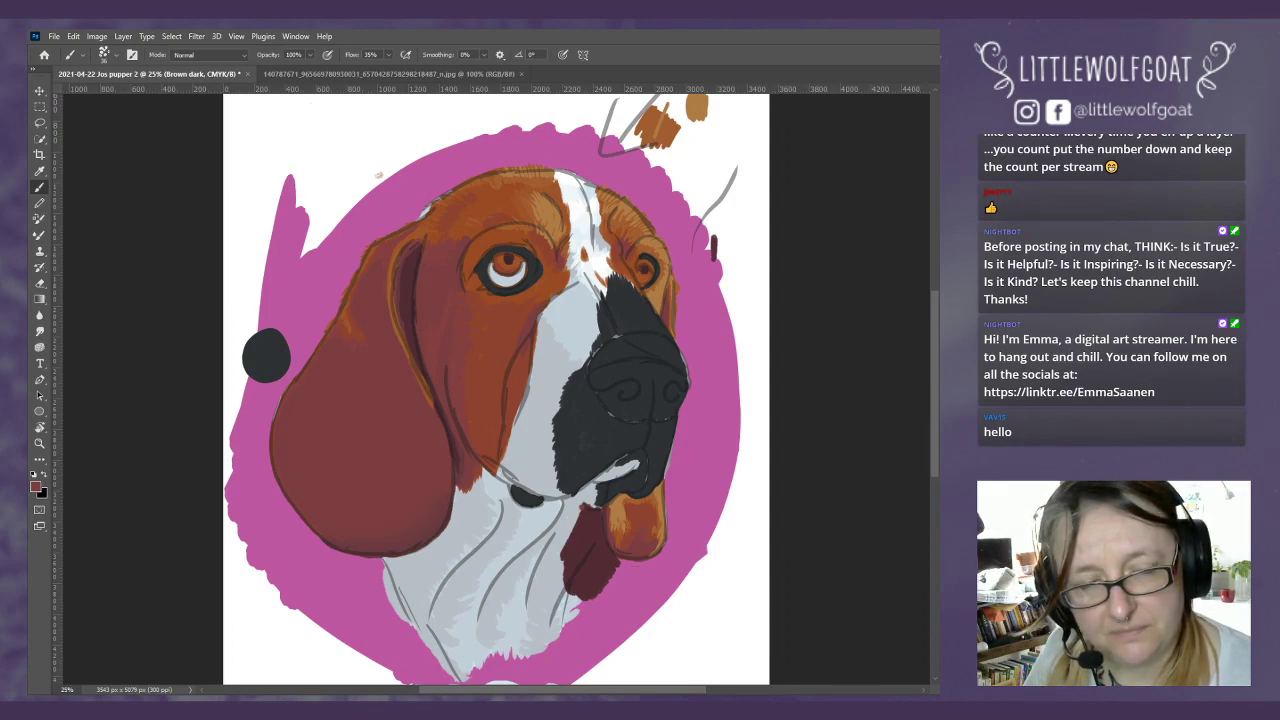
Step: Compare the portrait with and without the black nose, then select the Colours layer
{"action": "key", "text": "ctrl+z"}
{"action": "key", "text": "ctrl+shift+z"}
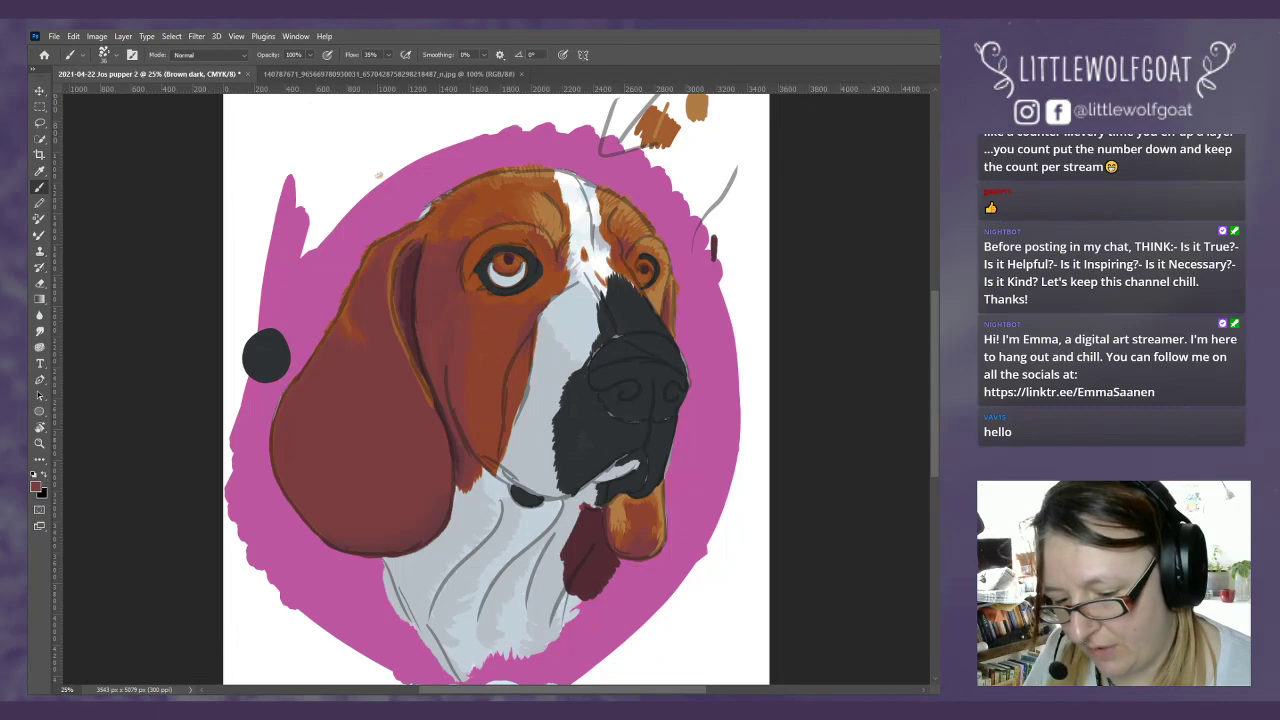
{"action": "key", "text": "alt+bracketleft"}
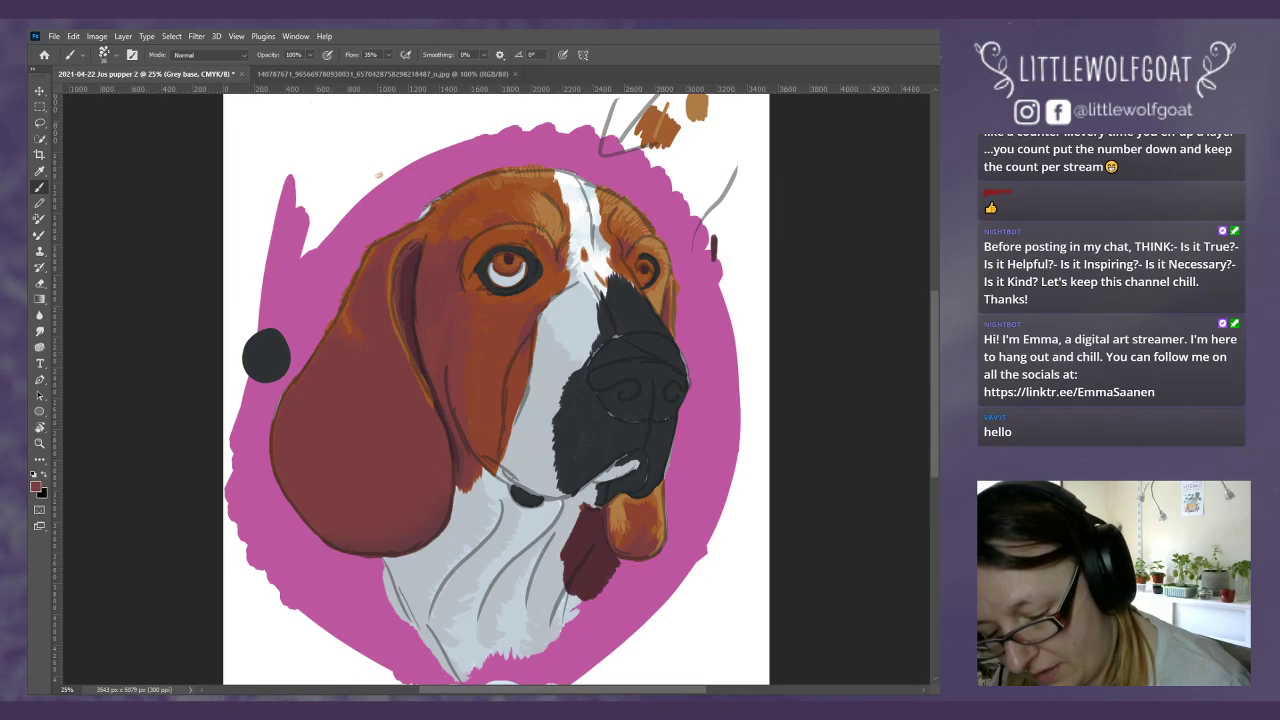
{"action": "key", "text": "alt+bracketright"}
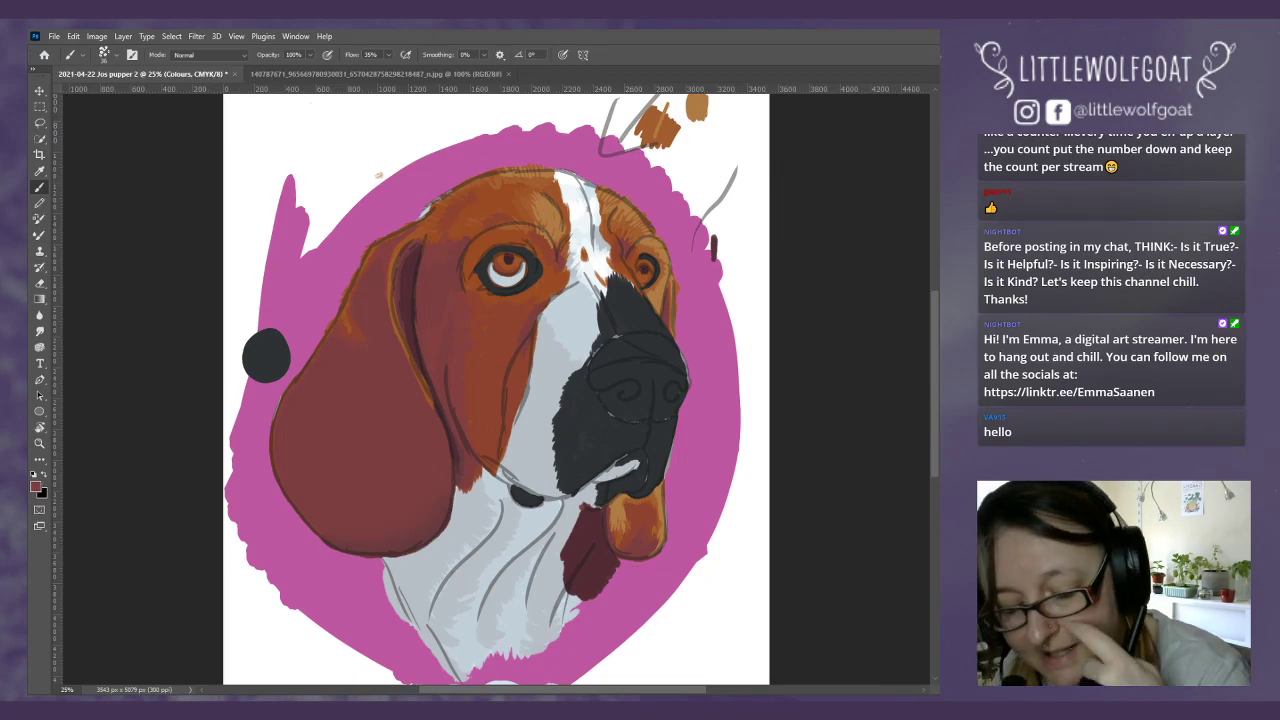
Step: Sample the dark grey circle and paint a mid-grey swatch above it
{"action": "left_click", "coordinate": [40, 170]}
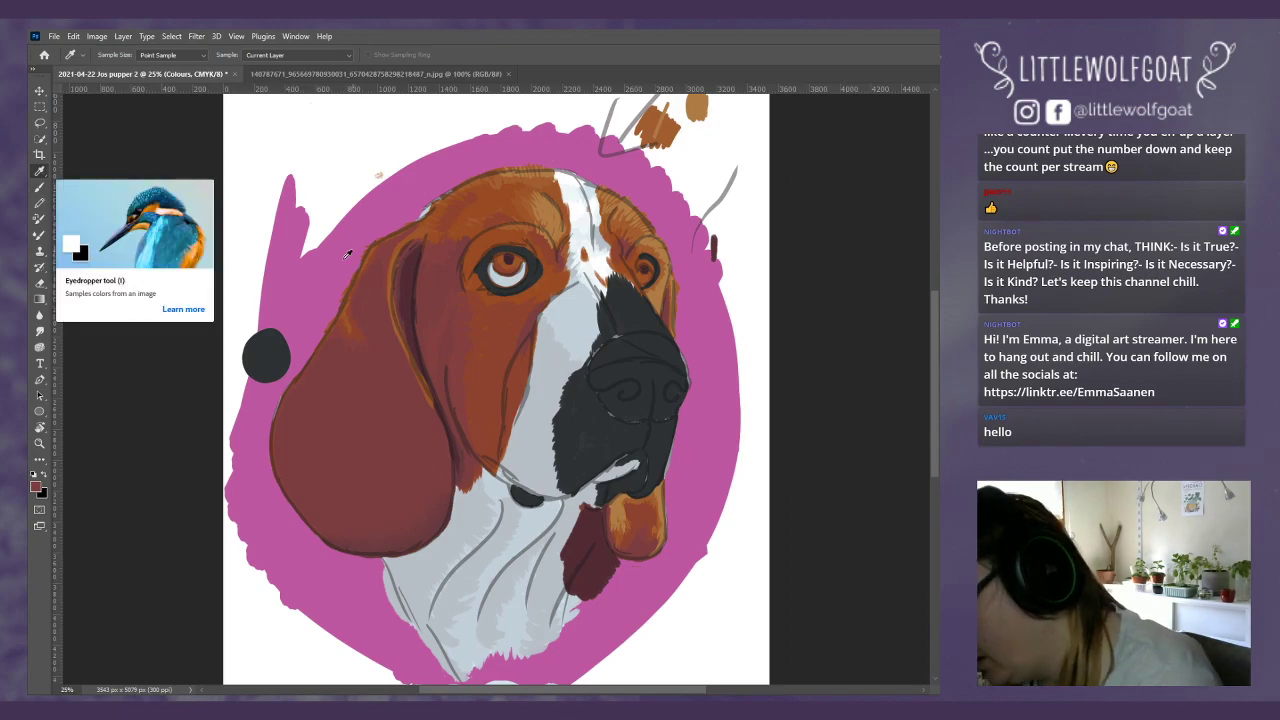
{"action": "left_click", "coordinate": [266, 346]}
{"action": "left_click", "coordinate": [41, 189]}
{"action": "left_click", "coordinate": [41, 189]}
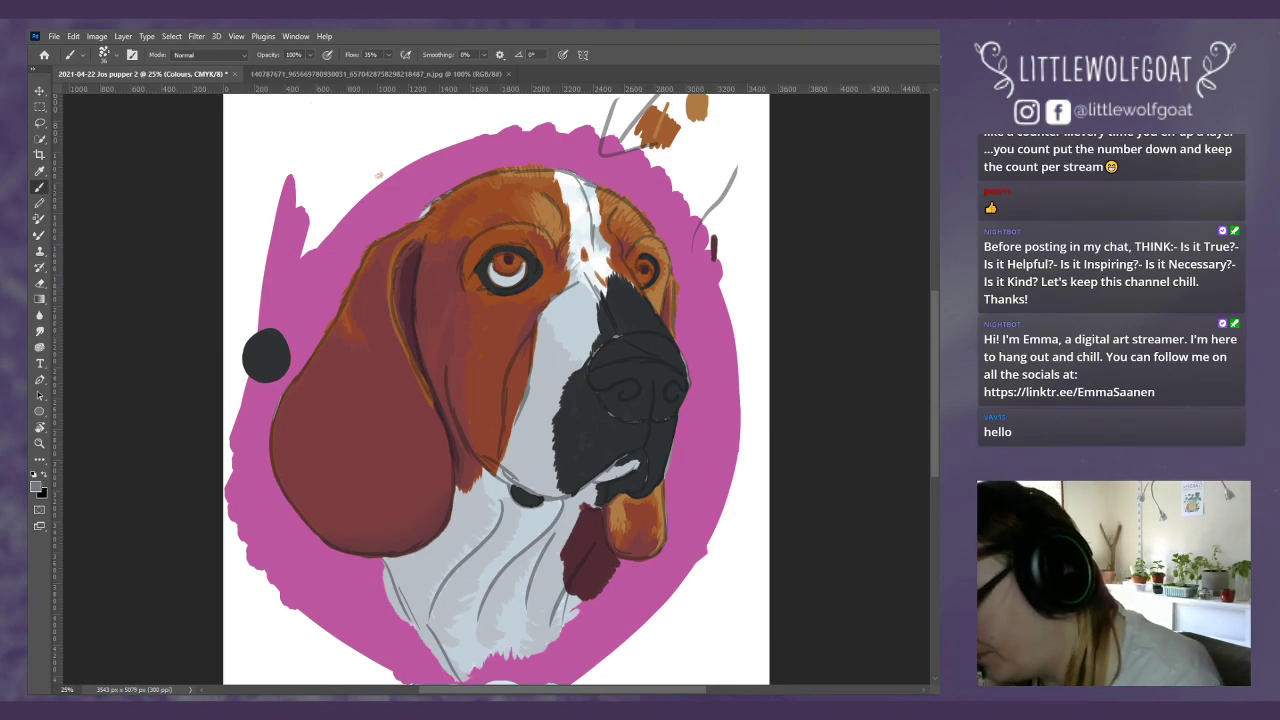
{"action": "mouse_move", "coordinate": [248, 276]}
{"action": "left_mouse_down"}
{"action": "mouse_move", "coordinate": [252, 296]}
{"action": "mouse_move", "coordinate": [252, 284]}
{"action": "mouse_move", "coordinate": [268, 298]}
{"action": "mouse_move", "coordinate": [240, 290]}
{"action": "mouse_move", "coordinate": [243, 308]}
{"action": "mouse_move", "coordinate": [263, 314]}
{"action": "mouse_move", "coordinate": [244, 270]}
{"action": "mouse_move", "coordinate": [246, 289]}
{"action": "left_mouse_up"}
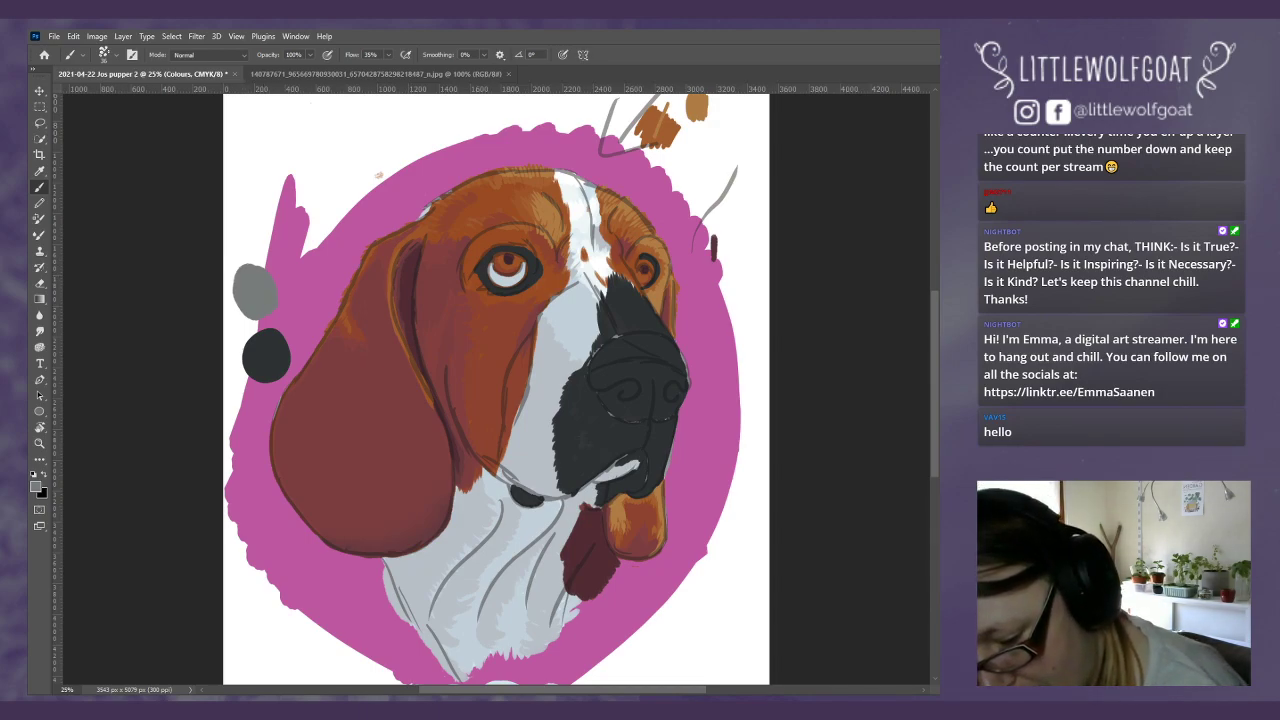
{"action": "key", "text": "ctrl+comma"}
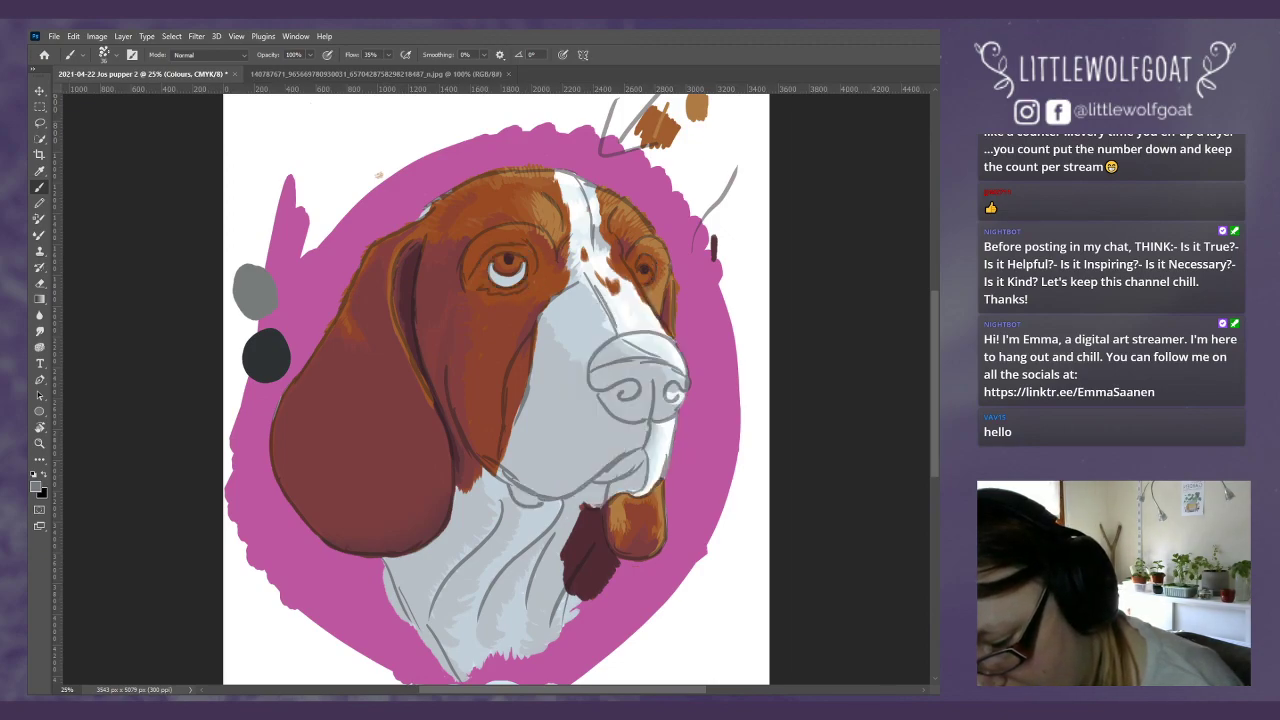
{"action": "key", "text": "ctrl+comma"}
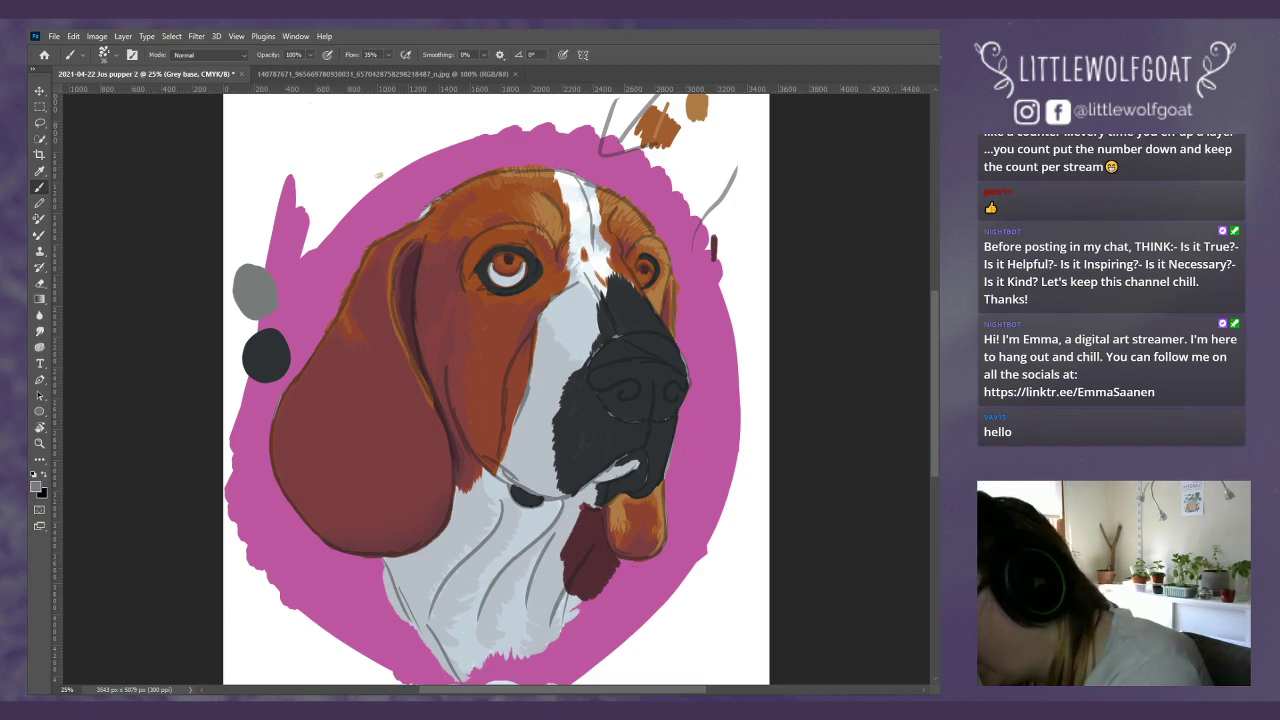
Step: With the Gouache Detail Round brush, paint light grey across the black nose and surrounding muzzle
{"action": "left_click", "coordinate": [114, 60]}
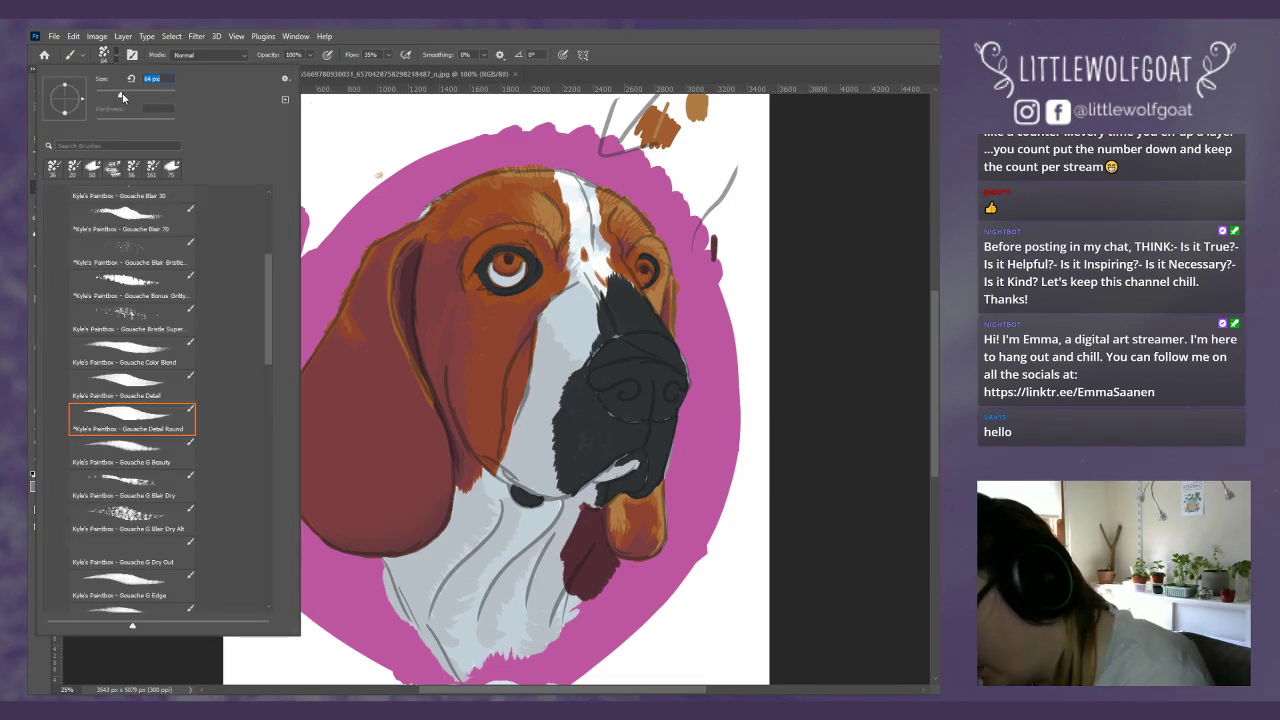
{"action": "left_click", "coordinate": [565, 434]}
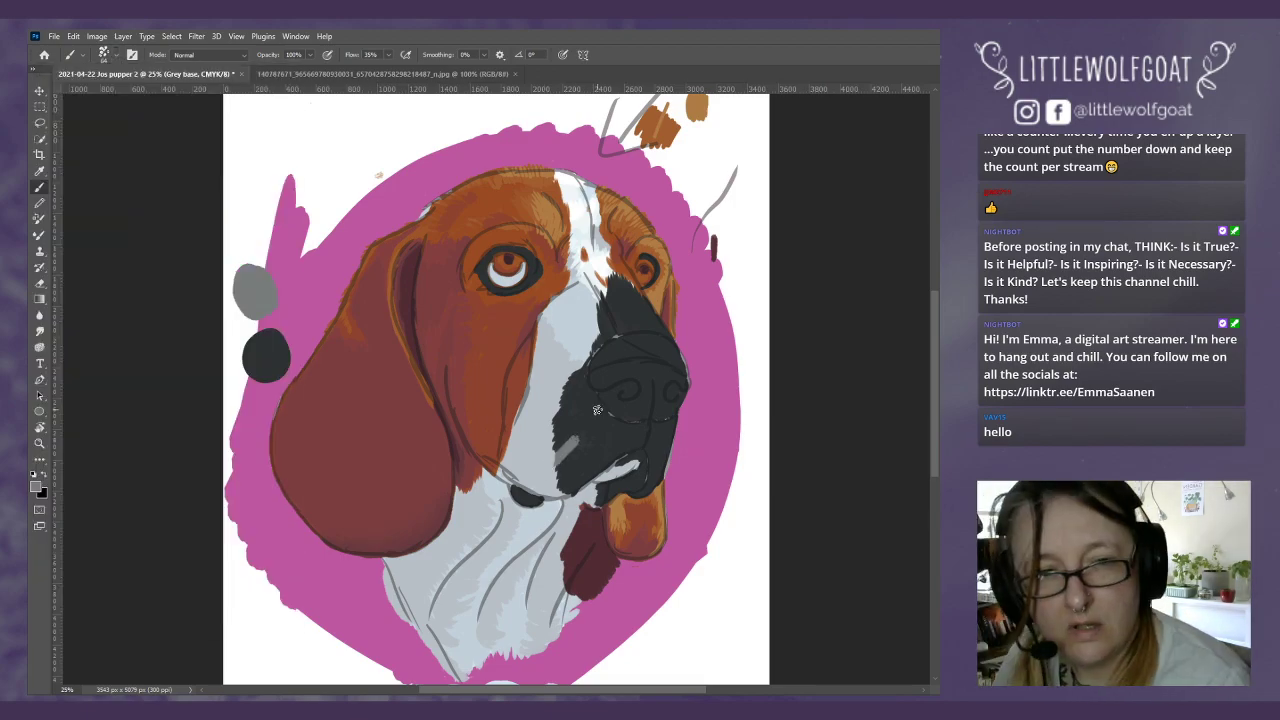
{"action": "mouse_move", "coordinate": [588, 440]}
{"action": "left_mouse_down"}
{"action": "mouse_move", "coordinate": [575, 456]}
{"action": "mouse_move", "coordinate": [628, 422]}
{"action": "mouse_move", "coordinate": [609, 440]}
{"action": "left_mouse_up"}
{"action": "mouse_move", "coordinate": [594, 458]}
{"action": "left_mouse_down"}
{"action": "mouse_move", "coordinate": [605, 468]}
{"action": "mouse_move", "coordinate": [612, 456]}
{"action": "mouse_move", "coordinate": [566, 494]}
{"action": "mouse_move", "coordinate": [572, 474]}
{"action": "mouse_move", "coordinate": [560, 468]}
{"action": "mouse_move", "coordinate": [556, 484]}
{"action": "mouse_move", "coordinate": [603, 461]}
{"action": "left_mouse_up"}
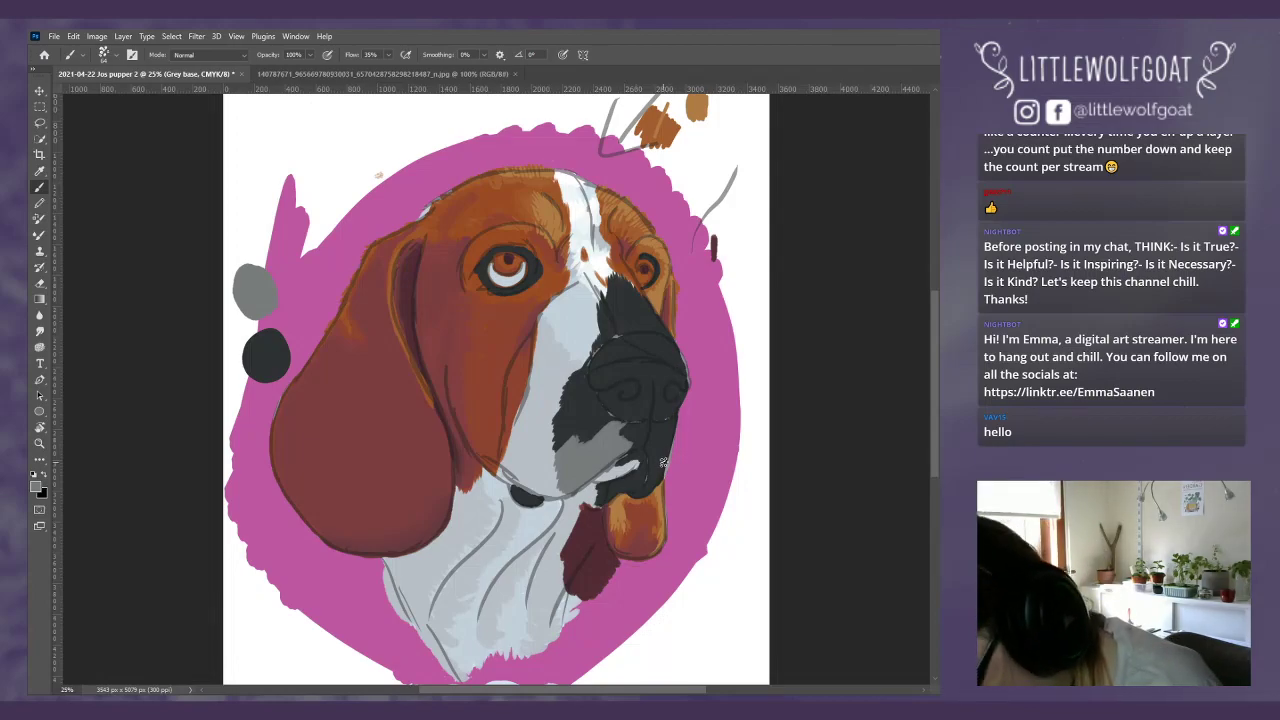
Step: Lighten the nose's right edge, upper-left edge and top with grey strokes
{"action": "left_click_drag", "start_coordinate": [669, 438], "coordinate": [658, 467]}
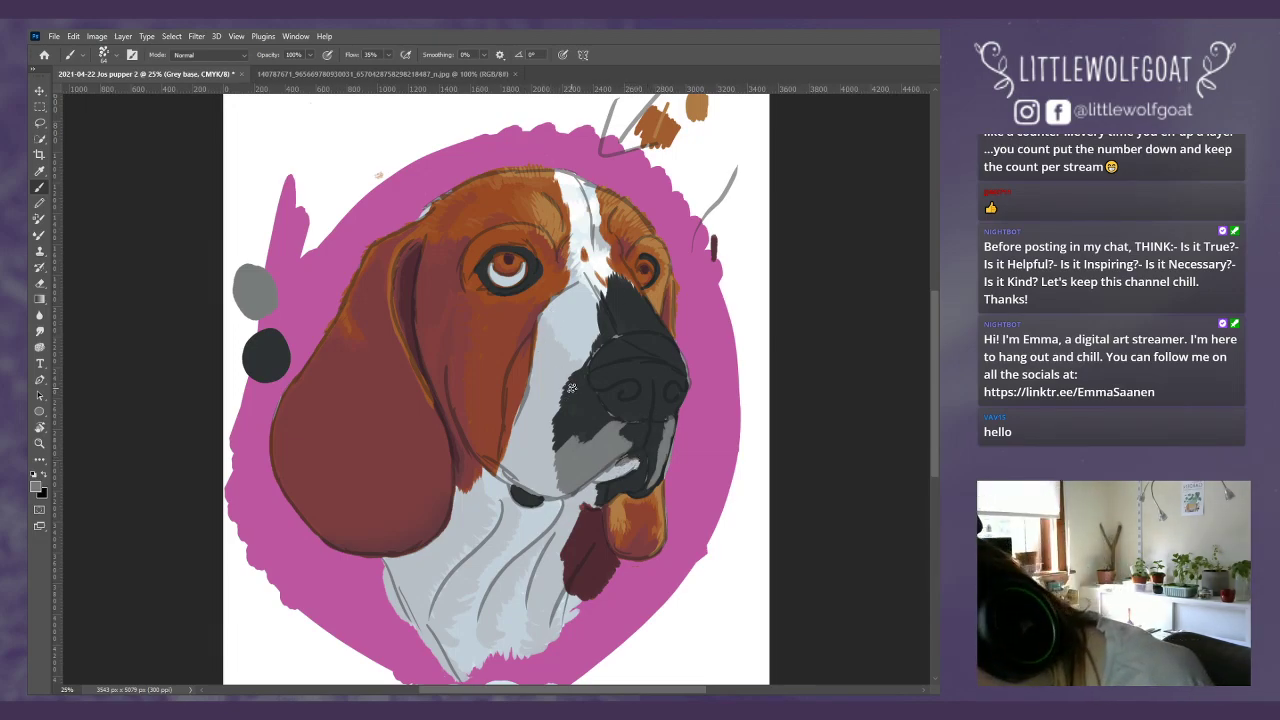
{"action": "mouse_move", "coordinate": [567, 390]}
{"action": "left_mouse_down"}
{"action": "mouse_move", "coordinate": [580, 350]}
{"action": "mouse_move", "coordinate": [576, 388]}
{"action": "mouse_move", "coordinate": [550, 379]}
{"action": "mouse_move", "coordinate": [572, 392]}
{"action": "mouse_move", "coordinate": [567, 442]}
{"action": "left_mouse_up"}
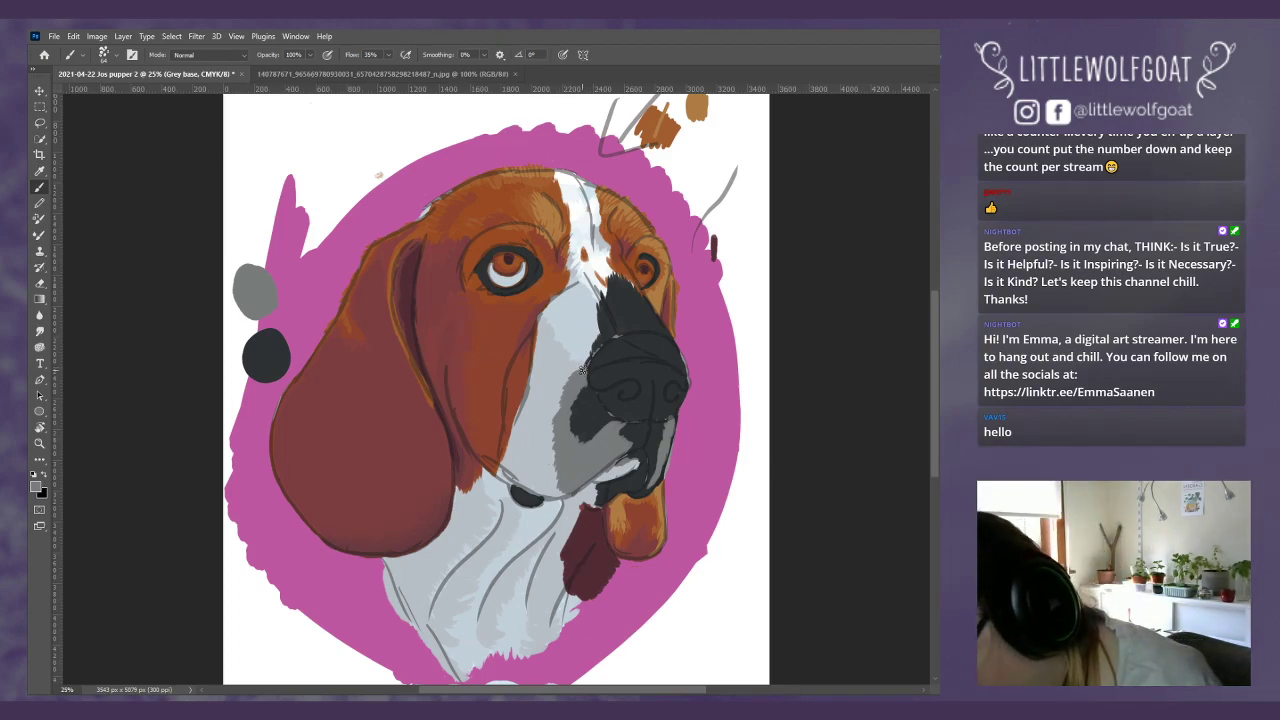
{"action": "mouse_move", "coordinate": [600, 310]}
{"action": "left_mouse_down"}
{"action": "mouse_move", "coordinate": [618, 296]}
{"action": "mouse_move", "coordinate": [627, 308]}
{"action": "mouse_move", "coordinate": [632, 292]}
{"action": "mouse_move", "coordinate": [648, 312]}
{"action": "mouse_move", "coordinate": [608, 333]}
{"action": "mouse_move", "coordinate": [663, 328]}
{"action": "mouse_move", "coordinate": [632, 318]}
{"action": "mouse_move", "coordinate": [668, 338]}
{"action": "mouse_move", "coordinate": [607, 330]}
{"action": "left_mouse_up"}
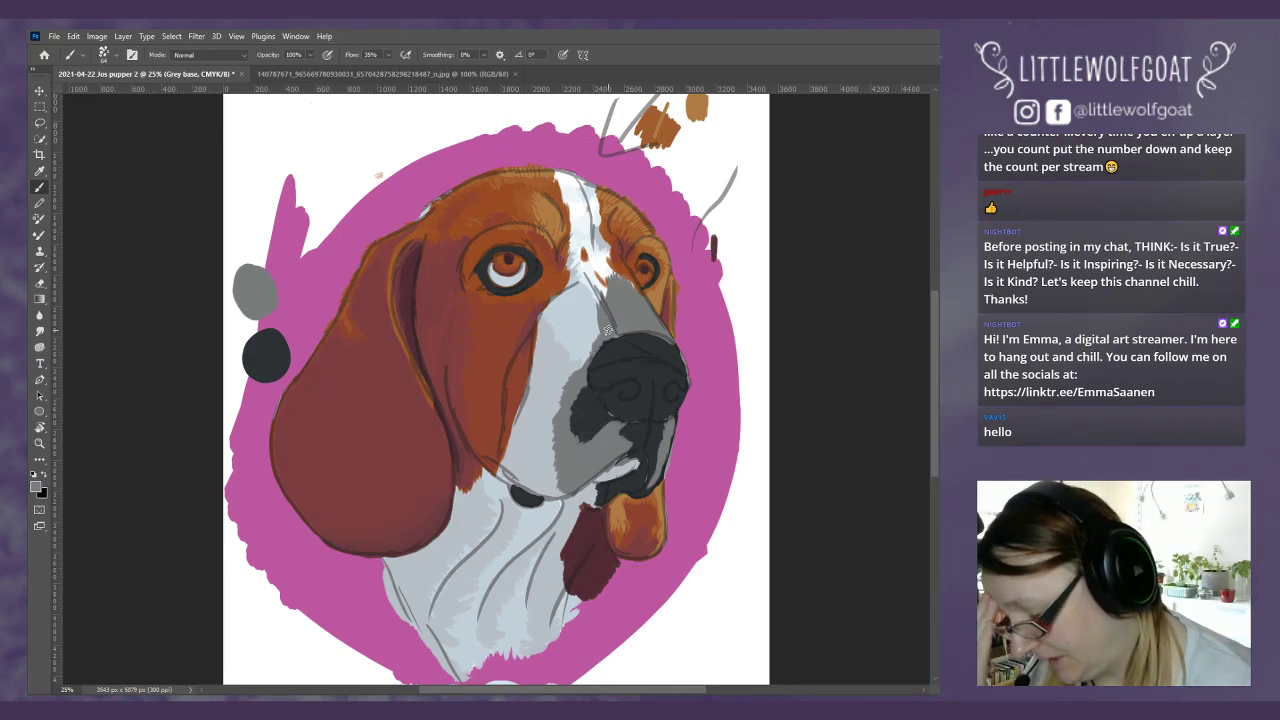
Step: Smudge the dark grey under the nose into the black and drag the white mouth highlight along the lip
{"action": "left_click", "coordinate": [40, 332]}
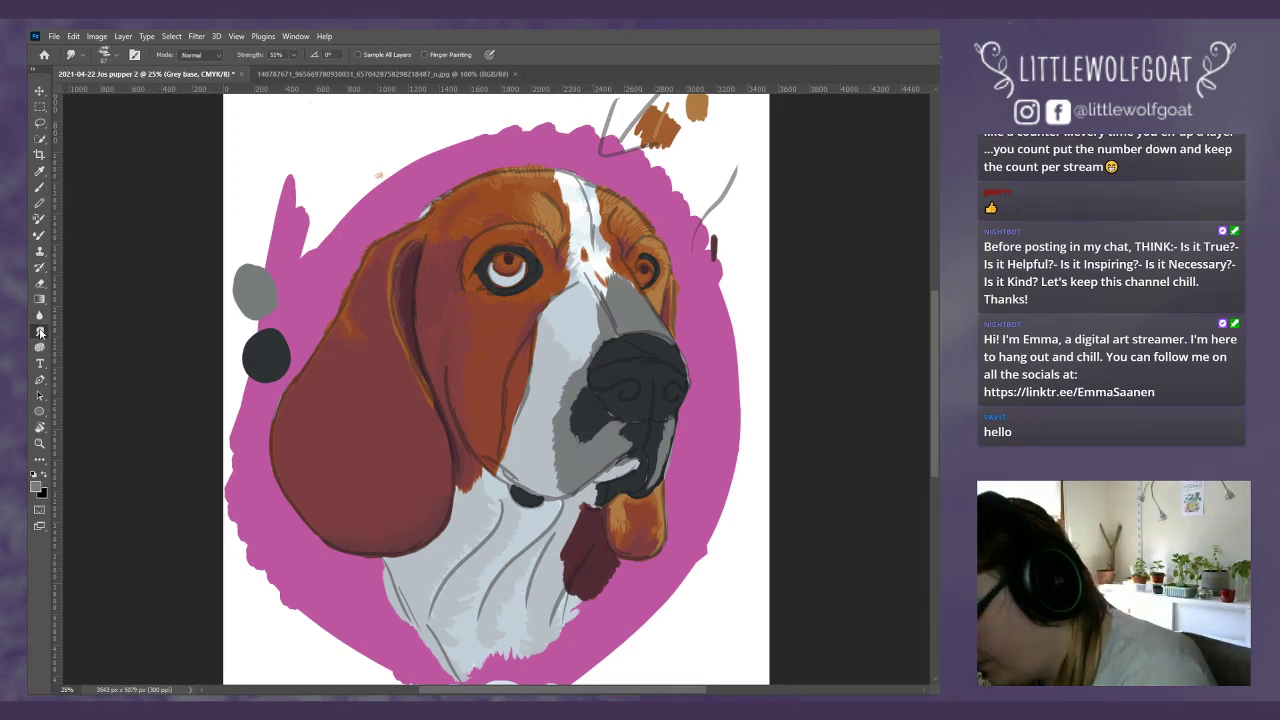
{"action": "mouse_move", "coordinate": [585, 436]}
{"action": "left_mouse_down"}
{"action": "mouse_move", "coordinate": [611, 429]}
{"action": "mouse_move", "coordinate": [577, 426]}
{"action": "mouse_move", "coordinate": [586, 392]}
{"action": "mouse_move", "coordinate": [578, 402]}
{"action": "mouse_move", "coordinate": [615, 392]}
{"action": "mouse_move", "coordinate": [604, 418]}
{"action": "mouse_move", "coordinate": [630, 415]}
{"action": "mouse_move", "coordinate": [636, 442]}
{"action": "mouse_move", "coordinate": [664, 431]}
{"action": "mouse_move", "coordinate": [652, 478]}
{"action": "mouse_move", "coordinate": [653, 423]}
{"action": "left_mouse_up"}
{"action": "mouse_move", "coordinate": [618, 470]}
{"action": "left_mouse_down"}
{"action": "mouse_move", "coordinate": [627, 437]}
{"action": "mouse_move", "coordinate": [593, 496]}
{"action": "left_mouse_up"}
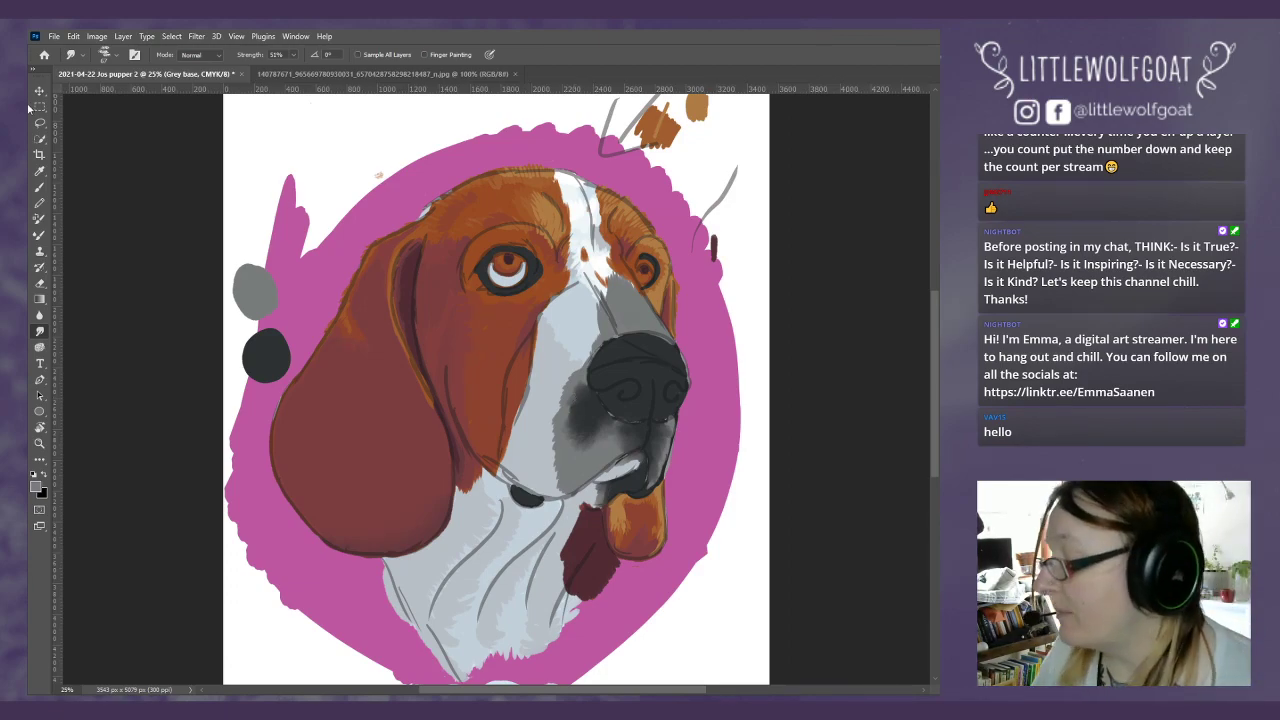
Step: Save a copy of the portrait as a PSD in this computer's Creative Cloud Files folder
{"action": "left_click", "coordinate": [54, 36]}
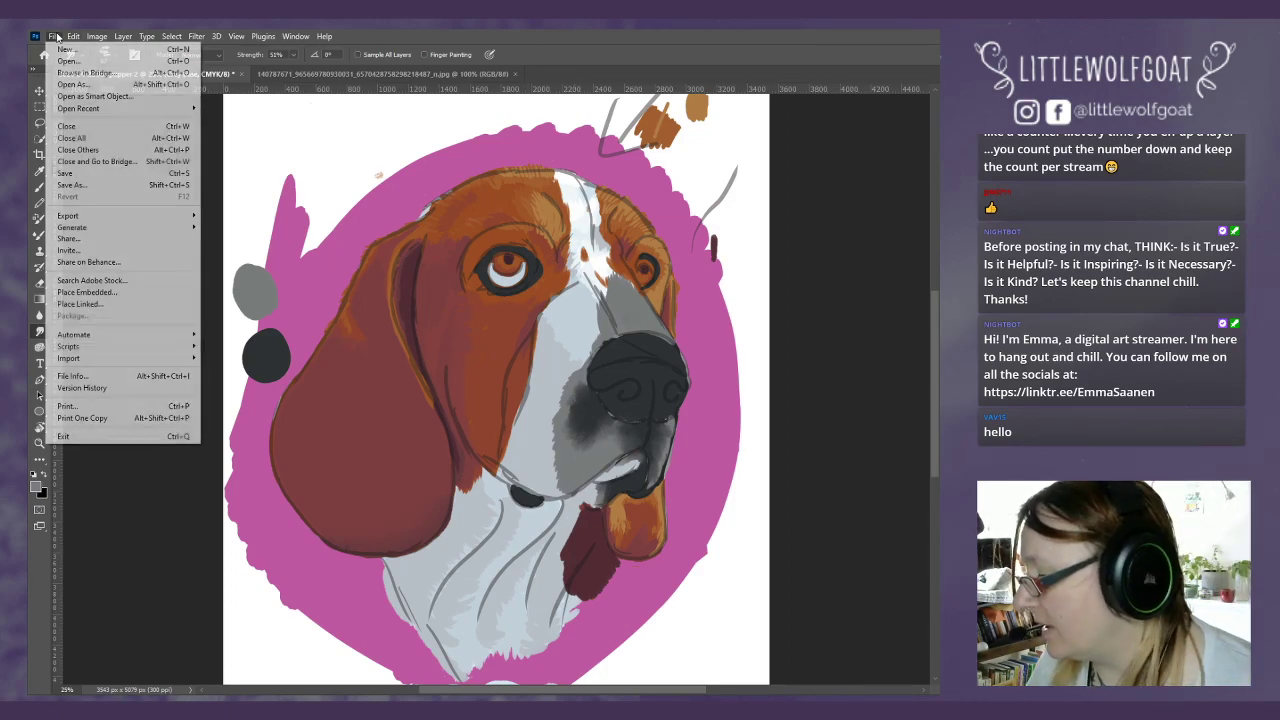
{"action": "left_click", "coordinate": [78, 172]}
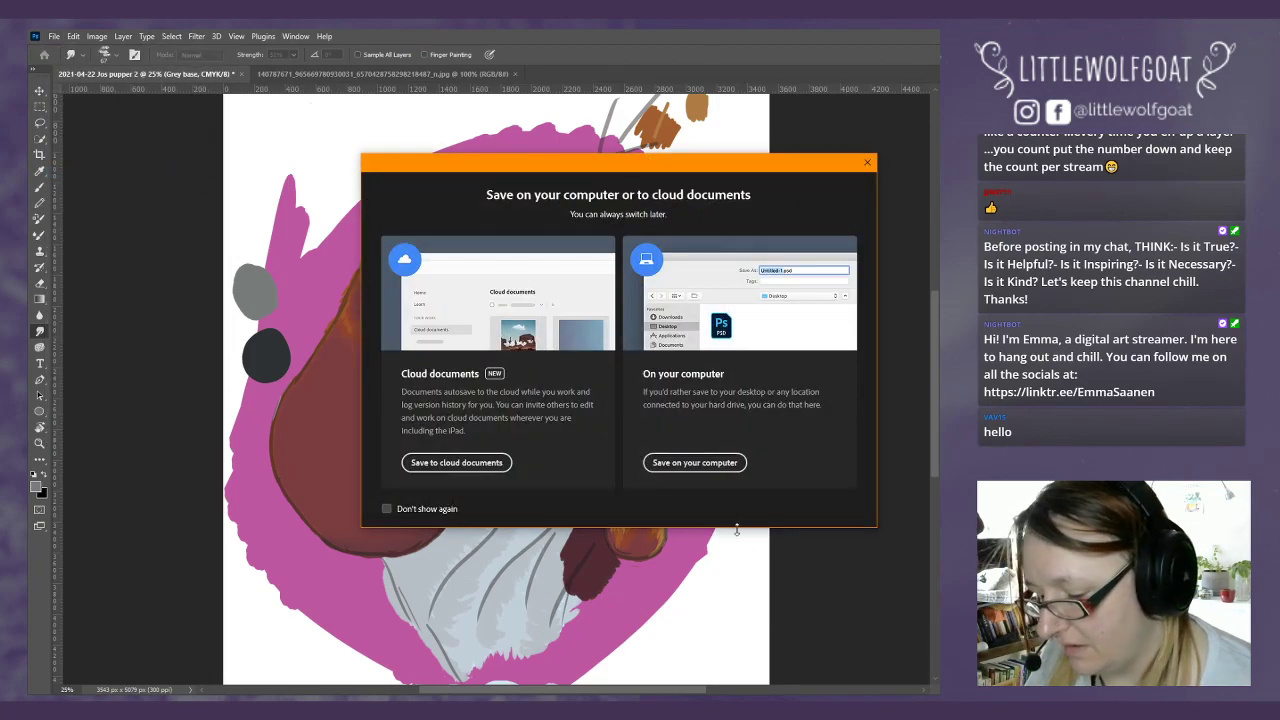
{"action": "left_click", "coordinate": [694, 462]}
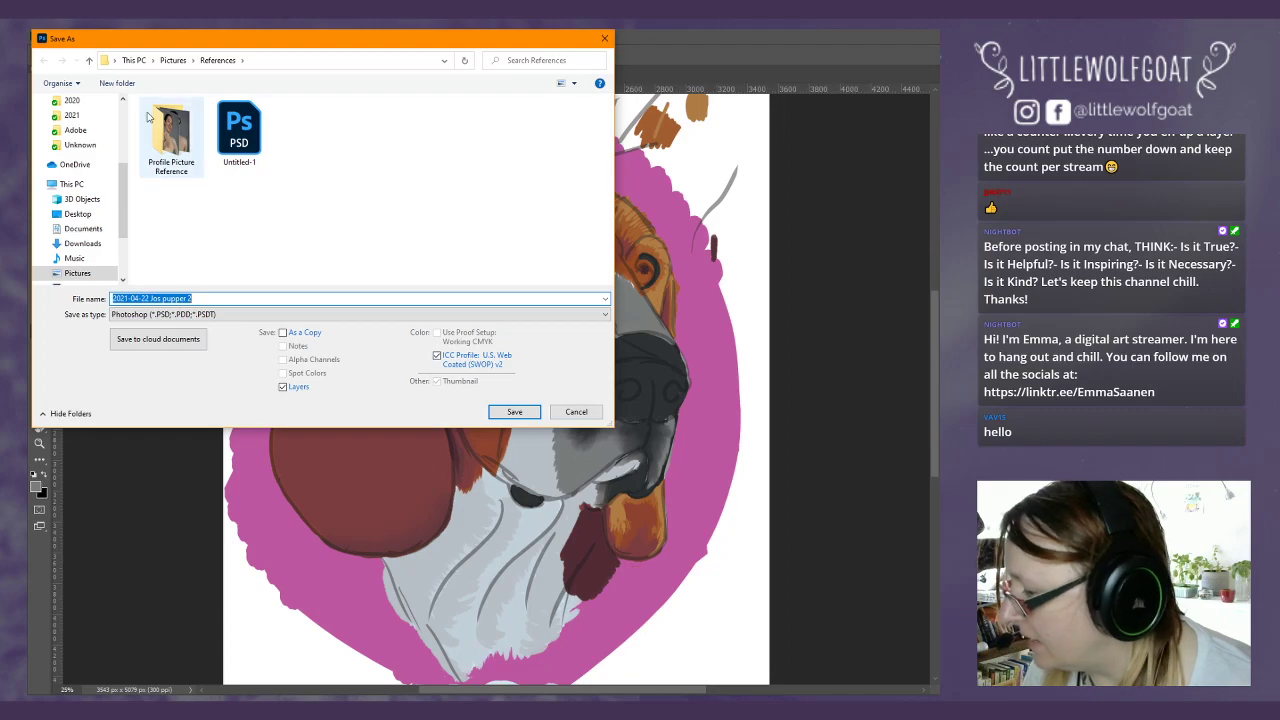
{"action": "scroll", "coordinate": [122, 182], "scroll_direction": "up", "scroll_amount": 5}
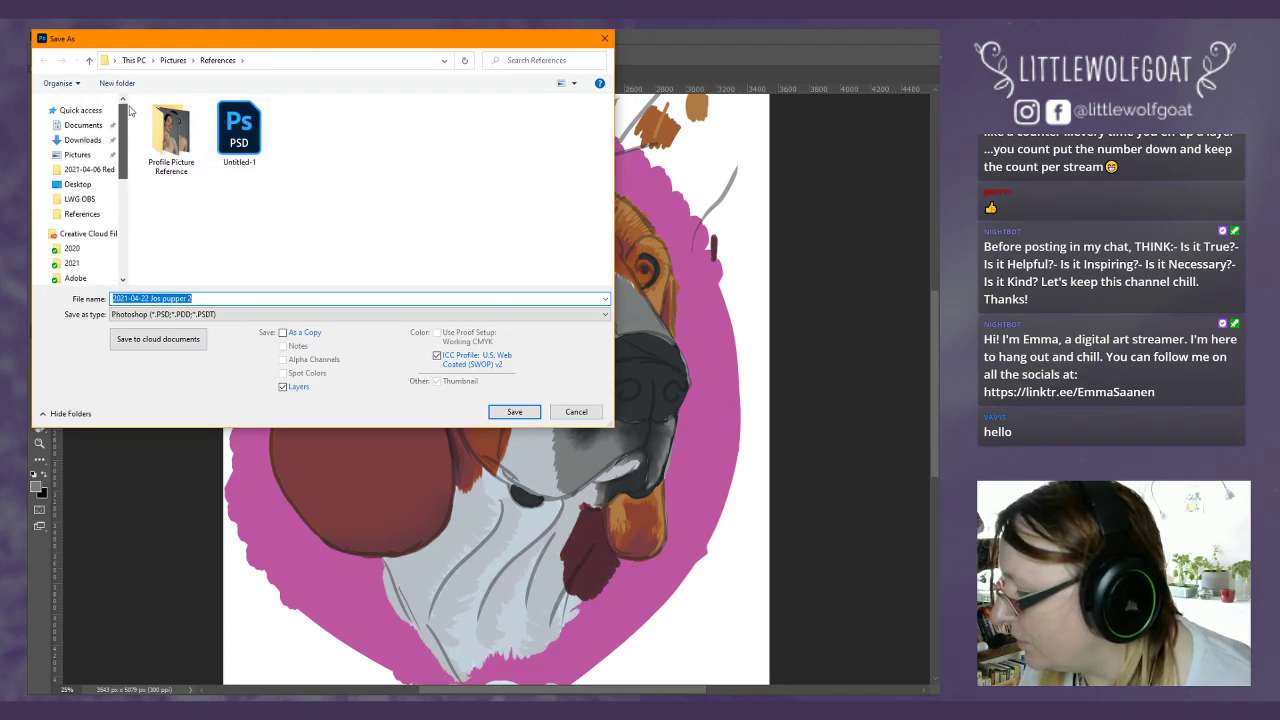
{"action": "left_click", "coordinate": [90, 234]}
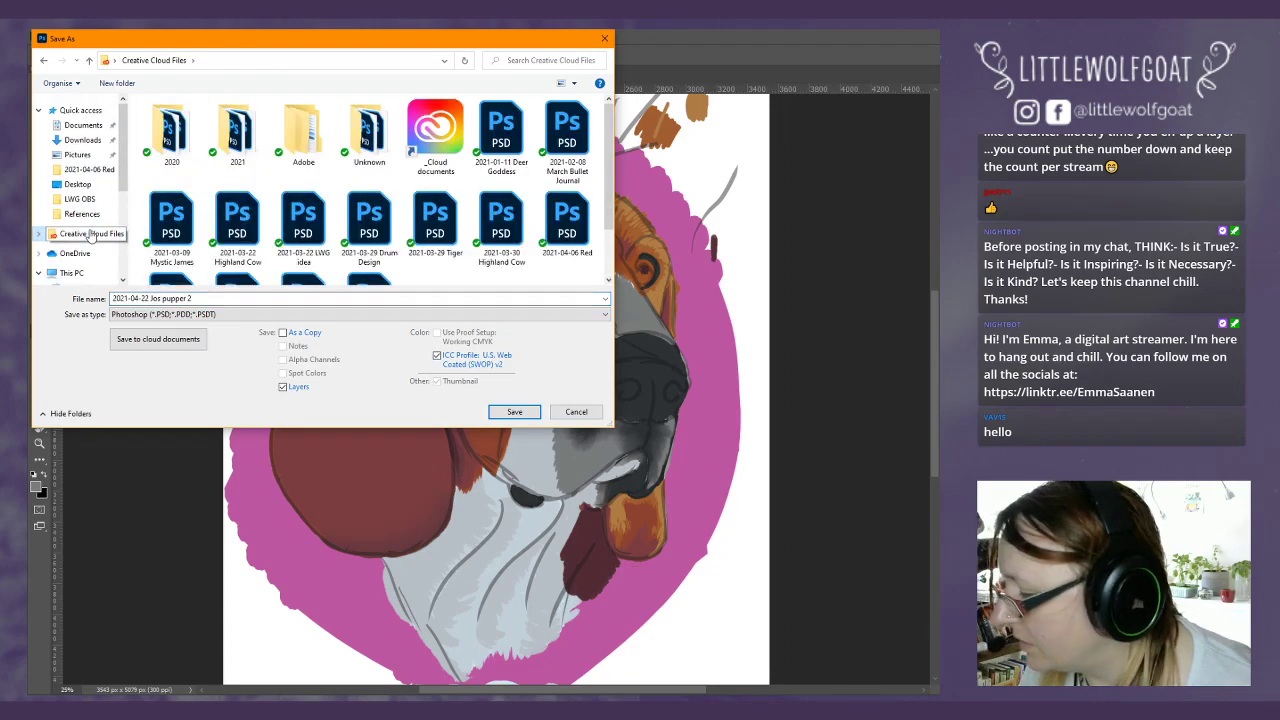
{"action": "scroll", "coordinate": [370, 190], "scroll_direction": "down", "scroll_amount": 3}
{"action": "left_click", "coordinate": [206, 298]}
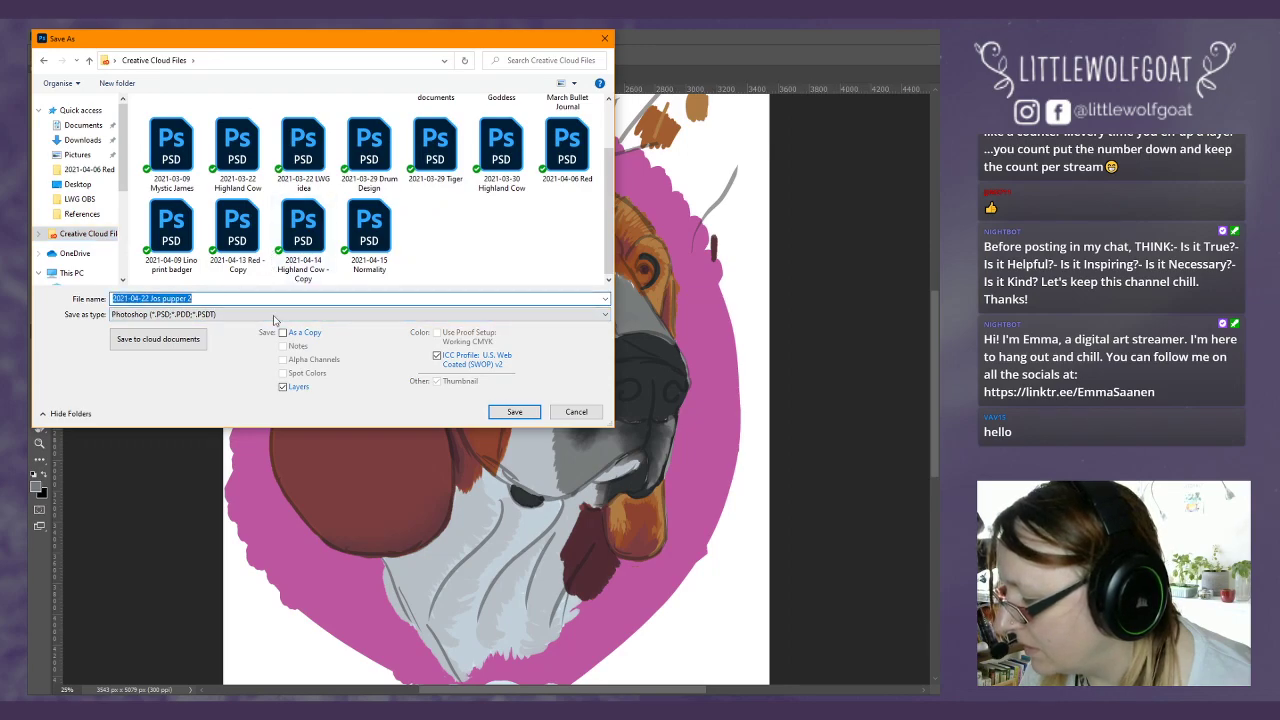
{"action": "left_click", "coordinate": [507, 416]}
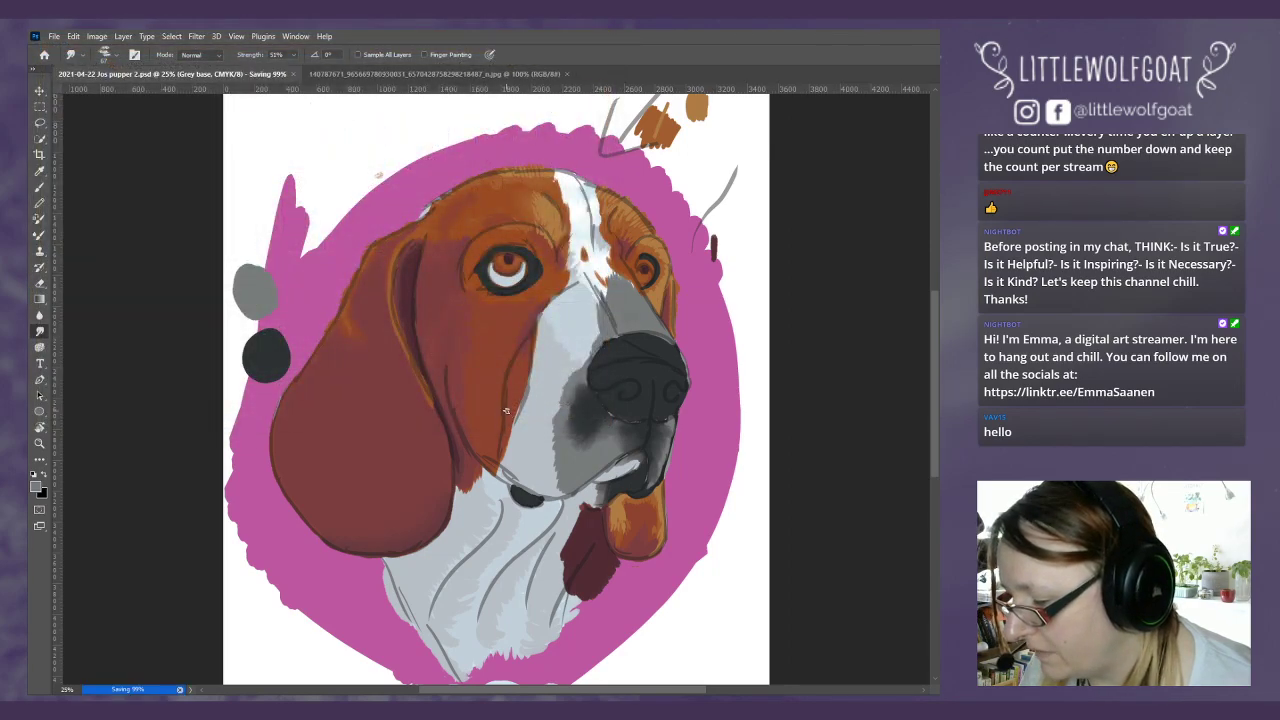
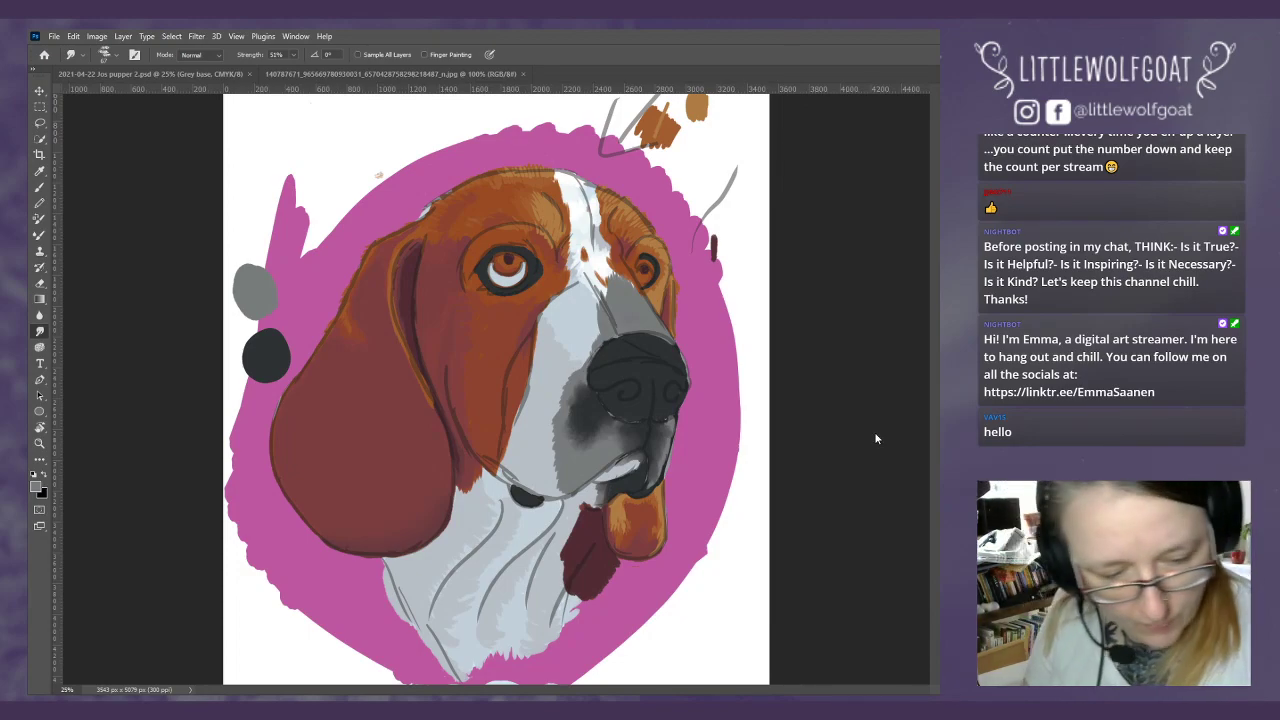
Step: Zoom the beagle painting in to 50% and pan over to the nose and muzzle
{"action": "left_click", "coordinate": [868, 624]}
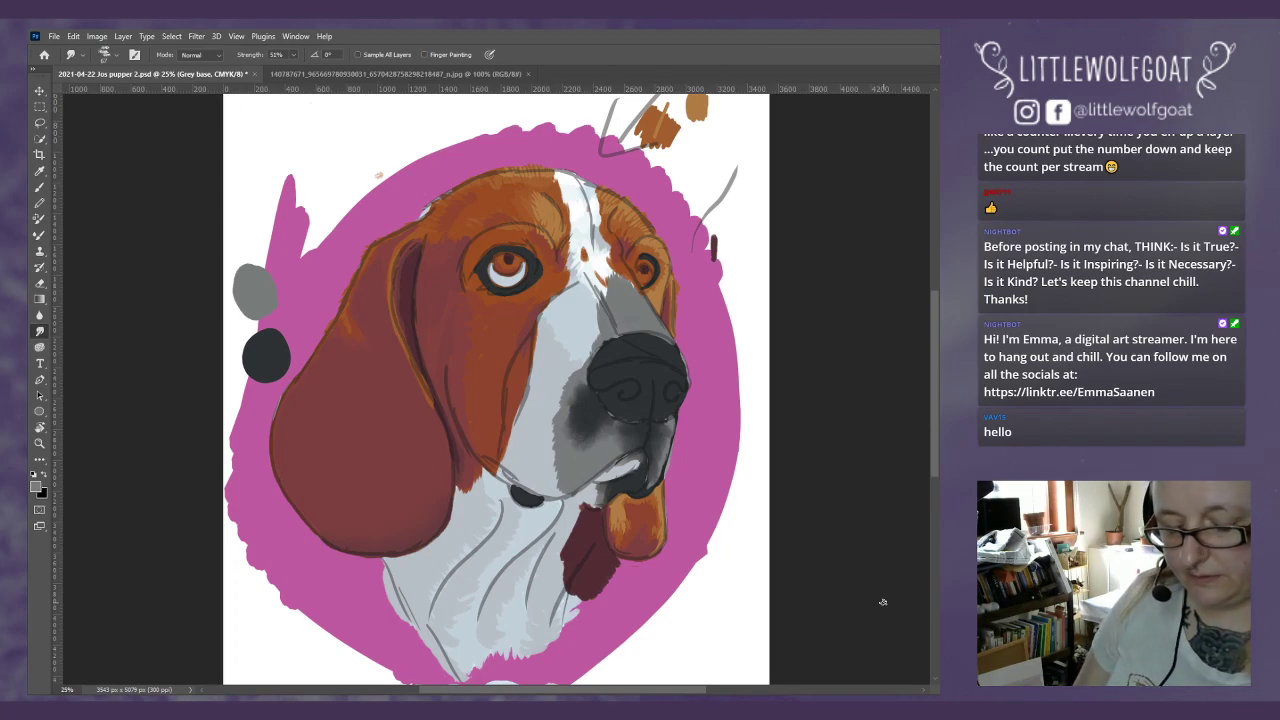
{"action": "left_click", "coordinate": [236, 36]}
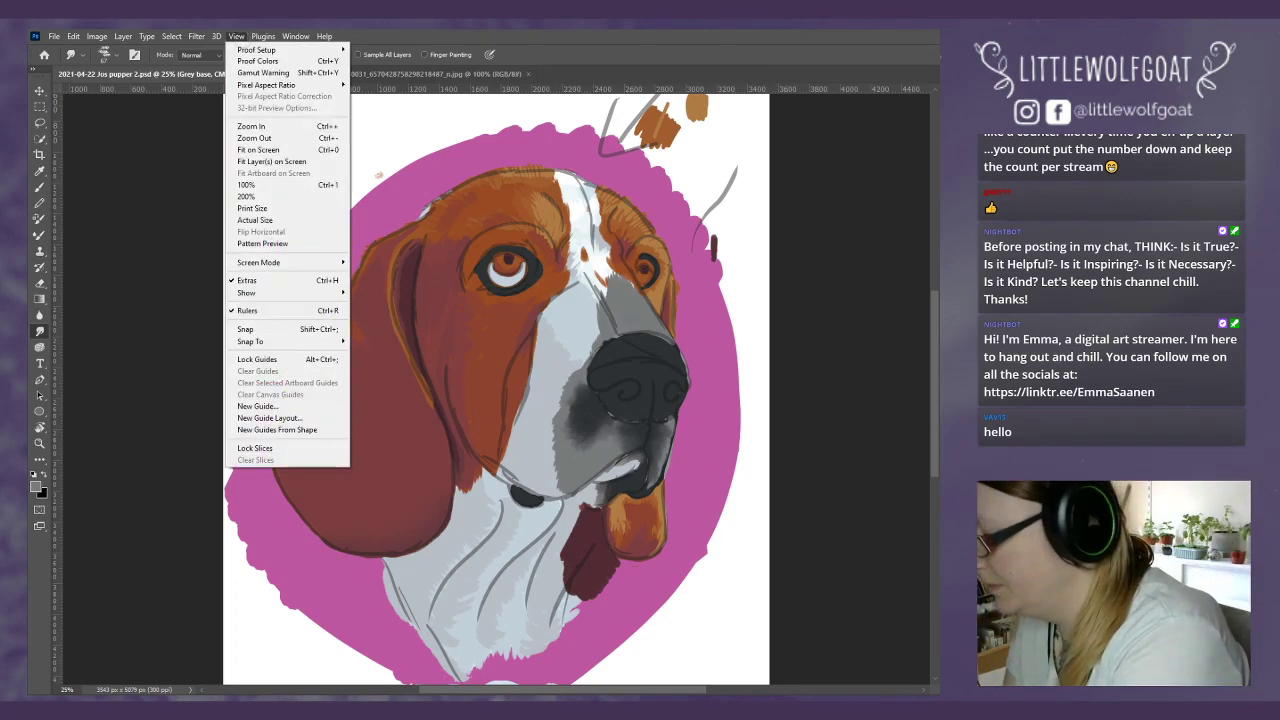
{"action": "left_click", "coordinate": [251, 126]}
{"action": "left_click", "coordinate": [236, 36]}
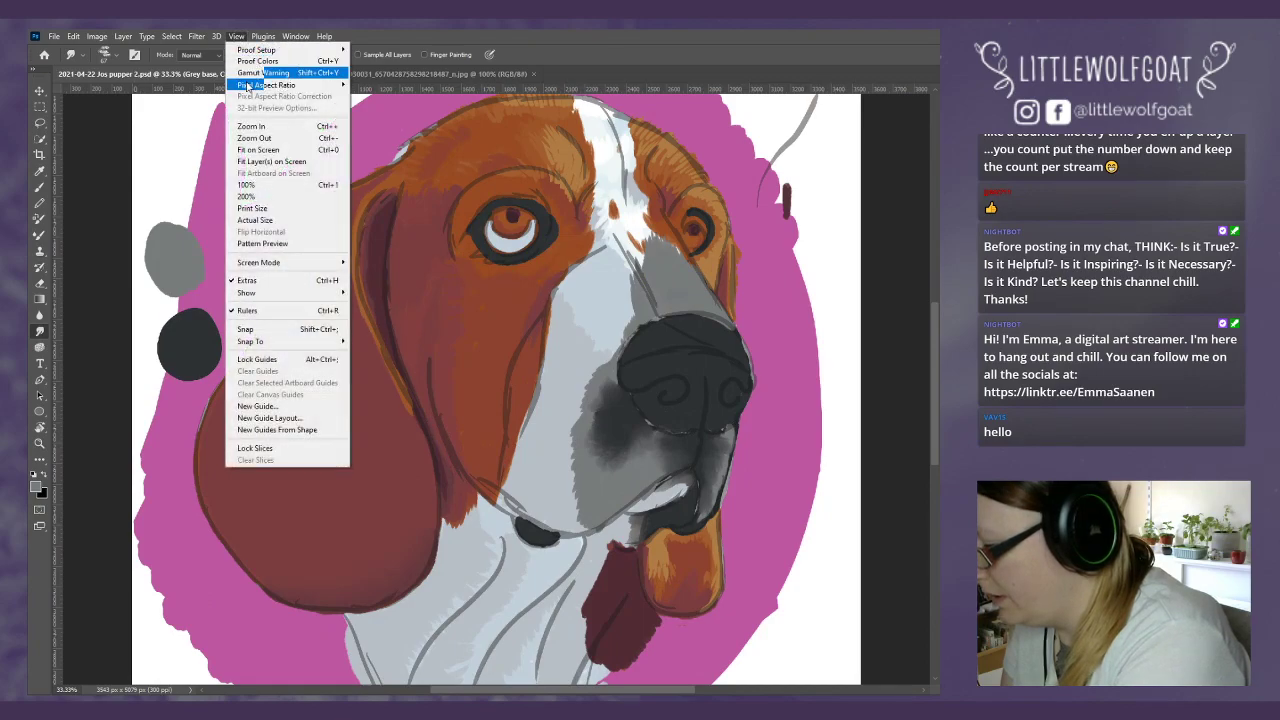
{"action": "left_click", "coordinate": [252, 127]}
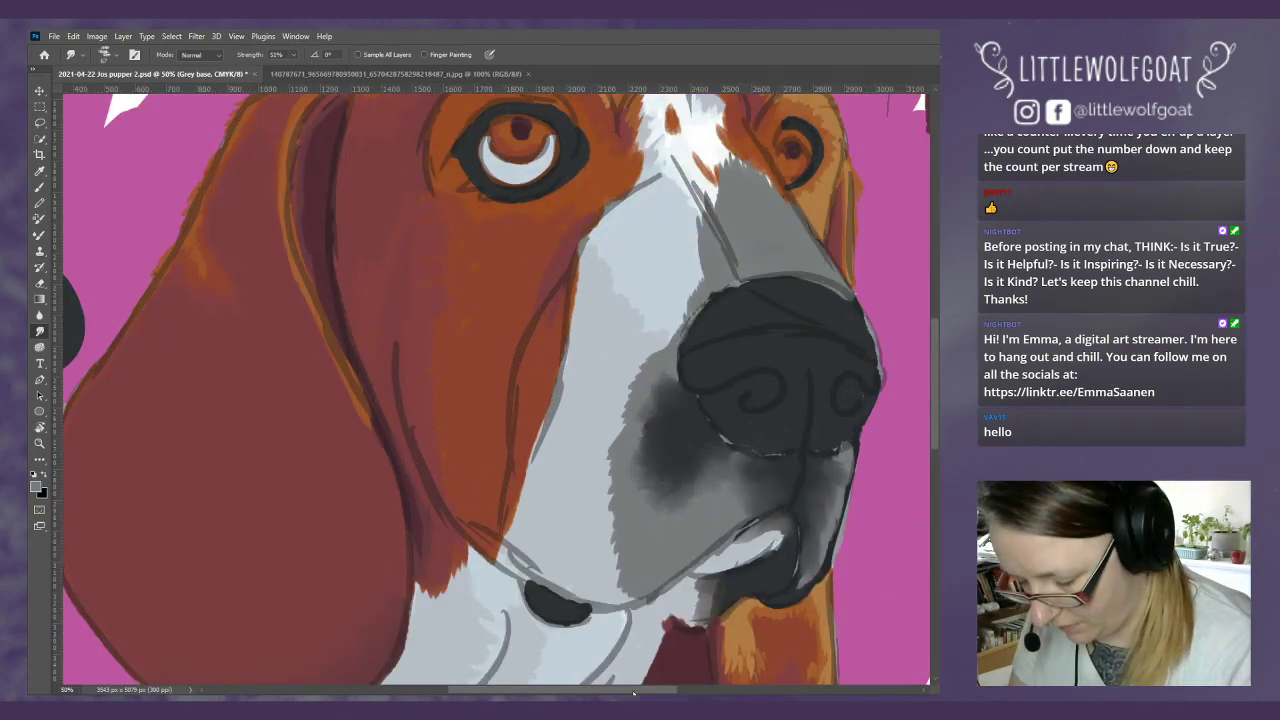
{"action": "left_click_drag", "start_coordinate": [245, 118], "coordinate": [89, 118]}
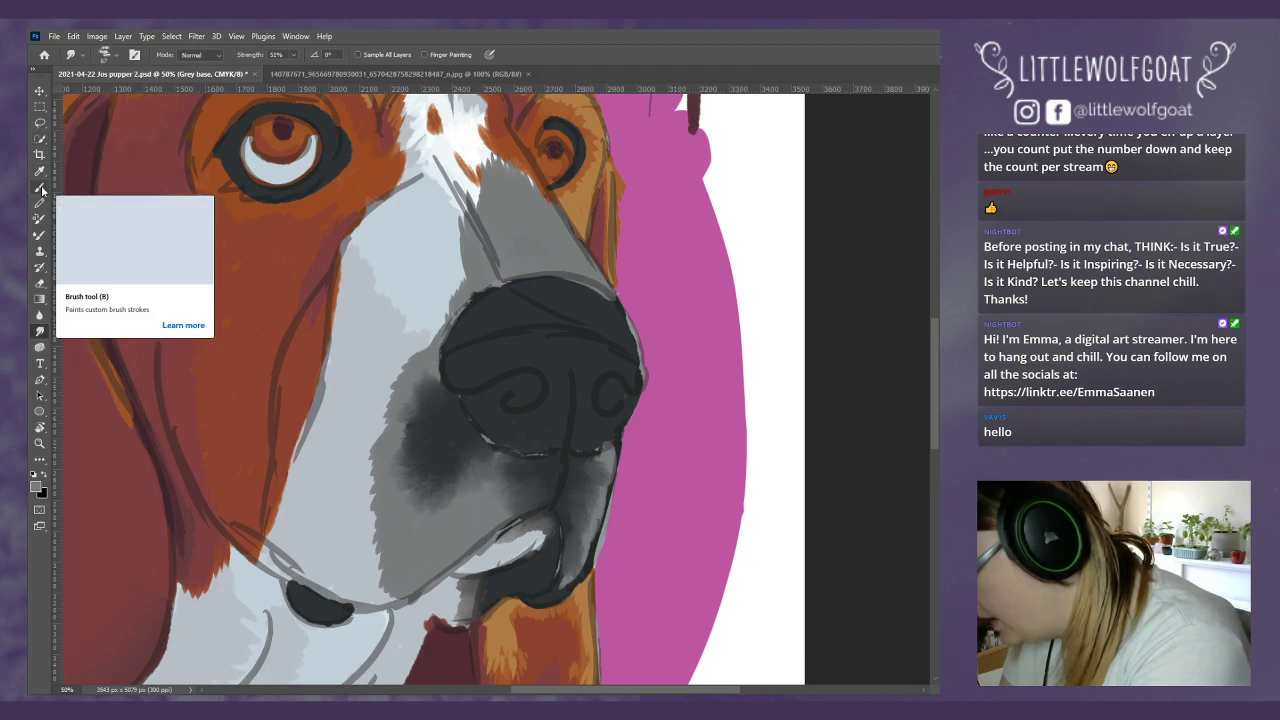
Step: Switch to the Eraser tool and expand the megapack folder in the brush presets
{"action": "left_click", "coordinate": [41, 286]}
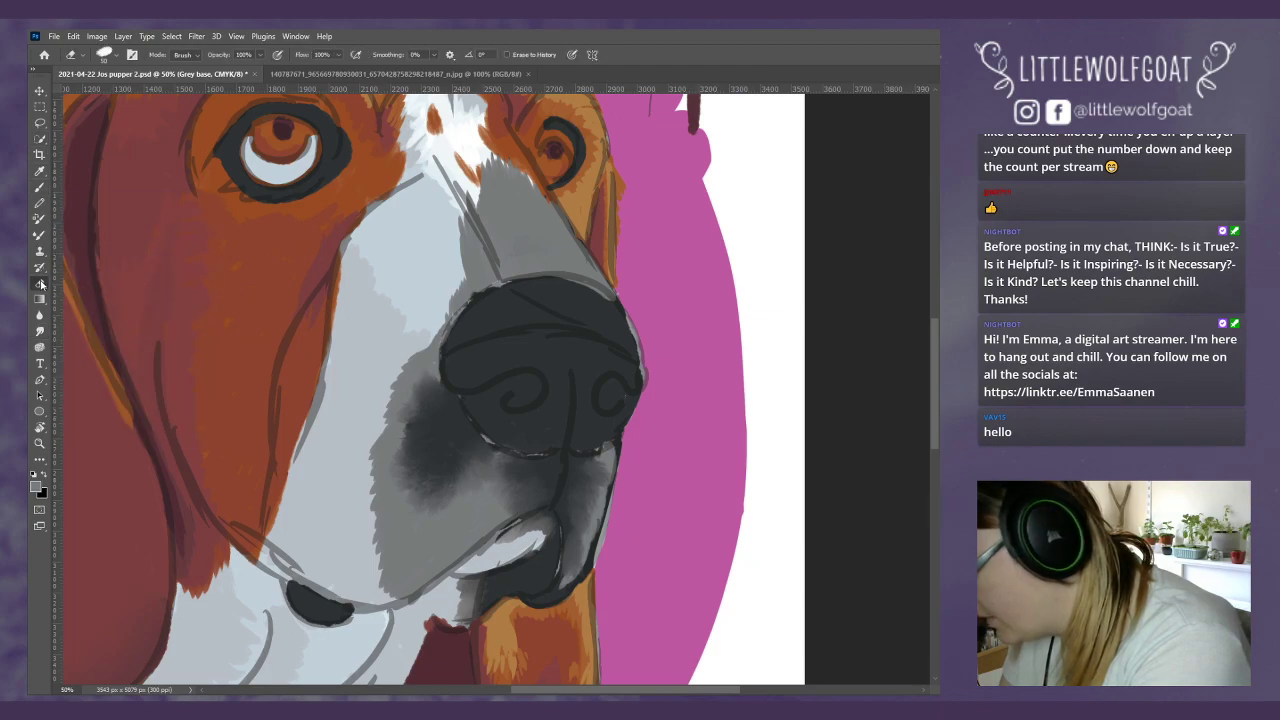
{"action": "left_click", "coordinate": [117, 57]}
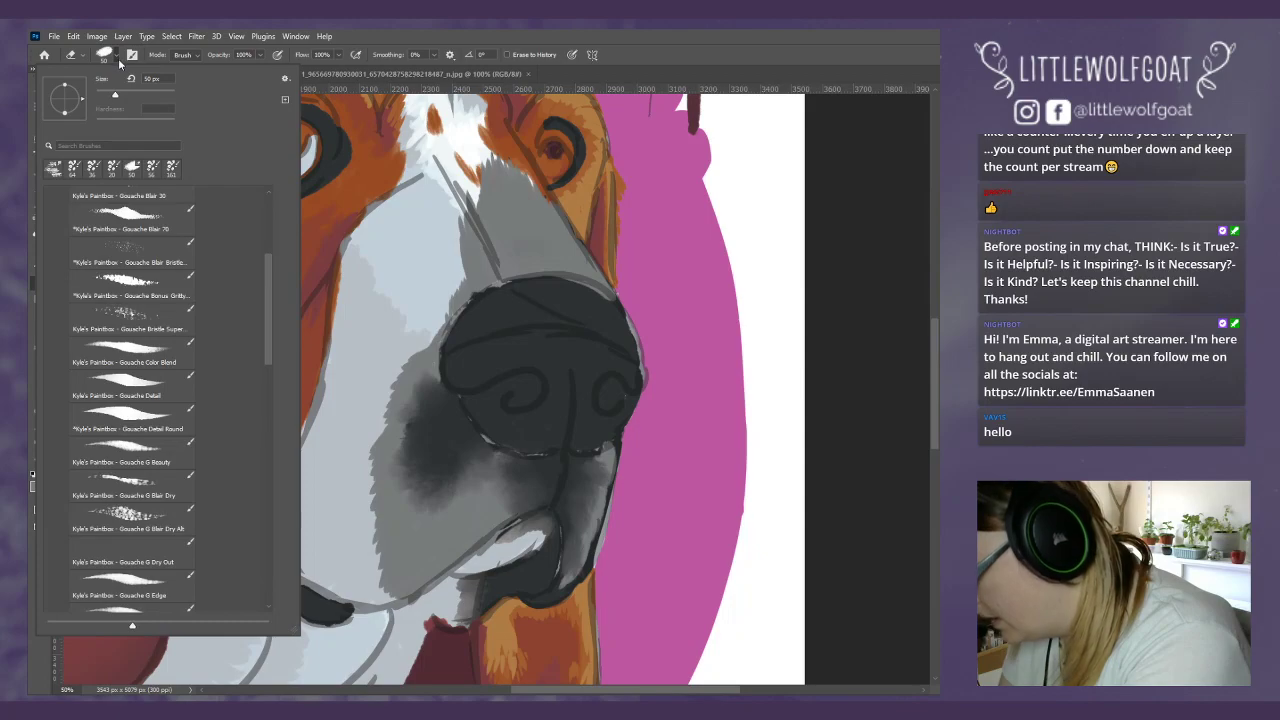
{"action": "left_click_drag", "start_coordinate": [273, 277], "coordinate": [268, 215]}
{"action": "left_click", "coordinate": [61, 285]}
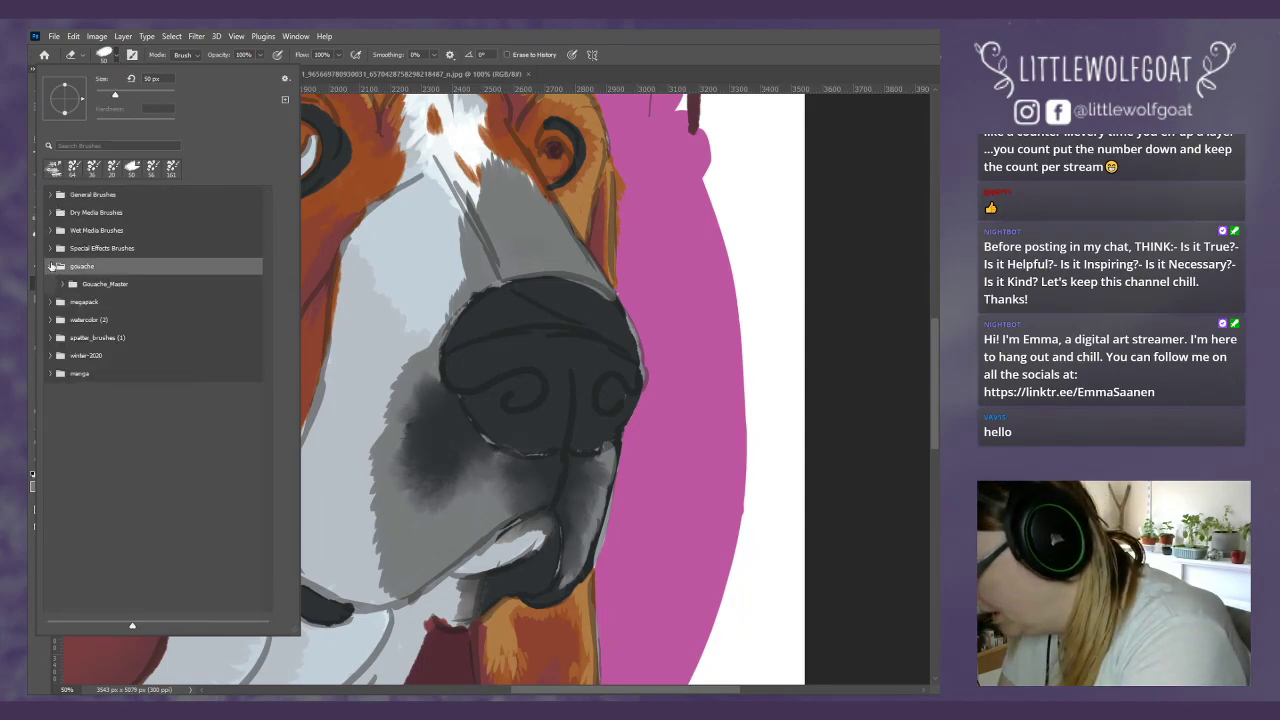
{"action": "left_click", "coordinate": [50, 267]}
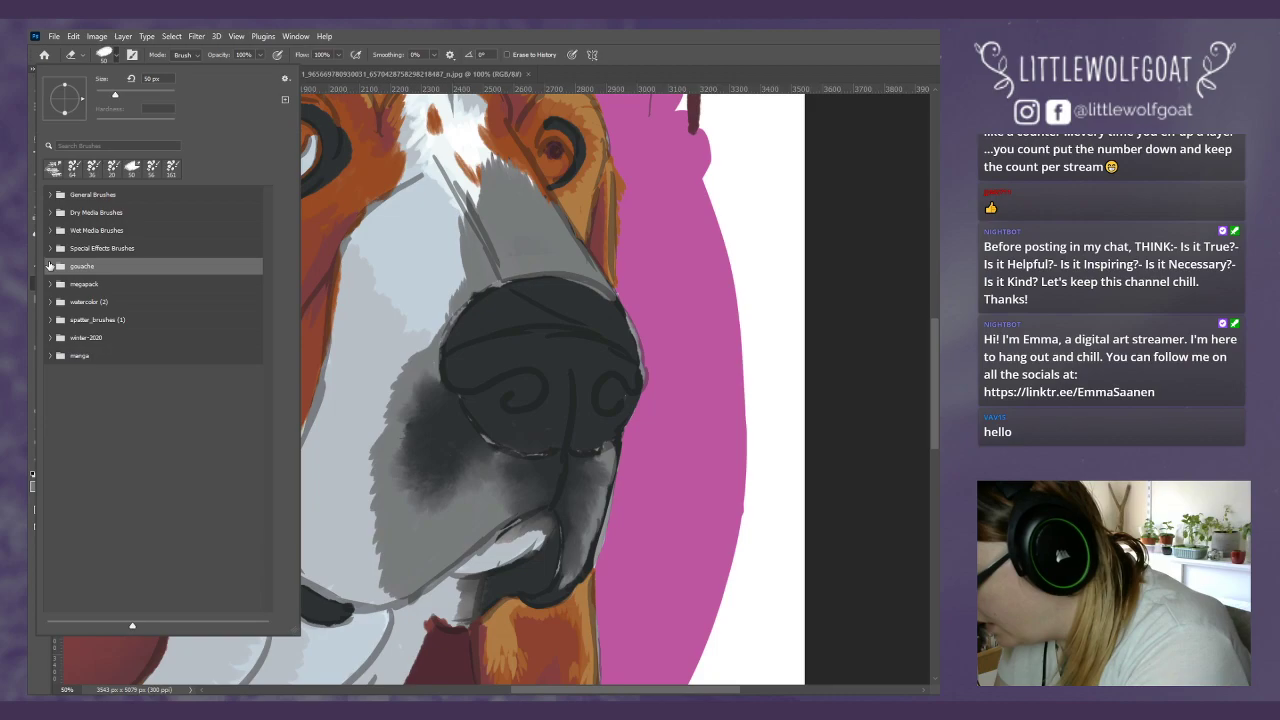
{"action": "left_click", "coordinate": [50, 285]}
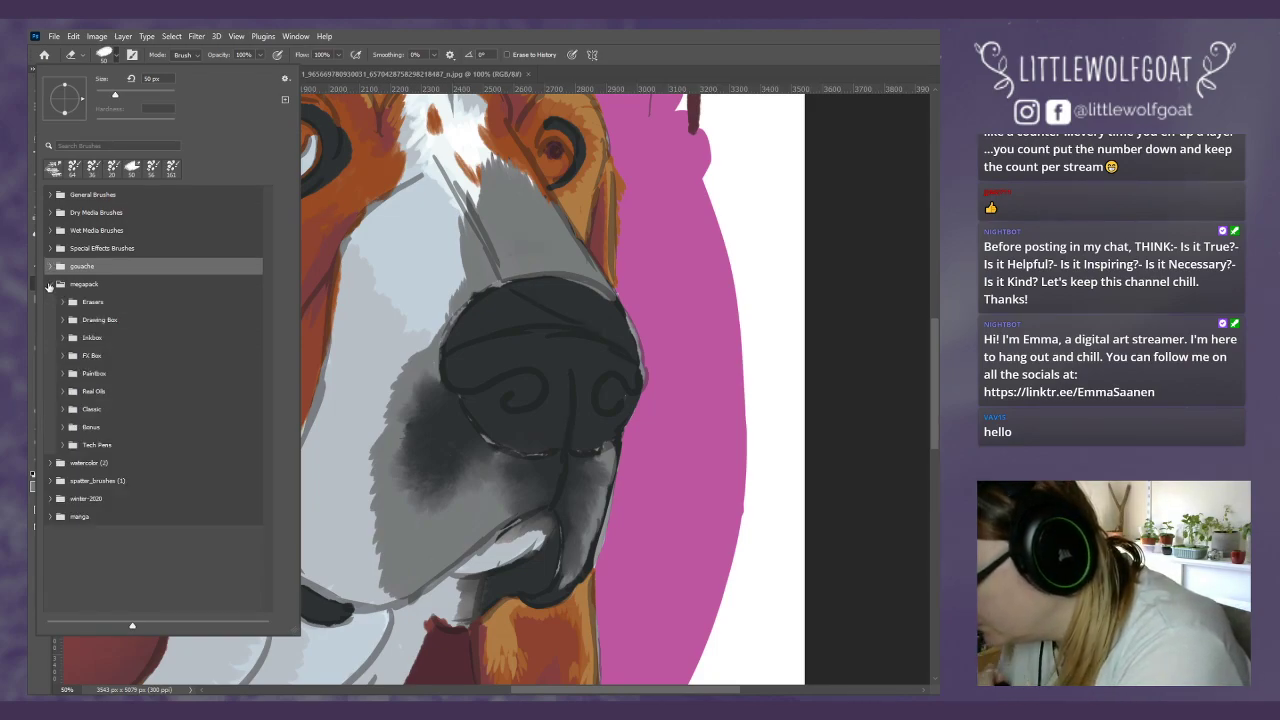
{"action": "left_click", "coordinate": [61, 426]}
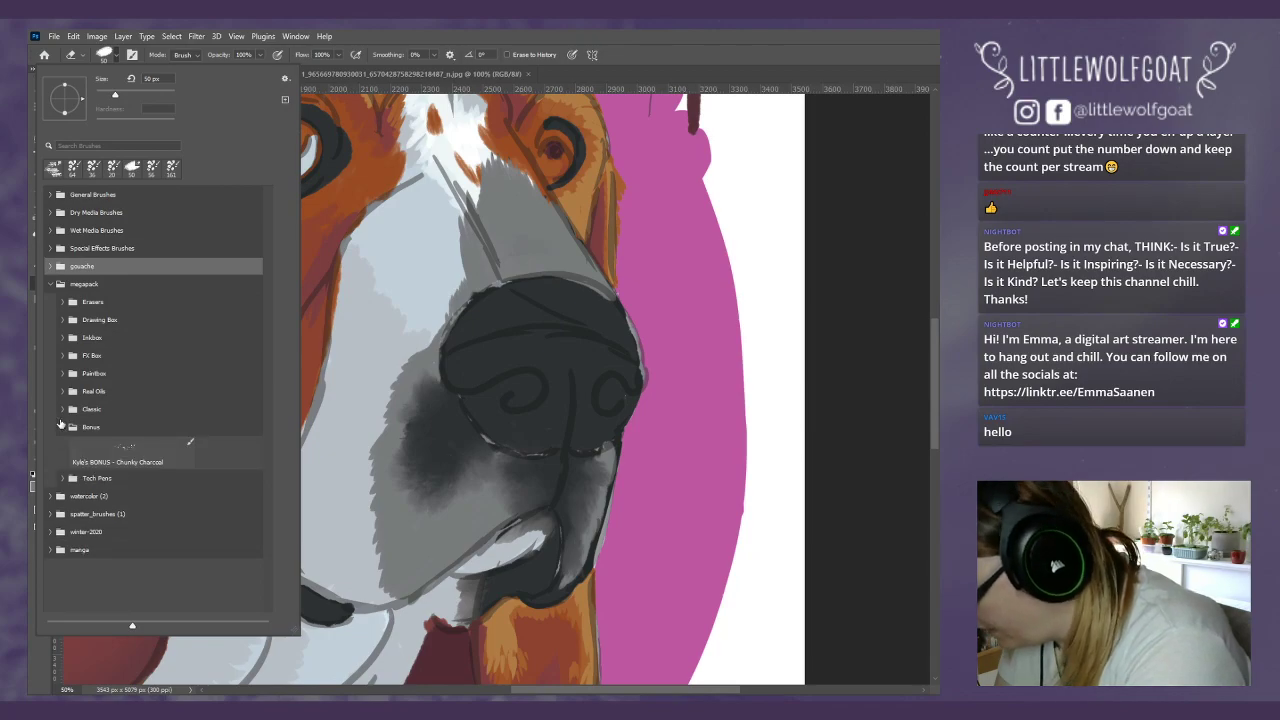
{"action": "left_click", "coordinate": [61, 426]}
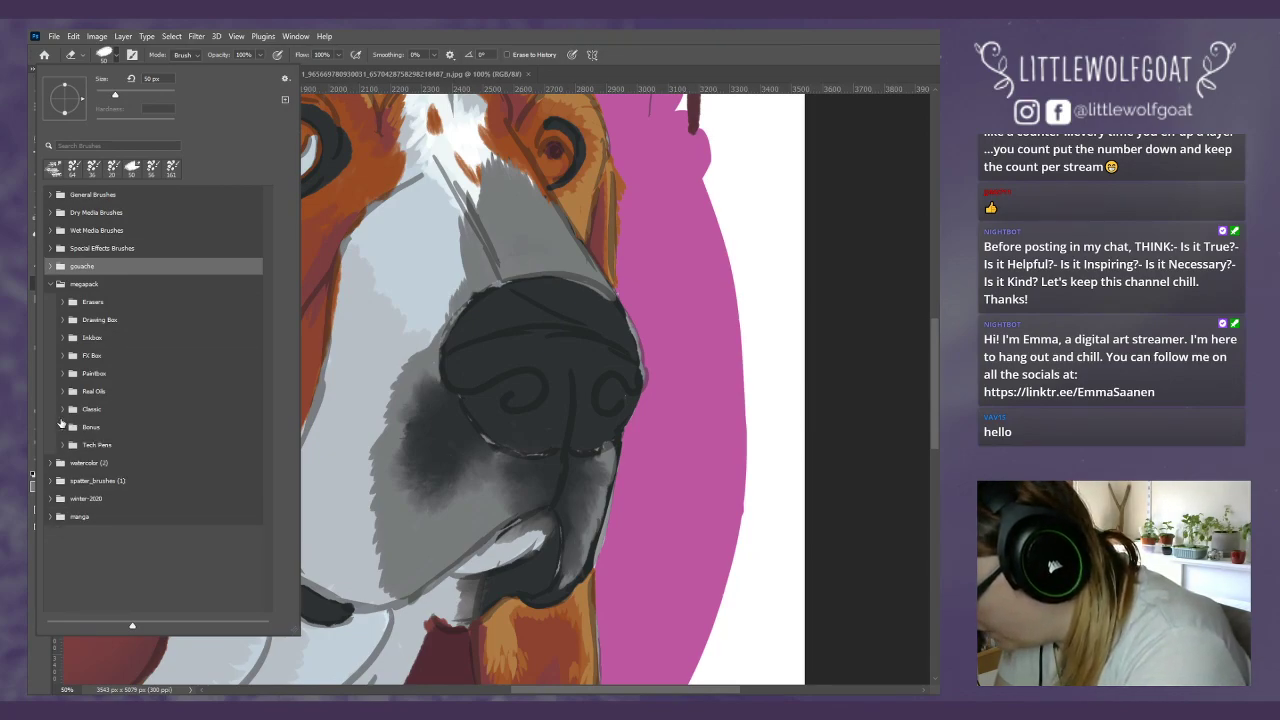
Step: Choose megapack's Kyle's Eraser - Basic brush and shrink it to about 31 px
{"action": "left_click", "coordinate": [66, 444]}
{"action": "left_click", "coordinate": [62, 443]}
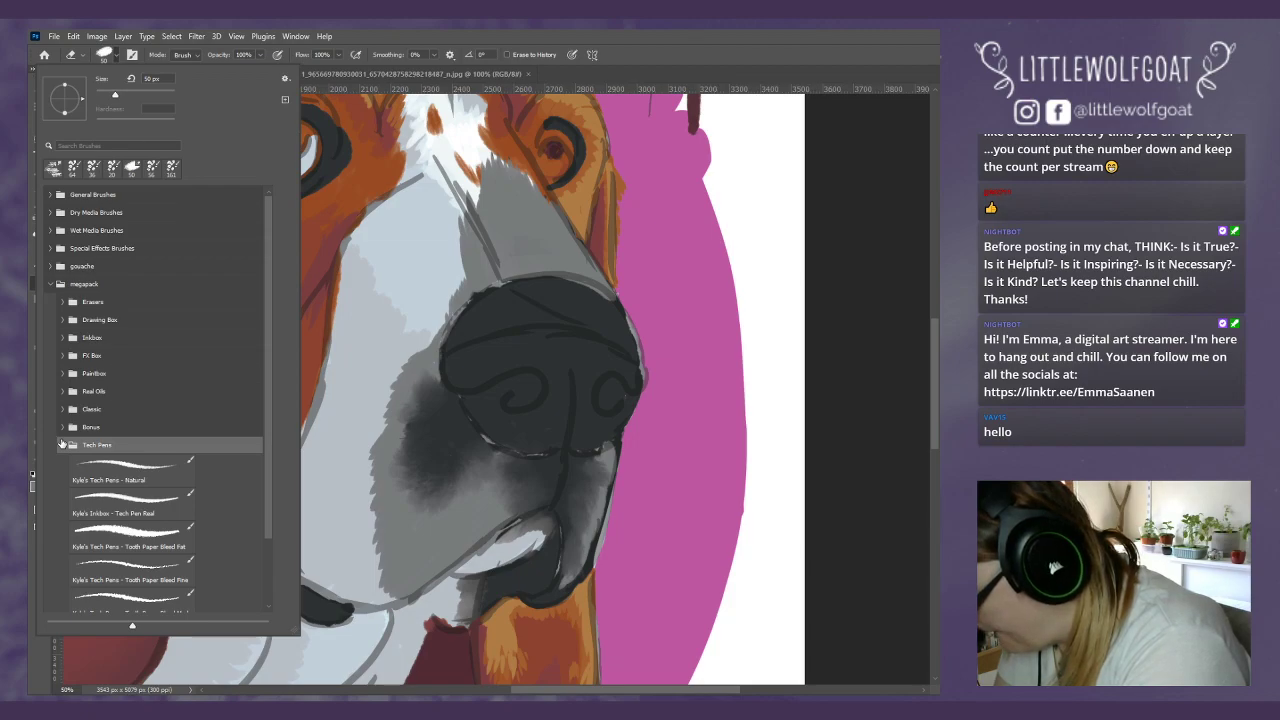
{"action": "left_click", "coordinate": [106, 473]}
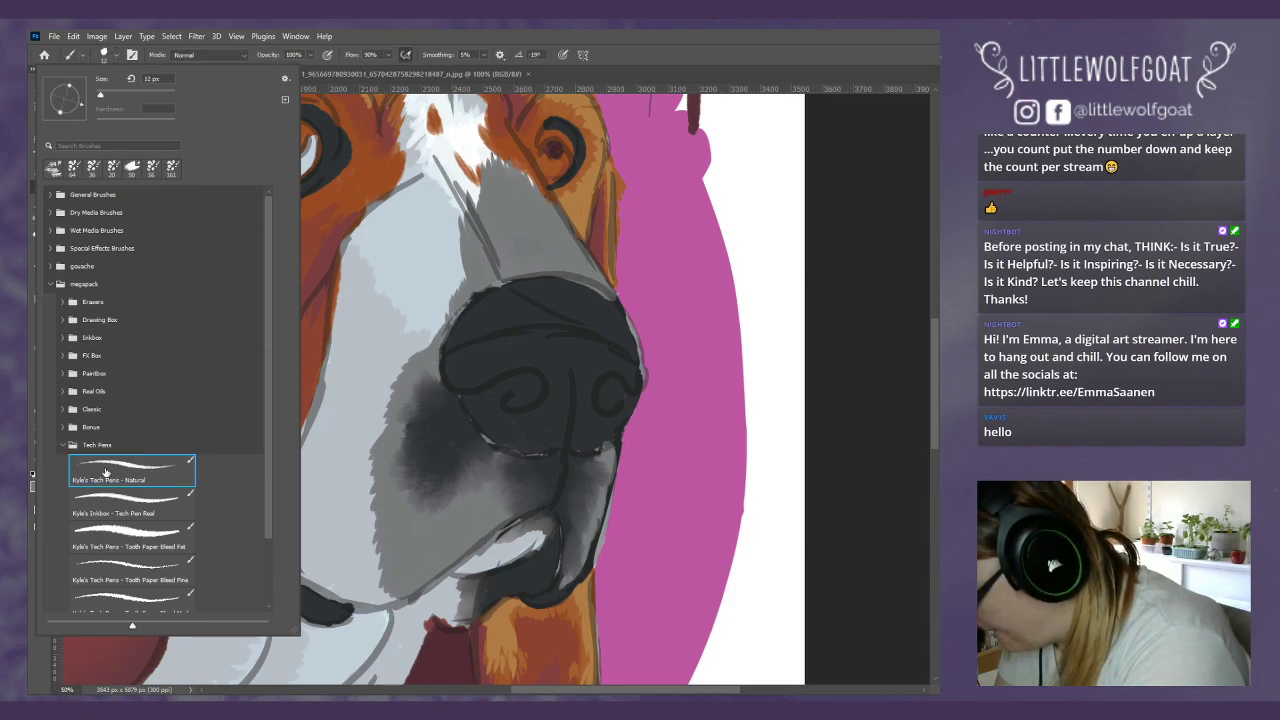
{"action": "left_click", "coordinate": [63, 445]}
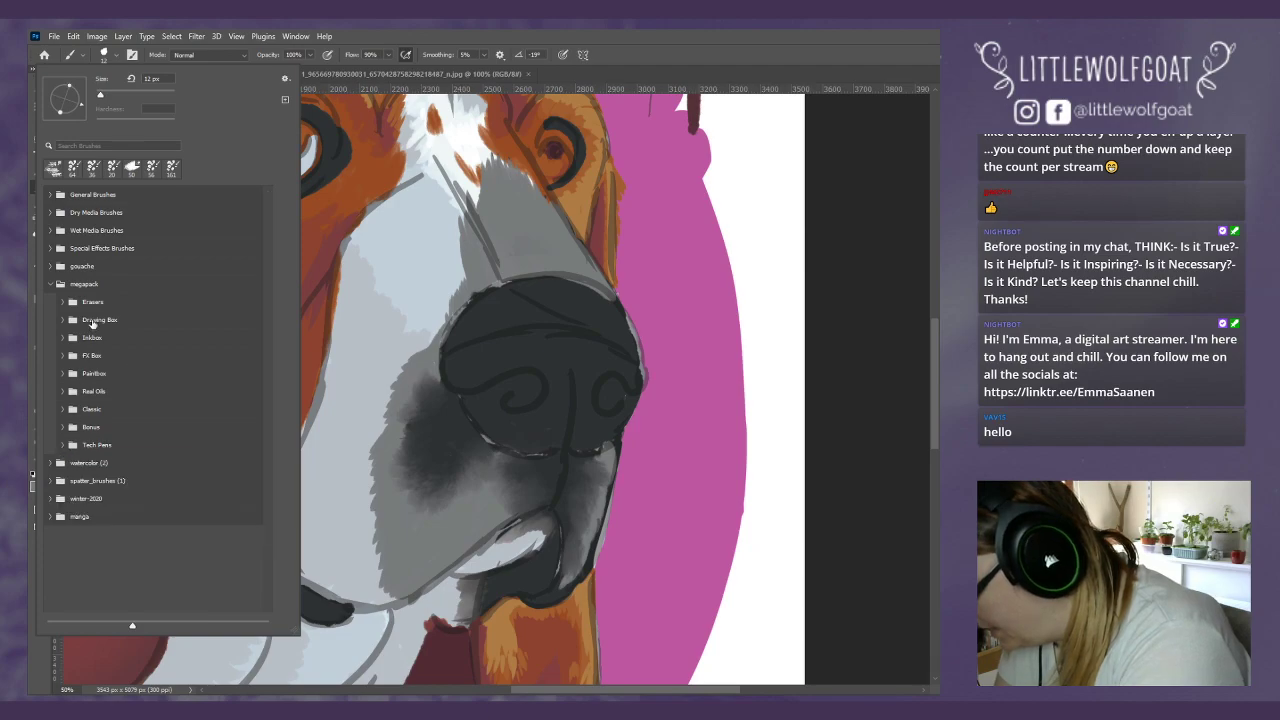
{"action": "left_click", "coordinate": [63, 302]}
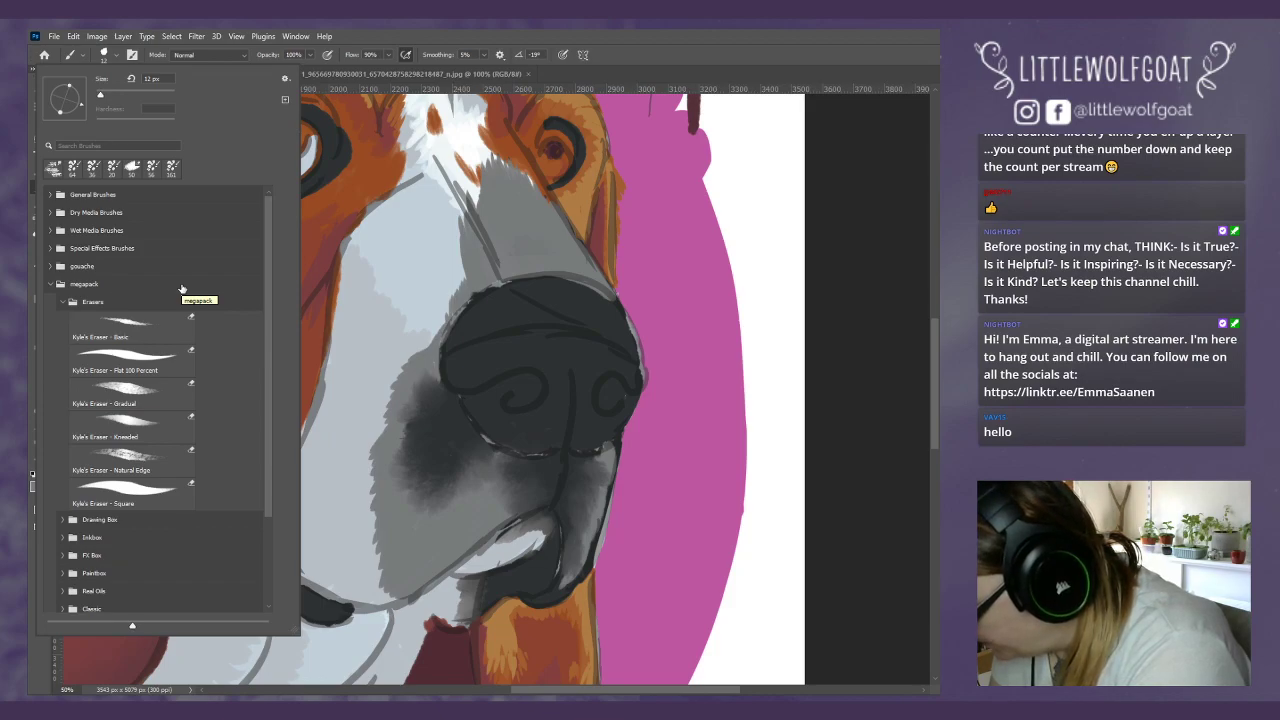
{"action": "left_click", "coordinate": [154, 336]}
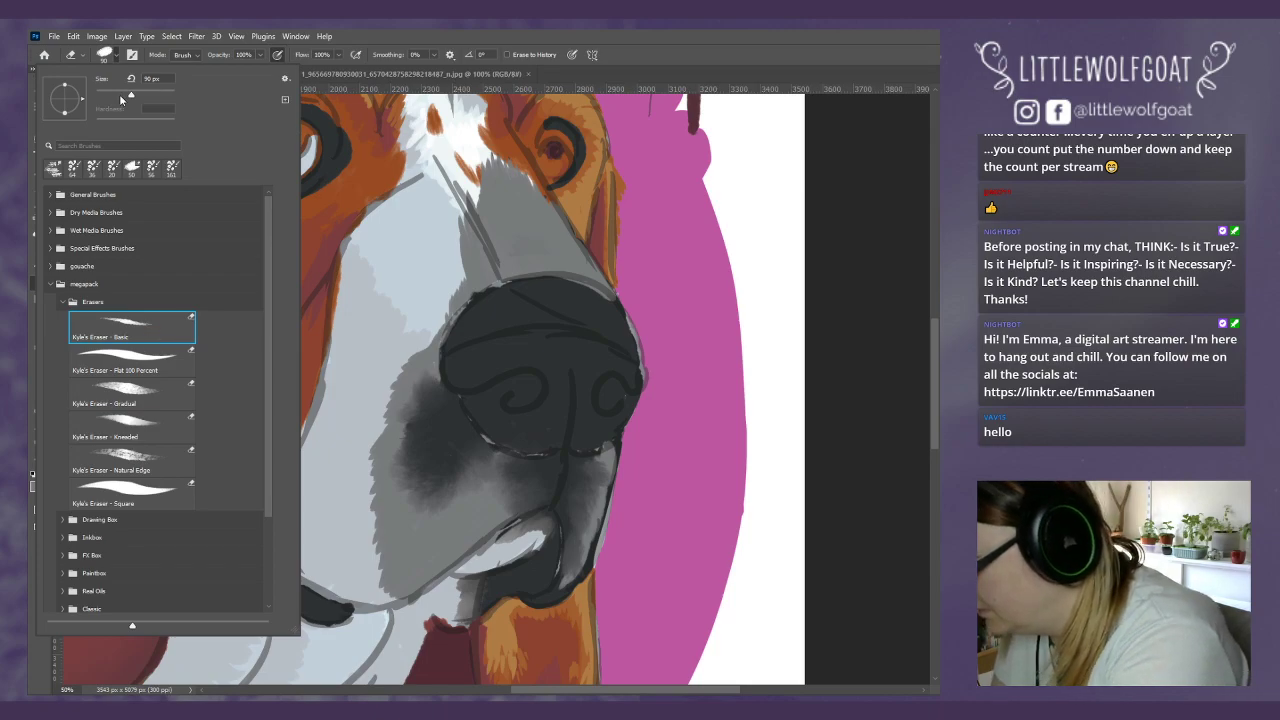
{"action": "left_click_drag", "start_coordinate": [117, 97], "coordinate": [100, 97]}
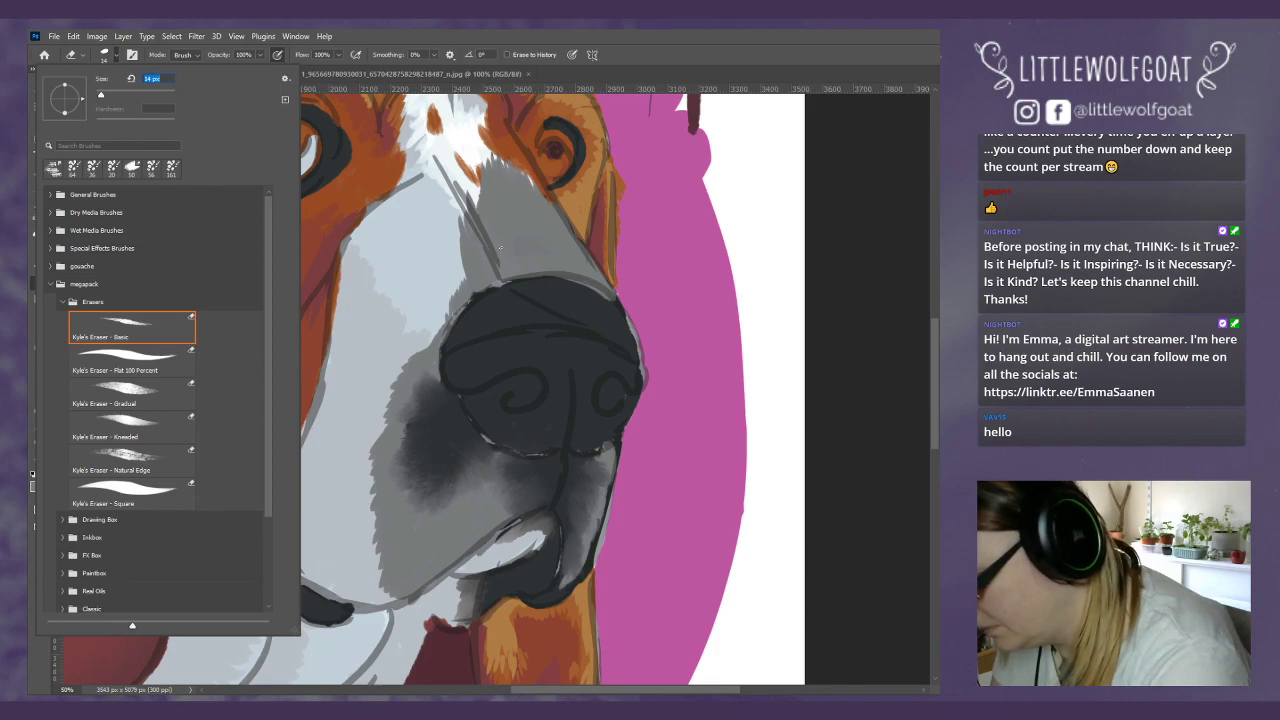
{"action": "left_click", "coordinate": [858, 107]}
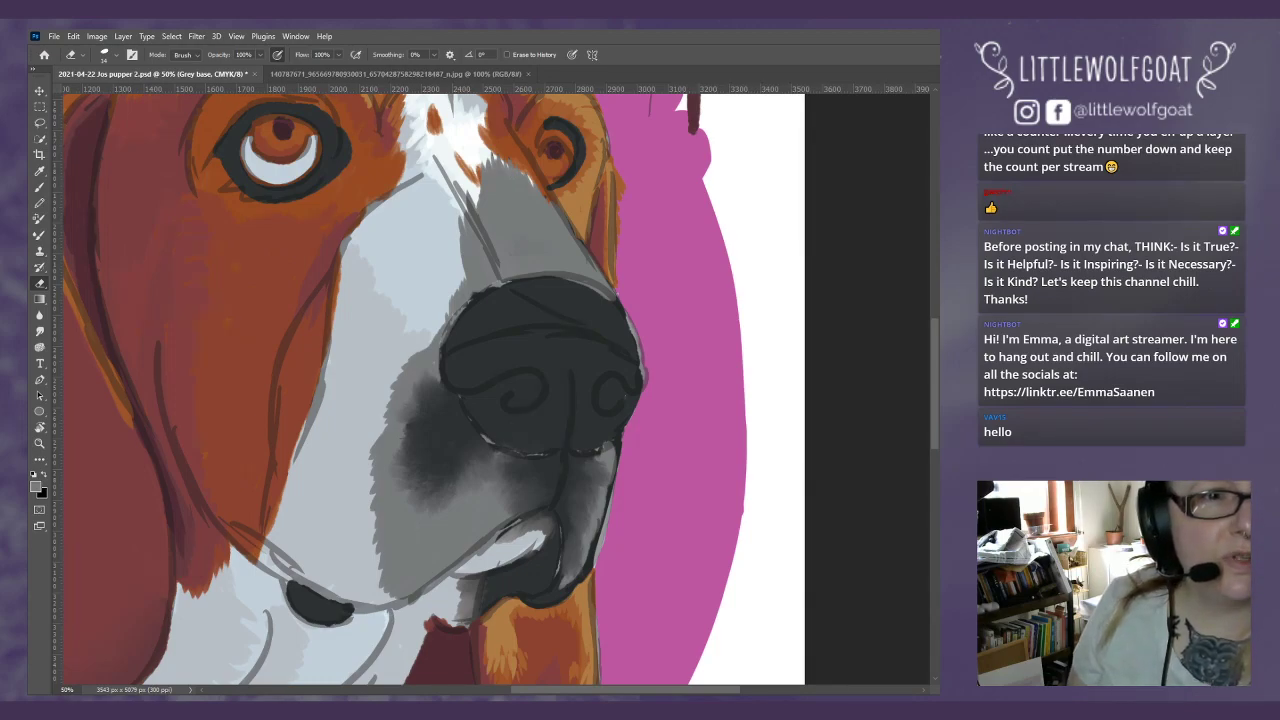
{"action": "key", "text": "alt+Tab"}
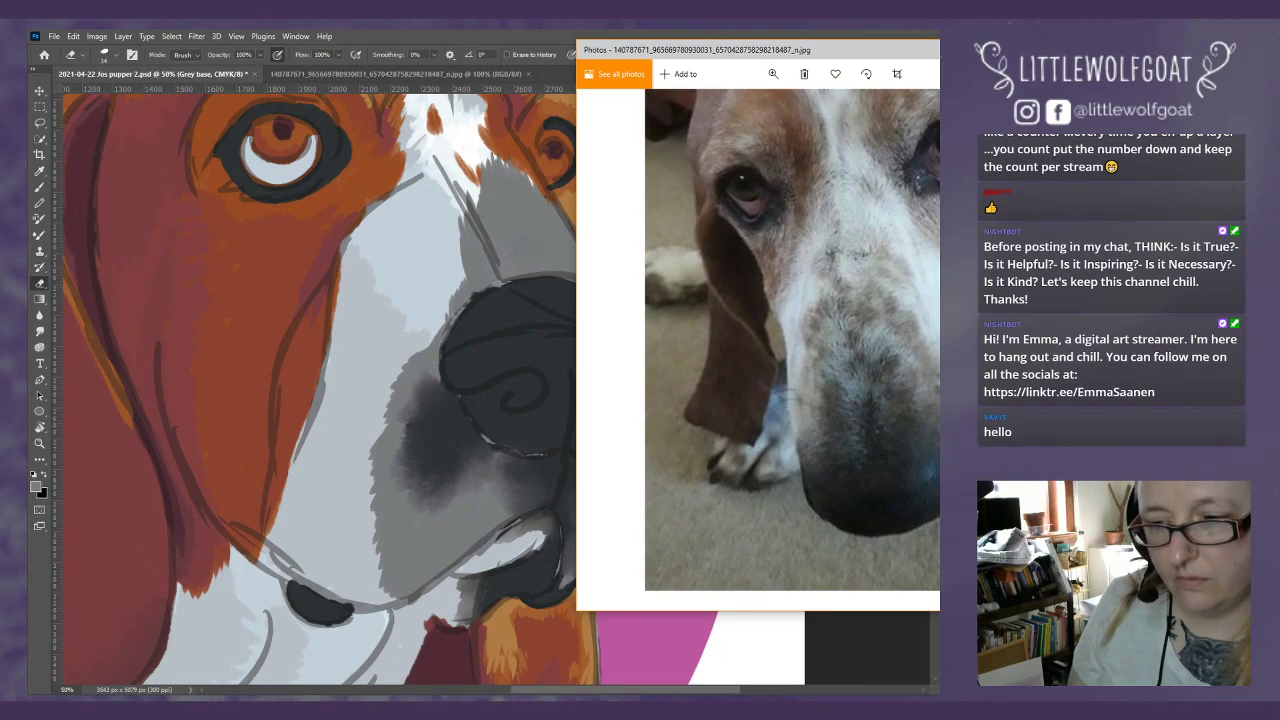
{"action": "key", "text": "alt+Tab"}
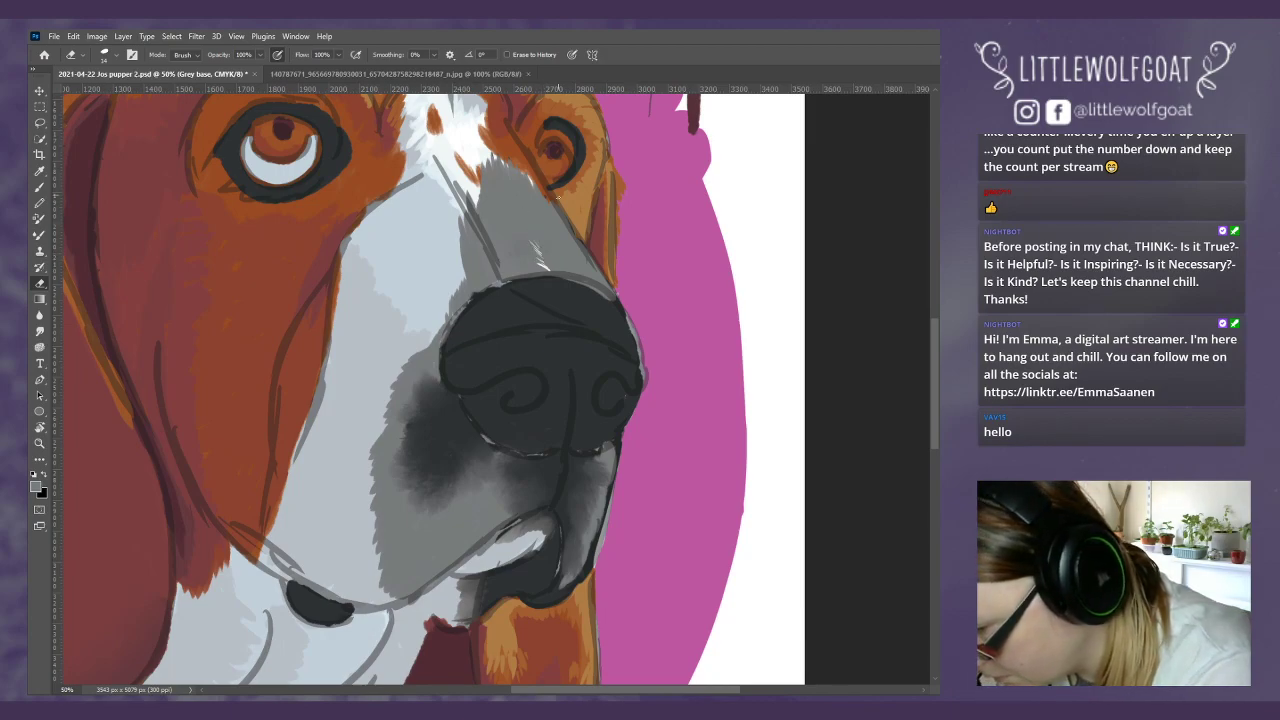
Step: Erase short light fur strands densely across the grey nose bridge above the nose
{"action": "left_click_drag", "start_coordinate": [549, 236], "coordinate": [551, 260]}
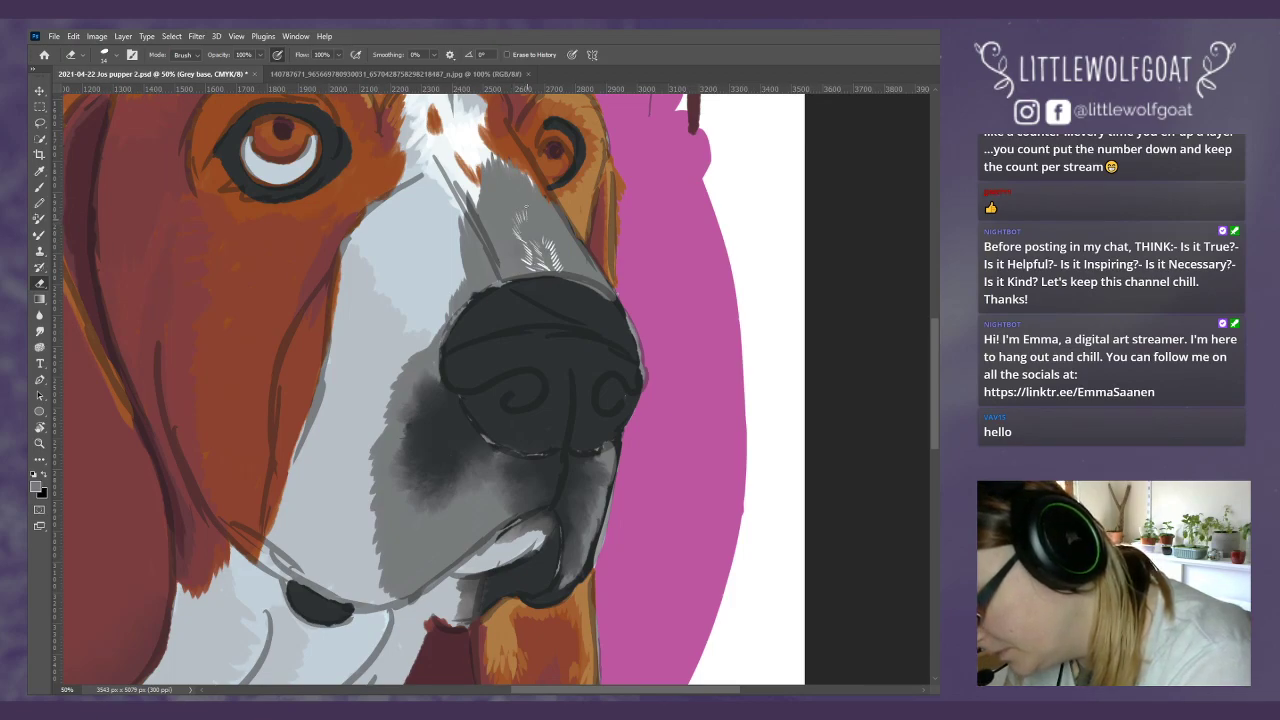
{"action": "left_click_drag", "start_coordinate": [534, 225], "coordinate": [539, 214]}
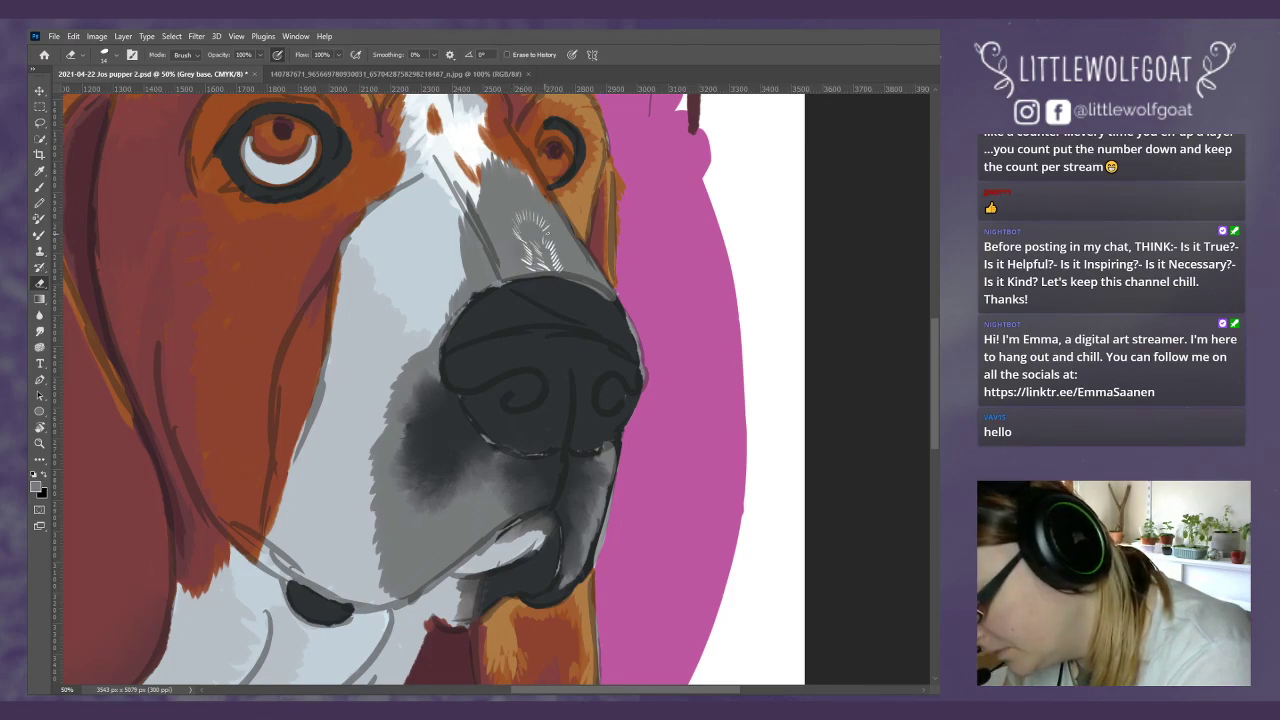
{"action": "left_click_drag", "start_coordinate": [518, 249], "coordinate": [505, 236]}
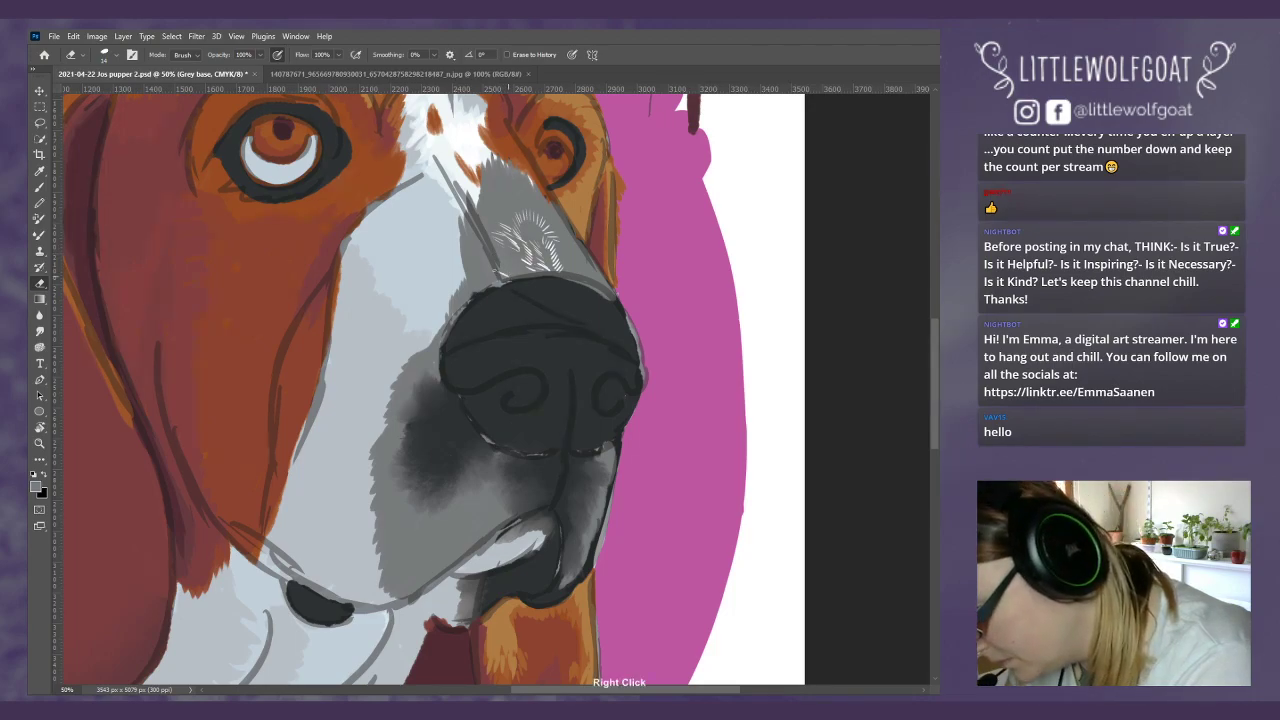
{"action": "mouse_move", "coordinate": [515, 279]}
{"action": "left_mouse_down"}
{"action": "mouse_move", "coordinate": [470, 198]}
{"action": "mouse_move", "coordinate": [486, 150]}
{"action": "mouse_move", "coordinate": [525, 170]}
{"action": "left_mouse_up"}
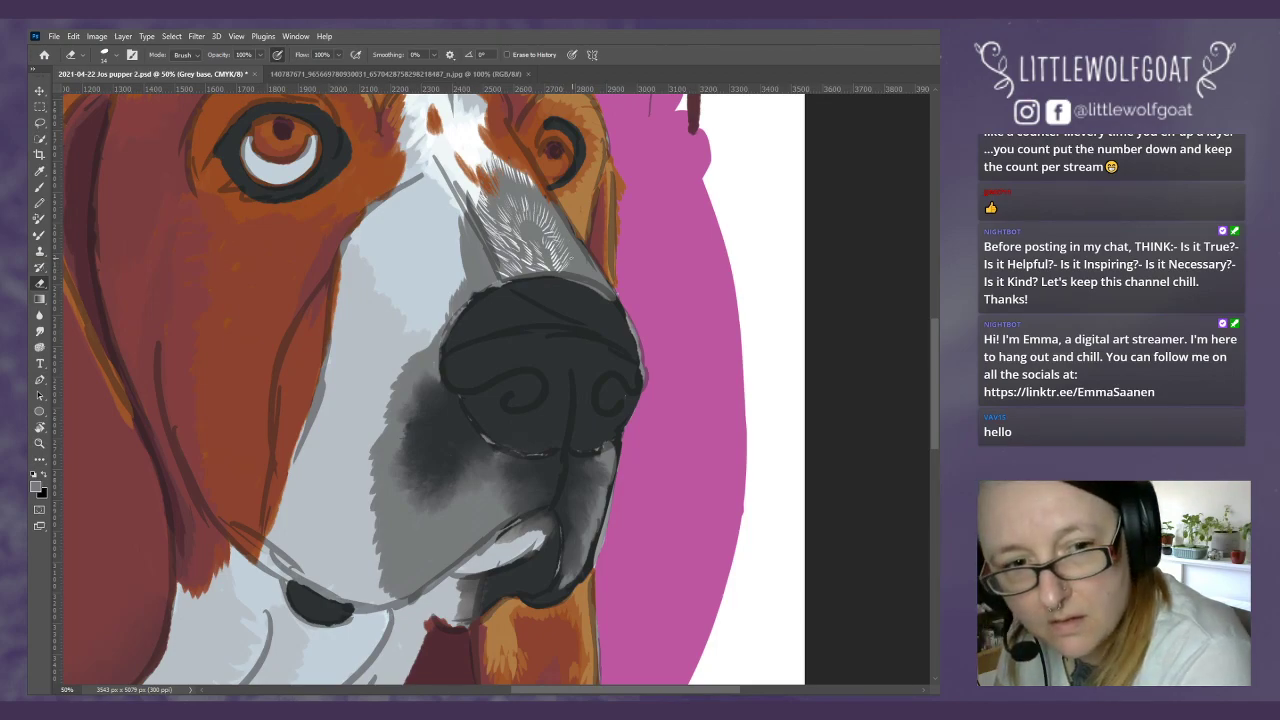
{"action": "mouse_move", "coordinate": [576, 272]}
{"action": "left_mouse_down"}
{"action": "mouse_move", "coordinate": [569, 232]}
{"action": "mouse_move", "coordinate": [591, 274]}
{"action": "mouse_move", "coordinate": [559, 218]}
{"action": "left_mouse_up"}
{"action": "left_click_drag", "start_coordinate": [565, 232], "coordinate": [531, 193]}
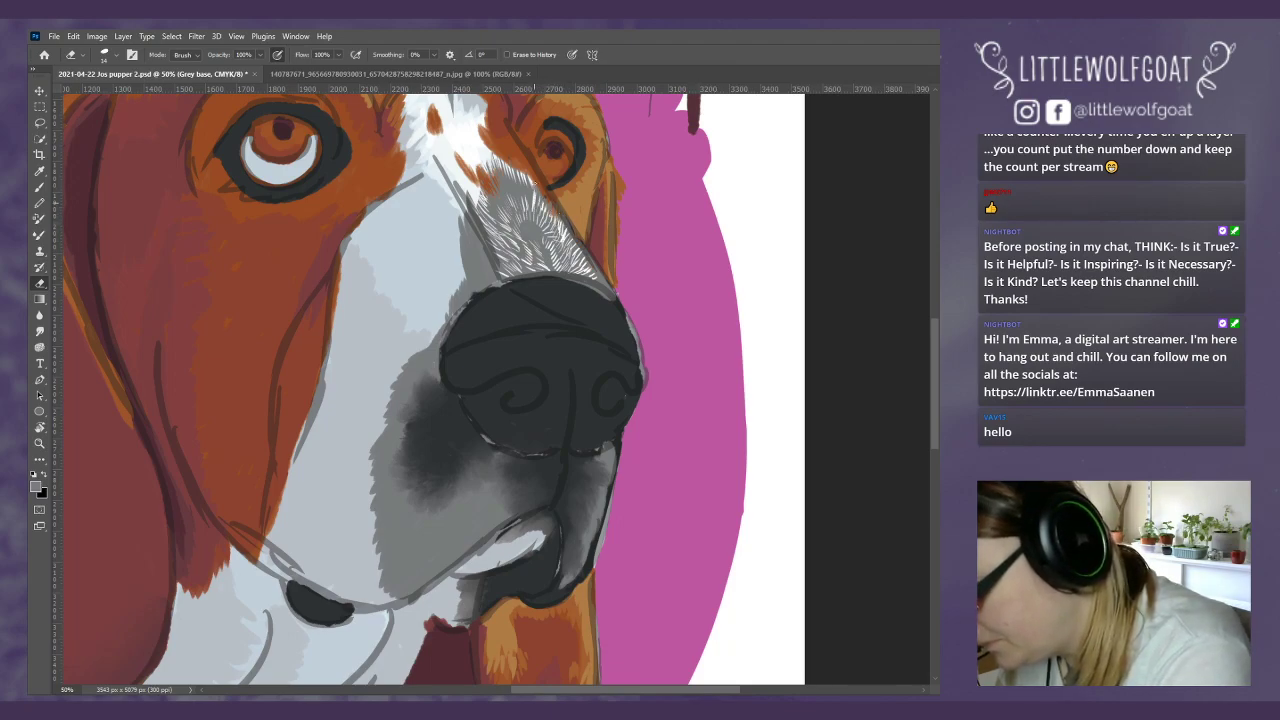
{"action": "left_click_drag", "start_coordinate": [530, 200], "coordinate": [521, 184]}
{"action": "mouse_move", "coordinate": [523, 200]}
{"action": "left_mouse_down"}
{"action": "mouse_move", "coordinate": [501, 188]}
{"action": "mouse_move", "coordinate": [488, 209]}
{"action": "mouse_move", "coordinate": [505, 176]}
{"action": "left_mouse_up"}
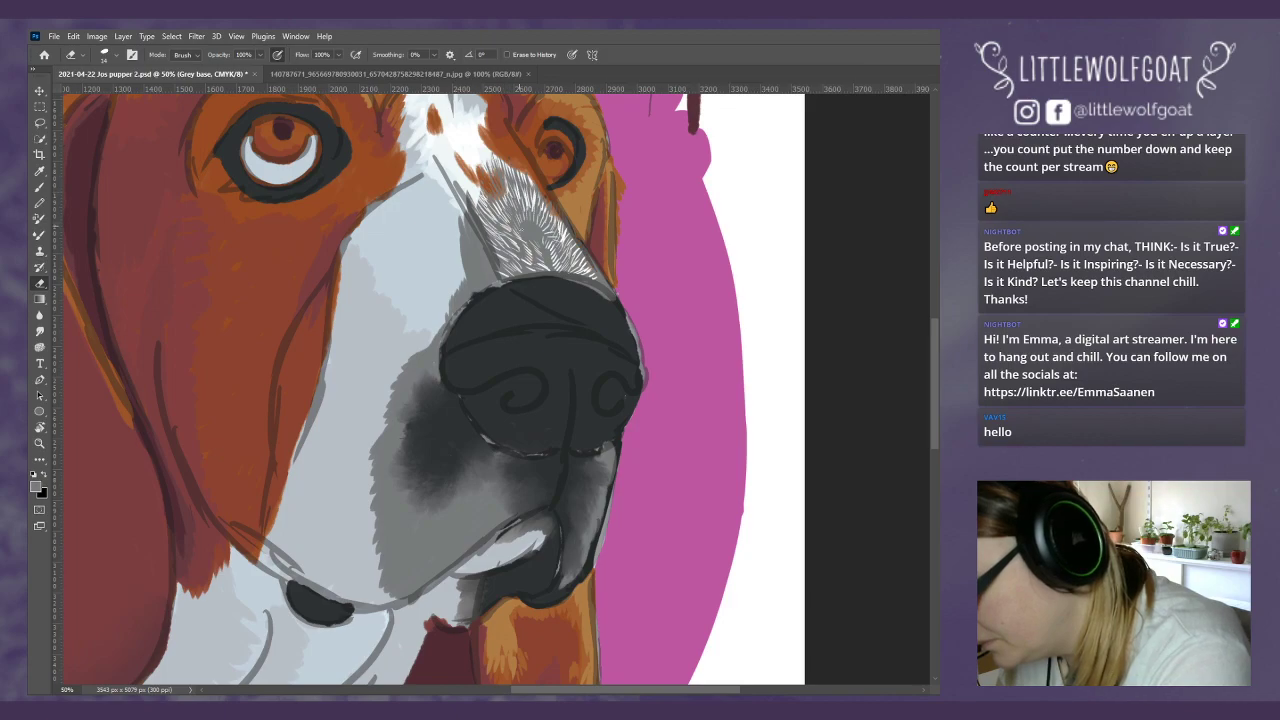
{"action": "mouse_move", "coordinate": [528, 246]}
{"action": "left_mouse_down"}
{"action": "mouse_move", "coordinate": [520, 229]}
{"action": "mouse_move", "coordinate": [532, 224]}
{"action": "left_mouse_up"}
{"action": "mouse_move", "coordinate": [539, 244]}
{"action": "left_mouse_down"}
{"action": "mouse_move", "coordinate": [547, 212]}
{"action": "mouse_move", "coordinate": [525, 170]}
{"action": "mouse_move", "coordinate": [509, 168]}
{"action": "left_mouse_up"}
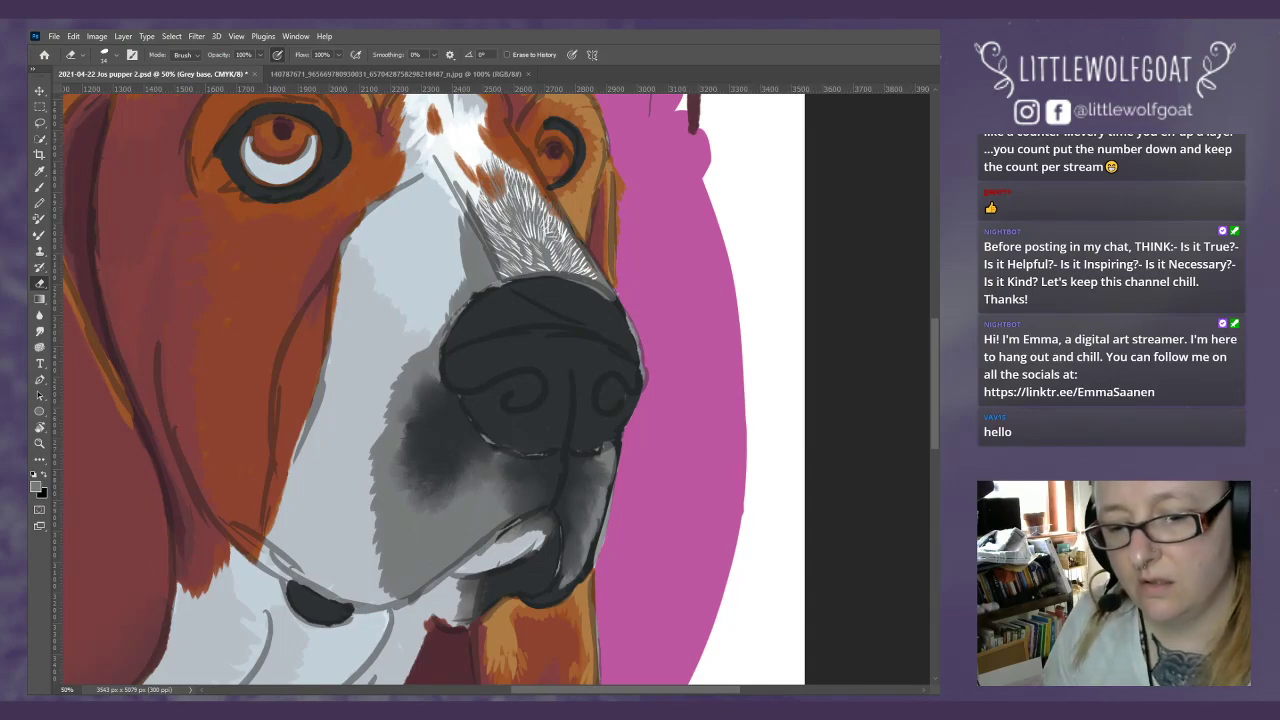
Step: Search Spotify for 'undertale', play the UNDERTALE Soundtrack album, then minimize the player
{"action": "key", "text": "alt+Tab"}
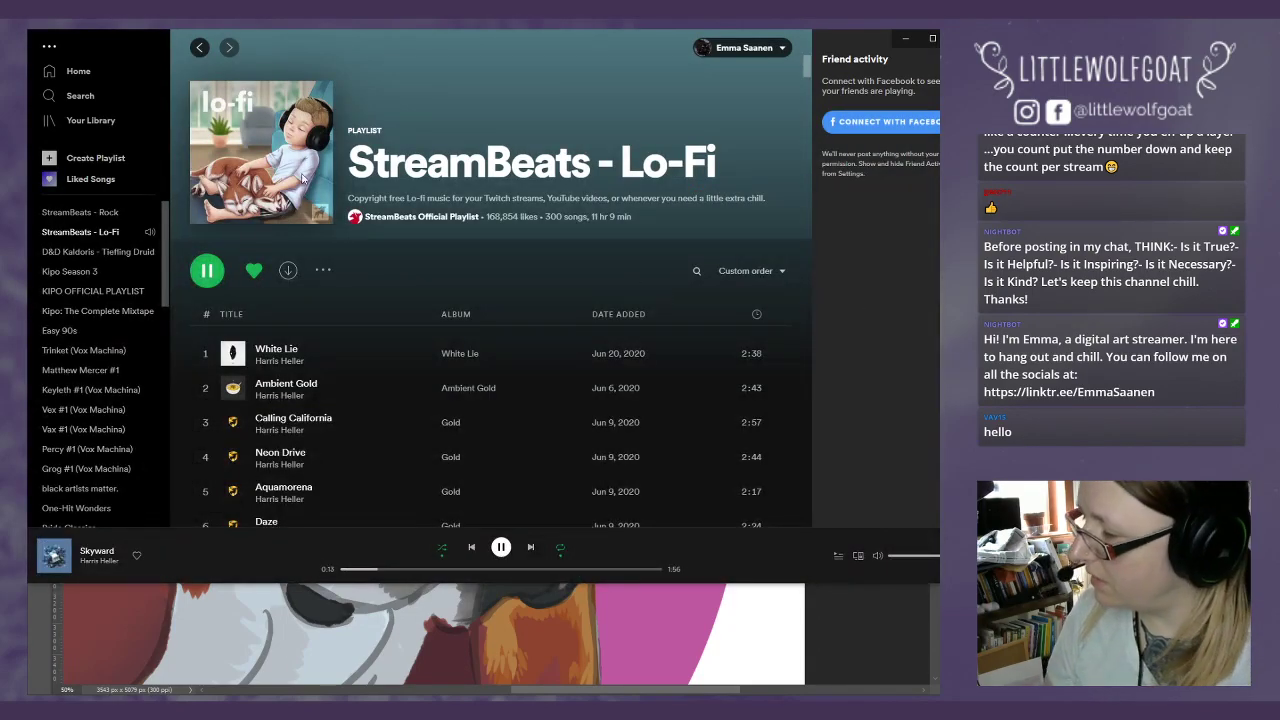
{"action": "left_click", "coordinate": [80, 96]}
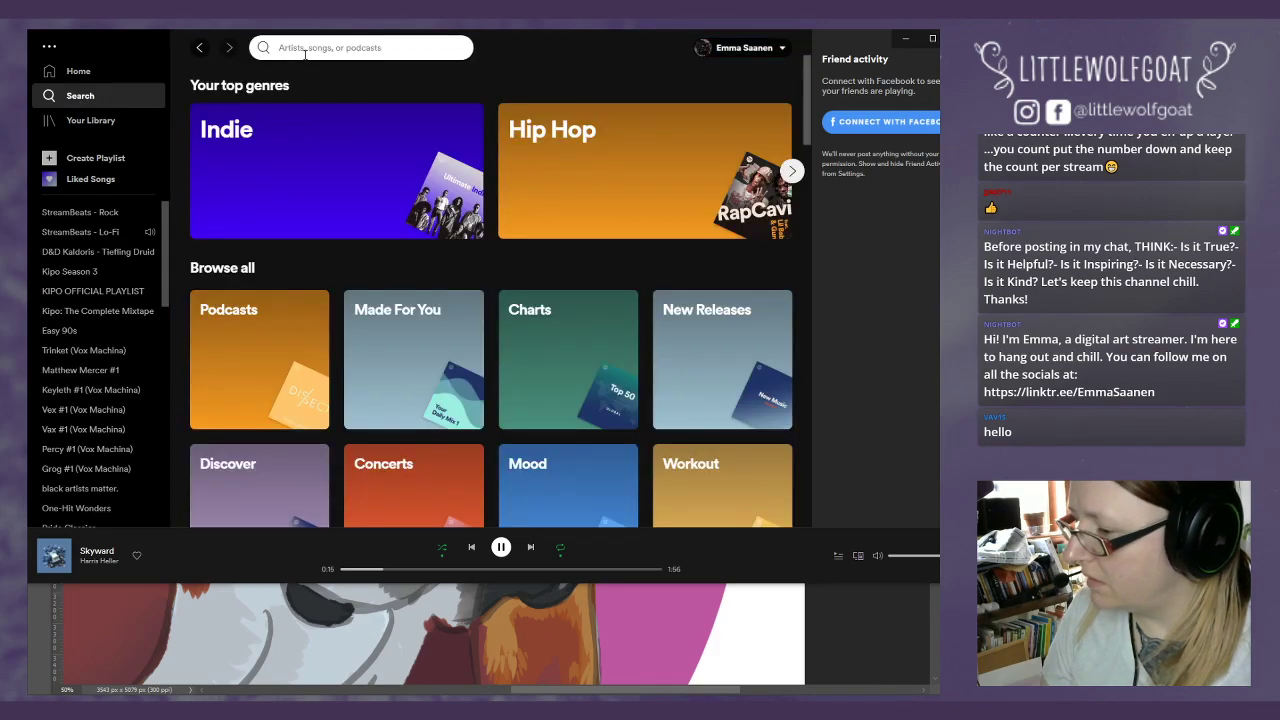
{"action": "type", "text": "und"}
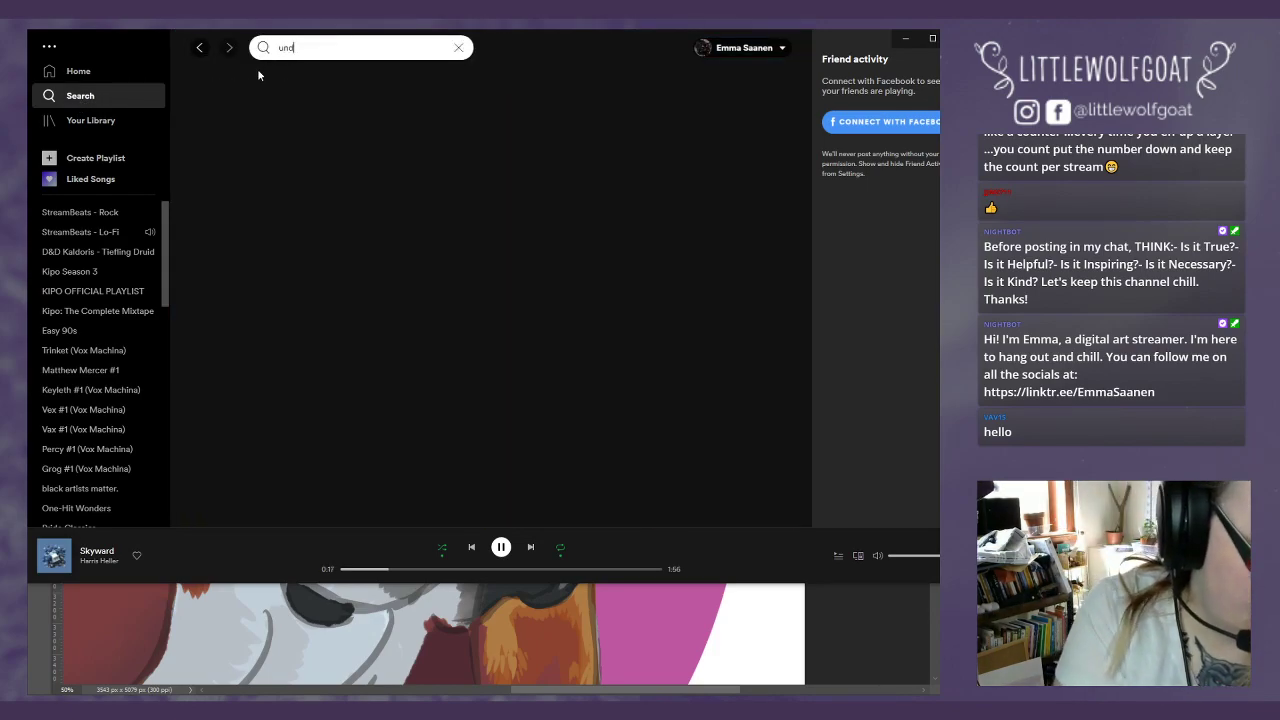
{"action": "type", "text": "ertale"}
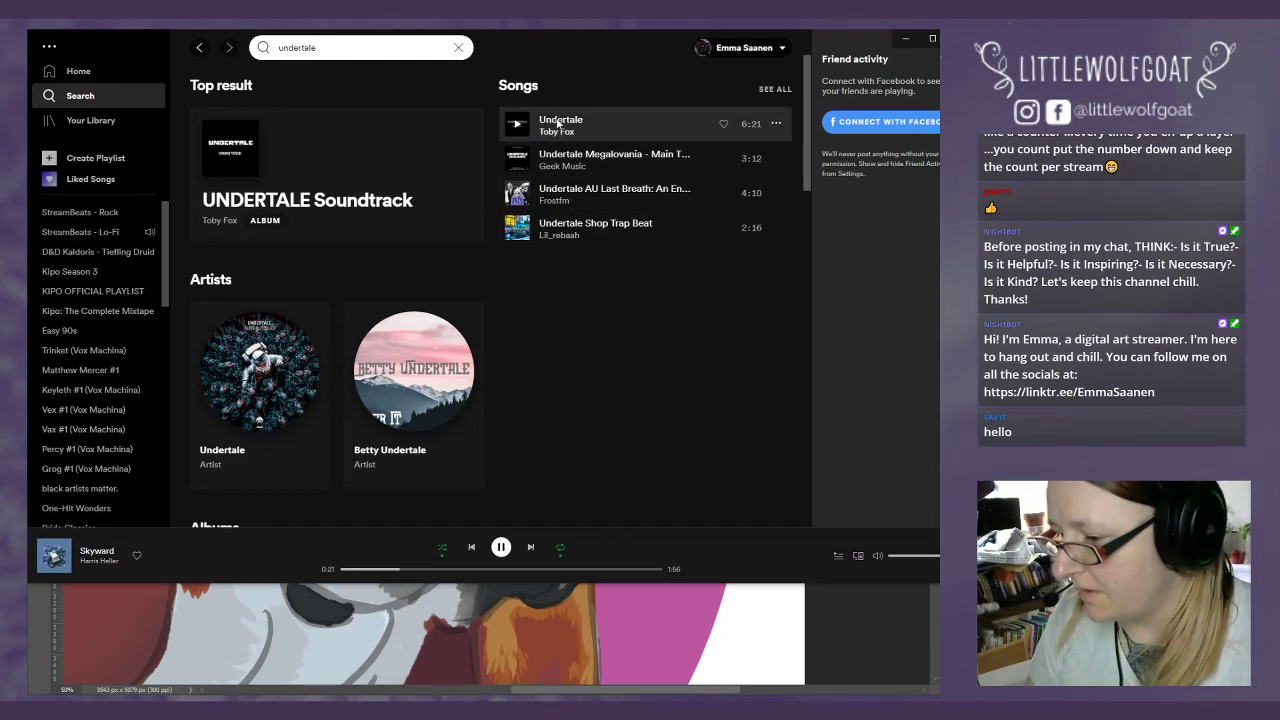
{"action": "left_click", "coordinate": [300, 196]}
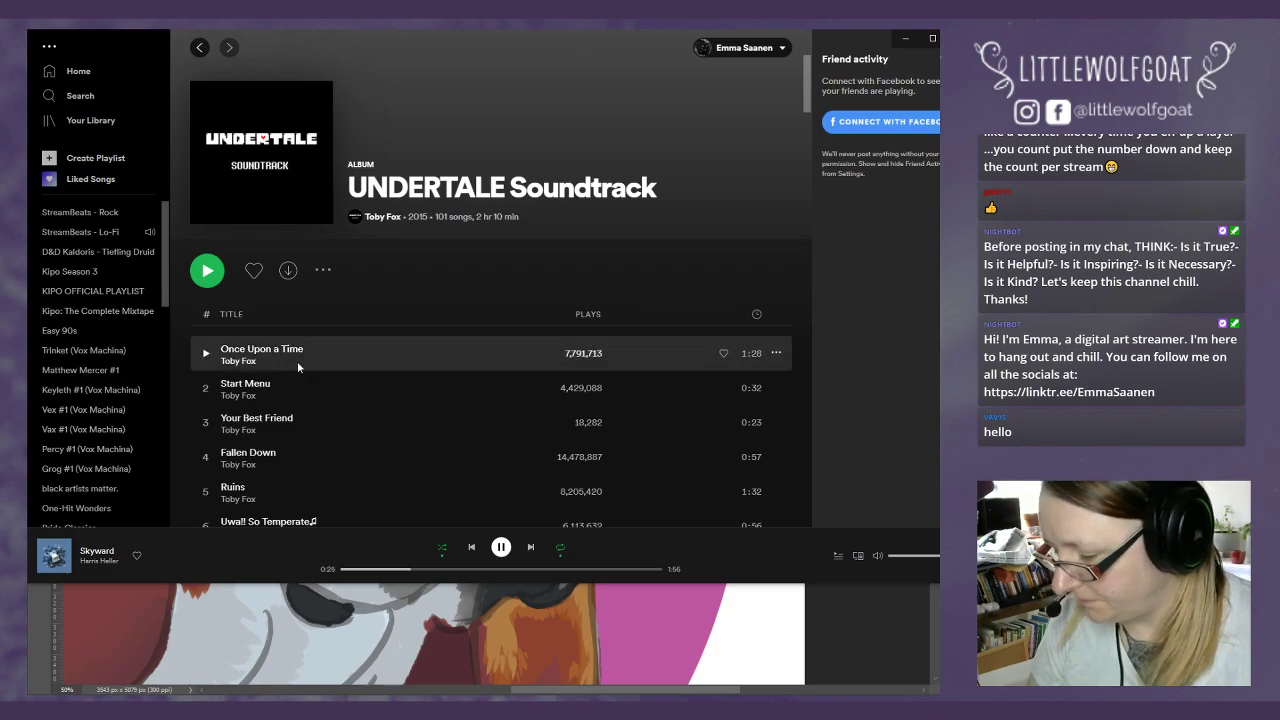
{"action": "left_click", "coordinate": [209, 272]}
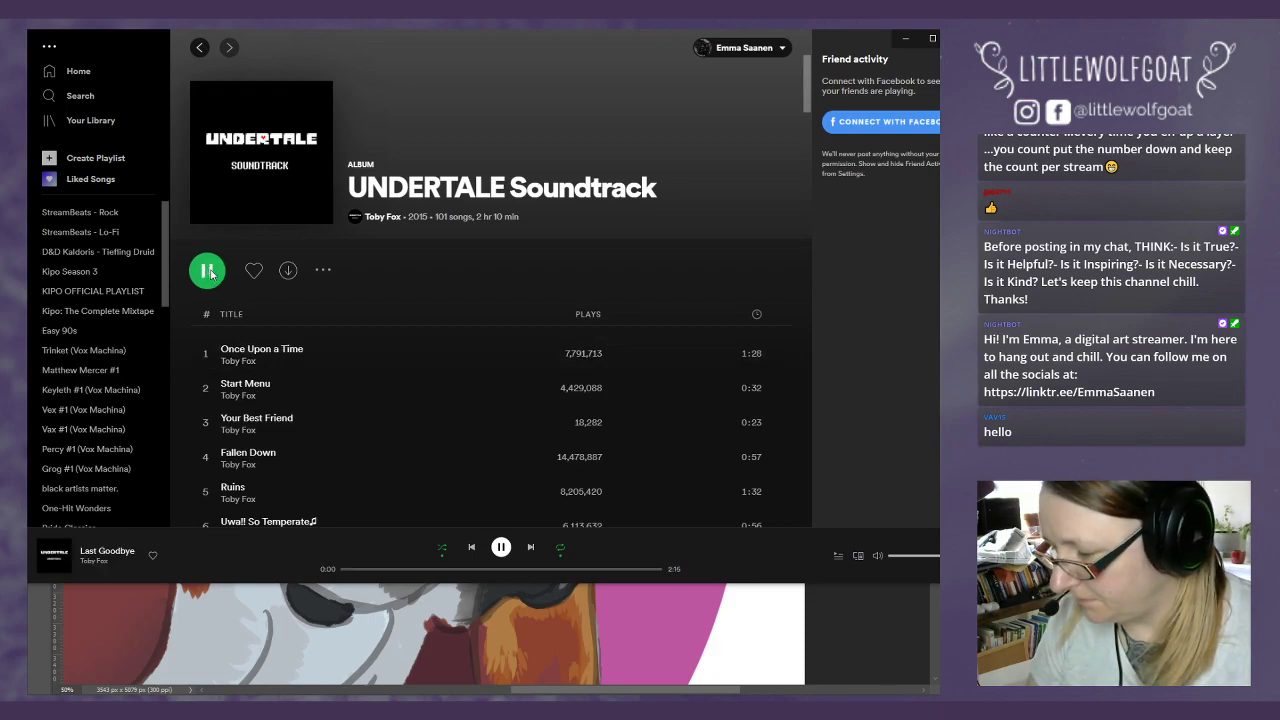
{"action": "left_click", "coordinate": [905, 41]}
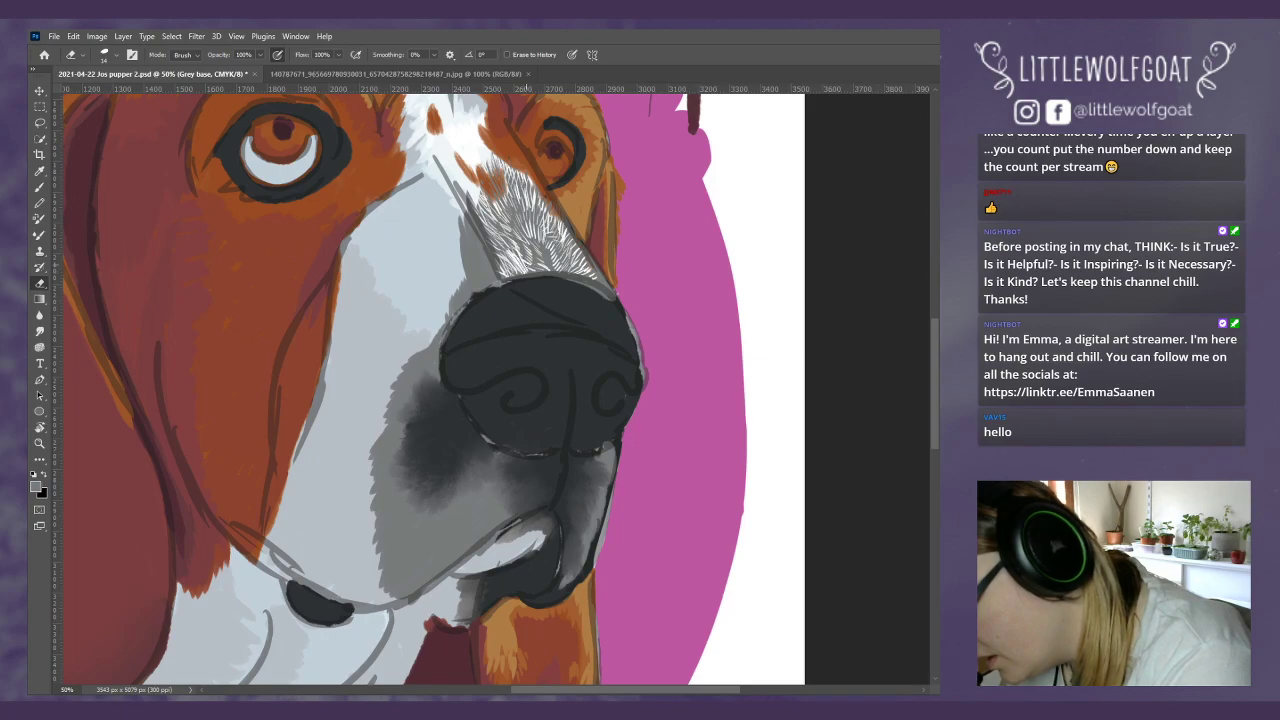
Step: Layer more short bright fur strokes over the lower and upper nose bridge
{"action": "mouse_move", "coordinate": [536, 234]}
{"action": "left_mouse_down"}
{"action": "mouse_move", "coordinate": [541, 262]}
{"action": "mouse_move", "coordinate": [588, 262]}
{"action": "mouse_move", "coordinate": [538, 276]}
{"action": "mouse_move", "coordinate": [577, 275]}
{"action": "left_mouse_up"}
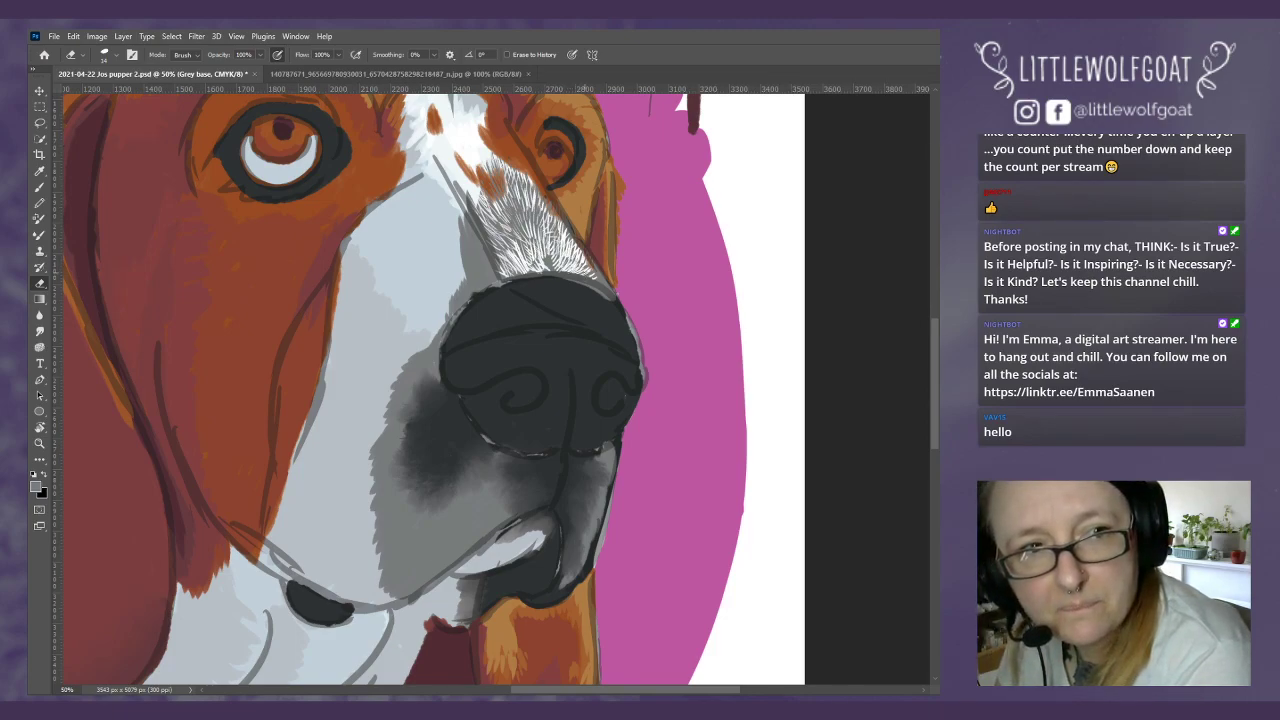
{"action": "left_click_drag", "start_coordinate": [500, 268], "coordinate": [462, 188]}
{"action": "mouse_move", "coordinate": [490, 220]}
{"action": "left_mouse_down"}
{"action": "mouse_move", "coordinate": [478, 200]}
{"action": "mouse_move", "coordinate": [490, 150]}
{"action": "mouse_move", "coordinate": [498, 158]}
{"action": "left_mouse_up"}
{"action": "mouse_move", "coordinate": [516, 188]}
{"action": "left_mouse_down"}
{"action": "mouse_move", "coordinate": [510, 172]}
{"action": "mouse_move", "coordinate": [521, 172]}
{"action": "left_mouse_up"}
{"action": "mouse_move", "coordinate": [541, 214]}
{"action": "left_mouse_down"}
{"action": "mouse_move", "coordinate": [530, 180]}
{"action": "mouse_move", "coordinate": [540, 196]}
{"action": "left_mouse_up"}
{"action": "mouse_move", "coordinate": [523, 246]}
{"action": "left_mouse_down"}
{"action": "mouse_move", "coordinate": [512, 200]}
{"action": "mouse_move", "coordinate": [498, 234]}
{"action": "left_mouse_up"}
{"action": "left_click_drag", "start_coordinate": [524, 238], "coordinate": [518, 198]}
{"action": "left_click_drag", "start_coordinate": [532, 220], "coordinate": [526, 194]}
{"action": "left_click_drag", "start_coordinate": [540, 222], "coordinate": [536, 190]}
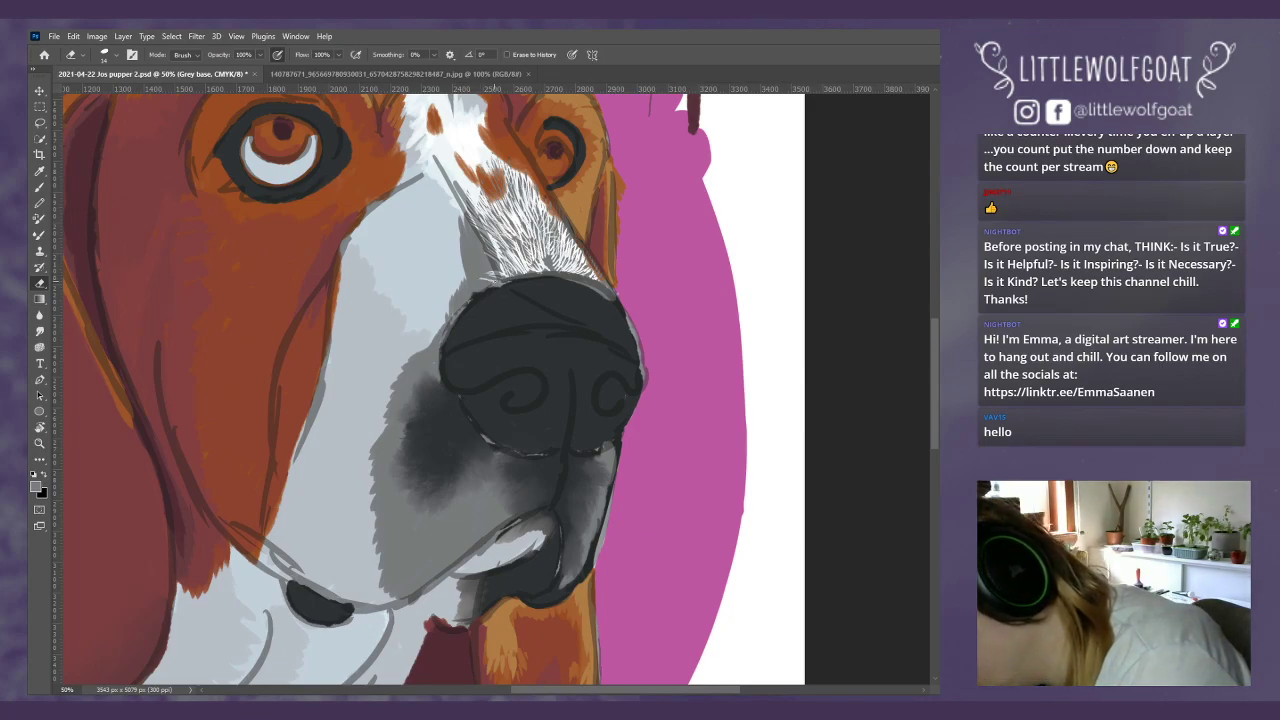
Step: Paint fine white hairs at the left edge of the fur patch and nose's upper-left
{"action": "left_click_drag", "start_coordinate": [487, 270], "coordinate": [462, 220]}
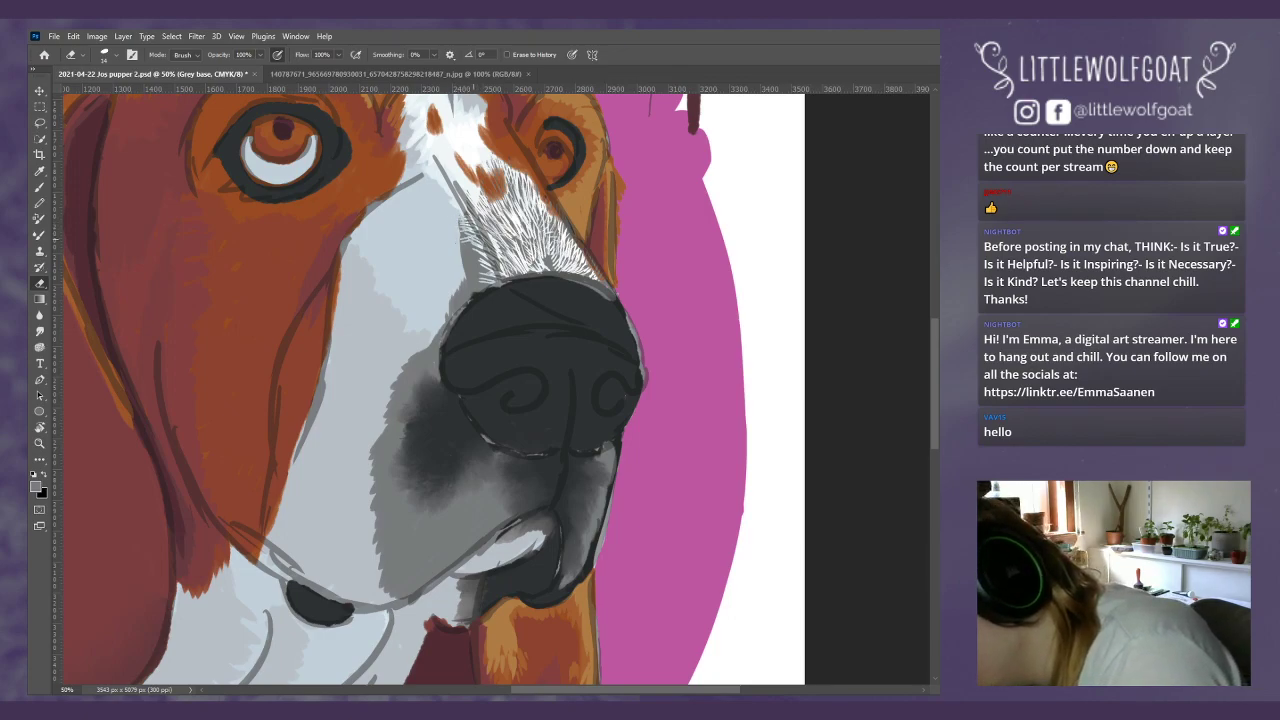
{"action": "mouse_move", "coordinate": [476, 251]}
{"action": "left_mouse_down"}
{"action": "mouse_move", "coordinate": [460, 243]}
{"action": "mouse_move", "coordinate": [476, 297]}
{"action": "mouse_move", "coordinate": [460, 280]}
{"action": "left_mouse_up"}
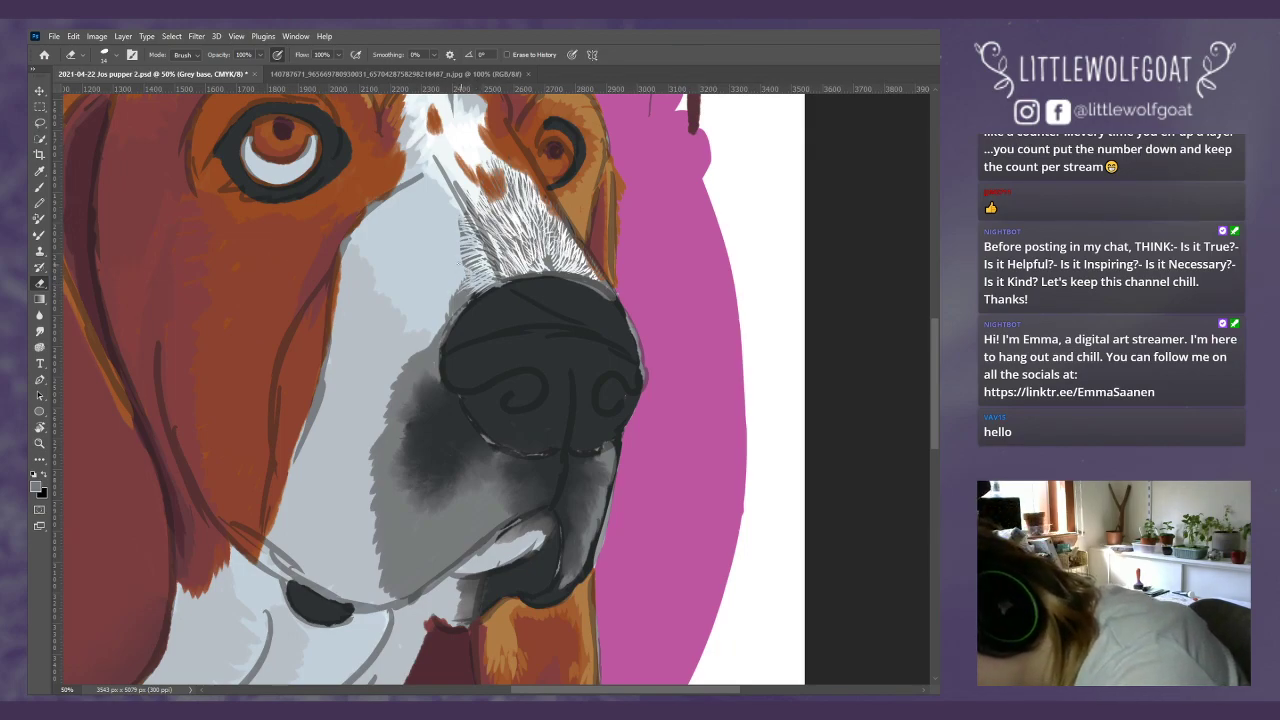
{"action": "left_click_drag", "start_coordinate": [470, 265], "coordinate": [462, 253]}
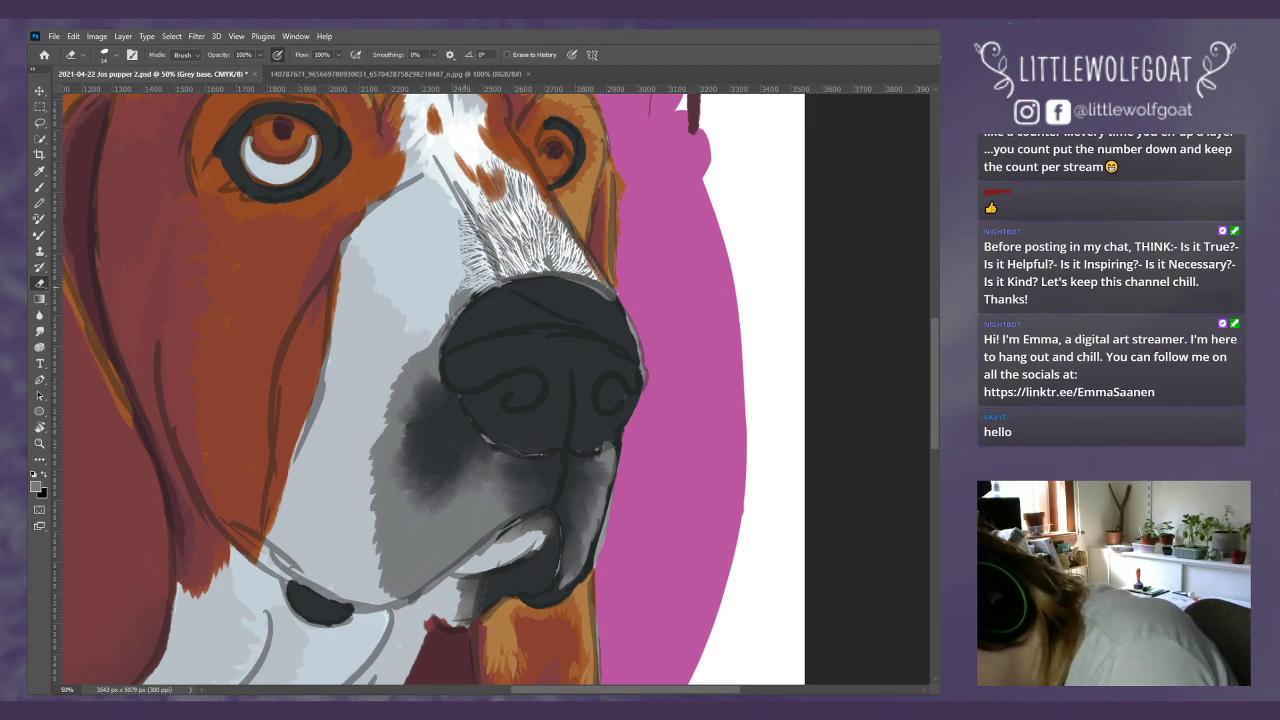
{"action": "mouse_move", "coordinate": [464, 290]}
{"action": "left_mouse_down"}
{"action": "mouse_move", "coordinate": [445, 323]}
{"action": "mouse_move", "coordinate": [461, 308]}
{"action": "left_mouse_up"}
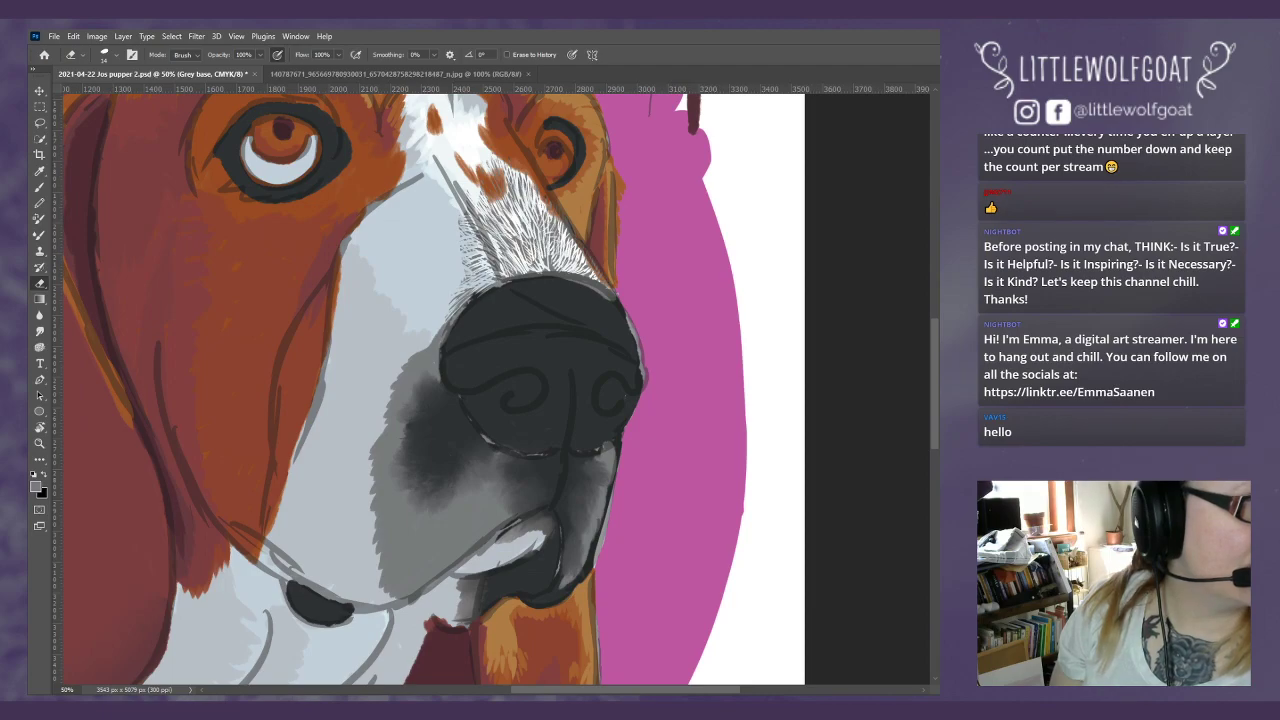
{"action": "key", "text": "super"}
{"action": "key", "text": "super"}
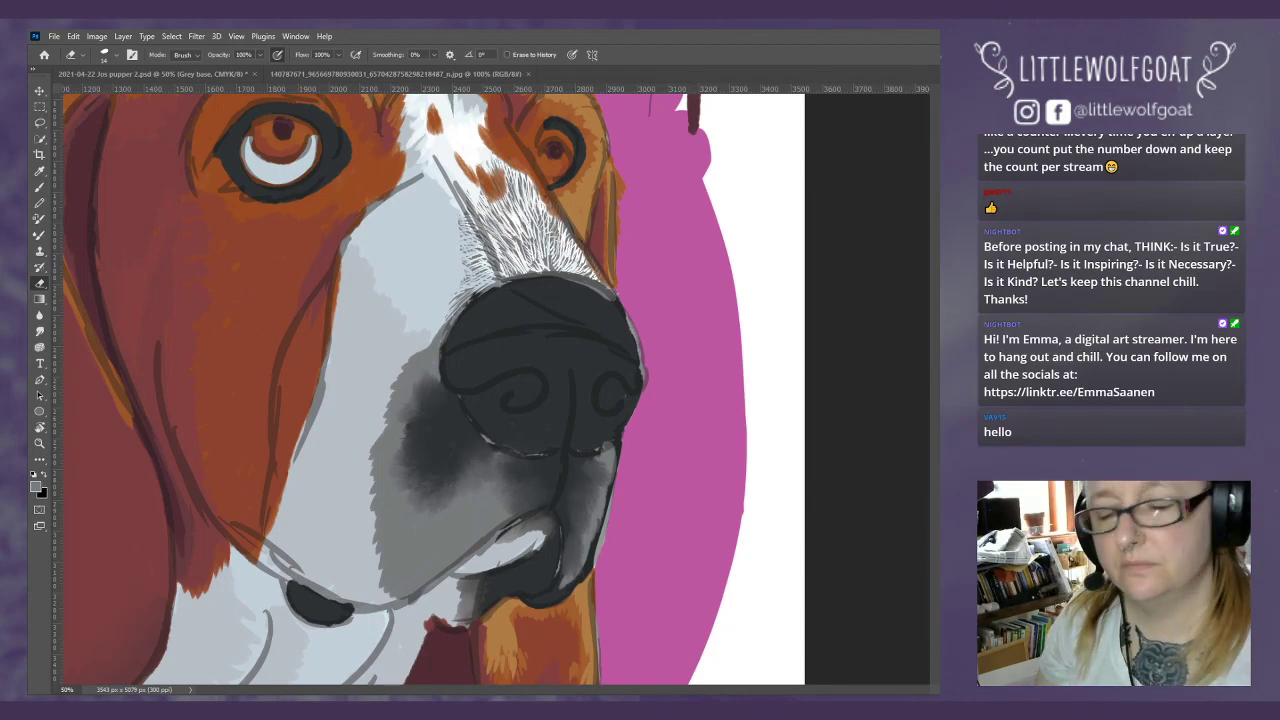
Step: Paint light white fur strokes just below the right side of the nose
{"action": "left_click", "coordinate": [236, 36]}
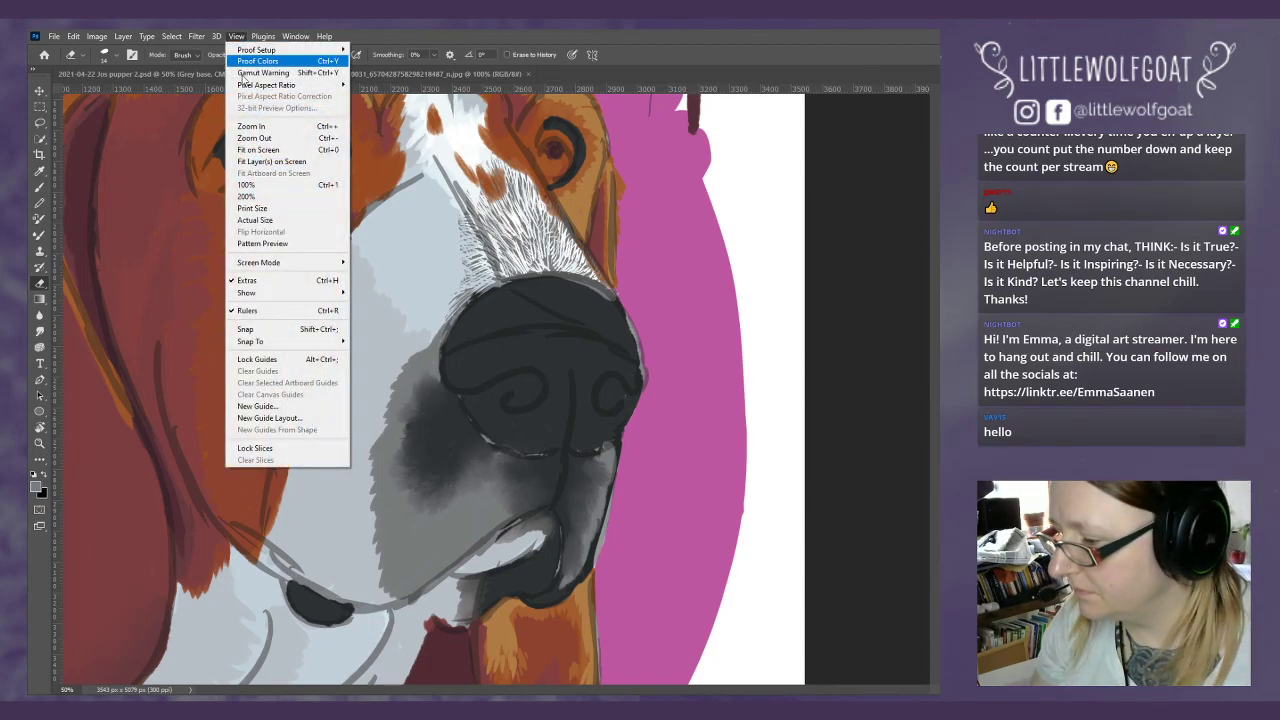
{"action": "key", "text": "Escape"}
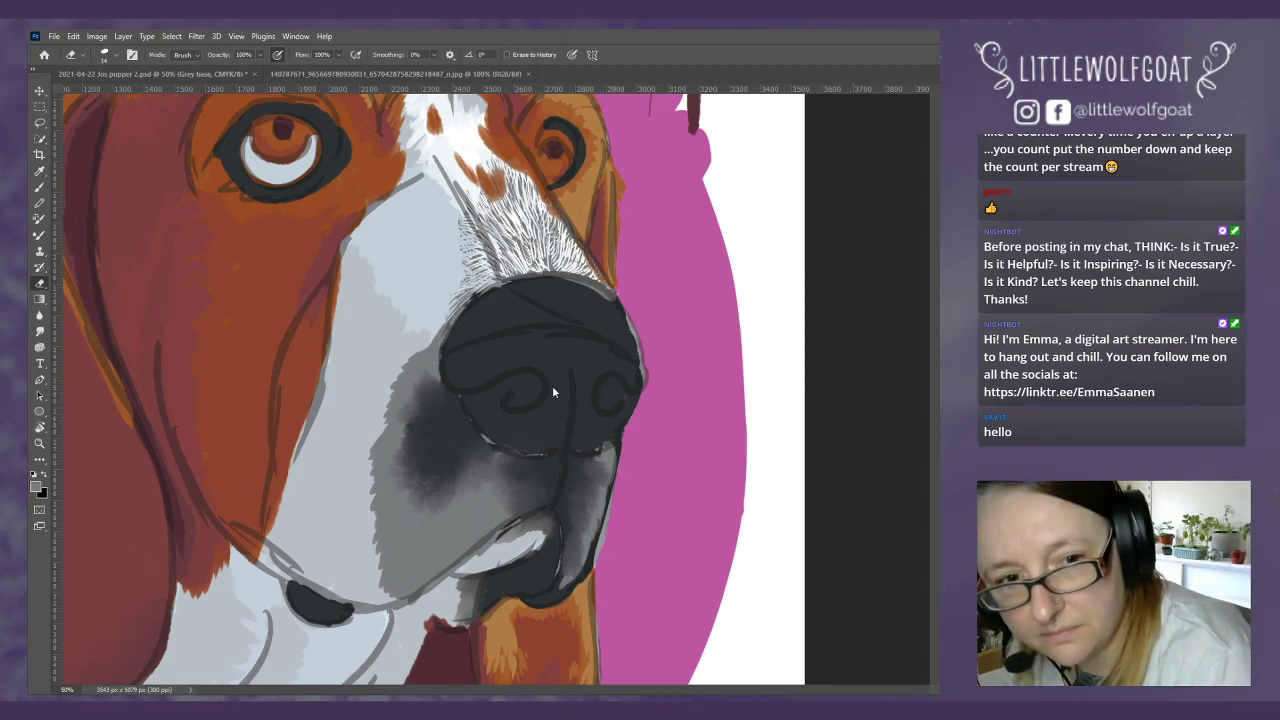
{"action": "left_click", "coordinate": [573, 463]}
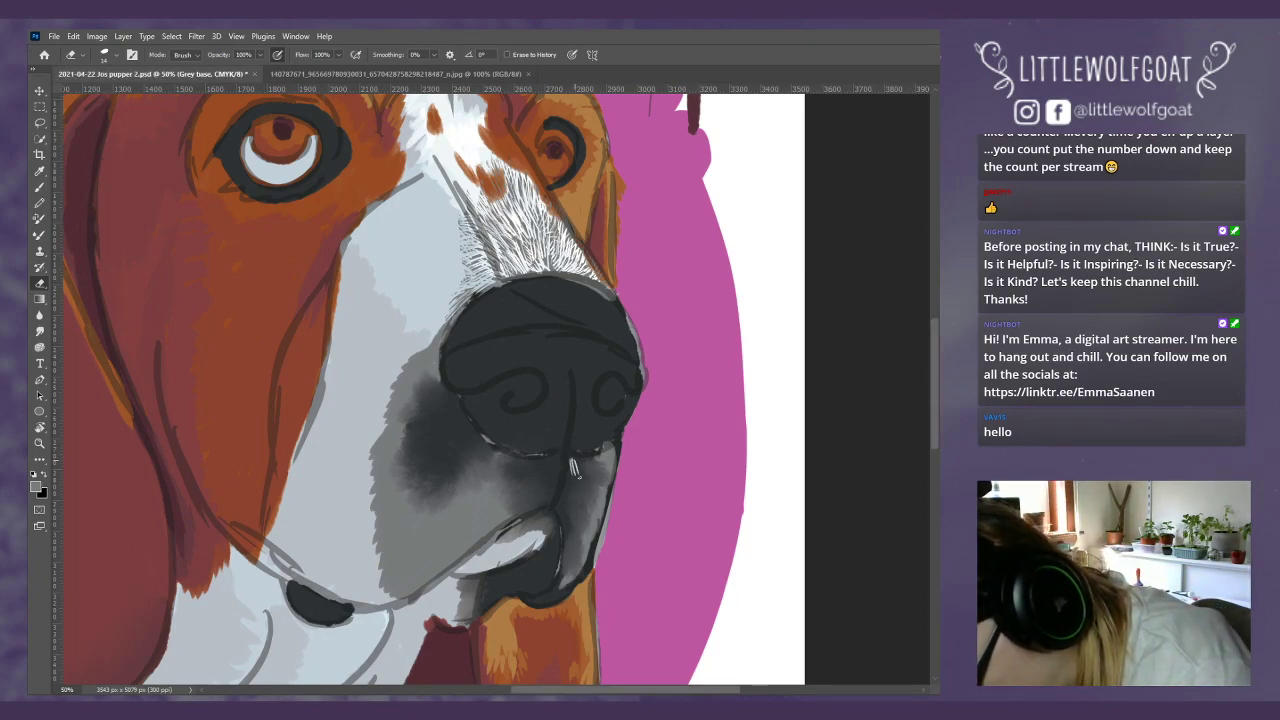
{"action": "left_click_drag", "start_coordinate": [578, 461], "coordinate": [597, 477]}
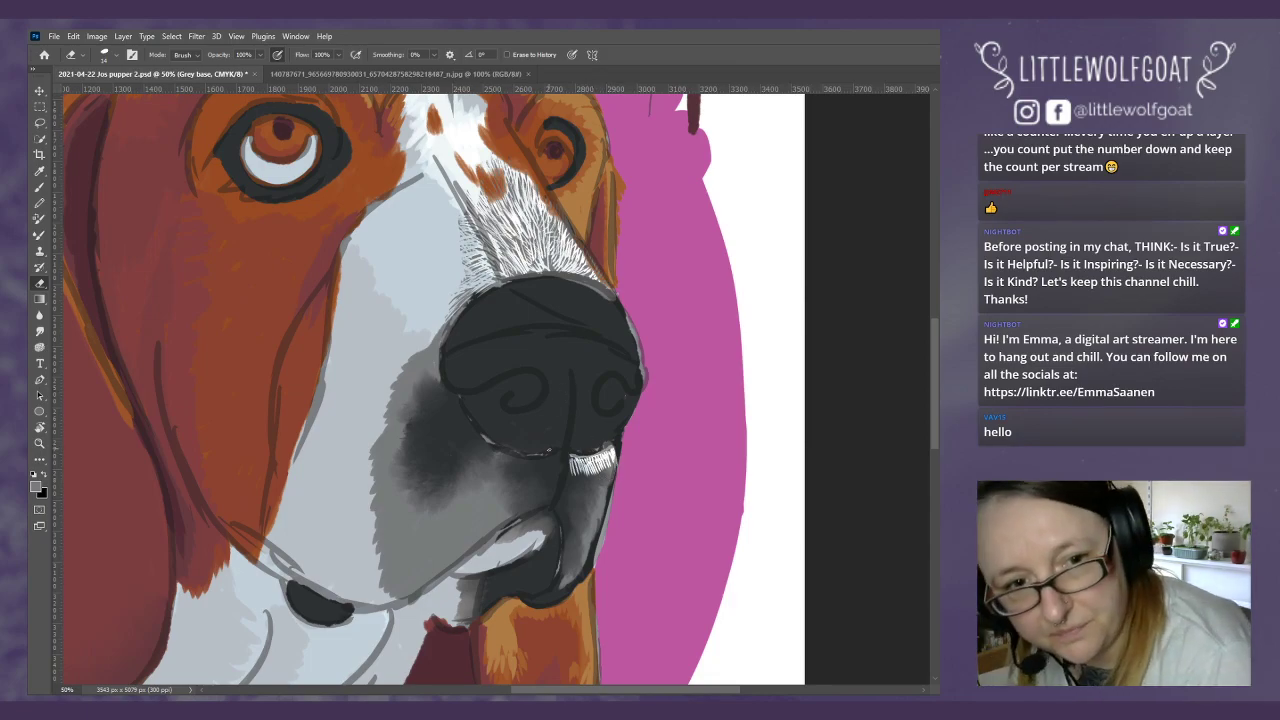
{"action": "mouse_move", "coordinate": [574, 468]}
{"action": "left_mouse_down"}
{"action": "mouse_move", "coordinate": [570, 488]}
{"action": "mouse_move", "coordinate": [596, 488]}
{"action": "left_mouse_up"}
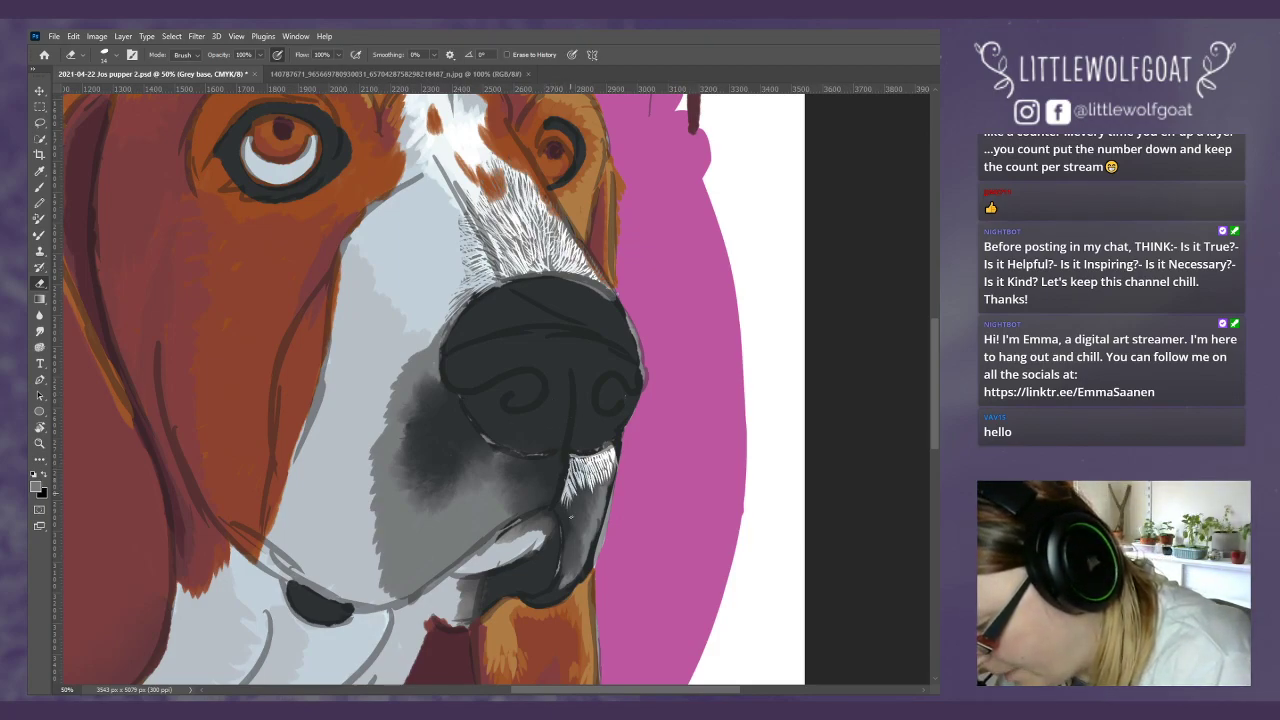
Step: Add white whisker strokes beside the nose and down the patch's left edge
{"action": "left_click_drag", "start_coordinate": [578, 496], "coordinate": [603, 487]}
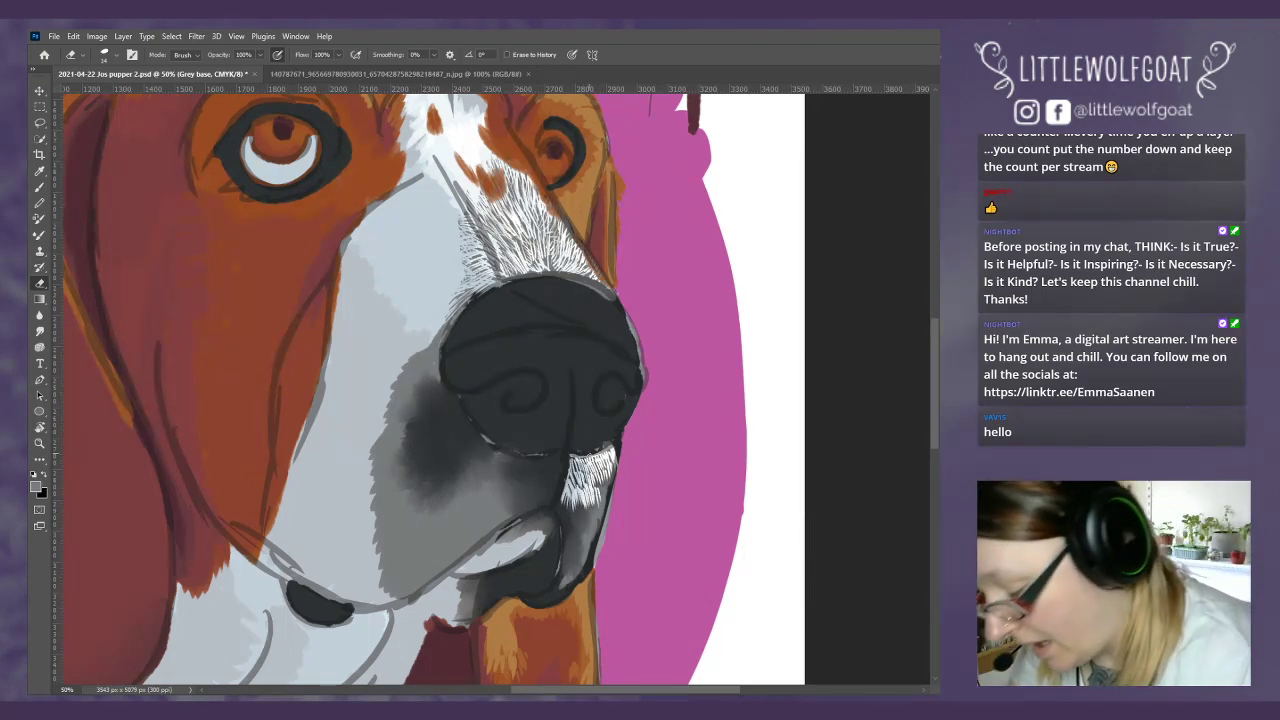
{"action": "left_click_drag", "start_coordinate": [604, 507], "coordinate": [600, 483]}
{"action": "left_click_drag", "start_coordinate": [606, 497], "coordinate": [611, 467]}
{"action": "mouse_move", "coordinate": [564, 519]}
{"action": "left_mouse_down"}
{"action": "mouse_move", "coordinate": [558, 496]}
{"action": "mouse_move", "coordinate": [567, 509]}
{"action": "mouse_move", "coordinate": [608, 501]}
{"action": "left_mouse_up"}
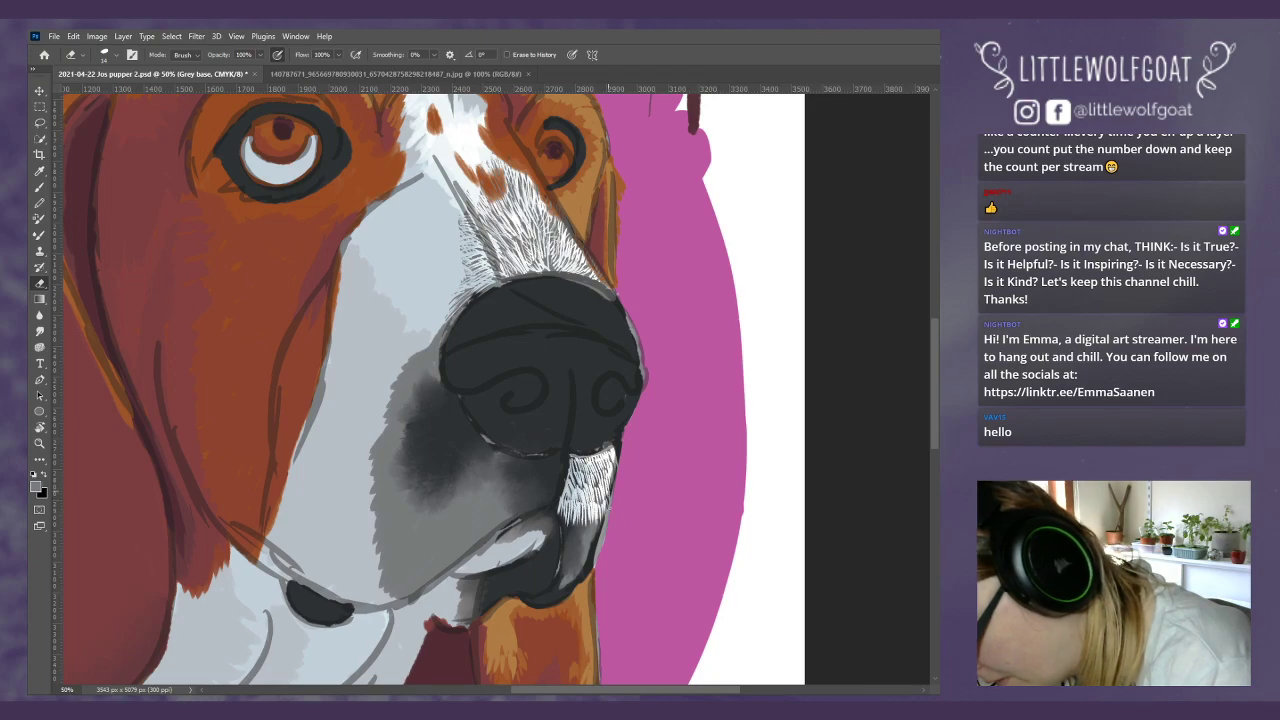
{"action": "left_click_drag", "start_coordinate": [617, 462], "coordinate": [617, 446]}
{"action": "left_click_drag", "start_coordinate": [570, 539], "coordinate": [570, 518]}
{"action": "mouse_move", "coordinate": [567, 554]}
{"action": "left_mouse_down"}
{"action": "mouse_move", "coordinate": [571, 520]}
{"action": "mouse_move", "coordinate": [577, 548]}
{"action": "mouse_move", "coordinate": [570, 537]}
{"action": "left_mouse_up"}
{"action": "left_click_drag", "start_coordinate": [562, 564], "coordinate": [569, 543]}
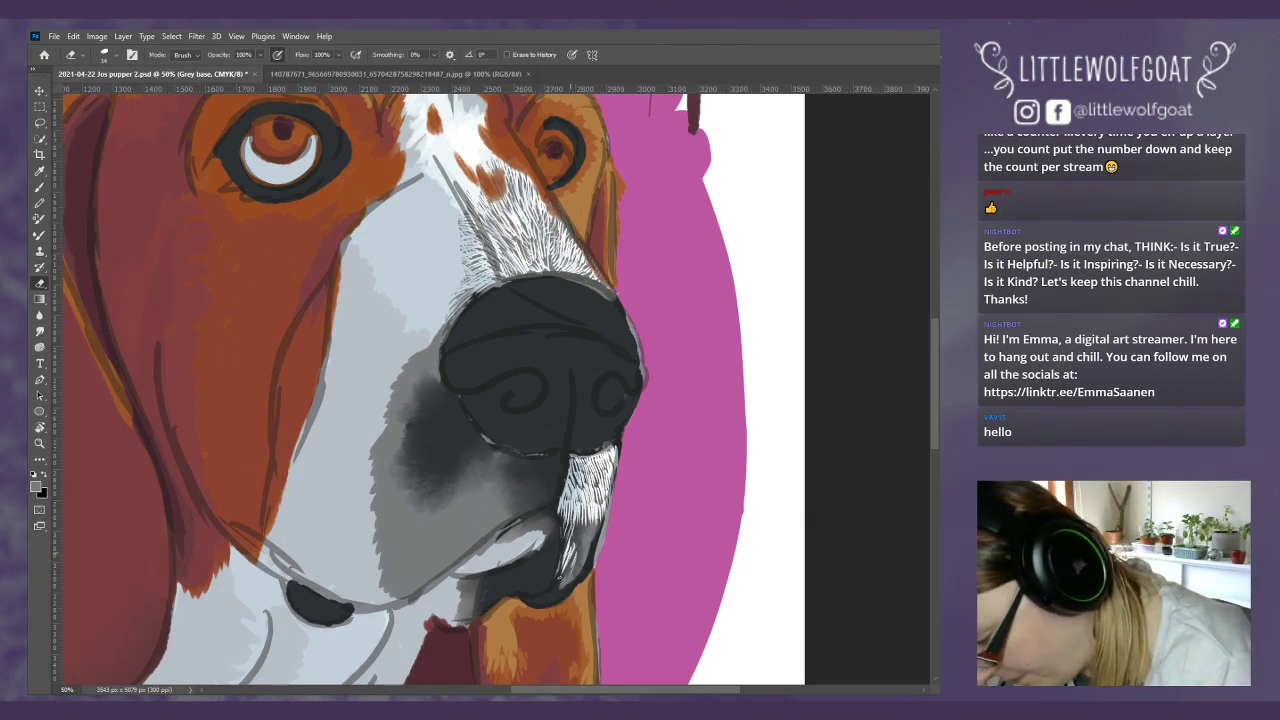
Step: Extend fine white whisker strokes down onto the chin fur
{"action": "right_click", "coordinate": [550, 565]}
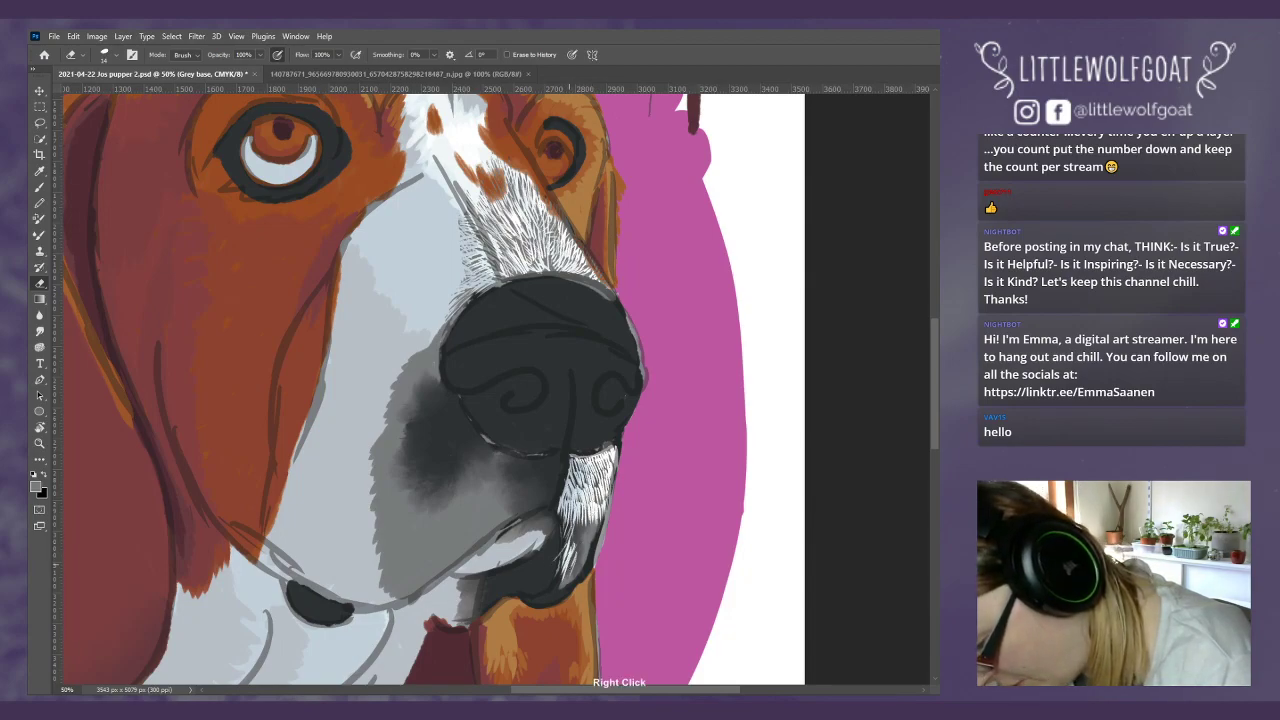
{"action": "mouse_move", "coordinate": [565, 592]}
{"action": "left_mouse_down"}
{"action": "mouse_move", "coordinate": [566, 570]}
{"action": "mouse_move", "coordinate": [557, 598]}
{"action": "mouse_move", "coordinate": [570, 583]}
{"action": "mouse_move", "coordinate": [523, 604]}
{"action": "mouse_move", "coordinate": [570, 594]}
{"action": "left_mouse_up"}
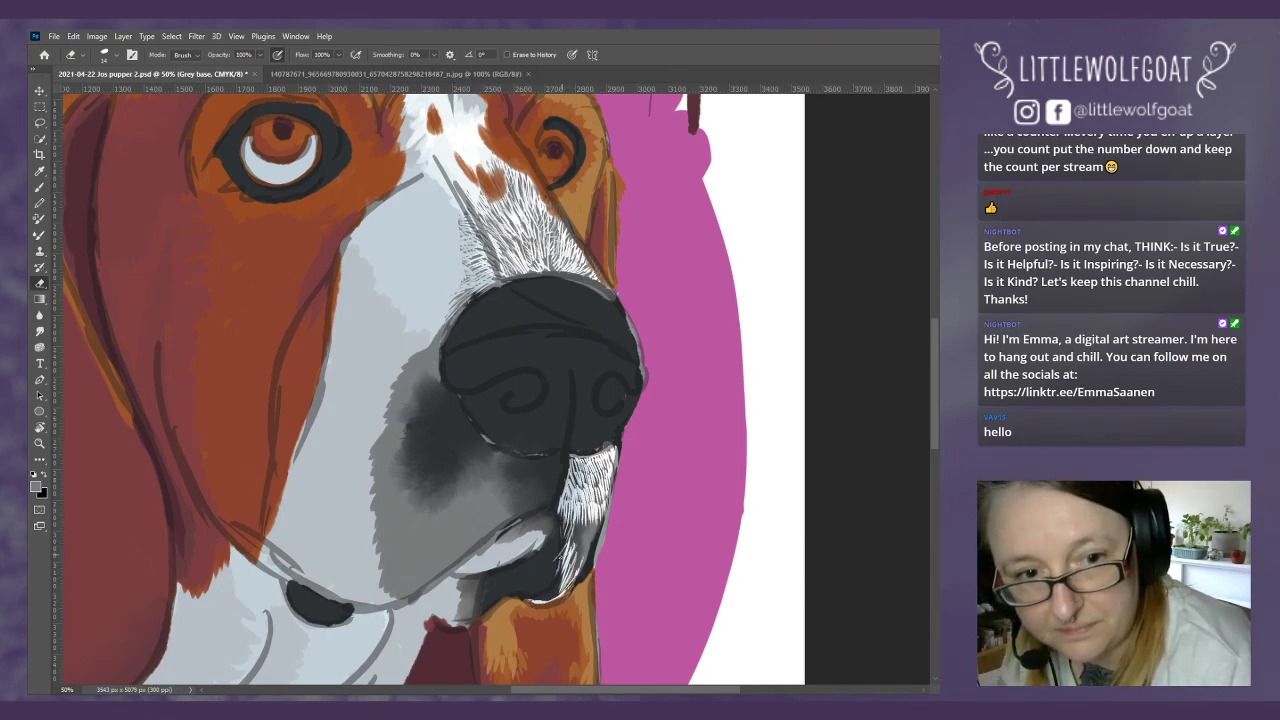
{"action": "mouse_move", "coordinate": [558, 586]}
{"action": "left_mouse_down"}
{"action": "mouse_move", "coordinate": [546, 602]}
{"action": "mouse_move", "coordinate": [556, 591]}
{"action": "left_mouse_up"}
{"action": "mouse_move", "coordinate": [576, 520]}
{"action": "left_mouse_down"}
{"action": "mouse_move", "coordinate": [572, 545]}
{"action": "mouse_move", "coordinate": [599, 536]}
{"action": "mouse_move", "coordinate": [574, 575]}
{"action": "left_mouse_up"}
{"action": "mouse_move", "coordinate": [581, 541]}
{"action": "left_mouse_down"}
{"action": "mouse_move", "coordinate": [536, 601]}
{"action": "mouse_move", "coordinate": [586, 565]}
{"action": "mouse_move", "coordinate": [576, 586]}
{"action": "left_mouse_up"}
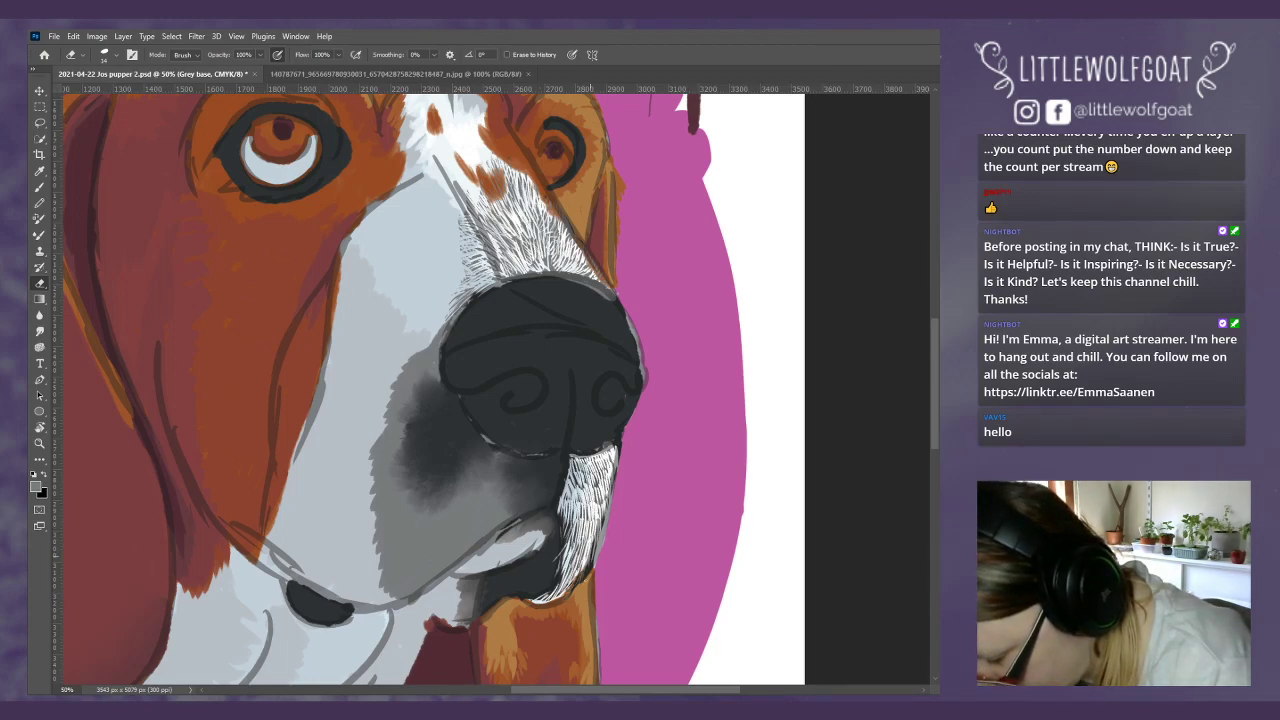
{"action": "left_click_drag", "start_coordinate": [599, 479], "coordinate": [597, 497]}
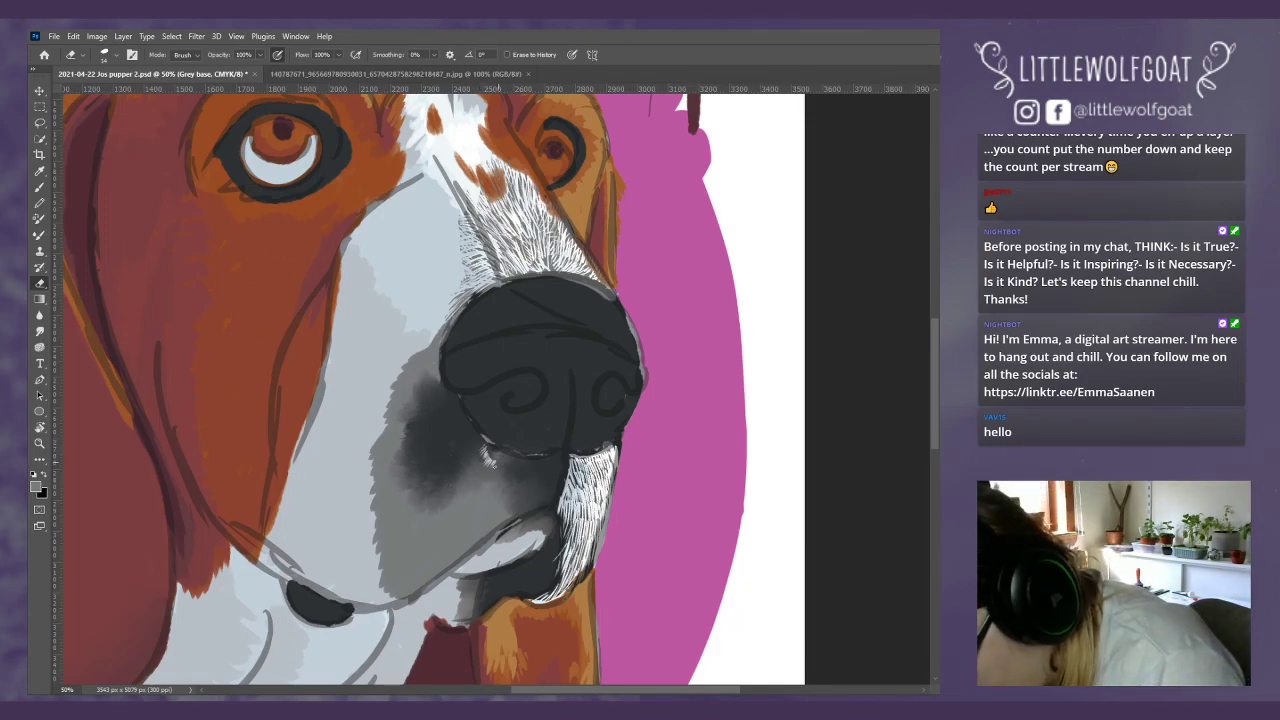
Step: Add faint light fur strands across the grey muzzle shadow
{"action": "mouse_move", "coordinate": [490, 460]}
{"action": "left_mouse_down"}
{"action": "mouse_move", "coordinate": [516, 470]}
{"action": "mouse_move", "coordinate": [465, 474]}
{"action": "left_mouse_up"}
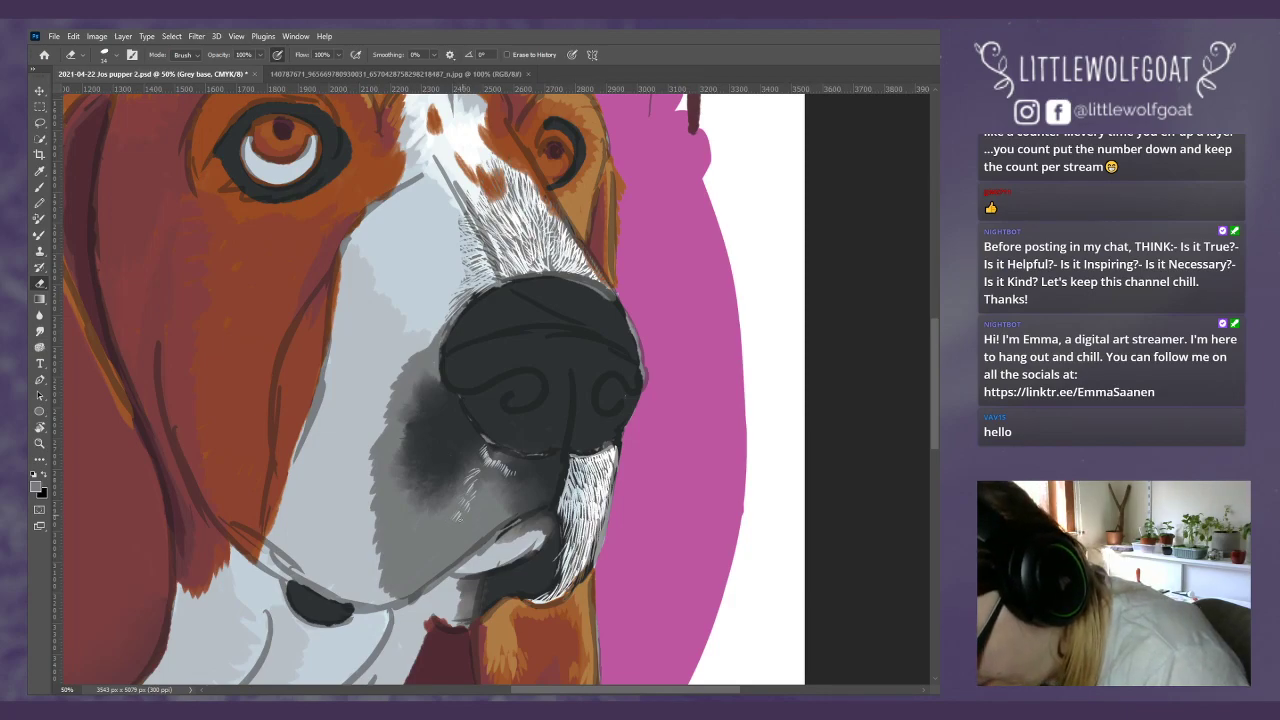
{"action": "left_click_drag", "start_coordinate": [464, 512], "coordinate": [458, 532]}
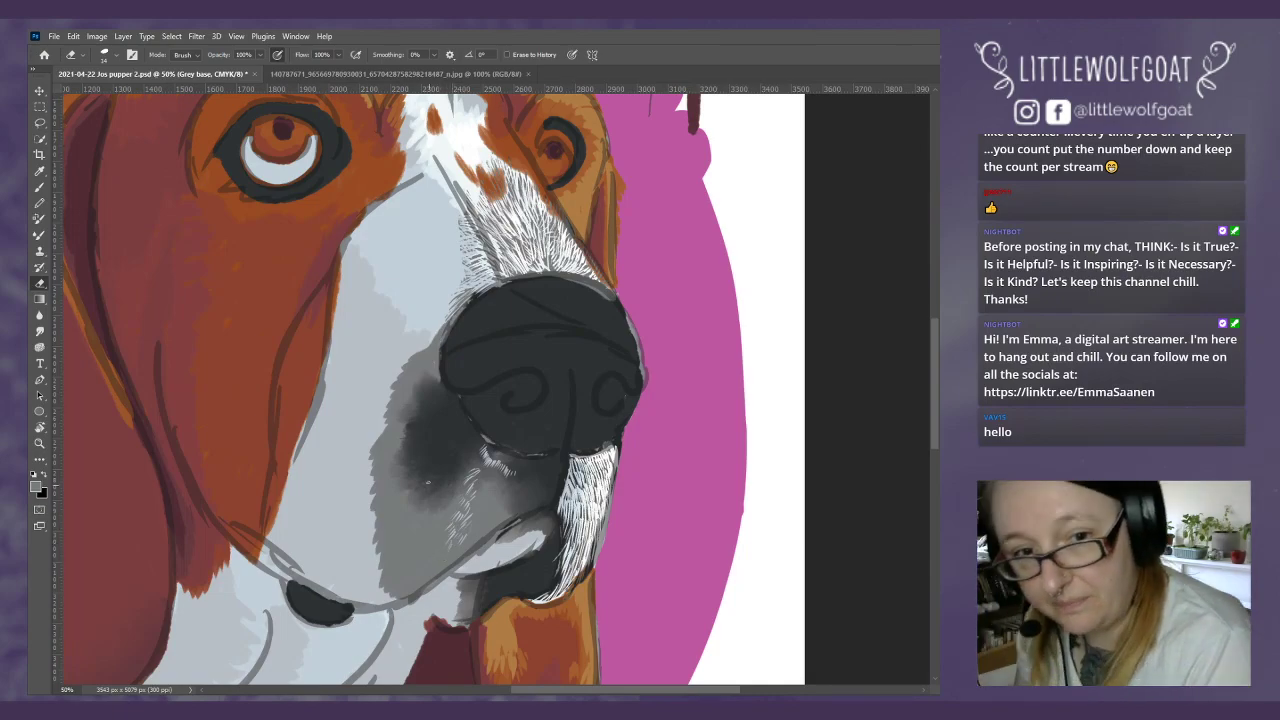
{"action": "left_click_drag", "start_coordinate": [450, 548], "coordinate": [453, 556]}
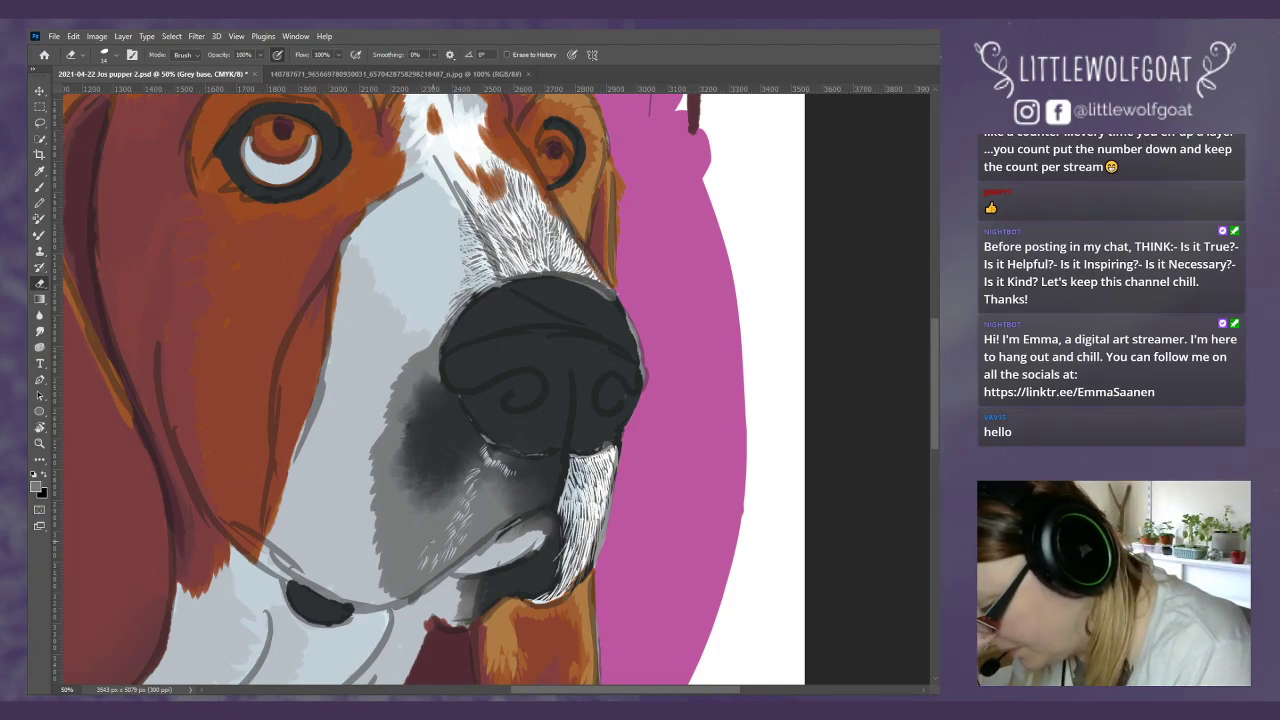
Step: Paint thin white fur strands over the grey shadow beside and below the nose
{"action": "left_click_drag", "start_coordinate": [426, 556], "coordinate": [440, 546]}
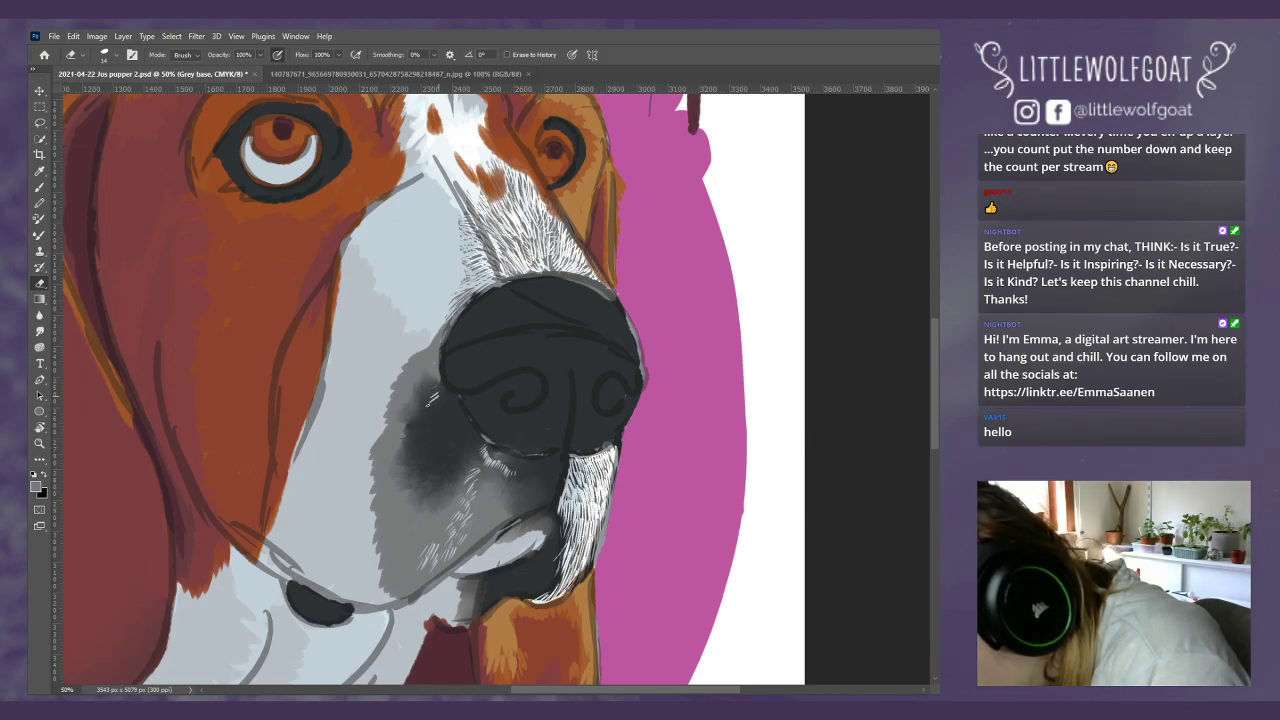
{"action": "mouse_move", "coordinate": [447, 410]}
{"action": "left_mouse_down"}
{"action": "mouse_move", "coordinate": [457, 452]}
{"action": "mouse_move", "coordinate": [483, 462]}
{"action": "left_mouse_up"}
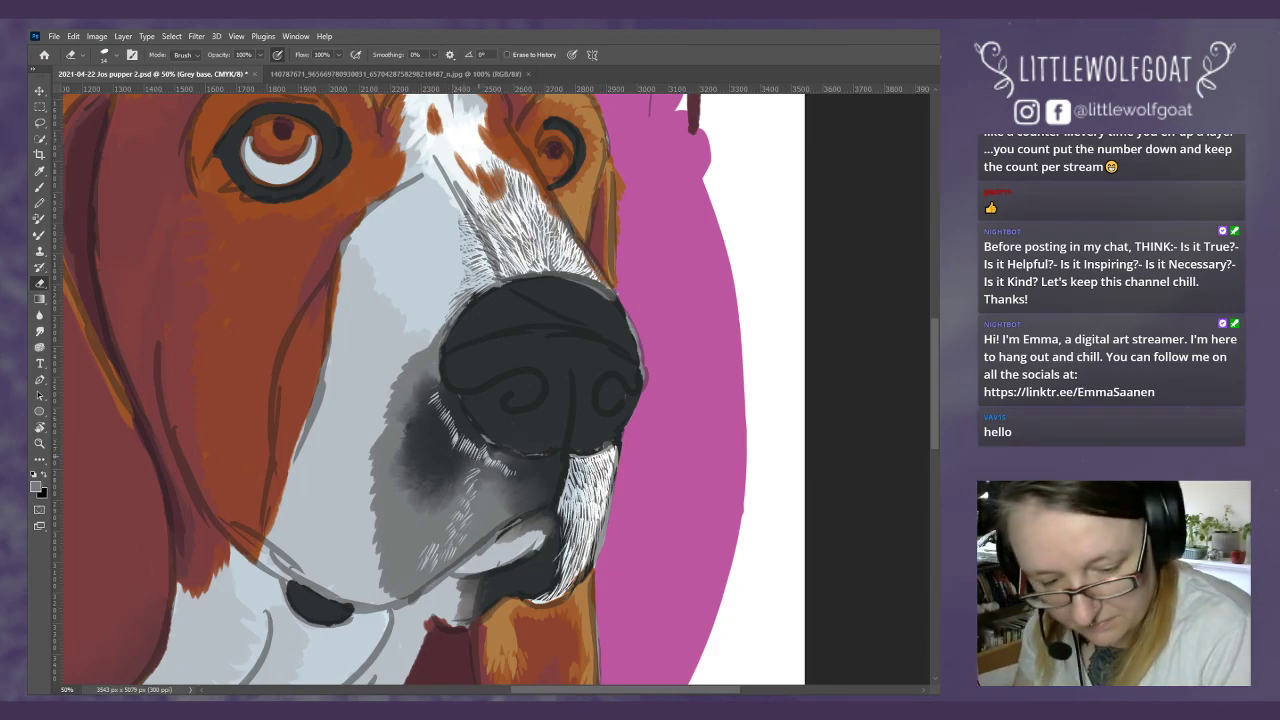
{"action": "left_click_drag", "start_coordinate": [430, 400], "coordinate": [418, 386]}
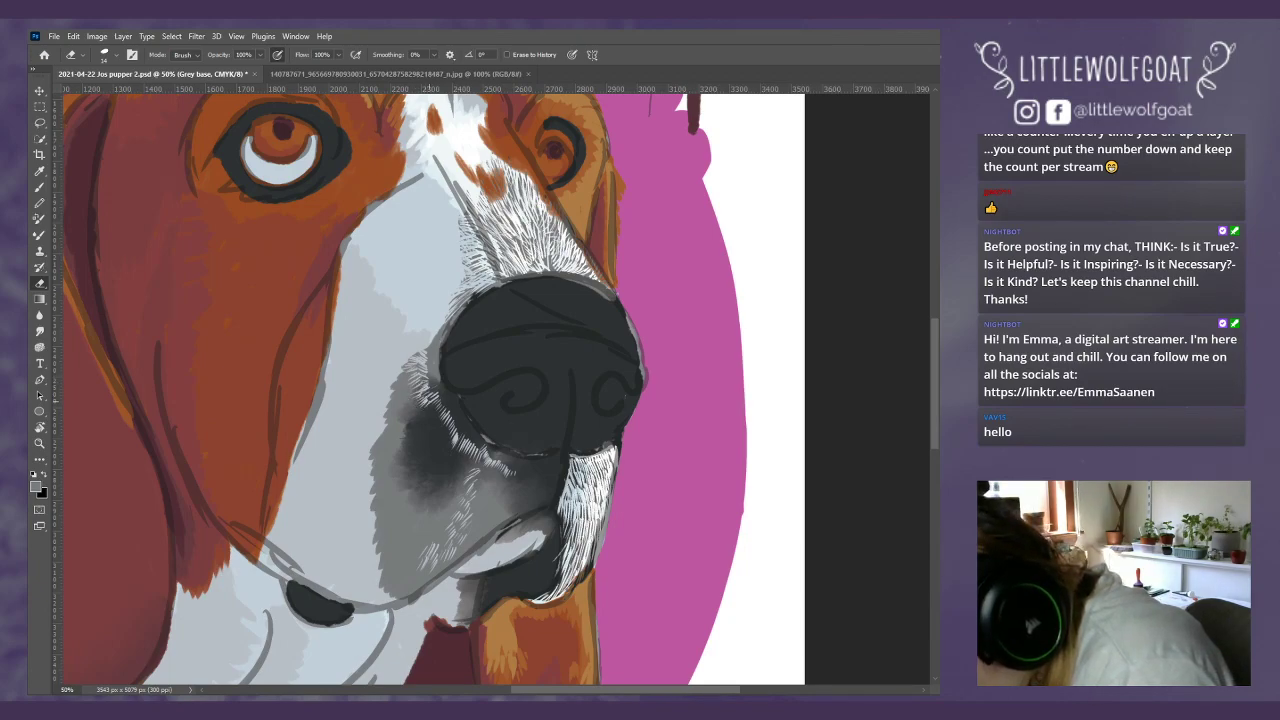
{"action": "mouse_move", "coordinate": [424, 406]}
{"action": "left_mouse_down"}
{"action": "mouse_move", "coordinate": [450, 461]}
{"action": "mouse_move", "coordinate": [470, 466]}
{"action": "mouse_move", "coordinate": [456, 490]}
{"action": "left_mouse_up"}
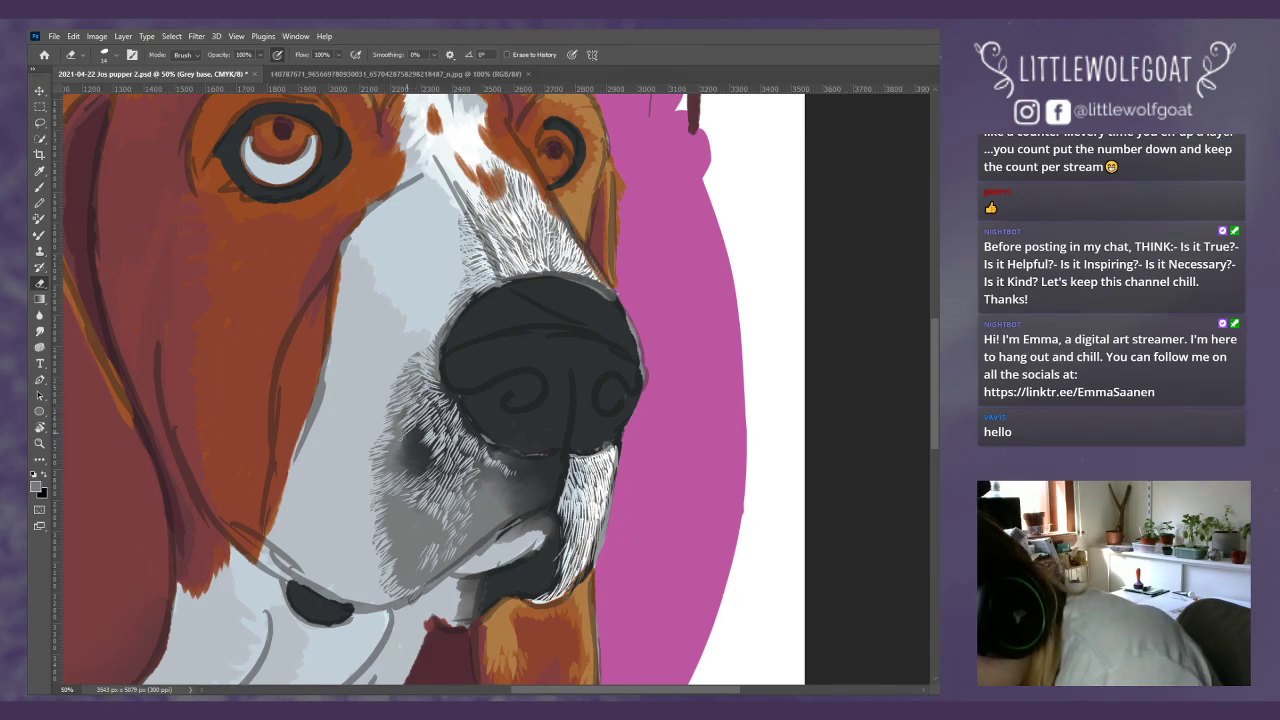
{"action": "left_click_drag", "start_coordinate": [418, 443], "coordinate": [418, 480]}
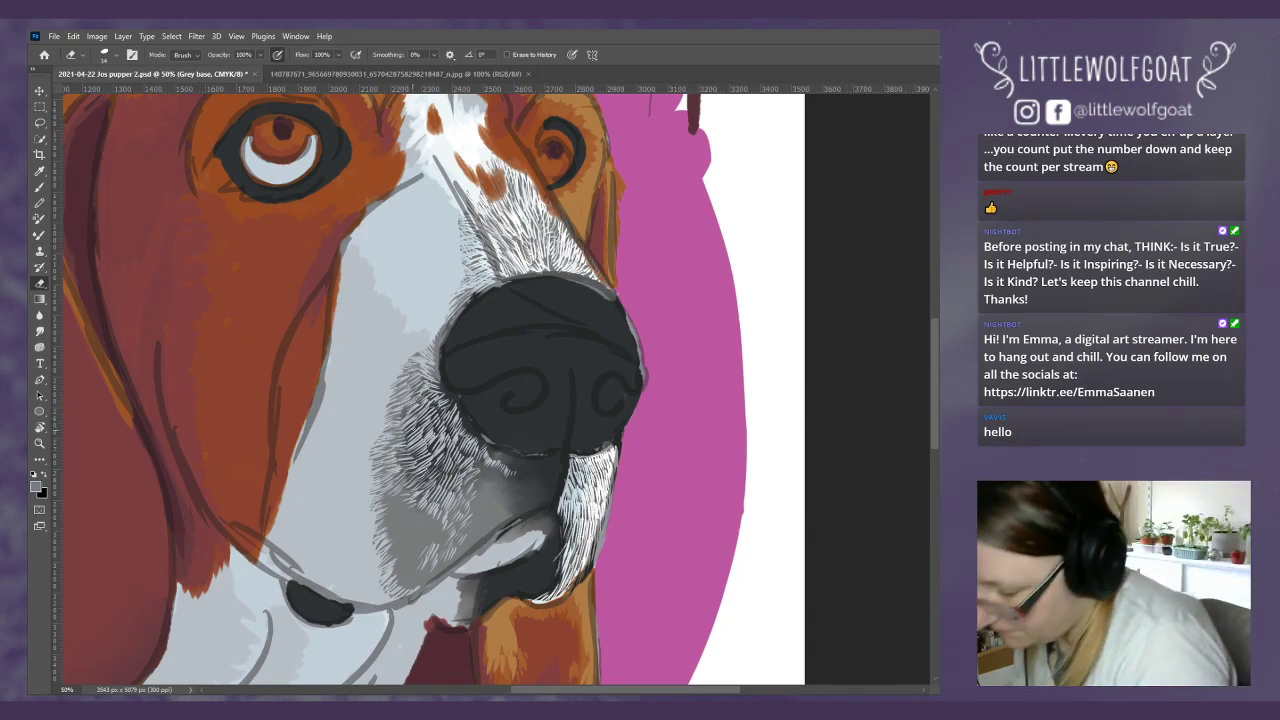
{"action": "mouse_move", "coordinate": [408, 426]}
{"action": "left_mouse_down"}
{"action": "mouse_move", "coordinate": [393, 446]}
{"action": "mouse_move", "coordinate": [408, 460]}
{"action": "left_mouse_up"}
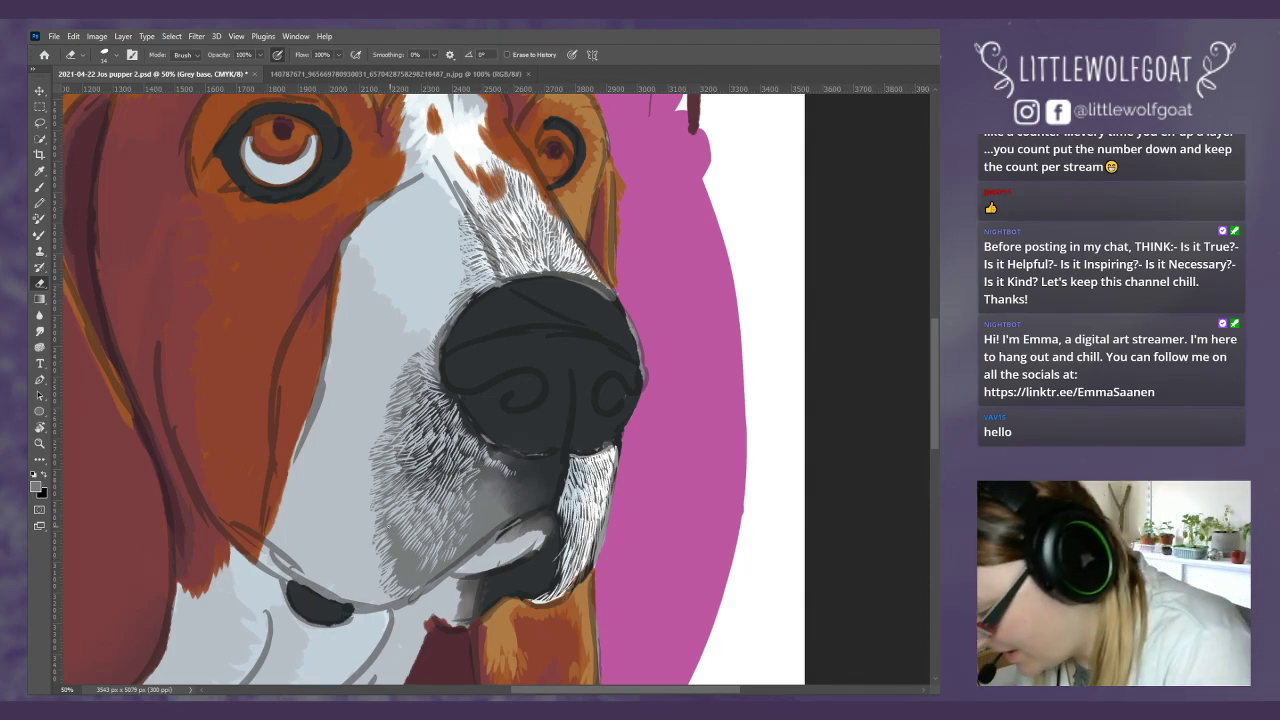
Step: Add brighter short fur strokes to the lower white muzzle and grey fur
{"action": "mouse_move", "coordinate": [382, 524]}
{"action": "left_mouse_down"}
{"action": "mouse_move", "coordinate": [394, 518]}
{"action": "mouse_move", "coordinate": [398, 555]}
{"action": "mouse_move", "coordinate": [418, 564]}
{"action": "mouse_move", "coordinate": [412, 585]}
{"action": "left_mouse_up"}
{"action": "left_click_drag", "start_coordinate": [398, 571], "coordinate": [420, 588]}
{"action": "mouse_move", "coordinate": [422, 574]}
{"action": "left_mouse_down"}
{"action": "mouse_move", "coordinate": [430, 586]}
{"action": "mouse_move", "coordinate": [453, 575]}
{"action": "mouse_move", "coordinate": [476, 545]}
{"action": "left_mouse_up"}
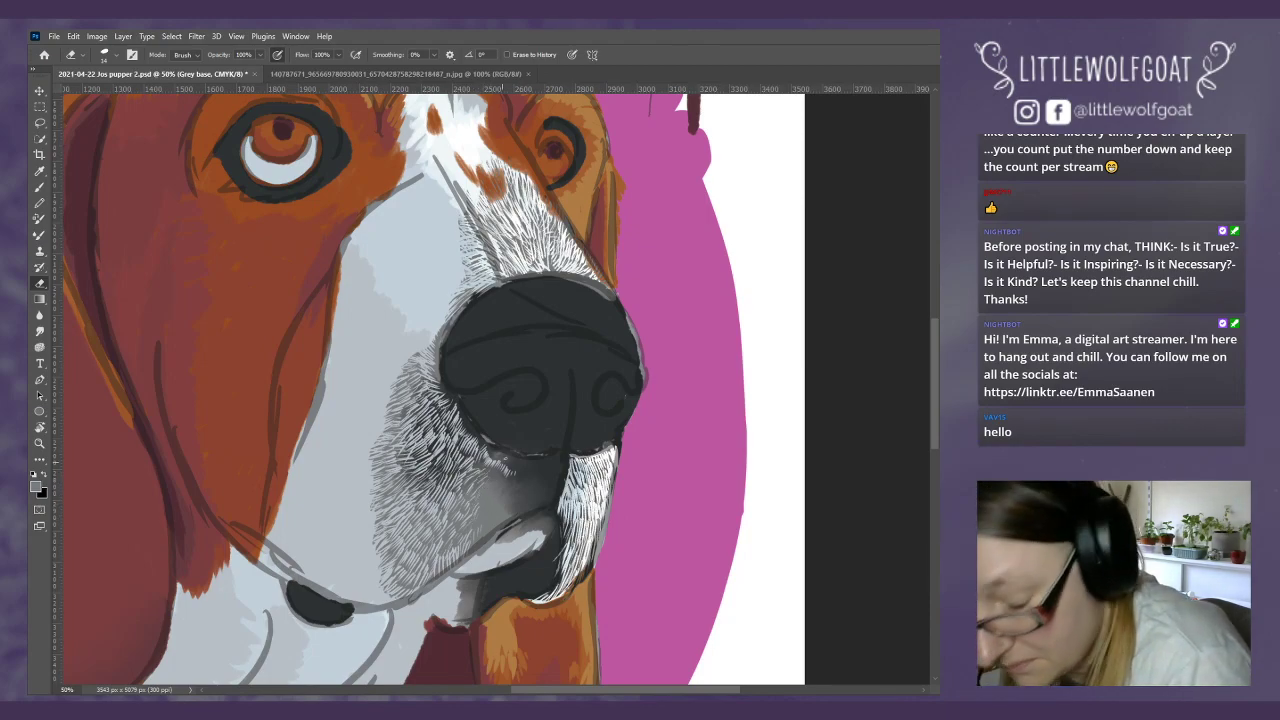
{"action": "left_click_drag", "start_coordinate": [486, 489], "coordinate": [494, 501]}
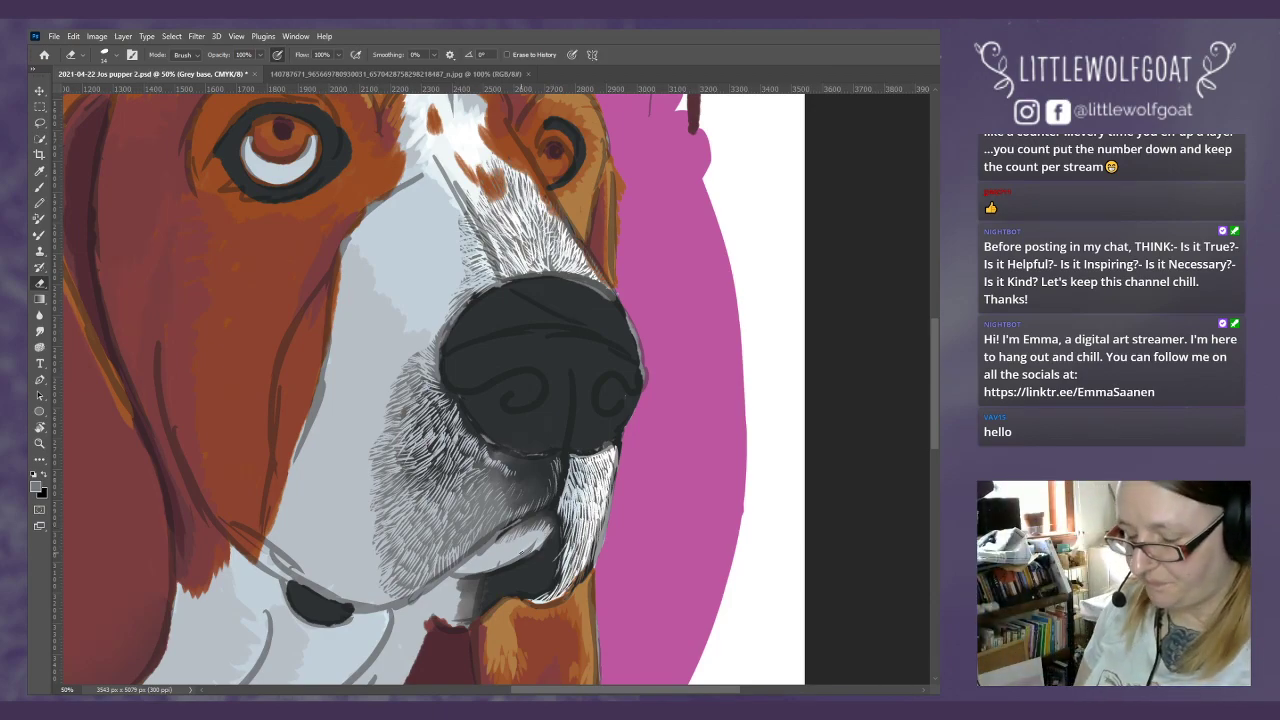
Step: Scroll down and add small bright fur strokes on the lower muzzle near the lips
{"action": "scroll", "coordinate": [938, 433], "scroll_direction": "down", "scroll_amount": 2}
{"action": "left_click_drag", "start_coordinate": [938, 433], "coordinate": [936, 461]}
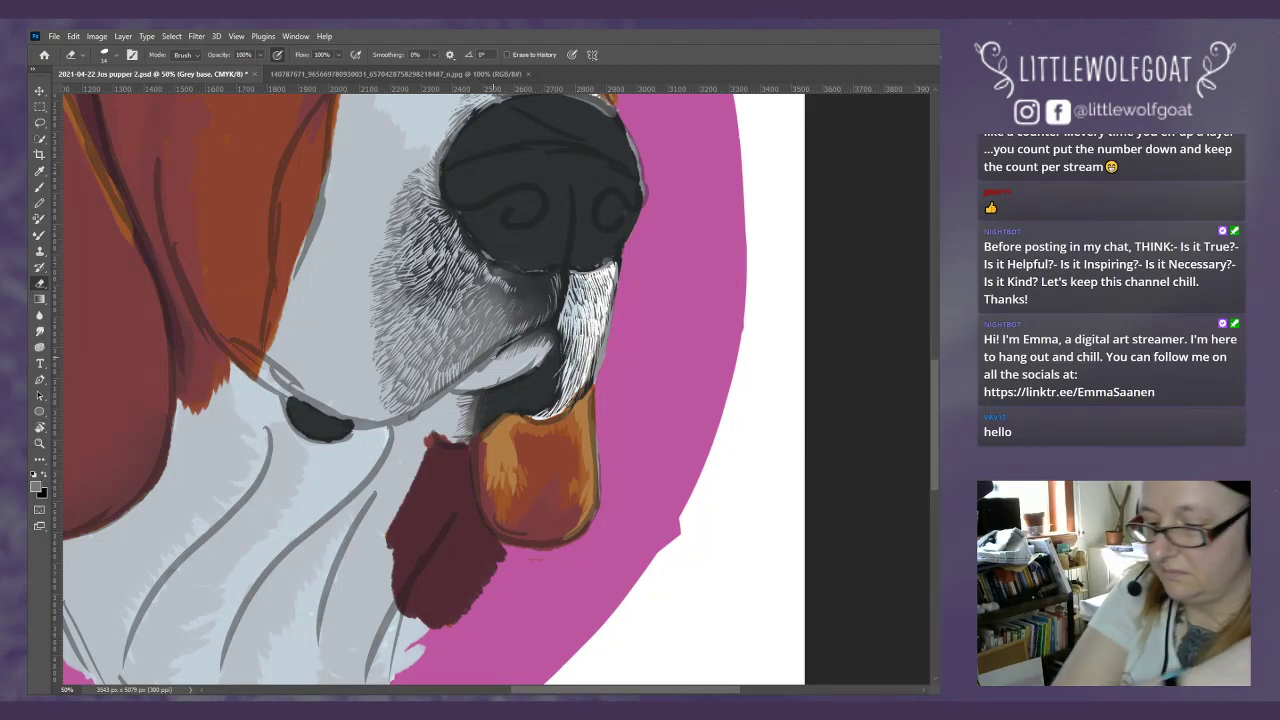
{"action": "left_click_drag", "start_coordinate": [562, 350], "coordinate": [552, 368]}
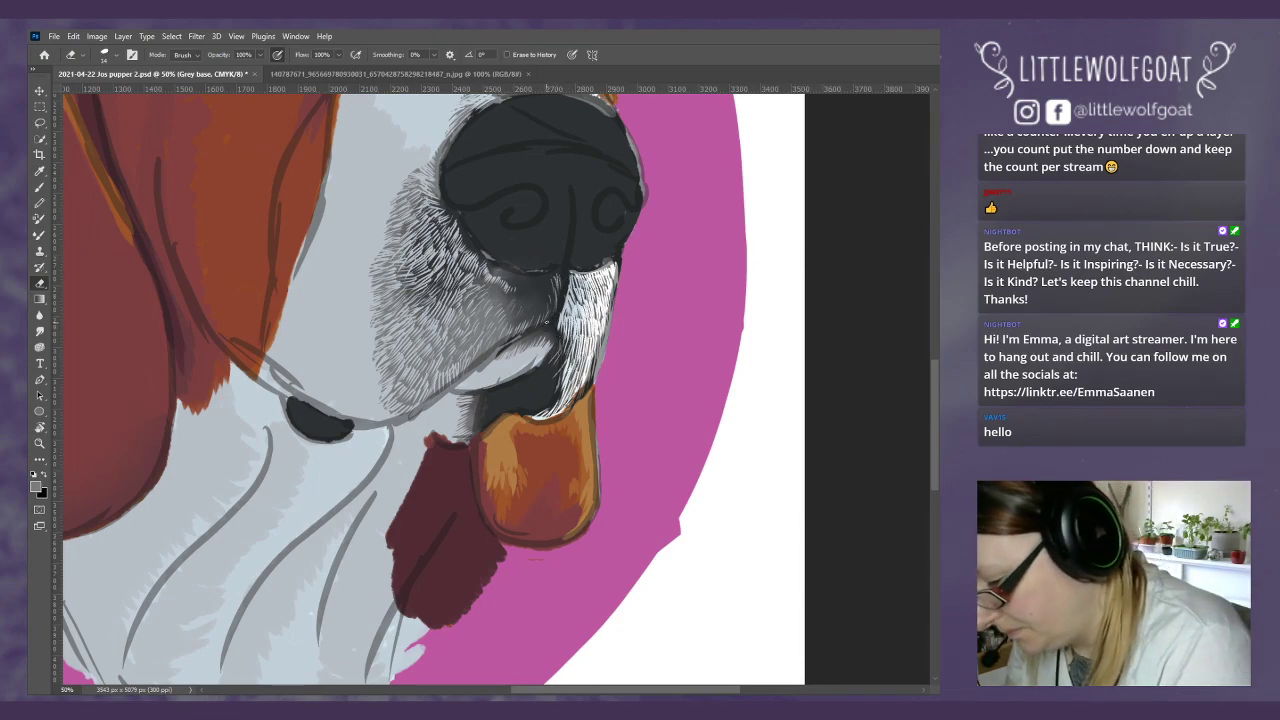
{"action": "left_click_drag", "start_coordinate": [548, 316], "coordinate": [550, 330]}
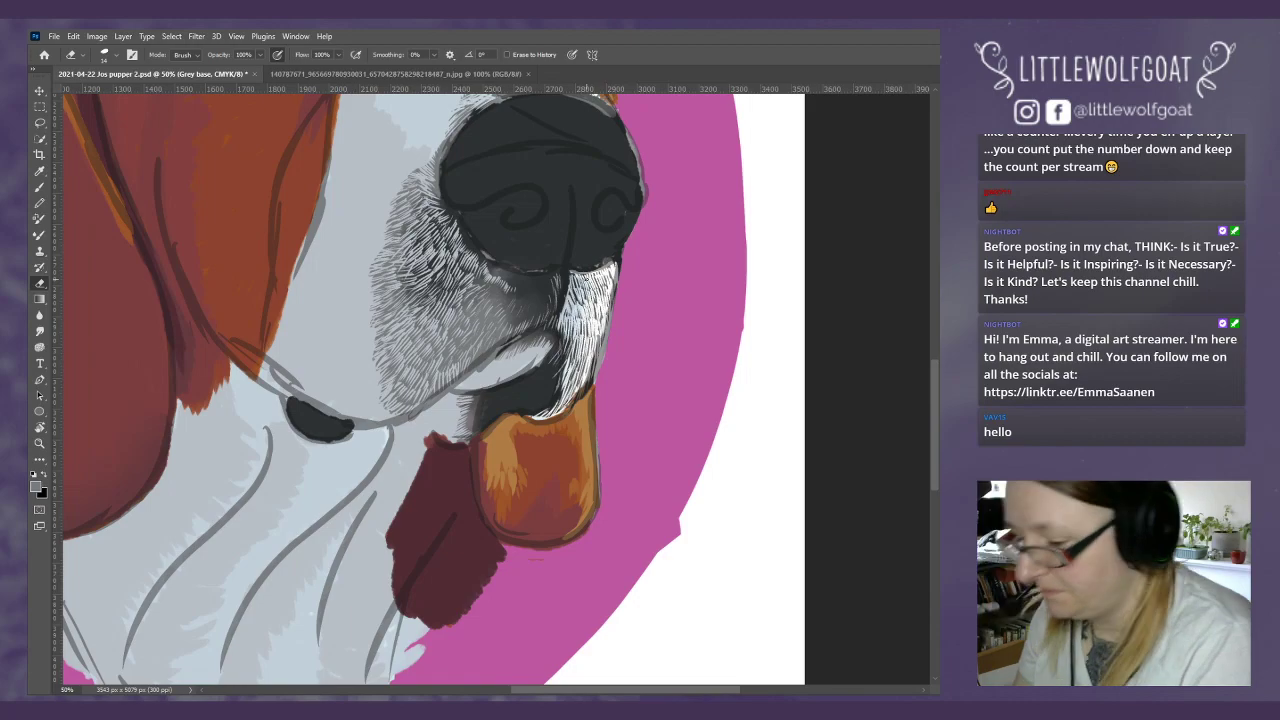
Step: Fit the entire beagle portrait in the window with View > Fit on Screen
{"action": "left_click", "coordinate": [244, 40]}
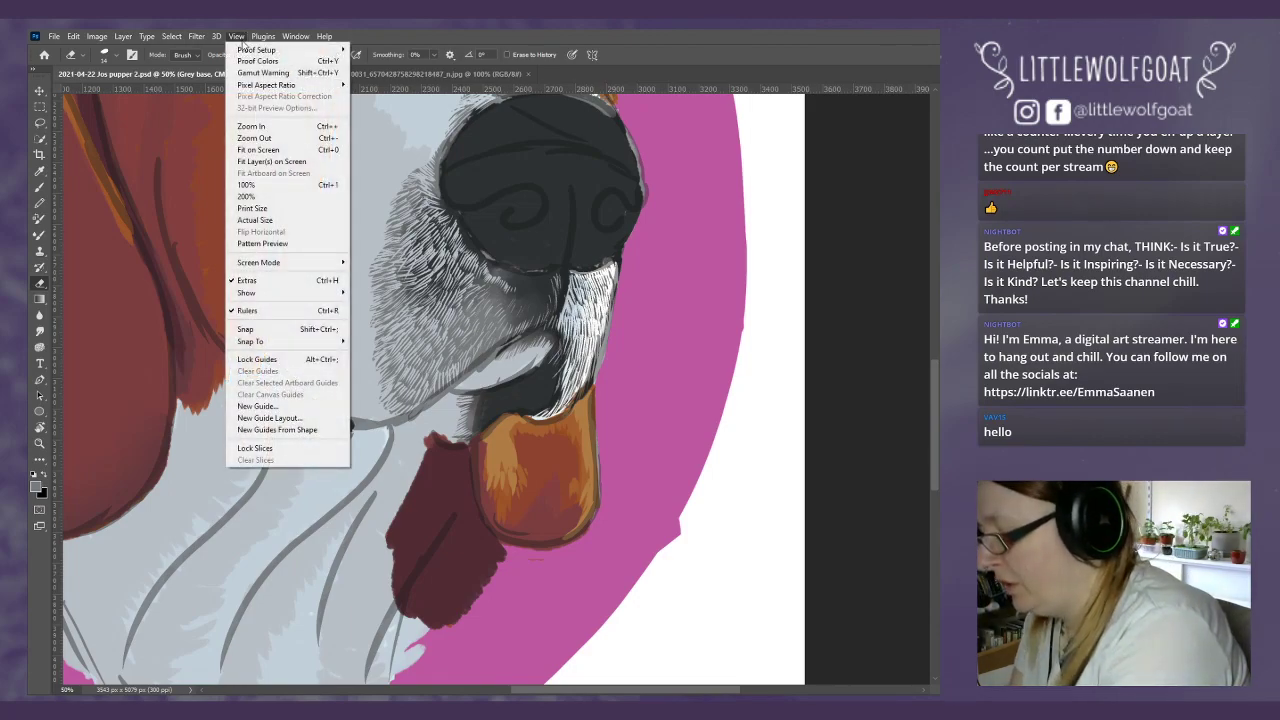
{"action": "left_click", "coordinate": [265, 149]}
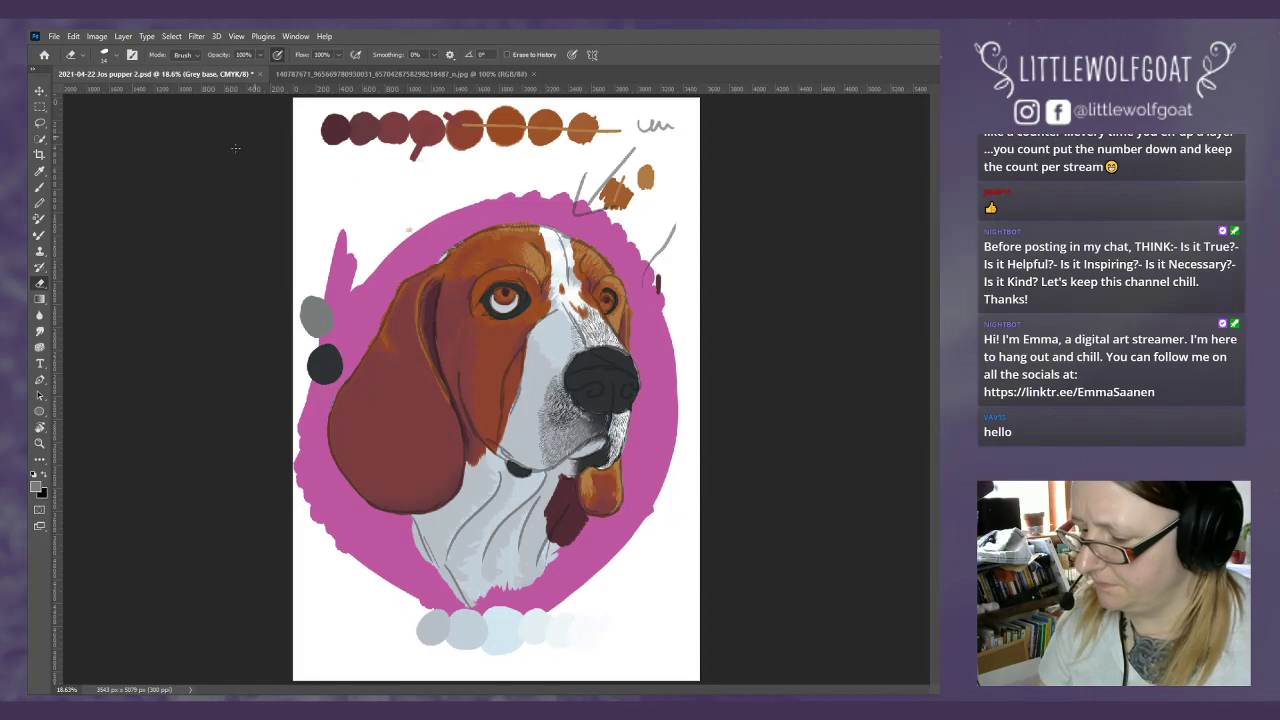
Step: Save the beagle painting, then create a new empty layer named 'Grey dark 1'
{"action": "left_click", "coordinate": [61, 42]}
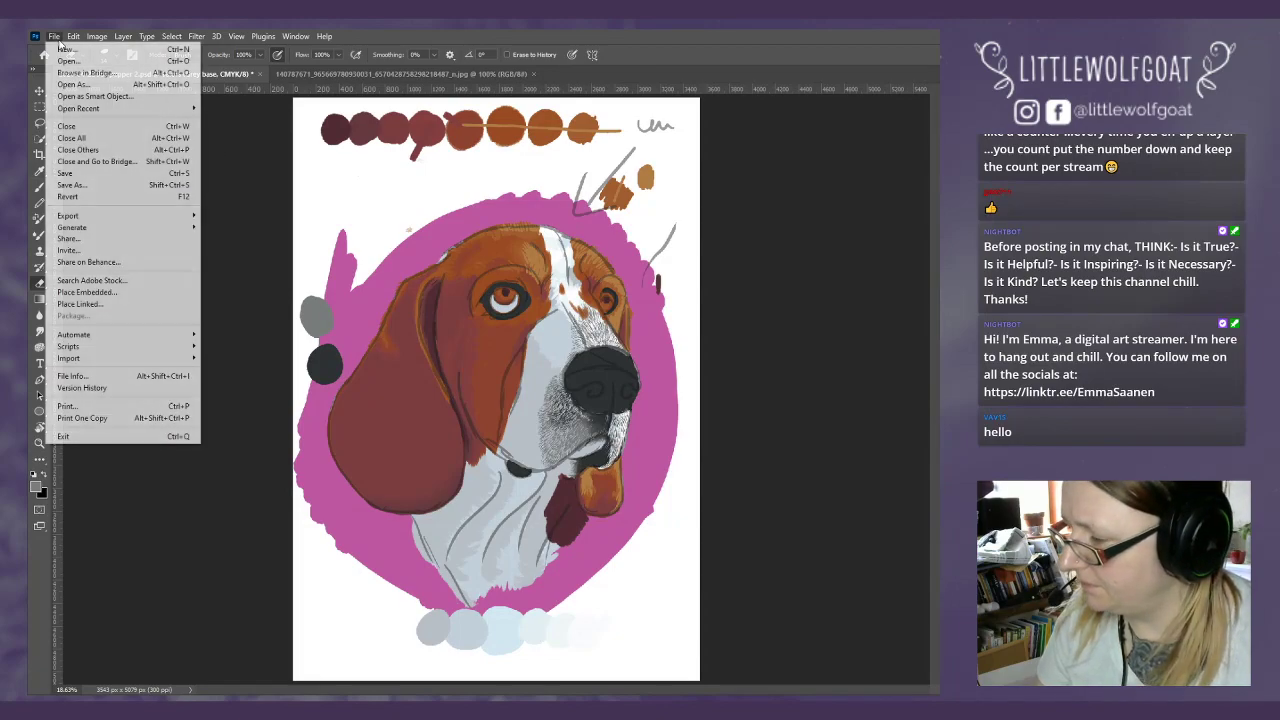
{"action": "left_click", "coordinate": [78, 172]}
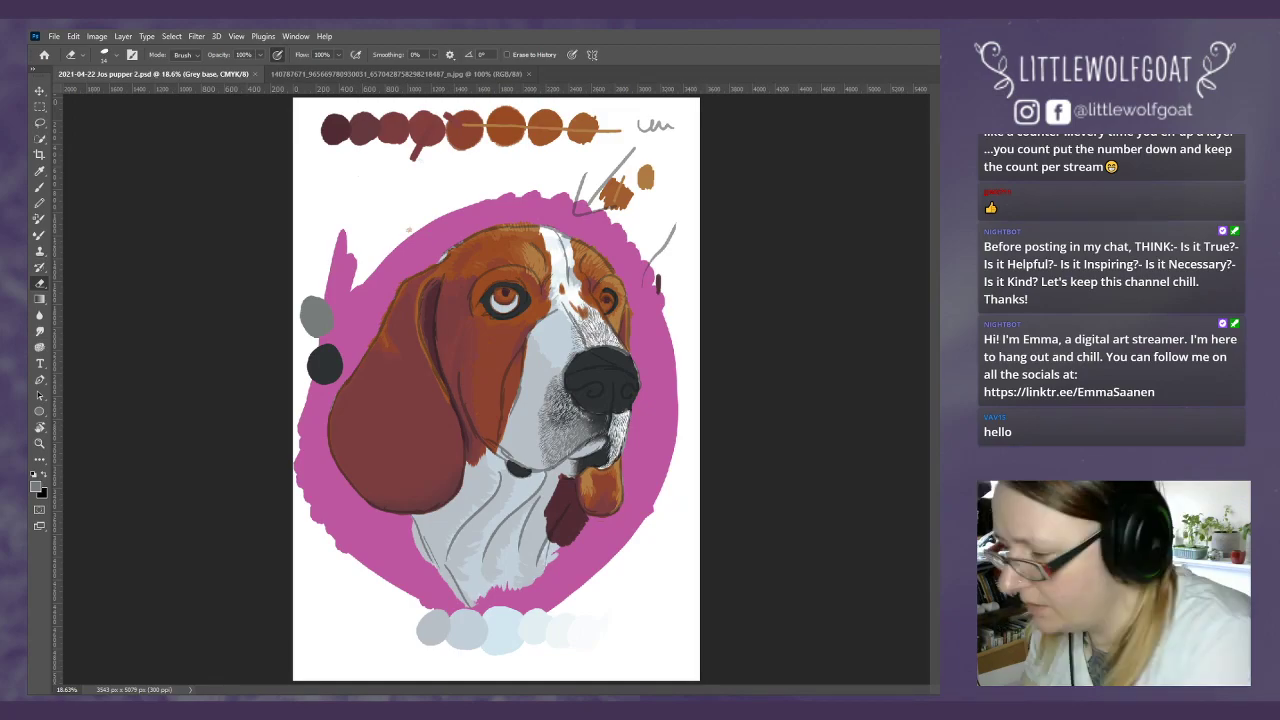
{"action": "left_click", "coordinate": [124, 37]}
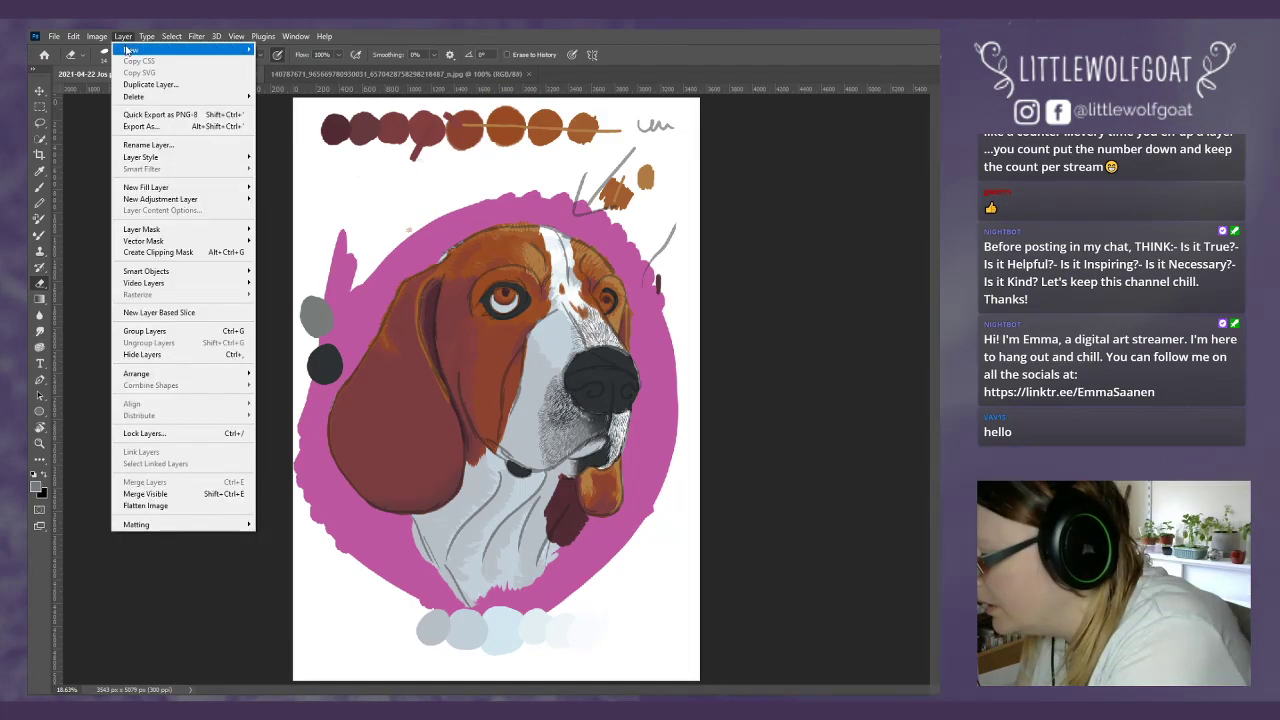
{"action": "left_click", "coordinate": [272, 50]}
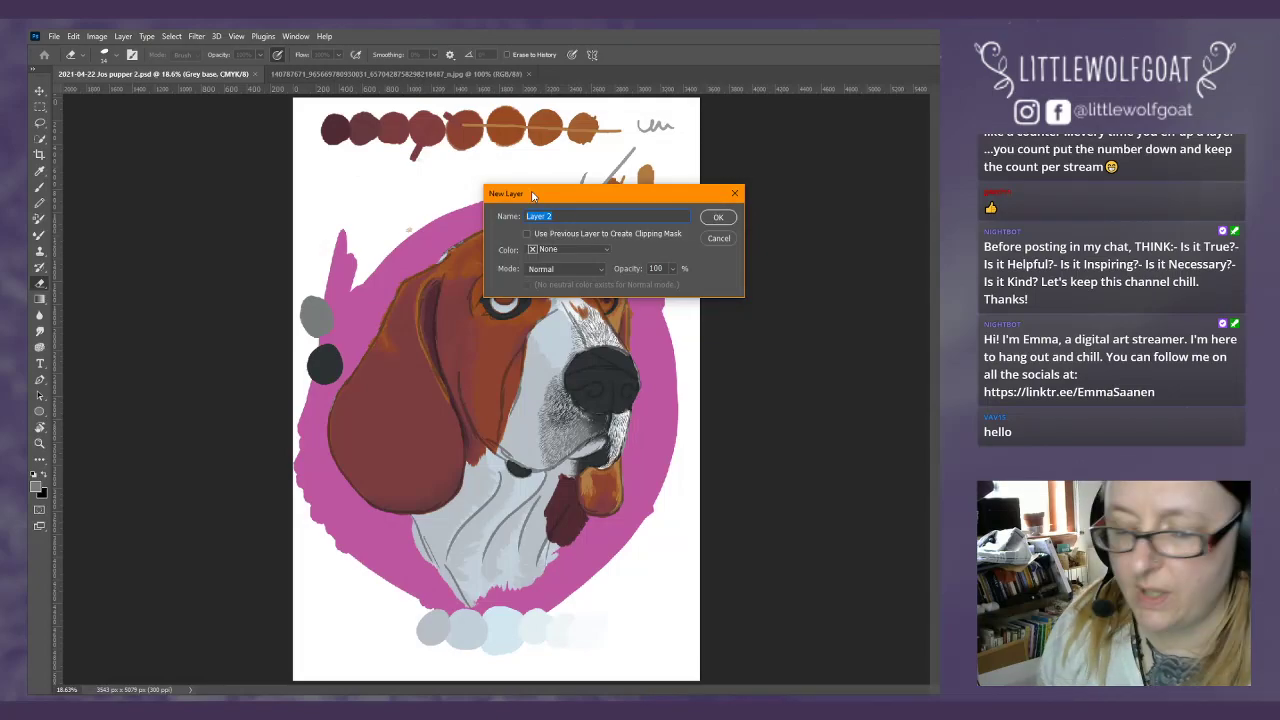
{"action": "type", "text": "G"}
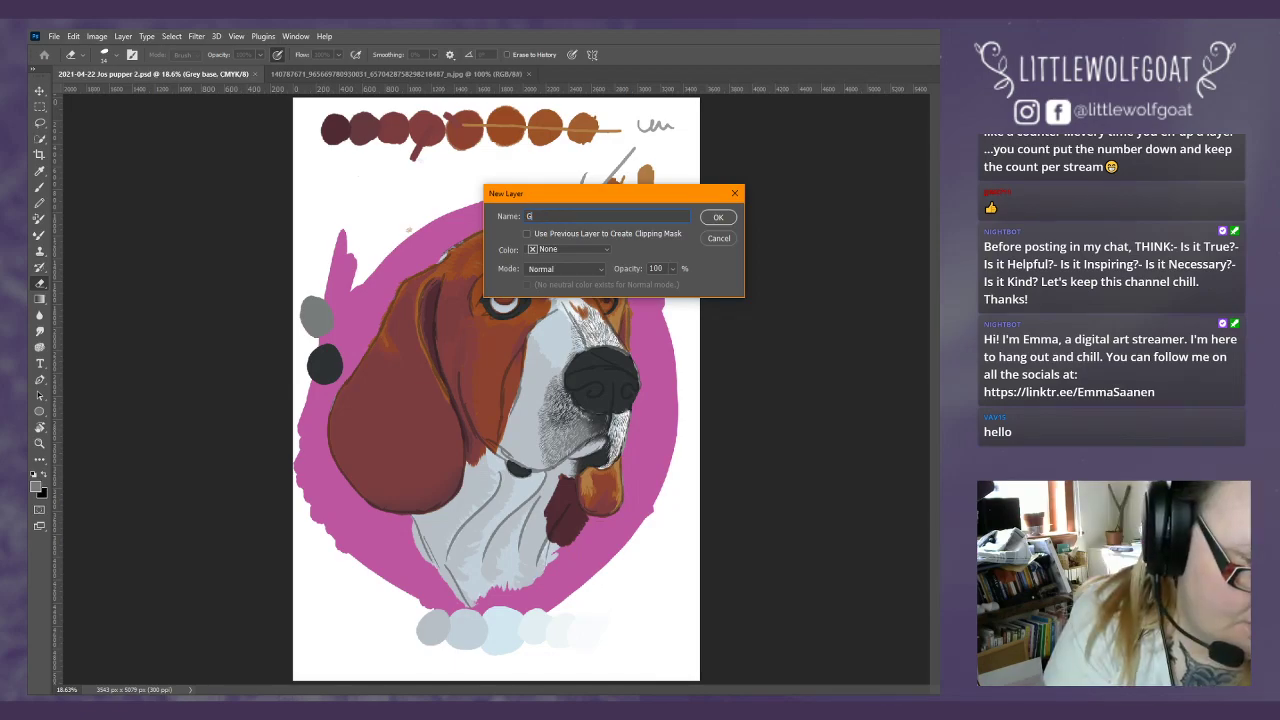
{"action": "type", "text": "rey"}
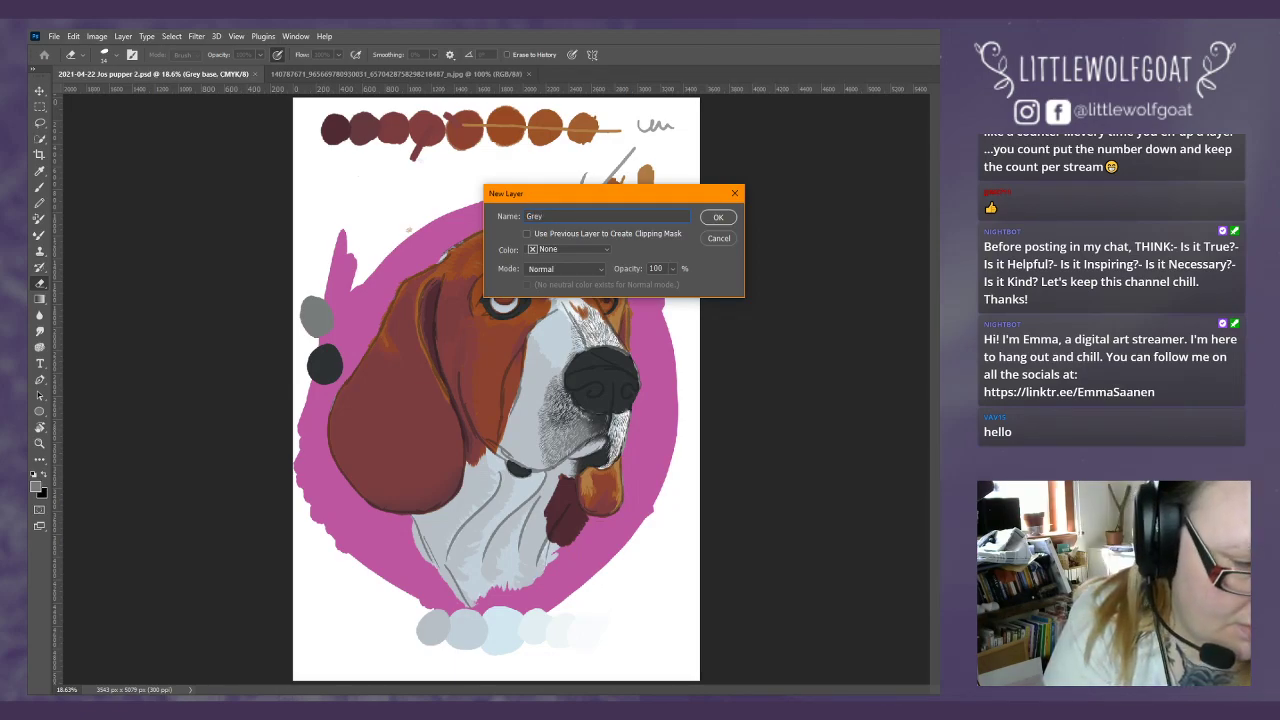
{"action": "type", "text": " dark 1"}
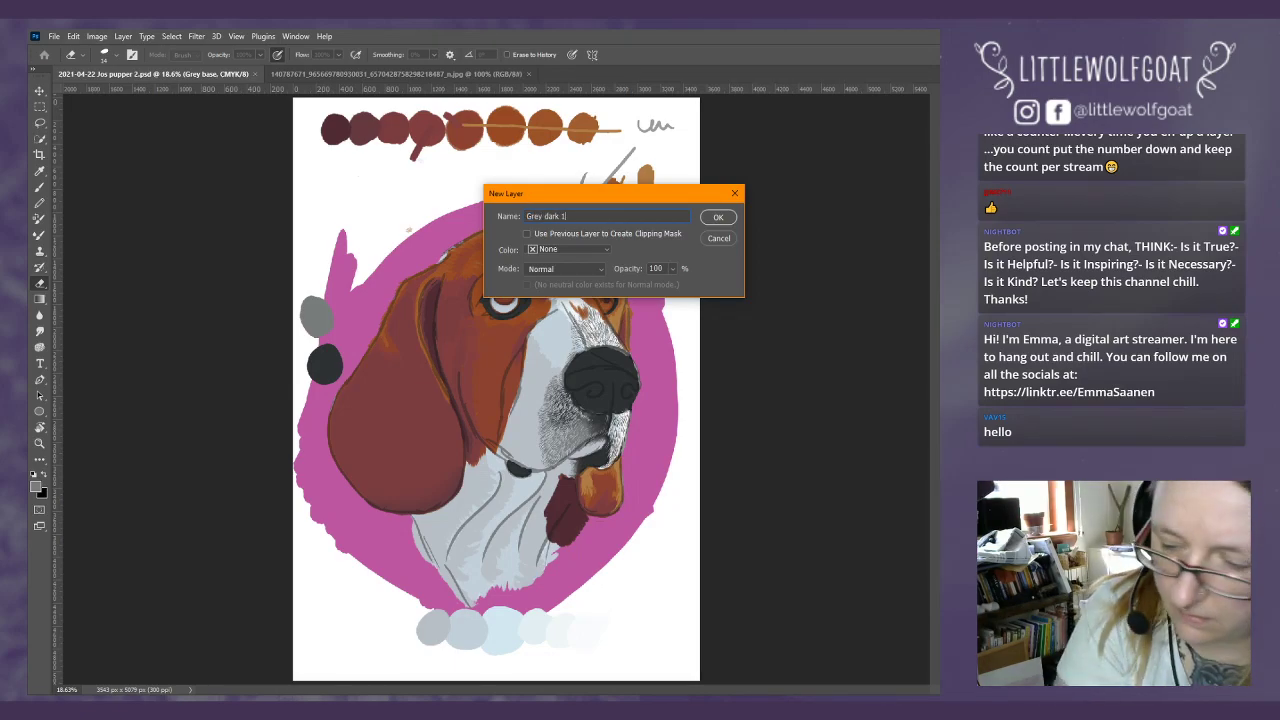
{"action": "key", "text": "Return"}
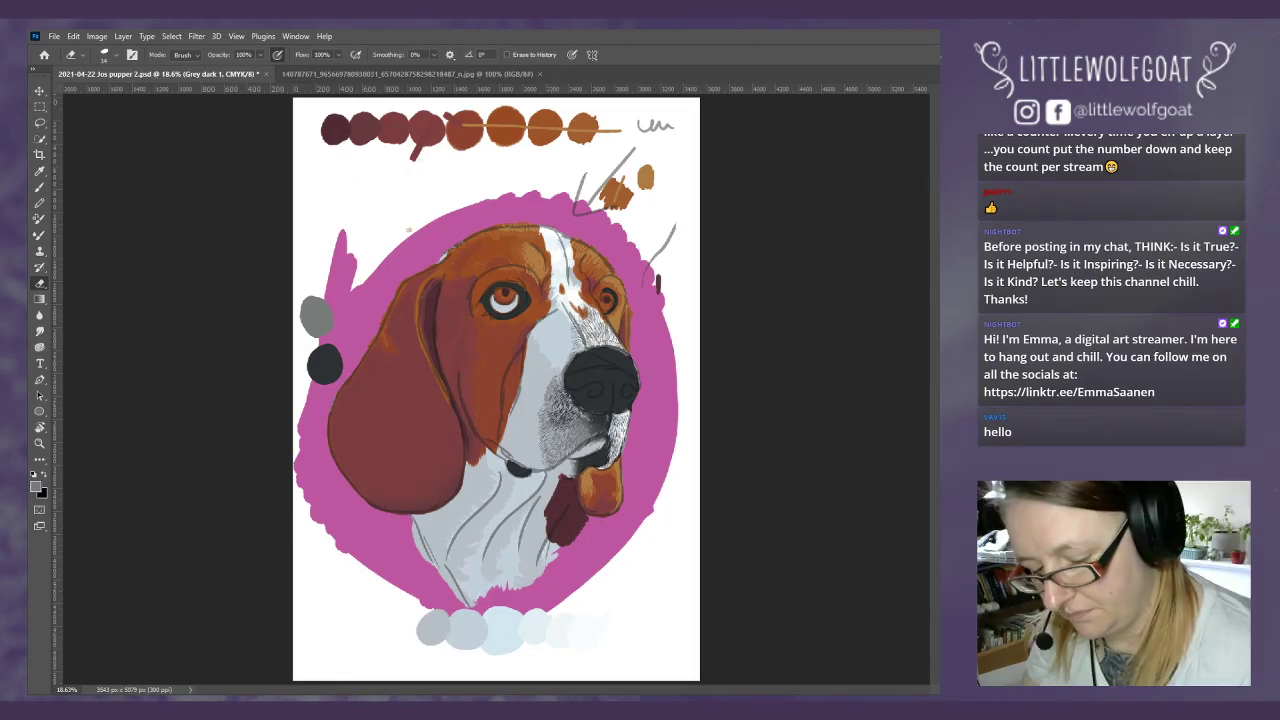
Step: On the Colours layer, switch to the Brush with a 34 px lower-flow preset
{"action": "key", "text": "alt+["}
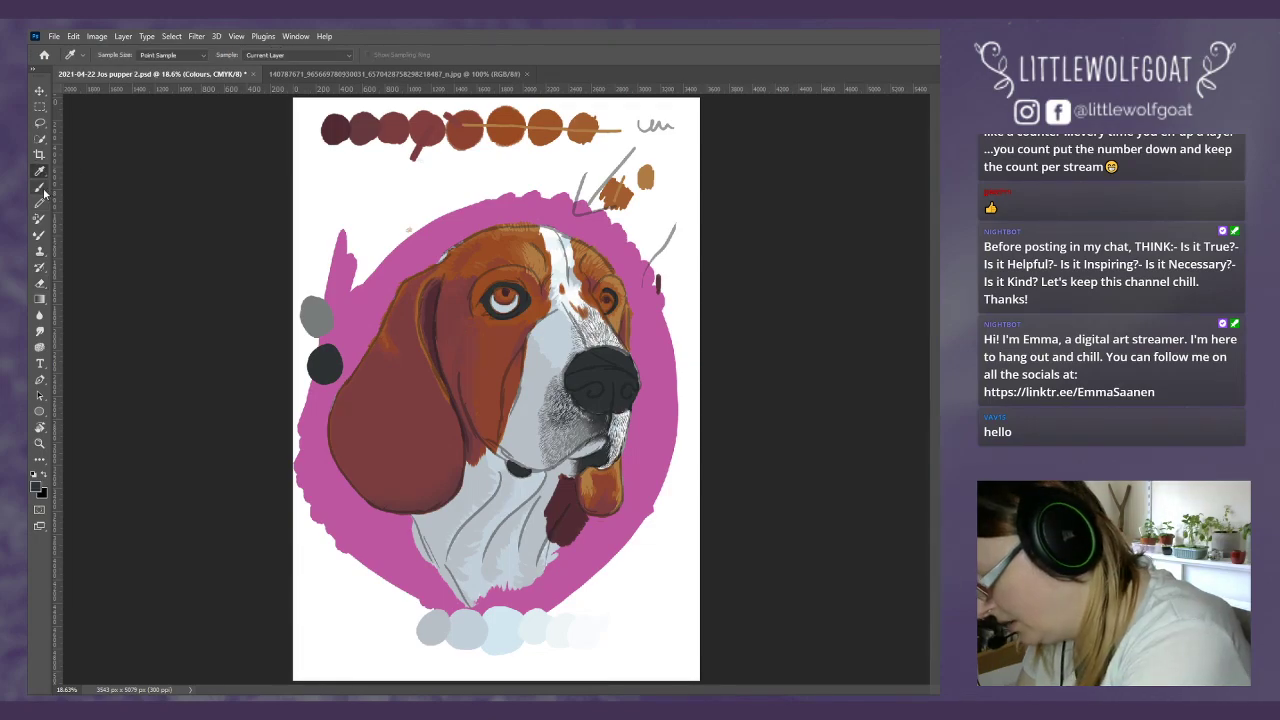
{"action": "key", "text": "b"}
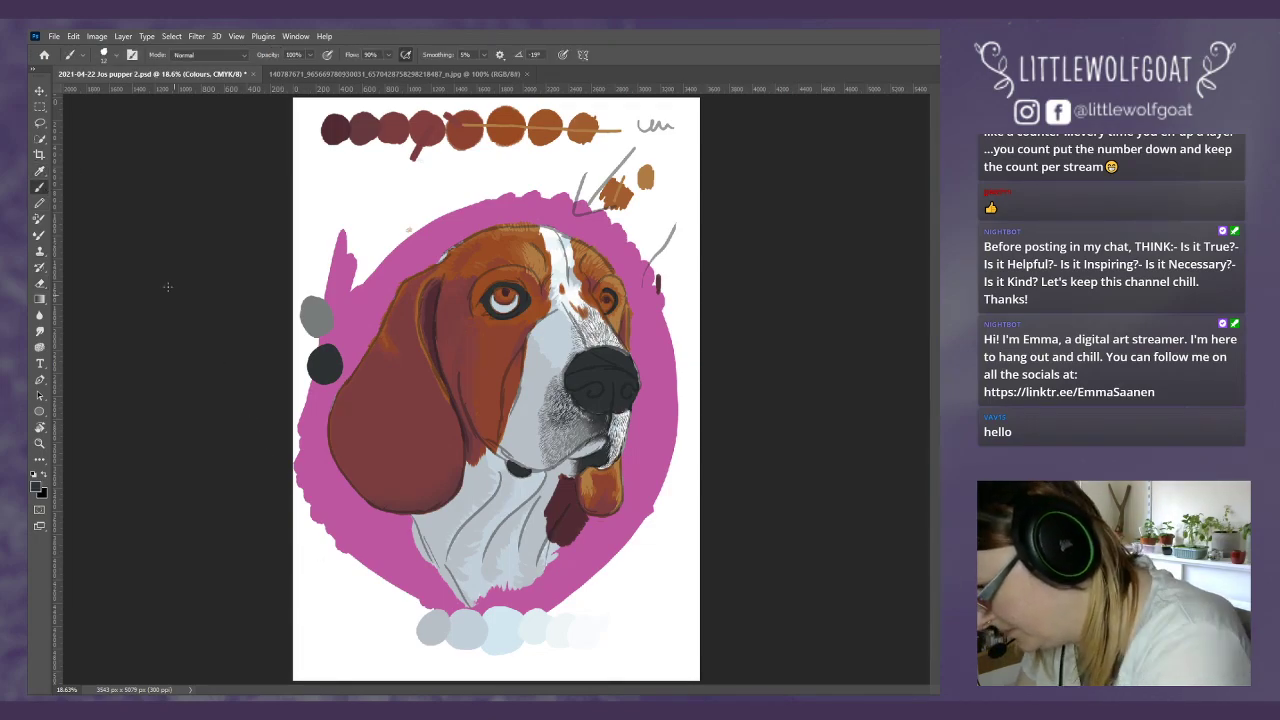
{"action": "left_click", "coordinate": [104, 54]}
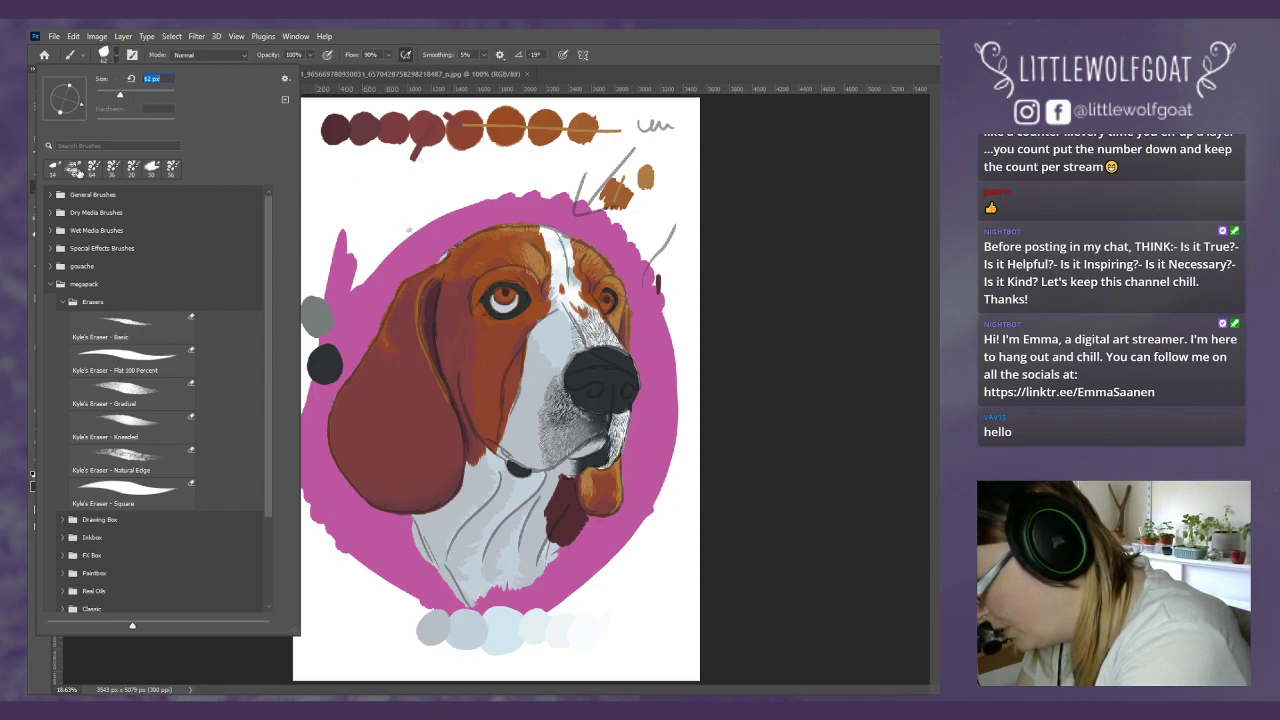
{"action": "left_click", "coordinate": [93, 163]}
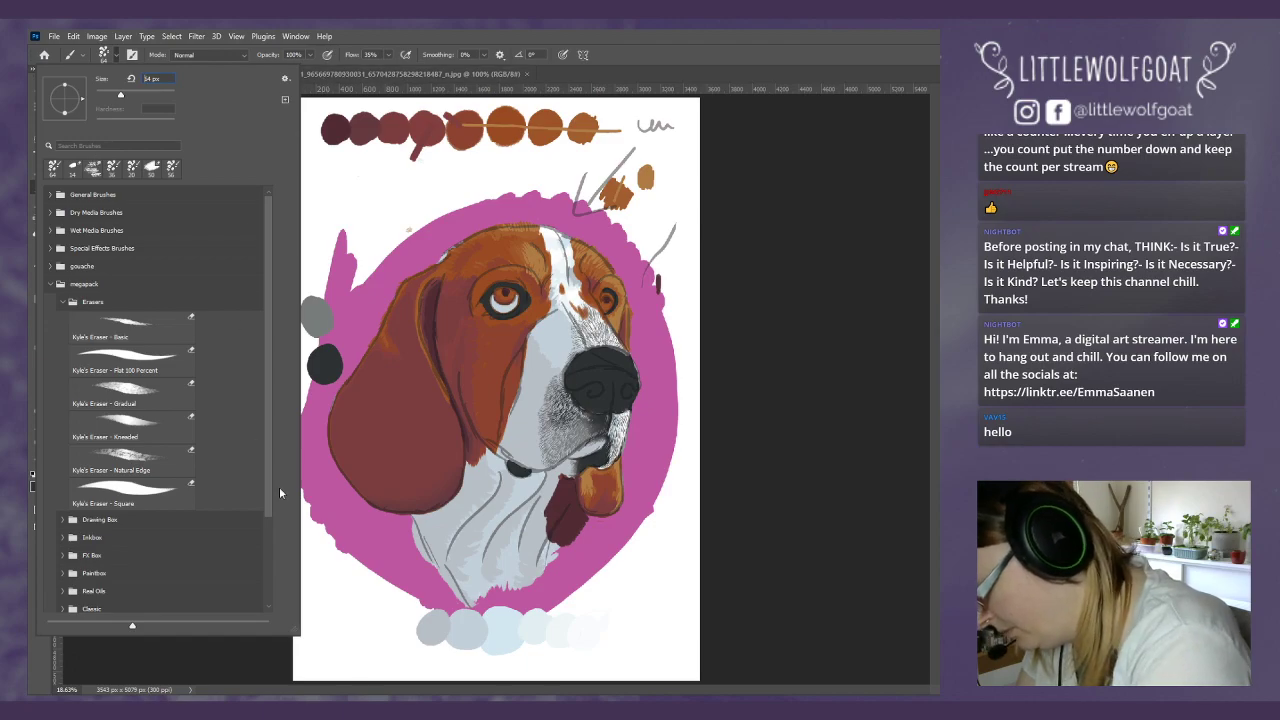
{"action": "left_click", "coordinate": [314, 548]}
Step: Dab dark grey swatches beside the dog's chest, one above another
{"action": "mouse_move", "coordinate": [316, 552]}
{"action": "left_mouse_down"}
{"action": "mouse_move", "coordinate": [324, 562]}
{"action": "mouse_move", "coordinate": [320, 546]}
{"action": "mouse_move", "coordinate": [334, 546]}
{"action": "mouse_move", "coordinate": [310, 555]}
{"action": "left_mouse_up"}
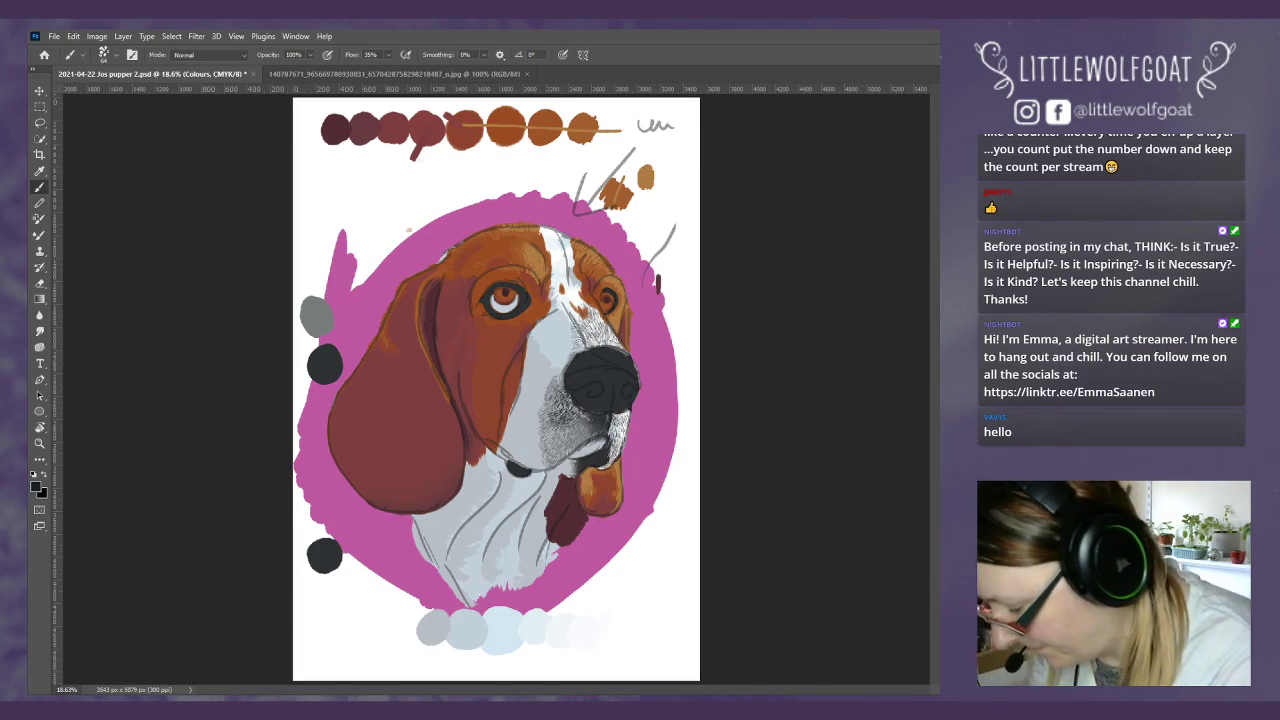
{"action": "mouse_move", "coordinate": [320, 594]}
{"action": "left_mouse_down"}
{"action": "mouse_move", "coordinate": [316, 606]}
{"action": "mouse_move", "coordinate": [320, 585]}
{"action": "left_mouse_up"}
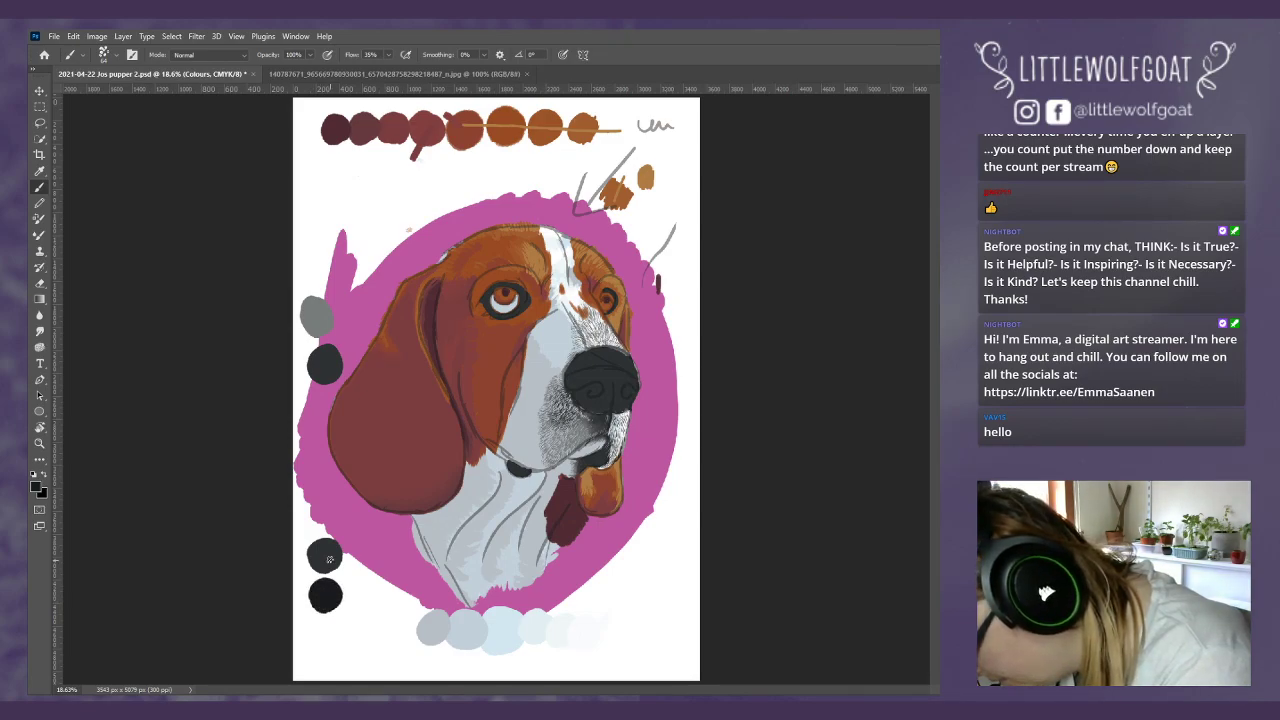
{"action": "left_click_drag", "start_coordinate": [326, 537], "coordinate": [328, 560]}
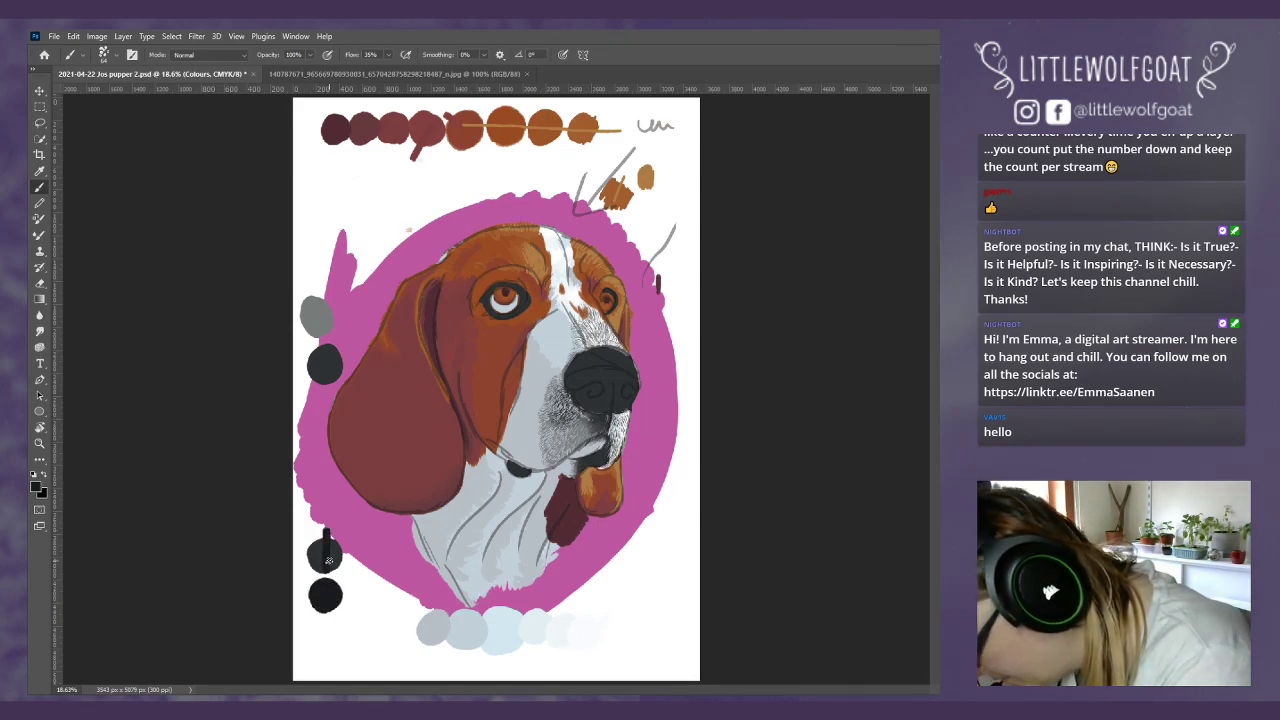
Step: Undo the stray dark stroke and zoom in closely on the dog's muzzle
{"action": "left_click", "coordinate": [73, 36]}
{"action": "left_click", "coordinate": [87, 50]}
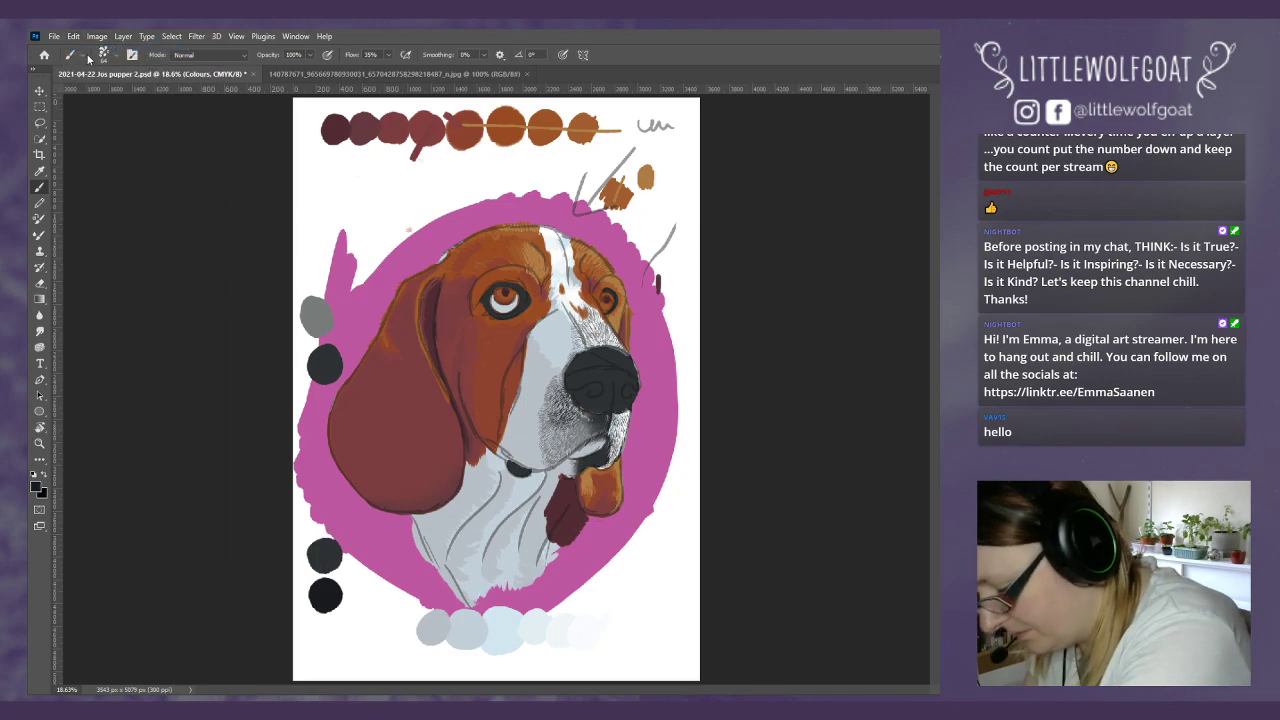
{"action": "left_click", "coordinate": [241, 40]}
{"action": "left_click", "coordinate": [258, 126]}
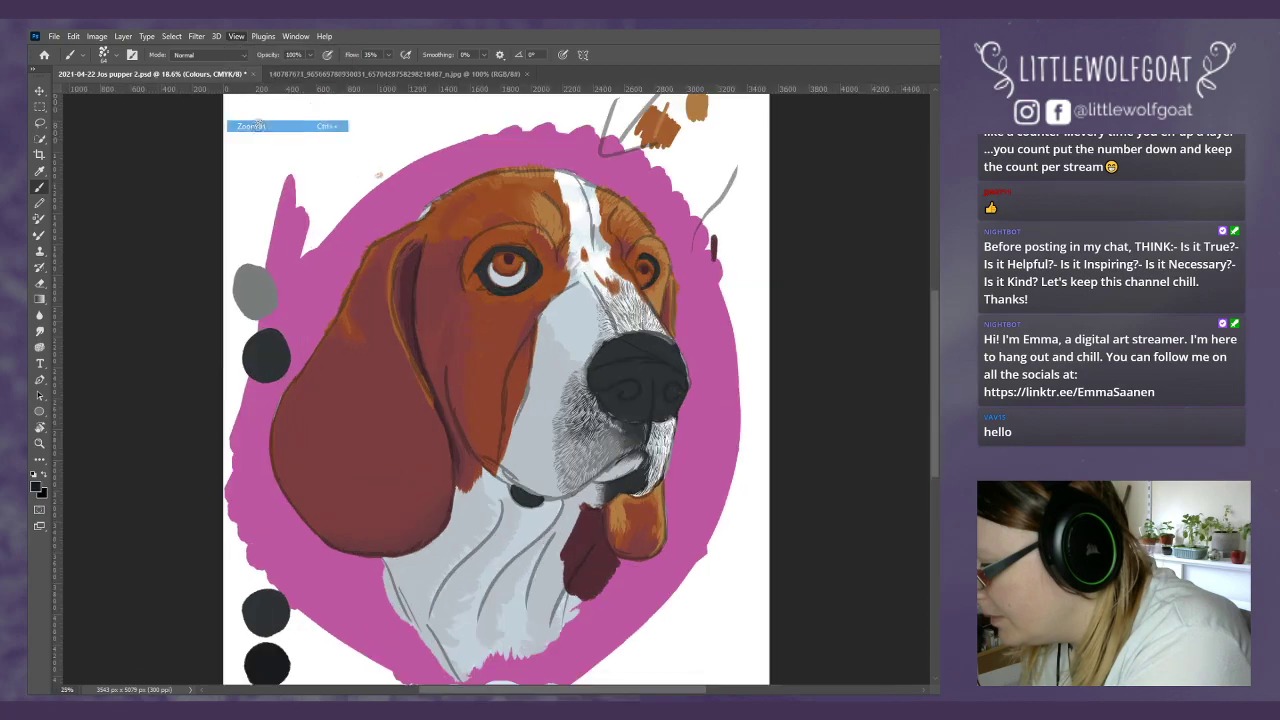
{"action": "left_click", "coordinate": [241, 40]}
{"action": "left_click", "coordinate": [258, 126]}
{"action": "left_click", "coordinate": [237, 37]}
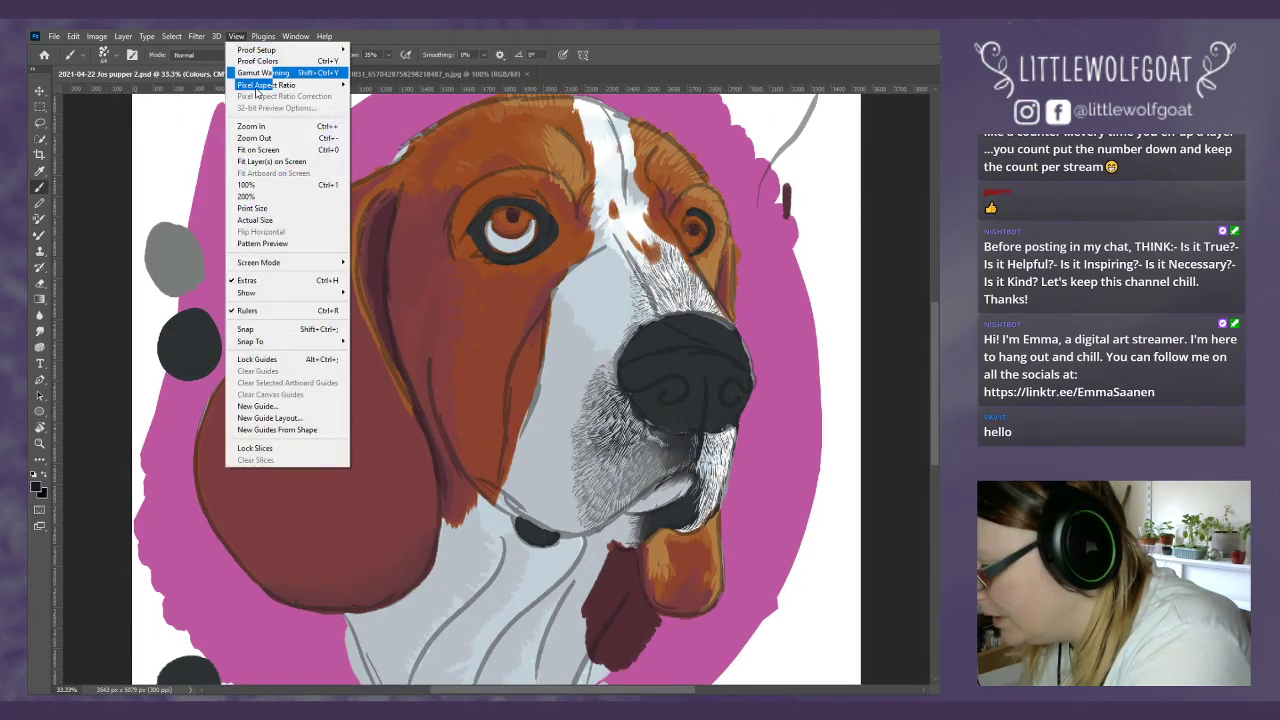
{"action": "left_click", "coordinate": [251, 126]}
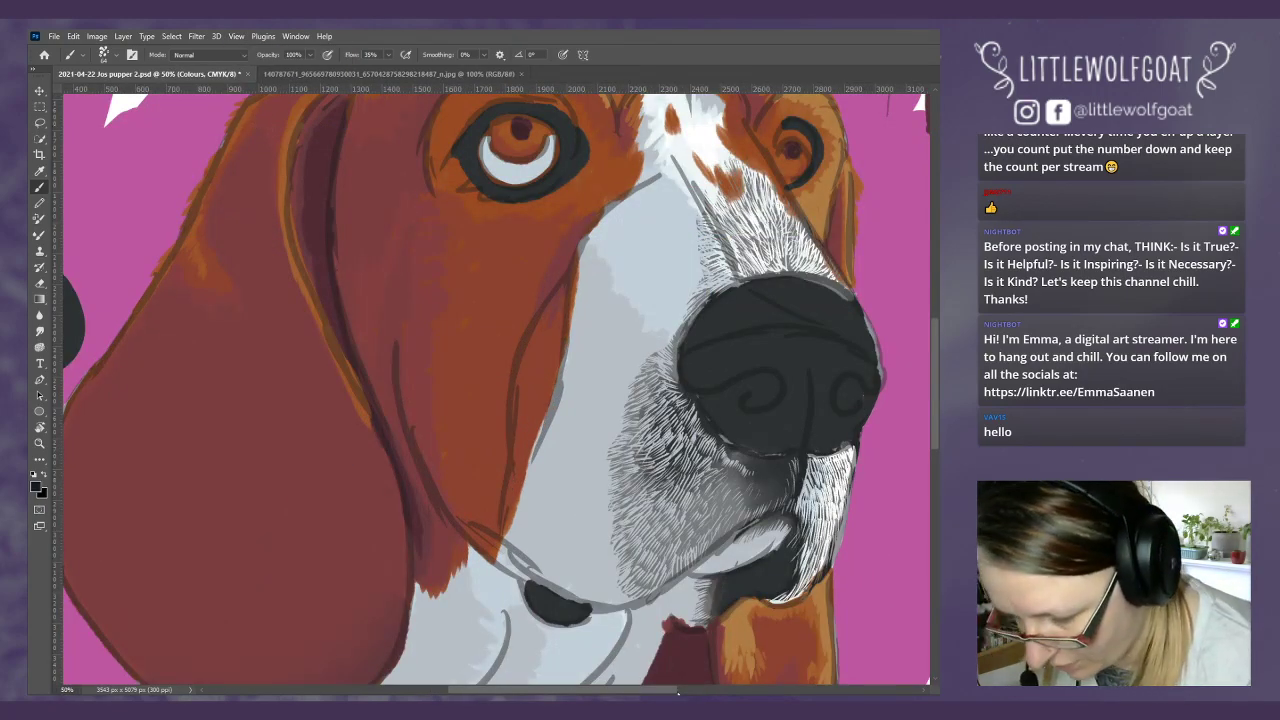
{"action": "scroll", "coordinate": [724, 690], "scroll_direction": "right", "scroll_amount": 5}
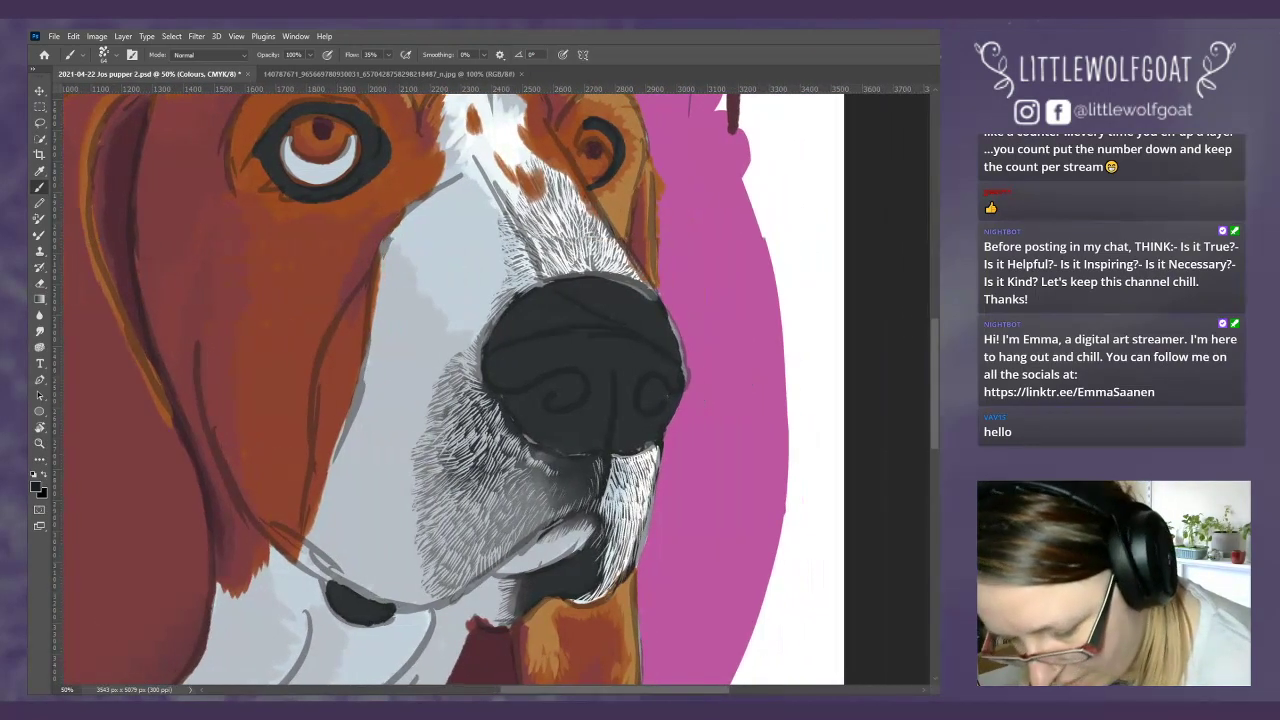
Step: On Grey dark 1, use a 36 px brush to darken the nose's lower edge, then pick Smudge
{"action": "key", "text": "alt+bracketleft"}
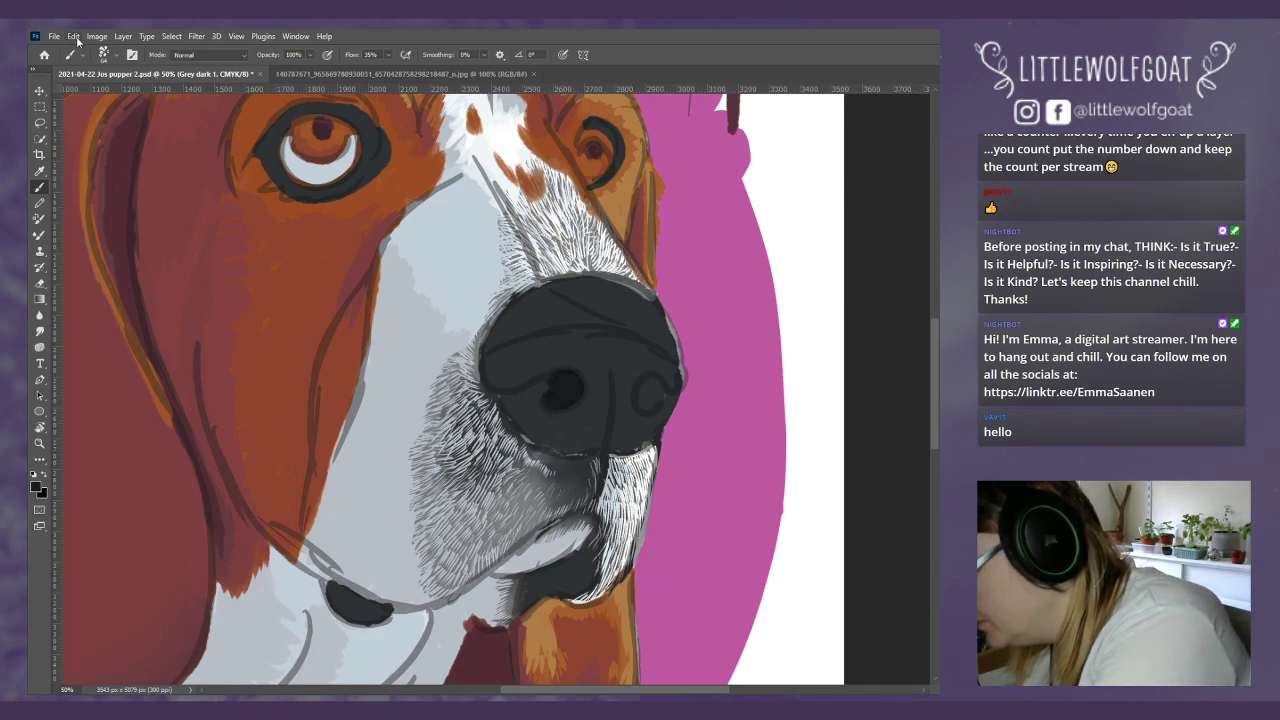
{"action": "left_click", "coordinate": [113, 56]}
{"action": "left_click_drag", "start_coordinate": [118, 97], "coordinate": [110, 94]}
{"action": "left_click", "coordinate": [562, 377]}
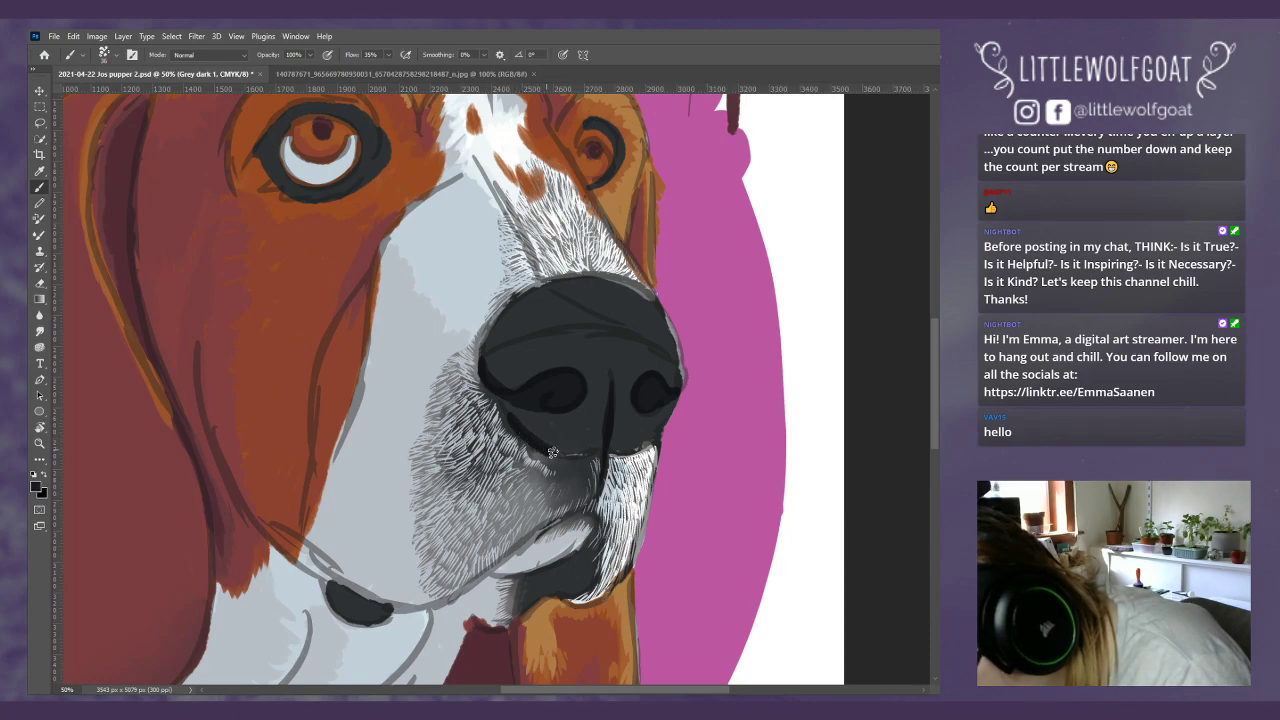
{"action": "left_click_drag", "start_coordinate": [578, 454], "coordinate": [646, 444]}
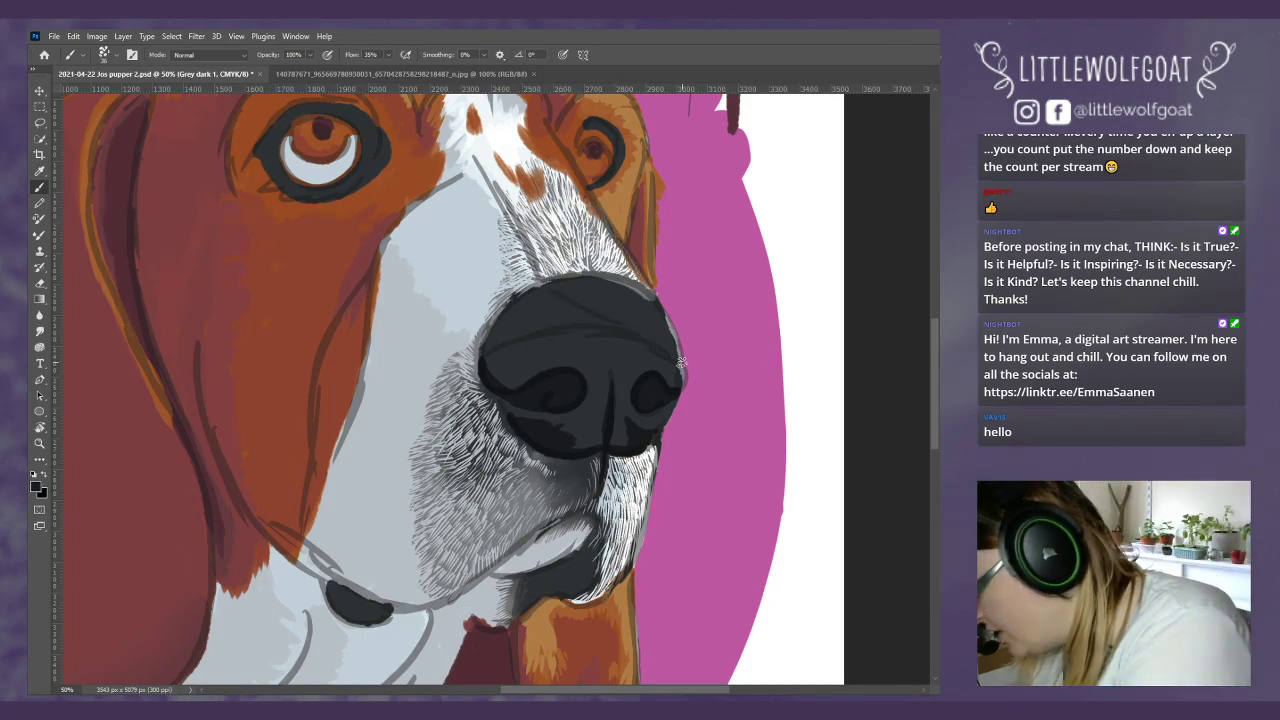
{"action": "left_click", "coordinate": [40, 333]}
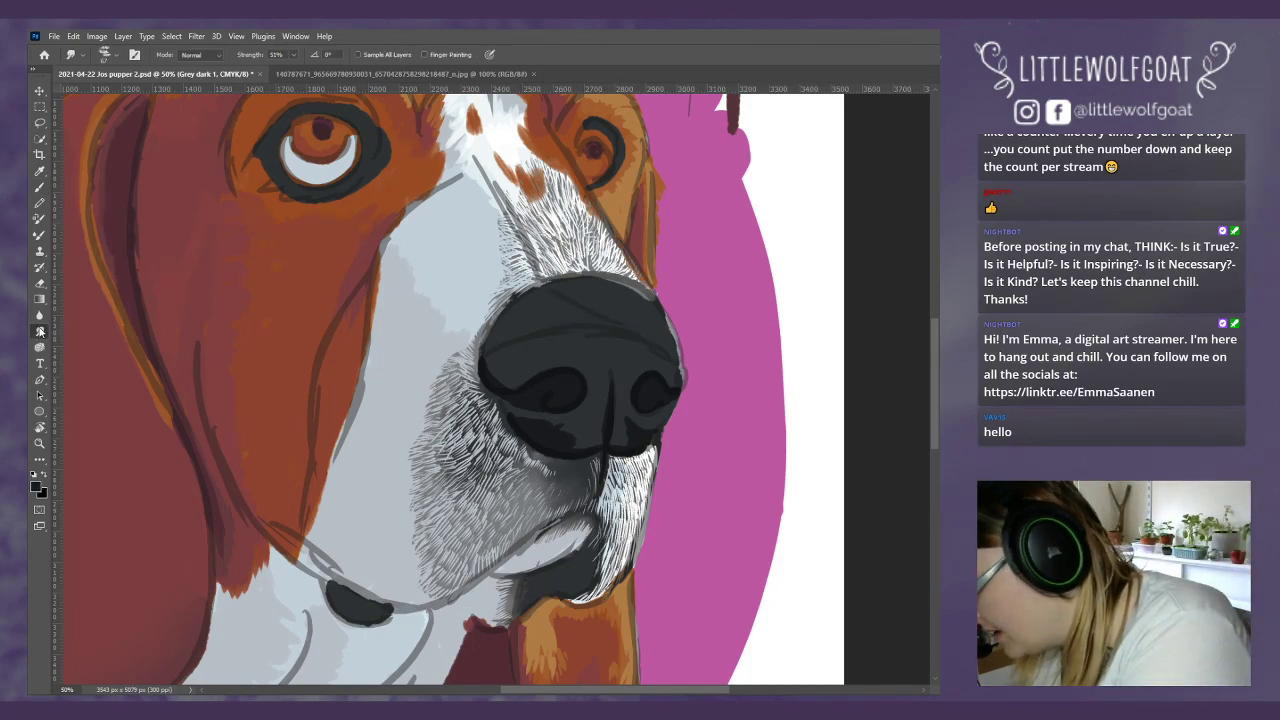
Step: Raise the smudge brush size from 14 px to 29 px, then return to the Brush tool
{"action": "left_click", "coordinate": [108, 55]}
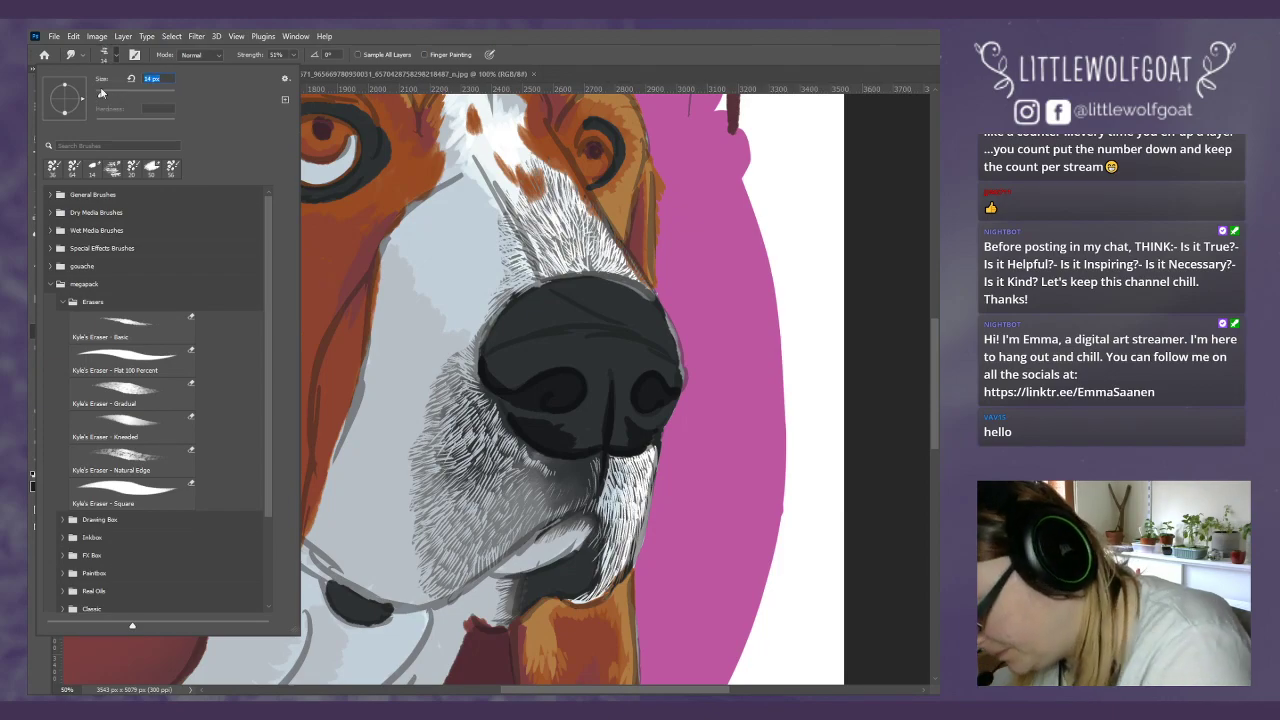
{"action": "left_click", "coordinate": [573, 434]}
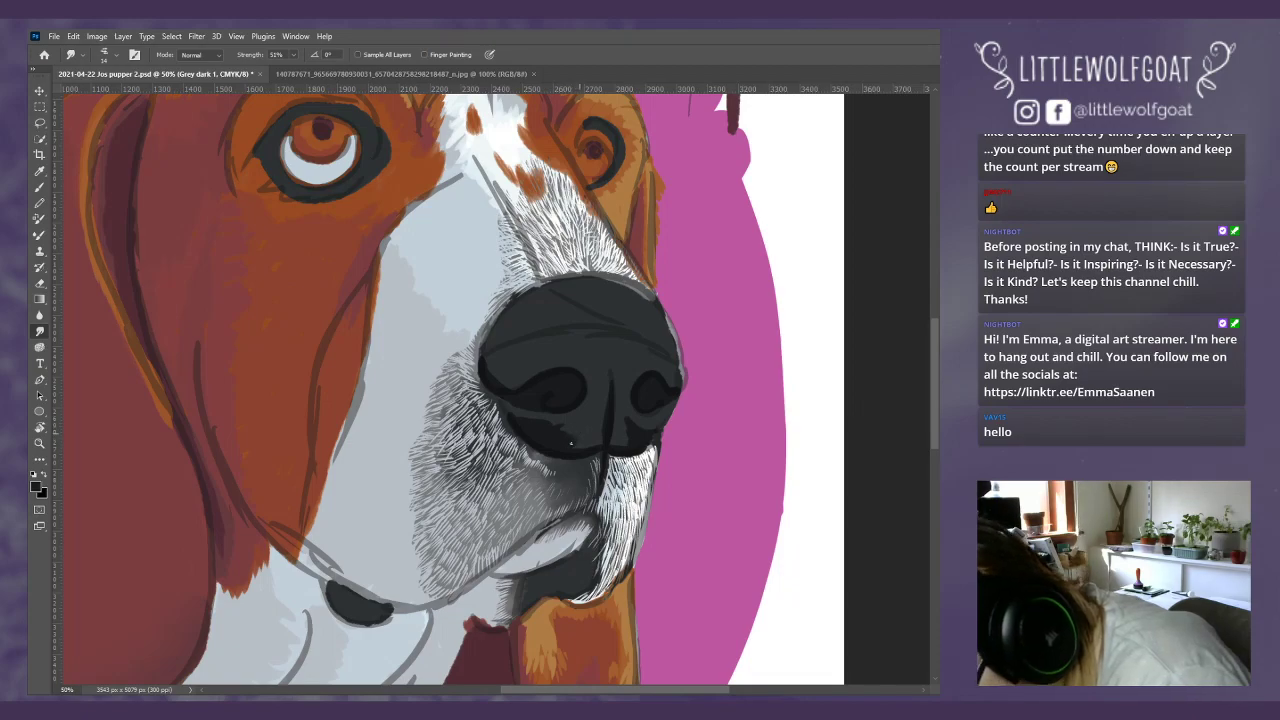
{"action": "left_click", "coordinate": [108, 56]}
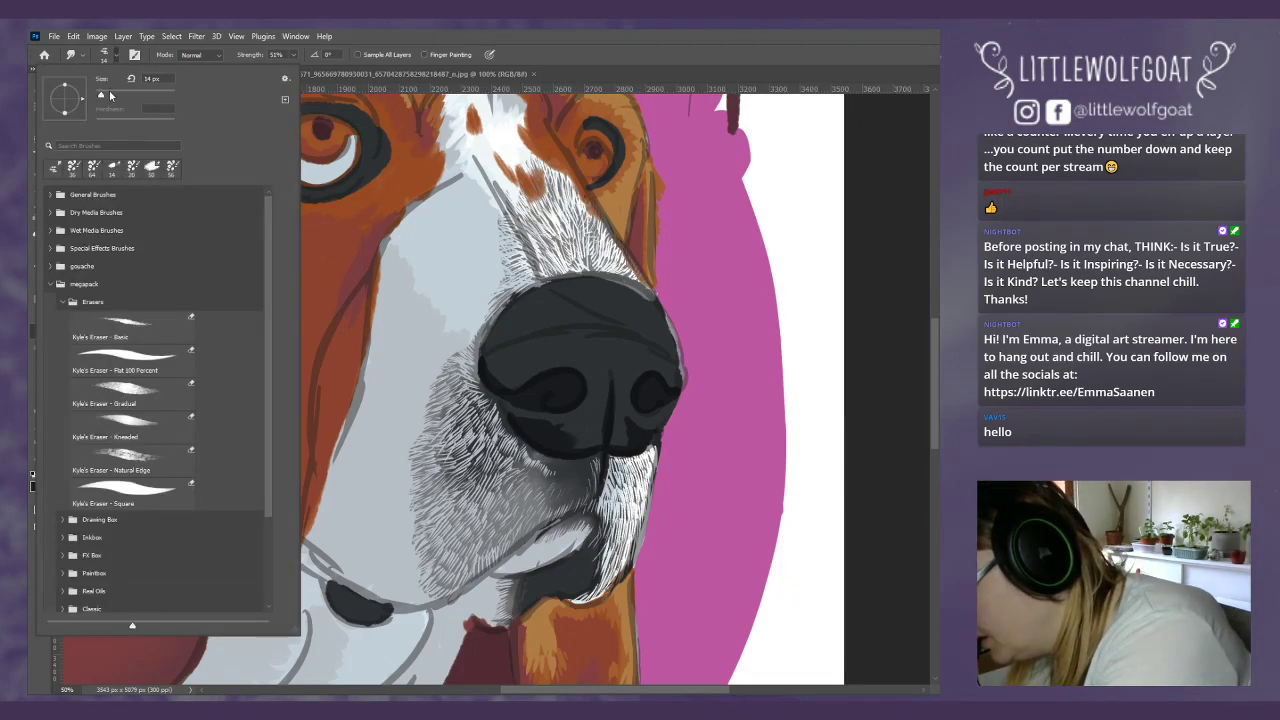
{"action": "left_click_drag", "start_coordinate": [110, 95], "coordinate": [108, 97]}
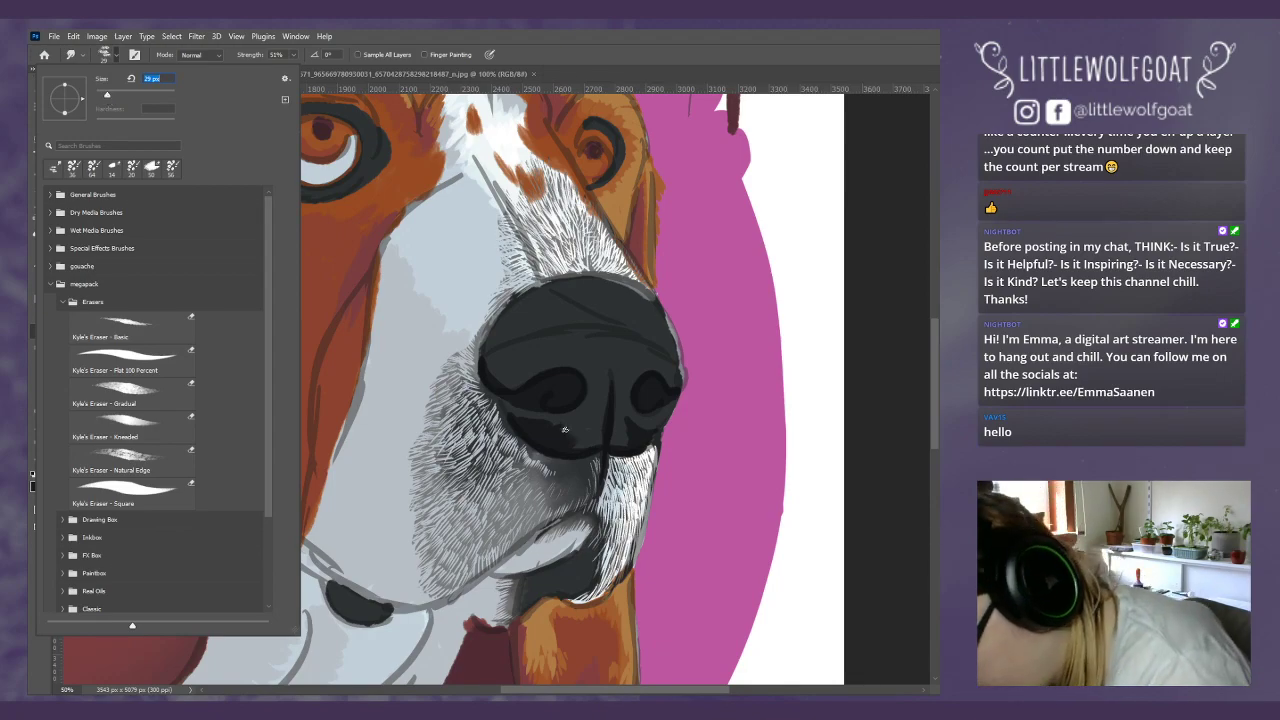
{"action": "key", "text": "Return"}
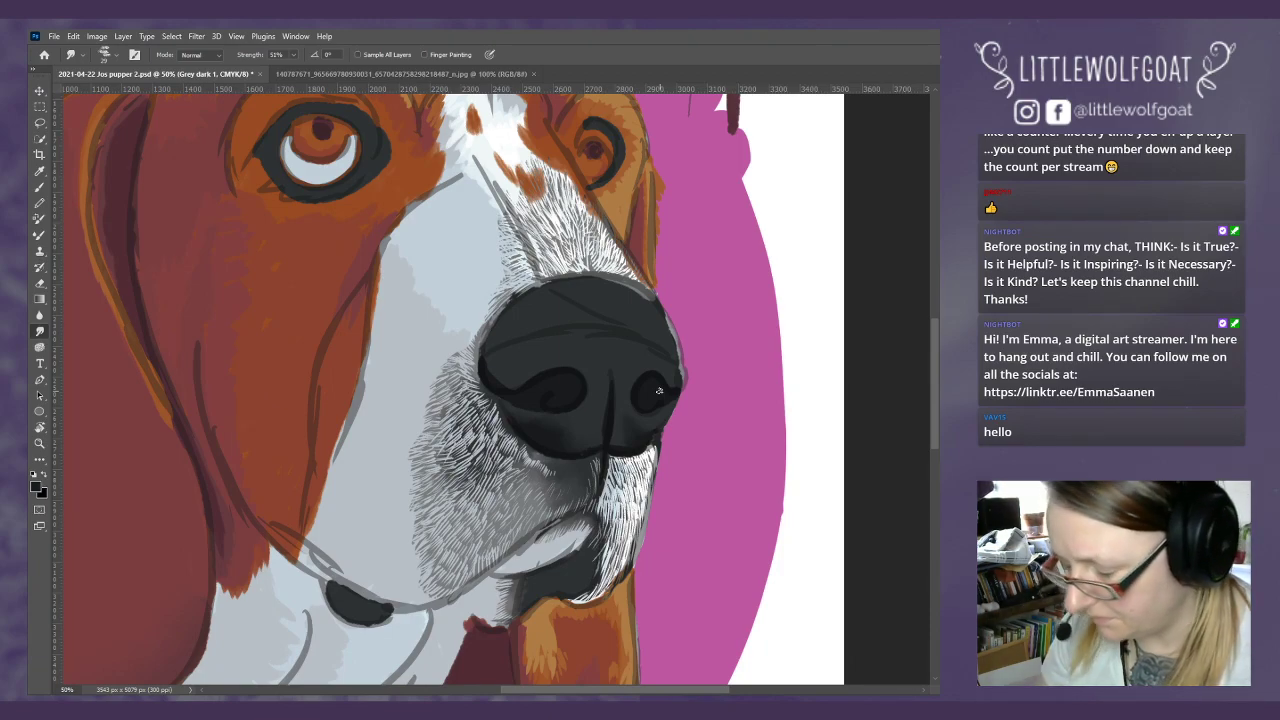
{"action": "left_click", "coordinate": [40, 188]}
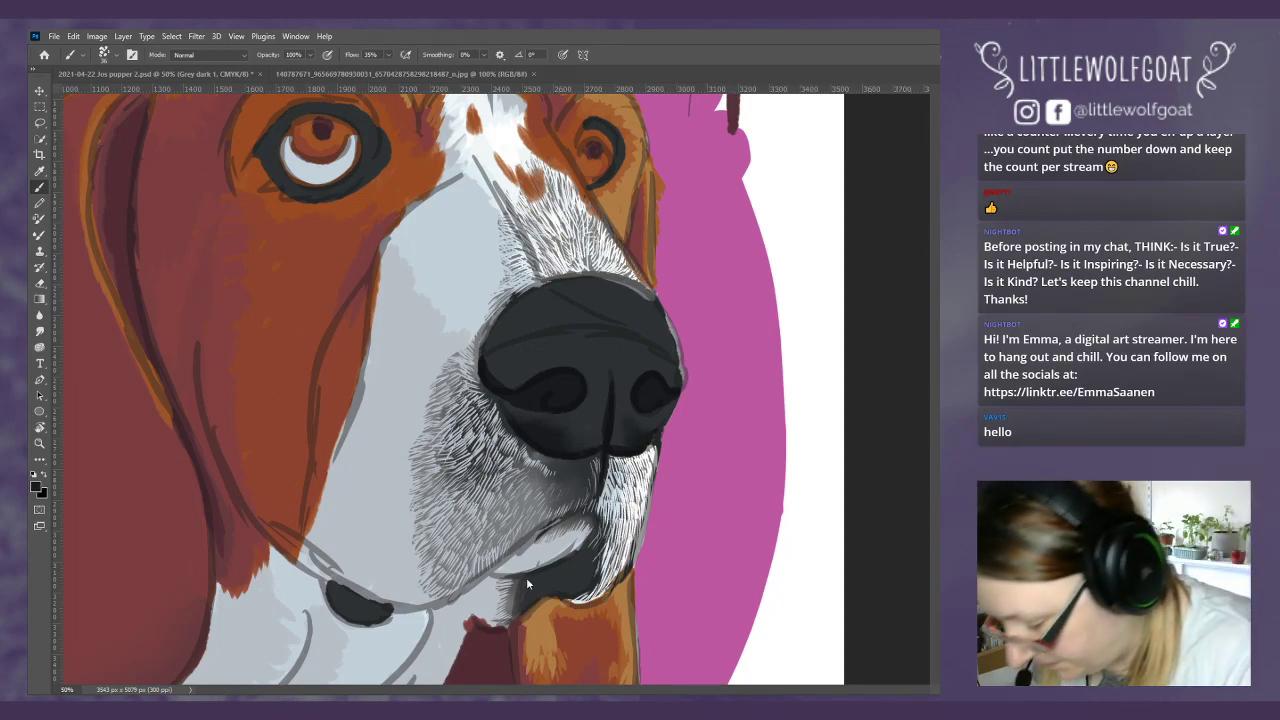
Step: Paint dark strokes along the chin shadow and fuller lower lip, then select the Smudge tool
{"action": "left_click", "coordinate": [524, 606]}
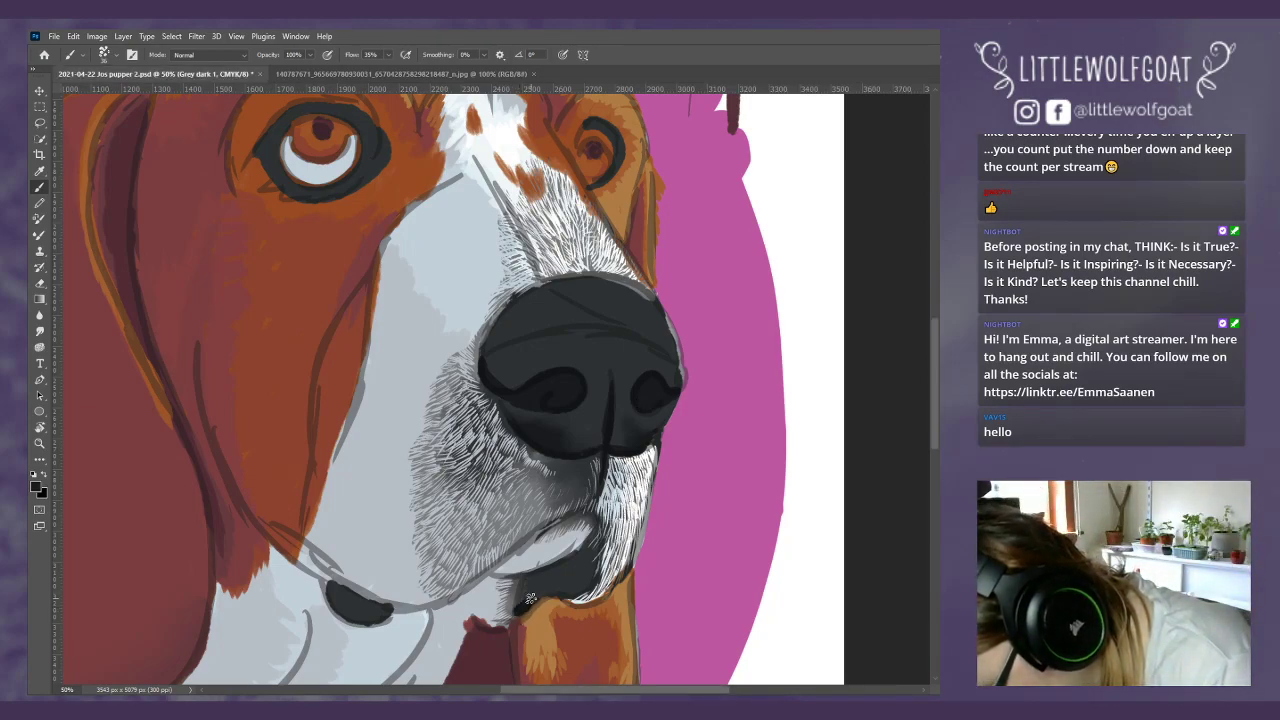
{"action": "mouse_move", "coordinate": [530, 598]}
{"action": "left_mouse_down"}
{"action": "mouse_move", "coordinate": [517, 611]}
{"action": "mouse_move", "coordinate": [583, 588]}
{"action": "mouse_move", "coordinate": [600, 537]}
{"action": "left_mouse_up"}
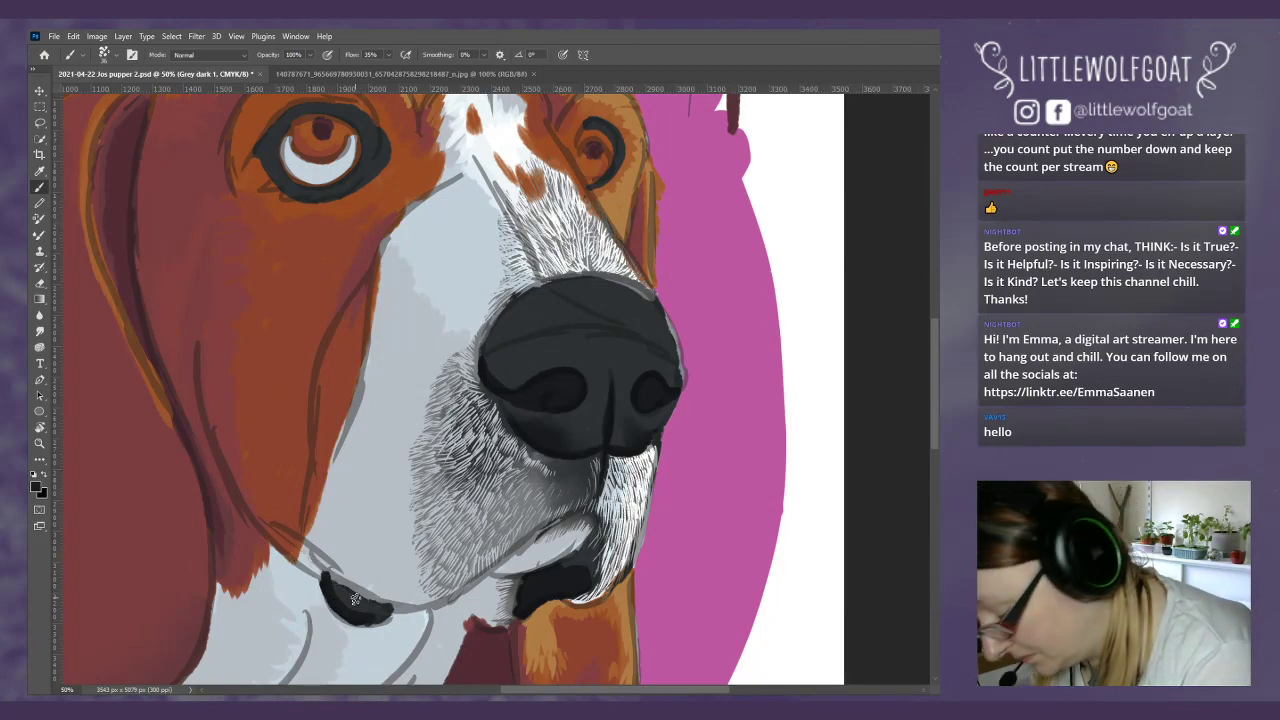
{"action": "mouse_move", "coordinate": [335, 590]}
{"action": "left_mouse_down"}
{"action": "mouse_move", "coordinate": [379, 614]}
{"action": "mouse_move", "coordinate": [329, 596]}
{"action": "mouse_move", "coordinate": [346, 618]}
{"action": "mouse_move", "coordinate": [392, 606]}
{"action": "left_mouse_up"}
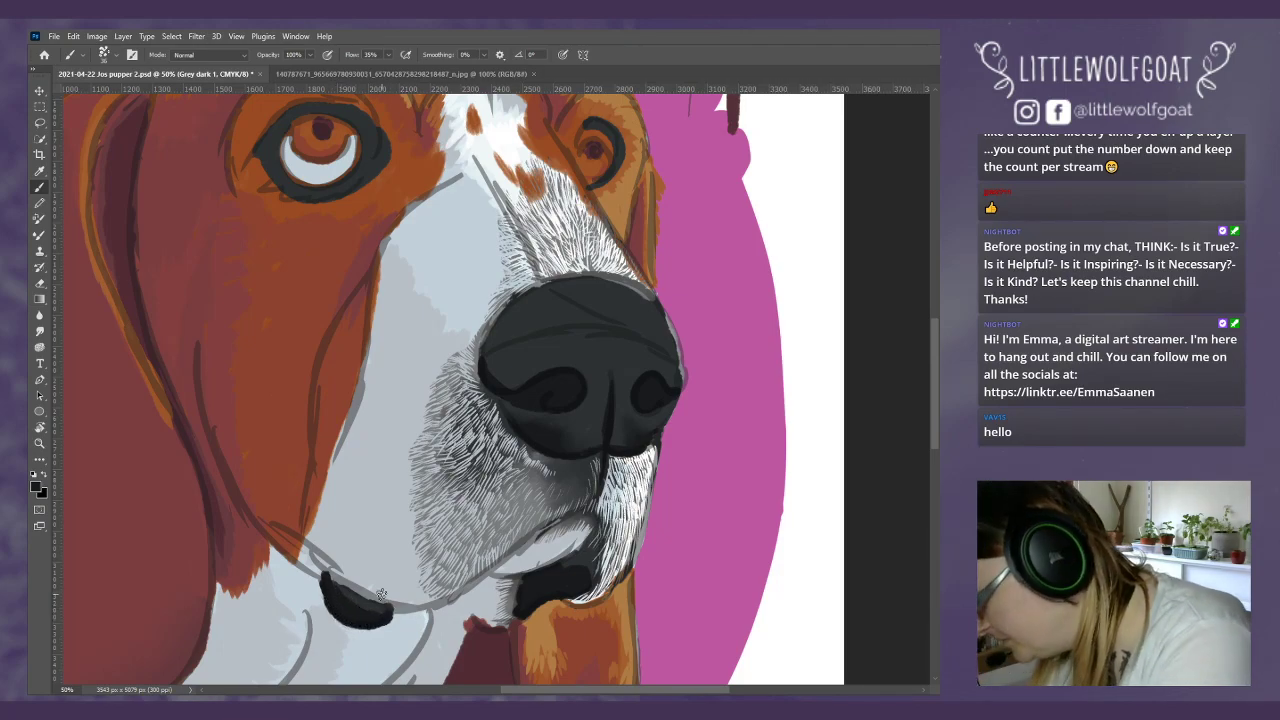
{"action": "left_click", "coordinate": [40, 331]}
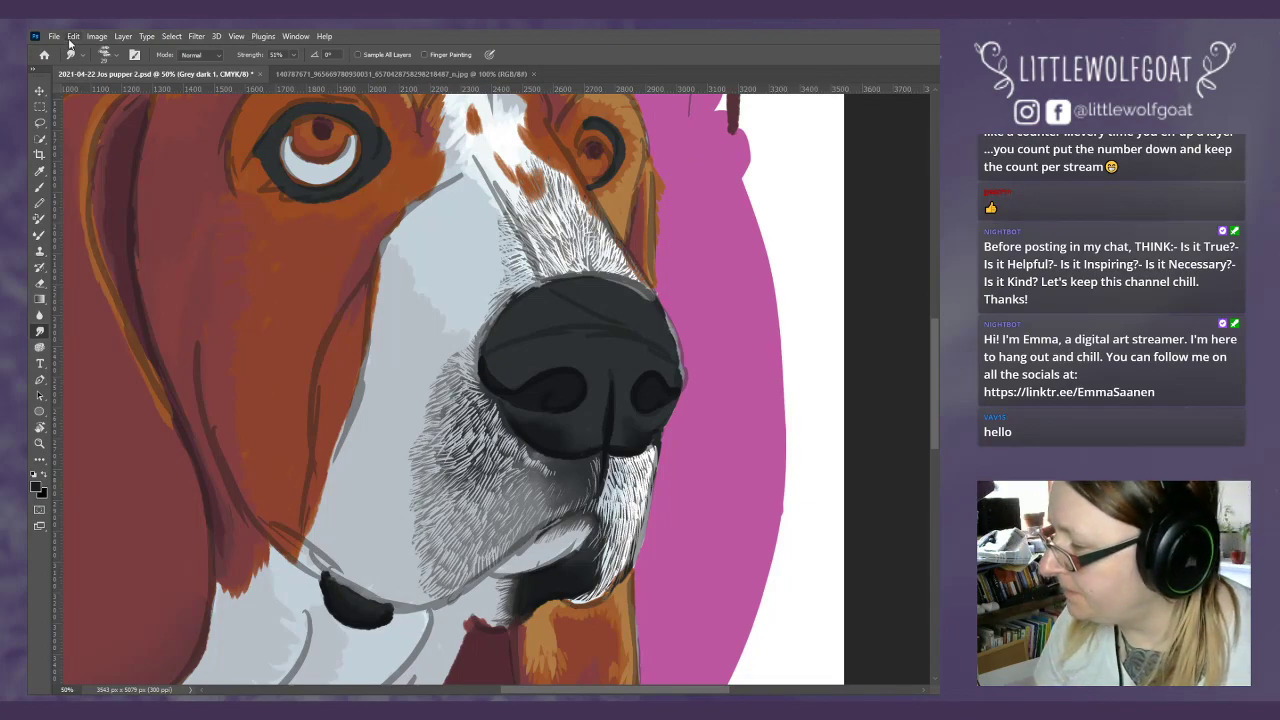
Step: Create a new layer named 'Grey light 1', then make the Colours layer active again
{"action": "left_click", "coordinate": [125, 37]}
{"action": "mouse_move", "coordinate": [142, 50]}
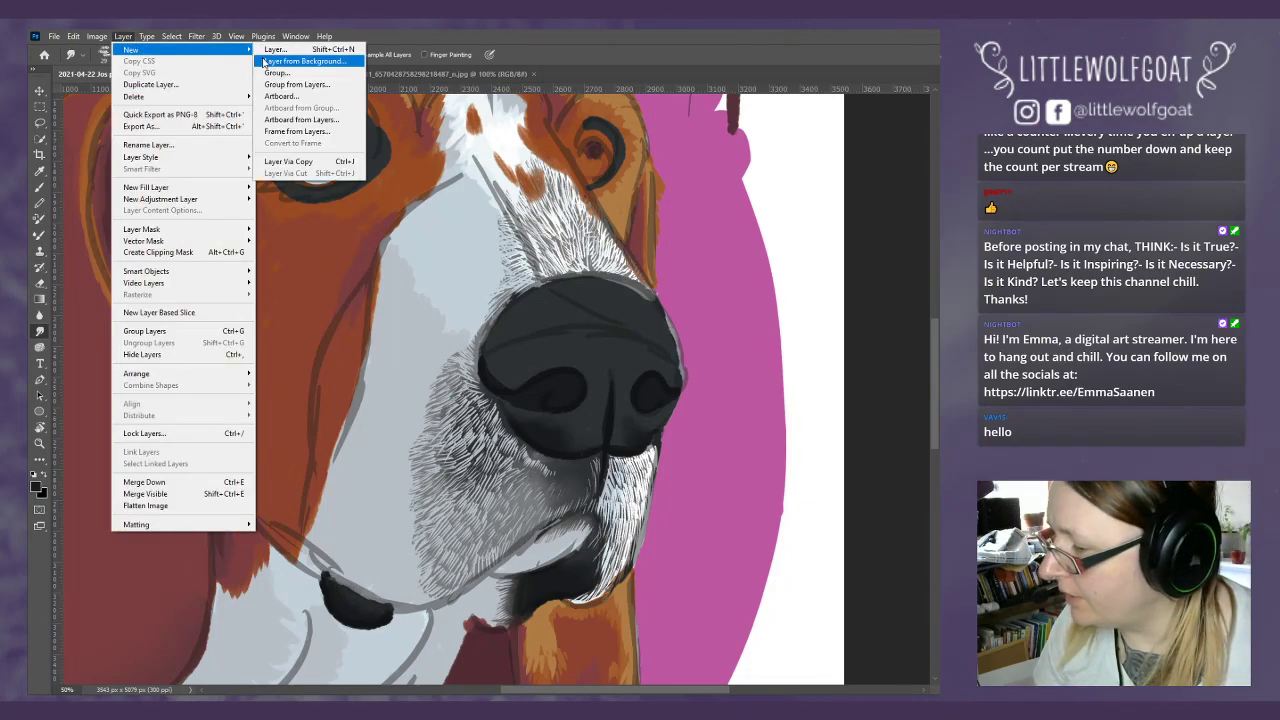
{"action": "left_click", "coordinate": [272, 50]}
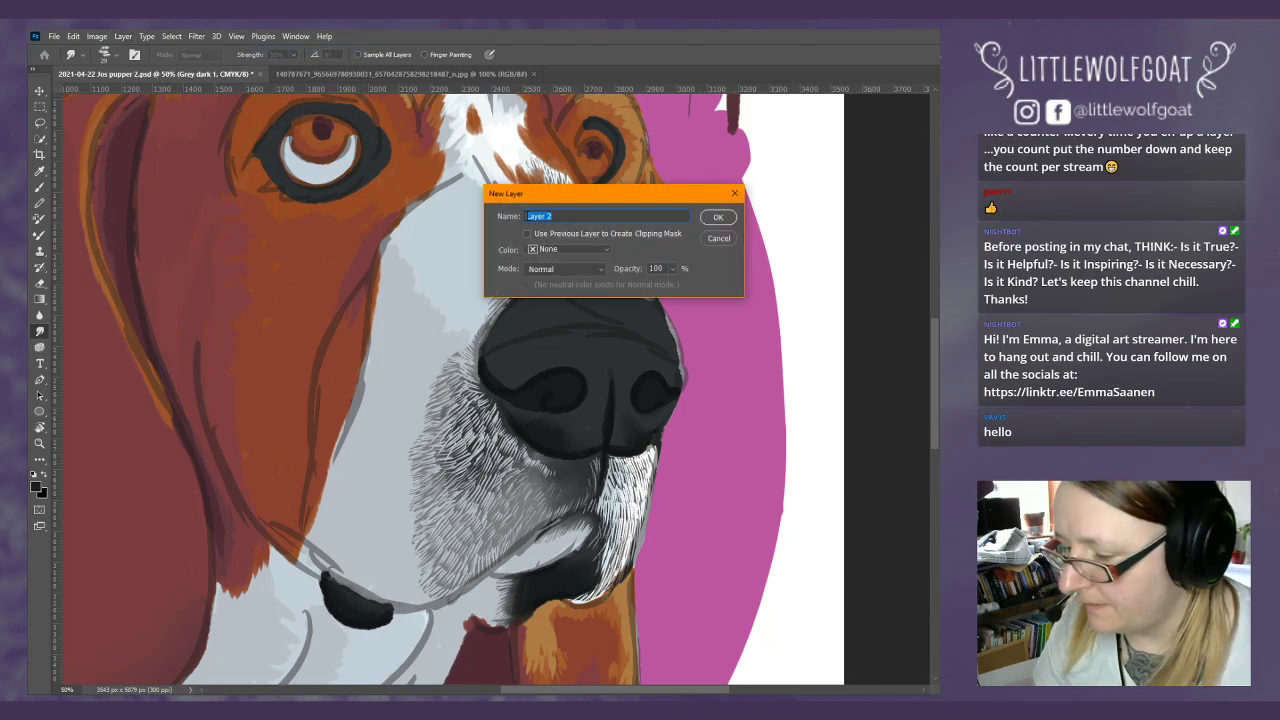
{"action": "type", "text": "Grey light 1"}
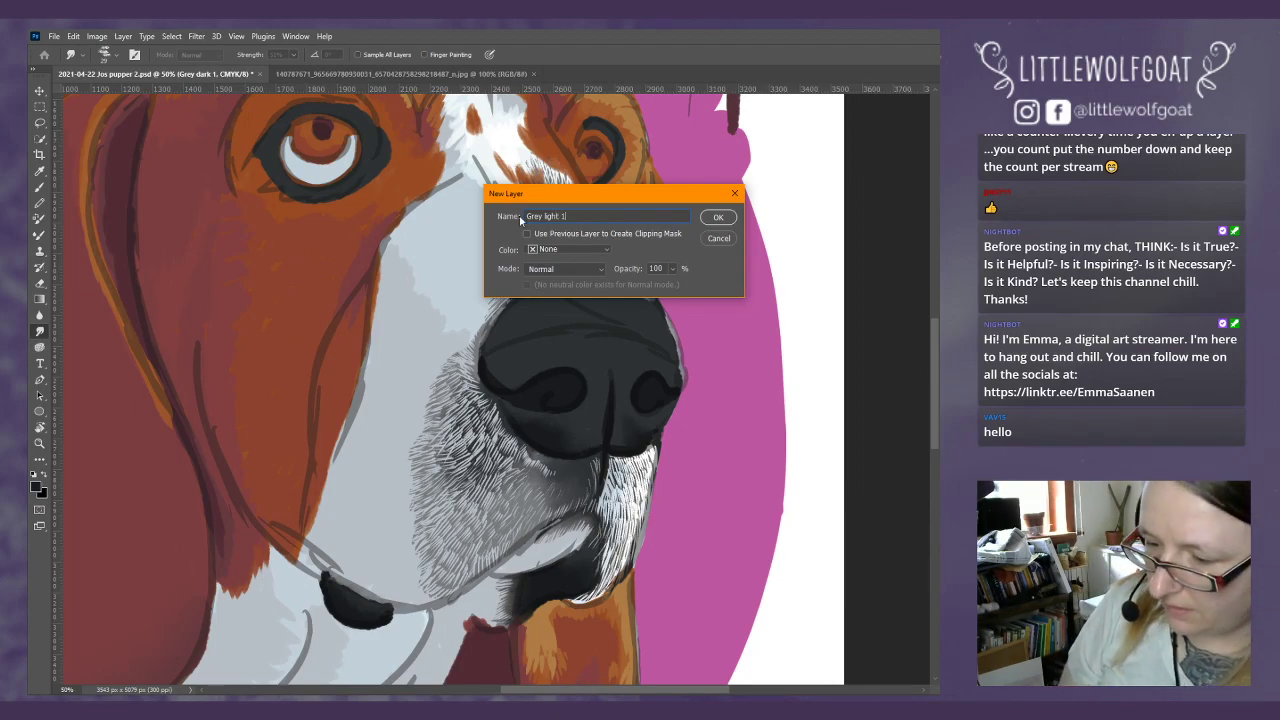
{"action": "key", "text": "Return"}
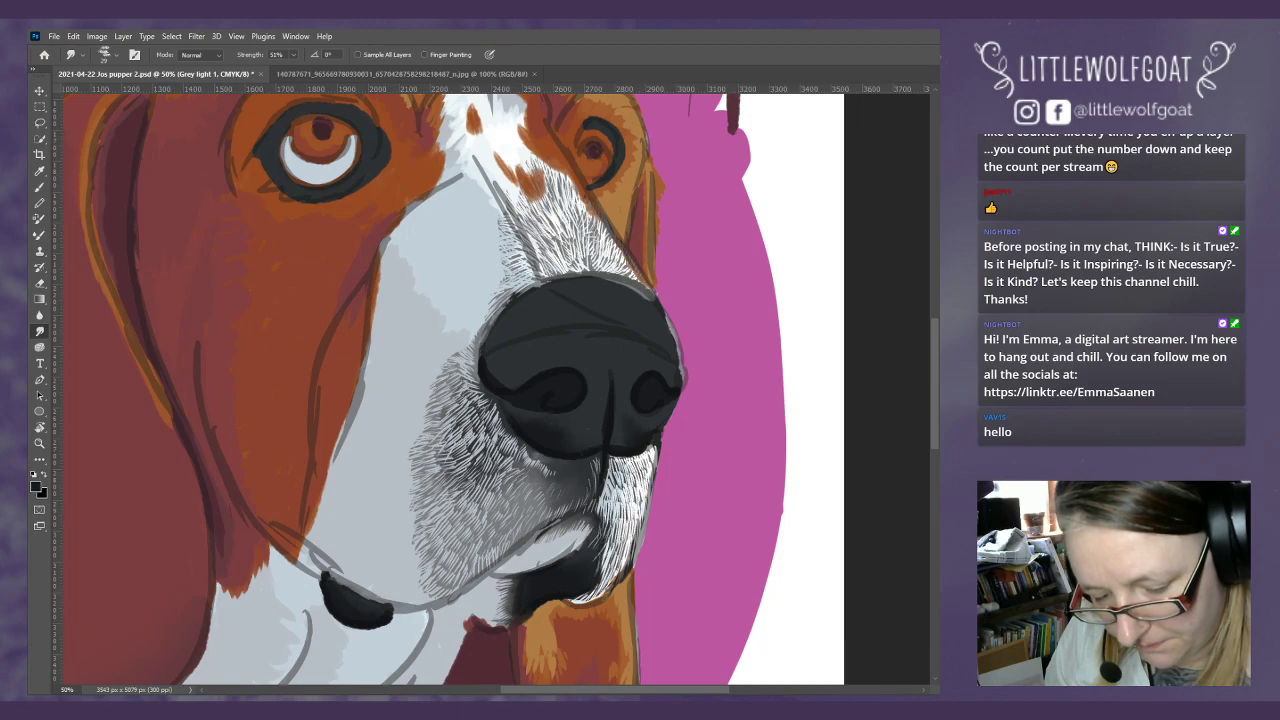
{"action": "key", "text": "alt+bracketleft"}
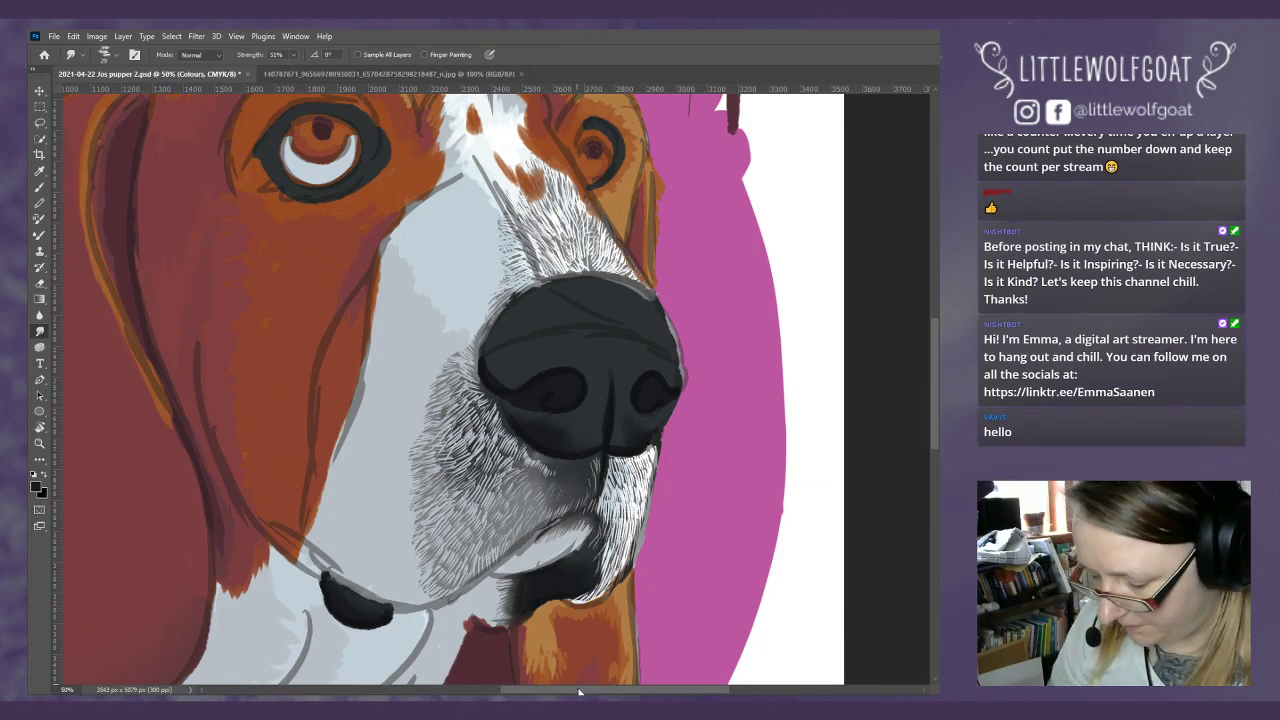
Step: Pan to the test swatches and eyedrop the grey of the swatch circle
{"action": "left_click_drag", "start_coordinate": [579, 691], "coordinate": [476, 620]}
{"action": "scroll", "coordinate": [557, 534], "scroll_direction": "down", "scroll_amount": 8}
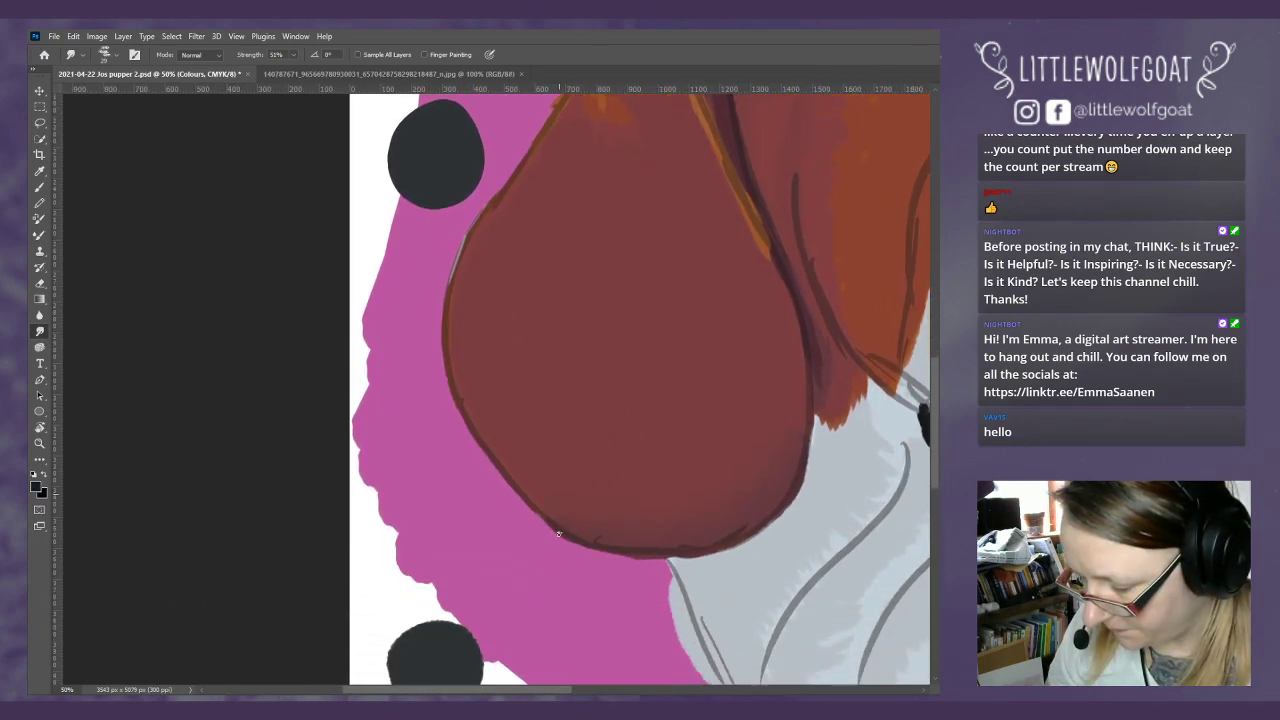
{"action": "scroll", "coordinate": [558, 533], "scroll_direction": "down", "scroll_amount": 3}
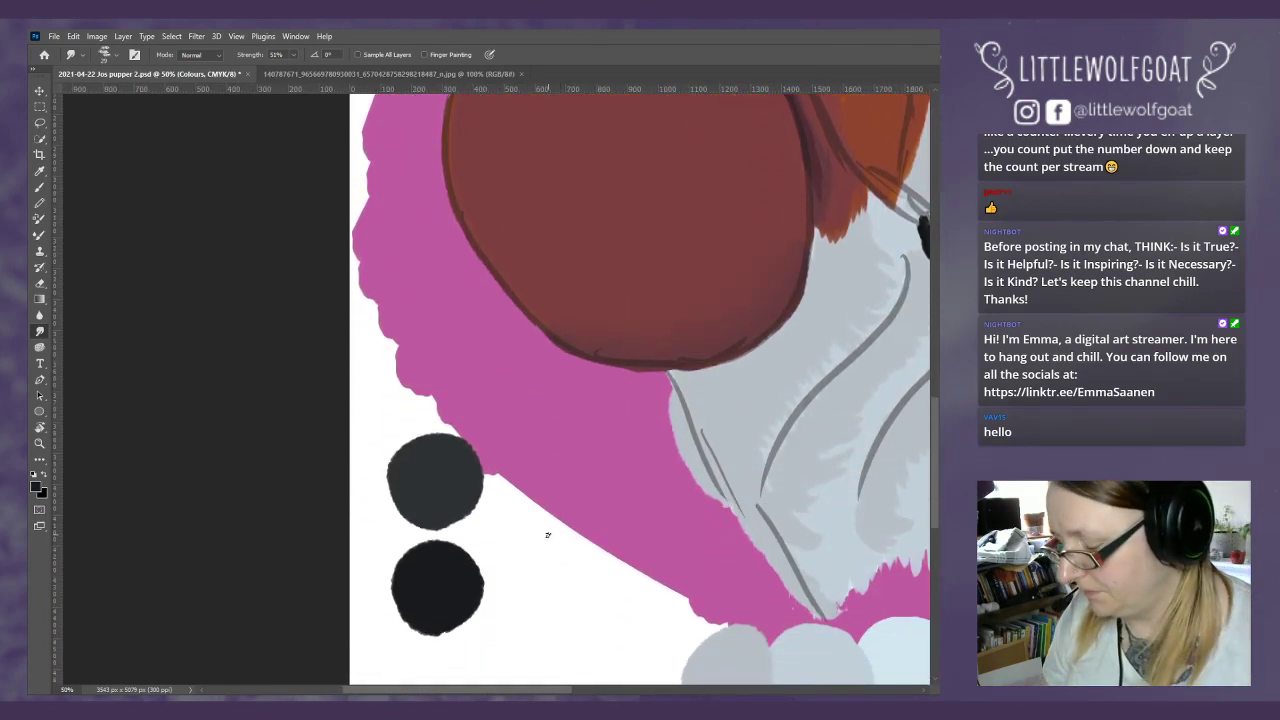
{"action": "left_click", "coordinate": [40, 188]}
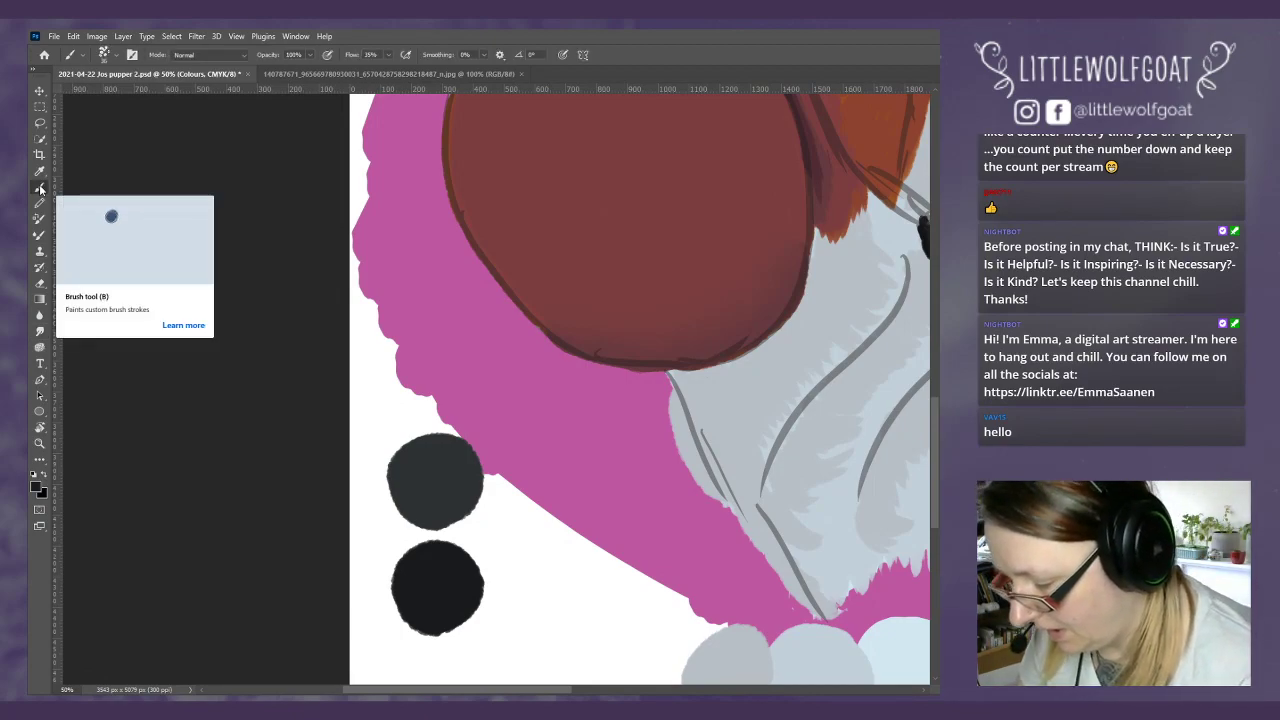
{"action": "left_click", "coordinate": [40, 170]}
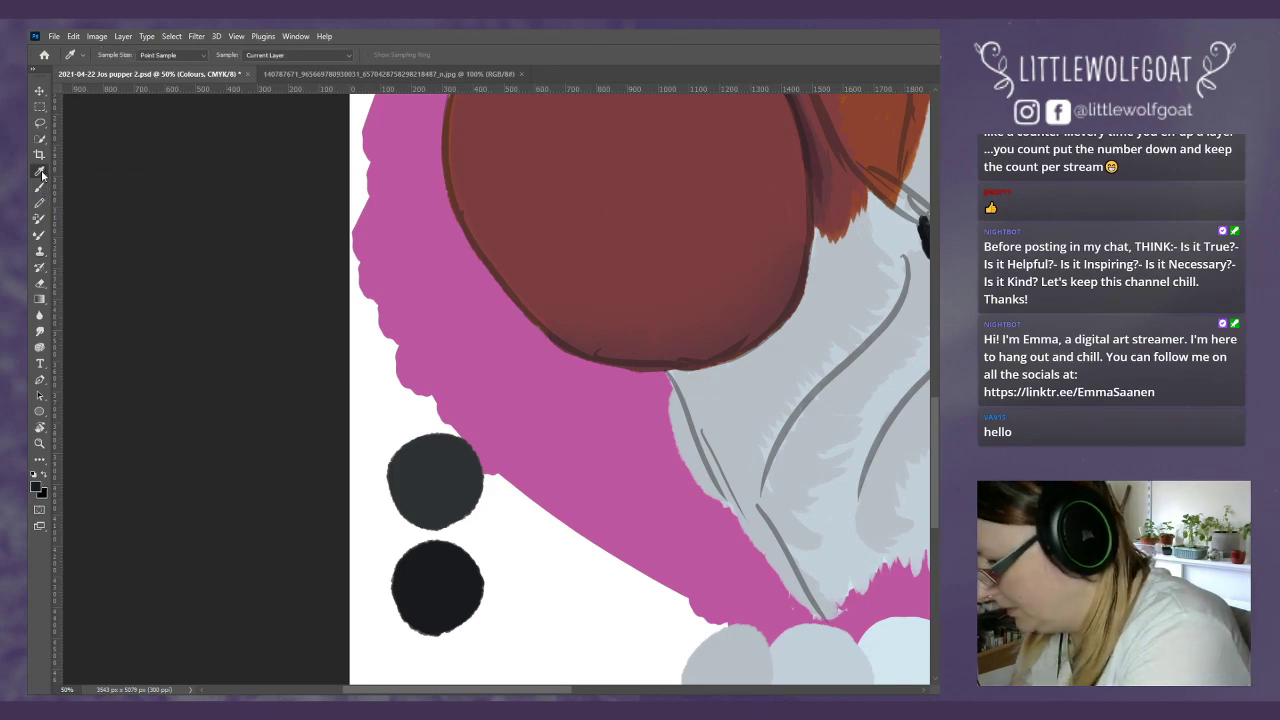
{"action": "left_click", "coordinate": [441, 460]}
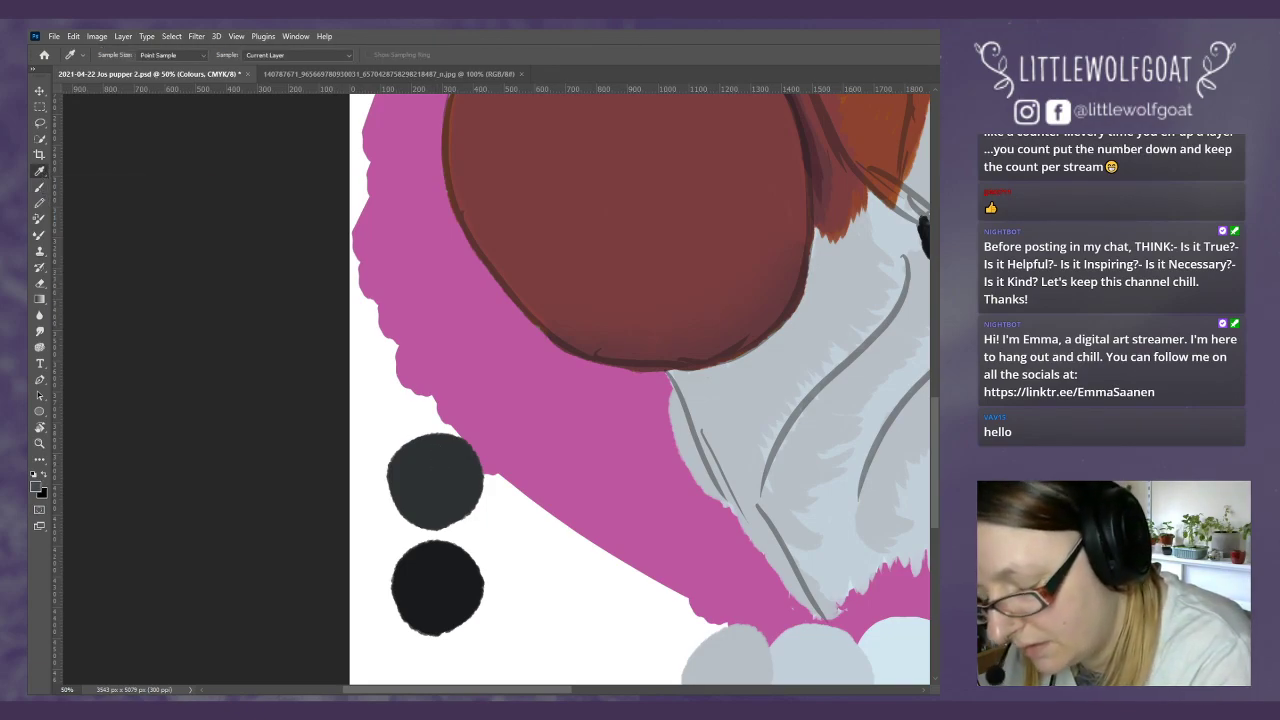
{"action": "left_click", "coordinate": [39, 189]}
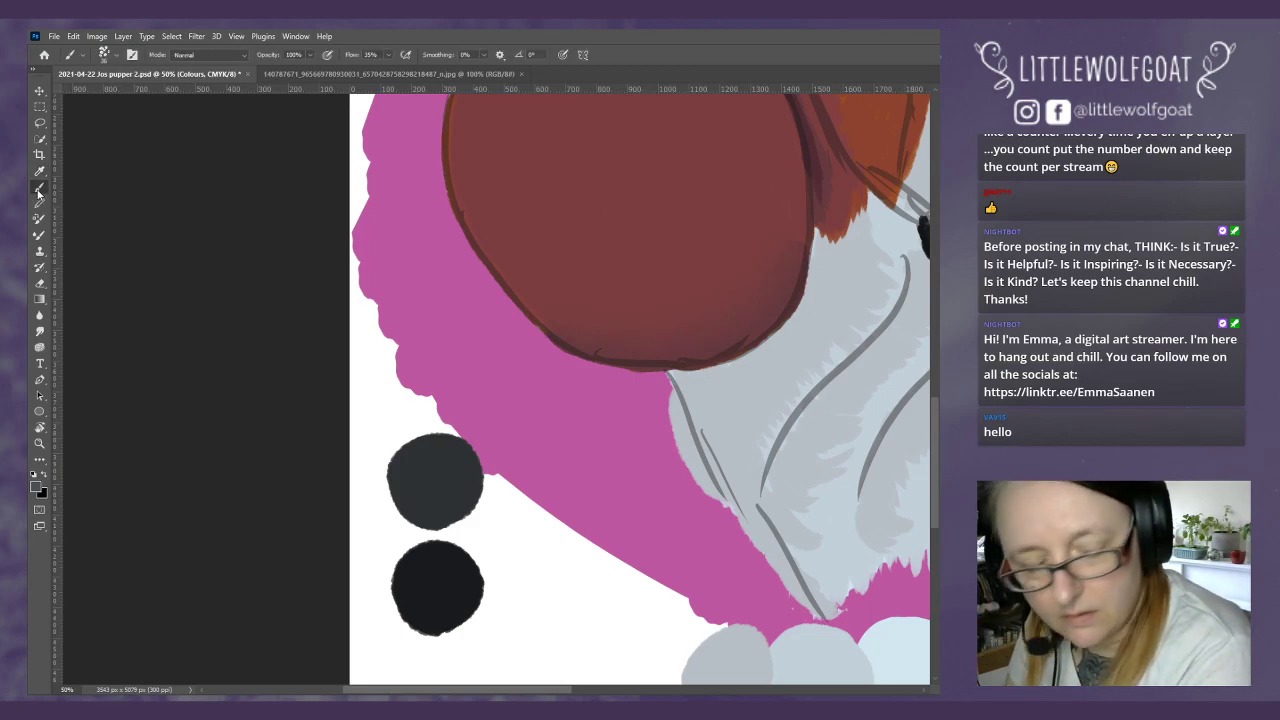
Step: Paint a lighter grey swatch dab above the dark ones and undo the stray stroke
{"action": "mouse_move", "coordinate": [416, 360]}
{"action": "left_mouse_down"}
{"action": "mouse_move", "coordinate": [423, 403]}
{"action": "mouse_move", "coordinate": [424, 358]}
{"action": "mouse_move", "coordinate": [429, 399]}
{"action": "mouse_move", "coordinate": [404, 380]}
{"action": "mouse_move", "coordinate": [416, 375]}
{"action": "mouse_move", "coordinate": [428, 389]}
{"action": "mouse_move", "coordinate": [398, 374]}
{"action": "mouse_move", "coordinate": [433, 359]}
{"action": "mouse_move", "coordinate": [419, 401]}
{"action": "mouse_move", "coordinate": [394, 381]}
{"action": "mouse_move", "coordinate": [423, 365]}
{"action": "mouse_move", "coordinate": [434, 397]}
{"action": "mouse_move", "coordinate": [423, 412]}
{"action": "mouse_move", "coordinate": [399, 391]}
{"action": "mouse_move", "coordinate": [425, 381]}
{"action": "mouse_move", "coordinate": [446, 400]}
{"action": "mouse_move", "coordinate": [452, 354]}
{"action": "left_mouse_up"}
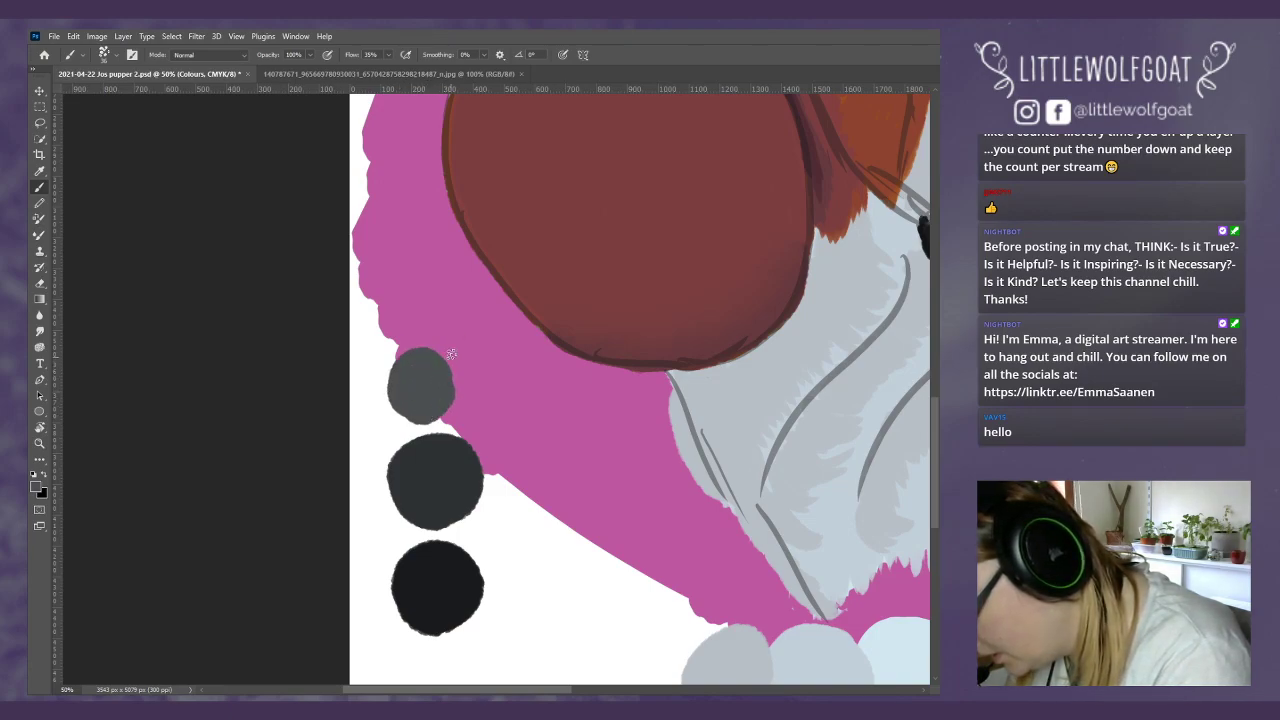
{"action": "left_click_drag", "start_coordinate": [434, 468], "coordinate": [462, 425]}
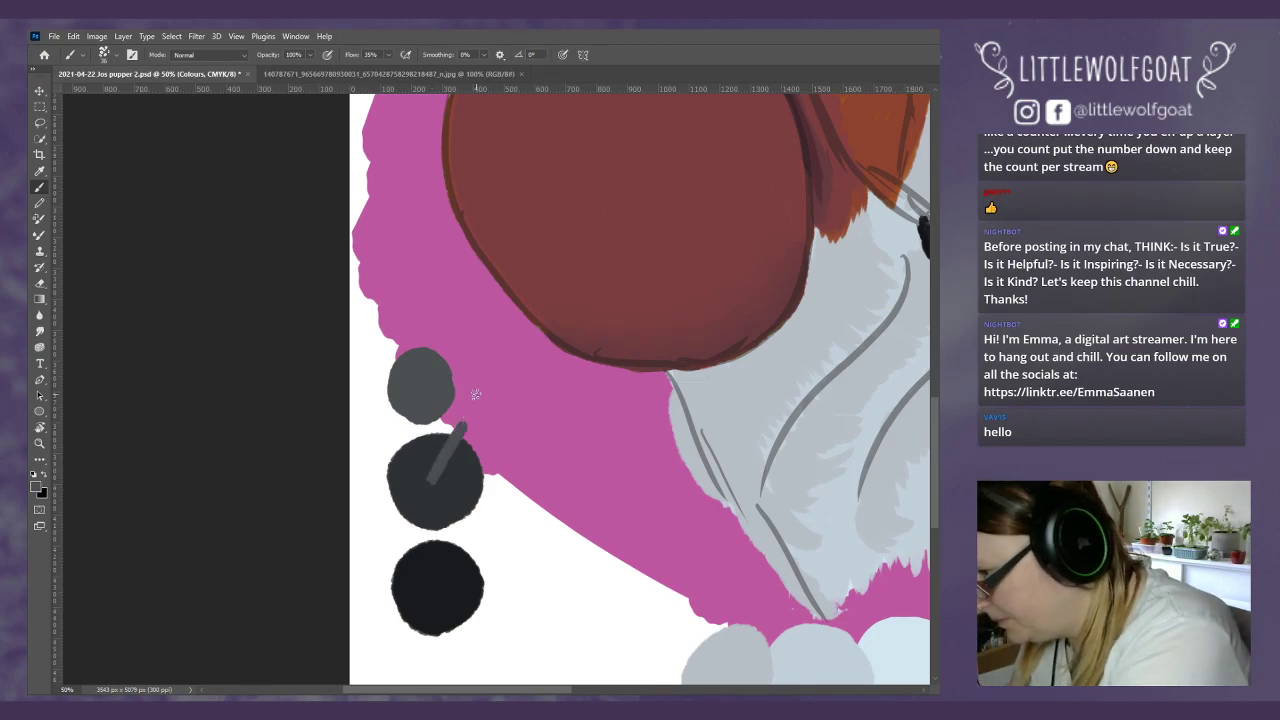
{"action": "left_click", "coordinate": [73, 36]}
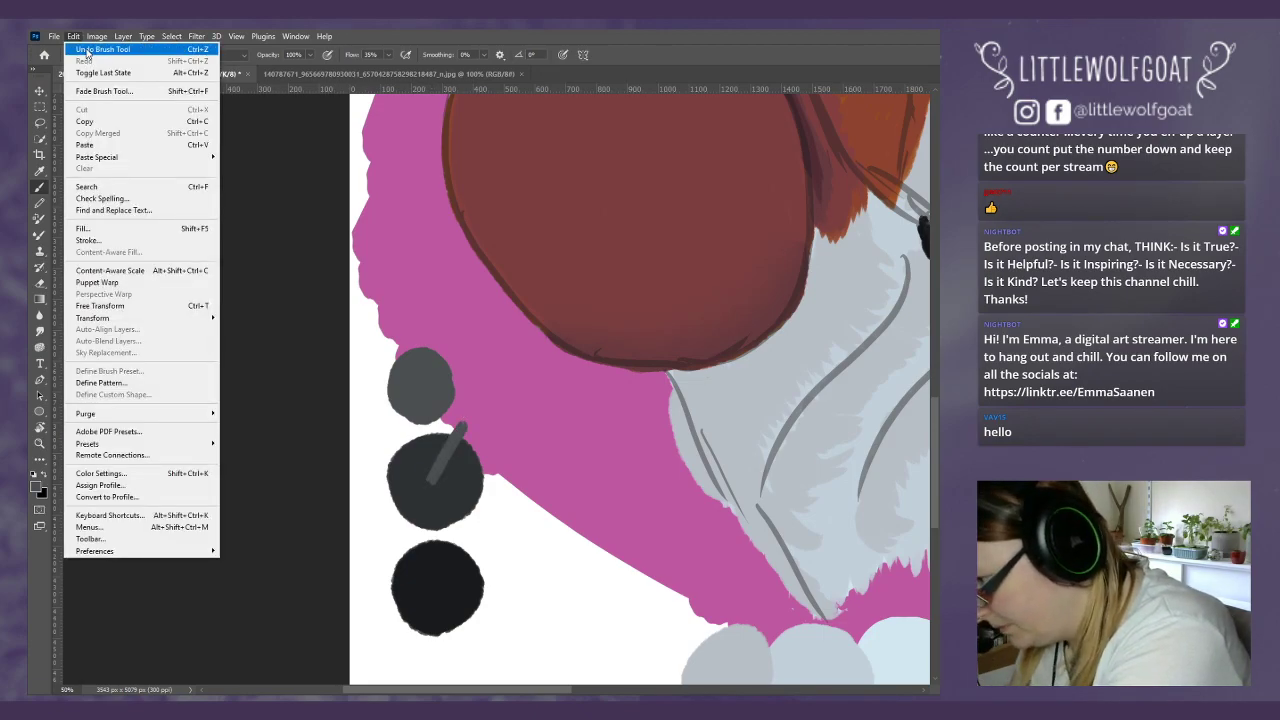
{"action": "left_click", "coordinate": [88, 50]}
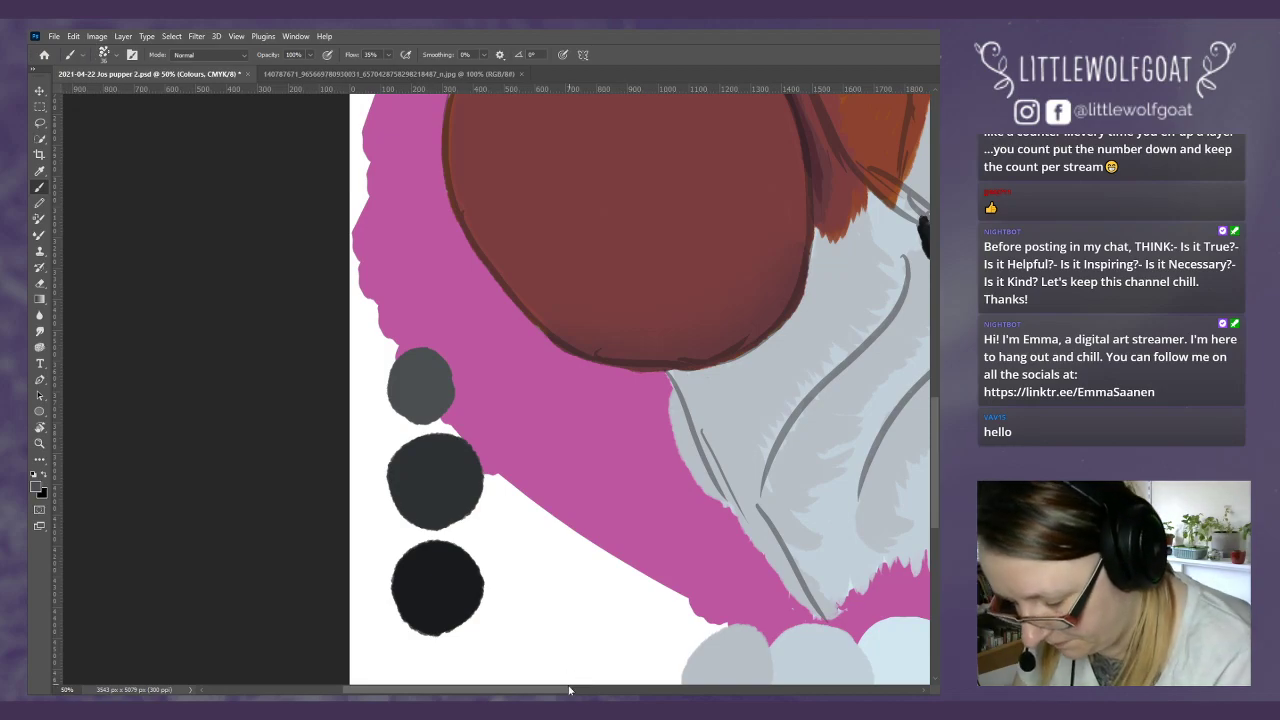
{"action": "left_click_drag", "start_coordinate": [566, 689], "coordinate": [722, 680]}
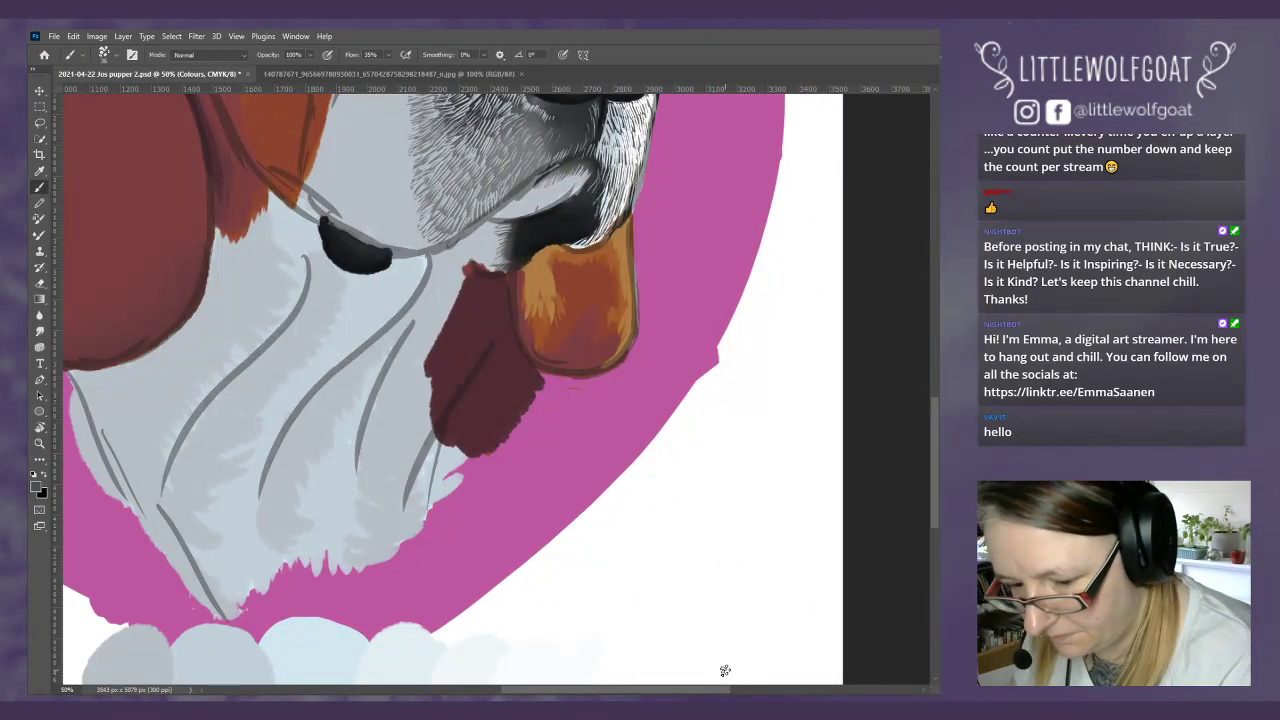
Step: On Grey light 1, brush light highlights along the nose's top edge, then select Smudge
{"action": "left_click_drag", "start_coordinate": [932, 413], "coordinate": [935, 303]}
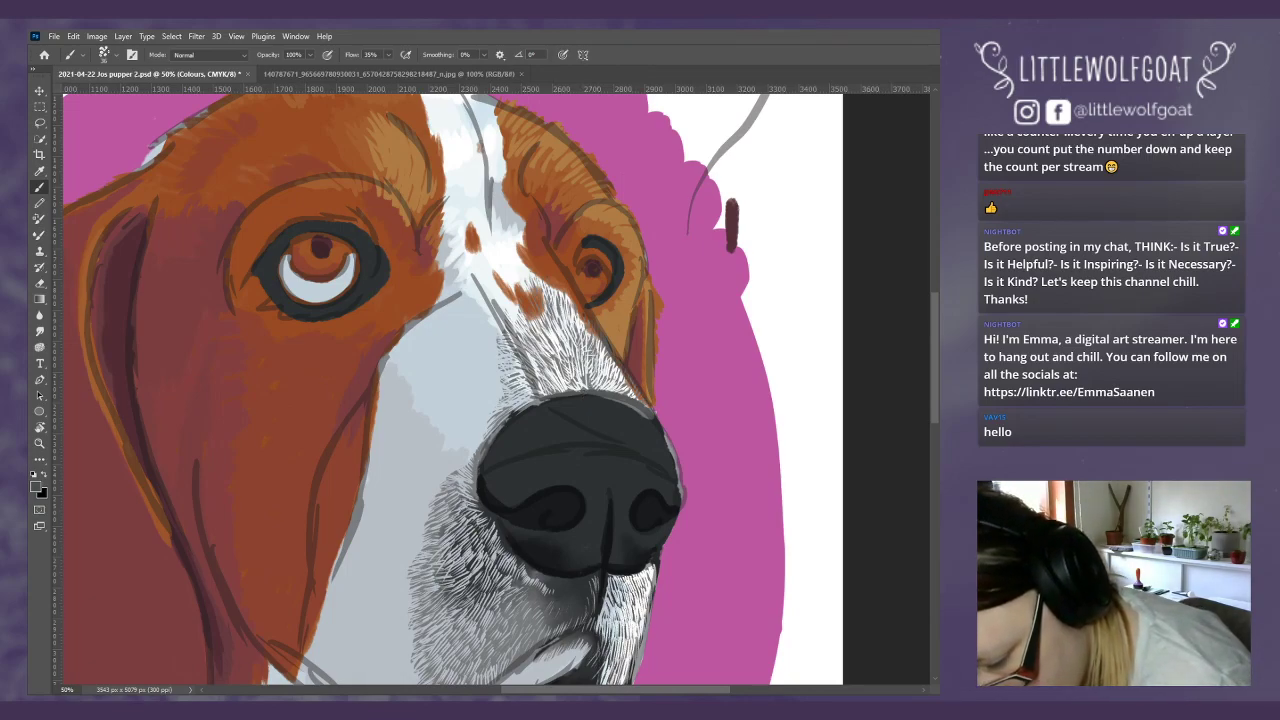
{"action": "left_click", "coordinate": [577, 409], "text": "ctrl"}
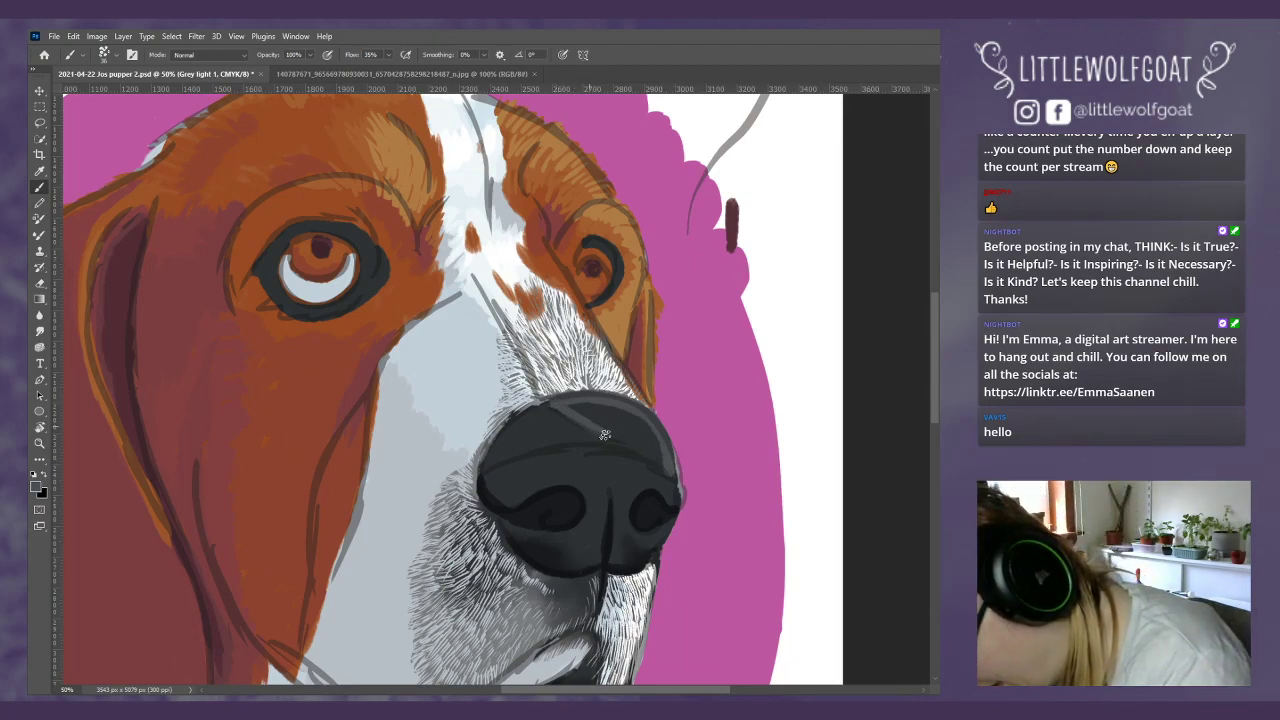
{"action": "left_click_drag", "start_coordinate": [605, 435], "coordinate": [670, 472]}
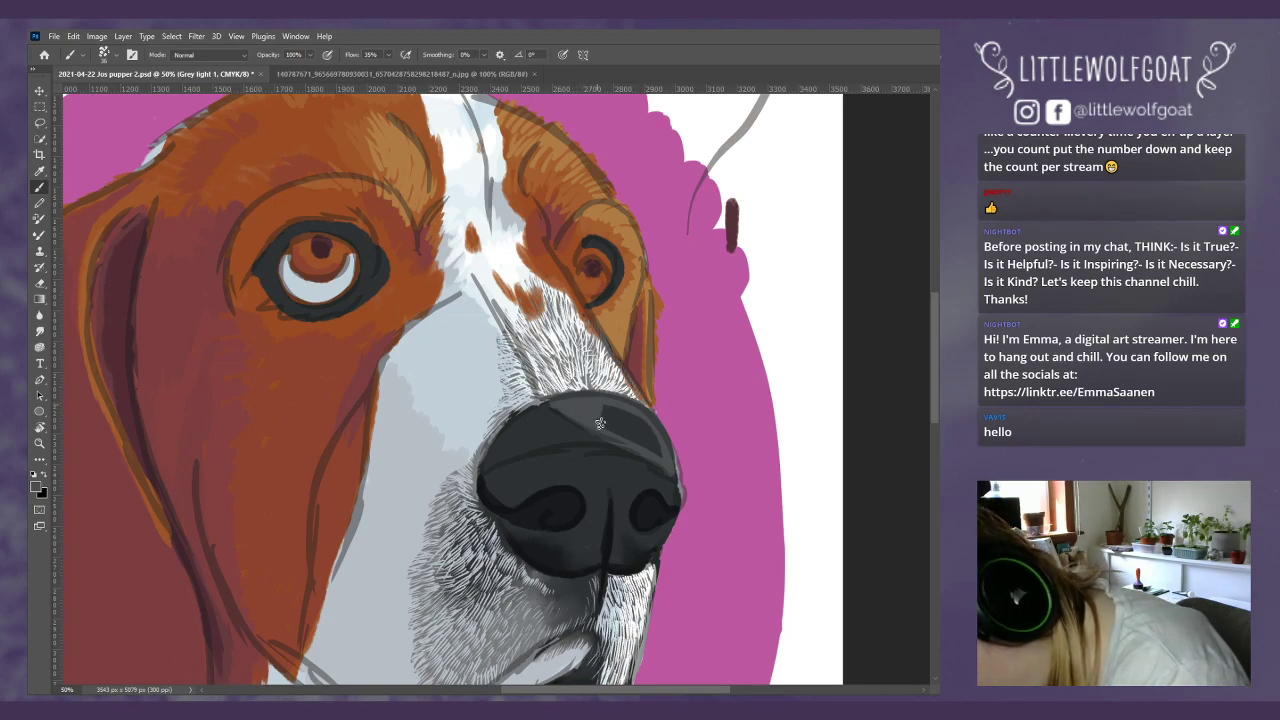
{"action": "left_click_drag", "start_coordinate": [600, 423], "coordinate": [655, 451]}
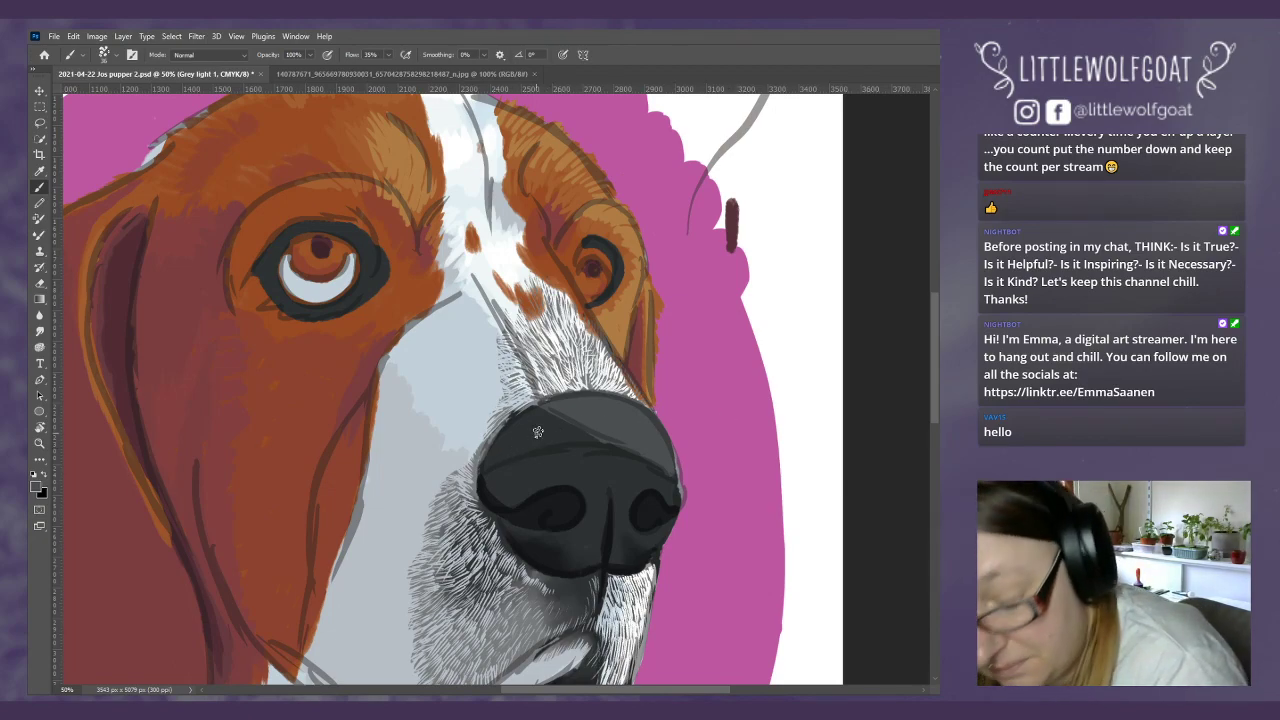
{"action": "mouse_move", "coordinate": [500, 457]}
{"action": "left_mouse_down"}
{"action": "mouse_move", "coordinate": [603, 437]}
{"action": "mouse_move", "coordinate": [545, 434]}
{"action": "mouse_move", "coordinate": [575, 420]}
{"action": "mouse_move", "coordinate": [509, 440]}
{"action": "left_mouse_up"}
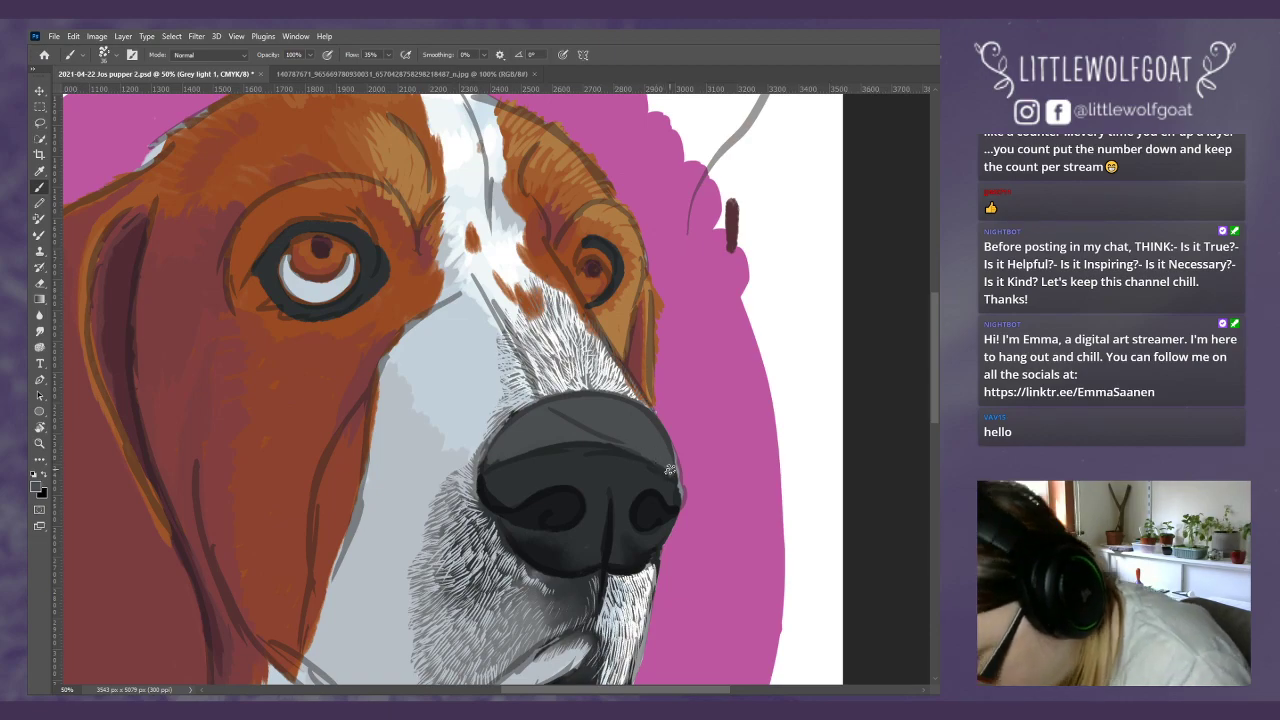
{"action": "left_click", "coordinate": [40, 331]}
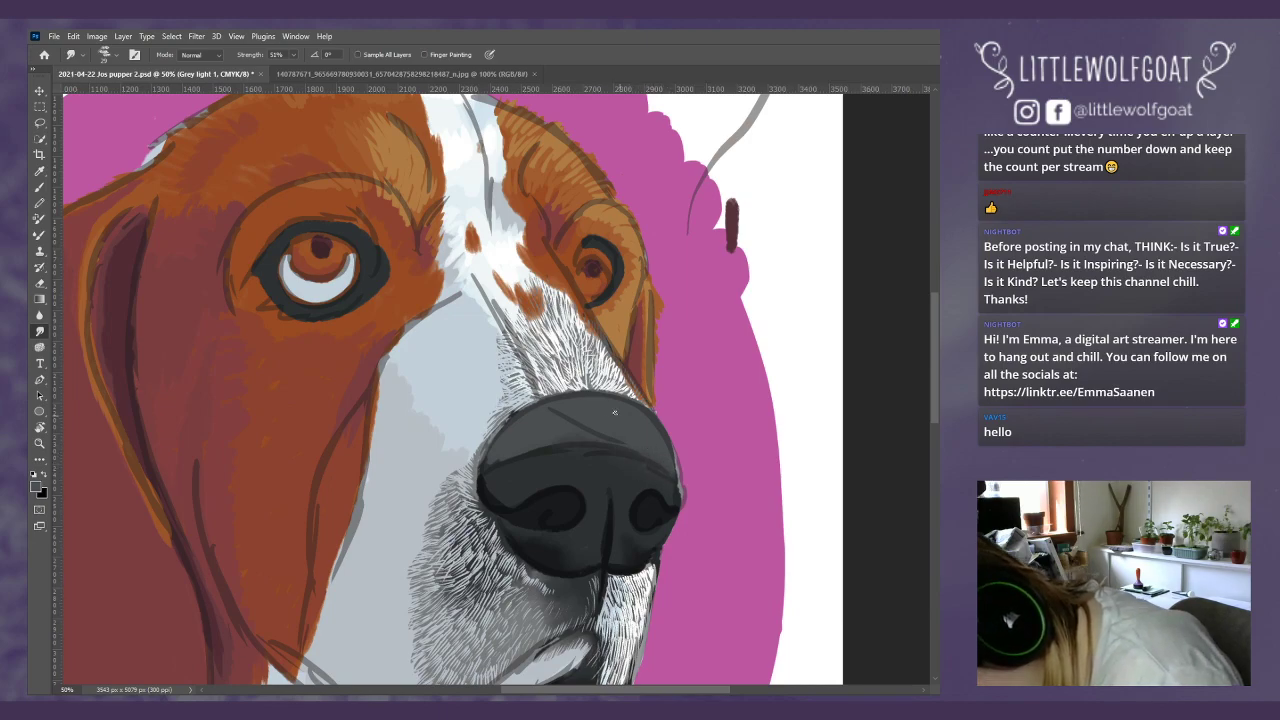
Step: Dismiss the canvas right-click menus and open the Layer menu to add a layer
{"action": "right_click", "coordinate": [497, 457]}
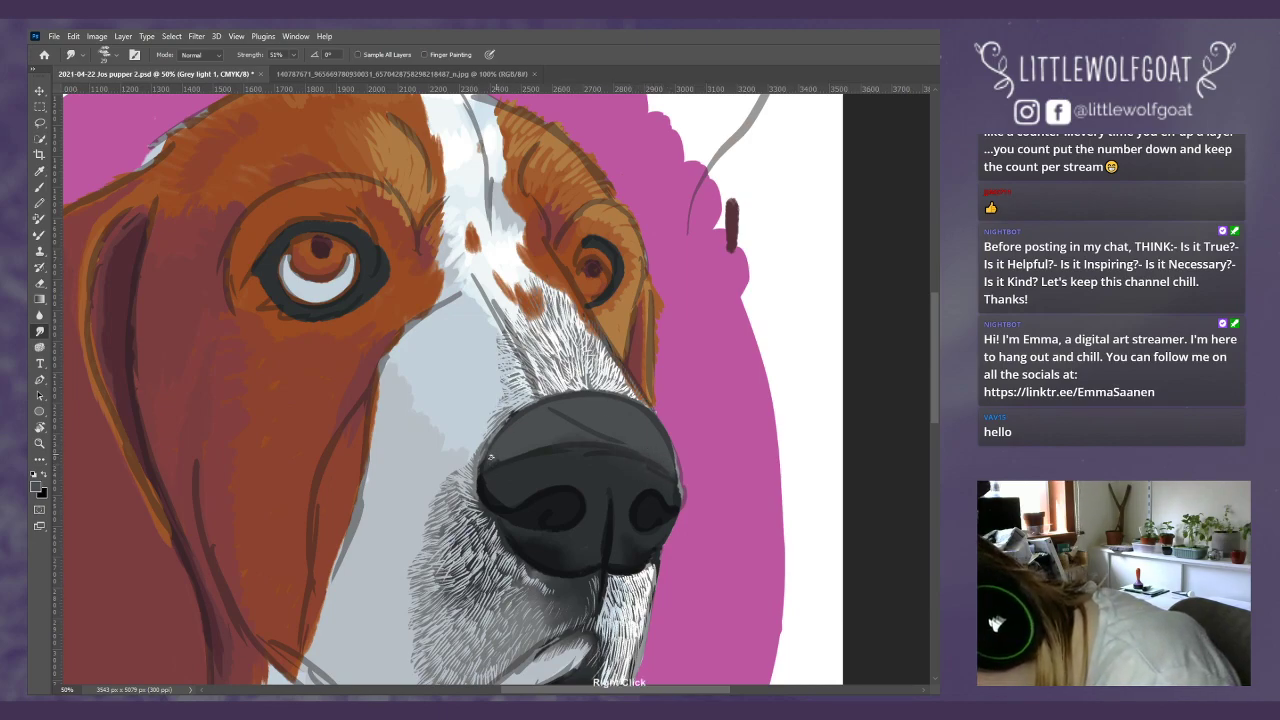
{"action": "right_click", "coordinate": [542, 468]}
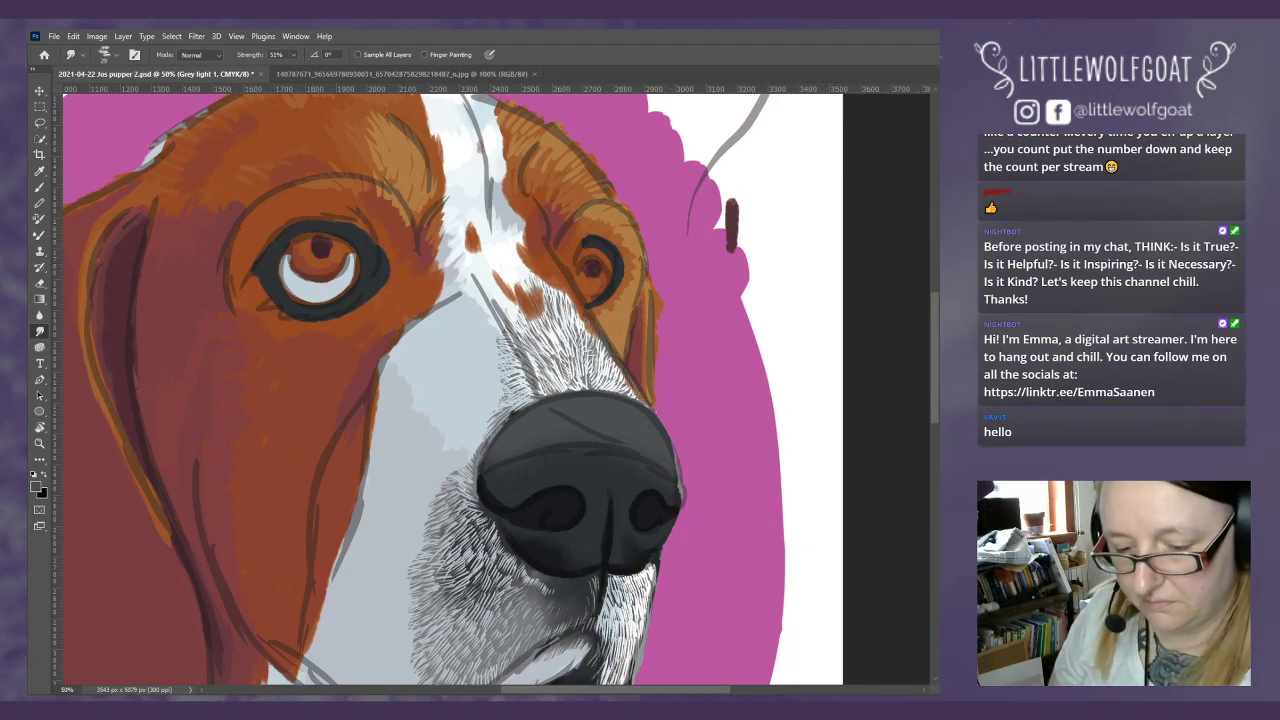
{"action": "right_click", "coordinate": [876, 186]}
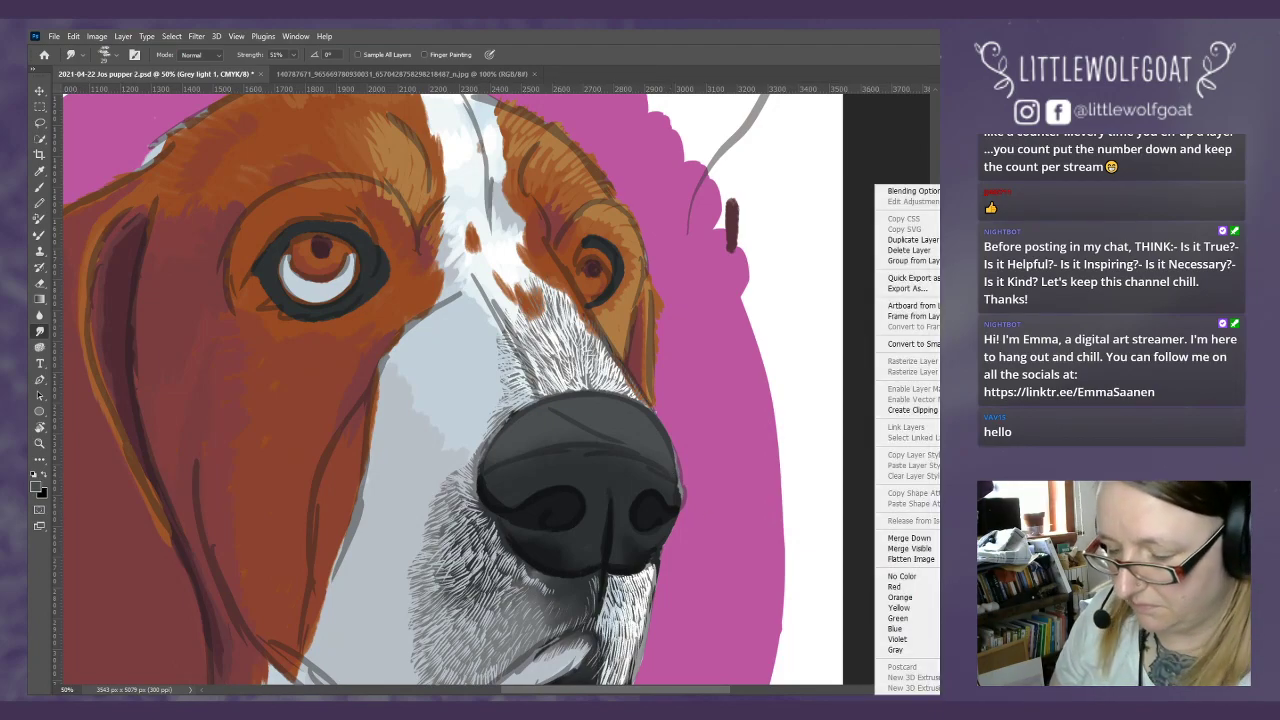
{"action": "key", "text": "Escape"}
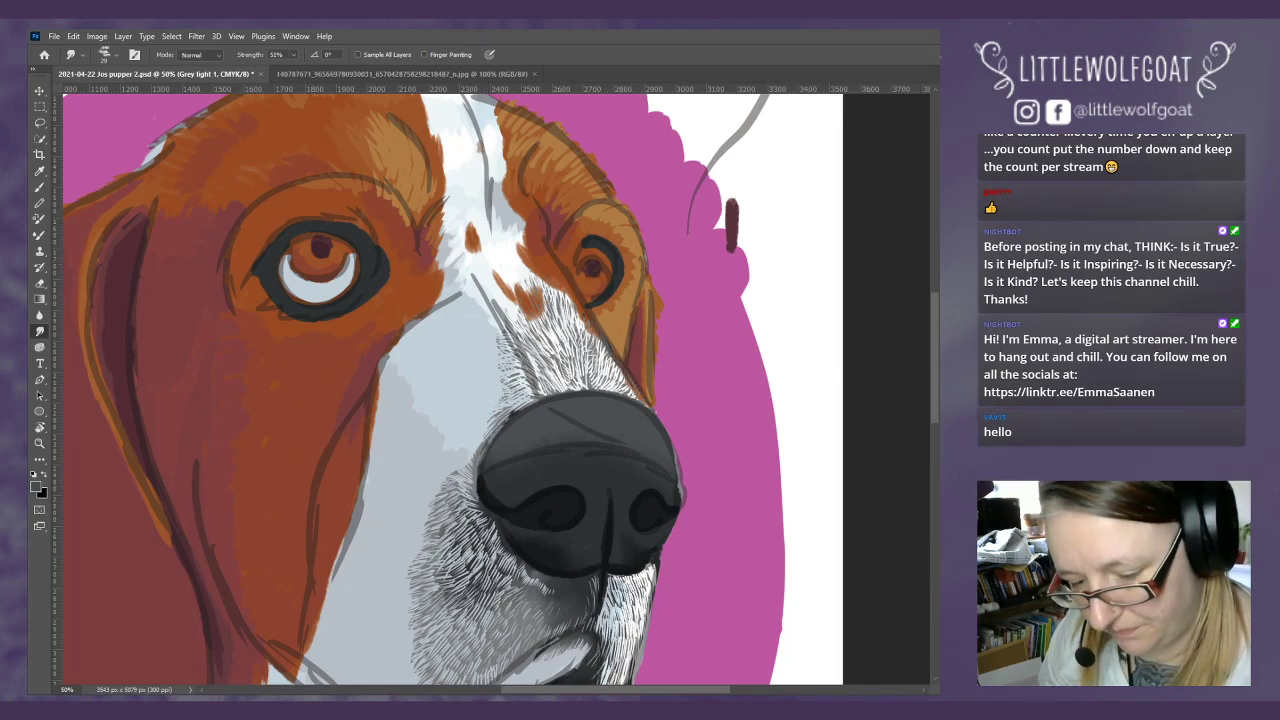
{"action": "right_click", "coordinate": [875, 185]}
{"action": "key", "text": "Escape"}
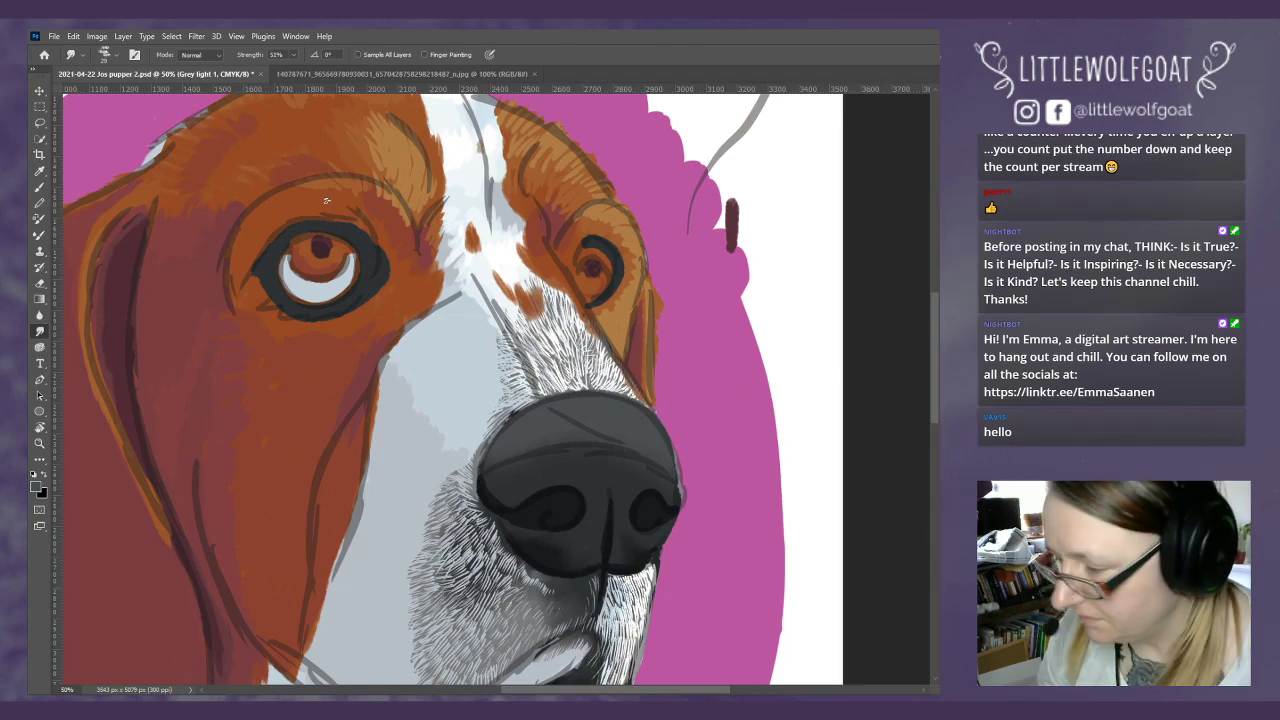
{"action": "left_click", "coordinate": [123, 36]}
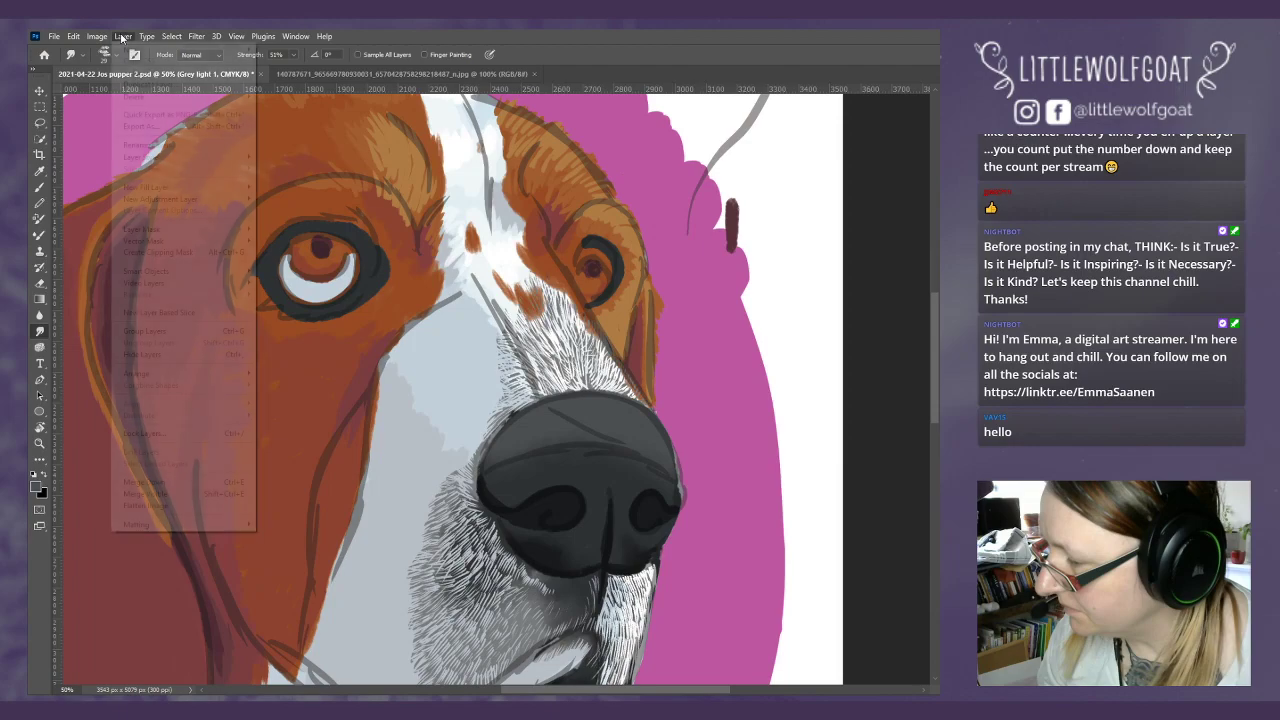
Step: Create a new layer named 'Grey light 2' via Layer > New > Layer
{"action": "mouse_move", "coordinate": [136, 50]}
{"action": "left_click", "coordinate": [288, 50]}
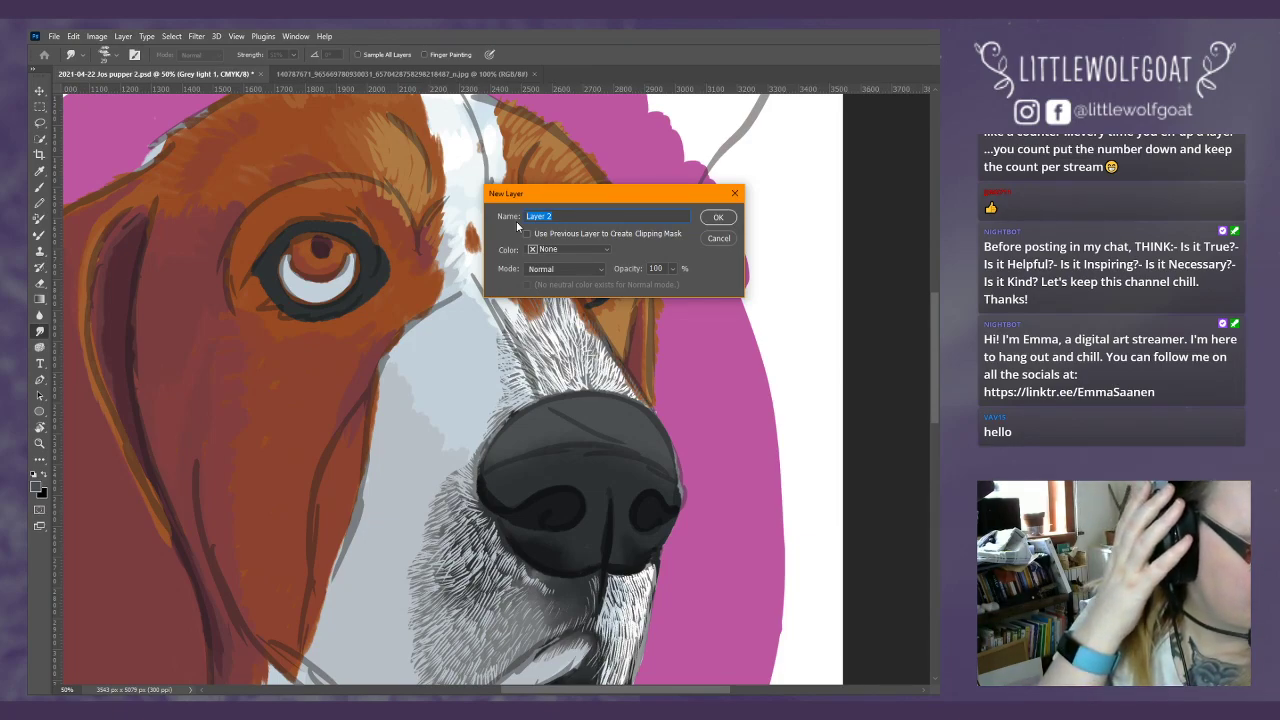
{"action": "type", "text": "Grey light"}
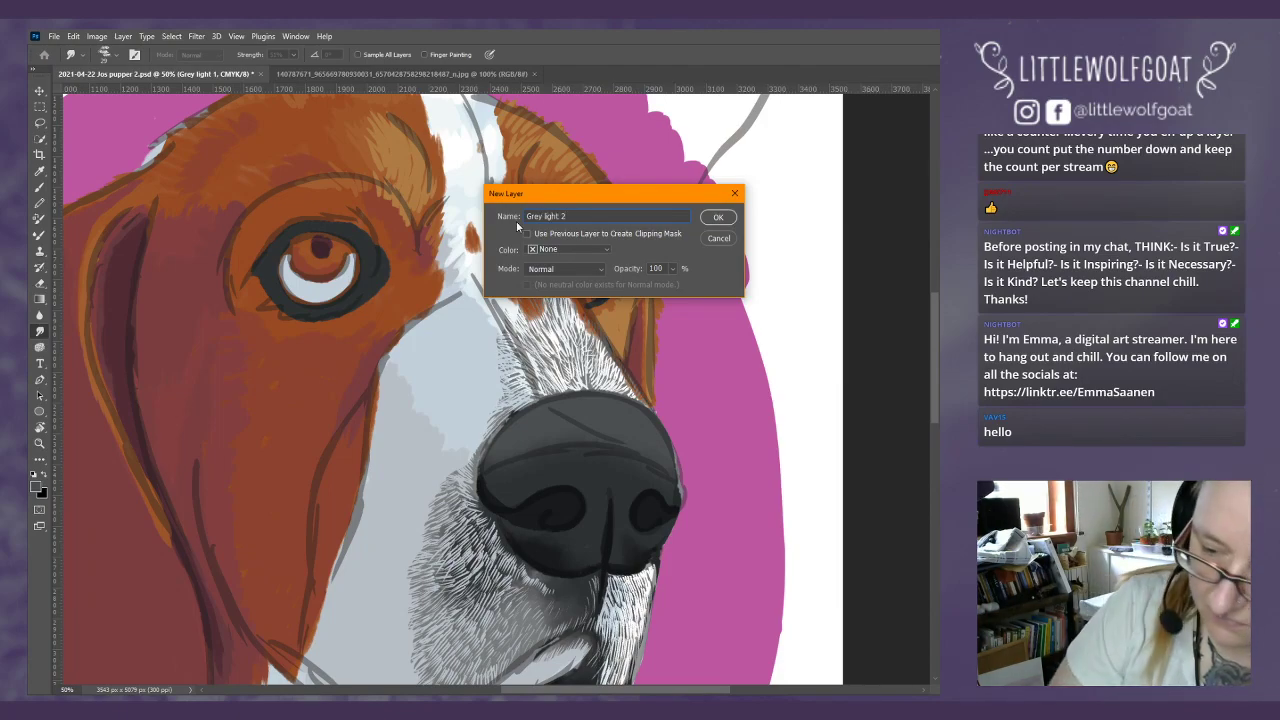
{"action": "key", "text": "Return"}
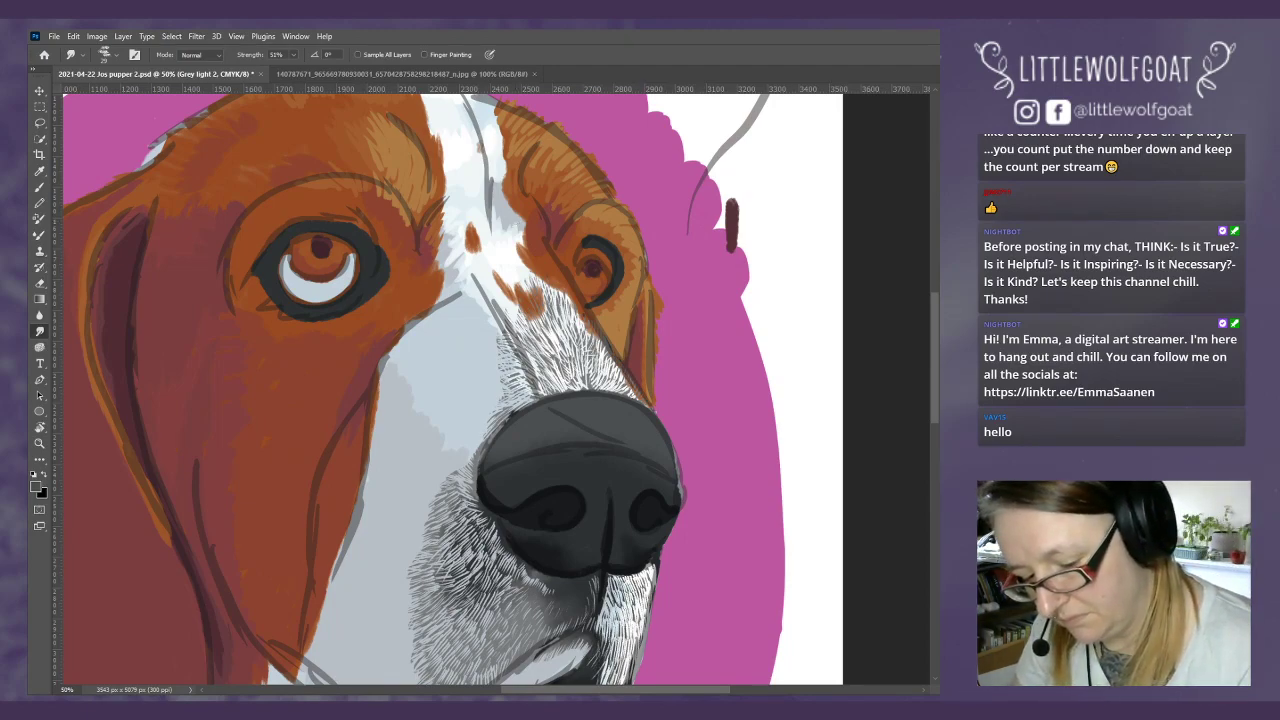
Step: Scroll to the grey test swatches and sample a grey with the Eyedropper
{"action": "left_click_drag", "start_coordinate": [932, 396], "coordinate": [892, 473]}
{"action": "left_click_drag", "start_coordinate": [678, 690], "coordinate": [558, 692]}
{"action": "mouse_move", "coordinate": [937, 452]}
{"action": "left_mouse_down"}
{"action": "mouse_move", "coordinate": [938, 495]}
{"action": "mouse_move", "coordinate": [938, 457]}
{"action": "left_mouse_up"}
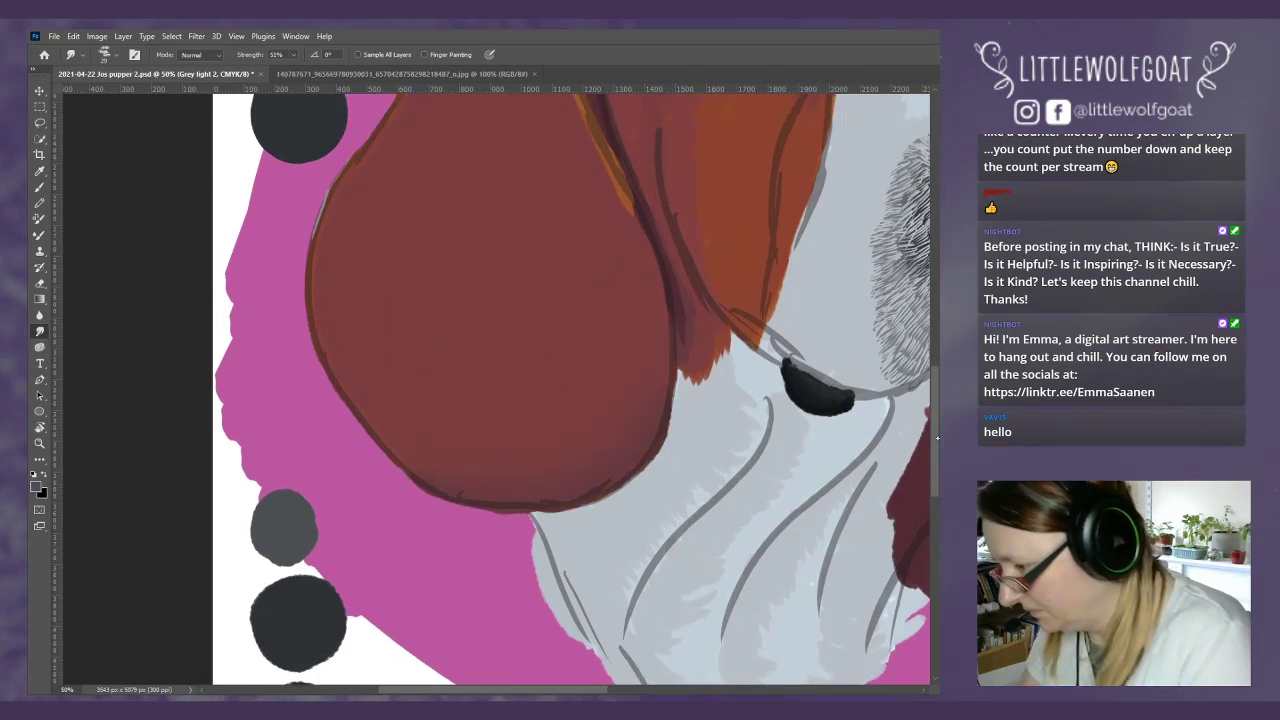
{"action": "left_click", "coordinate": [40, 171]}
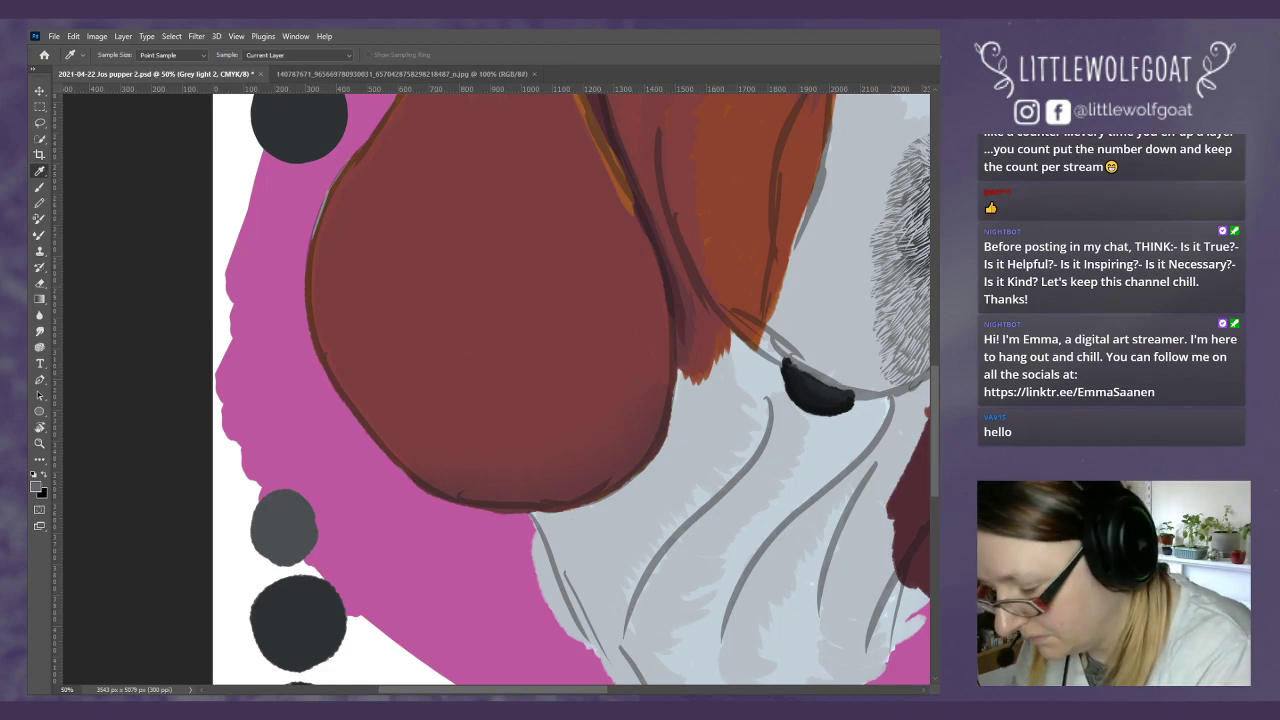
Step: Paint a medium grey swatch and a lighter grey blob above the grey dots
{"action": "left_click", "coordinate": [39, 188]}
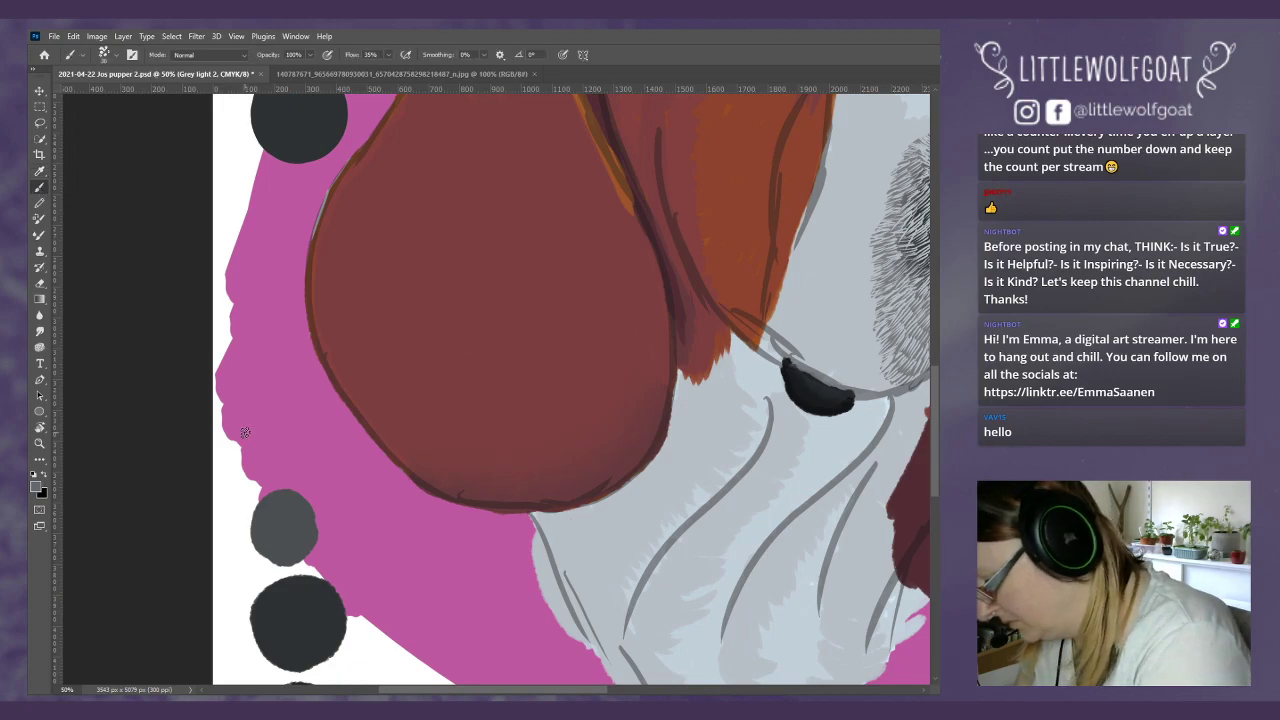
{"action": "mouse_move", "coordinate": [263, 437]}
{"action": "left_mouse_down"}
{"action": "mouse_move", "coordinate": [276, 463]}
{"action": "mouse_move", "coordinate": [285, 437]}
{"action": "mouse_move", "coordinate": [280, 472]}
{"action": "mouse_move", "coordinate": [279, 443]}
{"action": "left_mouse_up"}
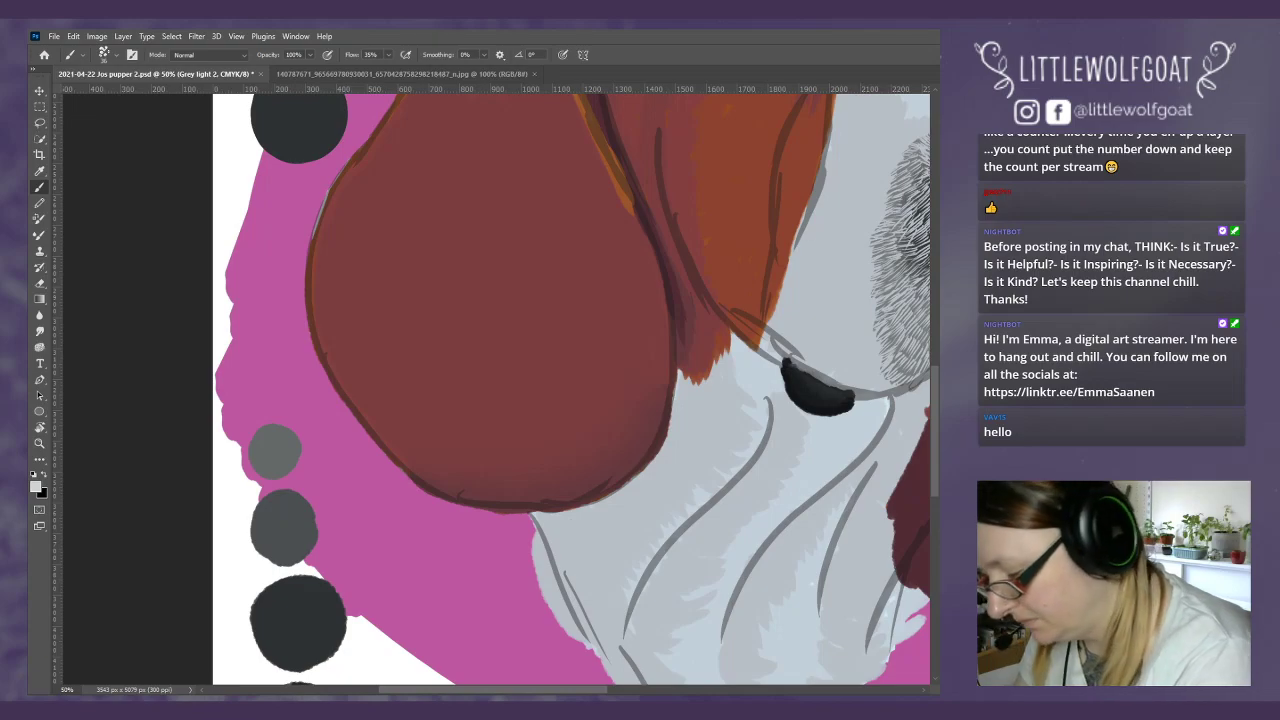
{"action": "mouse_move", "coordinate": [250, 400]}
{"action": "left_mouse_down"}
{"action": "mouse_move", "coordinate": [270, 400]}
{"action": "mouse_move", "coordinate": [260, 408]}
{"action": "mouse_move", "coordinate": [250, 378]}
{"action": "left_mouse_up"}
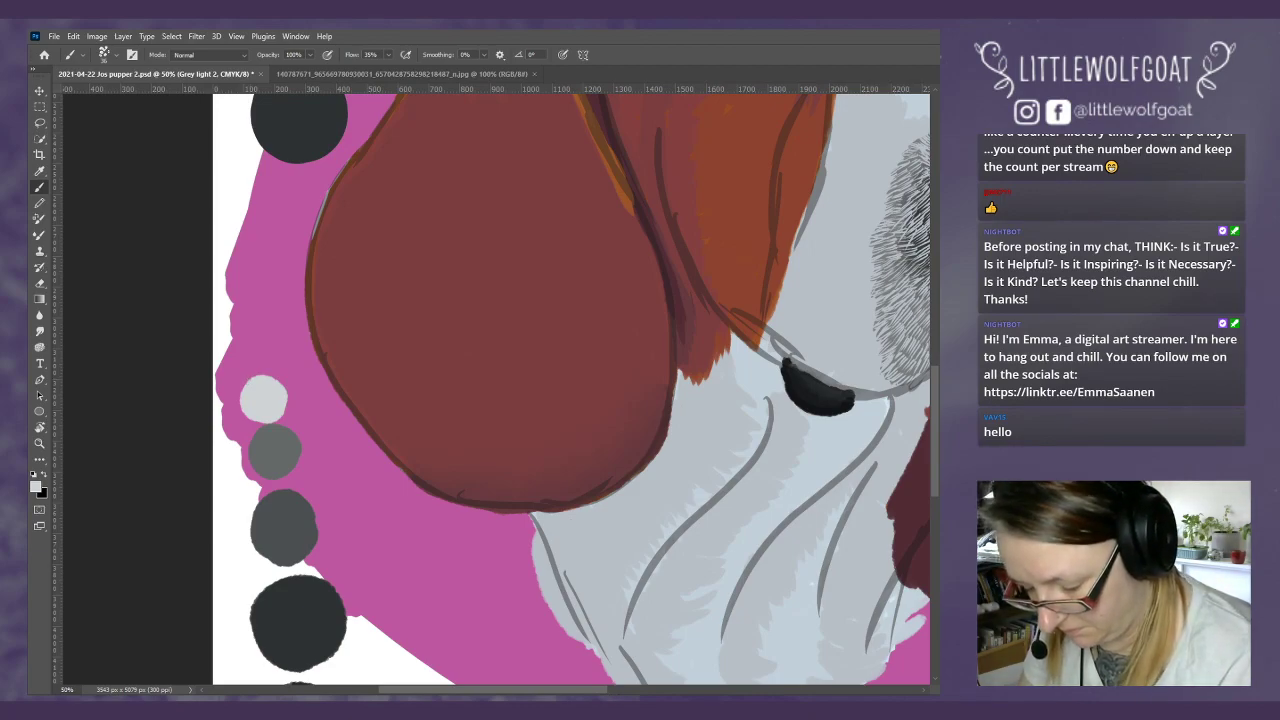
{"action": "left_click_drag", "start_coordinate": [604, 690], "coordinate": [760, 660]}
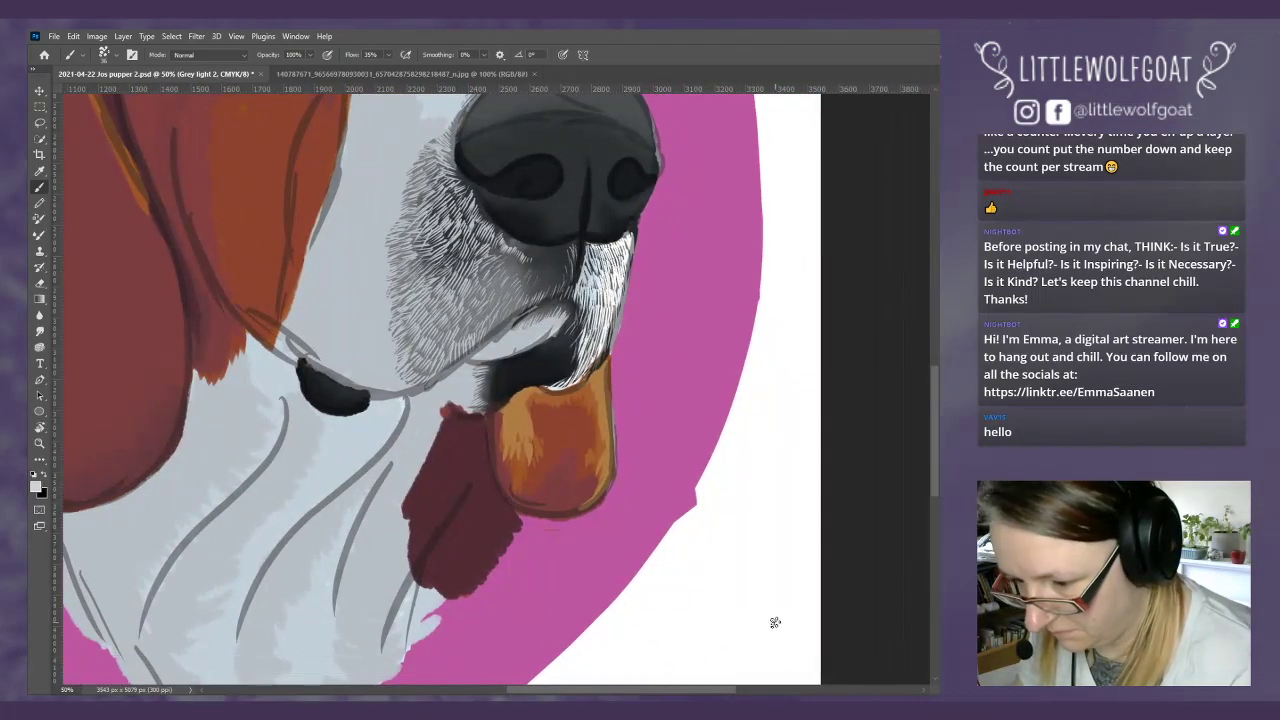
Step: Paint a light grey highlight along the top and right edge of the nose, then undo the last stroke
{"action": "left_click_drag", "start_coordinate": [934, 425], "coordinate": [919, 326]}
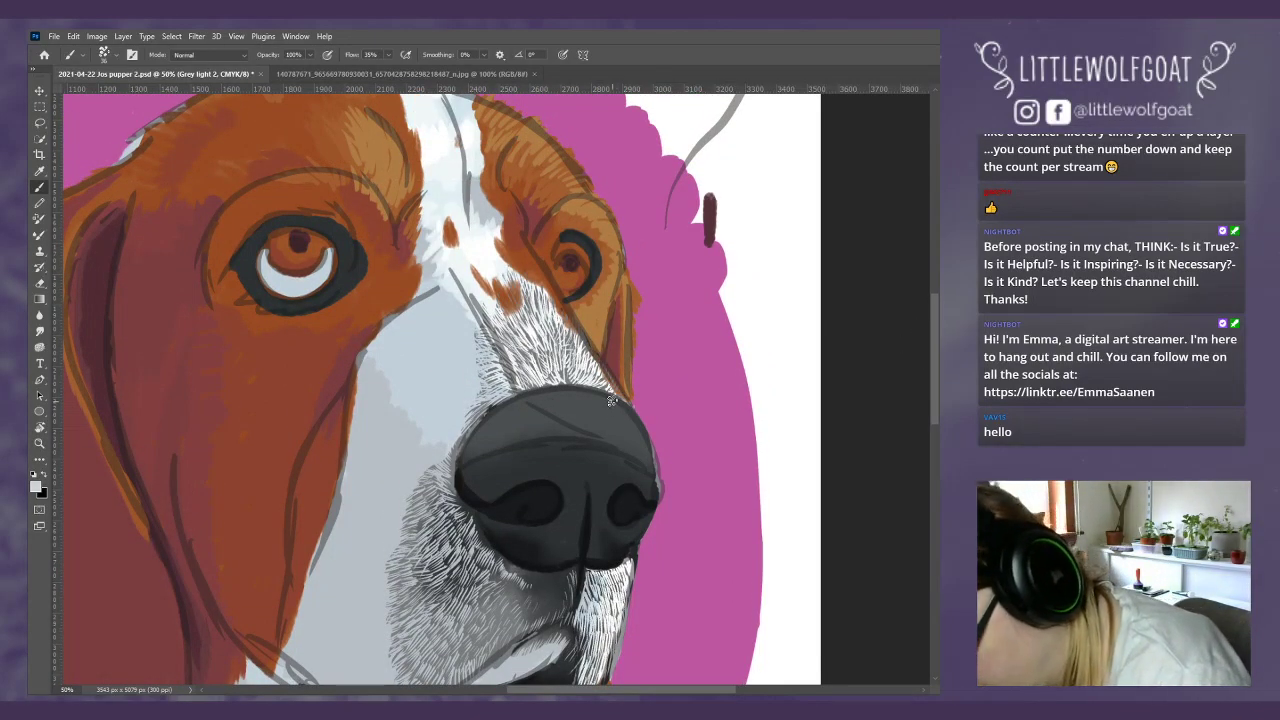
{"action": "mouse_move", "coordinate": [611, 398]}
{"action": "left_mouse_down"}
{"action": "mouse_move", "coordinate": [643, 452]}
{"action": "mouse_move", "coordinate": [582, 400]}
{"action": "mouse_move", "coordinate": [575, 370]}
{"action": "mouse_move", "coordinate": [643, 460]}
{"action": "mouse_move", "coordinate": [605, 398]}
{"action": "left_mouse_up"}
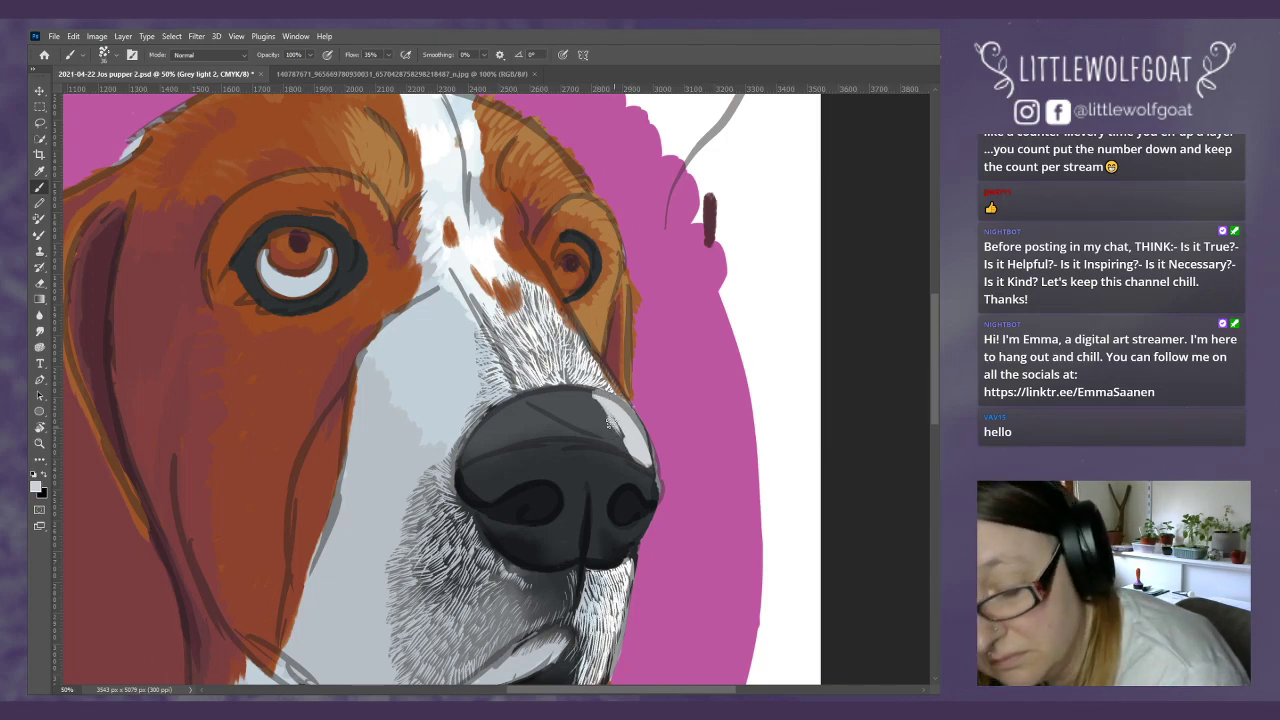
{"action": "mouse_move", "coordinate": [629, 444]}
{"action": "left_mouse_down"}
{"action": "mouse_move", "coordinate": [593, 393]}
{"action": "mouse_move", "coordinate": [618, 434]}
{"action": "mouse_move", "coordinate": [563, 389]}
{"action": "mouse_move", "coordinate": [583, 392]}
{"action": "mouse_move", "coordinate": [548, 390]}
{"action": "mouse_move", "coordinate": [628, 410]}
{"action": "left_mouse_up"}
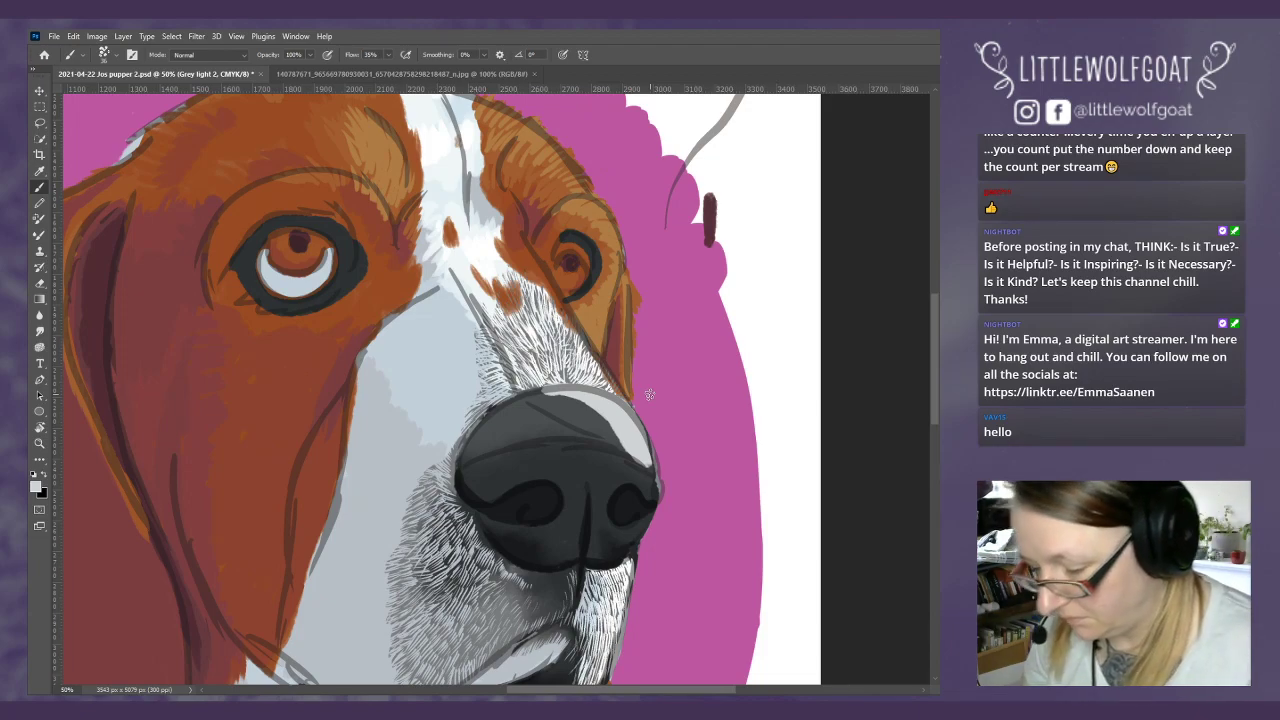
{"action": "mouse_move", "coordinate": [636, 433]}
{"action": "left_mouse_down"}
{"action": "mouse_move", "coordinate": [628, 414]}
{"action": "mouse_move", "coordinate": [650, 470]}
{"action": "left_mouse_up"}
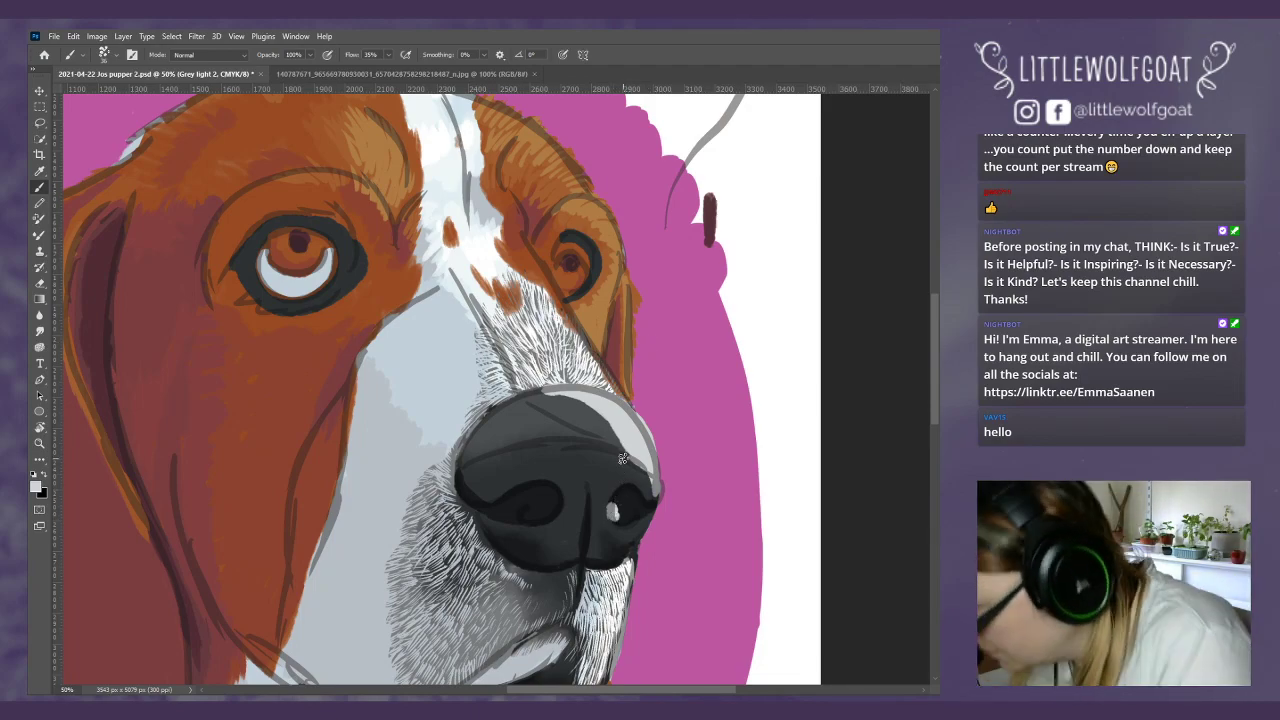
{"action": "left_click", "coordinate": [75, 37]}
Step: Undo the last nose stroke and shrink the brush to 20 px
{"action": "left_click", "coordinate": [84, 50]}
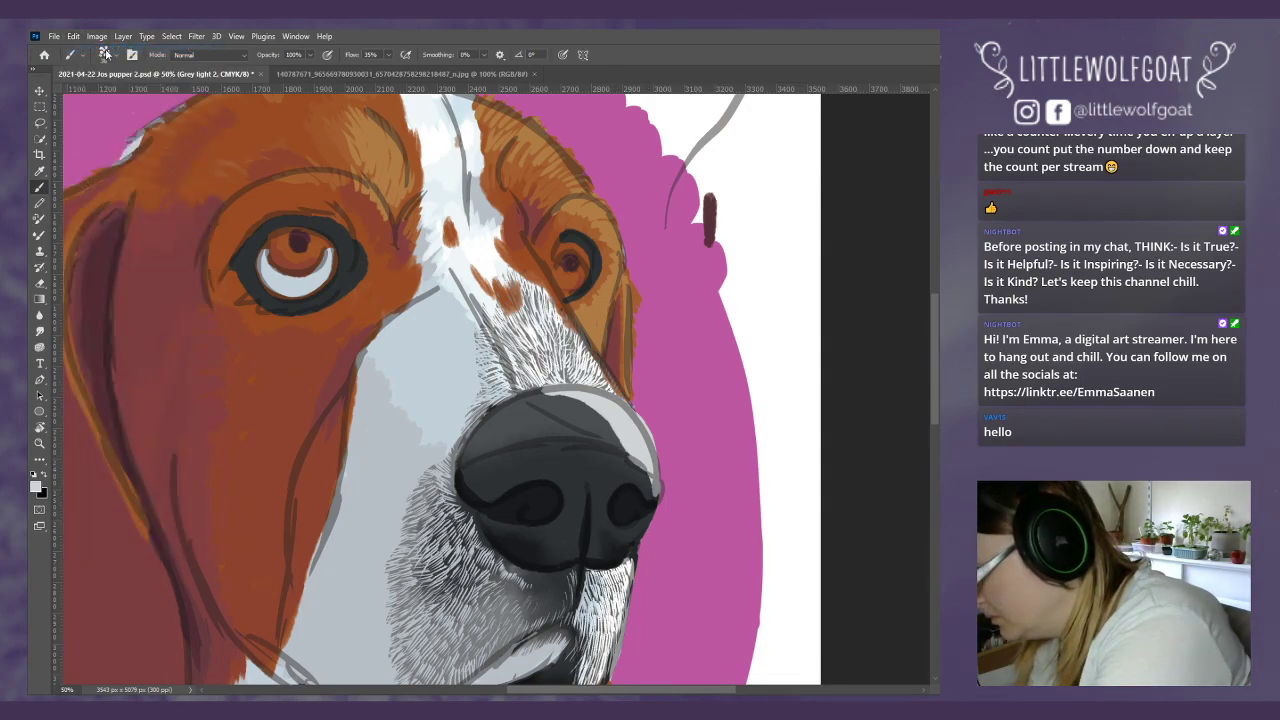
{"action": "left_click", "coordinate": [108, 56]}
{"action": "left_click_drag", "start_coordinate": [106, 93], "coordinate": [103, 93]}
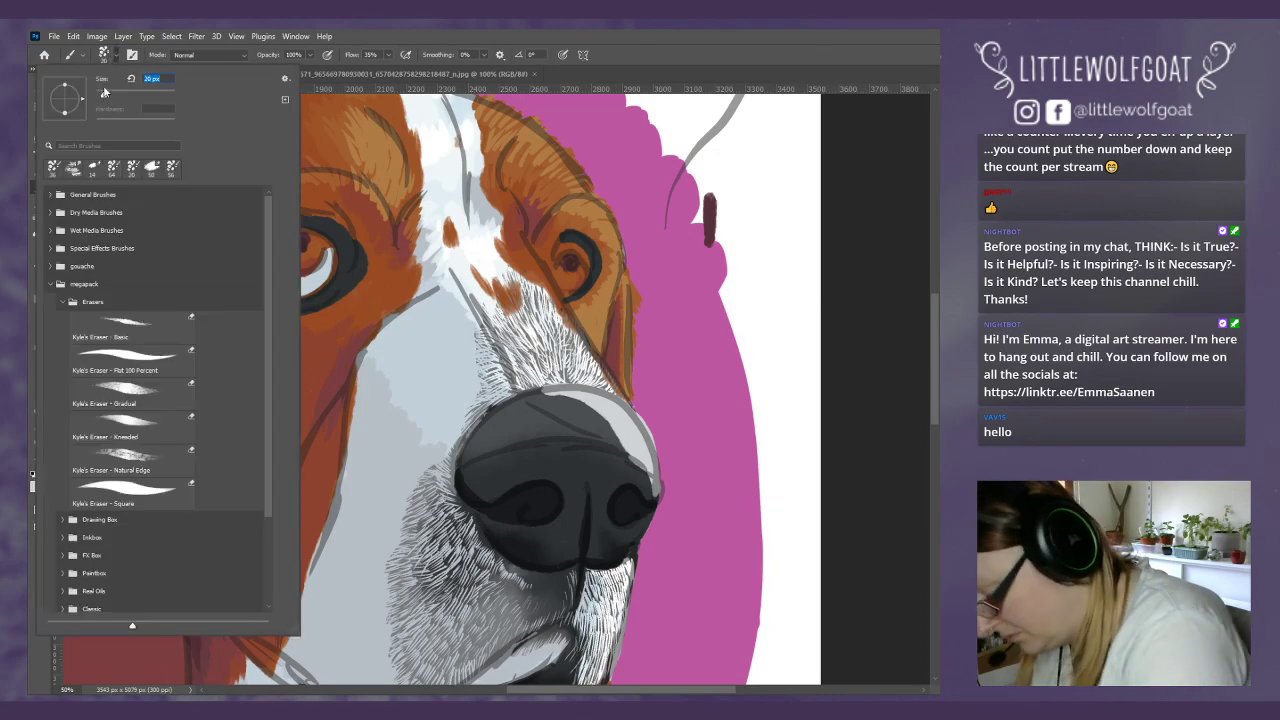
{"action": "left_click", "coordinate": [611, 508]}
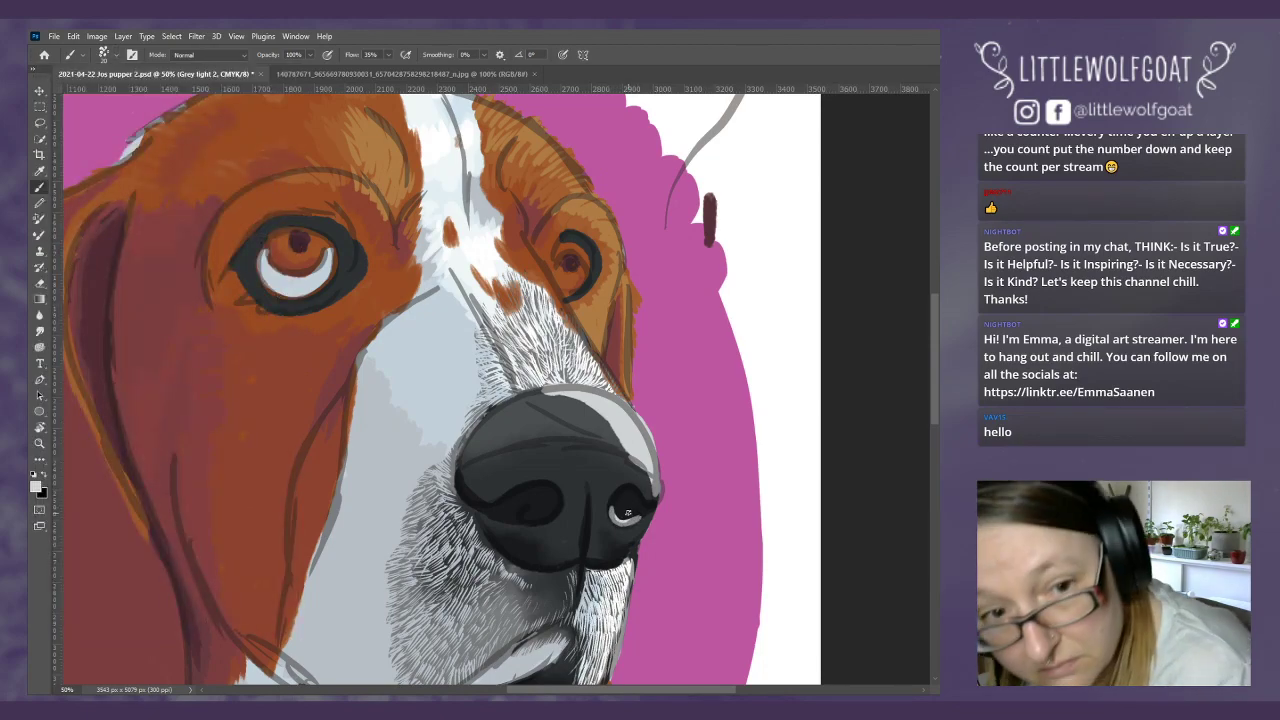
Step: Paint a white highlight on the right-hand nostril, then select the Smudge tool
{"action": "left_click_drag", "start_coordinate": [614, 510], "coordinate": [632, 513]}
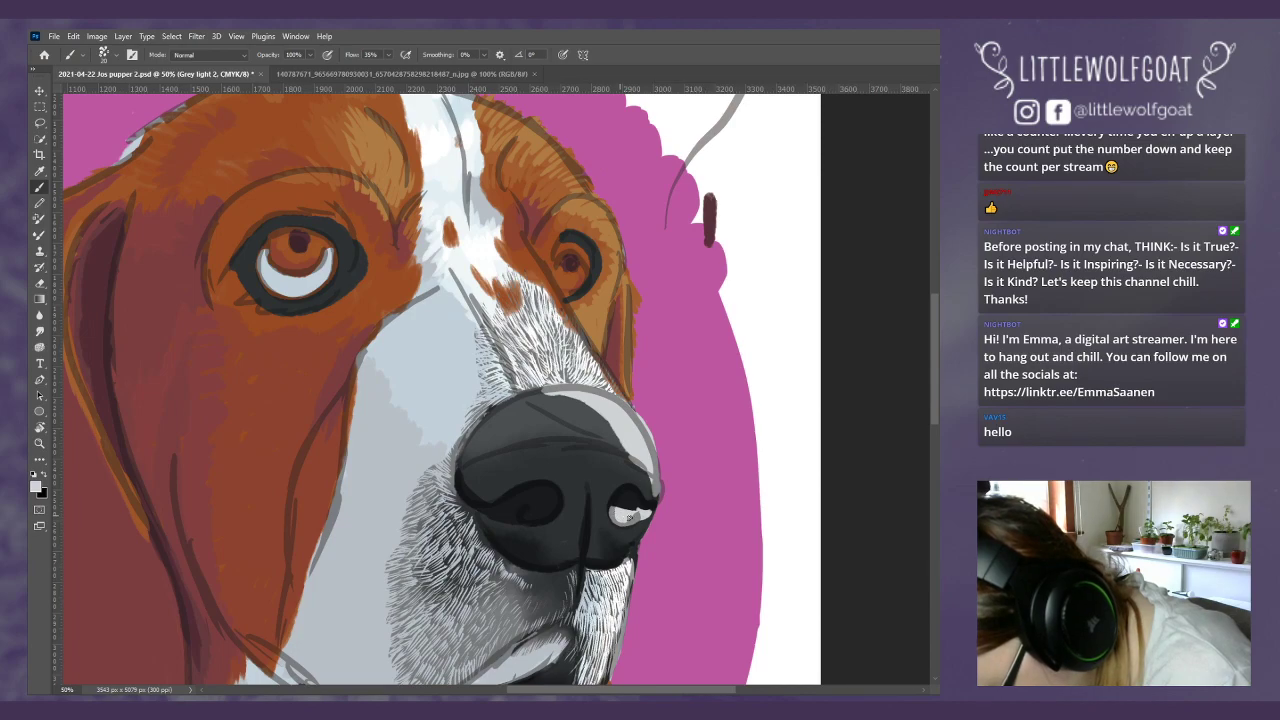
{"action": "mouse_move", "coordinate": [643, 514]}
{"action": "left_mouse_down"}
{"action": "mouse_move", "coordinate": [630, 461]}
{"action": "mouse_move", "coordinate": [641, 522]}
{"action": "left_mouse_up"}
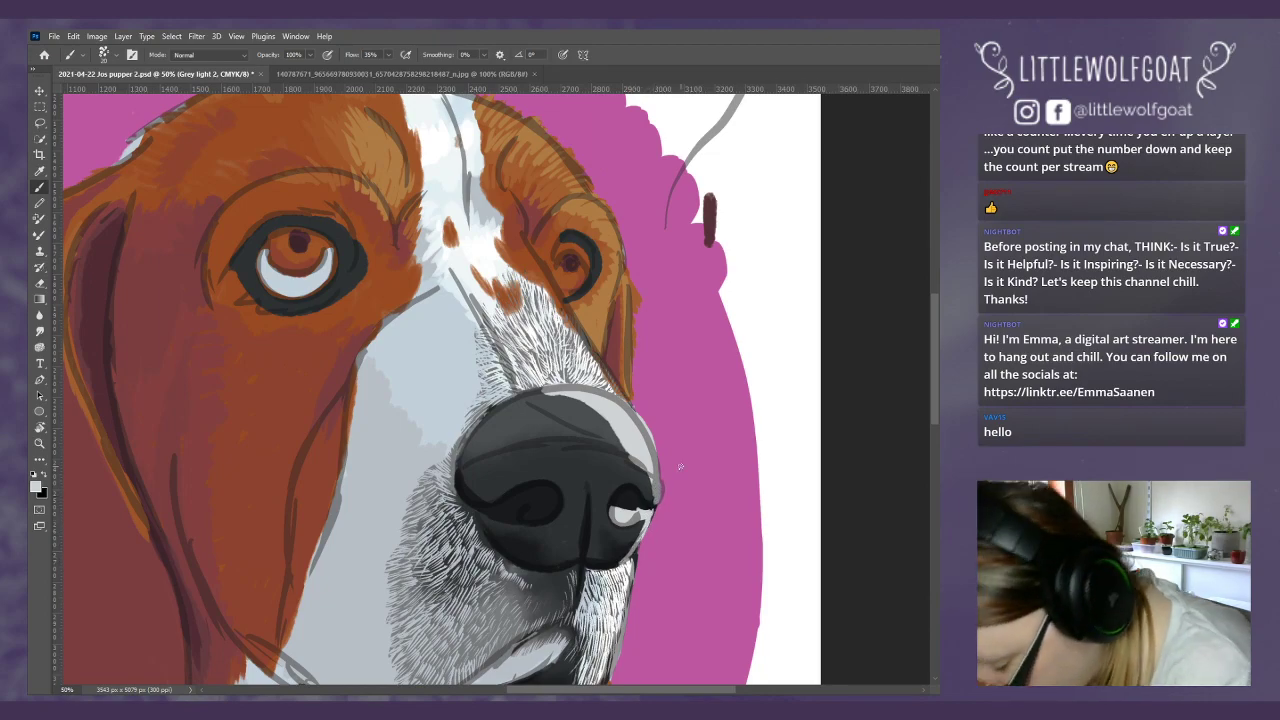
{"action": "left_click", "coordinate": [40, 332]}
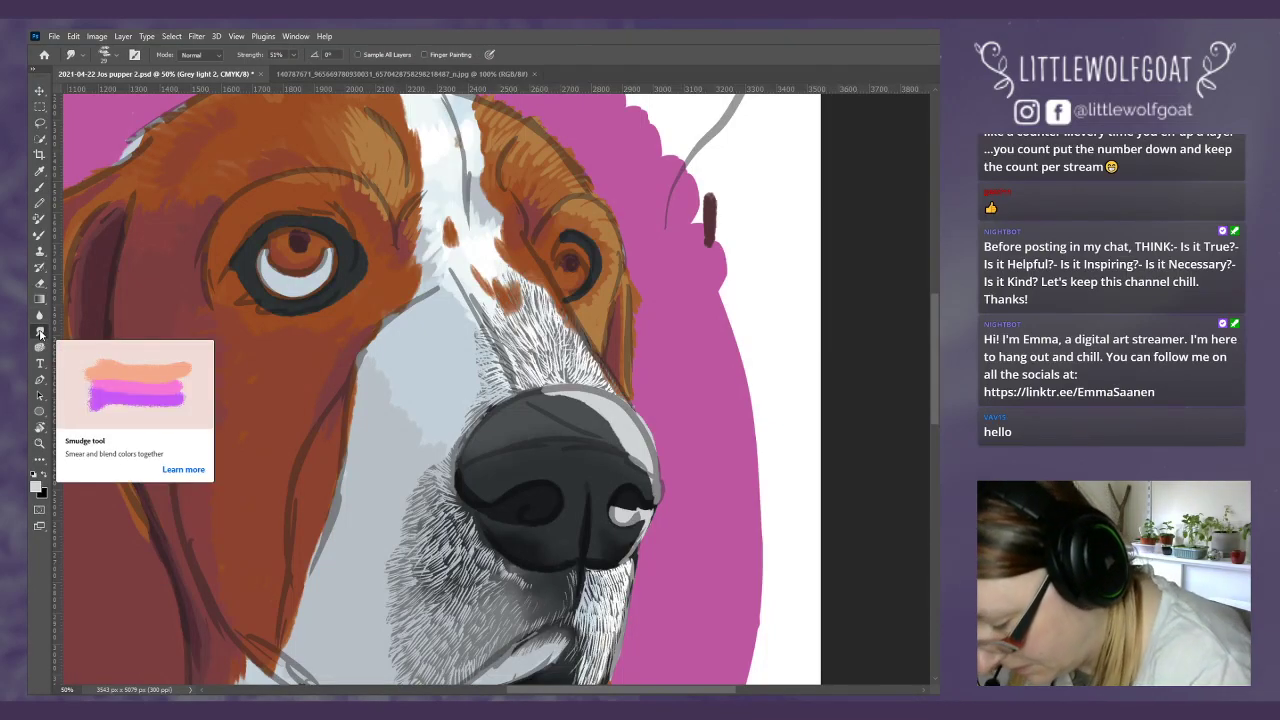
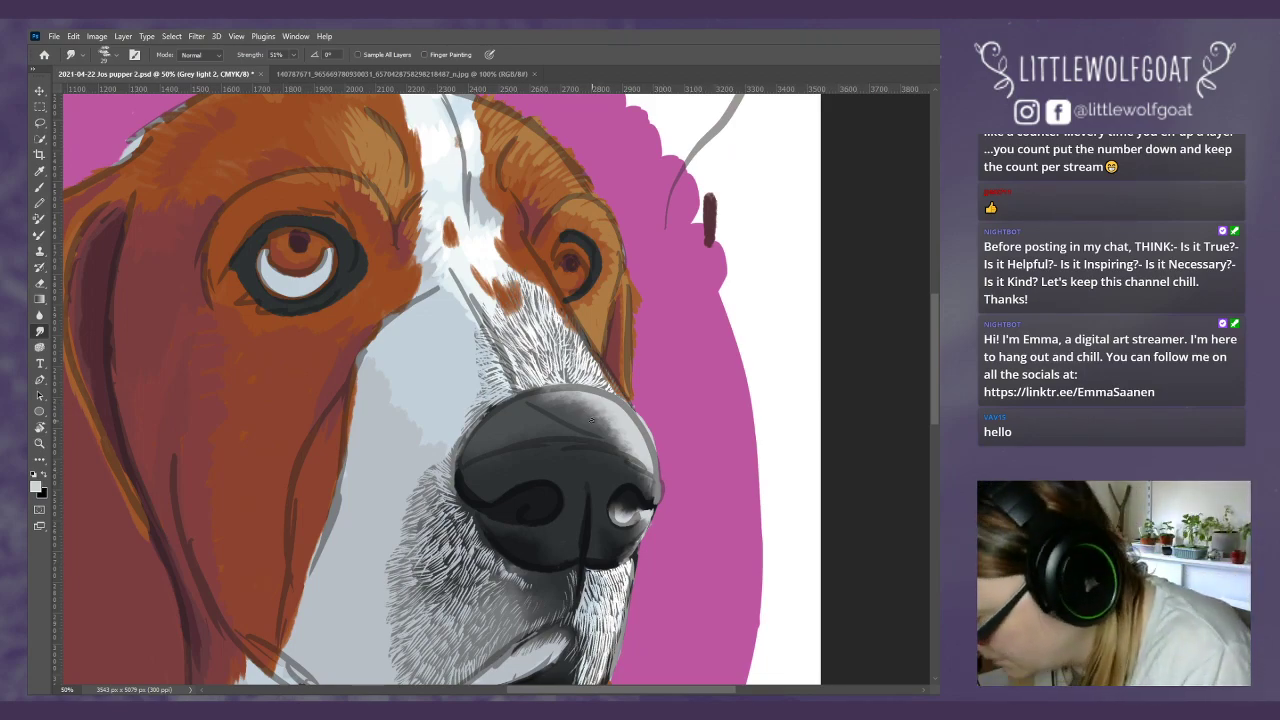
Step: Brush a light grey highlight along the nose's upper edge and smudge it to blend
{"action": "left_click", "coordinate": [40, 188]}
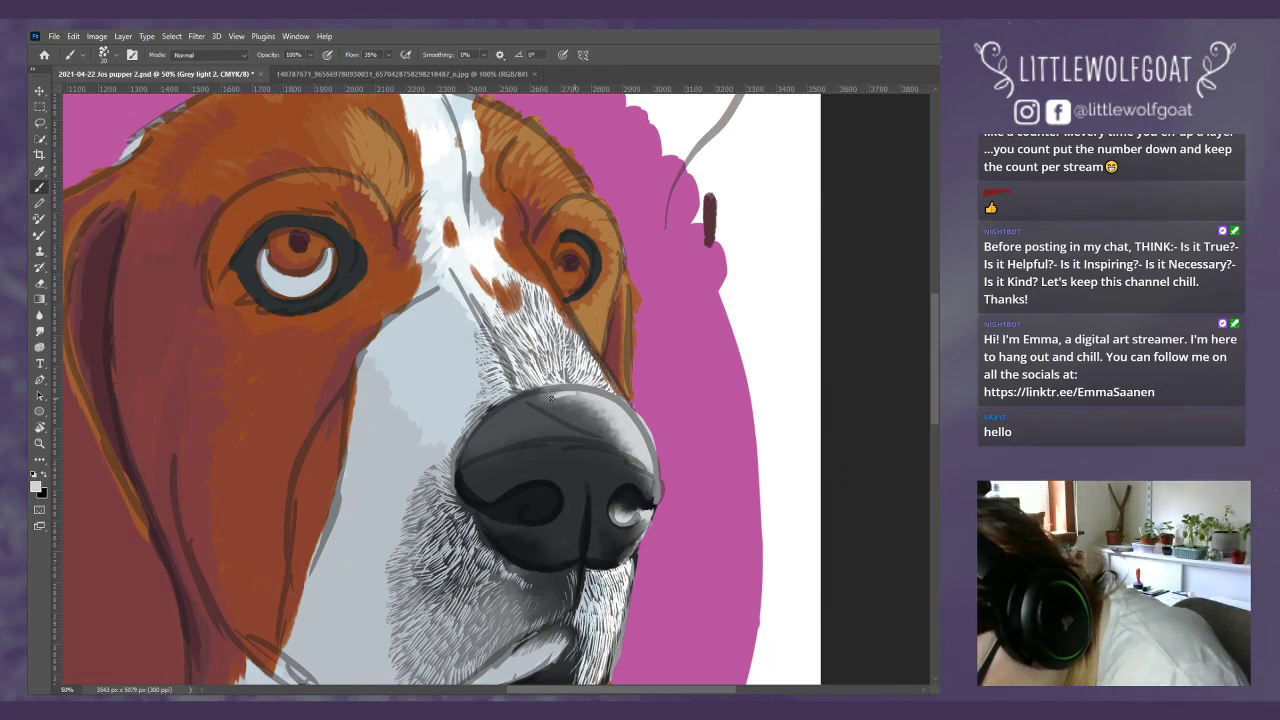
{"action": "mouse_move", "coordinate": [570, 407]}
{"action": "left_mouse_down"}
{"action": "mouse_move", "coordinate": [603, 414]}
{"action": "mouse_move", "coordinate": [632, 450]}
{"action": "left_mouse_up"}
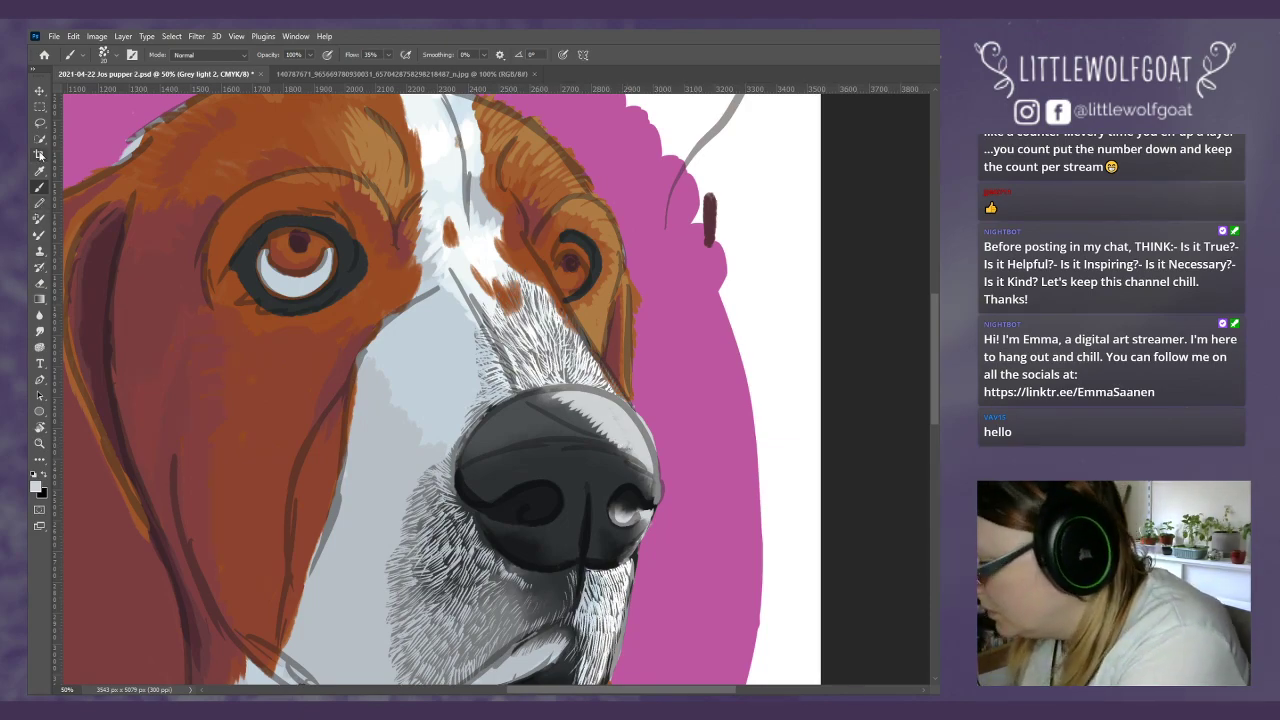
{"action": "left_click", "coordinate": [40, 331]}
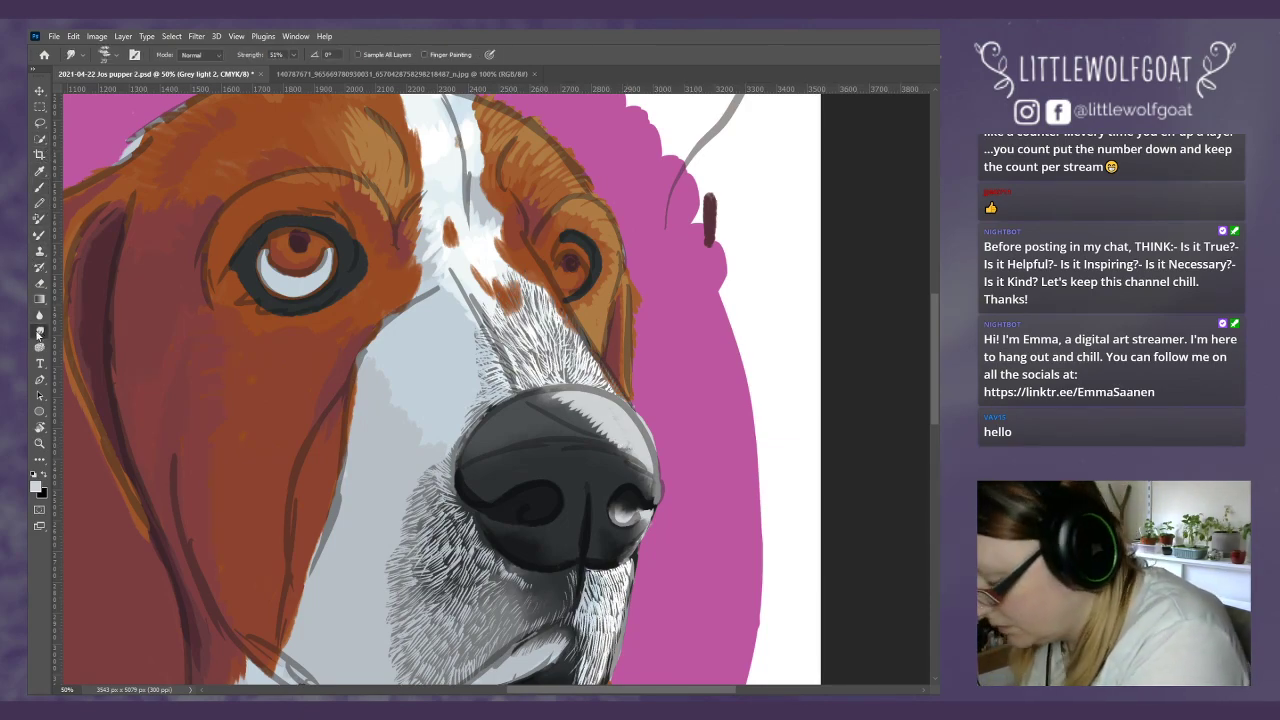
{"action": "mouse_move", "coordinate": [565, 395]}
{"action": "left_mouse_down"}
{"action": "mouse_move", "coordinate": [556, 402]}
{"action": "mouse_move", "coordinate": [608, 417]}
{"action": "mouse_move", "coordinate": [600, 436]}
{"action": "mouse_move", "coordinate": [632, 443]}
{"action": "mouse_move", "coordinate": [576, 431]}
{"action": "mouse_move", "coordinate": [575, 395]}
{"action": "mouse_move", "coordinate": [560, 398]}
{"action": "mouse_move", "coordinate": [598, 403]}
{"action": "mouse_move", "coordinate": [604, 430]}
{"action": "mouse_move", "coordinate": [635, 452]}
{"action": "mouse_move", "coordinate": [567, 394]}
{"action": "mouse_move", "coordinate": [541, 410]}
{"action": "mouse_move", "coordinate": [612, 416]}
{"action": "mouse_move", "coordinate": [580, 433]}
{"action": "left_mouse_up"}
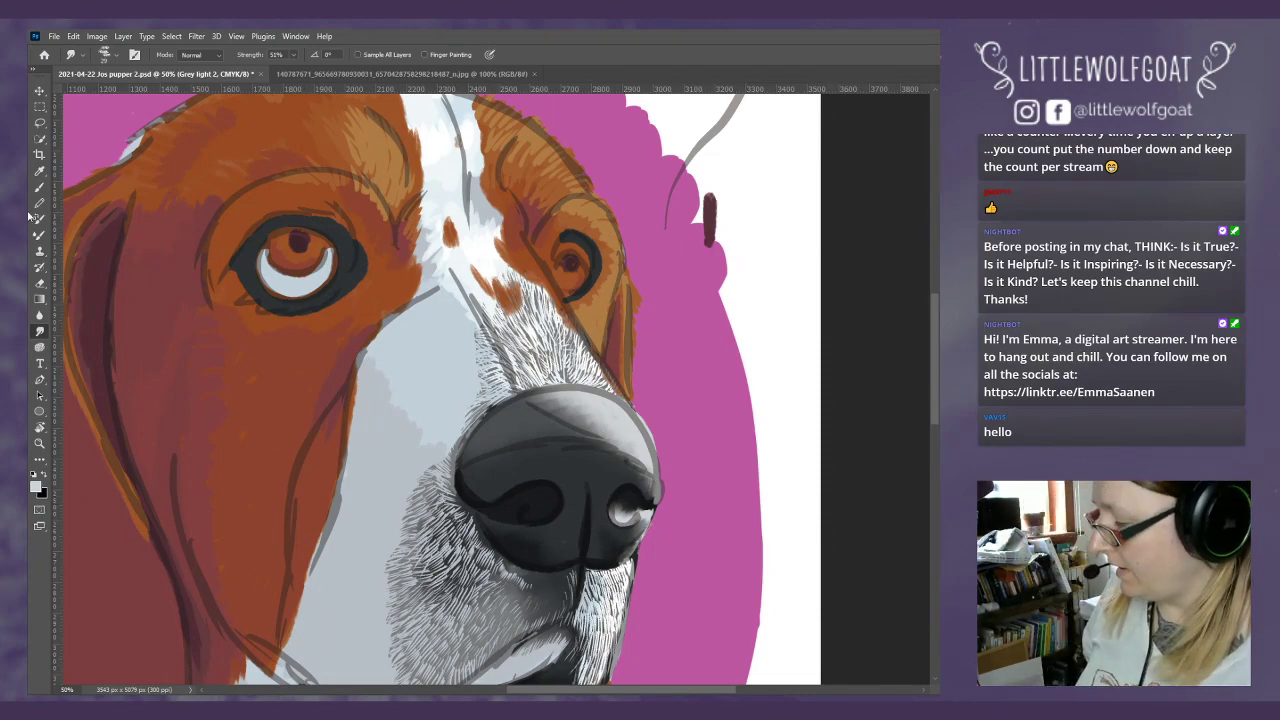
Step: Add a paragraph text note reading 'GREY LAYERS - EYES' across the beagle's face and commit it
{"action": "left_click", "coordinate": [45, 366]}
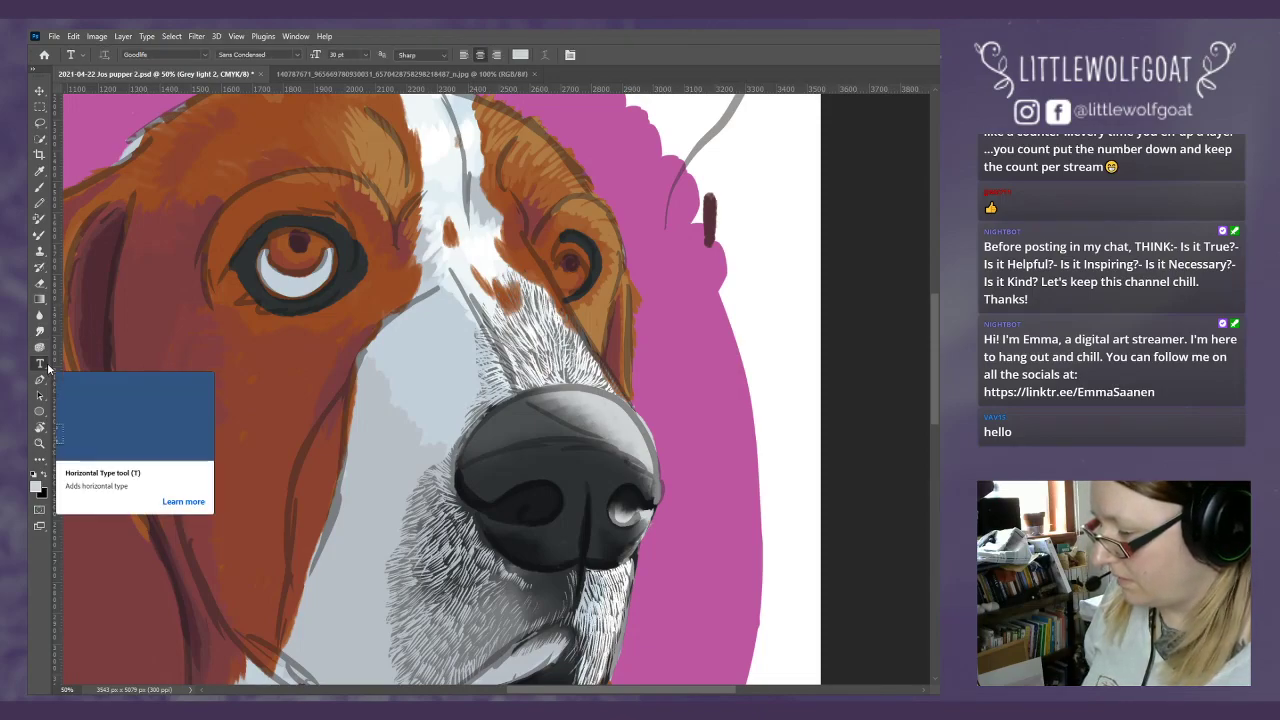
{"action": "left_click_drag", "start_coordinate": [163, 286], "coordinate": [840, 568]}
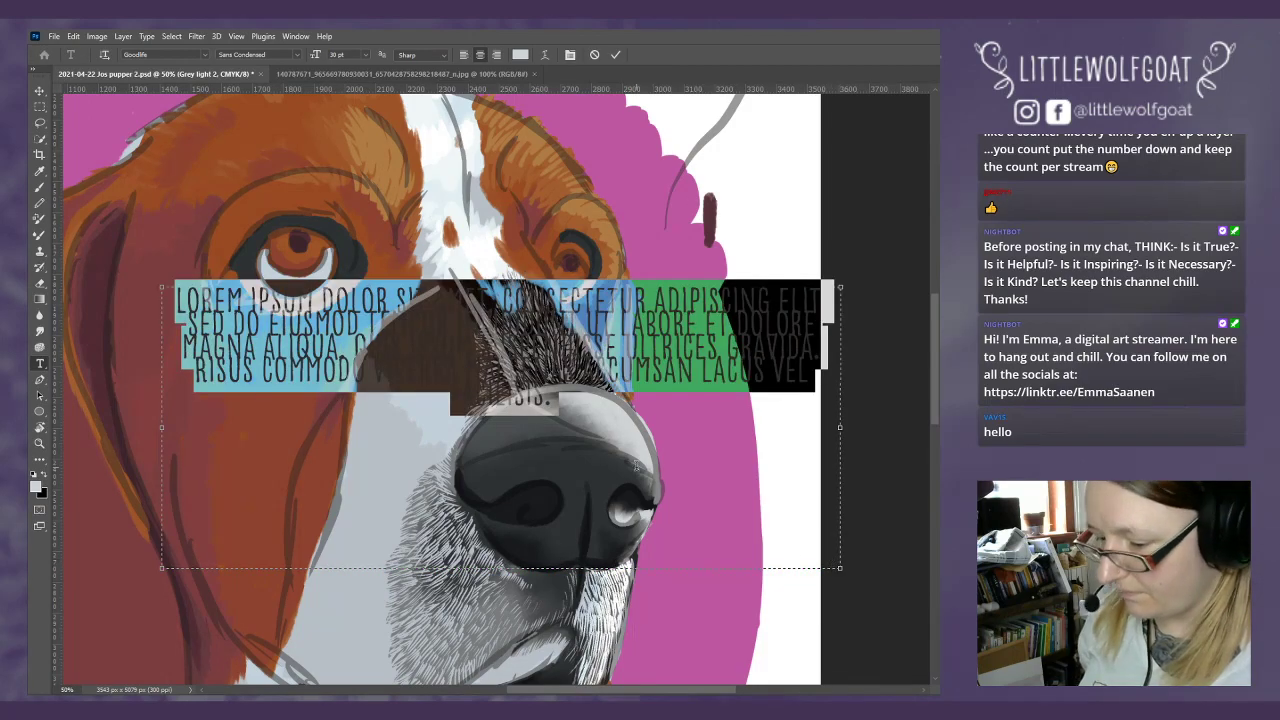
{"action": "key", "text": "BackSpace"}
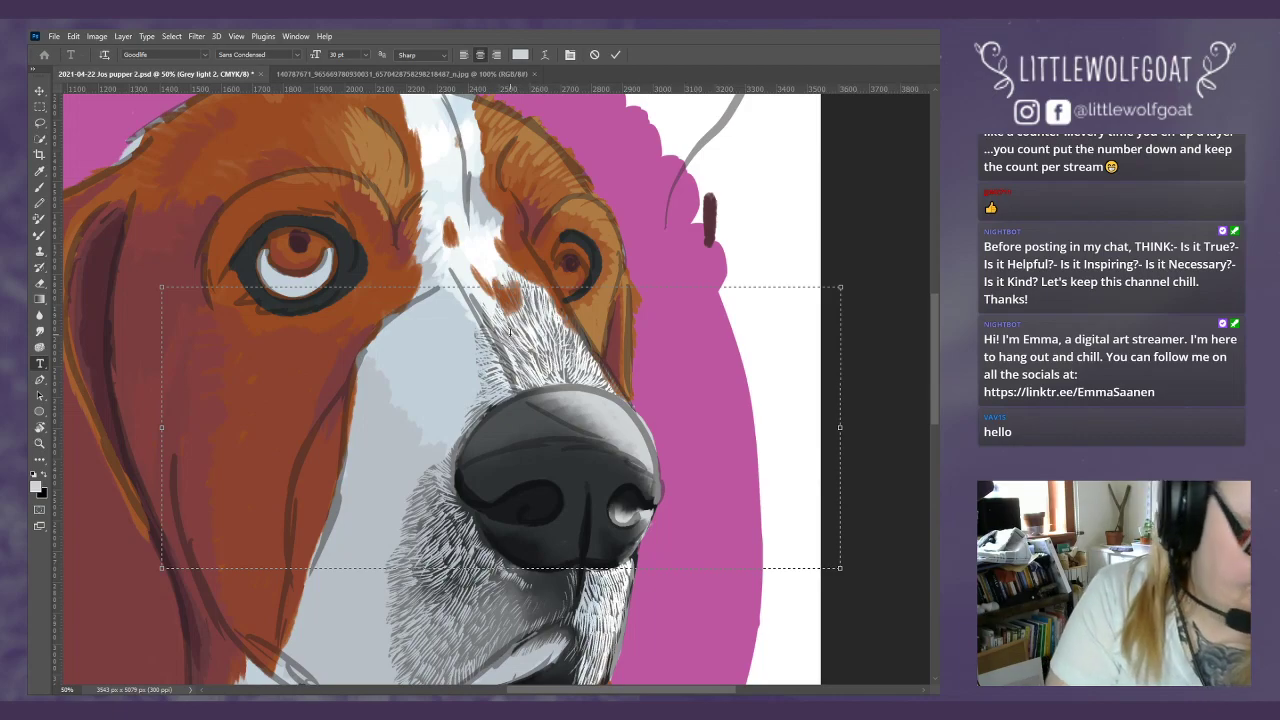
{"action": "type", "text": "RE"}
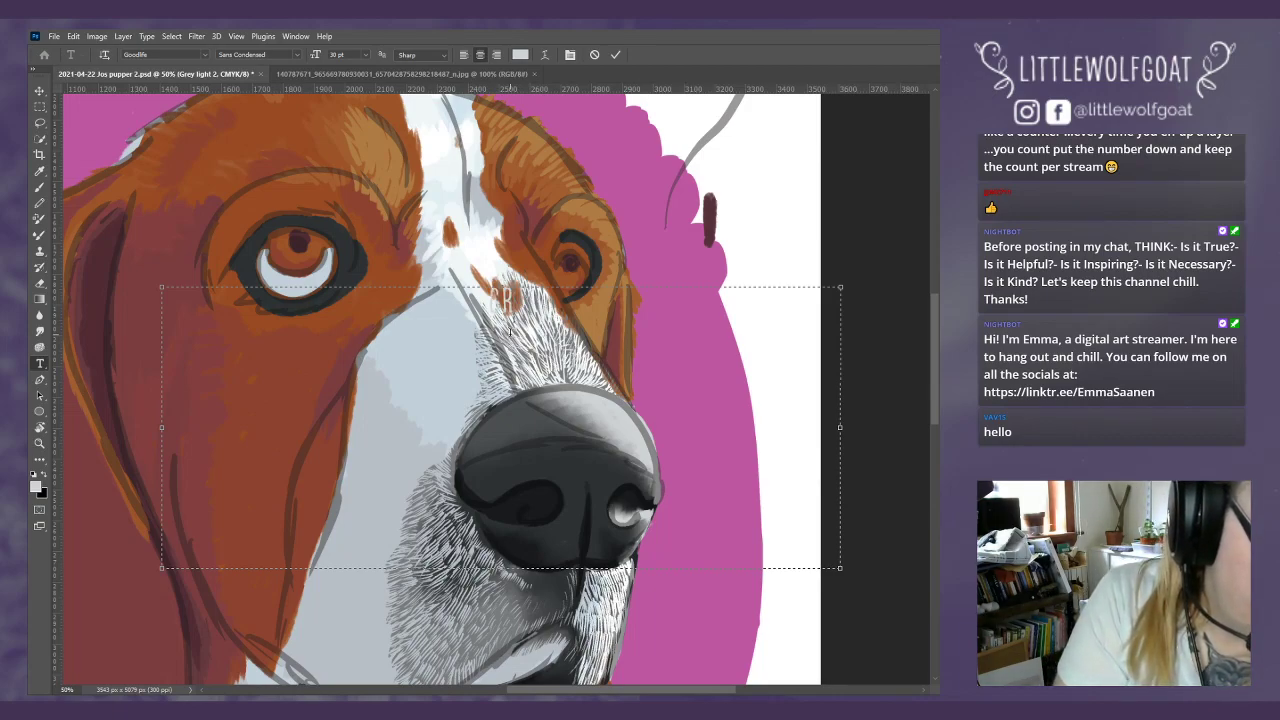
{"action": "type", "text": "Y LAYERS"}
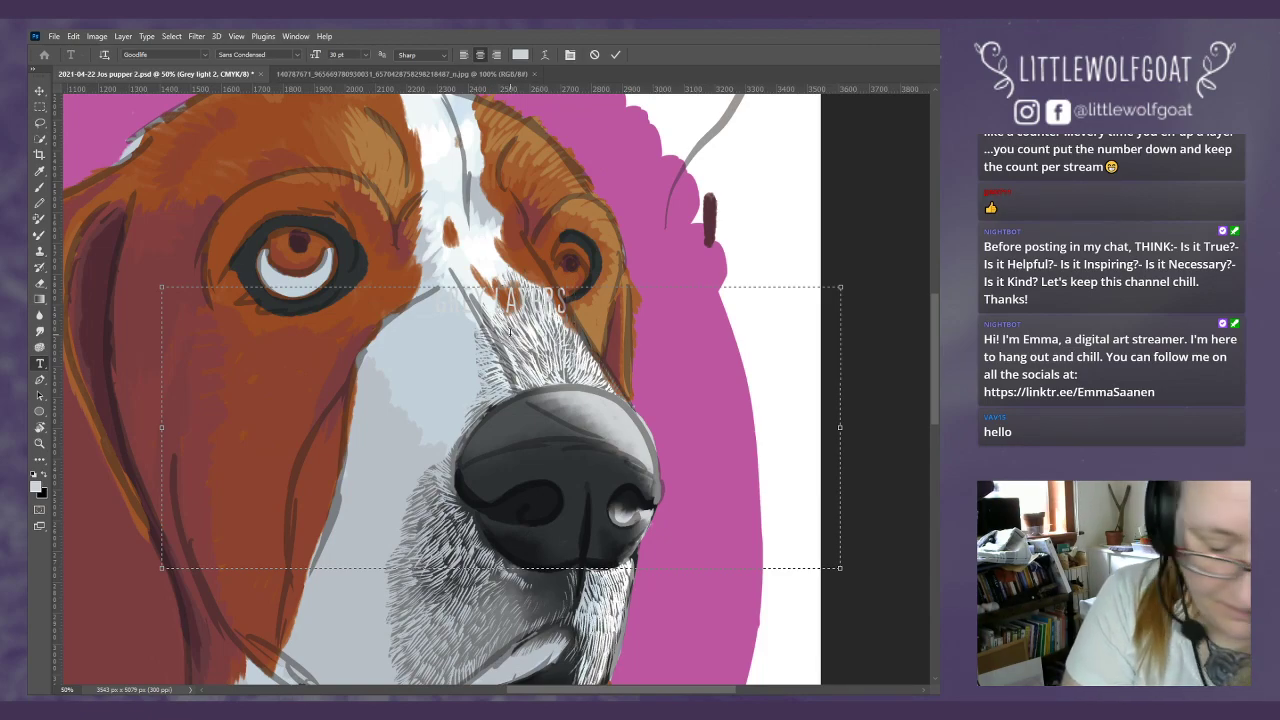
{"action": "type", "text": " ON EYES"}
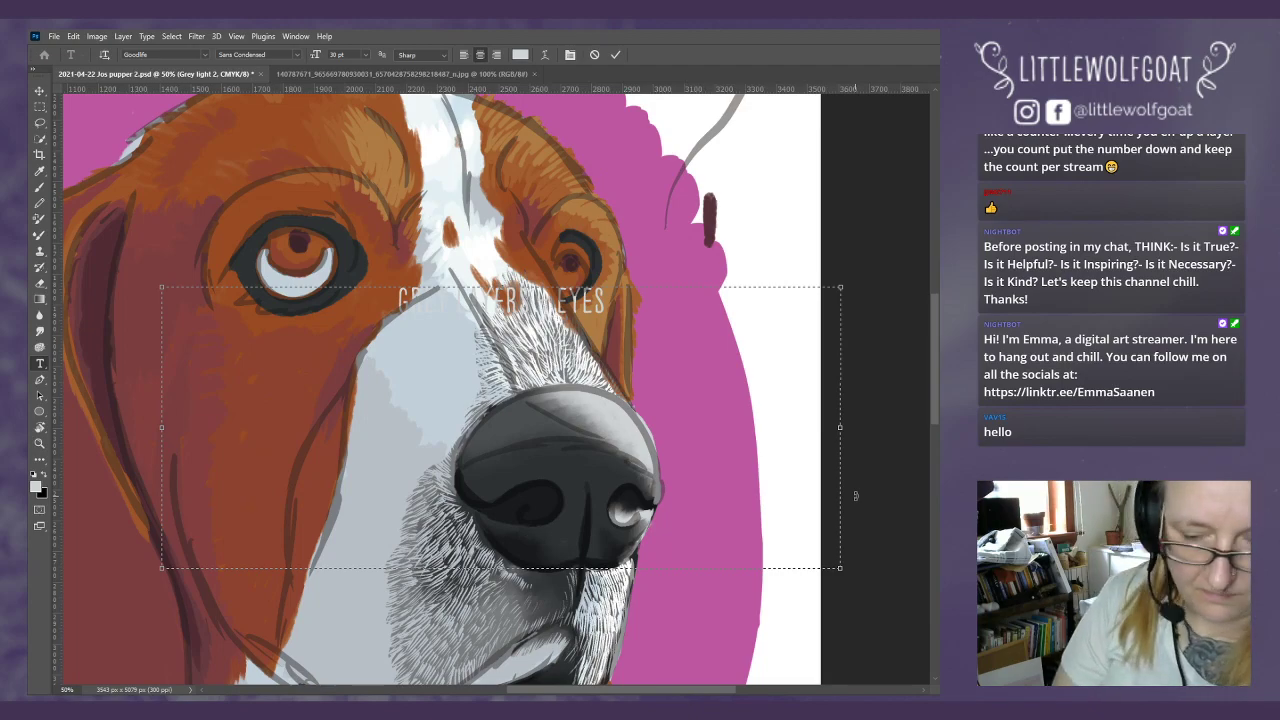
{"action": "left_click", "coordinate": [40, 91]}
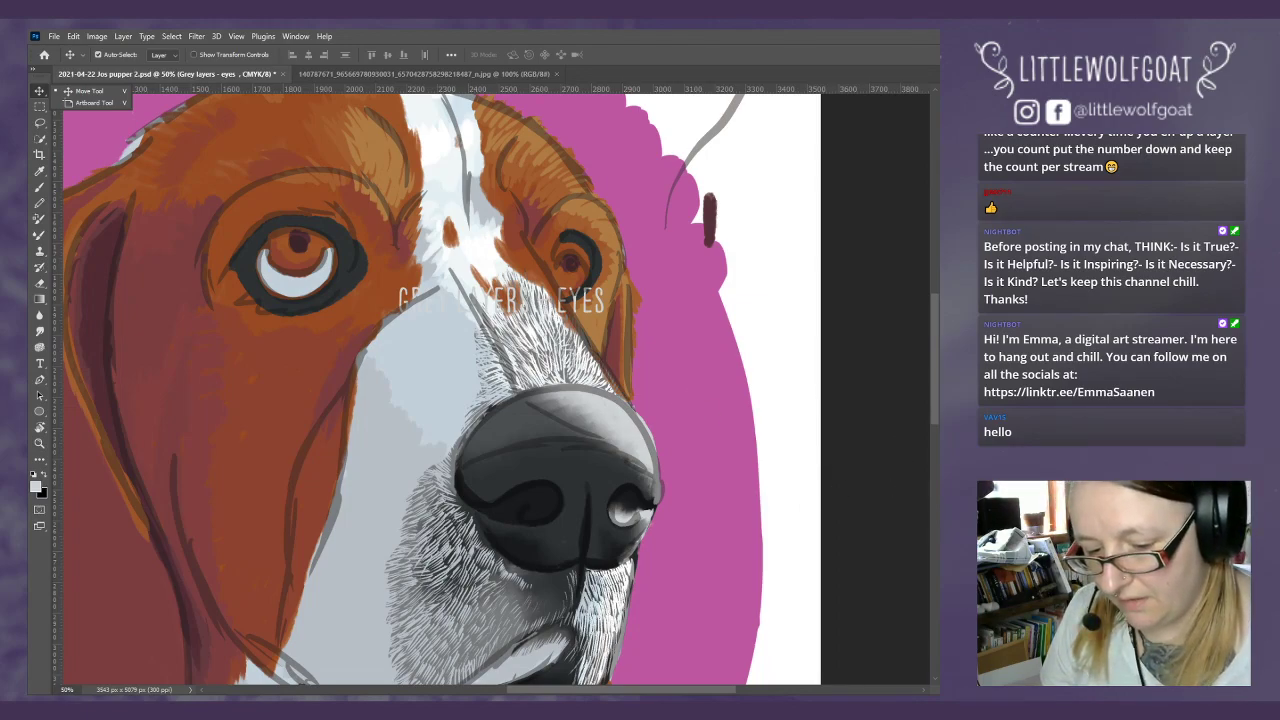
Step: Hide the text note and fit the whole portrait on screen
{"action": "key", "text": "Escape"}
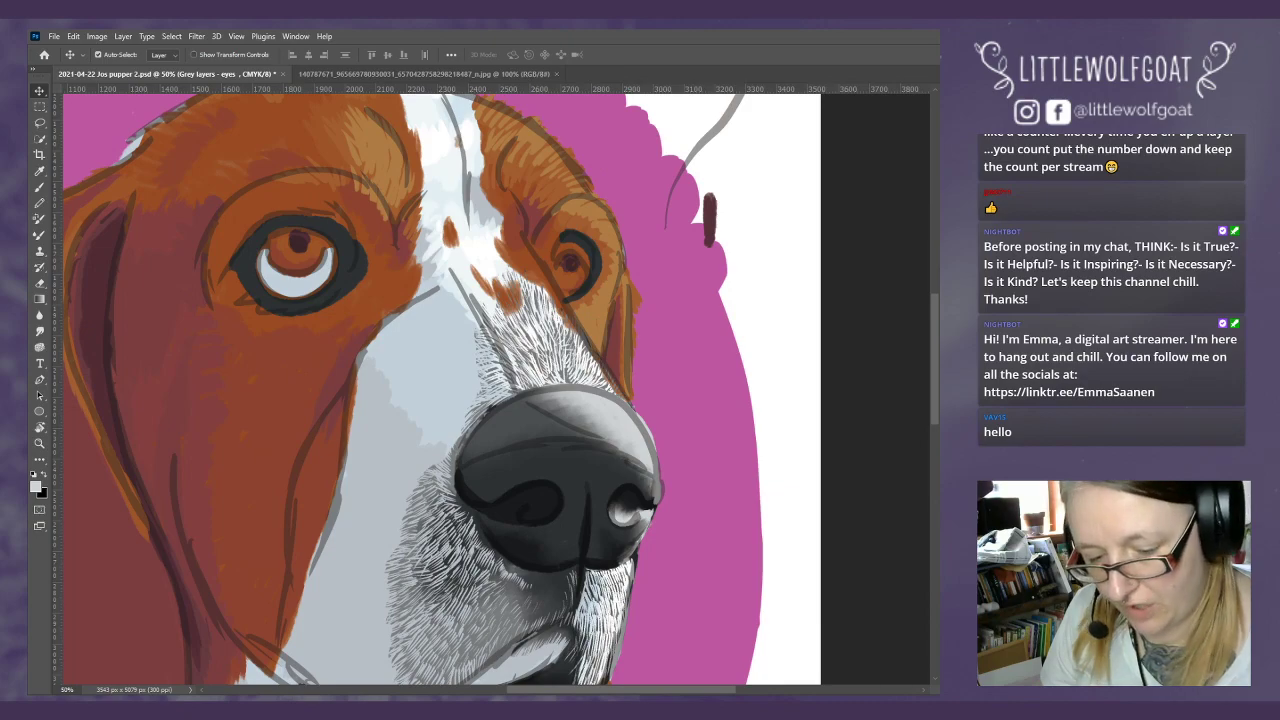
{"action": "left_click", "coordinate": [236, 36]}
{"action": "left_click", "coordinate": [262, 150]}
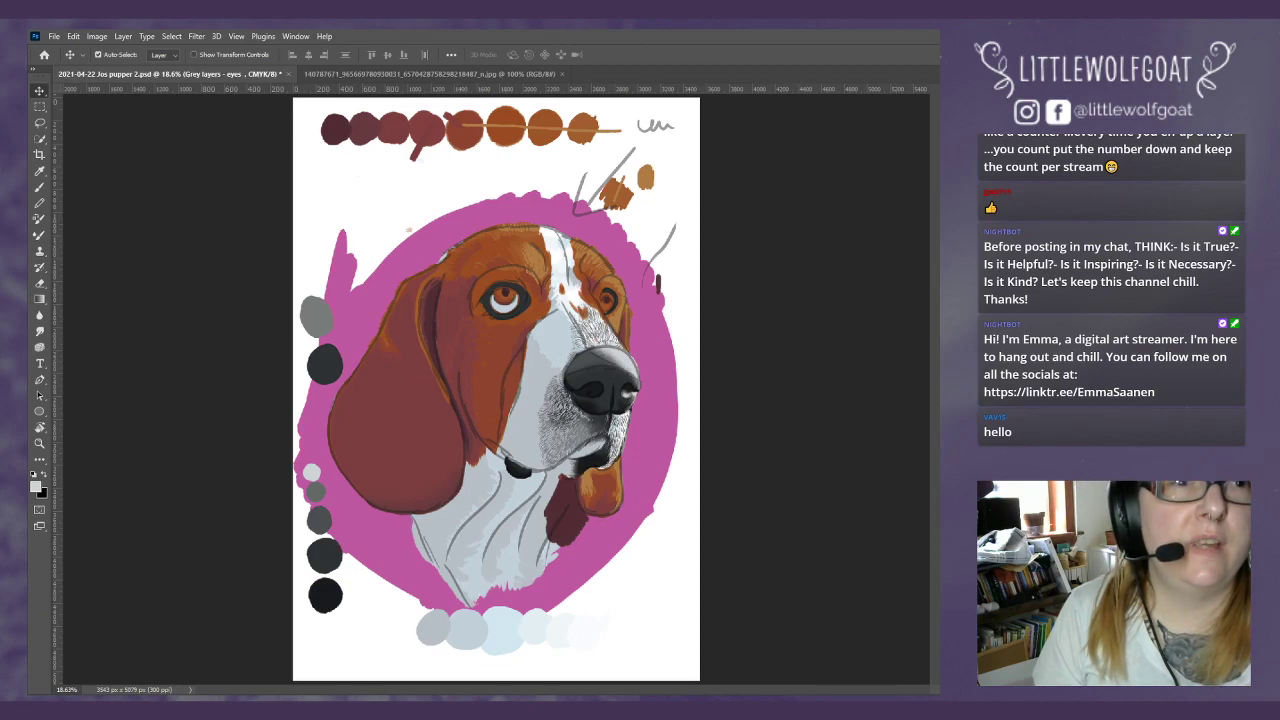
Step: Save and close the extra JPEG with default JPEG options, keeping the portrait PSD open
{"action": "key", "text": "alt+ctrl+w"}
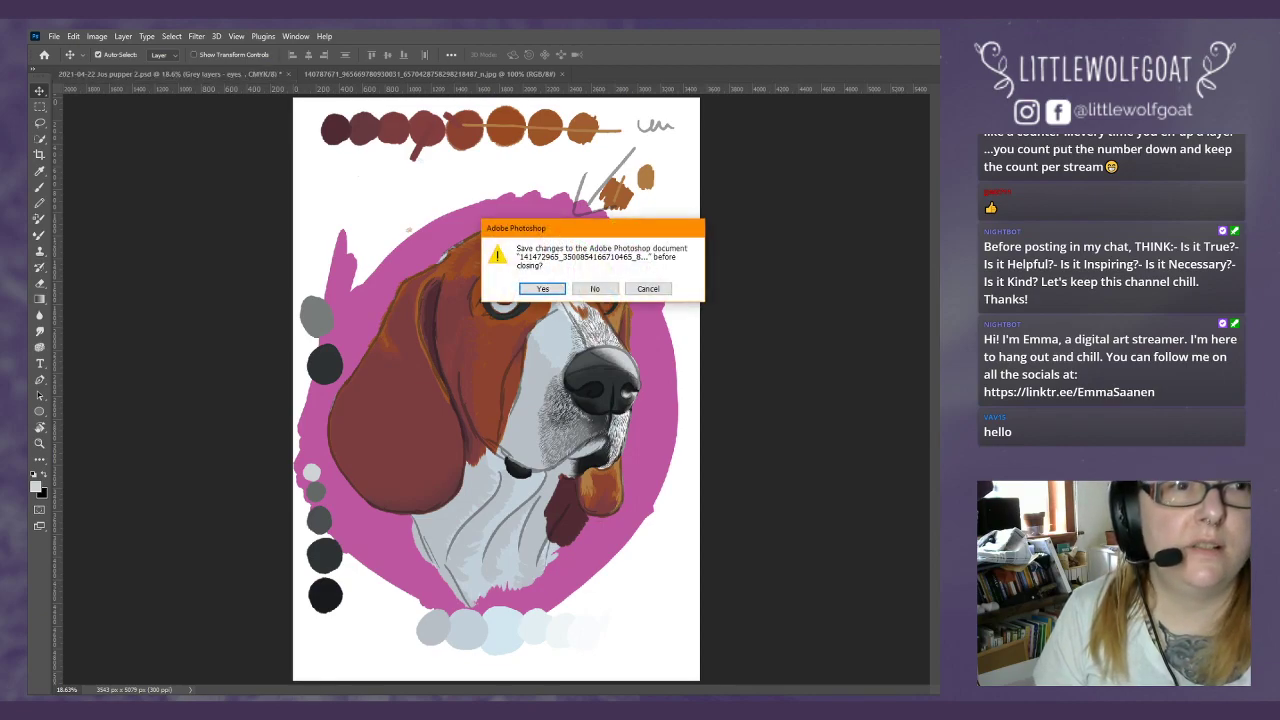
{"action": "left_click", "coordinate": [532, 289]}
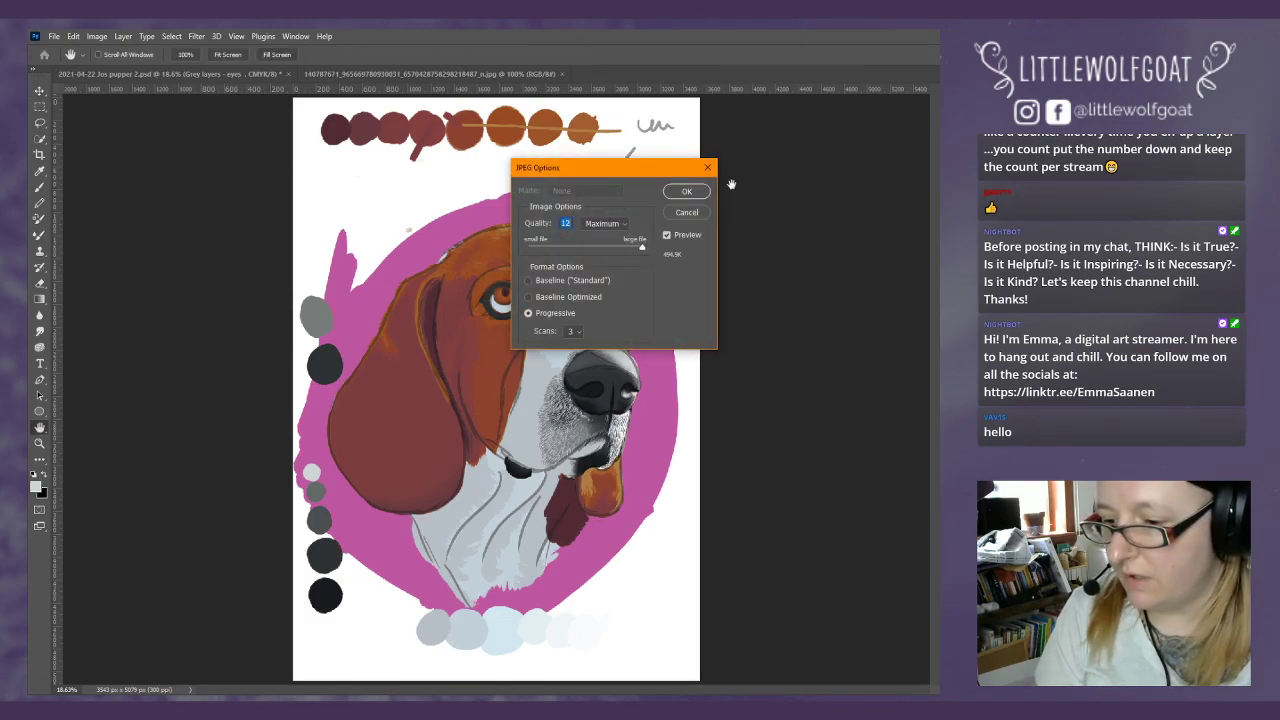
{"action": "key", "text": "Return"}
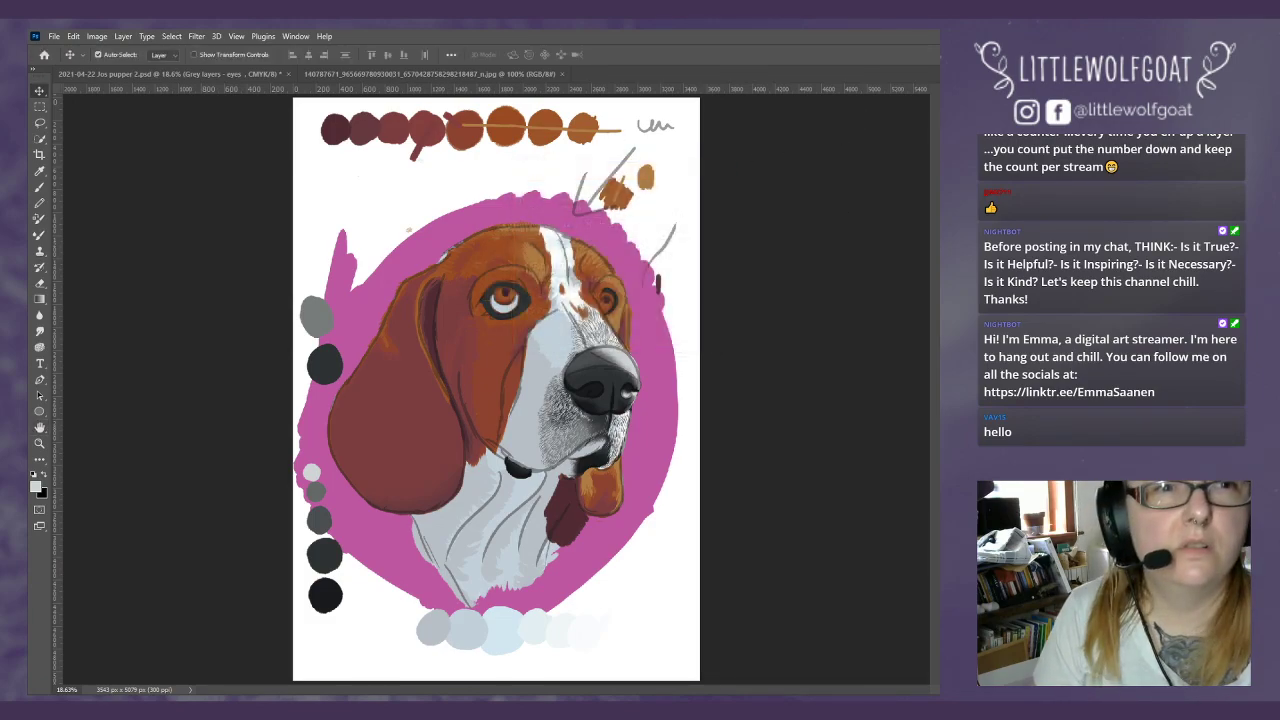
{"action": "key", "text": "ctrl+w"}
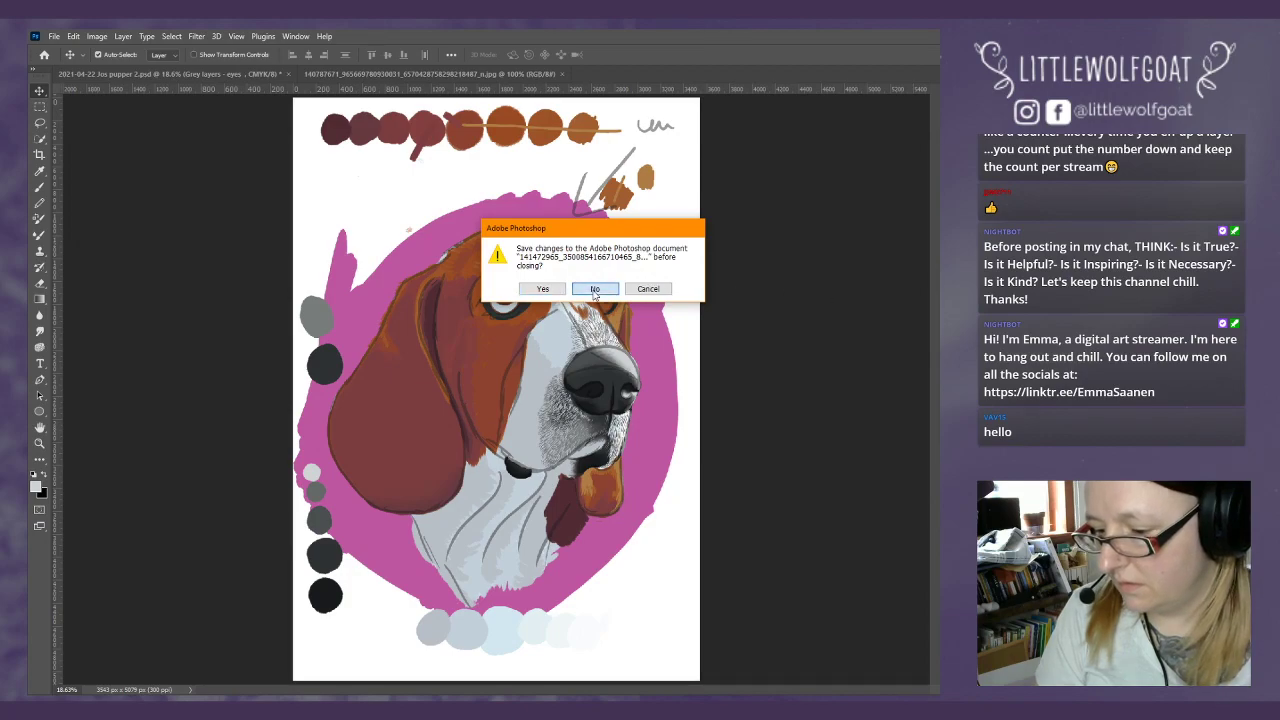
{"action": "left_click", "coordinate": [645, 286]}
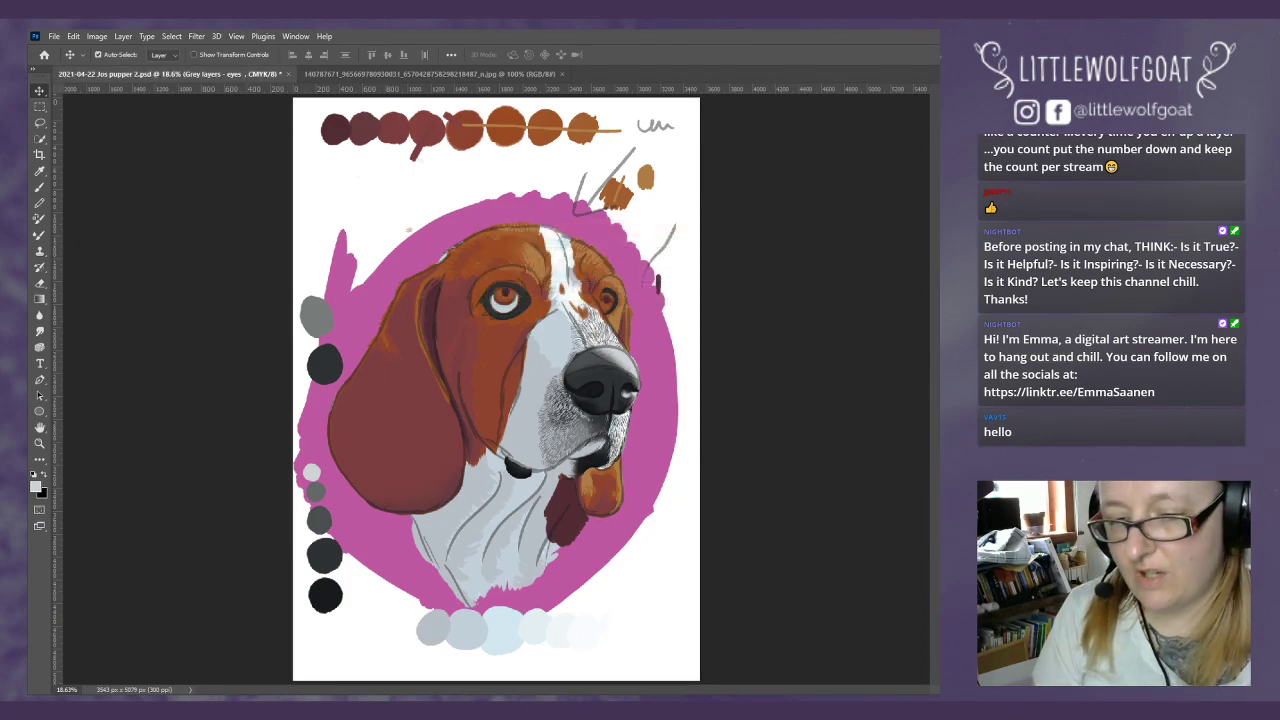
{"action": "key", "text": "alt+Tab"}
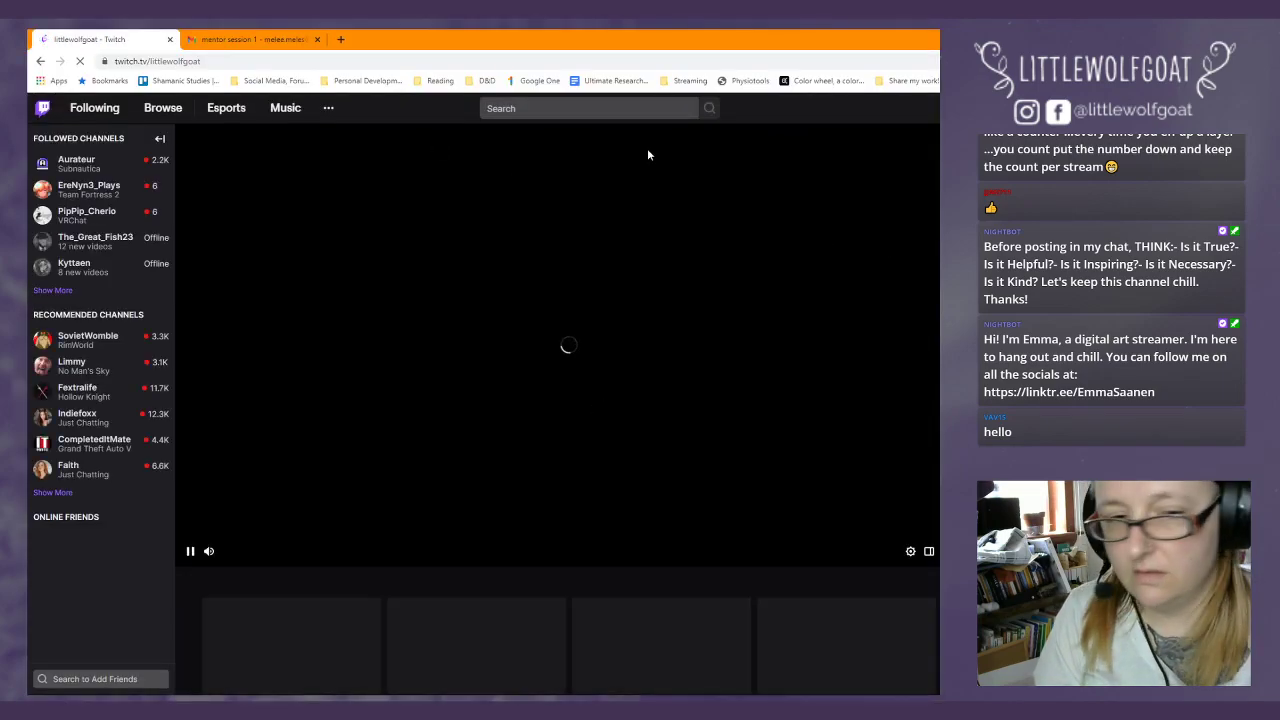
Step: Make the Twitch page full screen, pause the stream player and scroll down the channel page
{"action": "key", "text": "F11"}
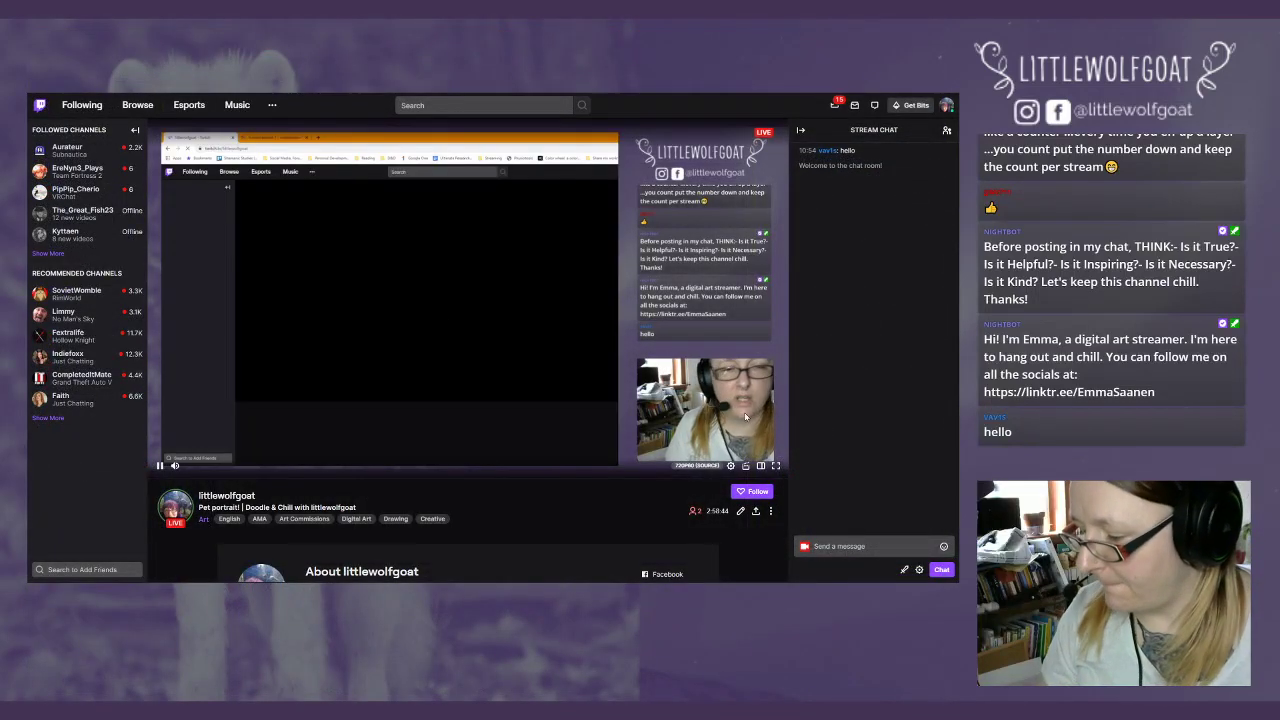
{"action": "mouse_move", "coordinate": [199, 460]}
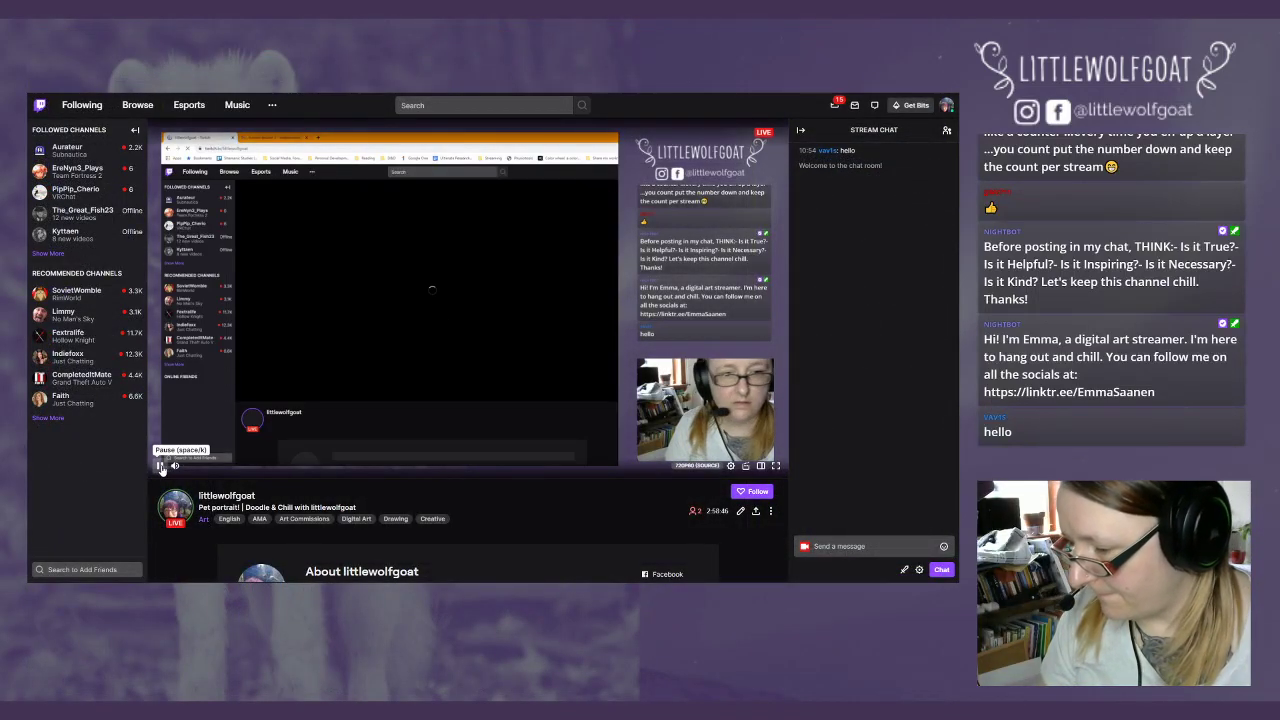
{"action": "left_click", "coordinate": [159, 465]}
{"action": "scroll", "coordinate": [396, 411], "scroll_direction": "down", "scroll_amount": 3}
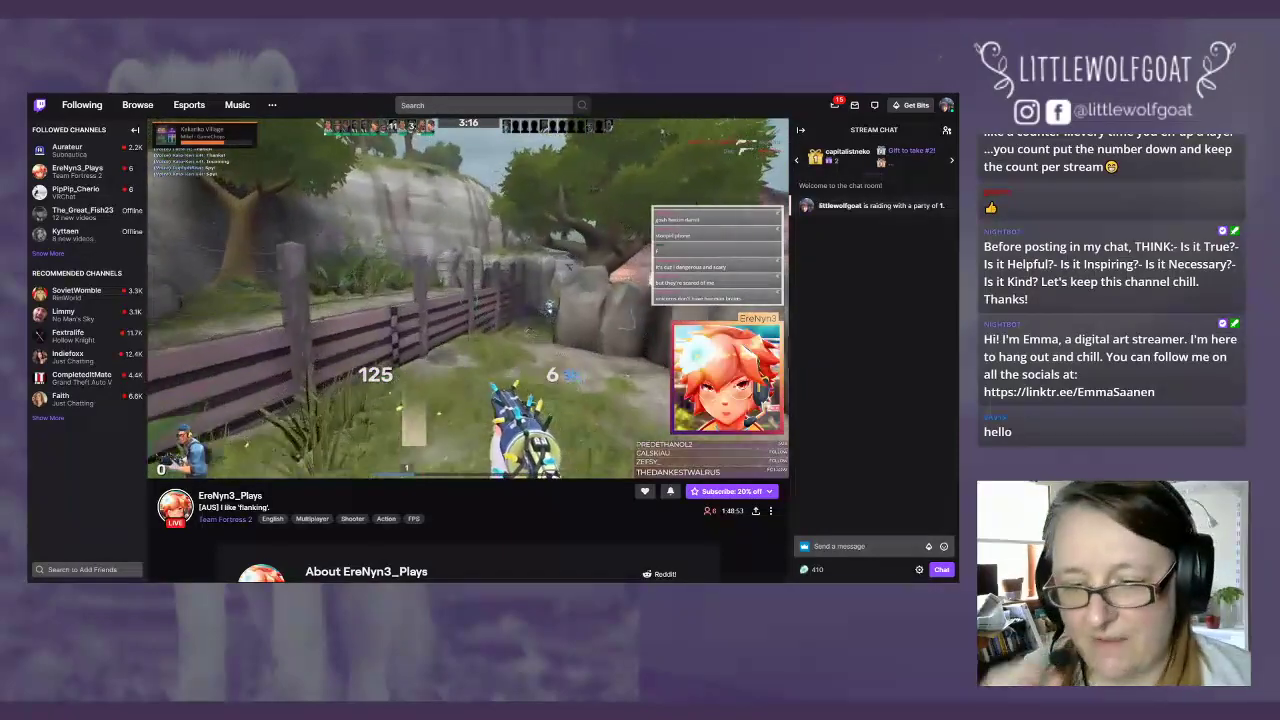
Step: Pause the UNDERTALE soundtrack in Spotify and return to the Team Fortress 2 stream
{"action": "key", "text": "alt+Tab"}
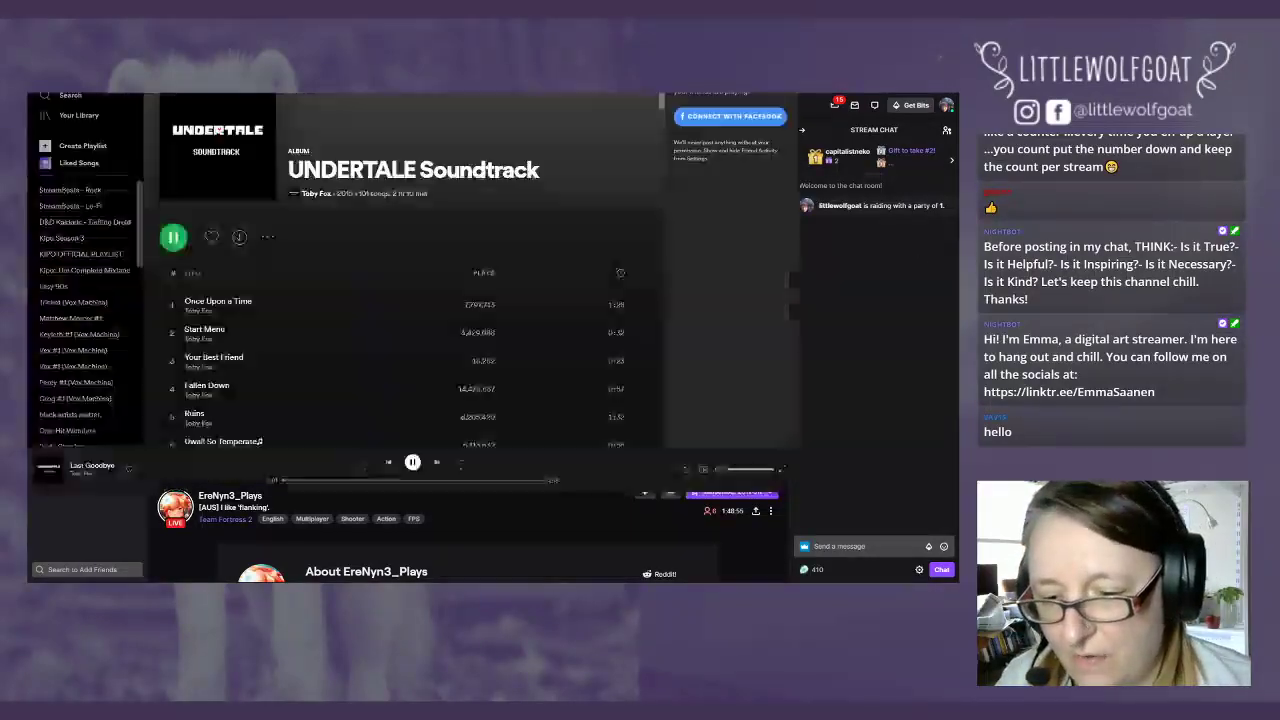
{"action": "left_click", "coordinate": [412, 462]}
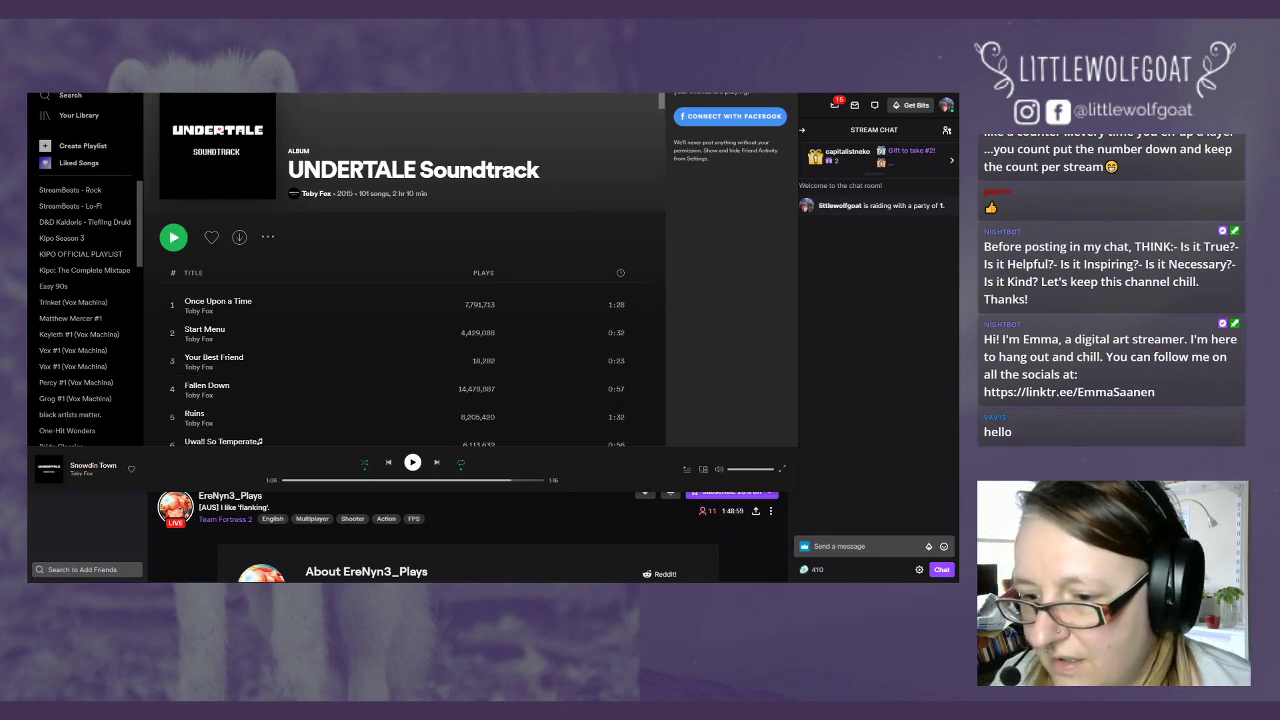
{"action": "key", "text": "alt+Tab"}
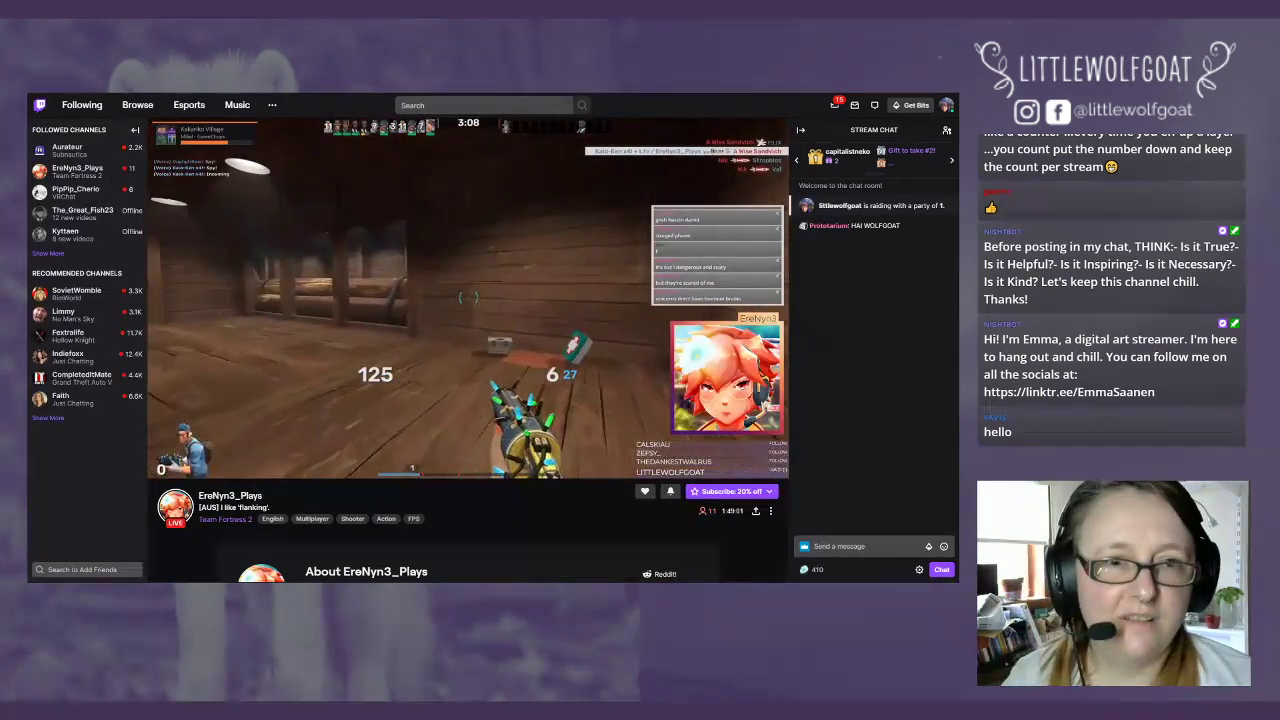